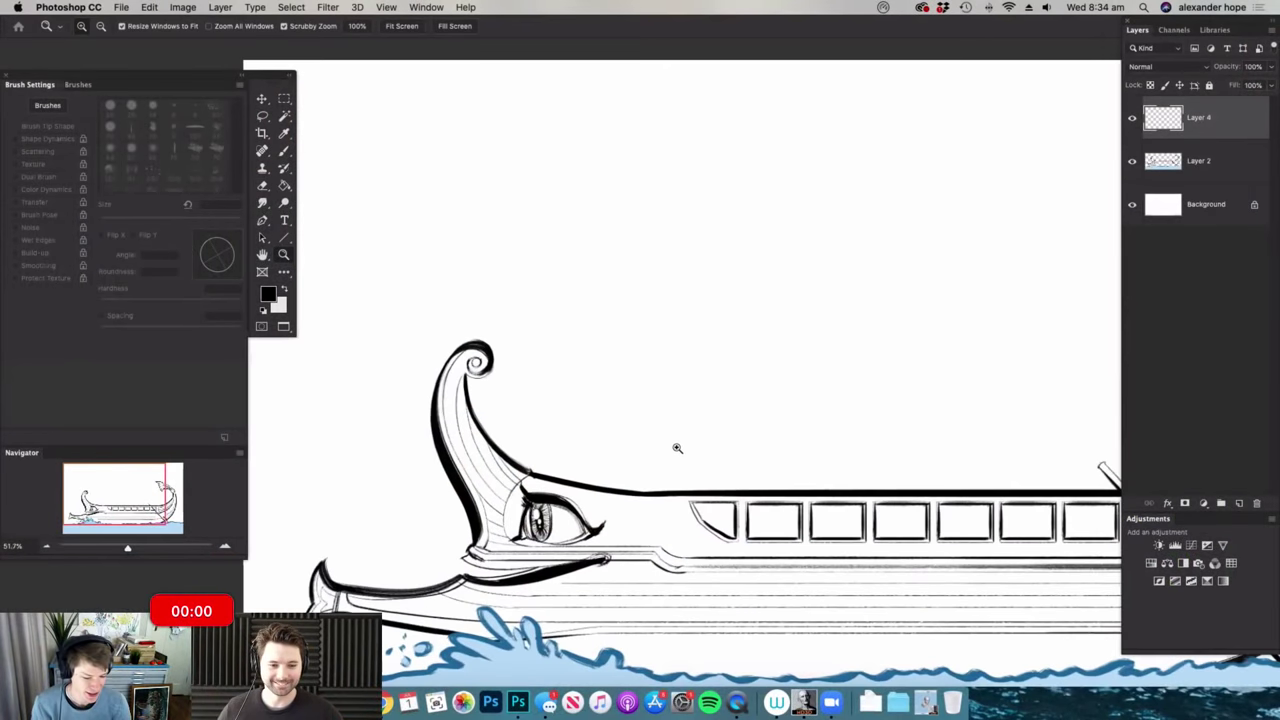
# - Draw a large tilted oval body outline on Layer 4 above the ship's bow with the 50 px textured brush
pyautogui.press('b')
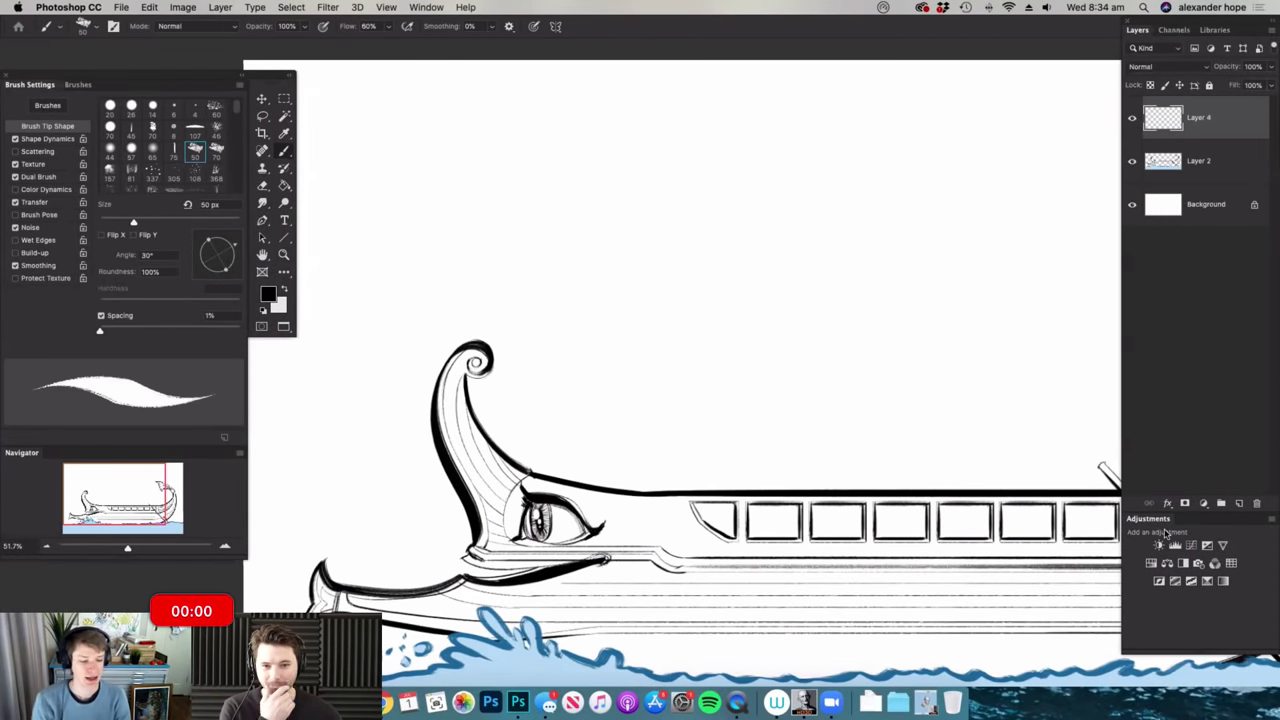
pyautogui.moveTo(711, 413)
pyautogui.mouseDown()
pyautogui.moveTo(666, 380)
pyautogui.moveTo(790, 328)
pyautogui.mouseUp()
pyautogui.scroll(1, 585, 307)
pyautogui.scroll(-2, 684, 397)
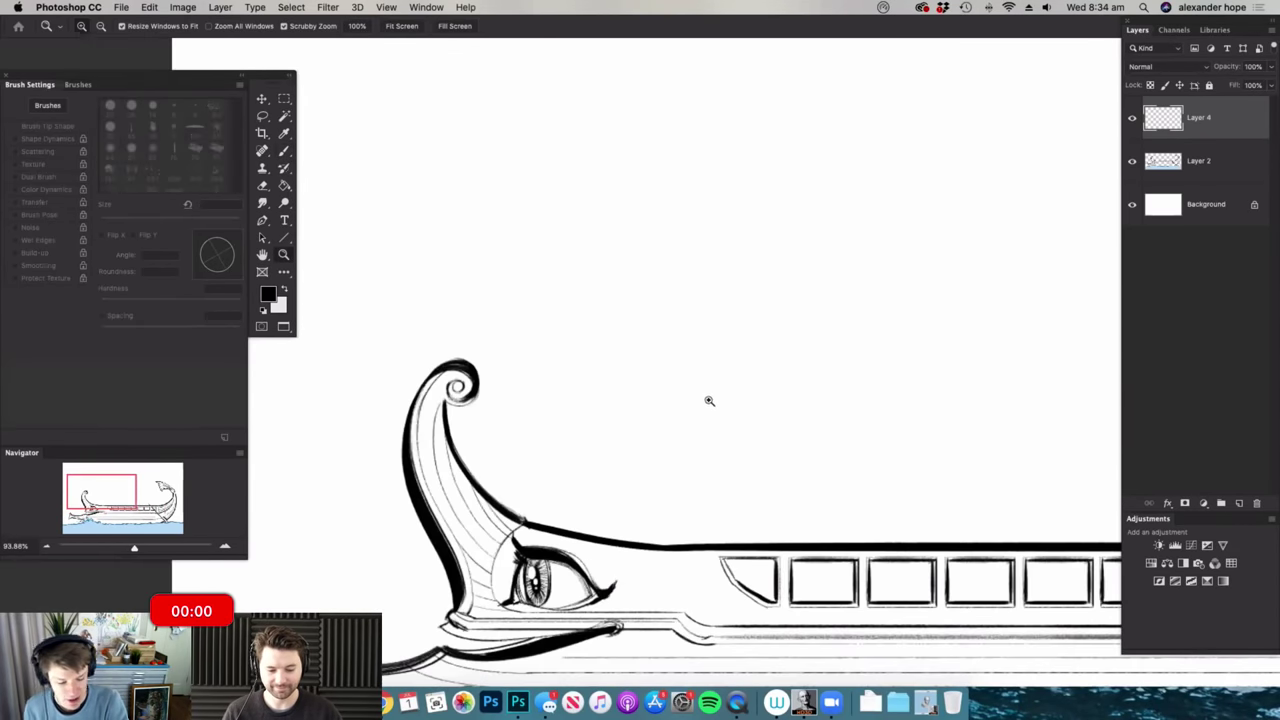
pyautogui.scroll(2, 709, 400)
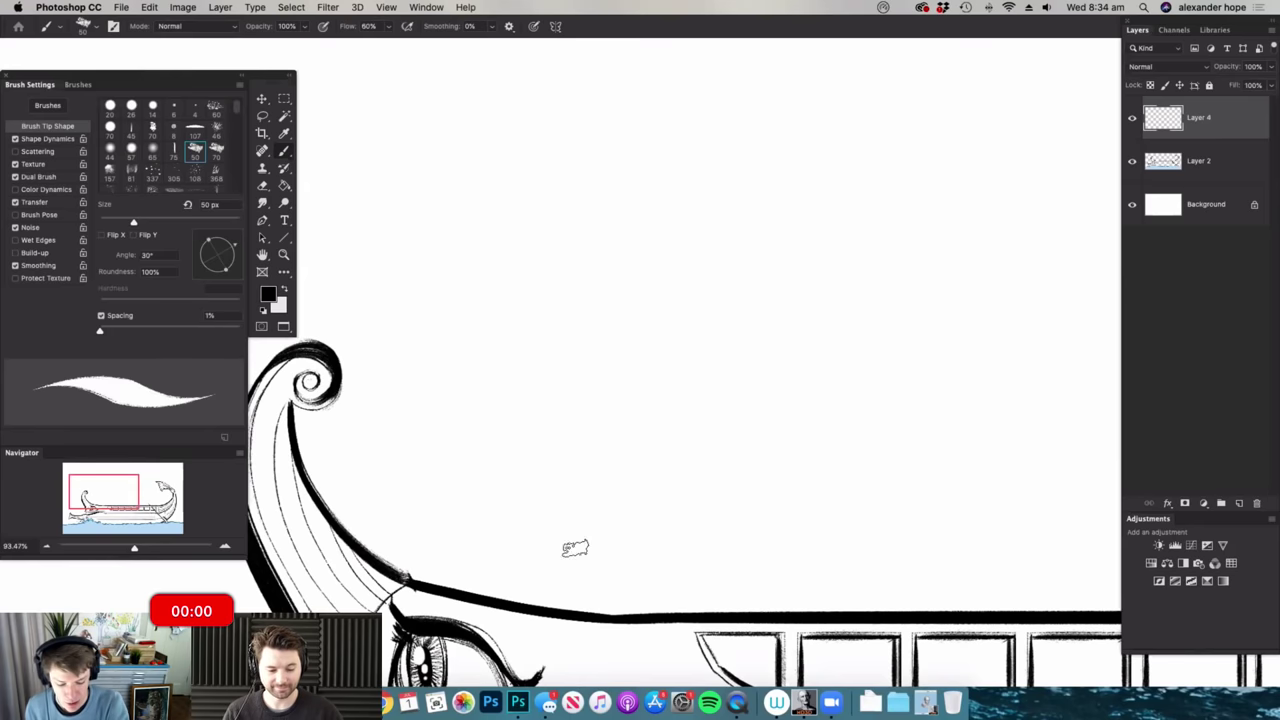
pyautogui.moveTo(575, 548)
pyautogui.mouseDown()
pyautogui.moveTo(780, 208)
pyautogui.moveTo(677, 500)
pyautogui.moveTo(595, 546)
pyautogui.mouseUp()
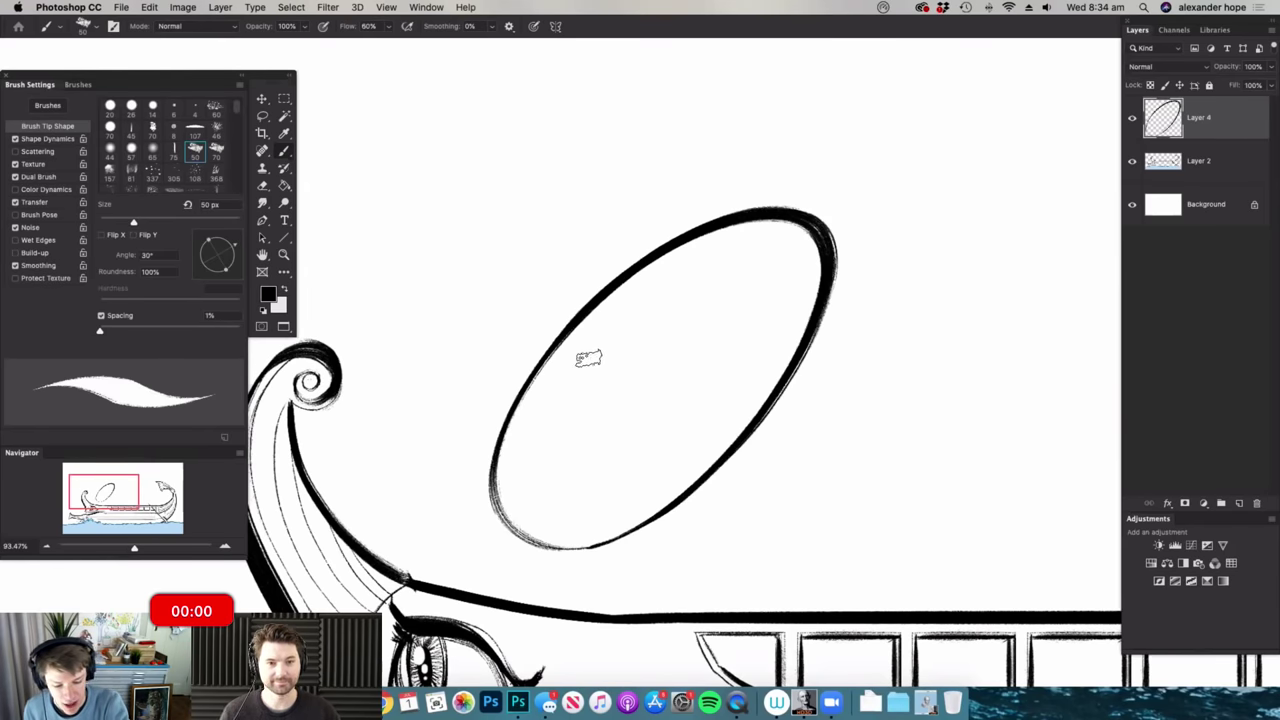
# - Add a thin elongated oval mark inside the body and a pointed nose with a nostril on its front edge
pyautogui.moveTo(558, 376)
pyautogui.mouseDown()
pyautogui.moveTo(639, 287)
pyautogui.moveTo(566, 378)
pyautogui.mouseUp()
pyautogui.moveTo(756, 287)
pyautogui.mouseDown()
pyautogui.moveTo(624, 352)
pyautogui.moveTo(628, 337)
pyautogui.moveTo(628, 380)
pyautogui.moveTo(594, 442)
pyautogui.mouseUp()
pyautogui.scroll(3, 628, 338)
pyautogui.press('e')
pyautogui.press('b')
pyautogui.moveTo(640, 345)
pyautogui.mouseDown()
pyautogui.moveTo(575, 375)
pyautogui.moveTo(548, 406)
pyautogui.moveTo(546, 421)
pyautogui.moveTo(572, 435)
pyautogui.moveTo(547, 432)
pyautogui.moveTo(566, 444)
pyautogui.moveTo(643, 421)
pyautogui.mouseUp()
pyautogui.moveTo(690, 366); pyautogui.dragTo(605, 366)
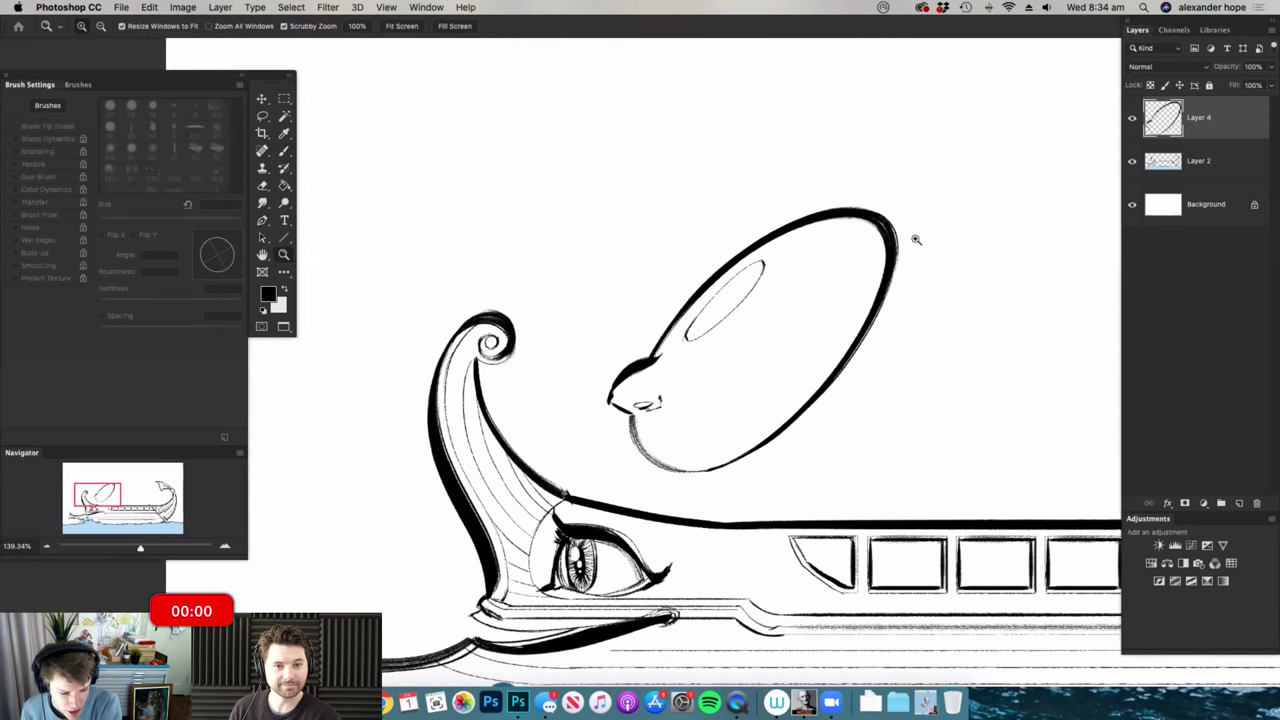
# - Erase the upper end of the body outline to make room for a hat
pyautogui.scroll(3, 887, 195)
pyautogui.press('b')
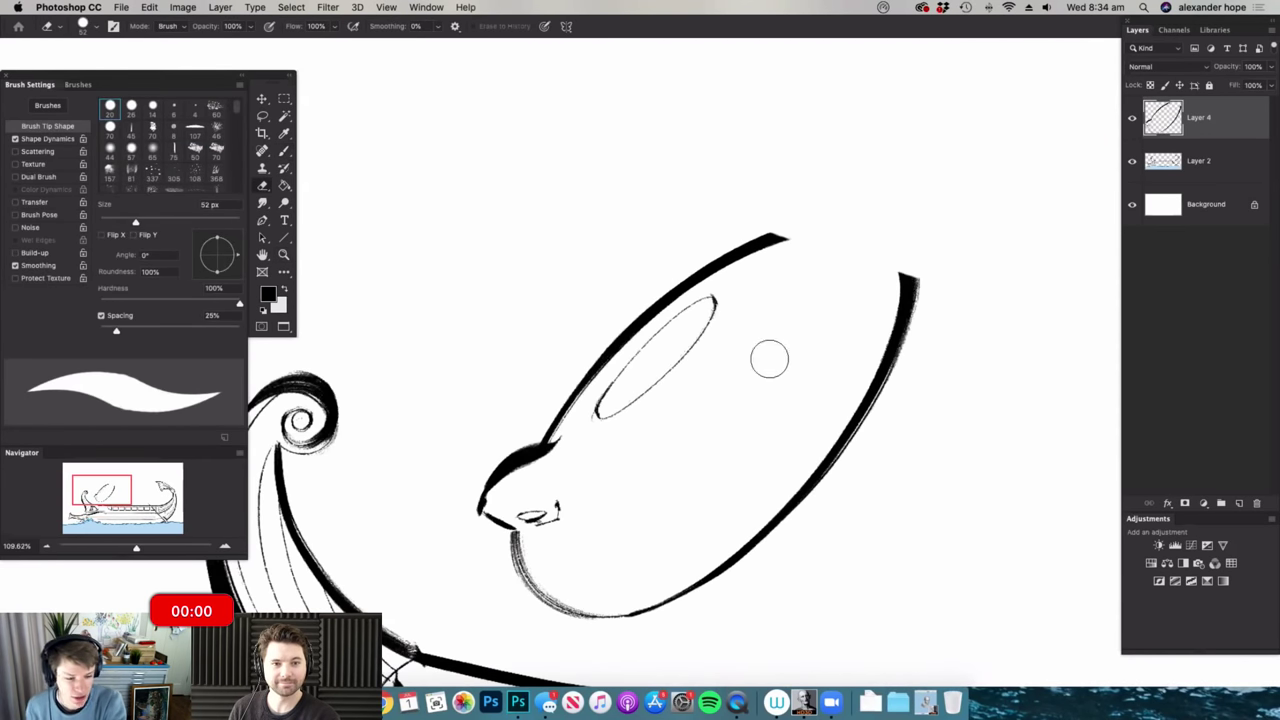
pyautogui.press('z')
pyautogui.scroll(-3, 865, 252)
pyautogui.scroll(4, 840, 254)
# - Draw the hat's lower edge across the open end of the body and two rounded crown lobes above it
pyautogui.press('b')
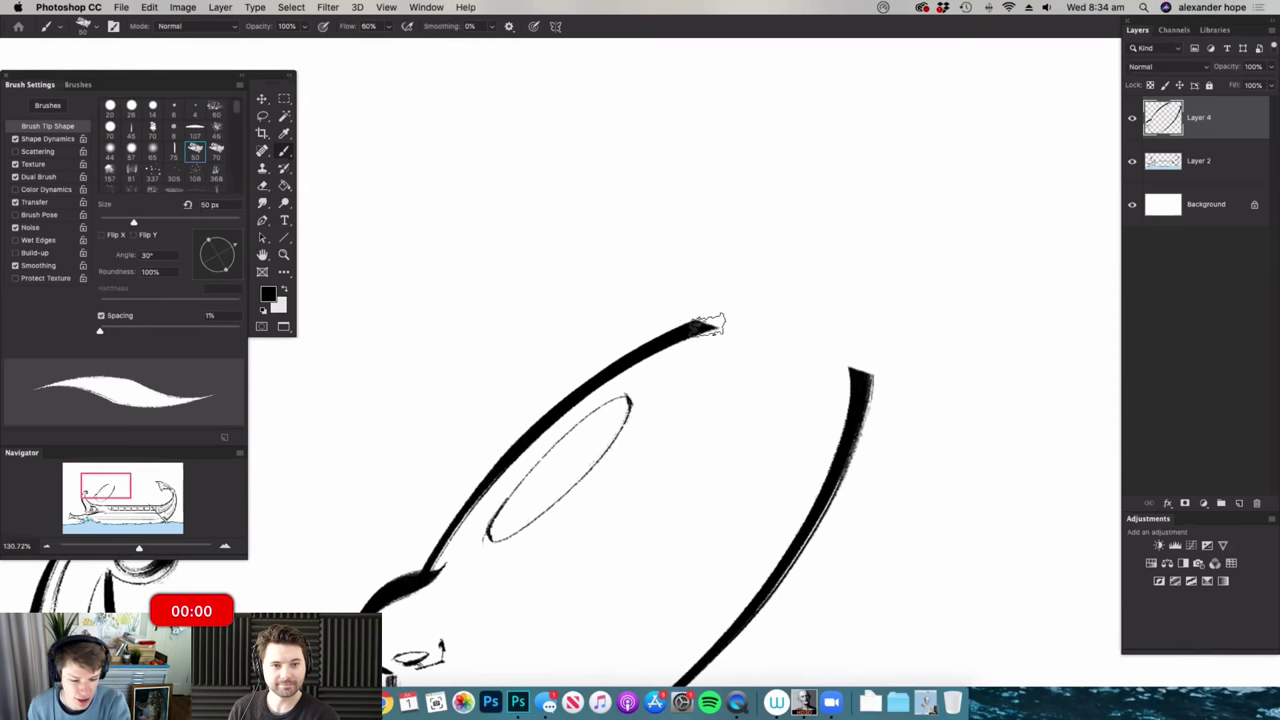
pyautogui.moveTo(660, 313); pyautogui.dragTo(878, 378)
pyautogui.moveTo(662, 314)
pyautogui.mouseDown()
pyautogui.moveTo(601, 311)
pyautogui.moveTo(571, 282)
pyautogui.moveTo(611, 249)
pyautogui.moveTo(601, 242)
pyautogui.moveTo(676, 122)
pyautogui.moveTo(709, 163)
pyautogui.moveTo(721, 135)
pyautogui.moveTo(809, 251)
pyautogui.mouseUp()
pyautogui.press('z')
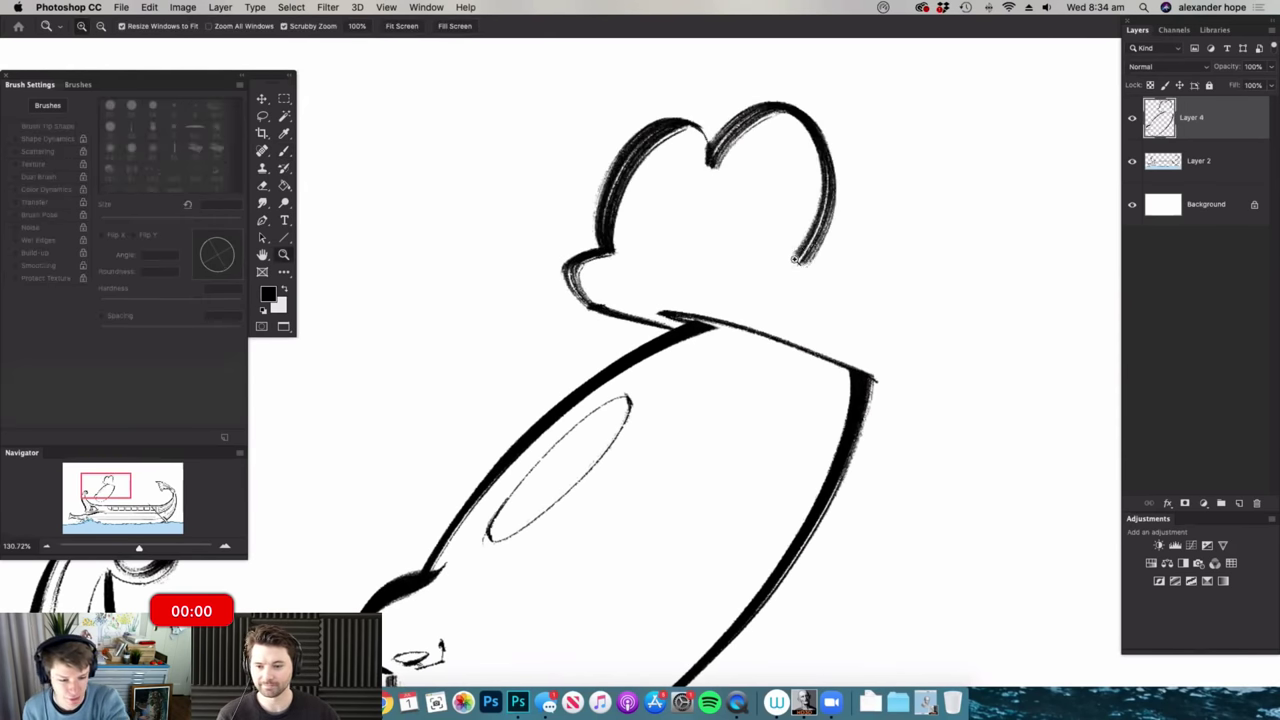
# - Examine the character's size and placement against the whole ship
pyautogui.scroll(-4, 800, 260)
pyautogui.press('super+space')
pyautogui.moveTo(800, 366); pyautogui.dragTo(773, 368)
pyautogui.moveTo(750, 491); pyautogui.dragTo(763, 491)
pyautogui.press('space')
pyautogui.moveTo(744, 443)
pyautogui.mouseDown()
pyautogui.moveTo(618, 440)
pyautogui.moveTo(675, 456)
pyautogui.mouseUp()
pyautogui.press('super+space')
pyautogui.press('space')
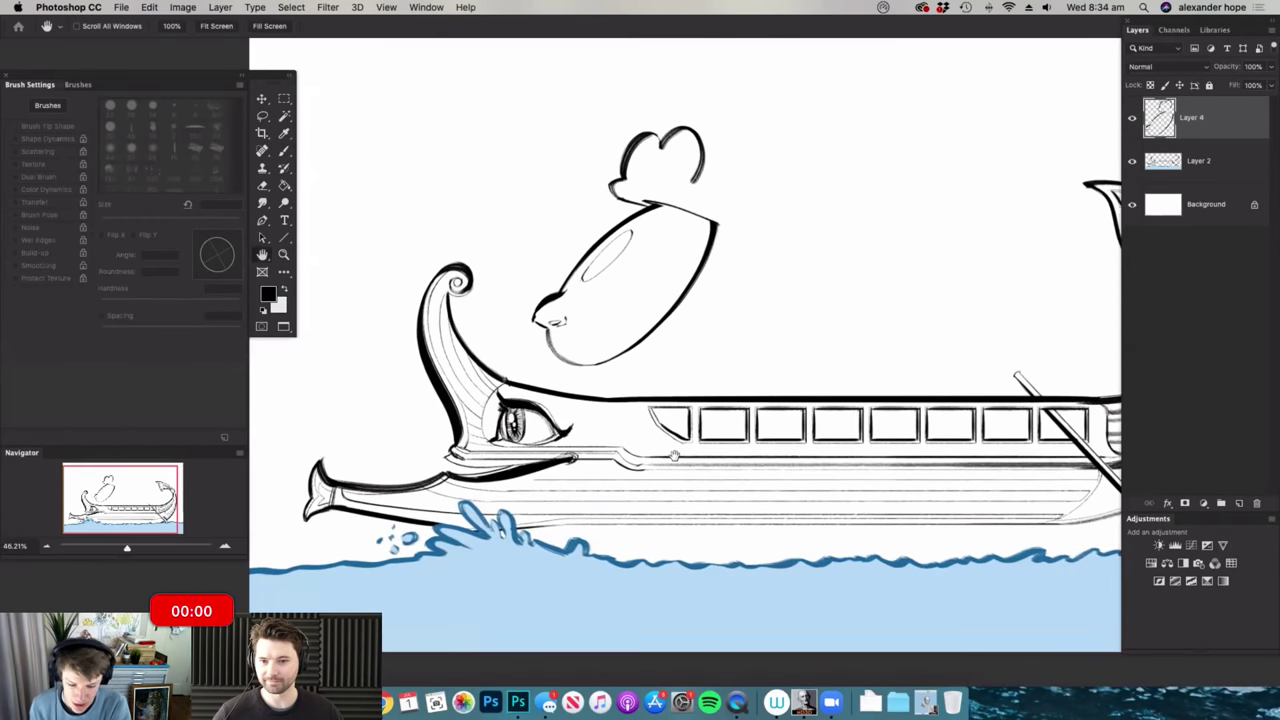
pyautogui.moveTo(766, 493)
pyautogui.mouseDown()
pyautogui.moveTo(652, 503)
pyautogui.moveTo(582, 475)
pyautogui.moveTo(949, 469)
pyautogui.mouseUp()
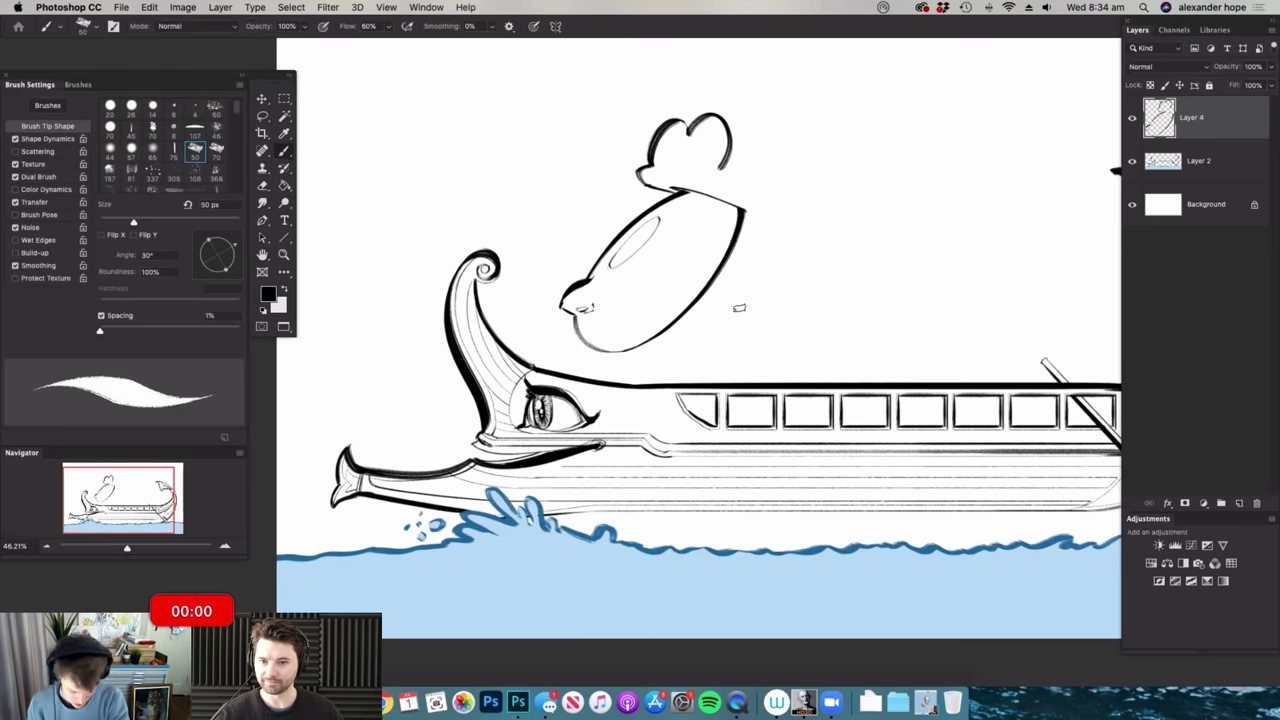
# - Draw the brow mark above the nose and a half-closed eye with a flat eyebrow beside it
pyautogui.press('super+space')
pyautogui.moveTo(597, 286)
pyautogui.mouseDown()
pyautogui.moveTo(644, 267)
pyautogui.moveTo(631, 258)
pyautogui.moveTo(680, 256)
pyautogui.mouseUp()
pyautogui.press('b')
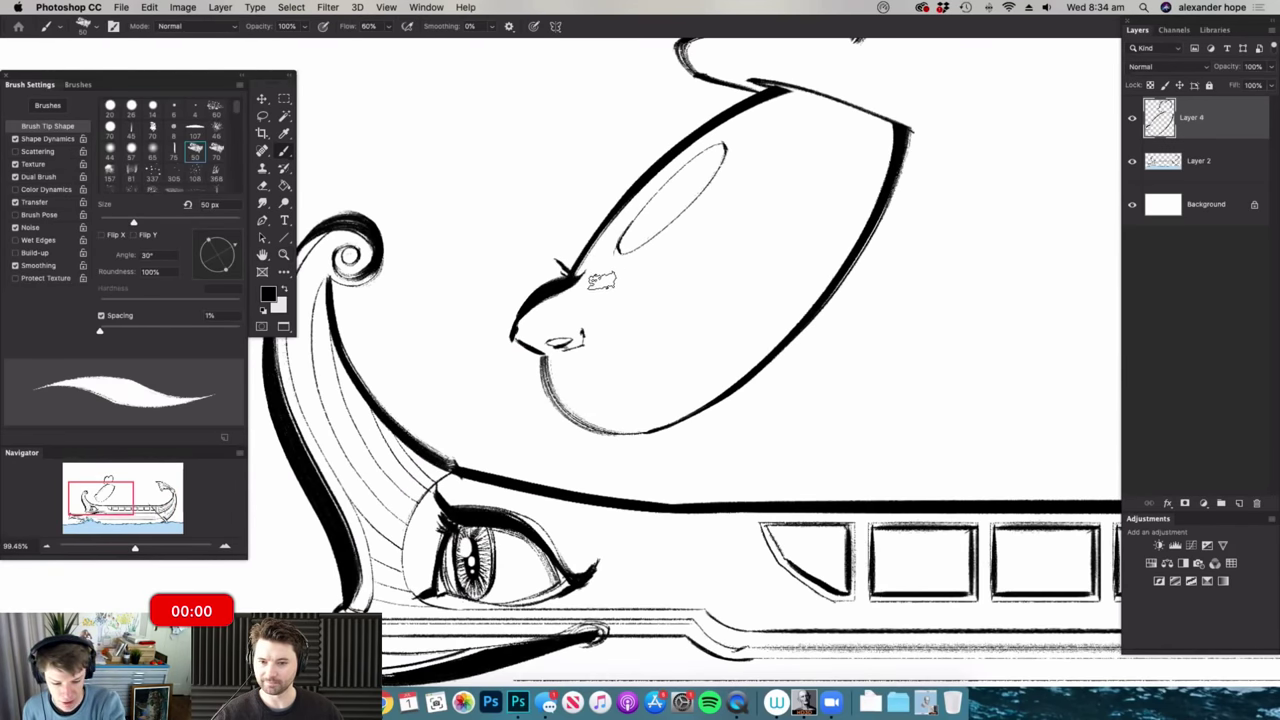
pyautogui.press('super+space')
pyautogui.moveTo(683, 289)
pyautogui.mouseDown()
pyautogui.moveTo(650, 289)
pyautogui.moveTo(705, 291)
pyautogui.mouseUp()
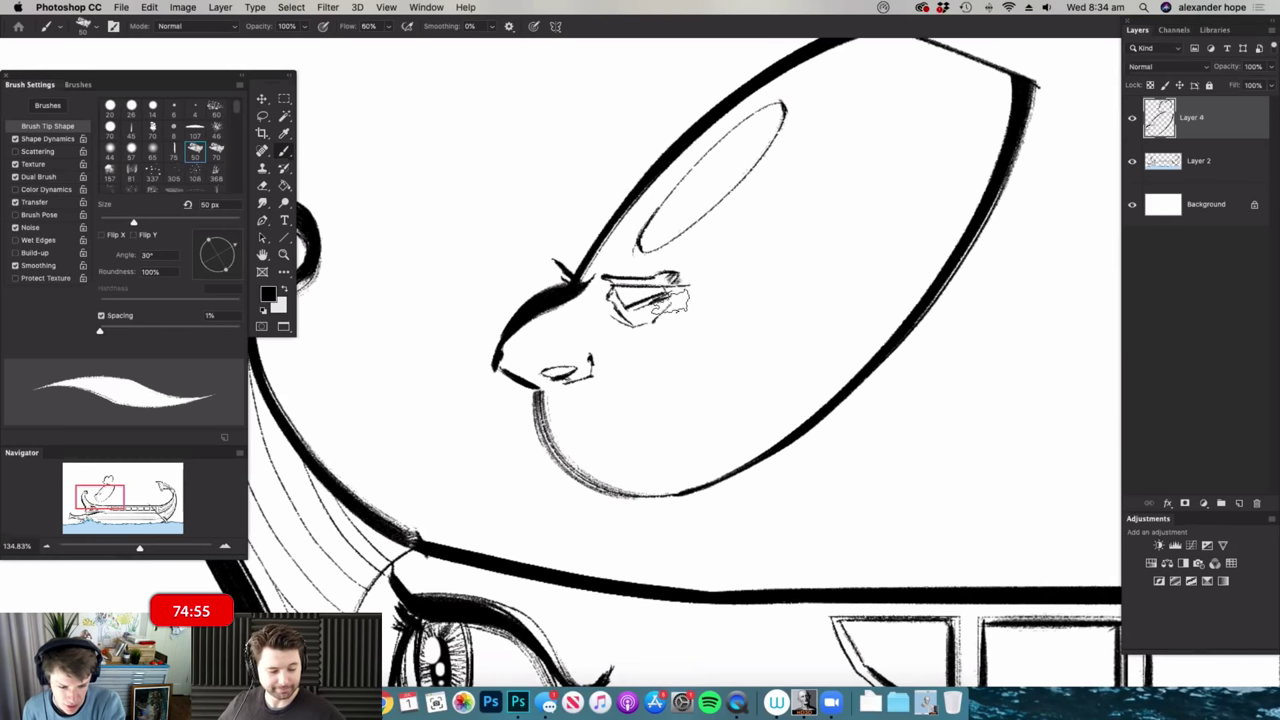
# - Draw a thin curved band across the head ending in a small loop, and a scalloped edge running down the body
pyautogui.press('super+space')
pyautogui.moveTo(698, 256)
pyautogui.mouseDown()
pyautogui.moveTo(617, 258)
pyautogui.moveTo(916, 247)
pyautogui.mouseUp()
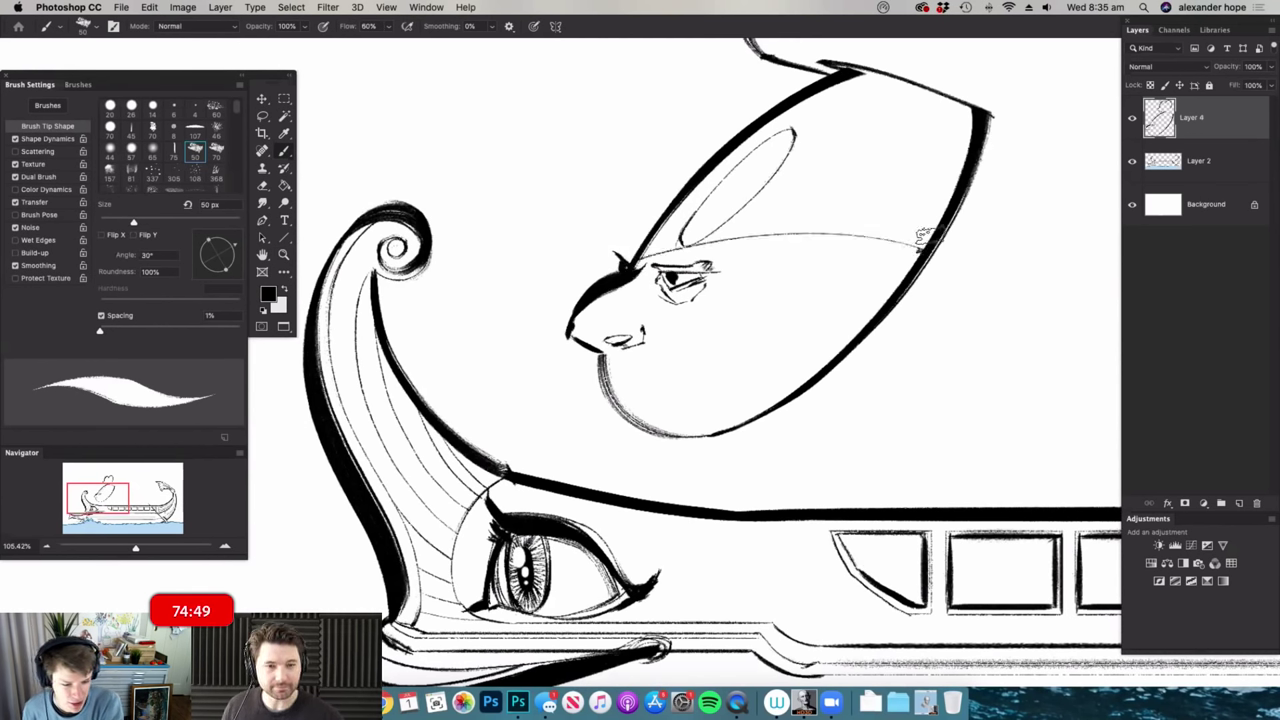
pyautogui.moveTo(667, 370)
pyautogui.mouseDown()
pyautogui.moveTo(815, 300)
pyautogui.moveTo(839, 215)
pyautogui.moveTo(885, 168)
pyautogui.mouseUp()
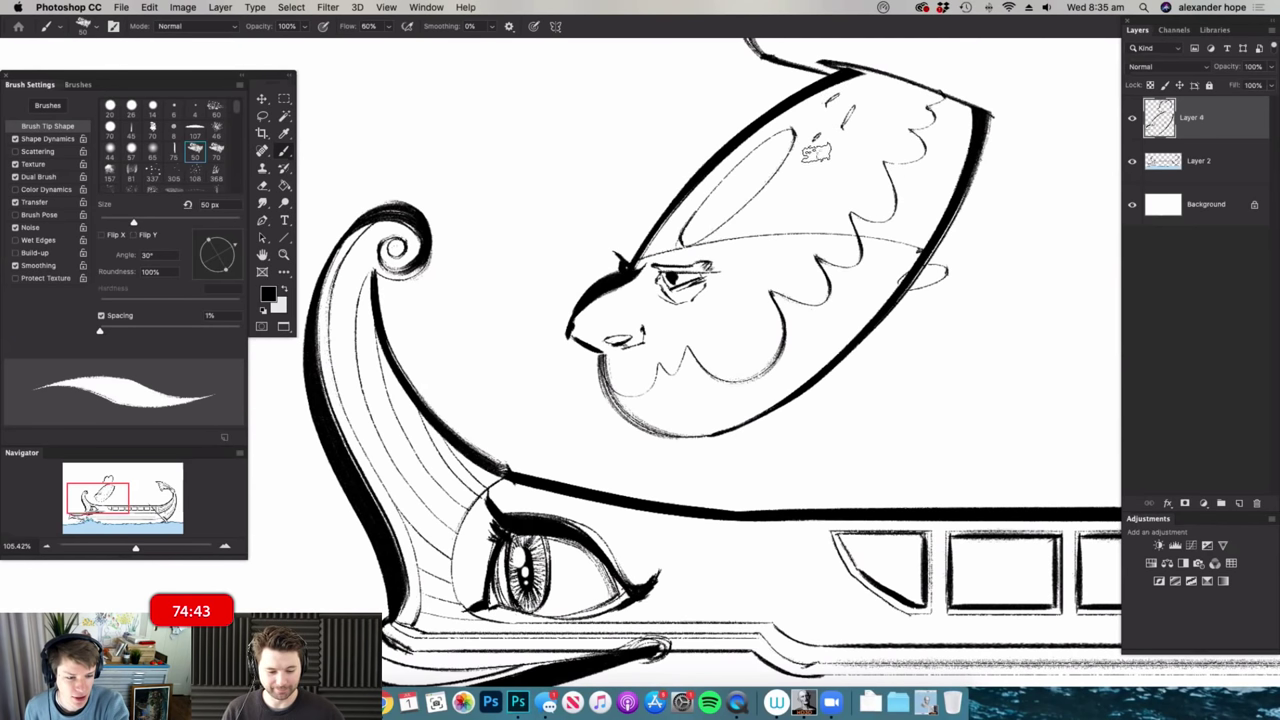
# - Add a cheek spot and a smirking mouth line below the nose
pyautogui.moveTo(760, 284)
pyautogui.mouseDown()
pyautogui.moveTo(686, 318)
pyautogui.moveTo(765, 318)
pyautogui.mouseUp()
pyautogui.moveTo(660, 329); pyautogui.dragTo(677, 332)
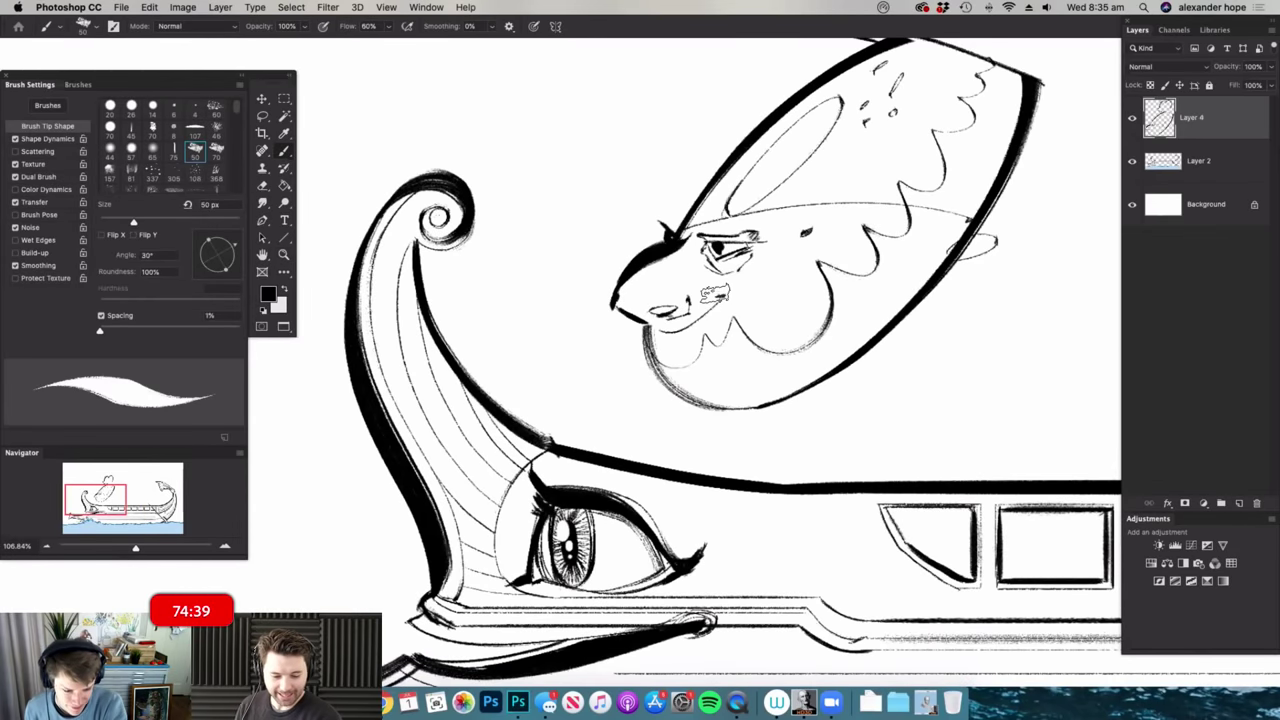
pyautogui.moveTo(752, 289)
pyautogui.mouseDown()
pyautogui.moveTo(692, 320)
pyautogui.moveTo(760, 318)
pyautogui.mouseUp()
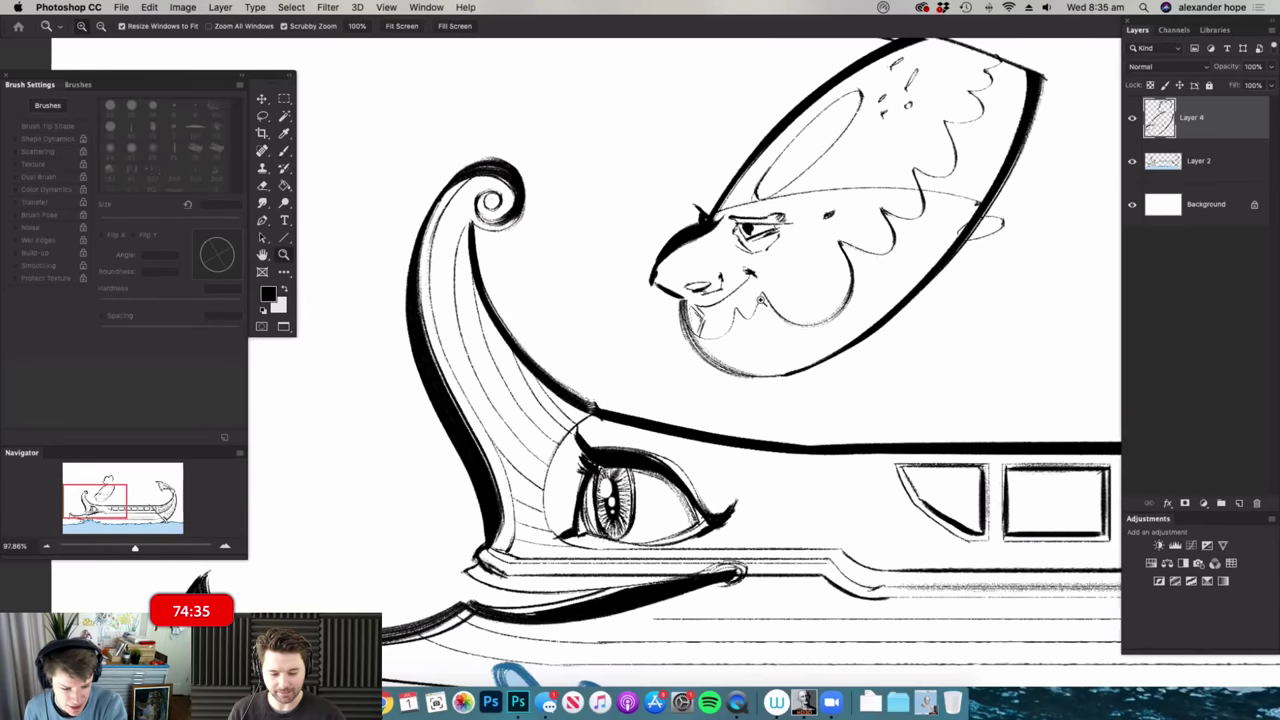
pyautogui.scroll(-3, 700, 360)
pyautogui.scroll(3, 700, 360)
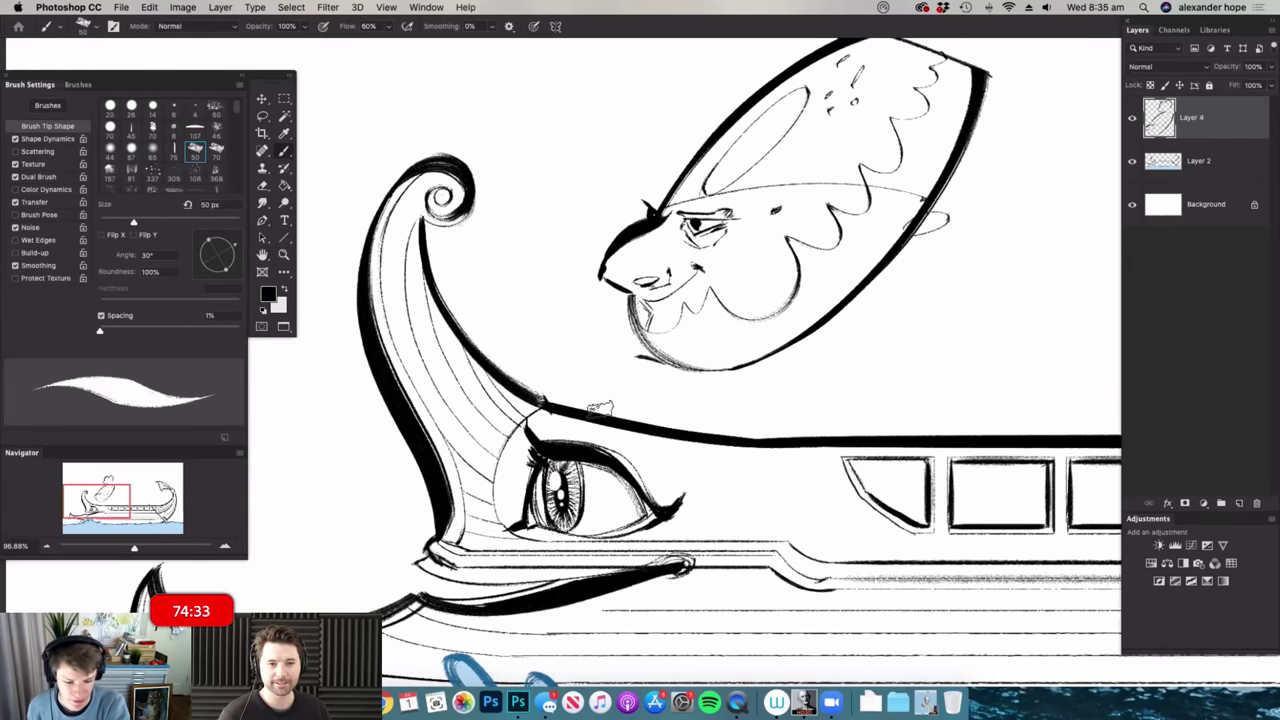
# - Draw a bent front leg and a straight back leg down to the deck, erasing the overlapping lines where they join the body
pyautogui.moveTo(640, 355); pyautogui.dragTo(599, 405)
pyautogui.press('e')
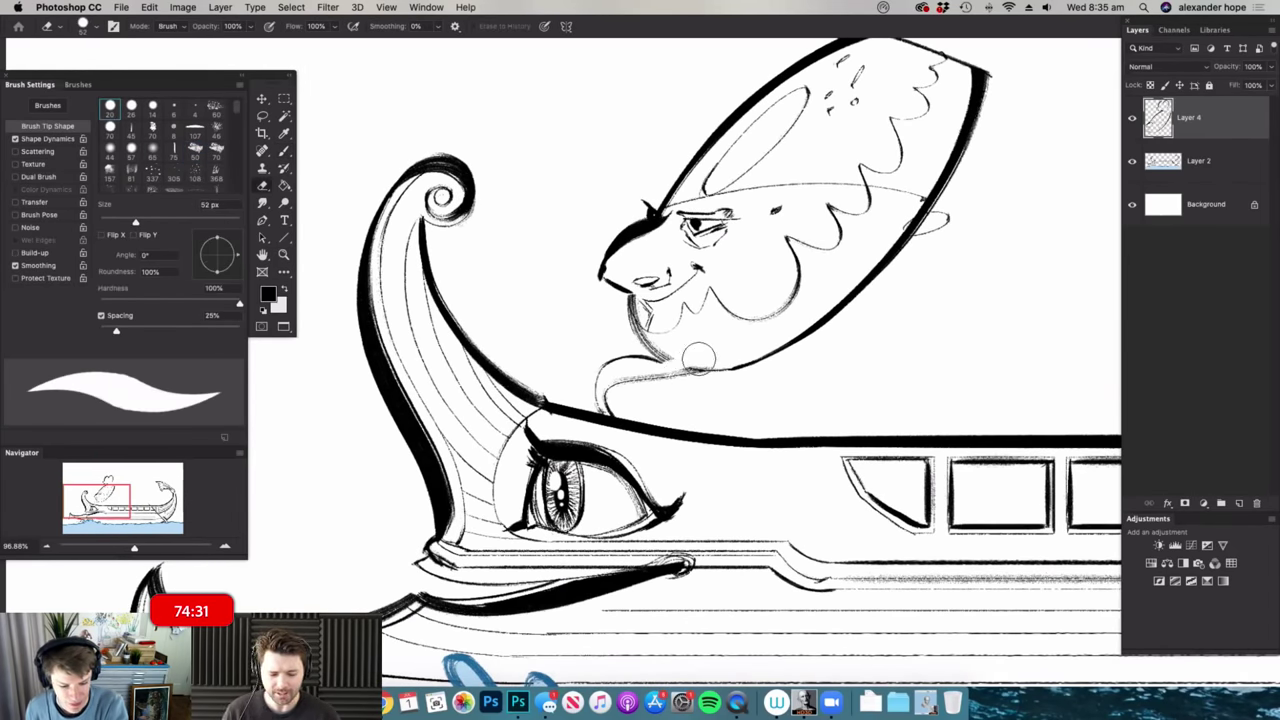
pyautogui.press('b')
pyautogui.moveTo(746, 424)
pyautogui.mouseDown()
pyautogui.moveTo(747, 359)
pyautogui.moveTo(734, 402)
pyautogui.moveTo(749, 399)
pyautogui.moveTo(746, 363)
pyautogui.moveTo(732, 373)
pyautogui.moveTo(752, 437)
pyautogui.mouseUp()
pyautogui.press('super+z')
pyautogui.moveTo(752, 362); pyautogui.dragTo(768, 437)
pyautogui.press('e')
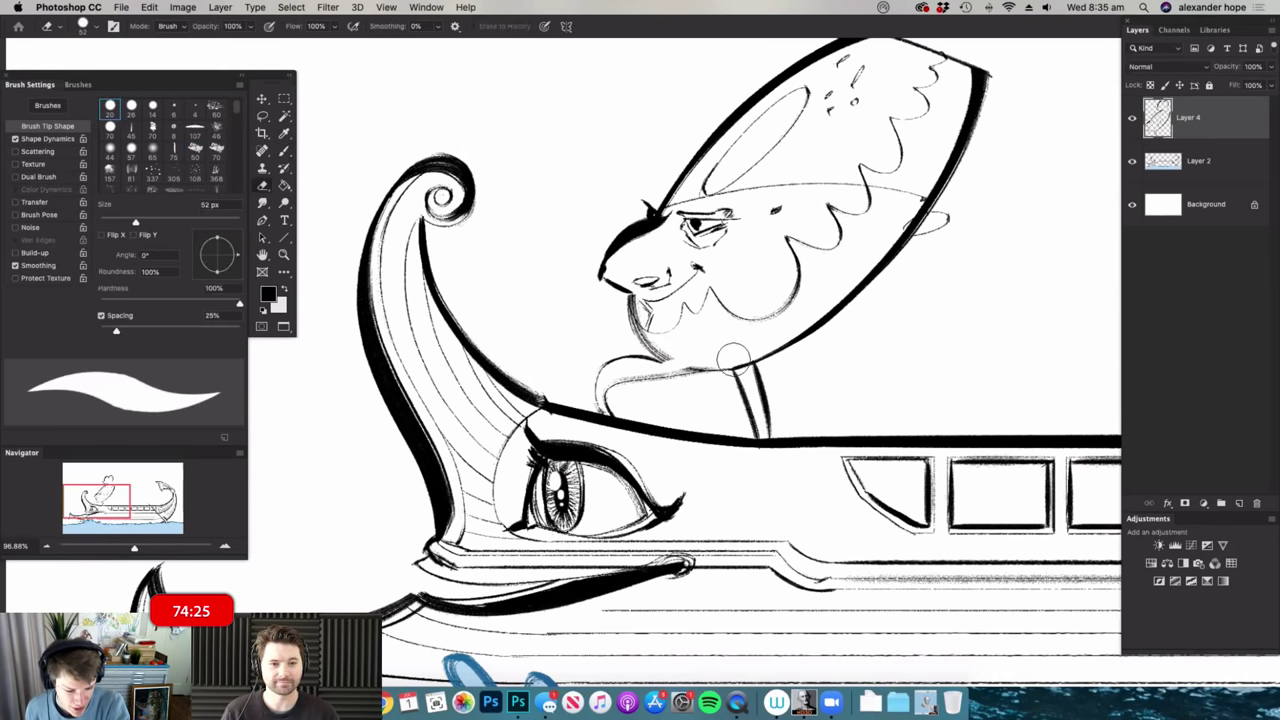
pyautogui.moveTo(752, 392); pyautogui.dragTo(690, 402)
# - Draw a pointing hand with a cuff in front of the character and connect it to the face with a thin arm
pyautogui.moveTo(822, 288); pyautogui.dragTo(866, 290)
pyautogui.moveTo(838, 335); pyautogui.dragTo(845, 355)
pyautogui.press('b')
pyautogui.moveTo(822, 404)
pyautogui.mouseDown()
pyautogui.moveTo(836, 323)
pyautogui.moveTo(627, 288)
pyautogui.moveTo(657, 298)
pyautogui.moveTo(626, 248)
pyautogui.moveTo(624, 263)
pyautogui.moveTo(632, 246)
pyautogui.moveTo(568, 273)
pyautogui.moveTo(617, 294)
pyautogui.mouseUp()
pyautogui.moveTo(592, 228)
pyautogui.mouseDown()
pyautogui.moveTo(540, 207)
pyautogui.moveTo(588, 246)
pyautogui.mouseUp()
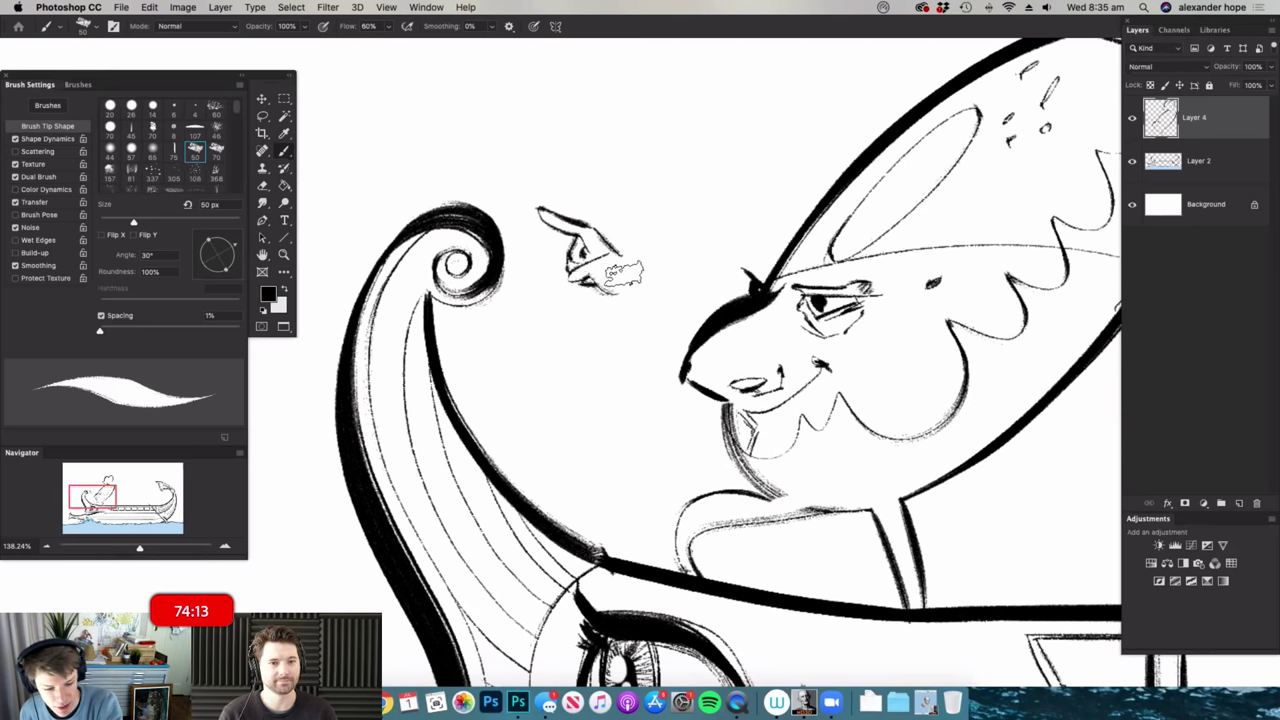
pyautogui.moveTo(620, 275); pyautogui.dragTo(686, 340)
pyautogui.press('super+space')
pyautogui.moveTo(687, 262); pyautogui.dragTo(565, 264)
# - Erase a gap in the body's rear edge and draw a bent arm there ending in a hook hand
pyautogui.moveTo(768, 308)
pyautogui.mouseDown()
pyautogui.moveTo(808, 350)
pyautogui.moveTo(870, 352)
pyautogui.mouseUp()
pyautogui.press('z')
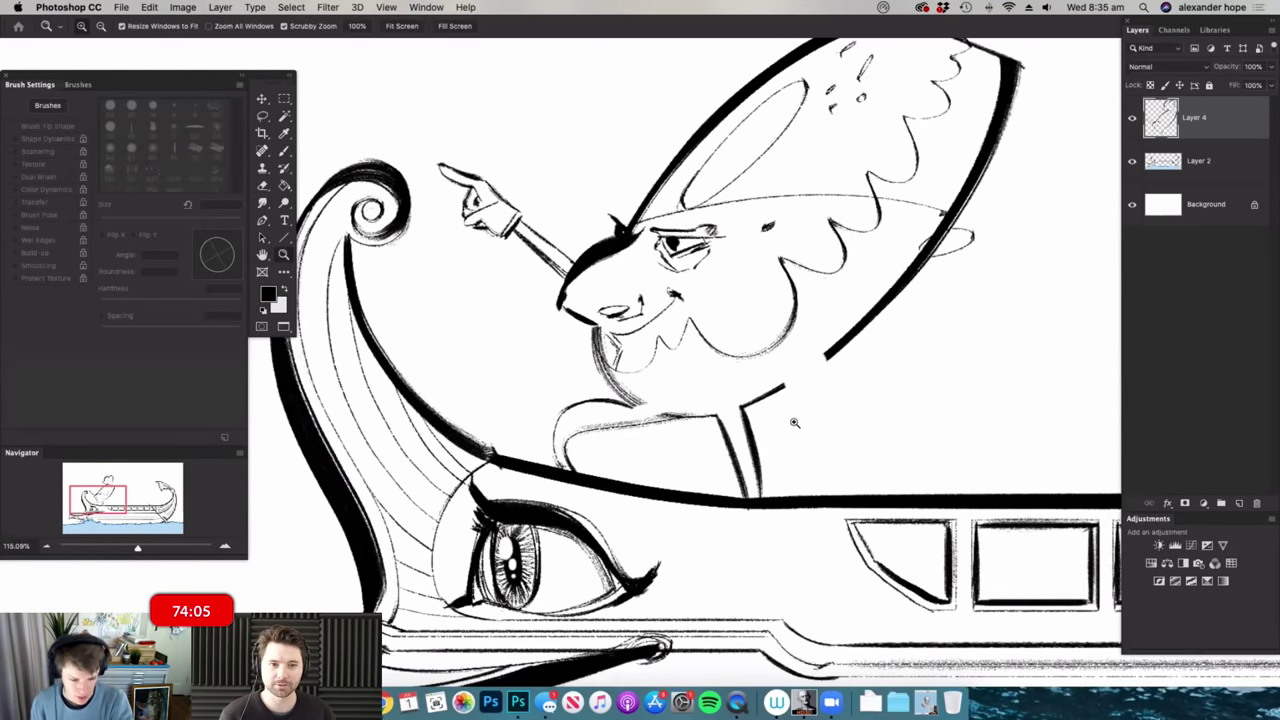
pyautogui.moveTo(801, 424); pyautogui.dragTo(813, 424)
pyautogui.moveTo(818, 345)
pyautogui.mouseDown()
pyautogui.moveTo(852, 406)
pyautogui.moveTo(842, 450)
pyautogui.mouseUp()
pyautogui.moveTo(782, 364)
pyautogui.mouseDown()
pyautogui.moveTo(824, 411)
pyautogui.moveTo(820, 437)
pyautogui.moveTo(839, 397)
pyautogui.moveTo(810, 455)
pyautogui.mouseUp()
pyautogui.moveTo(779, 462)
pyautogui.mouseDown()
pyautogui.moveTo(812, 450)
pyautogui.moveTo(790, 462)
pyautogui.moveTo(817, 436)
pyautogui.moveTo(805, 436)
pyautogui.moveTo(836, 456)
pyautogui.mouseUp()
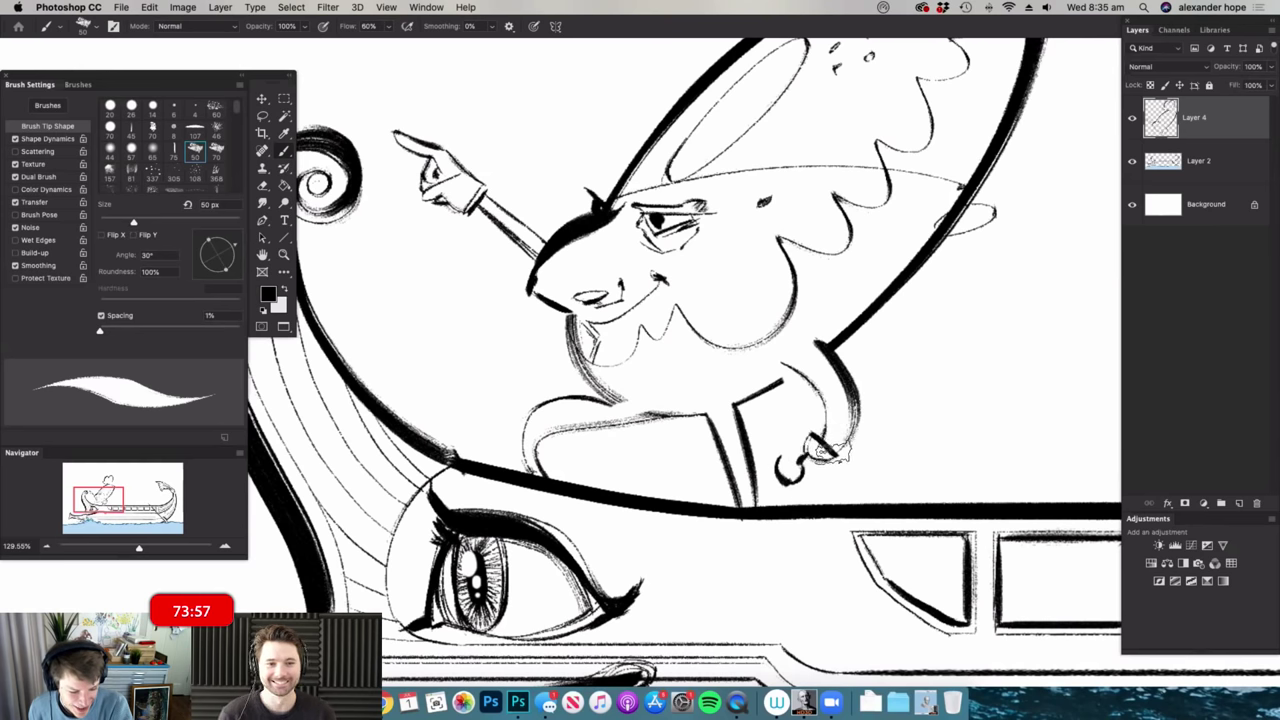
pyautogui.moveTo(772, 374)
pyautogui.mouseDown()
pyautogui.moveTo(798, 370)
pyautogui.moveTo(764, 395)
pyautogui.mouseUp()
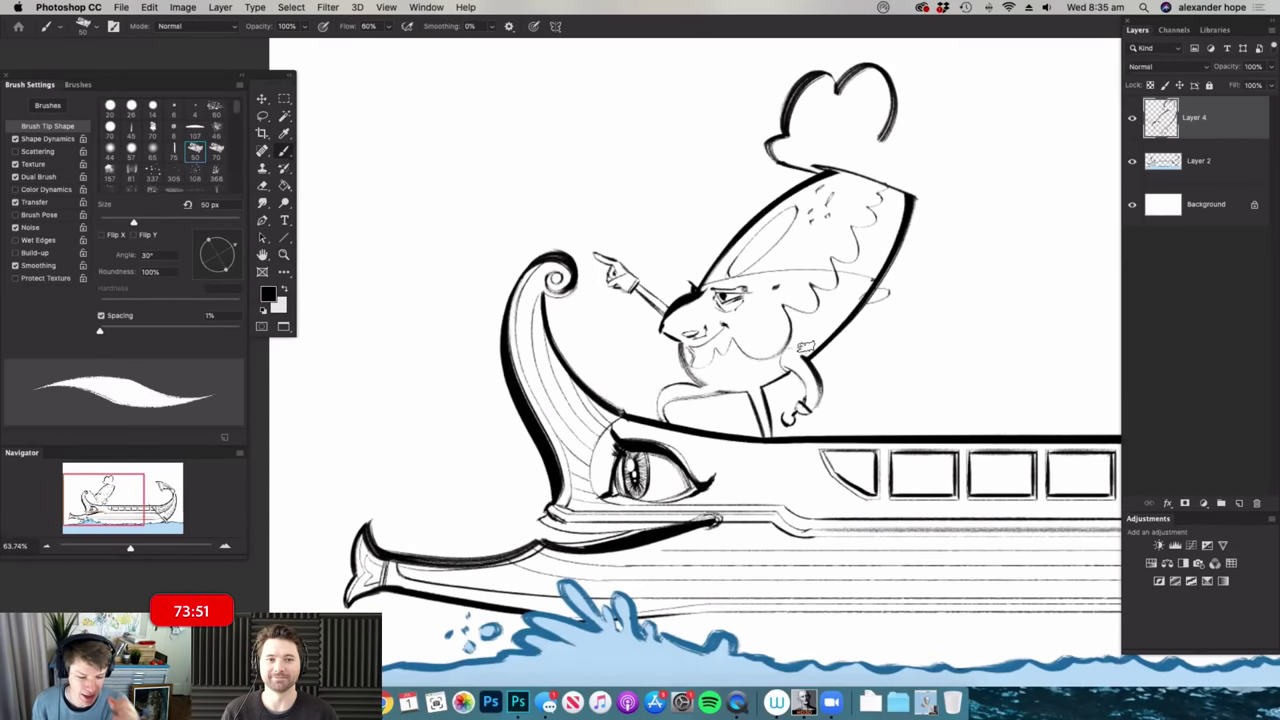
# - Complete the hat with a third rounded lobe at the rear and a curved line marking its brim band
pyautogui.scroll(3, 805, 398)
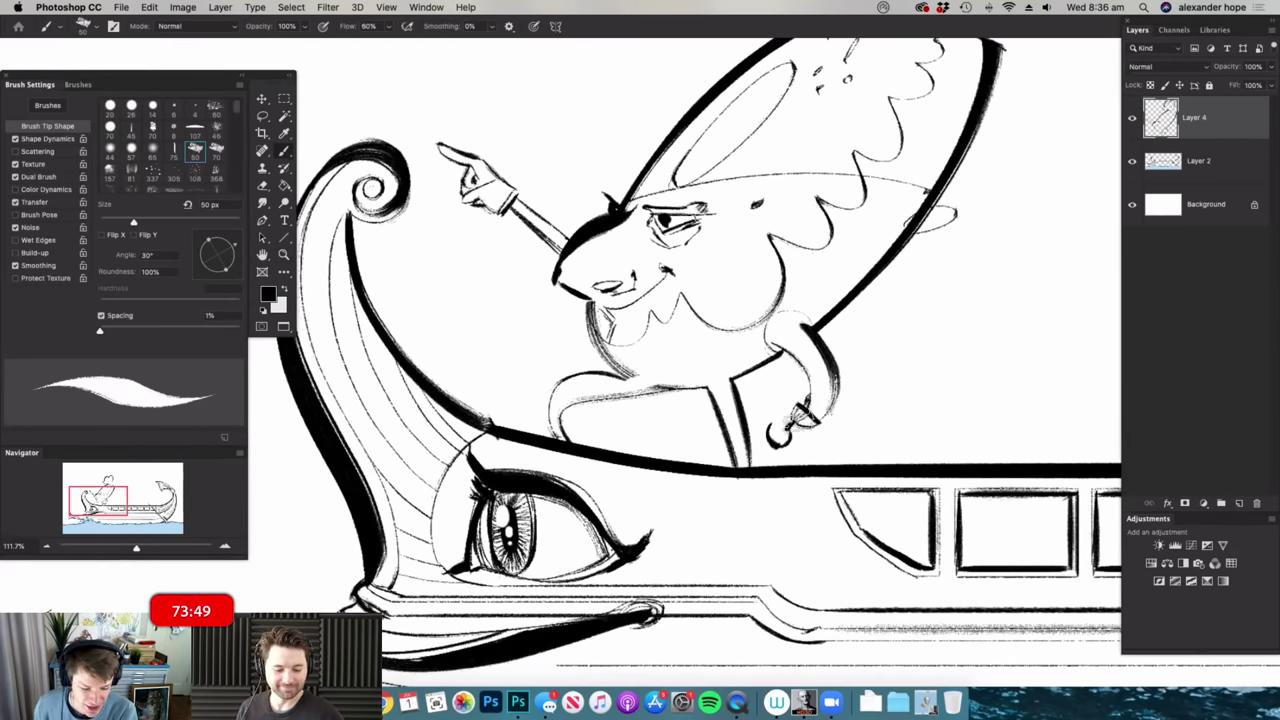
pyautogui.press('z')
pyautogui.scroll(-3, 914, 306)
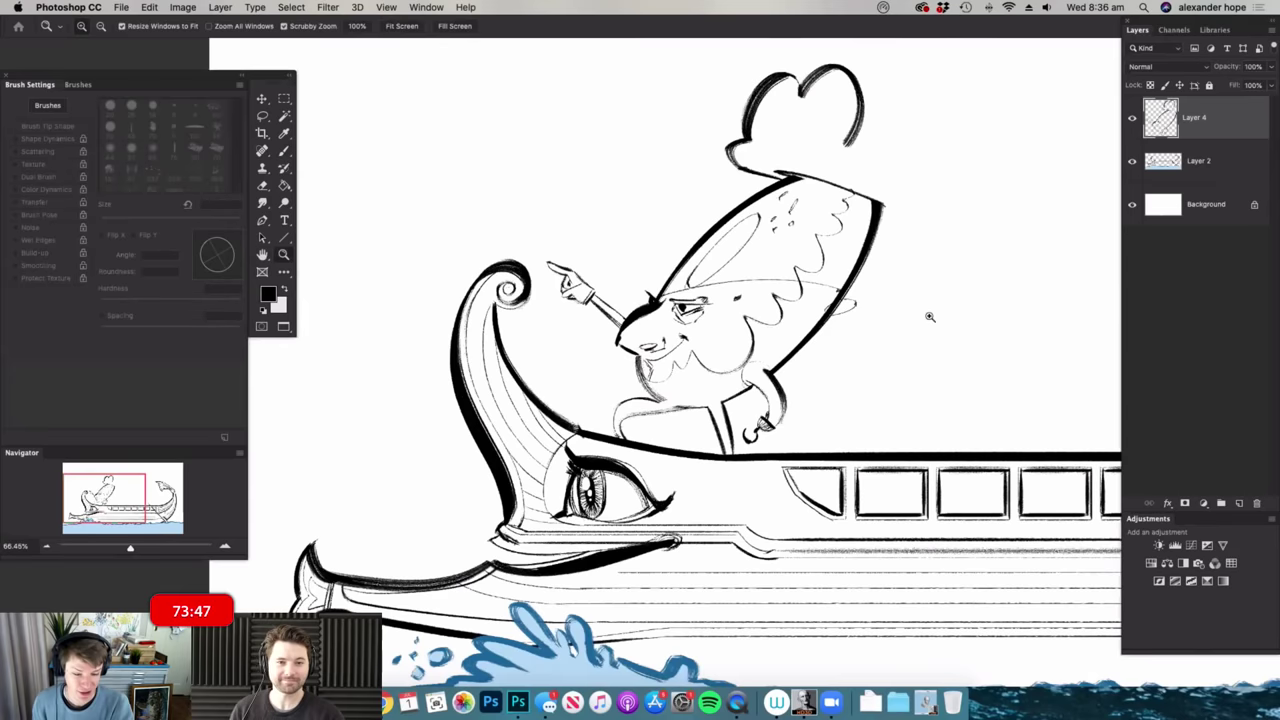
pyautogui.scroll(4, 748, 367)
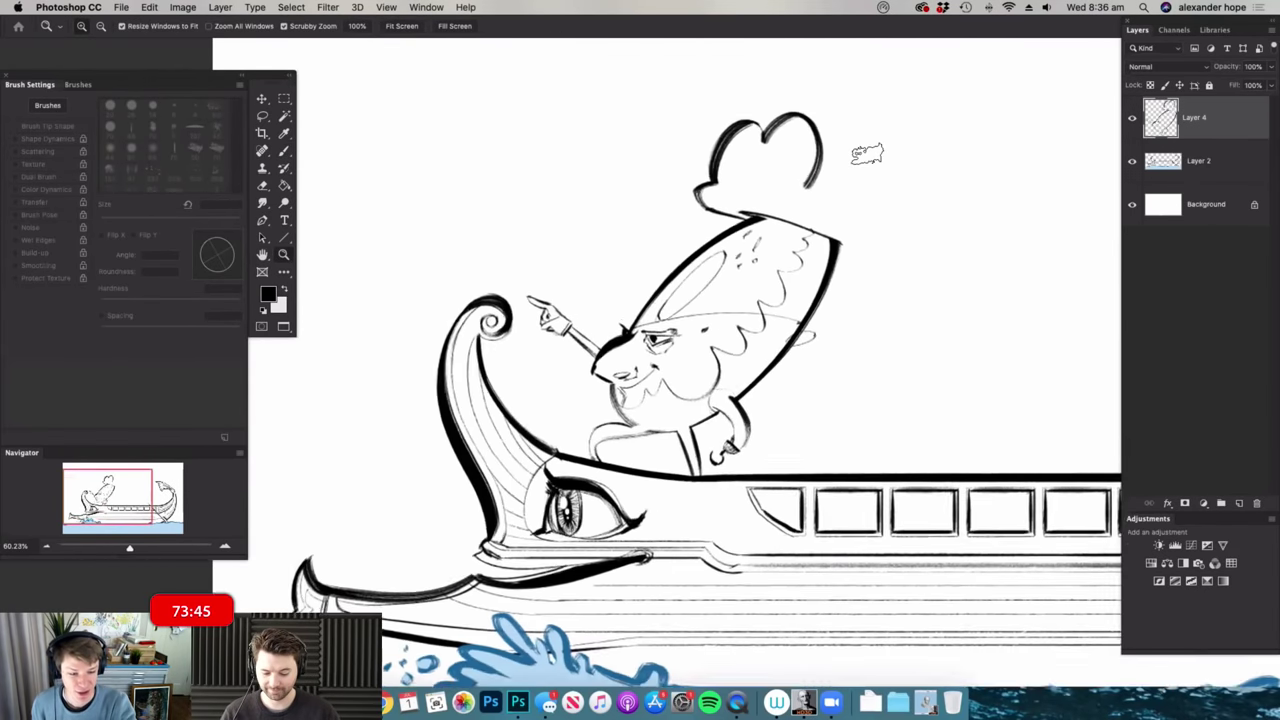
pyautogui.press('b')
pyautogui.moveTo(902, 238); pyautogui.dragTo(903, 346)
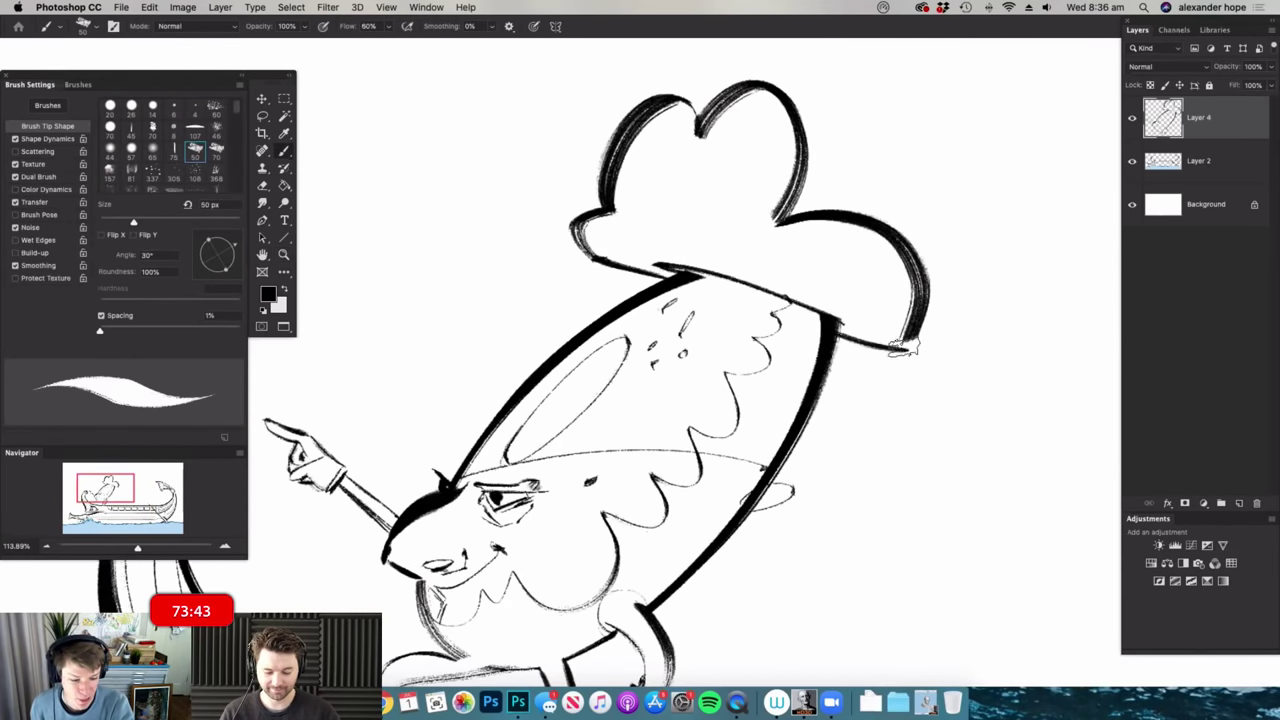
pyautogui.moveTo(600, 248)
pyautogui.mouseDown()
pyautogui.moveTo(835, 286)
pyautogui.moveTo(900, 338)
pyautogui.mouseUp()
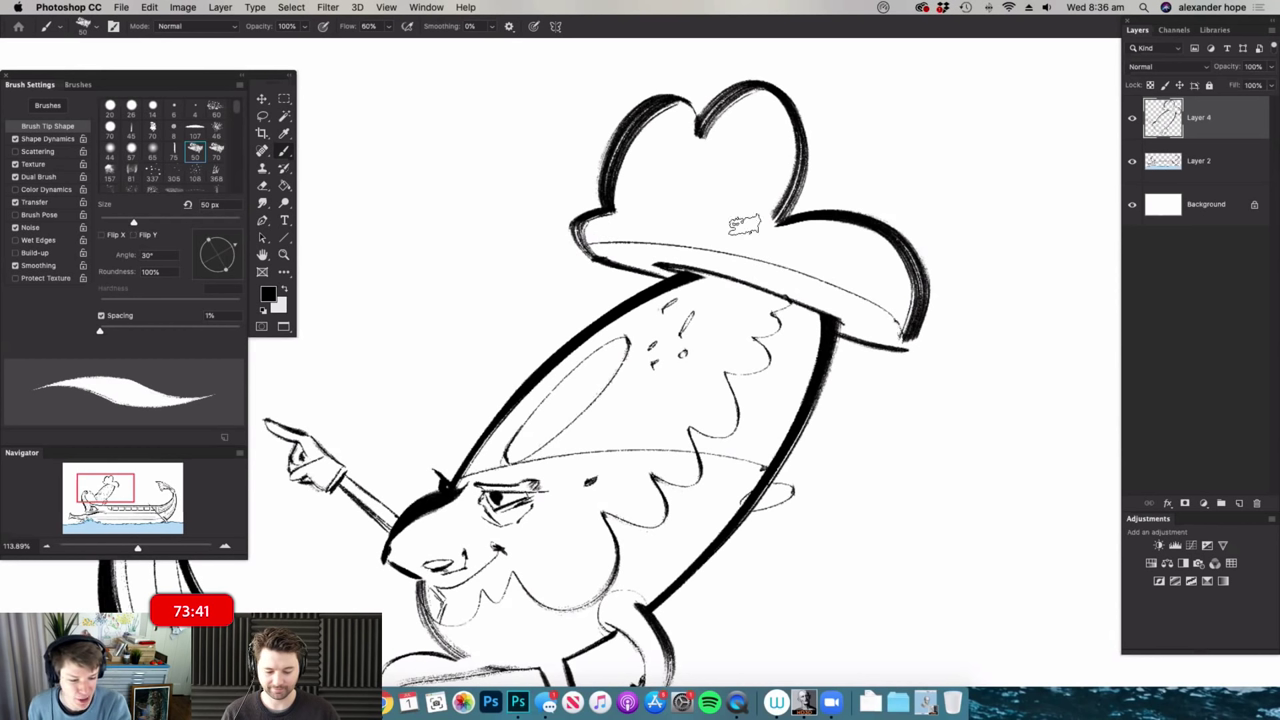
# - Hatch the hat's brim band and decorate the crown with inner contour lines and a skull and crossbones
pyautogui.moveTo(698, 242)
pyautogui.mouseDown()
pyautogui.moveTo(720, 282)
pyautogui.moveTo(803, 273)
pyautogui.moveTo(820, 283)
pyautogui.moveTo(788, 290)
pyautogui.moveTo(814, 310)
pyautogui.moveTo(893, 320)
pyautogui.mouseUp()
pyautogui.moveTo(745, 108); pyautogui.dragTo(760, 220)
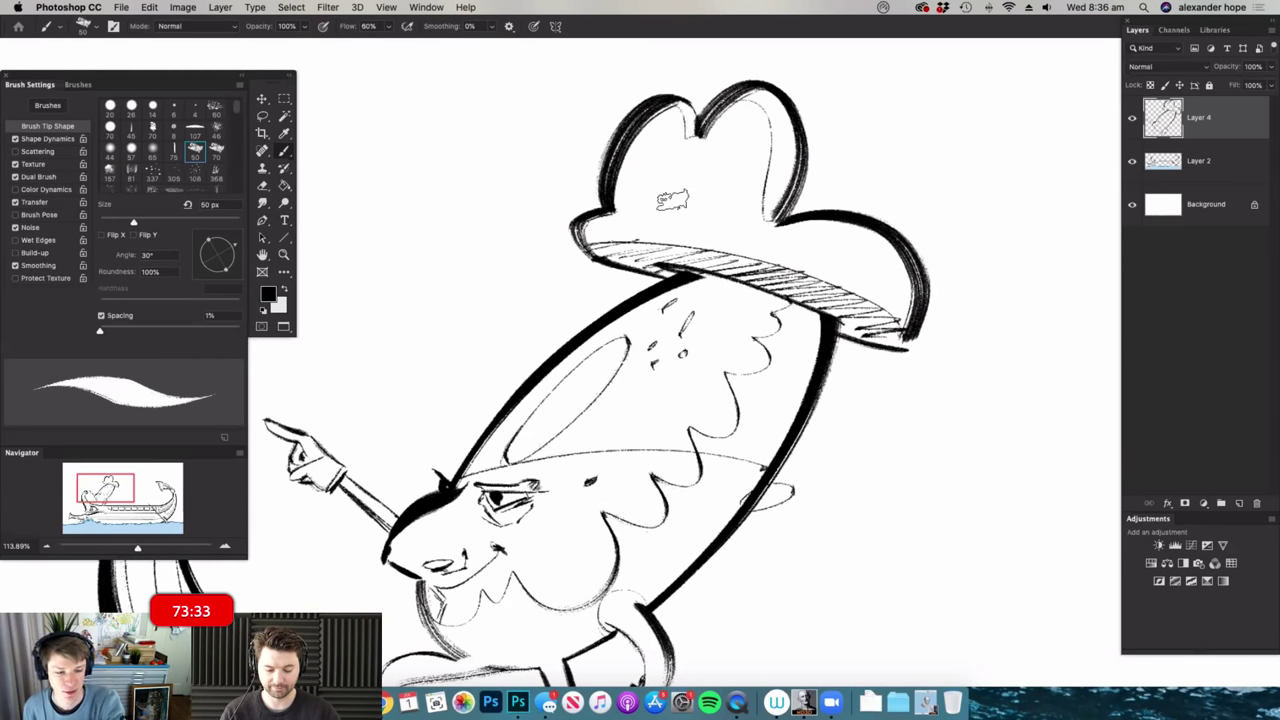
pyautogui.moveTo(658, 187)
pyautogui.mouseDown()
pyautogui.moveTo(681, 174)
pyautogui.moveTo(676, 212)
pyautogui.mouseUp()
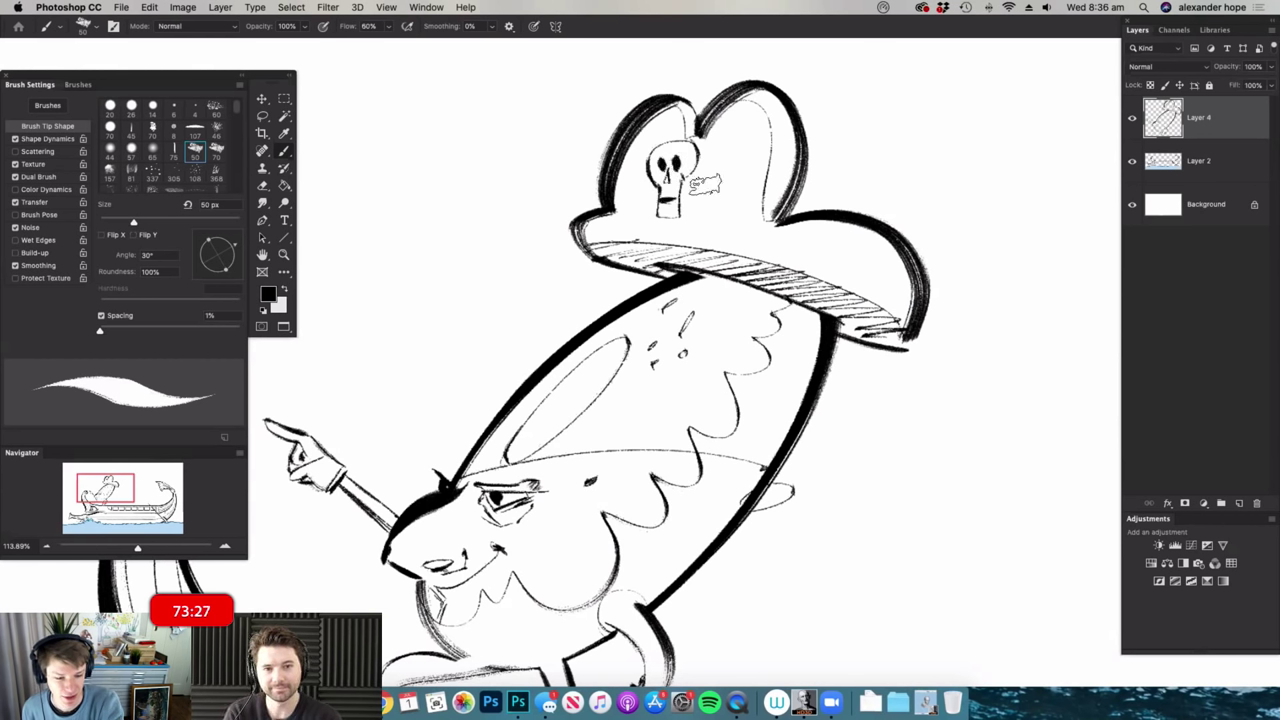
pyautogui.moveTo(743, 160); pyautogui.dragTo(703, 190)
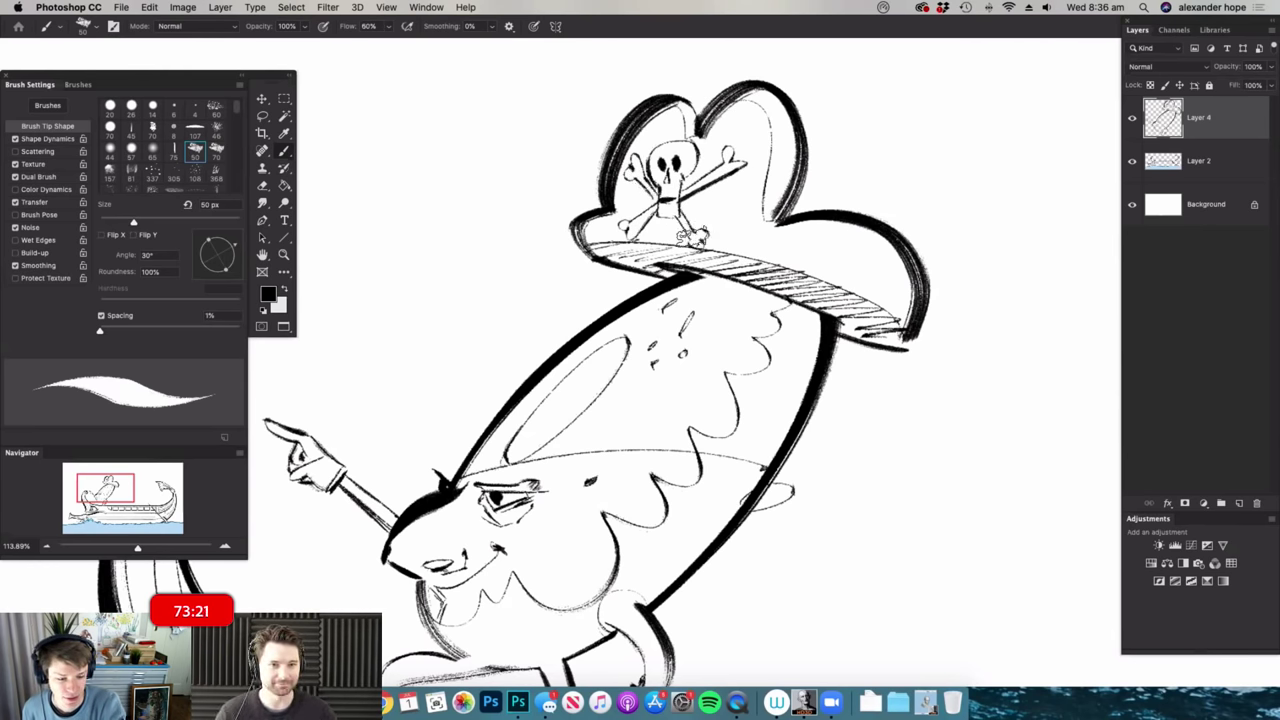
# - Hatch the inside of the elongated oval mark on the character's body
pyautogui.press('super+space')
pyautogui.moveTo(793, 244); pyautogui.dragTo(923, 286)
pyautogui.press('super+space')
pyautogui.moveTo(683, 480)
pyautogui.mouseDown()
pyautogui.moveTo(742, 450)
pyautogui.moveTo(776, 320)
pyautogui.moveTo(748, 342)
pyautogui.moveTo(725, 322)
pyautogui.mouseUp()
pyautogui.press('super+space')
pyautogui.press('super+space')
pyautogui.moveTo(742, 302); pyautogui.dragTo(796, 284)
pyautogui.moveTo(614, 334)
pyautogui.mouseDown()
pyautogui.moveTo(649, 281)
pyautogui.moveTo(742, 212)
pyautogui.moveTo(664, 266)
pyautogui.moveTo(606, 338)
pyautogui.mouseUp()
pyautogui.moveTo(736, 218); pyautogui.dragTo(618, 342)
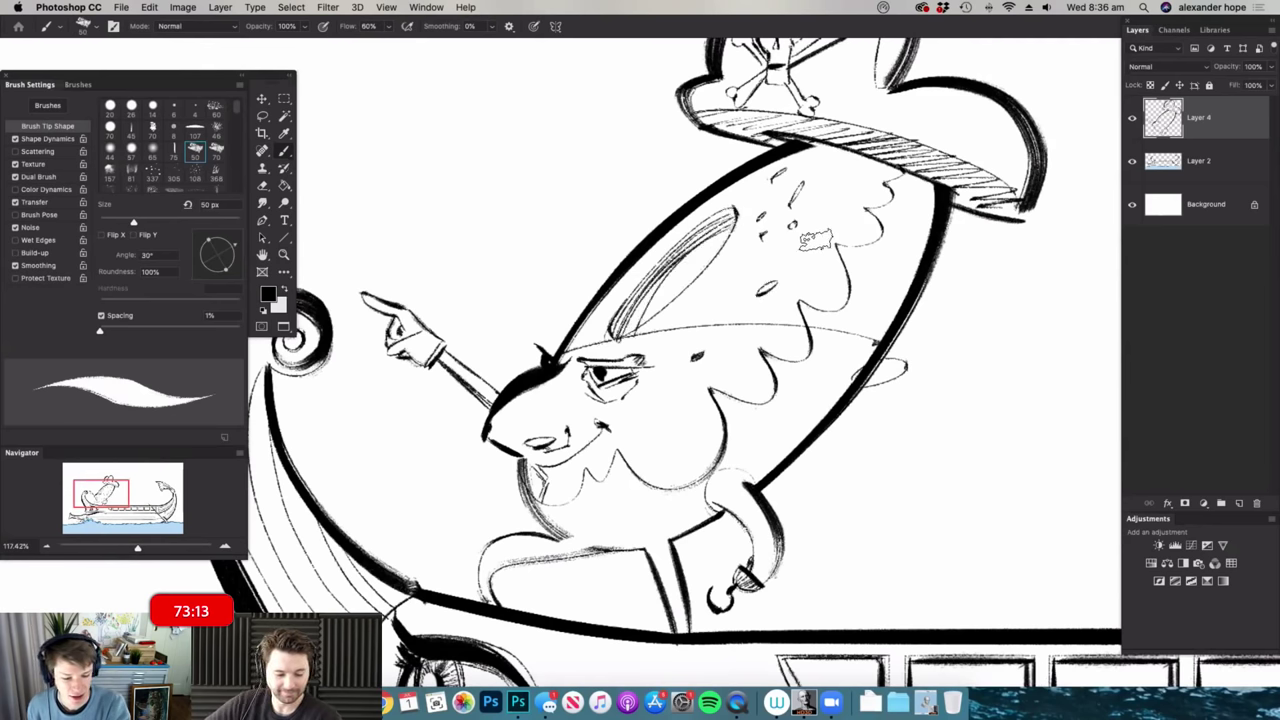
# - Scatter more small spots over the body and cheek and add small bumps along its front edge
pyautogui.moveTo(632, 250)
pyautogui.mouseDown()
pyautogui.moveTo(652, 230)
pyautogui.moveTo(682, 242)
pyautogui.moveTo(634, 280)
pyautogui.mouseUp()
pyautogui.press('super+space')
pyautogui.press('super+space')
pyautogui.moveTo(690, 312); pyautogui.dragTo(694, 246)
pyautogui.moveTo(700, 268); pyautogui.dragTo(687, 277)
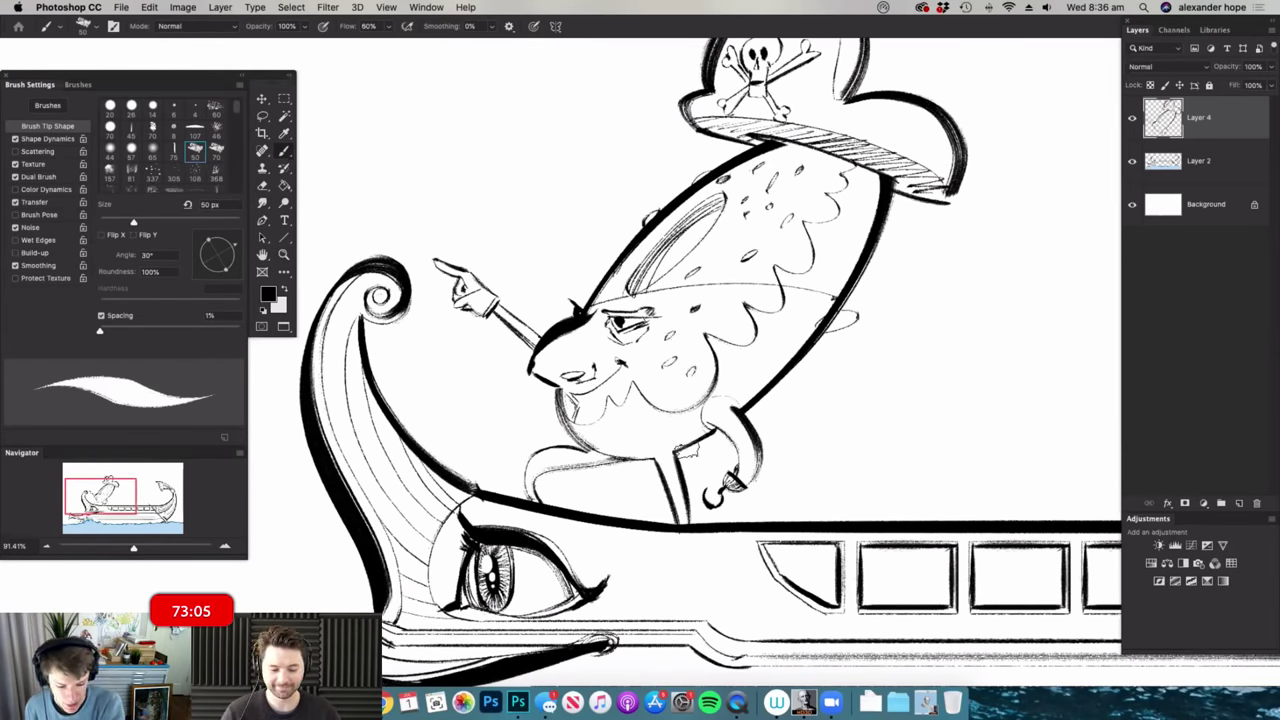
# - Redraw the body's lower edge as a heavier curve above the legs
pyautogui.press('z')
pyautogui.moveTo(704, 450); pyautogui.dragTo(750, 452)
pyautogui.press('b')
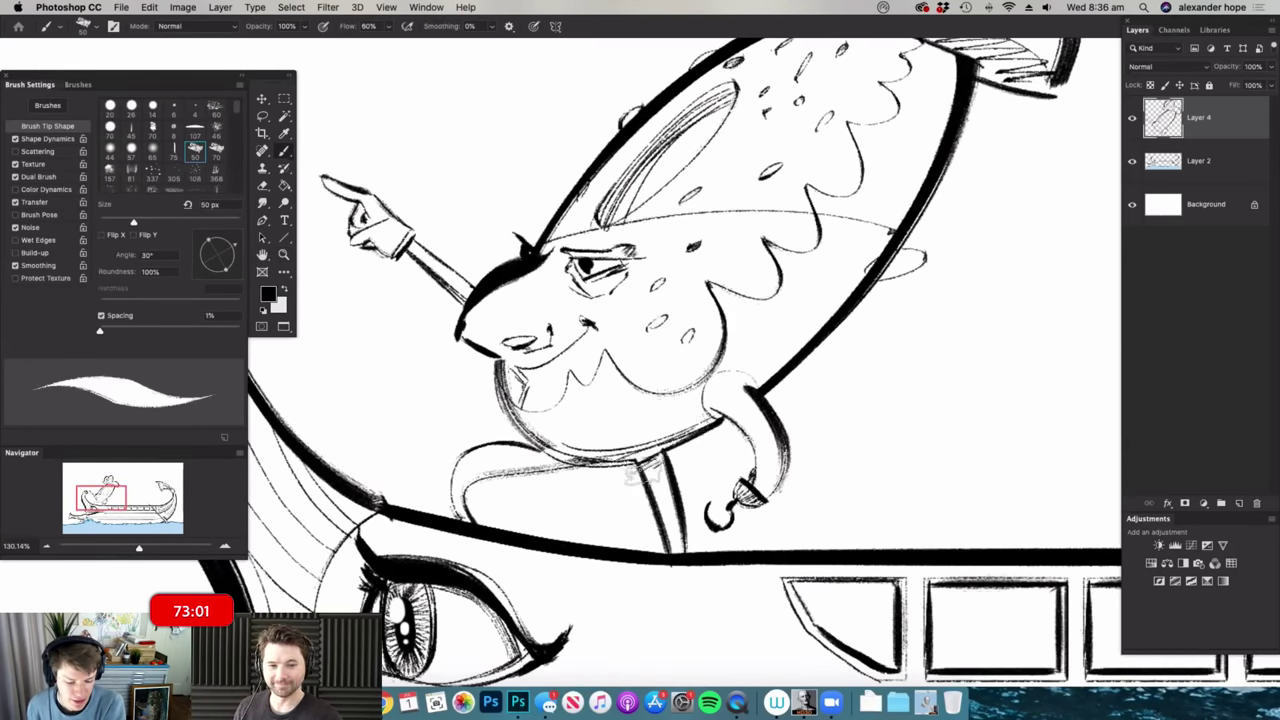
# - Darken the eyebrow and the lines around the character's eye
pyautogui.press('z')
pyautogui.moveTo(612, 390); pyautogui.dragTo(485, 388)
pyautogui.press('b')
pyautogui.press('z')
pyautogui.moveTo(736, 355); pyautogui.dragTo(800, 355)
pyautogui.press('b')
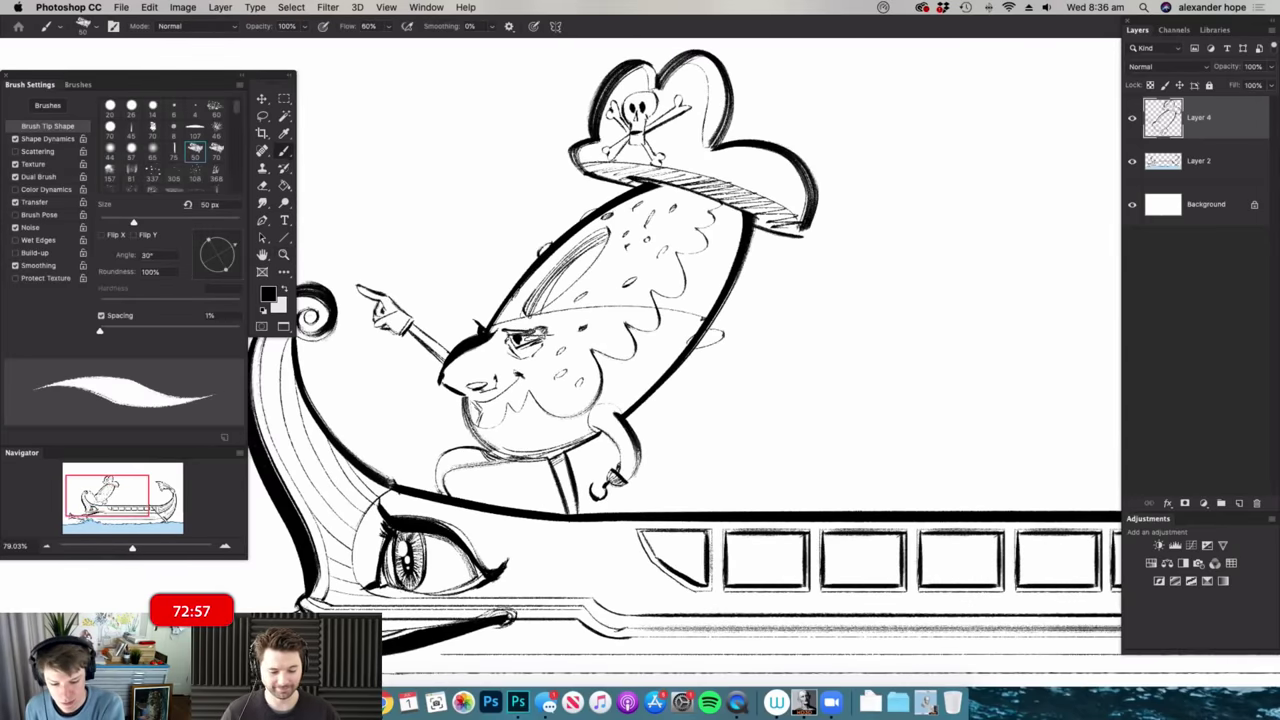
pyautogui.press('z')
pyautogui.moveTo(716, 342); pyautogui.dragTo(640, 345)
pyautogui.press('b')
pyautogui.press('z')
pyautogui.moveTo(908, 446); pyautogui.dragTo(935, 446)
pyautogui.press('b')
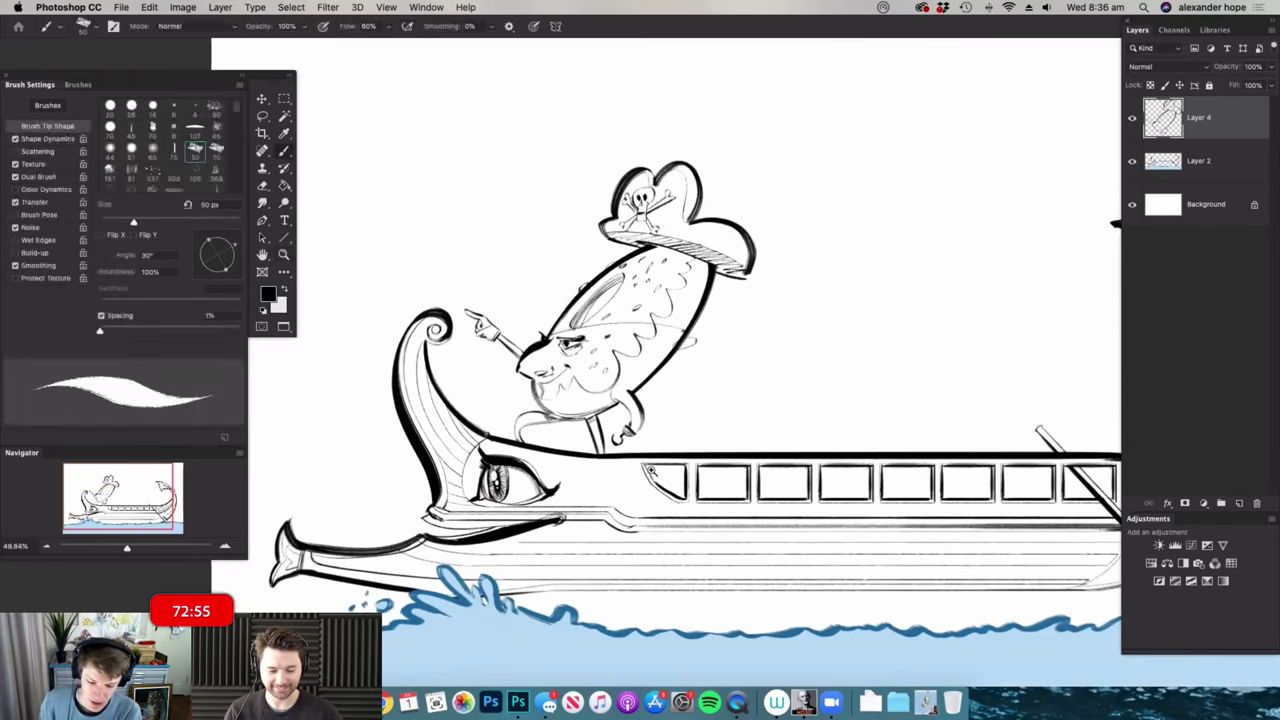
pyautogui.press('z')
pyautogui.moveTo(685, 460); pyautogui.dragTo(740, 460)
pyautogui.press('b')
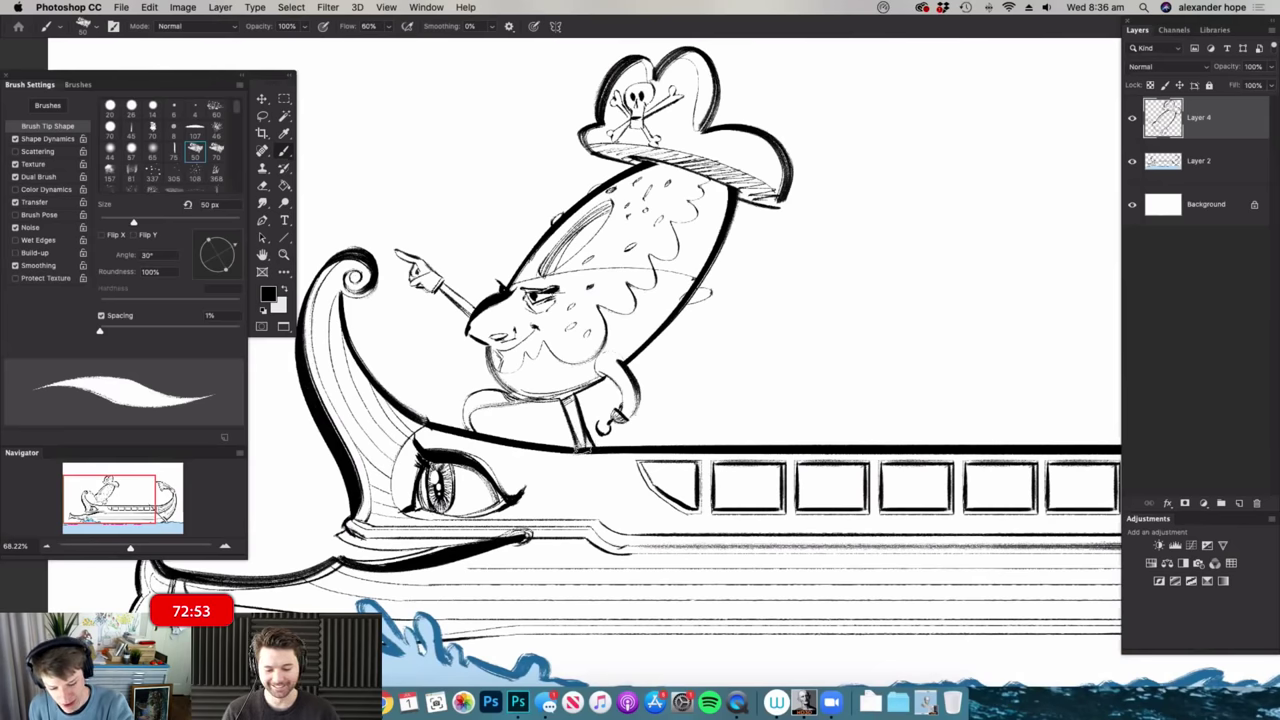
pyautogui.press('z')
pyautogui.moveTo(728, 337); pyautogui.dragTo(600, 340)
pyautogui.press('b')
pyautogui.press('z')
pyautogui.moveTo(772, 348); pyautogui.dragTo(780, 348)
pyautogui.moveTo(694, 346); pyautogui.dragTo(764, 361)
pyautogui.press('b')
pyautogui.press('space')
pyautogui.moveTo(822, 430); pyautogui.dragTo(767, 459)
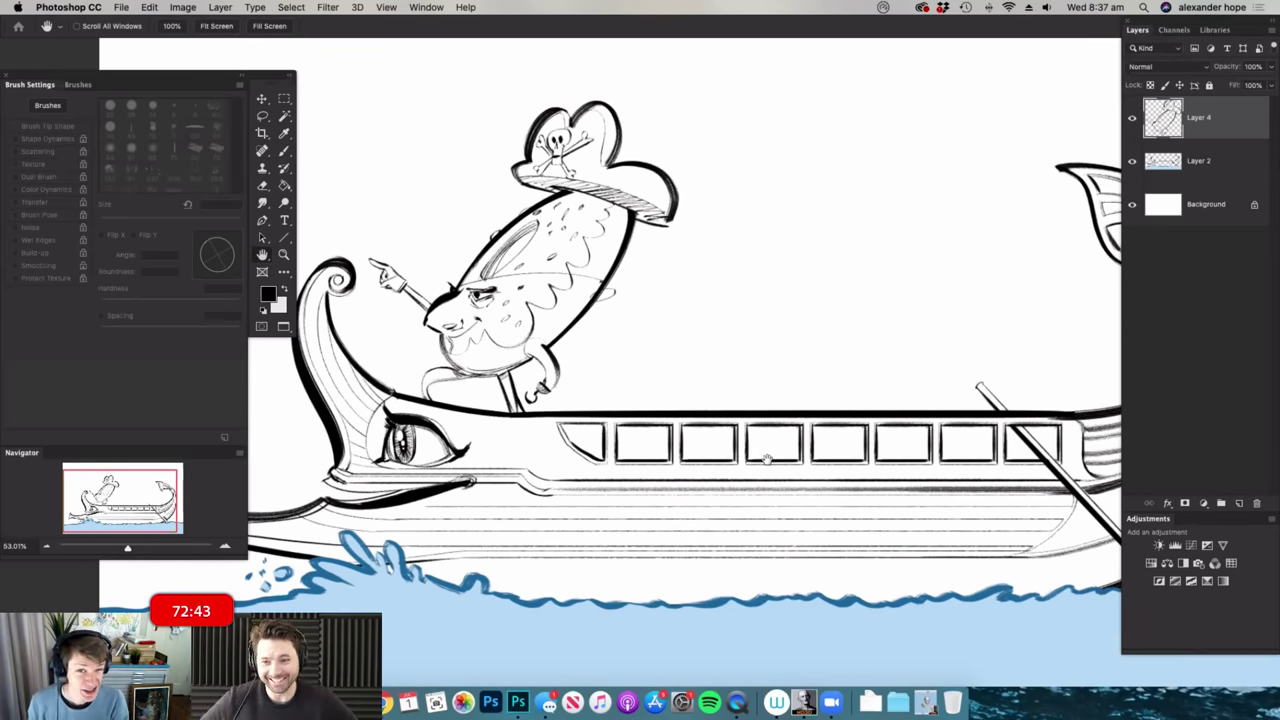
pyautogui.scroll(5, 703, 230)
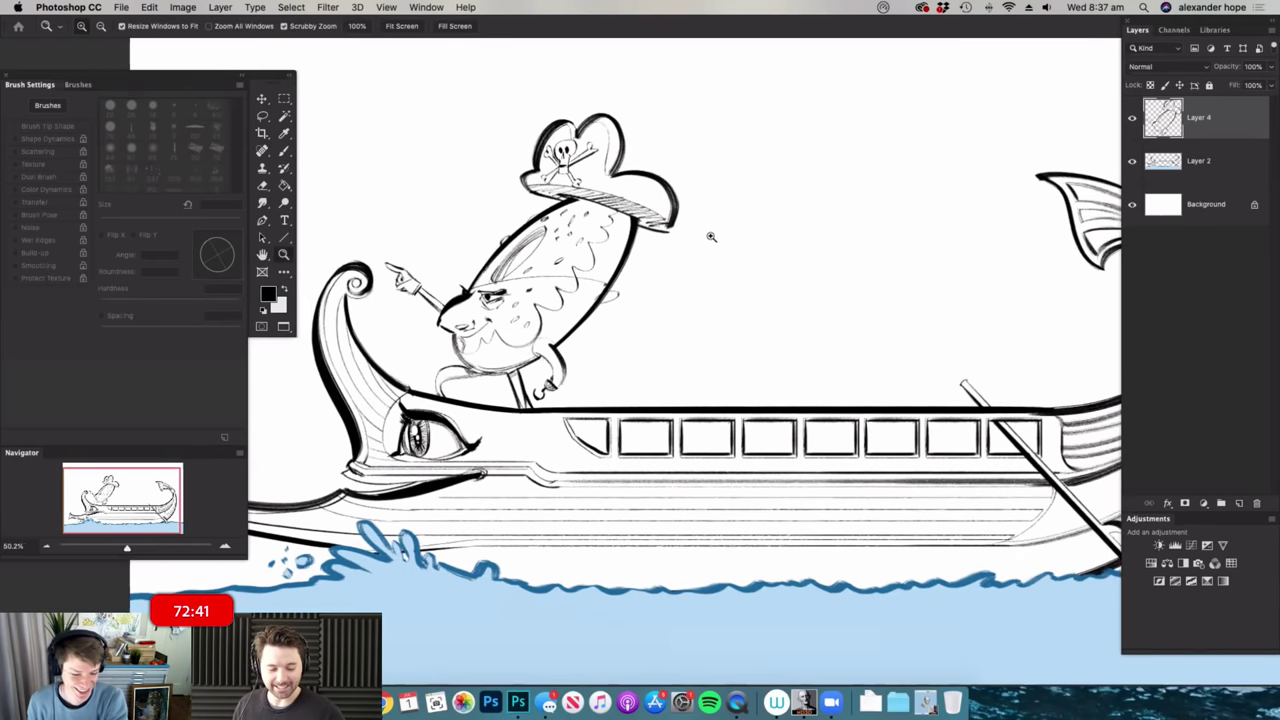
# - Draw a duck's outline with beak, rounded head, curved neck and body floating in the water below the ship's hull
pyautogui.press('b')
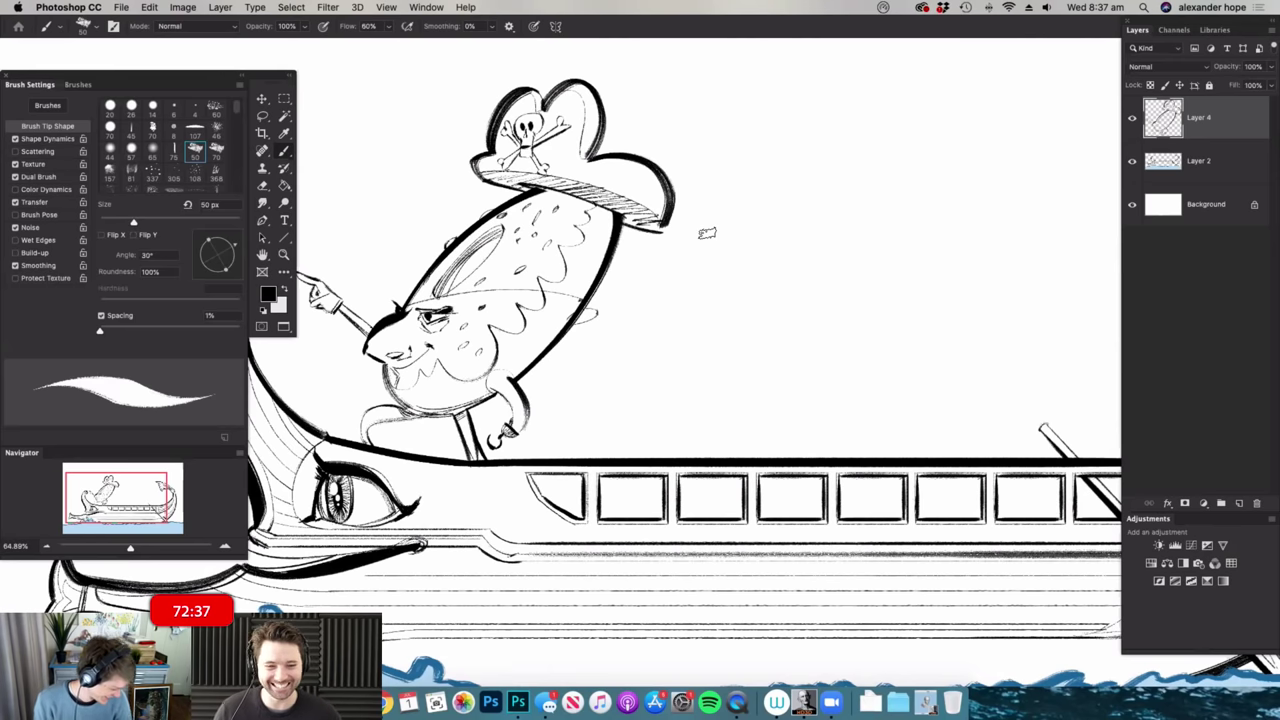
pyautogui.moveTo(808, 265)
pyautogui.mouseDown()
pyautogui.moveTo(769, 278)
pyautogui.moveTo(683, 423)
pyautogui.mouseUp()
pyautogui.moveTo(681, 470); pyautogui.dragTo(1185, 329)
pyautogui.moveTo(690, 478); pyautogui.dragTo(780, 474)
pyautogui.scroll(2, 682, 469)
pyautogui.scroll(2, 660, 498)
pyautogui.moveTo(663, 430)
pyautogui.mouseDown()
pyautogui.moveTo(592, 428)
pyautogui.moveTo(636, 445)
pyautogui.moveTo(691, 411)
pyautogui.moveTo(734, 431)
pyautogui.moveTo(715, 464)
pyautogui.moveTo(657, 456)
pyautogui.moveTo(669, 466)
pyautogui.moveTo(640, 508)
pyautogui.mouseUp()
pyautogui.moveTo(735, 428)
pyautogui.mouseDown()
pyautogui.moveTo(677, 493)
pyautogui.moveTo(683, 510)
pyautogui.moveTo(776, 532)
pyautogui.moveTo(788, 586)
pyautogui.mouseUp()
pyautogui.moveTo(645, 502)
pyautogui.mouseDown()
pyautogui.moveTo(672, 571)
pyautogui.moveTo(648, 577)
pyautogui.moveTo(670, 590)
pyautogui.moveTo(800, 578)
pyautogui.mouseUp()
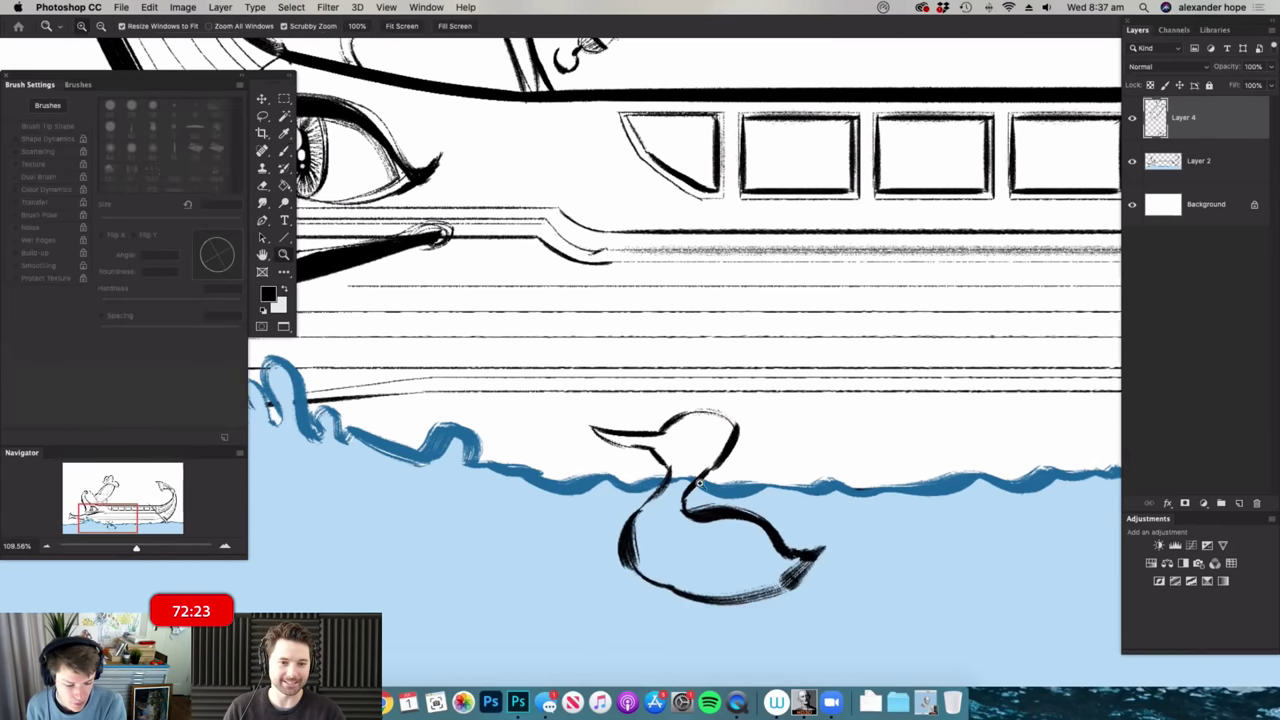
# - Add two small eyes, a pair of headphones and a wing outline to the duck
pyautogui.scroll(2, 676, 455)
pyautogui.moveTo(681, 421); pyautogui.dragTo(683, 433)
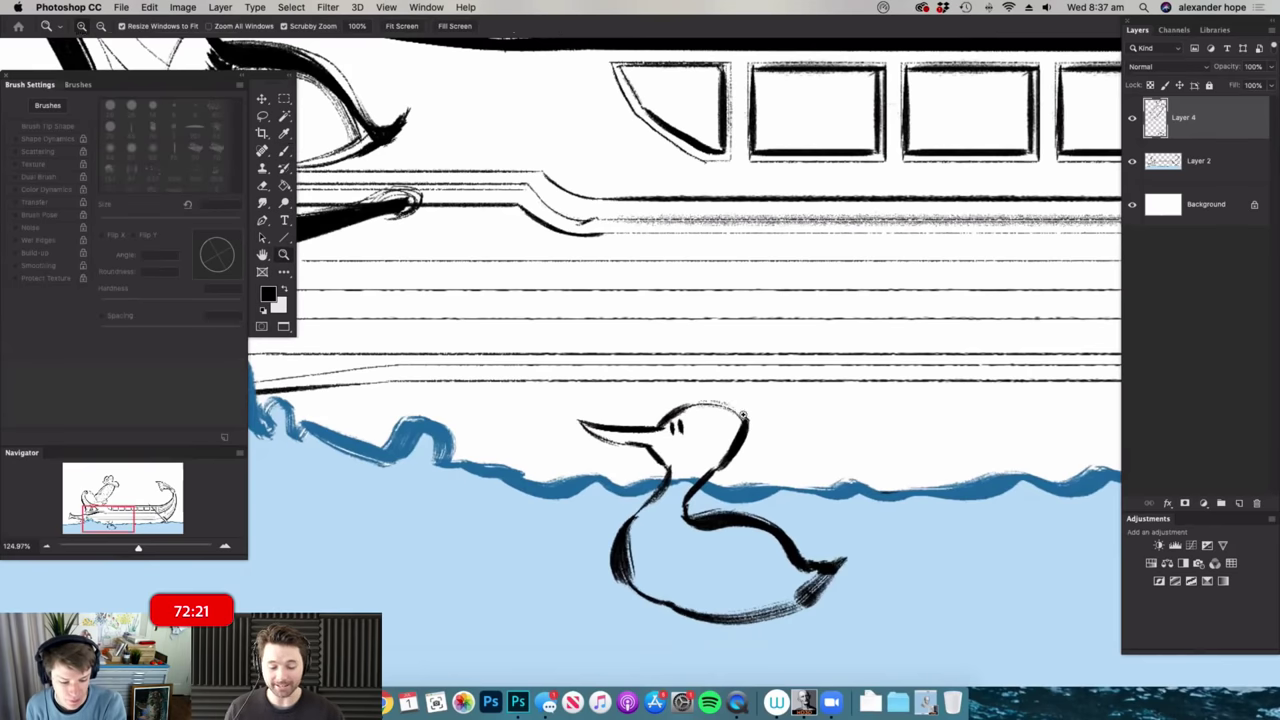
pyautogui.moveTo(768, 418)
pyautogui.mouseDown()
pyautogui.moveTo(732, 418)
pyautogui.moveTo(734, 436)
pyautogui.moveTo(757, 426)
pyautogui.moveTo(734, 418)
pyautogui.moveTo(730, 354)
pyautogui.moveTo(740, 396)
pyautogui.moveTo(670, 430)
pyautogui.mouseUp()
pyautogui.moveTo(826, 378)
pyautogui.mouseDown()
pyautogui.moveTo(770, 470)
pyautogui.moveTo(788, 459)
pyautogui.moveTo(866, 495)
pyautogui.mouseUp()
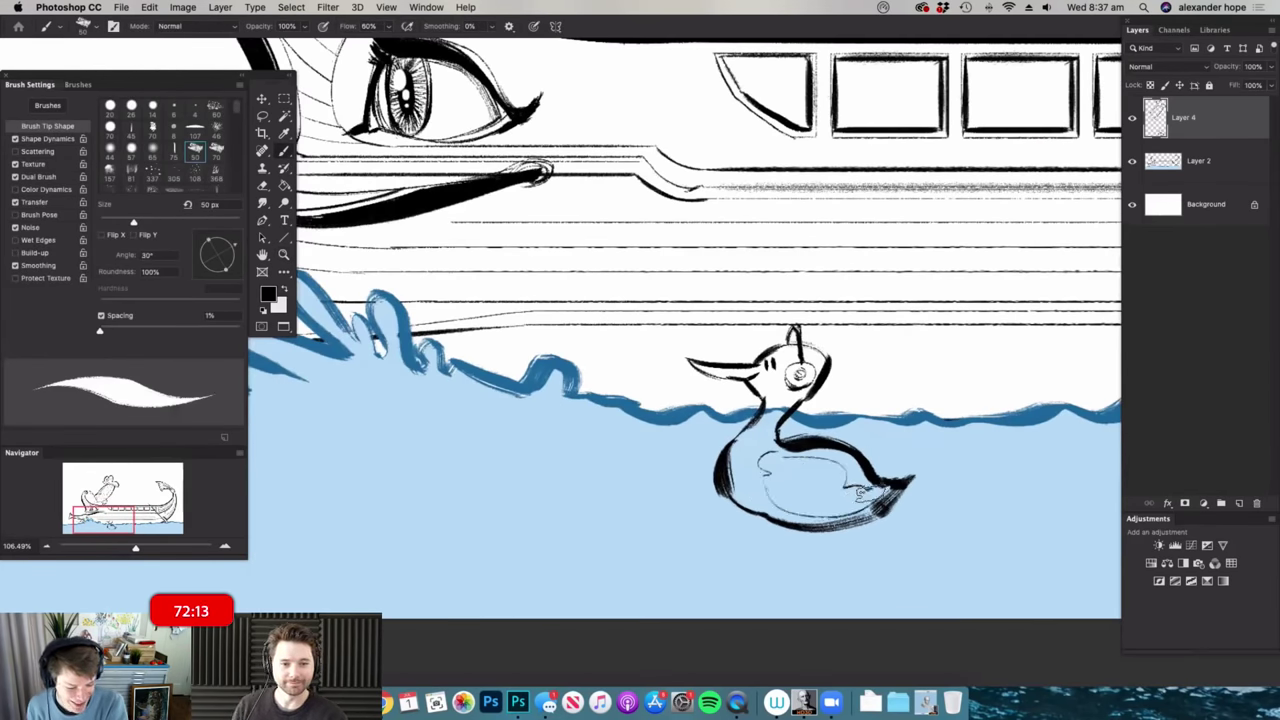
# - Sketch curved water ripples around the underside of the duck
pyautogui.moveTo(793, 535); pyautogui.dragTo(811, 533)
pyautogui.moveTo(704, 501)
pyautogui.mouseDown()
pyautogui.moveTo(921, 515)
pyautogui.moveTo(904, 525)
pyautogui.mouseUp()
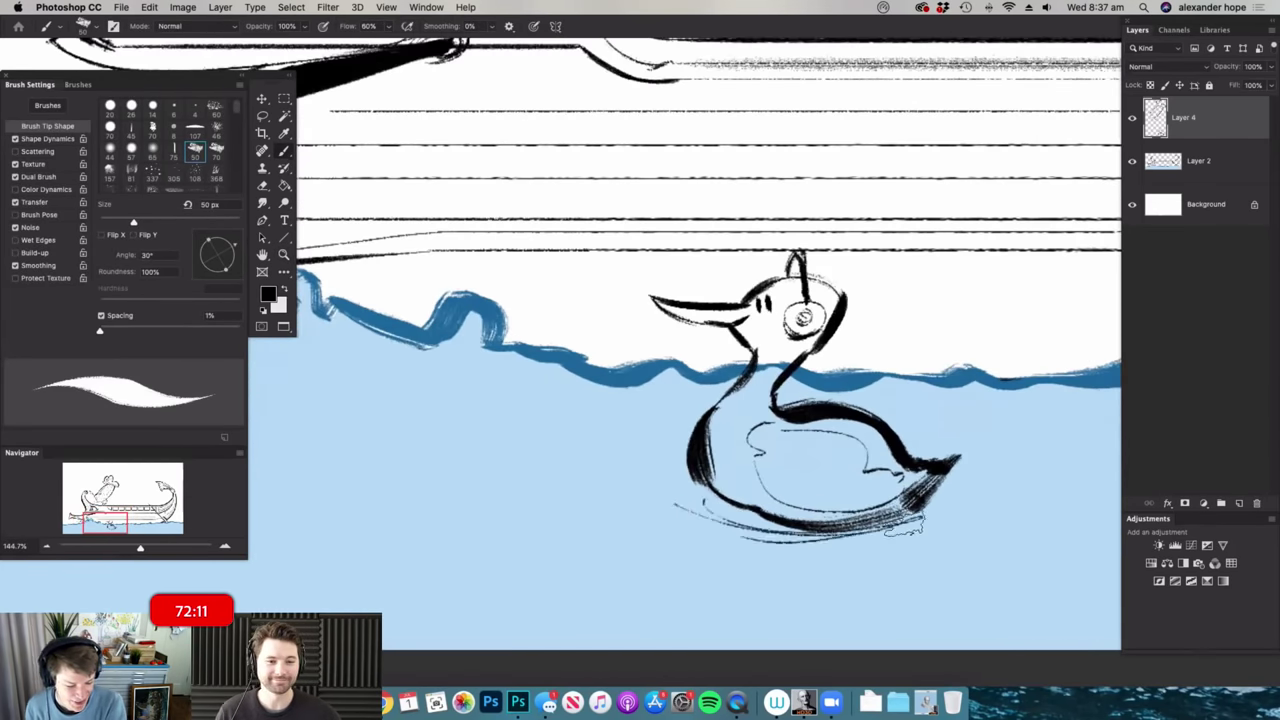
pyautogui.moveTo(686, 490)
pyautogui.mouseDown()
pyautogui.moveTo(690, 525)
pyautogui.moveTo(935, 512)
pyautogui.mouseUp()
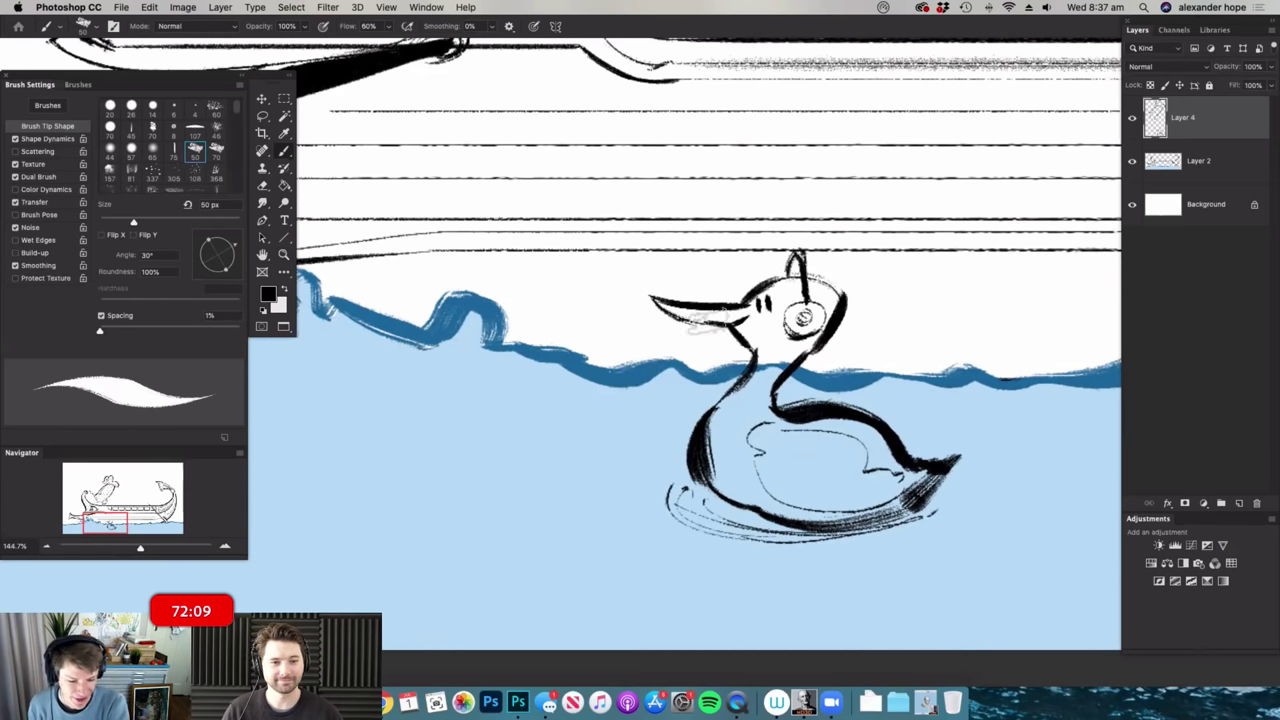
# - Draw a microphone on a stand in front of the duck and cut notches into its head with a 20 px eraser
pyautogui.moveTo(843, 357); pyautogui.dragTo(750, 360)
pyautogui.moveTo(668, 398)
pyautogui.mouseDown()
pyautogui.moveTo(687, 364)
pyautogui.moveTo(684, 385)
pyautogui.moveTo(631, 411)
pyautogui.moveTo(633, 550)
pyautogui.mouseUp()
pyautogui.press('e')
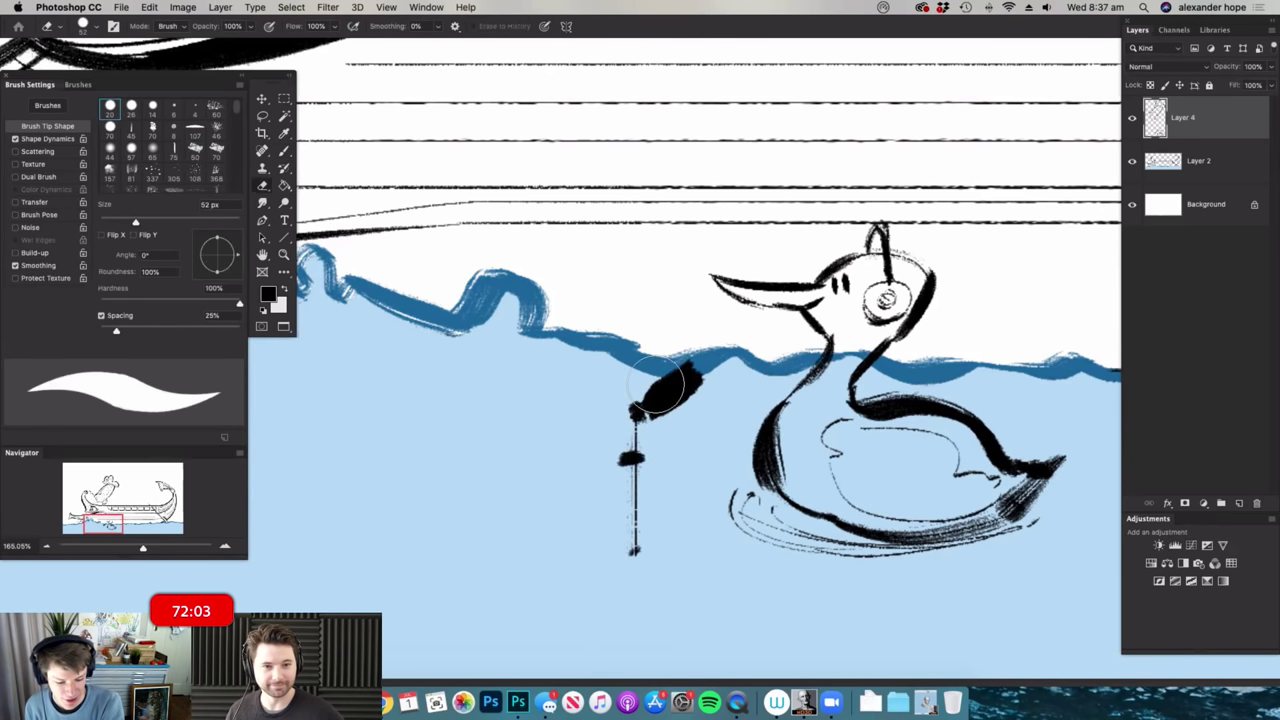
pyautogui.rightClick(680, 334)
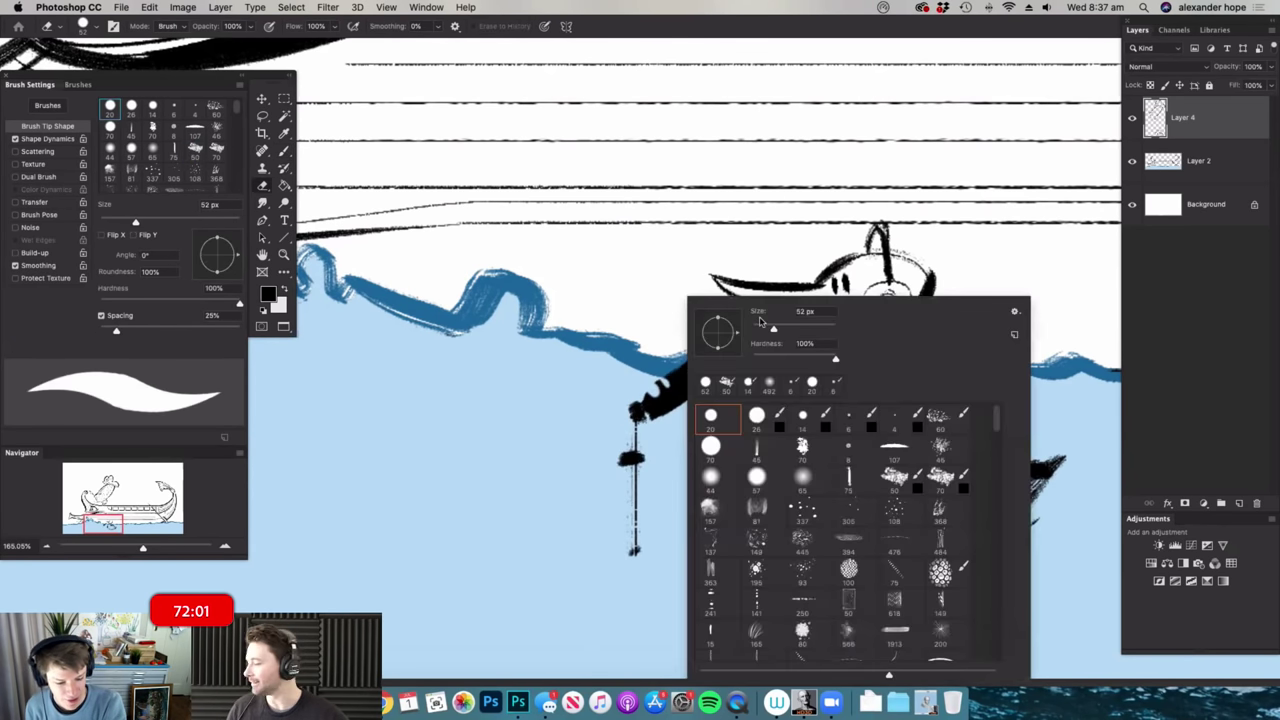
pyautogui.click(760, 321)
pyautogui.click(761, 266)
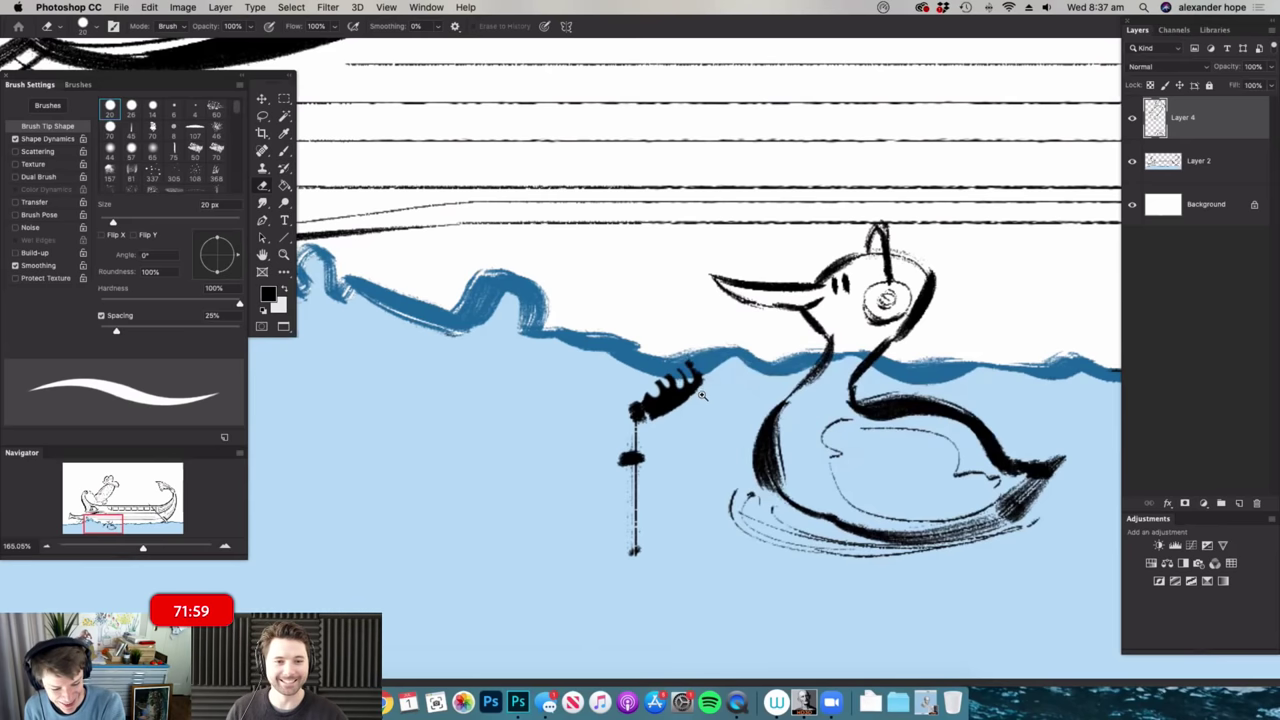
pyautogui.moveTo(702, 396); pyautogui.dragTo(640, 398)
# - Add a base to the microphone stand and draw a tall rectangular panel with two legs beside it
pyautogui.moveTo(890, 394); pyautogui.dragTo(925, 393)
pyautogui.press('b')
pyautogui.moveTo(605, 526)
pyautogui.mouseDown()
pyautogui.moveTo(560, 535)
pyautogui.moveTo(608, 528)
pyautogui.mouseUp()
pyautogui.moveTo(450, 258)
pyautogui.mouseDown()
pyautogui.moveTo(455, 437)
pyautogui.moveTo(572, 278)
pyautogui.moveTo(569, 425)
pyautogui.moveTo(453, 437)
pyautogui.moveTo(472, 496)
pyautogui.moveTo(540, 512)
pyautogui.mouseUp()
pyautogui.moveTo(520, 432)
pyautogui.mouseDown()
pyautogui.moveTo(530, 485)
pyautogui.moveTo(553, 487)
pyautogui.moveTo(530, 497)
pyautogui.moveTo(475, 468)
pyautogui.moveTo(425, 465)
pyautogui.mouseUp()
# - Draw a bulb shape with layered petals in the water behind the duck, with wavy smoke lines rising from it
pyautogui.press('super+space')
pyautogui.moveTo(1005, 402); pyautogui.dragTo(1050, 400)
pyautogui.press('b')
pyautogui.moveTo(920, 300)
pyautogui.mouseDown()
pyautogui.moveTo(890, 450)
pyautogui.moveTo(940, 300)
pyautogui.moveTo(915, 440)
pyautogui.moveTo(960, 455)
pyautogui.mouseUp()
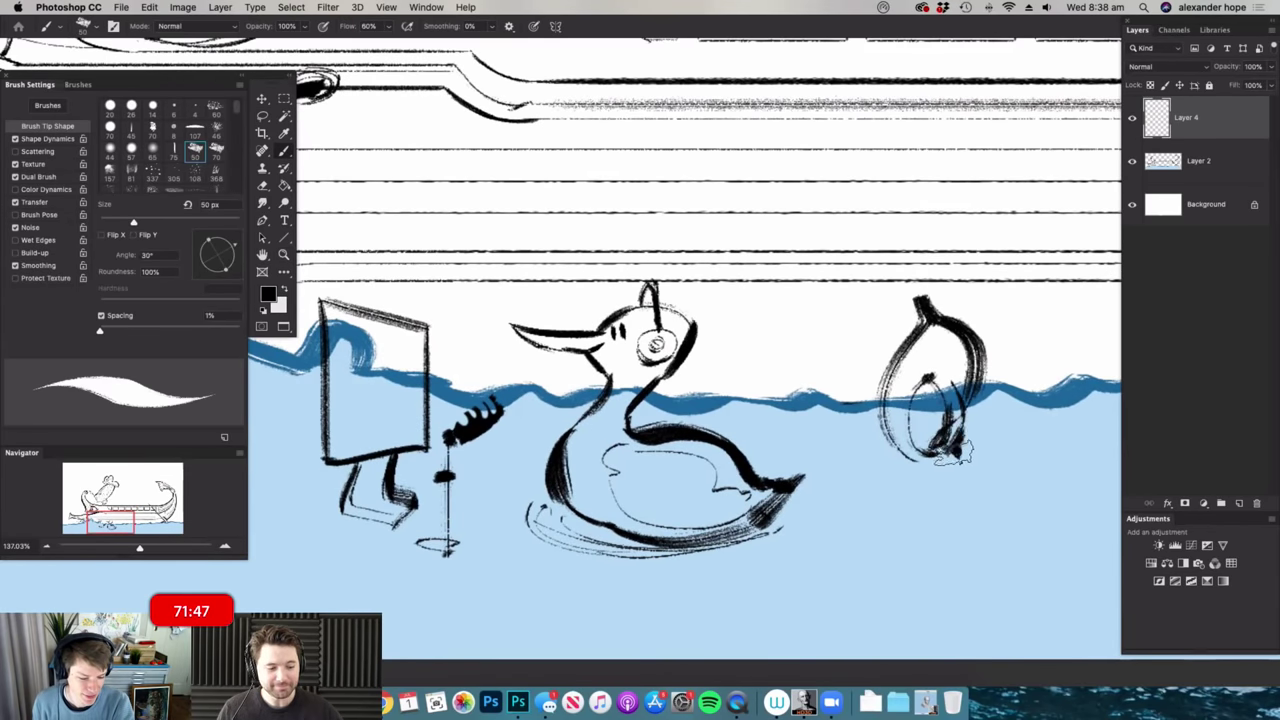
pyautogui.moveTo(995, 365)
pyautogui.mouseDown()
pyautogui.moveTo(945, 470)
pyautogui.moveTo(855, 440)
pyautogui.moveTo(878, 360)
pyautogui.mouseUp()
pyautogui.moveTo(888, 298)
pyautogui.mouseDown()
pyautogui.moveTo(922, 150)
pyautogui.moveTo(945, 240)
pyautogui.moveTo(930, 285)
pyautogui.moveTo(962, 275)
pyautogui.moveTo(1008, 355)
pyautogui.mouseUp()
pyautogui.moveTo(900, 340)
pyautogui.mouseDown()
pyautogui.moveTo(875, 318)
pyautogui.moveTo(858, 220)
pyautogui.moveTo(940, 120)
pyautogui.mouseUp()
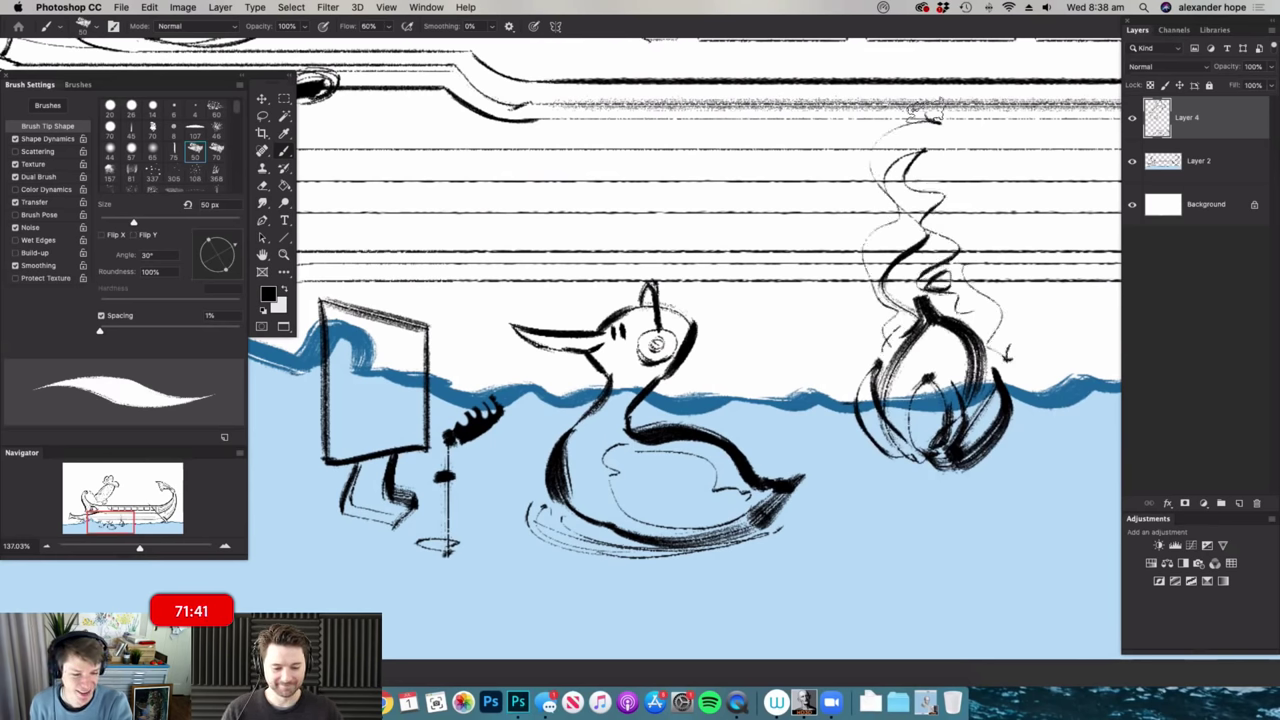
# - Create a new layer directly above Layer 2 and switch the painting colour to white
pyautogui.moveTo(915, 362); pyautogui.dragTo(825, 365)
pyautogui.moveTo(572, 408); pyautogui.dragTo(610, 408)
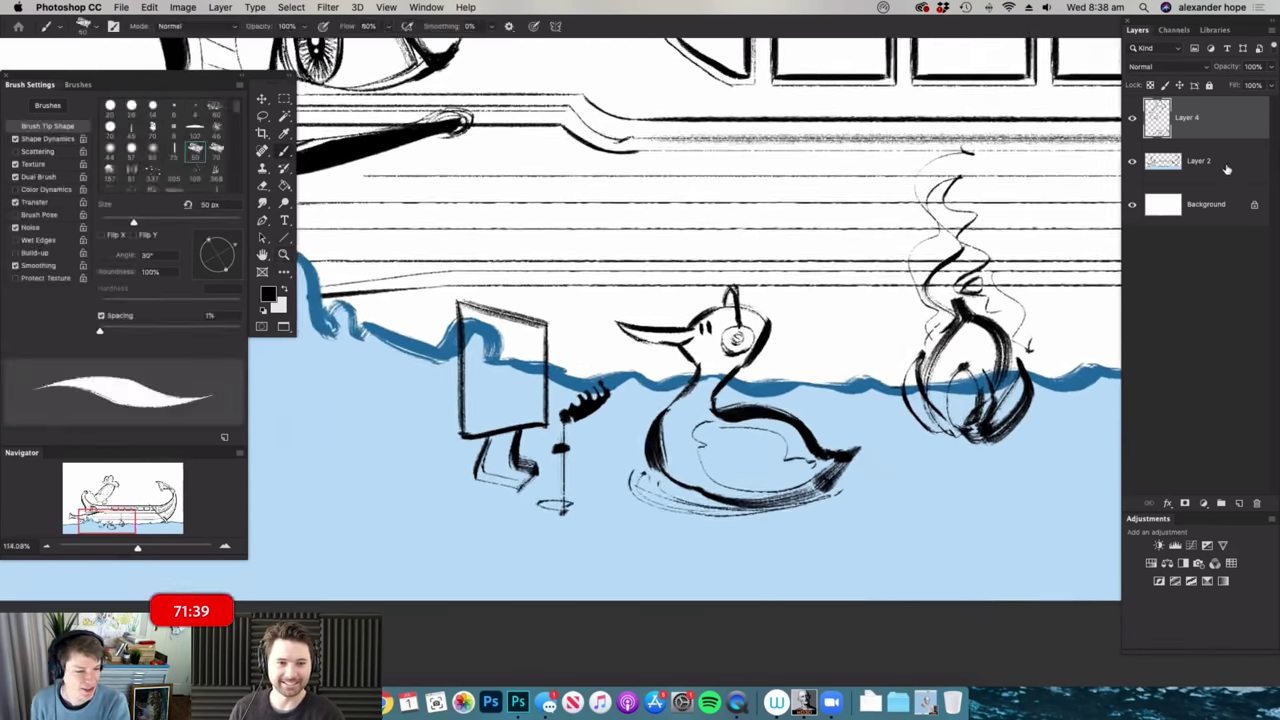
pyautogui.click(1223, 172)
pyautogui.click(1239, 503)
pyautogui.moveTo(701, 361)
pyautogui.mouseDown()
pyautogui.moveTo(755, 368)
pyautogui.moveTo(695, 405)
pyautogui.moveTo(700, 500)
pyautogui.moveTo(748, 457)
pyautogui.moveTo(740, 440)
pyautogui.moveTo(795, 458)
pyautogui.moveTo(806, 496)
pyautogui.moveTo(828, 463)
pyautogui.moveTo(842, 512)
pyautogui.moveTo(688, 506)
pyautogui.moveTo(754, 508)
pyautogui.moveTo(686, 495)
pyautogui.mouseUp()
pyautogui.press('x')
# - Paint white inside the duck, the rectangular panel with its legs and the microphone to cover the blue water
pyautogui.press('super+space')
pyautogui.moveTo(846, 329)
pyautogui.mouseDown()
pyautogui.moveTo(745, 366)
pyautogui.moveTo(830, 371)
pyautogui.moveTo(762, 354)
pyautogui.mouseUp()
pyautogui.press('super+space')
pyautogui.press('super+space')
pyautogui.moveTo(572, 355)
pyautogui.mouseDown()
pyautogui.moveTo(622, 360)
pyautogui.moveTo(574, 343)
pyautogui.moveTo(609, 323)
pyautogui.moveTo(643, 334)
pyautogui.moveTo(585, 418)
pyautogui.moveTo(560, 400)
pyautogui.moveTo(560, 360)
pyautogui.mouseUp()
pyautogui.moveTo(575, 450)
pyautogui.mouseDown()
pyautogui.moveTo(590, 490)
pyautogui.moveTo(612, 500)
pyautogui.moveTo(617, 487)
pyautogui.mouseUp()
pyautogui.moveTo(686, 391); pyautogui.dragTo(635, 391)
pyautogui.moveTo(719, 390)
pyautogui.mouseDown()
pyautogui.moveTo(760, 390)
pyautogui.moveTo(692, 404)
pyautogui.moveTo(666, 511)
pyautogui.mouseUp()
# - Paint white inside the petalled bulb so the water is covered
pyautogui.press('z')
pyautogui.moveTo(690, 449); pyautogui.dragTo(625, 449)
pyautogui.press('z')
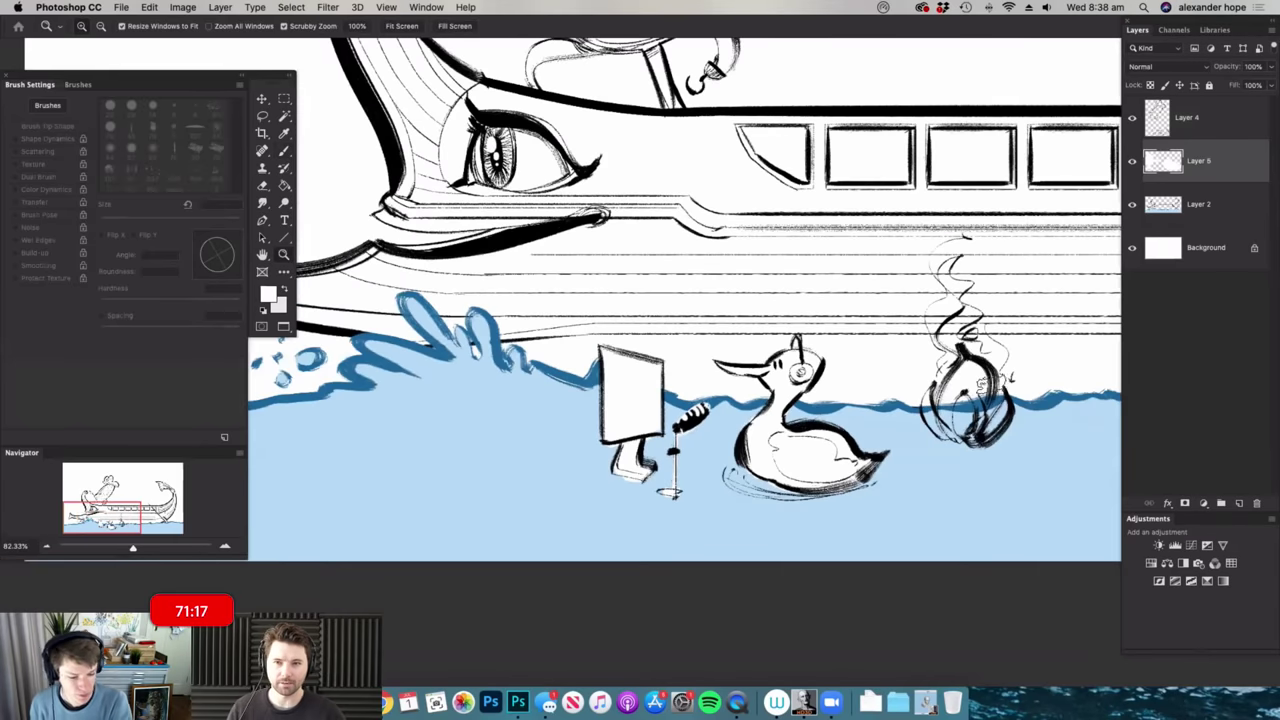
pyautogui.moveTo(1000, 383); pyautogui.dragTo(1030, 383)
pyautogui.moveTo(906, 414)
pyautogui.mouseDown()
pyautogui.moveTo(938, 450)
pyautogui.moveTo(1000, 420)
pyautogui.mouseUp()
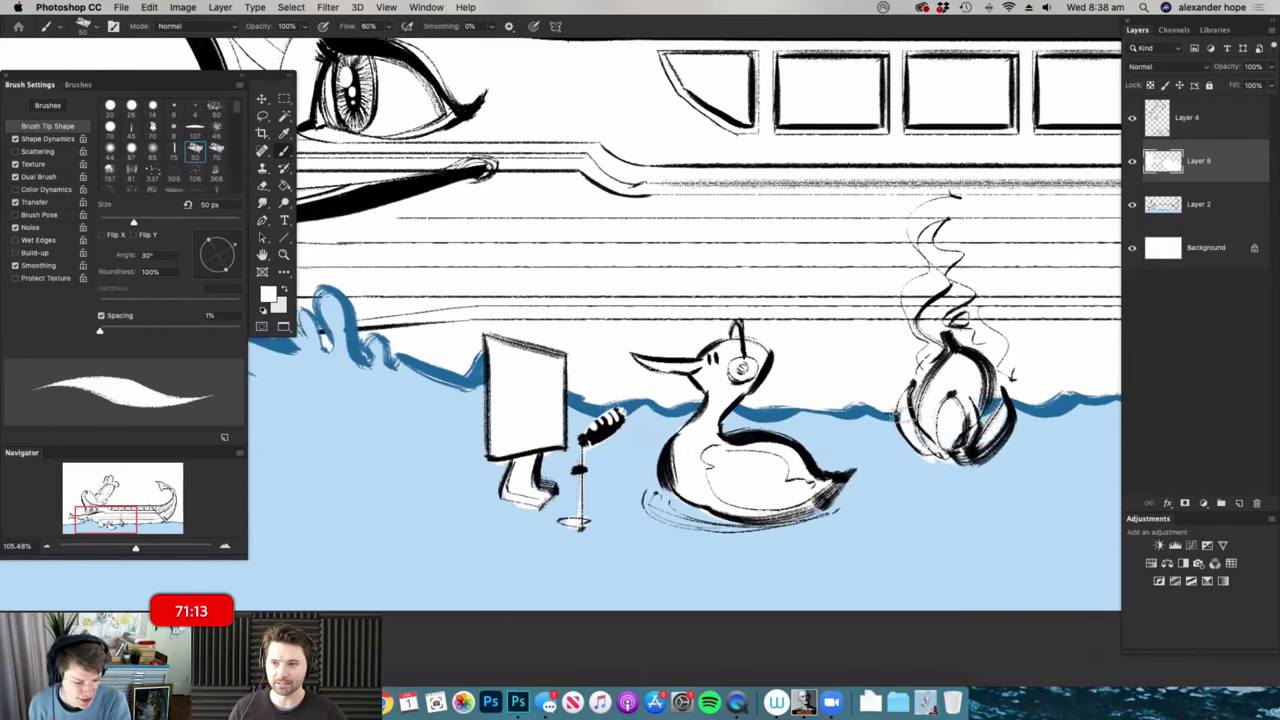
pyautogui.moveTo(988, 402); pyautogui.dragTo(984, 394)
# - Merge Layer 4 down into Layer 5
pyautogui.press('z')
pyautogui.moveTo(800, 452); pyautogui.dragTo(740, 452)
pyautogui.press('z')
pyautogui.moveTo(1004, 397); pyautogui.dragTo(1034, 397)
pyautogui.press('b')
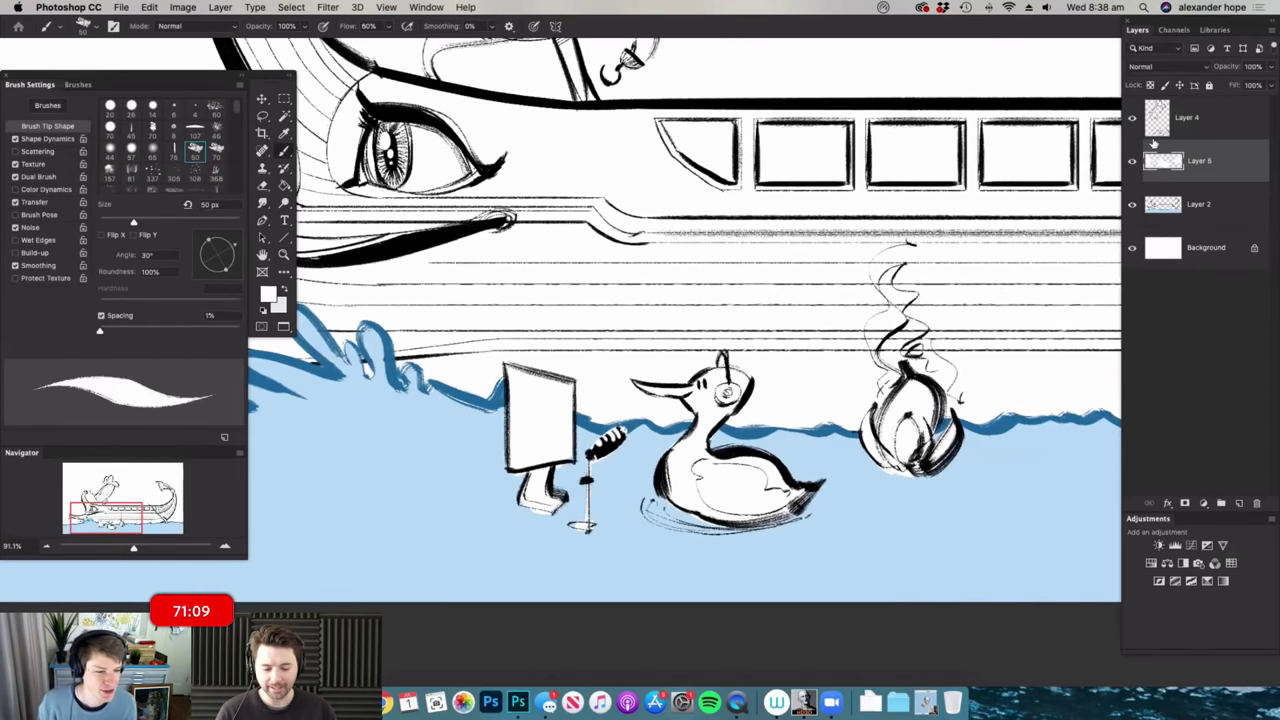
pyautogui.click(1188, 125)
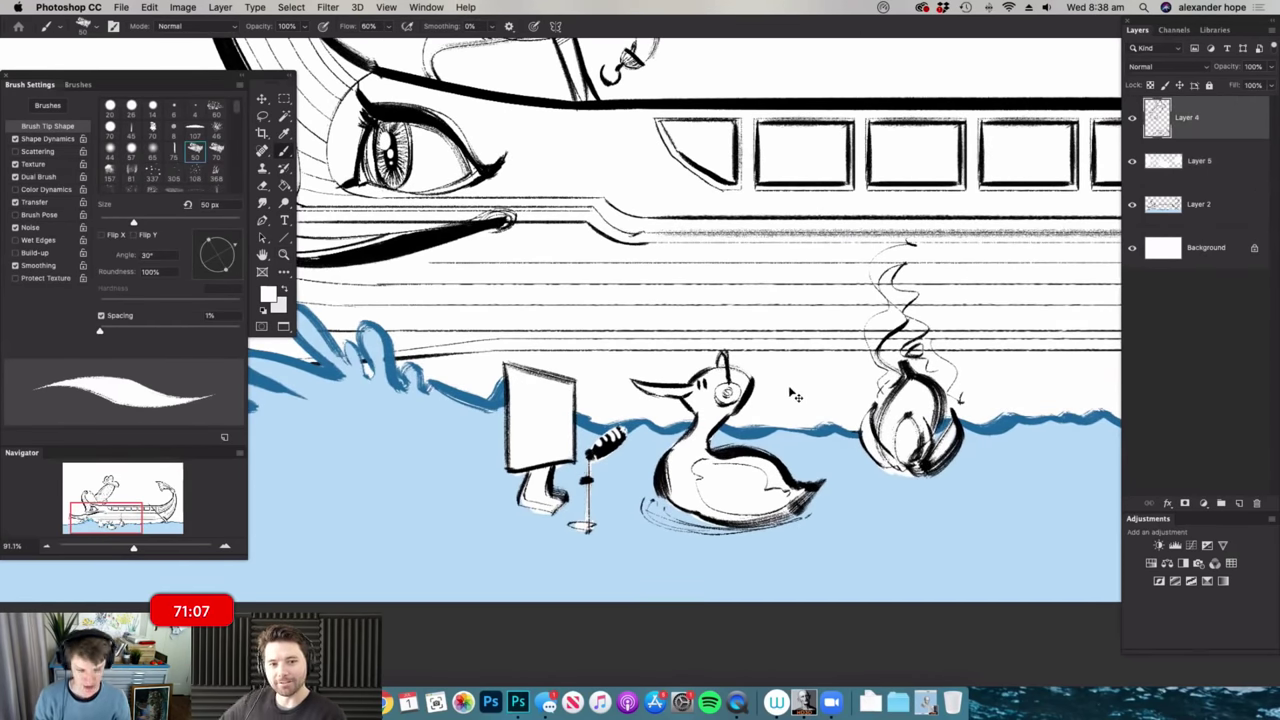
pyautogui.hotkey('ctrl', 'e')
pyautogui.press('z')
pyautogui.scroll(-4, 807, 249)
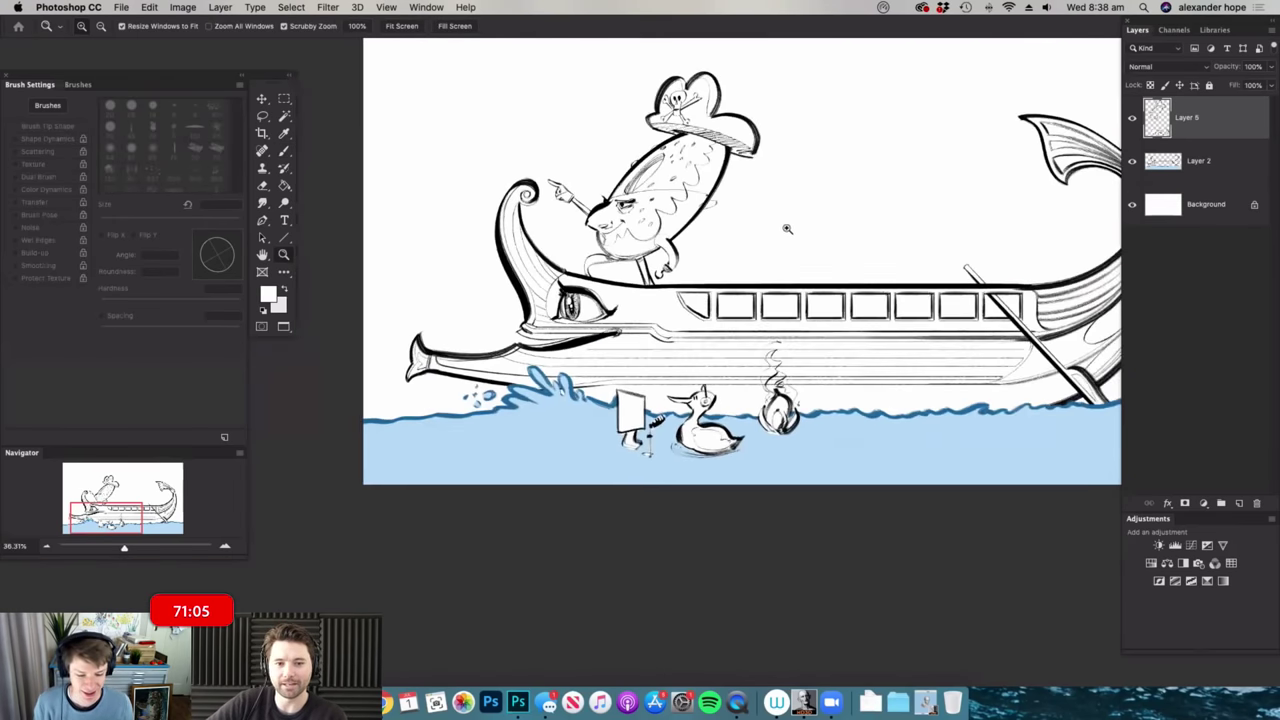
pyautogui.moveTo(807, 249); pyautogui.dragTo(819, 250)
pyautogui.press('super+space')
pyautogui.moveTo(722, 452); pyautogui.dragTo(752, 452)
pyautogui.press('super+space')
pyautogui.moveTo(657, 422); pyautogui.dragTo(580, 422)
pyautogui.moveTo(848, 93); pyautogui.dragTo(862, 101)
pyautogui.scroll(2, 862, 101)
pyautogui.press('b')
pyautogui.press('super+space')
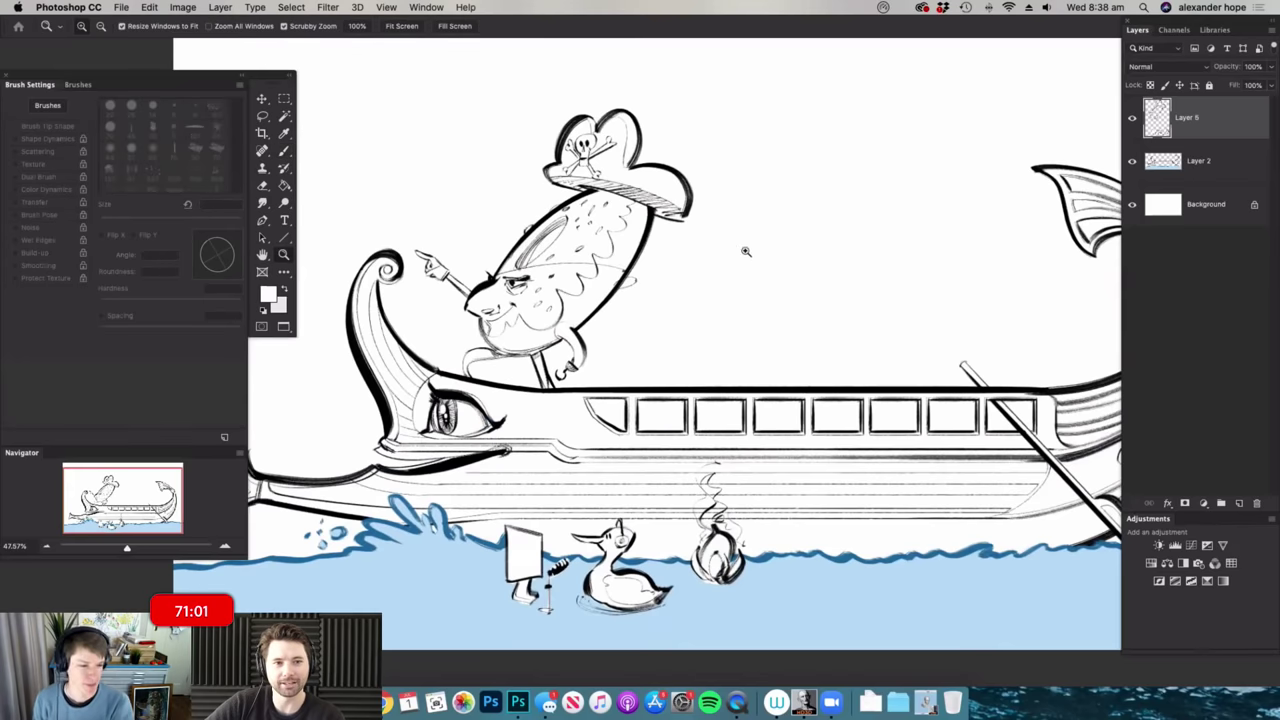
pyautogui.moveTo(731, 247); pyautogui.dragTo(770, 255)
# - Set the foreground colour to black for brush drawing above the deck behind the pirate
pyautogui.click(268, 293)
pyautogui.click(708, 520)
pyautogui.click(1003, 347)
pyautogui.press('super+space')
pyautogui.moveTo(723, 260); pyautogui.dragTo(780, 246)
pyautogui.moveTo(677, 315)
pyautogui.mouseDown()
pyautogui.moveTo(706, 349)
pyautogui.moveTo(729, 306)
pyautogui.moveTo(826, 214)
pyautogui.moveTo(839, 230)
pyautogui.mouseUp()
pyautogui.press('super+space')
pyautogui.press('super+space')
pyautogui.press('b')
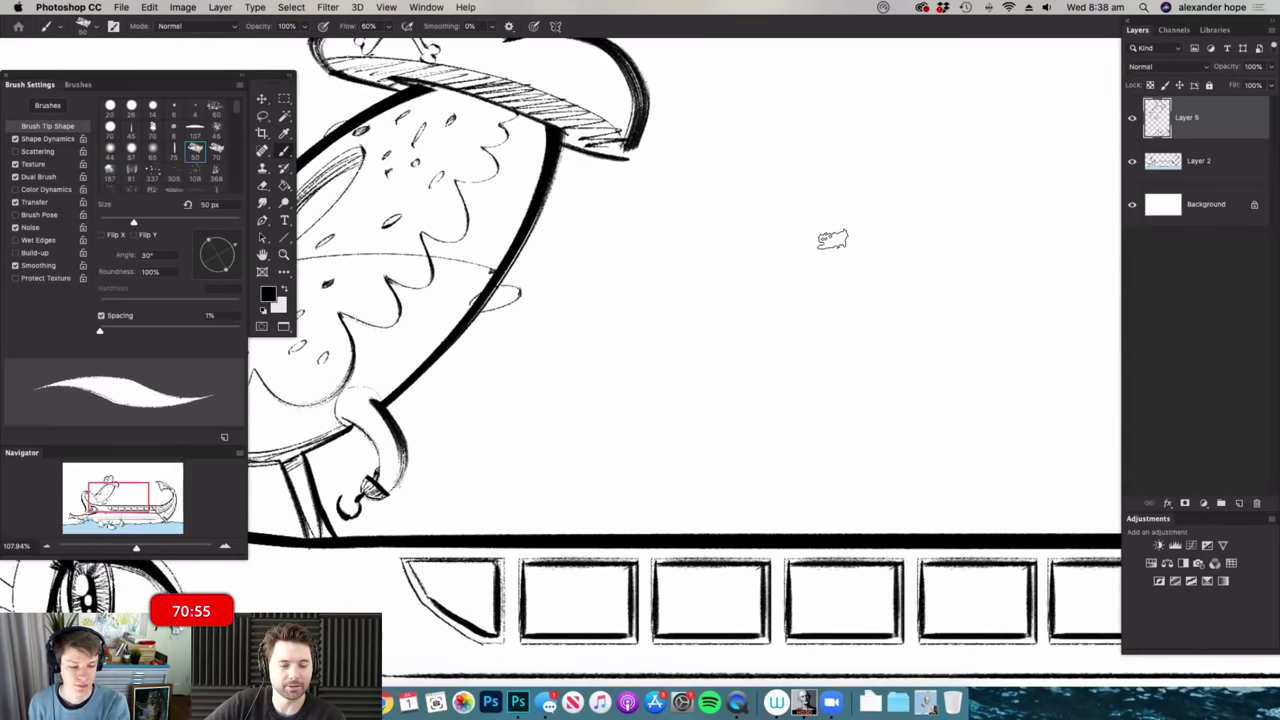
# - Draw a second character's face behind the pirate with a heavy curved brow, an eye, a nose and gritted teeth
pyautogui.moveTo(926, 259); pyautogui.dragTo(757, 268)
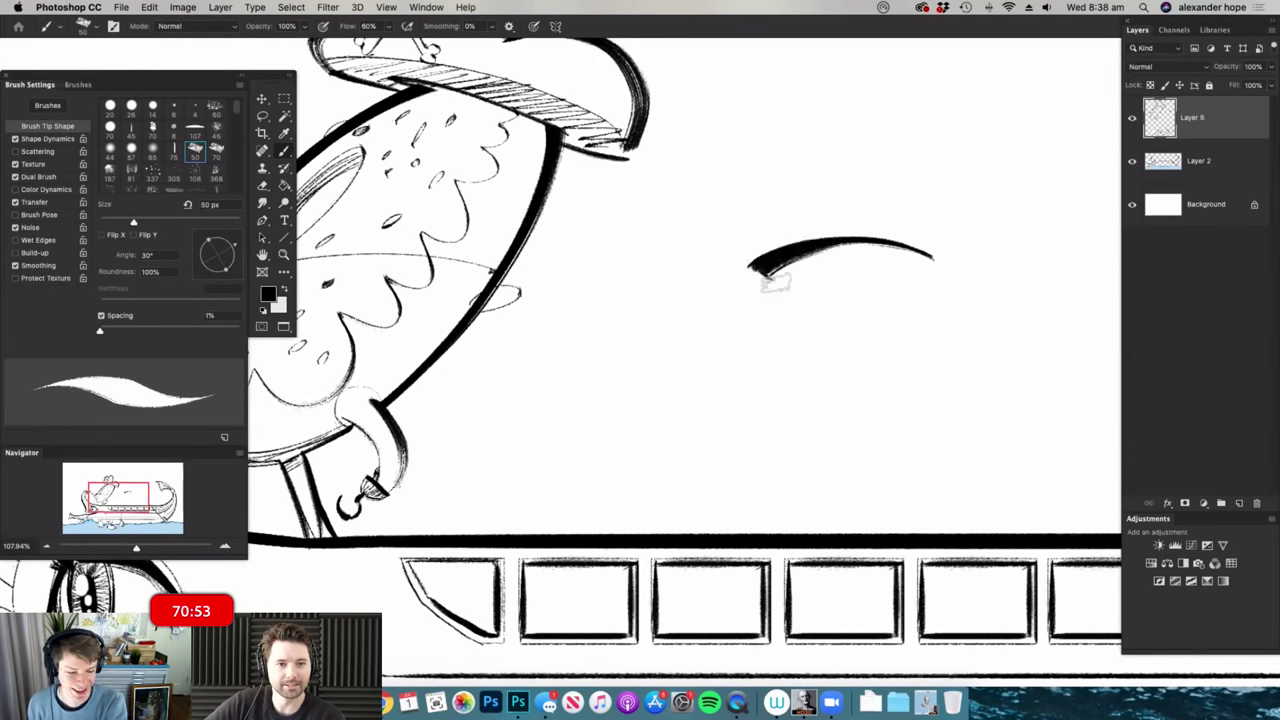
pyautogui.scroll(1, 796, 298)
pyautogui.moveTo(796, 322); pyautogui.dragTo(748, 312)
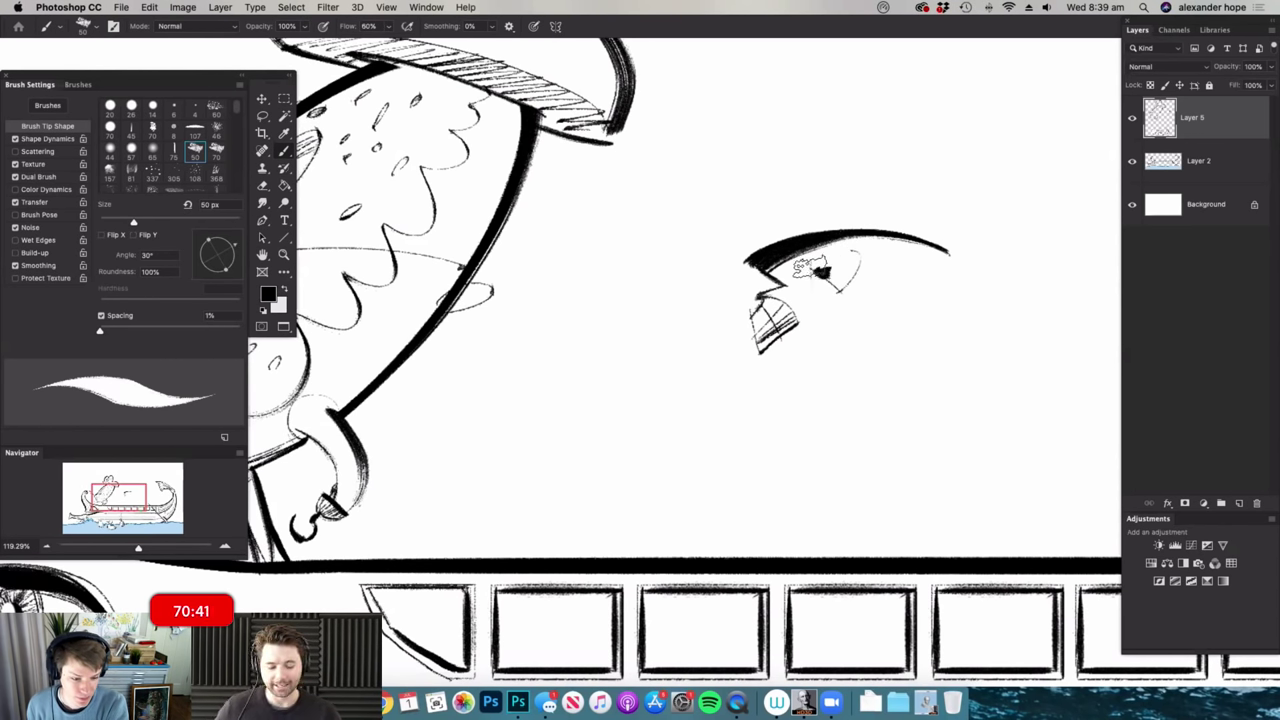
# - Draw the new character's neck, shoulder and long outstretched arm, erasing the overlapping shoulder line
pyautogui.moveTo(745, 318); pyautogui.dragTo(726, 355)
pyautogui.moveTo(874, 373)
pyautogui.mouseDown()
pyautogui.moveTo(853, 397)
pyautogui.moveTo(911, 362)
pyautogui.moveTo(909, 342)
pyautogui.moveTo(795, 364)
pyautogui.moveTo(808, 349)
pyautogui.moveTo(628, 366)
pyautogui.moveTo(555, 405)
pyautogui.moveTo(845, 432)
pyautogui.mouseUp()
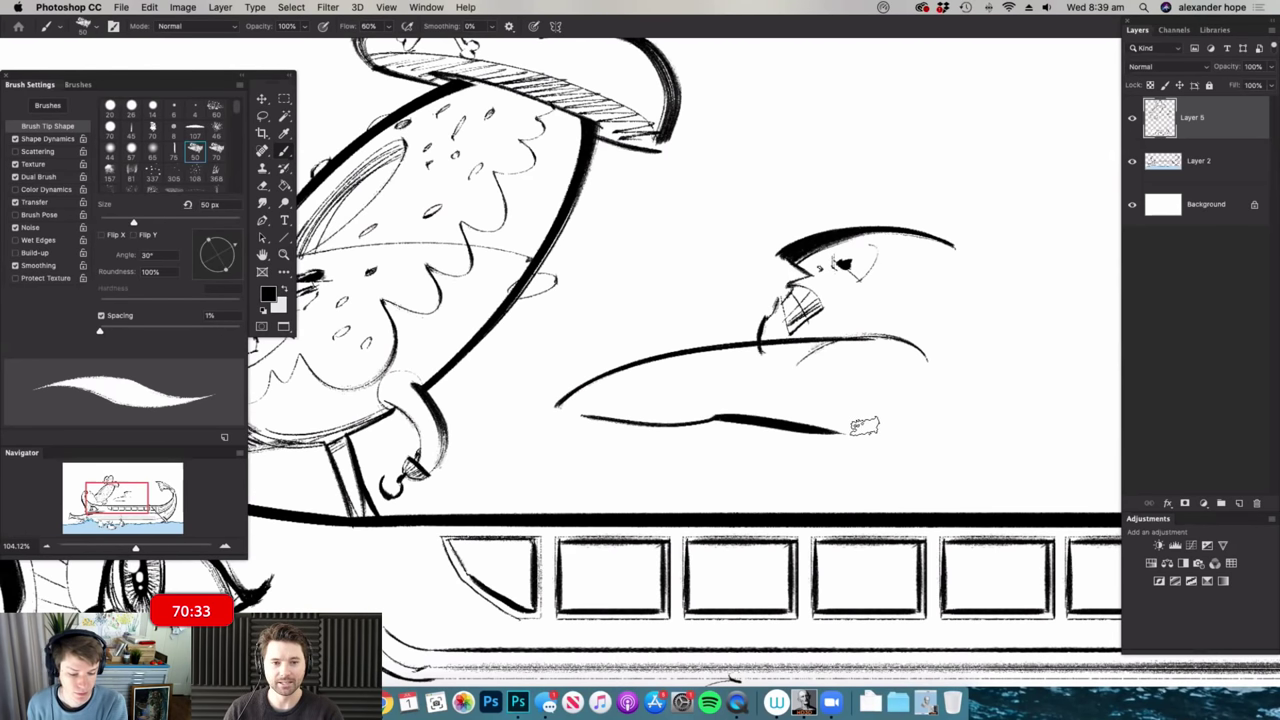
pyautogui.press('e')
pyautogui.scroll(-5, 862, 334)
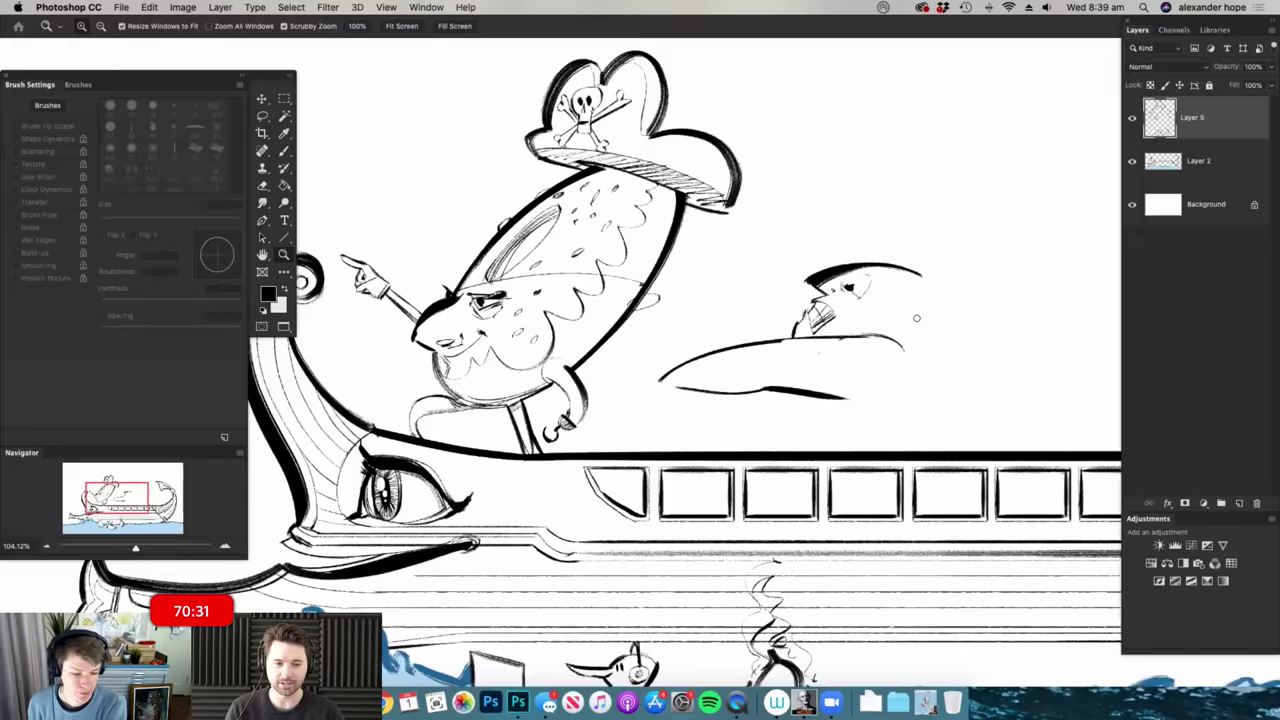
# - Select the new character with the Lasso and scale it down above the deck
pyautogui.press('l')
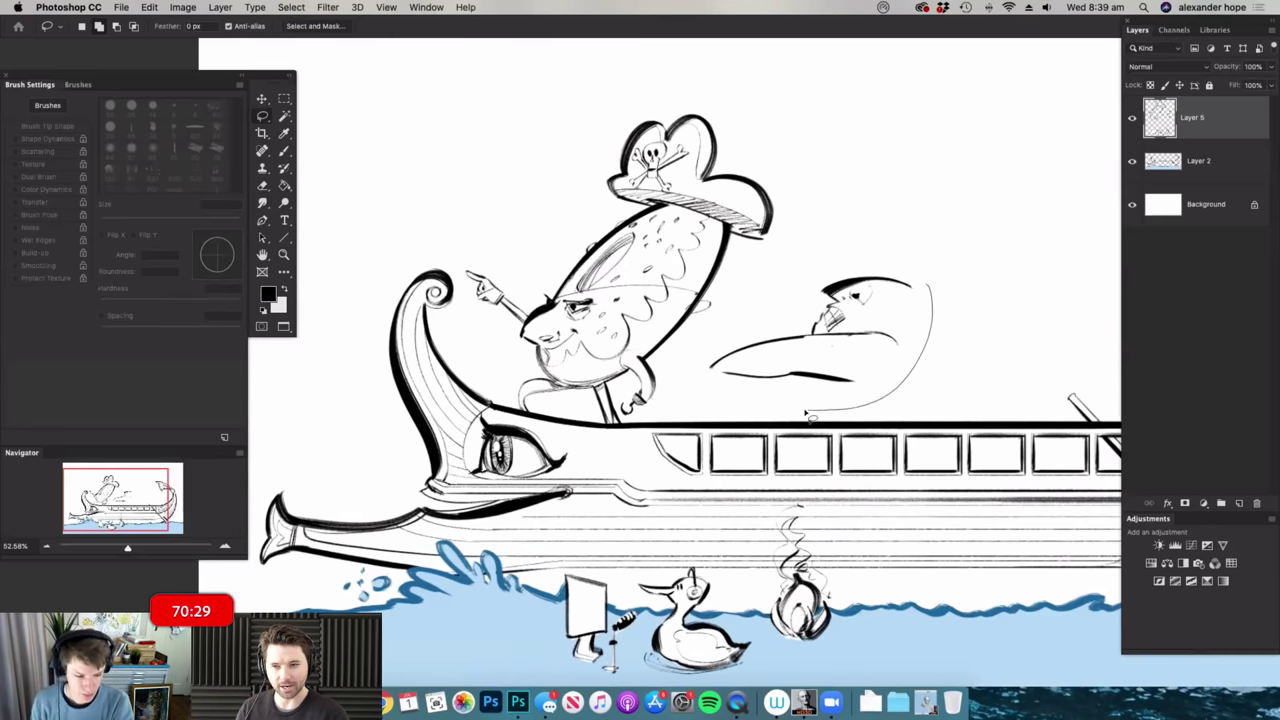
pyautogui.moveTo(919, 270); pyautogui.dragTo(922, 277)
pyautogui.press('v')
pyautogui.moveTo(890, 360); pyautogui.dragTo(912, 365)
pyautogui.moveTo(936, 282)
pyautogui.mouseDown()
pyautogui.moveTo(902, 302)
pyautogui.moveTo(932, 310)
pyautogui.mouseUp()
pyautogui.moveTo(873, 355); pyautogui.dragTo(868, 355)
pyautogui.press('Return')
# - Switch to the Line tool and change the screen mode to the standard window
pyautogui.press('z')
pyautogui.moveTo(1005, 470); pyautogui.dragTo(960, 471)
pyautogui.moveTo(1020, 443); pyautogui.dragTo(1100, 443)
pyautogui.press('m')
pyautogui.click(285, 239)
pyautogui.rightClick(285, 239)
pyautogui.click(335, 287)
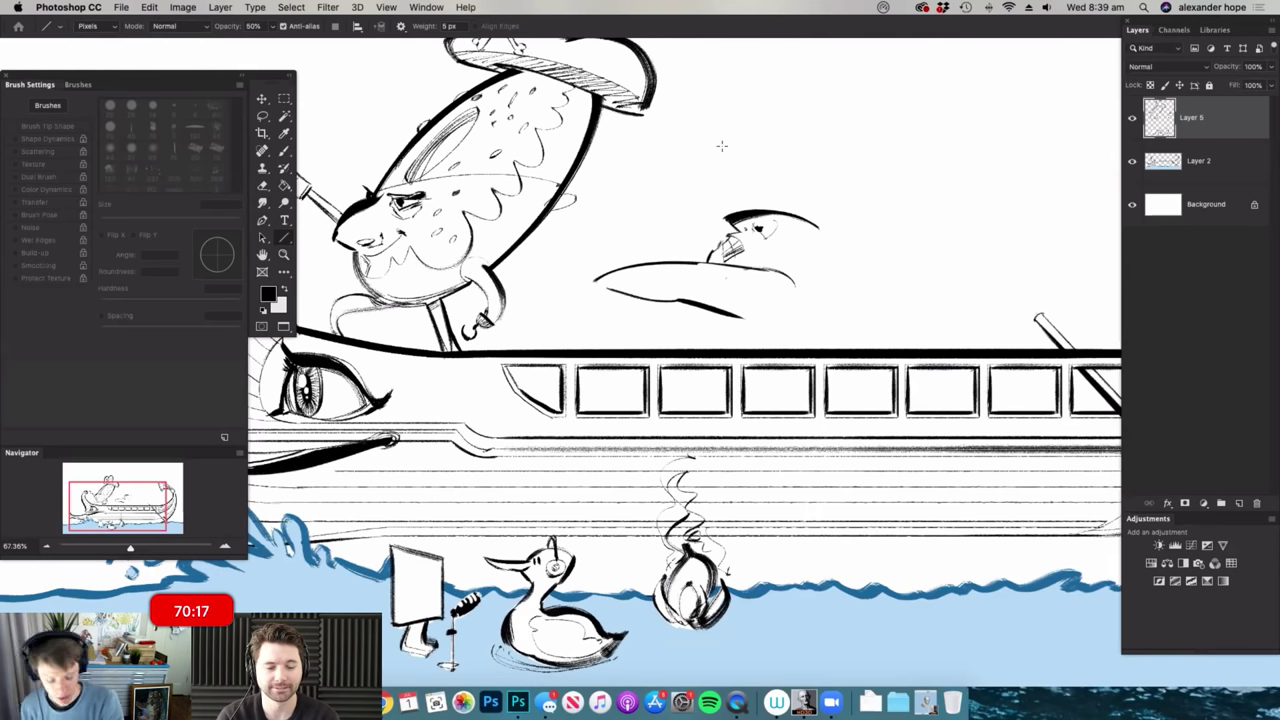
pyautogui.press('f')
pyautogui.press('f')
pyautogui.press('super+space')
pyautogui.moveTo(666, 286); pyautogui.dragTo(580, 300)
pyautogui.moveTo(806, 430); pyautogui.dragTo(840, 430)
pyautogui.moveTo(580, 294); pyautogui.dragTo(850, 550)
pyautogui.press('super+space')
pyautogui.moveTo(781, 395); pyautogui.dragTo(850, 390)
pyautogui.press('super+z')
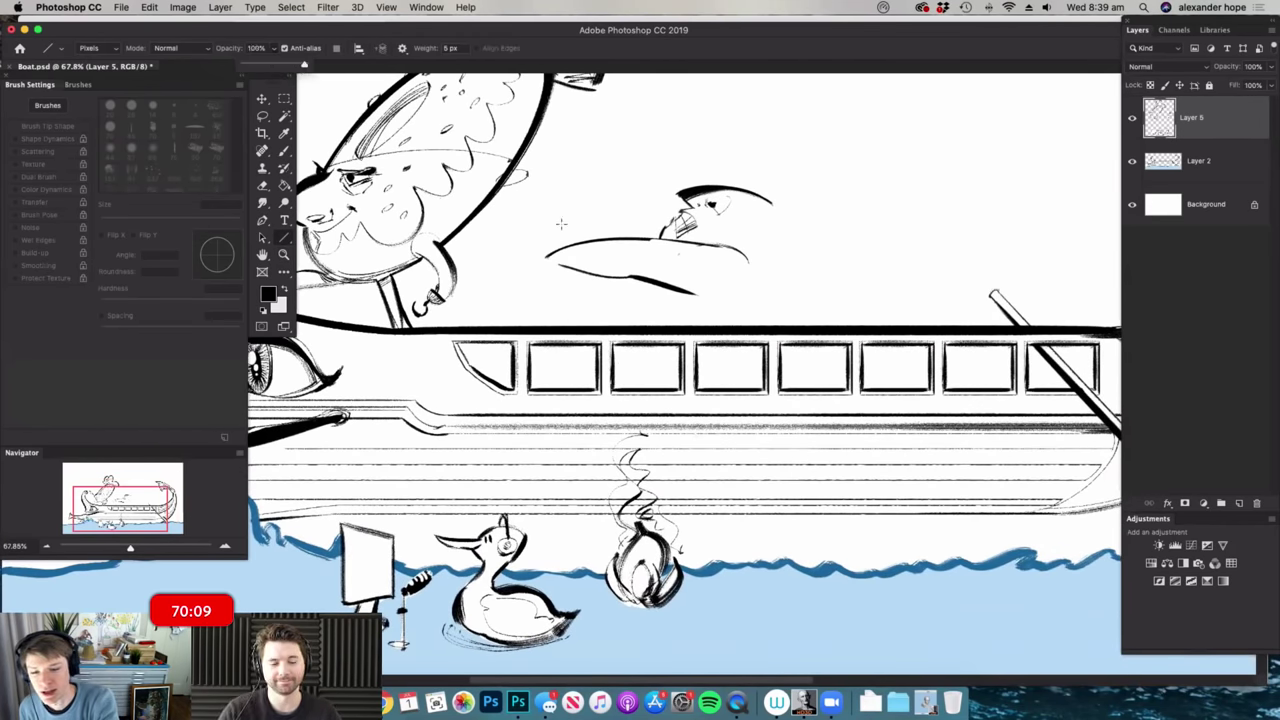
# - Draw two parallel diagonal lines, 5 px thick, from the character's hand end down to the water as an oar shaft
pyautogui.moveTo(522, 256); pyautogui.dragTo(863, 598)
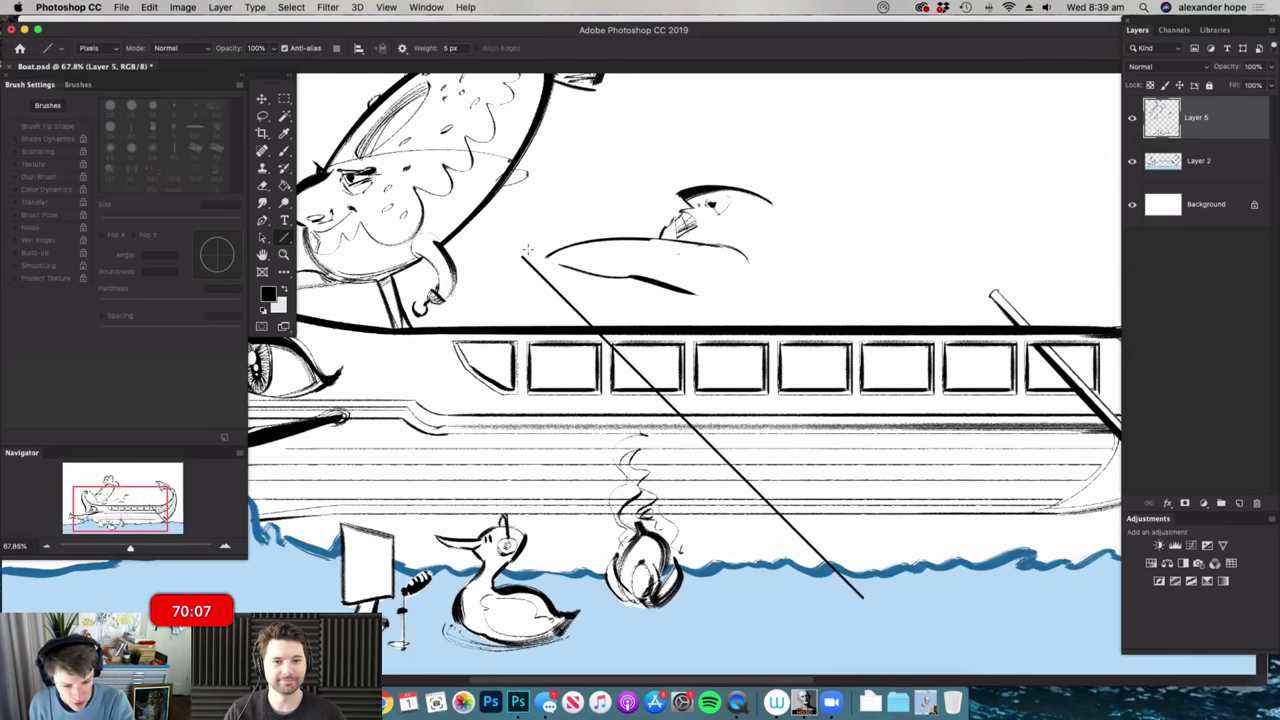
pyautogui.moveTo(528, 250); pyautogui.dragTo(870, 588)
pyautogui.press('super+space')
pyautogui.moveTo(866, 484); pyautogui.dragTo(796, 488)
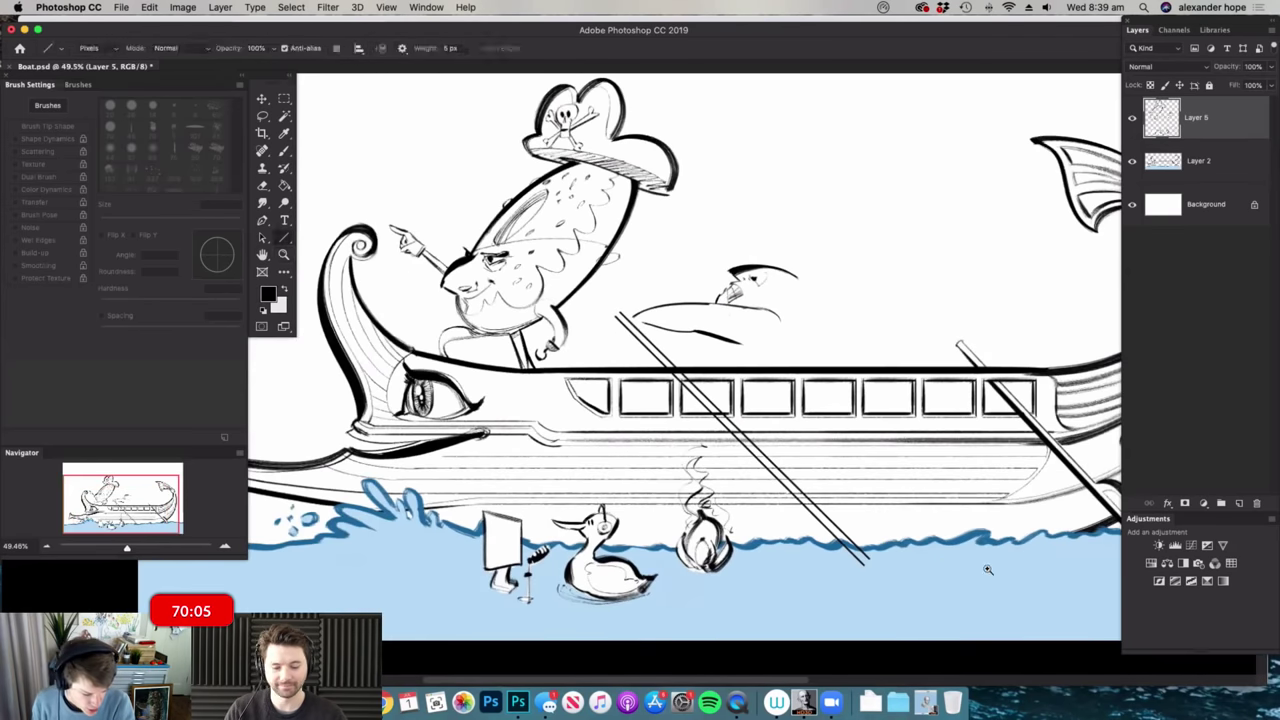
# - Draw the oar's blade at the shaft's lower end with small water ripples around it
pyautogui.scroll(5, 987, 569)
pyautogui.press('b')
pyautogui.moveTo(800, 553)
pyautogui.mouseDown()
pyautogui.moveTo(834, 551)
pyautogui.moveTo(875, 580)
pyautogui.mouseUp()
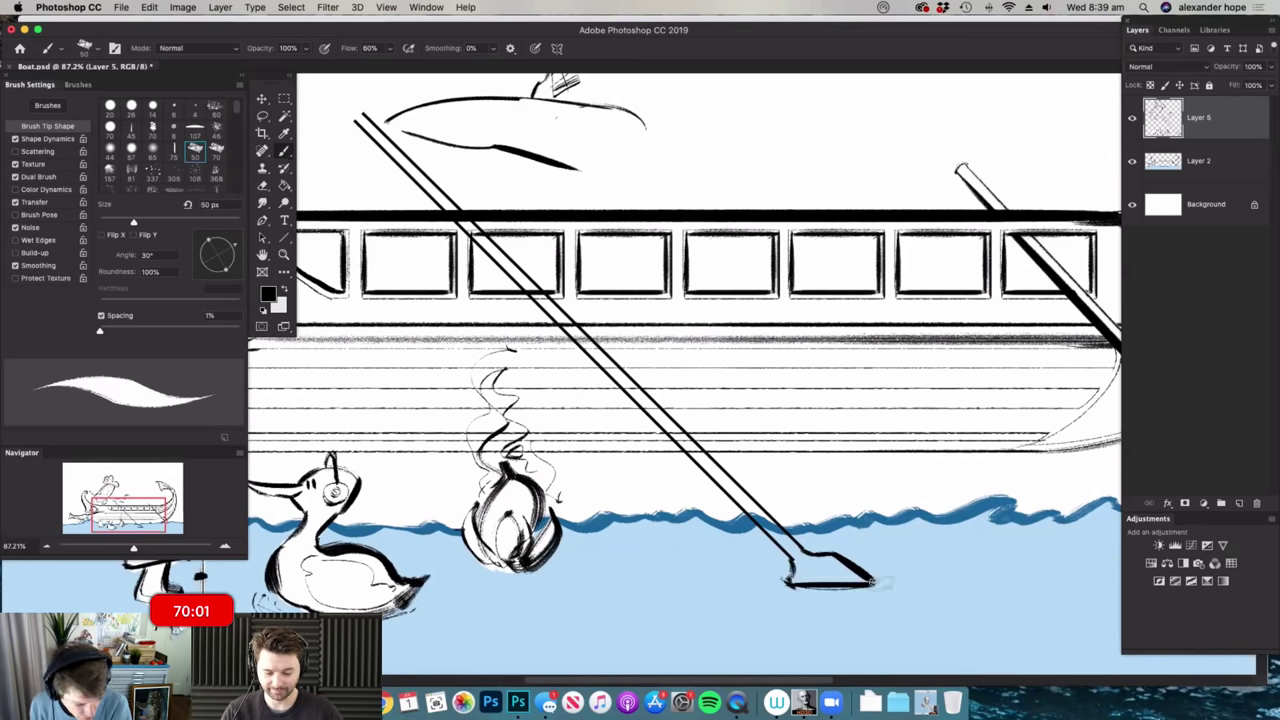
pyautogui.scroll(-2, 870, 576)
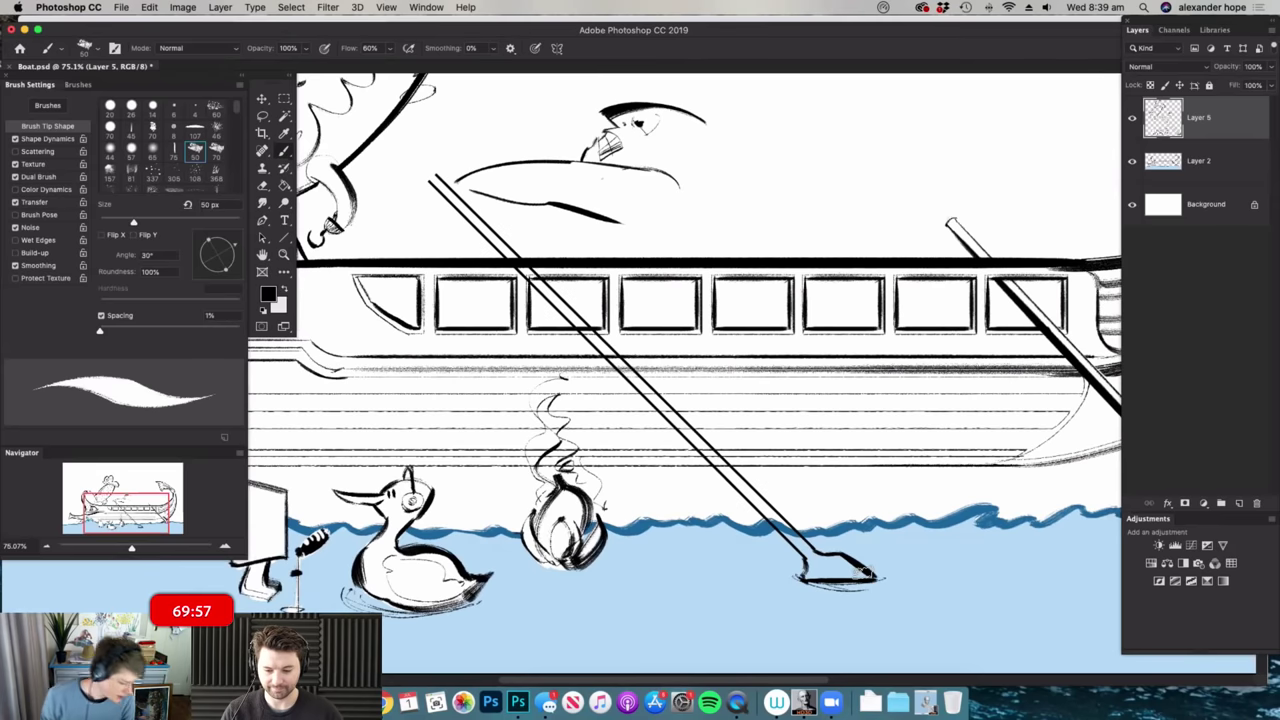
# - Erase the shaft lines at the oar's upper end and draw a fist gripping it, joined to the character's arm
pyautogui.press('super+space')
pyautogui.moveTo(791, 494); pyautogui.dragTo(745, 492)
pyautogui.moveTo(508, 220); pyautogui.dragTo(650, 228)
pyautogui.press('e')
pyautogui.moveTo(522, 288); pyautogui.dragTo(540, 313)
pyautogui.press('b')
pyautogui.moveTo(570, 259)
pyautogui.mouseDown()
pyautogui.moveTo(492, 284)
pyautogui.moveTo(486, 322)
pyautogui.moveTo(507, 337)
pyautogui.moveTo(563, 334)
pyautogui.mouseUp()
pyautogui.moveTo(488, 290)
pyautogui.mouseDown()
pyautogui.moveTo(500, 320)
pyautogui.moveTo(560, 330)
pyautogui.moveTo(585, 300)
pyautogui.moveTo(615, 296)
pyautogui.moveTo(575, 262)
pyautogui.moveTo(548, 262)
pyautogui.moveTo(588, 264)
pyautogui.moveTo(557, 284)
pyautogui.mouseUp()
pyautogui.moveTo(608, 338); pyautogui.dragTo(545, 335)
# - Draw the rower's jaw and helmet side edge, the helmet's rounded back, and his back line down to the deck
pyautogui.moveTo(604, 306); pyautogui.dragTo(670, 308)
pyautogui.moveTo(603, 331); pyautogui.dragTo(542, 331)
pyautogui.moveTo(794, 286); pyautogui.dragTo(829, 290)
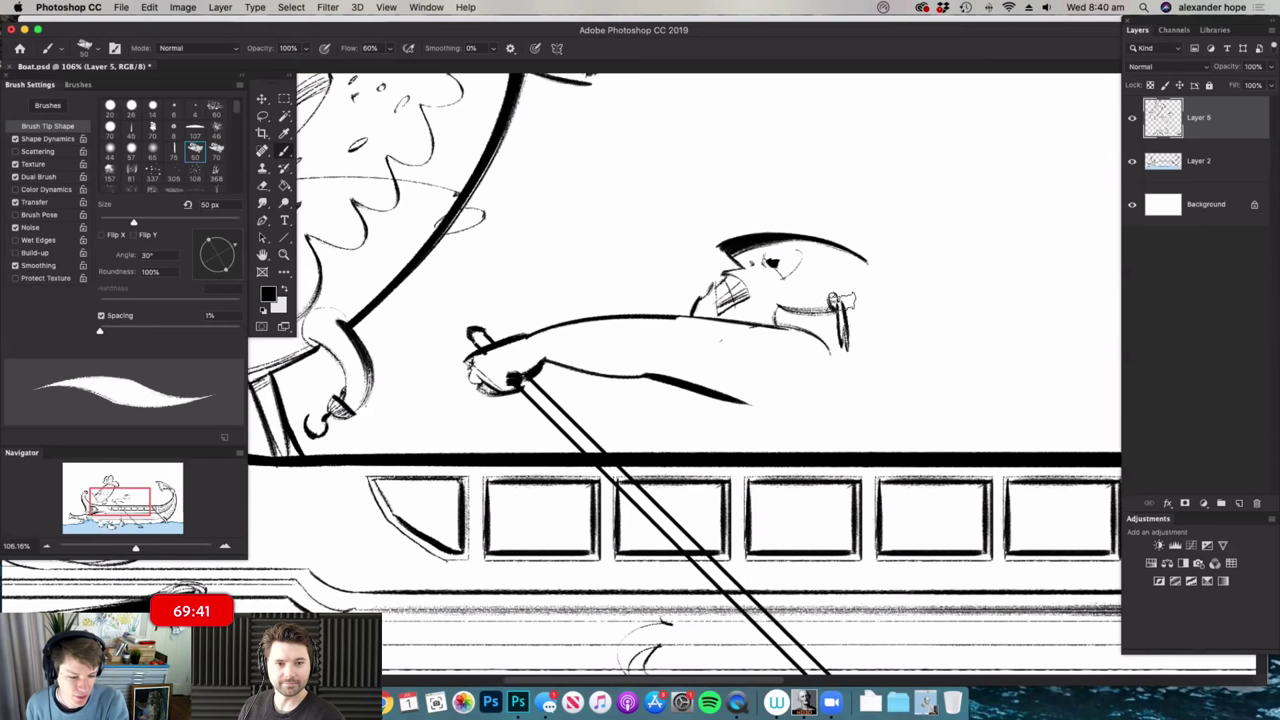
pyautogui.moveTo(867, 262)
pyautogui.mouseDown()
pyautogui.moveTo(842, 236)
pyautogui.moveTo(880, 252)
pyautogui.mouseUp()
pyautogui.scroll(2, 862, 415)
pyautogui.press('b')
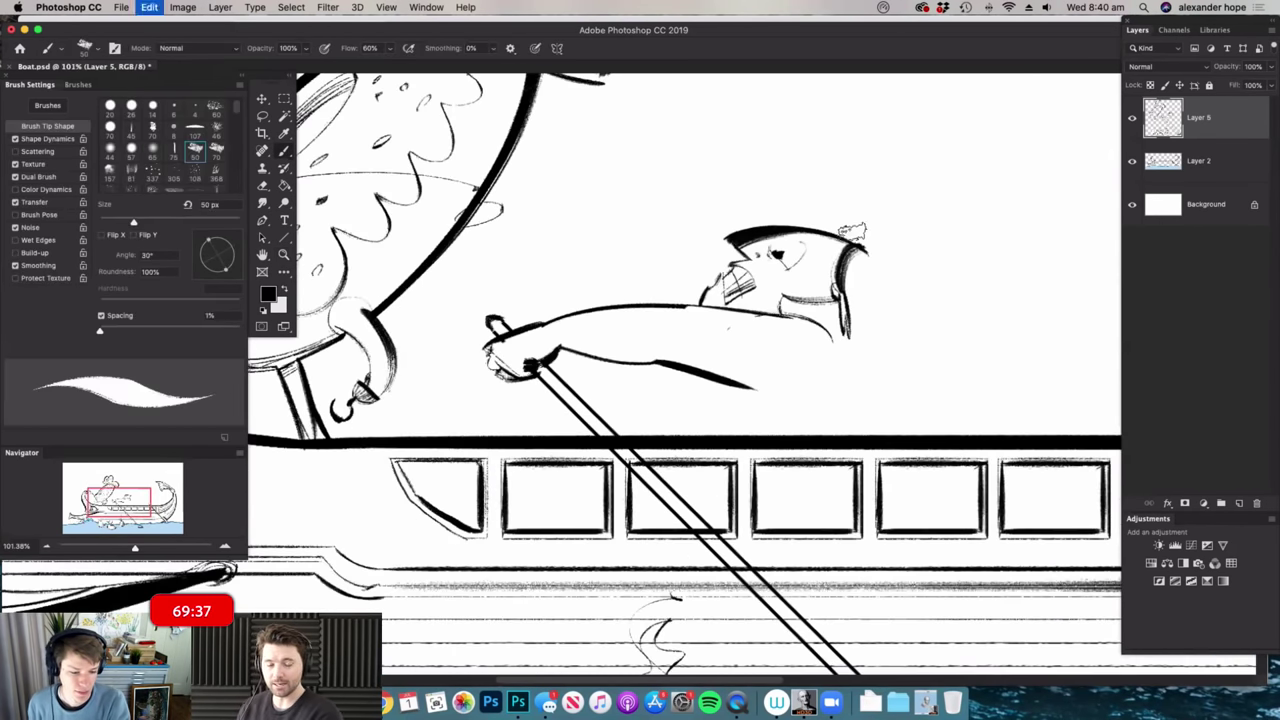
pyautogui.moveTo(822, 217)
pyautogui.mouseDown()
pyautogui.moveTo(852, 222)
pyautogui.moveTo(927, 305)
pyautogui.moveTo(840, 402)
pyautogui.mouseUp()
pyautogui.moveTo(845, 335); pyautogui.dragTo(823, 405)
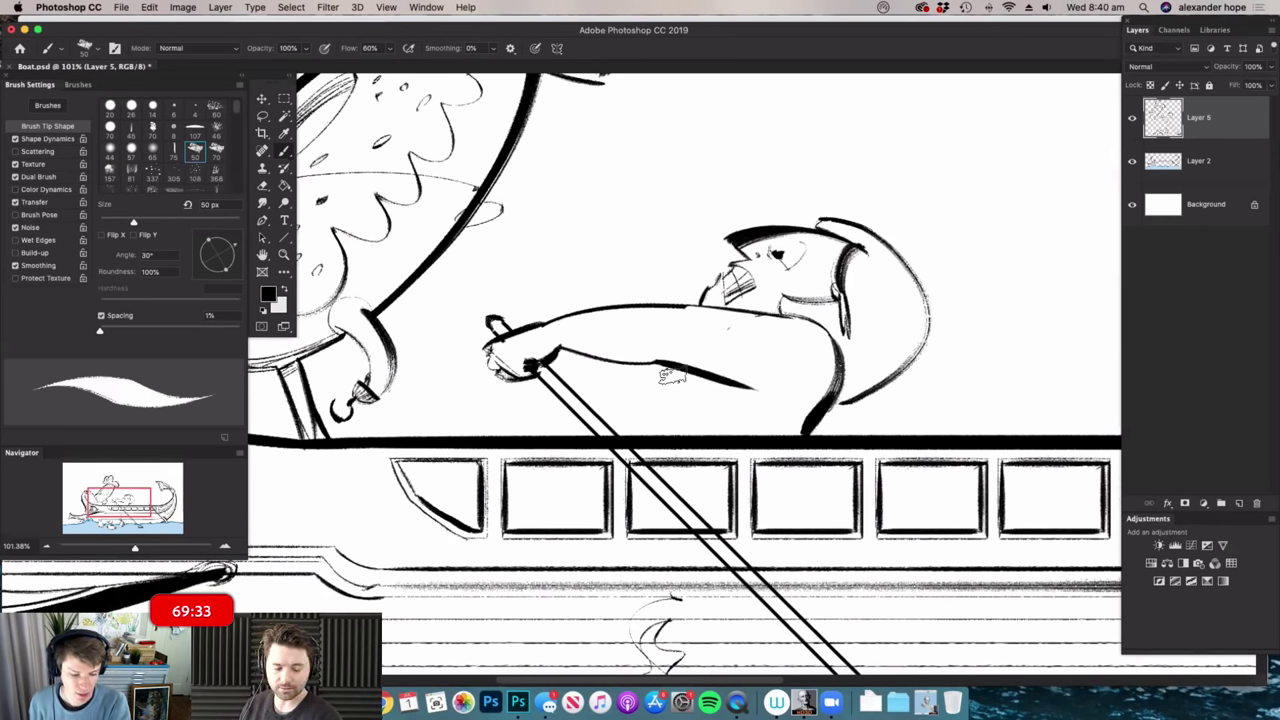
# - Draw the rower's front torso line from under the arm to the deck and fill the oar shaft with white
pyautogui.moveTo(682, 366); pyautogui.dragTo(648, 430)
pyautogui.moveTo(727, 335); pyautogui.dragTo(640, 338)
pyautogui.moveTo(820, 465); pyautogui.dragTo(885, 462)
pyautogui.press('g')
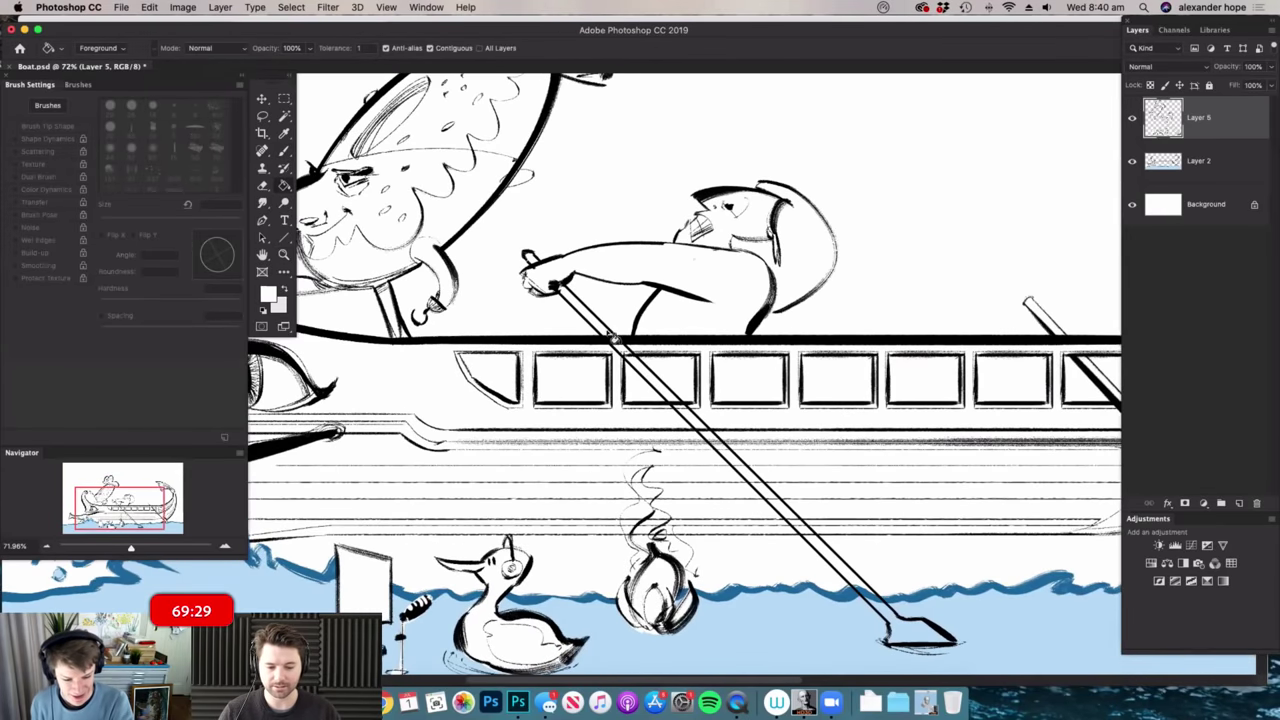
pyautogui.scroll(-3, 659, 268)
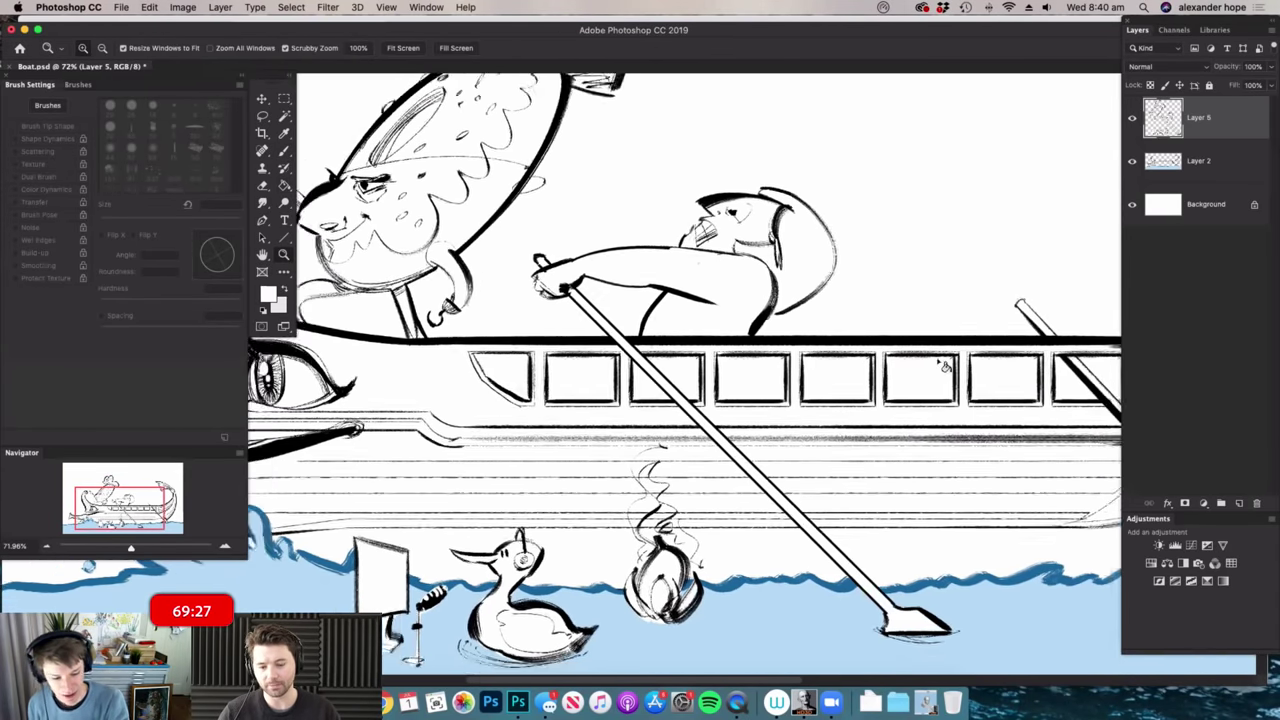
pyautogui.press('b')
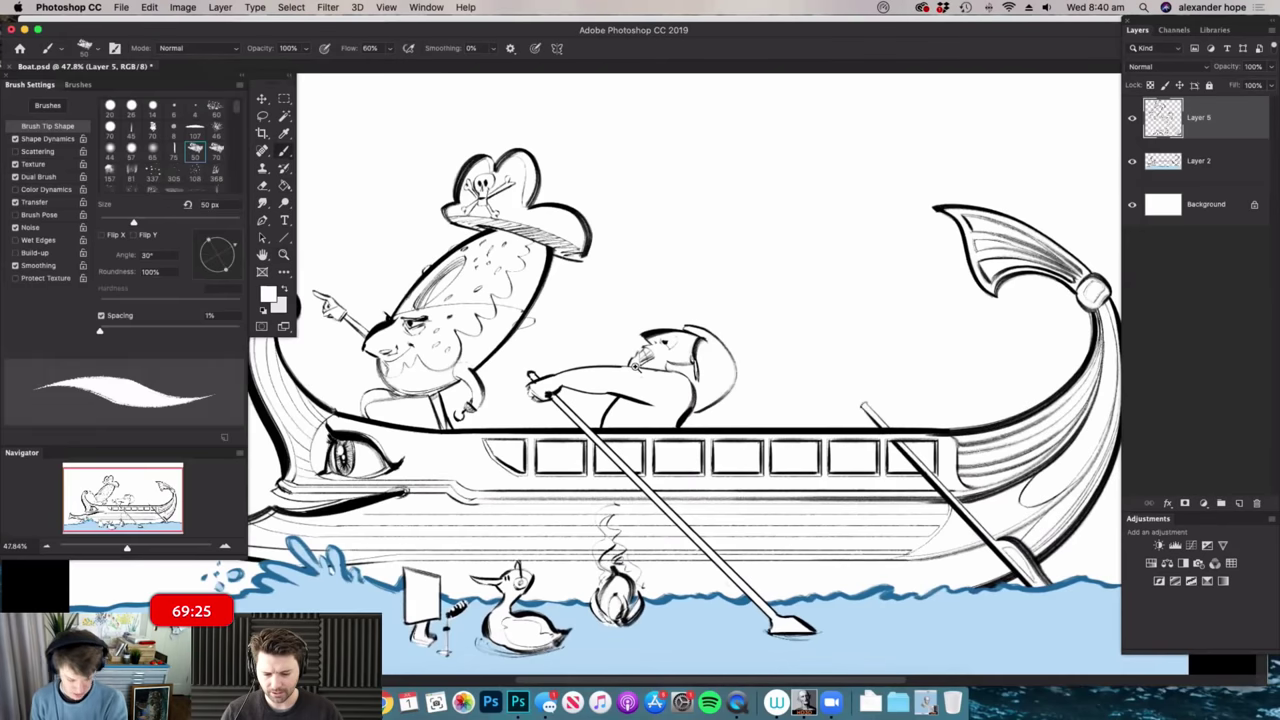
# - Draw the helmet's curved crest band with radiating bristles and circular side ornament, and tidy stray strokes along its rear edge
pyautogui.scroll(4, 636, 368)
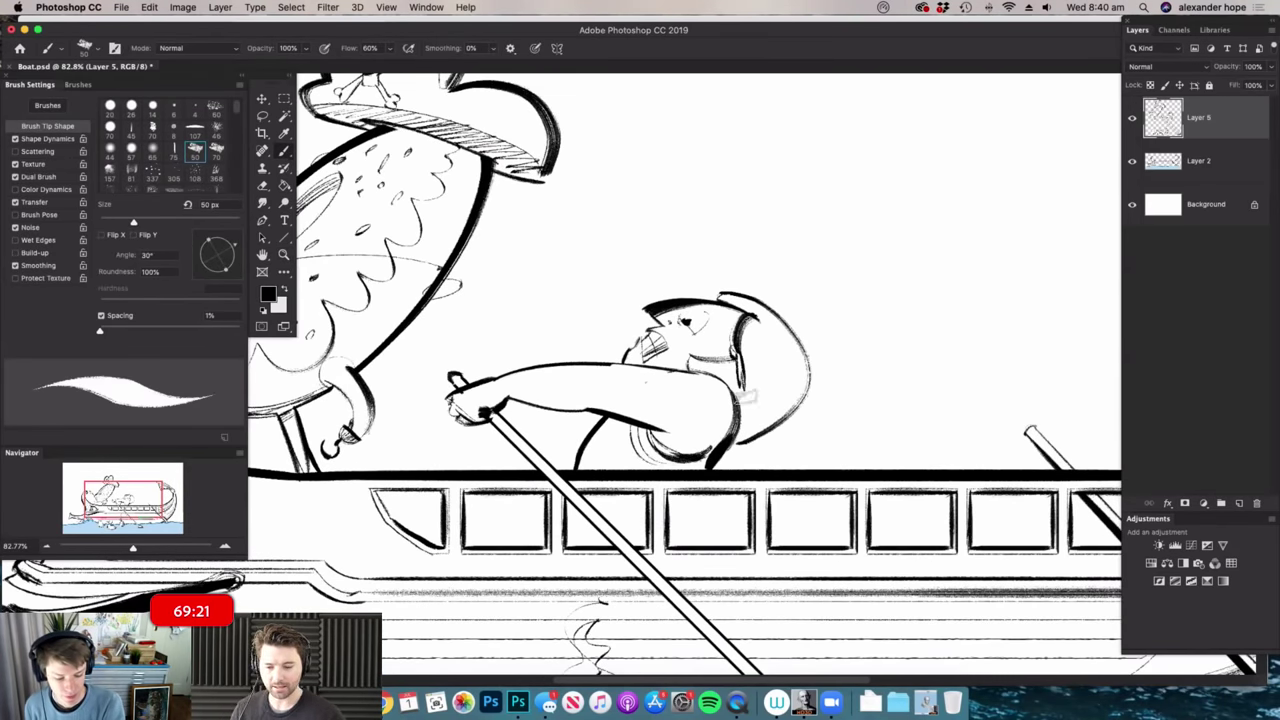
pyautogui.moveTo(782, 263)
pyautogui.mouseDown()
pyautogui.moveTo(761, 293)
pyautogui.moveTo(745, 287)
pyautogui.moveTo(813, 454)
pyautogui.moveTo(831, 414)
pyautogui.moveTo(799, 317)
pyautogui.moveTo(743, 279)
pyautogui.moveTo(806, 306)
pyautogui.moveTo(830, 390)
pyautogui.mouseUp()
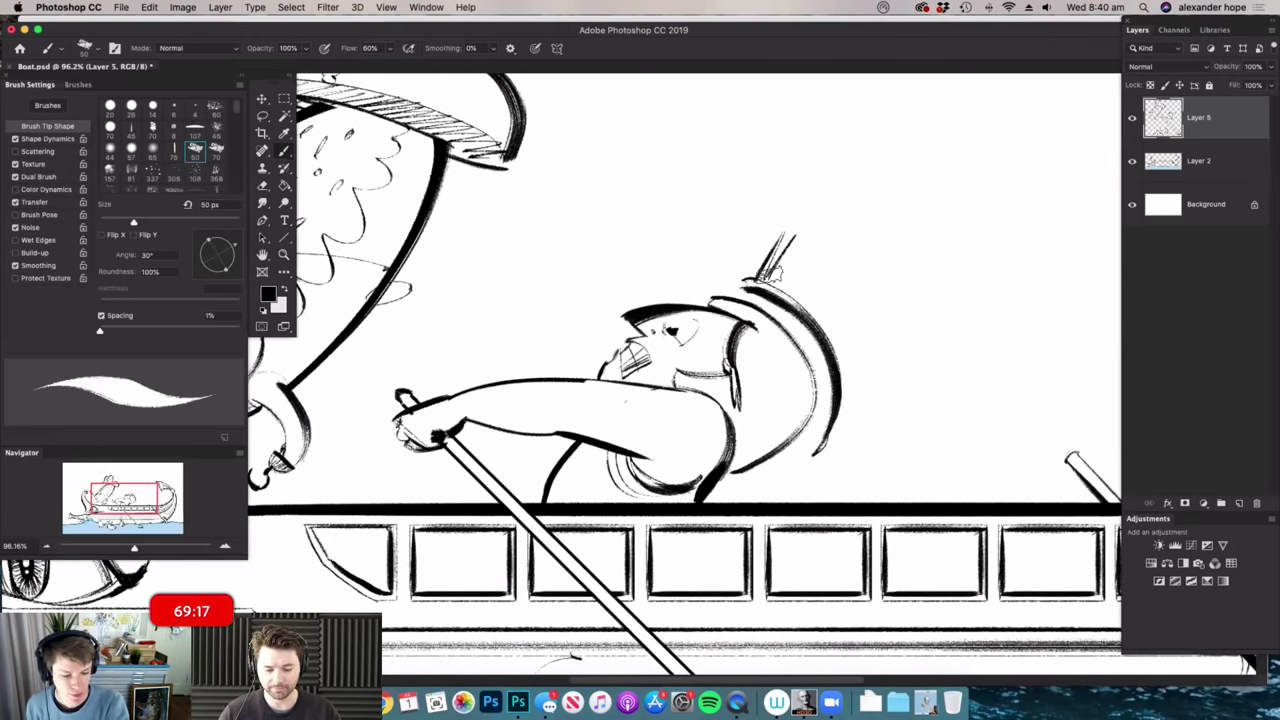
pyautogui.moveTo(810, 290)
pyautogui.mouseDown()
pyautogui.moveTo(857, 276)
pyautogui.moveTo(868, 290)
pyautogui.moveTo(837, 318)
pyautogui.moveTo(880, 343)
pyautogui.mouseUp()
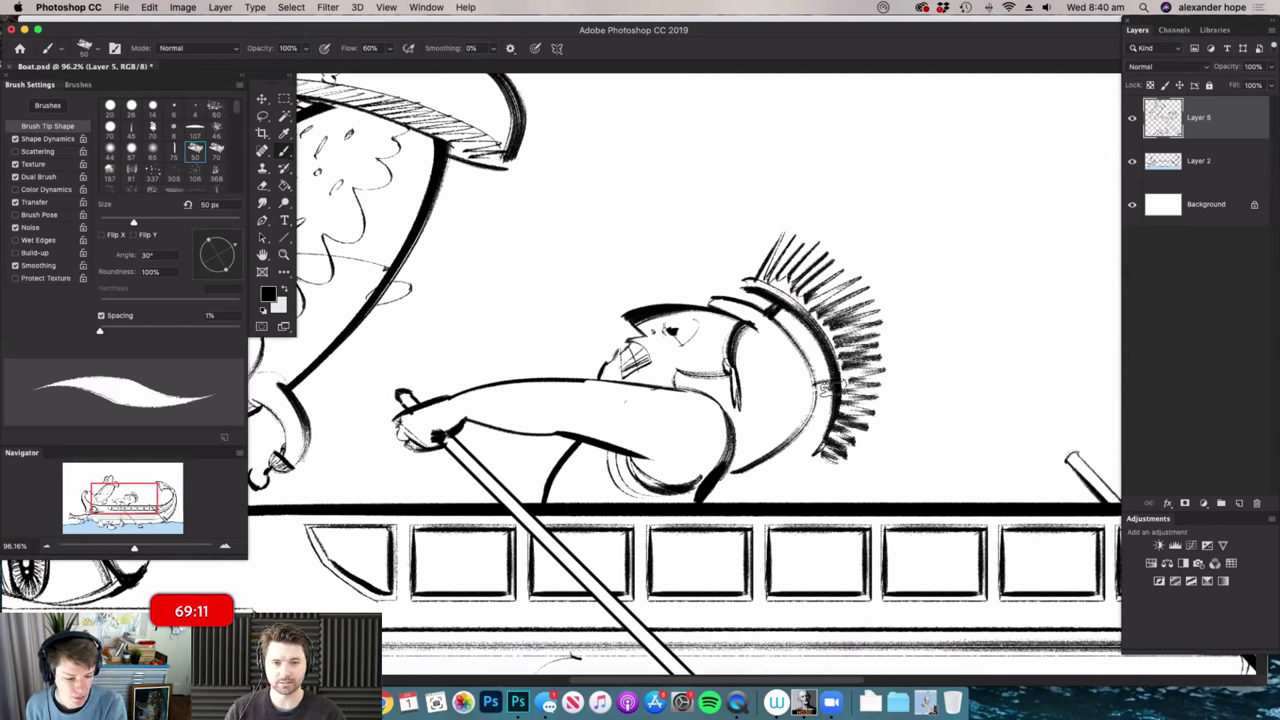
pyautogui.moveTo(756, 304)
pyautogui.mouseDown()
pyautogui.moveTo(820, 398)
pyautogui.moveTo(735, 476)
pyautogui.mouseUp()
pyautogui.moveTo(797, 354)
pyautogui.mouseDown()
pyautogui.moveTo(752, 384)
pyautogui.moveTo(790, 372)
pyautogui.moveTo(789, 398)
pyautogui.mouseUp()
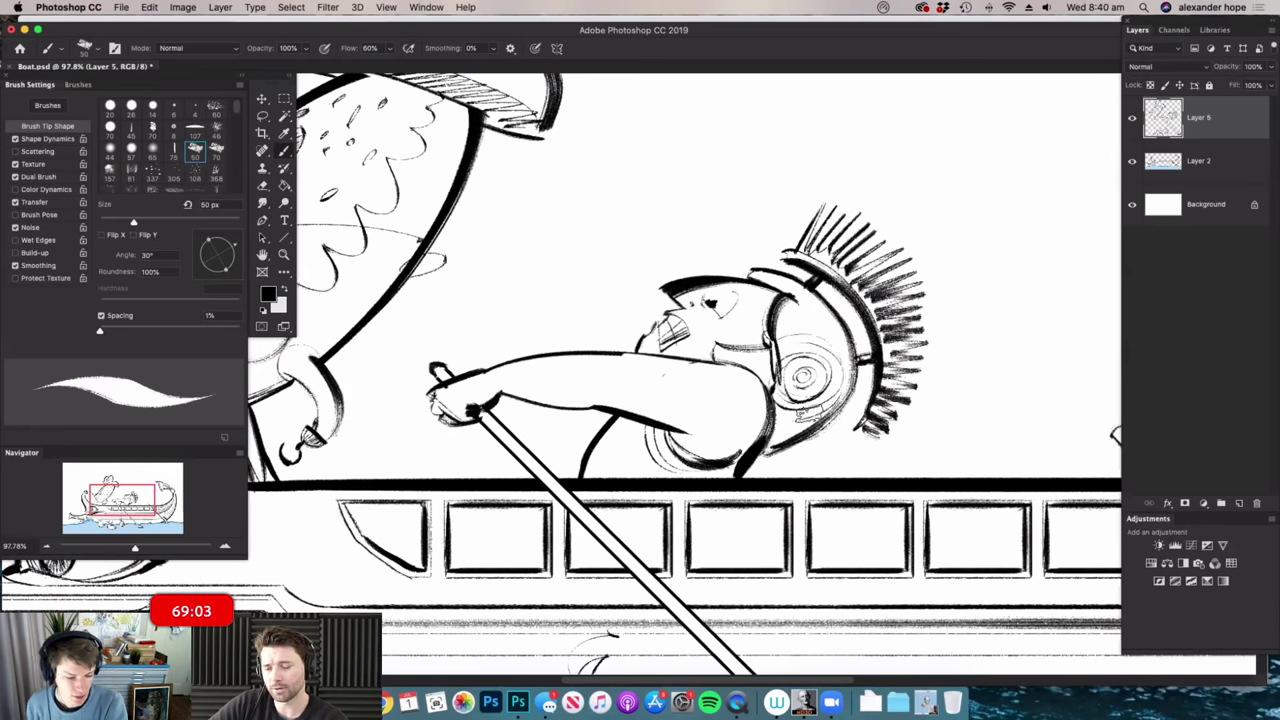
pyautogui.press('e')
pyautogui.scroll(-4, 837, 407)
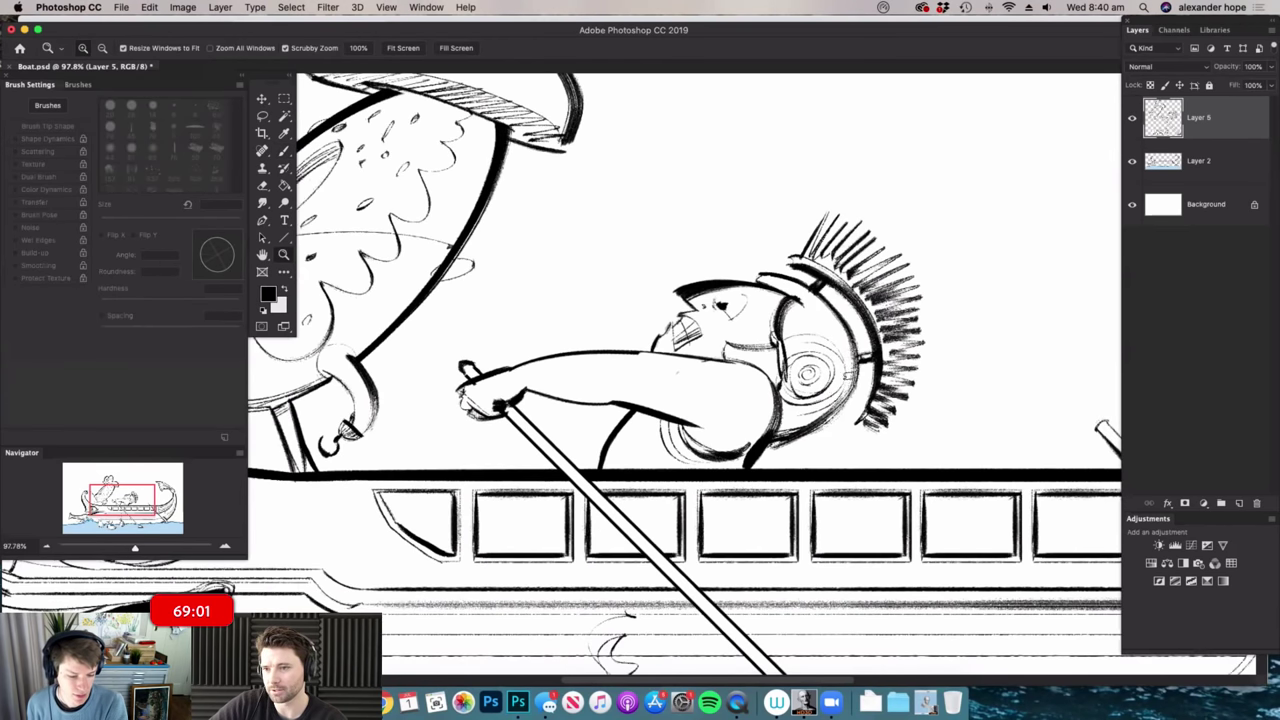
pyautogui.scroll(6, 837, 407)
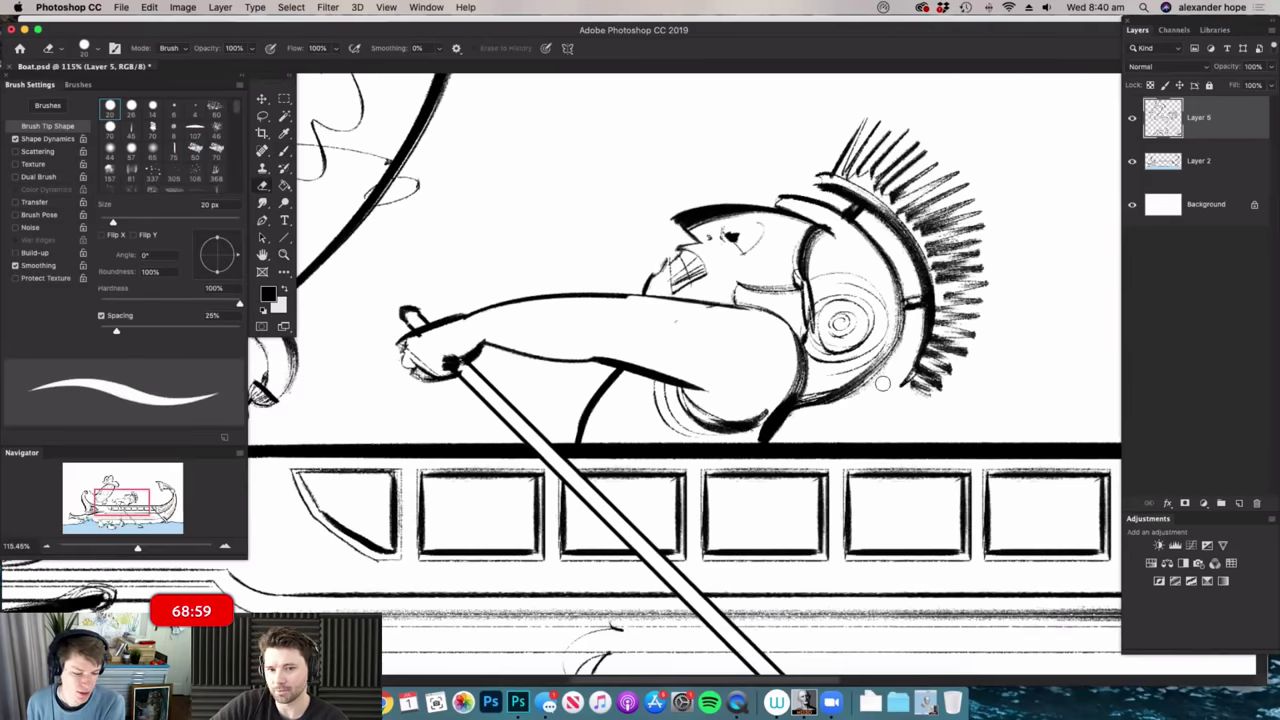
pyautogui.scroll(-3, 882, 383)
pyautogui.press('b')
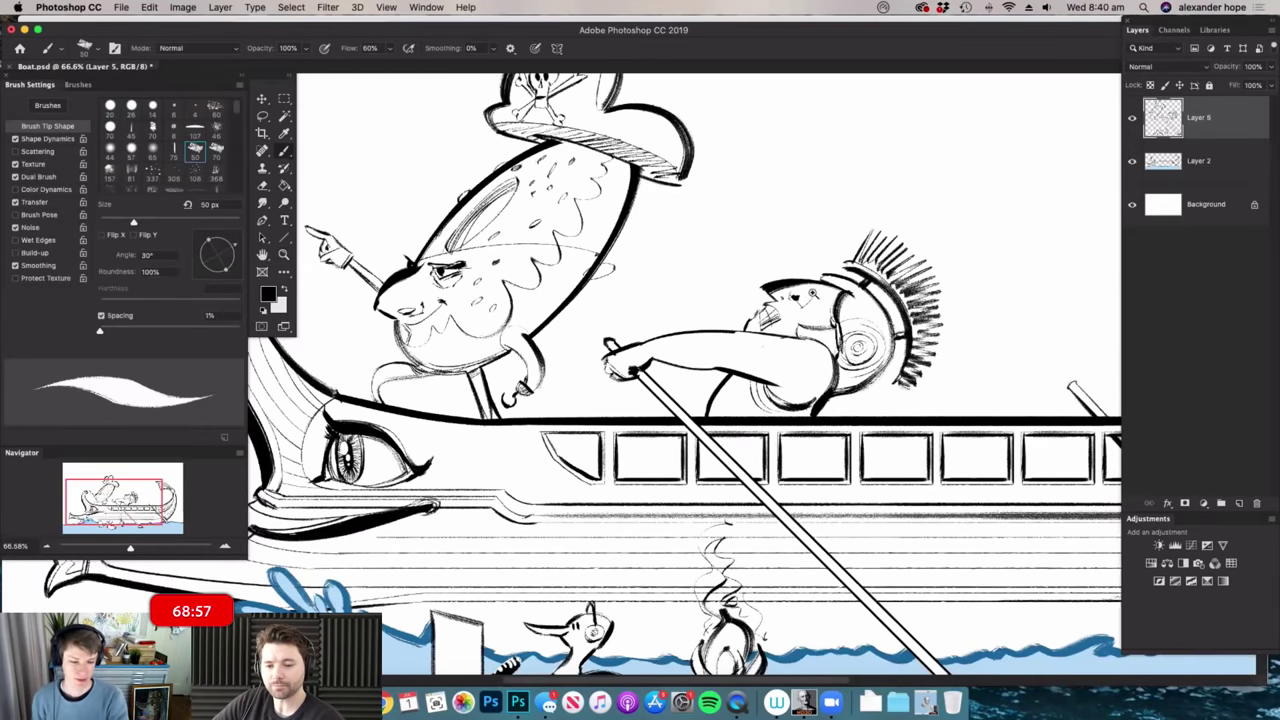
# - Draw the rower's far arm line, the oar's upper end and muscle contour strokes on the near arm
pyautogui.scroll(3, 818, 300)
pyautogui.scroll(-3, 820, 300)
pyautogui.scroll(4, 820, 300)
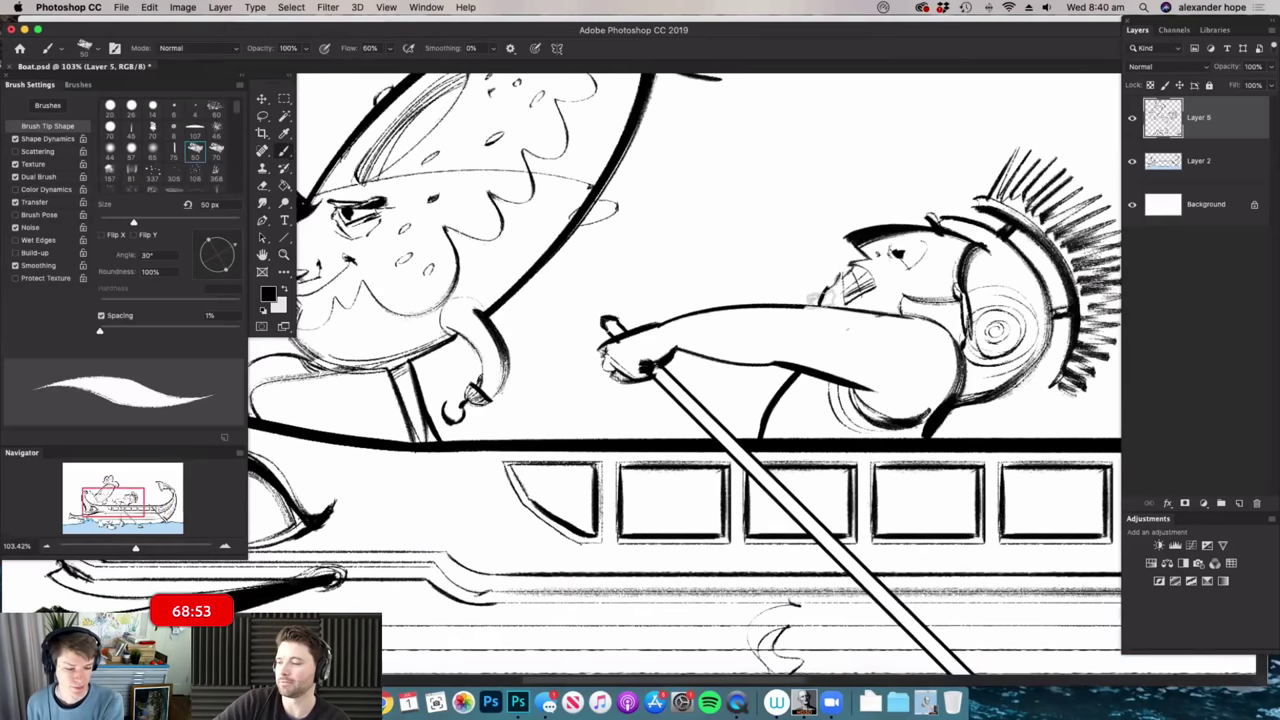
pyautogui.moveTo(598, 298); pyautogui.dragTo(630, 325)
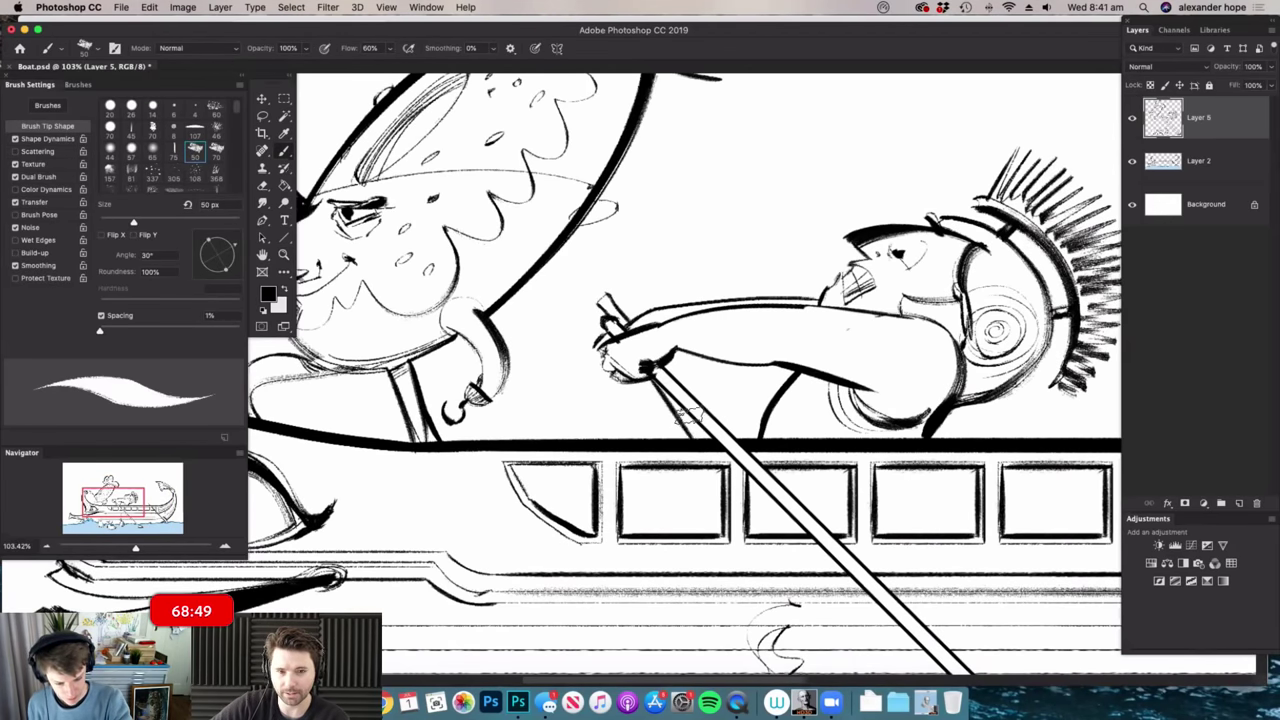
pyautogui.moveTo(852, 312); pyautogui.dragTo(688, 402)
pyautogui.scroll(5, 688, 400)
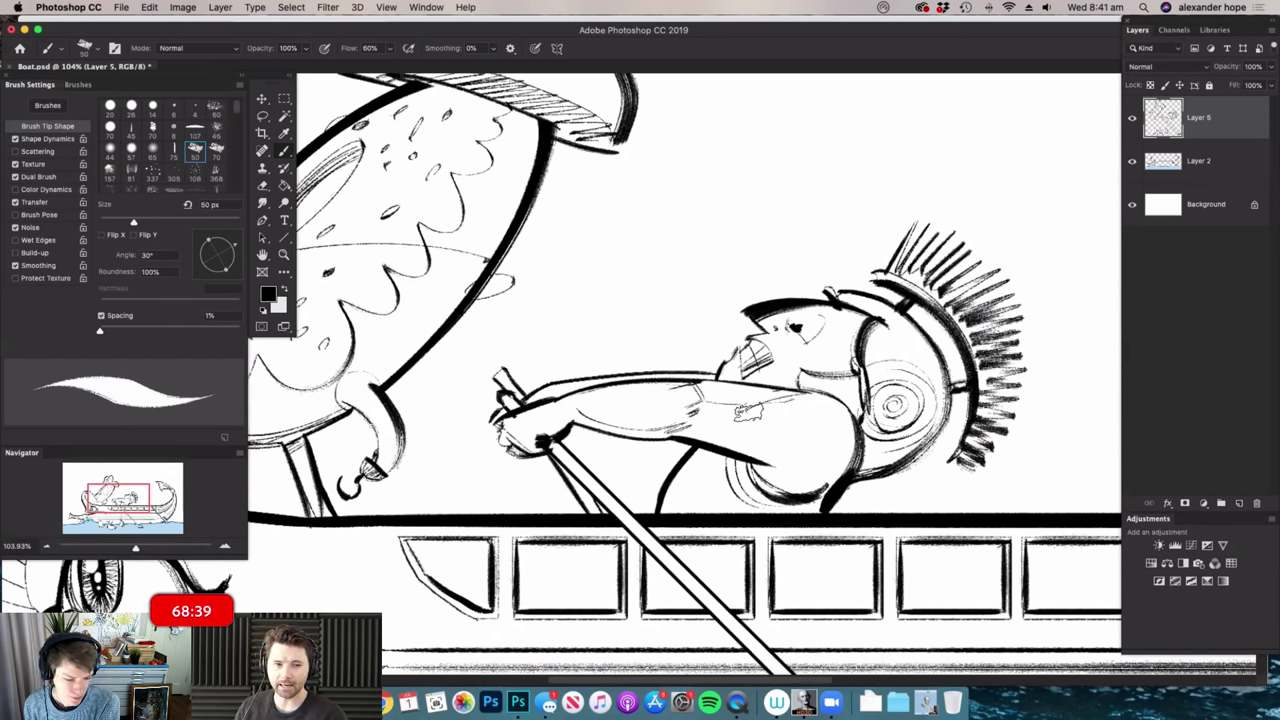
# - Resize the whole image proportionally to a height of 12 cm
pyautogui.press('super+space')
pyautogui.moveTo(725, 354); pyautogui.dragTo(684, 414)
pyautogui.press('super+space')
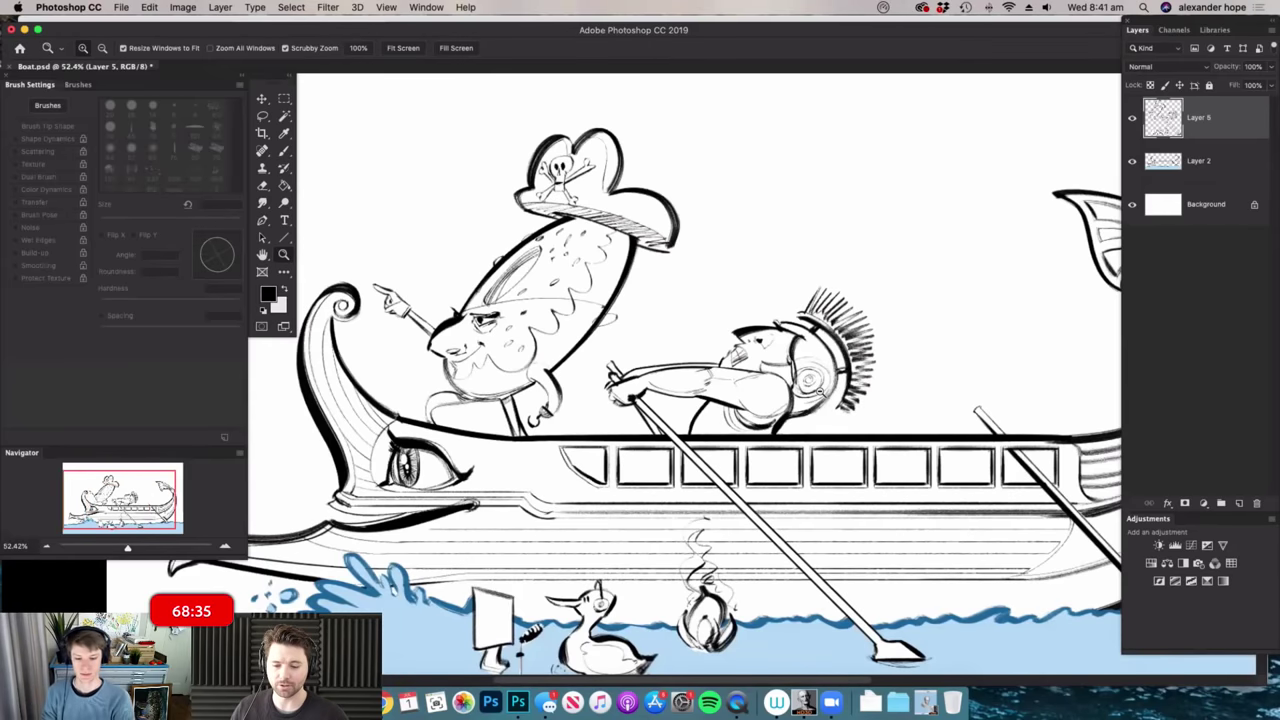
pyautogui.moveTo(818, 392); pyautogui.dragTo(785, 404)
pyautogui.moveTo(775, 476); pyautogui.dragTo(815, 458)
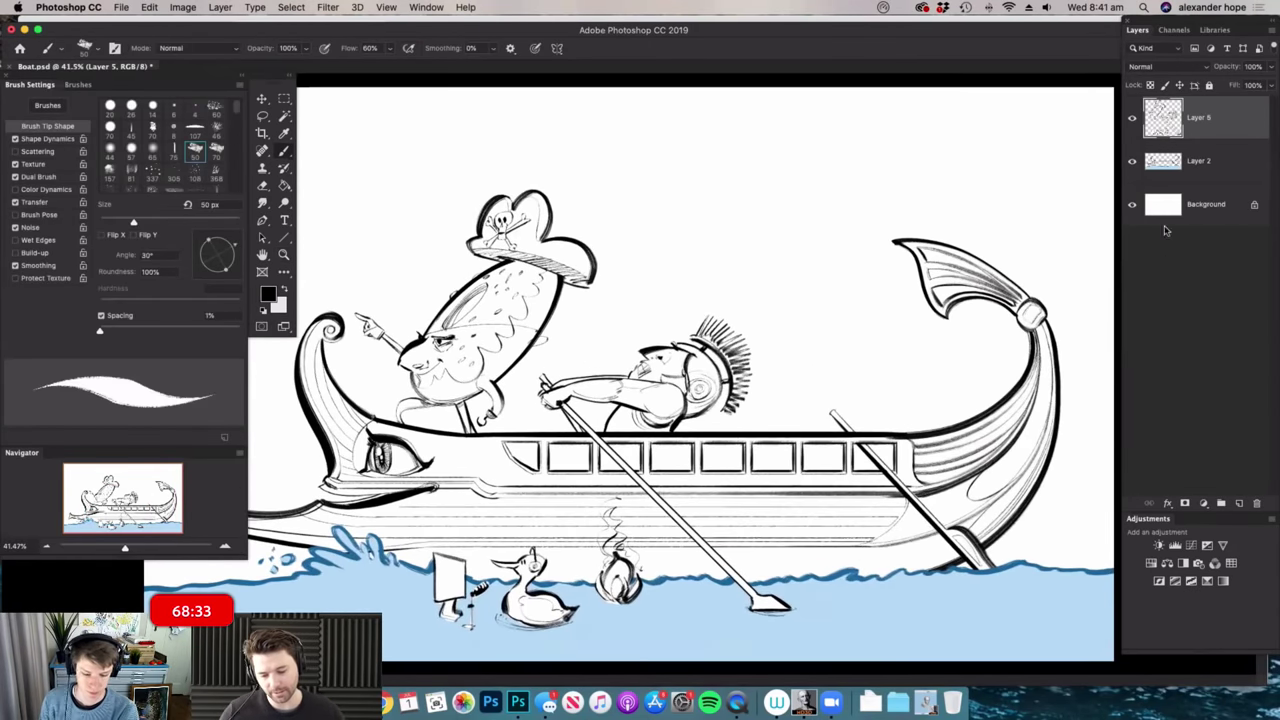
pyautogui.press('super+space')
pyautogui.moveTo(925, 360); pyautogui.dragTo(848, 367)
pyautogui.press('super+space')
pyautogui.moveTo(714, 396); pyautogui.dragTo(703, 396)
pyautogui.press('super+space')
pyautogui.moveTo(934, 394); pyautogui.dragTo(955, 386)
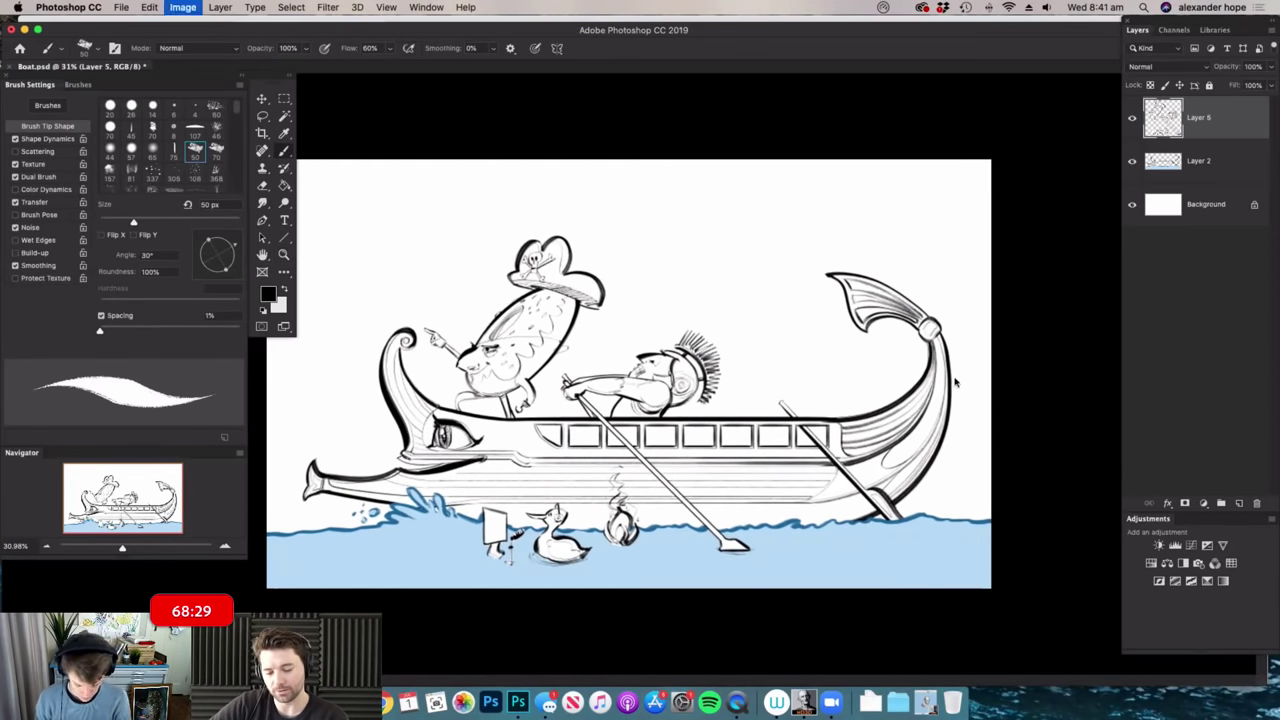
pyautogui.press('super+alt+i')
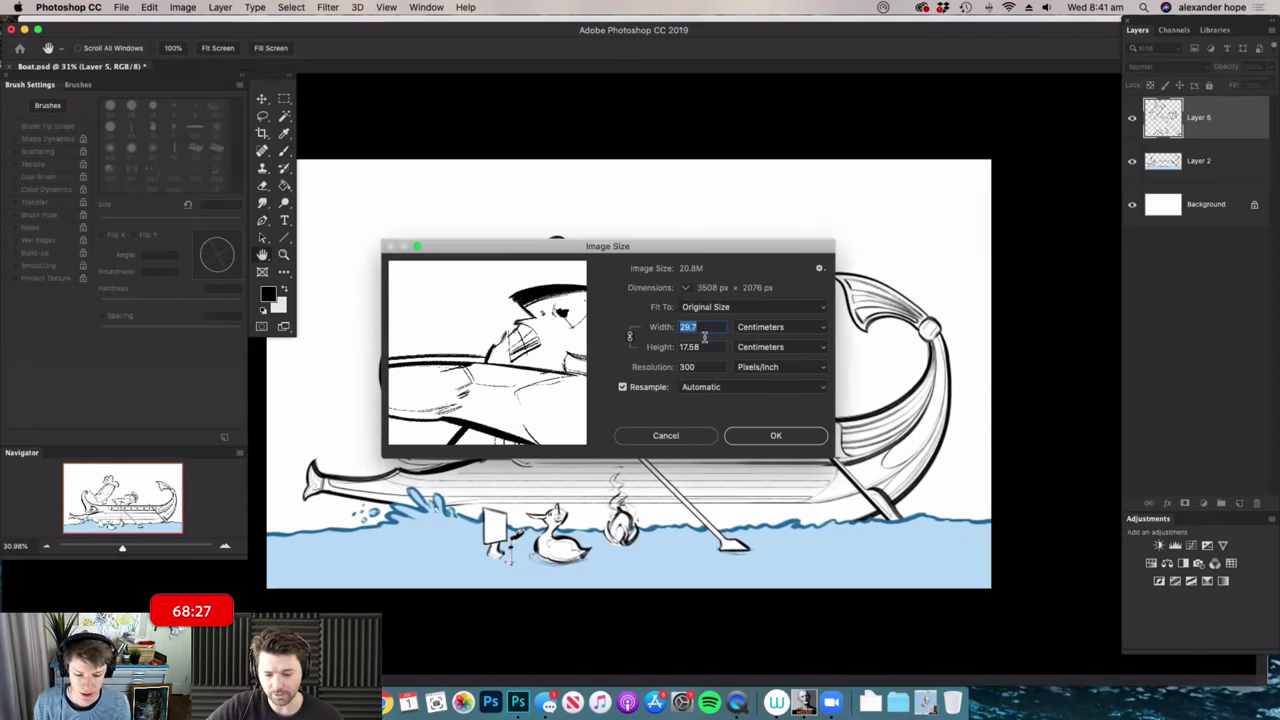
pyautogui.write('12')
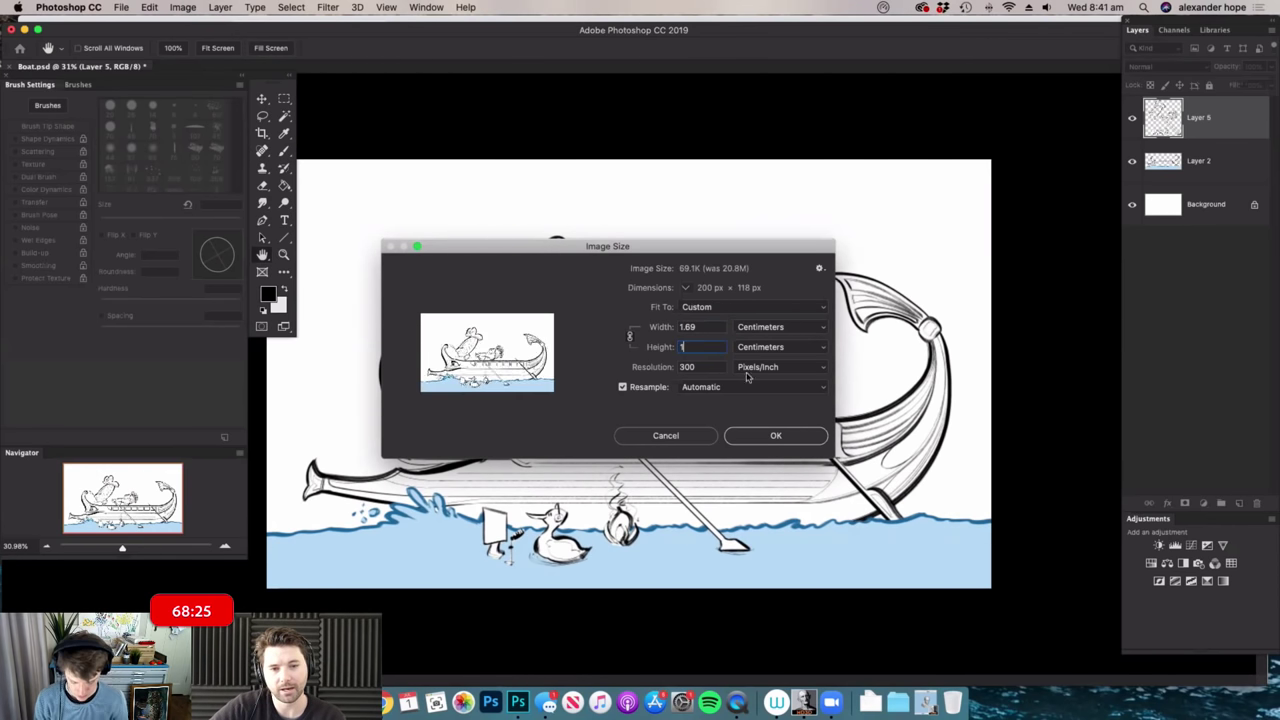
pyautogui.click(767, 437)
# - Extend the canvas beyond the stern to a width of about 40.51 cm with the Crop tool
pyautogui.press('super+space')
pyautogui.moveTo(664, 388); pyautogui.dragTo(842, 390)
pyautogui.moveTo(610, 303); pyautogui.dragTo(568, 302)
pyautogui.moveTo(850, 385); pyautogui.dragTo(733, 379)
pyautogui.press('c')
pyautogui.moveTo(996, 344)
pyautogui.mouseDown()
pyautogui.moveTo(960, 340)
pyautogui.moveTo(990, 339)
pyautogui.mouseUp()
pyautogui.press('super+space')
pyautogui.press('c')
pyautogui.moveTo(870, 378); pyautogui.dragTo(1108, 355)
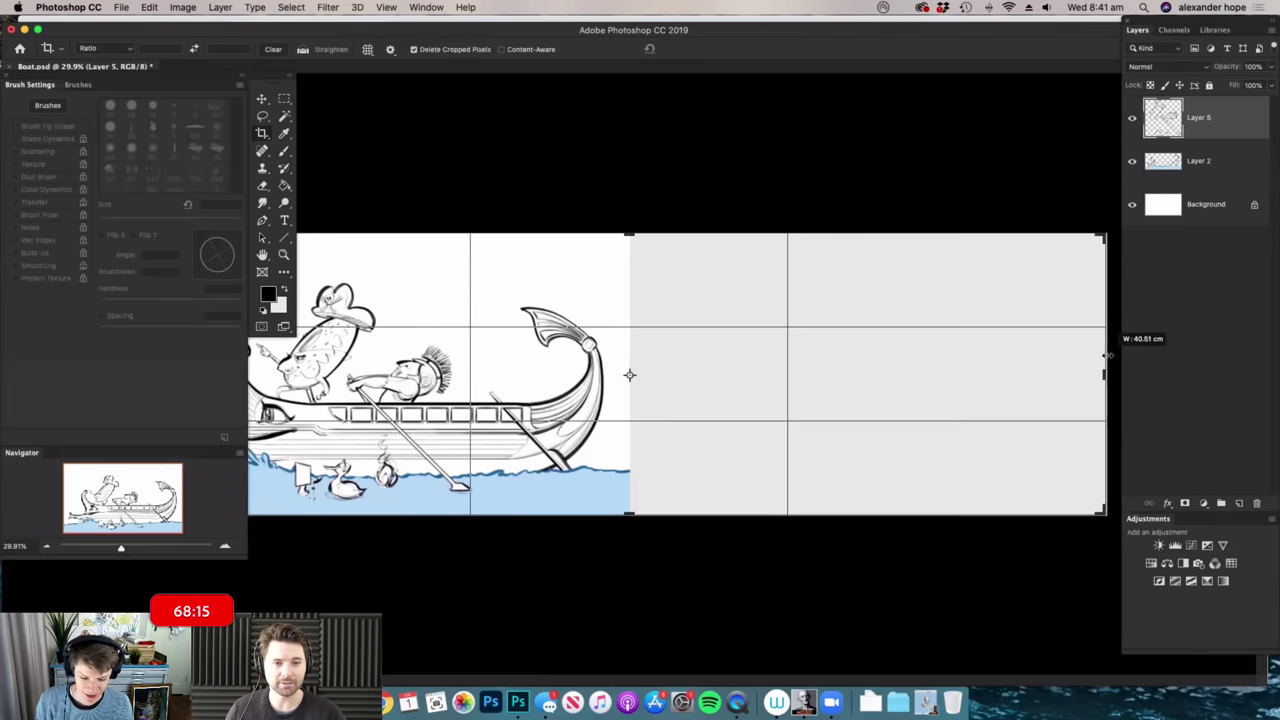
pyautogui.press('Return')
# - Fill the Background layer's new grey area with the white sampled from the original canvas
pyautogui.press('super+space')
pyautogui.moveTo(800, 389); pyautogui.dragTo(752, 383)
pyautogui.moveTo(619, 348); pyautogui.dragTo(664, 362)
pyautogui.click(1180, 211)
pyautogui.press('g')
pyautogui.keyDown('alt'); pyautogui.click(588, 267); pyautogui.keyUp('alt')
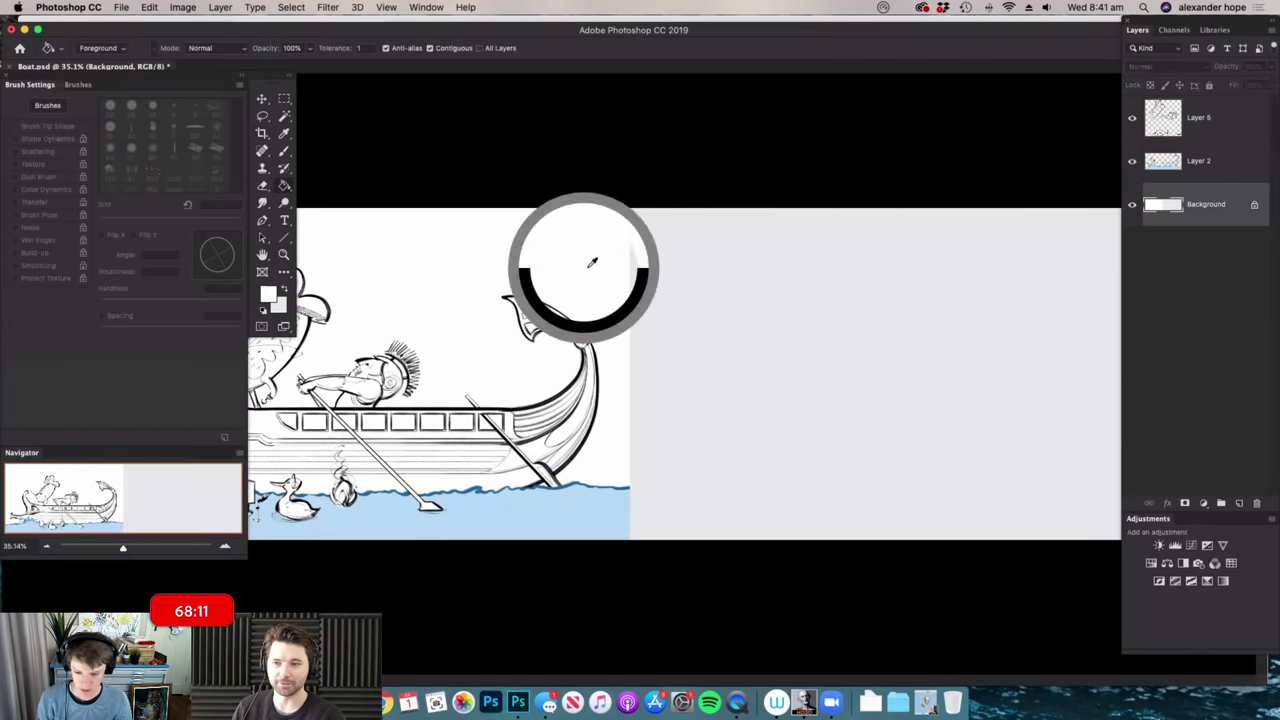
pyautogui.click(668, 317)
# - Select the stern and its water on Layer 2, move them to the far end of the extended canvas, and deselect
pyautogui.click(1163, 167)
pyautogui.press('super+space')
pyautogui.moveTo(766, 322); pyautogui.dragTo(681, 309)
pyautogui.press('m')
pyautogui.press('super+space')
pyautogui.moveTo(507, 364); pyautogui.dragTo(538, 376)
pyautogui.moveTo(725, 248); pyautogui.dragTo(473, 650)
pyautogui.press('v')
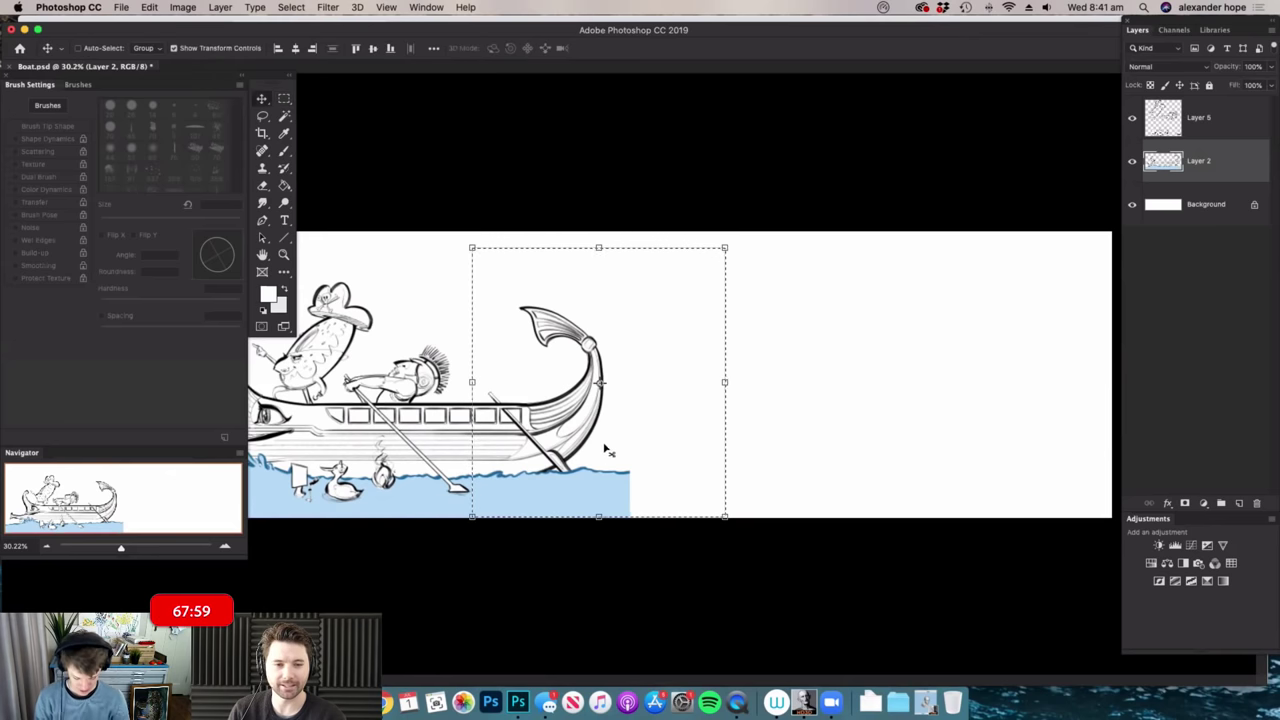
pyautogui.moveTo(578, 455); pyautogui.dragTo(982, 455)
pyautogui.hotkey('ctrl', 'd')
# - Select the hull and water section behind the rower and duplicate it repeatedly to lengthen the ship toward the stern
pyautogui.press('z')
pyautogui.moveTo(351, 424); pyautogui.dragTo(355, 425)
pyautogui.press('m')
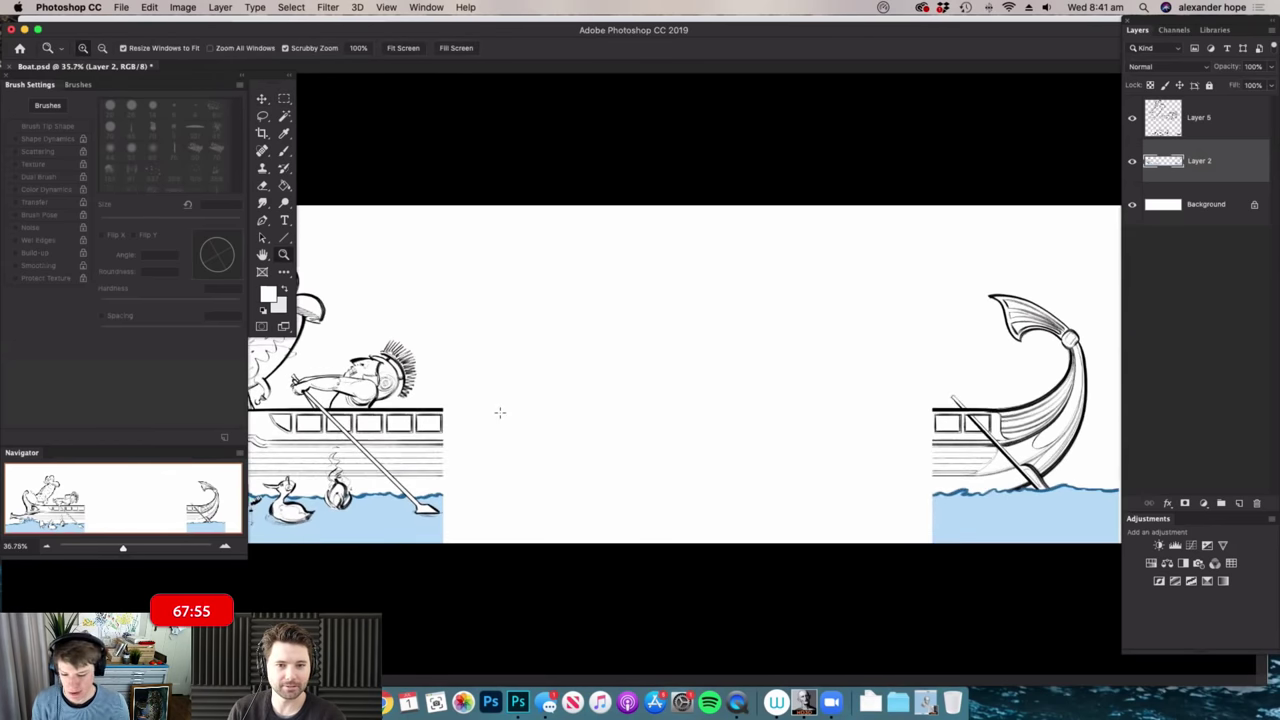
pyautogui.moveTo(519, 380); pyautogui.dragTo(293, 566)
pyautogui.press('v')
pyautogui.moveTo(368, 488); pyautogui.dragTo(667, 487)
pyautogui.moveTo(756, 501); pyautogui.dragTo(760, 503)
pyautogui.press('super+z')
pyautogui.moveTo(623, 510); pyautogui.dragTo(771, 507)
pyautogui.press('m')
pyautogui.press('super+d')
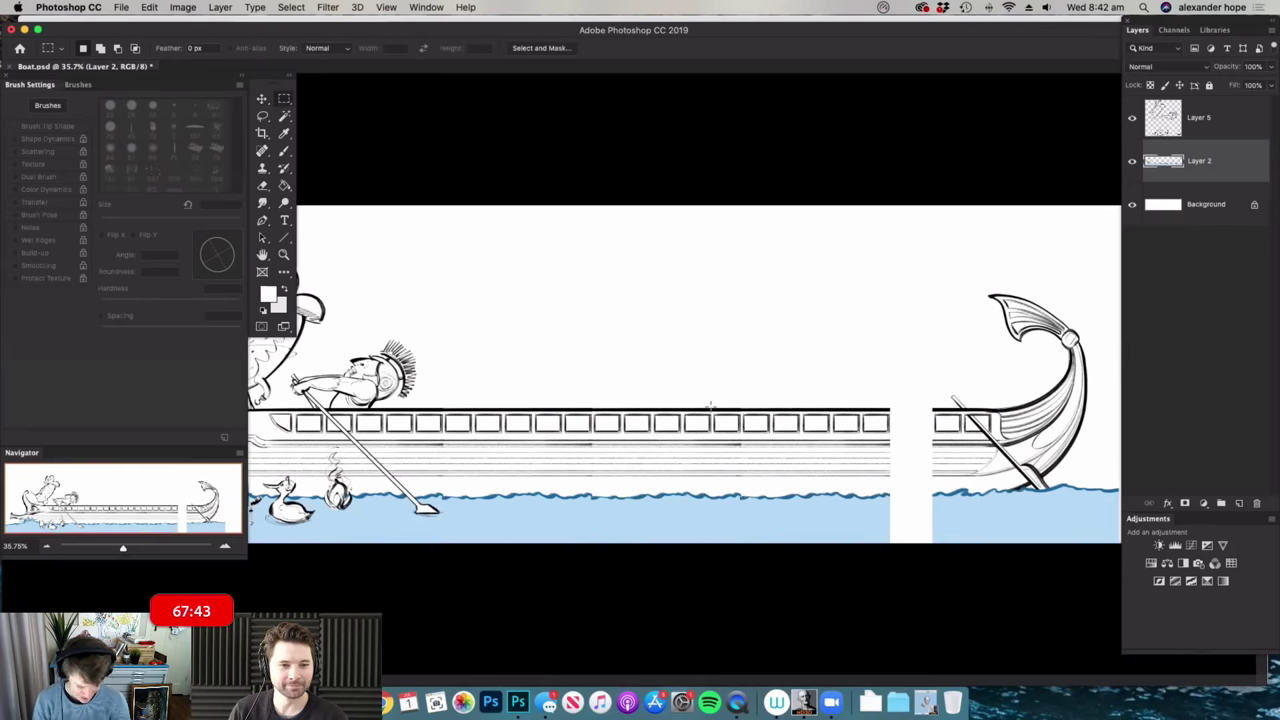
# - Select the stern section and move it back to close the gap with the lengthened hull, then deselect
pyautogui.moveTo(840, 442); pyautogui.dragTo(791, 440)
pyautogui.moveTo(1041, 289); pyautogui.dragTo(854, 583)
pyautogui.press('v')
pyautogui.moveTo(889, 489); pyautogui.dragTo(800, 445)
pyautogui.press('m')
pyautogui.press('super+d')
# - Review the lengthened ship and change the screen mode to full screen with the menu bar
pyautogui.press('z')
pyautogui.moveTo(350, 314); pyautogui.dragTo(445, 333)
pyautogui.moveTo(794, 396); pyautogui.dragTo(630, 370)
pyautogui.moveTo(375, 372); pyautogui.dragTo(452, 386)
pyautogui.press('m')
pyautogui.press('b')
pyautogui.press('z')
pyautogui.moveTo(985, 318); pyautogui.dragTo(941, 327)
pyautogui.press('b')
pyautogui.press('f')
# - Draw a narrow oval limb rising from the deck behind the rower, with a thick black horizontal line from its upper end
pyautogui.press('z')
pyautogui.moveTo(442, 354); pyautogui.dragTo(802, 362)
pyautogui.press('b')
pyautogui.press('z')
pyautogui.moveTo(697, 314); pyautogui.dragTo(722, 314)
pyautogui.press('b')
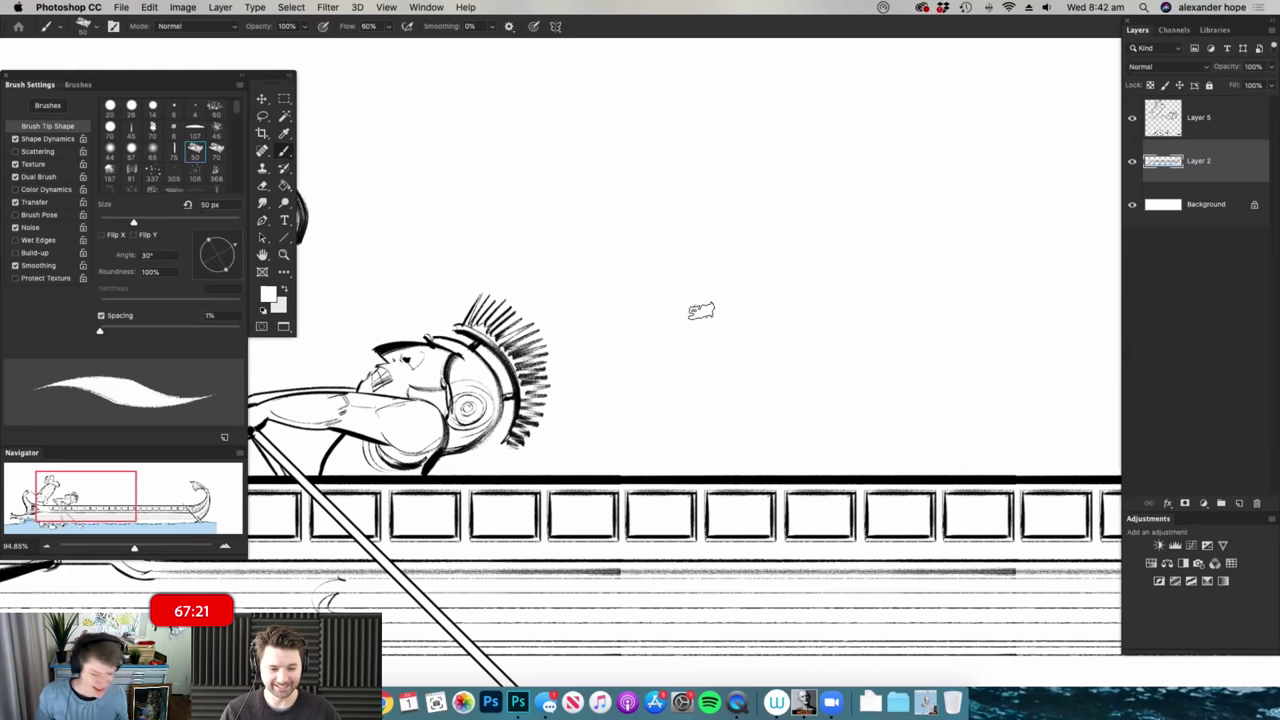
pyautogui.moveTo(738, 272)
pyautogui.mouseDown()
pyautogui.moveTo(717, 226)
pyautogui.moveTo(549, 194)
pyautogui.mouseUp()
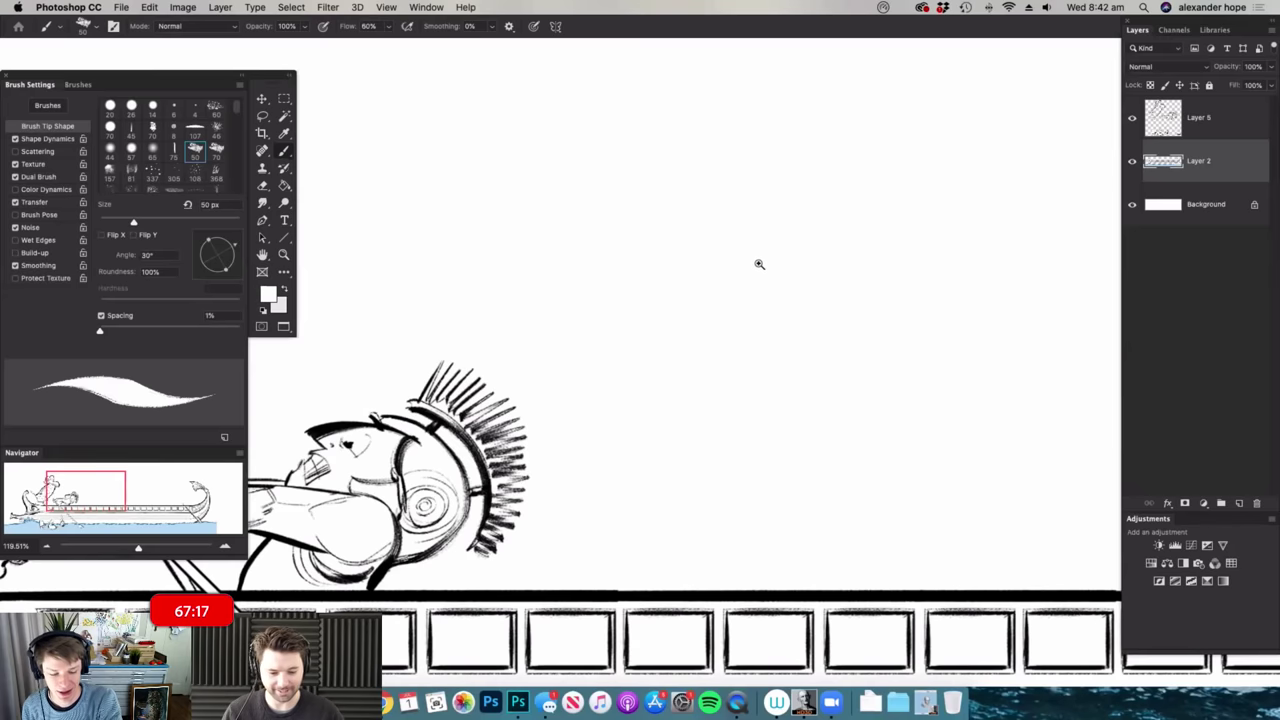
pyautogui.scroll(-4, 754, 263)
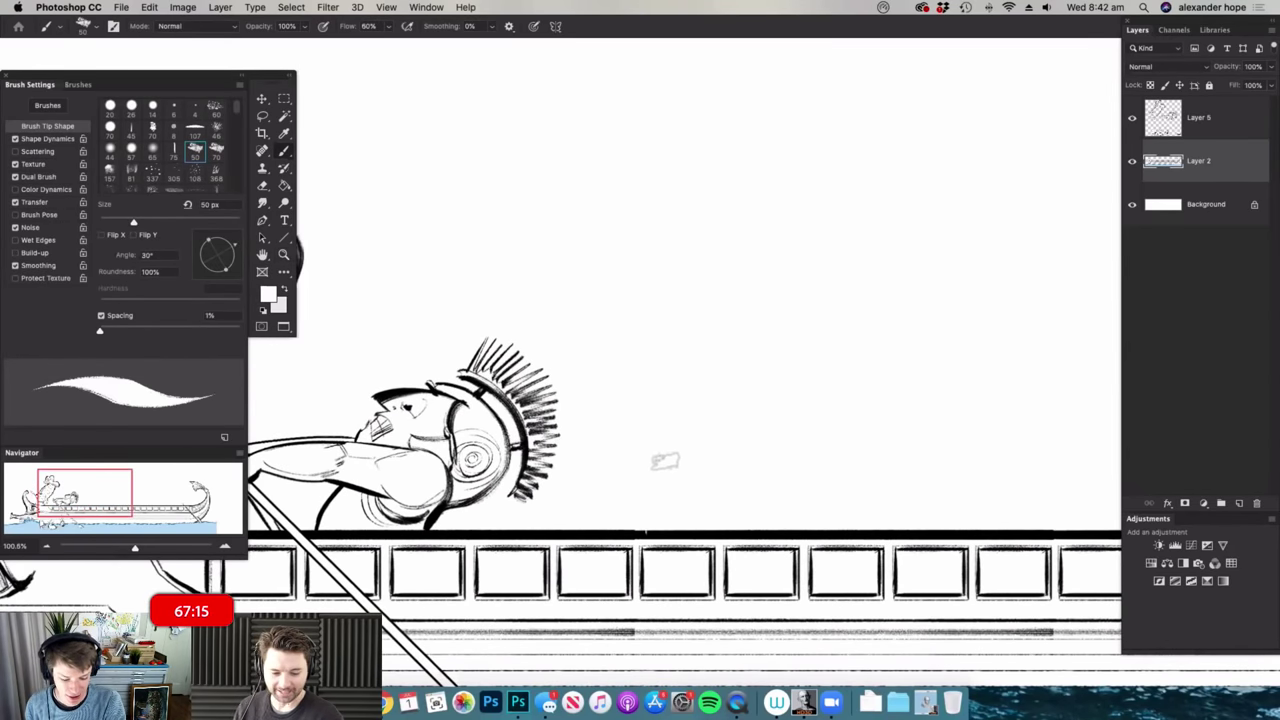
pyautogui.keyDown('alt'); pyautogui.click(663, 529); pyautogui.keyUp('alt')
pyautogui.moveTo(645, 527)
pyautogui.mouseDown()
pyautogui.moveTo(648, 486)
pyautogui.moveTo(678, 460)
pyautogui.moveTo(673, 528)
pyautogui.mouseUp()
pyautogui.moveTo(672, 434); pyautogui.dragTo(817, 435)
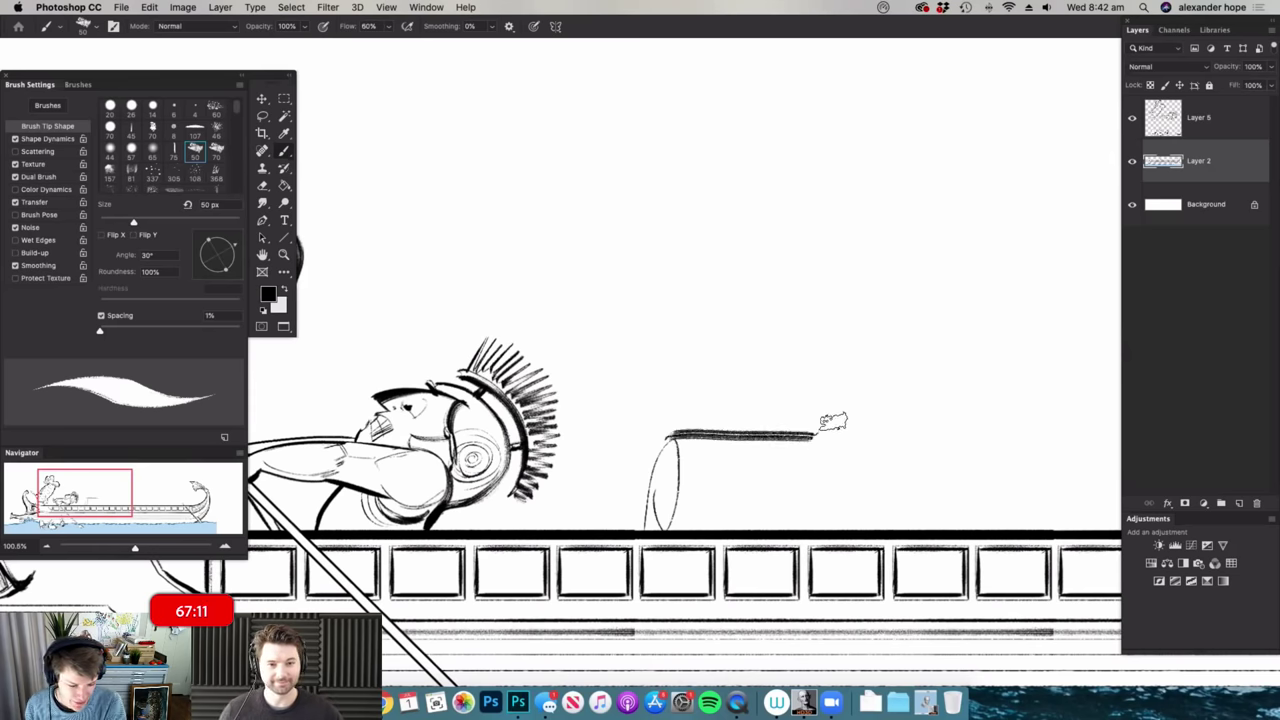
# - Undo a trial curve above the horizontal line and reduce the brush size to 30 px
pyautogui.press('super+space')
pyautogui.moveTo(831, 323)
pyautogui.mouseDown()
pyautogui.moveTo(766, 296)
pyautogui.moveTo(900, 275)
pyautogui.mouseUp()
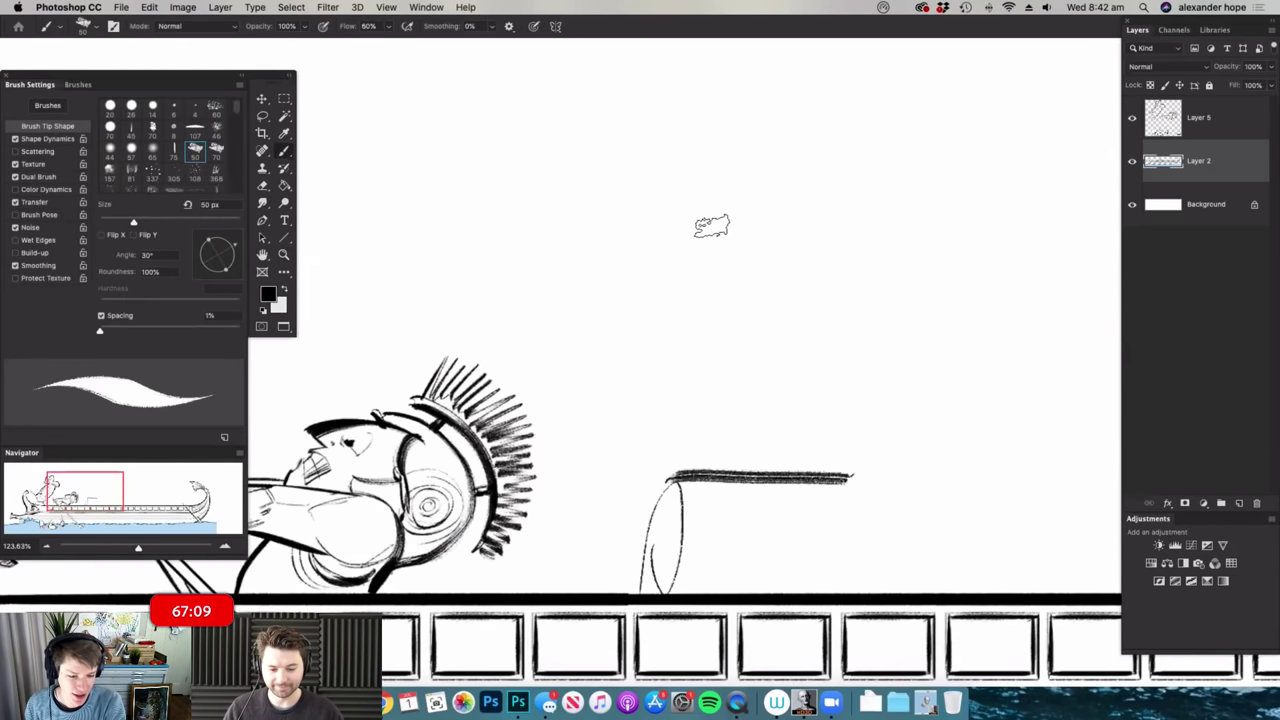
pyautogui.moveTo(680, 222)
pyautogui.mouseDown()
pyautogui.moveTo(863, 319)
pyautogui.moveTo(848, 450)
pyautogui.mouseUp()
pyautogui.press('super+z')
pyautogui.rightClick(700, 229)
pyautogui.moveTo(775, 264); pyautogui.dragTo(767, 264)
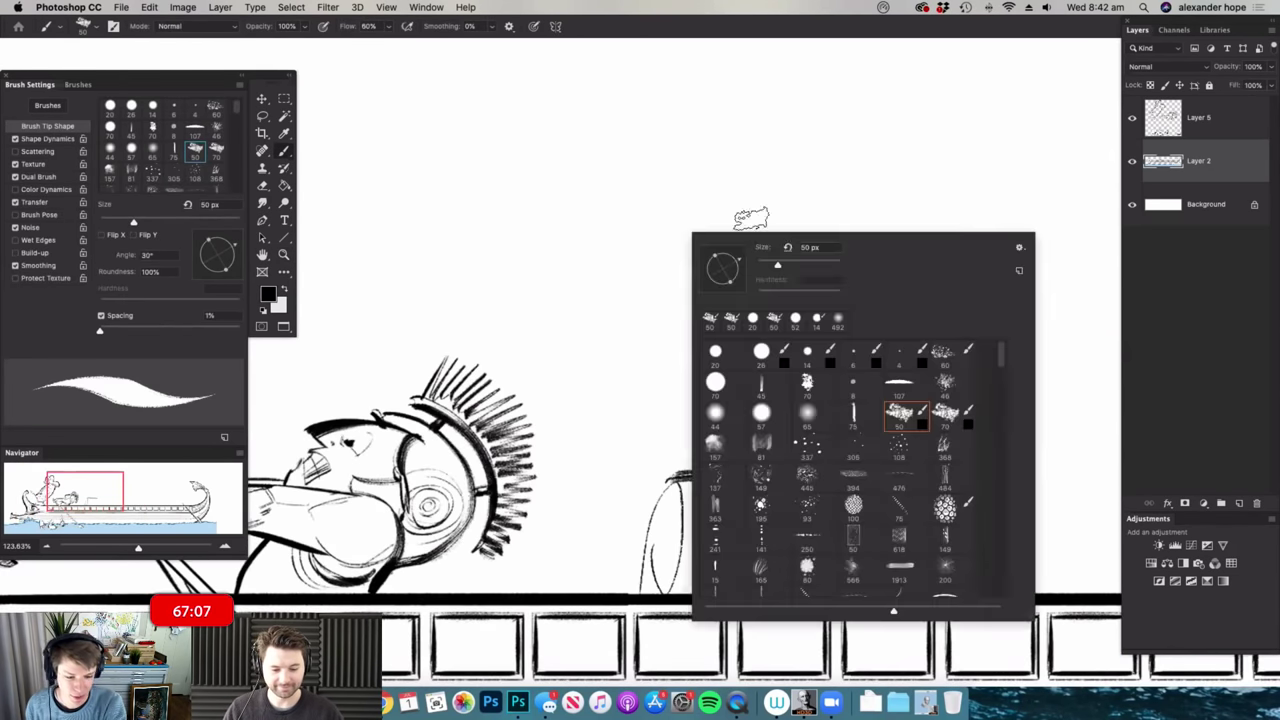
pyautogui.click(823, 217)
# - Draw the fish's thick arched back up from the horizontal line's far end, with an open mouth at its upper tip
pyautogui.press('super+space')
pyautogui.moveTo(757, 380); pyautogui.dragTo(788, 378)
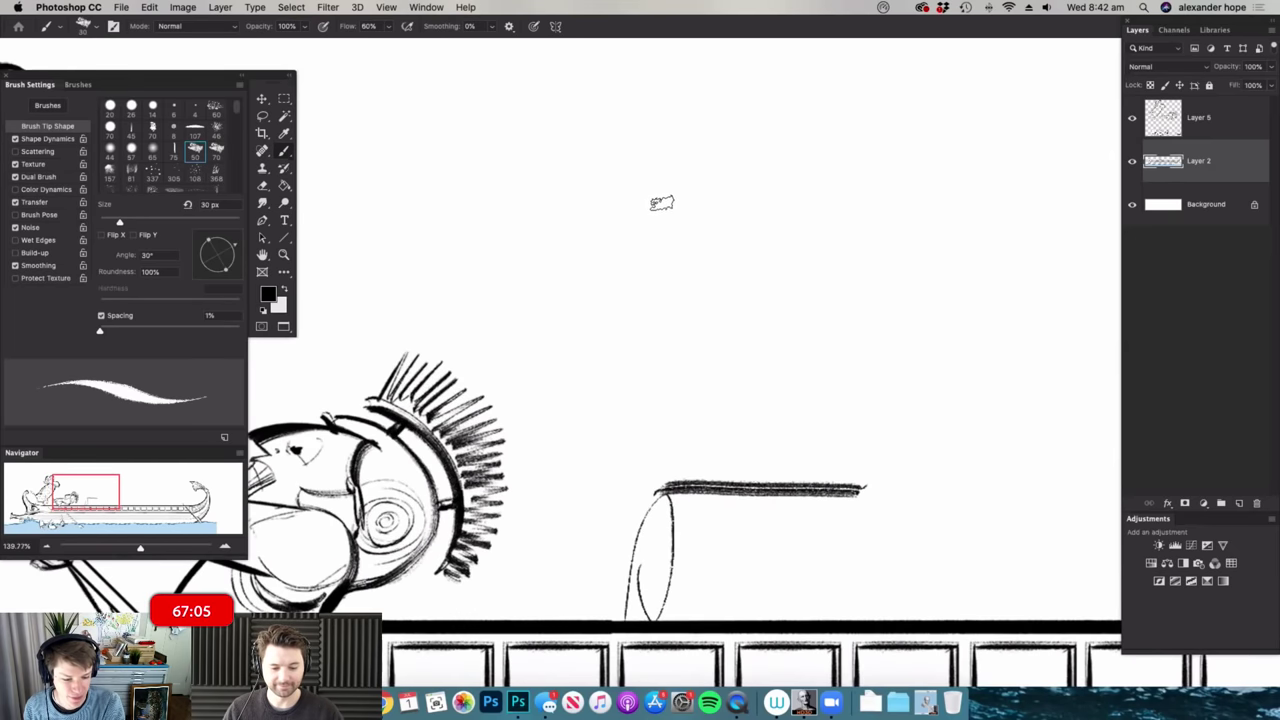
pyautogui.moveTo(586, 231)
pyautogui.mouseDown()
pyautogui.moveTo(640, 217)
pyautogui.moveTo(861, 417)
pyautogui.moveTo(862, 487)
pyautogui.mouseUp()
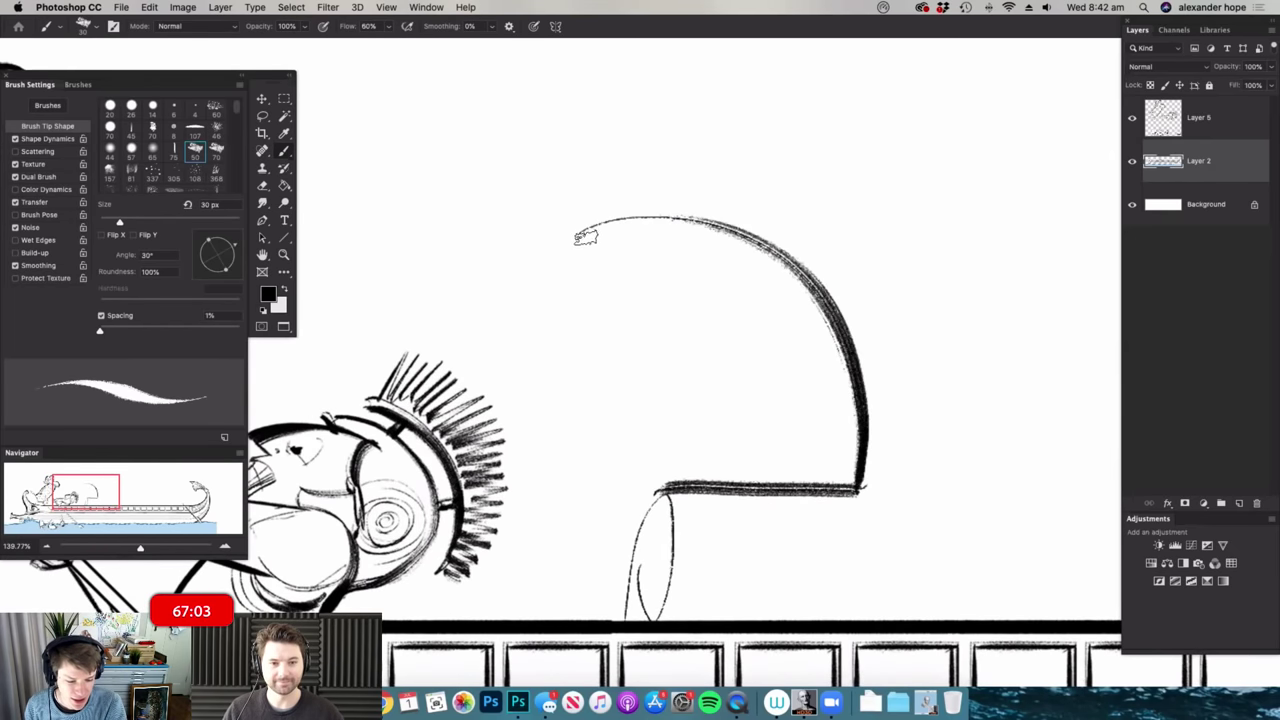
pyautogui.moveTo(594, 251); pyautogui.dragTo(622, 270)
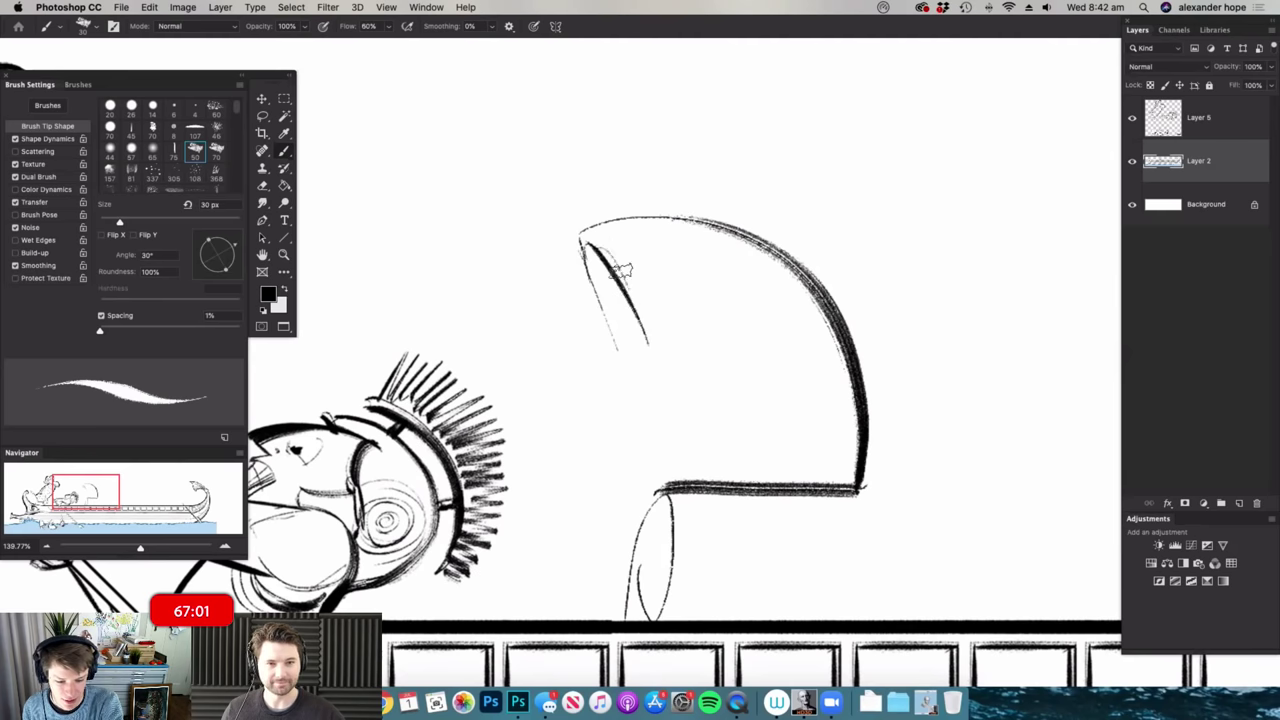
# - Draw the fish's lower jaw, the curved gill cover beneath it and the outline of a side fin above the base line
pyautogui.scroll(1, 643, 298)
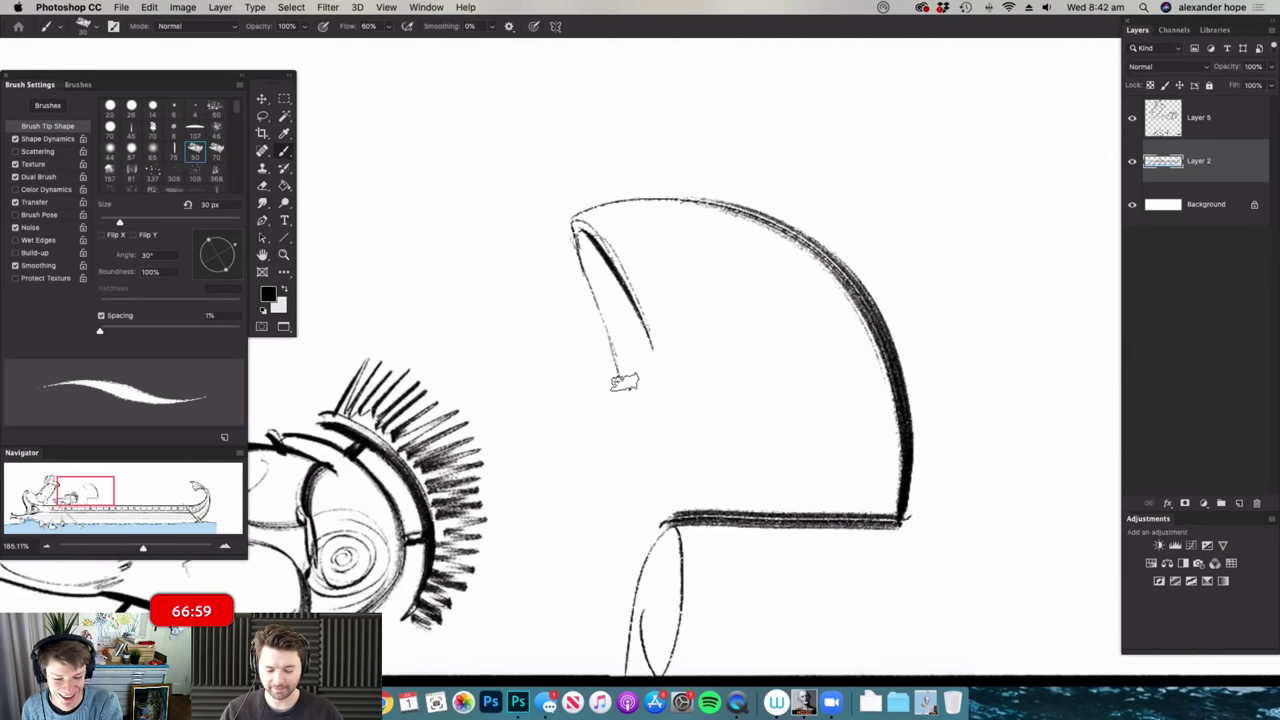
pyautogui.moveTo(655, 394); pyautogui.dragTo(758, 304)
pyautogui.moveTo(708, 438)
pyautogui.mouseDown()
pyautogui.moveTo(772, 352)
pyautogui.moveTo(800, 369)
pyautogui.moveTo(787, 399)
pyautogui.moveTo(678, 474)
pyautogui.mouseUp()
pyautogui.scroll(3, 787, 400)
pyautogui.press('b')
pyautogui.moveTo(795, 482); pyautogui.dragTo(870, 428)
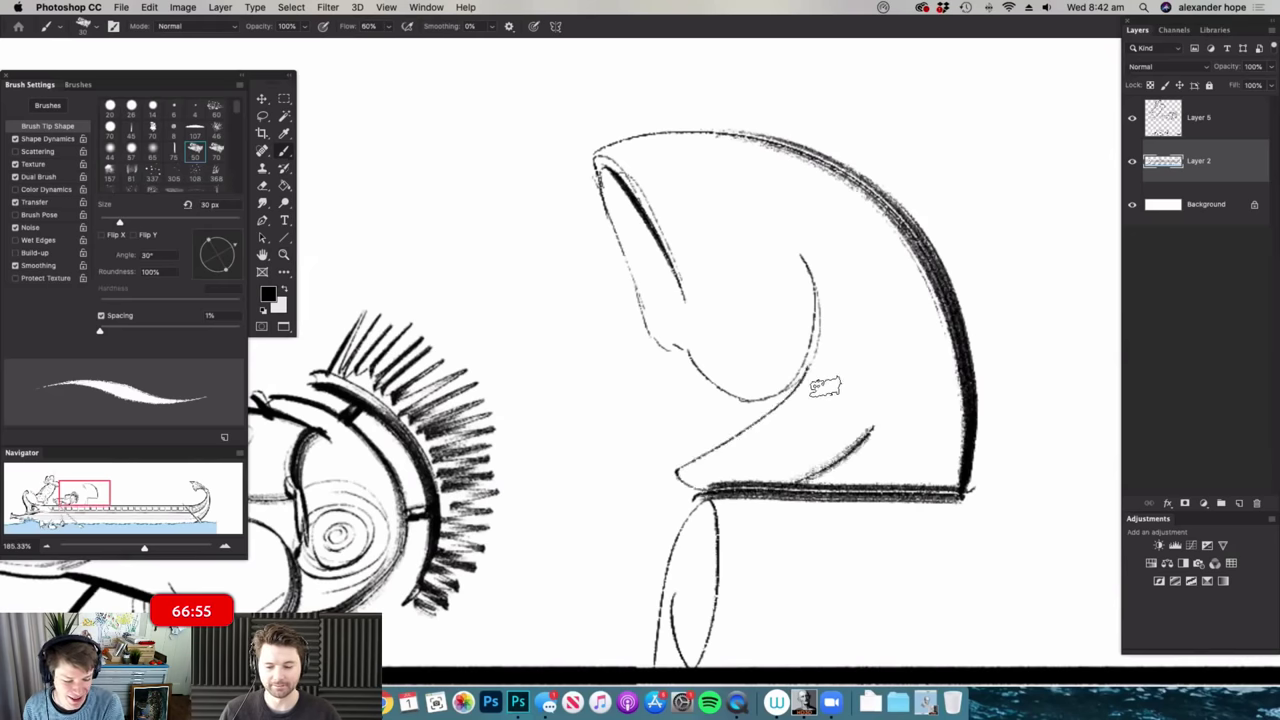
# - Finish the side fin with parallel ribs and a scalloped edge, and start the belly line below the jaw
pyautogui.moveTo(824, 357)
pyautogui.mouseDown()
pyautogui.moveTo(883, 405)
pyautogui.moveTo(842, 469)
pyautogui.mouseUp()
pyautogui.moveTo(872, 420); pyautogui.dragTo(832, 476)
pyautogui.moveTo(818, 391)
pyautogui.mouseDown()
pyautogui.moveTo(711, 468)
pyautogui.moveTo(750, 476)
pyautogui.mouseUp()
pyautogui.moveTo(858, 396); pyautogui.dragTo(790, 480)
pyautogui.press('z')
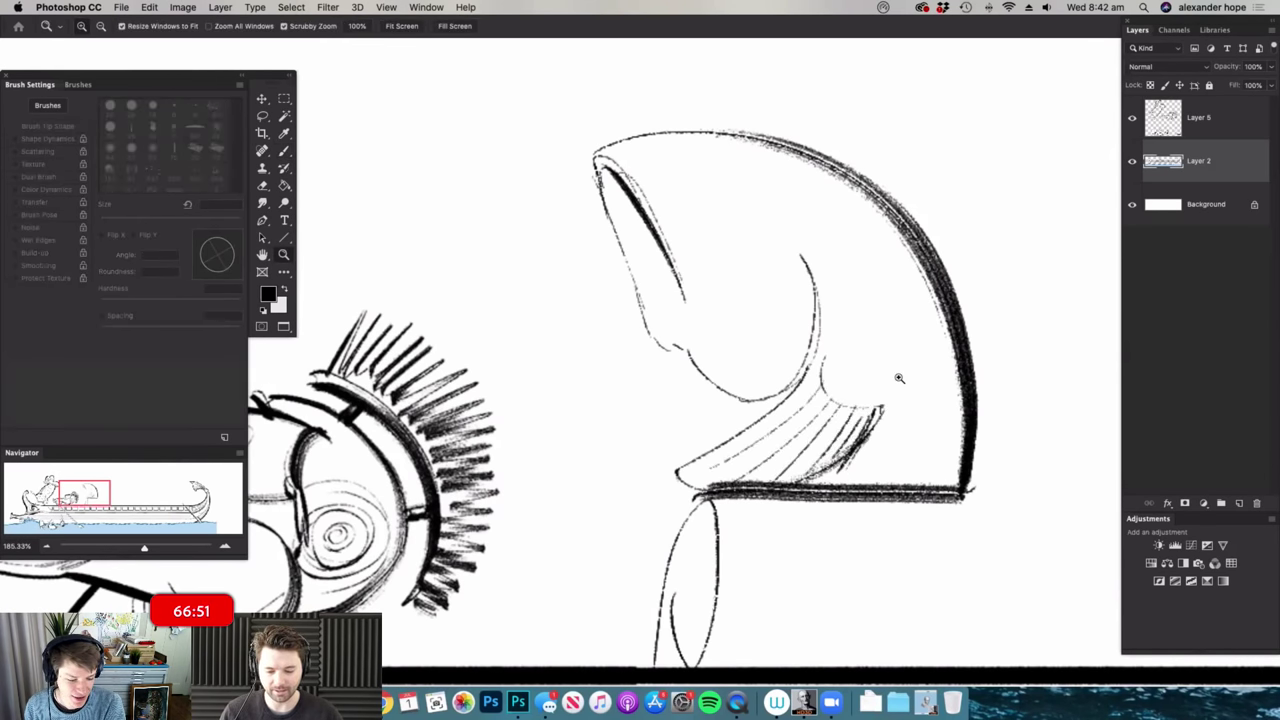
pyautogui.scroll(-3, 771, 426)
pyautogui.scroll(-2, 771, 426)
pyautogui.scroll(3, 771, 426)
pyautogui.press('b')
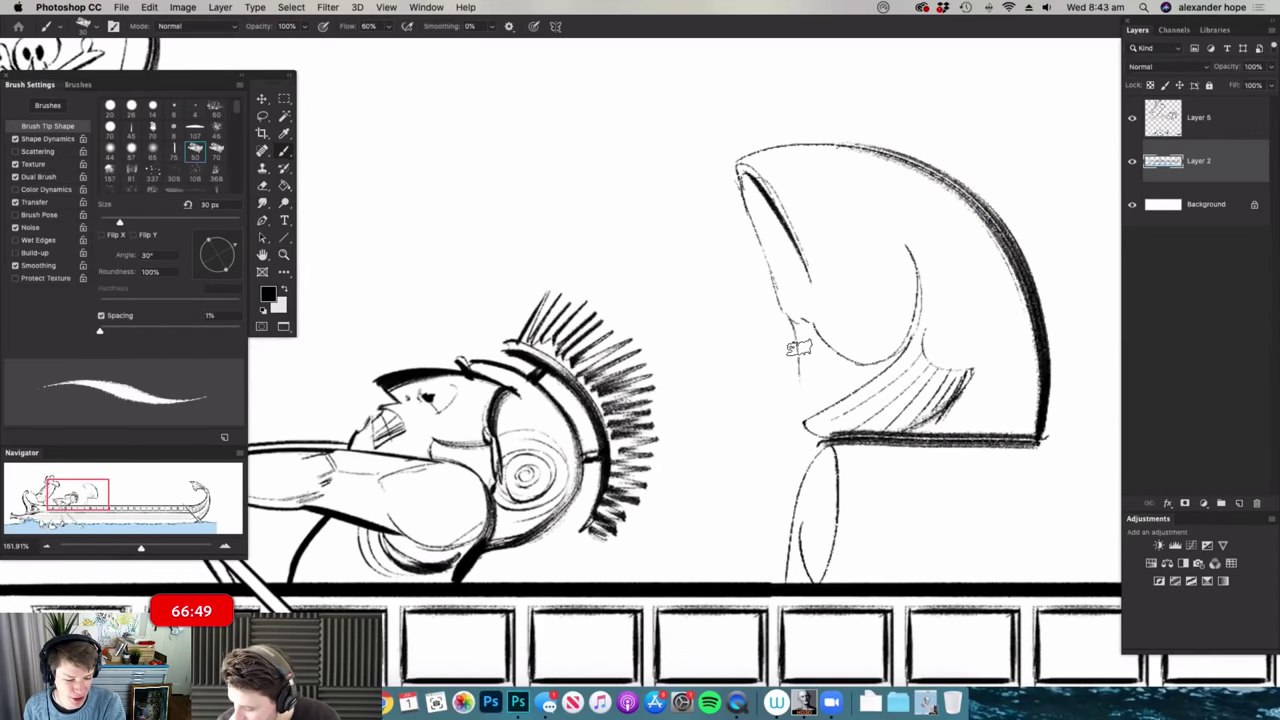
# - Add a half-closed eye with creases under it and a small nostril to the fish's head
pyautogui.press('z')
pyautogui.scroll(-3, 938, 313)
pyautogui.scroll(3, 893, 254)
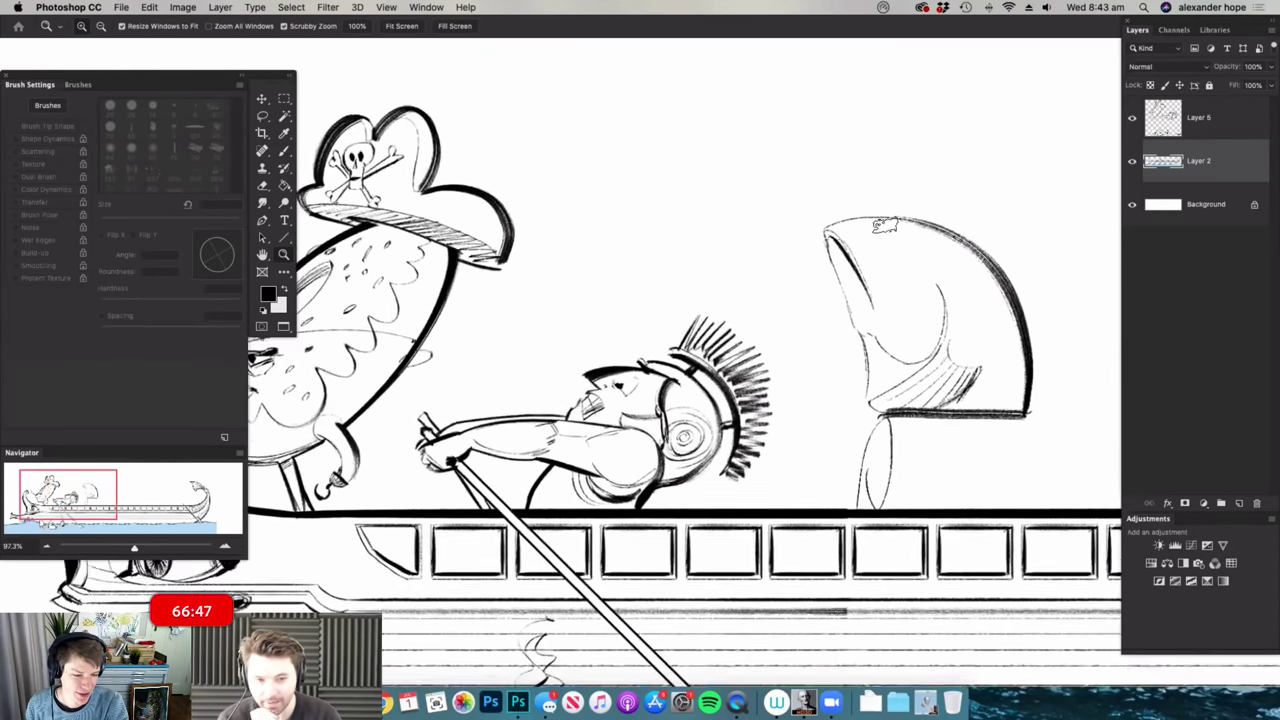
pyautogui.moveTo(892, 257); pyautogui.dragTo(912, 257)
pyautogui.press('b')
pyautogui.moveTo(852, 230)
pyautogui.mouseDown()
pyautogui.moveTo(926, 240)
pyautogui.moveTo(854, 238)
pyautogui.moveTo(902, 280)
pyautogui.moveTo(858, 237)
pyautogui.moveTo(854, 259)
pyautogui.moveTo(902, 280)
pyautogui.moveTo(858, 264)
pyautogui.mouseUp()
pyautogui.moveTo(812, 213); pyautogui.dragTo(817, 216)
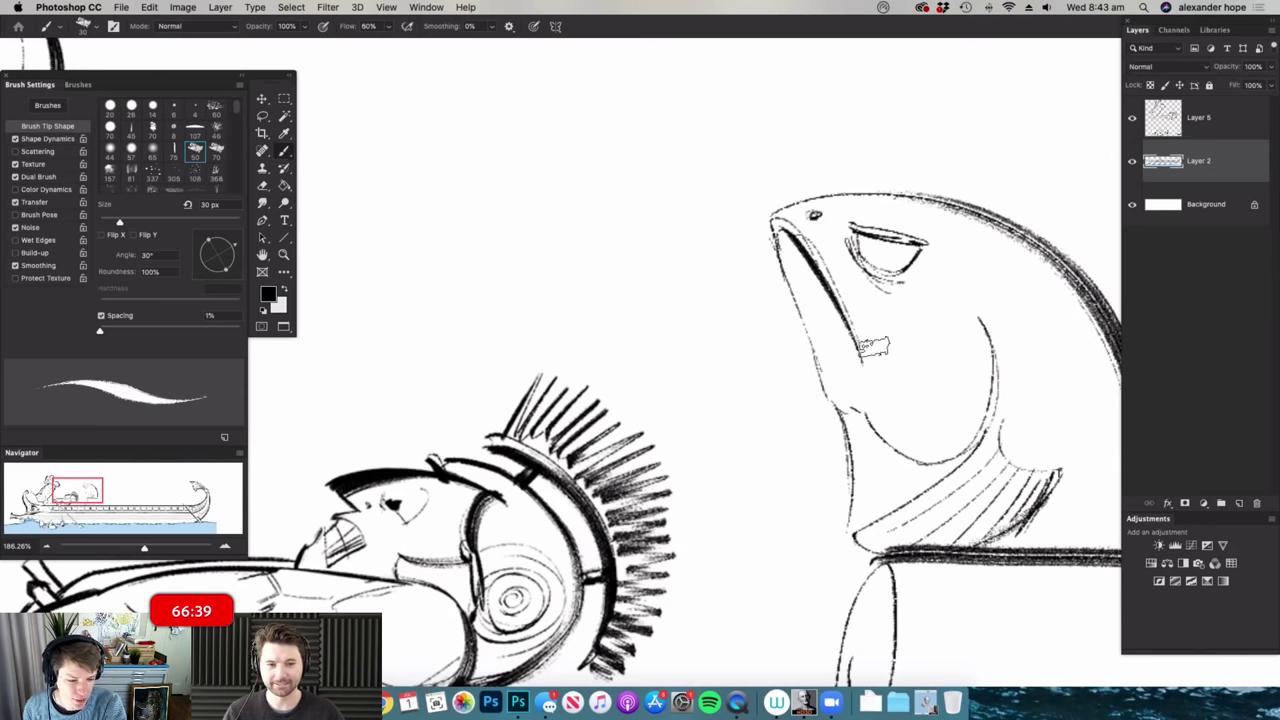
# - Fill in the fish's pupil and draw the curved cheek line extending from the corner of its mouth
pyautogui.press('super+space')
pyautogui.moveTo(872, 262)
pyautogui.mouseDown()
pyautogui.moveTo(888, 262)
pyautogui.moveTo(870, 256)
pyautogui.mouseUp()
pyautogui.press('super+space')
pyautogui.moveTo(908, 298); pyautogui.dragTo(864, 300)
pyautogui.press('super+space')
pyautogui.moveTo(848, 368); pyautogui.dragTo(880, 369)
pyautogui.moveTo(854, 345)
pyautogui.mouseDown()
pyautogui.moveTo(923, 366)
pyautogui.moveTo(928, 316)
pyautogui.mouseUp()
pyautogui.moveTo(908, 378)
pyautogui.mouseDown()
pyautogui.moveTo(930, 316)
pyautogui.moveTo(944, 323)
pyautogui.mouseUp()
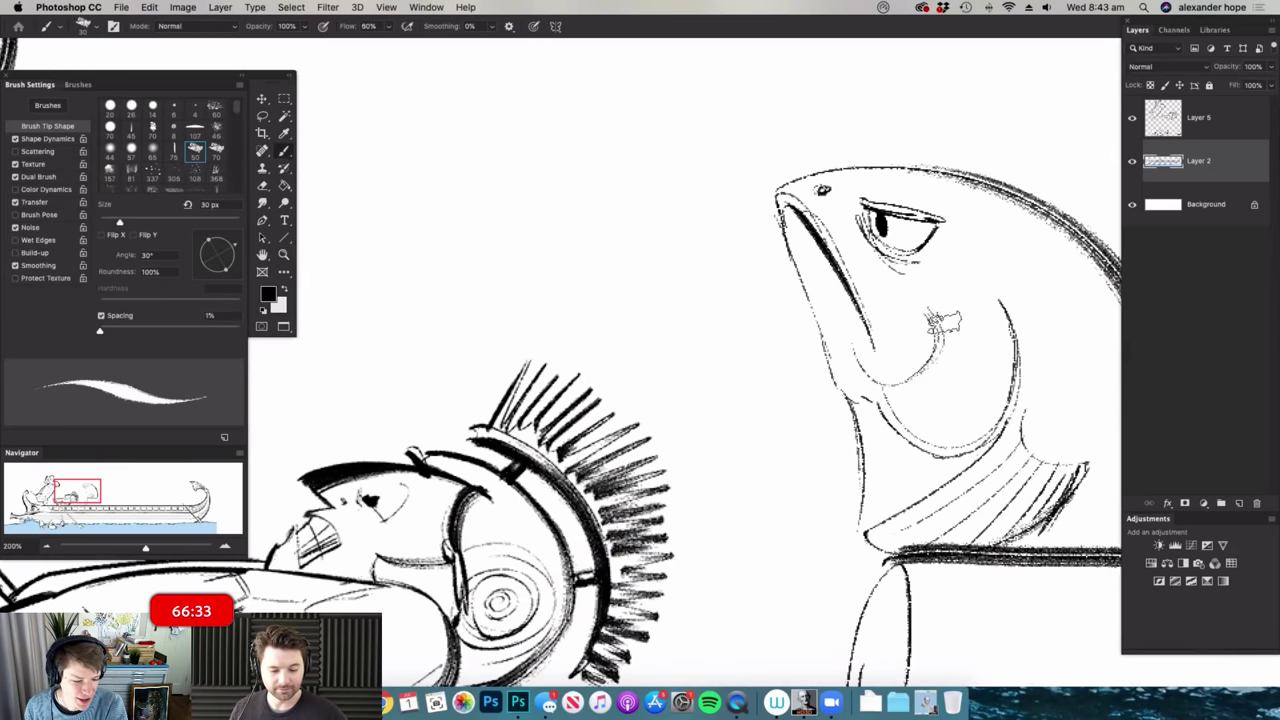
# - Draw a curled, ribbed fin in front of the fish's belly and a thick curve sweeping from the belly to the deck
pyautogui.press('super+space')
pyautogui.moveTo(955, 268); pyautogui.dragTo(886, 388)
pyautogui.moveTo(918, 331); pyautogui.dragTo(974, 325)
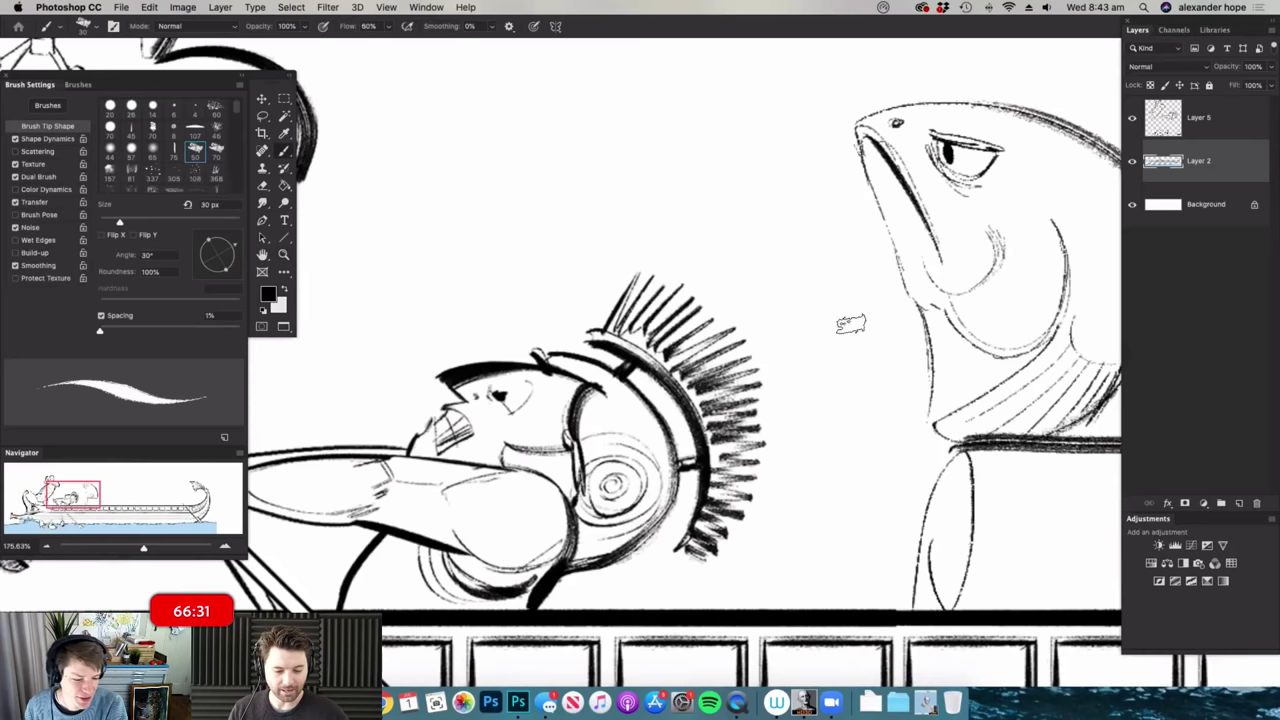
pyautogui.moveTo(820, 392)
pyautogui.mouseDown()
pyautogui.moveTo(818, 292)
pyautogui.moveTo(802, 335)
pyautogui.moveTo(822, 282)
pyautogui.moveTo(847, 343)
pyautogui.moveTo(873, 329)
pyautogui.moveTo(845, 382)
pyautogui.moveTo(890, 365)
pyautogui.moveTo(862, 355)
pyautogui.moveTo(915, 320)
pyautogui.moveTo(865, 307)
pyautogui.moveTo(840, 327)
pyautogui.moveTo(829, 382)
pyautogui.mouseUp()
pyautogui.moveTo(847, 292)
pyautogui.mouseDown()
pyautogui.moveTo(815, 374)
pyautogui.moveTo(828, 281)
pyautogui.moveTo(805, 344)
pyautogui.moveTo(790, 321)
pyautogui.moveTo(834, 308)
pyautogui.moveTo(822, 279)
pyautogui.moveTo(813, 378)
pyautogui.moveTo(866, 331)
pyautogui.moveTo(865, 408)
pyautogui.moveTo(895, 351)
pyautogui.moveTo(848, 372)
pyautogui.moveTo(908, 330)
pyautogui.moveTo(846, 381)
pyautogui.moveTo(904, 341)
pyautogui.moveTo(888, 384)
pyautogui.moveTo(904, 380)
pyautogui.moveTo(908, 300)
pyautogui.mouseUp()
pyautogui.moveTo(922, 368); pyautogui.dragTo(936, 438)
pyautogui.moveTo(952, 334); pyautogui.dragTo(870, 338)
pyautogui.moveTo(951, 394)
pyautogui.mouseDown()
pyautogui.moveTo(987, 392)
pyautogui.moveTo(925, 384)
pyautogui.moveTo(834, 509)
pyautogui.moveTo(755, 541)
pyautogui.moveTo(860, 432)
pyautogui.moveTo(778, 480)
pyautogui.mouseUp()
# - Examine the duck, microphone and other props at the waterline, and return to the fish
pyautogui.scroll(2, 922, 384)
pyautogui.press('b')
pyautogui.moveTo(614, 625); pyautogui.dragTo(756, 570)
pyautogui.moveTo(798, 484); pyautogui.dragTo(811, 406)
pyautogui.scroll(-1, 810, 405)
pyautogui.scroll(2, 795, 412)
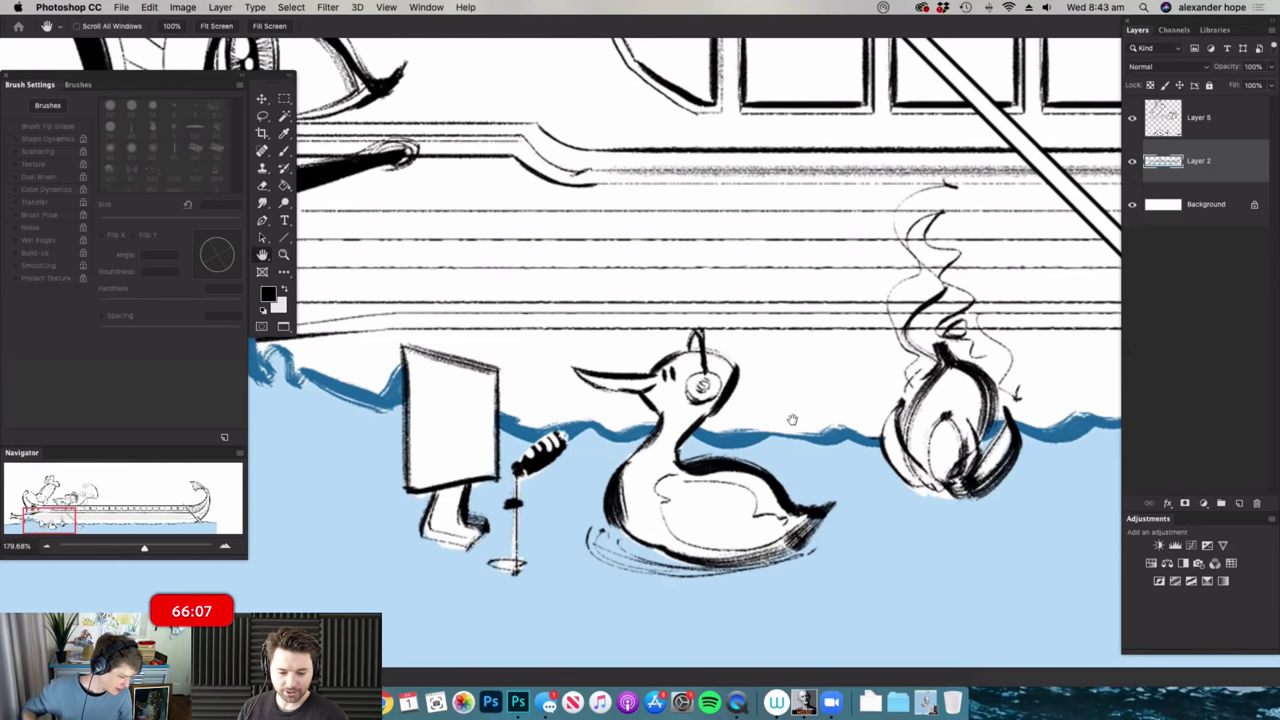
pyautogui.moveTo(766, 398); pyautogui.dragTo(540, 503)
pyautogui.moveTo(810, 374); pyautogui.dragTo(609, 532)
pyautogui.moveTo(815, 334); pyautogui.dragTo(629, 496)
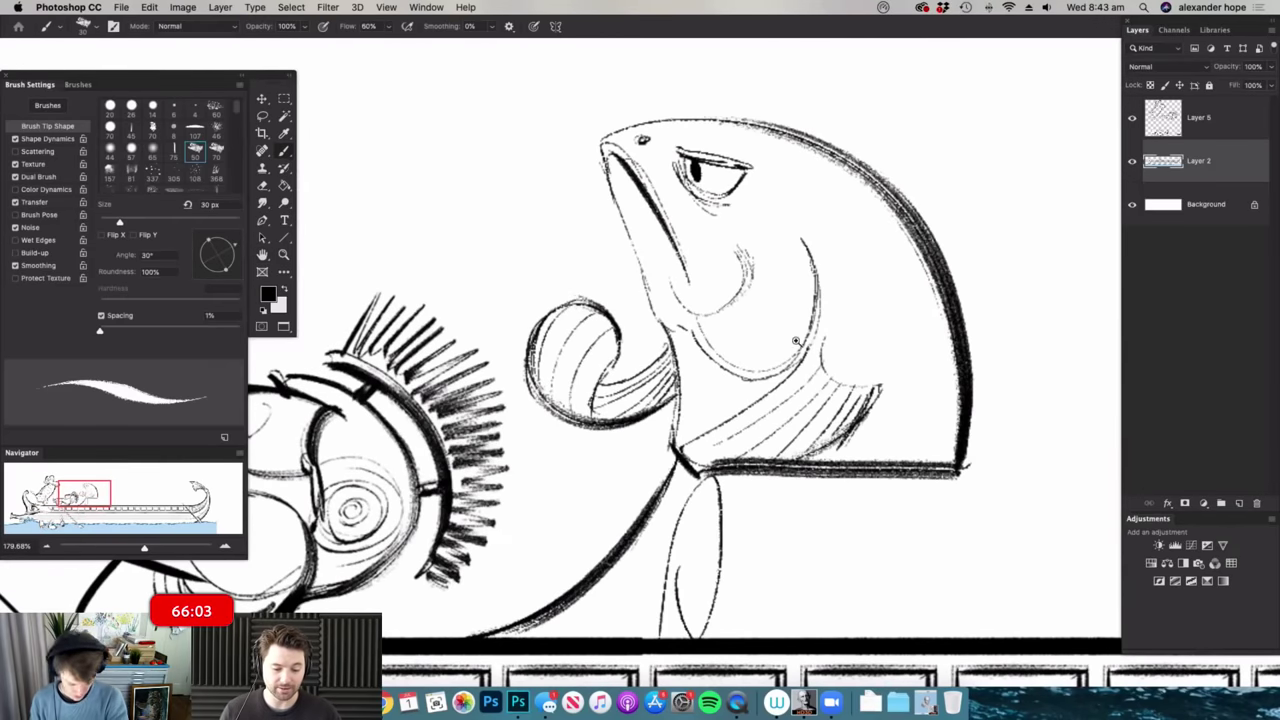
# - Add a row of short eyelashes along the fish's upper eyelid
pyautogui.moveTo(856, 332); pyautogui.dragTo(833, 331)
pyautogui.scroll(3, 832, 331)
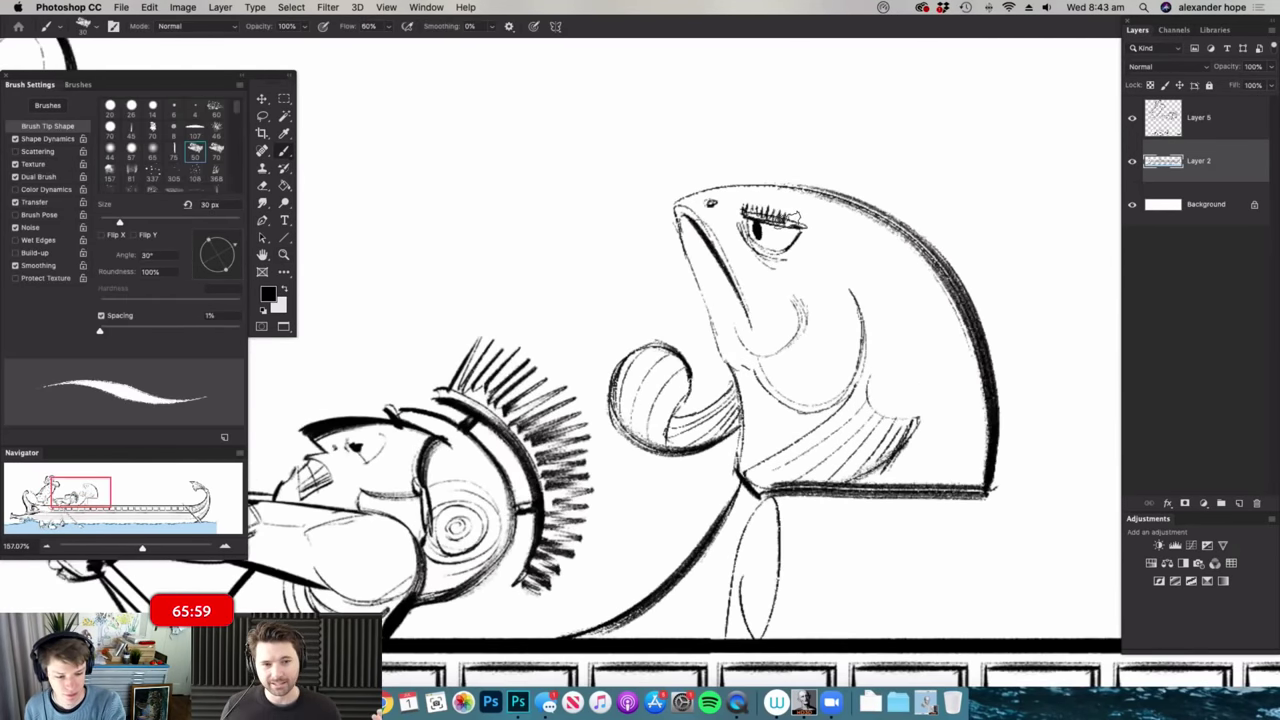
pyautogui.moveTo(887, 220); pyautogui.dragTo(842, 222)
# - Draw an armchair around the fish with a tall curved backrest and rolled armrests with spiral ends
pyautogui.moveTo(921, 338); pyautogui.dragTo(908, 338)
pyautogui.moveTo(1028, 306); pyautogui.dragTo(1056, 305)
pyautogui.moveTo(917, 280)
pyautogui.mouseDown()
pyautogui.moveTo(1021, 225)
pyautogui.moveTo(967, 543)
pyautogui.mouseUp()
pyautogui.moveTo(929, 413)
pyautogui.mouseDown()
pyautogui.moveTo(982, 245)
pyautogui.moveTo(935, 372)
pyautogui.mouseUp()
pyautogui.moveTo(924, 430)
pyautogui.mouseDown()
pyautogui.moveTo(904, 532)
pyautogui.moveTo(735, 532)
pyautogui.mouseUp()
pyautogui.moveTo(716, 467); pyautogui.dragTo(736, 457)
pyautogui.moveTo(683, 421); pyautogui.dragTo(672, 424)
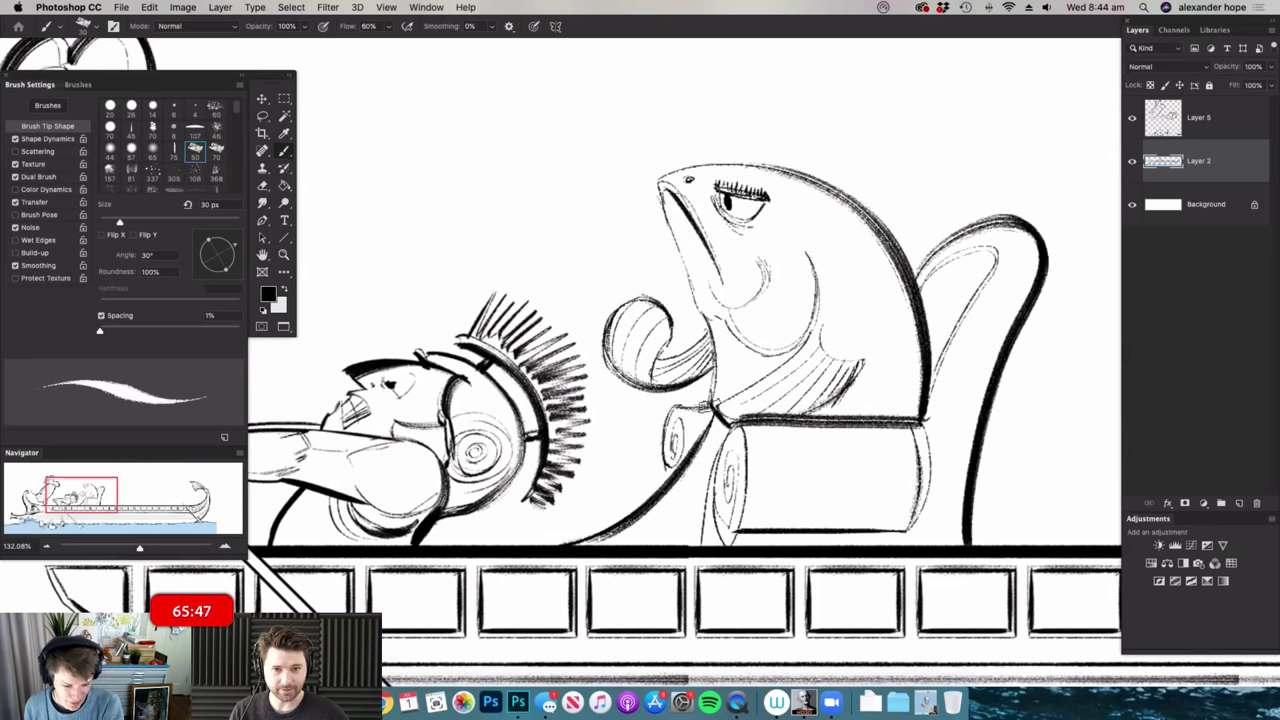
# - Add a ribbed dorsal fin overlapping the chair back and thicken the fish's lower jaw line
pyautogui.moveTo(904, 338)
pyautogui.mouseDown()
pyautogui.moveTo(812, 354)
pyautogui.moveTo(920, 240)
pyautogui.moveTo(952, 232)
pyautogui.moveTo(990, 306)
pyautogui.mouseUp()
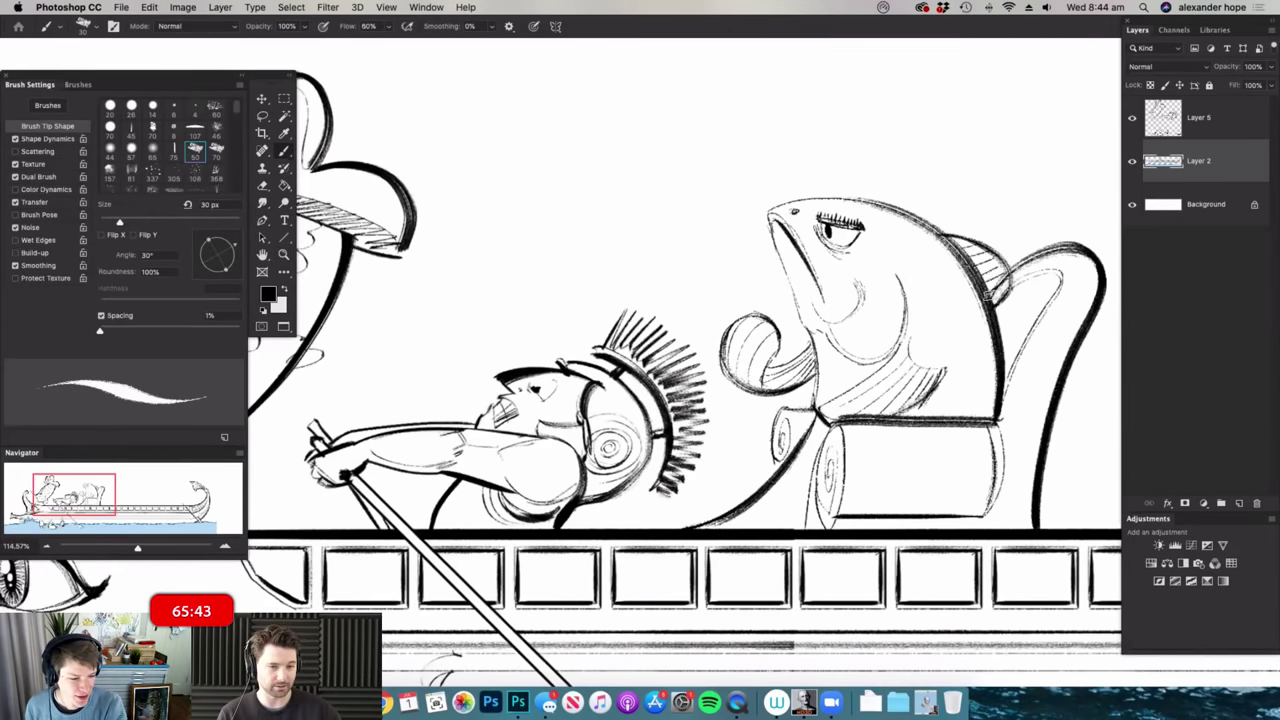
pyautogui.scroll(-5, 786, 354)
pyautogui.scroll(6, 823, 333)
pyautogui.moveTo(802, 264); pyautogui.dragTo(832, 348)
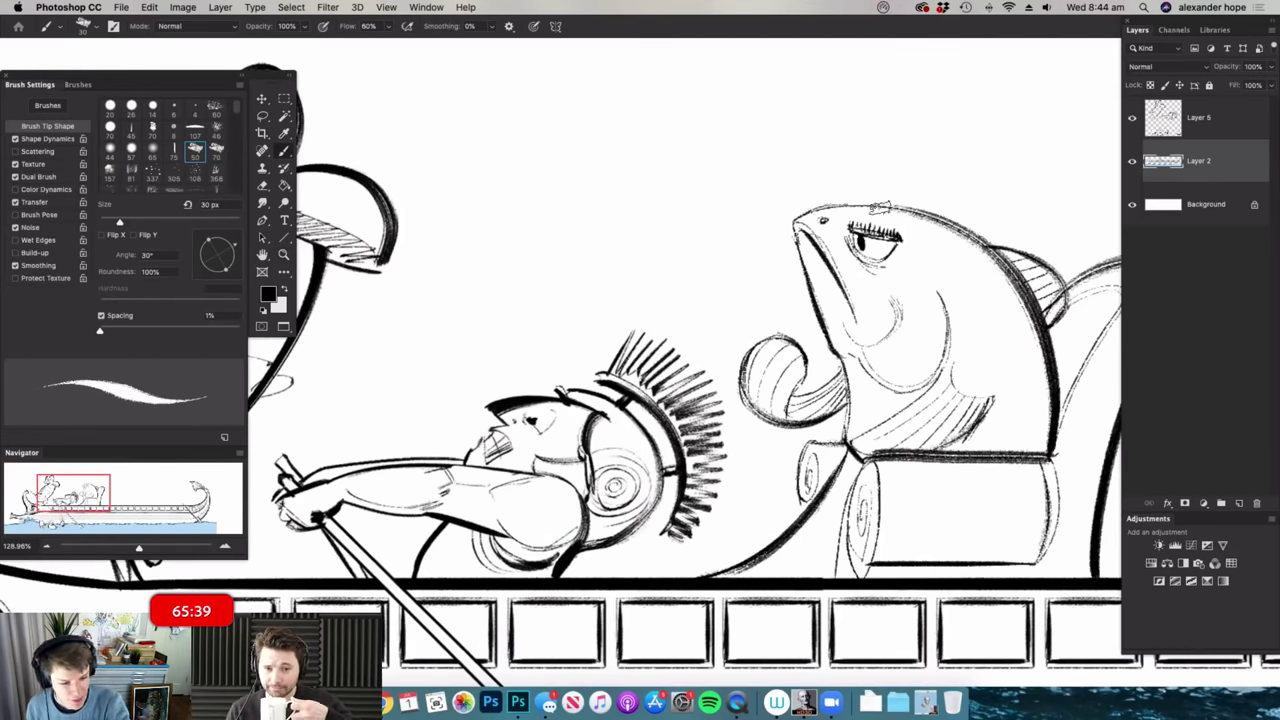
# - Lasso the fish and its armchair down to the deck line and cut them from Layer 2
pyautogui.scroll(-6, 880, 207)
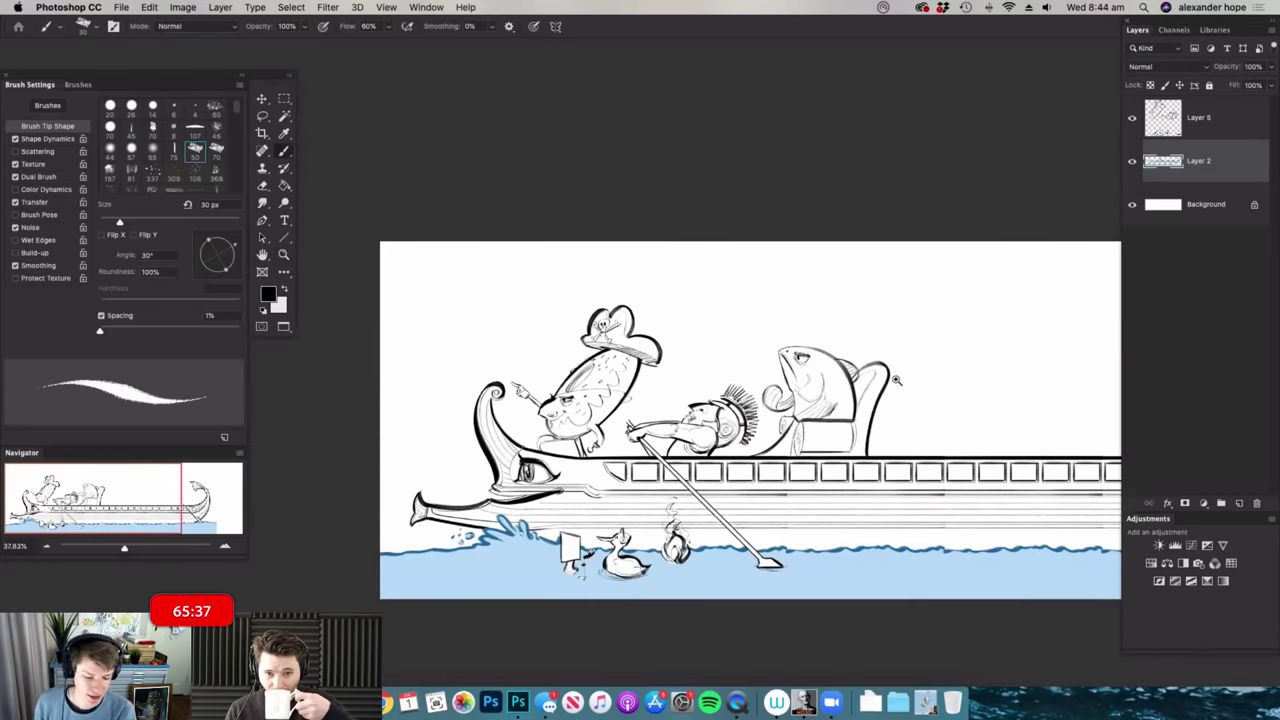
pyautogui.scroll(5, 897, 380)
pyautogui.press('l')
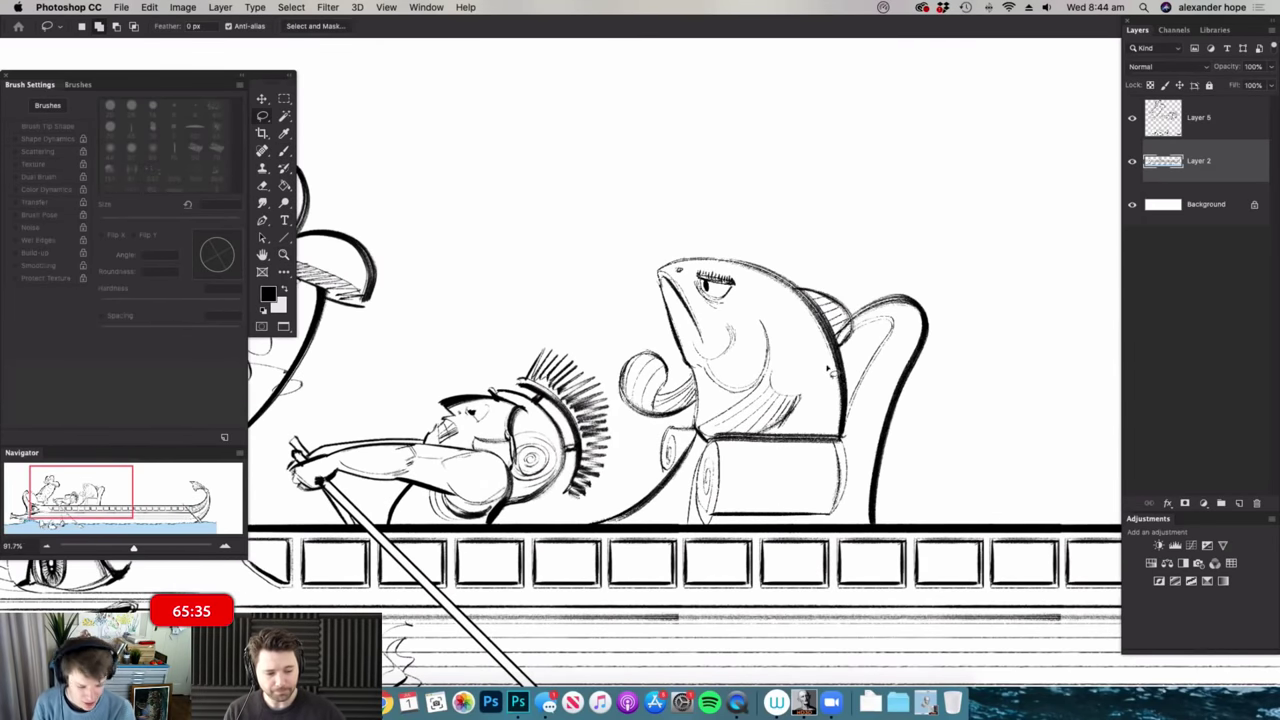
pyautogui.scroll(1, 829, 370)
pyautogui.moveTo(884, 544)
pyautogui.mouseDown()
pyautogui.moveTo(986, 263)
pyautogui.moveTo(592, 318)
pyautogui.mouseUp()
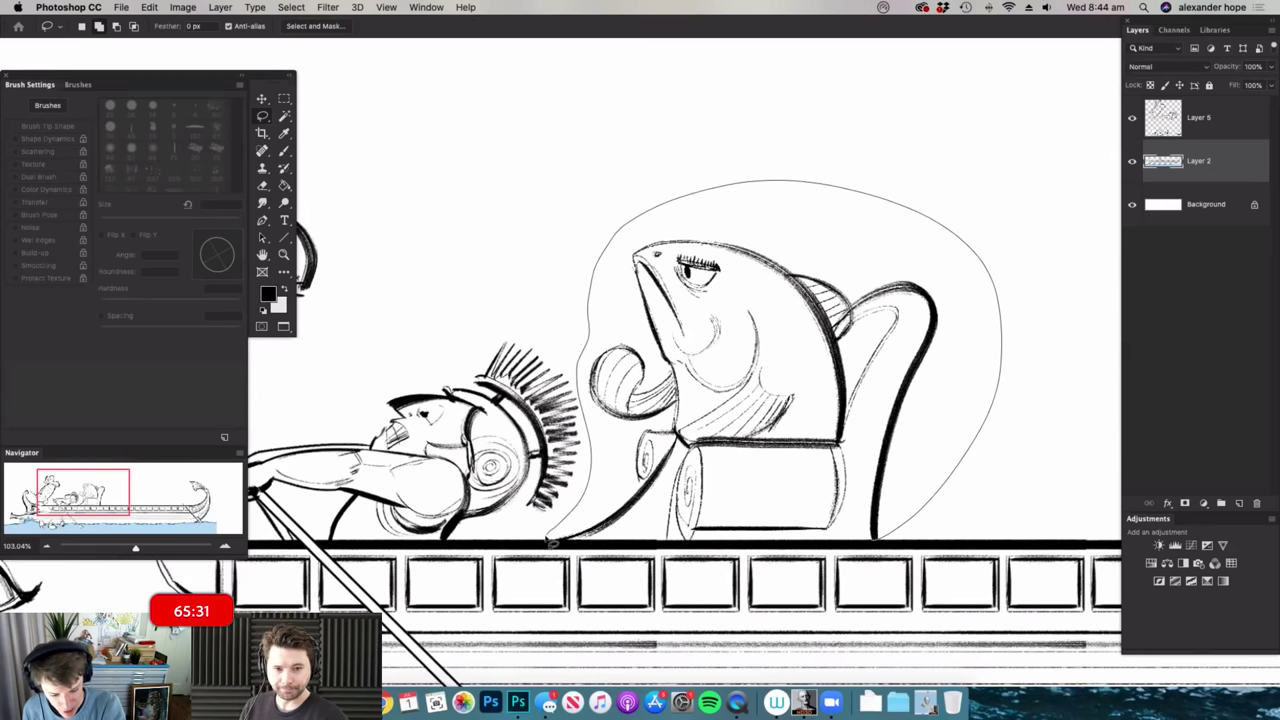
pyautogui.moveTo(548, 545); pyautogui.dragTo(550, 545)
pyautogui.press('Delete')
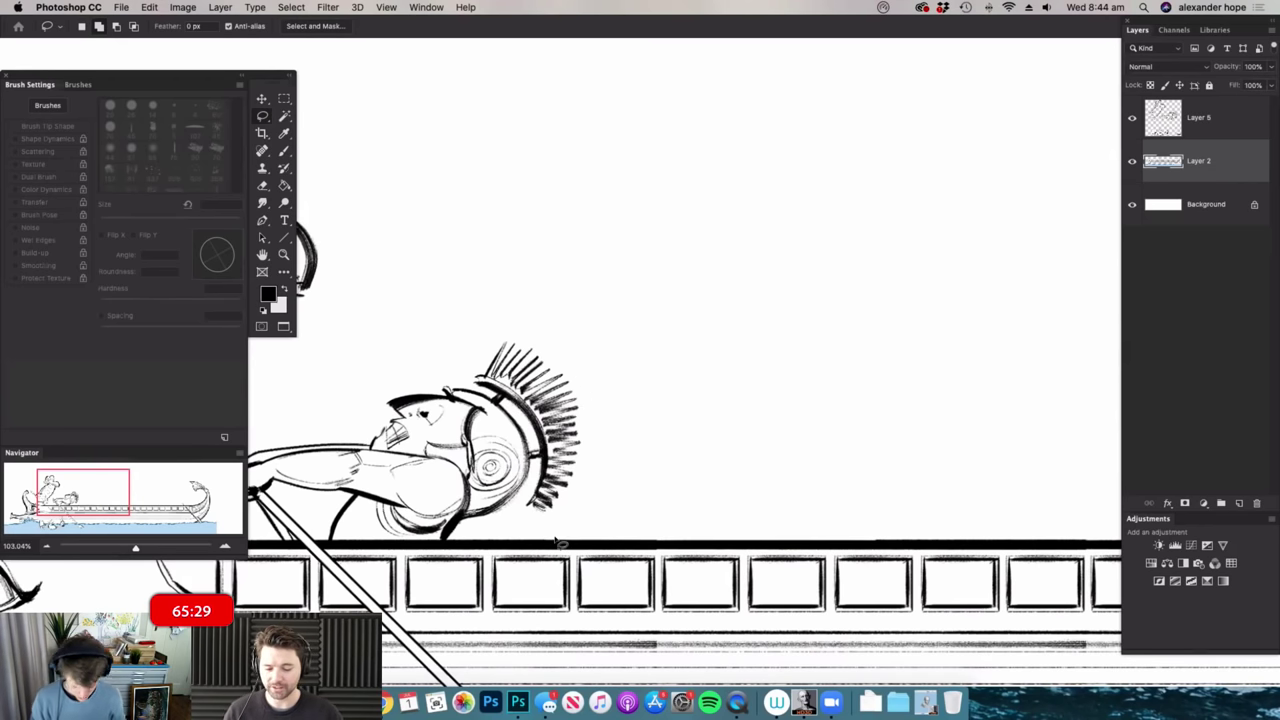
# - Paste the fish and armchair as a new layer, scale them down and seat them on the deck behind the rower
pyautogui.hotkey('ctrl', 'v')
pyautogui.press('v')
pyautogui.moveTo(939, 240); pyautogui.dragTo(845, 312)
pyautogui.moveTo(810, 366); pyautogui.dragTo(833, 372)
pyautogui.press('Return')
# - Draw a tapered lampshade with a small finial above the fish's back, supported by a thick pole
pyautogui.press('b')
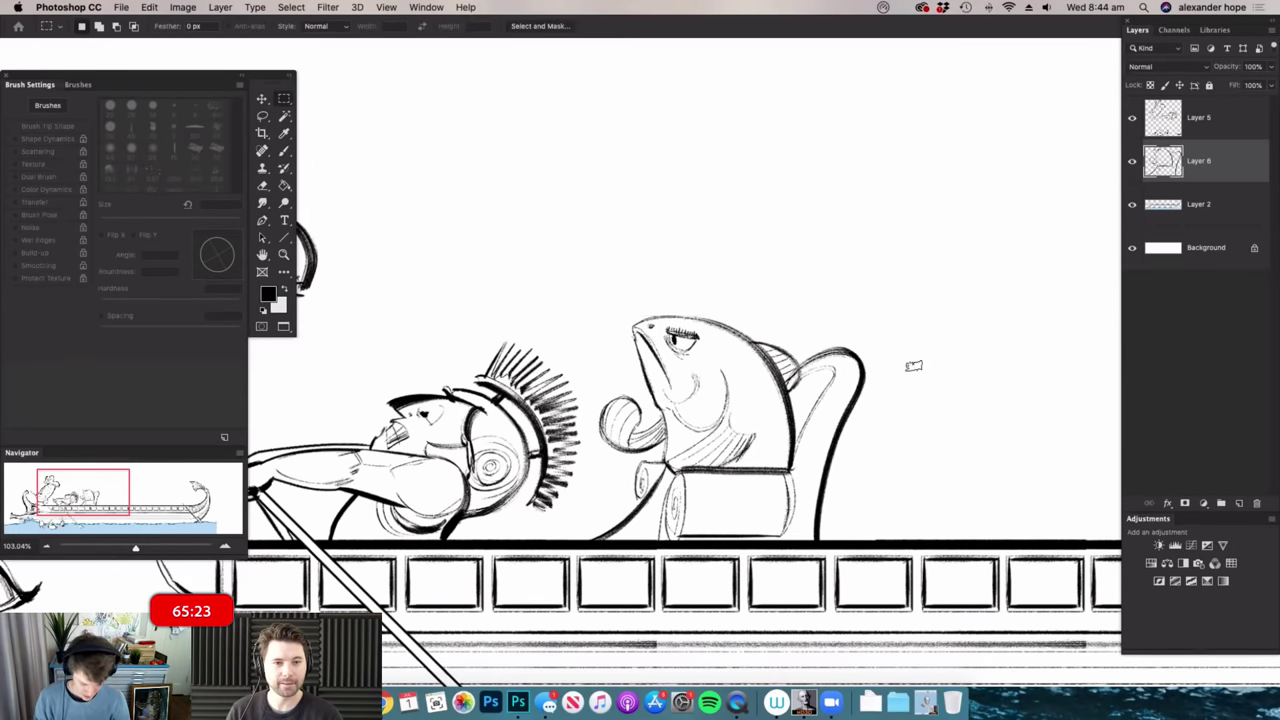
pyautogui.scroll(2, 760, 303)
pyautogui.moveTo(701, 305); pyautogui.dragTo(820, 309)
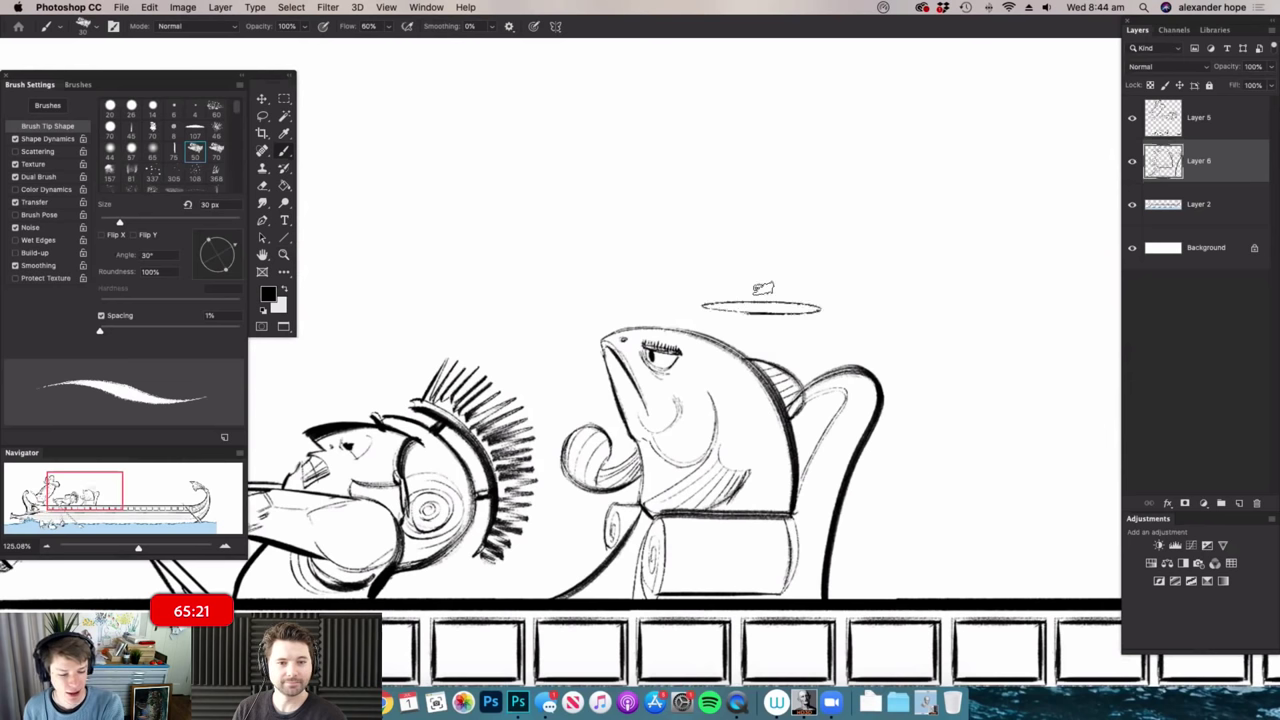
pyautogui.moveTo(718, 226)
pyautogui.mouseDown()
pyautogui.moveTo(818, 223)
pyautogui.moveTo(820, 310)
pyautogui.mouseUp()
pyautogui.moveTo(764, 186); pyautogui.dragTo(765, 212)
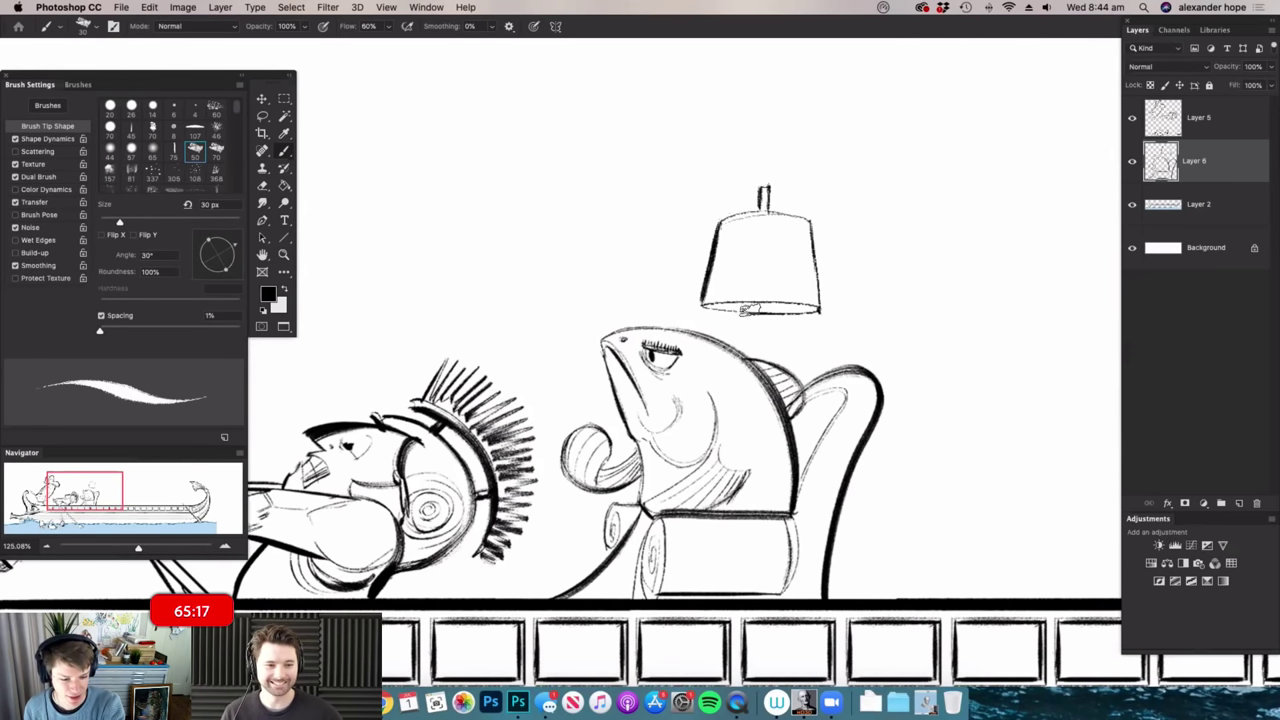
pyautogui.moveTo(762, 305)
pyautogui.mouseDown()
pyautogui.moveTo(763, 356)
pyautogui.moveTo(784, 342)
pyautogui.mouseUp()
# - Add a pull chain under the lampshade and small curved scales on the fish's flank and belly
pyautogui.press('z')
pyautogui.moveTo(820, 318)
pyautogui.mouseDown()
pyautogui.moveTo(706, 340)
pyautogui.moveTo(857, 386)
pyautogui.moveTo(808, 362)
pyautogui.moveTo(940, 362)
pyautogui.mouseUp()
pyautogui.press('z')
pyautogui.press('z')
pyautogui.press('b')
pyautogui.press('z')
pyautogui.moveTo(816, 352); pyautogui.dragTo(708, 343)
pyautogui.press('z')
pyautogui.moveTo(1006, 357); pyautogui.dragTo(1100, 370)
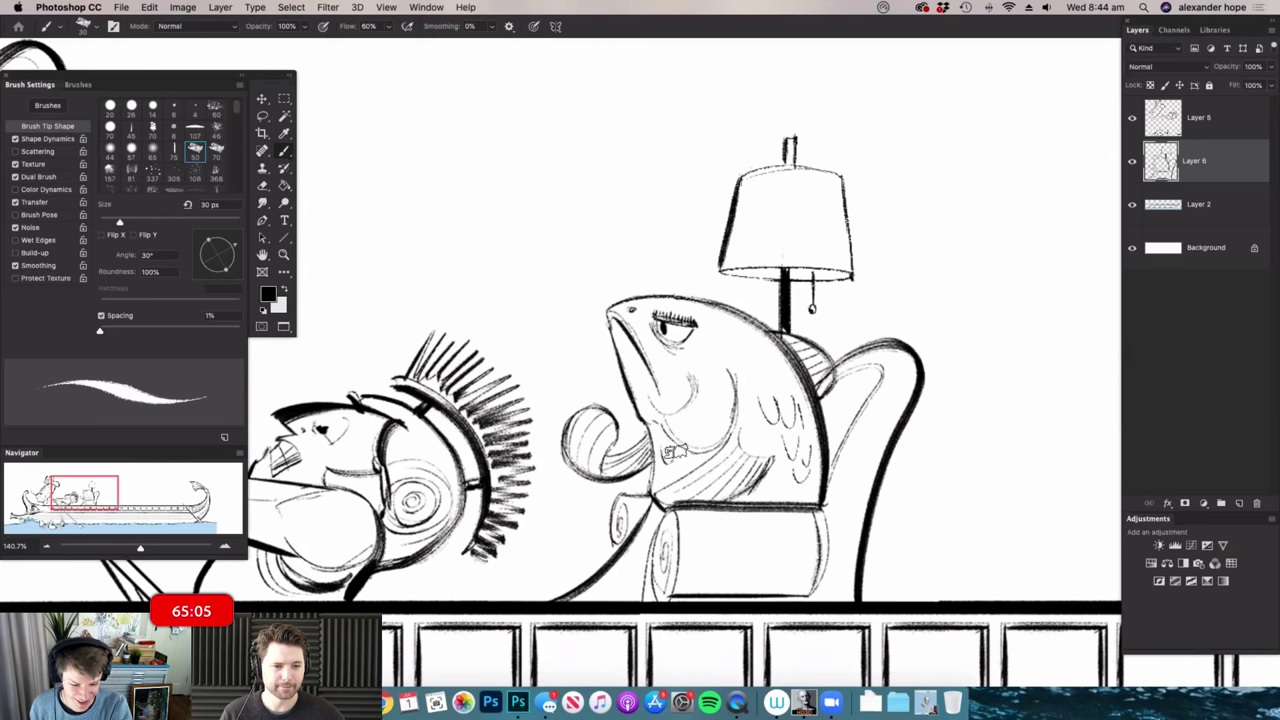
pyautogui.press('z')
pyautogui.moveTo(729, 427); pyautogui.dragTo(625, 420)
pyautogui.moveTo(1018, 387); pyautogui.dragTo(1062, 394)
pyautogui.moveTo(868, 470); pyautogui.dragTo(717, 489)
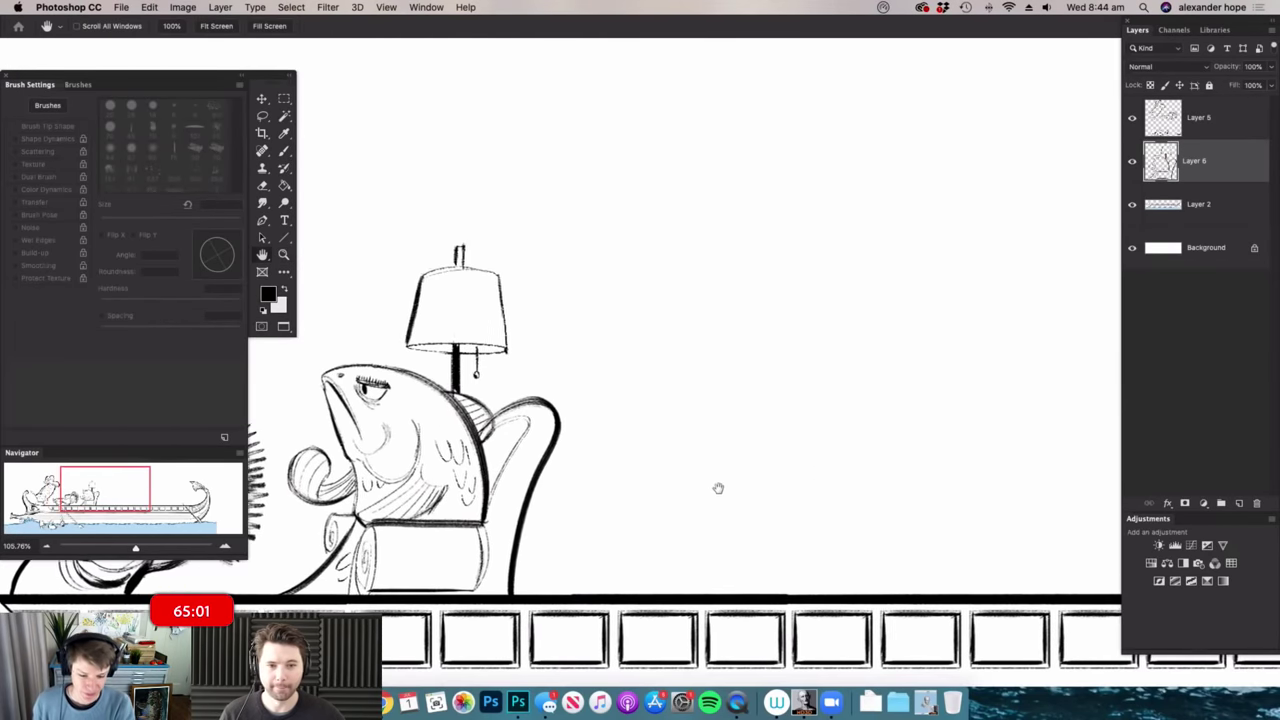
pyautogui.moveTo(734, 406); pyautogui.dragTo(757, 394)
pyautogui.press('b')
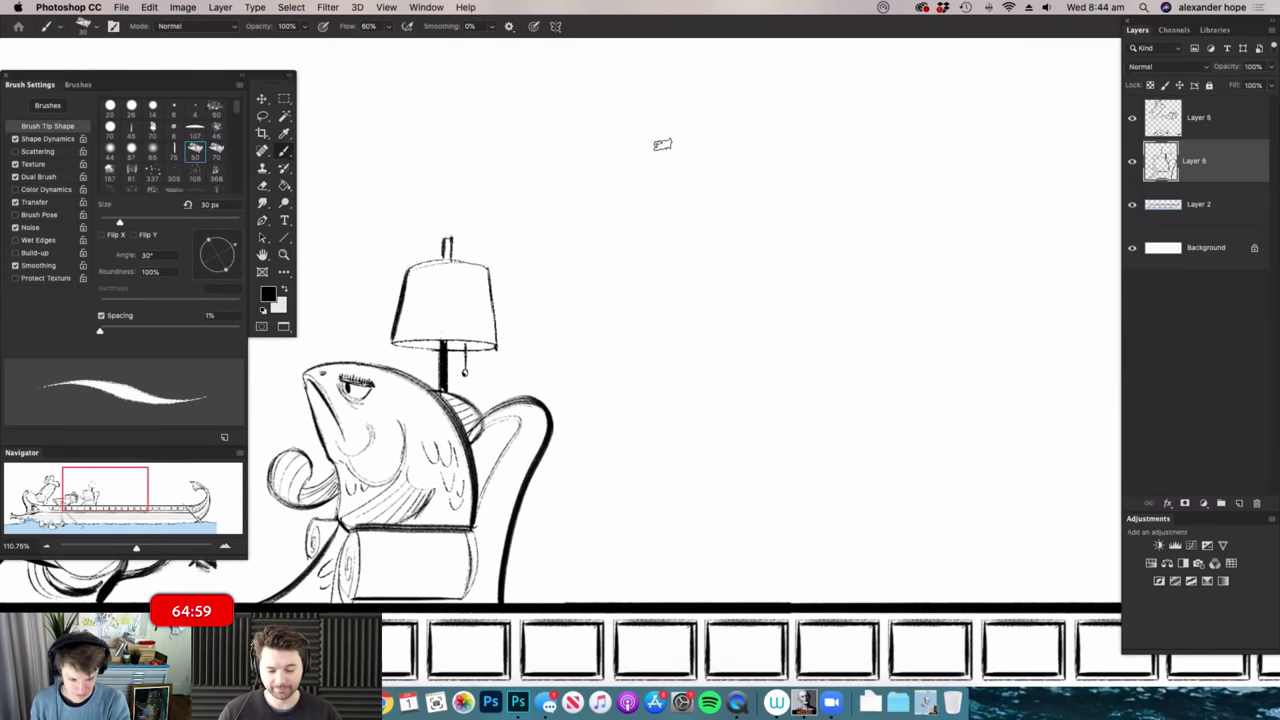
pyautogui.moveTo(684, 113)
pyautogui.mouseDown()
pyautogui.moveTo(624, 134)
pyautogui.moveTo(597, 195)
pyautogui.mouseUp()
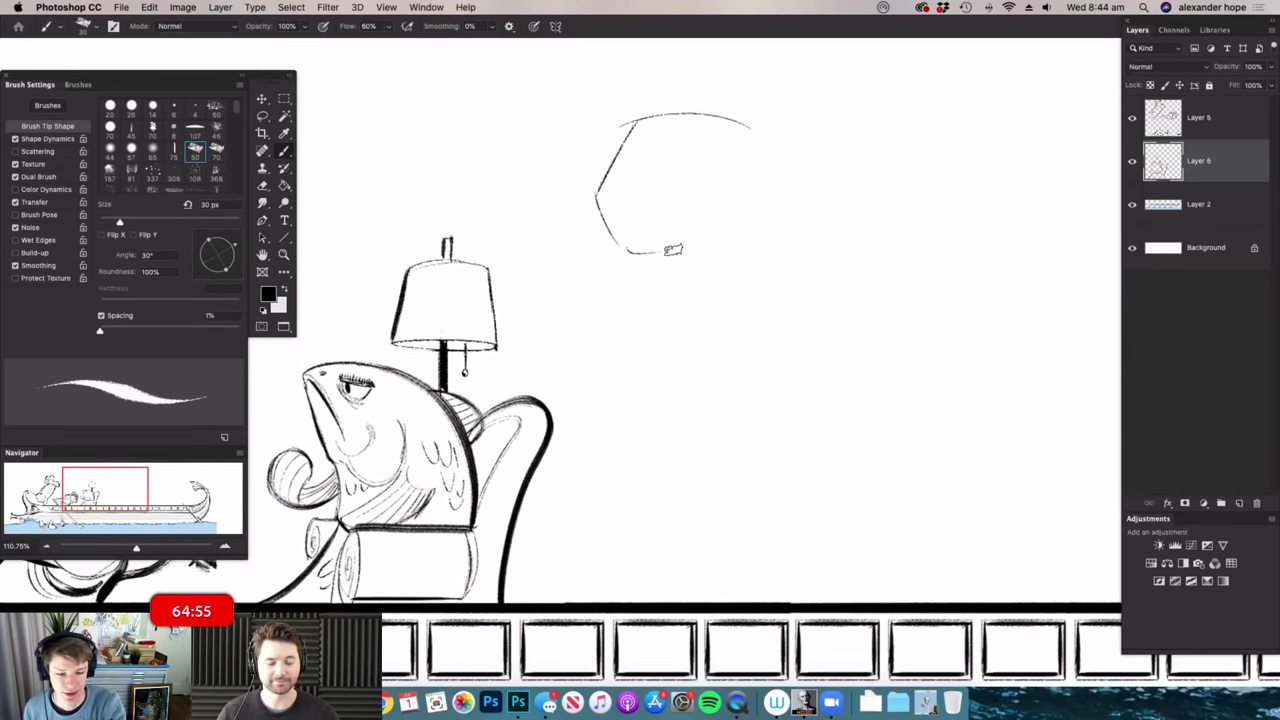
pyautogui.moveTo(733, 126); pyautogui.dragTo(731, 154)
pyautogui.press('super+space')
pyautogui.moveTo(731, 316); pyautogui.dragTo(695, 300)
pyautogui.moveTo(693, 163)
pyautogui.mouseDown()
pyautogui.moveTo(735, 172)
pyautogui.moveTo(658, 322)
pyautogui.mouseUp()
pyautogui.press('e')
pyautogui.scroll(-3, 790, 300)
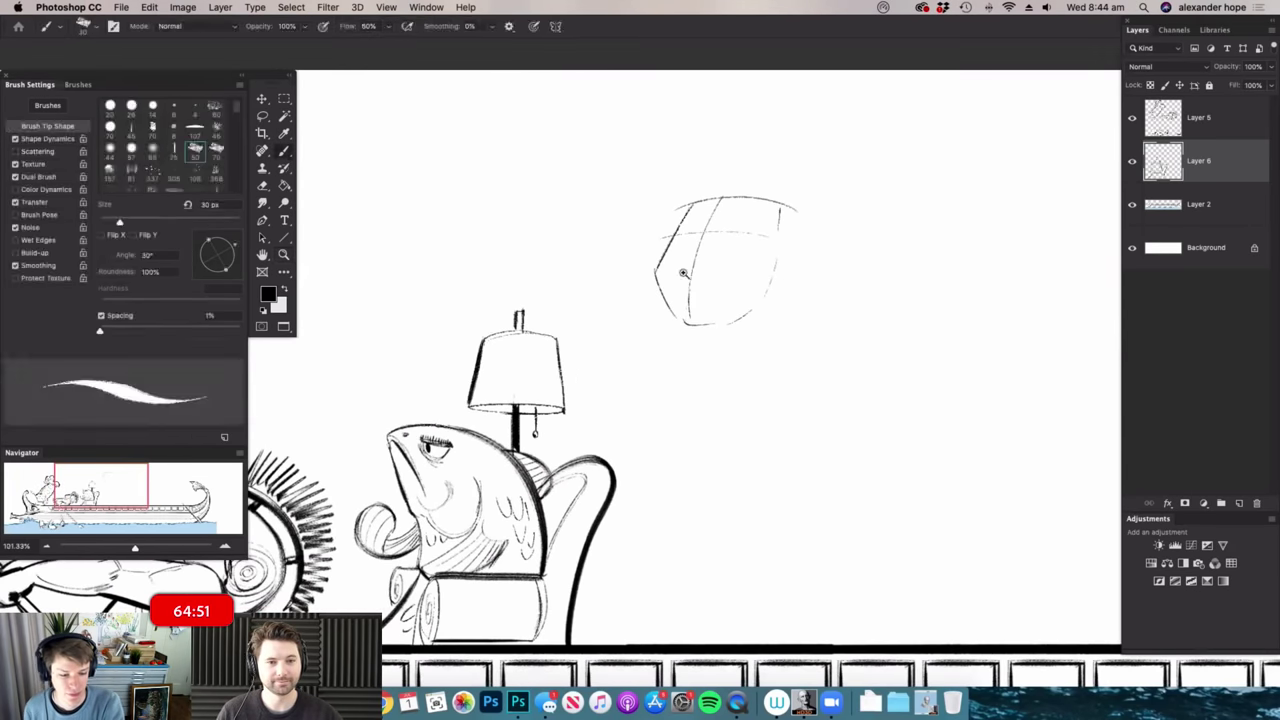
pyautogui.scroll(3, 705, 180)
pyautogui.moveTo(701, 177); pyautogui.dragTo(721, 218)
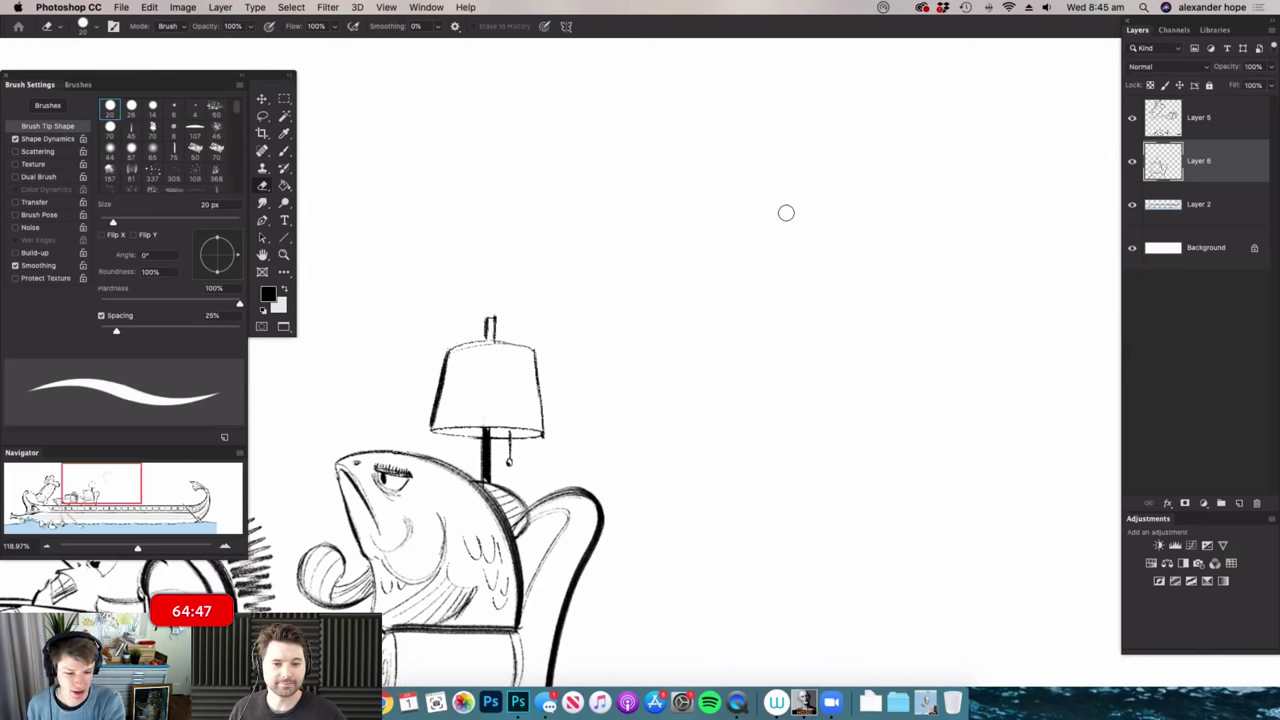
# - Merge Layer 5 with Layer 6 and add a new empty layer above Layer 2
pyautogui.click(1214, 130)
pyautogui.press('super+e')
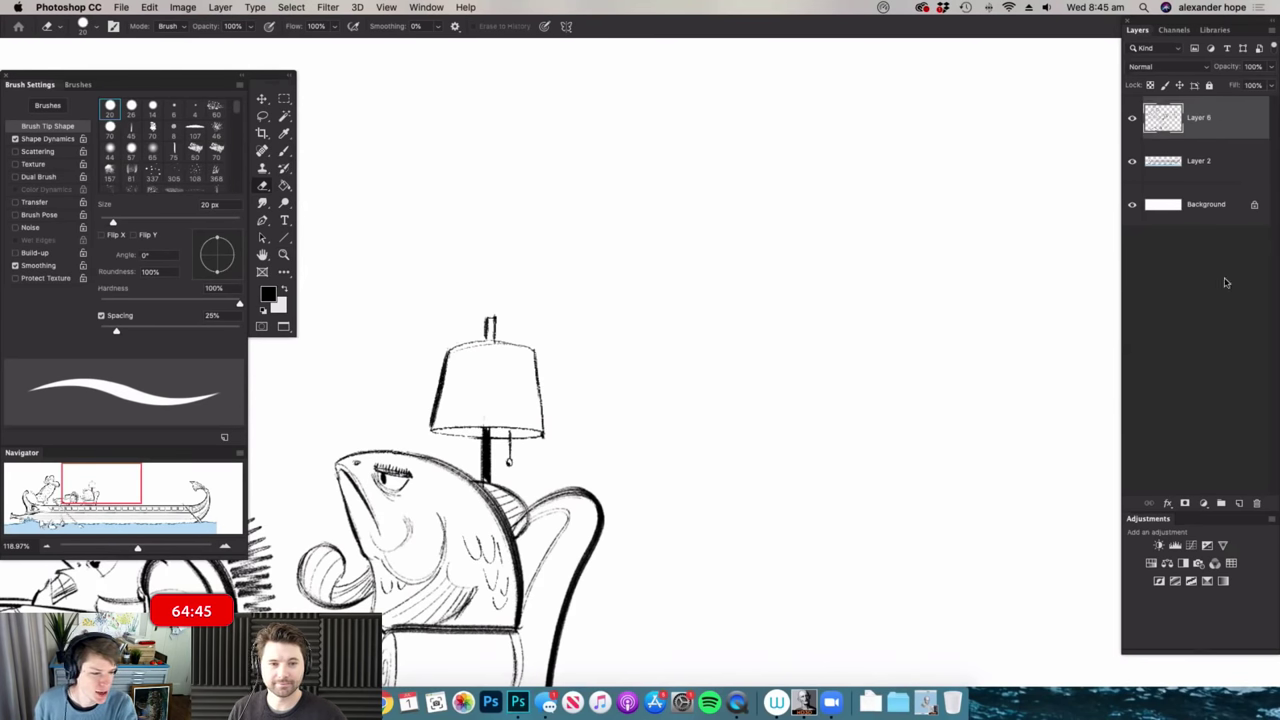
pyautogui.click(1228, 166)
pyautogui.hotkey('ctrl', 'z')
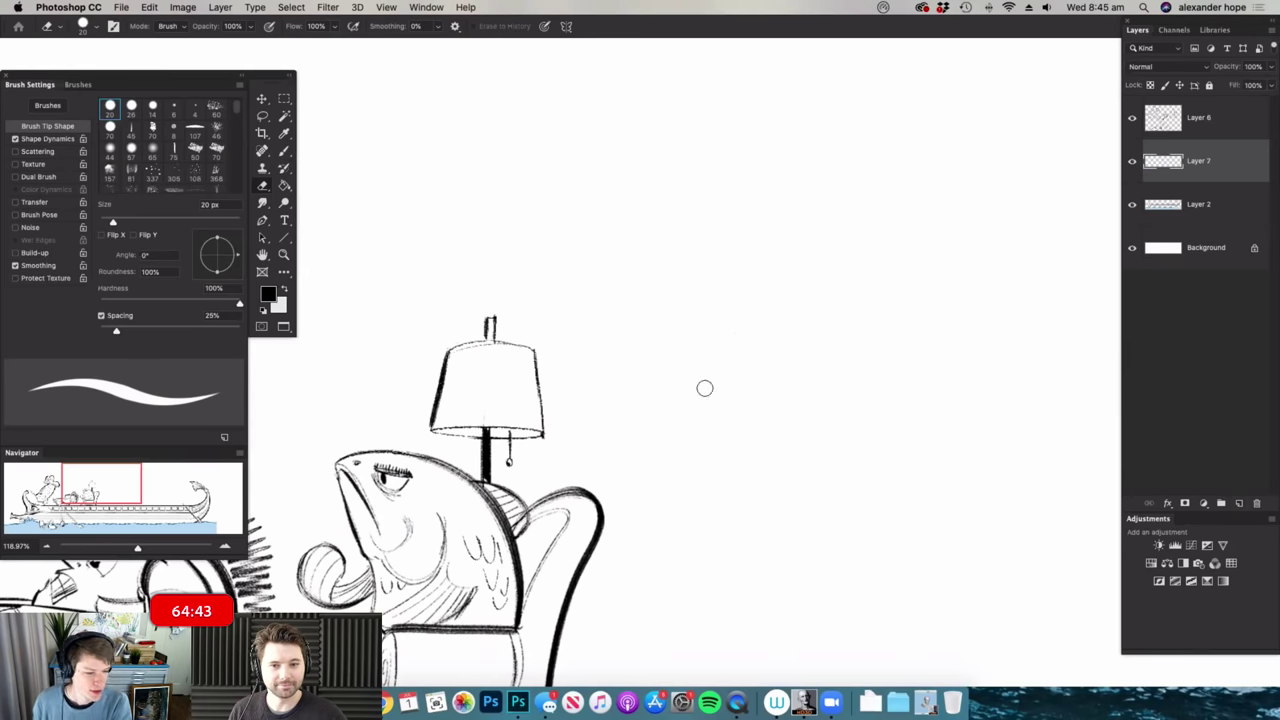
# - Choose the 14 px hard round brush and set the foreground colour to blue 0860bb
pyautogui.press('b')
pyautogui.rightClick(643, 277)
pyautogui.click(768, 412)
pyautogui.click(776, 246)
pyautogui.click(268, 294)
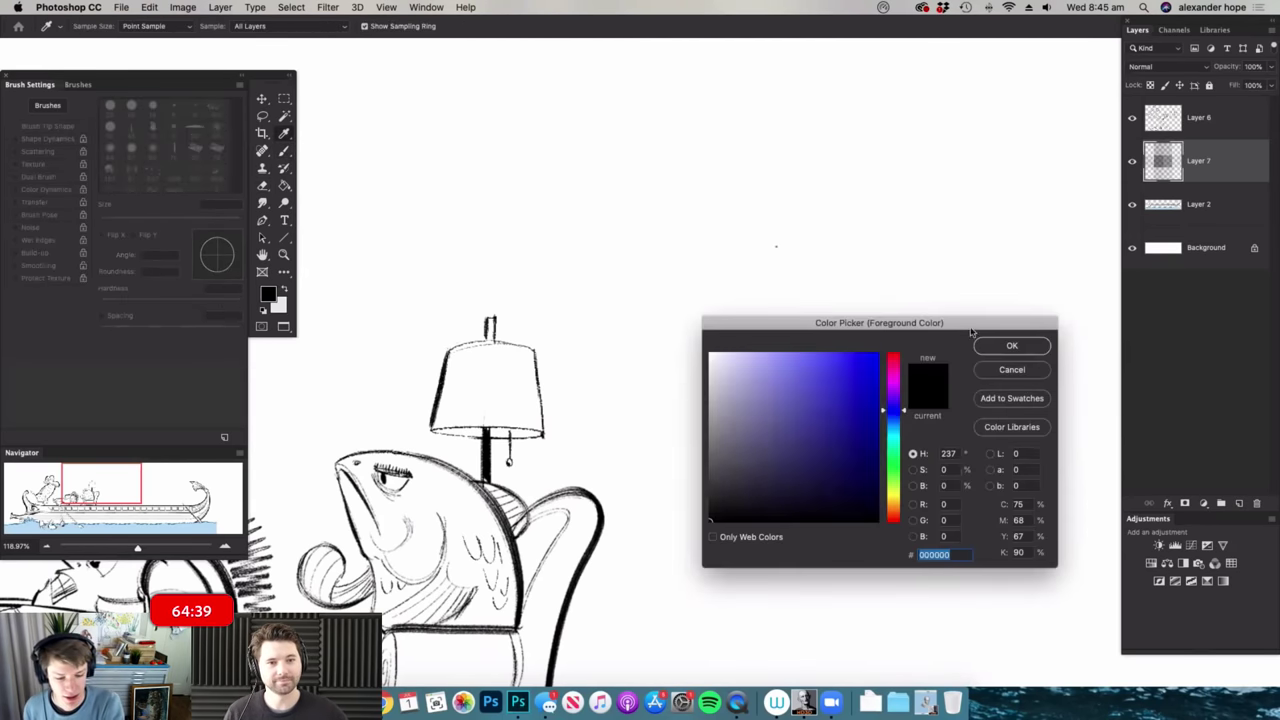
pyautogui.click(895, 424)
pyautogui.click(852, 354)
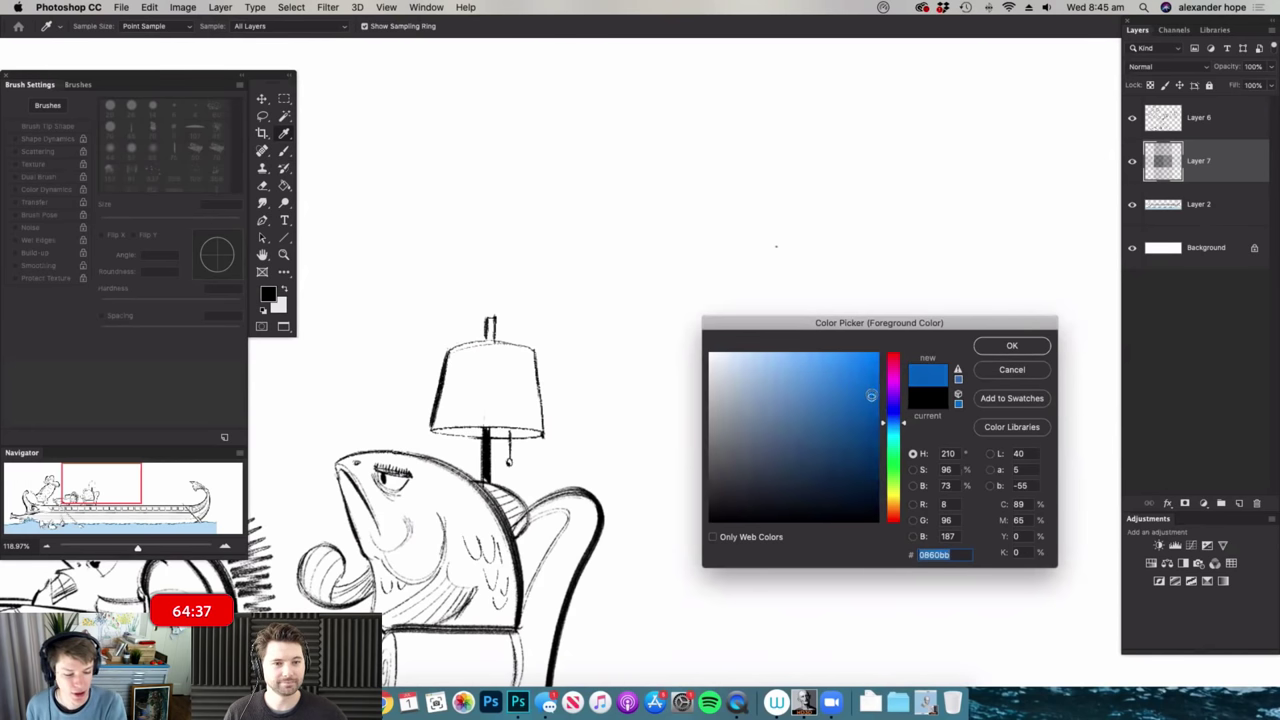
pyautogui.press('Return')
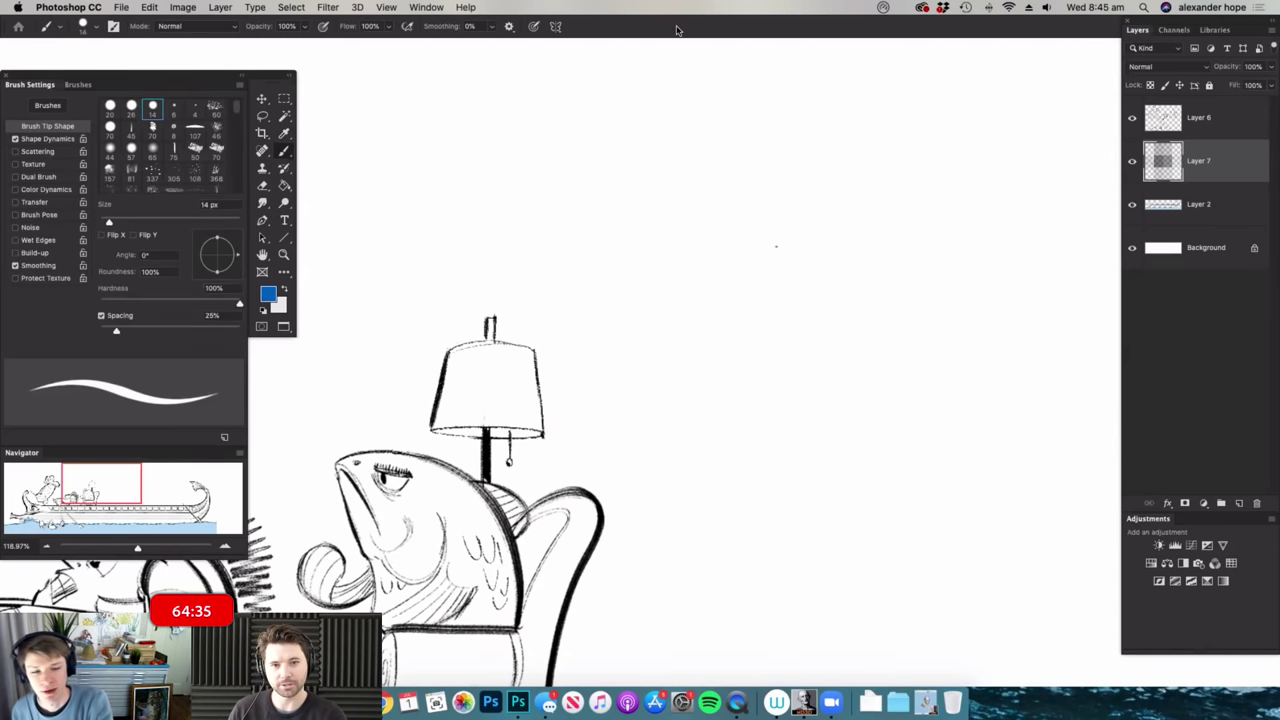
# - Return to the standard screen mode and make pen pressure control the brush opacity
pyautogui.press('f')
pyautogui.press('f')
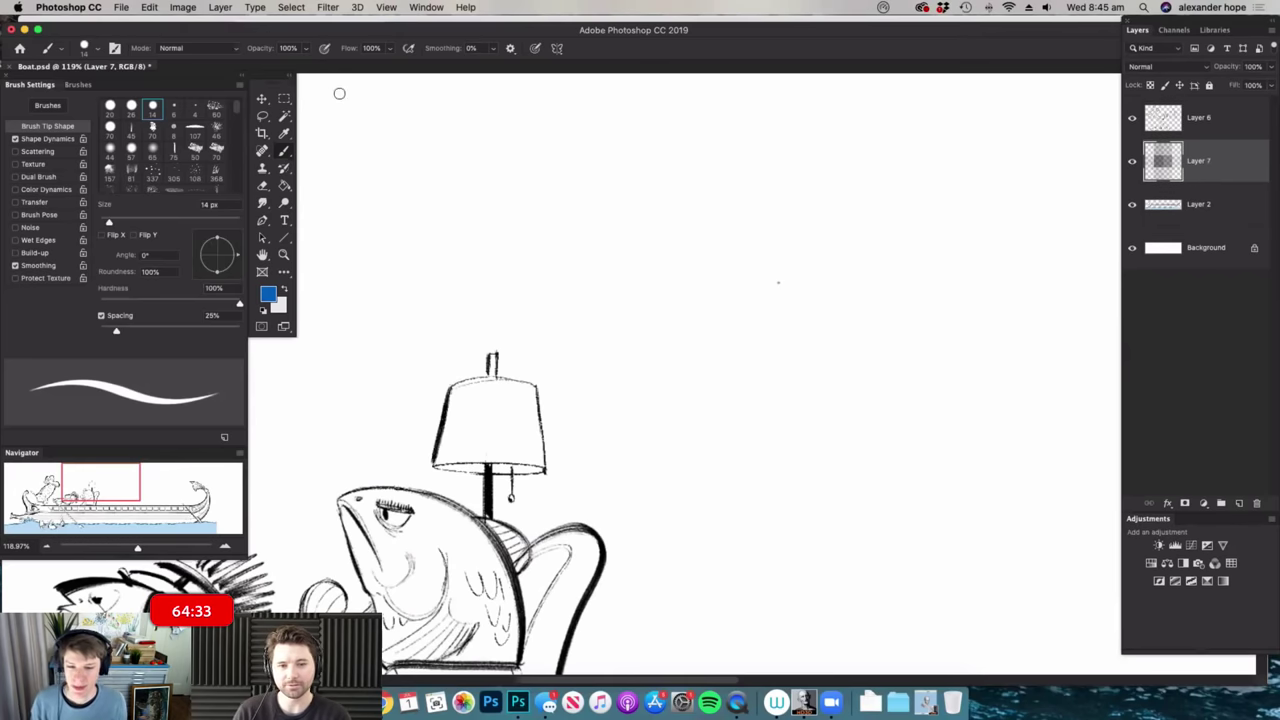
pyautogui.click(325, 49)
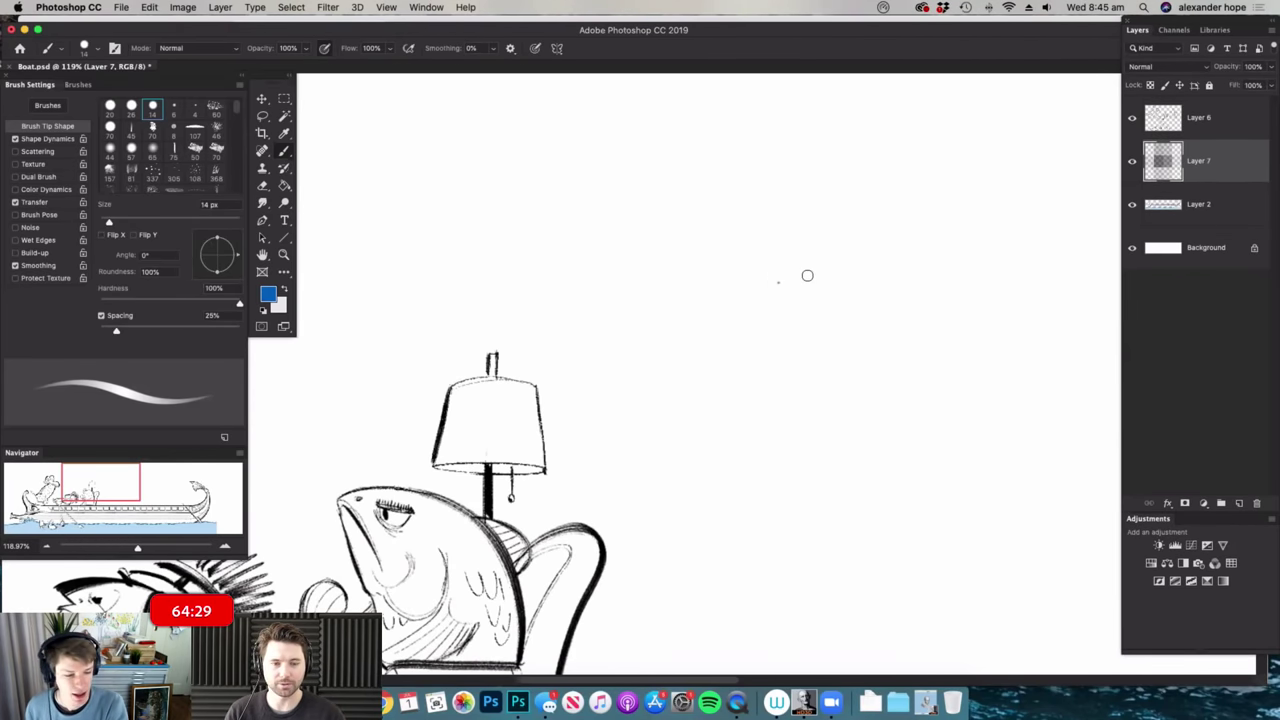
pyautogui.rightClick(719, 286)
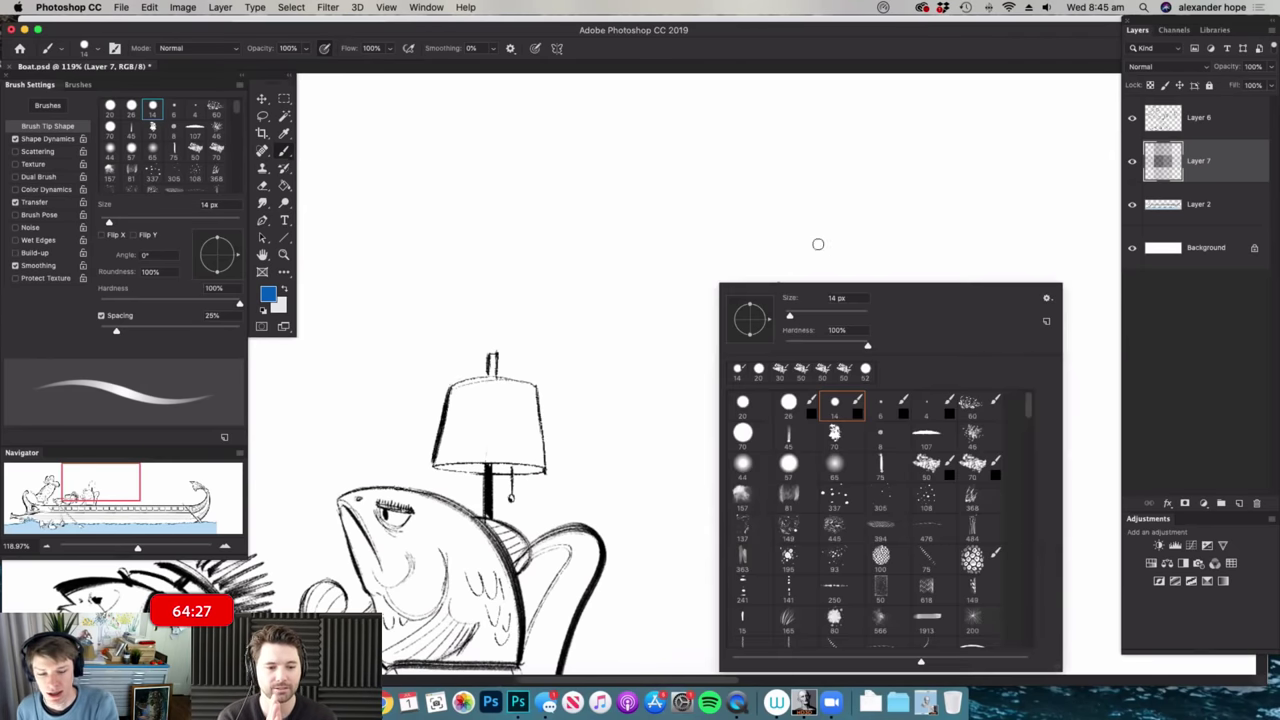
pyautogui.click(880, 234)
pyautogui.press('z')
pyautogui.moveTo(814, 246); pyautogui.dragTo(797, 277)
pyautogui.moveTo(814, 438); pyautogui.dragTo(838, 445)
pyautogui.moveTo(651, 540); pyautogui.dragTo(659, 538)
pyautogui.press('b')
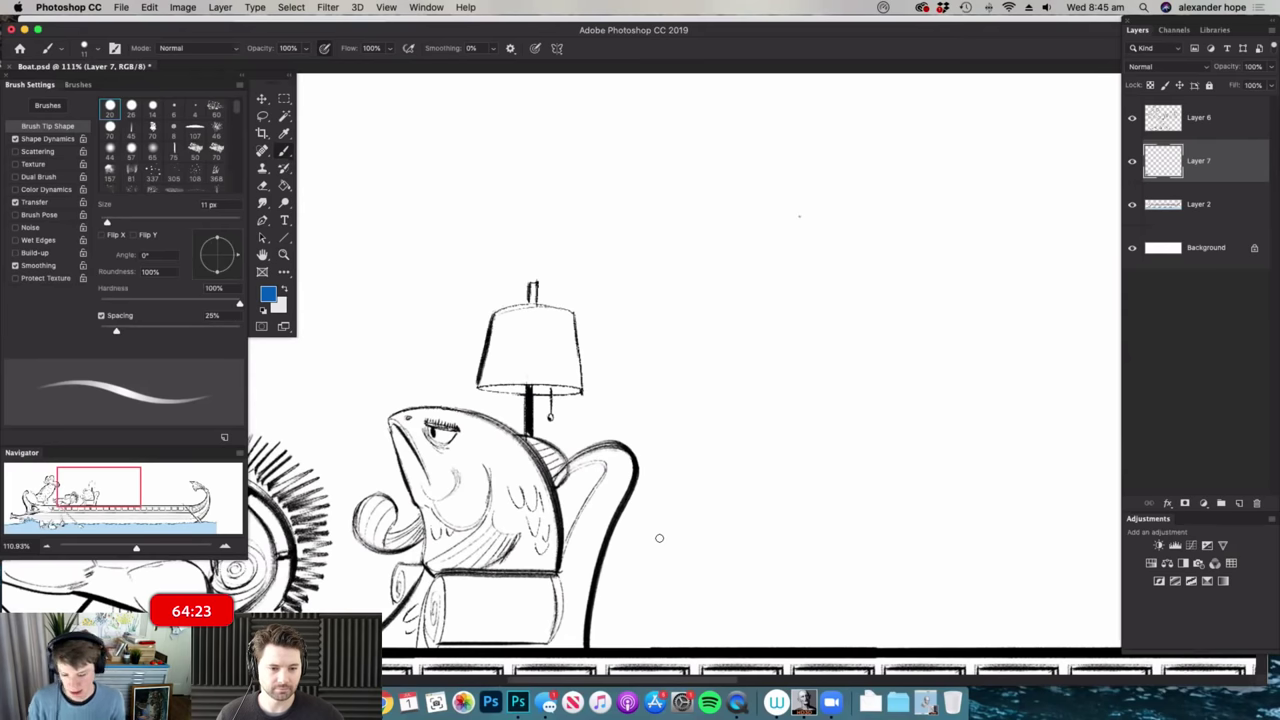
pyautogui.press('z')
pyautogui.moveTo(783, 246); pyautogui.dragTo(784, 244)
pyautogui.press('b')
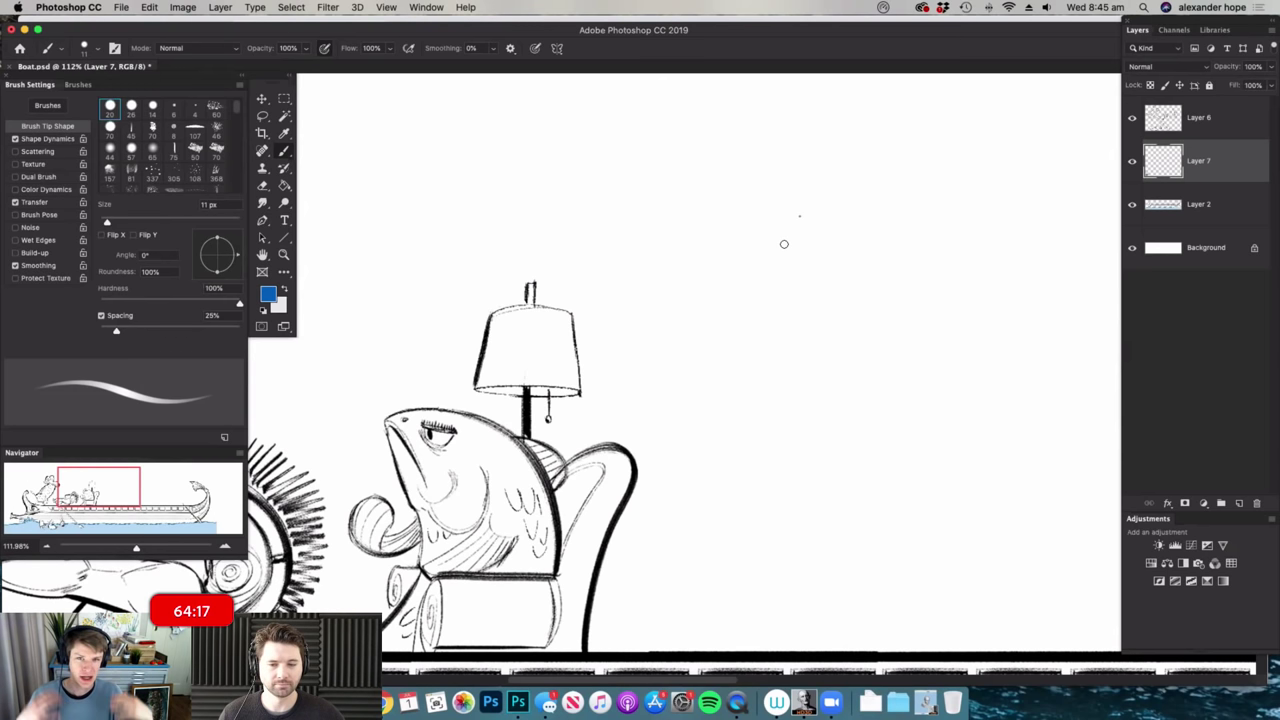
# - Set the hard round brush to 6 px for rough blue sketching on Layer 7
pyautogui.press('z')
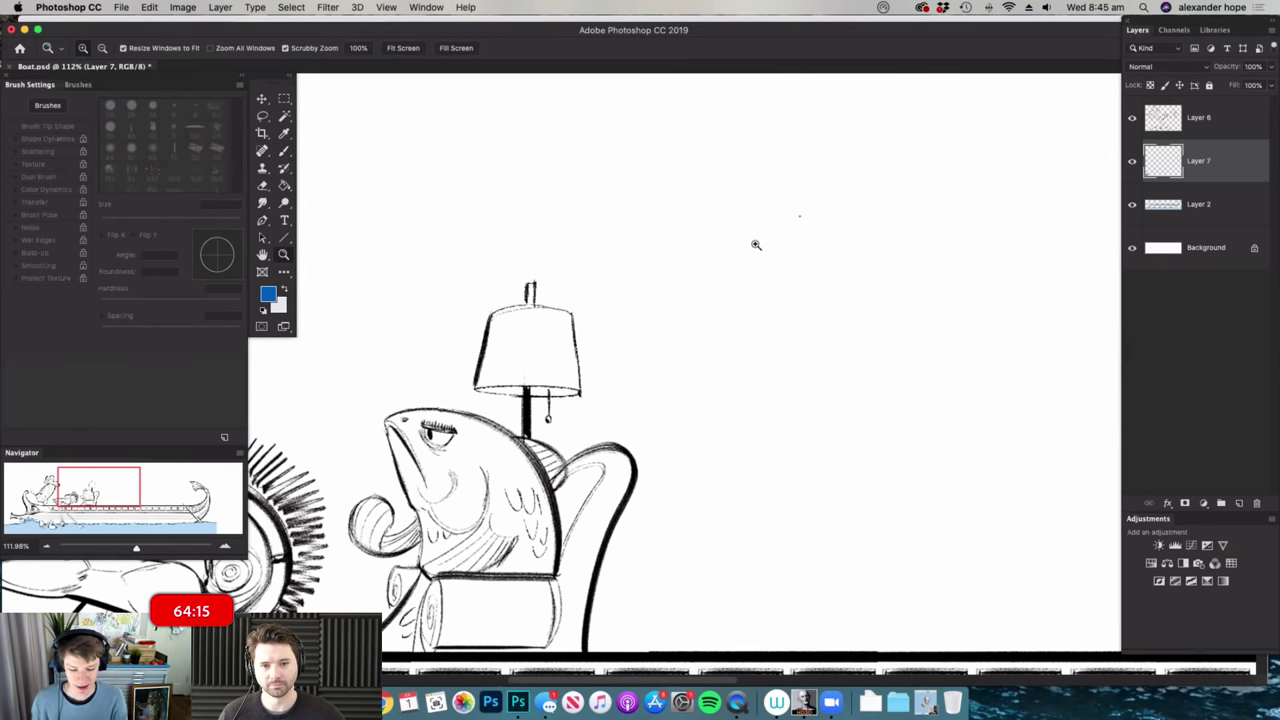
pyautogui.moveTo(754, 258); pyautogui.dragTo(757, 256)
pyautogui.press('b')
pyautogui.rightClick(759, 254)
pyautogui.moveTo(831, 288); pyautogui.dragTo(828, 286)
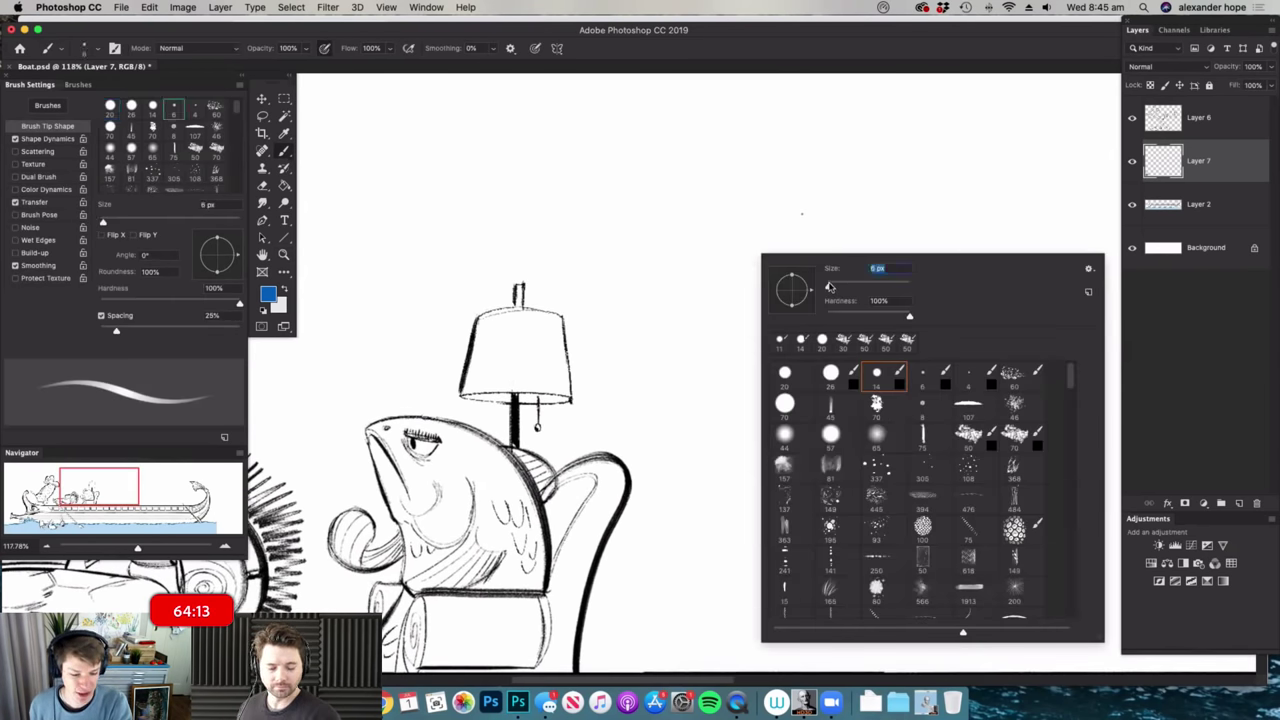
pyautogui.click(866, 216)
pyautogui.press('z')
pyautogui.moveTo(867, 219); pyautogui.dragTo(873, 218)
pyautogui.press('b')
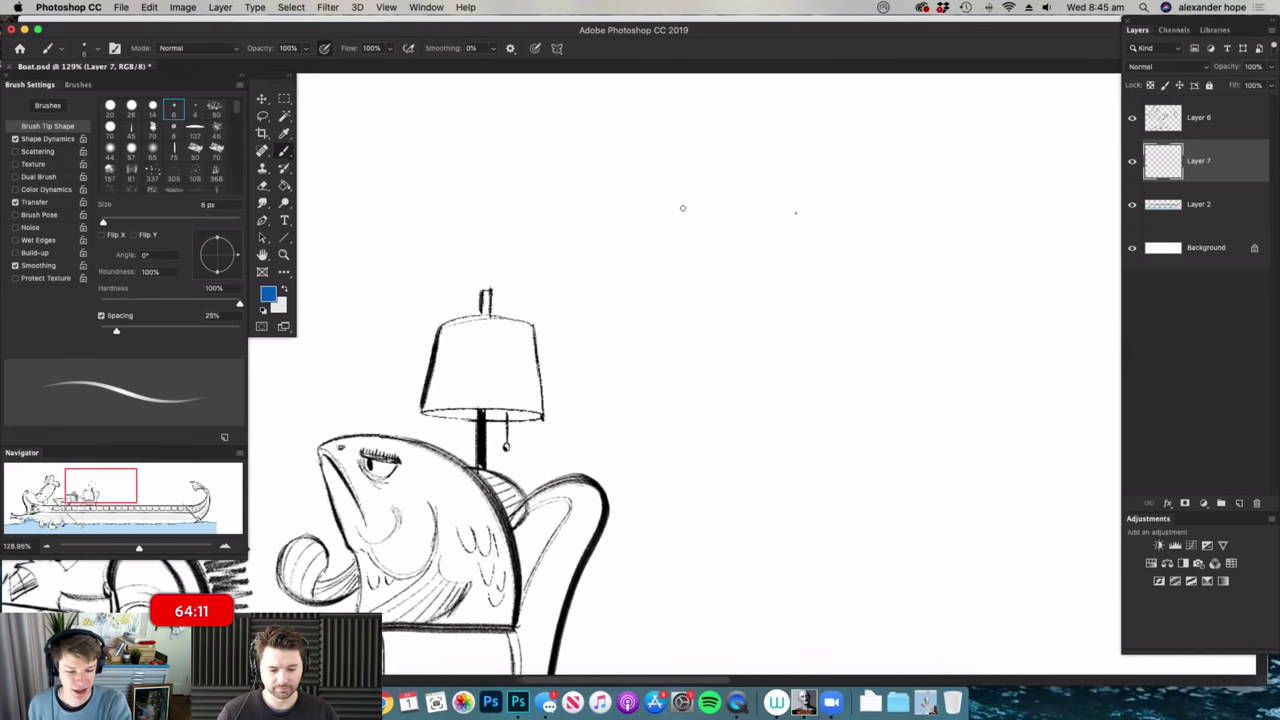
# - Sketch an oval head with face guide lines, round eyes, a nose and a wide open smile beyond the lamp
pyautogui.press('super+z')
pyautogui.moveTo(703, 167)
pyautogui.mouseDown()
pyautogui.moveTo(657, 277)
pyautogui.moveTo(666, 289)
pyautogui.moveTo(762, 293)
pyautogui.mouseUp()
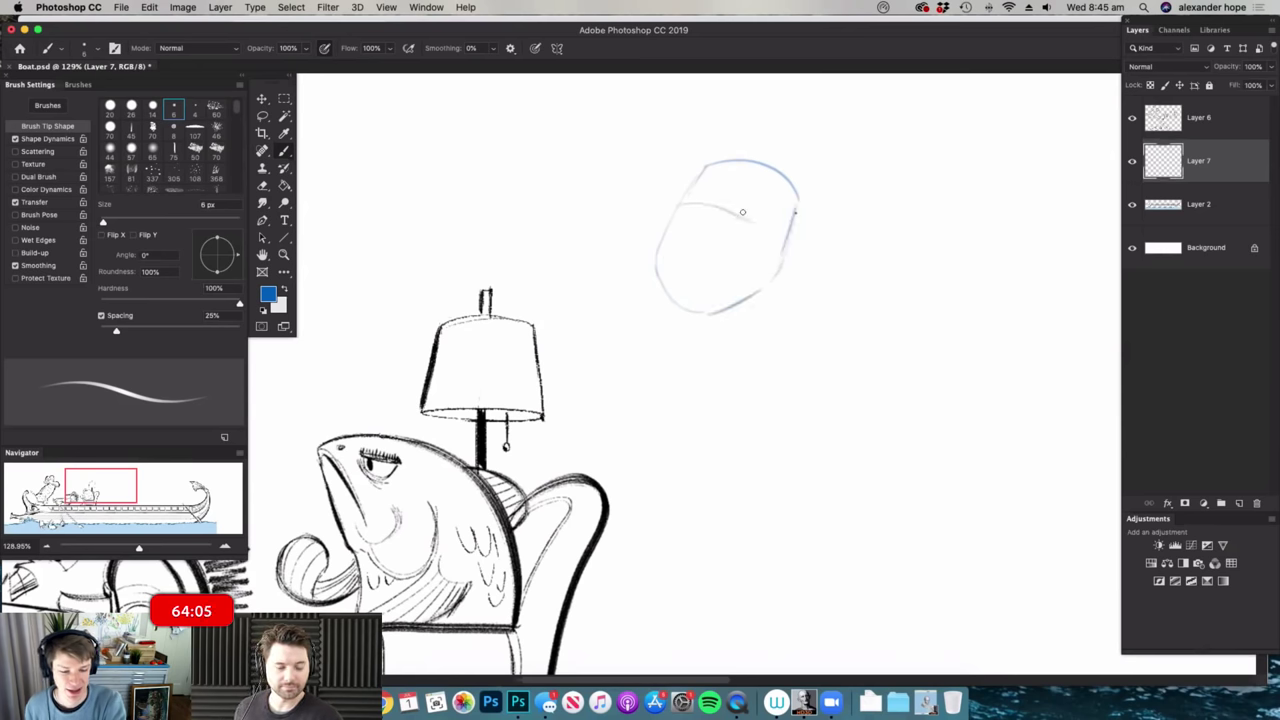
pyautogui.scroll(1, 728, 203)
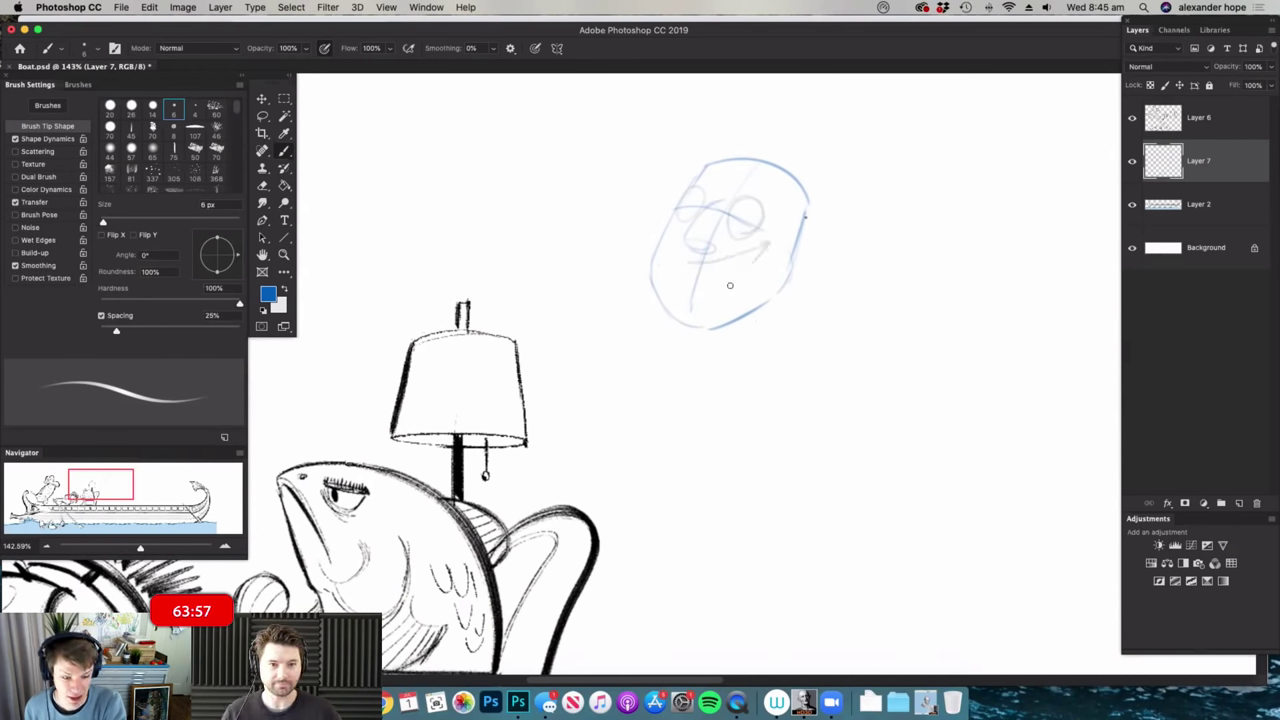
pyautogui.moveTo(749, 250); pyautogui.dragTo(708, 252)
# - Draw a domed helmet with a thin brim and a curled horn on top of the head
pyautogui.moveTo(758, 166); pyautogui.dragTo(795, 170)
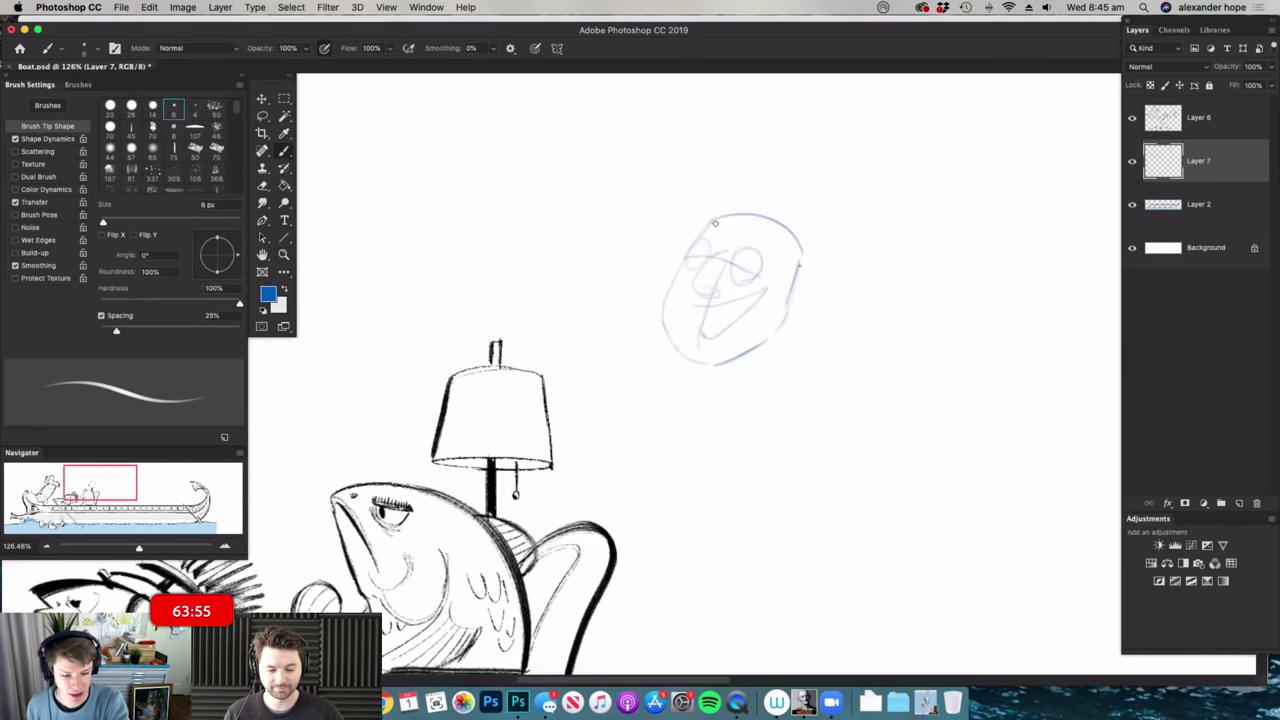
pyautogui.moveTo(680, 215)
pyautogui.mouseDown()
pyautogui.moveTo(781, 224)
pyautogui.moveTo(691, 201)
pyautogui.moveTo(805, 143)
pyautogui.moveTo(820, 215)
pyautogui.mouseUp()
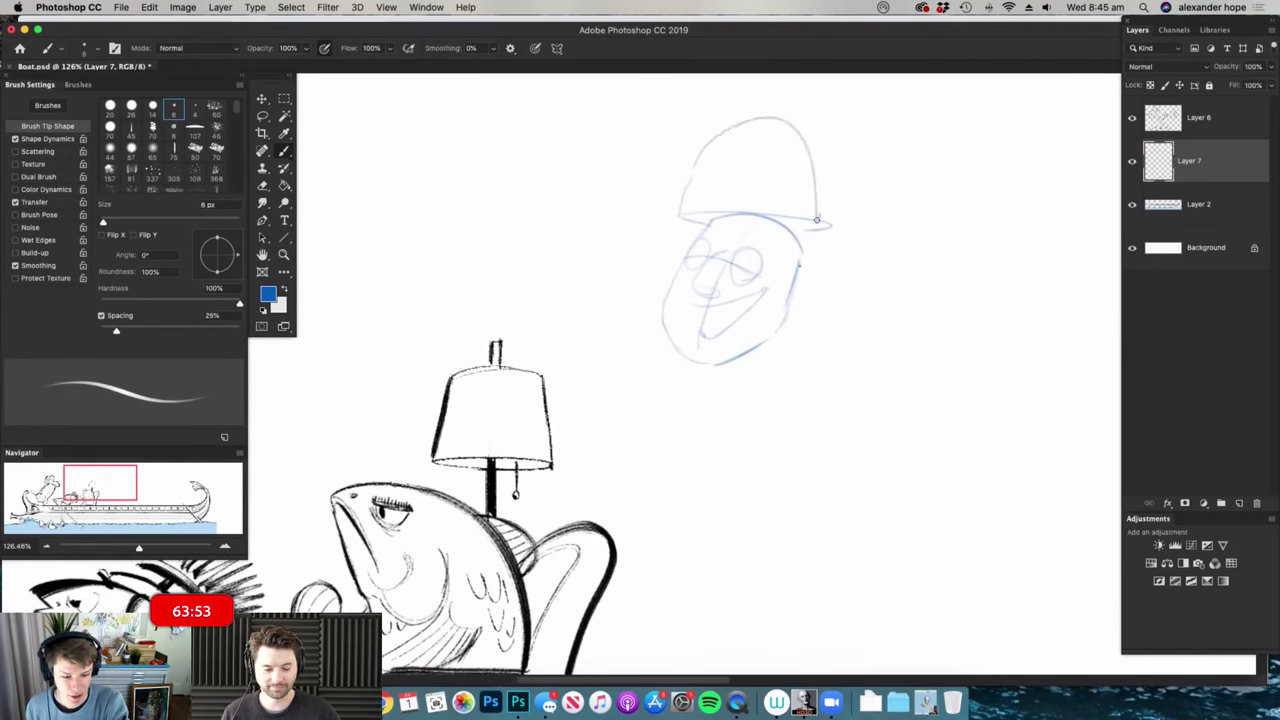
pyautogui.moveTo(878, 132)
pyautogui.mouseDown()
pyautogui.moveTo(873, 208)
pyautogui.moveTo(816, 211)
pyautogui.mouseUp()
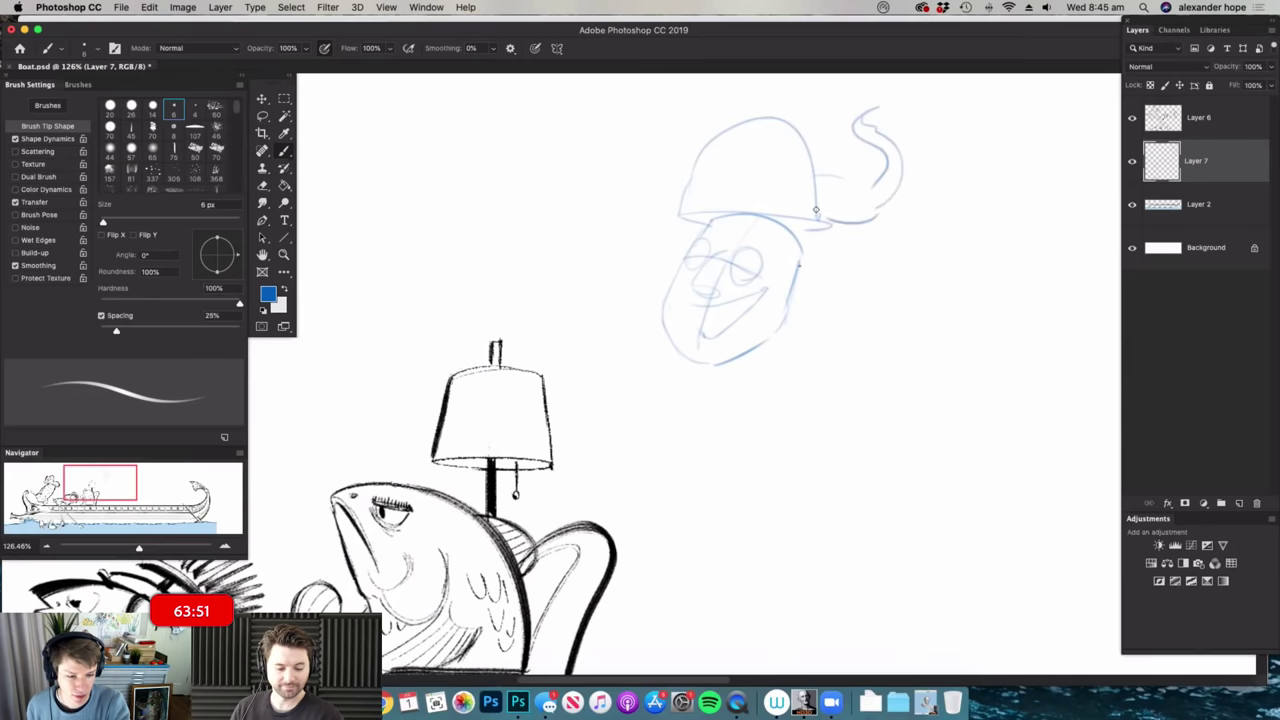
# - Sketch an arched, forward-leaning torso below the head and rough curves for two running legs
pyautogui.scroll(-4, 760, 240)
pyautogui.scroll(3, 790, 280)
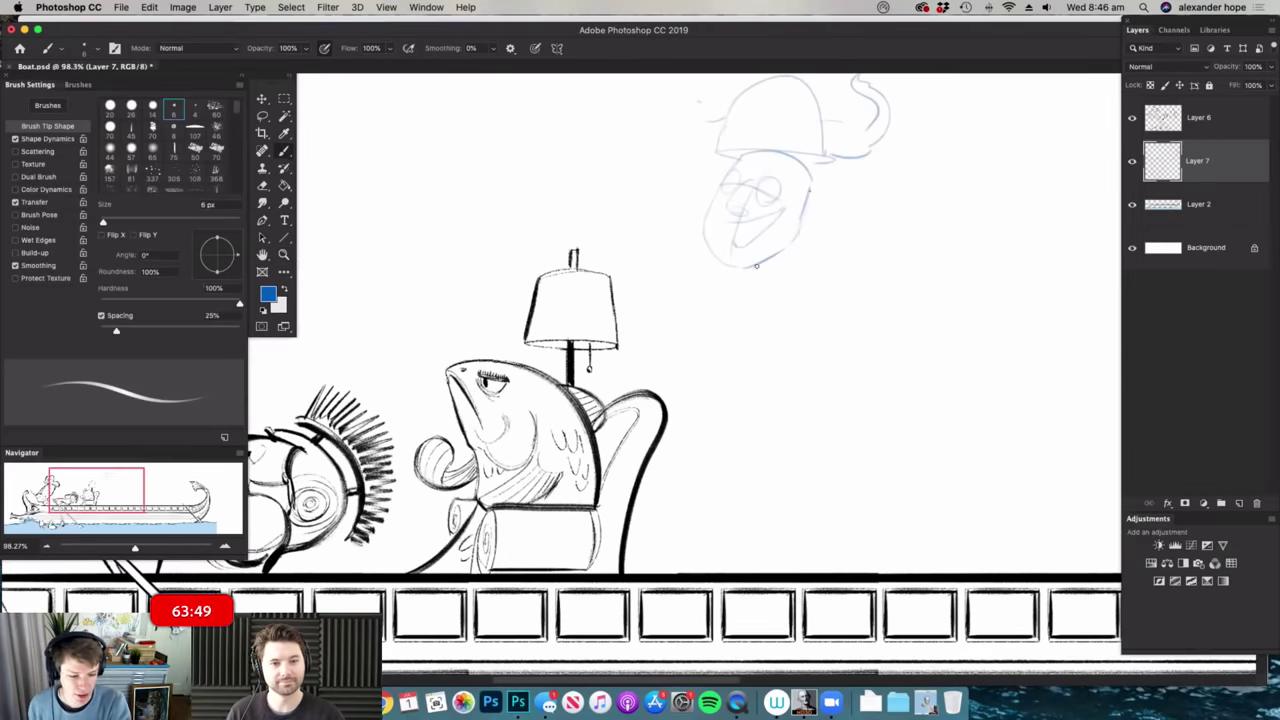
pyautogui.moveTo(831, 244)
pyautogui.mouseDown()
pyautogui.moveTo(893, 332)
pyautogui.moveTo(895, 370)
pyautogui.mouseUp()
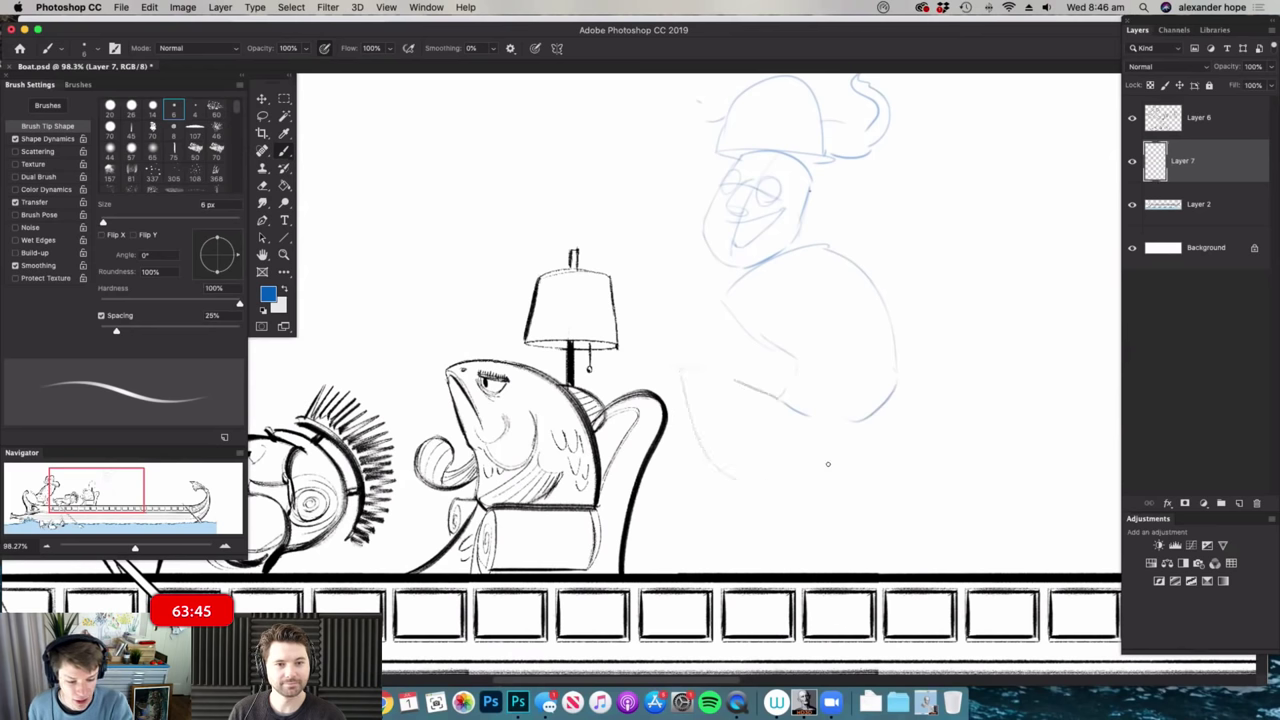
pyautogui.scroll(-4, 951, 434)
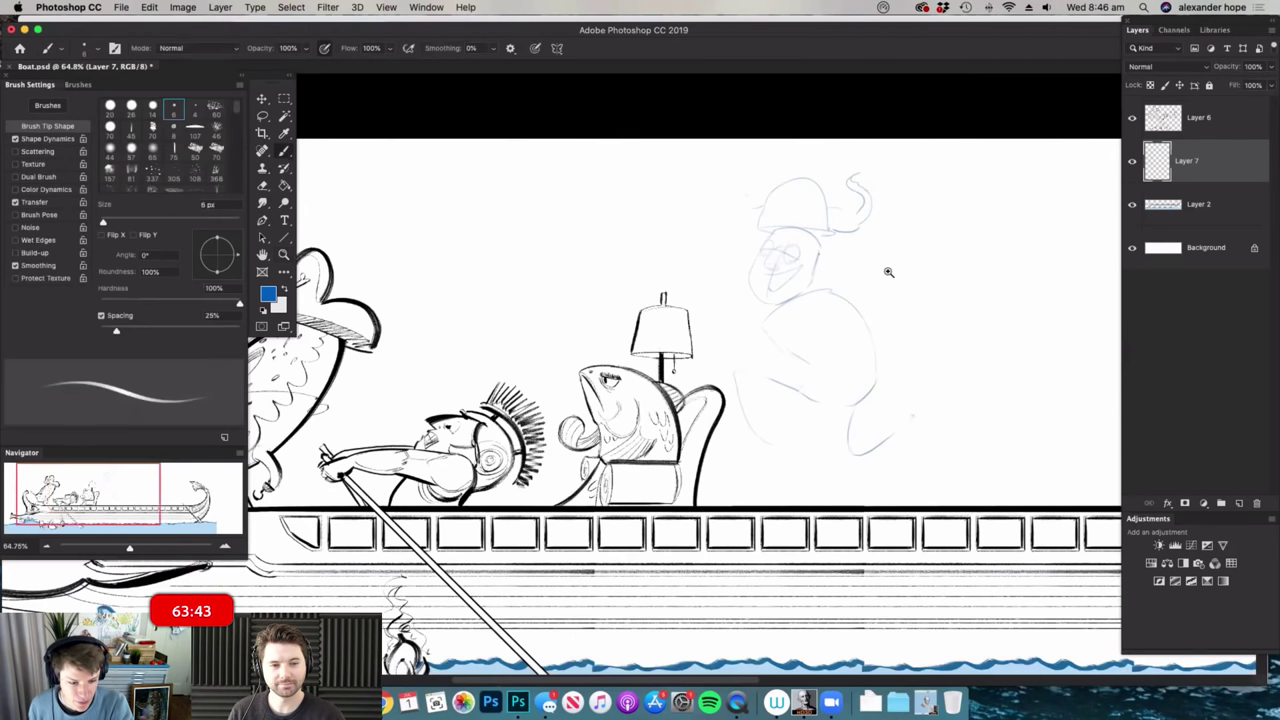
# - Add a curved guide line for the outstretched front arm and draw the raised back arm with a clenched fist
pyautogui.scroll(3, 880, 266)
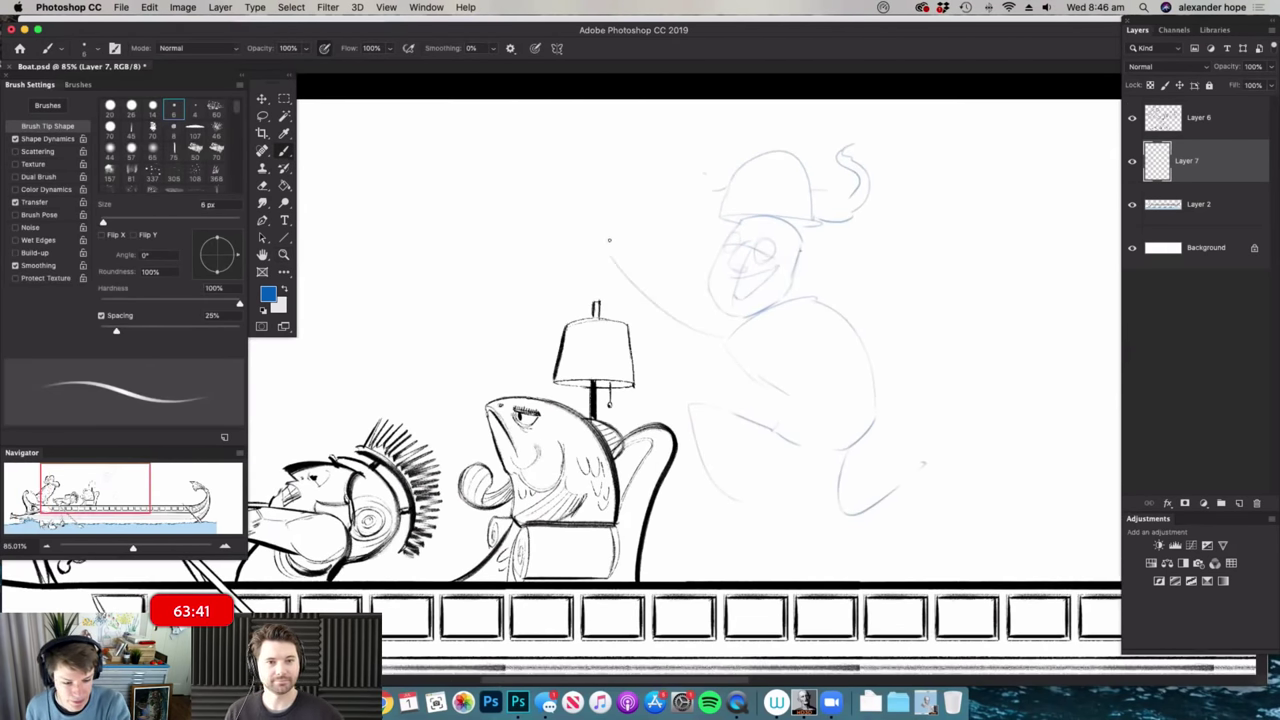
pyautogui.moveTo(609, 240); pyautogui.dragTo(602, 240)
pyautogui.moveTo(828, 301); pyautogui.dragTo(921, 201)
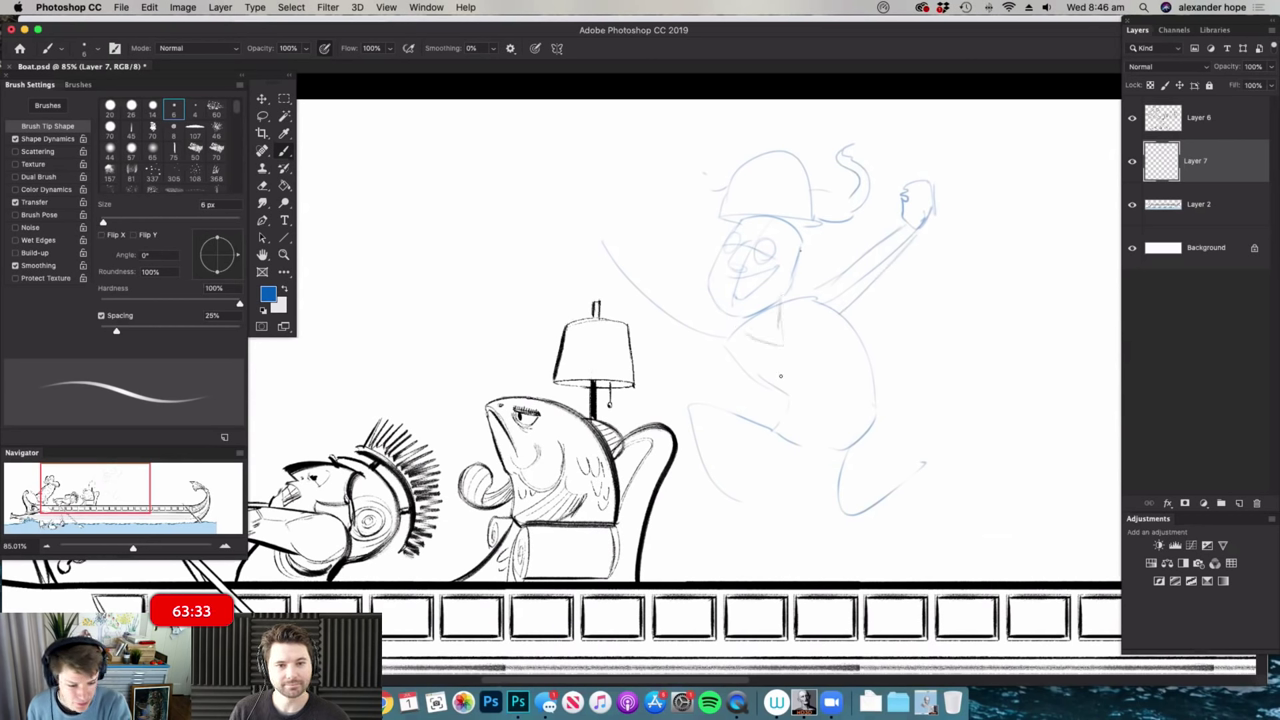
# - Draw a waistband with a ragged, fringed skirt, then hair with two braids streaming behind the character
pyautogui.moveTo(850, 444); pyautogui.dragTo(847, 490)
pyautogui.moveTo(831, 455); pyautogui.dragTo(830, 488)
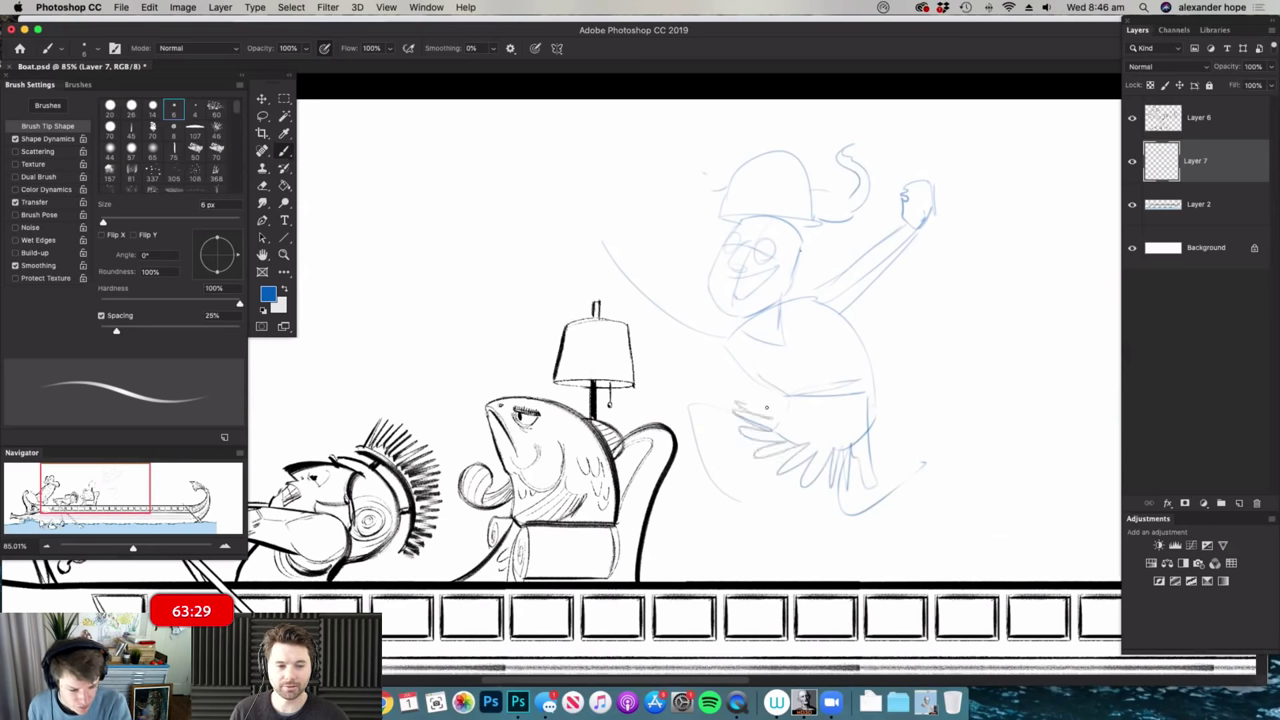
pyautogui.moveTo(892, 348)
pyautogui.mouseDown()
pyautogui.moveTo(857, 320)
pyautogui.moveTo(866, 368)
pyautogui.mouseUp()
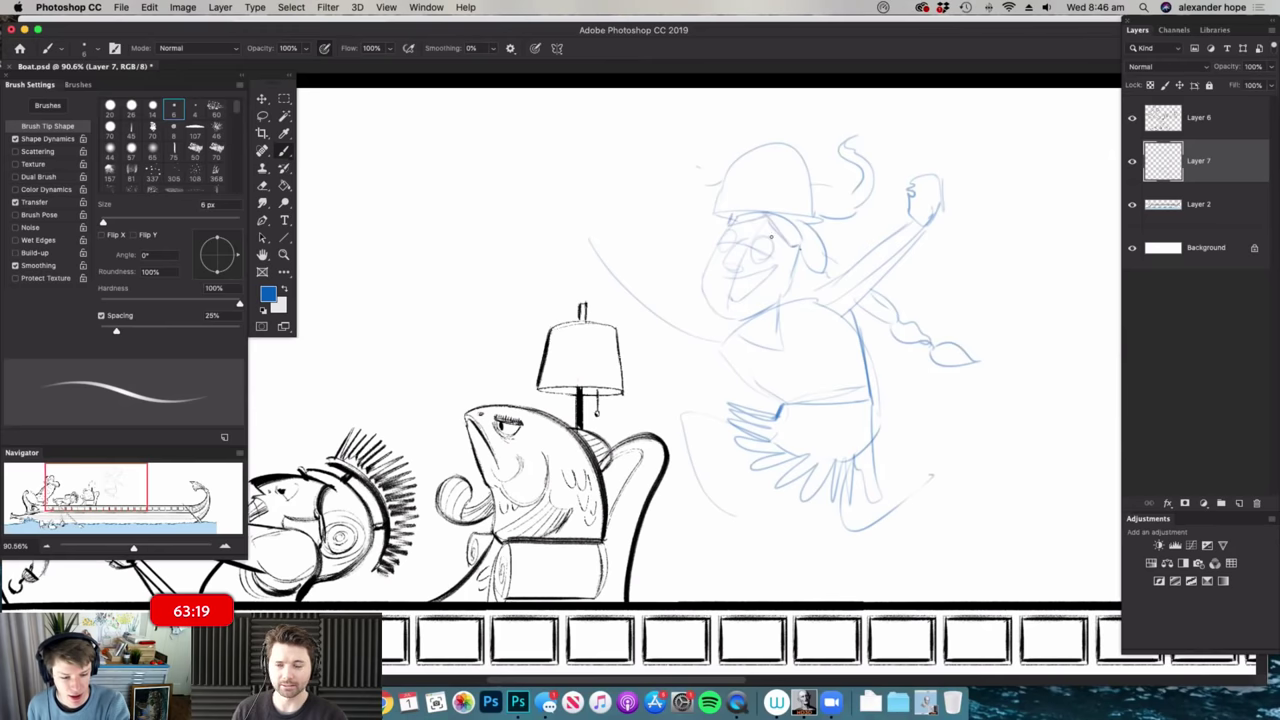
pyautogui.scroll(-3, 771, 236)
pyautogui.scroll(4, 794, 263)
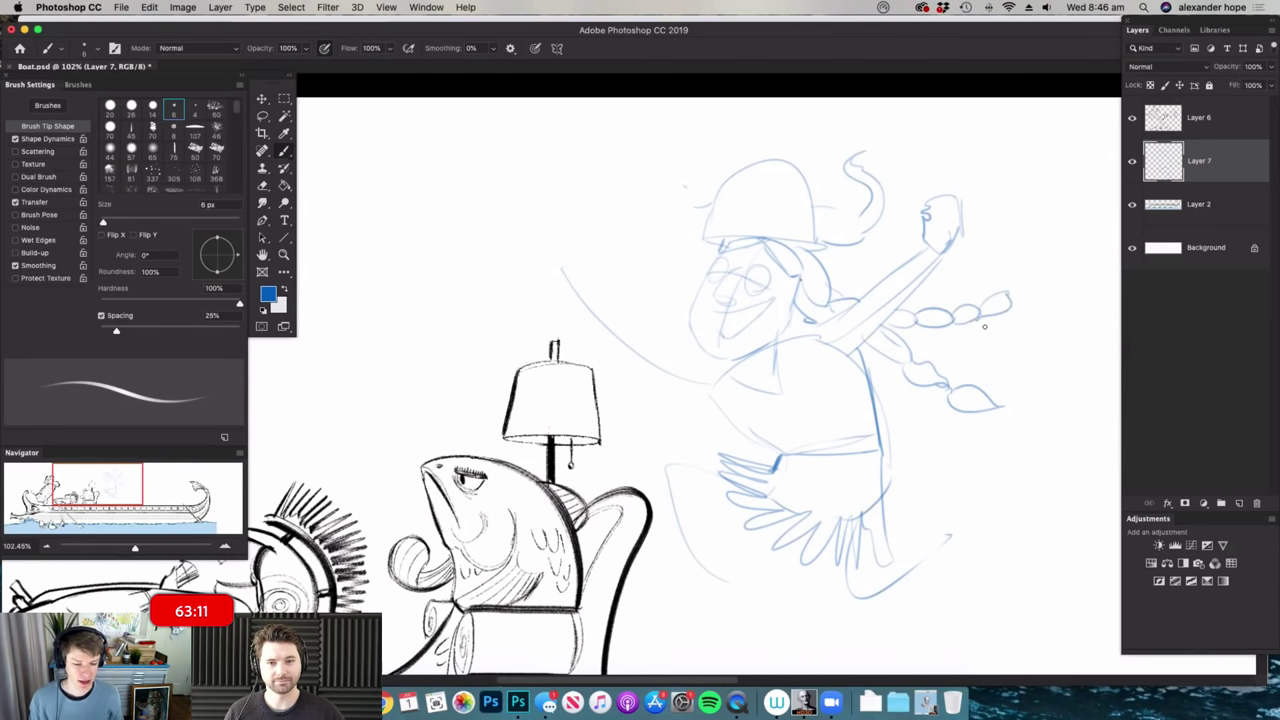
# - Clean up construction lines around the brow and add thick eyebrows, pupils and a defined nose
pyautogui.press('e')
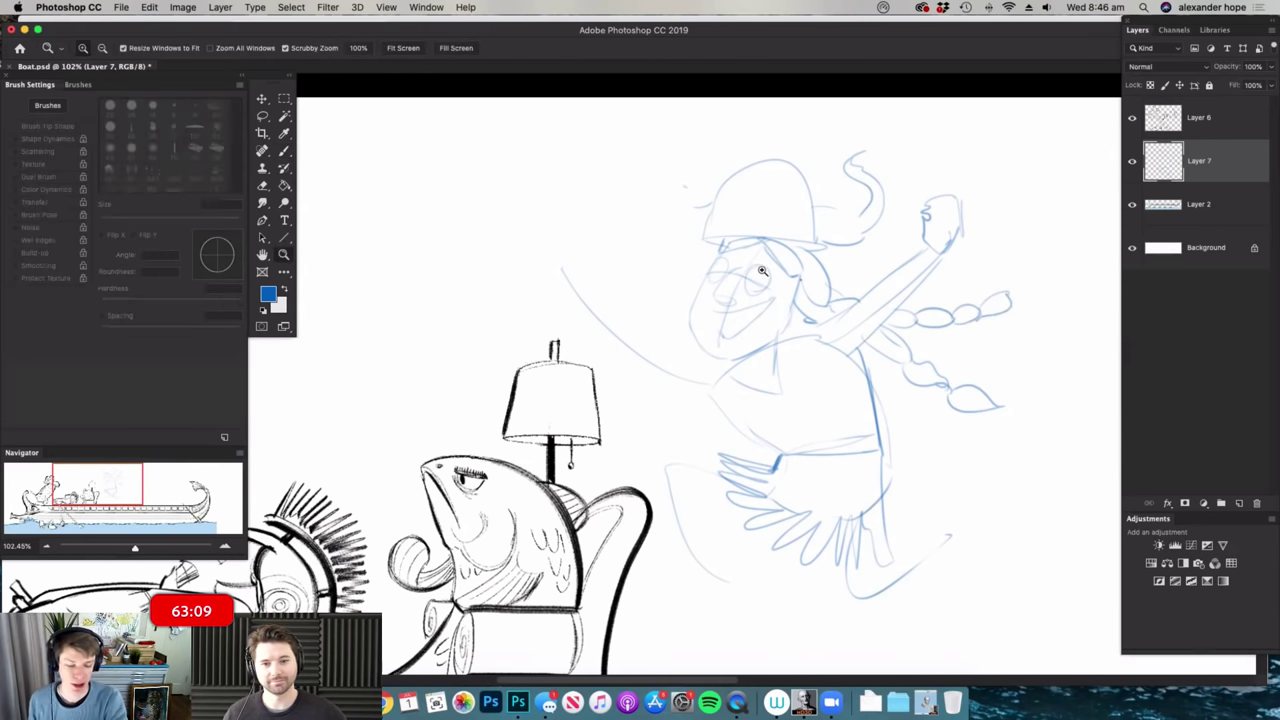
pyautogui.scroll(5, 750, 265)
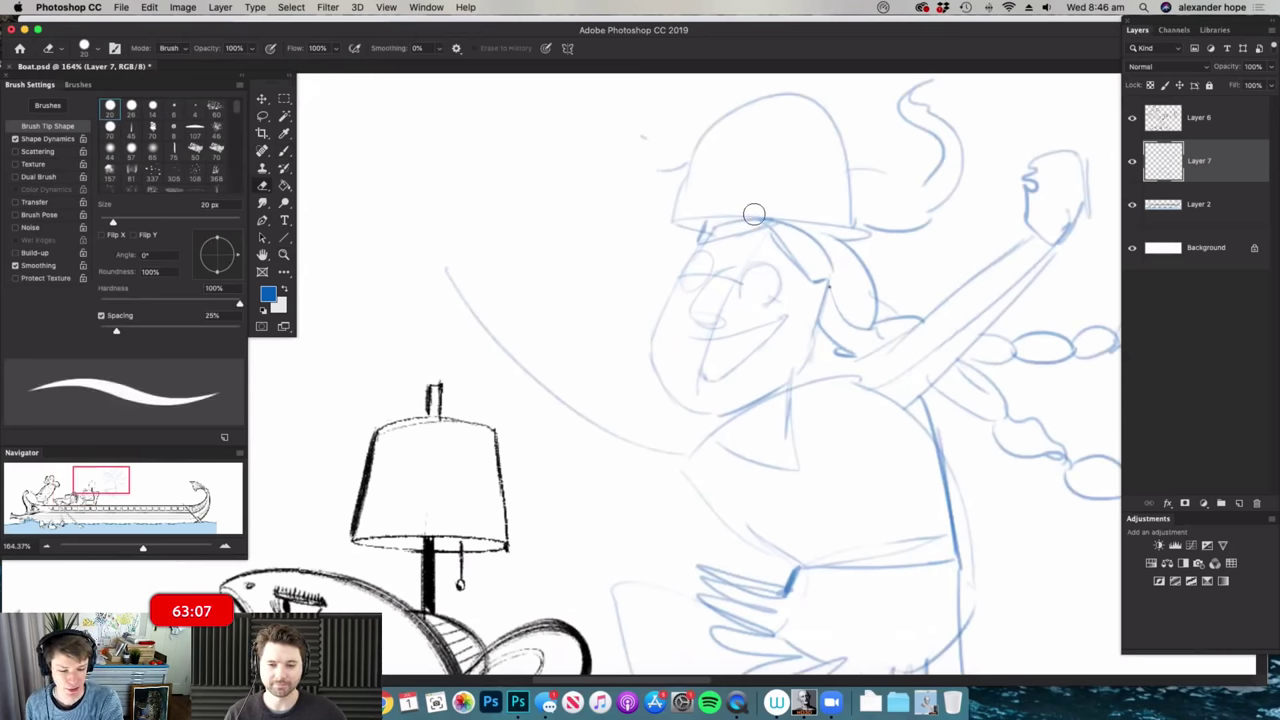
pyautogui.press('b')
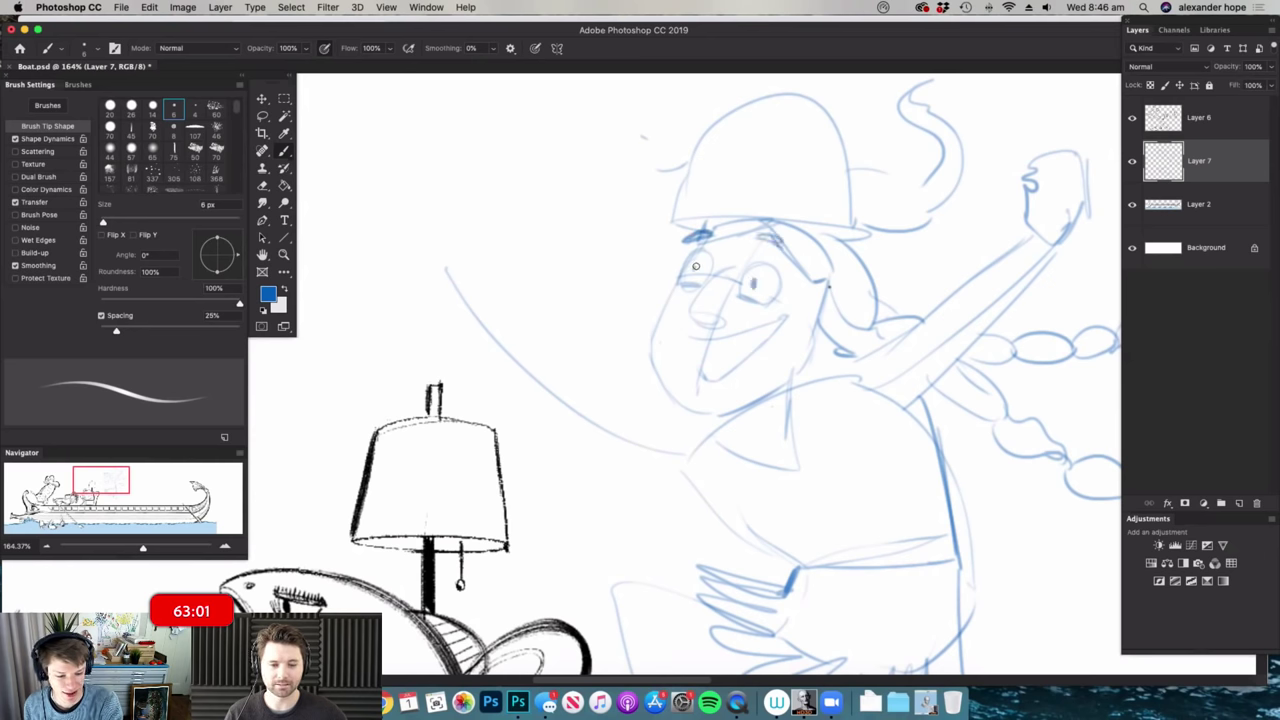
pyautogui.scroll(-2, 783, 250)
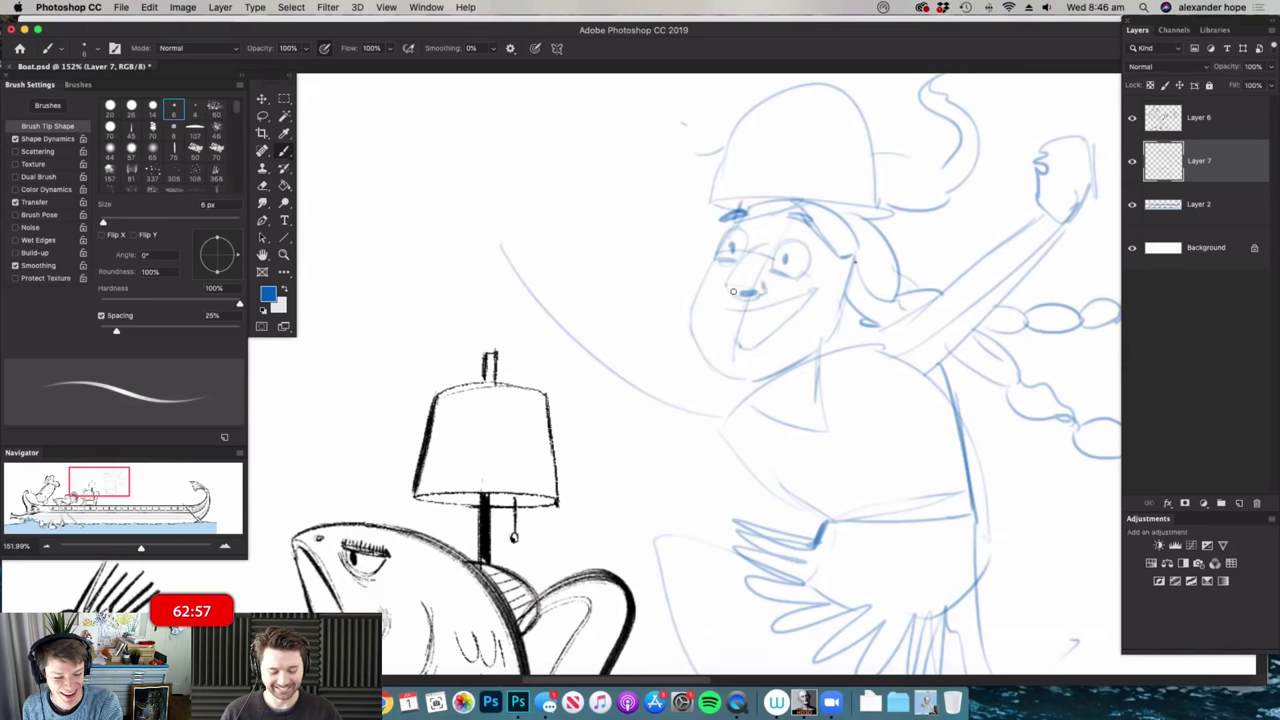
# - Erase the guide lines between the eyes and define the character's mouth, jawline and ear
pyautogui.press('e')
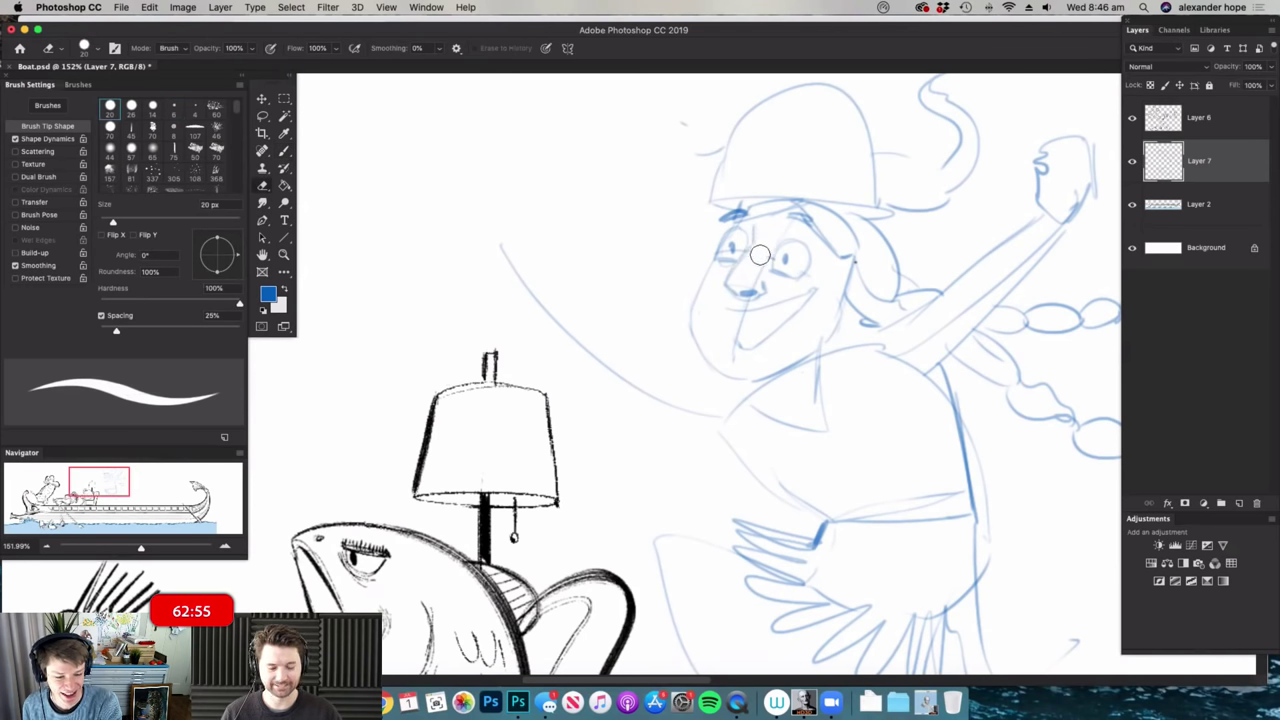
pyautogui.press('b')
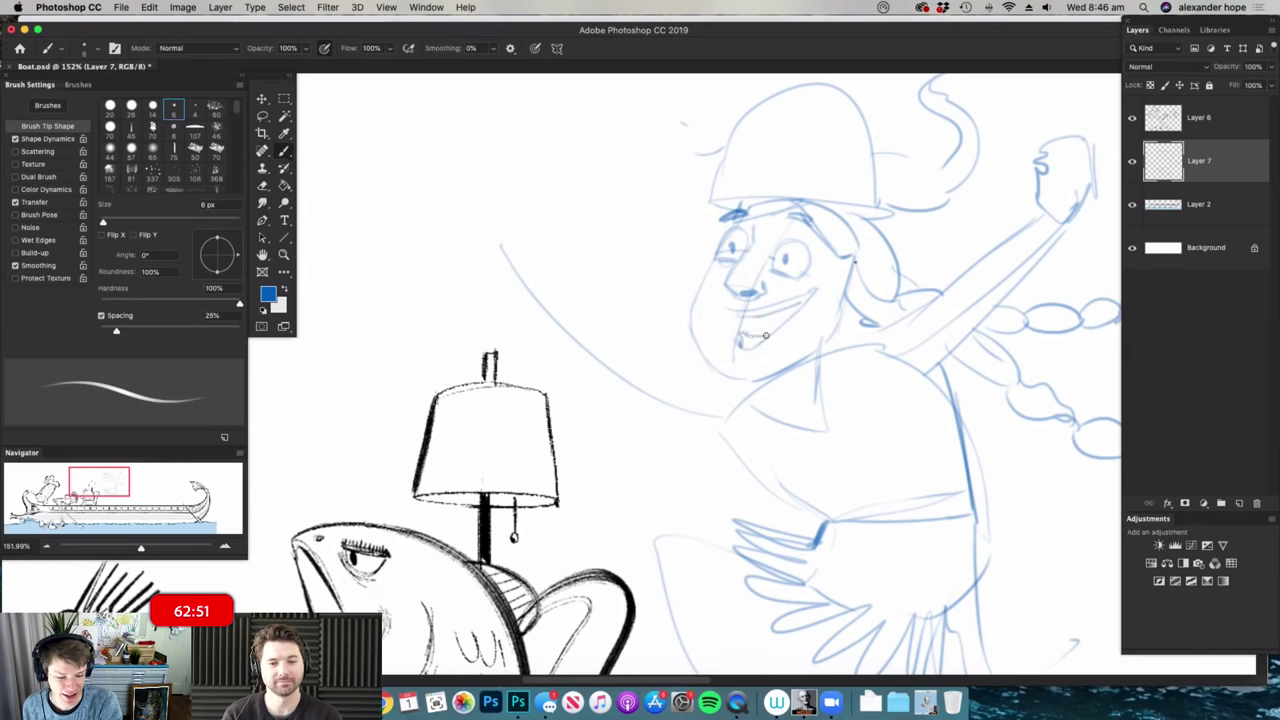
pyautogui.scroll(-3, 760, 331)
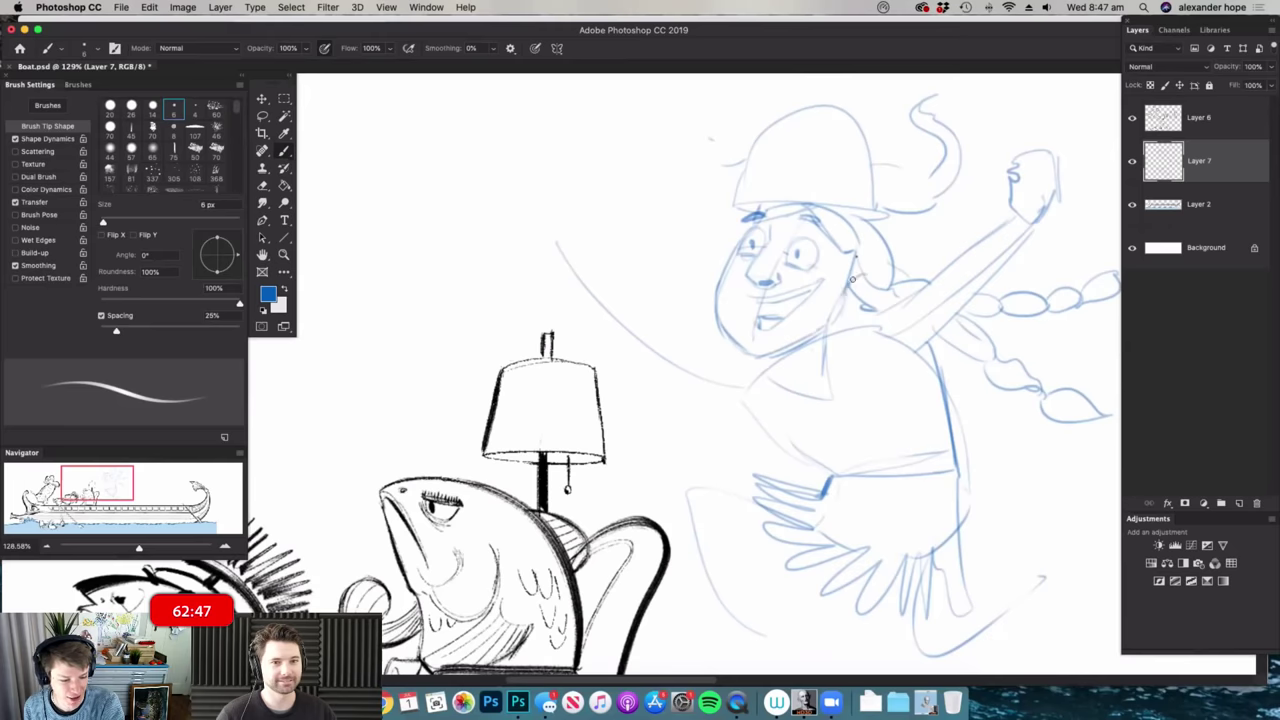
pyautogui.scroll(-4, 845, 293)
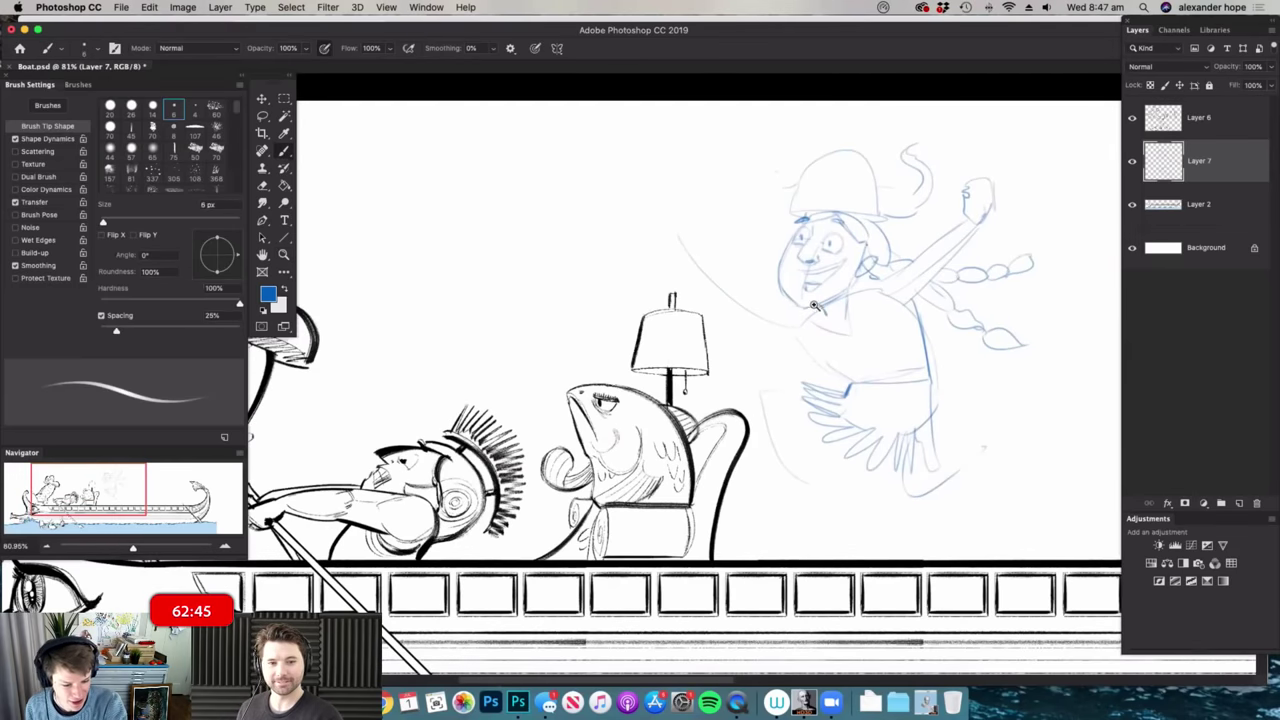
# - Draw the full front arm reaching over the lamp, ending in an open hand with spread fingers
pyautogui.scroll(4, 815, 305)
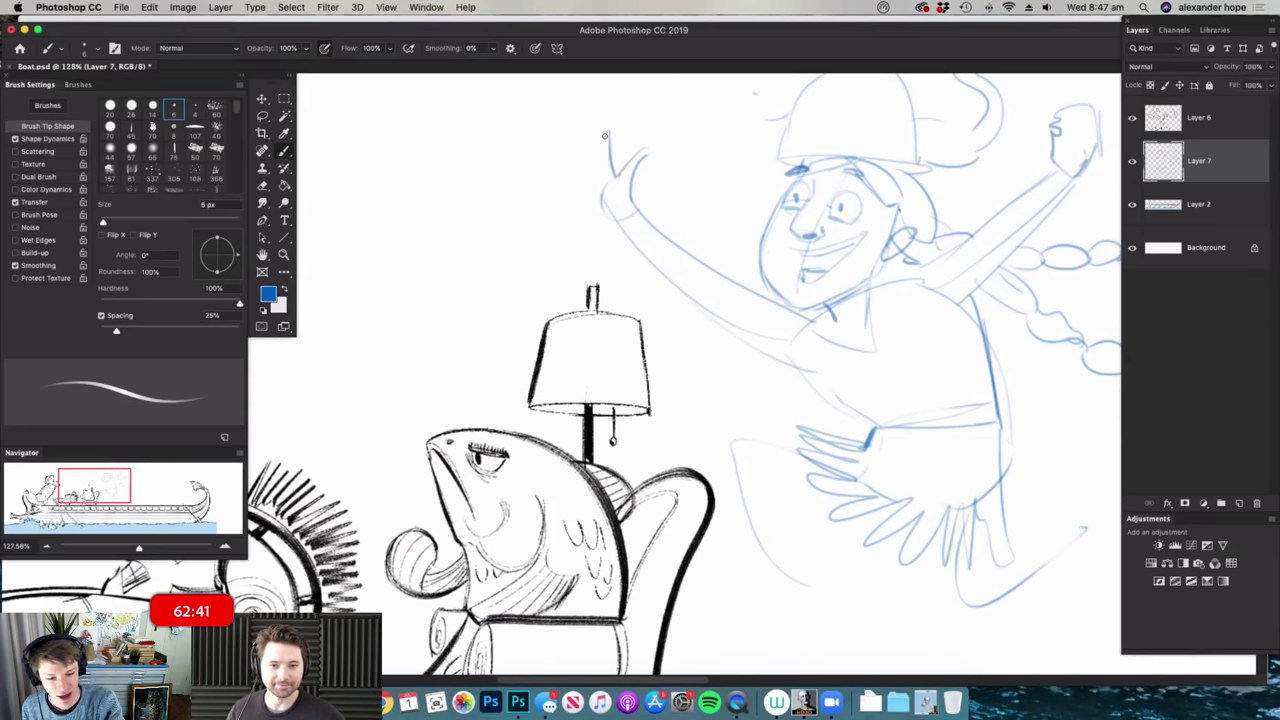
pyautogui.moveTo(608, 168); pyautogui.dragTo(634, 232)
pyautogui.moveTo(566, 170)
pyautogui.mouseDown()
pyautogui.moveTo(583, 145)
pyautogui.moveTo(601, 176)
pyautogui.mouseUp()
pyautogui.moveTo(786, 329)
pyautogui.mouseDown()
pyautogui.moveTo(857, 346)
pyautogui.moveTo(717, 269)
pyautogui.moveTo(763, 360)
pyautogui.mouseUp()
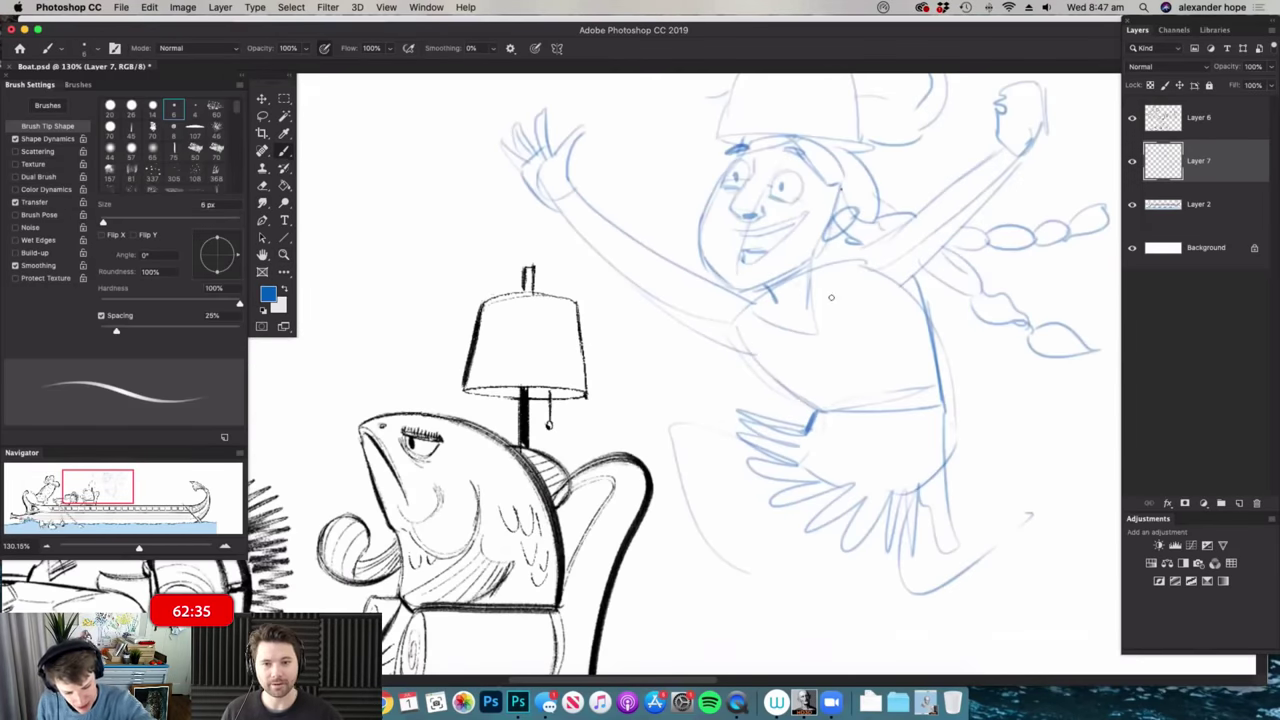
# - Outline both bent running legs below the skirt and add their feet
pyautogui.scroll(-3, 831, 297)
pyautogui.scroll(3, 737, 329)
pyautogui.moveTo(740, 326); pyautogui.dragTo(716, 446)
pyautogui.moveTo(860, 461); pyautogui.dragTo(866, 488)
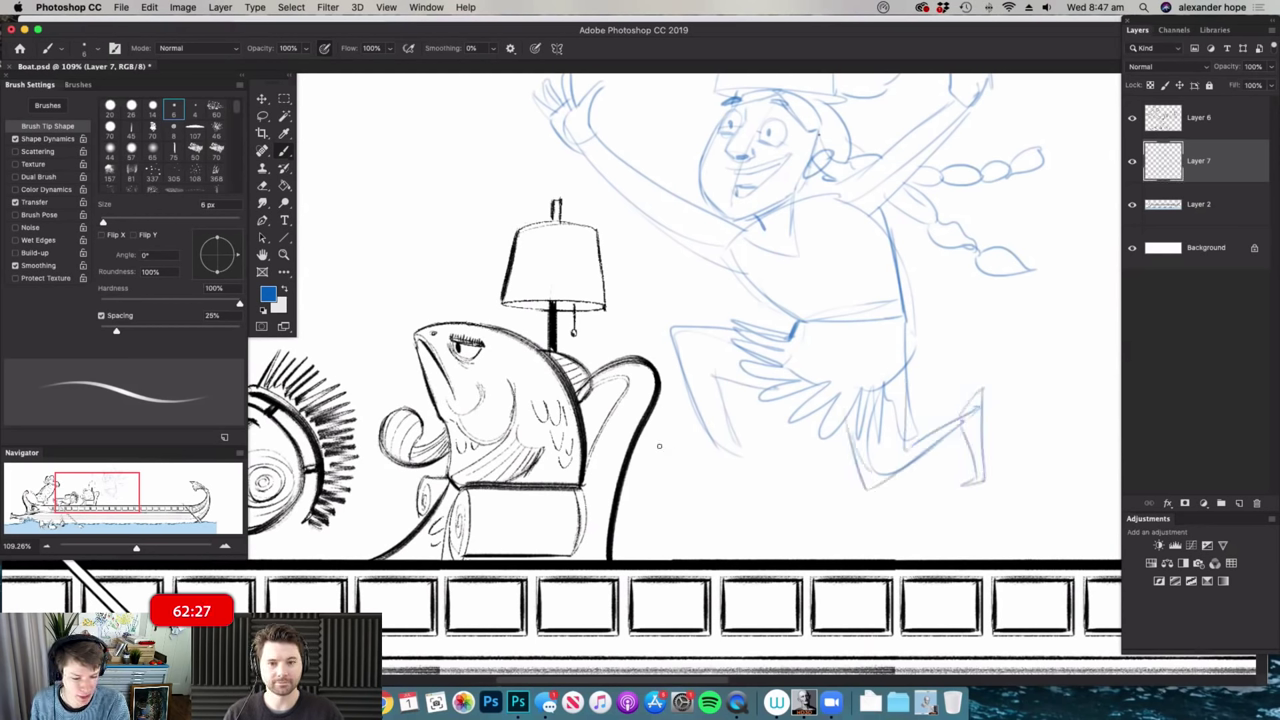
pyautogui.moveTo(659, 446); pyautogui.dragTo(753, 474)
pyautogui.scroll(-5, 716, 453)
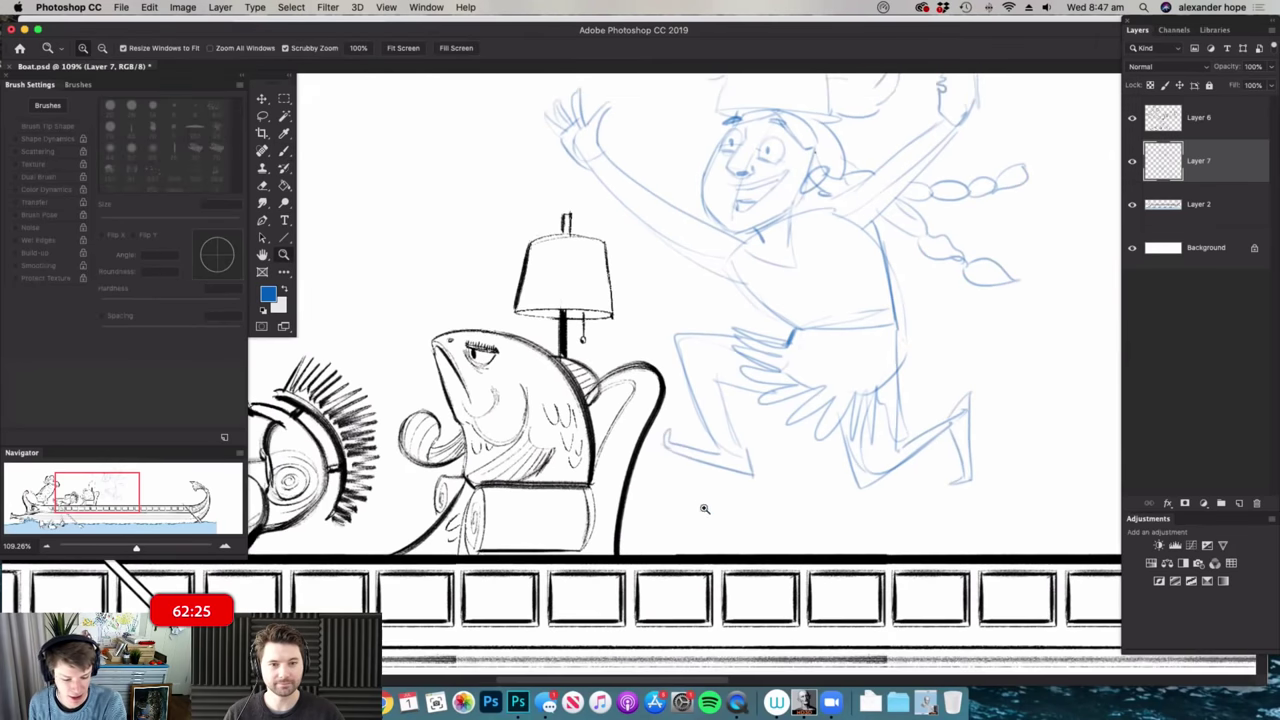
# - Draw an axe in the raised fist, with a long straight handle and a flared blade
pyautogui.scroll(4, 846, 240)
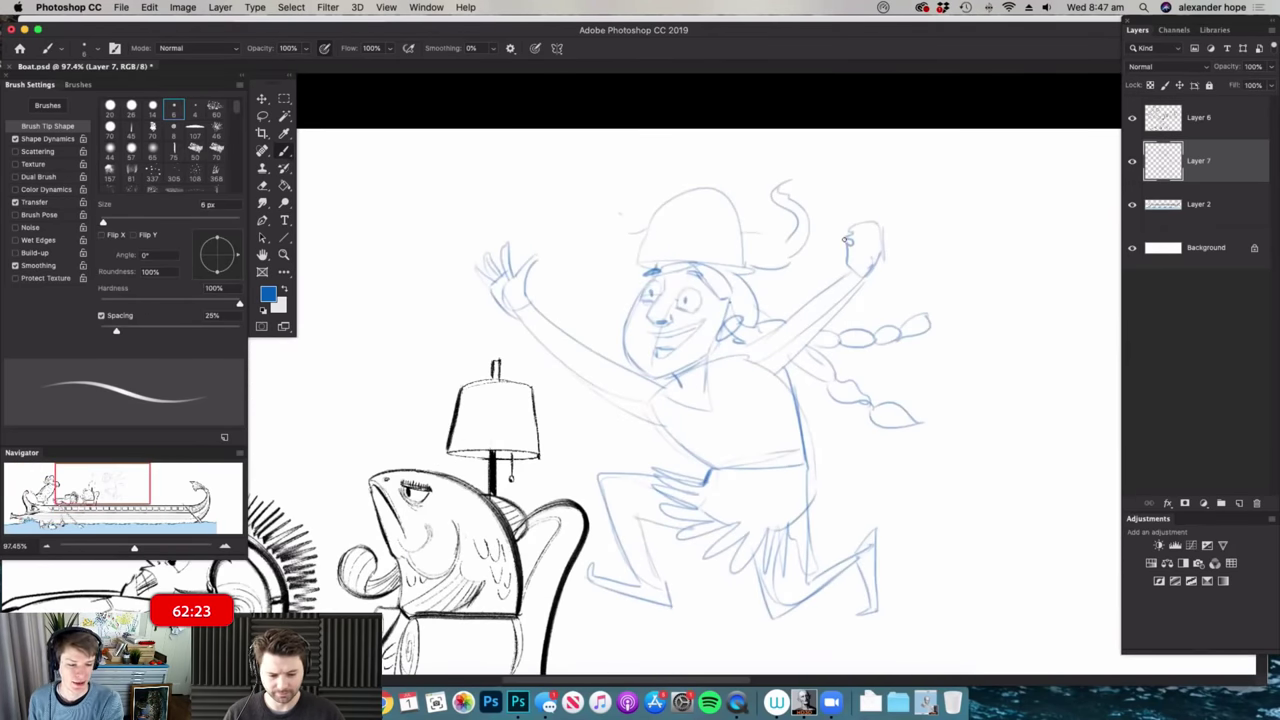
pyautogui.moveTo(882, 237); pyautogui.dragTo(1045, 231)
pyautogui.moveTo(1038, 180)
pyautogui.mouseDown()
pyautogui.moveTo(930, 185)
pyautogui.moveTo(970, 203)
pyautogui.moveTo(972, 233)
pyautogui.moveTo(1012, 228)
pyautogui.moveTo(929, 232)
pyautogui.mouseUp()
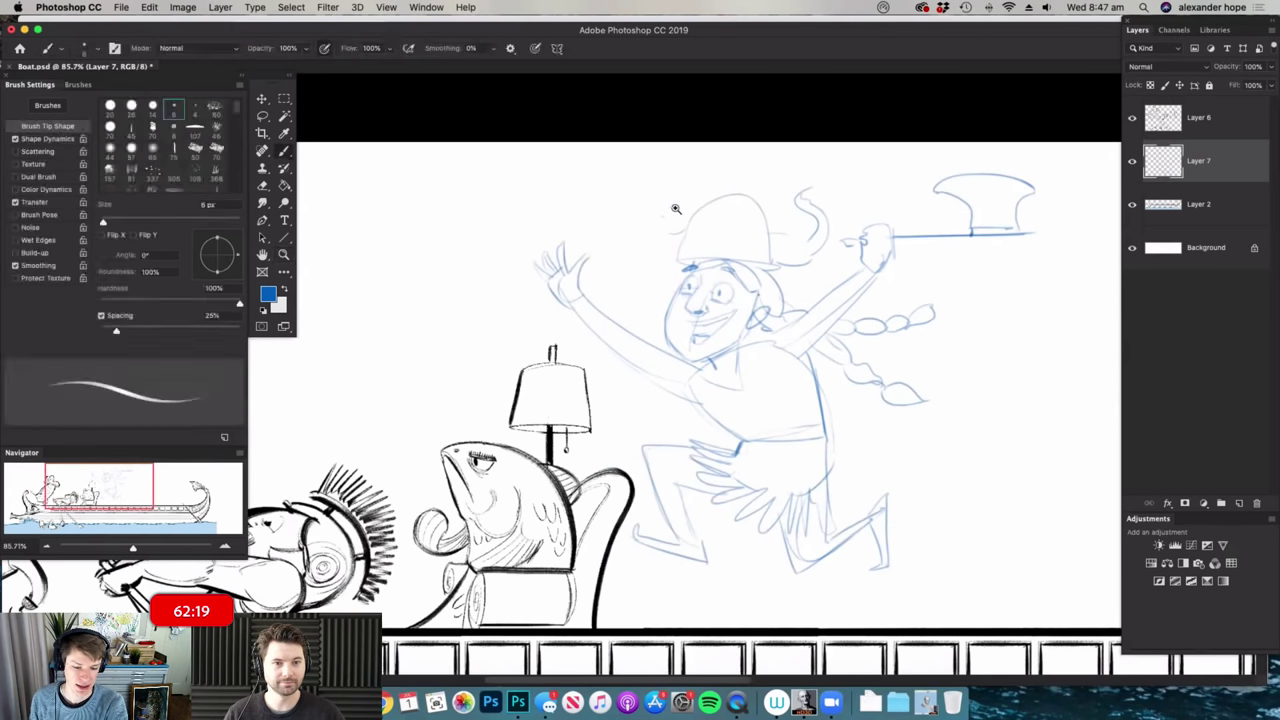
# - Sketch the second curved horn on the front side of the Viking's helmet
pyautogui.moveTo(678, 212)
pyautogui.mouseDown()
pyautogui.moveTo(740, 212)
pyautogui.moveTo(637, 157)
pyautogui.mouseUp()
pyautogui.moveTo(761, 230); pyautogui.dragTo(708, 240)
pyautogui.moveTo(655, 346); pyautogui.dragTo(663, 346)
# - Fade the blue Viking sketch to 17% fill and make Layer 6 active for inking
pyautogui.press('b')
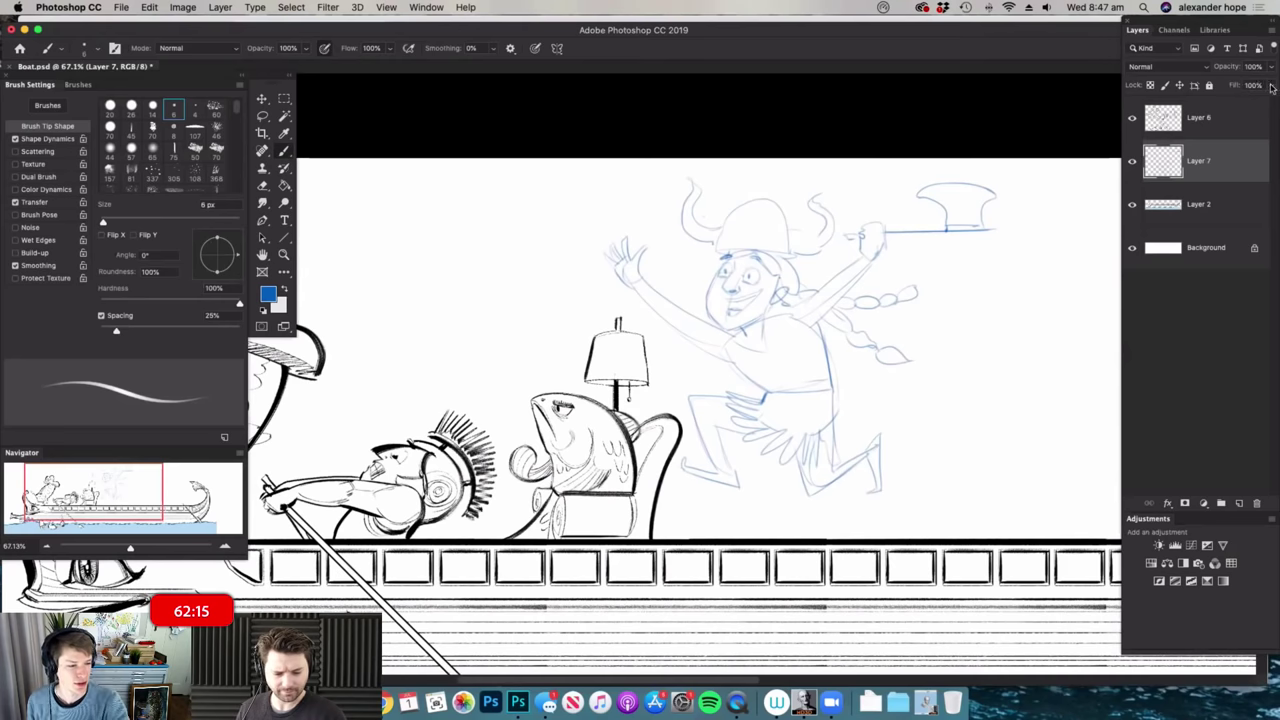
pyautogui.moveTo(1226, 104); pyautogui.dragTo(1222, 106)
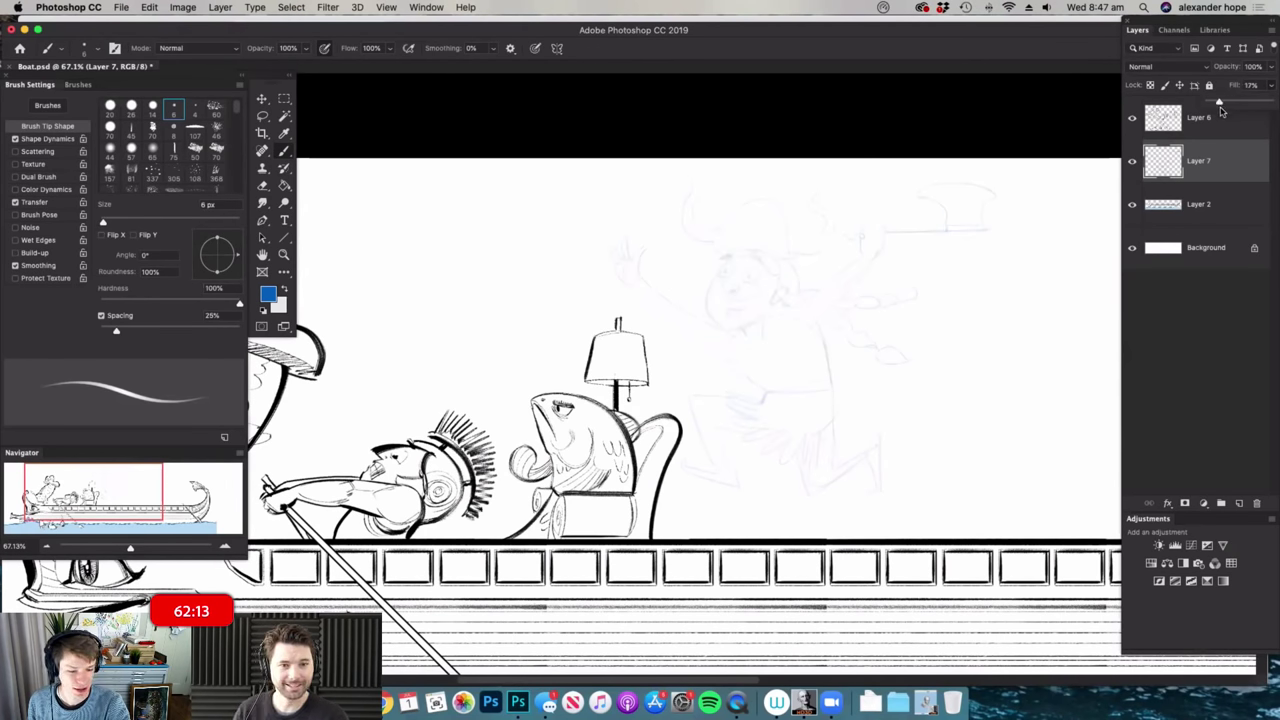
pyautogui.click(1209, 135)
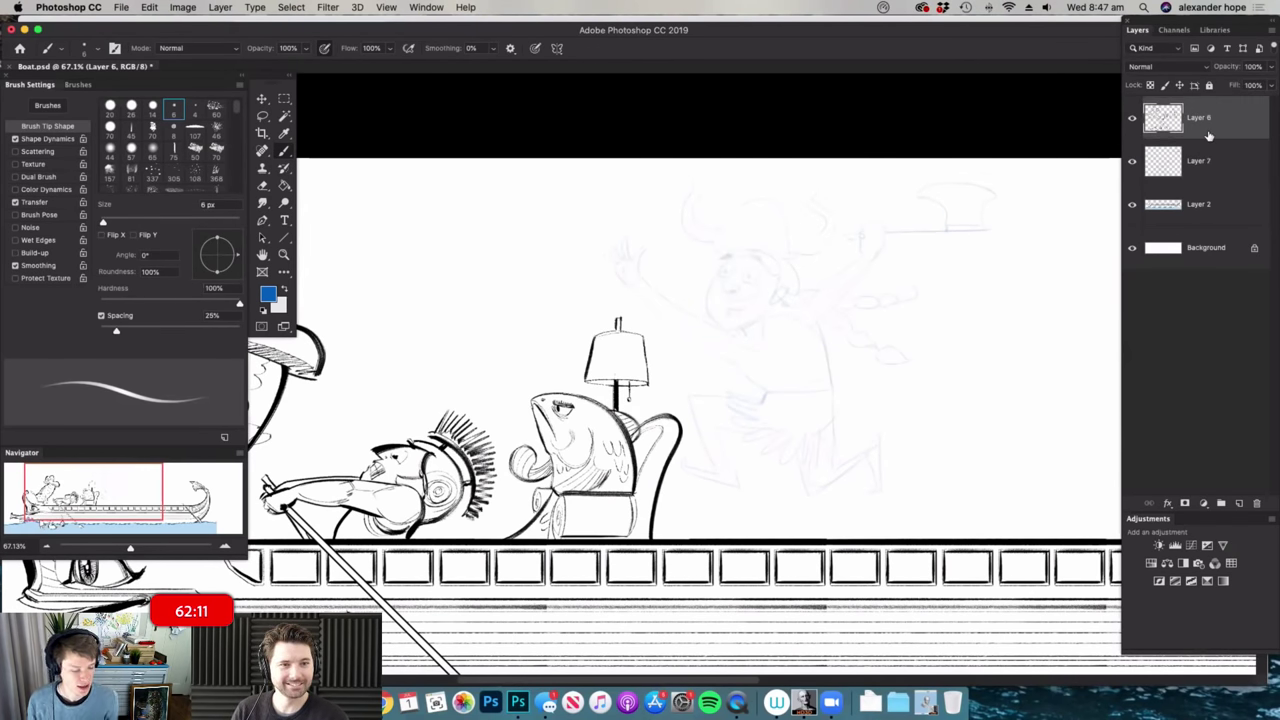
# - Ink the Viking's eyes, eyebrows and nose in black with the textured brush at 22 px
pyautogui.scroll(5, 765, 300)
pyautogui.rightClick(925, 318)
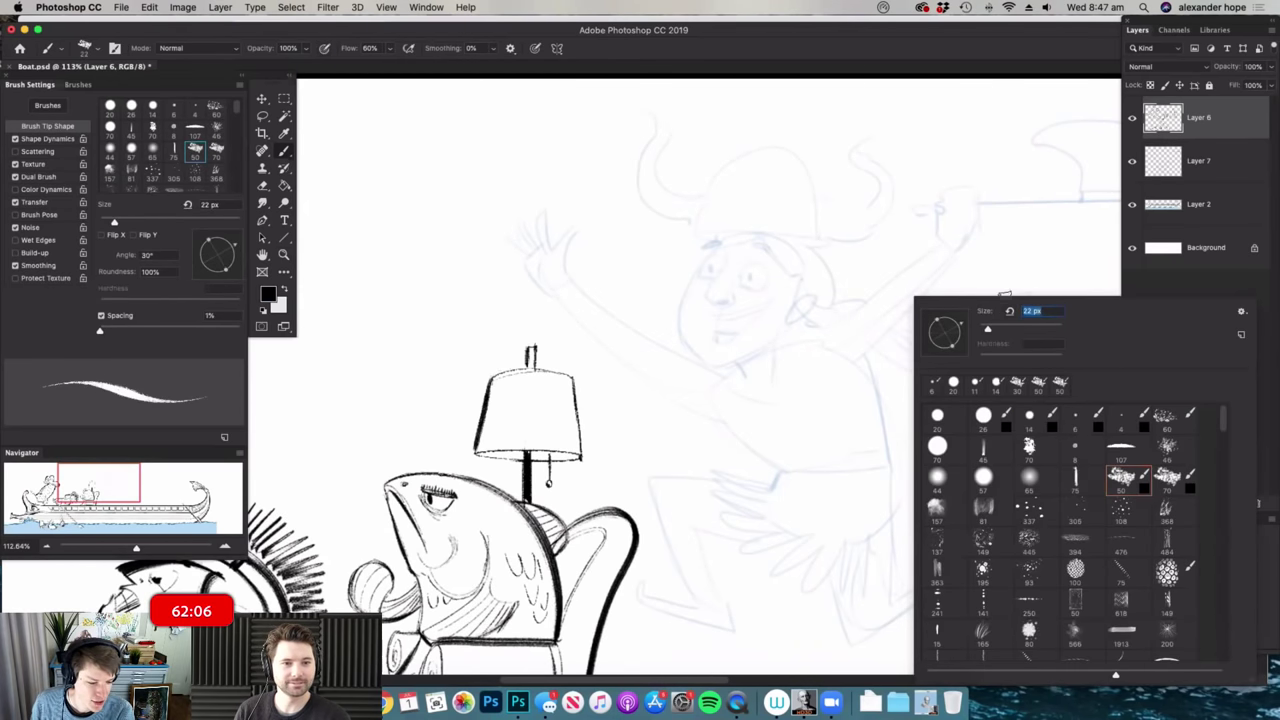
pyautogui.press('Escape')
pyautogui.press('z')
pyautogui.click(747, 265)
pyautogui.press('b')
pyautogui.moveTo(733, 292)
pyautogui.mouseDown()
pyautogui.moveTo(783, 309)
pyautogui.moveTo(797, 295)
pyautogui.moveTo(749, 264)
pyautogui.moveTo(739, 277)
pyautogui.moveTo(796, 298)
pyautogui.moveTo(799, 268)
pyautogui.moveTo(792, 282)
pyautogui.moveTo(760, 283)
pyautogui.mouseUp()
pyautogui.moveTo(649, 270)
pyautogui.mouseDown()
pyautogui.moveTo(664, 227)
pyautogui.moveTo(654, 244)
pyautogui.moveTo(689, 253)
pyautogui.moveTo(640, 262)
pyautogui.moveTo(659, 233)
pyautogui.moveTo(653, 242)
pyautogui.moveTo(705, 218)
pyautogui.moveTo(661, 230)
pyautogui.moveTo(652, 210)
pyautogui.moveTo(690, 194)
pyautogui.moveTo(646, 212)
pyautogui.moveTo(760, 198)
pyautogui.moveTo(815, 222)
pyautogui.mouseUp()
pyautogui.moveTo(695, 200)
pyautogui.mouseDown()
pyautogui.moveTo(689, 280)
pyautogui.moveTo(696, 252)
pyautogui.moveTo(650, 315)
pyautogui.moveTo(693, 337)
pyautogui.moveTo(701, 327)
pyautogui.moveTo(703, 343)
pyautogui.moveTo(712, 311)
pyautogui.mouseUp()
pyautogui.press('super+space')
pyautogui.moveTo(842, 274)
pyautogui.mouseDown()
pyautogui.moveTo(752, 285)
pyautogui.moveTo(795, 285)
pyautogui.mouseUp()
pyautogui.moveTo(726, 262); pyautogui.dragTo(744, 260)
pyautogui.press('super+space')
pyautogui.moveTo(935, 248)
pyautogui.mouseDown()
pyautogui.moveTo(838, 268)
pyautogui.moveTo(861, 270)
pyautogui.moveTo(868, 287)
pyautogui.moveTo(841, 254)
pyautogui.moveTo(866, 225)
pyautogui.moveTo(896, 252)
pyautogui.mouseUp()
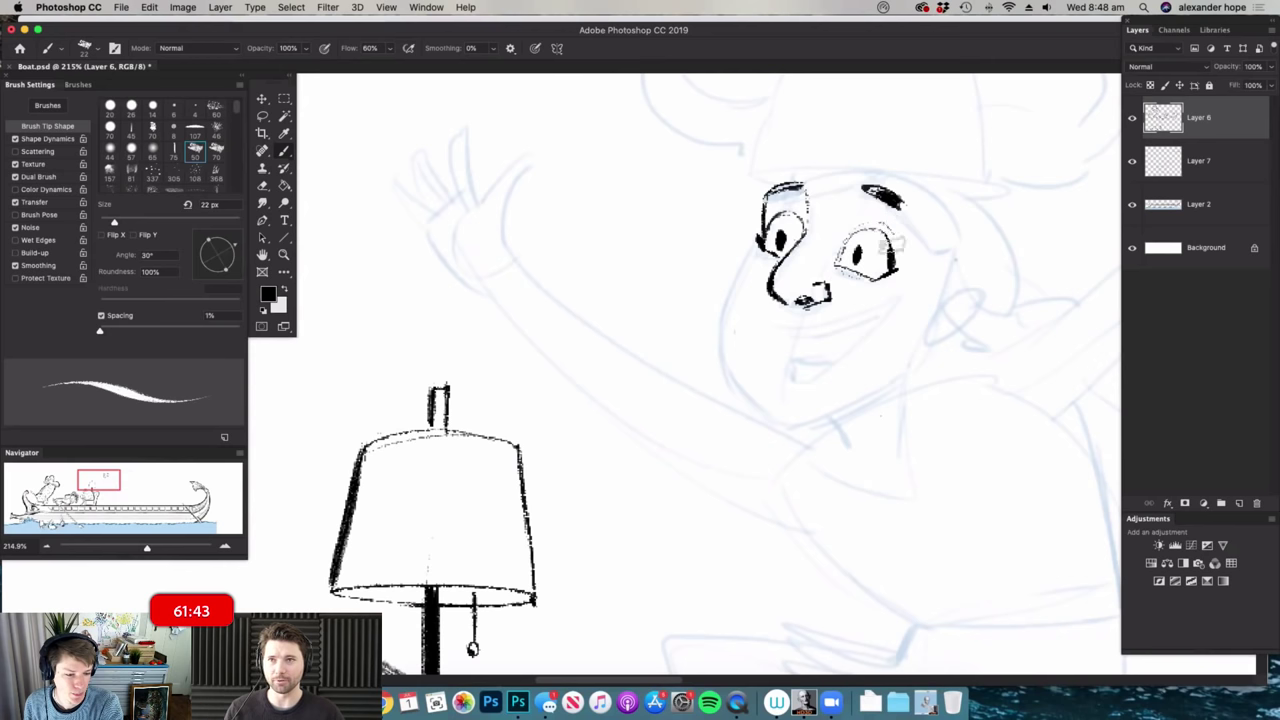
# - Ink the forehead, the swept lock of hair and the rounded outline of the cheek and jaw
pyautogui.moveTo(773, 188)
pyautogui.mouseDown()
pyautogui.moveTo(898, 170)
pyautogui.moveTo(849, 162)
pyautogui.moveTo(933, 233)
pyautogui.moveTo(943, 222)
pyautogui.moveTo(921, 236)
pyautogui.moveTo(938, 230)
pyautogui.moveTo(959, 247)
pyautogui.moveTo(917, 245)
pyautogui.moveTo(962, 246)
pyautogui.mouseUp()
pyautogui.press('super+space')
pyautogui.moveTo(962, 256); pyautogui.dragTo(912, 278)
pyautogui.moveTo(817, 232)
pyautogui.mouseDown()
pyautogui.moveTo(795, 370)
pyautogui.moveTo(815, 357)
pyautogui.moveTo(782, 337)
pyautogui.moveTo(797, 376)
pyautogui.moveTo(845, 404)
pyautogui.moveTo(960, 378)
pyautogui.moveTo(943, 370)
pyautogui.moveTo(986, 314)
pyautogui.mouseUp()
pyautogui.moveTo(1004, 264)
pyautogui.mouseDown()
pyautogui.moveTo(972, 346)
pyautogui.moveTo(927, 360)
pyautogui.mouseUp()
pyautogui.press('super+space')
pyautogui.press('b')
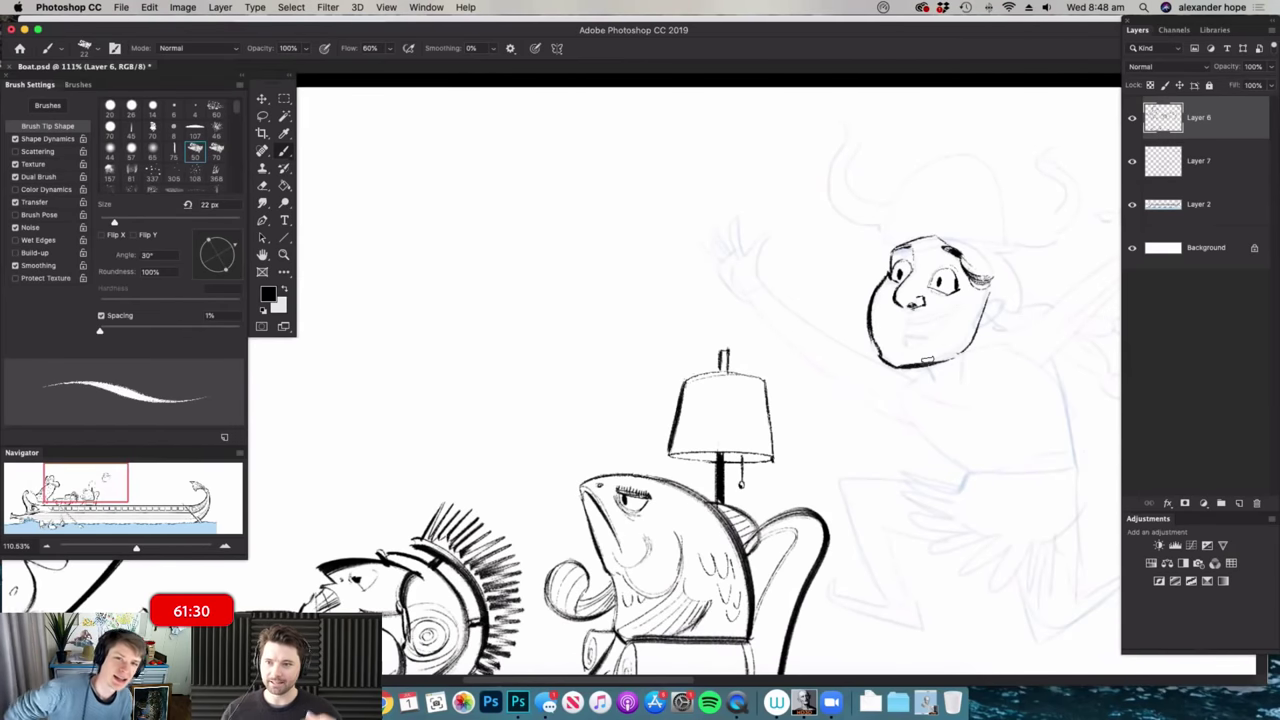
# - Ink the open smiling mouth with a dark interior and a lower lip
pyautogui.press('super+space')
pyautogui.moveTo(951, 299); pyautogui.dragTo(1008, 300)
pyautogui.moveTo(850, 329)
pyautogui.mouseDown()
pyautogui.moveTo(953, 318)
pyautogui.moveTo(888, 378)
pyautogui.moveTo(853, 364)
pyautogui.moveTo(870, 380)
pyautogui.moveTo(855, 362)
pyautogui.moveTo(897, 370)
pyautogui.moveTo(856, 362)
pyautogui.moveTo(873, 364)
pyautogui.moveTo(897, 334)
pyautogui.moveTo(866, 347)
pyautogui.moveTo(874, 361)
pyautogui.moveTo(894, 351)
pyautogui.moveTo(875, 336)
pyautogui.moveTo(901, 347)
pyautogui.moveTo(883, 349)
pyautogui.moveTo(935, 329)
pyautogui.moveTo(879, 346)
pyautogui.moveTo(928, 347)
pyautogui.moveTo(875, 348)
pyautogui.mouseUp()
pyautogui.keyDown('super'); pyautogui.moveTo(942, 306); pyautogui.dragTo(885, 307); pyautogui.keyUp('super')
pyautogui.keyDown('super'); pyautogui.moveTo(940, 312); pyautogui.dragTo(992, 311); pyautogui.keyUp('super')
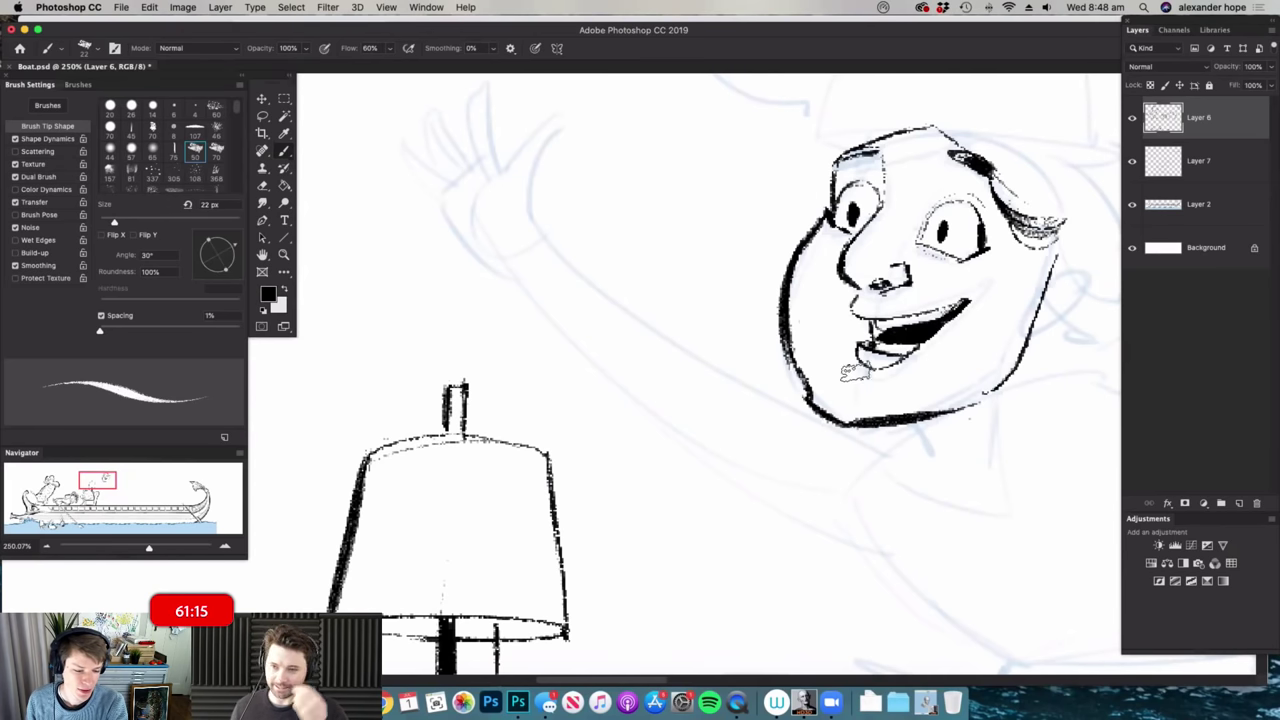
pyautogui.keyDown('super'); pyautogui.moveTo(891, 338); pyautogui.dragTo(852, 345); pyautogui.keyUp('super')
# - Ink the ear, the curl of hair in front of it and the back of the head
pyautogui.keyDown('super'); pyautogui.moveTo(1025, 267); pyautogui.dragTo(1064, 267); pyautogui.keyUp('super')
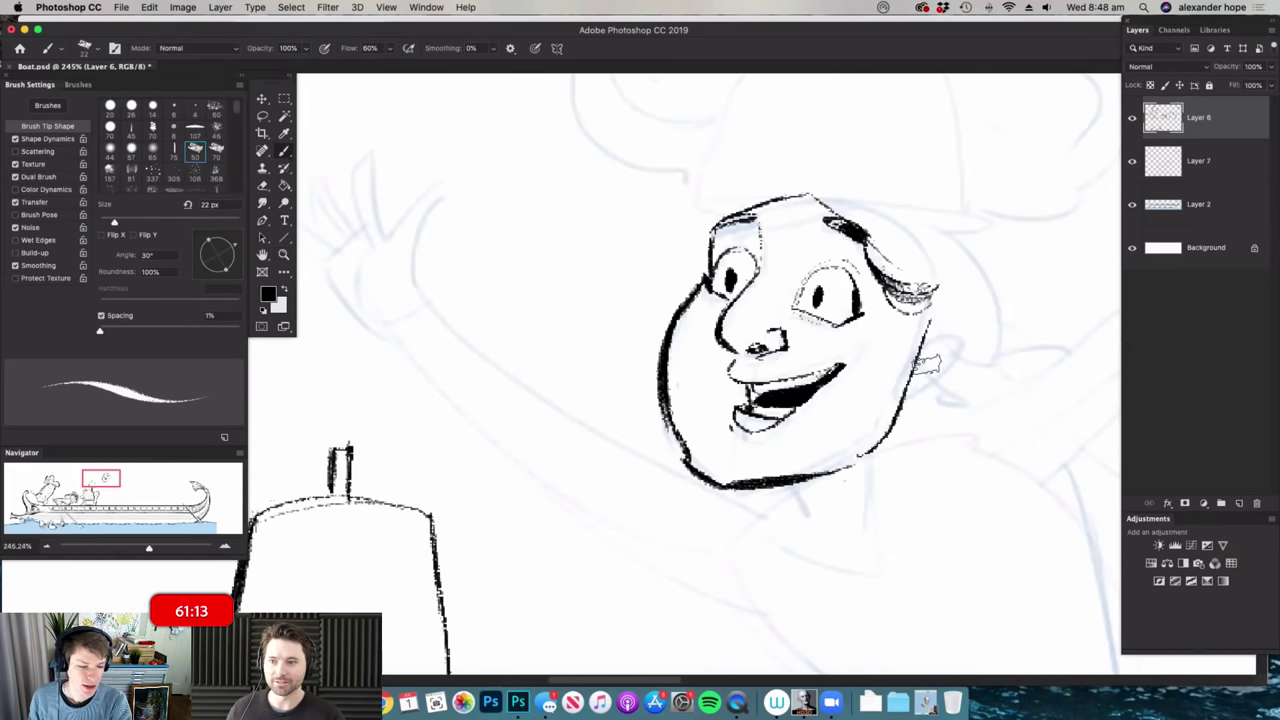
pyautogui.moveTo(930, 340)
pyautogui.mouseDown()
pyautogui.moveTo(903, 408)
pyautogui.moveTo(940, 368)
pyautogui.moveTo(922, 380)
pyautogui.moveTo(899, 348)
pyautogui.mouseUp()
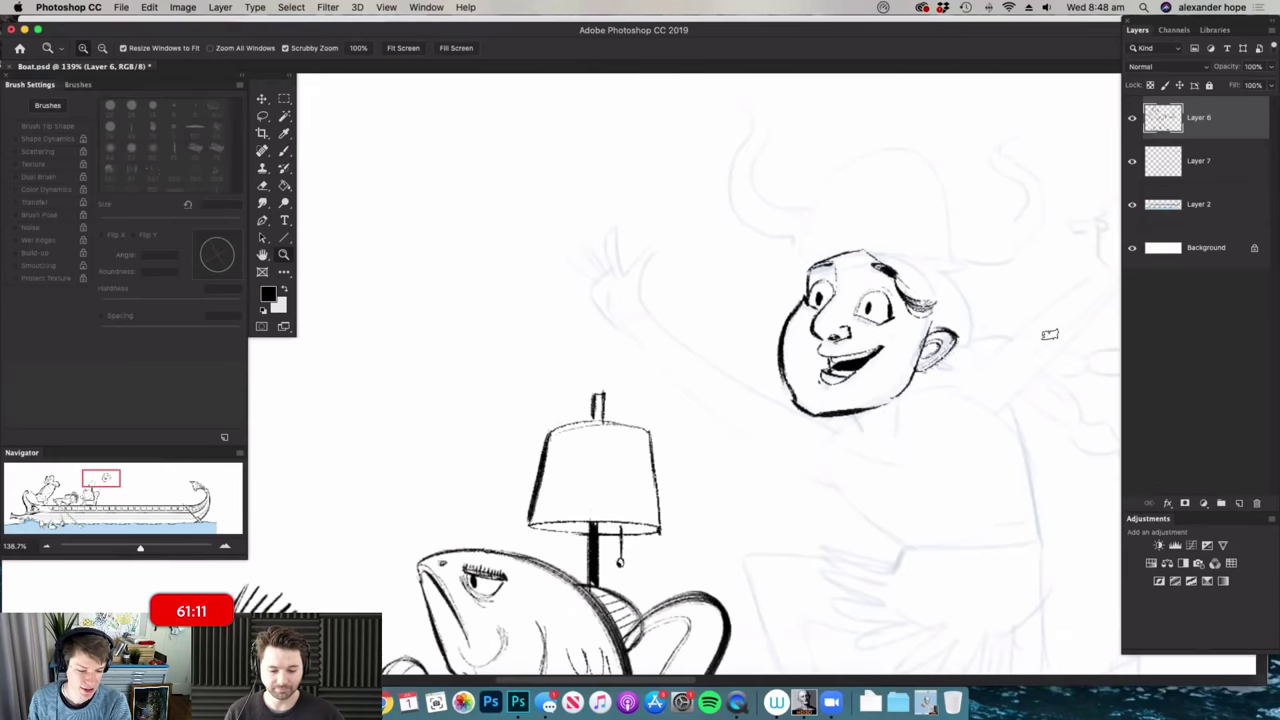
pyautogui.keyDown('super'); pyautogui.moveTo(1022, 358); pyautogui.dragTo(1038, 358); pyautogui.keyUp('super')
pyautogui.moveTo(874, 304); pyautogui.dragTo(882, 342)
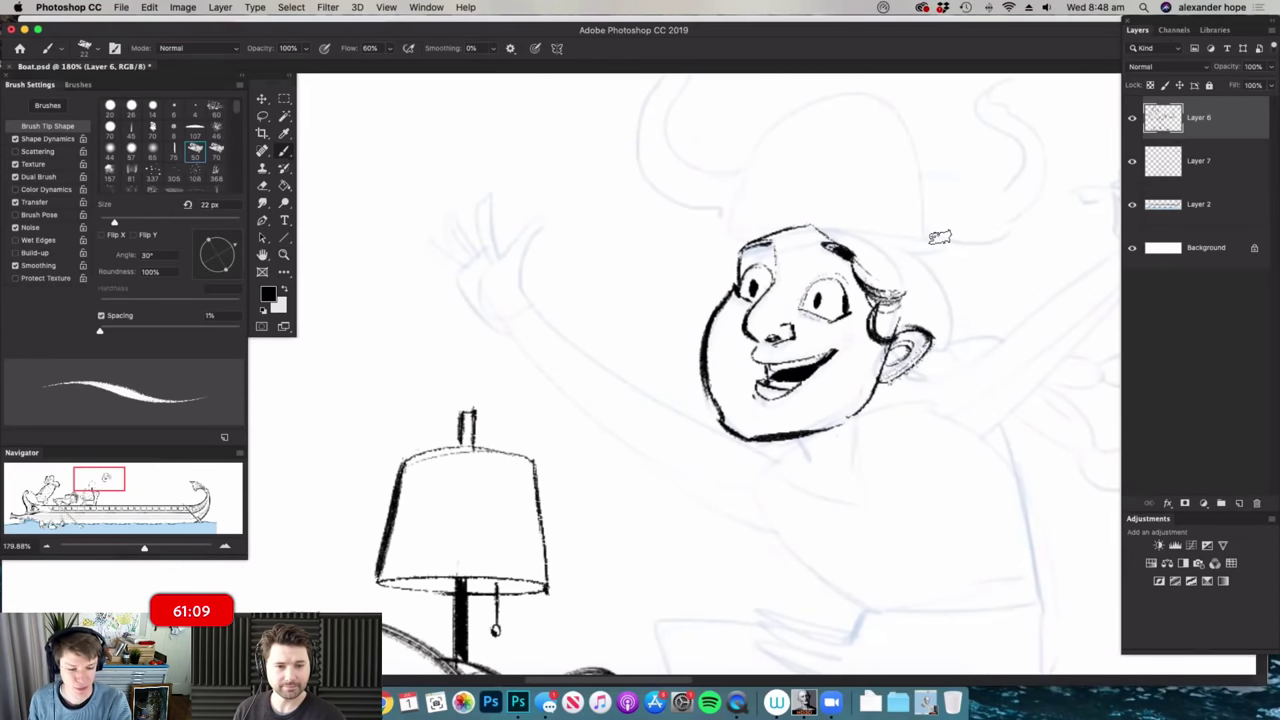
pyautogui.moveTo(903, 243); pyautogui.dragTo(945, 331)
pyautogui.moveTo(851, 241); pyautogui.dragTo(903, 284)
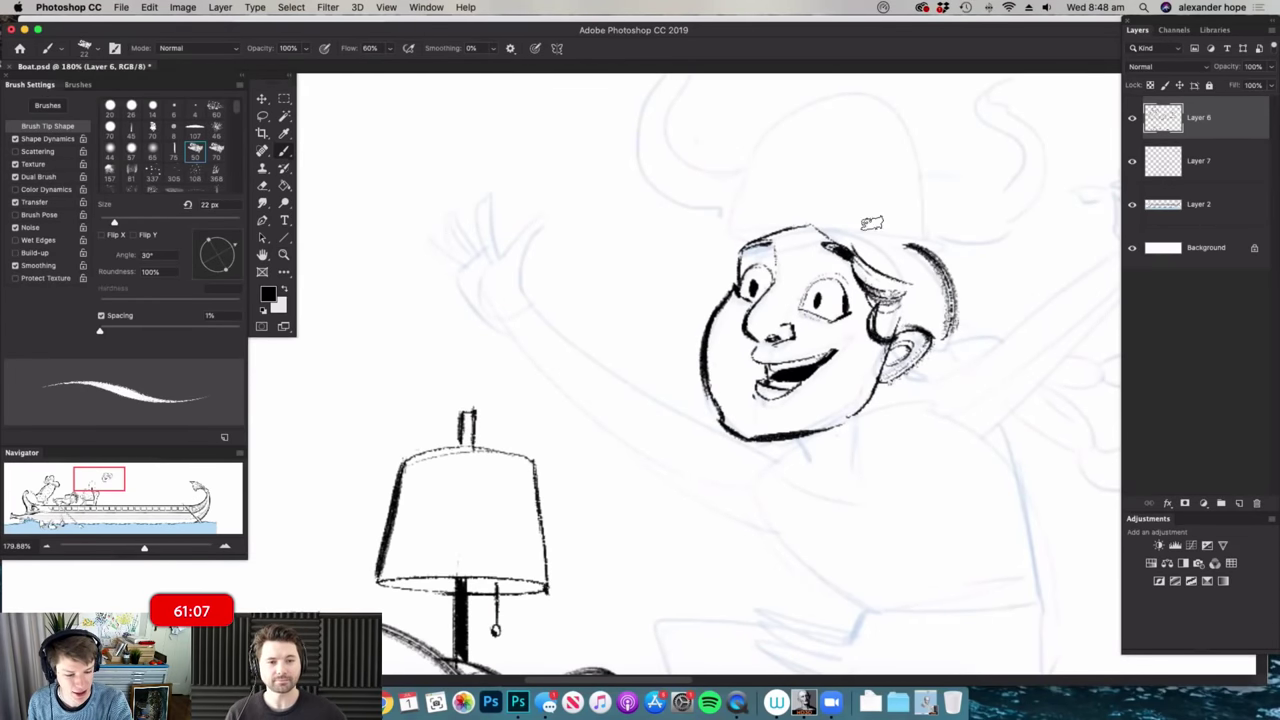
# - Ink the helmet's dome and curved brim, redrawing the brim stroke after undoing it
pyautogui.moveTo(752, 242)
pyautogui.mouseDown()
pyautogui.moveTo(907, 244)
pyautogui.moveTo(938, 258)
pyautogui.moveTo(815, 297)
pyautogui.mouseUp()
pyautogui.keyDown('super'); pyautogui.moveTo(879, 168); pyautogui.dragTo(920, 175); pyautogui.keyUp('super')
pyautogui.moveTo(671, 342)
pyautogui.mouseDown()
pyautogui.moveTo(806, 168)
pyautogui.moveTo(948, 396)
pyautogui.mouseUp()
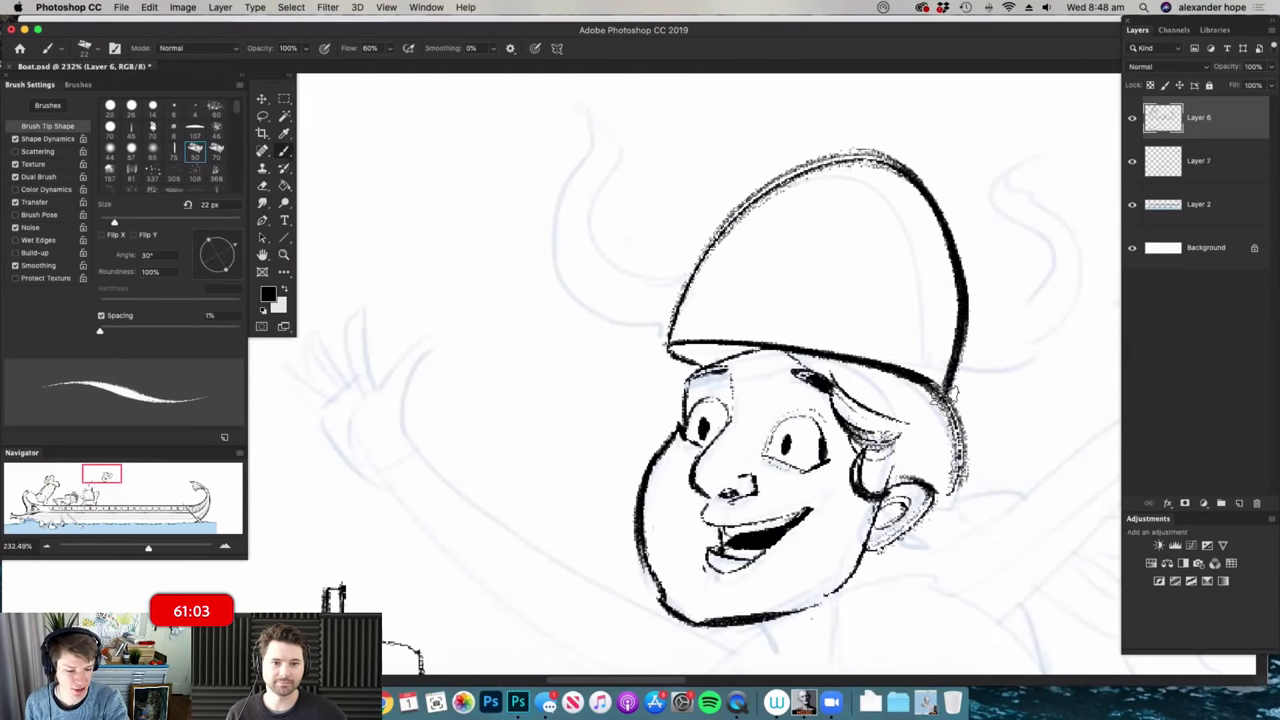
pyautogui.press('cmd+z')
pyautogui.moveTo(670, 347)
pyautogui.mouseDown()
pyautogui.moveTo(694, 257)
pyautogui.moveTo(950, 370)
pyautogui.moveTo(935, 385)
pyautogui.mouseUp()
pyautogui.moveTo(866, 170); pyautogui.dragTo(864, 168)
# - Add a curved decorative band with a row of round studs around the helmet
pyautogui.moveTo(744, 245); pyautogui.dragTo(948, 310)
pyautogui.moveTo(678, 309)
pyautogui.mouseDown()
pyautogui.moveTo(855, 316)
pyautogui.moveTo(935, 338)
pyautogui.mouseUp()
pyautogui.moveTo(795, 262)
pyautogui.mouseDown()
pyautogui.moveTo(690, 265)
pyautogui.moveTo(673, 283)
pyautogui.mouseUp()
pyautogui.moveTo(852, 280)
pyautogui.mouseDown()
pyautogui.moveTo(915, 313)
pyautogui.moveTo(928, 280)
pyautogui.moveTo(850, 290)
pyautogui.mouseUp()
pyautogui.moveTo(944, 422); pyautogui.dragTo(990, 412)
pyautogui.moveTo(936, 348)
pyautogui.mouseDown()
pyautogui.moveTo(910, 347)
pyautogui.moveTo(940, 328)
pyautogui.moveTo(874, 326)
pyautogui.mouseUp()
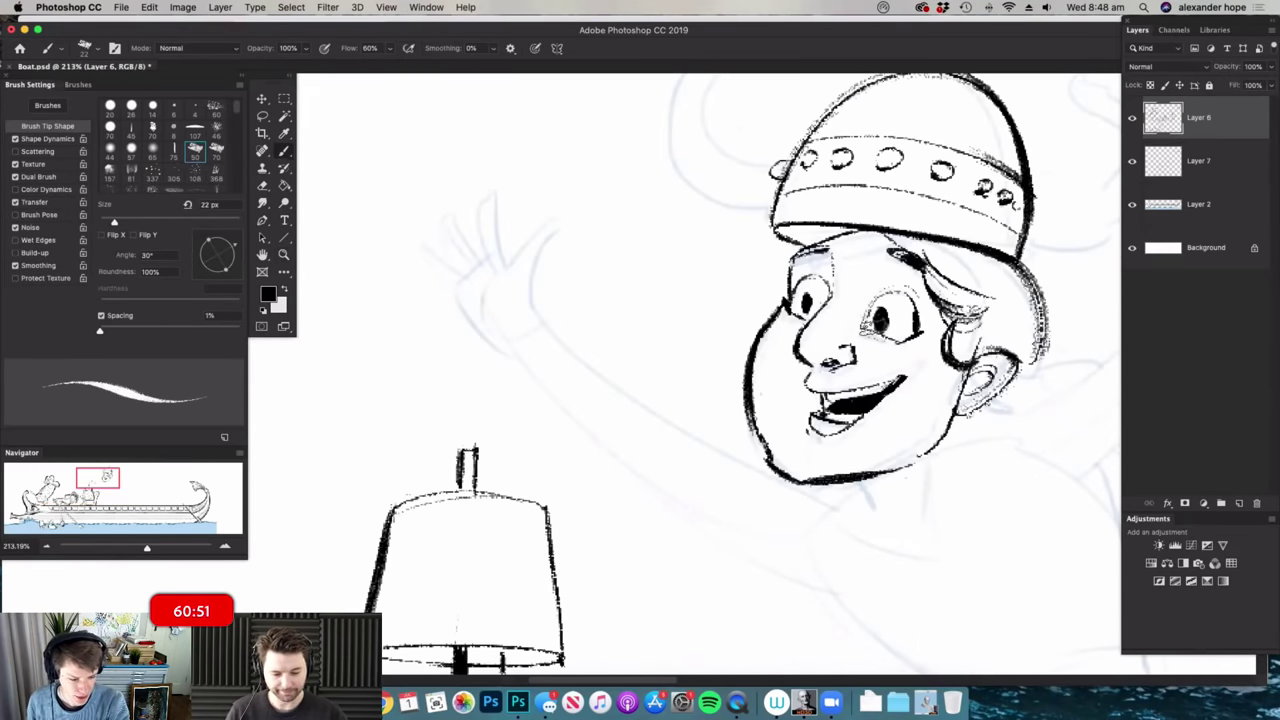
# - Add a small knob on top of the helmet and ink the neck lines below the jaw
pyautogui.moveTo(922, 260); pyautogui.dragTo(872, 263)
pyautogui.moveTo(976, 313); pyautogui.dragTo(1016, 305)
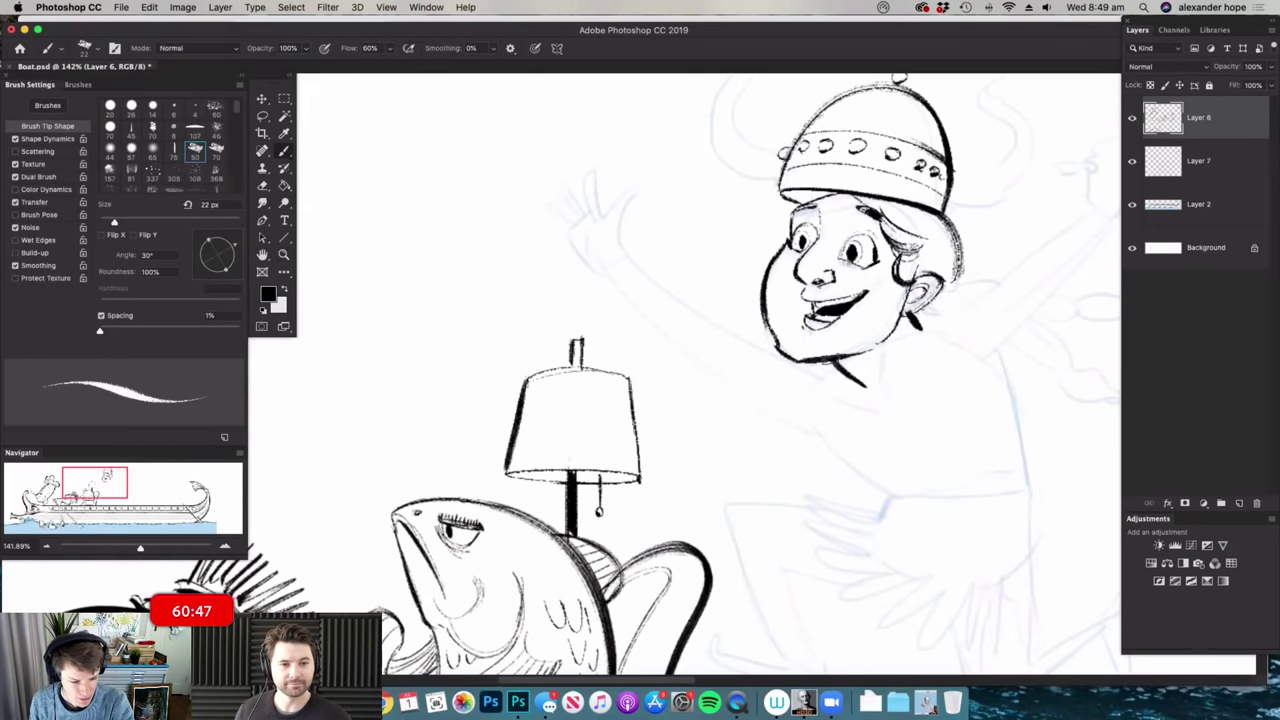
pyautogui.moveTo(980, 318); pyautogui.dragTo(926, 319)
pyautogui.moveTo(1084, 318); pyautogui.dragTo(1143, 313)
# - Enlarge the brush to 31 px and ink the raised rear arm with its clenched fist
pyautogui.rightClick(905, 321)
pyautogui.moveTo(905, 326); pyautogui.dragTo(910, 326)
pyautogui.click(918, 277)
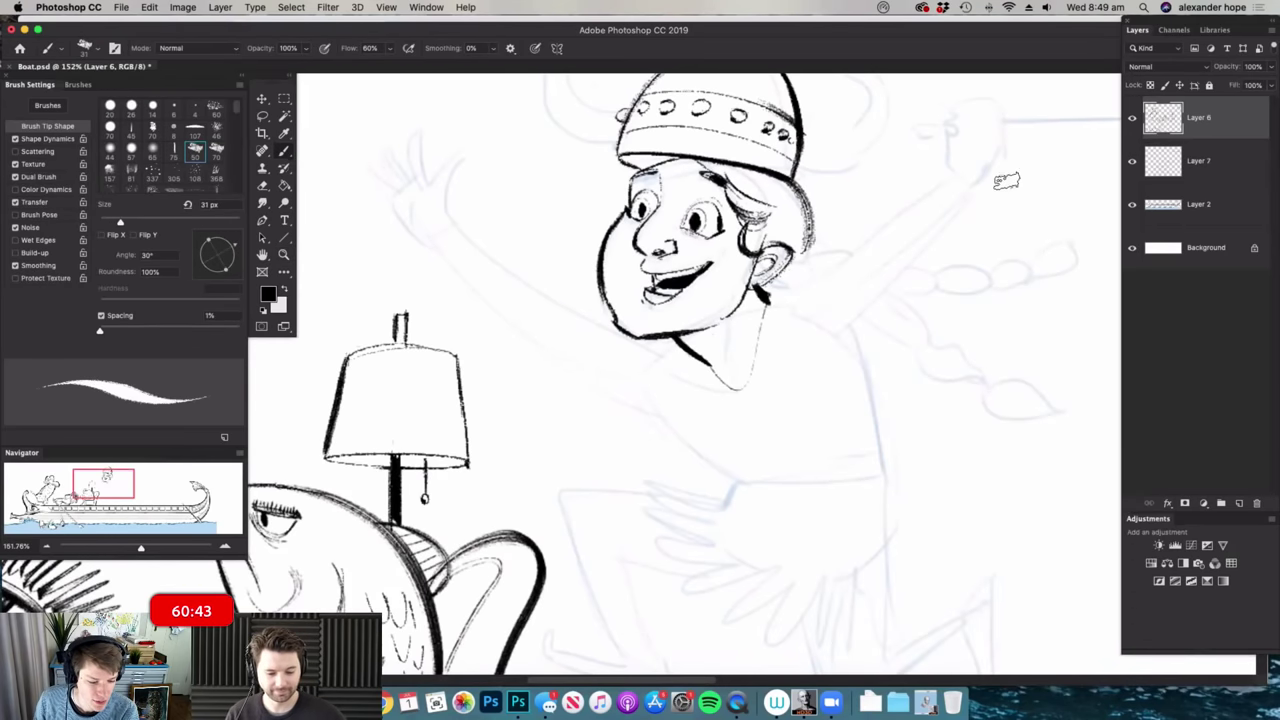
pyautogui.moveTo(989, 172)
pyautogui.mouseDown()
pyautogui.moveTo(999, 97)
pyautogui.moveTo(958, 110)
pyautogui.moveTo(943, 176)
pyautogui.mouseUp()
pyautogui.moveTo(978, 183); pyautogui.dragTo(835, 332)
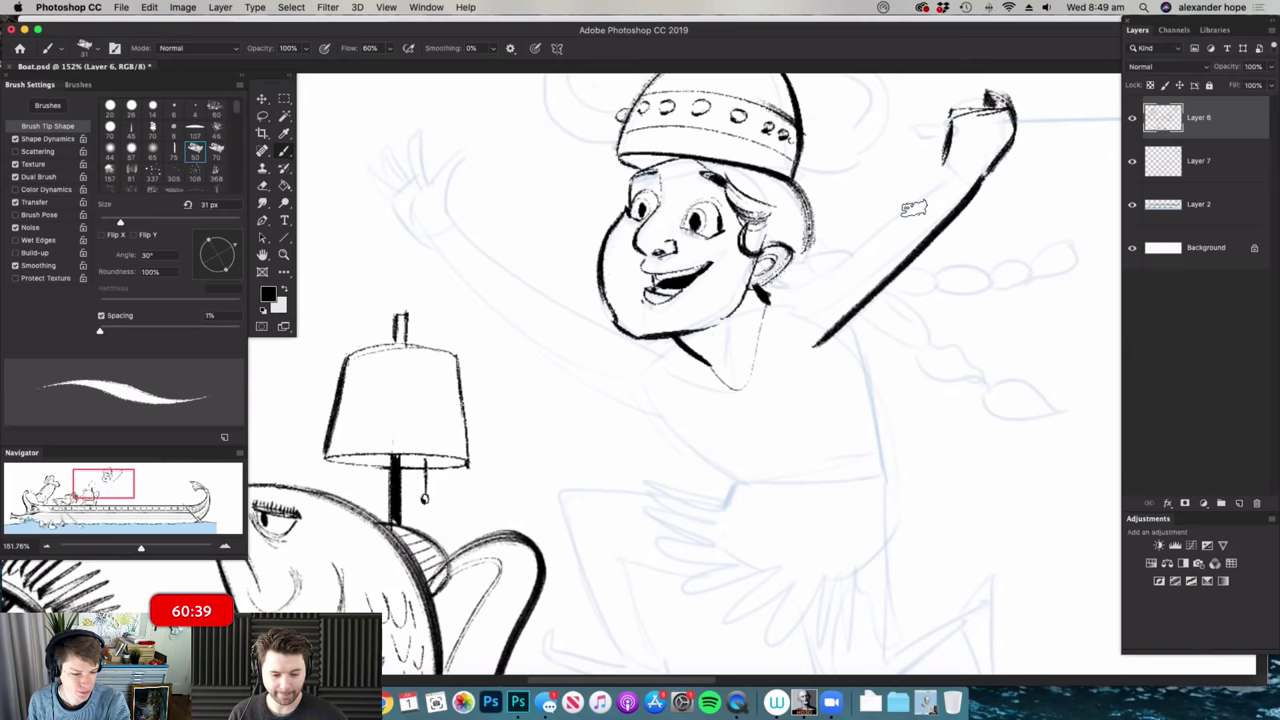
pyautogui.moveTo(944, 166)
pyautogui.mouseDown()
pyautogui.moveTo(760, 292)
pyautogui.moveTo(818, 352)
pyautogui.moveTo(852, 340)
pyautogui.moveTo(872, 453)
pyautogui.mouseUp()
pyautogui.press('e')
pyautogui.press('b')
# - Ink the Viking's torso, back and waistline down to the side of the skirt
pyautogui.moveTo(867, 406); pyautogui.dragTo(876, 454)
pyautogui.keyDown('alt'); pyautogui.keyDown('super'); pyautogui.click(911, 404); pyautogui.keyUp('super'); pyautogui.keyUp('alt')
pyautogui.keyDown('super'); pyautogui.click(908, 356); pyautogui.keyUp('super')
pyautogui.keyDown('super'); pyautogui.click(932, 430); pyautogui.keyUp('super')
pyautogui.moveTo(908, 335); pyautogui.dragTo(933, 514)
pyautogui.moveTo(896, 439); pyautogui.dragTo(934, 515)
pyautogui.moveTo(888, 438)
pyautogui.mouseDown()
pyautogui.moveTo(910, 515)
pyautogui.moveTo(870, 516)
pyautogui.mouseUp()
pyautogui.moveTo(874, 441)
pyautogui.mouseDown()
pyautogui.moveTo(840, 516)
pyautogui.moveTo(765, 490)
pyautogui.moveTo(680, 402)
pyautogui.moveTo(662, 320)
pyautogui.moveTo(748, 364)
pyautogui.moveTo(771, 351)
pyautogui.moveTo(785, 368)
pyautogui.mouseUp()
pyautogui.moveTo(800, 303); pyautogui.dragTo(848, 303)
pyautogui.moveTo(690, 302)
pyautogui.mouseDown()
pyautogui.moveTo(776, 420)
pyautogui.moveTo(926, 404)
pyautogui.mouseUp()
# - Ink the outstretched front arm and its open hand with spread fingers
pyautogui.scroll(-3, 895, 358)
pyautogui.scroll(4, 905, 360)
pyautogui.moveTo(795, 438)
pyautogui.mouseDown()
pyautogui.moveTo(924, 418)
pyautogui.moveTo(800, 310)
pyautogui.mouseUp()
pyautogui.moveTo(774, 267); pyautogui.dragTo(836, 272)
pyautogui.moveTo(597, 272); pyautogui.dragTo(820, 430)
pyautogui.moveTo(621, 255); pyautogui.dragTo(748, 327)
pyautogui.moveTo(808, 375)
pyautogui.mouseDown()
pyautogui.moveTo(836, 396)
pyautogui.moveTo(806, 381)
pyautogui.moveTo(802, 422)
pyautogui.mouseUp()
pyautogui.moveTo(873, 355); pyautogui.dragTo(805, 310)
pyautogui.moveTo(697, 278)
pyautogui.mouseDown()
pyautogui.moveTo(720, 257)
pyautogui.moveTo(765, 256)
pyautogui.mouseUp()
pyautogui.moveTo(712, 214); pyautogui.dragTo(690, 292)
pyautogui.moveTo(660, 250); pyautogui.dragTo(700, 305)
pyautogui.moveTo(648, 172)
pyautogui.mouseDown()
pyautogui.moveTo(655, 240)
pyautogui.moveTo(621, 270)
pyautogui.moveTo(613, 174)
pyautogui.mouseUp()
pyautogui.moveTo(613, 174)
pyautogui.mouseDown()
pyautogui.moveTo(640, 245)
pyautogui.moveTo(592, 208)
pyautogui.moveTo(627, 250)
pyautogui.moveTo(570, 252)
pyautogui.moveTo(635, 262)
pyautogui.moveTo(620, 268)
pyautogui.moveTo(690, 312)
pyautogui.mouseUp()
# - Ink the two braids streaming behind the head, with plaited segments and pointed tufts
pyautogui.moveTo(800, 242); pyautogui.dragTo(740, 246)
pyautogui.moveTo(793, 280); pyautogui.dragTo(755, 280)
pyautogui.moveTo(937, 275); pyautogui.dragTo(970, 275)
pyautogui.moveTo(812, 222)
pyautogui.mouseDown()
pyautogui.moveTo(770, 233)
pyautogui.moveTo(782, 255)
pyautogui.moveTo(829, 223)
pyautogui.moveTo(790, 233)
pyautogui.mouseUp()
pyautogui.moveTo(850, 280); pyautogui.dragTo(796, 282)
pyautogui.moveTo(1050, 362); pyautogui.dragTo(1108, 364)
pyautogui.moveTo(845, 291)
pyautogui.mouseDown()
pyautogui.moveTo(910, 337)
pyautogui.moveTo(846, 325)
pyautogui.moveTo(903, 340)
pyautogui.moveTo(885, 364)
pyautogui.moveTo(907, 328)
pyautogui.moveTo(919, 361)
pyautogui.moveTo(970, 379)
pyautogui.moveTo(942, 358)
pyautogui.moveTo(945, 383)
pyautogui.moveTo(1015, 380)
pyautogui.moveTo(1080, 409)
pyautogui.moveTo(970, 408)
pyautogui.moveTo(1055, 408)
pyautogui.mouseUp()
pyautogui.moveTo(968, 398); pyautogui.dragTo(1050, 408)
pyautogui.moveTo(966, 371); pyautogui.dragTo(959, 392)
pyautogui.moveTo(964, 339)
pyautogui.mouseDown()
pyautogui.moveTo(1034, 235)
pyautogui.moveTo(1030, 250)
pyautogui.moveTo(730, 268)
pyautogui.mouseUp()
pyautogui.moveTo(830, 302)
pyautogui.mouseDown()
pyautogui.moveTo(881, 316)
pyautogui.moveTo(857, 317)
pyautogui.moveTo(894, 341)
pyautogui.moveTo(900, 324)
pyautogui.moveTo(952, 319)
pyautogui.moveTo(984, 290)
pyautogui.moveTo(1030, 287)
pyautogui.moveTo(1007, 315)
pyautogui.moveTo(828, 322)
pyautogui.mouseUp()
# - Ink the ragged skirt strips and the bent front leg with its foot
pyautogui.press('z')
pyautogui.moveTo(901, 285)
pyautogui.mouseDown()
pyautogui.moveTo(934, 357)
pyautogui.moveTo(882, 425)
pyautogui.moveTo(739, 398)
pyautogui.moveTo(790, 400)
pyautogui.mouseUp()
pyautogui.press('b')
pyautogui.moveTo(718, 314)
pyautogui.mouseDown()
pyautogui.moveTo(624, 316)
pyautogui.moveTo(684, 478)
pyautogui.moveTo(612, 455)
pyautogui.moveTo(618, 482)
pyautogui.moveTo(724, 494)
pyautogui.moveTo(692, 388)
pyautogui.mouseUp()
pyautogui.moveTo(692, 388); pyautogui.dragTo(711, 459)
pyautogui.moveTo(692, 391)
pyautogui.mouseDown()
pyautogui.moveTo(753, 404)
pyautogui.moveTo(742, 372)
pyautogui.mouseUp()
pyautogui.press('z')
# - Ink the bent rear leg and its raised foot, and add a cuff at the front ankle
pyautogui.moveTo(917, 389); pyautogui.dragTo(962, 391)
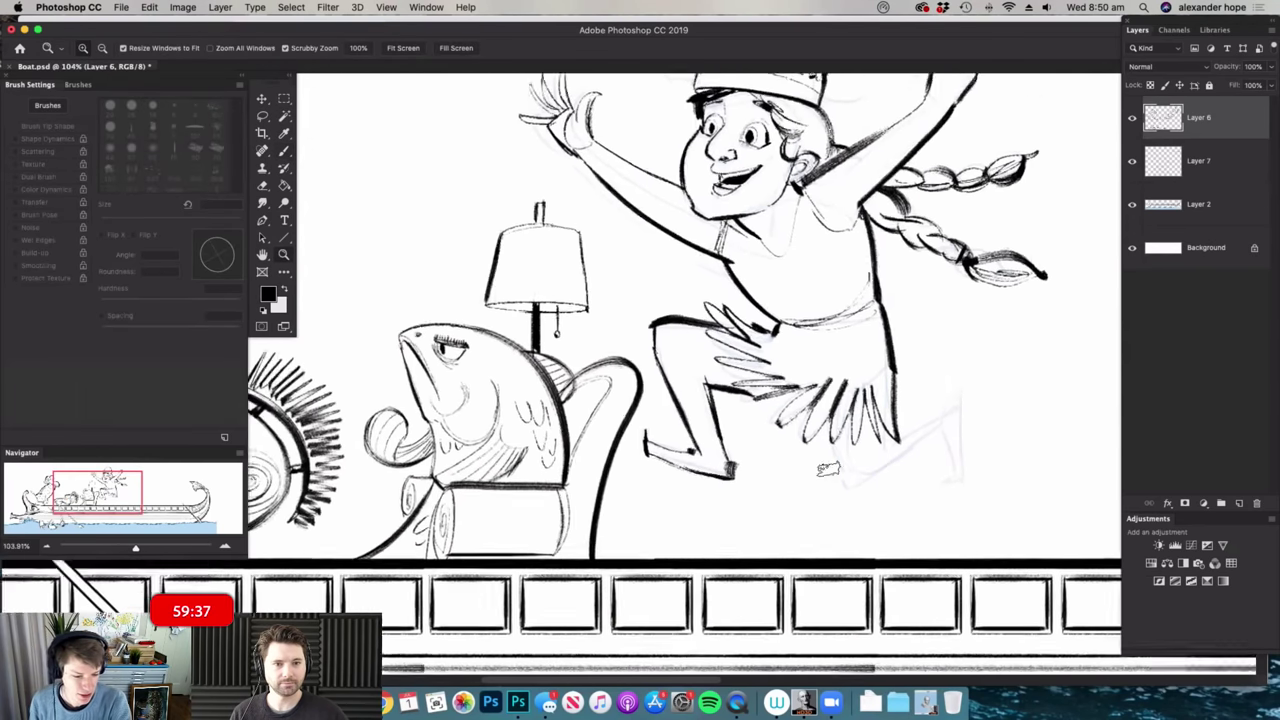
pyautogui.press('b')
pyautogui.moveTo(808, 434); pyautogui.dragTo(952, 458)
pyautogui.moveTo(838, 516); pyautogui.dragTo(946, 426)
pyautogui.moveTo(956, 402)
pyautogui.mouseDown()
pyautogui.moveTo(980, 410)
pyautogui.moveTo(986, 488)
pyautogui.mouseUp()
pyautogui.moveTo(944, 432); pyautogui.dragTo(970, 490)
pyautogui.moveTo(966, 492); pyautogui.dragTo(984, 496)
pyautogui.moveTo(932, 418); pyautogui.dragTo(936, 444)
pyautogui.moveTo(644, 464)
pyautogui.mouseDown()
pyautogui.moveTo(690, 473)
pyautogui.moveTo(680, 460)
pyautogui.mouseUp()
# - Draw a diagonal strap across the chest from the shoulder to the waist
pyautogui.press('super+space')
pyautogui.moveTo(800, 386); pyautogui.dragTo(745, 388)
pyautogui.press('super+space')
pyautogui.moveTo(754, 290); pyautogui.dragTo(782, 265)
pyautogui.moveTo(784, 218)
pyautogui.mouseDown()
pyautogui.moveTo(751, 348)
pyautogui.moveTo(763, 340)
pyautogui.mouseUp()
pyautogui.press('super+space')
pyautogui.moveTo(769, 258)
pyautogui.mouseDown()
pyautogui.moveTo(793, 256)
pyautogui.moveTo(751, 352)
pyautogui.mouseUp()
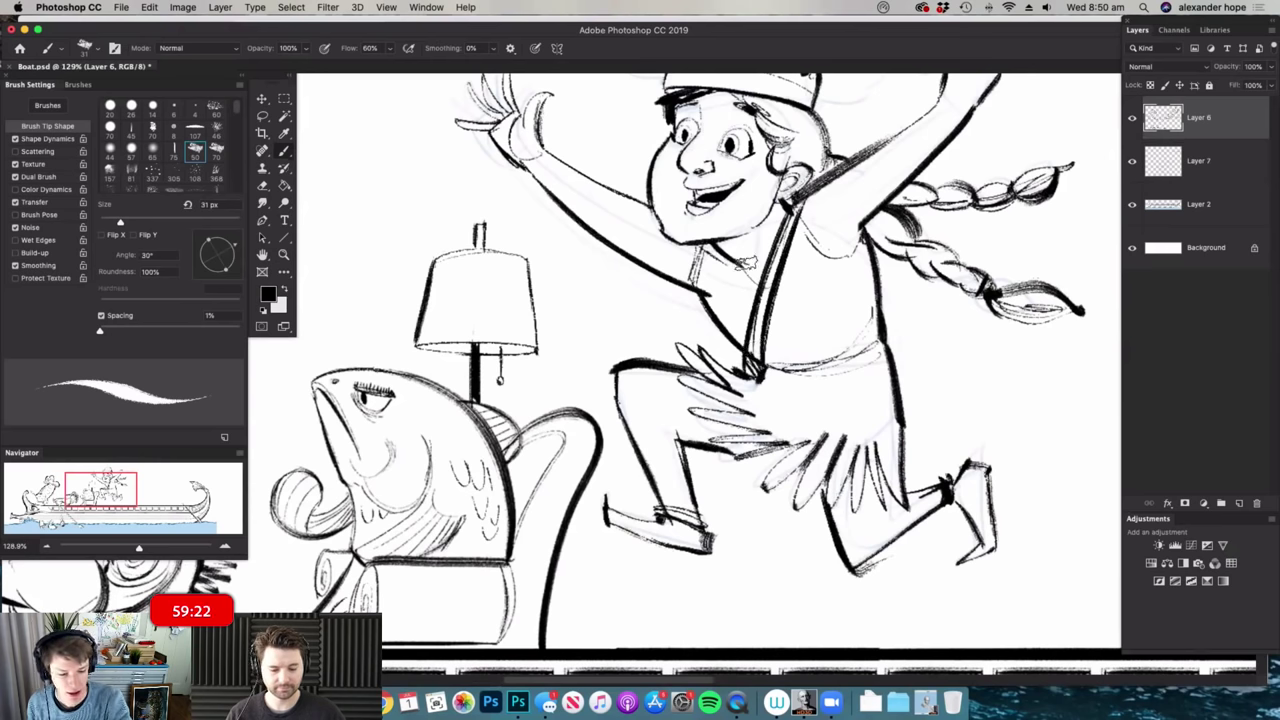
pyautogui.moveTo(801, 203)
pyautogui.mouseDown()
pyautogui.moveTo(779, 283)
pyautogui.moveTo(797, 216)
pyautogui.mouseUp()
# - Ink both curved horns on the helmet, with shading and a collar at the base
pyautogui.press('super+space')
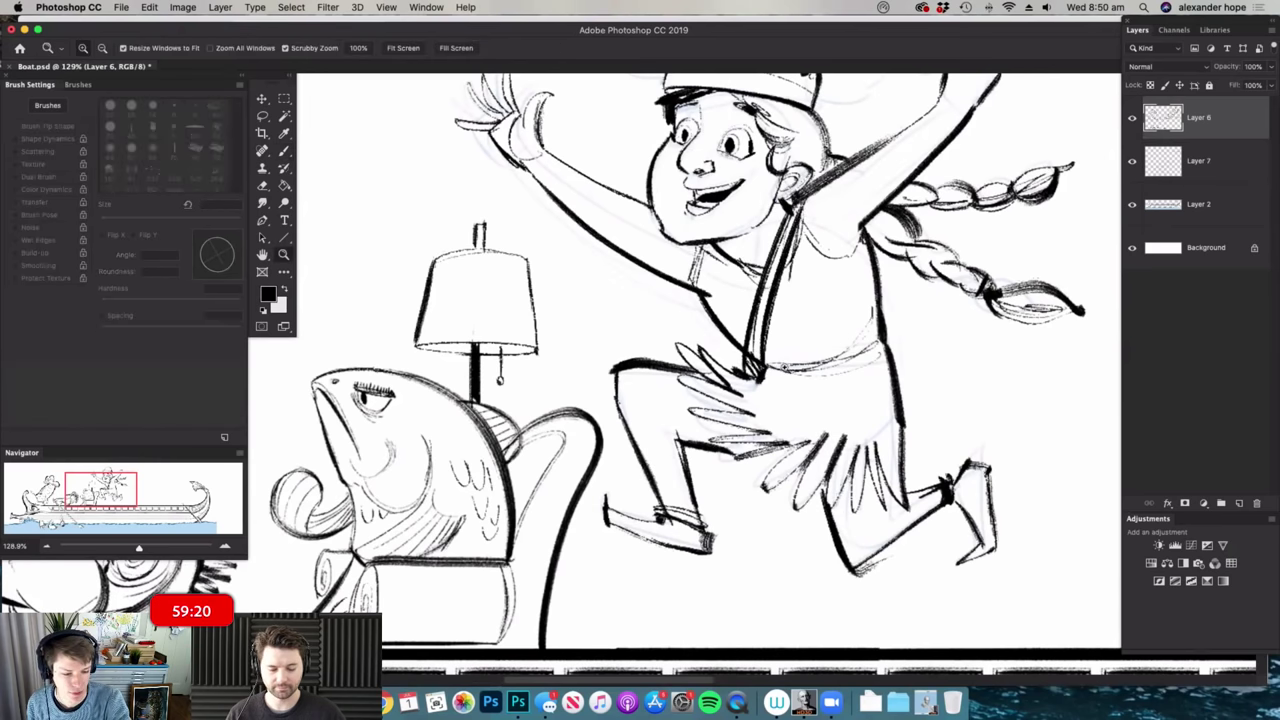
pyautogui.moveTo(838, 330); pyautogui.dragTo(795, 330)
pyautogui.moveTo(787, 208); pyautogui.dragTo(812, 198)
pyautogui.moveTo(887, 151)
pyautogui.mouseDown()
pyautogui.moveTo(881, 174)
pyautogui.moveTo(886, 163)
pyautogui.mouseUp()
pyautogui.moveTo(898, 113); pyautogui.dragTo(884, 165)
pyautogui.moveTo(896, 117); pyautogui.dragTo(909, 199)
pyautogui.moveTo(706, 192)
pyautogui.mouseDown()
pyautogui.moveTo(660, 108)
pyautogui.moveTo(624, 196)
pyautogui.mouseUp()
pyautogui.moveTo(632, 206); pyautogui.dragTo(692, 200)
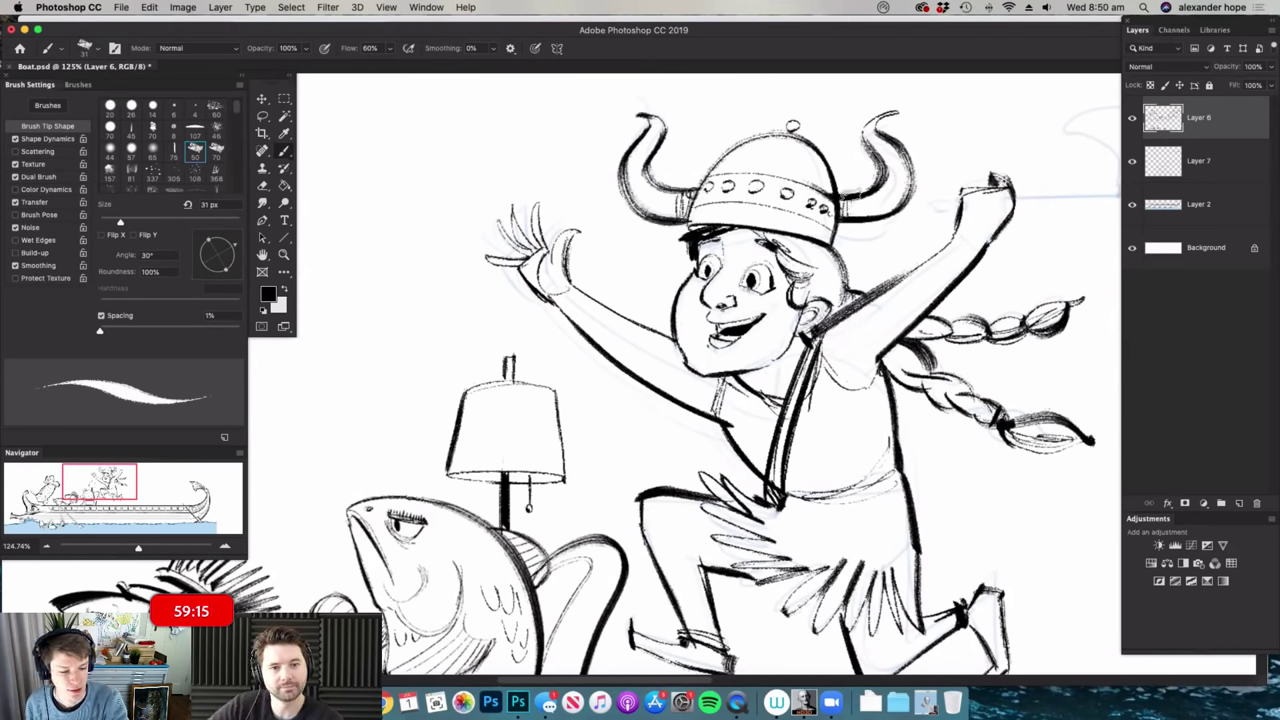
# - Ink the axe in the raised fist, with a long straight handle and flared blade
pyautogui.press('super+space')
pyautogui.moveTo(762, 245); pyautogui.dragTo(680, 245)
pyautogui.press('super+space')
pyautogui.moveTo(1005, 189); pyautogui.dragTo(1080, 189)
pyautogui.press('b')
pyautogui.moveTo(696, 268)
pyautogui.mouseDown()
pyautogui.moveTo(748, 282)
pyautogui.moveTo(798, 266)
pyautogui.moveTo(1004, 268)
pyautogui.moveTo(992, 290)
pyautogui.moveTo(790, 292)
pyautogui.mouseUp()
pyautogui.moveTo(890, 262)
pyautogui.mouseDown()
pyautogui.moveTo(850, 190)
pyautogui.moveTo(970, 210)
pyautogui.moveTo(918, 251)
pyautogui.mouseUp()
pyautogui.moveTo(872, 200)
pyautogui.mouseDown()
pyautogui.moveTo(964, 205)
pyautogui.moveTo(636, 278)
pyautogui.mouseUp()
# - Add a round buckle and detail to the Viking's belt
pyautogui.press('z')
pyautogui.press('z')
pyautogui.moveTo(512, 306)
pyautogui.mouseDown()
pyautogui.moveTo(560, 312)
pyautogui.moveTo(672, 265)
pyautogui.moveTo(668, 281)
pyautogui.mouseUp()
pyautogui.press('z')
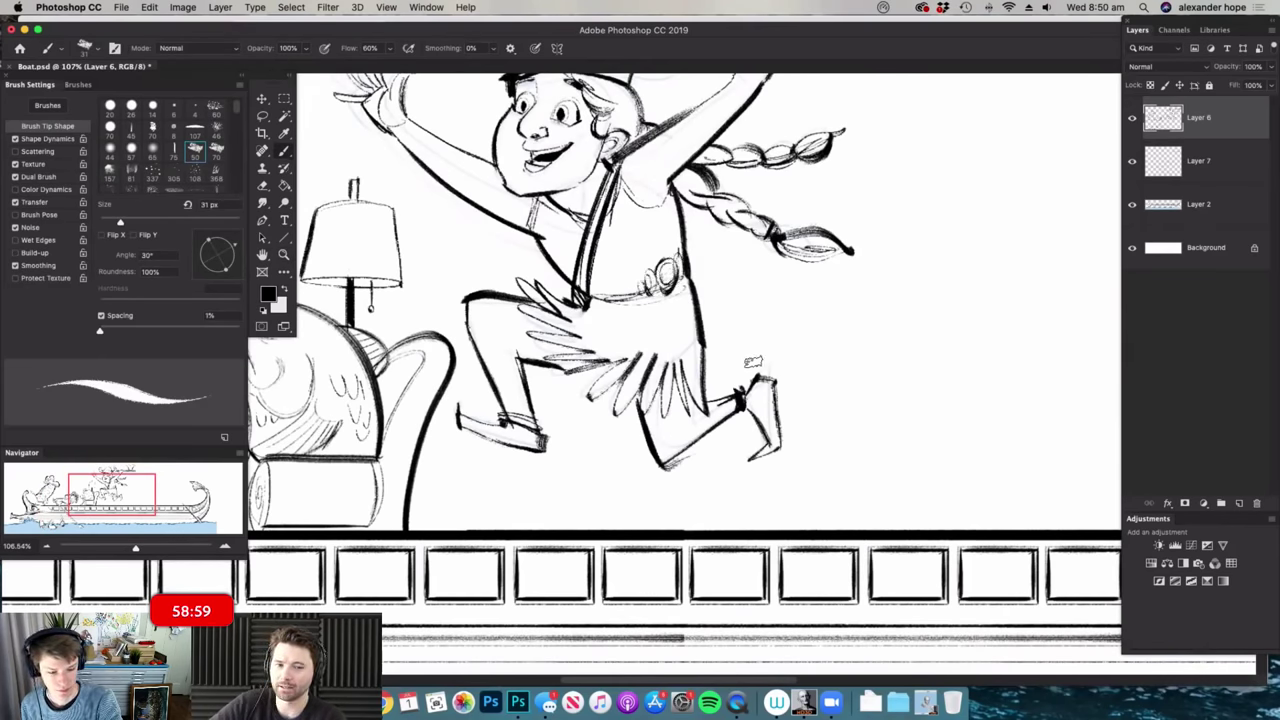
# - Scatter small dots and pebbles around the running feet to suggest kicked-up debris
pyautogui.click(791, 322)
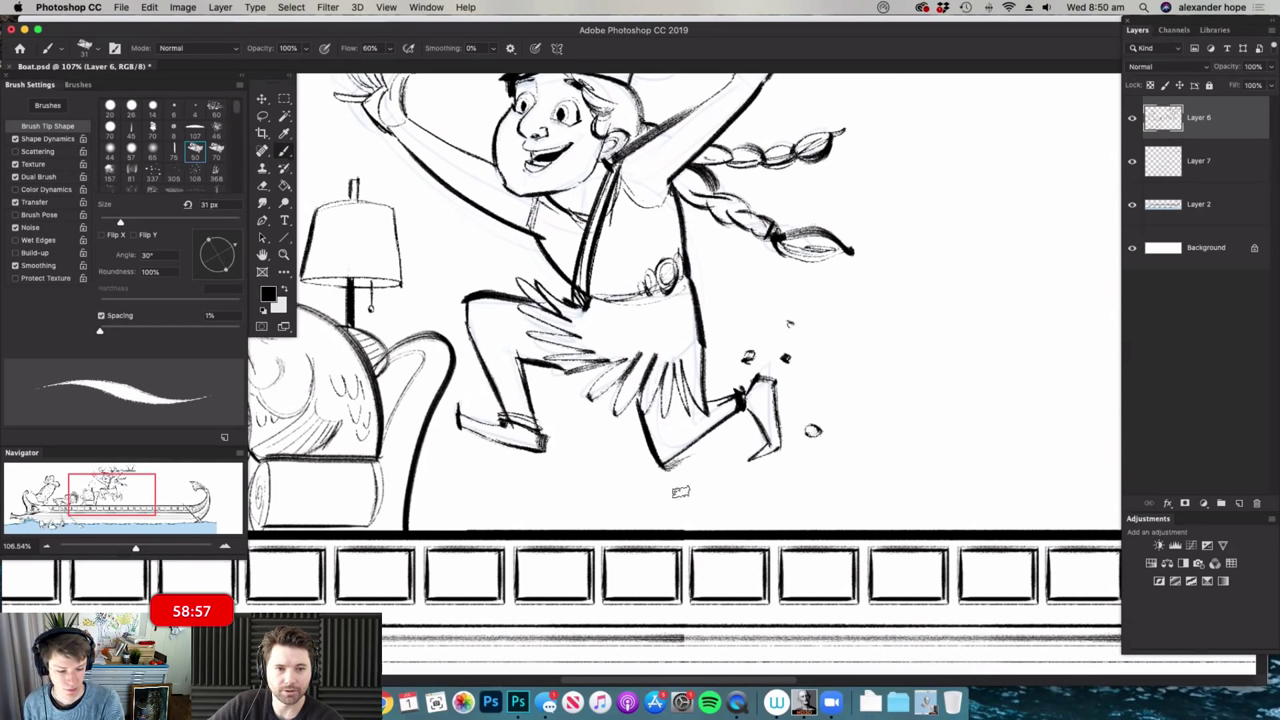
pyautogui.moveTo(571, 422); pyautogui.dragTo(569, 423)
pyautogui.moveTo(597, 451); pyautogui.dragTo(611, 449)
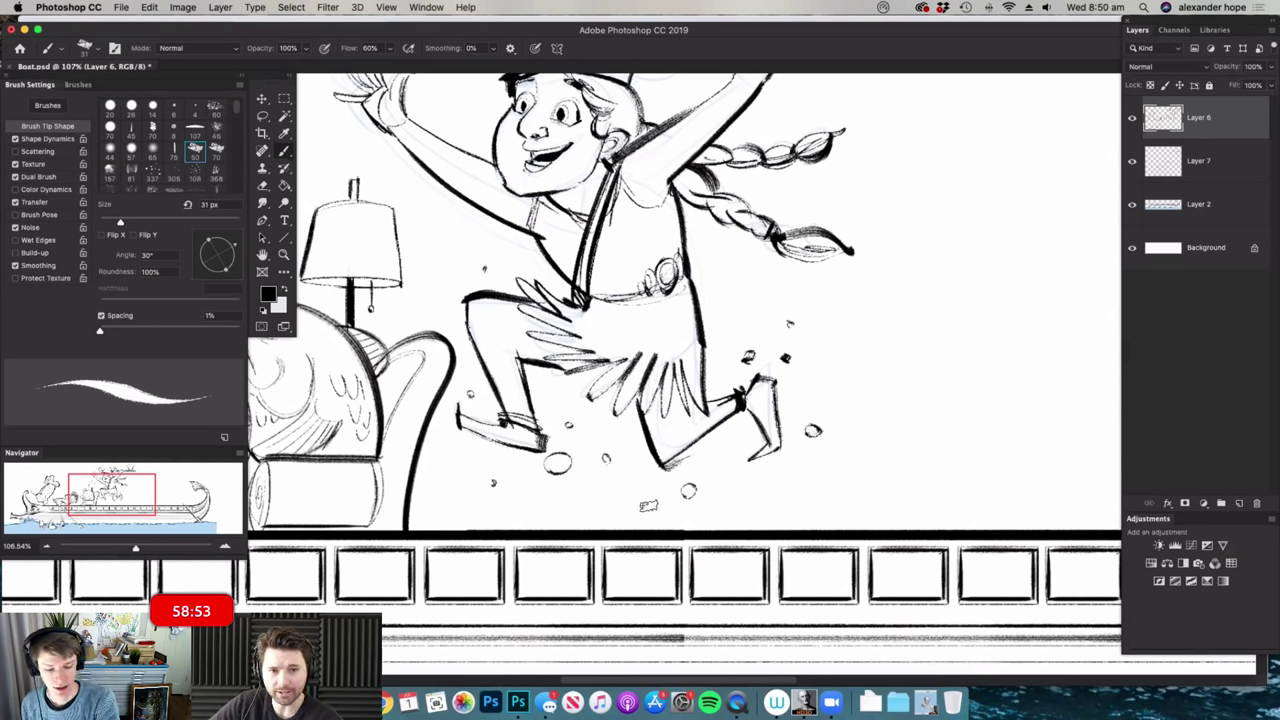
pyautogui.press('super+space')
pyautogui.moveTo(878, 419); pyautogui.dragTo(835, 446)
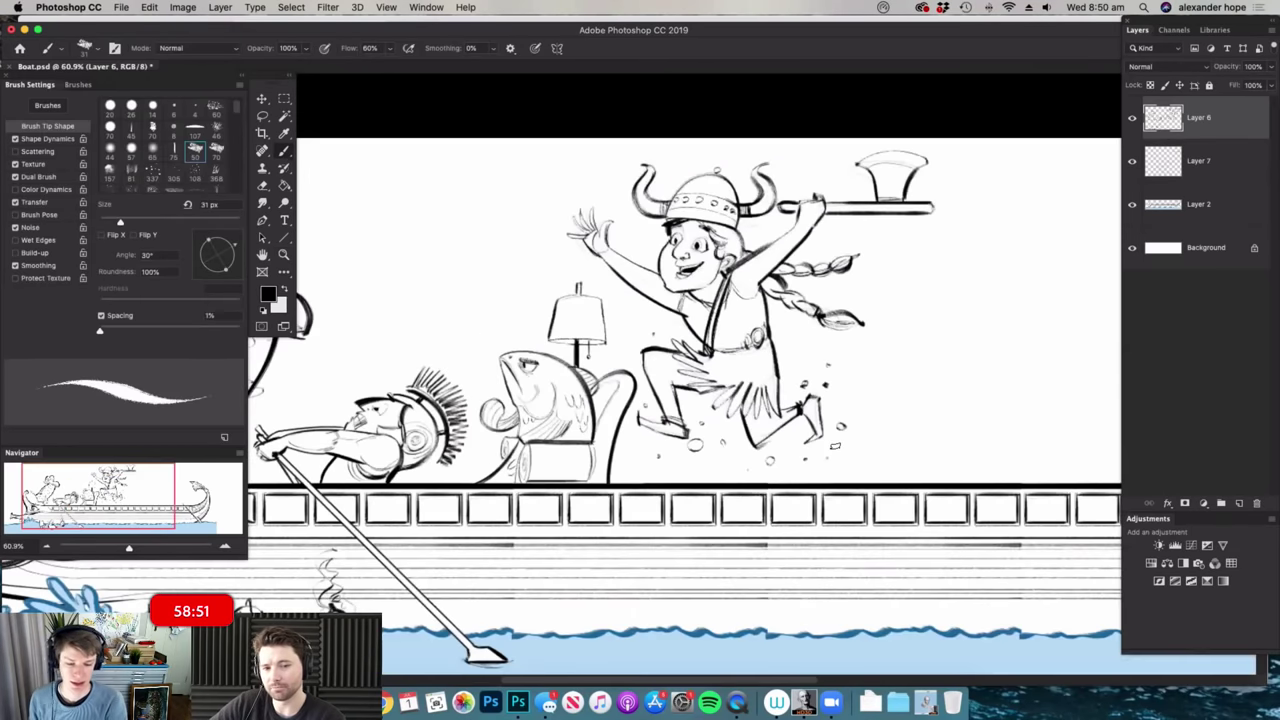
# - Switch to the full-screen view and merge the sketch on Layer 7 down into Layer 2
pyautogui.press('z')
pyautogui.moveTo(920, 289); pyautogui.dragTo(877, 300)
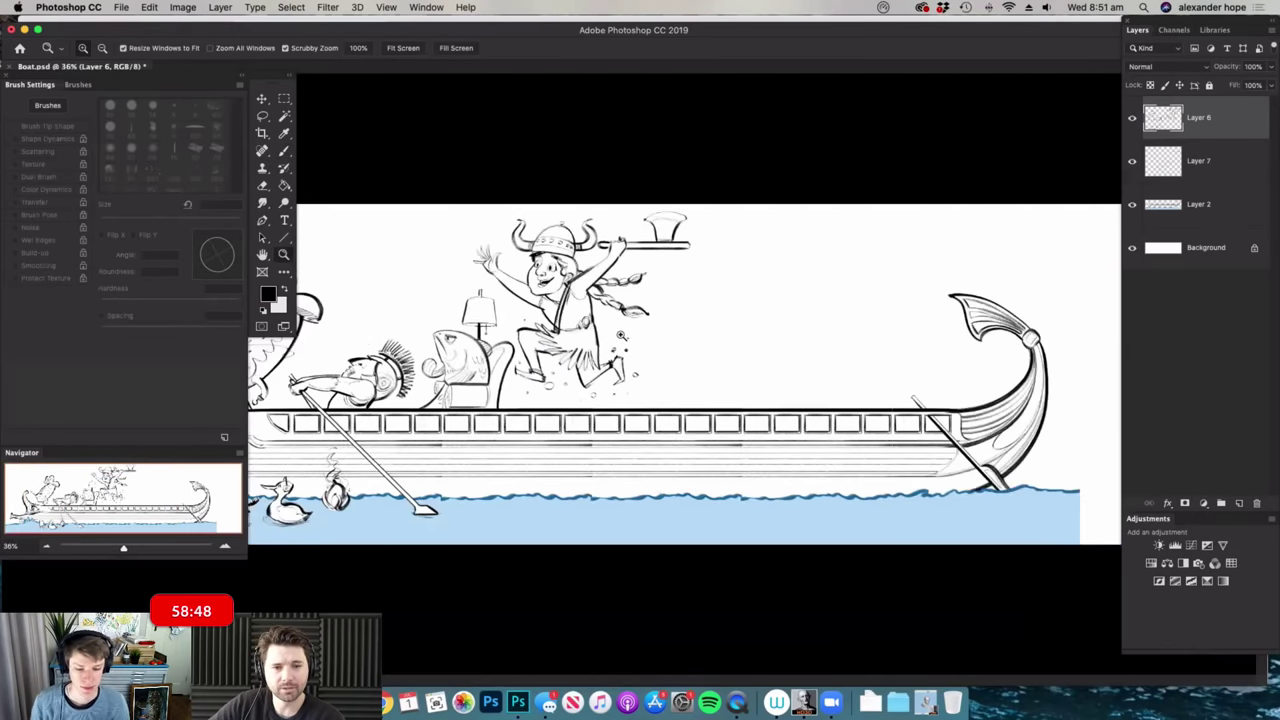
pyautogui.press('f')
pyautogui.moveTo(530, 310); pyautogui.dragTo(995, 230)
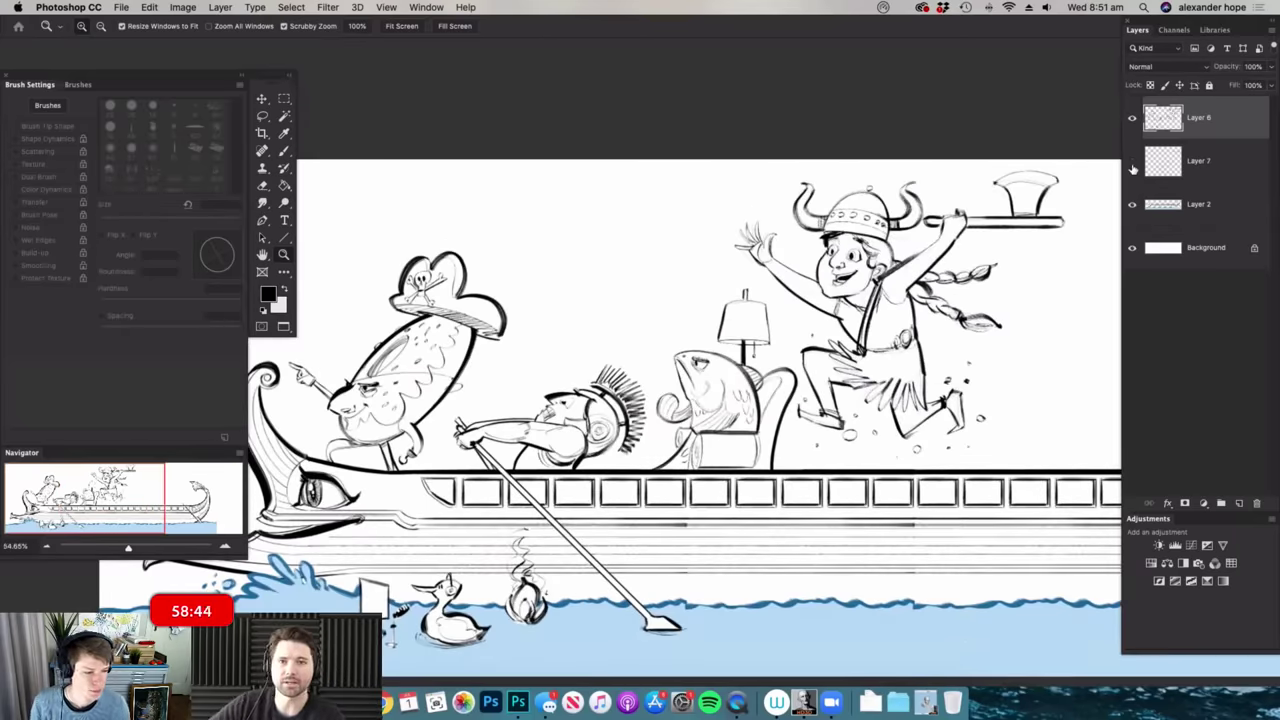
pyautogui.click(1150, 165)
pyautogui.press('super+e')
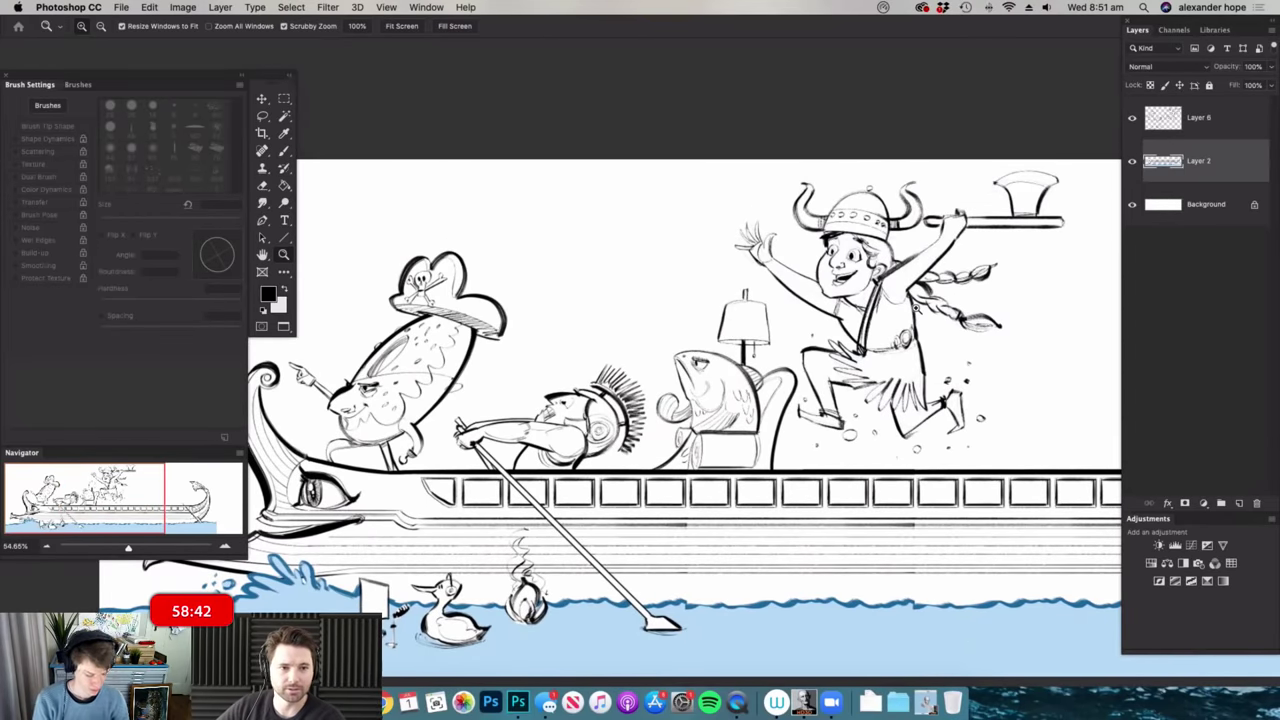
# - Lasso the running Viking together with the raised axe and the kicked-up debris around the feet
pyautogui.moveTo(790, 335); pyautogui.dragTo(735, 340)
pyautogui.moveTo(978, 275)
pyautogui.mouseDown()
pyautogui.moveTo(1014, 269)
pyautogui.moveTo(960, 311)
pyautogui.moveTo(967, 293)
pyautogui.mouseUp()
pyautogui.press('l')
pyautogui.moveTo(922, 452); pyautogui.dragTo(773, 548)
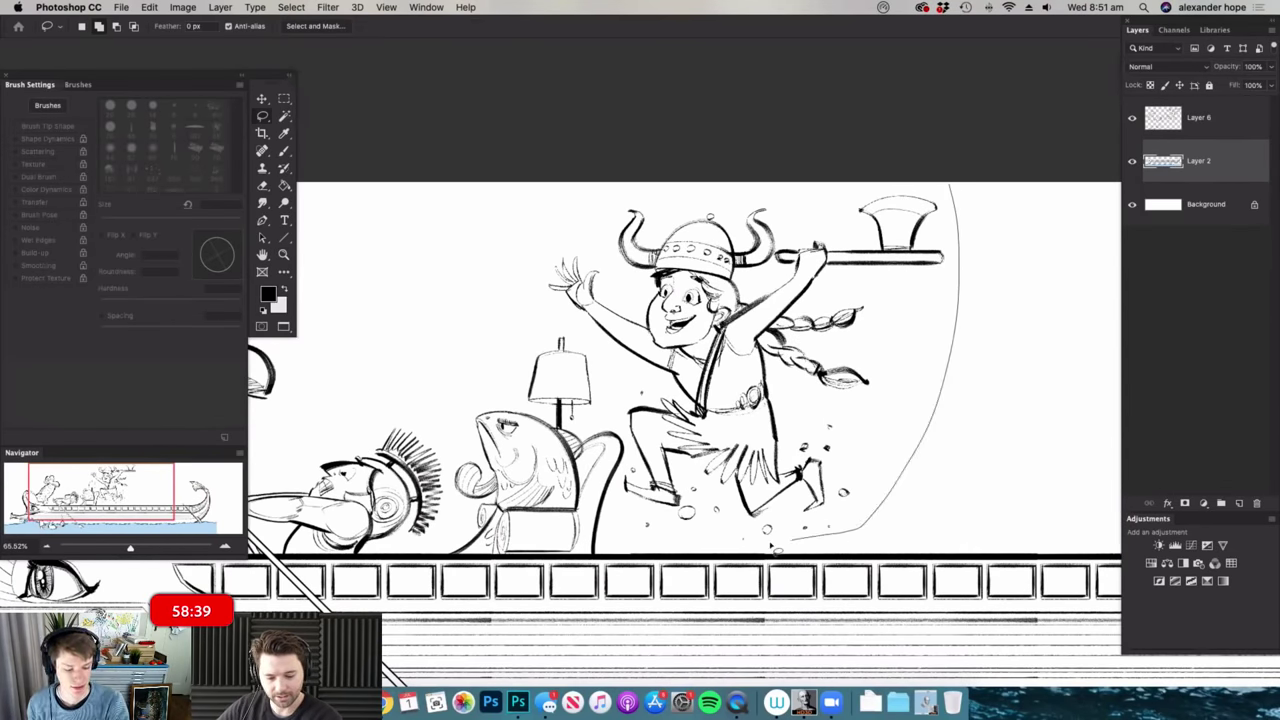
pyautogui.moveTo(605, 206); pyautogui.dragTo(950, 188)
# - Scale the selected Viking on Layer 6 down to about 90% and deselect it
pyautogui.press('v')
pyautogui.click(932, 210)
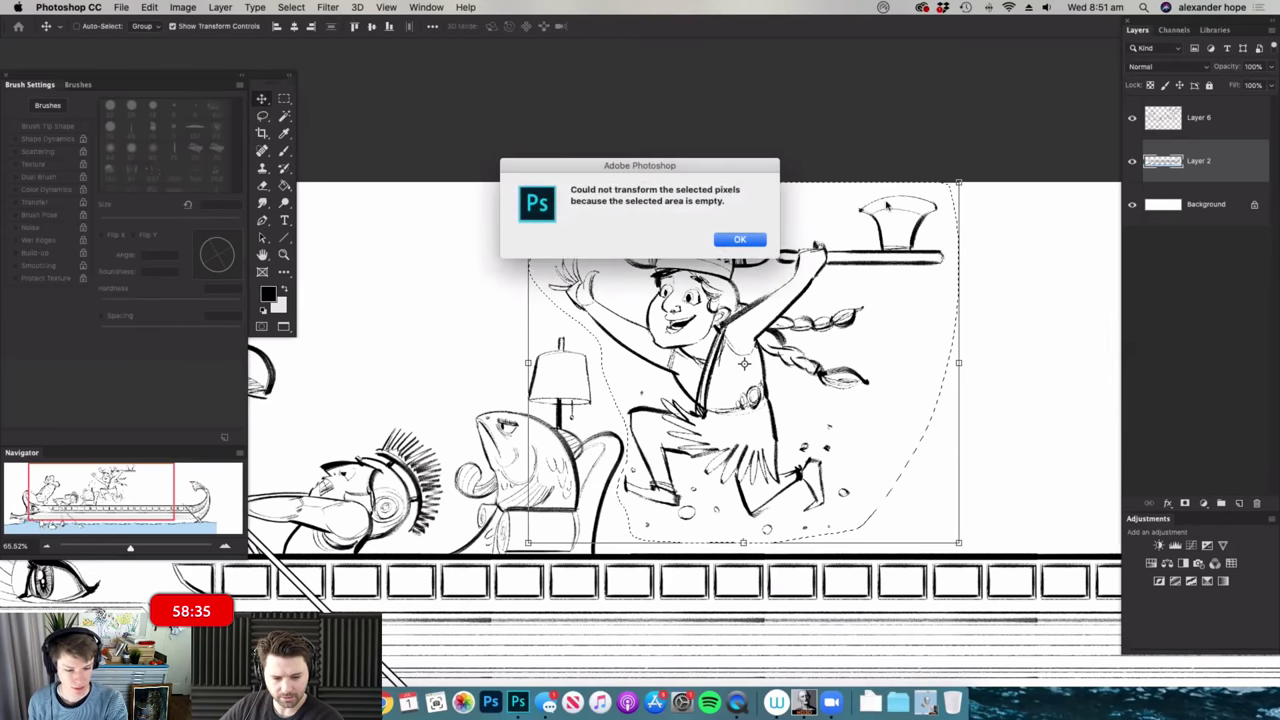
pyautogui.click(743, 241)
pyautogui.click(1200, 120)
pyautogui.moveTo(959, 184); pyautogui.dragTo(890, 245)
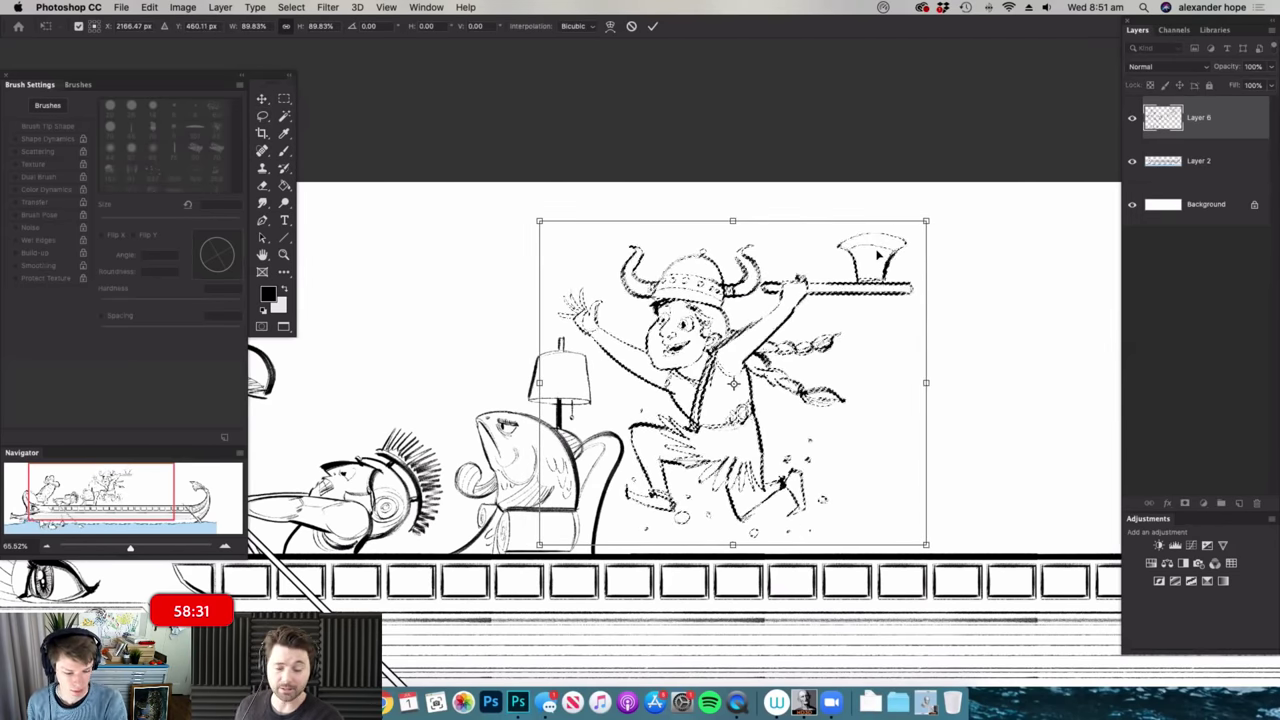
pyautogui.press('Return')
pyautogui.press('super+d')
# - Review the resized Viking within the whole ship scene and the empty deck space towards the stern
pyautogui.press('z')
pyautogui.moveTo(738, 327); pyautogui.dragTo(640, 335)
pyautogui.moveTo(864, 367)
pyautogui.mouseDown()
pyautogui.moveTo(857, 357)
pyautogui.moveTo(878, 364)
pyautogui.mouseUp()
pyautogui.press('m')
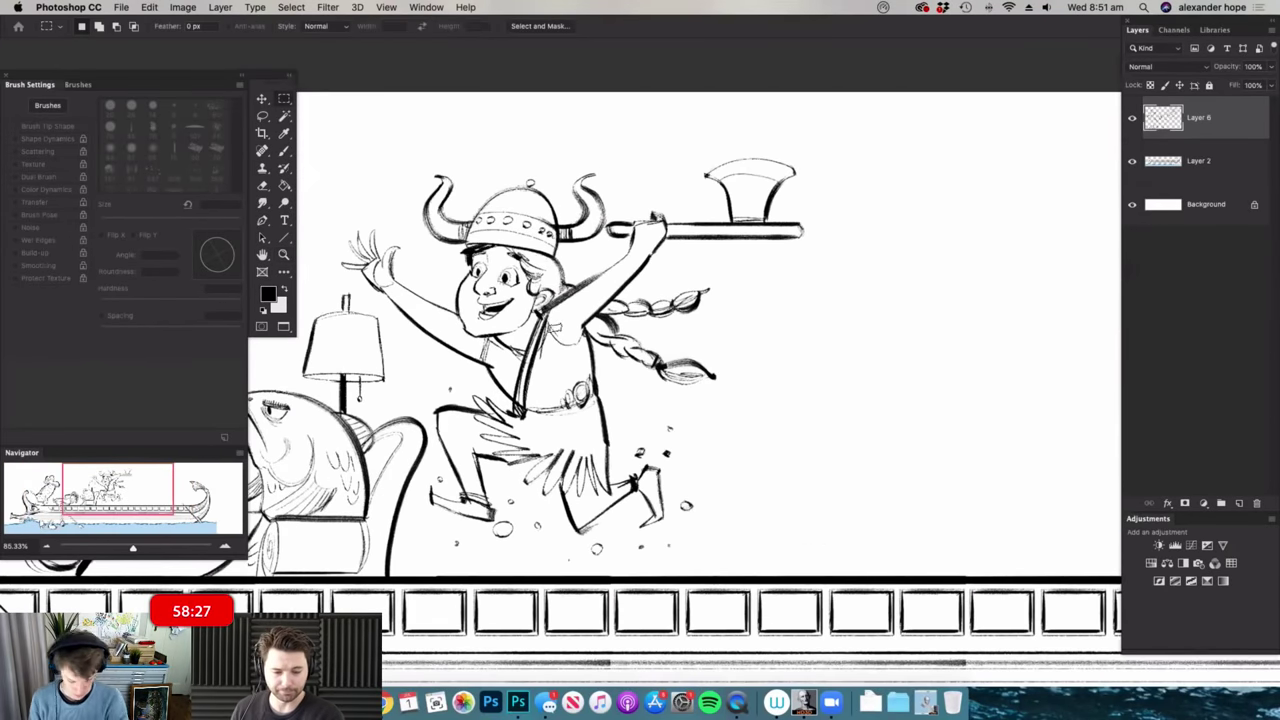
pyautogui.press('b')
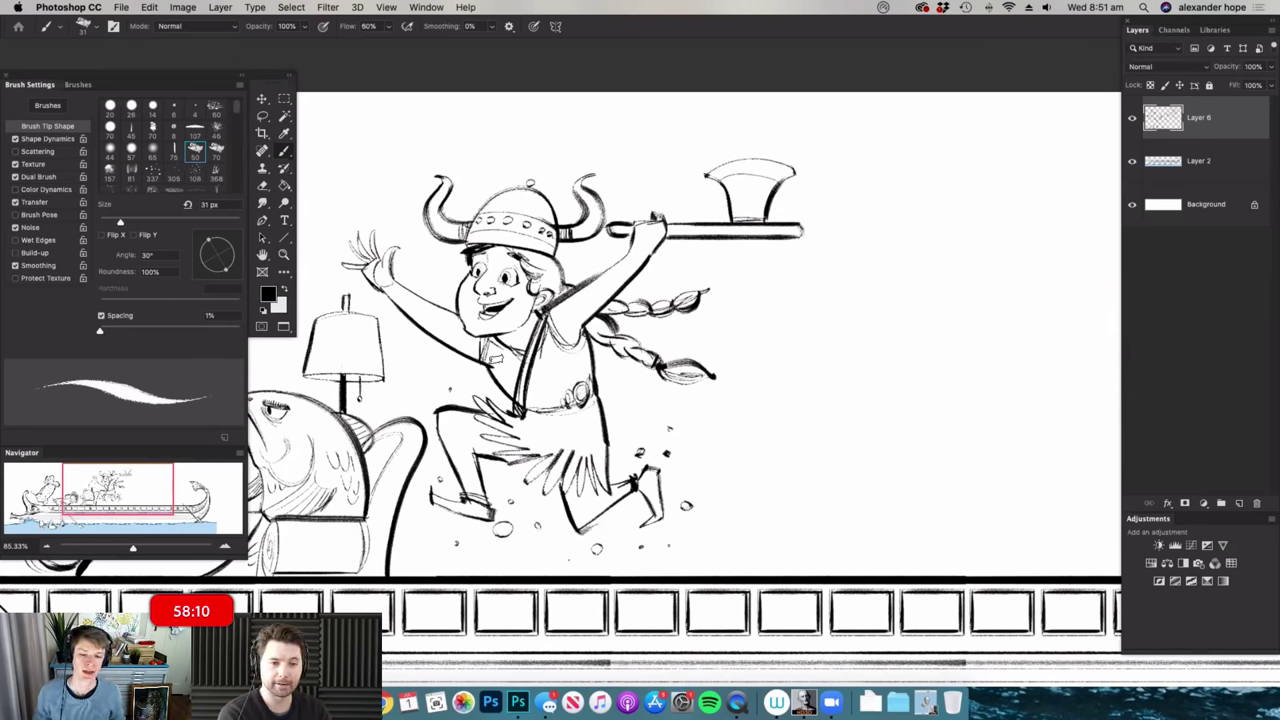
pyautogui.press('space')
pyautogui.moveTo(641, 353); pyautogui.dragTo(470, 334)
pyautogui.moveTo(579, 373); pyautogui.dragTo(693, 416)
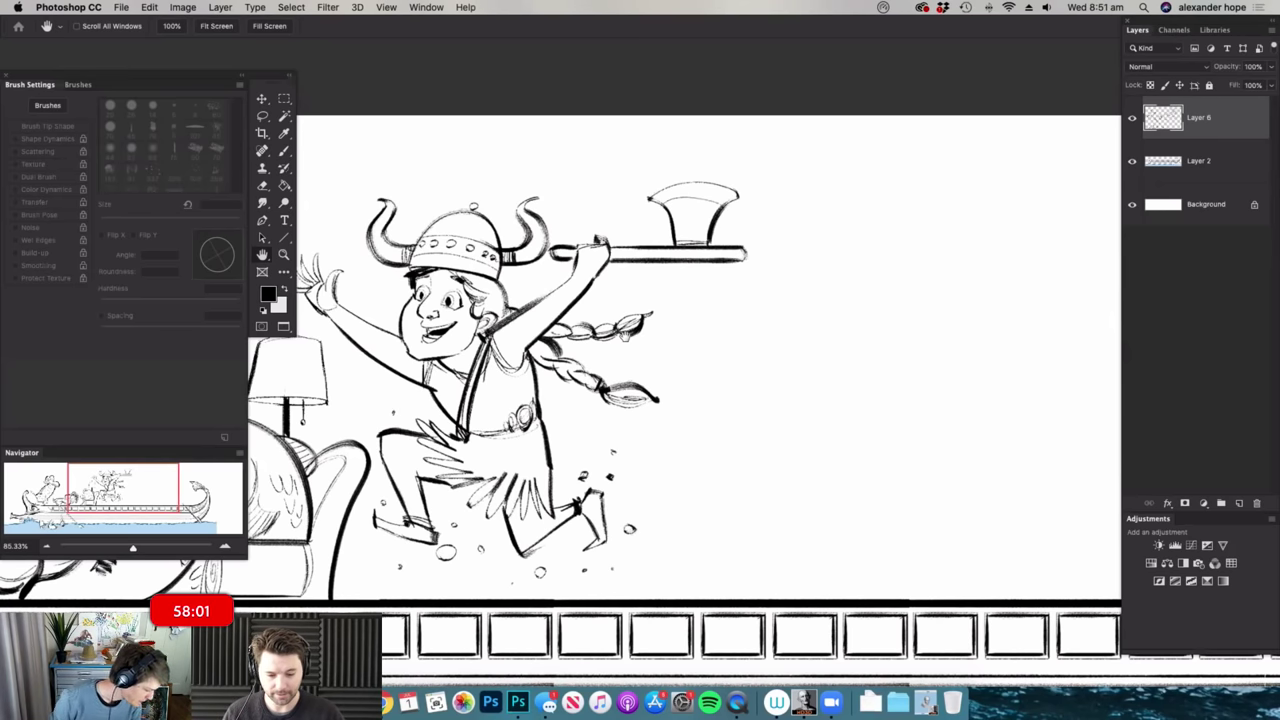
pyautogui.scroll(-8, 690, 390)
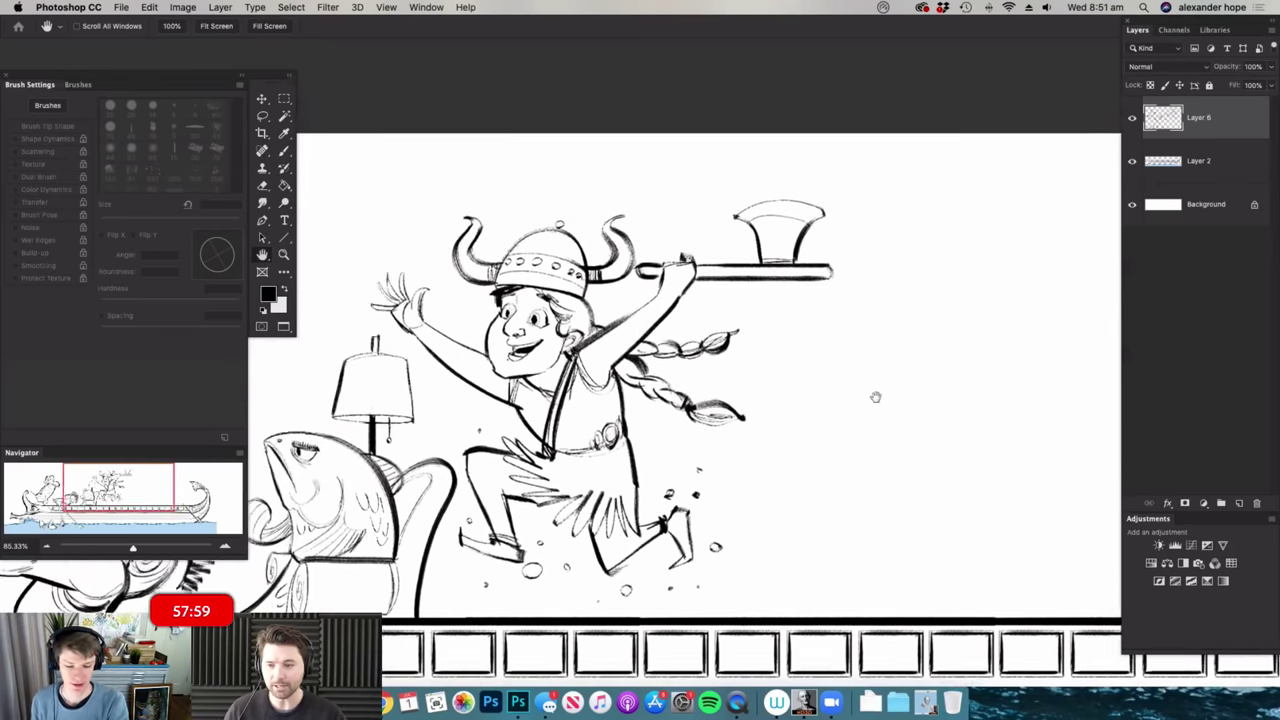
pyautogui.scroll(2, 1015, 345)
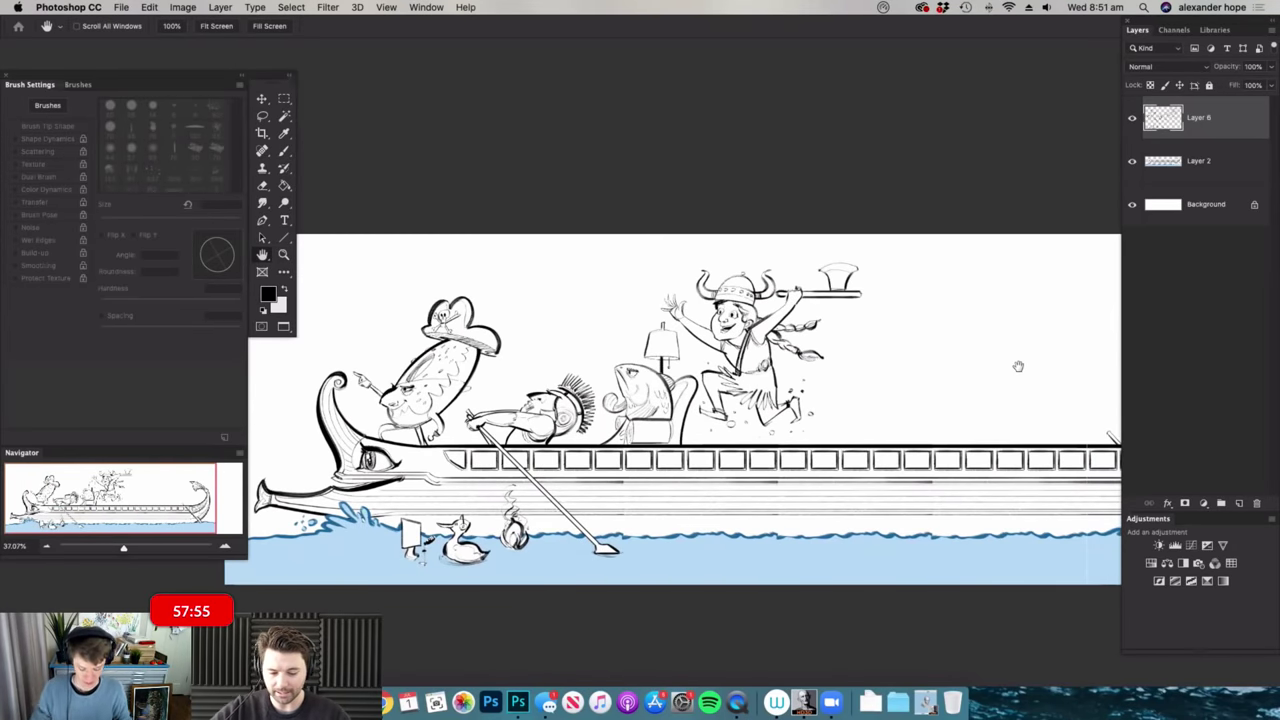
pyautogui.press('b')
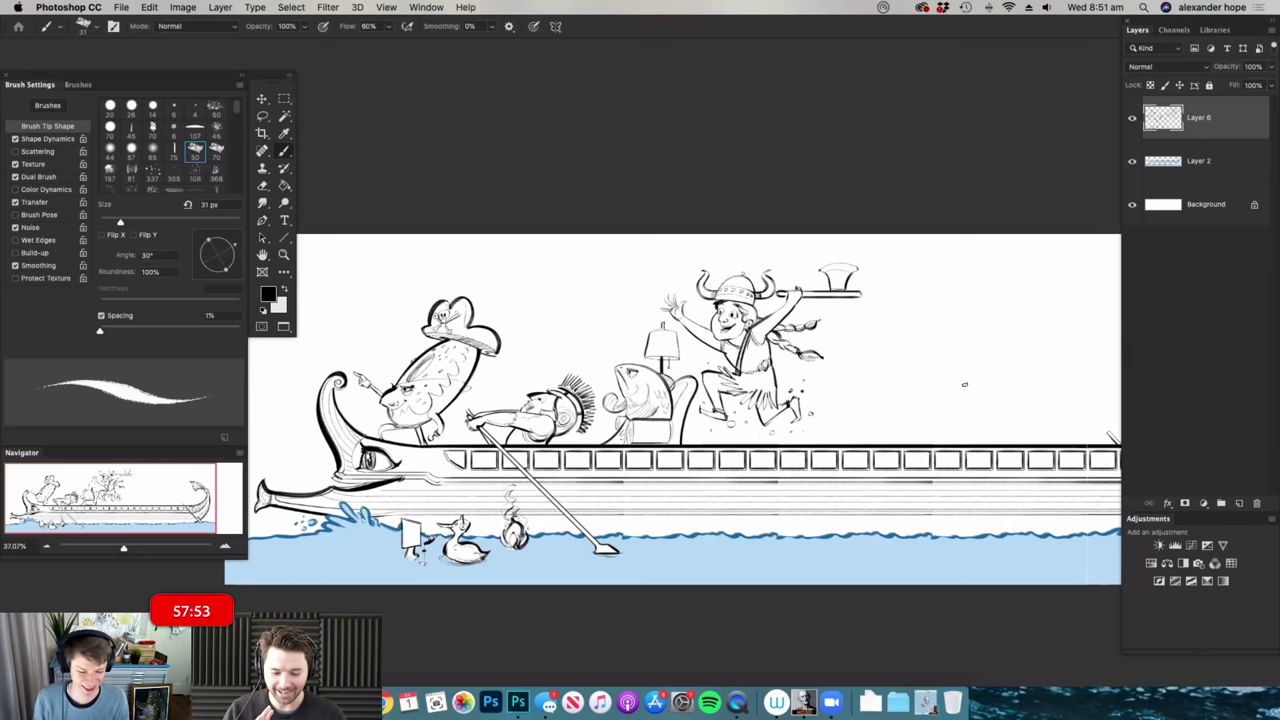
pyautogui.press('super+space')
pyautogui.moveTo(915, 386); pyautogui.dragTo(860, 389)
pyautogui.moveTo(998, 375); pyautogui.dragTo(1033, 375)
pyautogui.moveTo(980, 430); pyautogui.dragTo(999, 430)
pyautogui.press('super+space')
pyautogui.moveTo(874, 383); pyautogui.dragTo(889, 383)
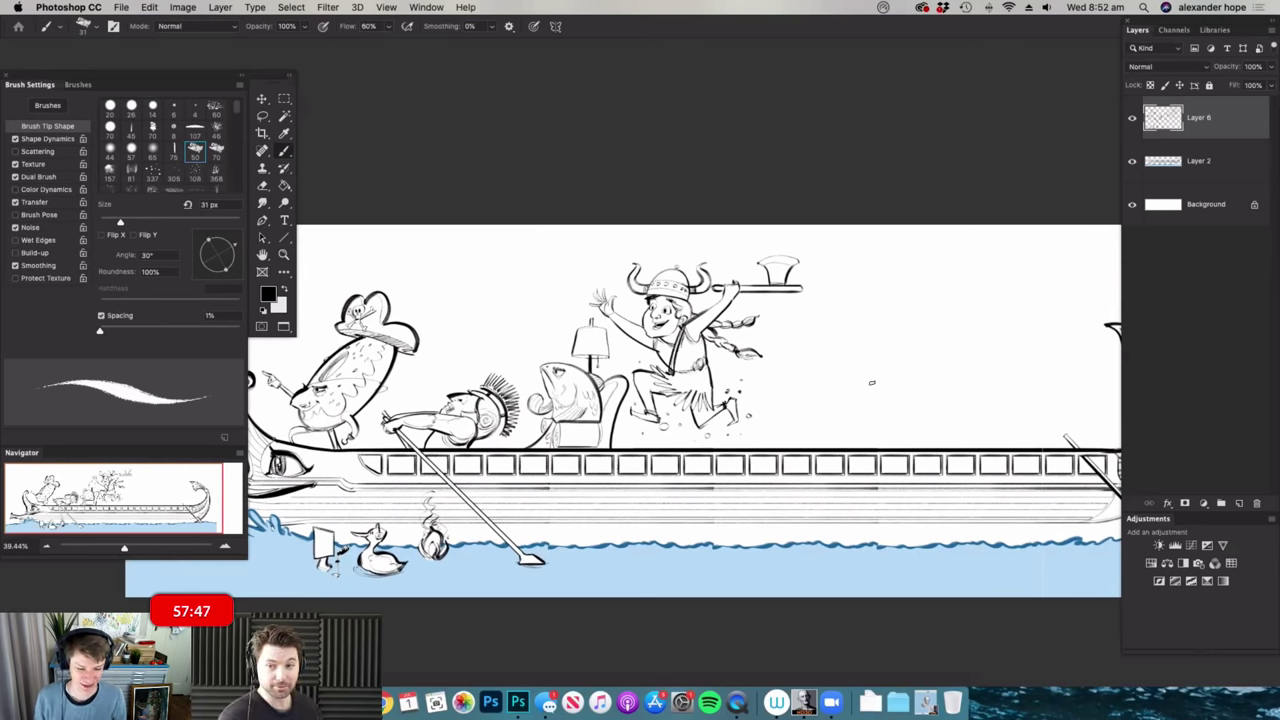
pyautogui.press('z')
pyautogui.moveTo(866, 380)
pyautogui.mouseDown()
pyautogui.moveTo(745, 384)
pyautogui.moveTo(785, 365)
pyautogui.moveTo(770, 365)
pyautogui.mouseUp()
pyautogui.press('super+space')
pyautogui.moveTo(868, 349)
pyautogui.mouseDown()
pyautogui.moveTo(882, 352)
pyautogui.moveTo(860, 366)
pyautogui.mouseUp()
pyautogui.press('z')
pyautogui.press('b')
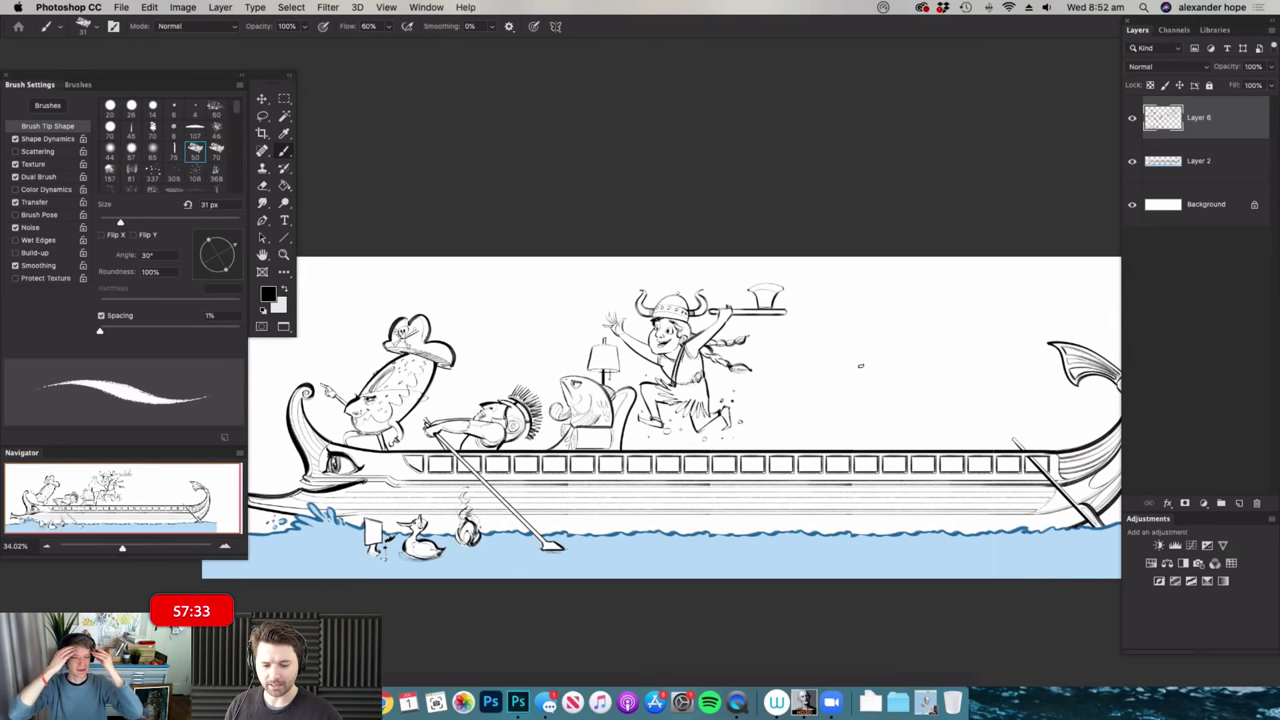
pyautogui.moveTo(861, 360); pyautogui.dragTo(836, 358)
pyautogui.moveTo(900, 391); pyautogui.dragTo(940, 400)
pyautogui.moveTo(871, 420); pyautogui.dragTo(808, 420)
pyautogui.moveTo(1032, 406); pyautogui.dragTo(1062, 406)
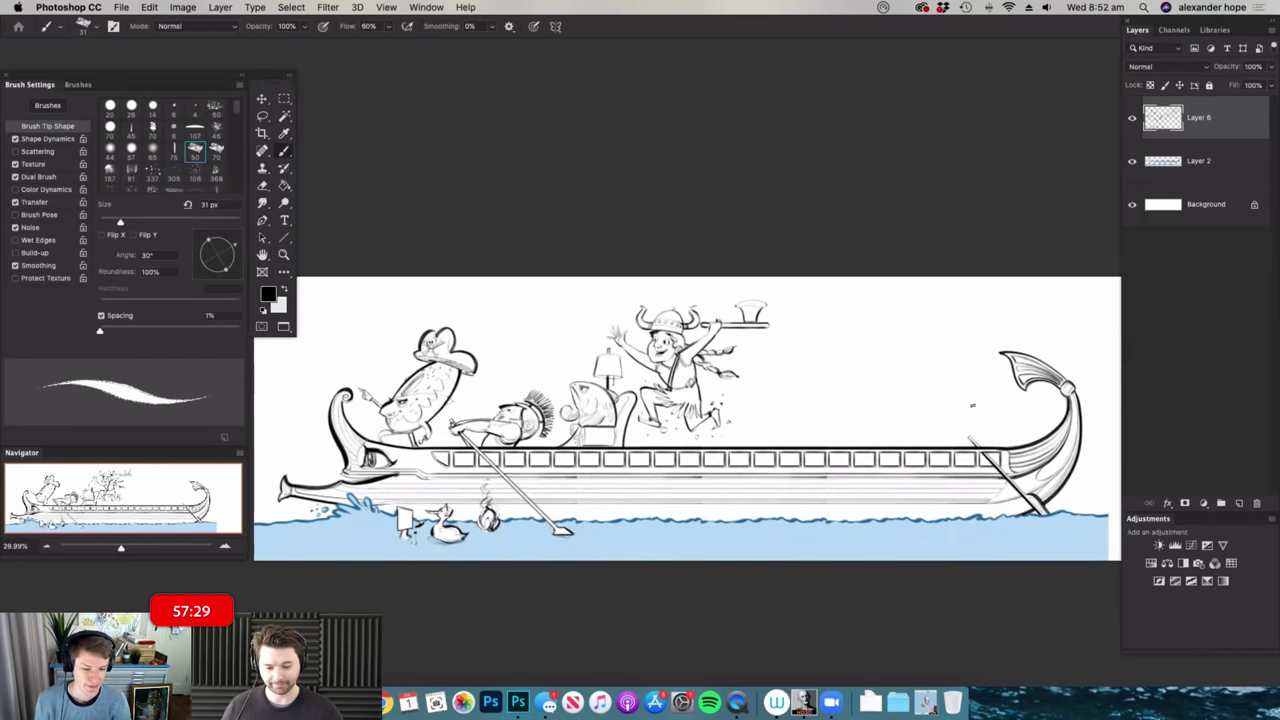
pyautogui.press('z')
pyautogui.click(885, 360)
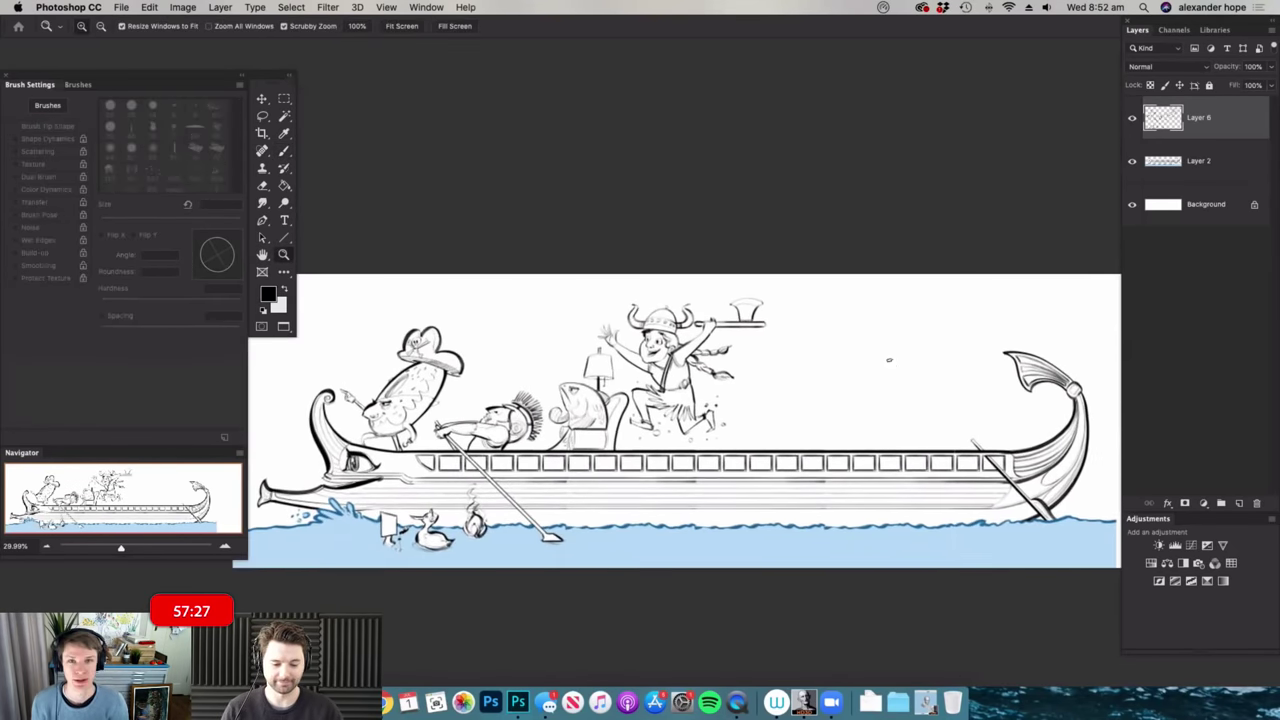
pyautogui.press('b')
# - Extend the canvas upward with the Crop tool and fill the added Background area with the sampled white
pyautogui.scroll(-2, 830, 382)
pyautogui.press('c')
pyautogui.moveTo(745, 295); pyautogui.dragTo(745, 250)
pyautogui.press('Return')
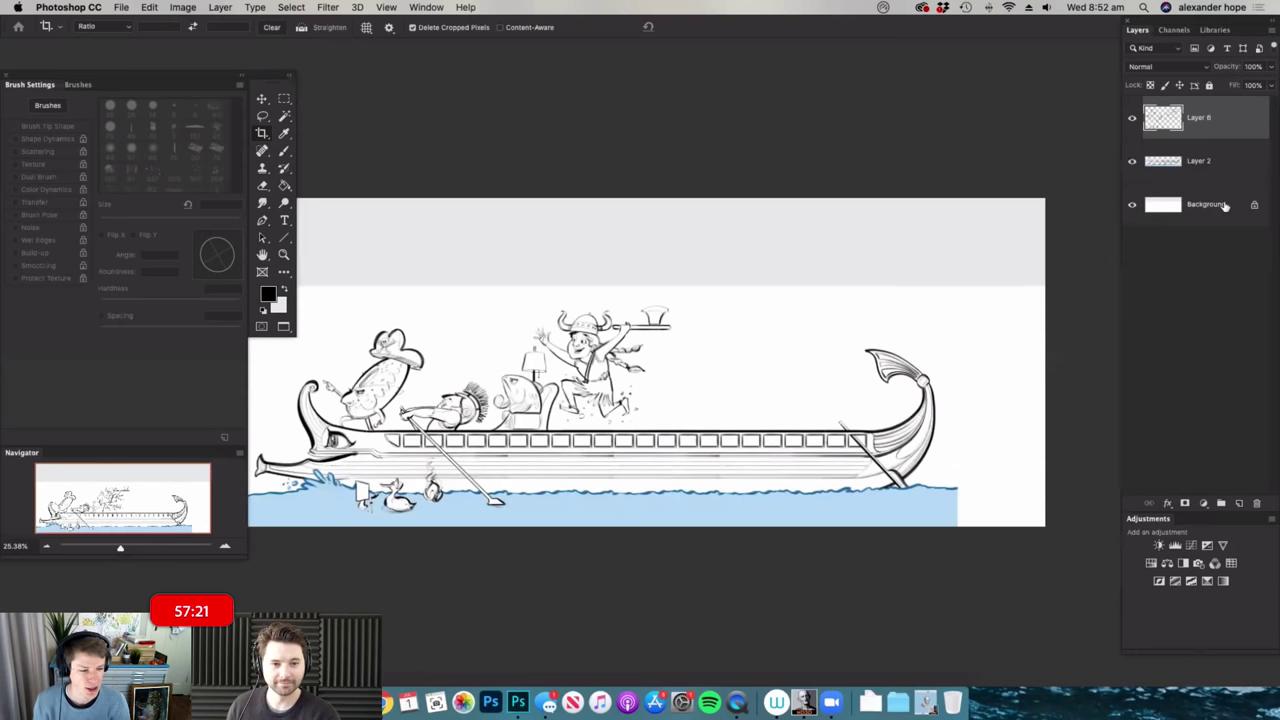
pyautogui.click(1224, 205)
pyautogui.keyDown('alt'); pyautogui.click(781, 303); pyautogui.keyUp('alt')
pyautogui.click(776, 273)
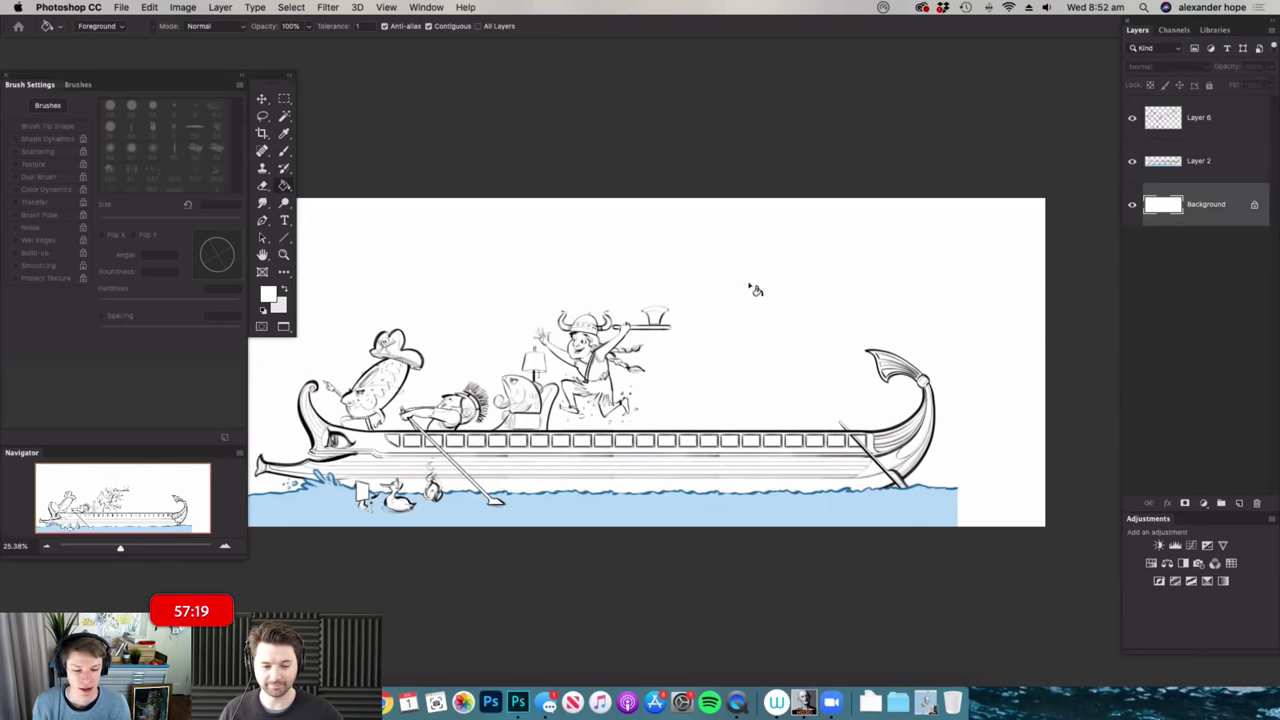
# - Fade Layer 2 with a low fill so the ship serves as a faint guide, and add a new layer above Layer 6
pyautogui.press('z')
pyautogui.moveTo(683, 304); pyautogui.dragTo(752, 308)
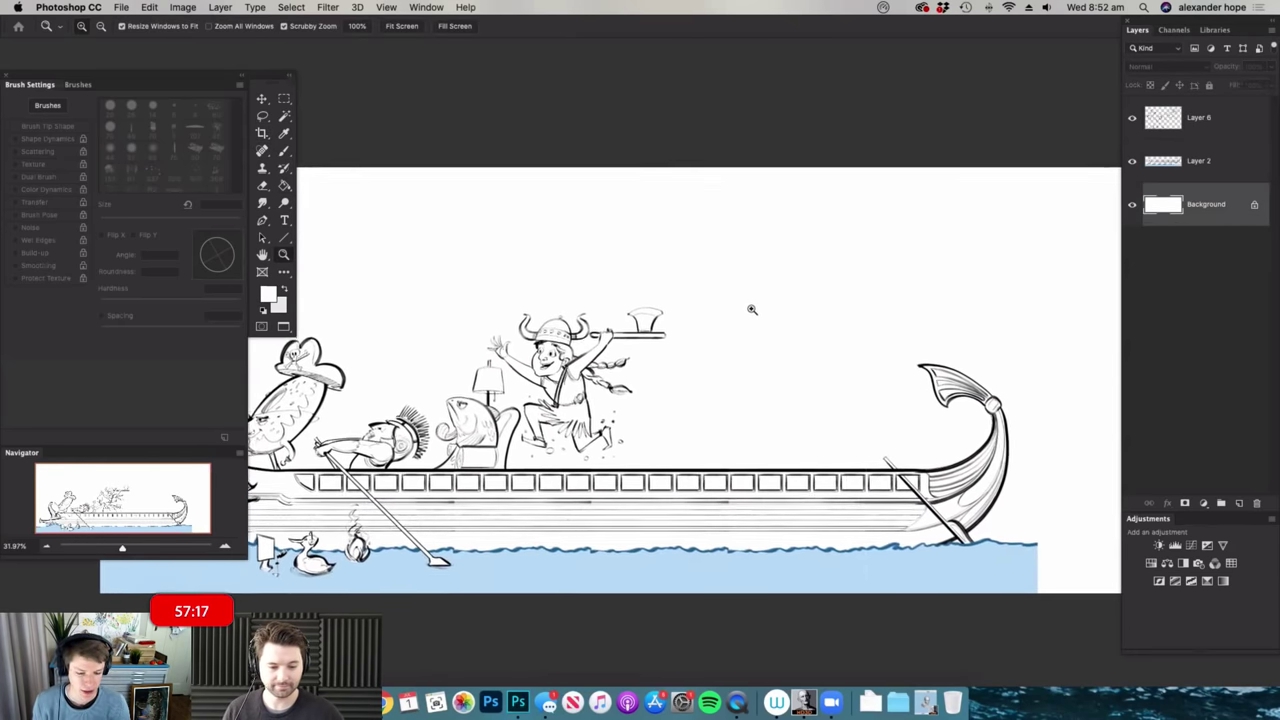
pyautogui.press('g')
pyautogui.click(1250, 157)
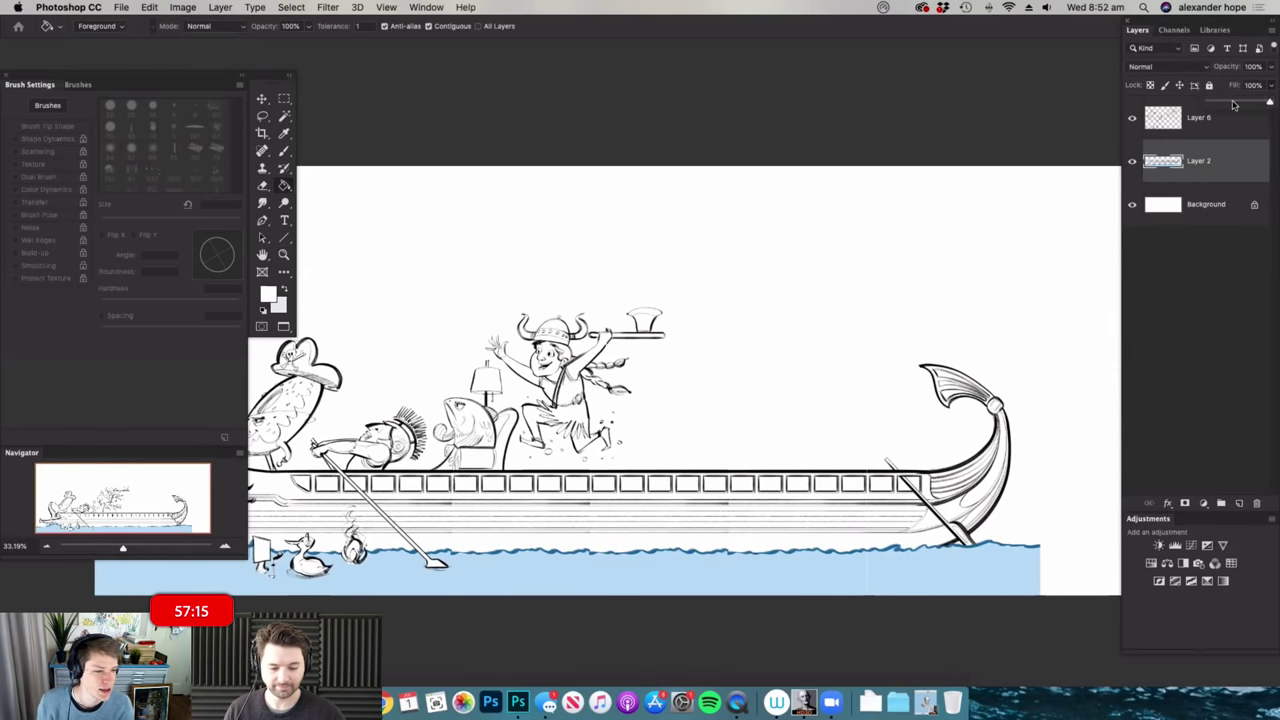
pyautogui.click(1233, 104)
pyautogui.moveTo(1228, 104); pyautogui.dragTo(1212, 104)
pyautogui.click(1206, 125)
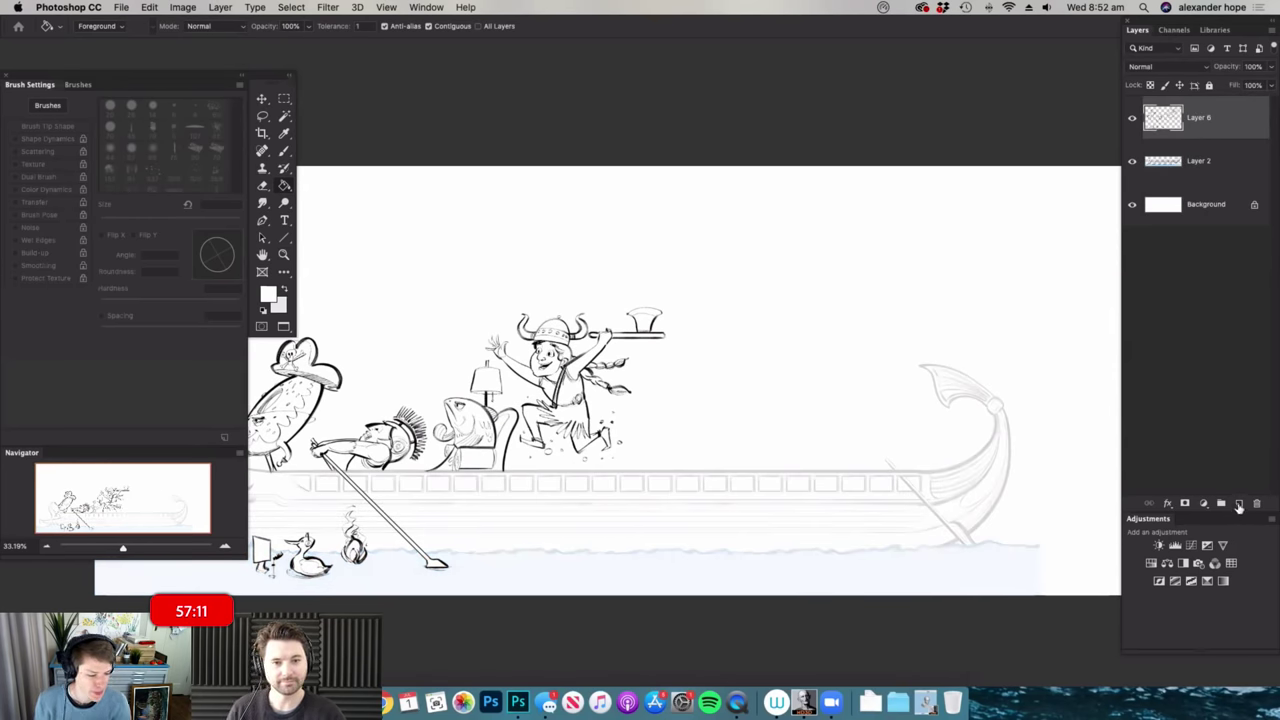
pyautogui.click(1238, 504)
# - Paint a long, thick black tentacle curving over the stern and down into the water with the 70 px textured brush
pyautogui.press('z')
pyautogui.moveTo(837, 586); pyautogui.dragTo(928, 505)
pyautogui.press('b')
pyautogui.moveTo(843, 400)
pyautogui.mouseDown()
pyautogui.moveTo(777, 429)
pyautogui.moveTo(906, 395)
pyautogui.mouseUp()
pyautogui.moveTo(732, 410)
pyautogui.mouseDown()
pyautogui.moveTo(903, 420)
pyautogui.moveTo(780, 343)
pyautogui.mouseUp()
pyautogui.rightClick(633, 349)
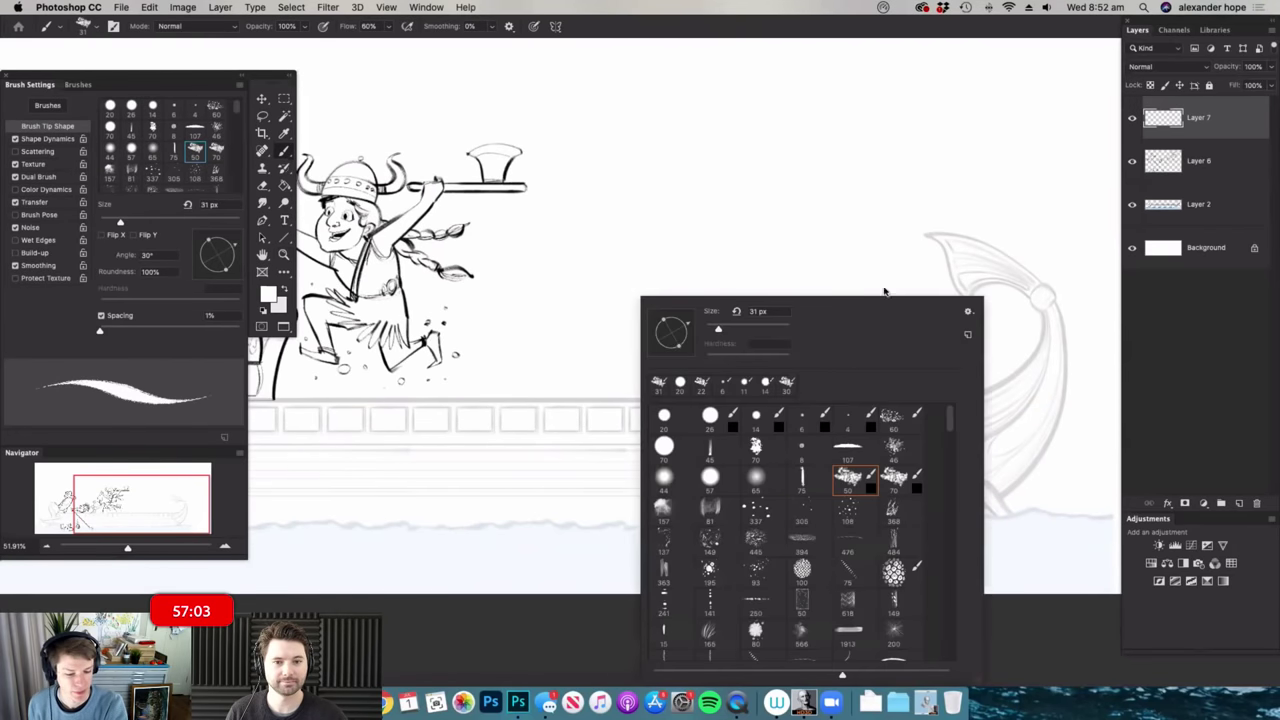
pyautogui.click(893, 477)
pyautogui.click(794, 242)
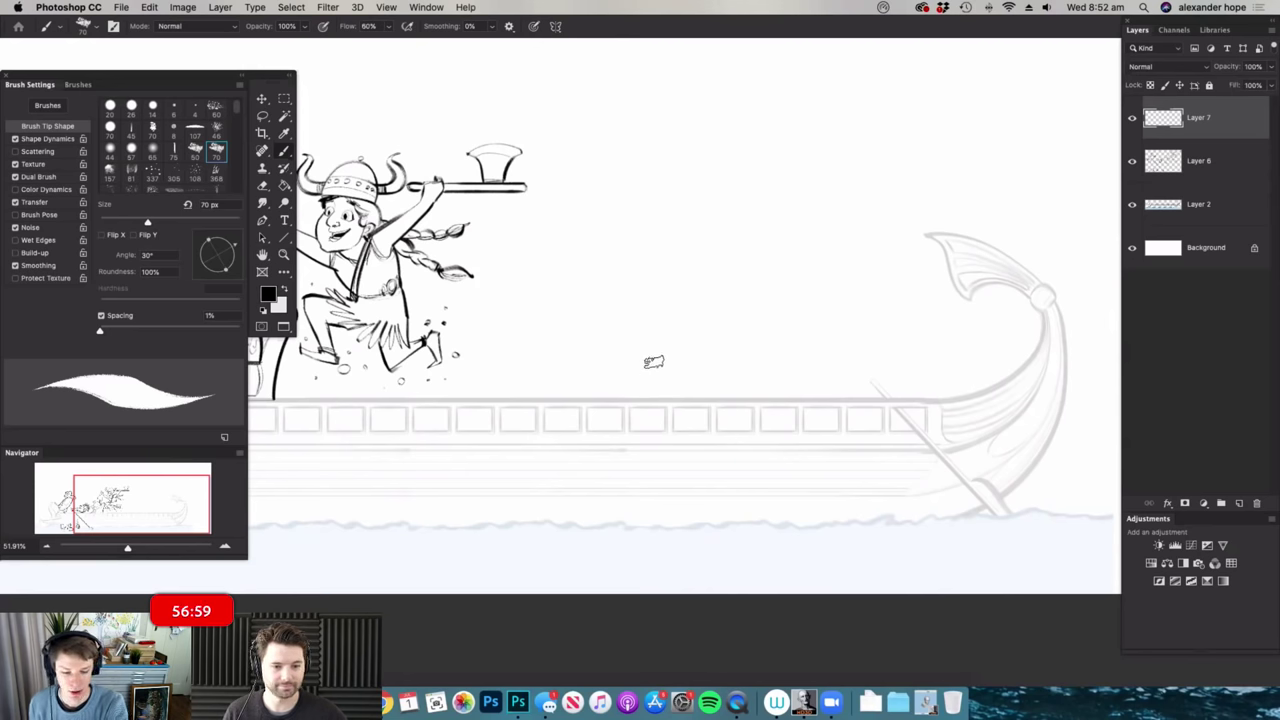
pyautogui.moveTo(646, 352)
pyautogui.mouseDown()
pyautogui.moveTo(948, 352)
pyautogui.moveTo(957, 604)
pyautogui.mouseUp()
pyautogui.moveTo(959, 440)
pyautogui.mouseDown()
pyautogui.moveTo(780, 435)
pyautogui.moveTo(901, 425)
pyautogui.moveTo(943, 466)
pyautogui.moveTo(977, 361)
pyautogui.mouseUp()
pyautogui.moveTo(777, 475); pyautogui.dragTo(726, 260)
# - Draw a bowl-shaped crow's nest with vertical planks high above the deck behind the Viking, using the 50 px textured brush
pyautogui.rightClick(766, 231)
pyautogui.click(938, 437)
pyautogui.click(820, 191)
pyautogui.moveTo(732, 91)
pyautogui.mouseDown()
pyautogui.moveTo(705, 532)
pyautogui.moveTo(690, 529)
pyautogui.mouseUp()
pyautogui.moveTo(731, 231); pyautogui.dragTo(766, 234)
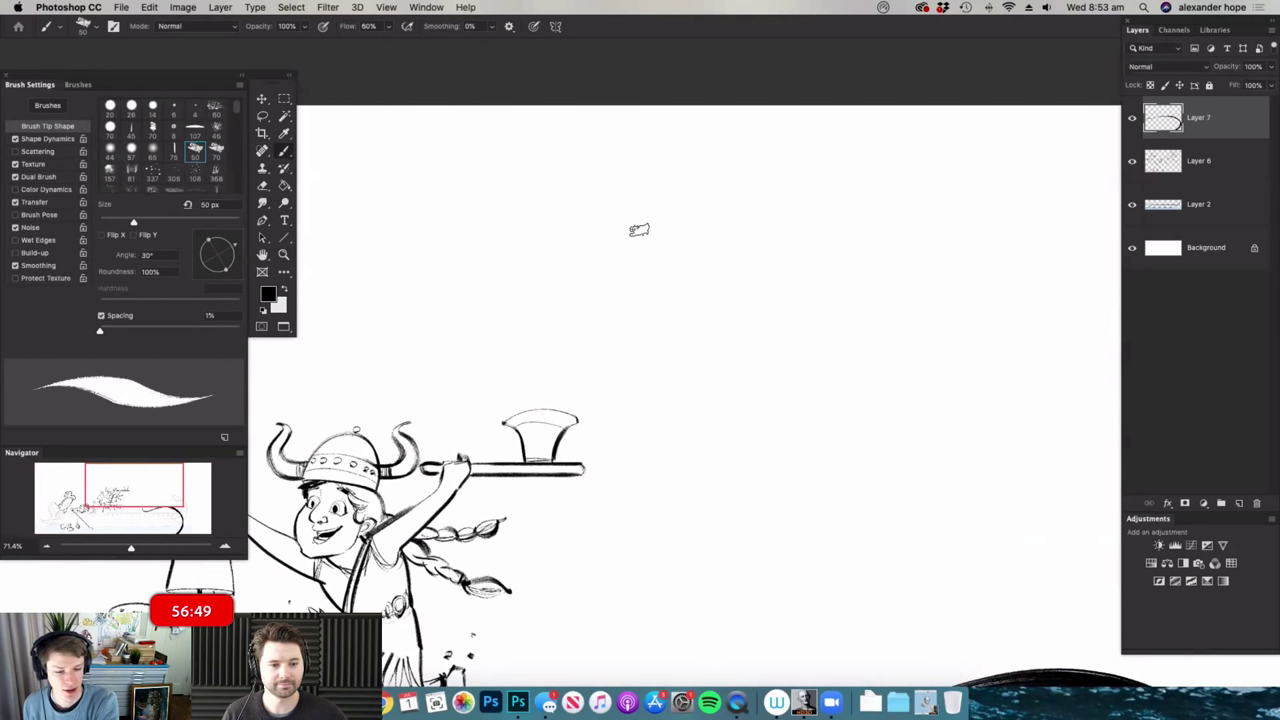
pyautogui.moveTo(587, 237); pyautogui.dragTo(792, 226)
pyautogui.moveTo(591, 266)
pyautogui.mouseDown()
pyautogui.moveTo(743, 318)
pyautogui.moveTo(779, 222)
pyautogui.mouseUp()
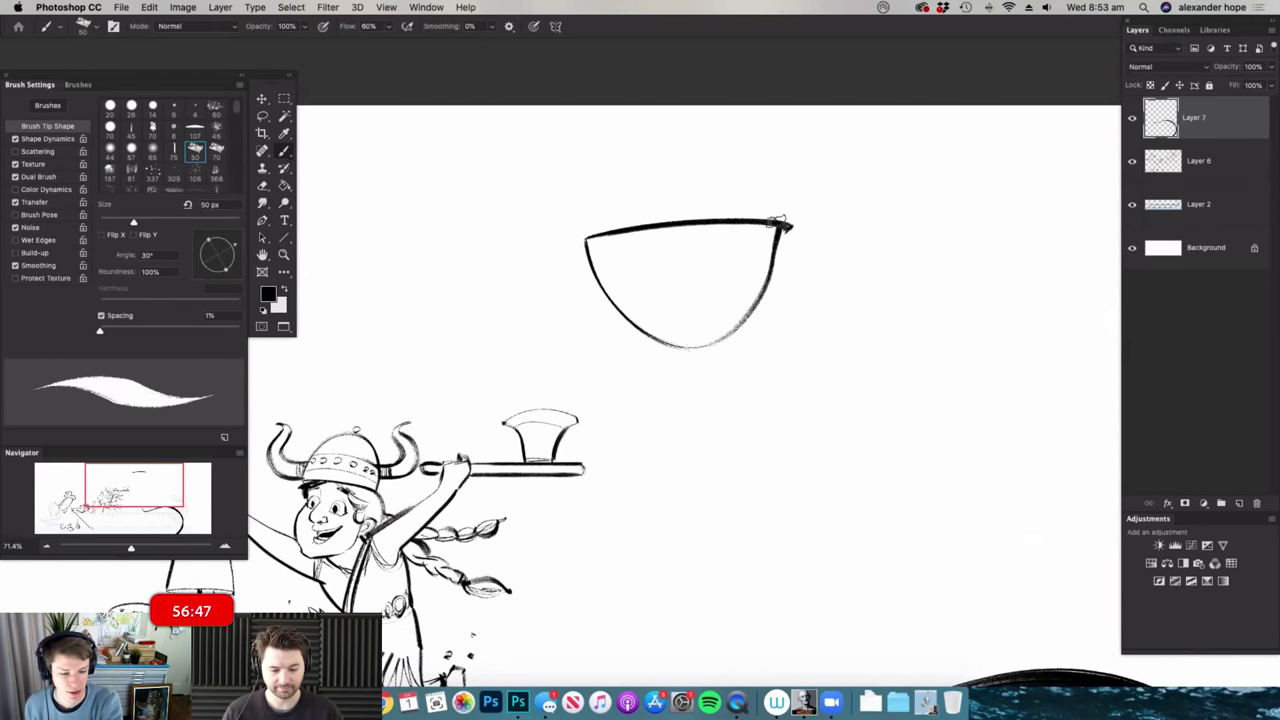
pyautogui.moveTo(591, 233); pyautogui.dragTo(680, 349)
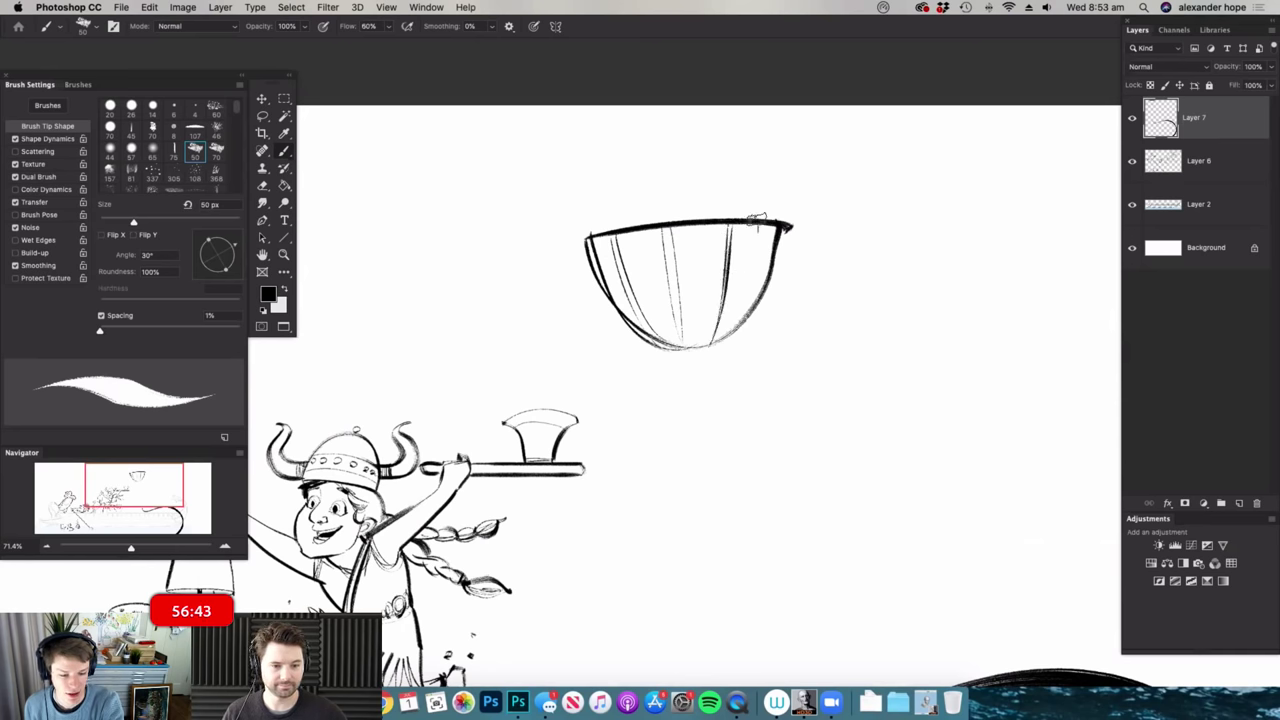
pyautogui.moveTo(769, 228); pyautogui.dragTo(731, 326)
# - Ink the mast from the crow's nest down to the deck with the tentacle coiled around it, erasing overlapping lines
pyautogui.moveTo(782, 250)
pyautogui.mouseDown()
pyautogui.moveTo(800, 309)
pyautogui.moveTo(723, 269)
pyautogui.moveTo(705, 507)
pyautogui.moveTo(716, 595)
pyautogui.moveTo(725, 252)
pyautogui.mouseUp()
pyautogui.moveTo(852, 291); pyautogui.dragTo(775, 296)
pyautogui.moveTo(800, 489); pyautogui.dragTo(835, 485)
pyautogui.moveTo(793, 364); pyautogui.dragTo(915, 364)
pyautogui.moveTo(838, 612)
pyautogui.mouseDown()
pyautogui.moveTo(840, 357)
pyautogui.moveTo(729, 256)
pyautogui.moveTo(712, 186)
pyautogui.moveTo(697, 240)
pyautogui.mouseUp()
pyautogui.press('e')
pyautogui.moveTo(701, 178); pyautogui.dragTo(713, 169)
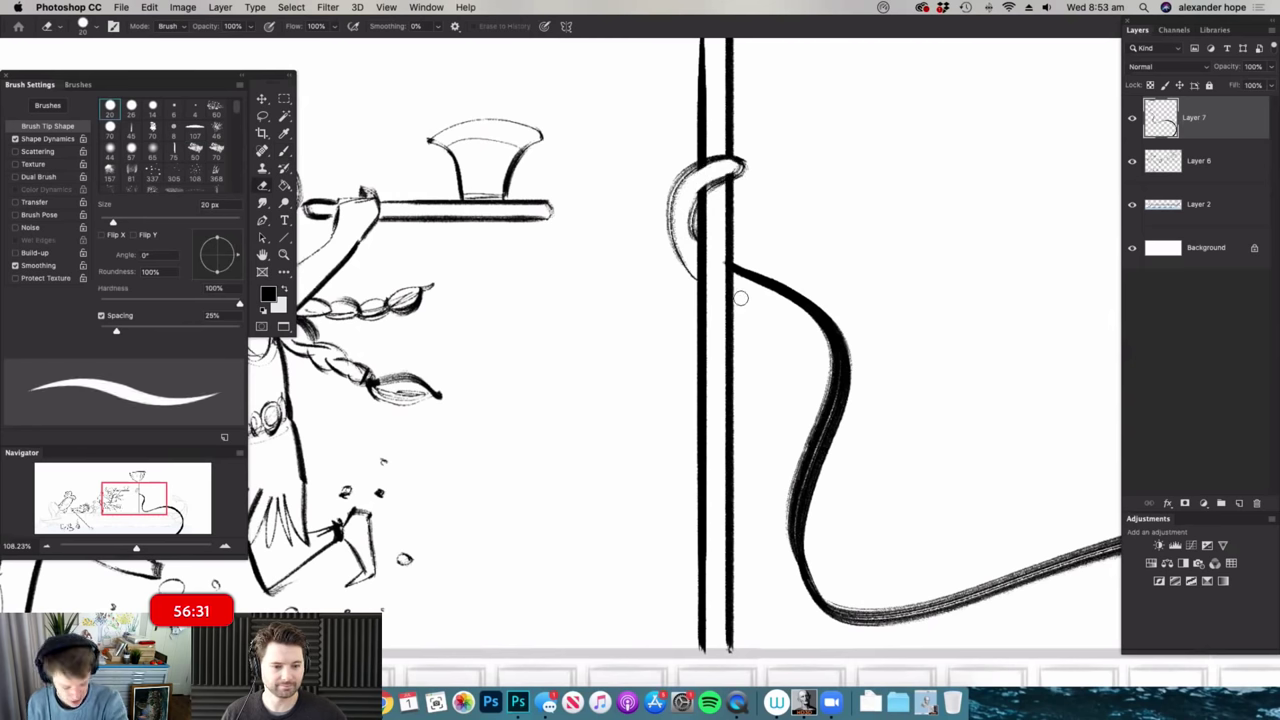
pyautogui.press('b')
pyautogui.moveTo(737, 312); pyautogui.dragTo(735, 455)
# - Ink a second tentacle sweeping over the ship's rail past the mast's foot and curling up towards the Viking
pyautogui.moveTo(785, 346); pyautogui.dragTo(690, 352)
pyautogui.moveTo(872, 460); pyautogui.dragTo(893, 467)
pyautogui.moveTo(721, 438)
pyautogui.mouseDown()
pyautogui.moveTo(766, 418)
pyautogui.moveTo(744, 414)
pyautogui.mouseUp()
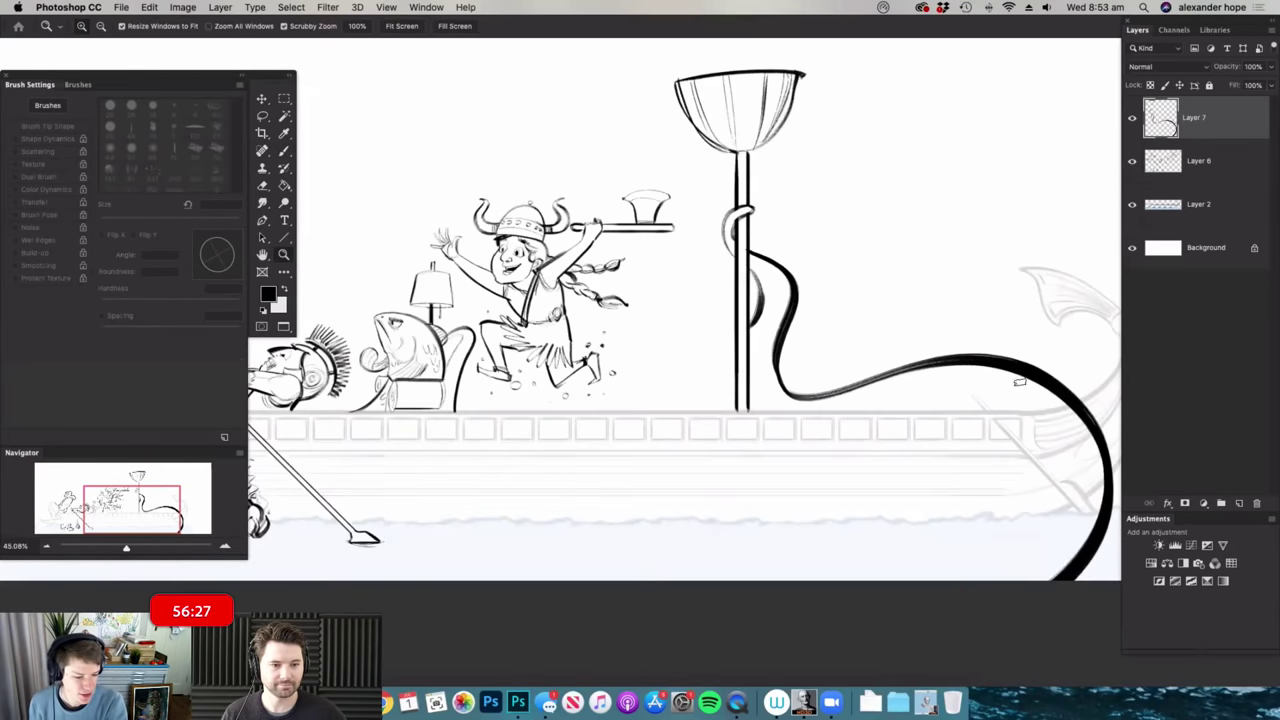
pyautogui.moveTo(1023, 326)
pyautogui.mouseDown()
pyautogui.moveTo(1030, 338)
pyautogui.moveTo(1028, 322)
pyautogui.mouseUp()
pyautogui.press('e')
pyautogui.press('z')
pyautogui.scroll(2, 763, 375)
pyautogui.press('b')
pyautogui.press('z')
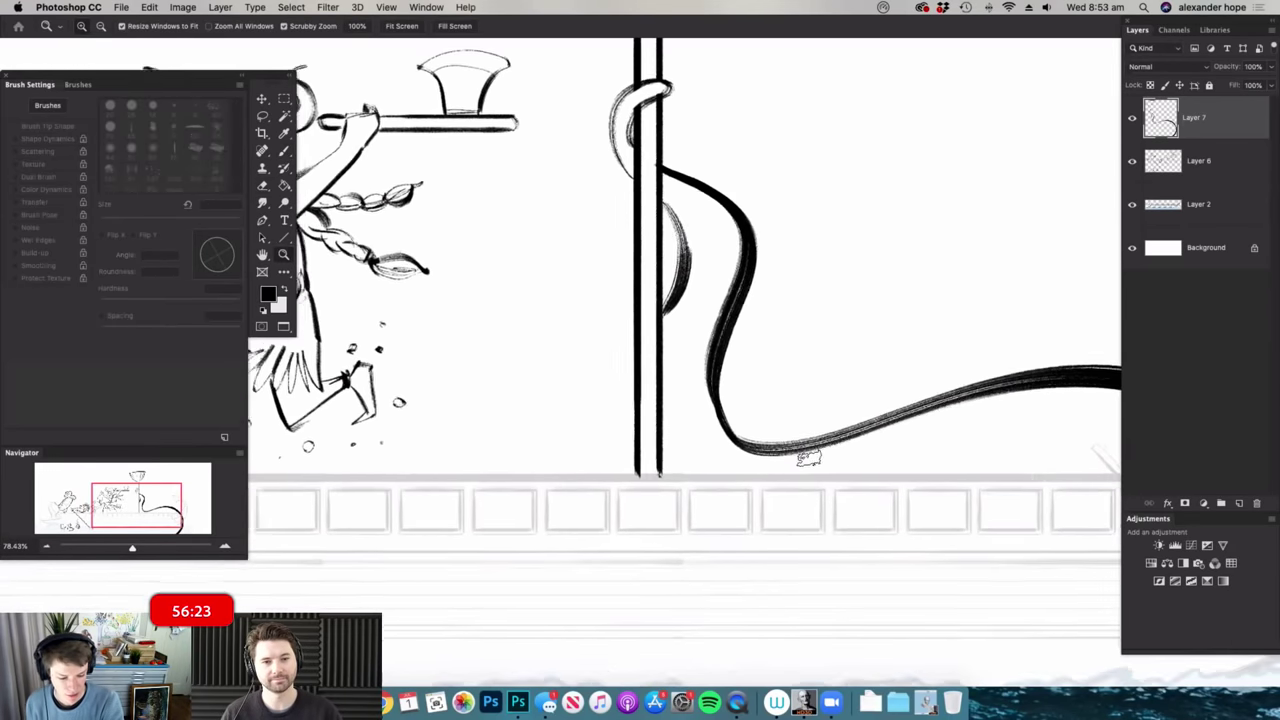
pyautogui.scroll(1, 808, 457)
pyautogui.press('b')
pyautogui.moveTo(826, 455)
pyautogui.mouseDown()
pyautogui.moveTo(529, 277)
pyautogui.moveTo(594, 243)
pyautogui.moveTo(470, 405)
pyautogui.mouseUp()
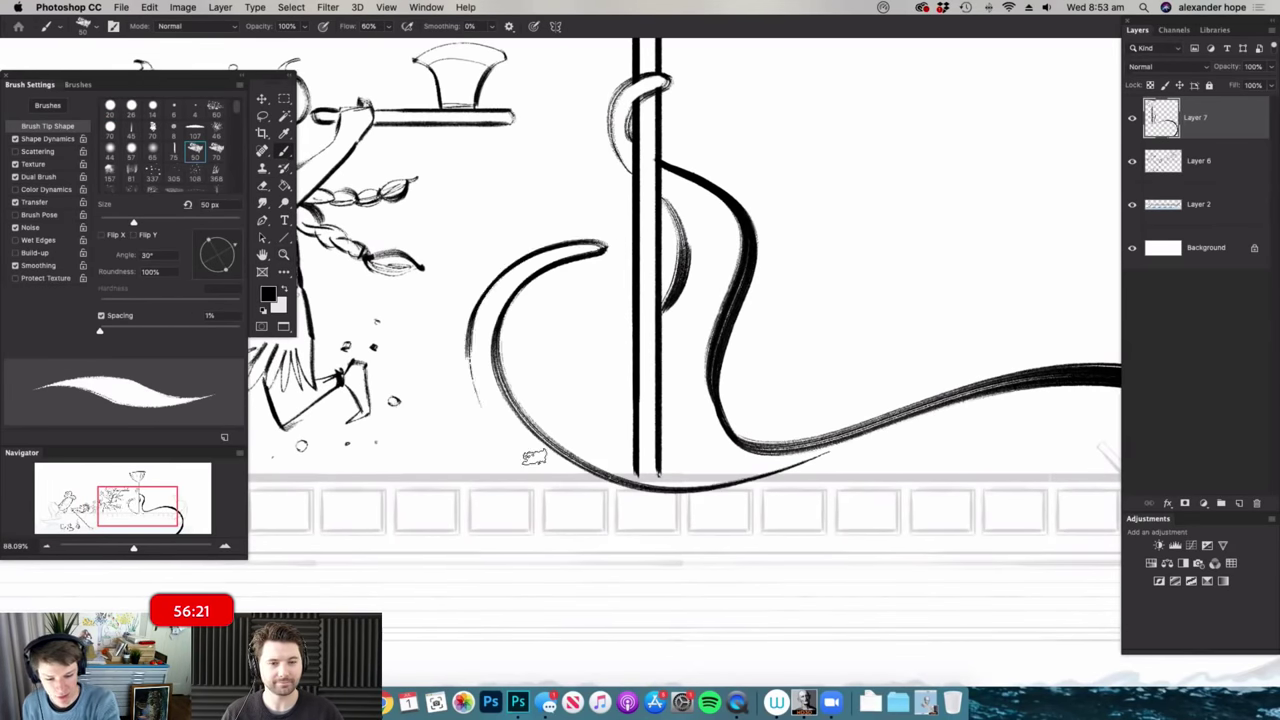
pyautogui.moveTo(468, 342); pyautogui.dragTo(609, 551)
# - Ink a smaller tentacle with a curled tip against the hull beside the second tentacle
pyautogui.moveTo(778, 403); pyautogui.dragTo(722, 410)
pyautogui.moveTo(702, 582); pyautogui.dragTo(730, 580)
pyautogui.scroll(4, 729, 580)
pyautogui.press('b')
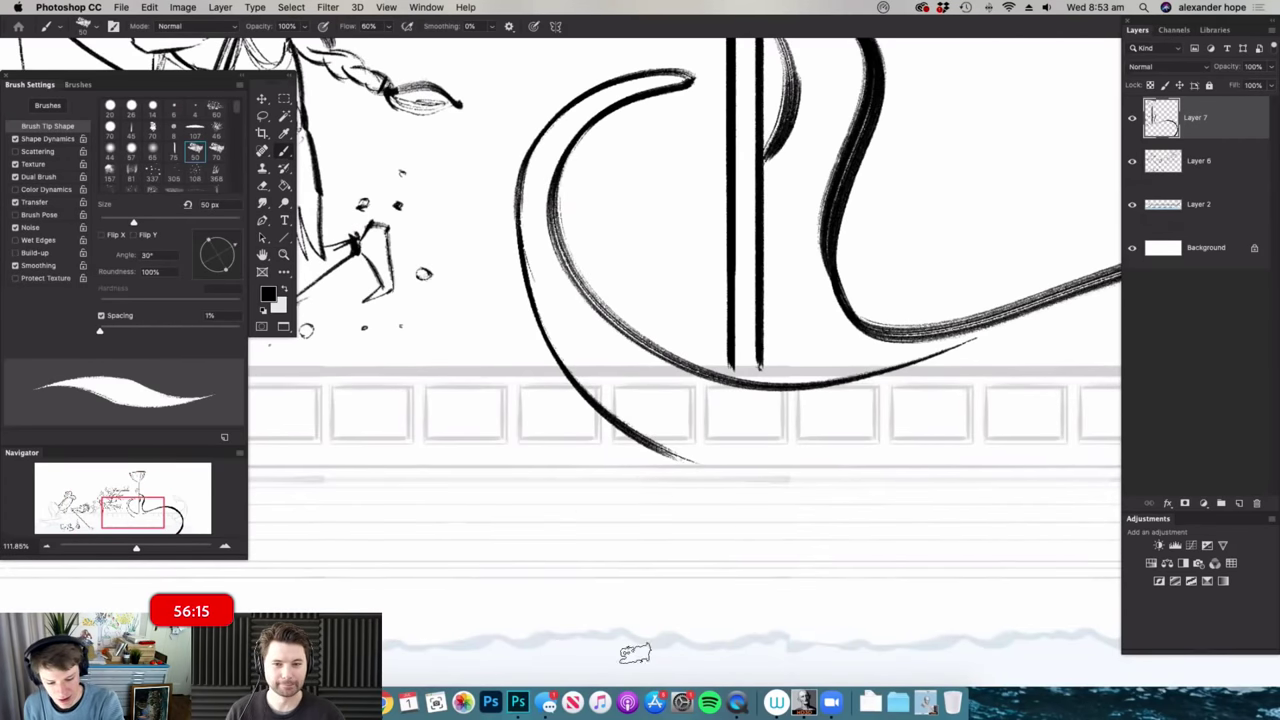
pyautogui.moveTo(655, 598)
pyautogui.mouseDown()
pyautogui.moveTo(480, 318)
pyautogui.moveTo(495, 355)
pyautogui.moveTo(615, 440)
pyautogui.moveTo(680, 464)
pyautogui.moveTo(640, 436)
pyautogui.mouseUp()
pyautogui.moveTo(745, 262); pyautogui.dragTo(812, 272)
pyautogui.moveTo(703, 330); pyautogui.dragTo(690, 512)
# - Add more tentacle curves around the lower mast and a pointed tentacle tip rising beside it
pyautogui.scroll(-5, 690, 512)
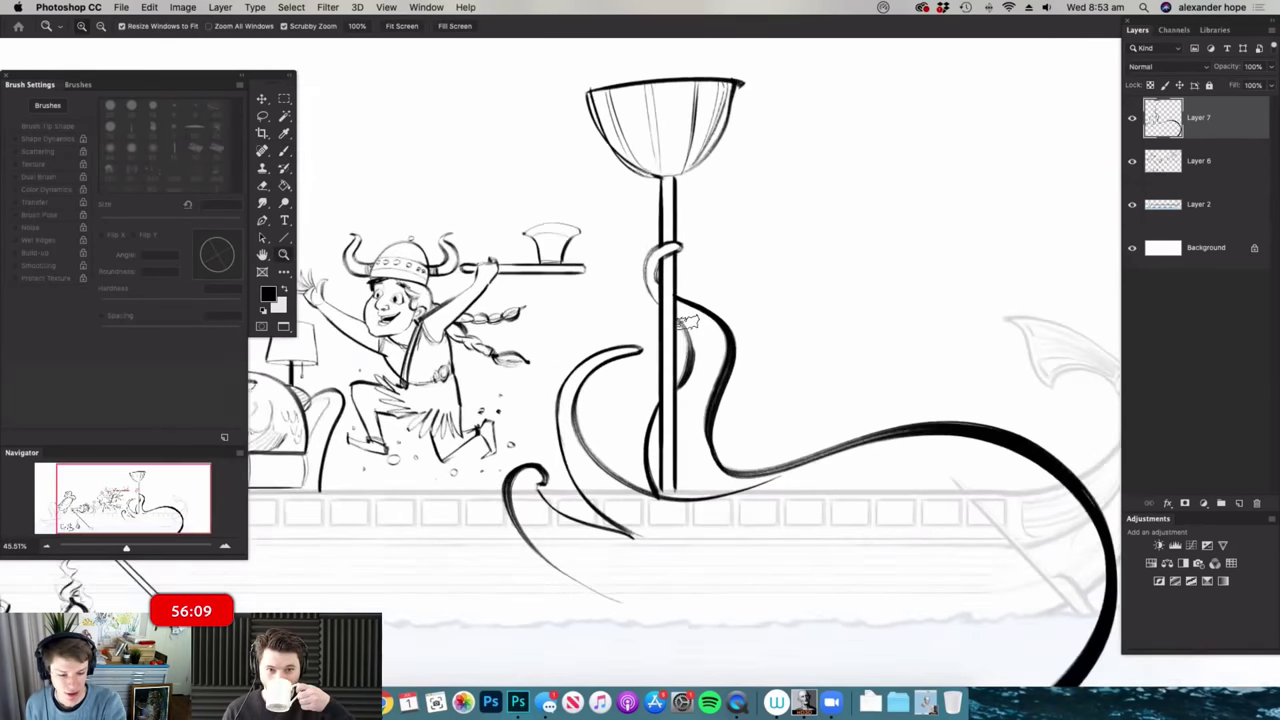
pyautogui.scroll(3, 604, 600)
pyautogui.moveTo(604, 600)
pyautogui.mouseDown()
pyautogui.moveTo(605, 450)
pyautogui.moveTo(656, 406)
pyautogui.mouseUp()
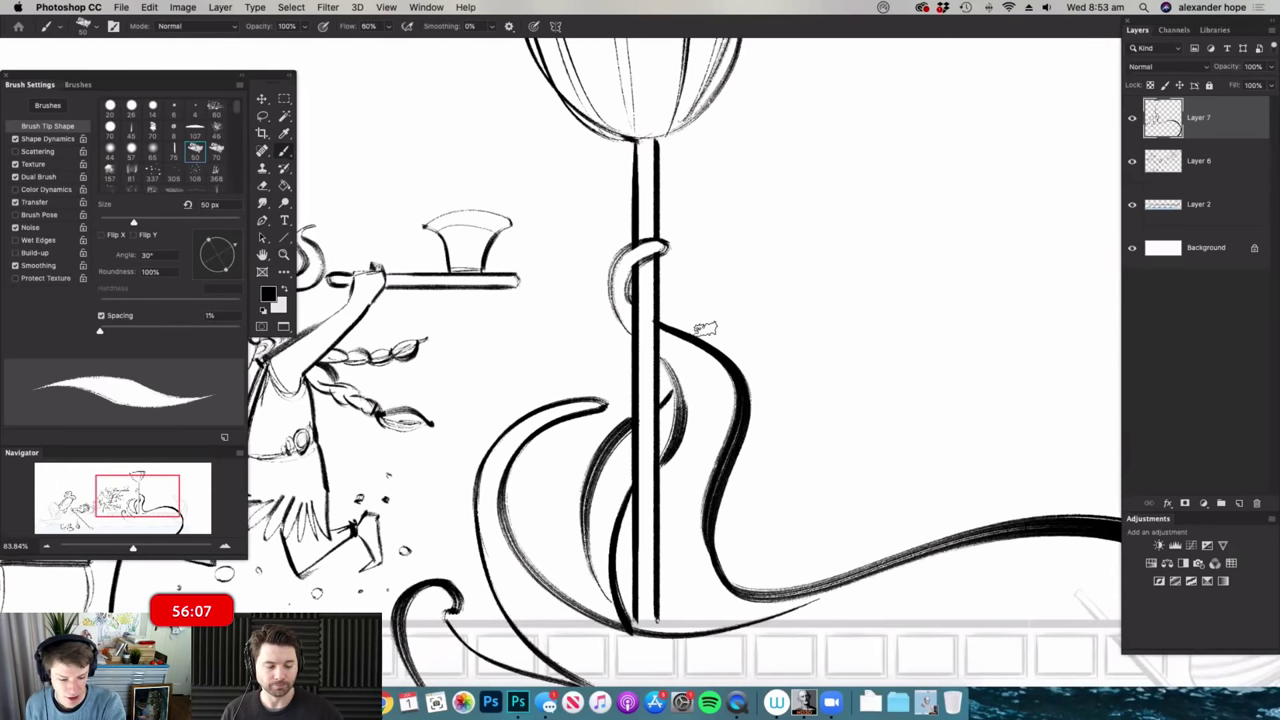
pyautogui.moveTo(713, 319)
pyautogui.mouseDown()
pyautogui.moveTo(688, 178)
pyautogui.moveTo(708, 353)
pyautogui.moveTo(743, 343)
pyautogui.moveTo(660, 345)
pyautogui.mouseUp()
# - Erase a gap in the long tentacle just before it bends down over the stern
pyautogui.scroll(3, 905, 388)
pyautogui.press('b')
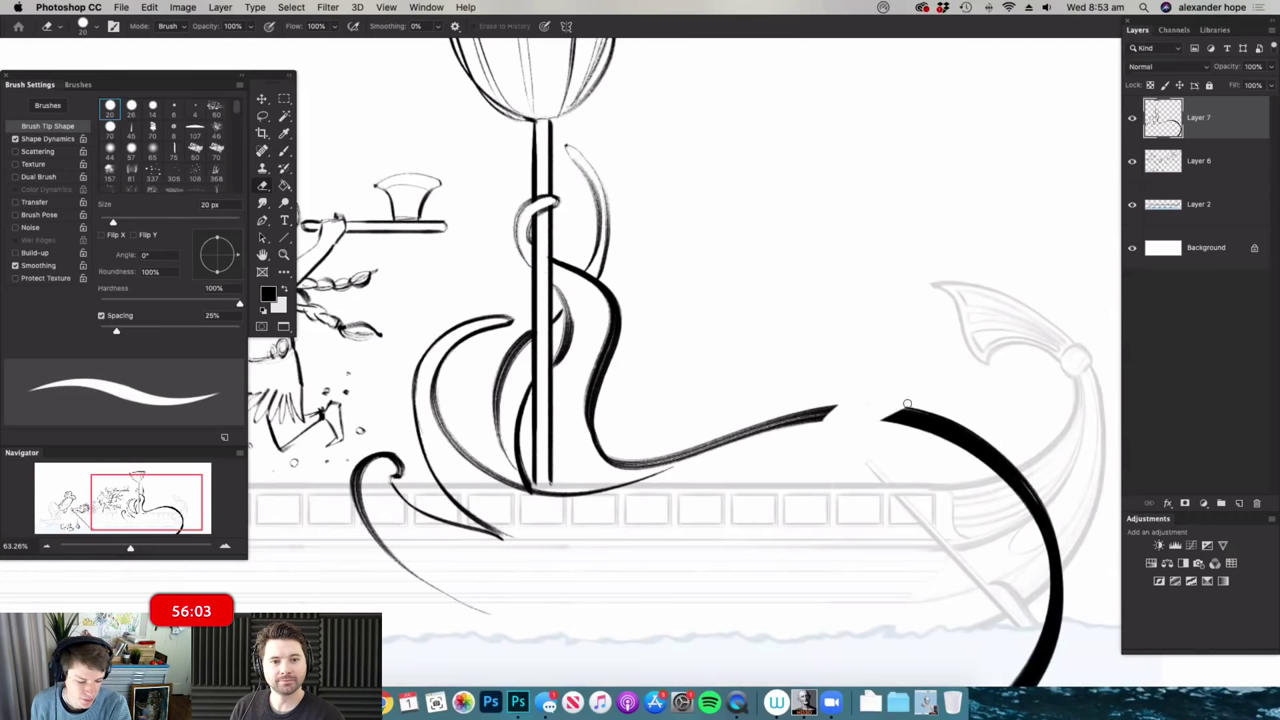
pyautogui.press('b')
pyautogui.scroll(3, 991, 323)
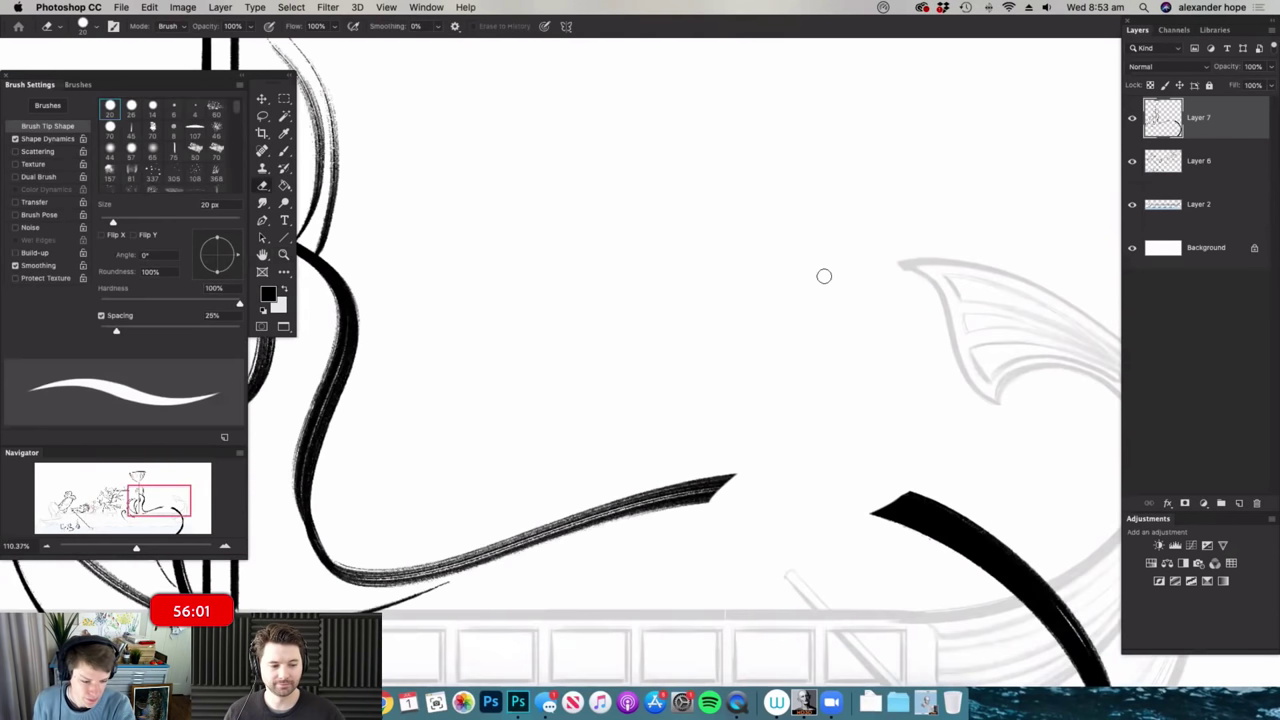
# - Ink a man's forehead, pointed nose and lips above the gap in the tentacle, adding his eye with a 35 px brush
pyautogui.moveTo(784, 193); pyautogui.dragTo(680, 232)
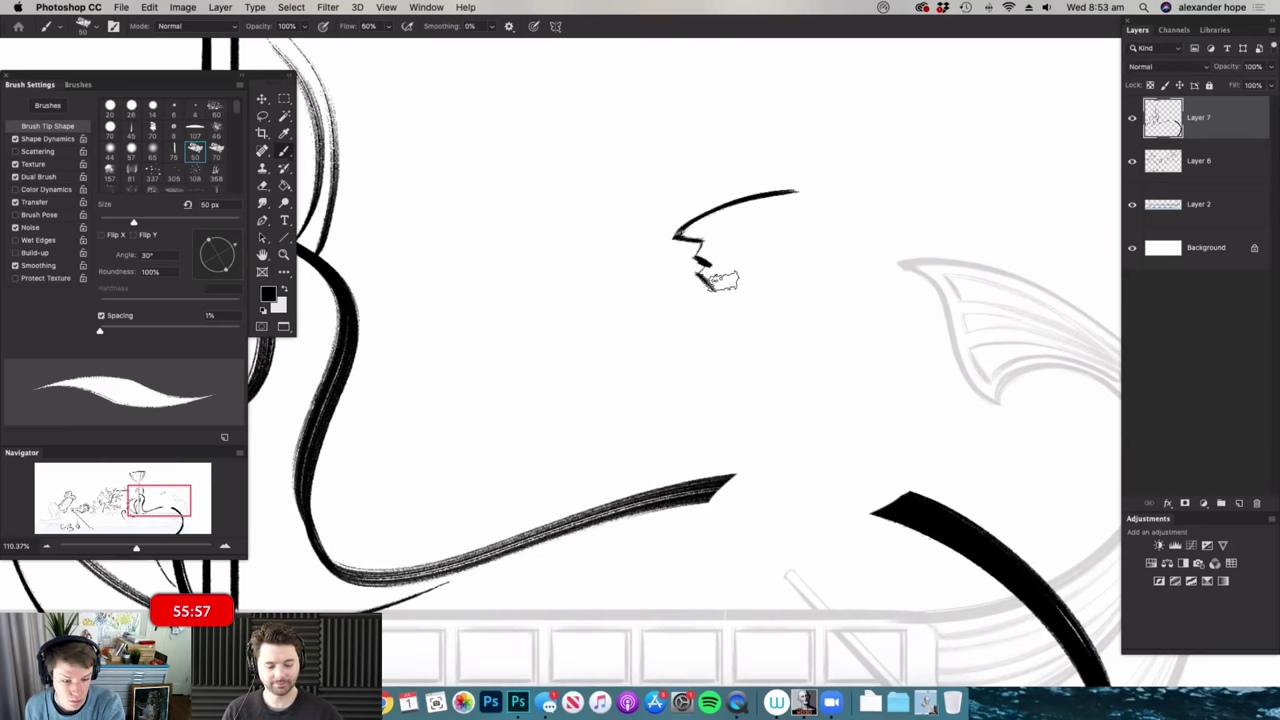
pyautogui.scroll(2, 720, 280)
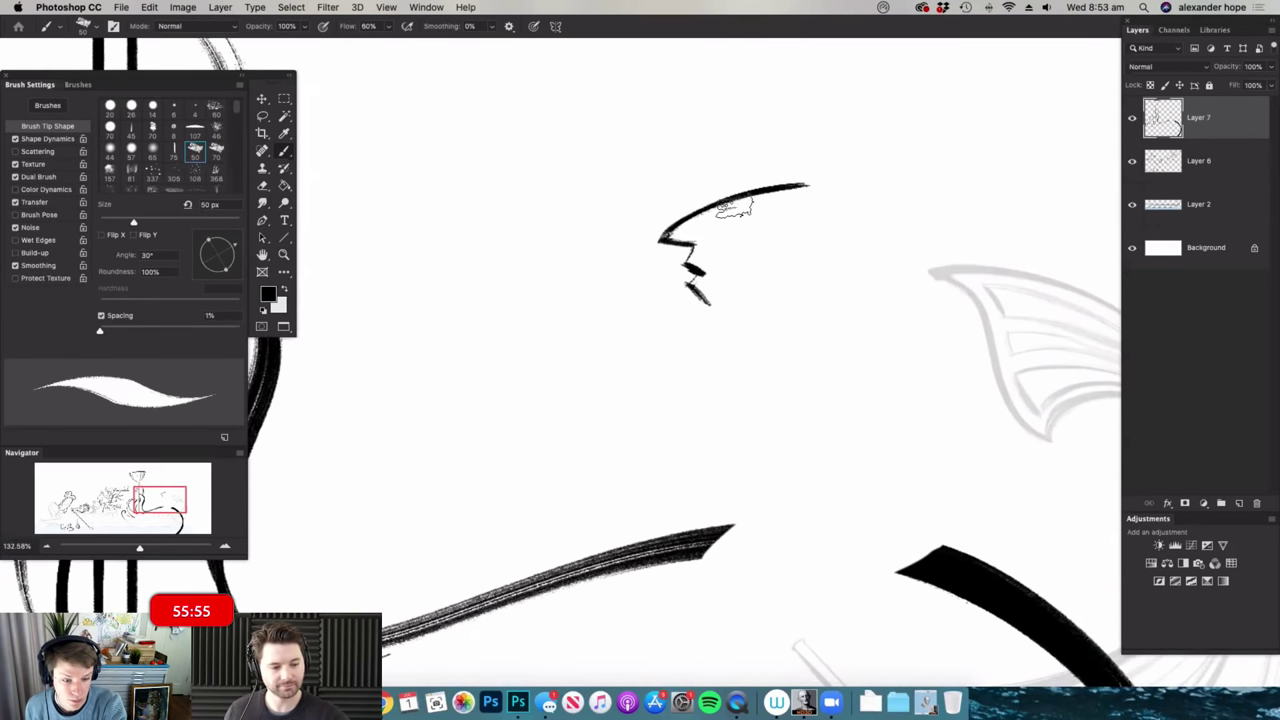
pyautogui.moveTo(728, 231)
pyautogui.mouseDown()
pyautogui.moveTo(737, 206)
pyautogui.moveTo(741, 235)
pyautogui.moveTo(722, 247)
pyautogui.moveTo(785, 228)
pyautogui.moveTo(833, 254)
pyautogui.mouseUp()
pyautogui.rightClick(755, 222)
pyautogui.click(860, 207)
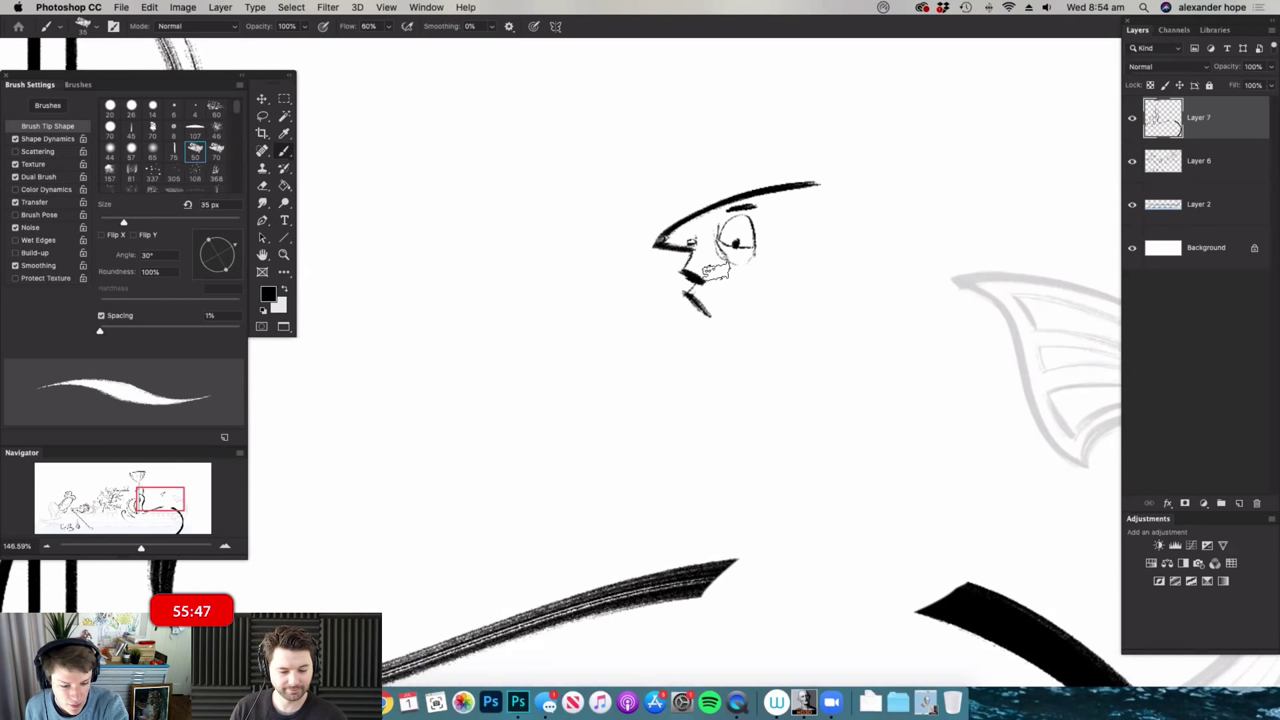
# - Ink the man's chin, jaw, ear and back of the head, and thicken his eyebrow
pyautogui.moveTo(725, 301); pyautogui.dragTo(707, 315)
pyautogui.moveTo(711, 361); pyautogui.dragTo(777, 405)
pyautogui.moveTo(812, 260); pyautogui.dragTo(807, 292)
pyautogui.moveTo(800, 184)
pyautogui.mouseDown()
pyautogui.moveTo(878, 184)
pyautogui.moveTo(925, 302)
pyautogui.moveTo(866, 346)
pyautogui.mouseUp()
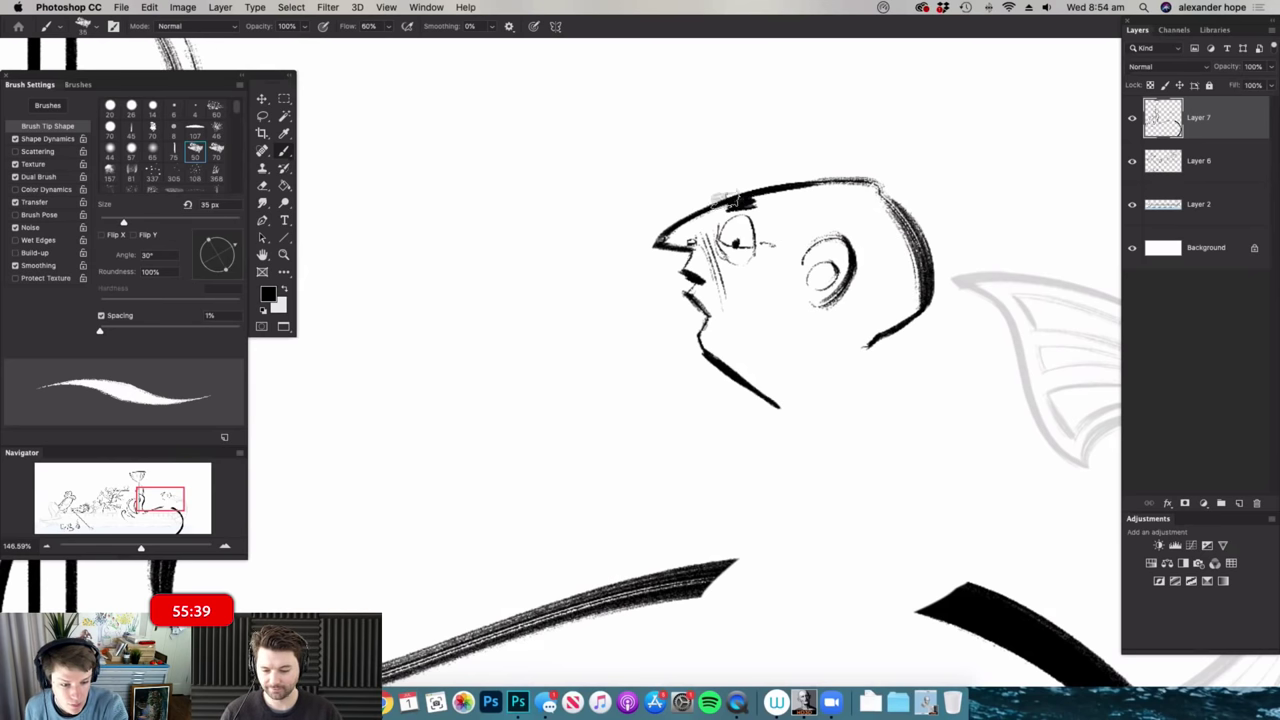
# - Close the man's jawline and ink his curved back and chest line down to the tentacle
pyautogui.scroll(-4, 810, 235)
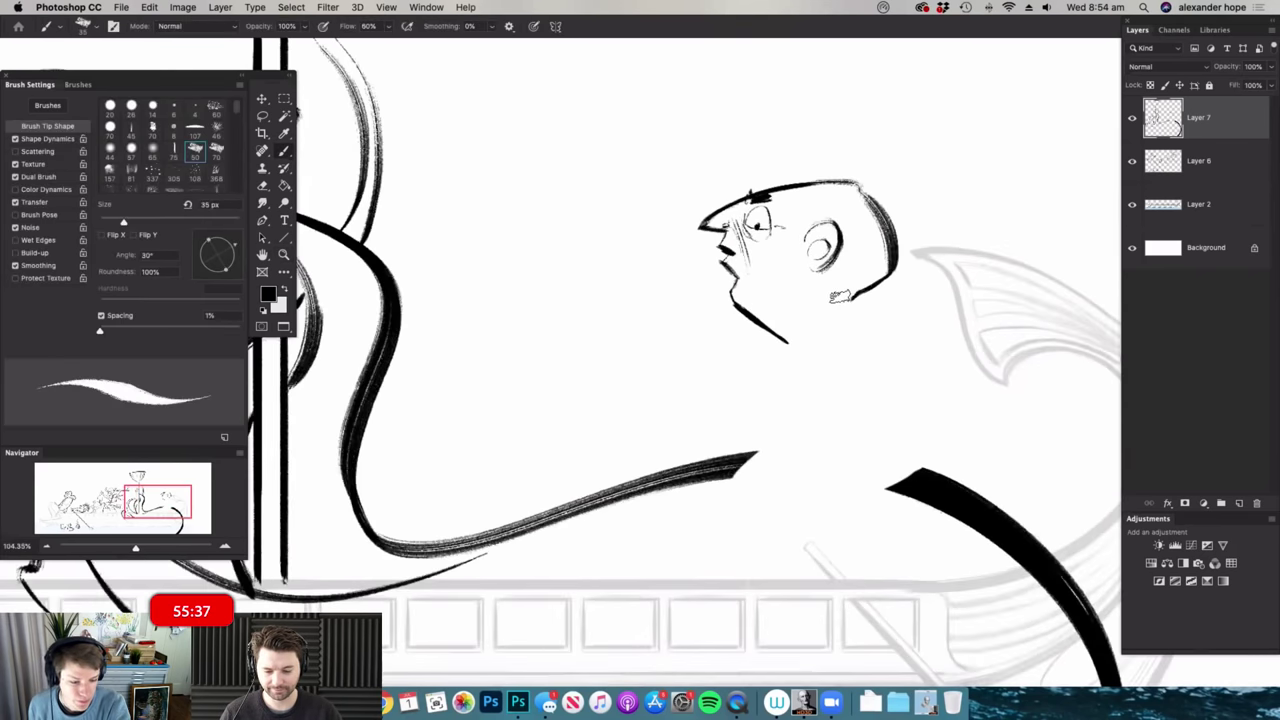
pyautogui.moveTo(788, 337)
pyautogui.mouseDown()
pyautogui.moveTo(855, 307)
pyautogui.moveTo(926, 469)
pyautogui.mouseUp()
pyautogui.moveTo(945, 418)
pyautogui.mouseDown()
pyautogui.moveTo(908, 396)
pyautogui.moveTo(945, 396)
pyautogui.moveTo(888, 358)
pyautogui.mouseUp()
pyautogui.moveTo(959, 496); pyautogui.dragTo(968, 495)
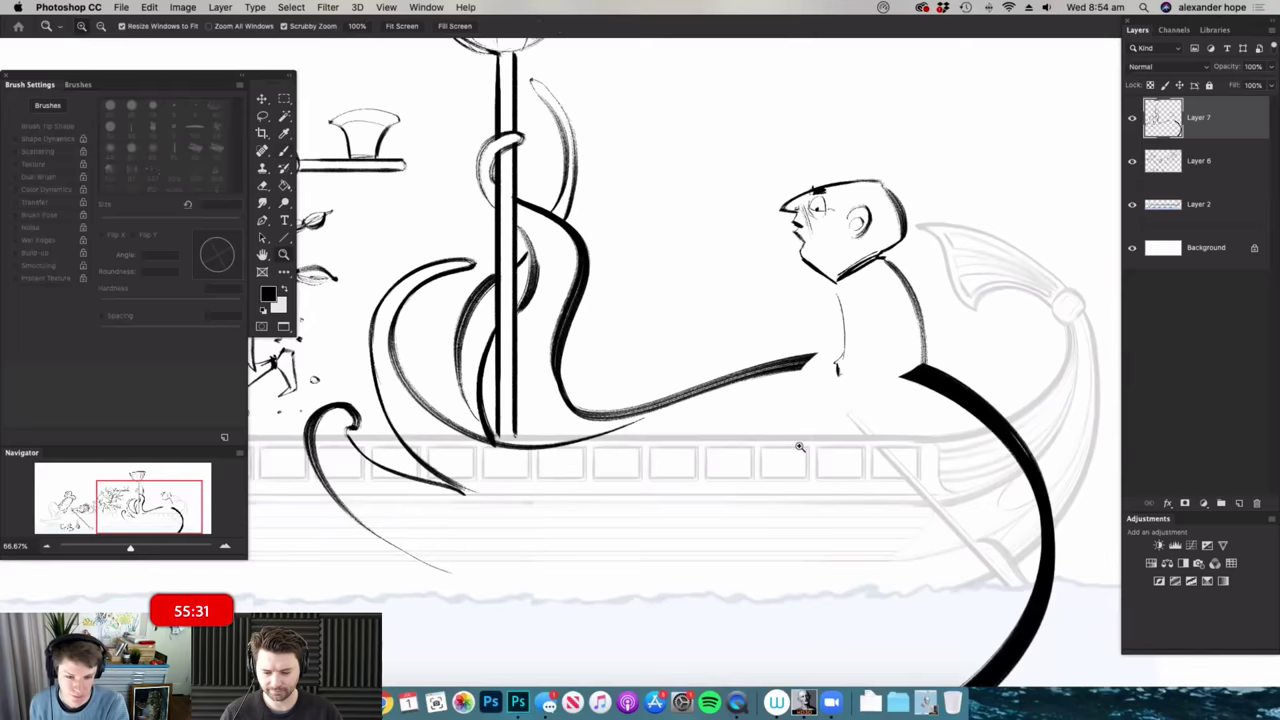
# - Ink a hexagonal cat head outline beside the rim of the crow's nest
pyautogui.moveTo(840, 436); pyautogui.dragTo(802, 434)
pyautogui.moveTo(670, 82); pyautogui.dragTo(837, 182)
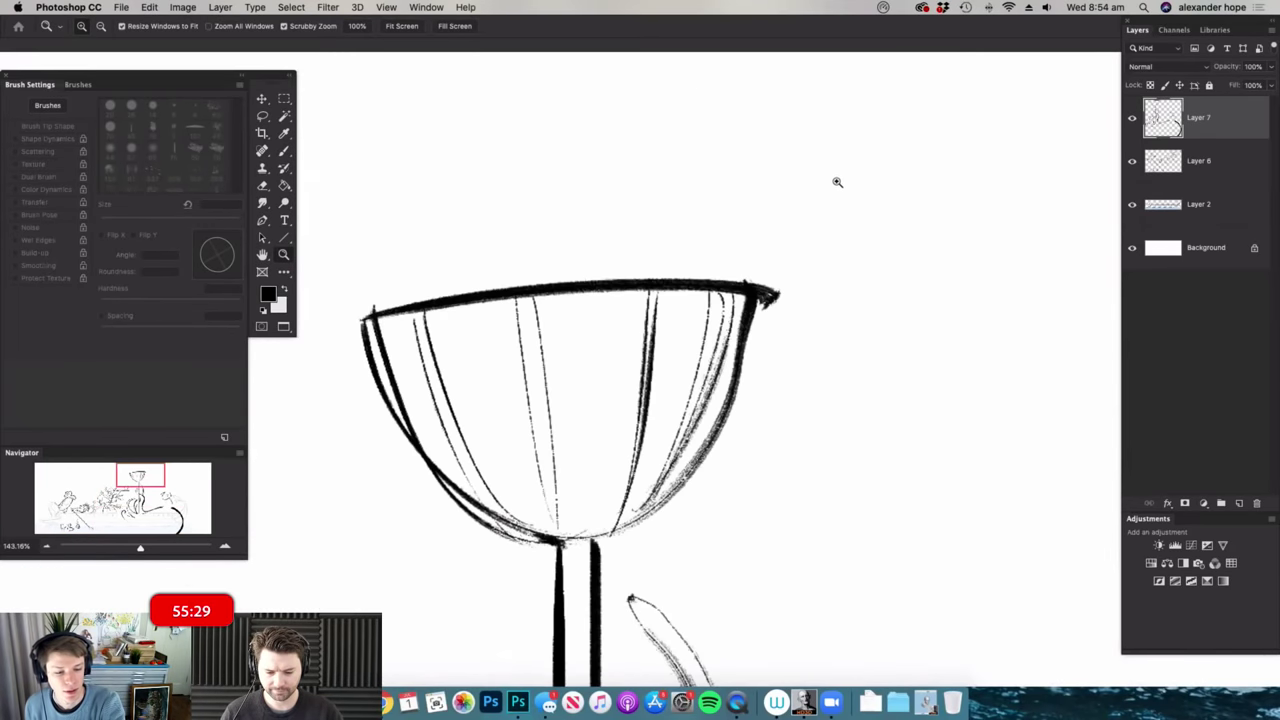
pyautogui.press('b')
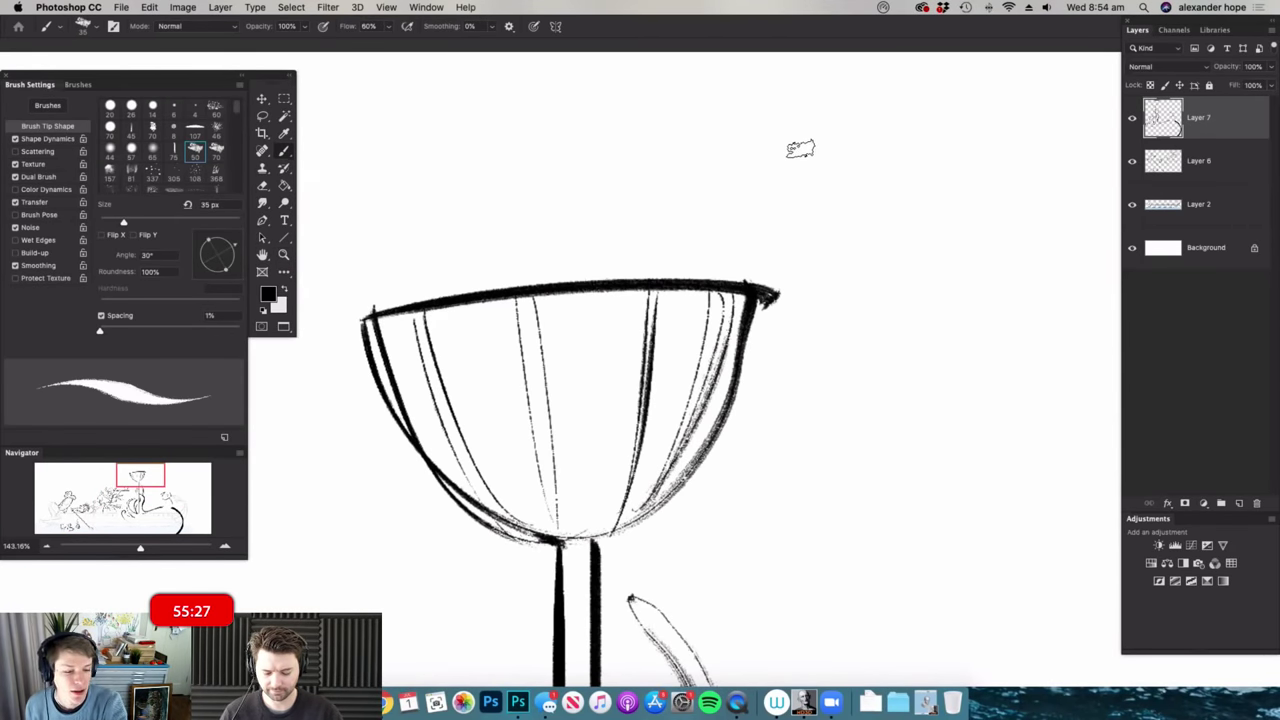
pyautogui.moveTo(813, 146)
pyautogui.mouseDown()
pyautogui.moveTo(886, 186)
pyautogui.moveTo(881, 212)
pyautogui.mouseUp()
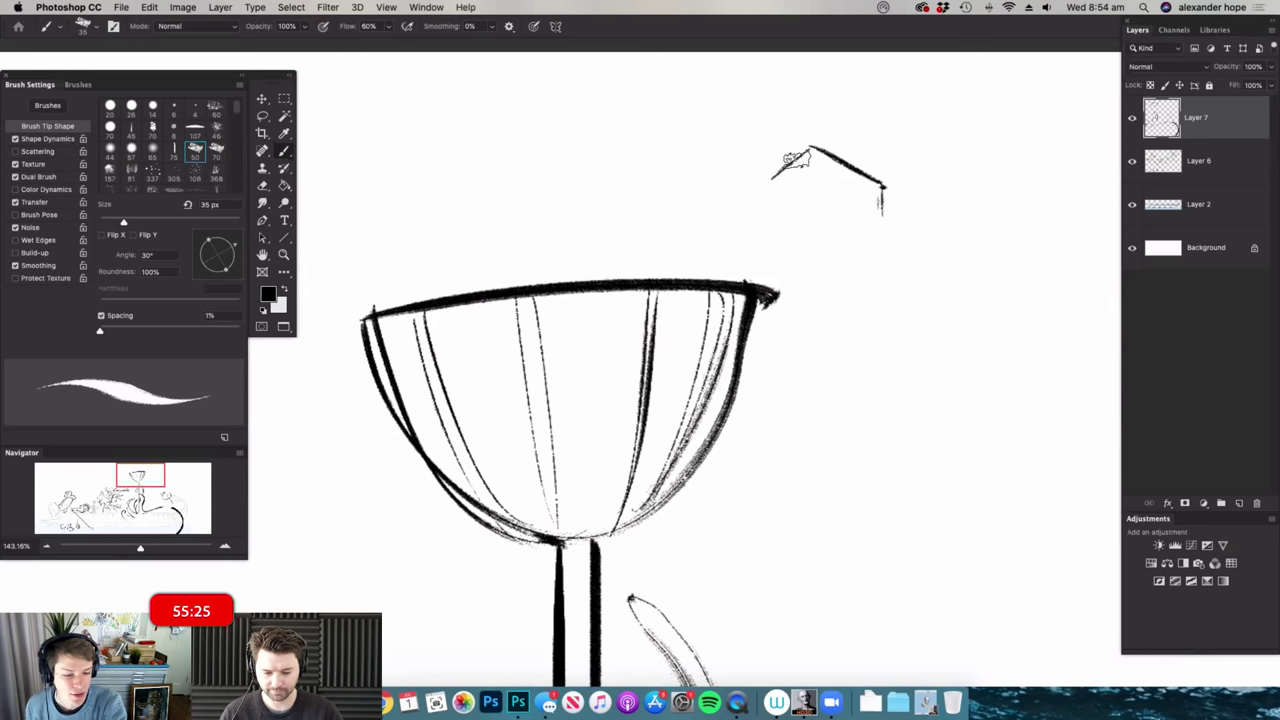
pyautogui.moveTo(770, 184); pyautogui.dragTo(789, 268)
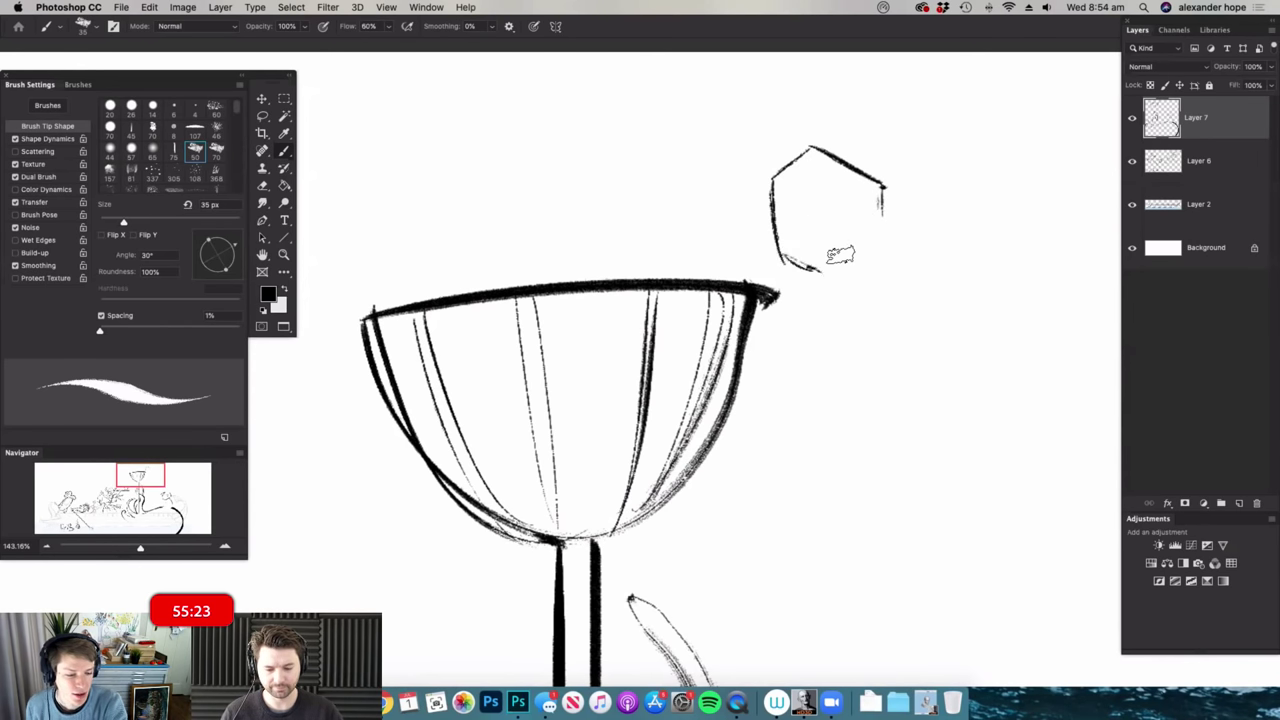
pyautogui.moveTo(880, 243); pyautogui.dragTo(882, 212)
# - Draw the cat's far eye, hatched nose, brow line and smiling muzzle line inside the hexagonal head
pyautogui.press('z')
pyautogui.moveTo(887, 321); pyautogui.dragTo(870, 300)
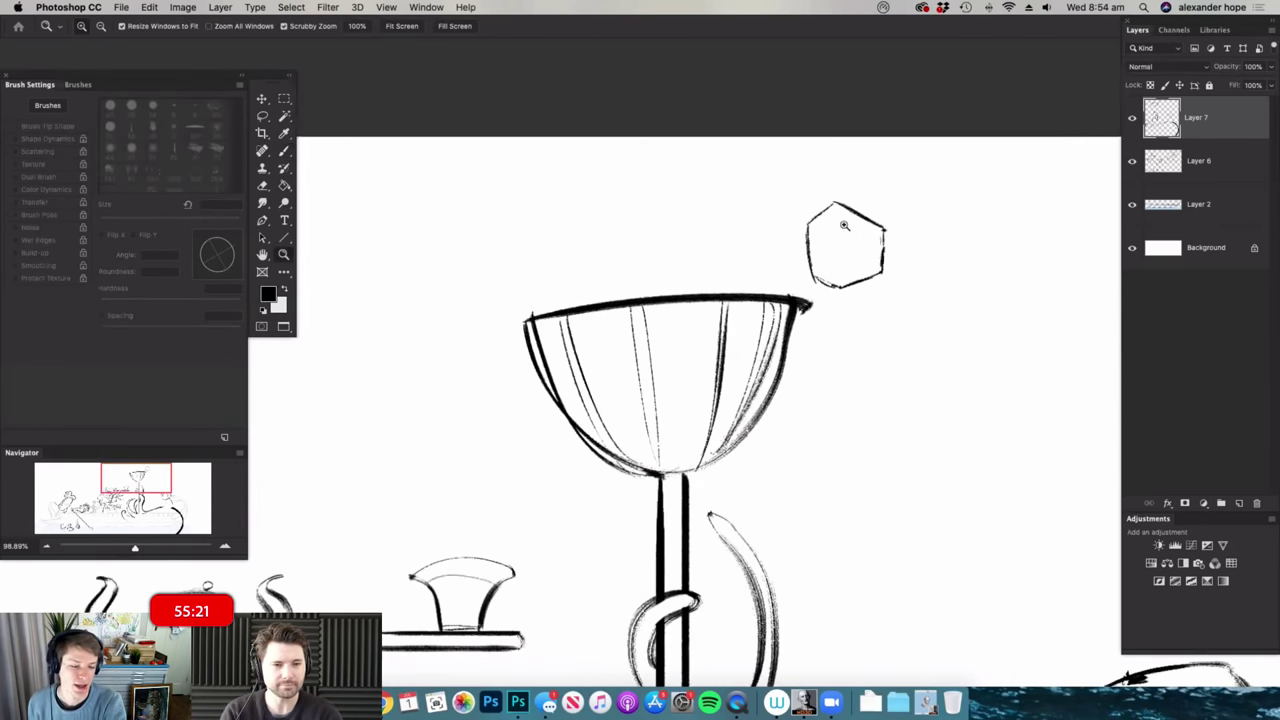
pyautogui.moveTo(844, 224); pyautogui.dragTo(865, 257)
pyautogui.press('b')
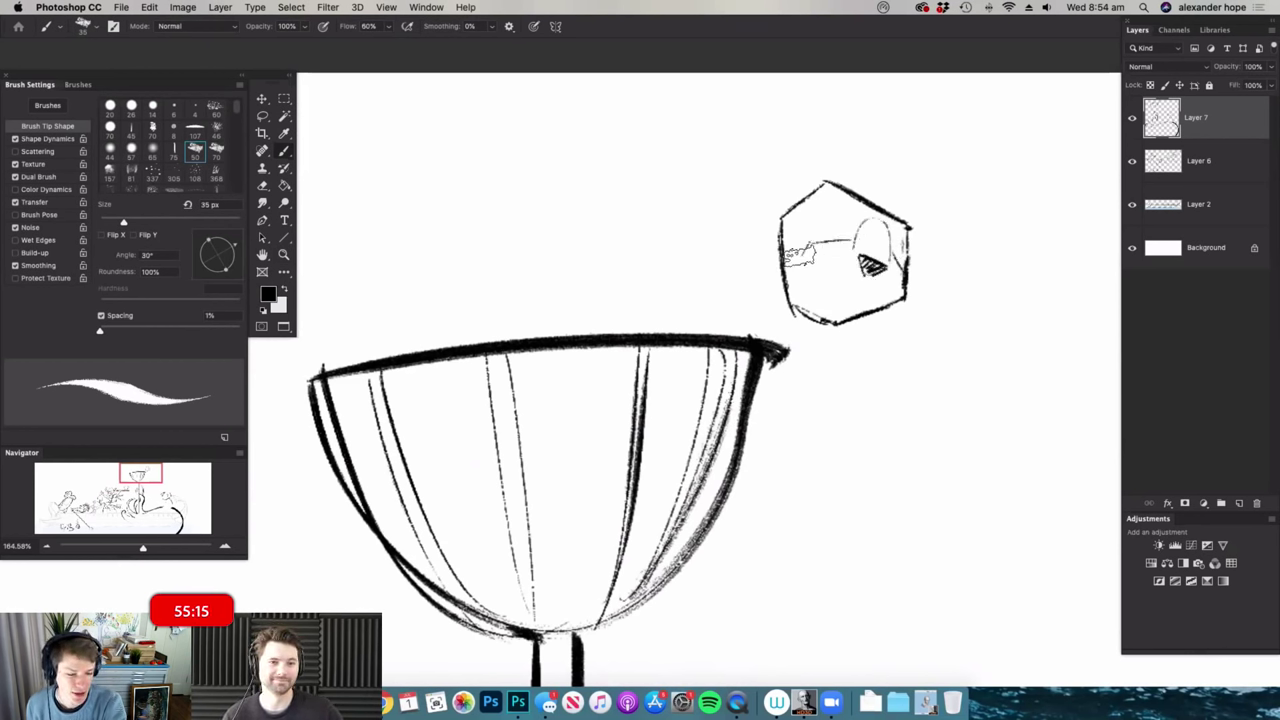
pyautogui.scroll(1, 800, 255)
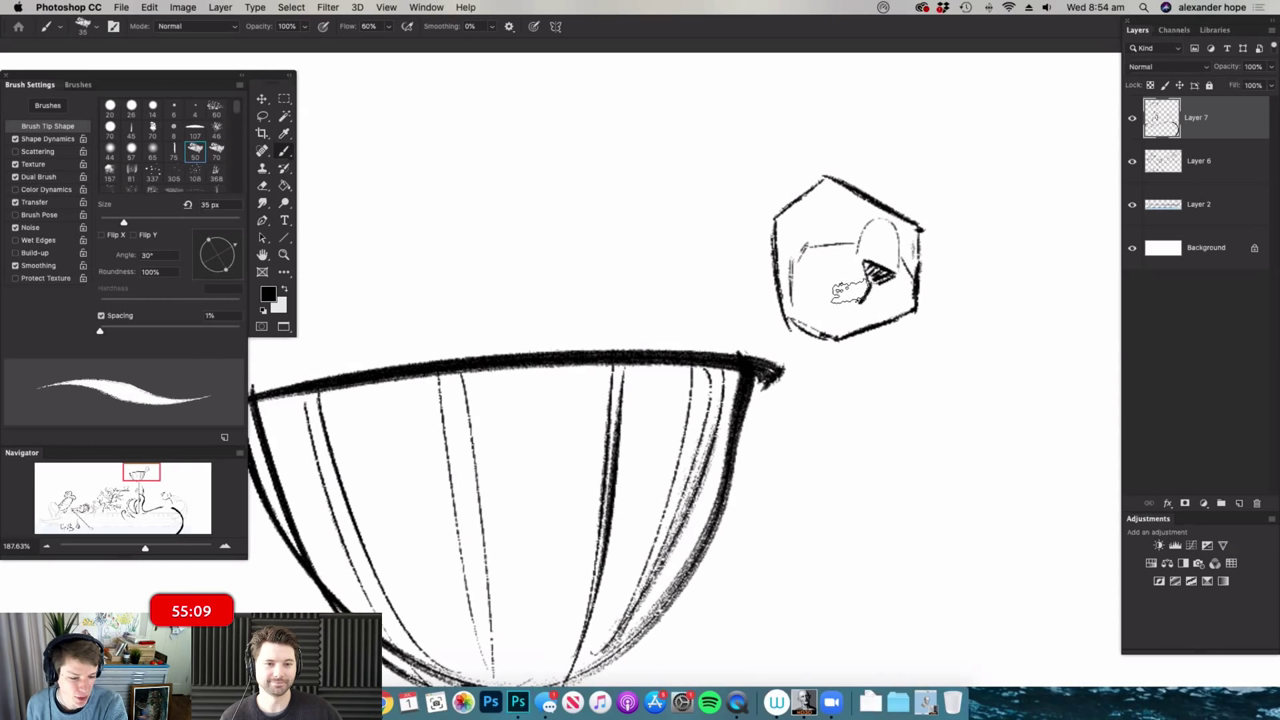
pyautogui.moveTo(818, 258)
pyautogui.mouseDown()
pyautogui.moveTo(850, 302)
pyautogui.moveTo(832, 303)
pyautogui.mouseUp()
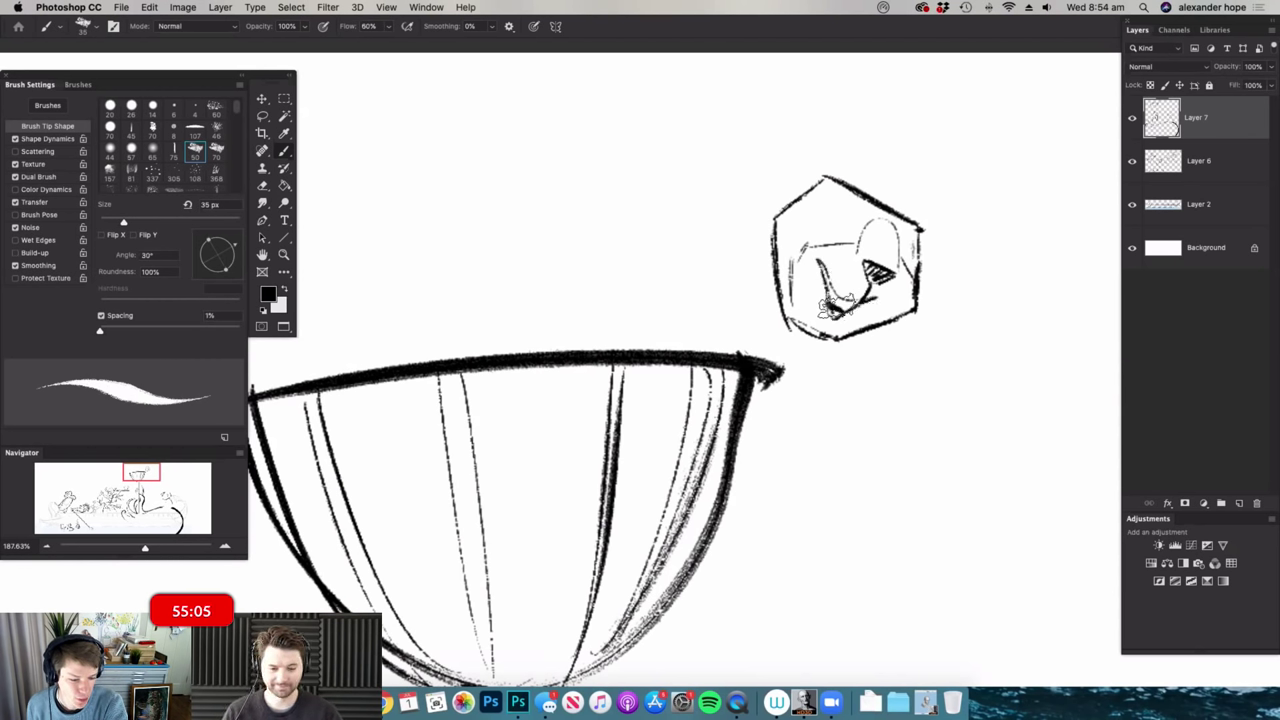
# - Fill in the cat's dark lower lip and draw the outline of its near eye
pyautogui.press('super+space')
pyautogui.moveTo(945, 373); pyautogui.dragTo(900, 370)
pyautogui.press('super+space')
pyautogui.moveTo(852, 302); pyautogui.dragTo(880, 300)
pyautogui.press('super+space')
pyautogui.moveTo(882, 241); pyautogui.dragTo(904, 243)
pyautogui.moveTo(850, 289)
pyautogui.mouseDown()
pyautogui.moveTo(892, 300)
pyautogui.moveTo(896, 271)
pyautogui.moveTo(893, 300)
pyautogui.mouseUp()
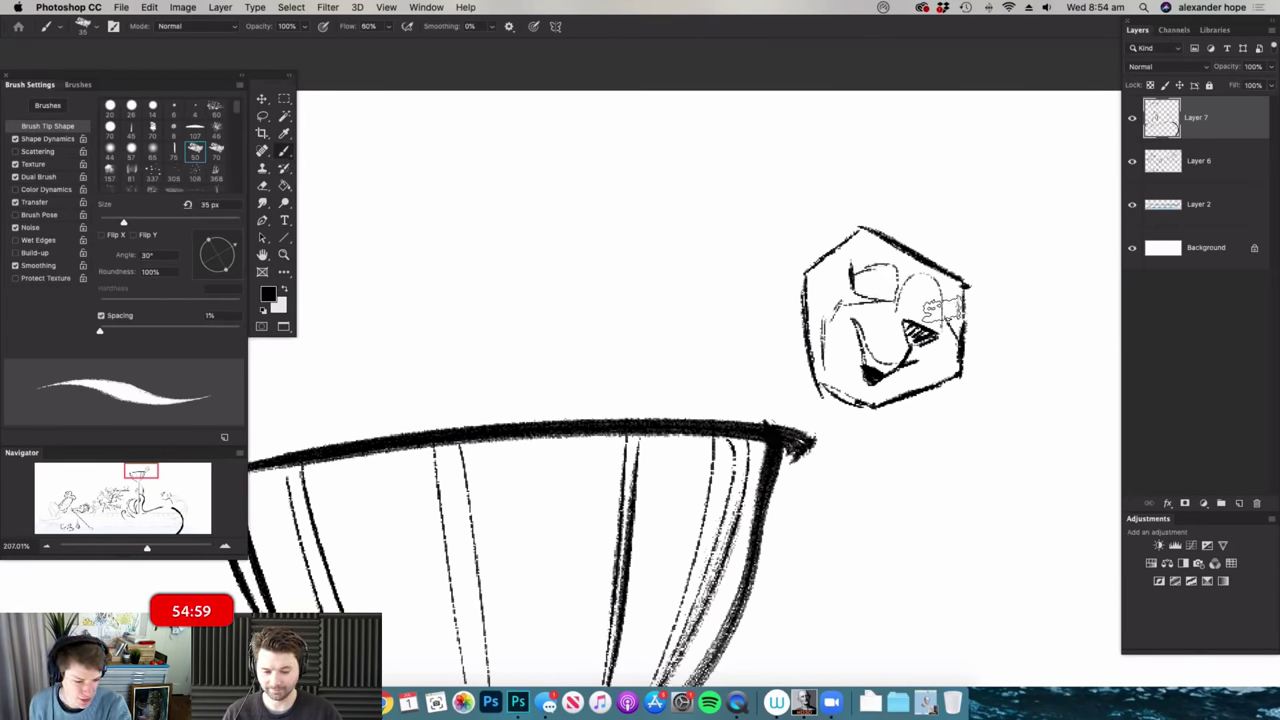
# - Ink the cat's pointed ears and its arched back from the head down to the crow's nest rim
pyautogui.moveTo(976, 306); pyautogui.dragTo(966, 313)
pyautogui.moveTo(826, 252)
pyautogui.mouseDown()
pyautogui.moveTo(866, 152)
pyautogui.moveTo(897, 240)
pyautogui.moveTo(1015, 254)
pyautogui.moveTo(972, 287)
pyautogui.moveTo(1006, 256)
pyautogui.mouseUp()
pyautogui.press('z')
pyautogui.moveTo(884, 279)
pyautogui.mouseDown()
pyautogui.moveTo(908, 274)
pyautogui.moveTo(606, 163)
pyautogui.moveTo(480, 350)
pyautogui.mouseUp()
pyautogui.press('b')
pyautogui.moveTo(764, 284)
pyautogui.mouseDown()
pyautogui.moveTo(791, 395)
pyautogui.moveTo(860, 413)
pyautogui.moveTo(688, 386)
pyautogui.mouseUp()
pyautogui.moveTo(500, 352)
pyautogui.mouseDown()
pyautogui.moveTo(535, 308)
pyautogui.moveTo(604, 405)
pyautogui.moveTo(688, 384)
pyautogui.mouseUp()
pyautogui.moveTo(686, 377); pyautogui.dragTo(705, 407)
# - Draw the cat's folded legs and paws on the rim and a fan of curling tails at its rump
pyautogui.press('super+space')
pyautogui.moveTo(807, 394); pyautogui.dragTo(757, 390)
pyautogui.press('super+space')
pyautogui.moveTo(651, 370)
pyautogui.mouseDown()
pyautogui.moveTo(702, 383)
pyautogui.moveTo(681, 409)
pyautogui.mouseUp()
pyautogui.press('super+space')
pyautogui.moveTo(874, 337)
pyautogui.mouseDown()
pyautogui.moveTo(717, 383)
pyautogui.moveTo(800, 364)
pyautogui.moveTo(560, 372)
pyautogui.moveTo(385, 475)
pyautogui.moveTo(790, 395)
pyautogui.moveTo(690, 414)
pyautogui.moveTo(465, 520)
pyautogui.moveTo(780, 400)
pyautogui.moveTo(607, 292)
pyautogui.moveTo(634, 277)
pyautogui.moveTo(780, 380)
pyautogui.moveTo(786, 277)
pyautogui.moveTo(770, 388)
pyautogui.moveTo(788, 412)
pyautogui.moveTo(589, 574)
pyautogui.moveTo(794, 411)
pyautogui.mouseUp()
pyautogui.moveTo(1050, 388); pyautogui.dragTo(1090, 388)
pyautogui.moveTo(1019, 362); pyautogui.dragTo(1075, 362)
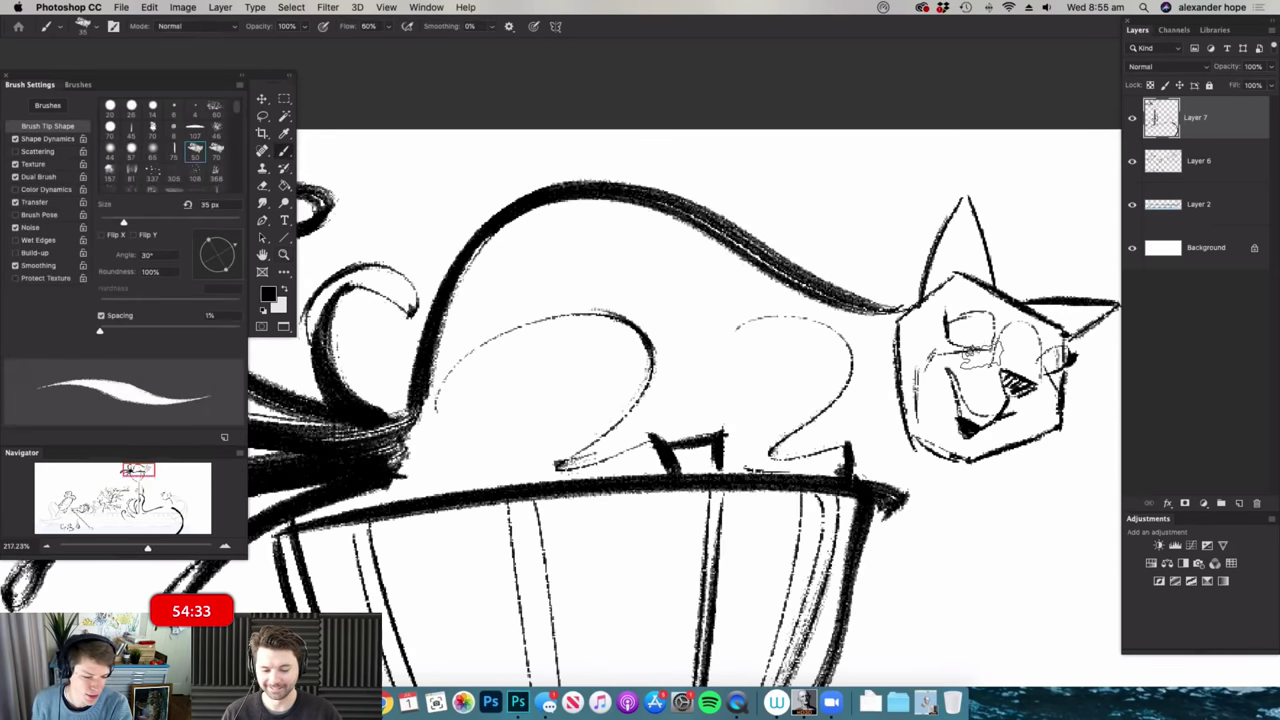
# - Fill in the cat's pupils and ink a foreleg hanging over the rim of the crow's nest
pyautogui.moveTo(976, 336)
pyautogui.mouseDown()
pyautogui.moveTo(983, 351)
pyautogui.moveTo(1052, 374)
pyautogui.moveTo(873, 346)
pyautogui.mouseUp()
pyautogui.moveTo(978, 428); pyautogui.dragTo(1033, 428)
pyautogui.moveTo(912, 362)
pyautogui.mouseDown()
pyautogui.moveTo(905, 498)
pyautogui.moveTo(885, 390)
pyautogui.mouseUp()
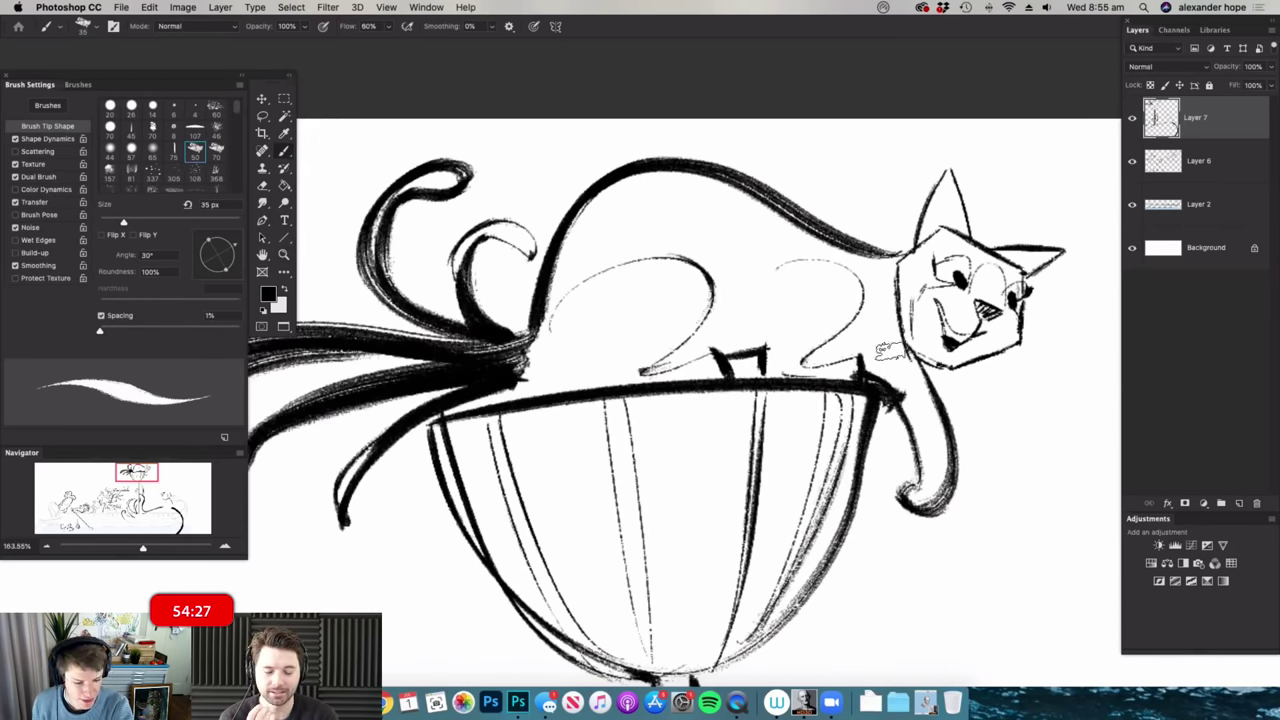
# - Add the cat's chest line, tidy the hind paw and extend the rump line onto the nest's rim
pyautogui.scroll(-3, 880, 362)
pyautogui.scroll(3, 808, 356)
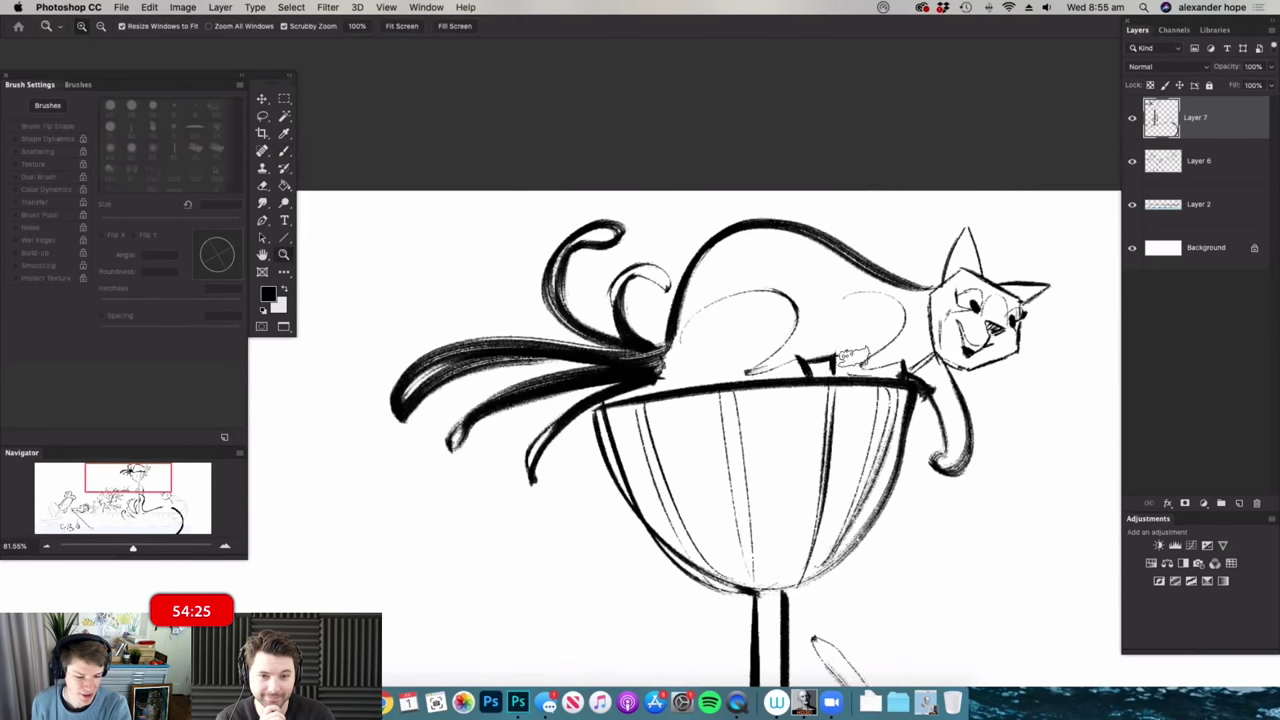
pyautogui.press('e')
pyautogui.press('b')
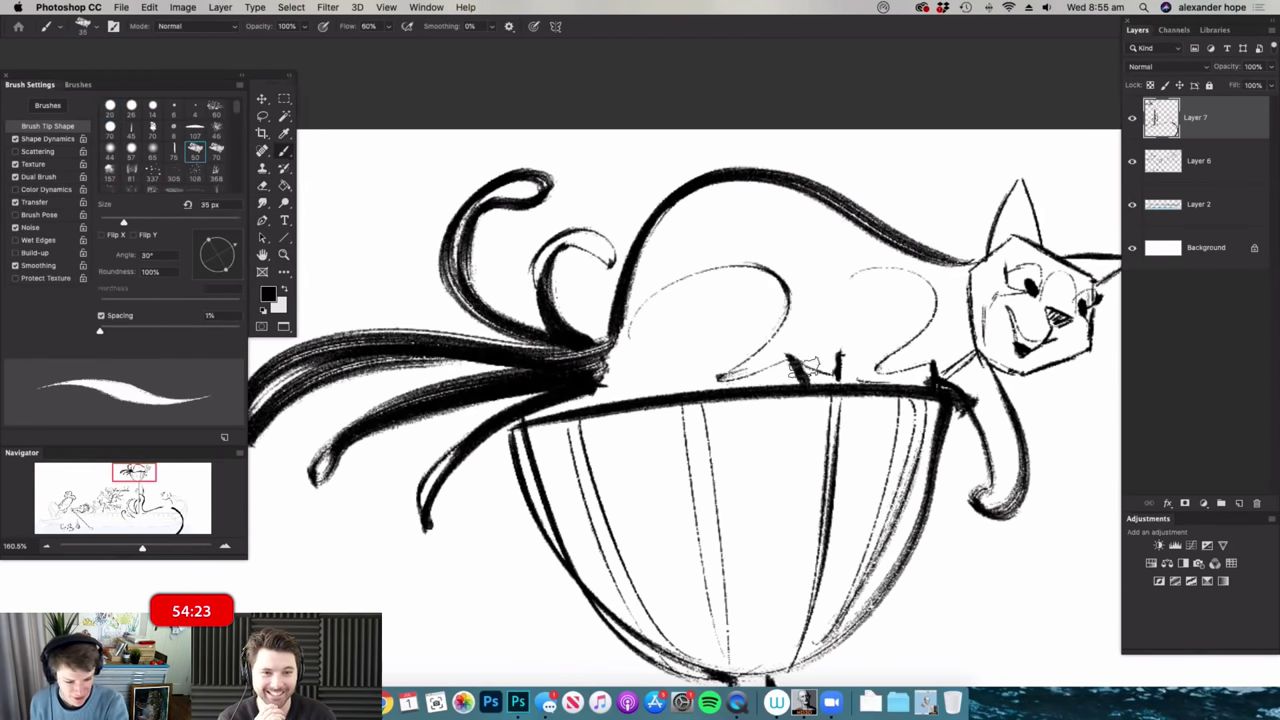
pyautogui.moveTo(612, 388); pyautogui.dragTo(590, 402)
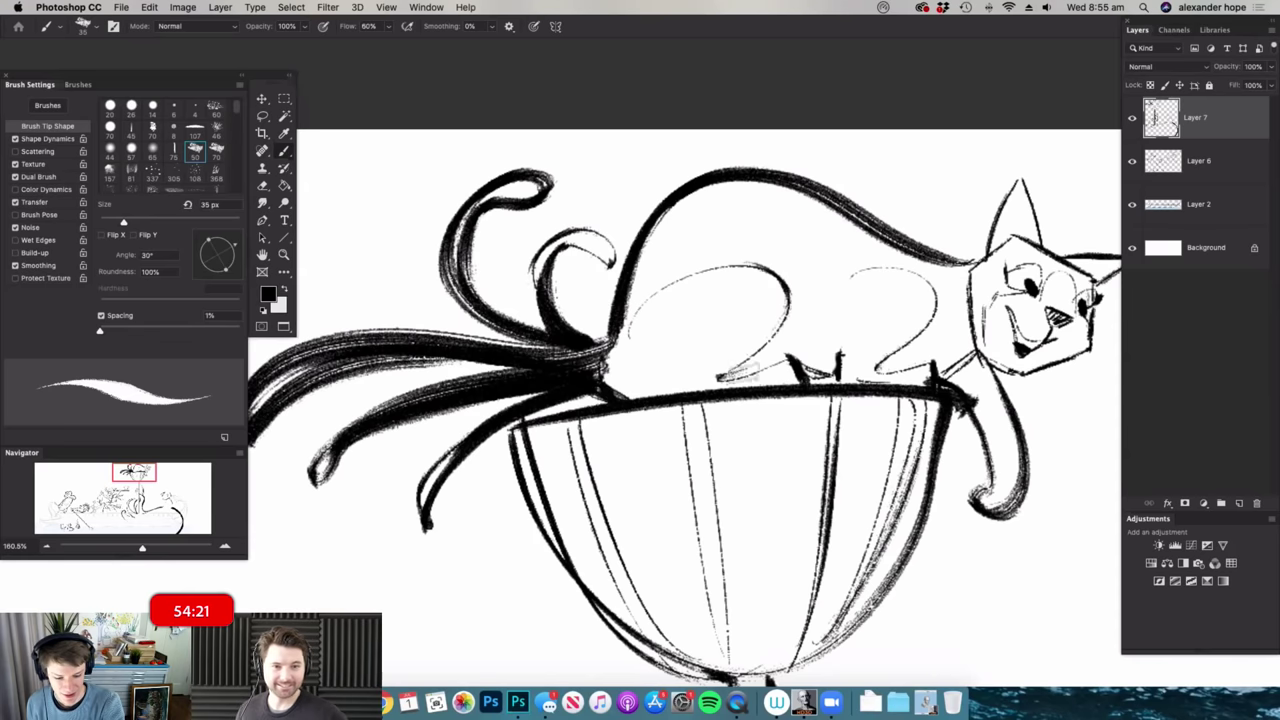
# - Ink another long tail sweeping up and away from the cat's rump, ending in a curled tip
pyautogui.press('z')
pyautogui.moveTo(886, 340); pyautogui.dragTo(842, 342)
pyautogui.moveTo(687, 310); pyautogui.dragTo(727, 310)
pyautogui.press('b')
pyautogui.moveTo(829, 363)
pyautogui.mouseDown()
pyautogui.moveTo(523, 230)
pyautogui.moveTo(458, 248)
pyautogui.moveTo(718, 358)
pyautogui.mouseUp()
pyautogui.press('z')
pyautogui.moveTo(931, 390); pyautogui.dragTo(911, 391)
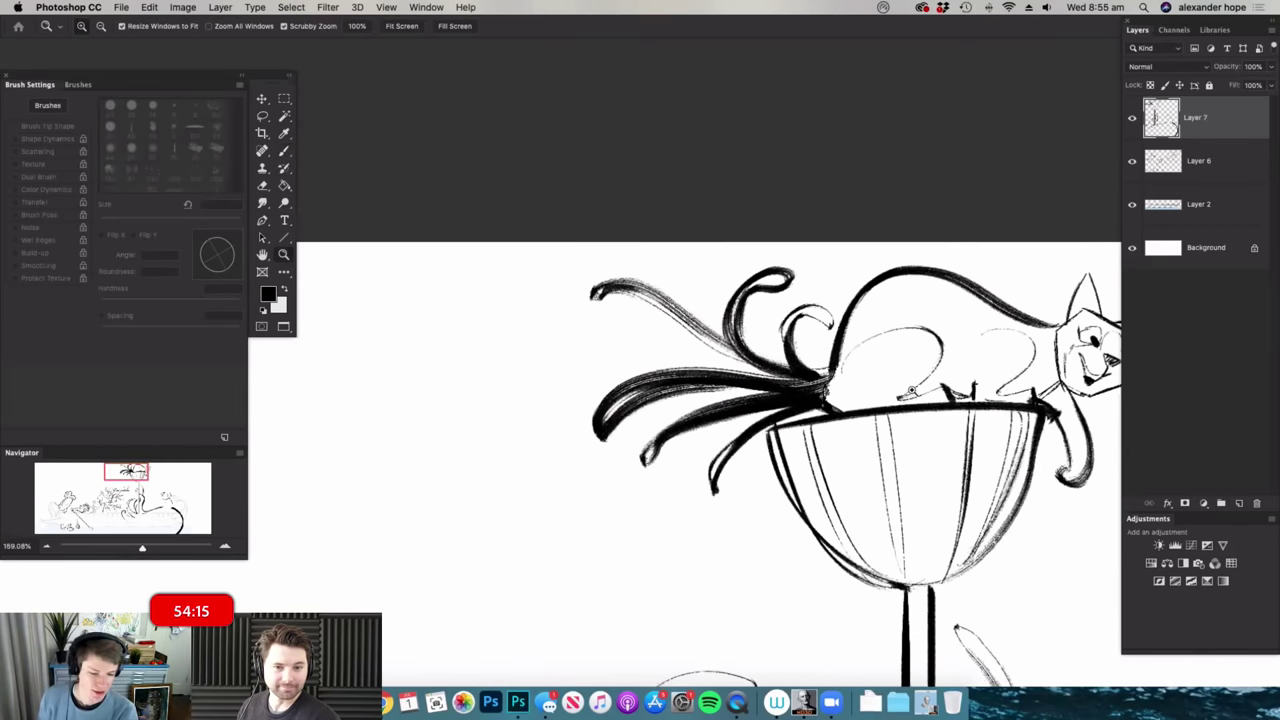
# - Ink more curling tails hanging down from the cat's rump around the side of the crow's nest
pyautogui.press('b')
pyautogui.scroll(-4, 912, 389)
pyautogui.scroll(5, 845, 470)
pyautogui.moveTo(844, 470)
pyautogui.mouseDown()
pyautogui.moveTo(765, 430)
pyautogui.moveTo(792, 380)
pyautogui.moveTo(645, 540)
pyautogui.moveTo(705, 485)
pyautogui.moveTo(780, 376)
pyautogui.mouseUp()
pyautogui.press('z')
pyautogui.moveTo(1058, 391); pyautogui.dragTo(1088, 390)
pyautogui.press('b')
# - Erase parts of the dark mass of tails near the rump to separate the overlapping strands
pyautogui.press('z')
pyautogui.moveTo(718, 356); pyautogui.dragTo(764, 354)
pyautogui.press('e')
pyautogui.moveTo(504, 349); pyautogui.dragTo(694, 358)
pyautogui.press('super+z')
pyautogui.moveTo(388, 370)
pyautogui.mouseDown()
pyautogui.moveTo(548, 348)
pyautogui.moveTo(712, 350)
pyautogui.mouseUp()
pyautogui.moveTo(477, 412); pyautogui.dragTo(698, 366)
# - Refine the tail curl over the front of the nest and ink a tail tip emerging behind the bowl
pyautogui.press('z')
pyautogui.moveTo(637, 397)
pyautogui.mouseDown()
pyautogui.moveTo(594, 396)
pyautogui.moveTo(650, 386)
pyautogui.moveTo(672, 398)
pyautogui.mouseUp()
pyautogui.press('b')
pyautogui.press('z')
pyautogui.moveTo(711, 342); pyautogui.dragTo(672, 344)
pyautogui.keyDown('super'); pyautogui.click(743, 411); pyautogui.keyUp('super')
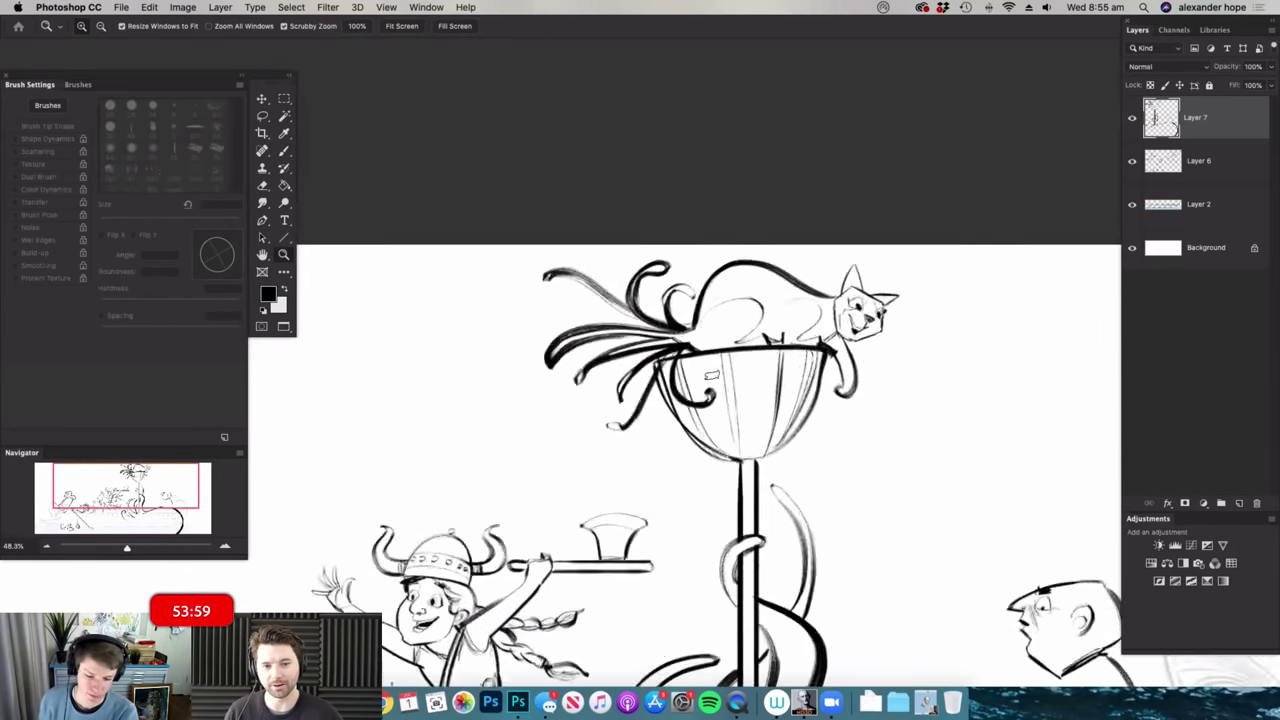
pyautogui.keyDown('super'); pyautogui.click(712, 376); pyautogui.keyUp('super')
pyautogui.keyDown('super'); pyautogui.click(662, 421); pyautogui.keyUp('super')
pyautogui.moveTo(597, 440); pyautogui.dragTo(658, 427)
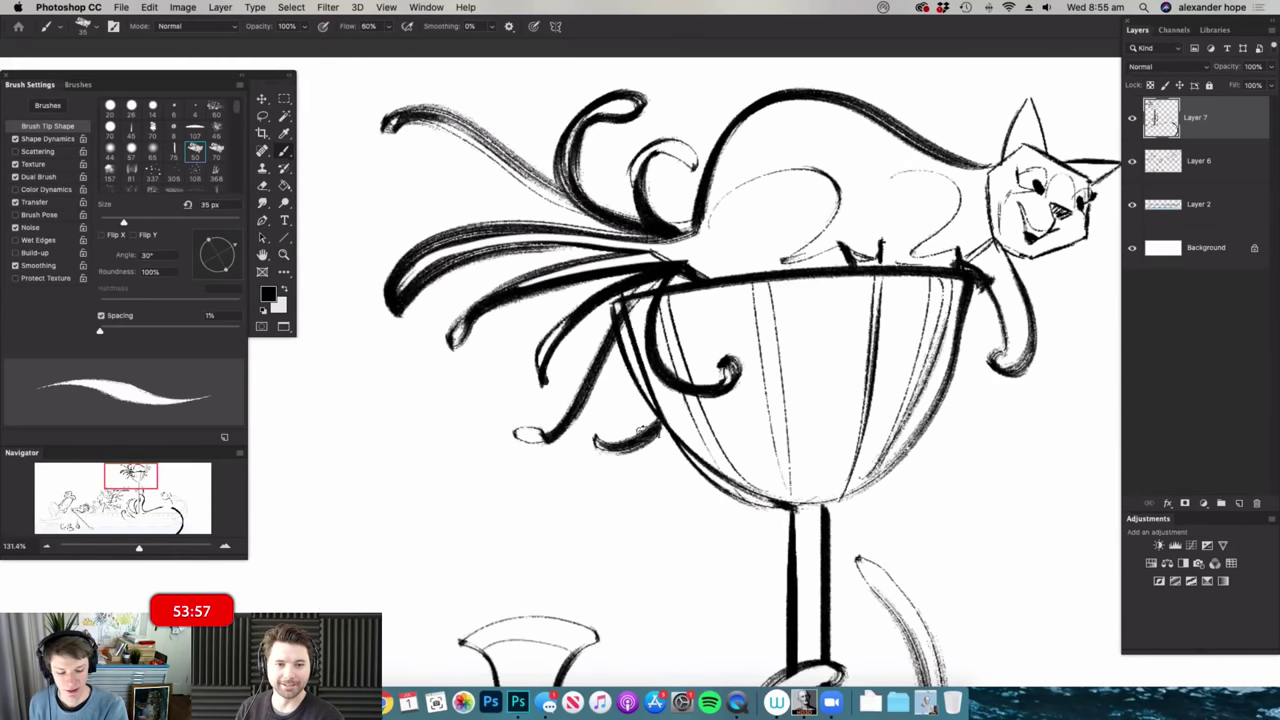
# - Clean up the head line under the cat's ear, then add inner-ear lines and a heavier eyelid
pyautogui.press('z')
pyautogui.scroll(-5, 866, 240)
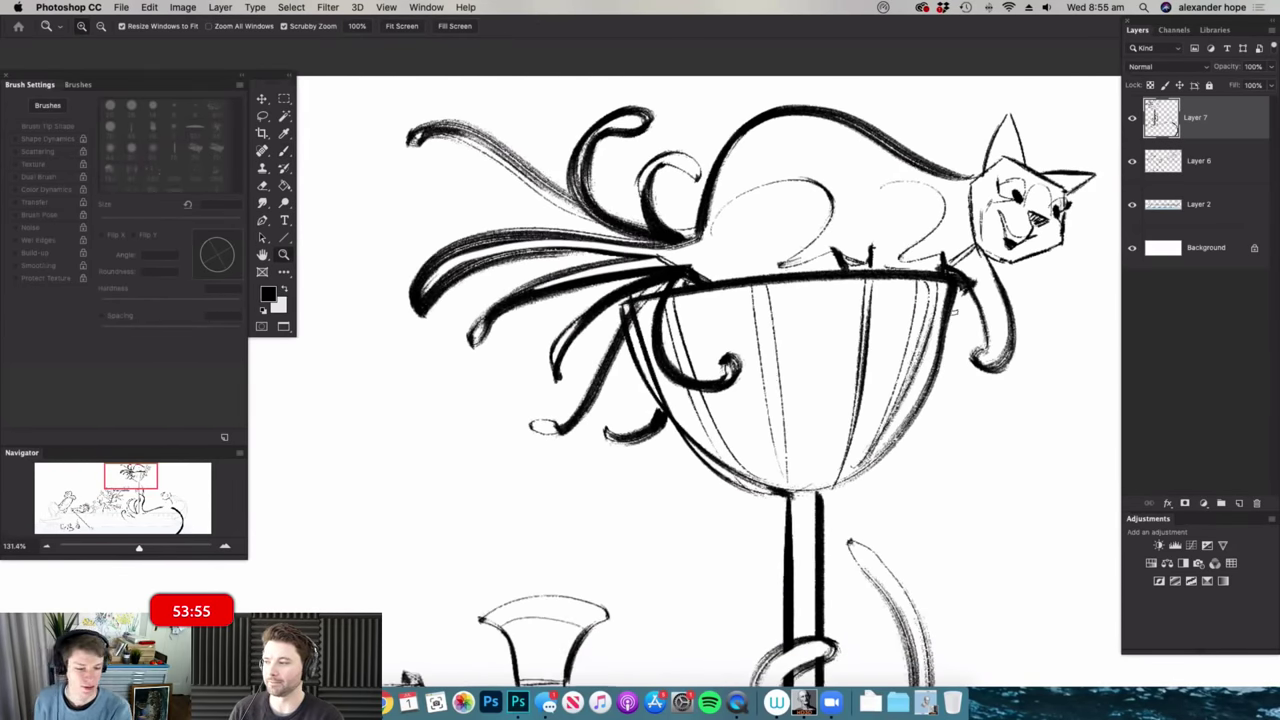
pyautogui.scroll(5, 866, 240)
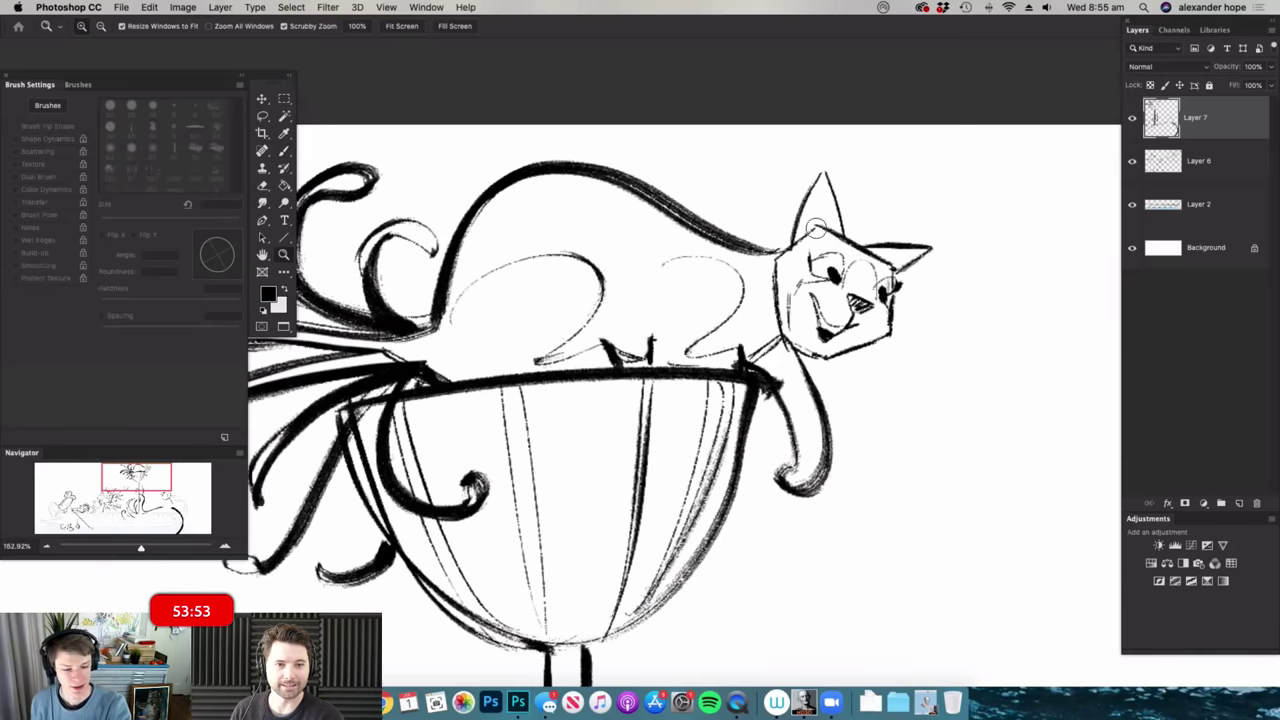
pyautogui.press('b')
pyautogui.press('b')
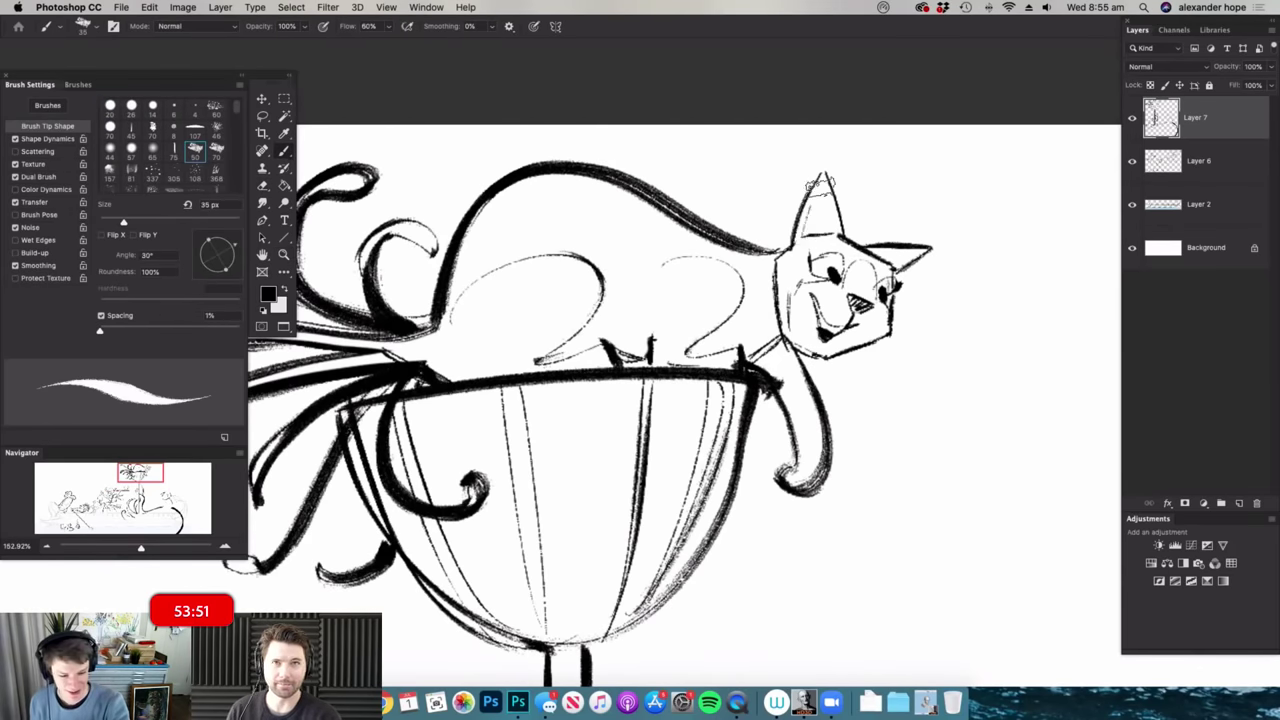
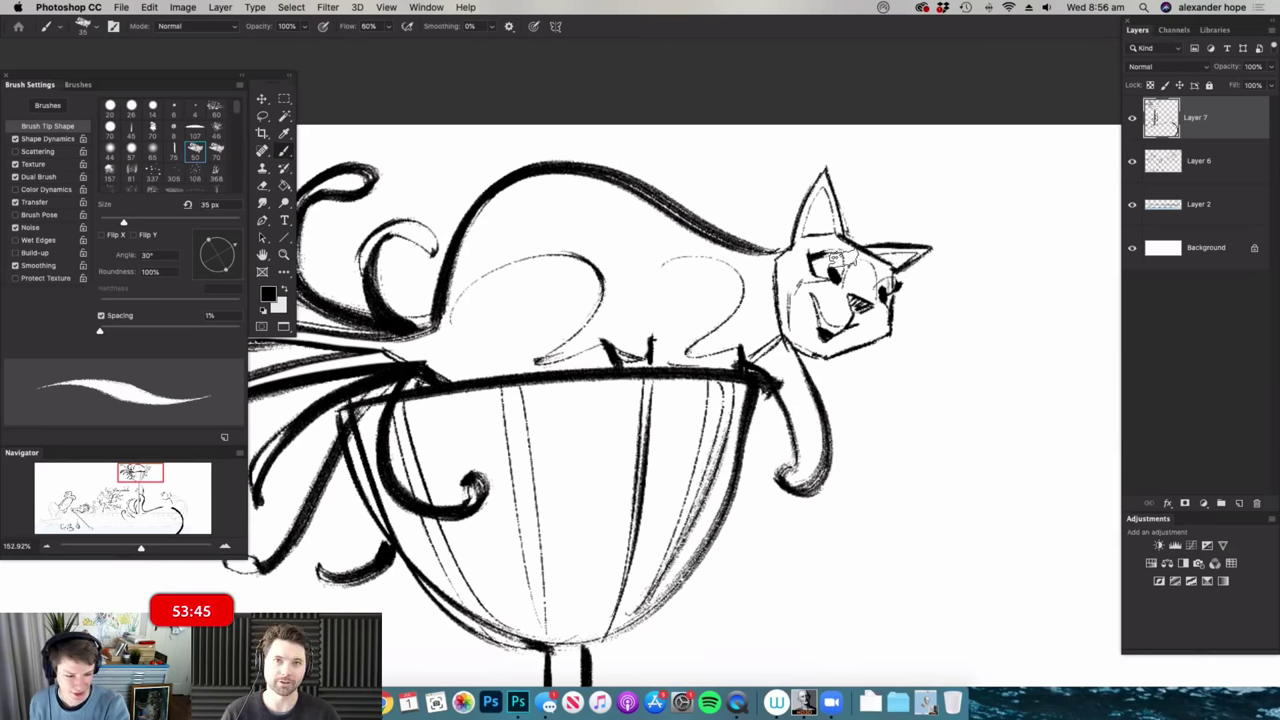
# - Ink the man's near arm bent at his side with the hand resting at his hip
pyautogui.press('z')
pyautogui.scroll(-5, 860, 270)
pyautogui.moveTo(995, 415)
pyautogui.mouseDown()
pyautogui.moveTo(1003, 331)
pyautogui.moveTo(1026, 343)
pyautogui.moveTo(977, 466)
pyautogui.moveTo(970, 437)
pyautogui.mouseUp()
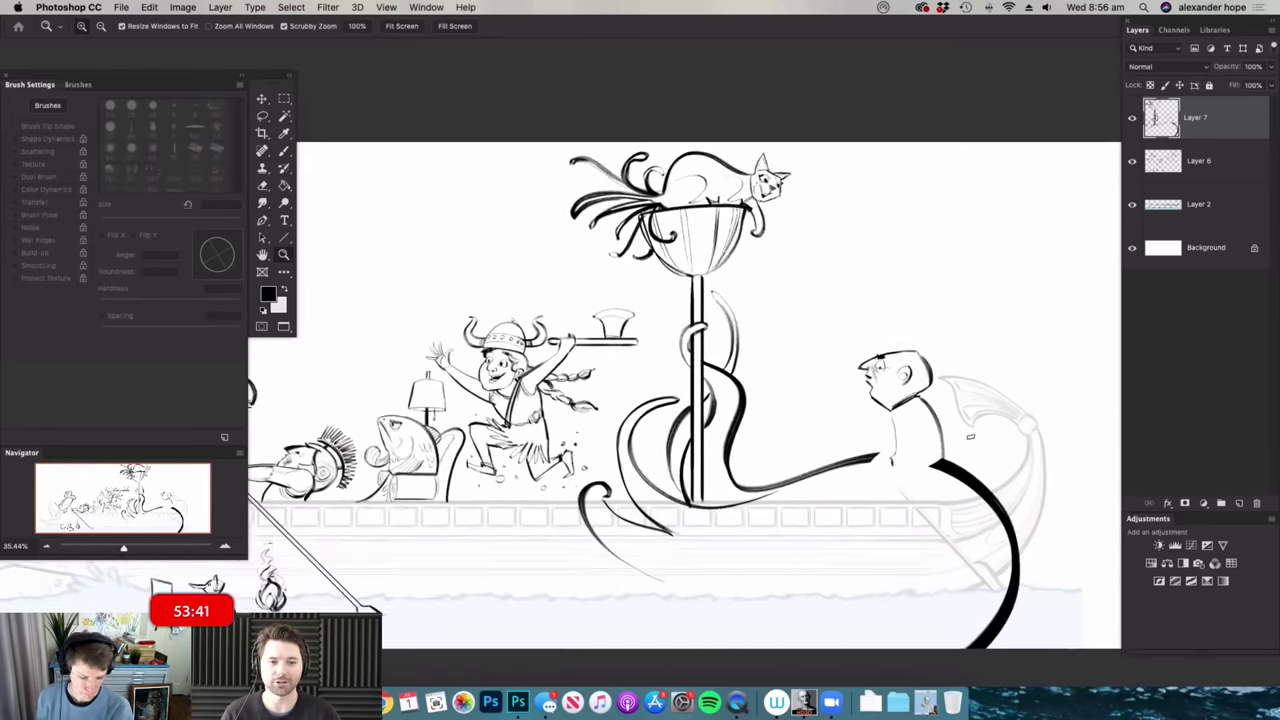
pyautogui.scroll(2, 969, 436)
pyautogui.press('b')
pyautogui.scroll(5, 929, 436)
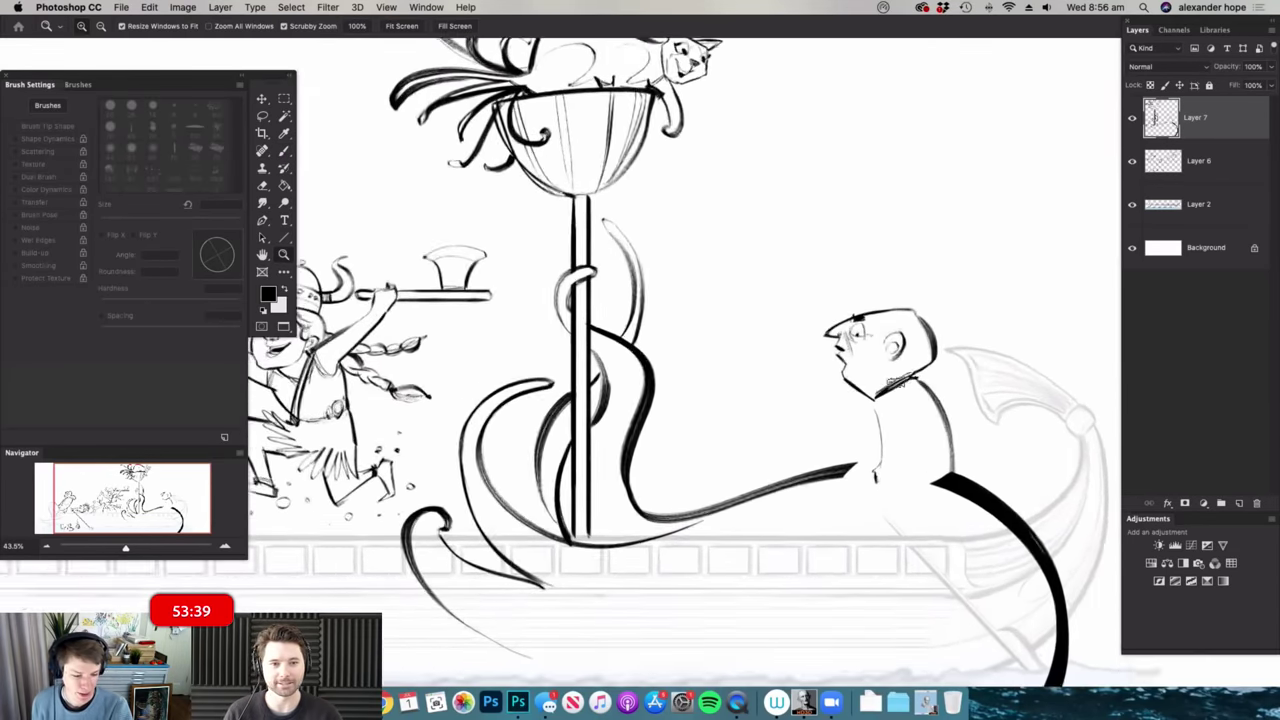
pyautogui.moveTo(865, 418); pyautogui.dragTo(930, 485)
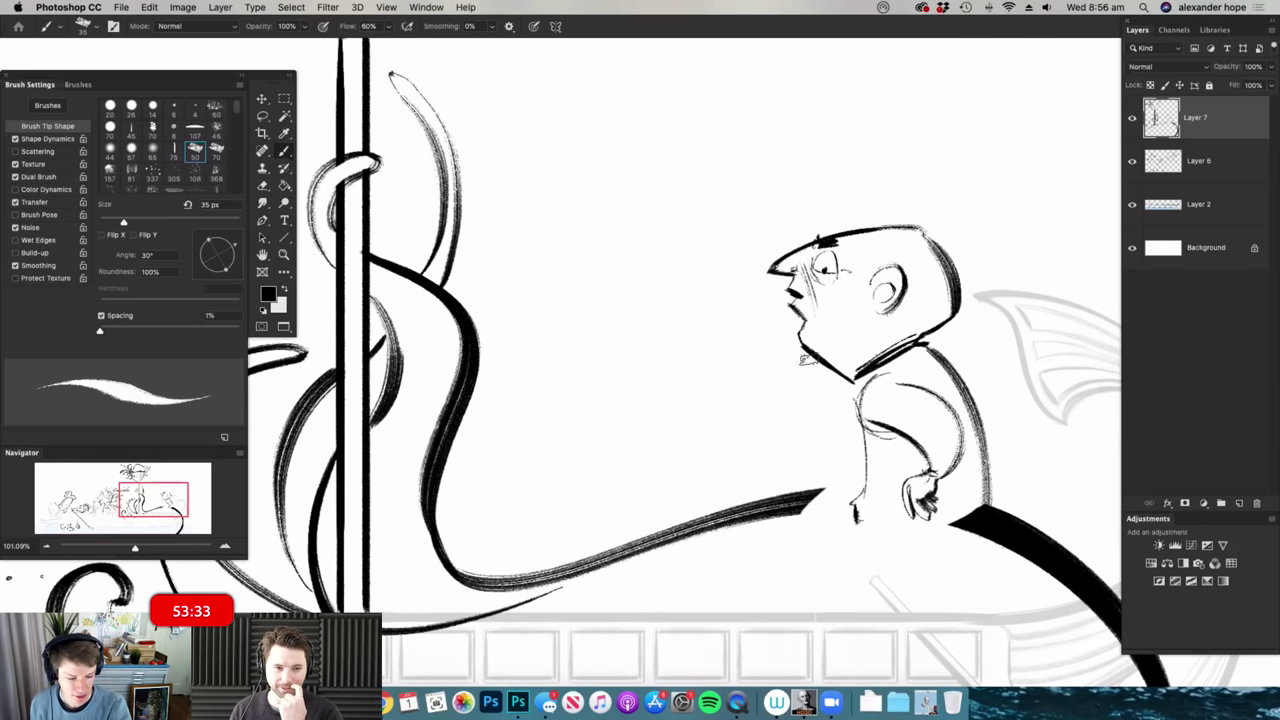
# - Ink the man's other arm raised in front of his face with the index finger pointing up at the crow's nest
pyautogui.scroll(-3, 840, 265)
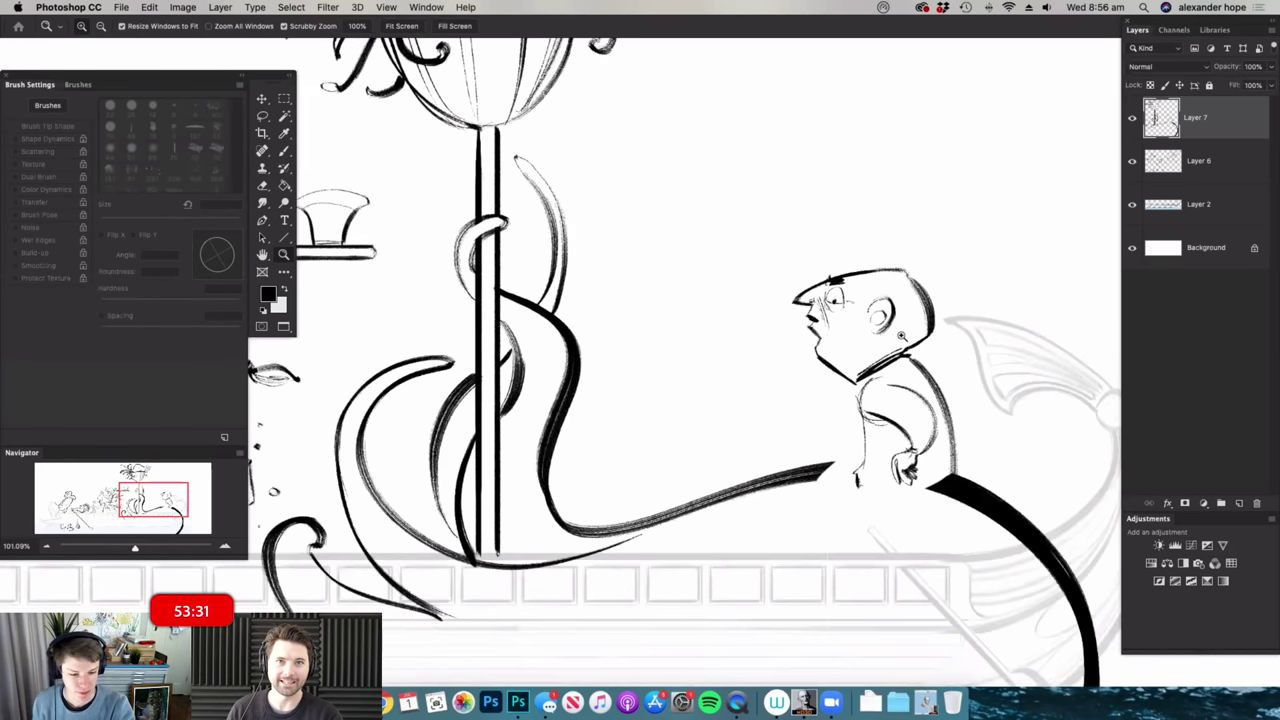
pyautogui.scroll(4, 777, 302)
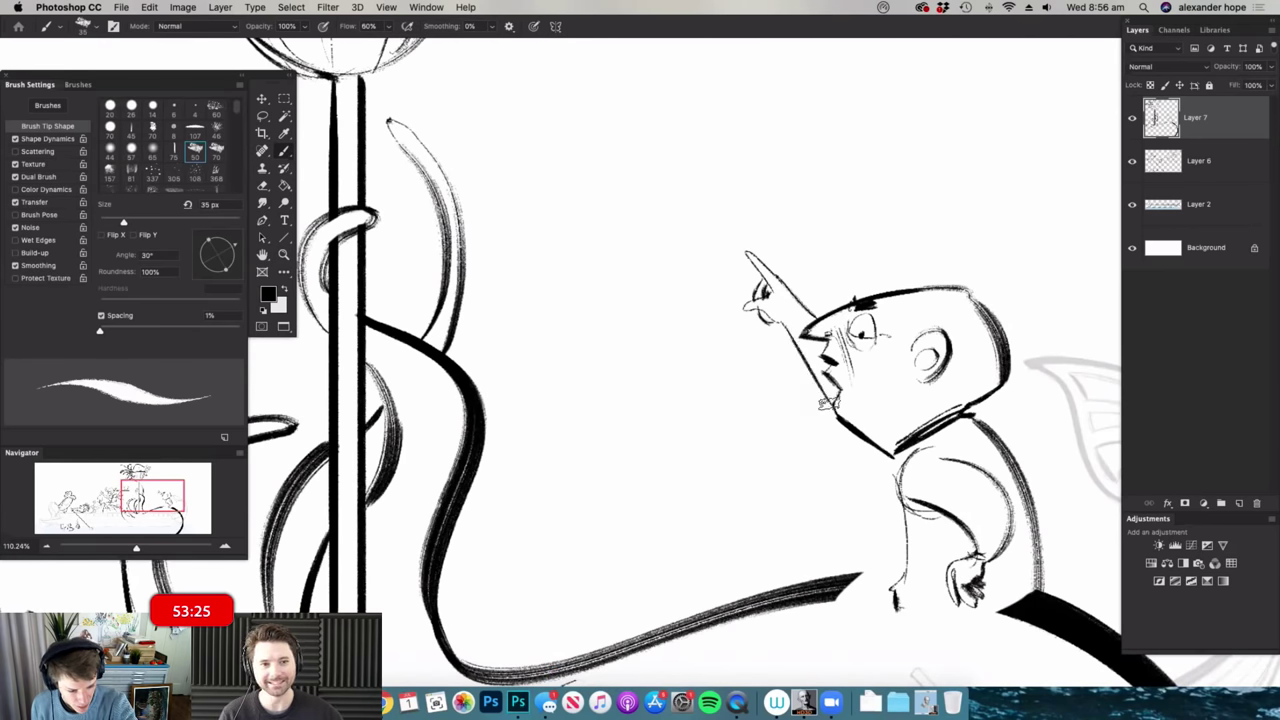
pyautogui.moveTo(862, 448); pyautogui.dragTo(908, 515)
# - Rework the man's torso, joining the raised arm to the chest and rounding off the waist above the tentacle
pyautogui.press('z')
pyautogui.moveTo(928, 366); pyautogui.dragTo(835, 388)
pyautogui.moveTo(959, 410); pyautogui.dragTo(1000, 405)
pyautogui.moveTo(876, 371); pyautogui.dragTo(932, 374)
pyautogui.moveTo(884, 372); pyautogui.dragTo(962, 325)
pyautogui.press('z')
pyautogui.moveTo(1030, 382); pyautogui.dragTo(960, 386)
pyautogui.moveTo(810, 412)
pyautogui.mouseDown()
pyautogui.moveTo(857, 412)
pyautogui.moveTo(936, 453)
pyautogui.mouseUp()
pyautogui.scroll(2, 856, 412)
pyautogui.press('b')
pyautogui.press('b')
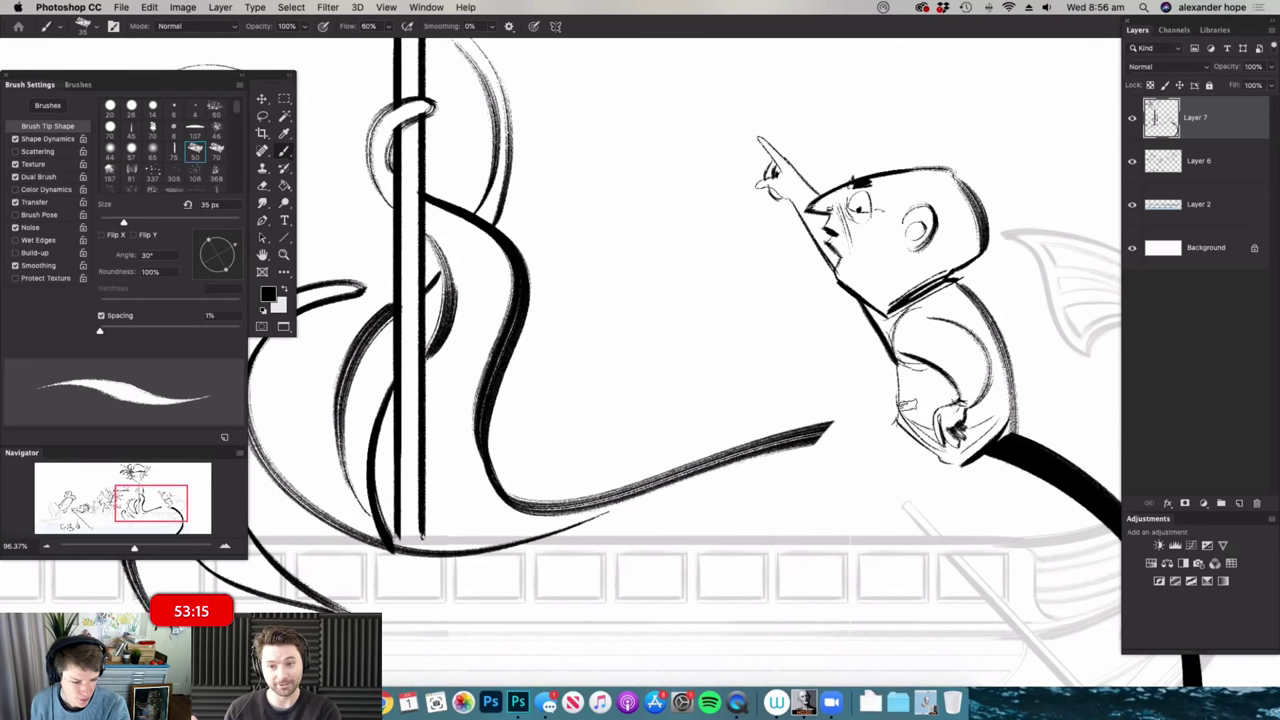
# - Ink the man's bent leg with the knee over the tentacle's end and the foot hanging below
pyautogui.scroll(2, 865, 448)
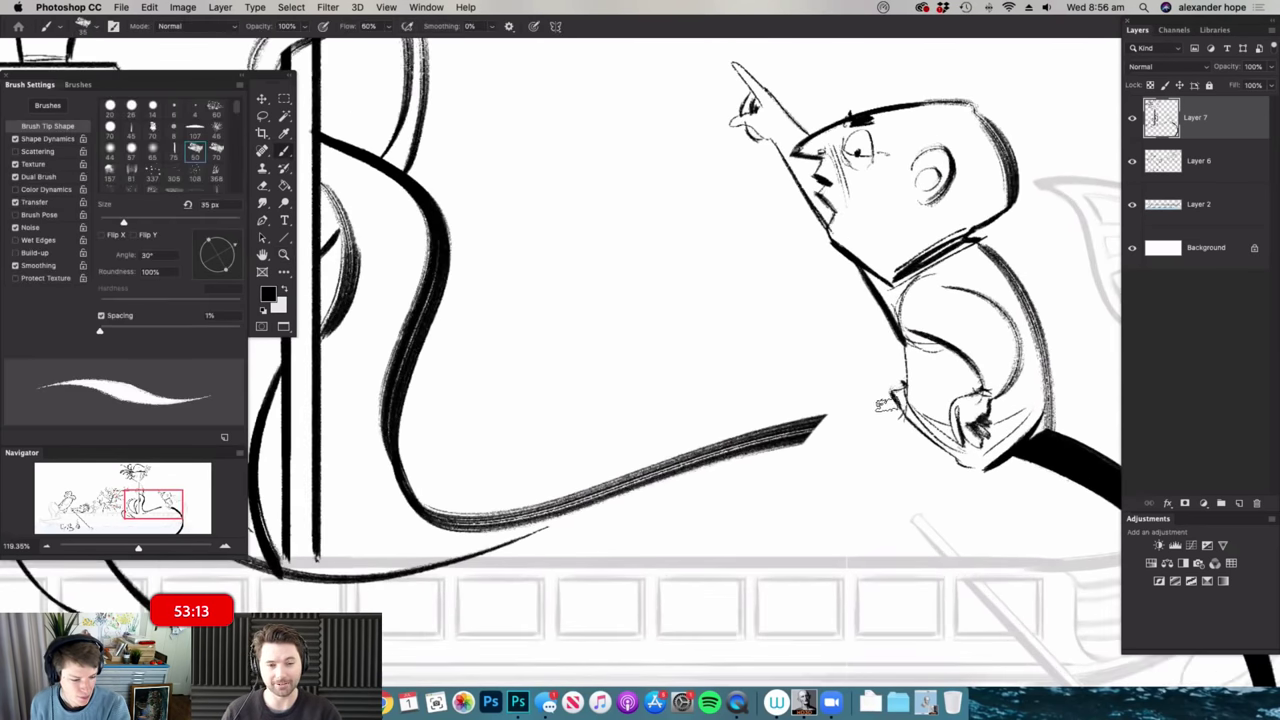
pyautogui.moveTo(803, 396)
pyautogui.mouseDown()
pyautogui.moveTo(865, 502)
pyautogui.moveTo(851, 509)
pyautogui.moveTo(898, 513)
pyautogui.moveTo(871, 456)
pyautogui.moveTo(985, 467)
pyautogui.mouseUp()
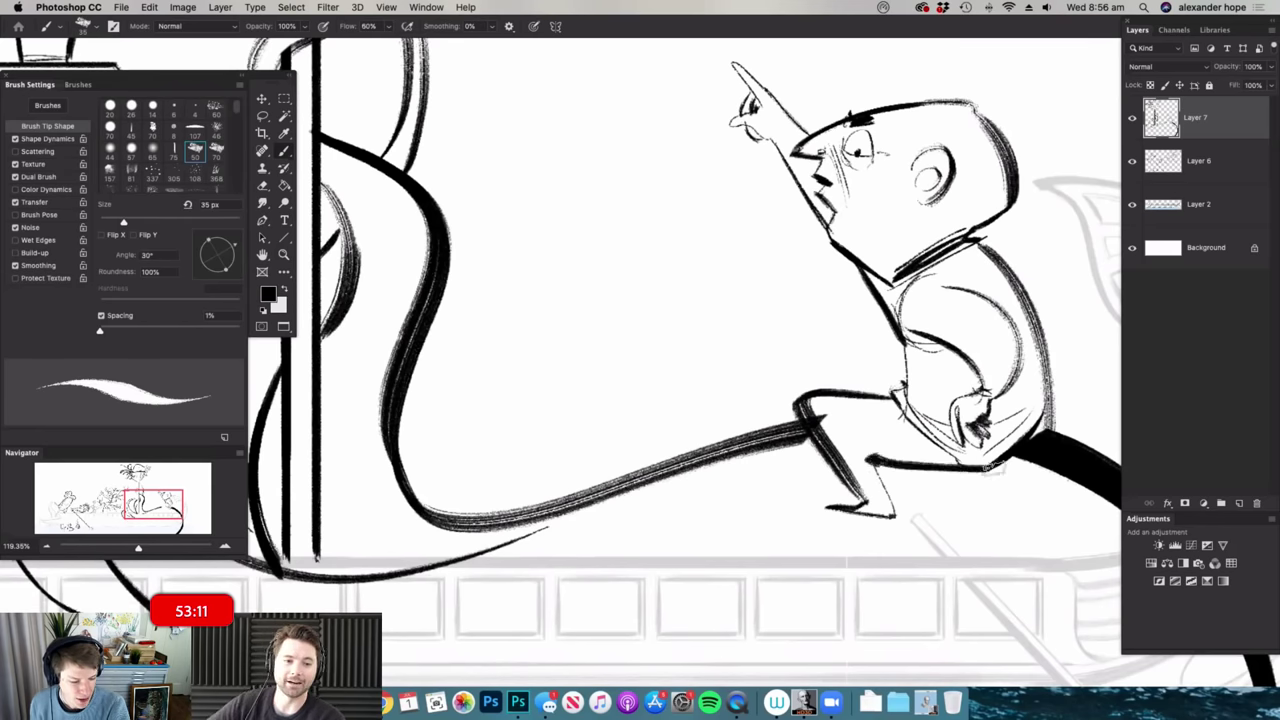
# - Add the man's far knee behind his leg and erase the stretch of tentacle line in front of his foot
pyautogui.moveTo(932, 330); pyautogui.dragTo(805, 350)
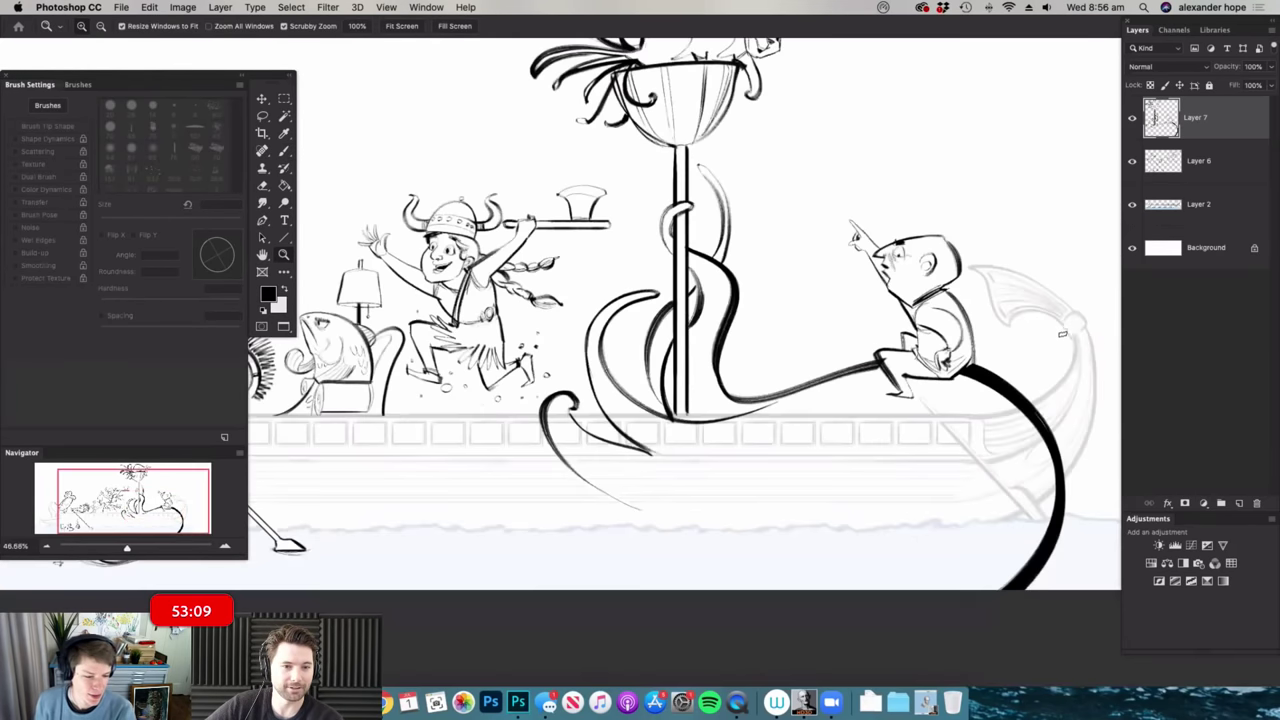
pyautogui.moveTo(998, 390)
pyautogui.mouseDown()
pyautogui.moveTo(911, 400)
pyautogui.moveTo(911, 423)
pyautogui.moveTo(930, 420)
pyautogui.moveTo(909, 420)
pyautogui.mouseUp()
pyautogui.press('b')
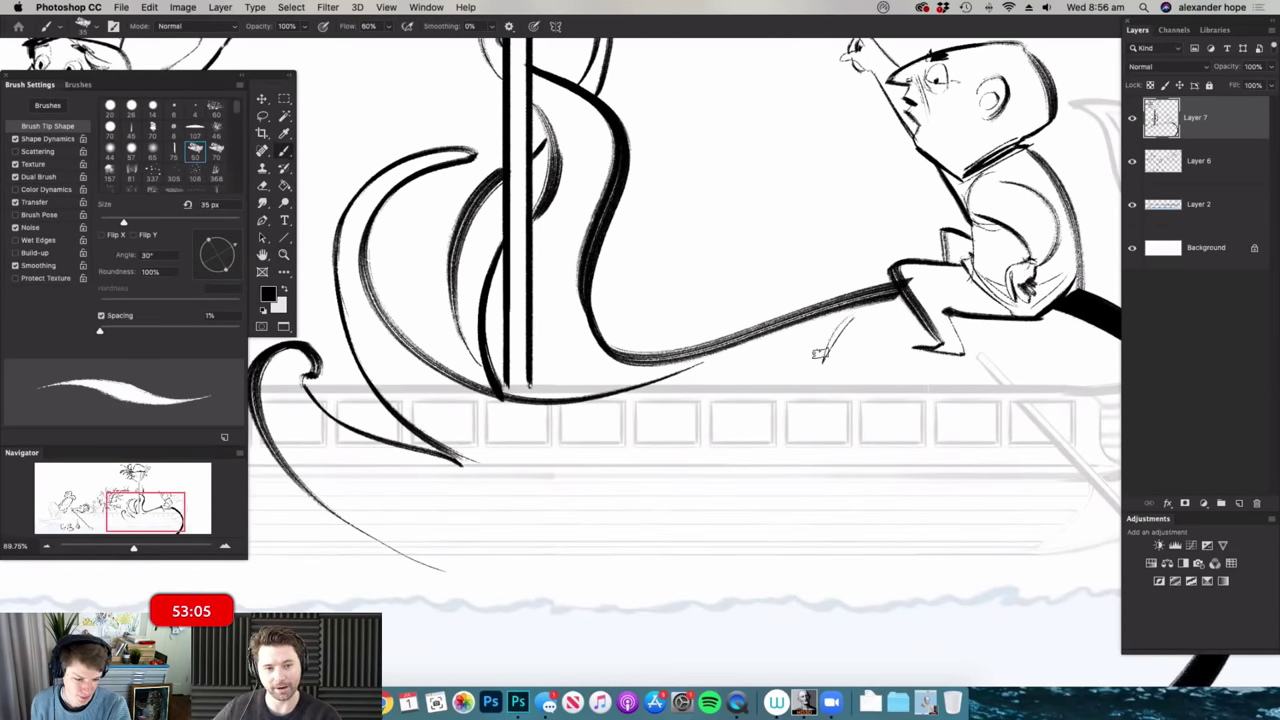
pyautogui.press('e')
pyautogui.moveTo(793, 317); pyautogui.dragTo(808, 300)
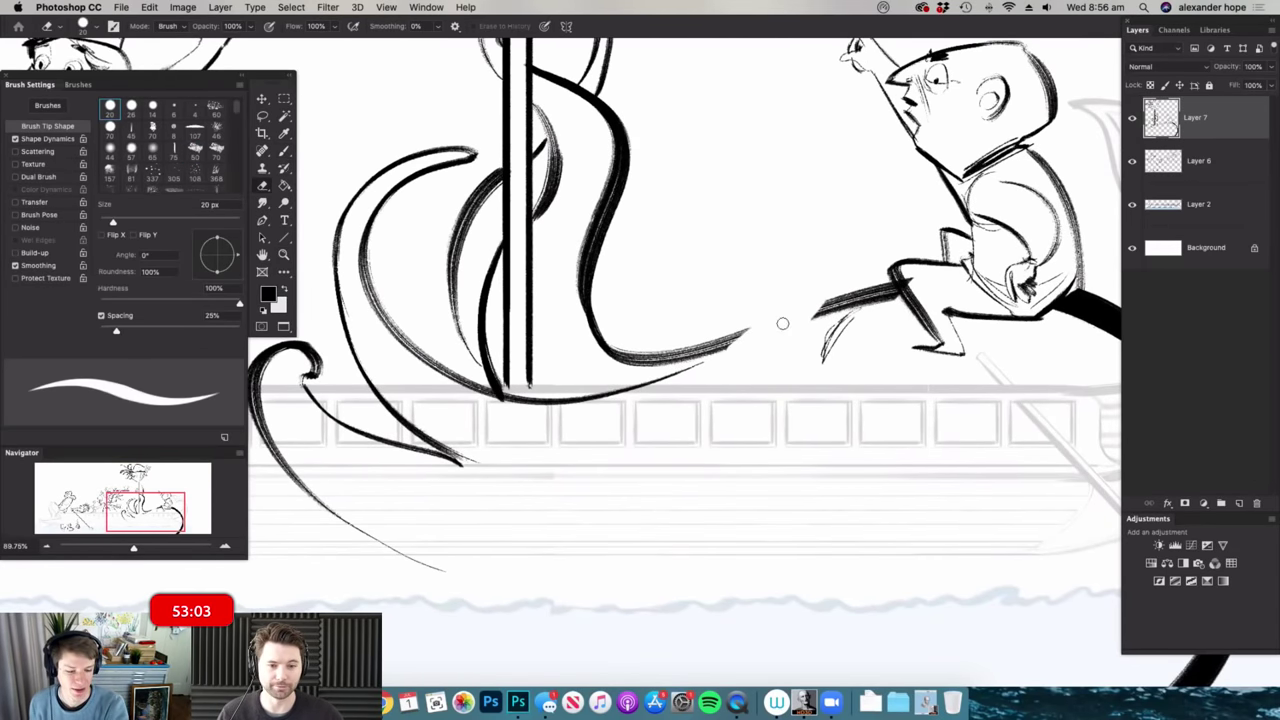
# - Ink the sea creature's heavy brow, eye socket and small nostril spots, and join the snout line to the tentacle
pyautogui.press('b')
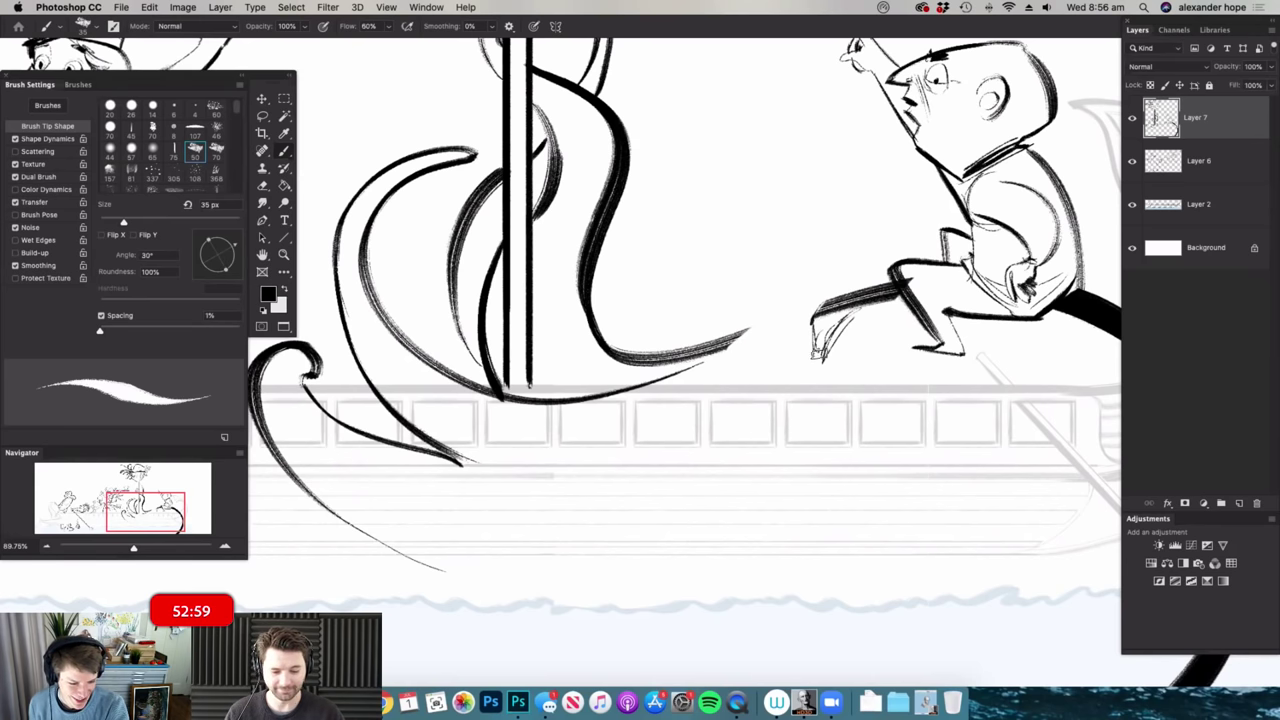
pyautogui.moveTo(914, 369); pyautogui.dragTo(868, 374)
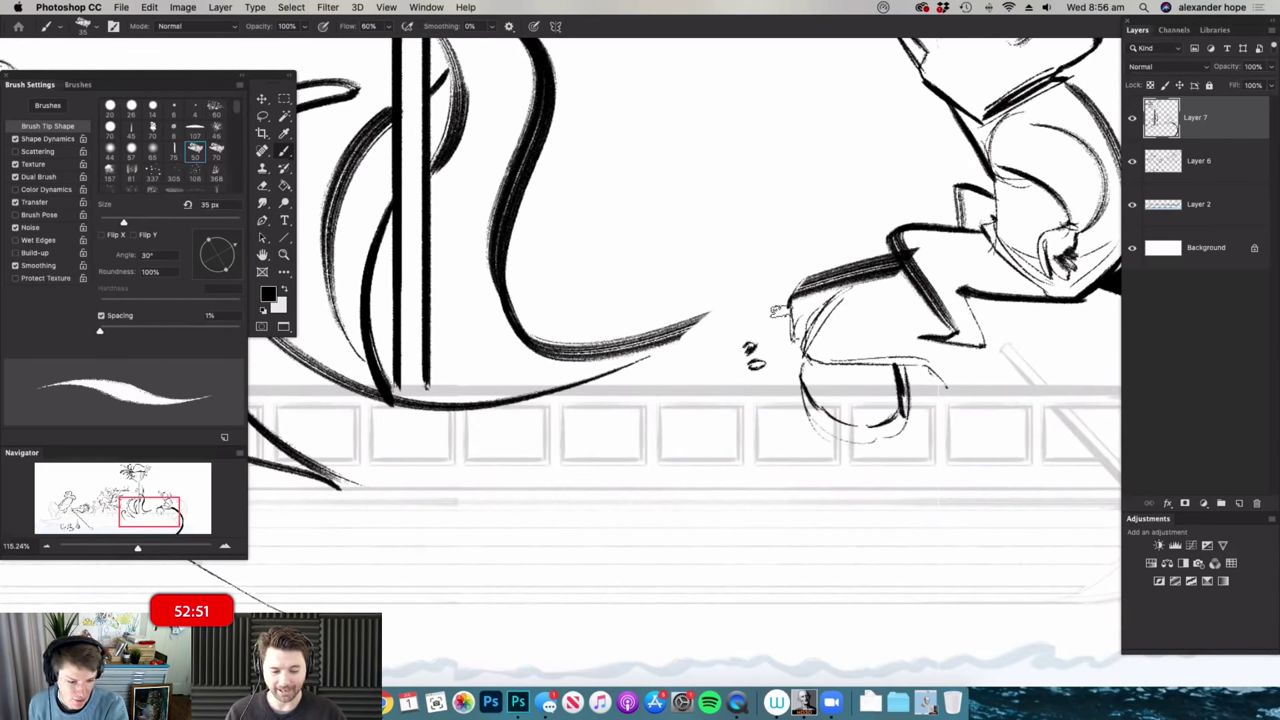
pyautogui.moveTo(695, 315); pyautogui.dragTo(792, 343)
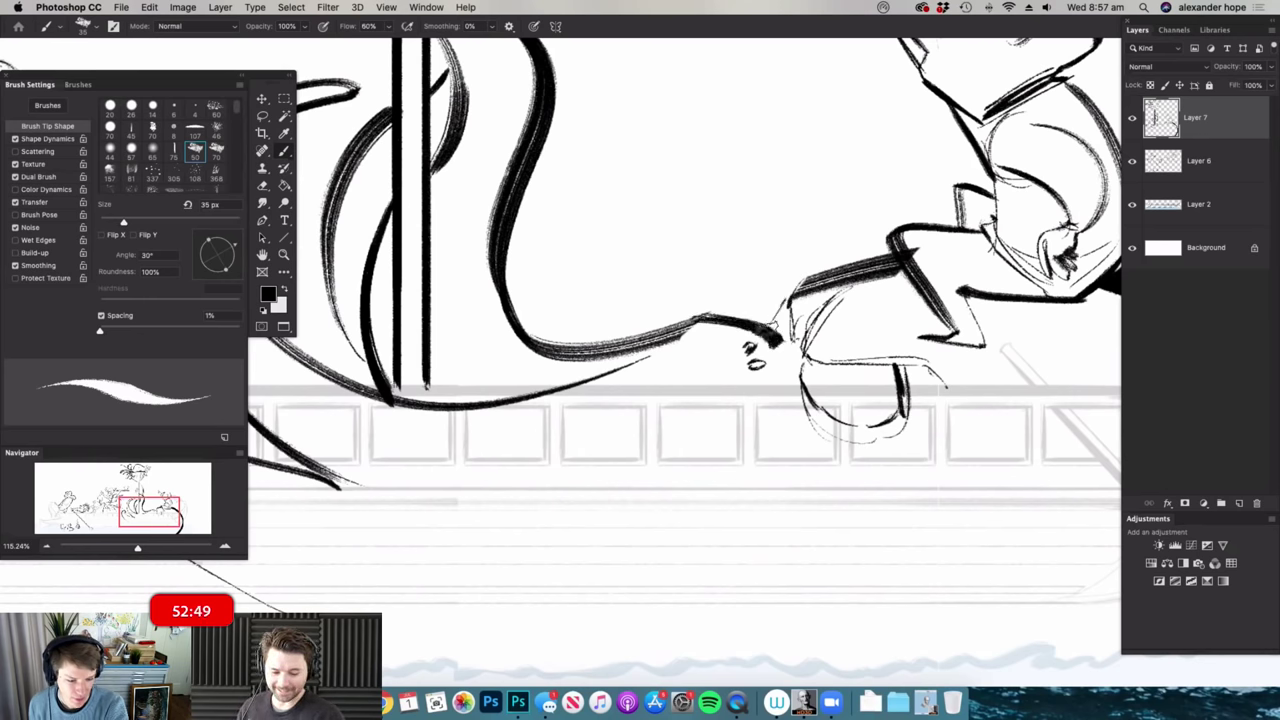
pyautogui.moveTo(918, 333); pyautogui.dragTo(810, 337)
pyautogui.moveTo(950, 376); pyautogui.dragTo(890, 380)
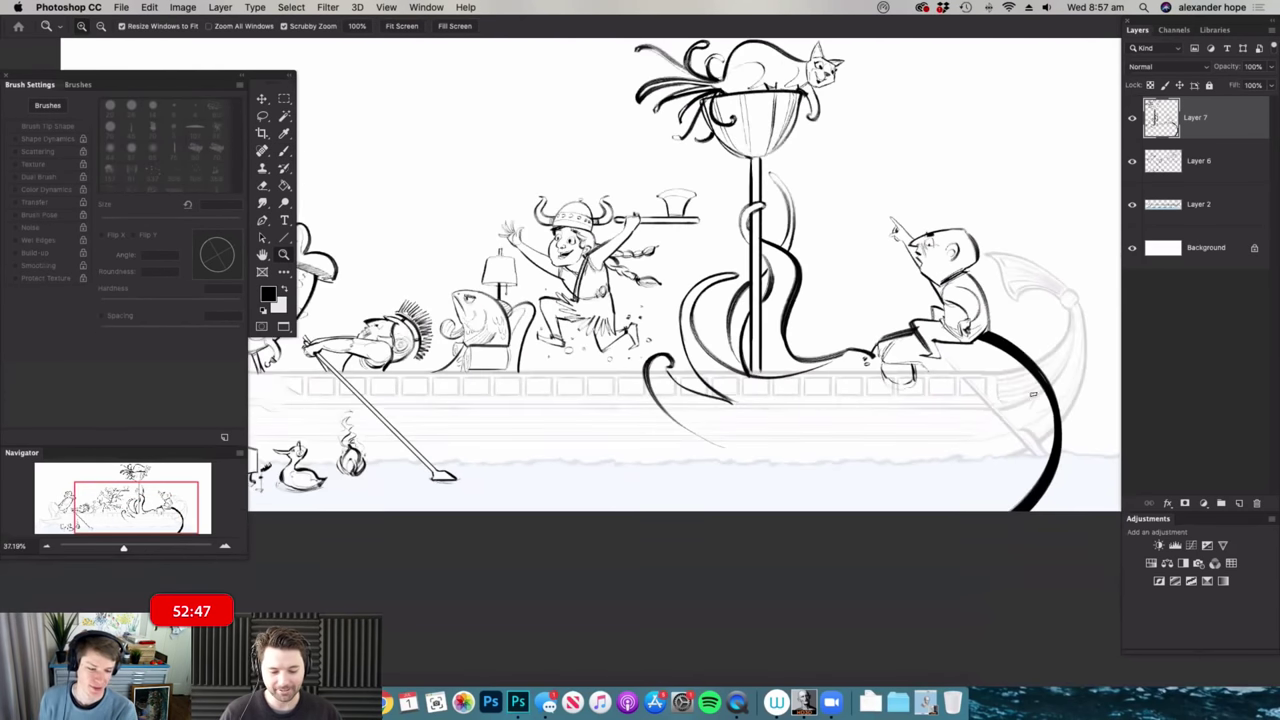
# - Ink a light curve below the creature's snout and a long thin line sweeping from the man's hand to a small knob
pyautogui.moveTo(1004, 438); pyautogui.dragTo(1028, 435)
pyautogui.moveTo(794, 440); pyautogui.dragTo(862, 432)
pyautogui.moveTo(854, 351)
pyautogui.mouseDown()
pyautogui.moveTo(801, 387)
pyautogui.moveTo(797, 428)
pyautogui.mouseUp()
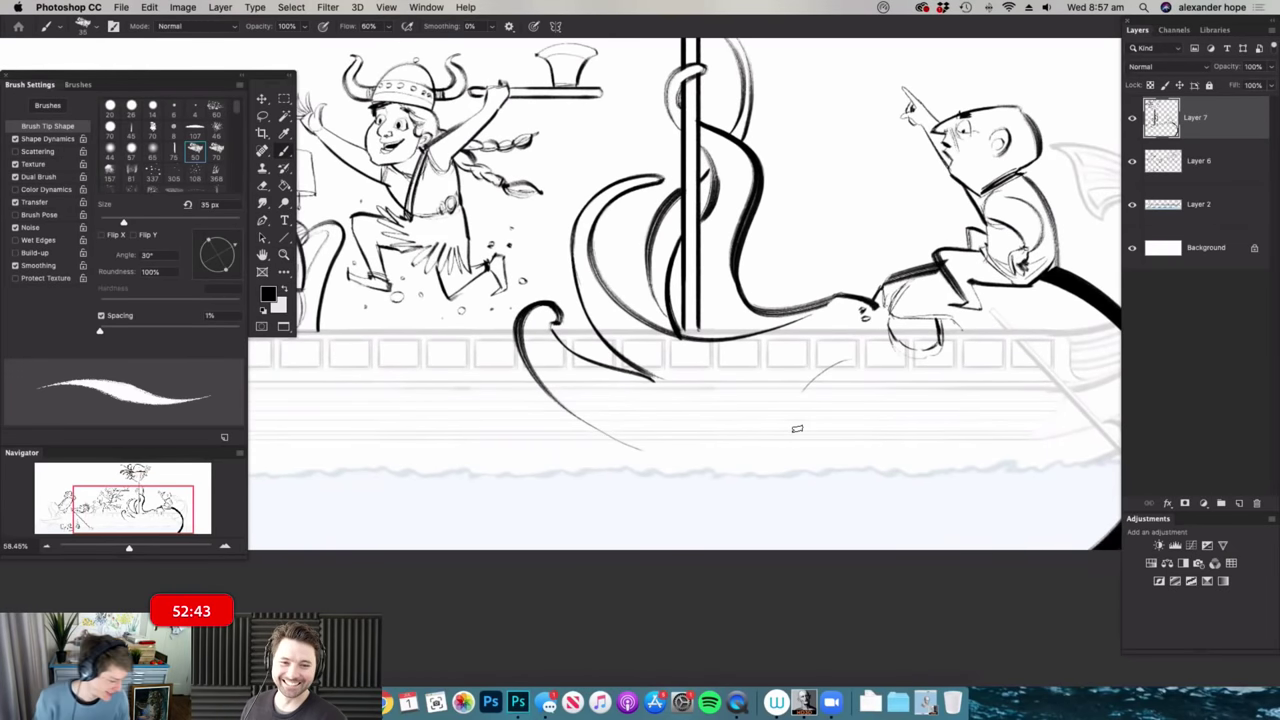
pyautogui.moveTo(788, 465); pyautogui.dragTo(716, 464)
pyautogui.moveTo(814, 100)
pyautogui.mouseDown()
pyautogui.moveTo(850, 130)
pyautogui.moveTo(843, 86)
pyautogui.moveTo(880, 451)
pyautogui.mouseUp()
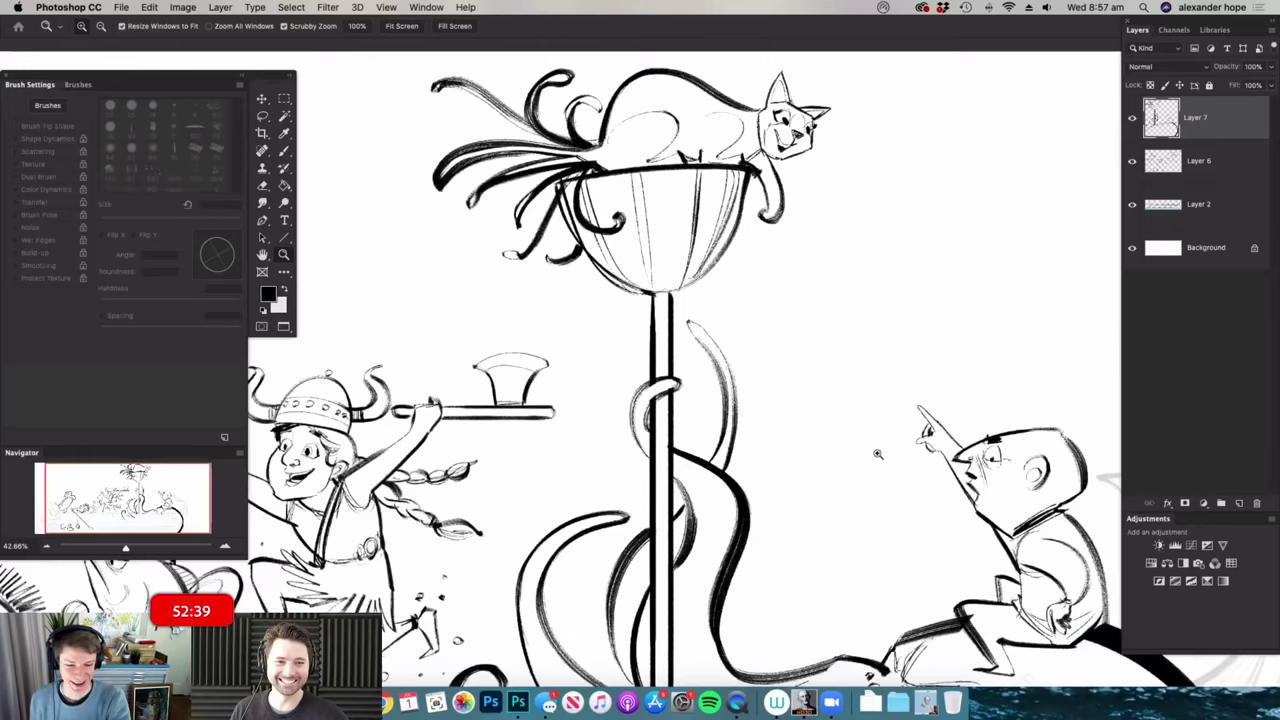
pyautogui.moveTo(669, 240); pyautogui.dragTo(590, 252)
pyautogui.moveTo(786, 514); pyautogui.dragTo(748, 516)
pyautogui.moveTo(799, 550); pyautogui.dragTo(854, 588)
pyautogui.moveTo(944, 385); pyautogui.dragTo(903, 392)
pyautogui.moveTo(903, 509); pyautogui.dragTo(941, 508)
pyautogui.moveTo(914, 451); pyautogui.dragTo(950, 455)
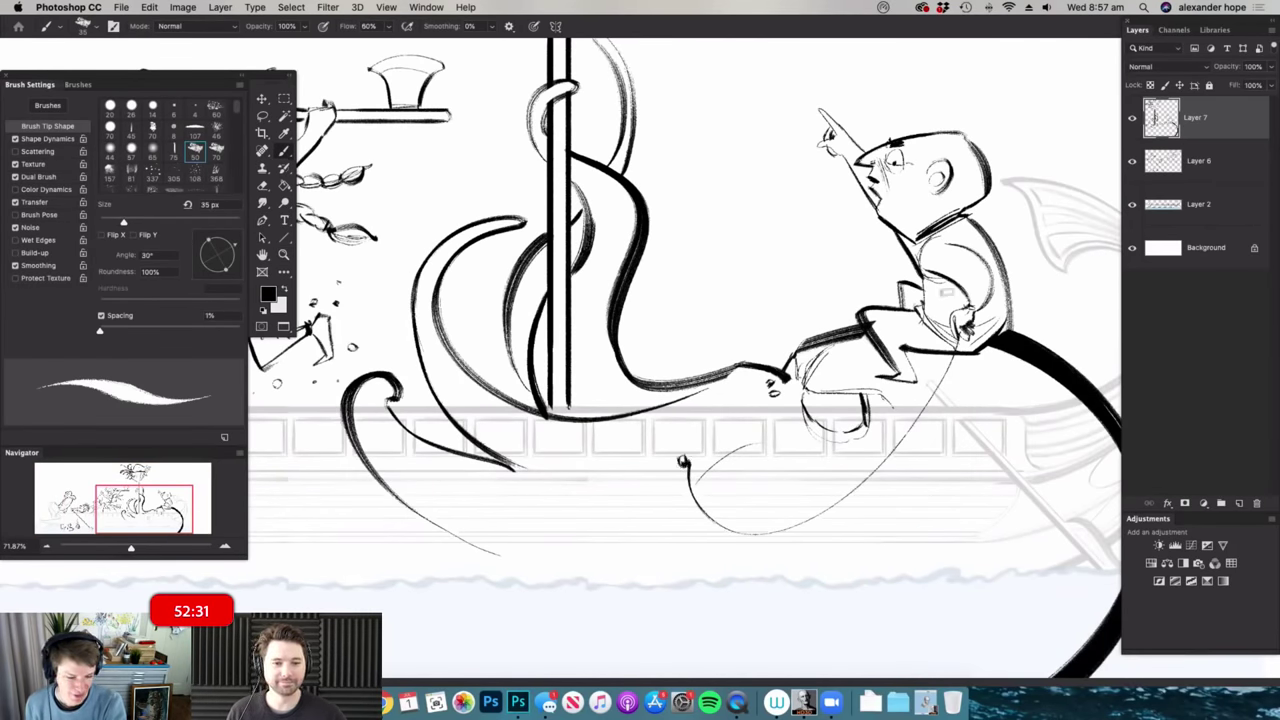
# - Ink the creature's eye with a solid black pupil and heavier lids, and close the brow against the snout
pyautogui.moveTo(982, 322); pyautogui.dragTo(942, 326)
pyautogui.moveTo(926, 364); pyautogui.dragTo(986, 346)
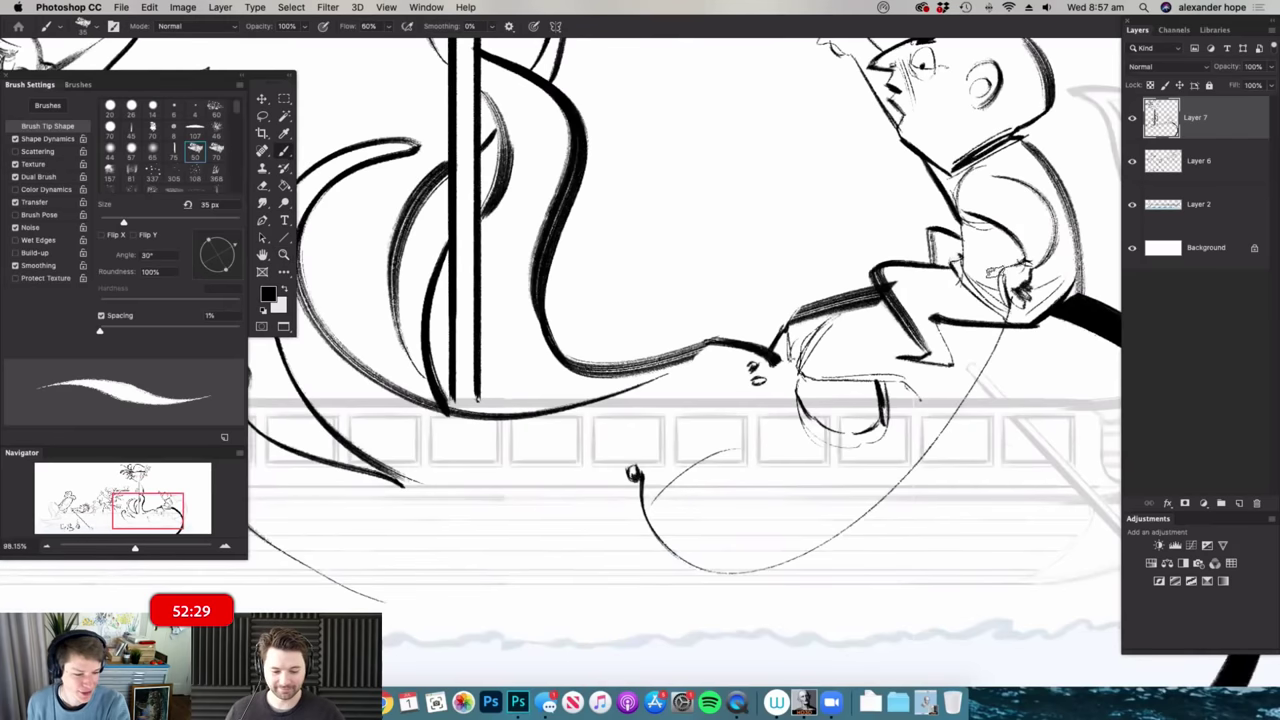
pyautogui.moveTo(1019, 254); pyautogui.dragTo(998, 256)
pyautogui.moveTo(868, 366); pyautogui.dragTo(910, 363)
pyautogui.moveTo(860, 342); pyautogui.dragTo(888, 380)
pyautogui.moveTo(875, 342); pyautogui.dragTo(902, 343)
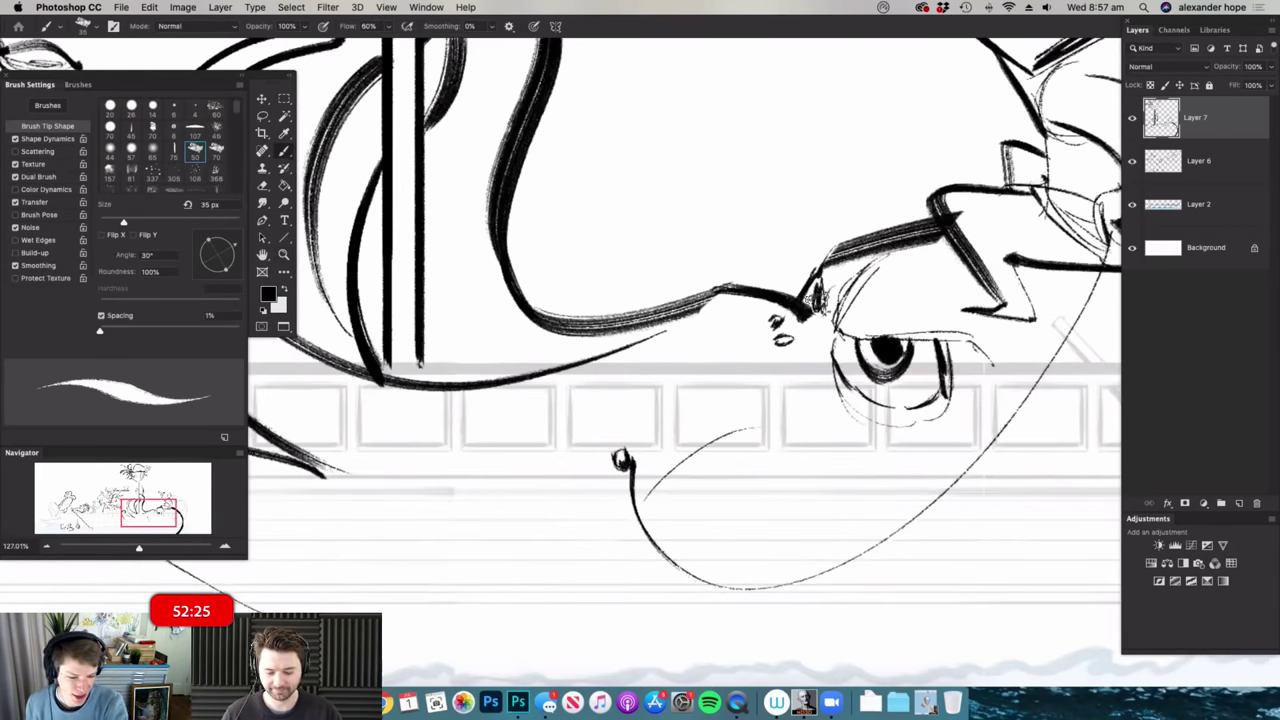
pyautogui.moveTo(900, 285); pyautogui.dragTo(825, 295)
# - Extend the edges of the two lower tentacles toward the body and ink a rounded tentacle bend below the waterline
pyautogui.moveTo(782, 406); pyautogui.dragTo(808, 406)
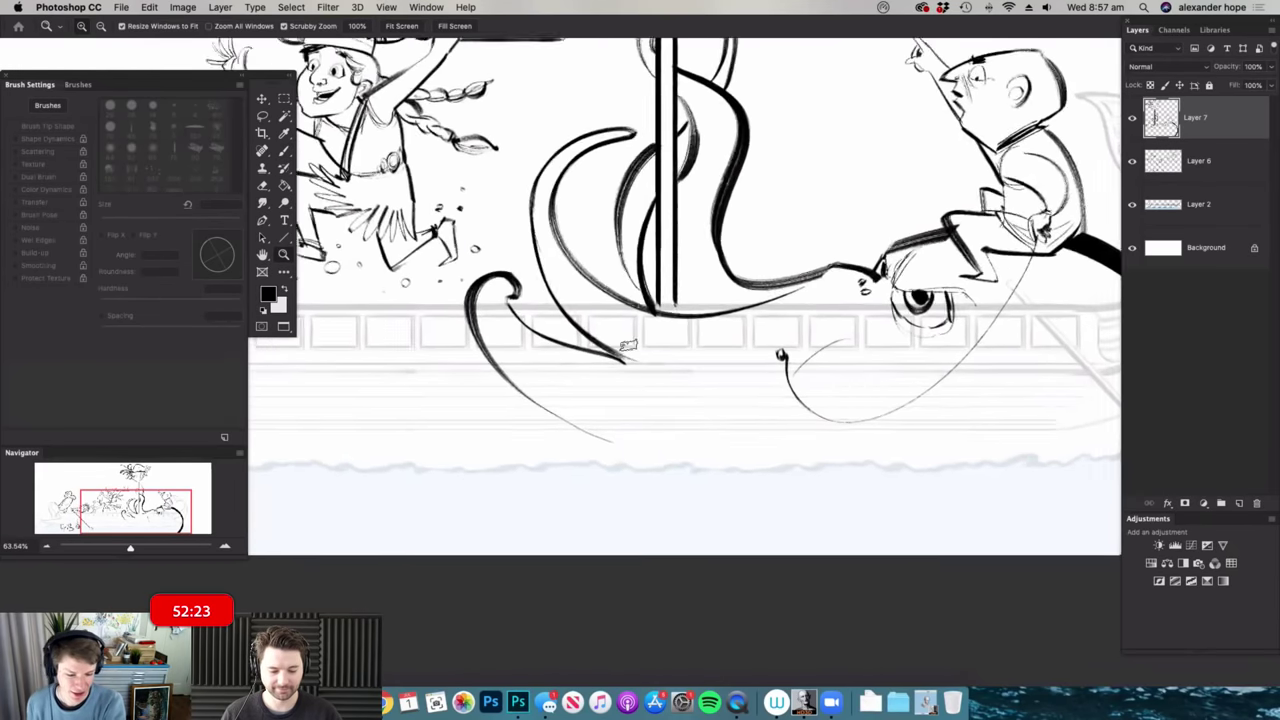
pyautogui.moveTo(628, 345); pyautogui.dragTo(723, 323)
pyautogui.press('b')
pyautogui.moveTo(784, 400)
pyautogui.mouseDown()
pyautogui.moveTo(704, 450)
pyautogui.moveTo(642, 554)
pyautogui.moveTo(805, 515)
pyautogui.mouseUp()
pyautogui.moveTo(704, 463); pyautogui.dragTo(560, 449)
pyautogui.moveTo(829, 446)
pyautogui.mouseDown()
pyautogui.moveTo(1088, 457)
pyautogui.moveTo(728, 452)
pyautogui.mouseUp()
pyautogui.moveTo(1045, 467)
pyautogui.mouseDown()
pyautogui.moveTo(943, 440)
pyautogui.moveTo(1060, 450)
pyautogui.mouseUp()
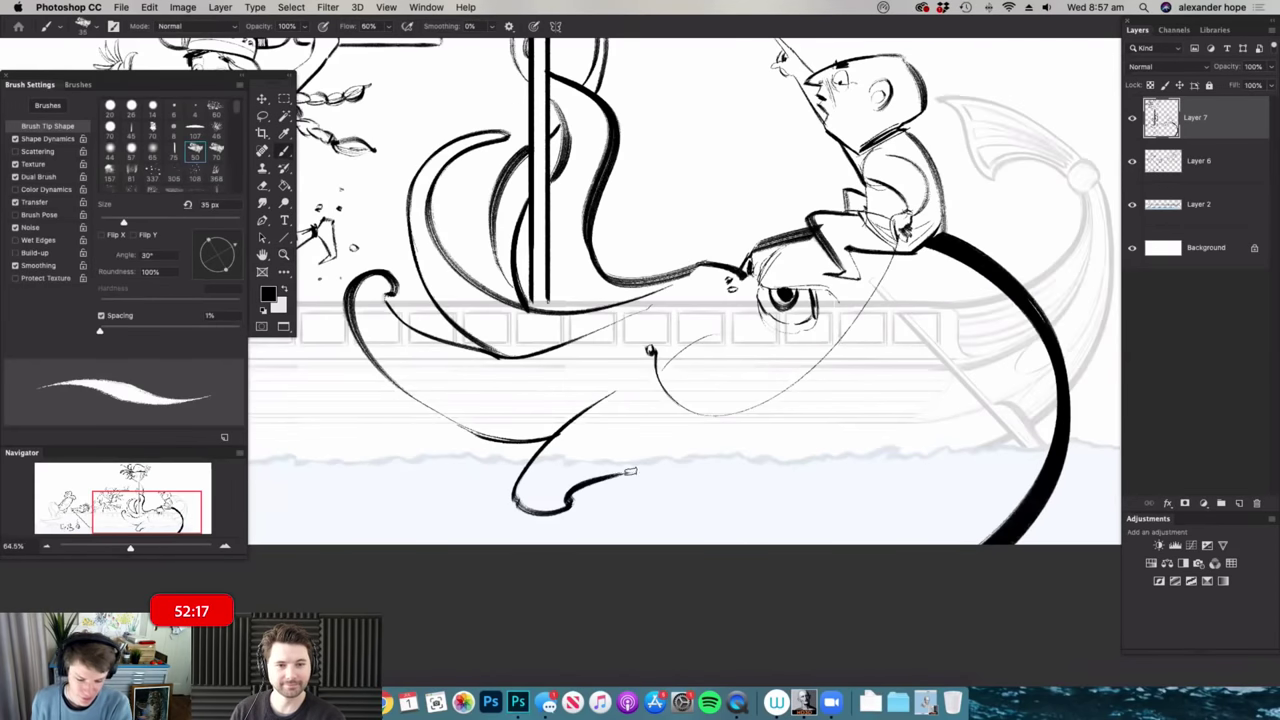
# - Run a wavy underside line along the waterline to the creature's back and erase the thick back line below the water
pyautogui.moveTo(759, 480); pyautogui.dragTo(869, 457)
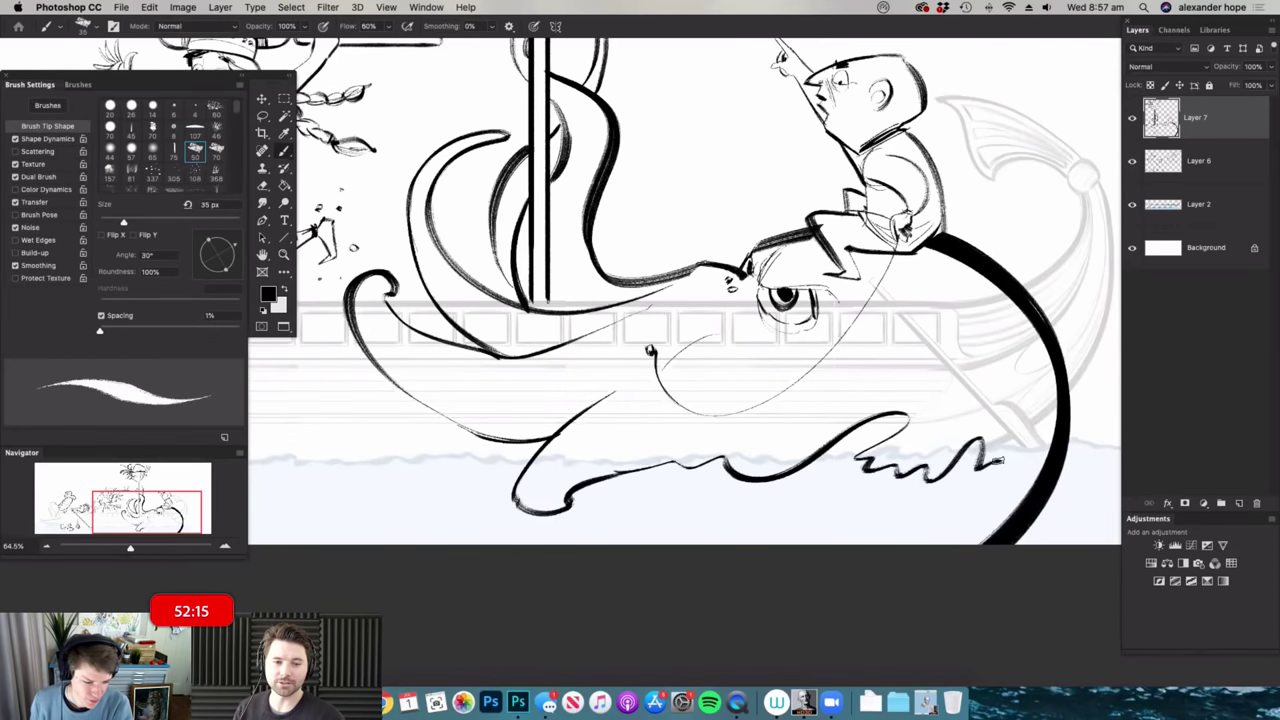
pyautogui.press('e')
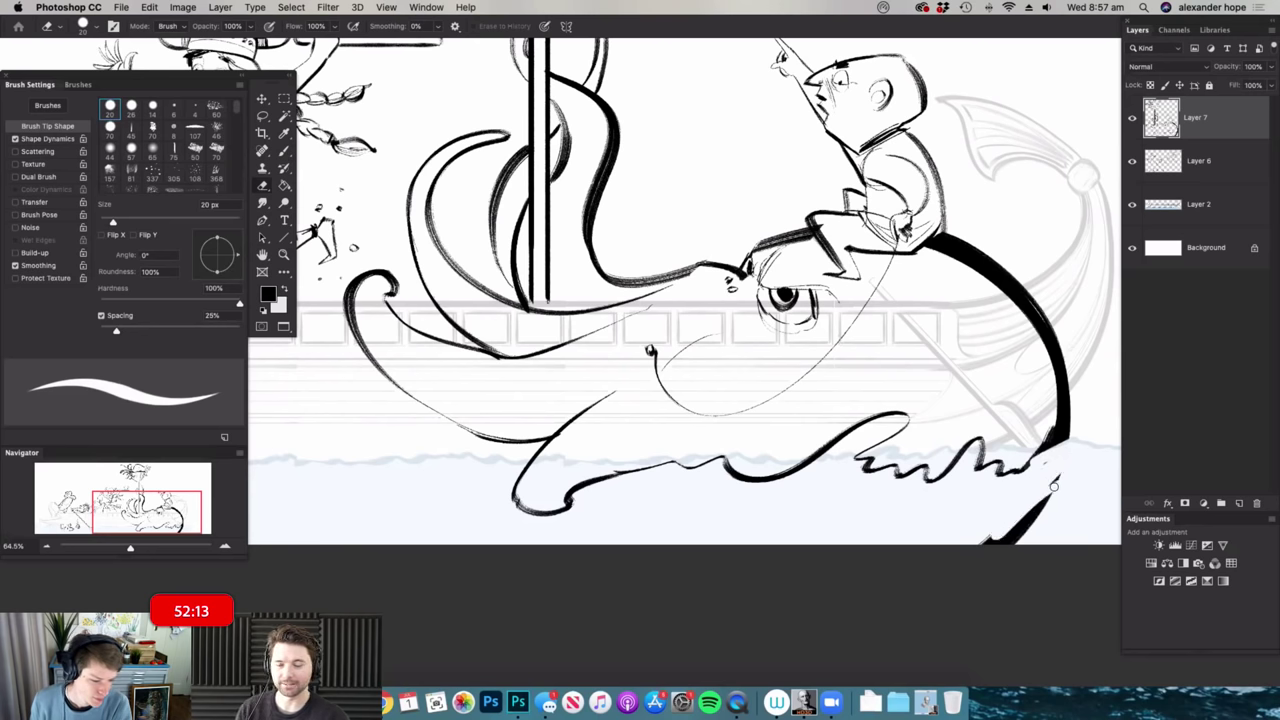
pyautogui.moveTo(846, 490); pyautogui.dragTo(820, 513)
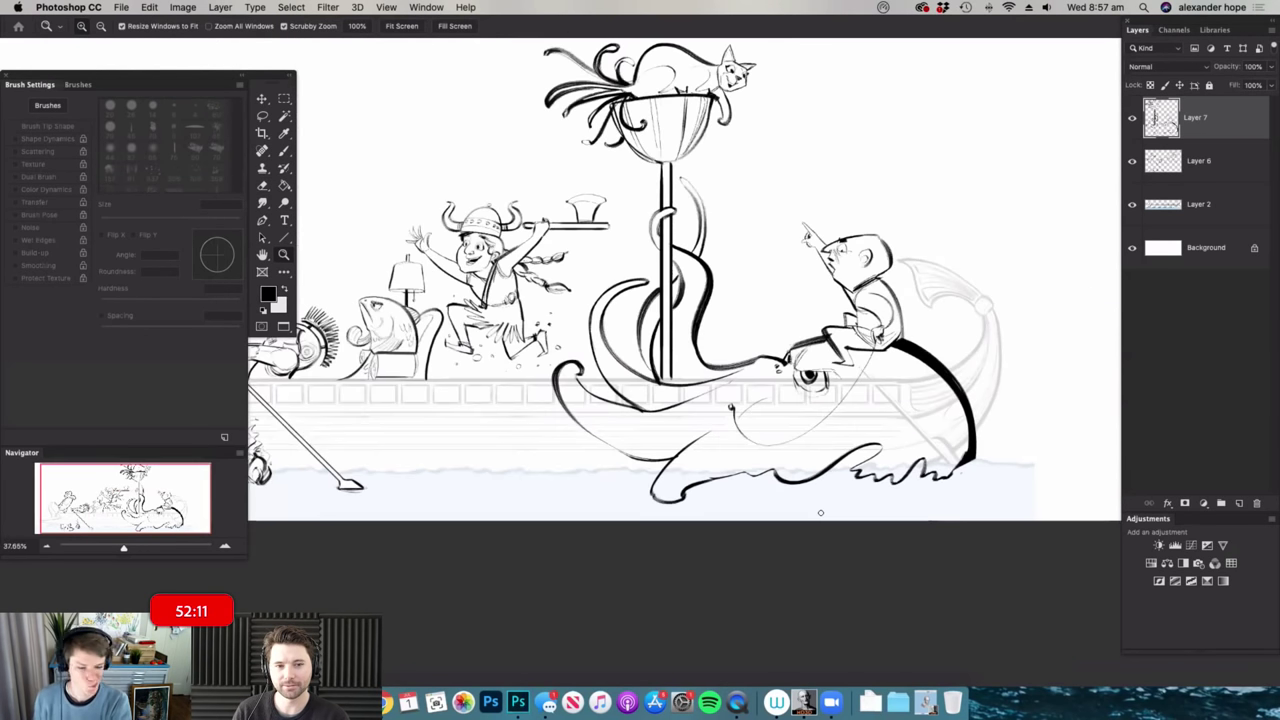
# - Continue the lowest tentacle's upper edge up to the creature's face and thicken the outline of the curled tentacle
pyautogui.press('b')
pyautogui.scroll(5, 754, 402)
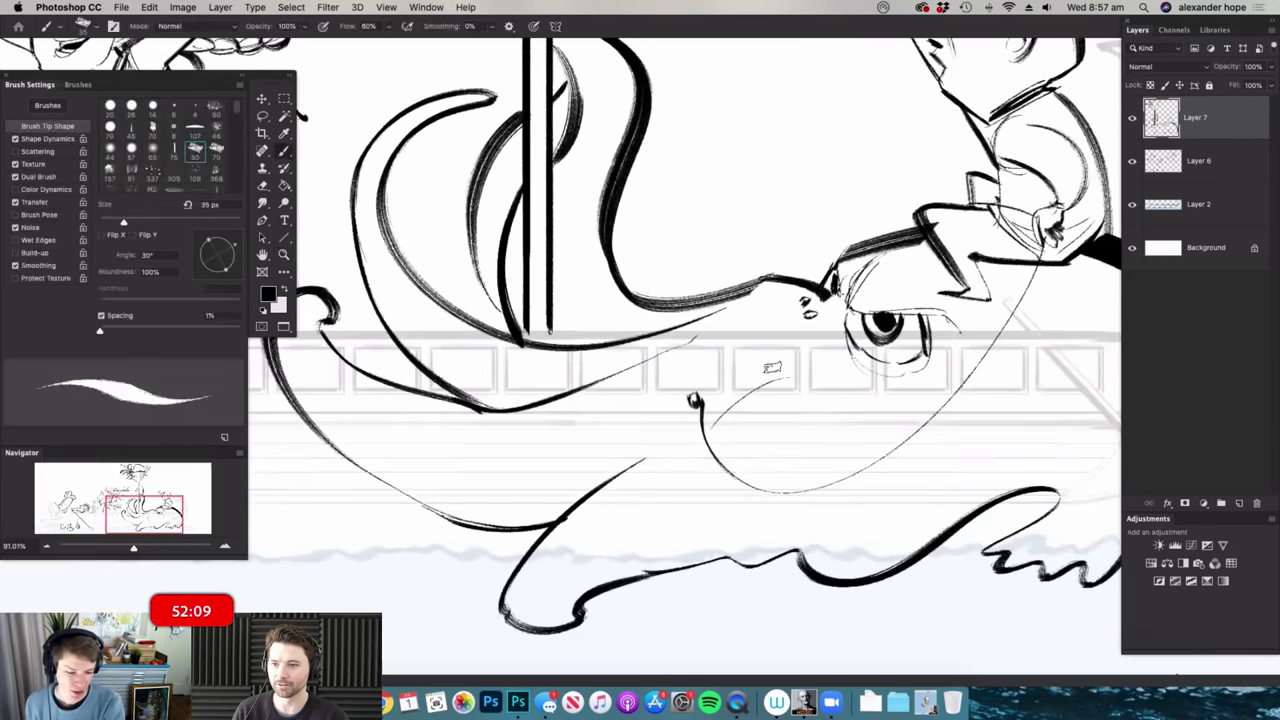
pyautogui.moveTo(720, 414); pyautogui.dragTo(640, 463)
pyautogui.moveTo(846, 404); pyautogui.dragTo(650, 454)
pyautogui.moveTo(648, 456); pyautogui.dragTo(750, 460)
pyautogui.moveTo(650, 490)
pyautogui.mouseDown()
pyautogui.moveTo(552, 474)
pyautogui.moveTo(390, 321)
pyautogui.mouseUp()
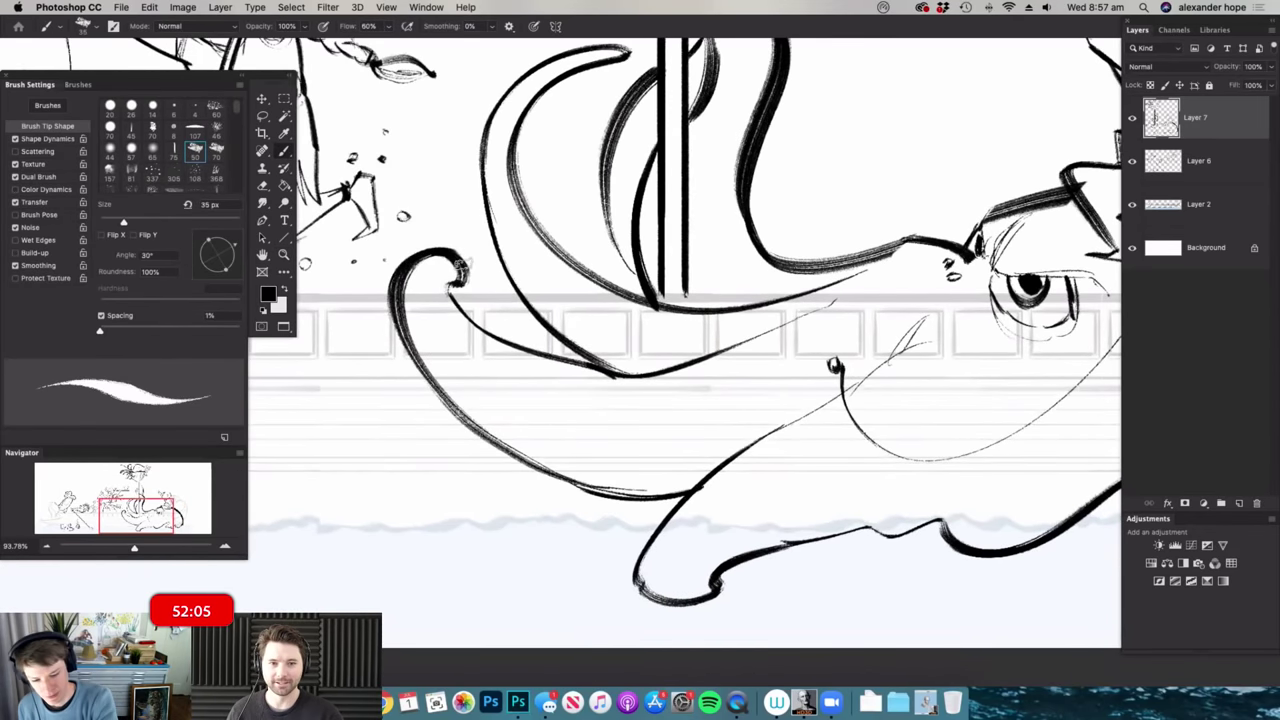
# - Ink a small curling tentacle rising from the creature's top edge between the mast and the nostrils
pyautogui.scroll(-4, 608, 477)
pyautogui.scroll(3, 799, 341)
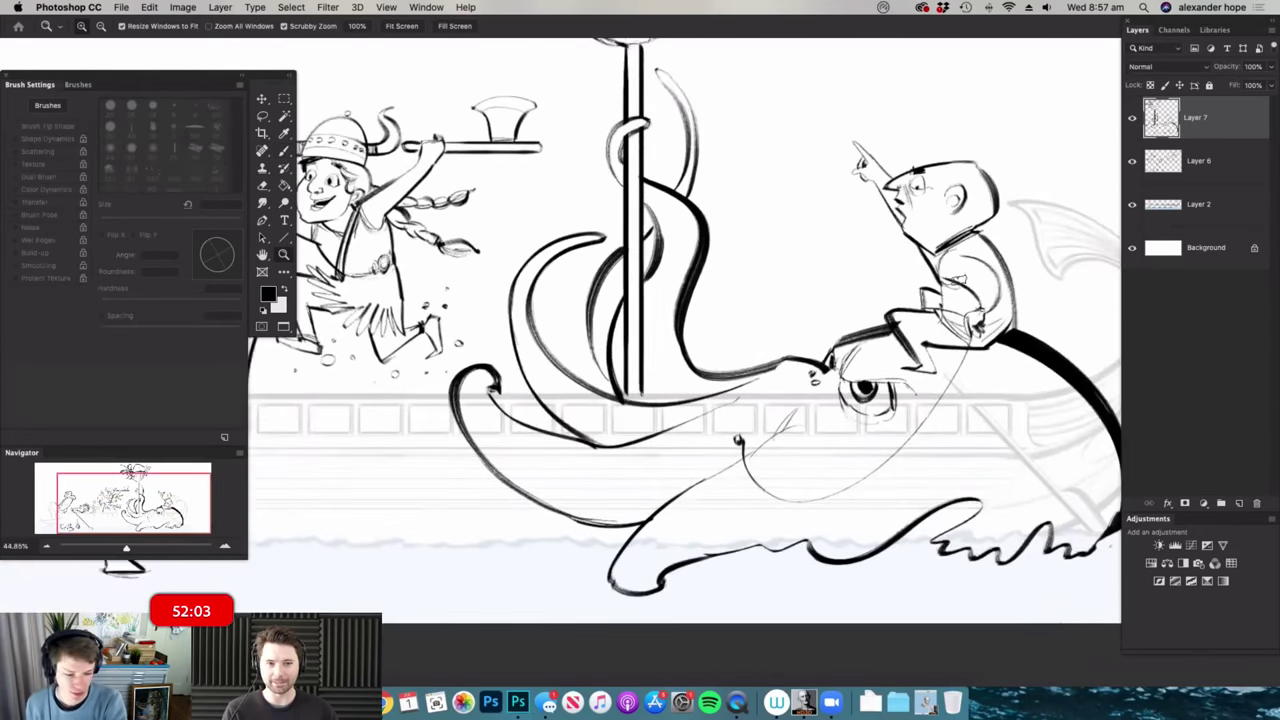
pyautogui.scroll(3, 799, 341)
pyautogui.moveTo(665, 436)
pyautogui.mouseDown()
pyautogui.moveTo(752, 310)
pyautogui.moveTo(703, 248)
pyautogui.moveTo(724, 234)
pyautogui.moveTo(749, 253)
pyautogui.moveTo(780, 346)
pyautogui.moveTo(750, 425)
pyautogui.mouseUp()
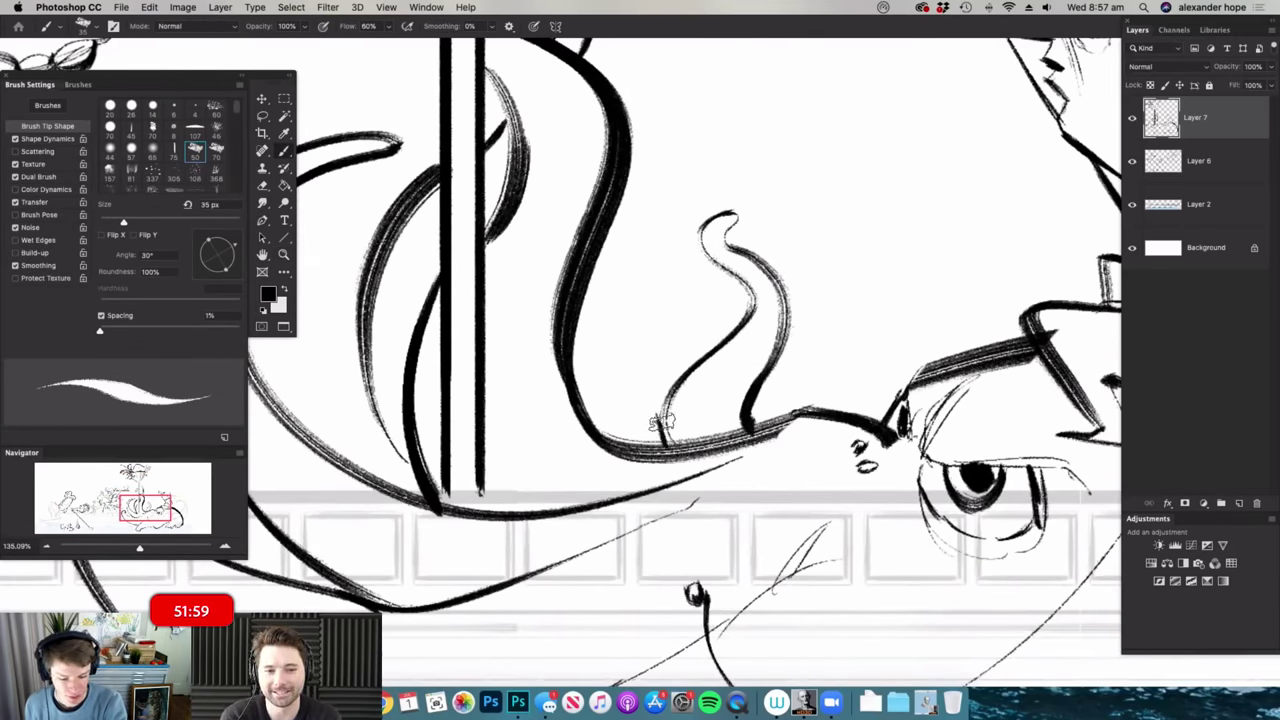
# - Sketch a rounded arc under the creature's eye and a looping tentacle outline down to the waterline
pyautogui.scroll(-4, 700, 366)
pyautogui.scroll(3, 835, 470)
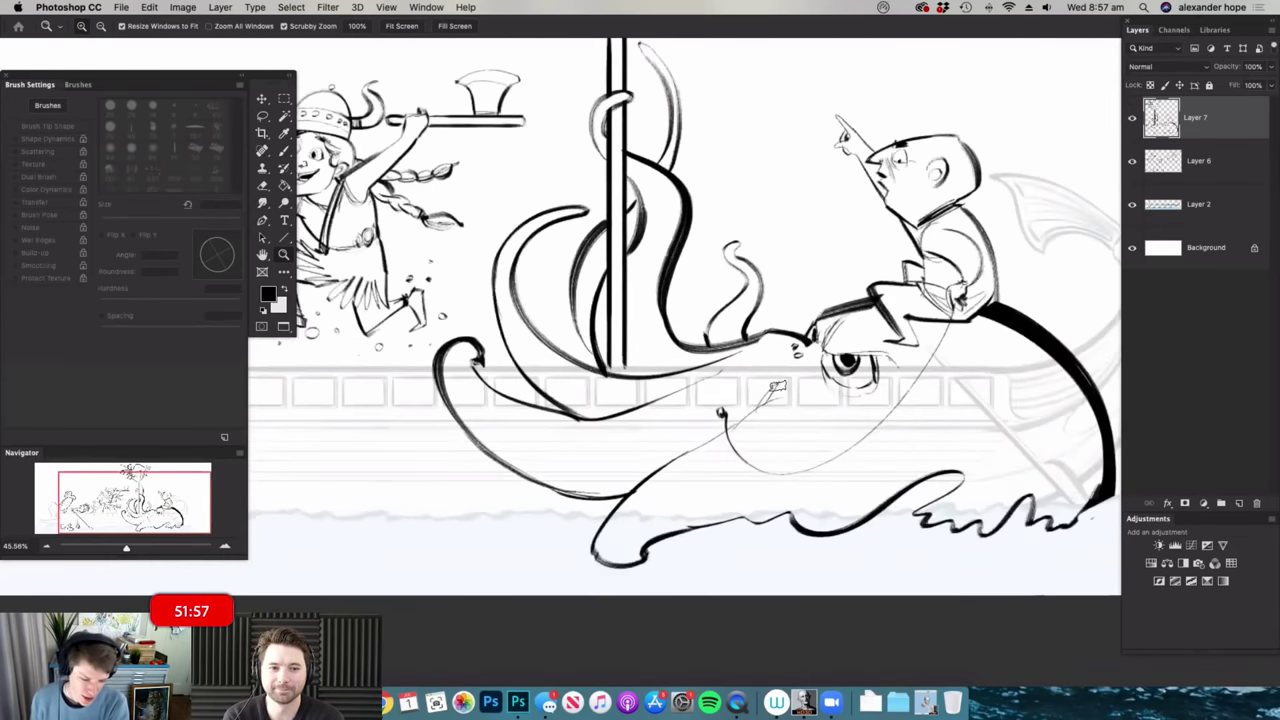
pyautogui.moveTo(797, 482); pyautogui.dragTo(705, 486)
pyautogui.moveTo(970, 500); pyautogui.dragTo(1040, 500)
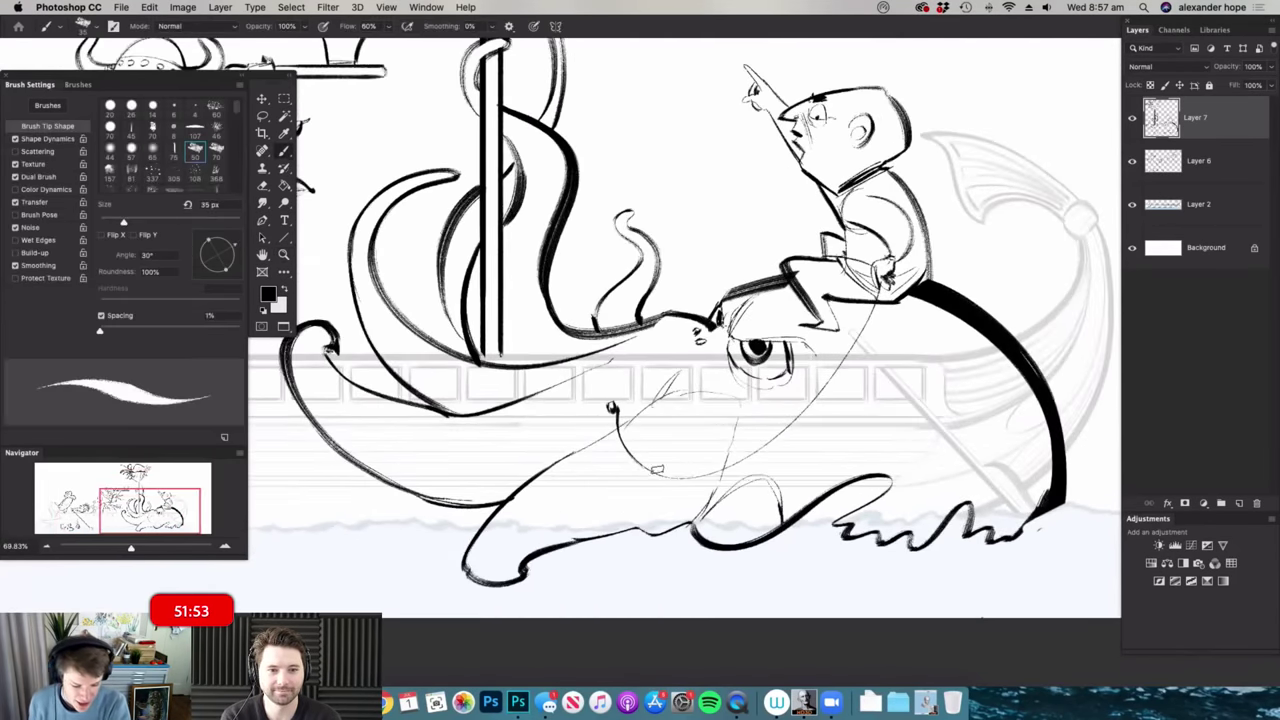
# - Try to select the empty area around the squid's line art with the Magic Wand
pyautogui.moveTo(742, 391); pyautogui.dragTo(660, 393)
pyautogui.moveTo(855, 471); pyautogui.dragTo(925, 472)
pyautogui.scroll(1, 1005, 478)
pyautogui.press('w')
pyautogui.click(1005, 480)
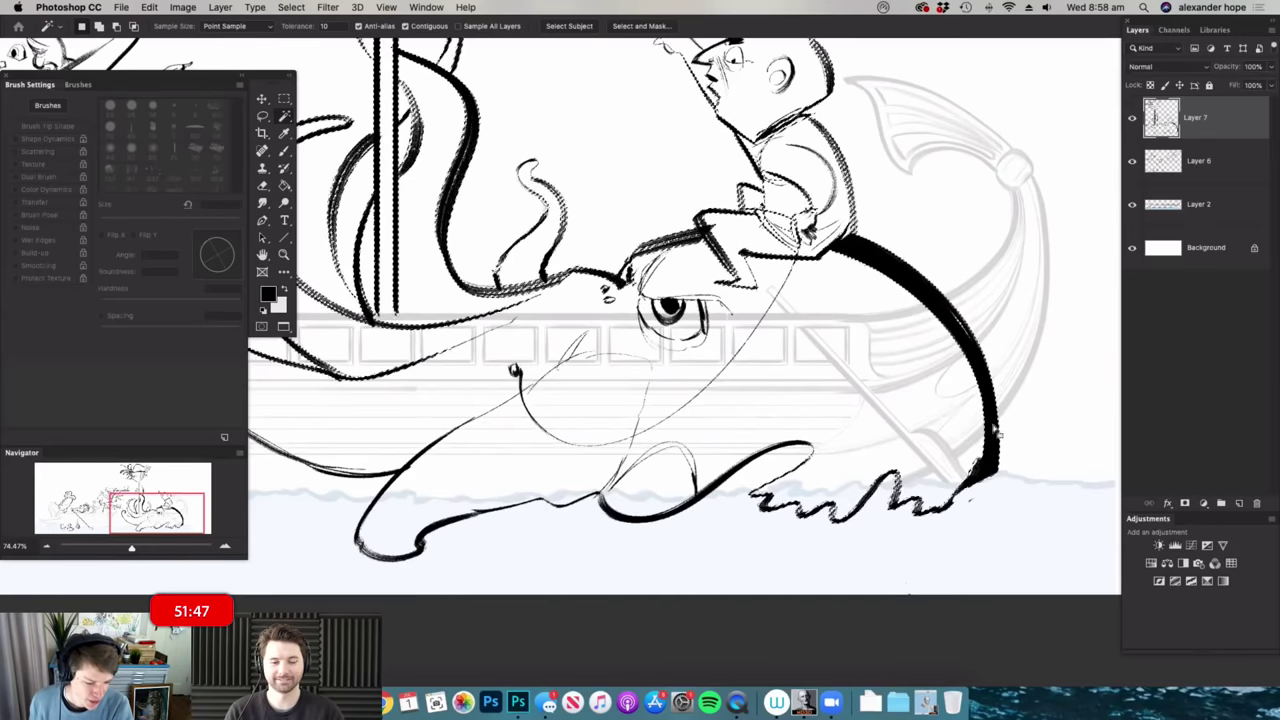
pyautogui.scroll(1, 1020, 444)
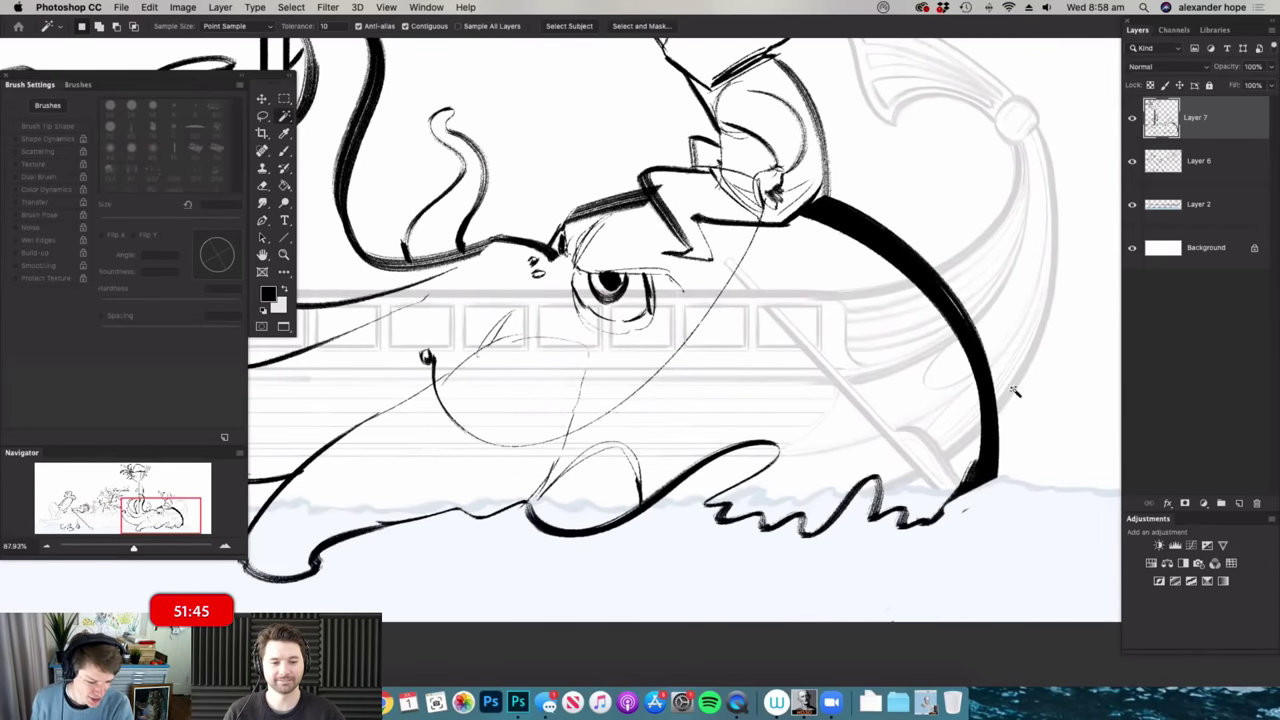
pyautogui.press('e')
pyautogui.press('b')
pyautogui.moveTo(1004, 442); pyautogui.dragTo(940, 444)
pyautogui.moveTo(864, 490); pyautogui.dragTo(894, 490)
pyautogui.scroll(-4, 1008, 470)
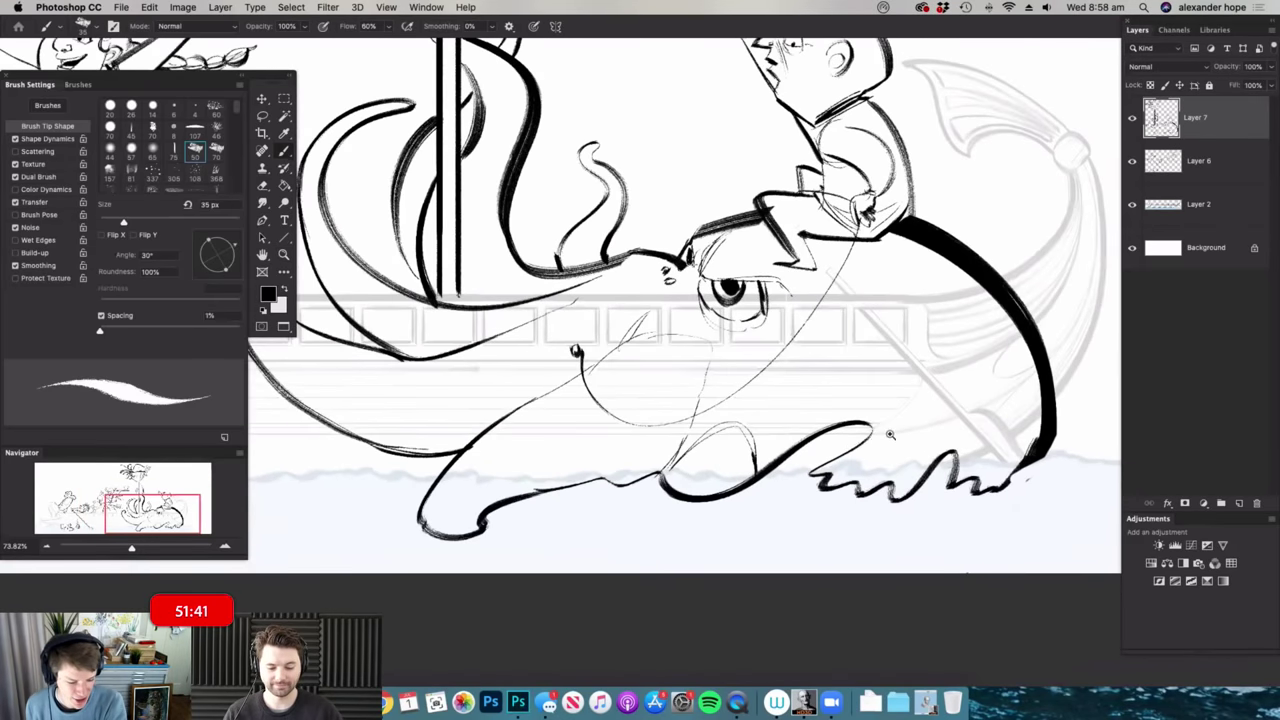
pyautogui.moveTo(700, 408); pyautogui.dragTo(717, 444)
pyautogui.press('w')
pyautogui.click(719, 448)
pyautogui.hotkey('ctrl', 'd')
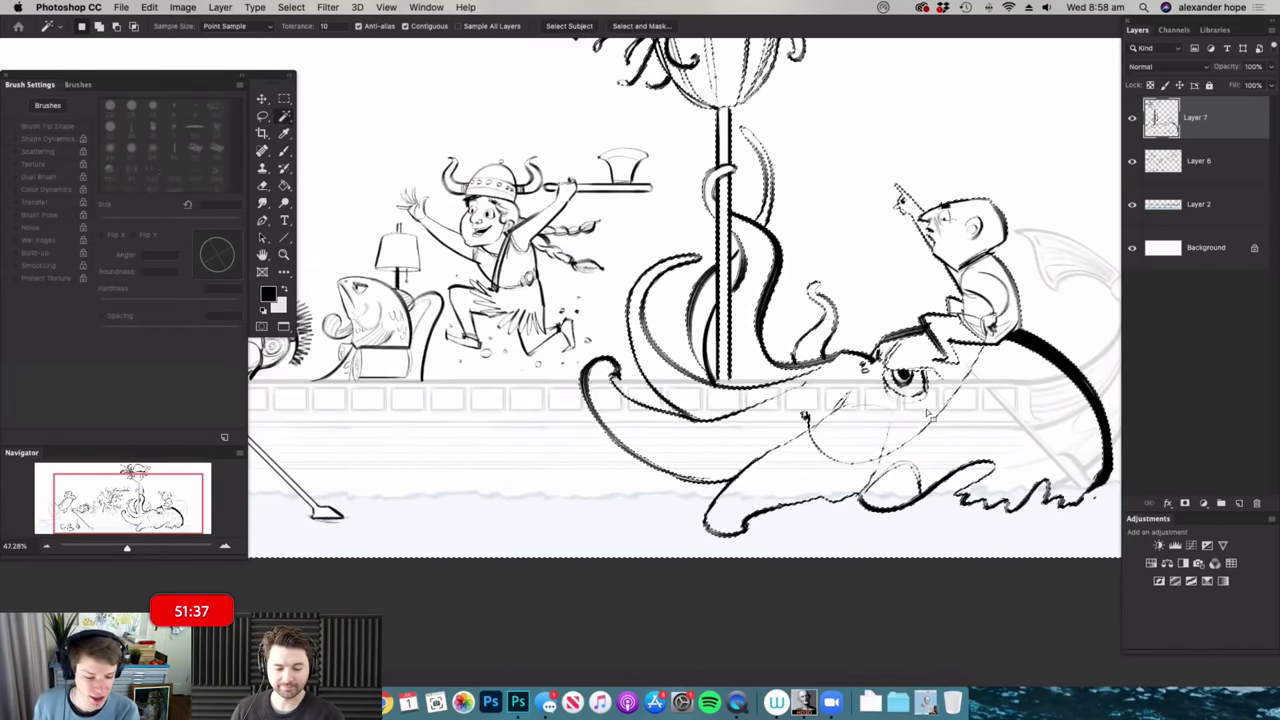
# - Scale down the squid, mast and rider artwork on Layer 7 and reposition it over the boat
pyautogui.press('z')
pyautogui.scroll(-2, 1083, 396)
pyautogui.scroll(2, 1083, 396)
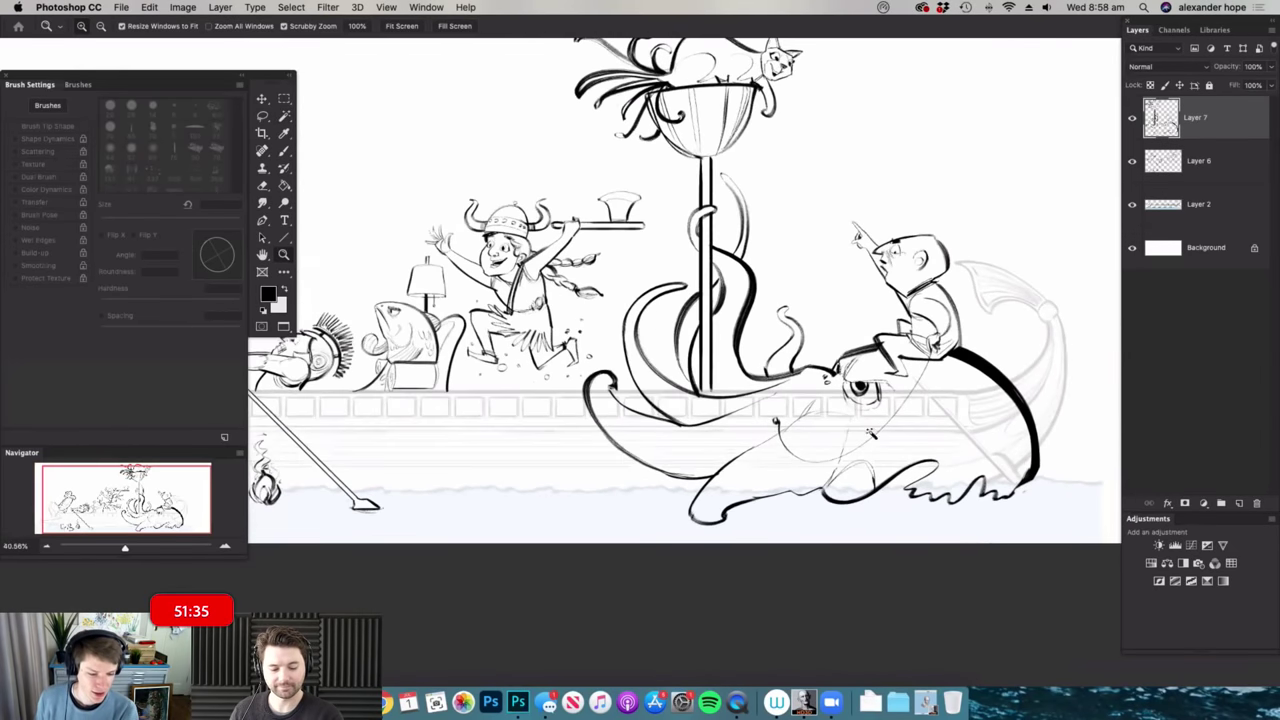
pyautogui.scroll(-3, 1025, 374)
pyautogui.scroll(1, 1025, 374)
pyautogui.press('w')
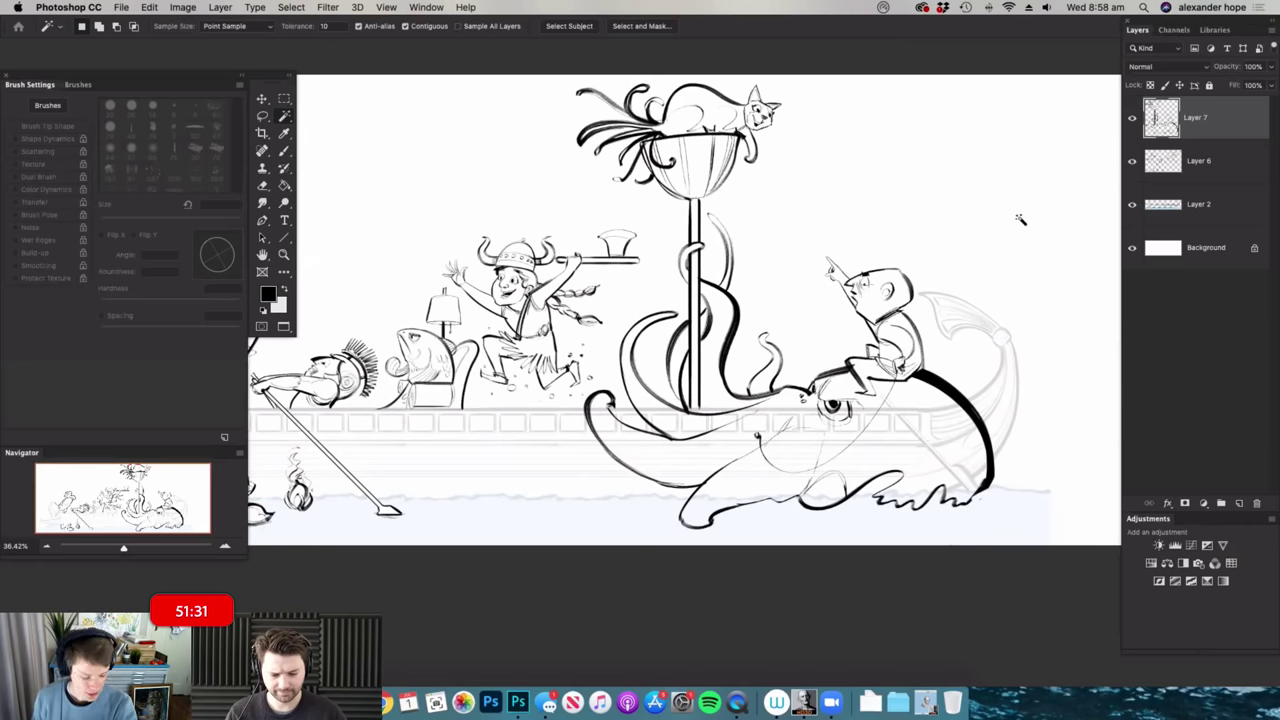
pyautogui.press('v')
pyautogui.moveTo(994, 84); pyautogui.dragTo(922, 155)
pyautogui.moveTo(880, 210); pyautogui.dragTo(901, 206)
pyautogui.press('Return')
# - Add a new layer above Layer 6, directly beneath the squid artwork
pyautogui.press('super+space')
pyautogui.moveTo(885, 405); pyautogui.dragTo(930, 408)
pyautogui.click(1222, 164)
pyautogui.click(1237, 503)
# - Choose the hard round brush at 146 px and sample white from the canvas as the paint colour
pyautogui.press('super+space')
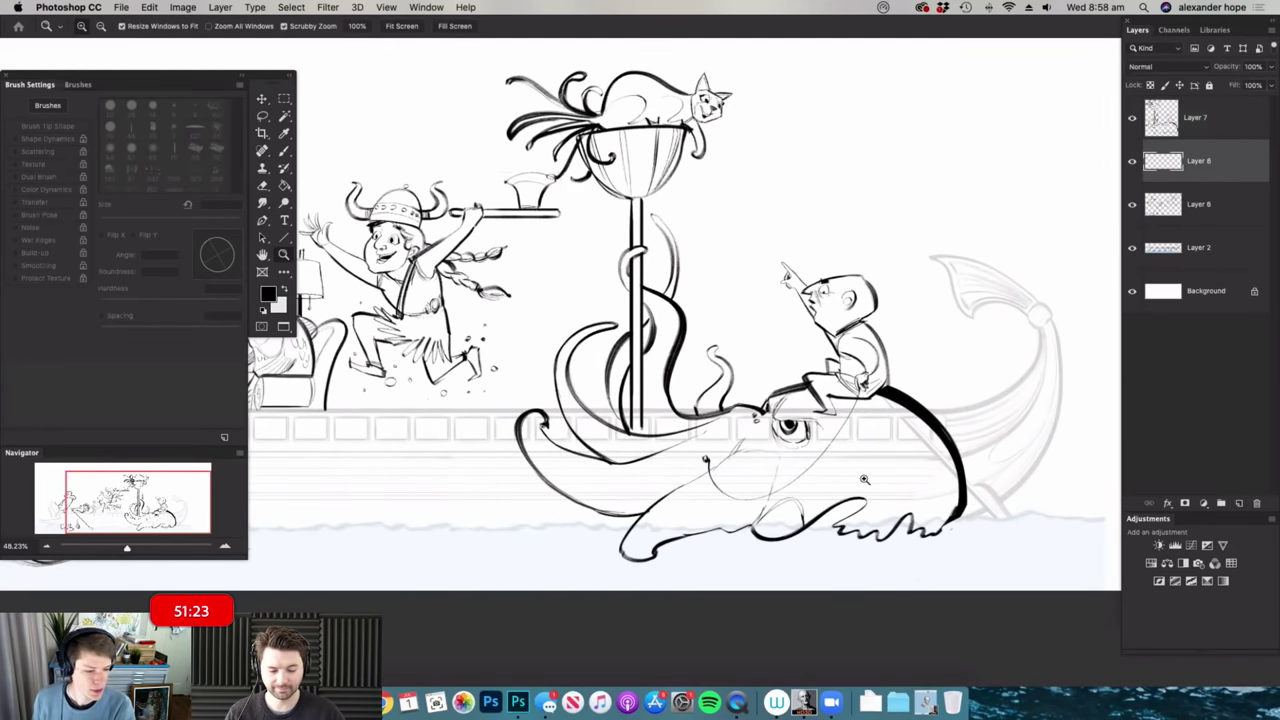
pyautogui.moveTo(857, 463); pyautogui.dragTo(870, 463)
pyautogui.press('b')
pyautogui.rightClick(880, 440)
pyautogui.click(888, 329)
pyautogui.click(928, 263)
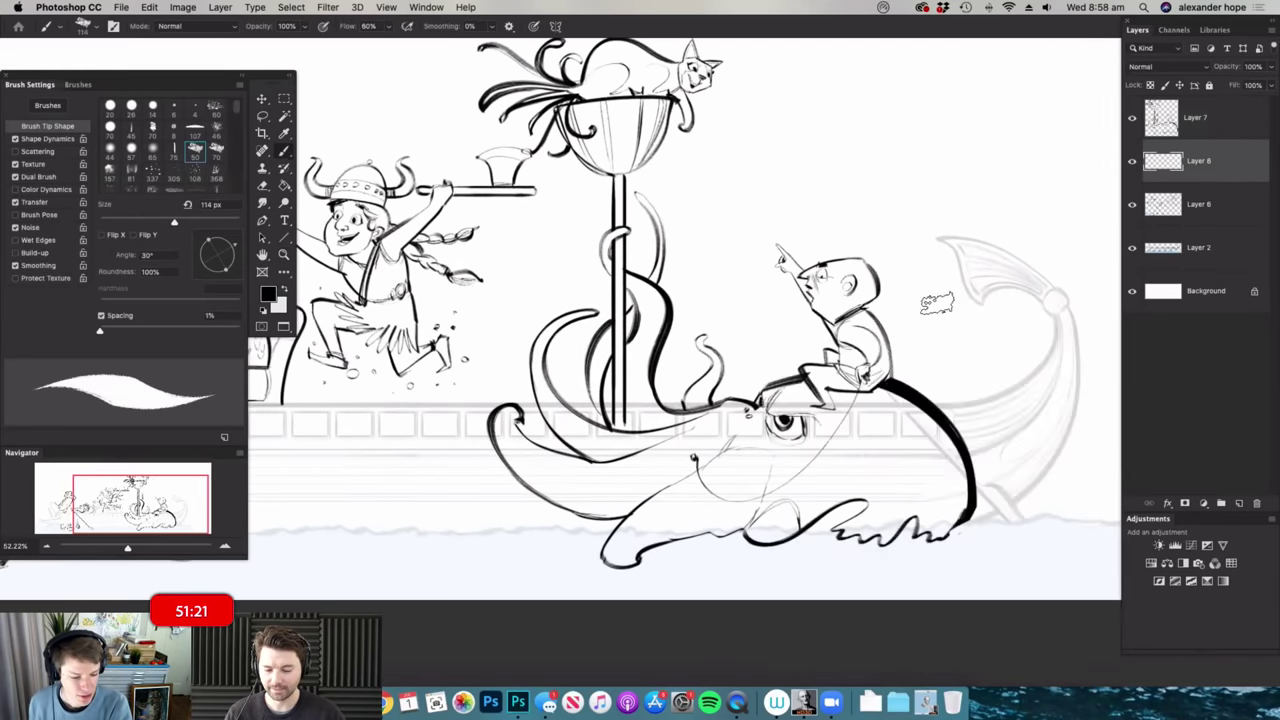
pyautogui.rightClick(788, 414)
pyautogui.click(811, 446)
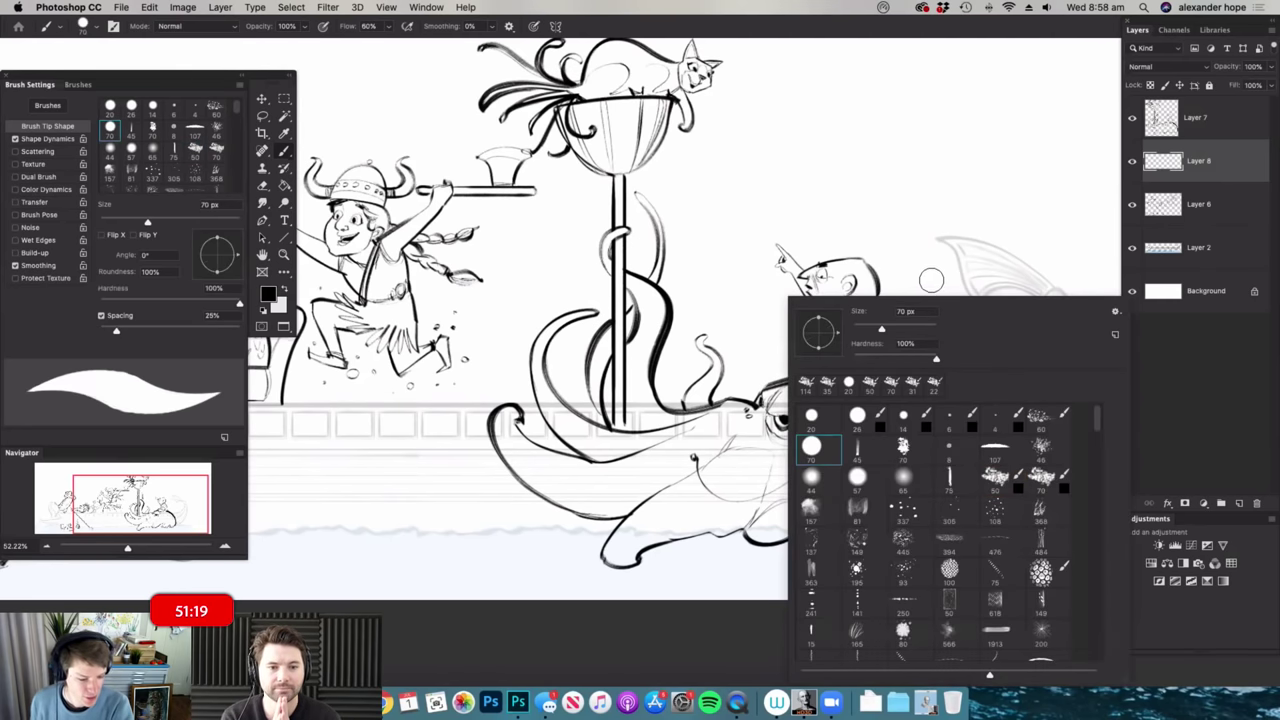
pyautogui.click(934, 275)
pyautogui.keyDown('alt'); pyautogui.click(920, 239); pyautogui.keyUp('alt')
# - Paint white on Layer 8 over the ship lines showing through the squid's tentacles, head and body
pyautogui.moveTo(873, 406); pyautogui.dragTo(917, 443)
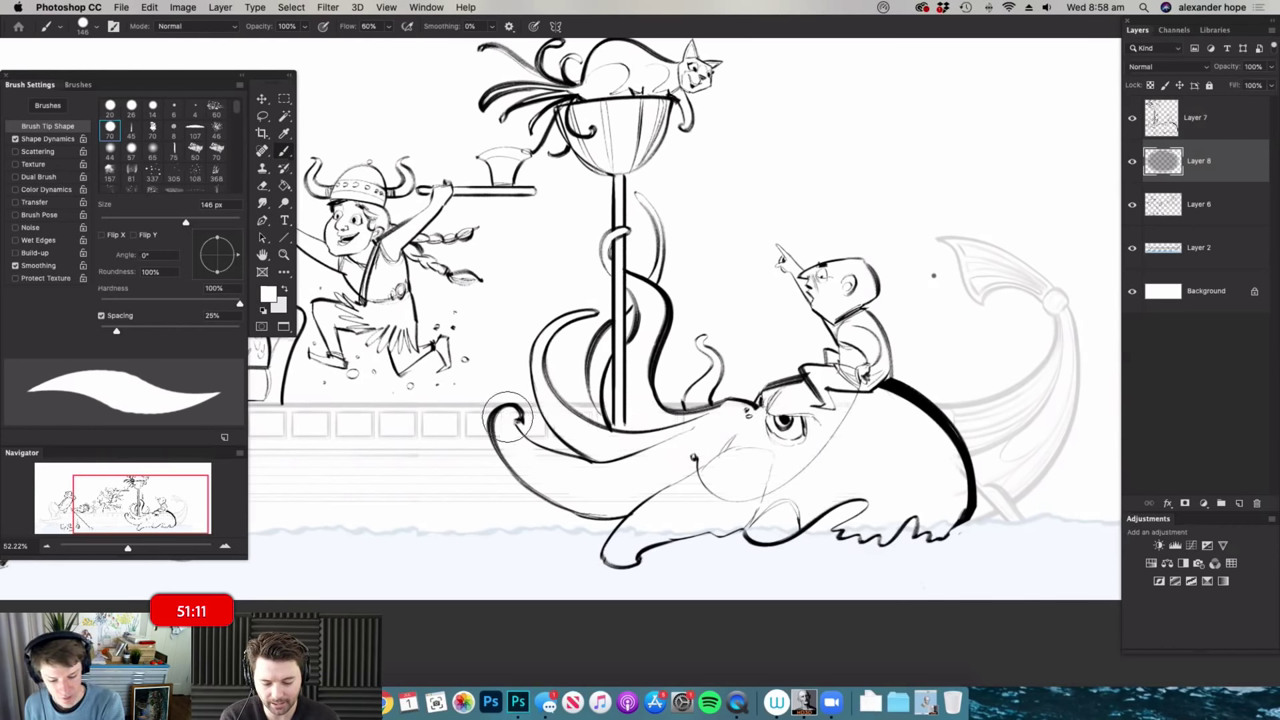
pyautogui.moveTo(559, 481)
pyautogui.mouseDown()
pyautogui.moveTo(720, 486)
pyautogui.moveTo(788, 509)
pyautogui.moveTo(799, 493)
pyautogui.mouseUp()
pyautogui.moveTo(914, 438); pyautogui.dragTo(876, 438)
pyautogui.moveTo(787, 430)
pyautogui.mouseDown()
pyautogui.moveTo(830, 428)
pyautogui.moveTo(744, 424)
pyautogui.mouseUp()
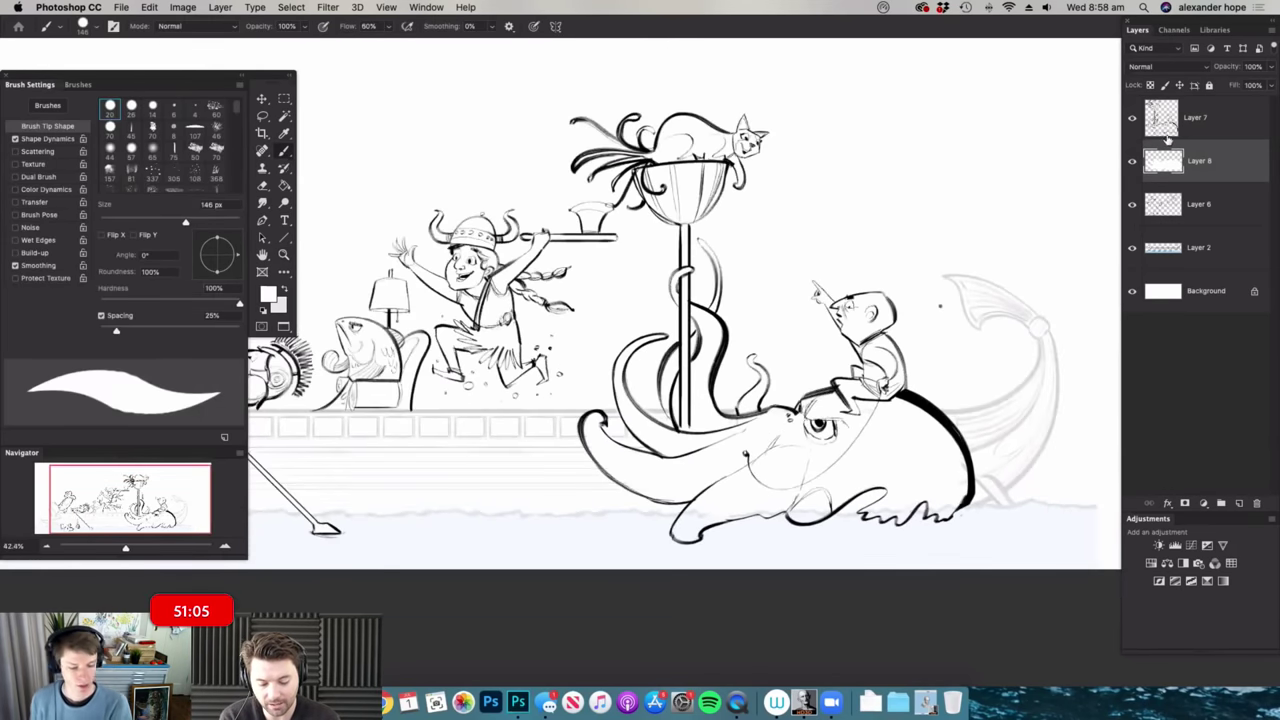
# - Erase the mast's lower end and the tentacle lines around its base below deck level on Layer 7, using a 20 px eraser
pyautogui.click(1165, 125)
pyautogui.press('e')
pyautogui.scroll(3, 678, 386)
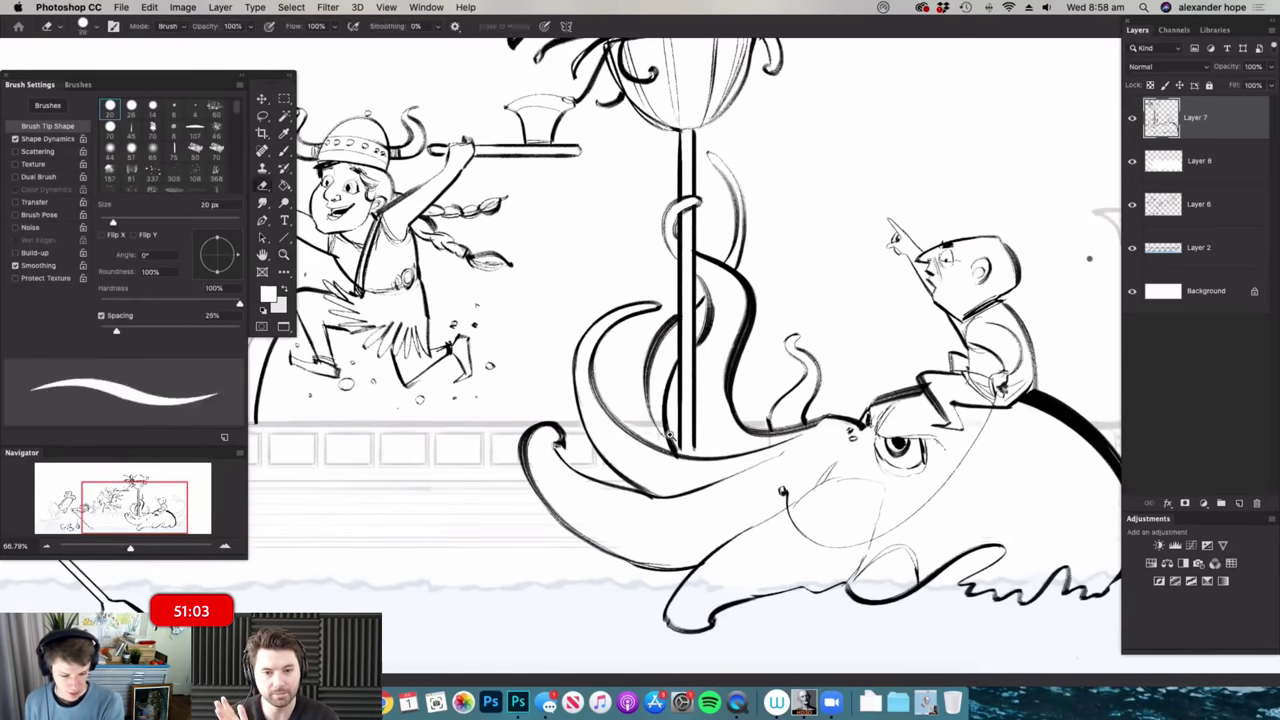
pyautogui.scroll(3, 662, 431)
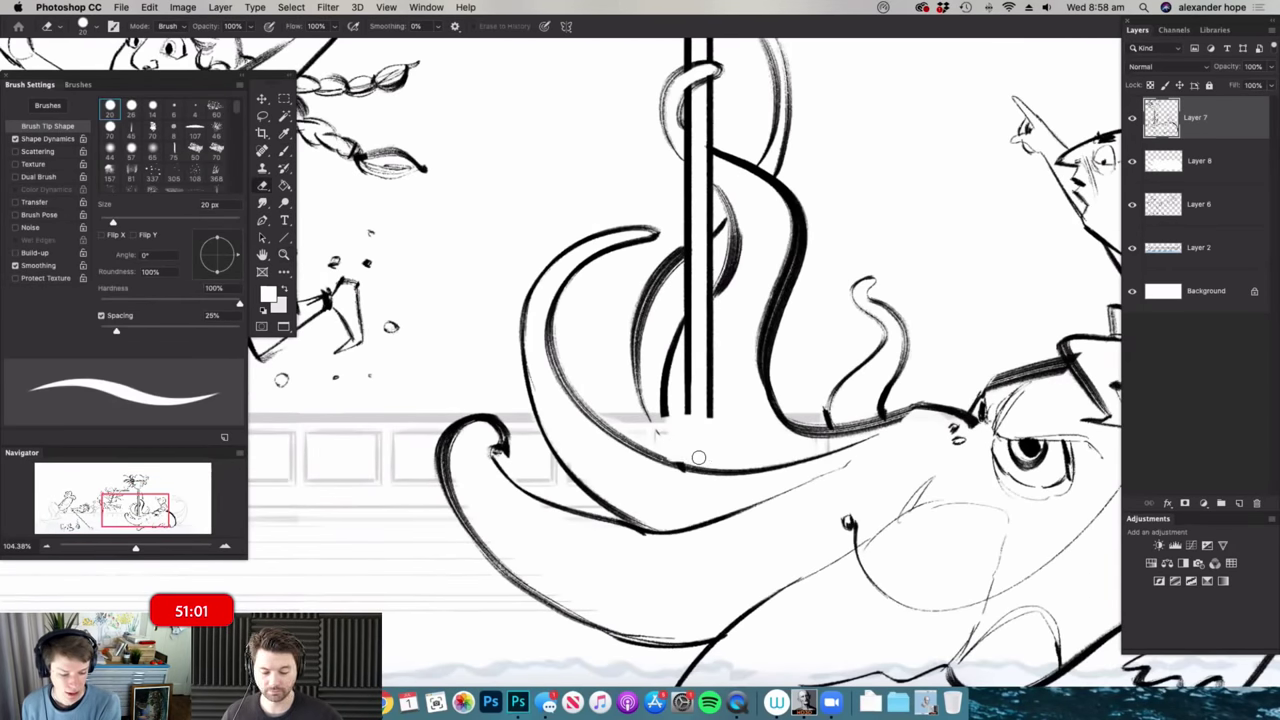
pyautogui.scroll(-2, 700, 459)
pyautogui.scroll(3, 760, 435)
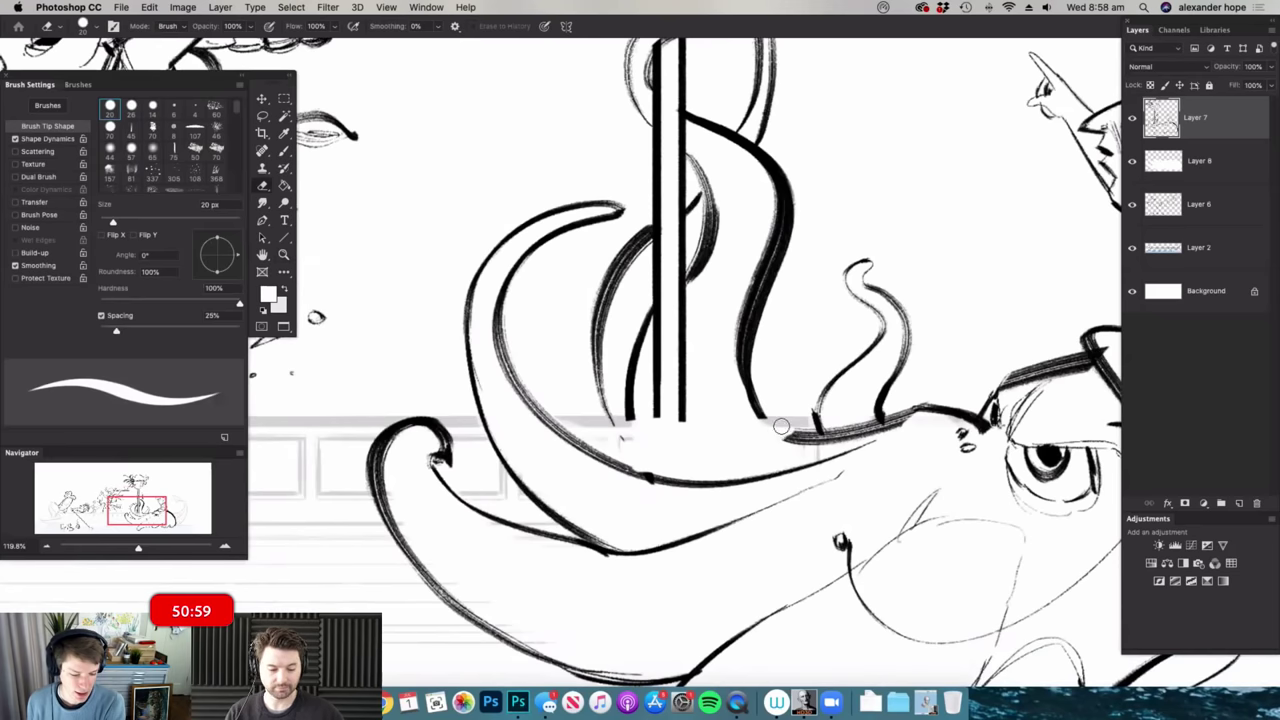
pyautogui.scroll(-3, 781, 427)
pyautogui.scroll(4, 790, 414)
# - Ink a black deck line across the base of the mast with the textured 50 px brush
pyautogui.press('b')
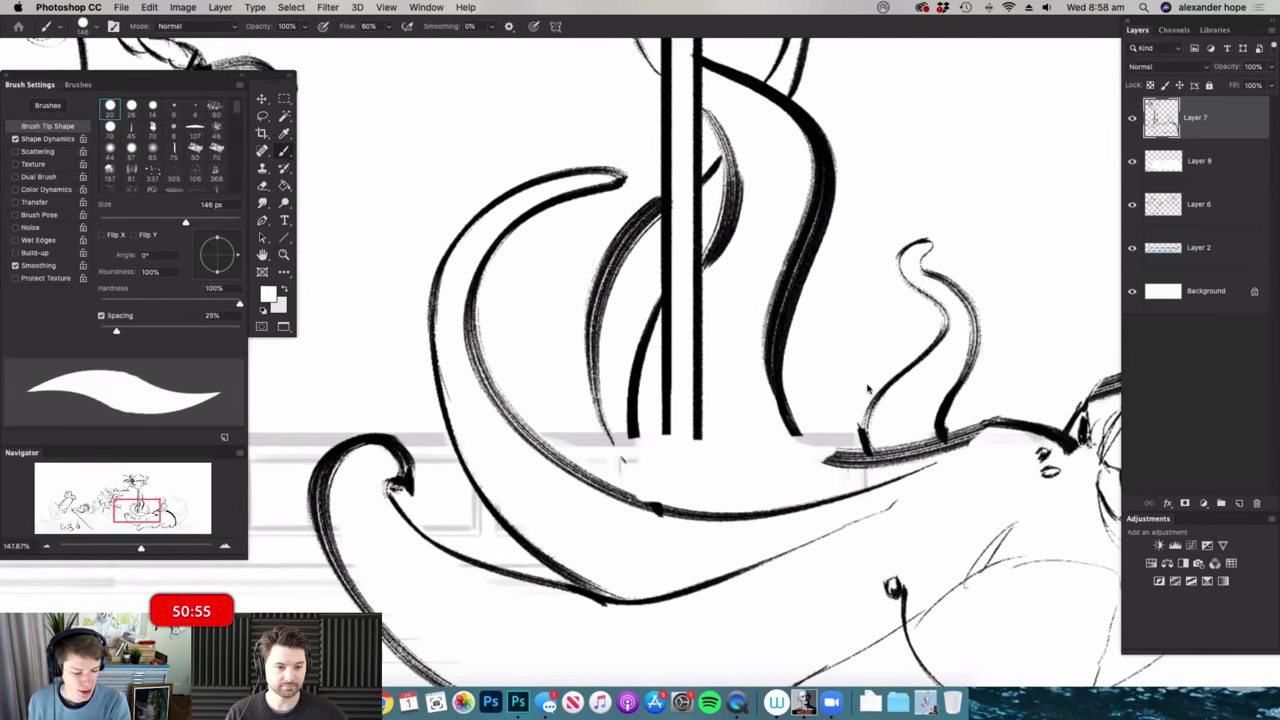
pyautogui.rightClick(868, 390)
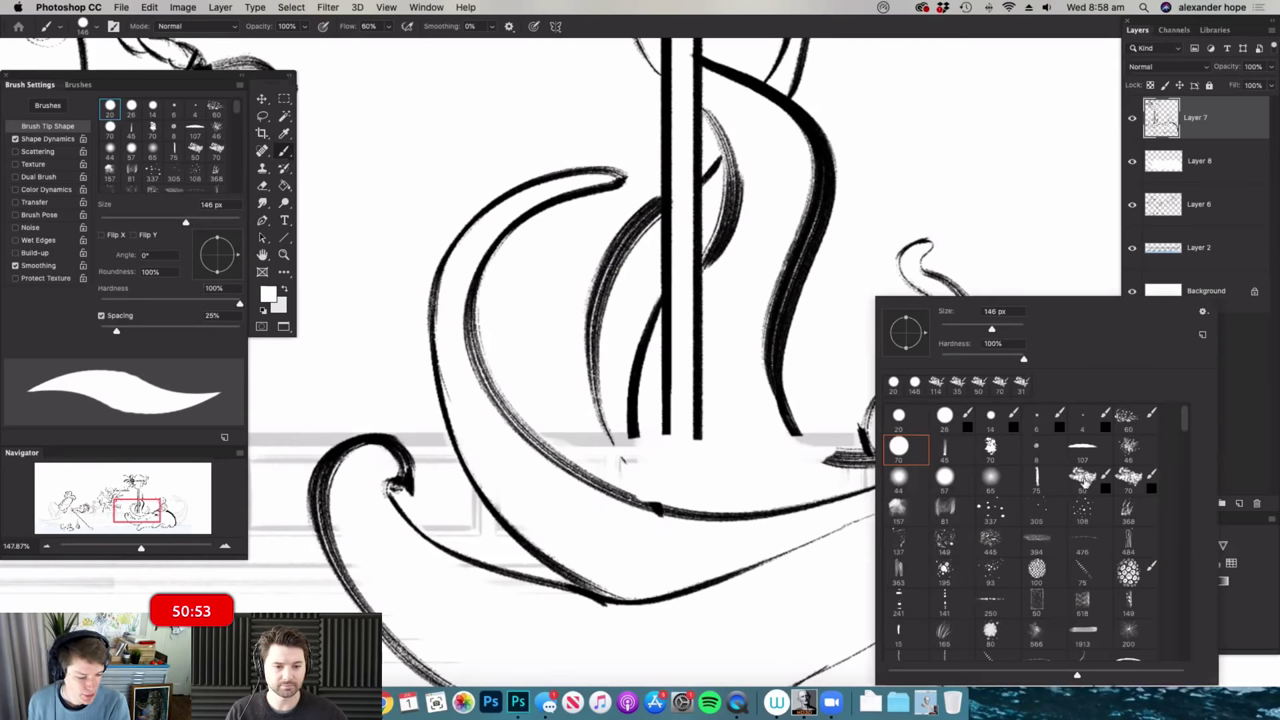
pyautogui.click(1083, 482)
pyautogui.click(918, 260)
pyautogui.moveTo(555, 437); pyautogui.dragTo(860, 437)
# - Ink curved tentacle lines in the gap beneath the new deck line, between the mast base and the front tentacle
pyautogui.press('z')
pyautogui.moveTo(723, 478); pyautogui.dragTo(685, 472)
pyautogui.moveTo(792, 448)
pyautogui.mouseDown()
pyautogui.moveTo(735, 448)
pyautogui.moveTo(853, 460)
pyautogui.mouseUp()
pyautogui.press('z')
pyautogui.press('z')
pyautogui.moveTo(625, 460)
pyautogui.mouseDown()
pyautogui.moveTo(768, 456)
pyautogui.moveTo(735, 481)
pyautogui.mouseUp()
pyautogui.press('super+0')
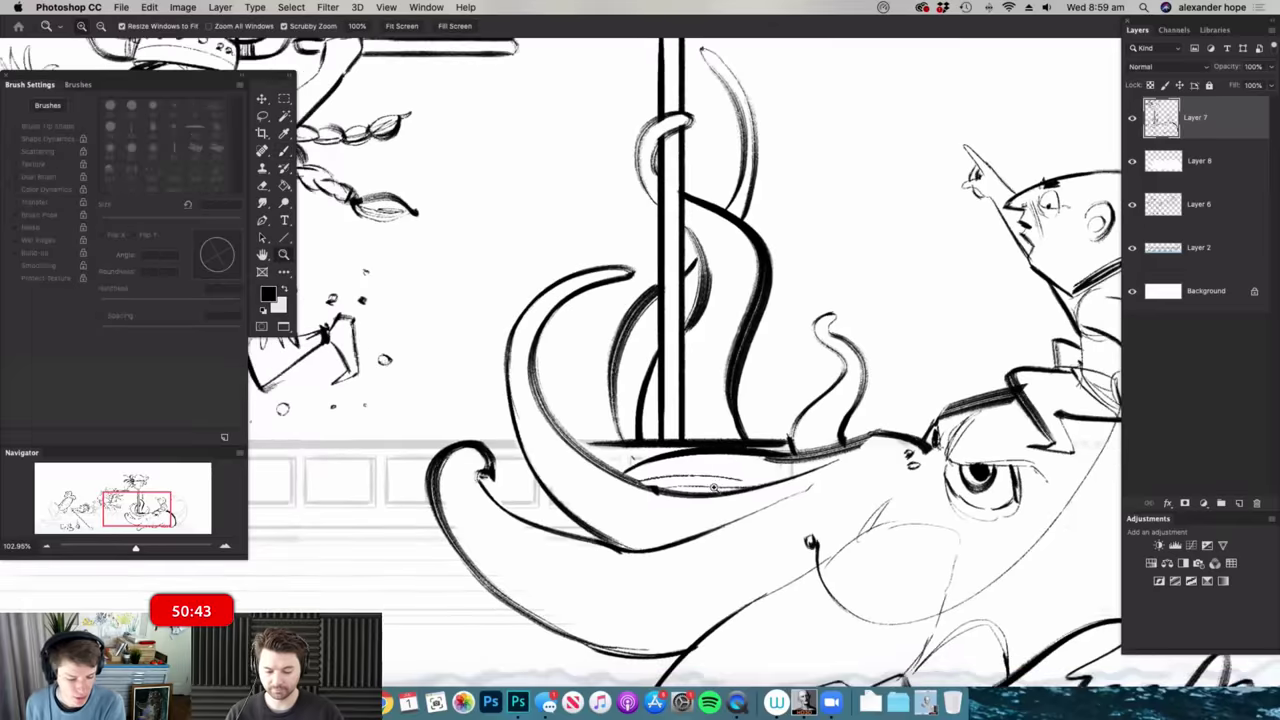
pyautogui.press('z')
pyautogui.moveTo(630, 481); pyautogui.dragTo(542, 483)
pyautogui.press('z')
pyautogui.moveTo(637, 449)
pyautogui.mouseDown()
pyautogui.moveTo(657, 450)
pyautogui.moveTo(640, 455)
pyautogui.mouseUp()
pyautogui.press('z')
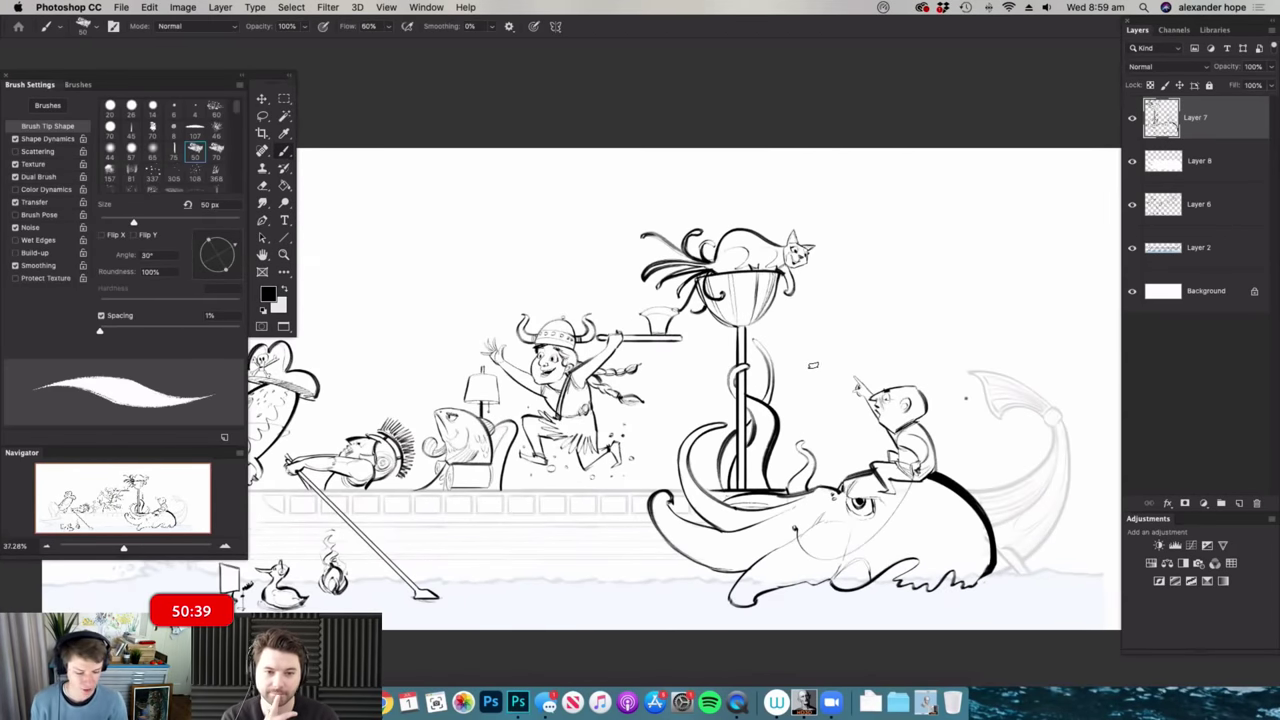
# - Lasso the crow's nest with the cat, move it up away from the mast and deselect it
pyautogui.scroll(3, 716, 214)
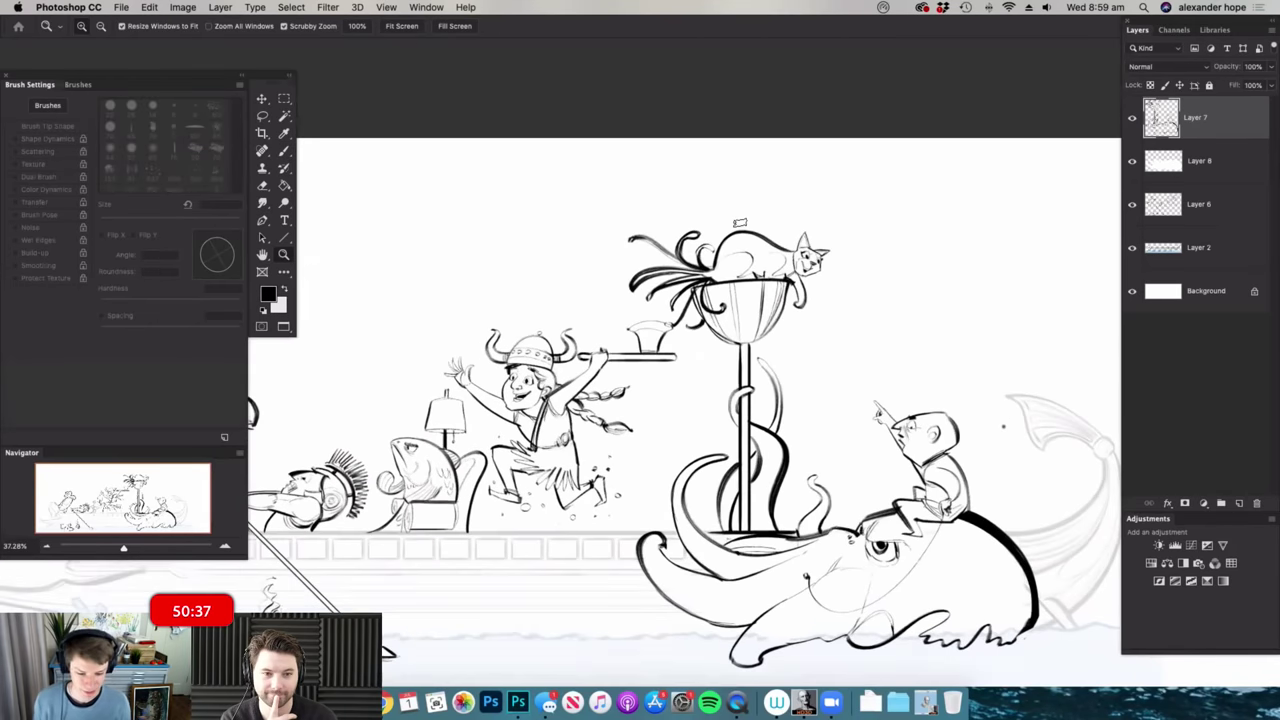
pyautogui.press('l')
pyautogui.moveTo(757, 368)
pyautogui.mouseDown()
pyautogui.moveTo(616, 228)
pyautogui.moveTo(730, 384)
pyautogui.moveTo(752, 374)
pyautogui.mouseUp()
pyautogui.press('z')
pyautogui.moveTo(740, 358)
pyautogui.mouseDown()
pyautogui.moveTo(780, 338)
pyautogui.moveTo(800, 265)
pyautogui.mouseUp()
pyautogui.press('v')
pyautogui.press('super+d')
pyautogui.press('b')
# - Ink both mast lines across the gap to connect the mast with the raised crow's nest
pyautogui.scroll(3, 740, 340)
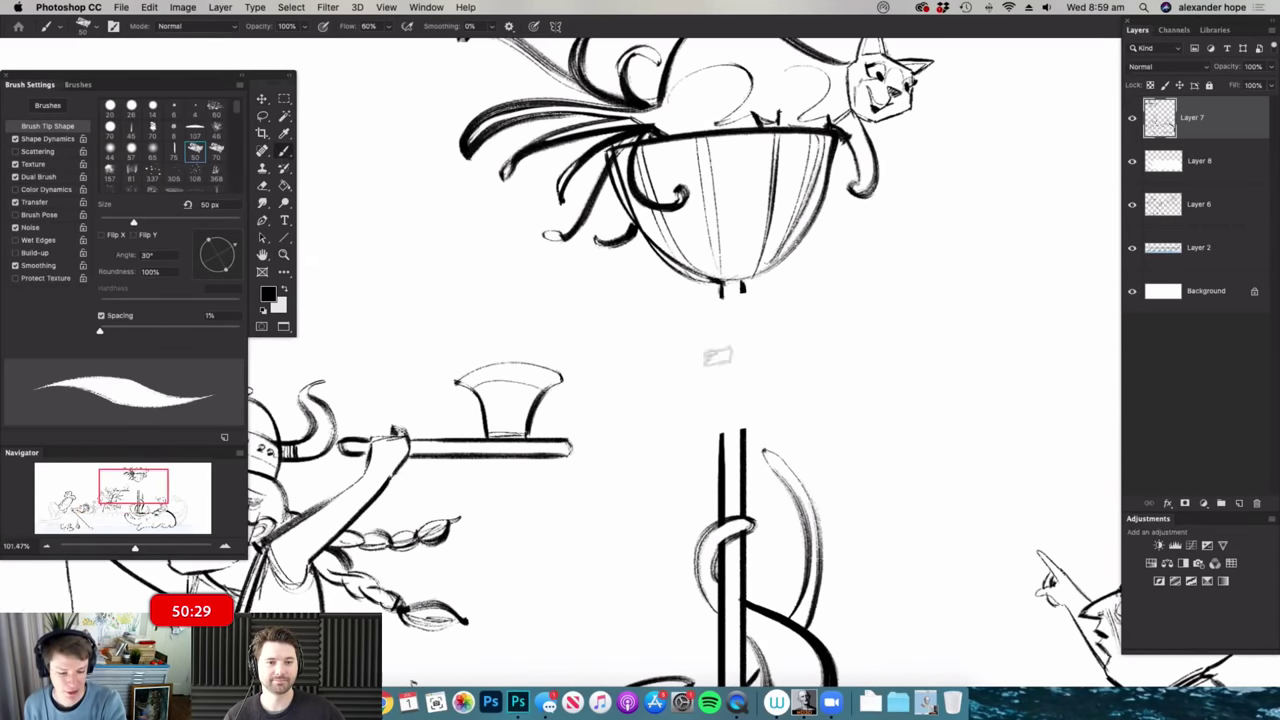
pyautogui.moveTo(722, 285); pyautogui.dragTo(716, 472)
pyautogui.moveTo(742, 282); pyautogui.dragTo(735, 430)
pyautogui.moveTo(742, 283)
pyautogui.mouseDown()
pyautogui.moveTo(782, 266)
pyautogui.moveTo(806, 232)
pyautogui.moveTo(718, 363)
pyautogui.mouseUp()
pyautogui.press('super+space')
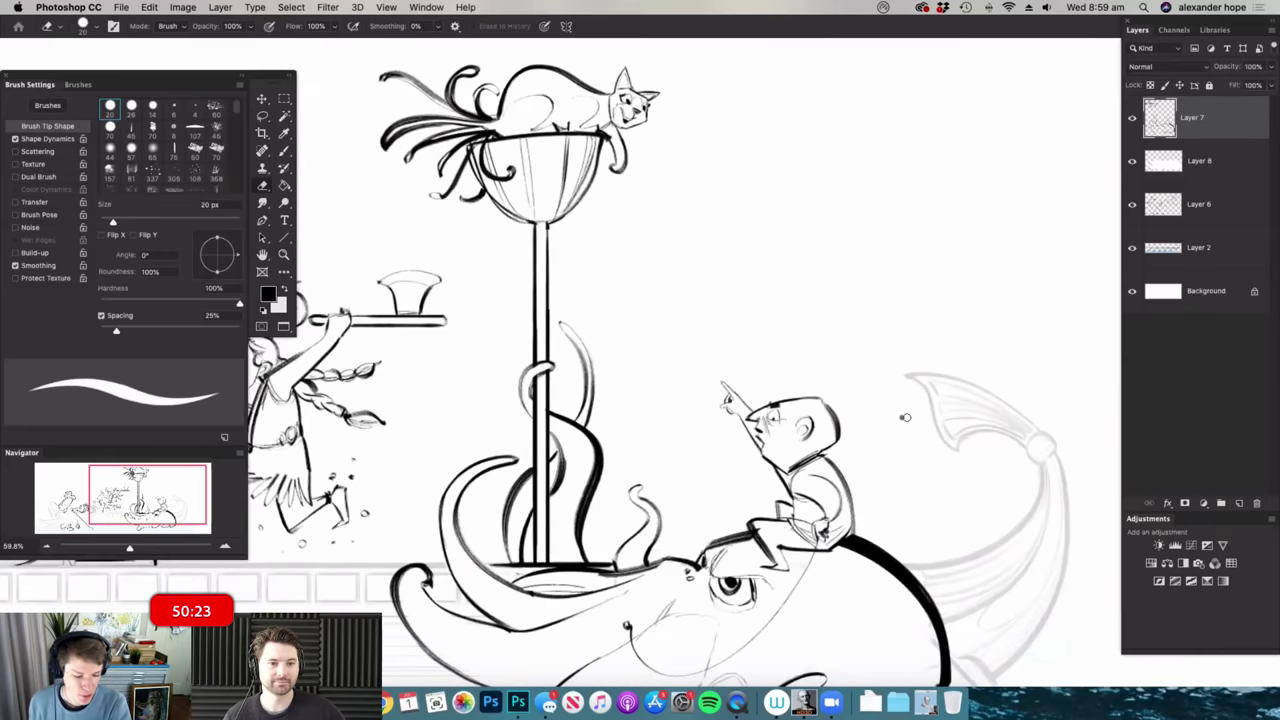
pyautogui.press('e')
# - Move Layers 7 and 8 together about 1.38 cm to the left and merge them into one layer
pyautogui.press('v')
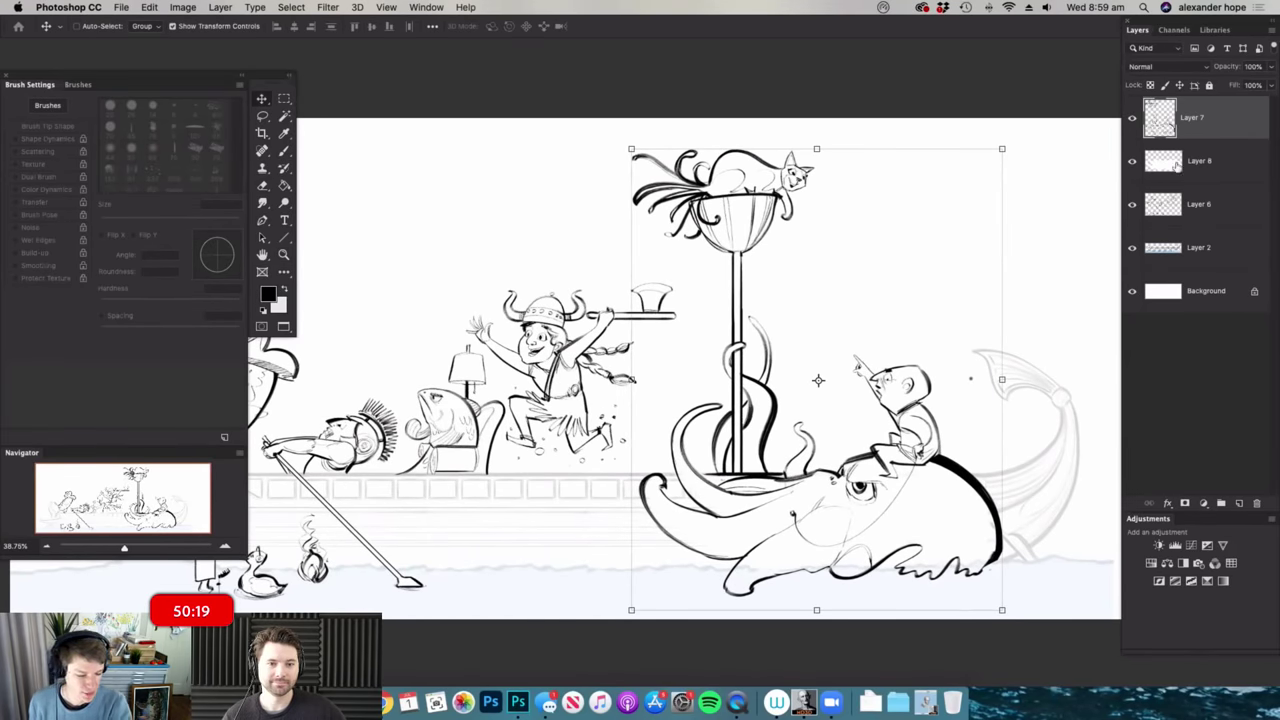
pyautogui.keyDown('shift'); pyautogui.click(1200, 172); pyautogui.keyUp('shift')
pyautogui.moveTo(938, 527); pyautogui.dragTo(894, 518)
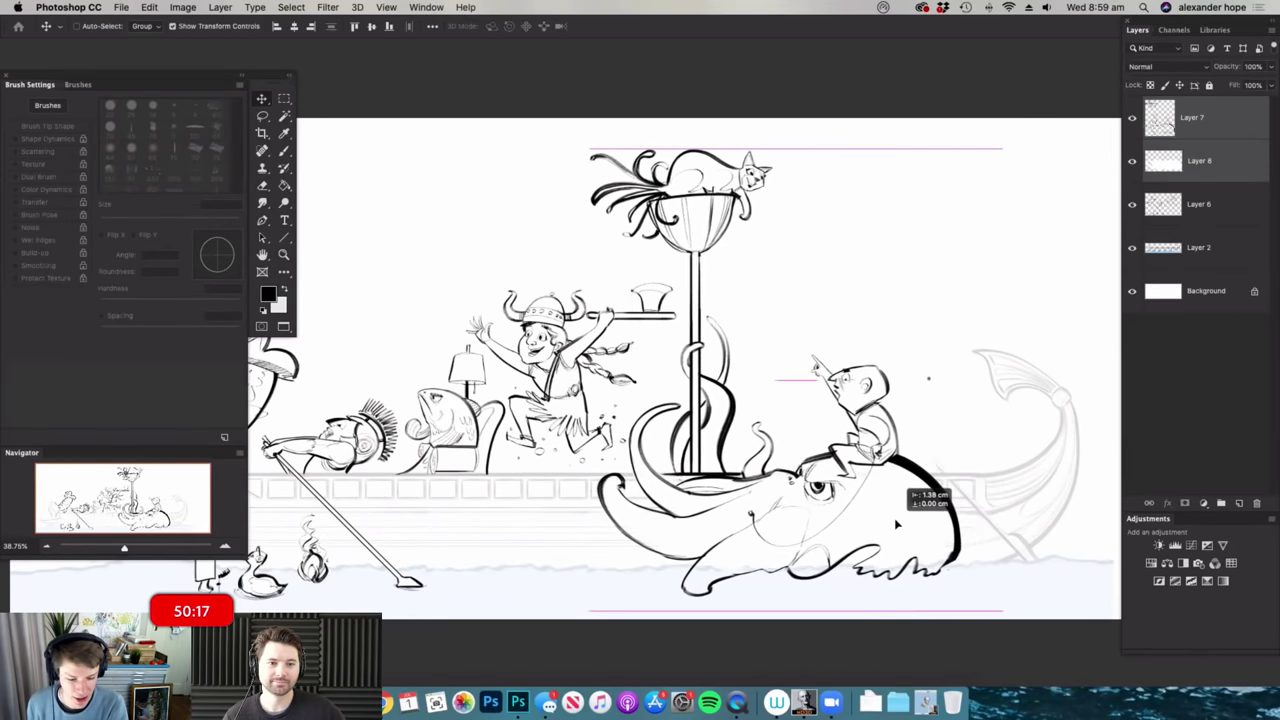
pyautogui.press('z')
pyautogui.moveTo(890, 415); pyautogui.dragTo(805, 420)
pyautogui.moveTo(976, 425); pyautogui.dragTo(1075, 320)
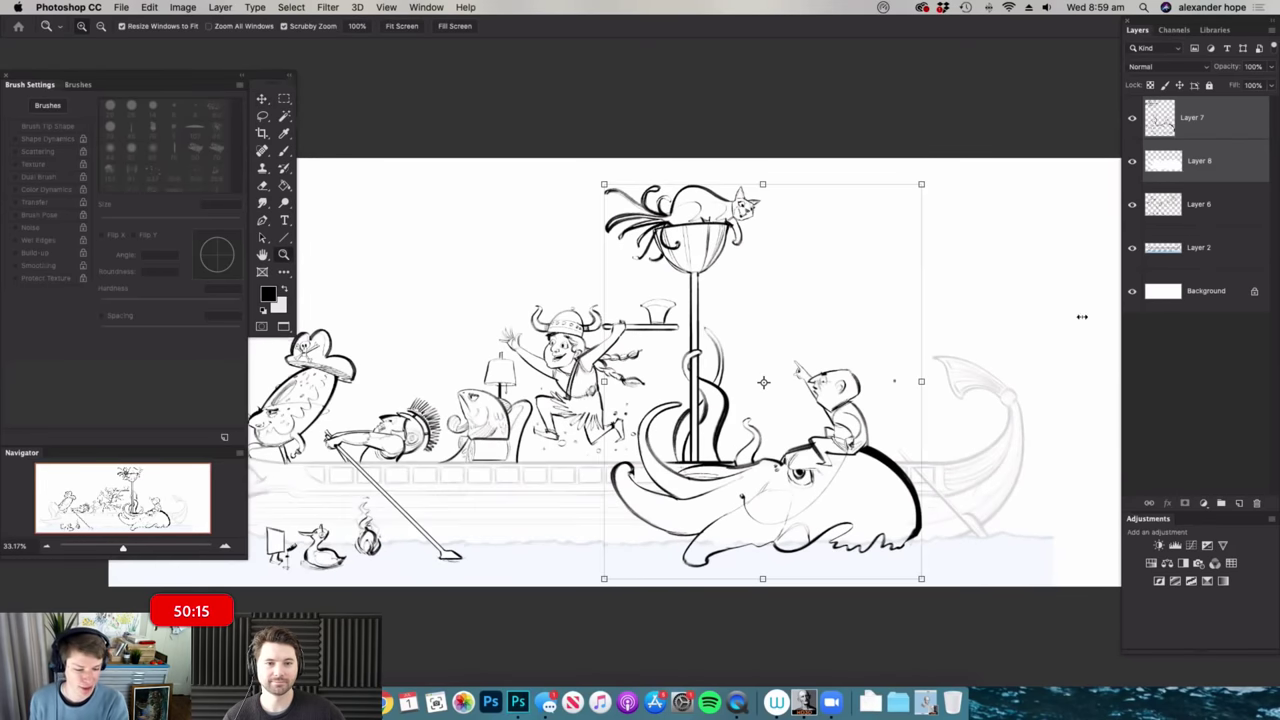
pyautogui.press('super+e')
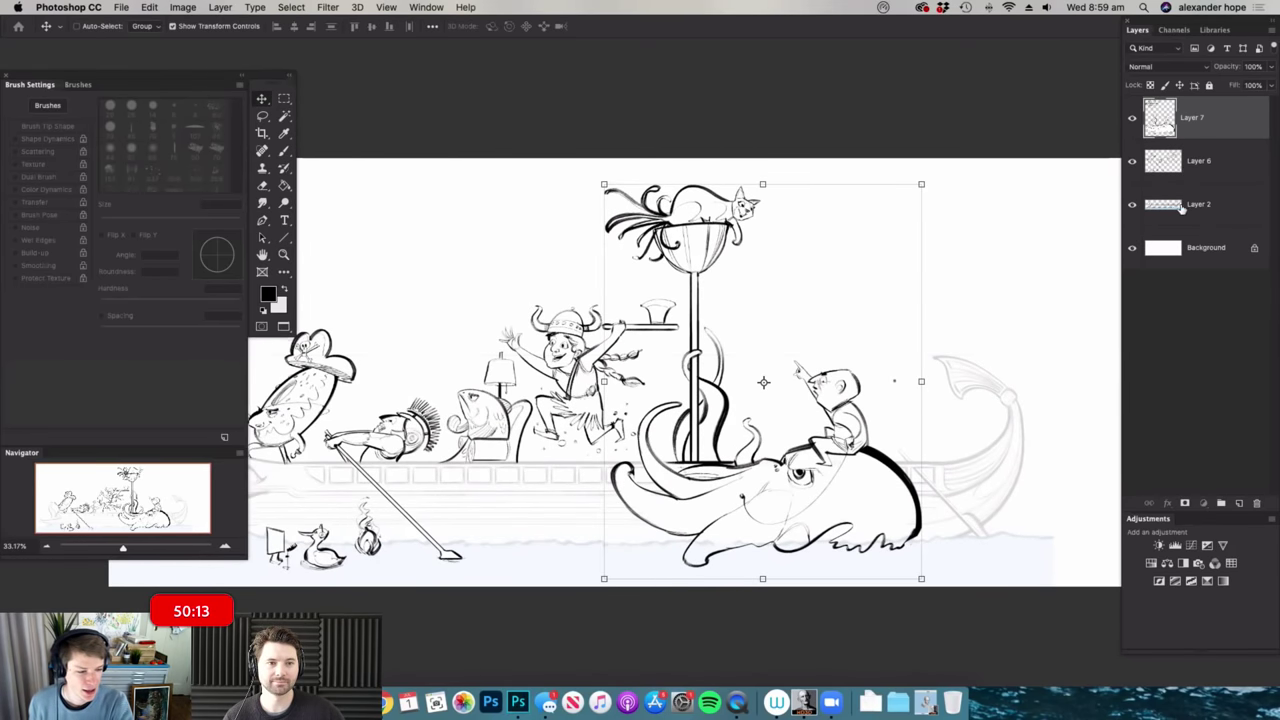
# - Raise the fill of Layer 2, the ship and water sketch, to 100%
pyautogui.click(1182, 207)
pyautogui.click(1270, 85)
pyautogui.moveTo(1238, 100); pyautogui.dragTo(1268, 97)
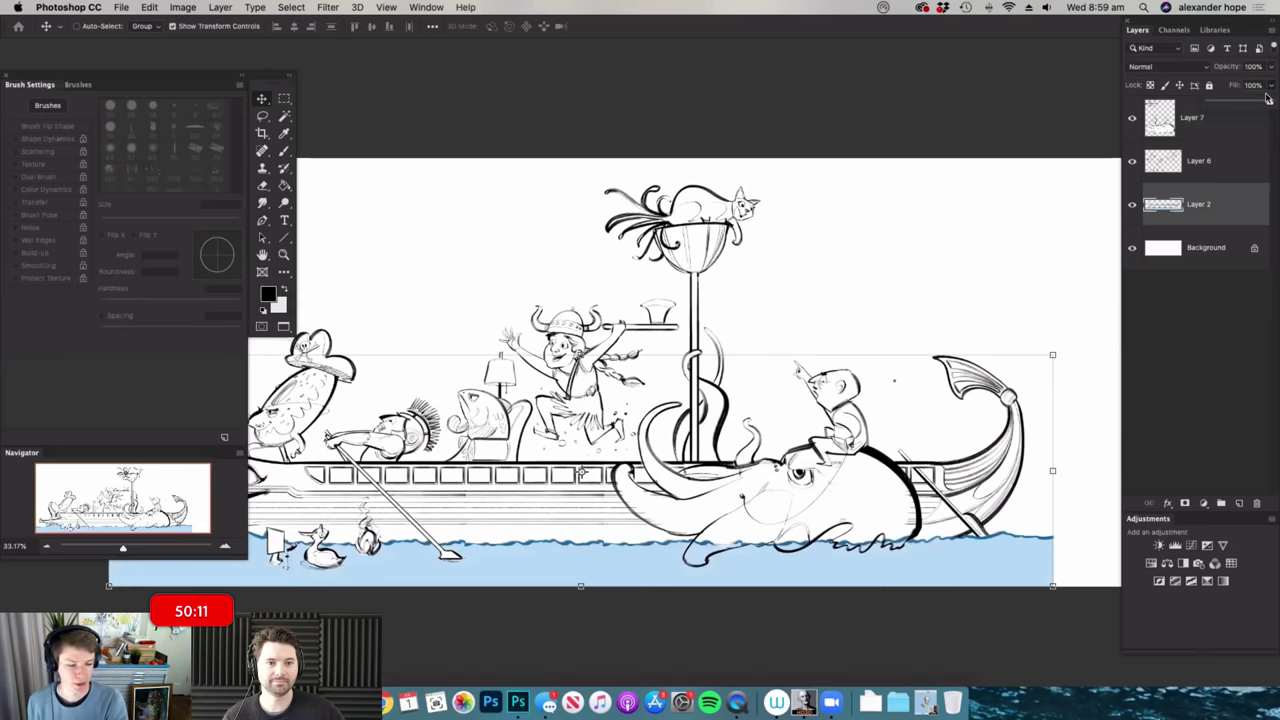
# - Add a new layer above Layer 2 and set up a white hard round brush at 47 px
pyautogui.press('z')
pyautogui.moveTo(868, 508); pyautogui.dragTo(975, 462)
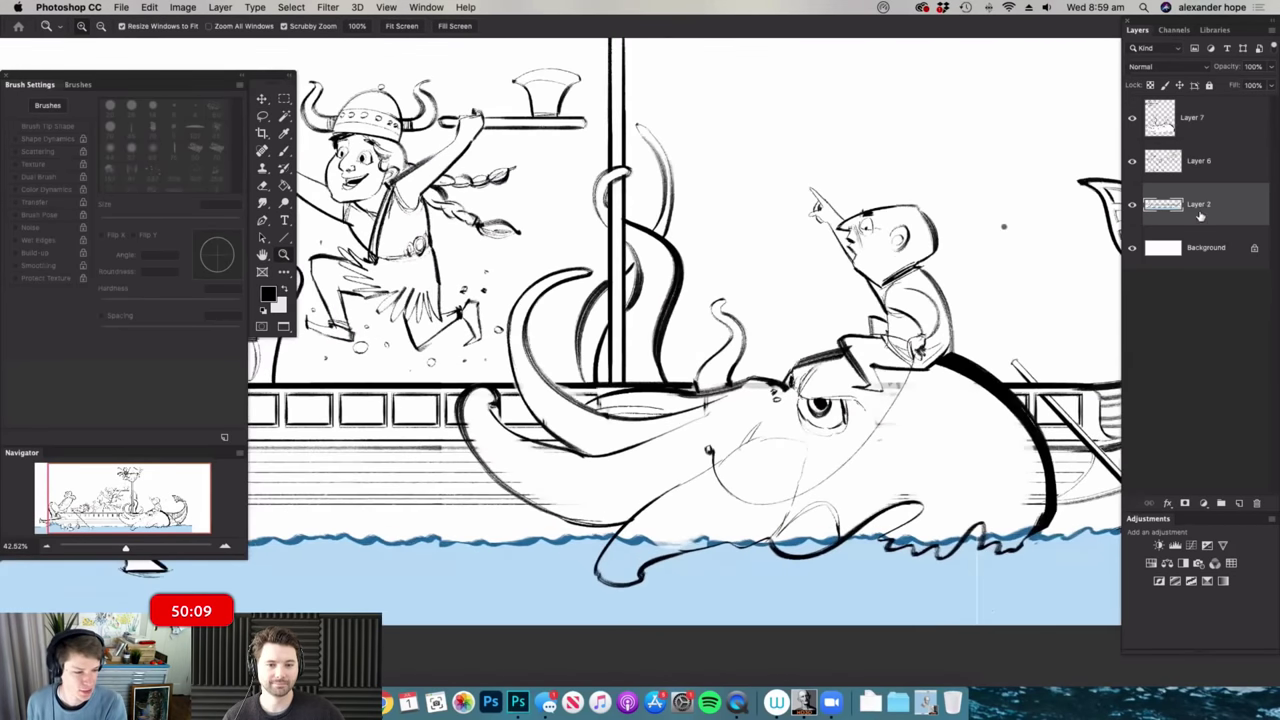
pyautogui.click(1239, 503)
pyautogui.moveTo(752, 524); pyautogui.dragTo(795, 508)
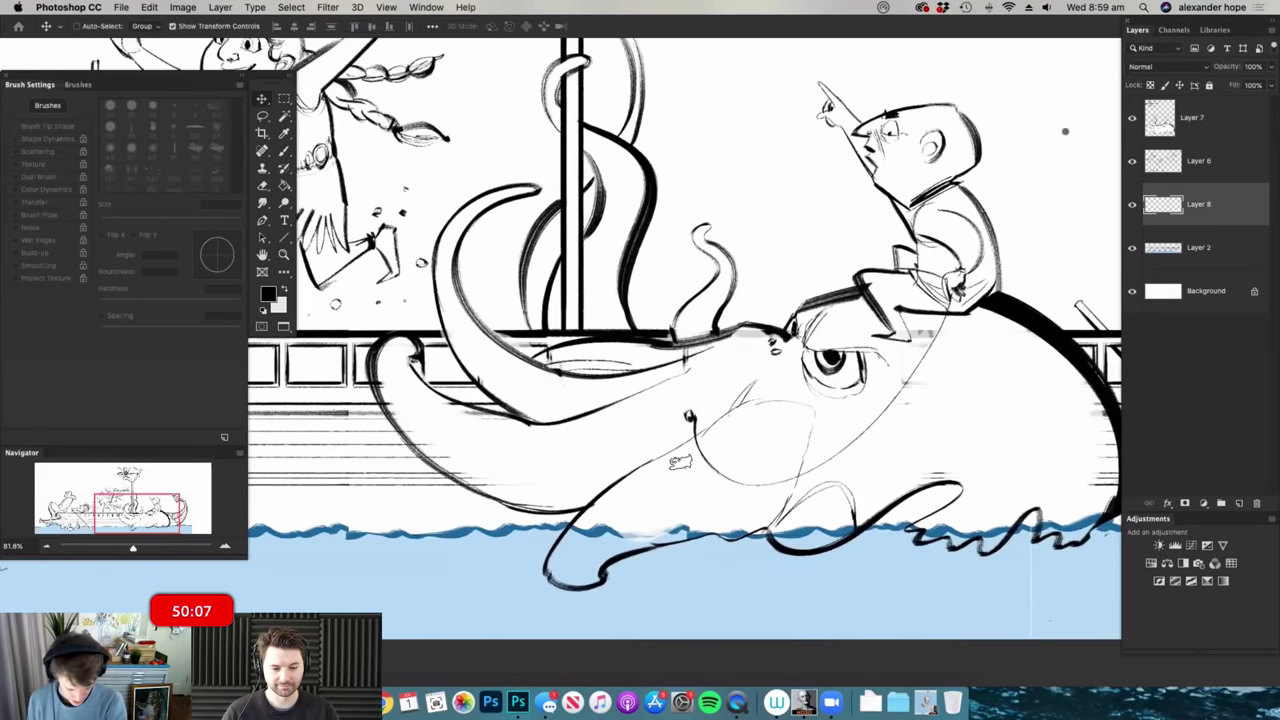
pyautogui.press('b')
pyautogui.press('x')
pyautogui.rightClick(676, 450)
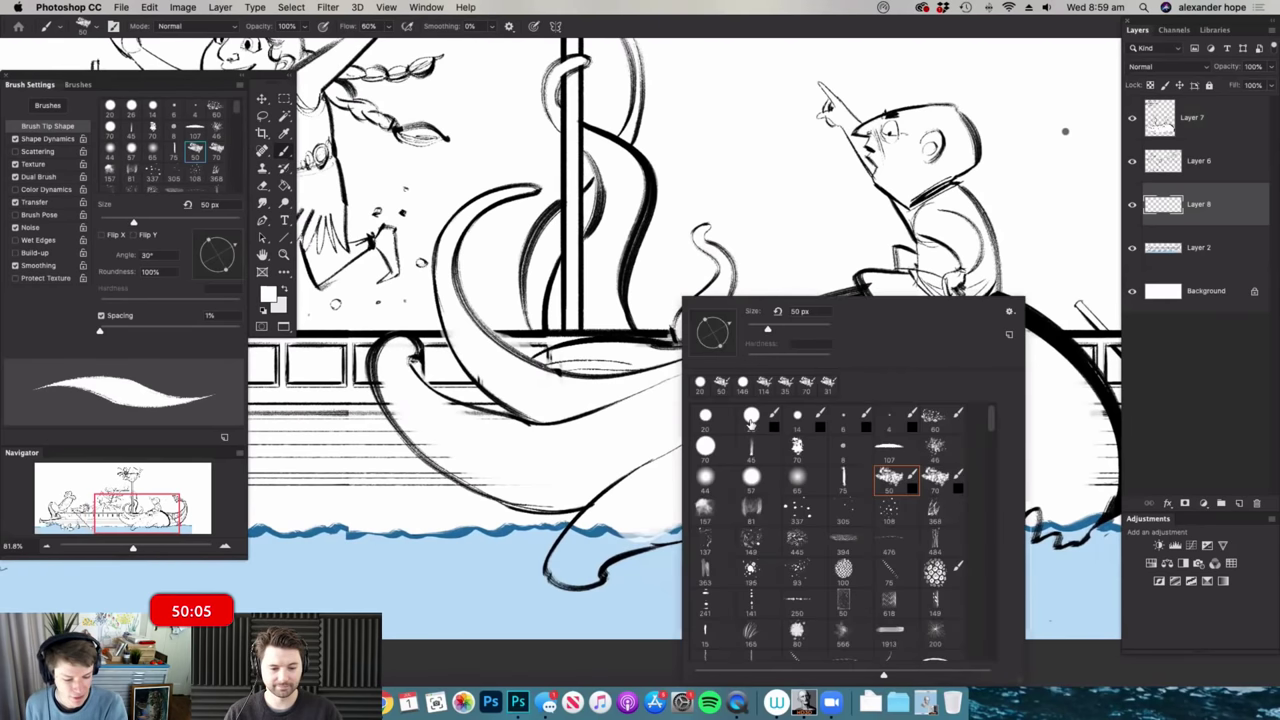
pyautogui.click(709, 445)
pyautogui.moveTo(772, 330); pyautogui.dragTo(767, 331)
pyautogui.click(788, 277)
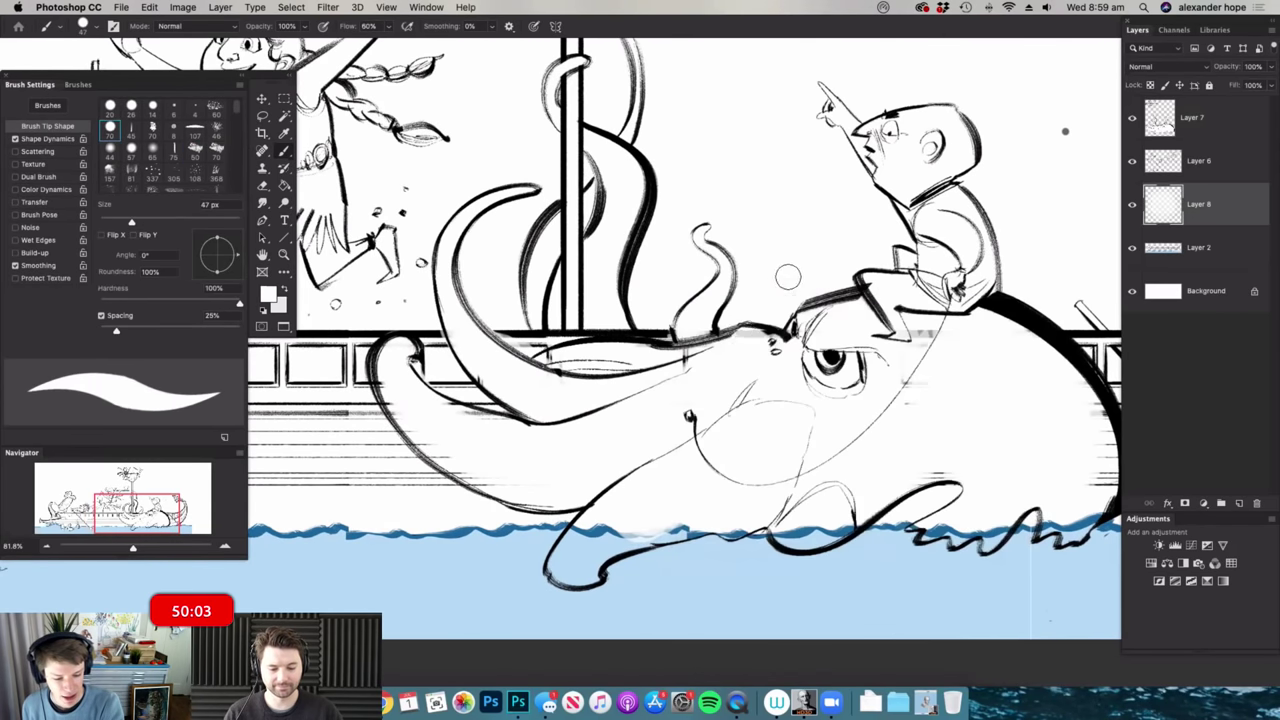
# - Paint white over the water inside the squid's tentacles and body, and paint sampled light blue under the curled arm
pyautogui.moveTo(575, 545)
pyautogui.mouseDown()
pyautogui.moveTo(611, 520)
pyautogui.moveTo(566, 573)
pyautogui.moveTo(671, 522)
pyautogui.moveTo(635, 541)
pyautogui.moveTo(732, 526)
pyautogui.mouseUp()
pyautogui.moveTo(818, 520)
pyautogui.mouseDown()
pyautogui.moveTo(784, 535)
pyautogui.moveTo(827, 517)
pyautogui.mouseUp()
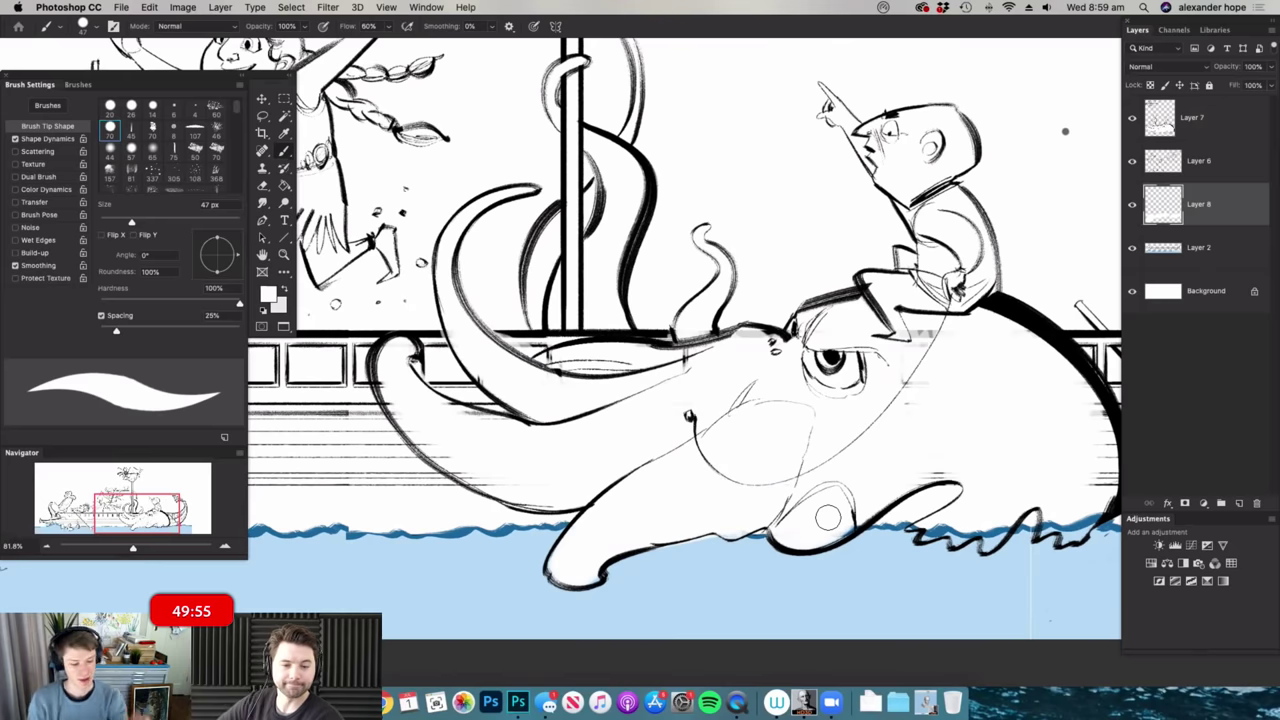
pyautogui.press('super+space')
pyautogui.moveTo(988, 456)
pyautogui.mouseDown()
pyautogui.moveTo(890, 492)
pyautogui.moveTo(945, 502)
pyautogui.mouseUp()
pyautogui.moveTo(860, 512)
pyautogui.mouseDown()
pyautogui.moveTo(987, 482)
pyautogui.moveTo(1017, 515)
pyautogui.moveTo(1033, 476)
pyautogui.moveTo(974, 497)
pyautogui.moveTo(955, 531)
pyautogui.mouseUp()
pyautogui.keyDown('alt'); pyautogui.click(953, 545); pyautogui.keyUp('alt')
pyautogui.moveTo(868, 480)
pyautogui.mouseDown()
pyautogui.moveTo(795, 526)
pyautogui.moveTo(846, 489)
pyautogui.mouseUp()
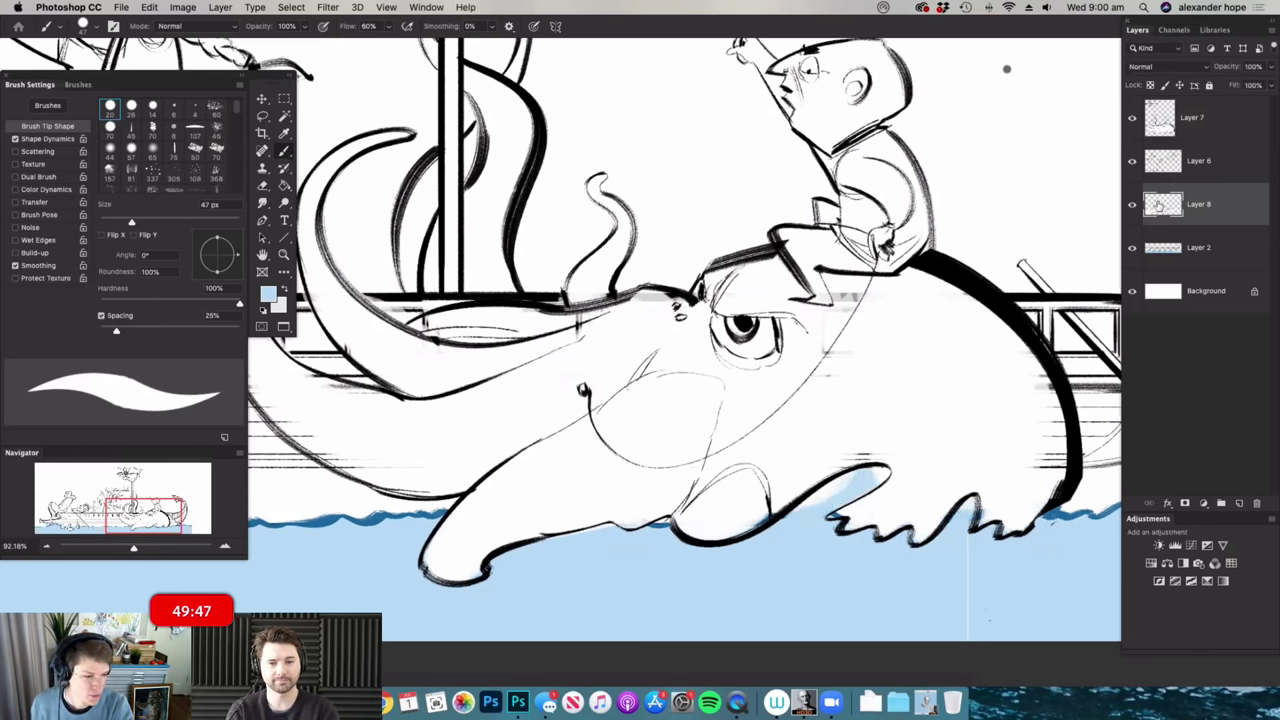
# - Merge the squid artwork on Layer 7 down into Layer 6
pyautogui.click(1190, 140)
pyautogui.moveTo(862, 479)
pyautogui.mouseDown()
pyautogui.moveTo(834, 492)
pyautogui.moveTo(880, 473)
pyautogui.moveTo(863, 490)
pyautogui.mouseUp()
pyautogui.moveTo(984, 484); pyautogui.dragTo(932, 476)
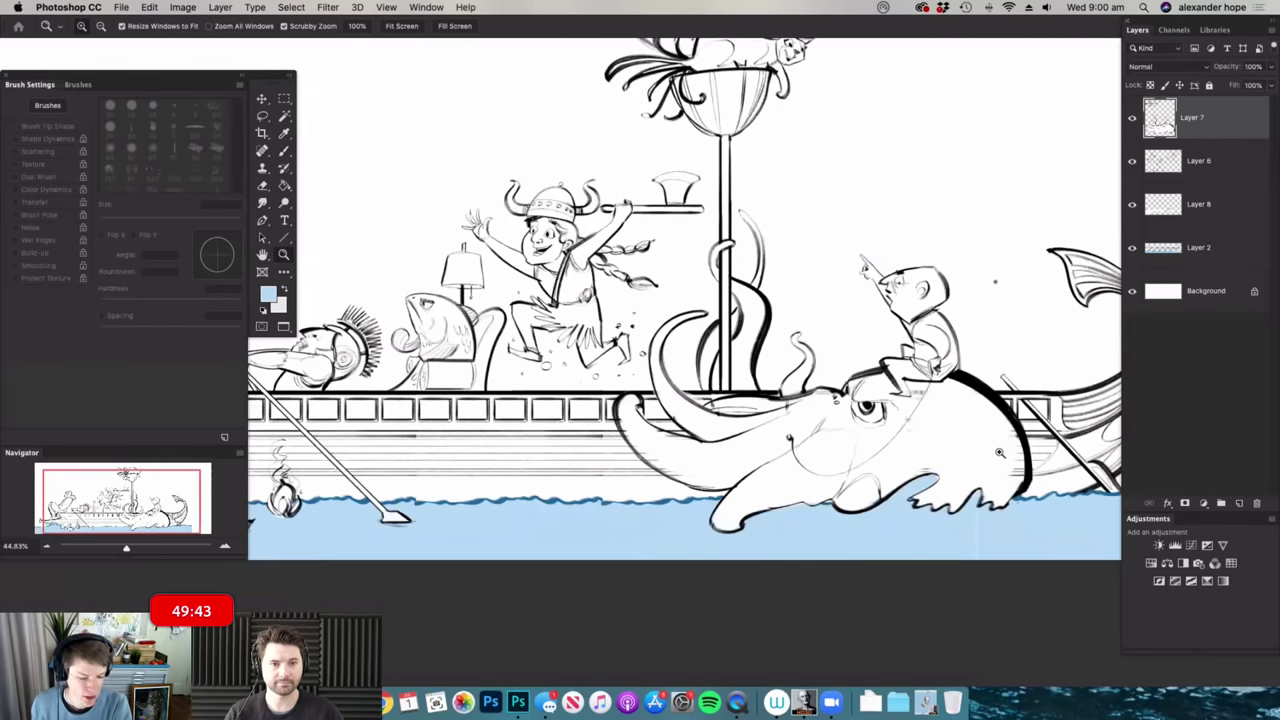
pyautogui.moveTo(1000, 453); pyautogui.dragTo(1036, 453)
pyautogui.press('super+e')
pyautogui.moveTo(786, 516); pyautogui.dragTo(768, 518)
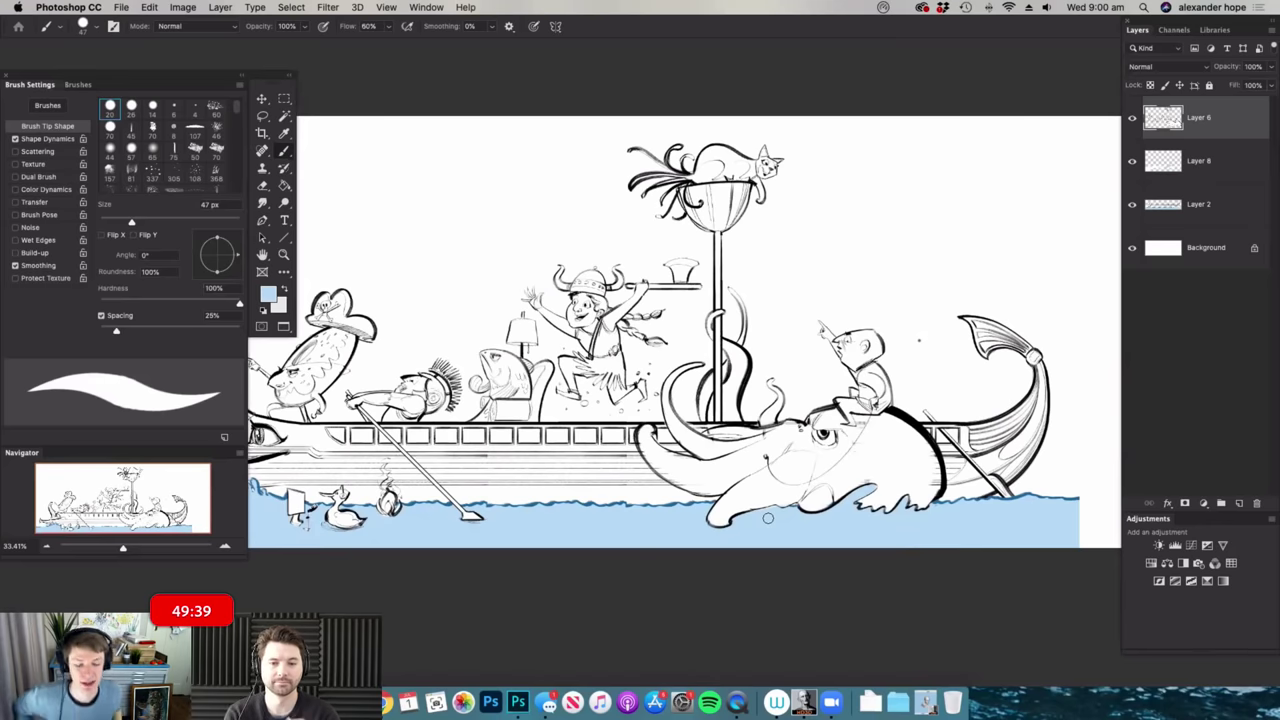
pyautogui.press('z')
pyautogui.moveTo(768, 517); pyautogui.dragTo(835, 464)
pyautogui.press('b')
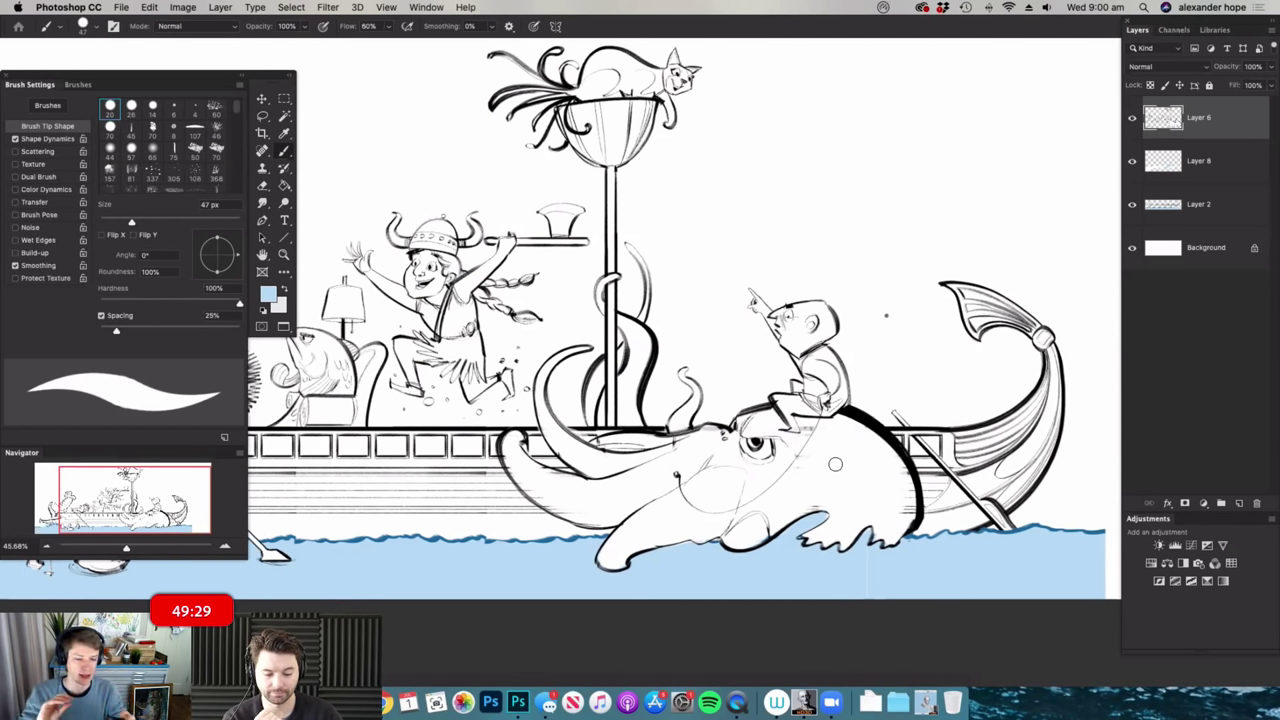
# - Sample white as the brush colour and merge the squid artwork on Layer 6 down into Layer 8
pyautogui.moveTo(838, 464)
pyautogui.mouseDown()
pyautogui.moveTo(735, 466)
pyautogui.moveTo(925, 465)
pyautogui.moveTo(884, 469)
pyautogui.moveTo(952, 486)
pyautogui.mouseUp()
pyautogui.keyDown('alt'); pyautogui.click(918, 390); pyautogui.keyUp('alt')
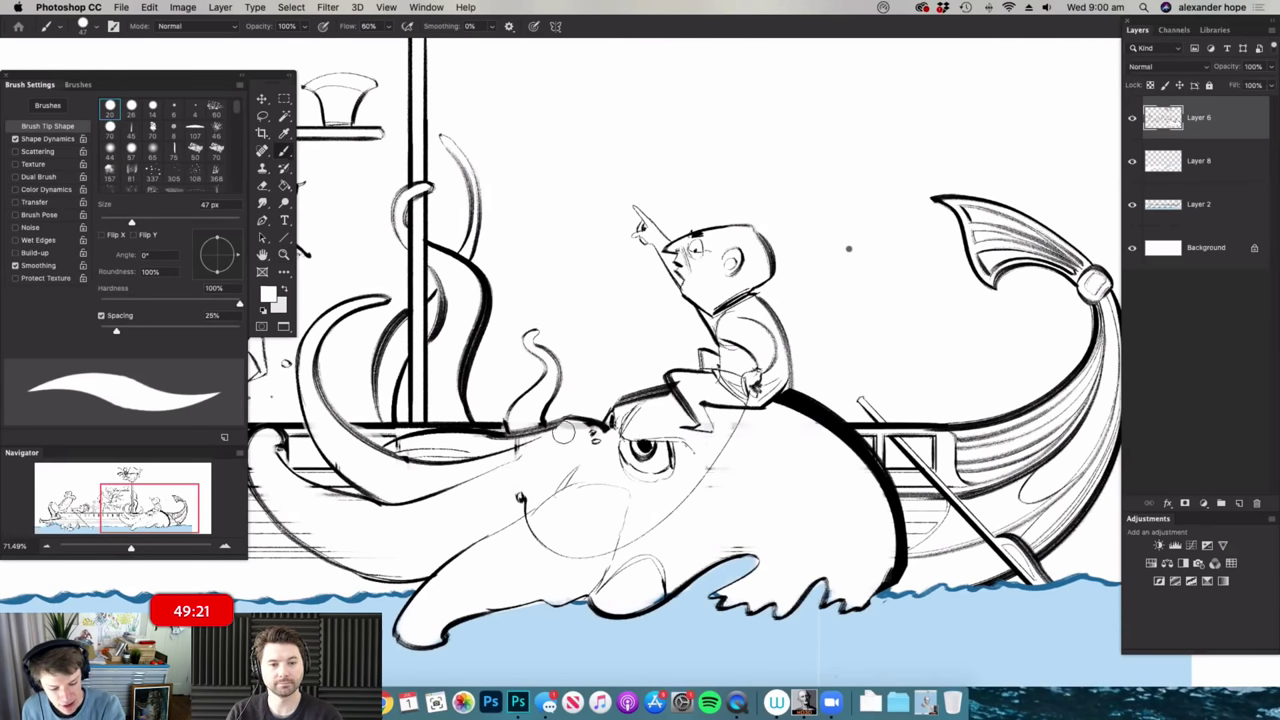
pyautogui.moveTo(722, 466); pyautogui.dragTo(682, 466)
pyautogui.moveTo(711, 359); pyautogui.dragTo(728, 359)
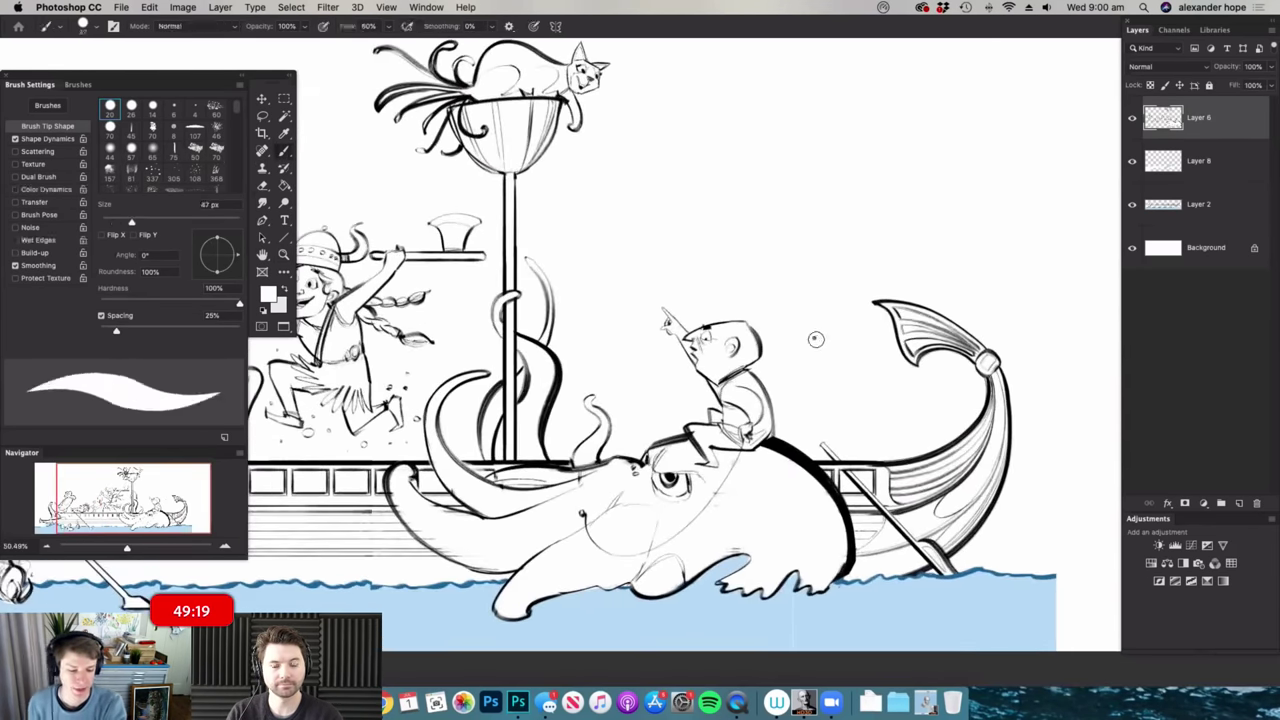
pyautogui.press('e')
pyautogui.moveTo(931, 417); pyautogui.dragTo(912, 417)
pyautogui.moveTo(602, 467); pyautogui.dragTo(619, 470)
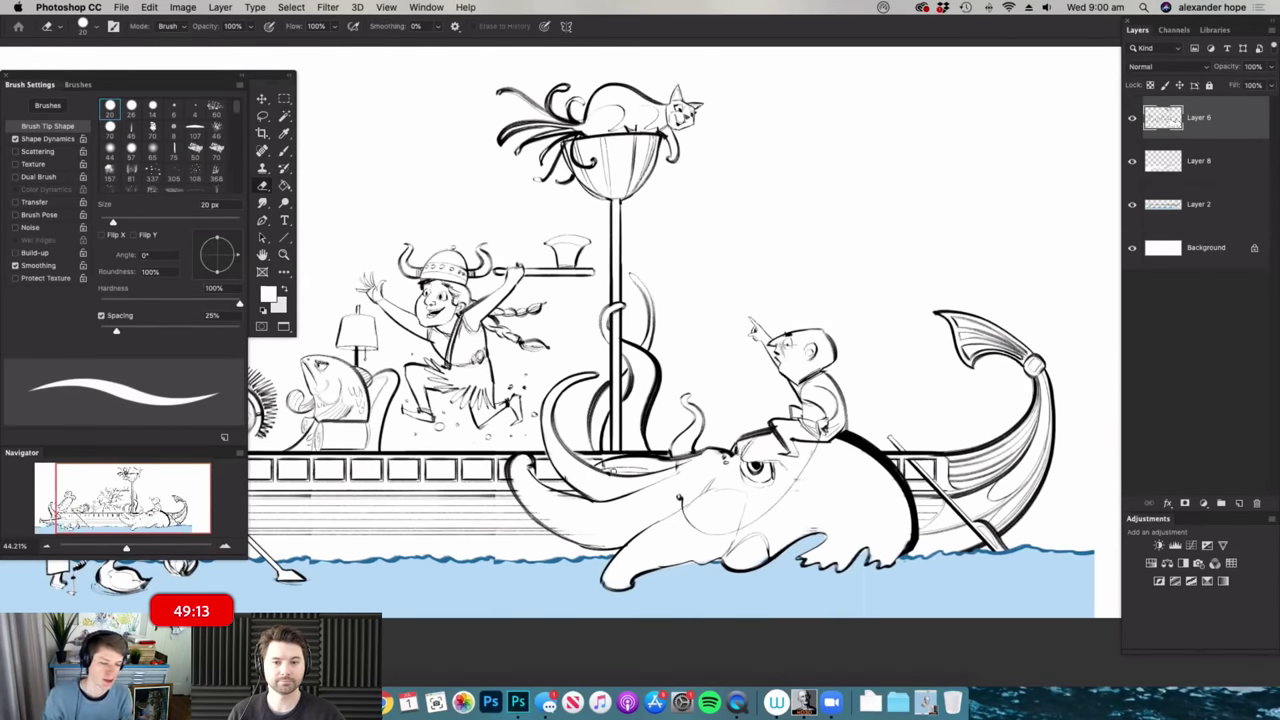
pyautogui.moveTo(845, 424); pyautogui.dragTo(818, 424)
pyautogui.moveTo(640, 419); pyautogui.dragTo(664, 419)
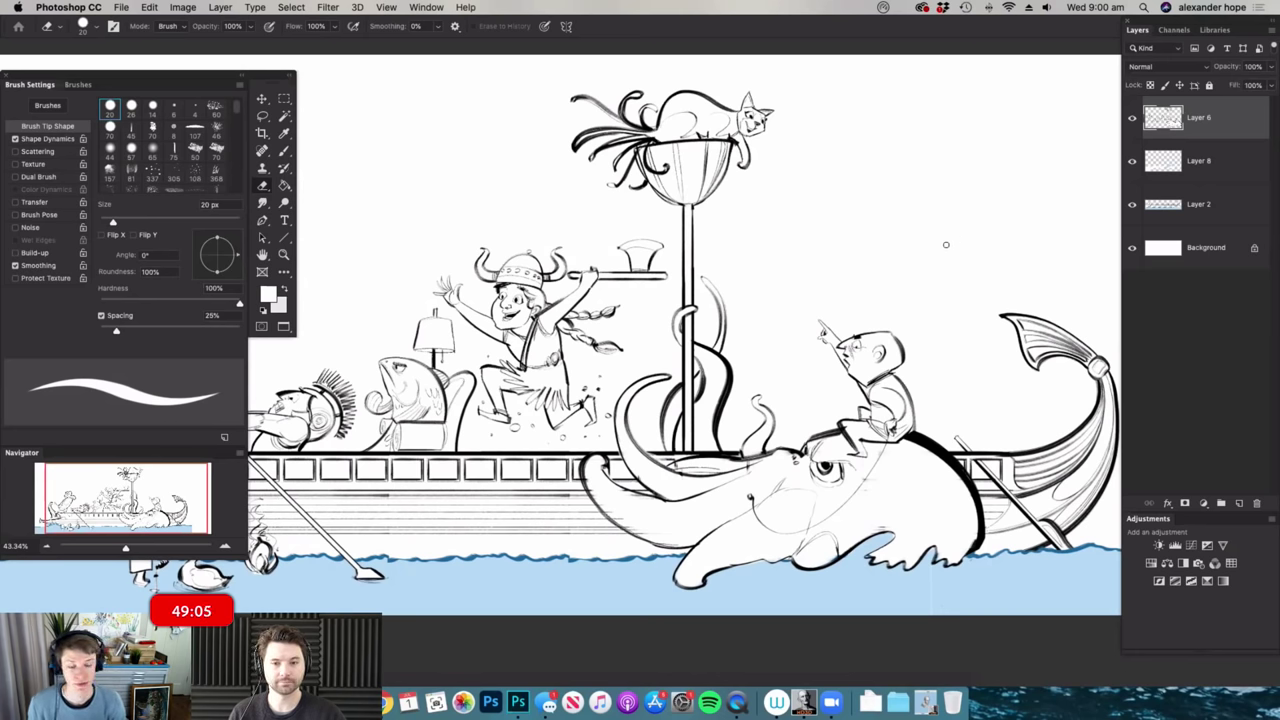
pyautogui.press('super+e')
pyautogui.moveTo(1018, 301); pyautogui.dragTo(997, 266)
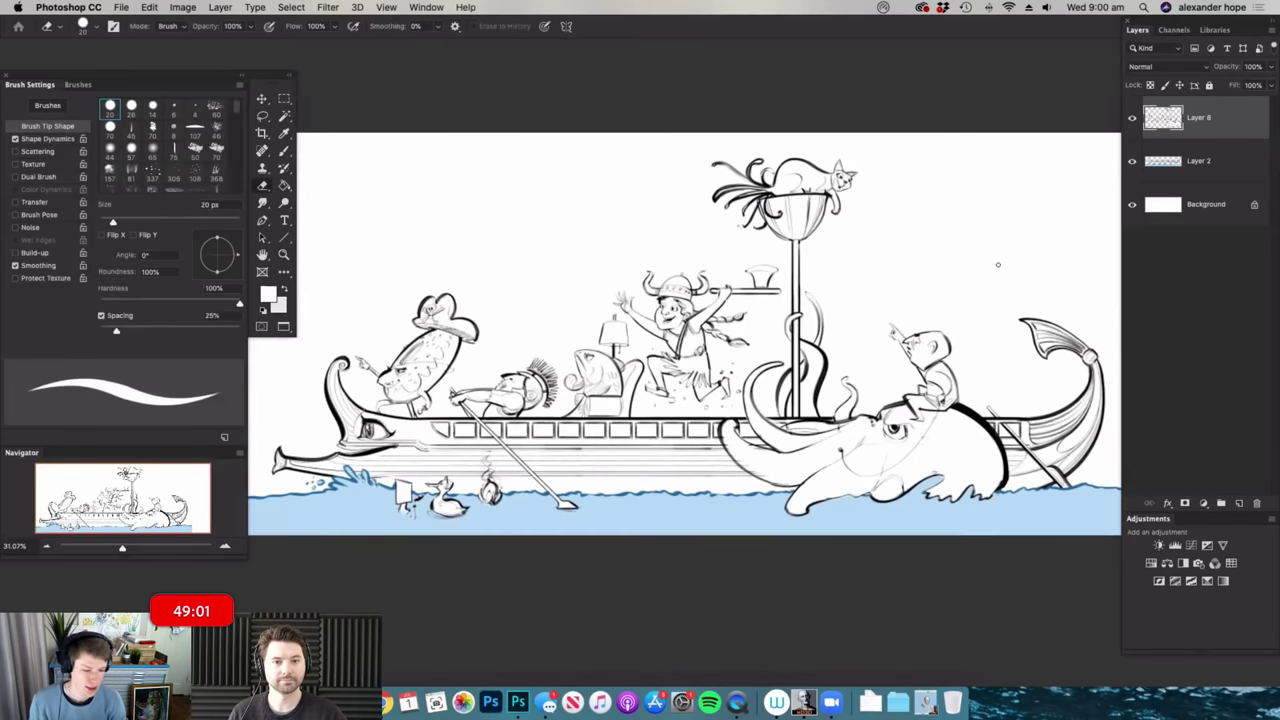
# - Add a new layer above Layer 8 and set up a black 6 px hard round brush with Transfer enabled
pyautogui.moveTo(865, 455); pyautogui.dragTo(849, 456)
pyautogui.moveTo(1046, 269); pyautogui.dragTo(1074, 268)
pyautogui.click(1239, 503)
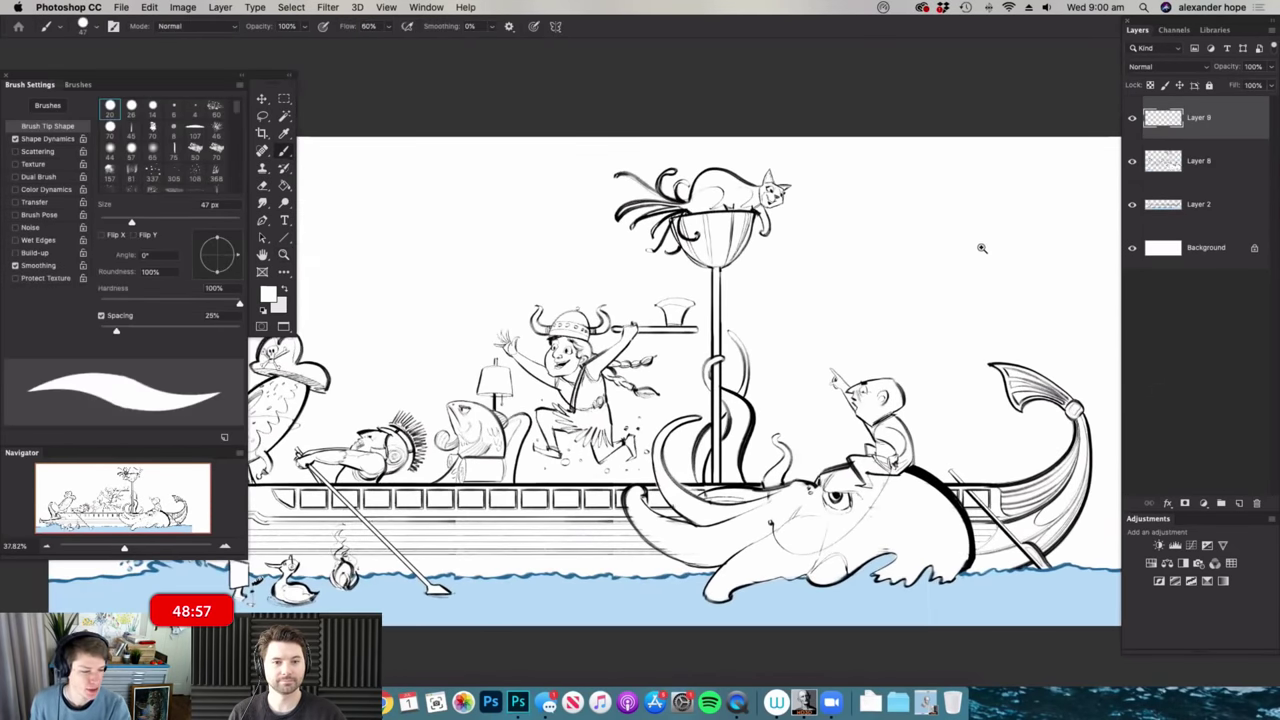
pyautogui.press('z')
pyautogui.click(1020, 272)
pyautogui.moveTo(762, 211); pyautogui.dragTo(790, 214)
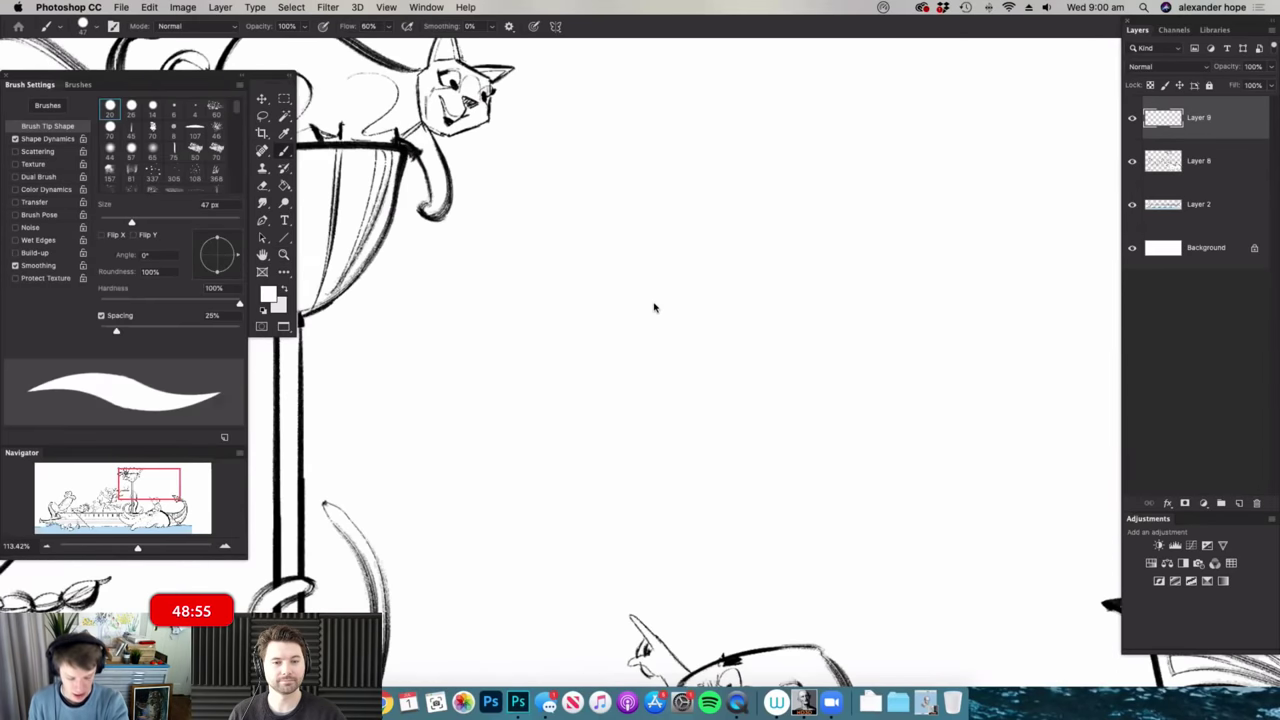
pyautogui.rightClick(655, 307)
pyautogui.click(822, 416)
pyautogui.press('Return')
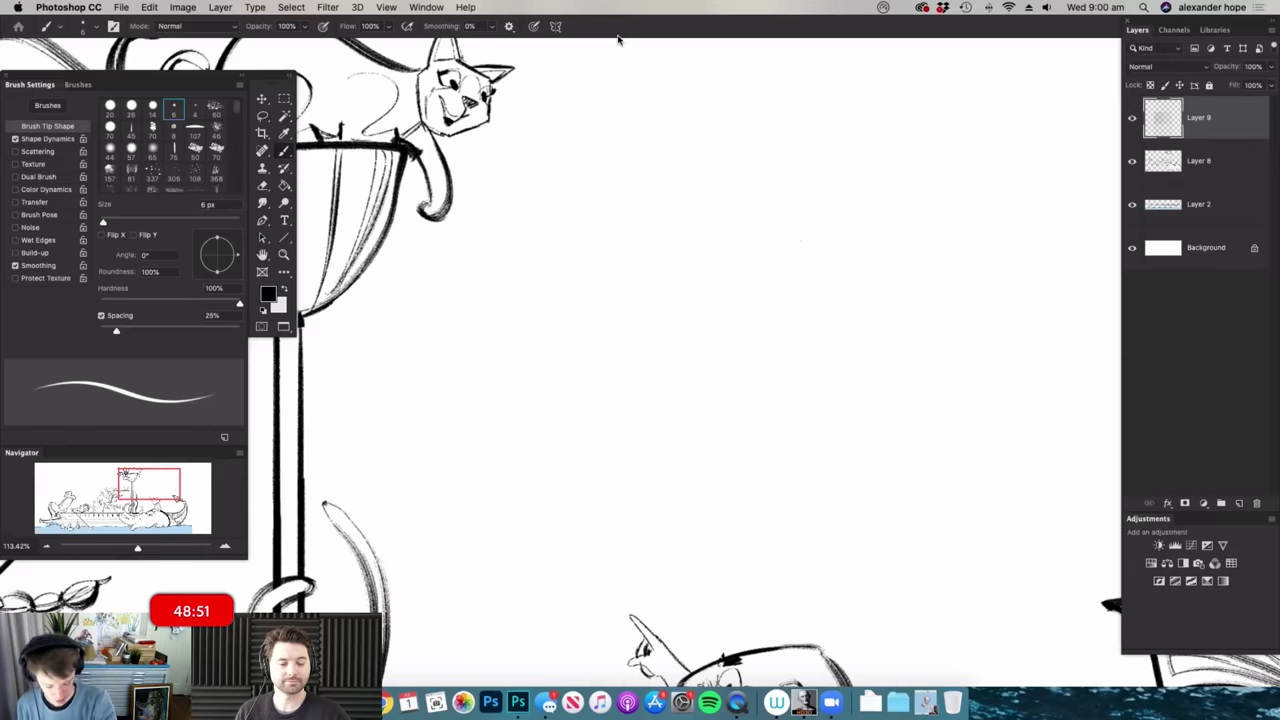
pyautogui.press('f')
pyautogui.press('f')
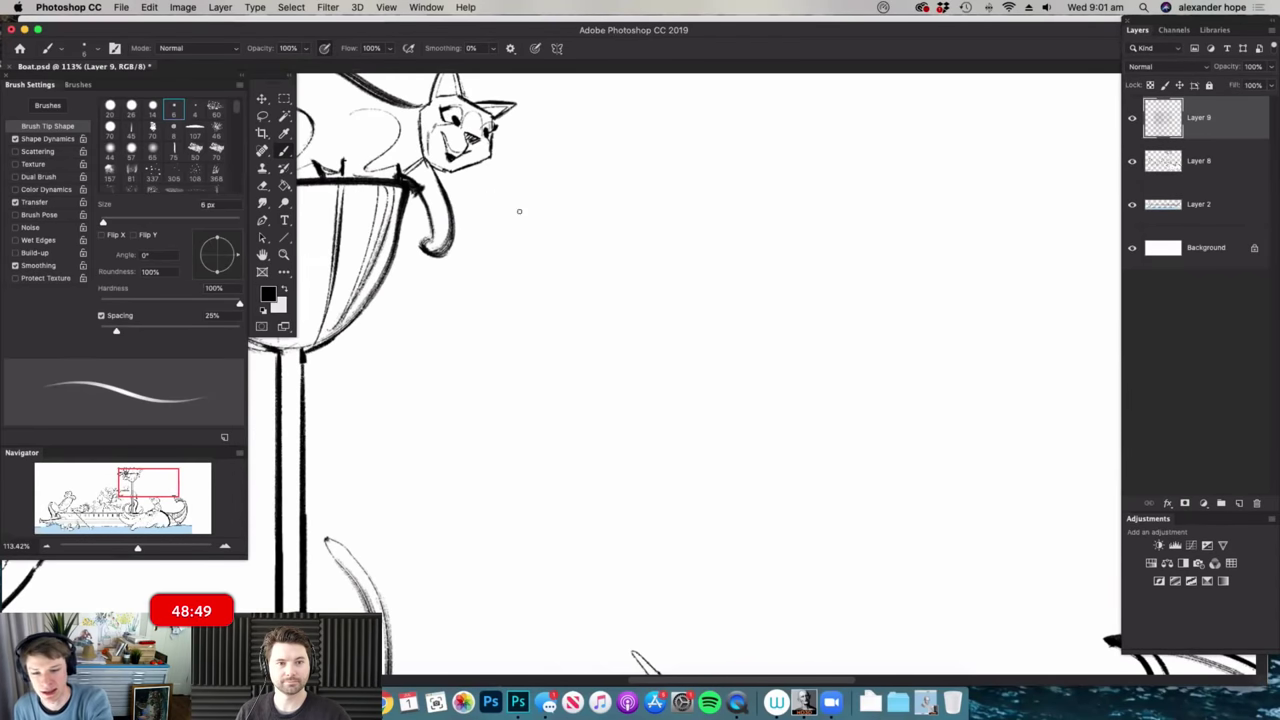
pyautogui.scroll(-3, 674, 234)
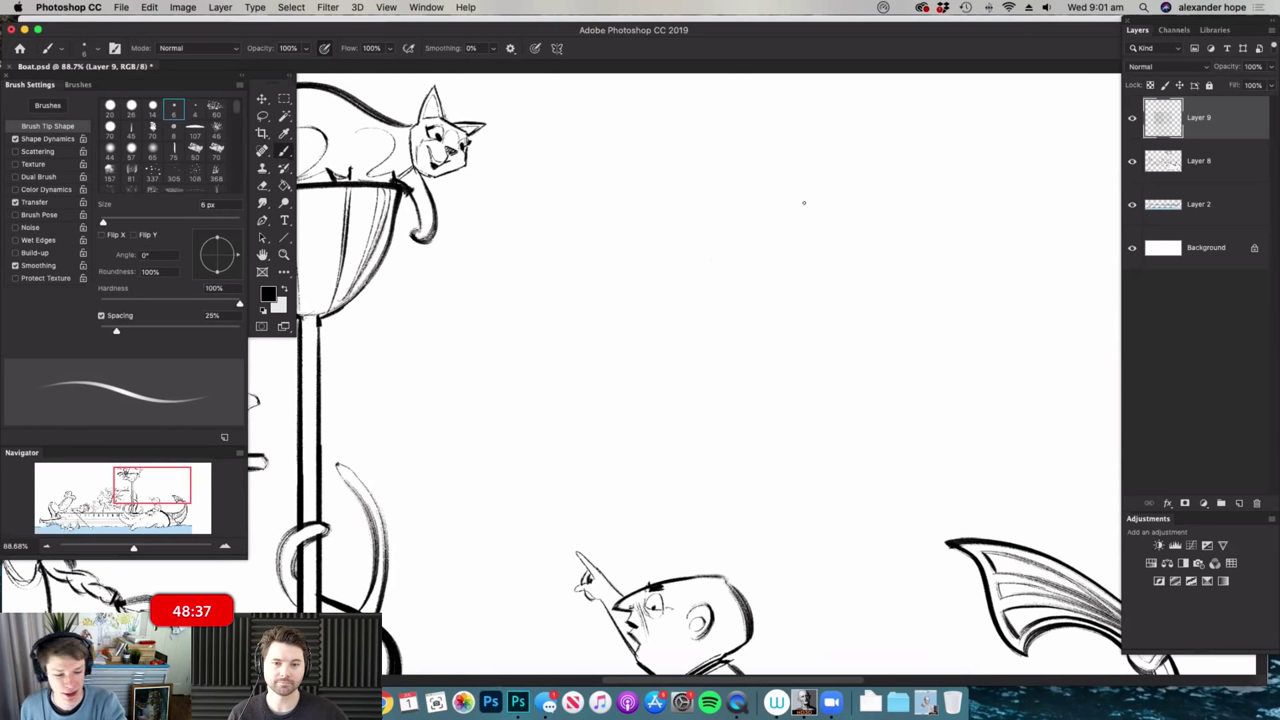
# - Sketch a boxy figure with a head, neck and torso in the blank area between the cat and the ship's tail
pyautogui.moveTo(722, 222); pyautogui.dragTo(840, 260)
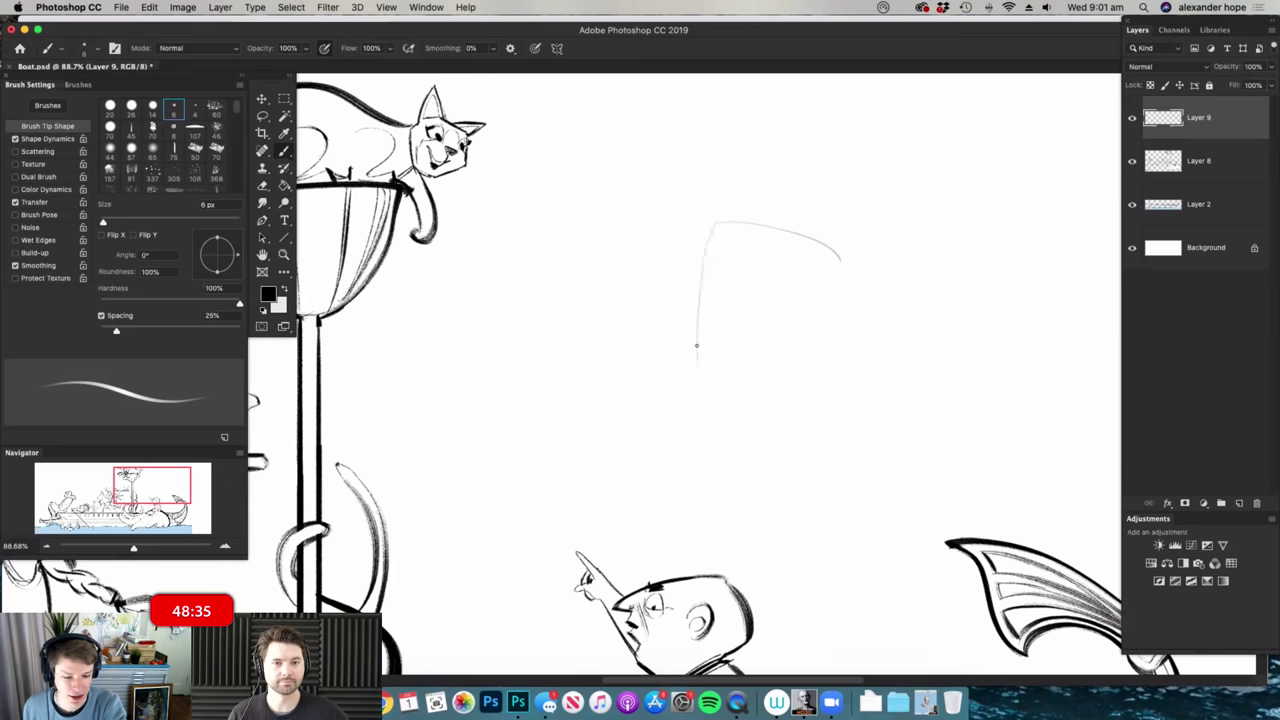
pyautogui.moveTo(697, 345); pyautogui.dragTo(697, 365)
pyautogui.moveTo(759, 168)
pyautogui.mouseDown()
pyautogui.moveTo(762, 202)
pyautogui.moveTo(758, 138)
pyautogui.moveTo(813, 133)
pyautogui.moveTo(813, 185)
pyautogui.mouseUp()
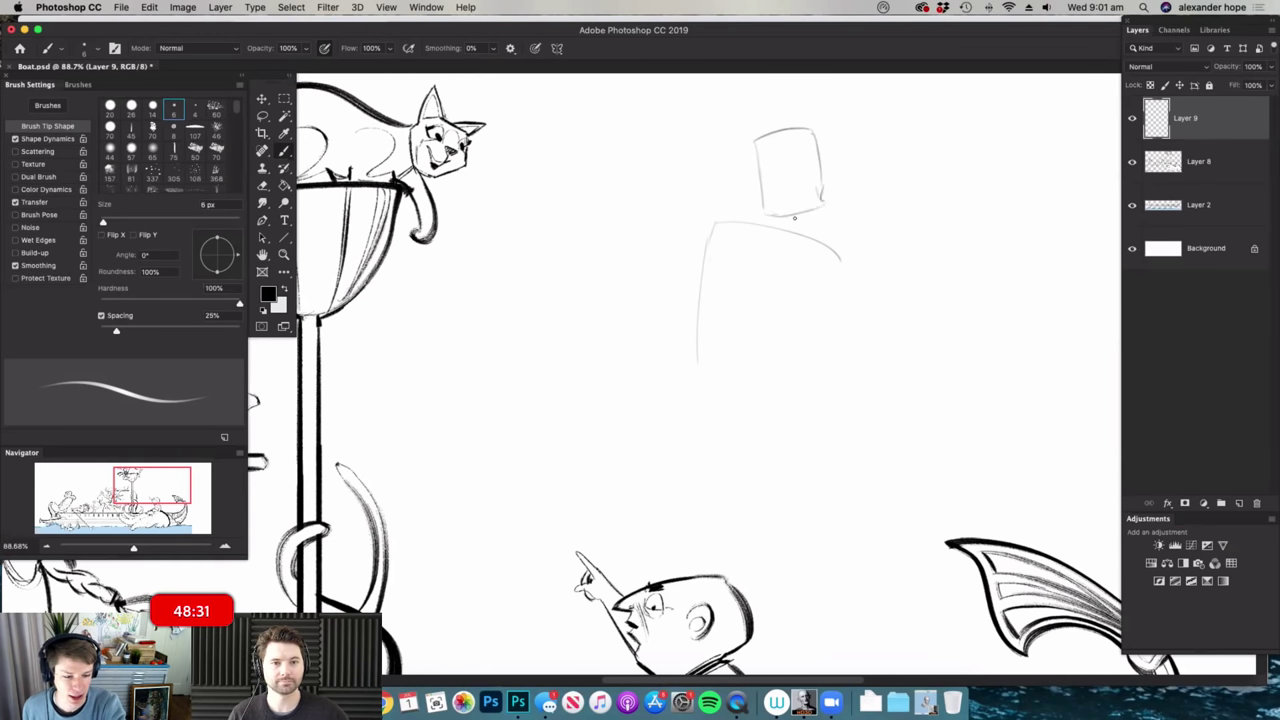
pyautogui.moveTo(835, 270)
pyautogui.mouseDown()
pyautogui.moveTo(794, 335)
pyautogui.moveTo(811, 398)
pyautogui.mouseUp()
pyautogui.moveTo(713, 428); pyautogui.dragTo(808, 400)
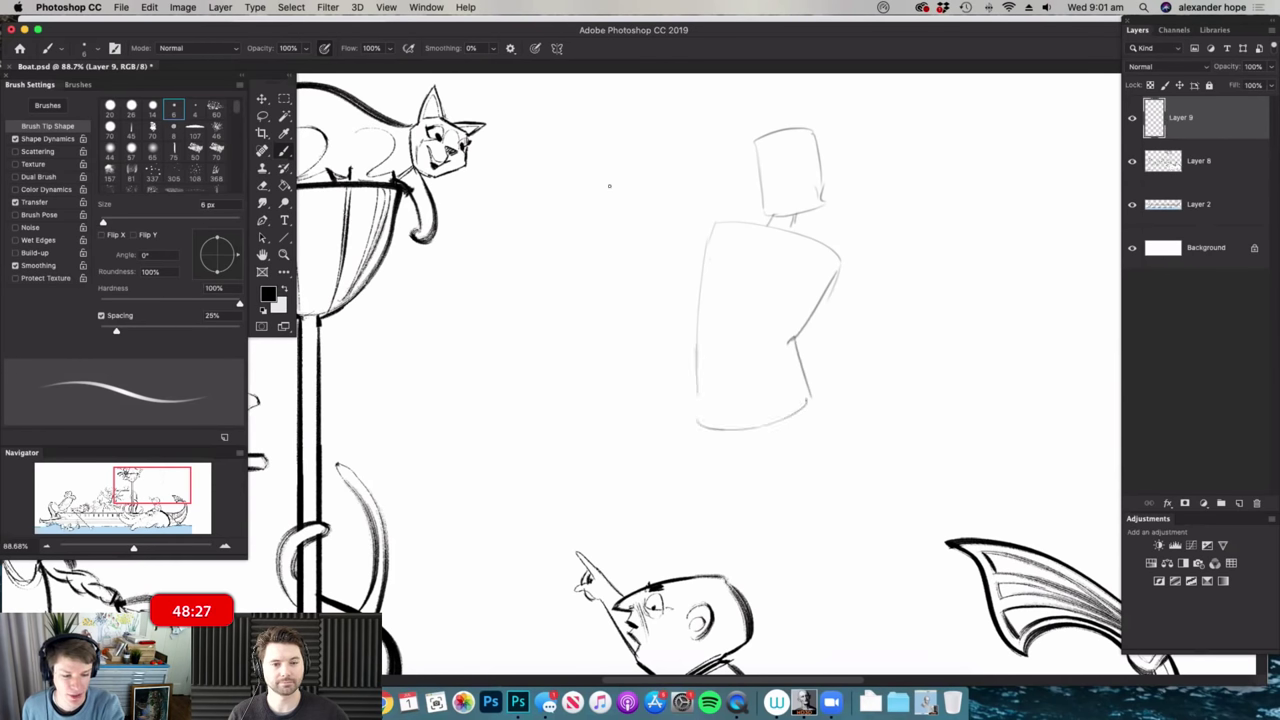
# - Sketch a raised open hand with spread fingers beside the torso, with a circle on its palm
pyautogui.moveTo(573, 225)
pyautogui.mouseDown()
pyautogui.moveTo(614, 168)
pyautogui.moveTo(638, 177)
pyautogui.mouseUp()
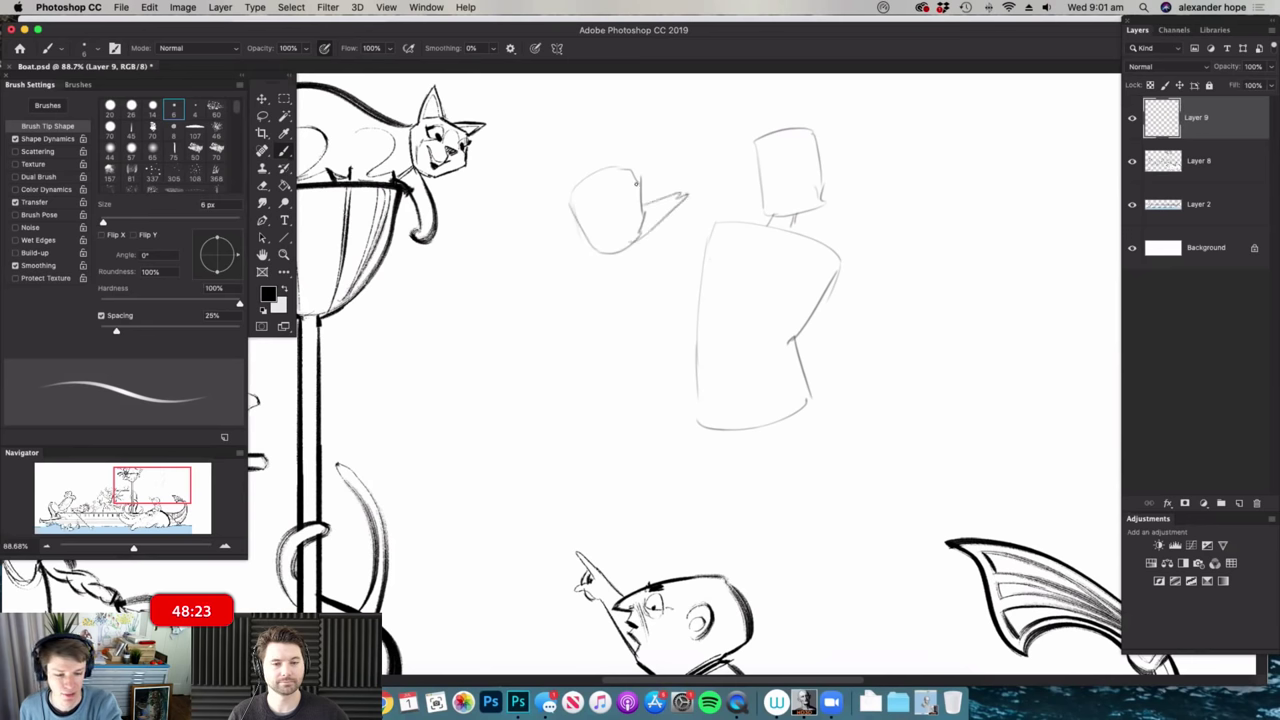
pyautogui.moveTo(600, 168); pyautogui.dragTo(576, 184)
pyautogui.moveTo(569, 184)
pyautogui.mouseDown()
pyautogui.moveTo(535, 174)
pyautogui.moveTo(572, 200)
pyautogui.mouseUp()
pyautogui.moveTo(766, 320)
pyautogui.mouseDown()
pyautogui.moveTo(682, 246)
pyautogui.moveTo(755, 265)
pyautogui.mouseUp()
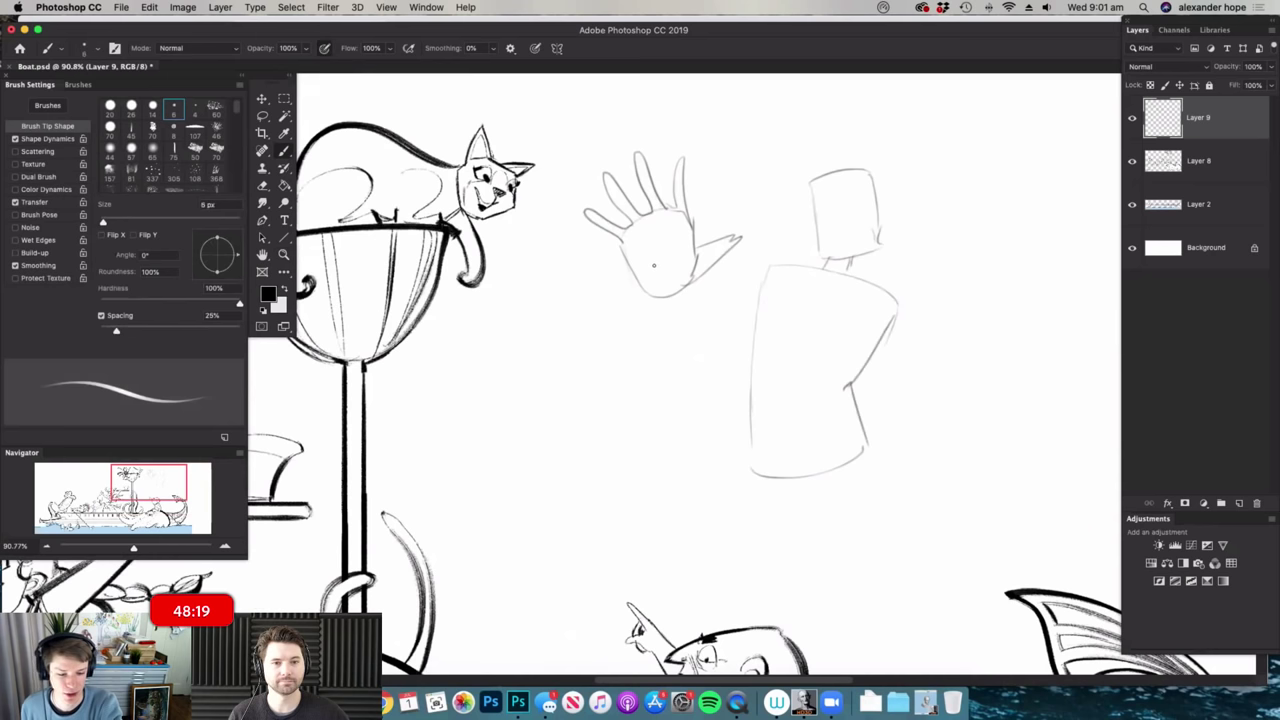
pyautogui.moveTo(636, 240); pyautogui.dragTo(631, 268)
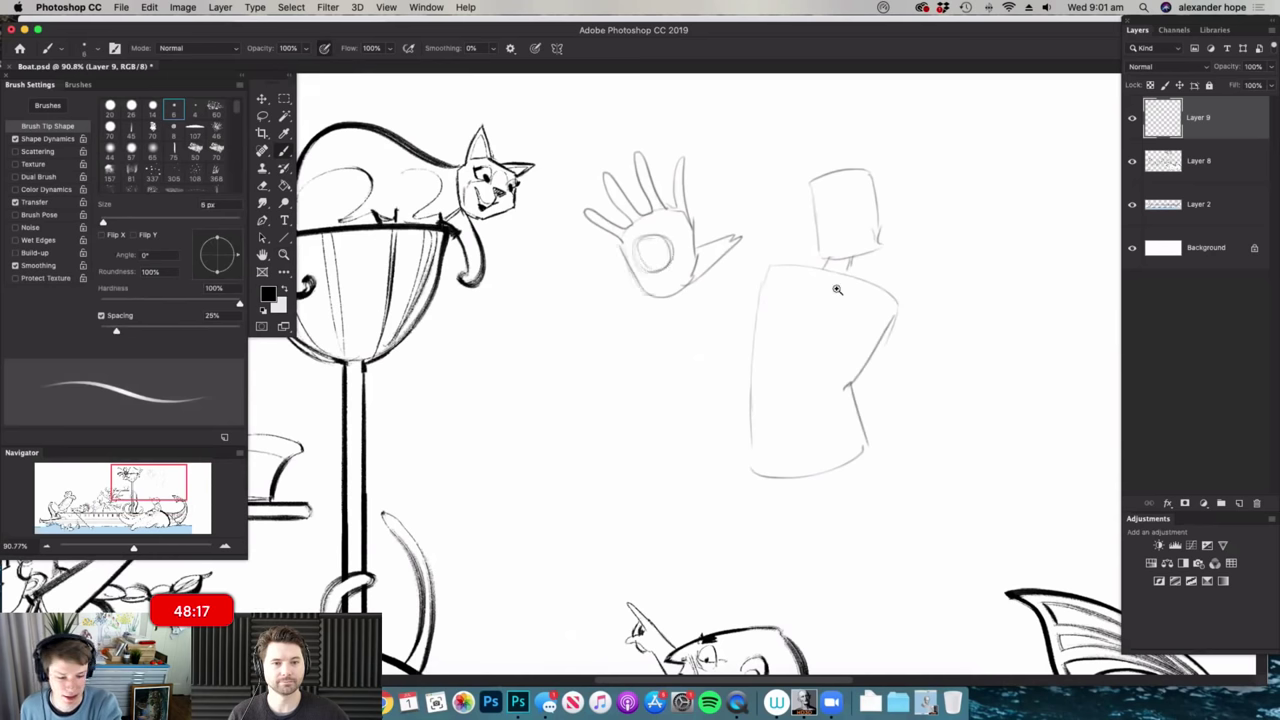
# - Construct the foreshortened arm from overlapping rounded forms and connect the hand to the torso's shoulder
pyautogui.scroll(2, 837, 289)
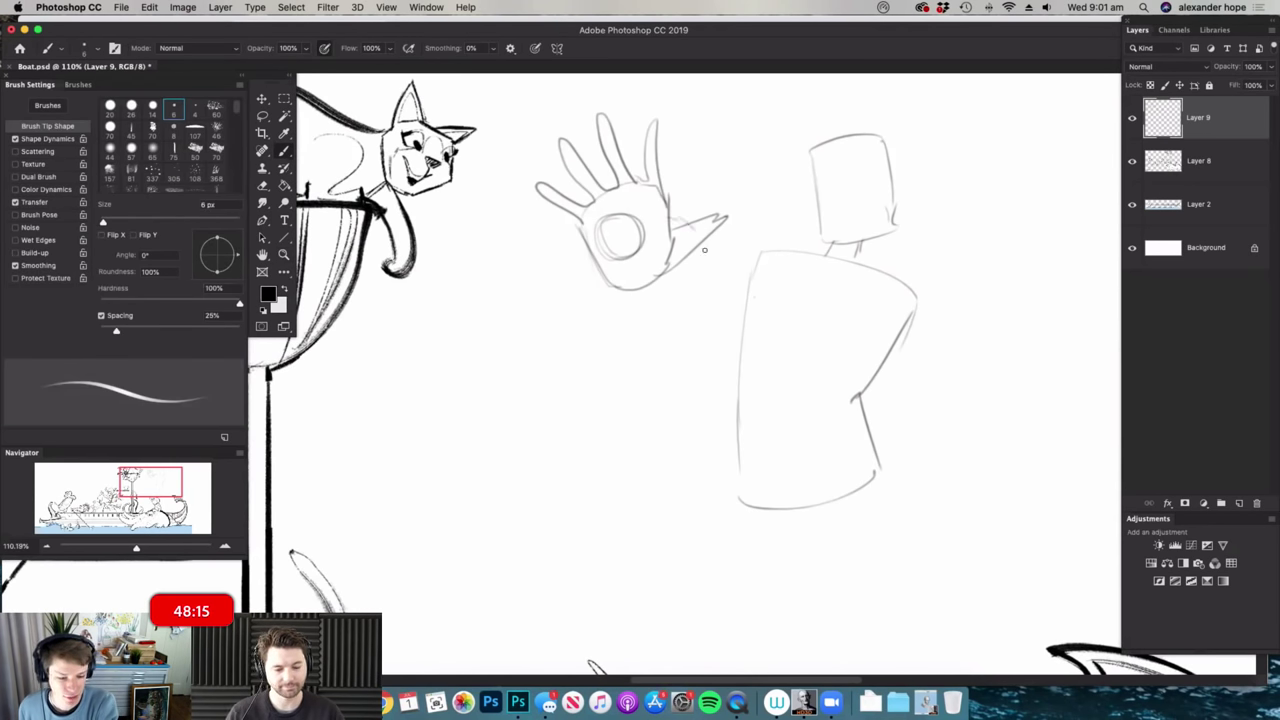
pyautogui.moveTo(699, 259)
pyautogui.mouseDown()
pyautogui.moveTo(658, 305)
pyautogui.moveTo(628, 308)
pyautogui.mouseUp()
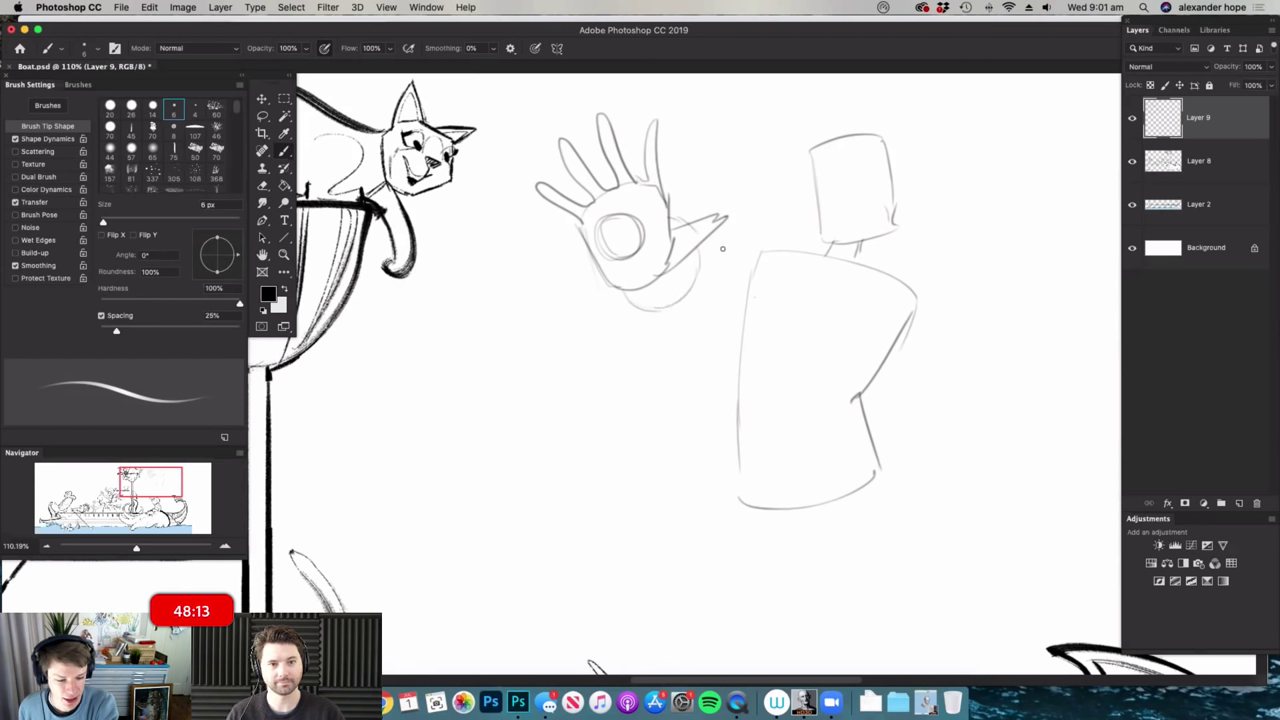
pyautogui.moveTo(766, 257)
pyautogui.mouseDown()
pyautogui.moveTo(757, 287)
pyautogui.moveTo(776, 252)
pyautogui.mouseUp()
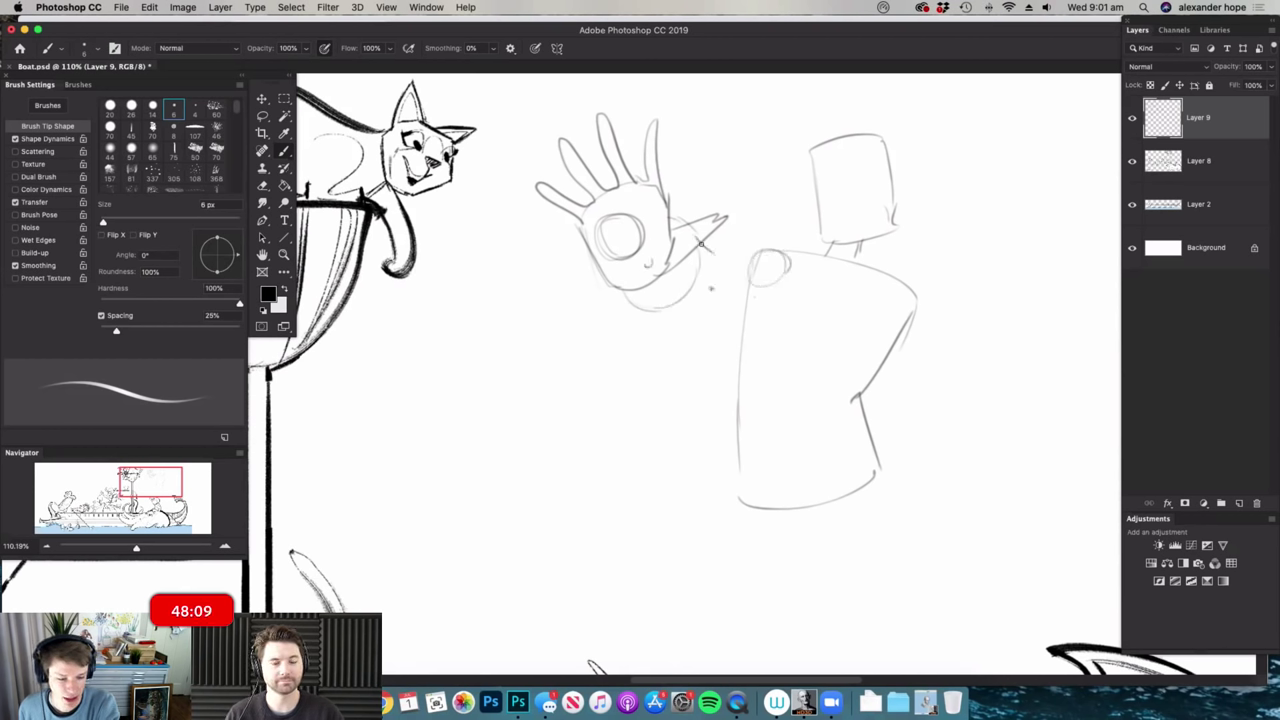
pyautogui.moveTo(720, 264)
pyautogui.mouseDown()
pyautogui.moveTo(736, 284)
pyautogui.moveTo(699, 312)
pyautogui.mouseUp()
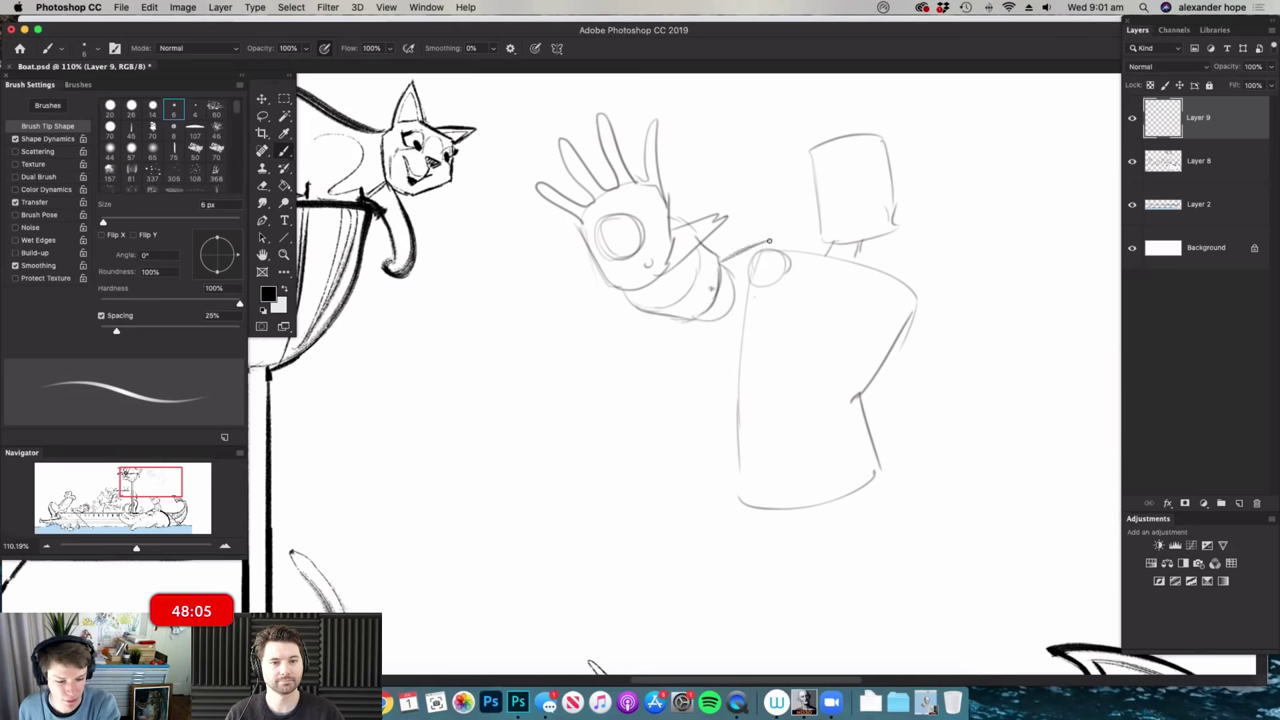
pyautogui.moveTo(720, 318); pyautogui.dragTo(766, 297)
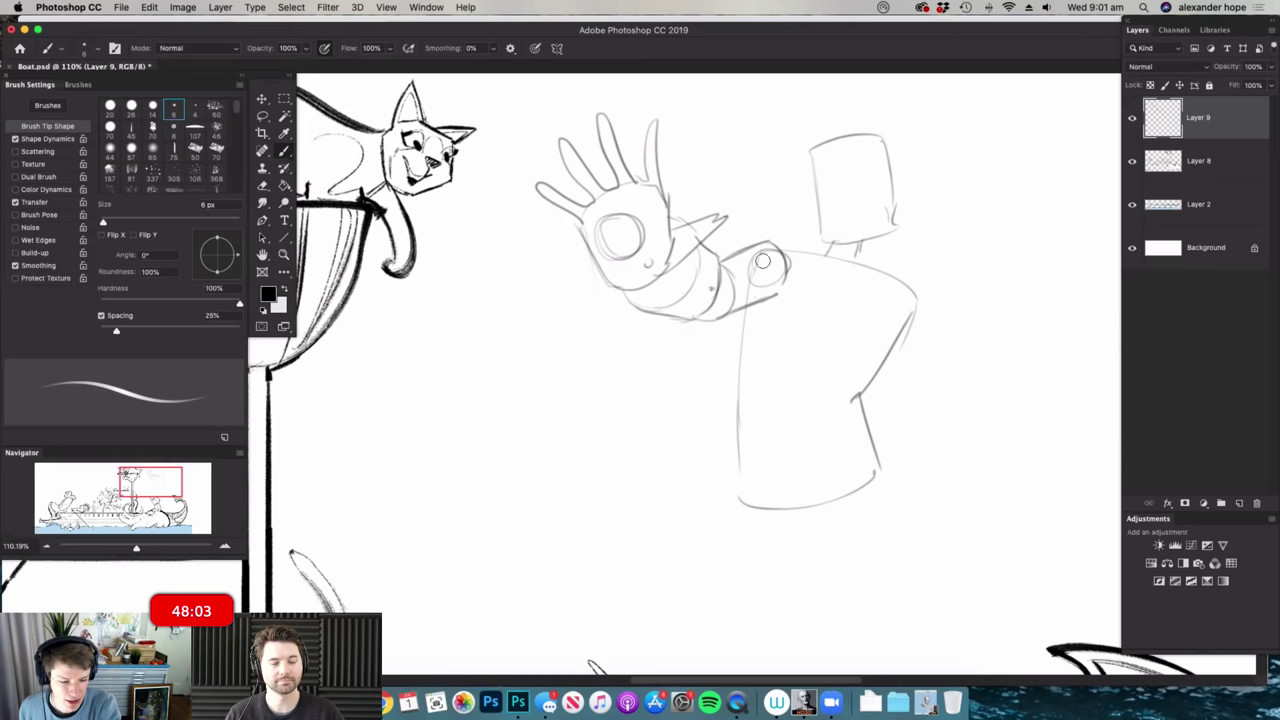
# - Darken the upper arm's rounded end and the overlapping forearm contours down to the wrist
pyautogui.press('e')
pyautogui.scroll(3, 763, 261)
pyautogui.press('b')
pyautogui.moveTo(712, 256)
pyautogui.mouseDown()
pyautogui.moveTo(770, 230)
pyautogui.moveTo(804, 250)
pyautogui.moveTo(796, 304)
pyautogui.mouseUp()
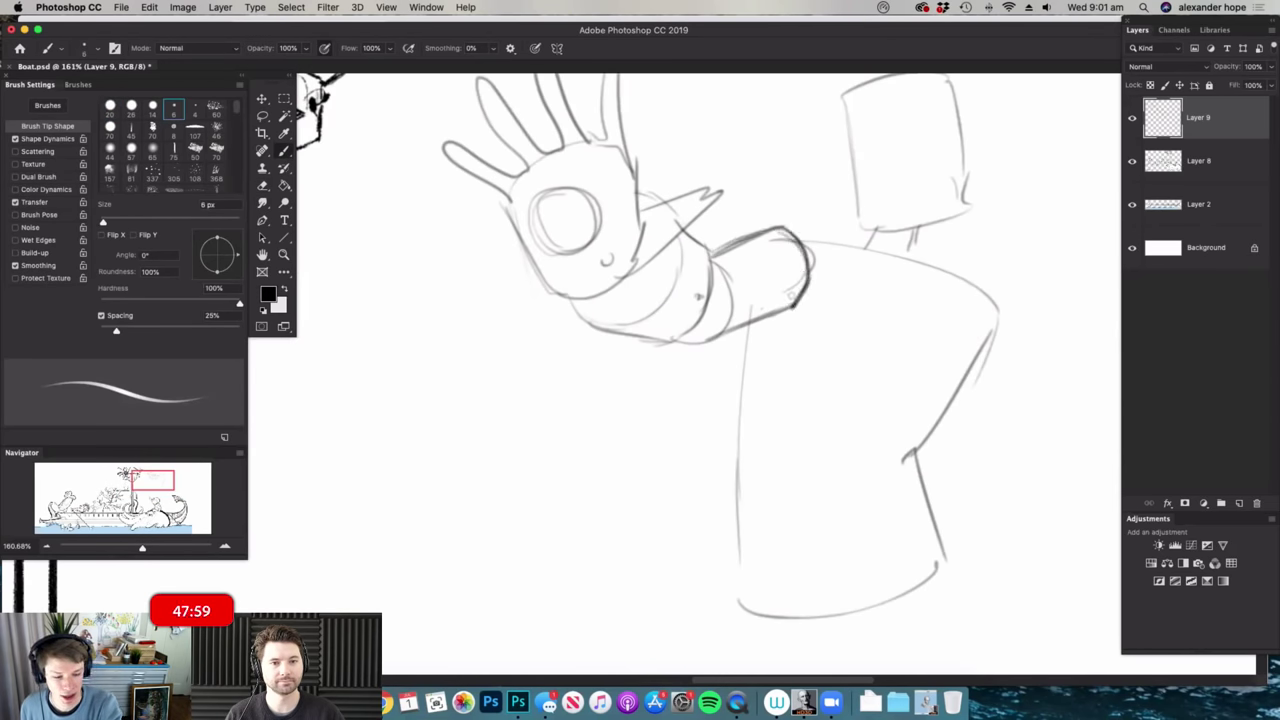
pyautogui.moveTo(703, 252)
pyautogui.mouseDown()
pyautogui.moveTo(692, 322)
pyautogui.moveTo(653, 340)
pyautogui.mouseUp()
pyautogui.moveTo(677, 288); pyautogui.dragTo(673, 238)
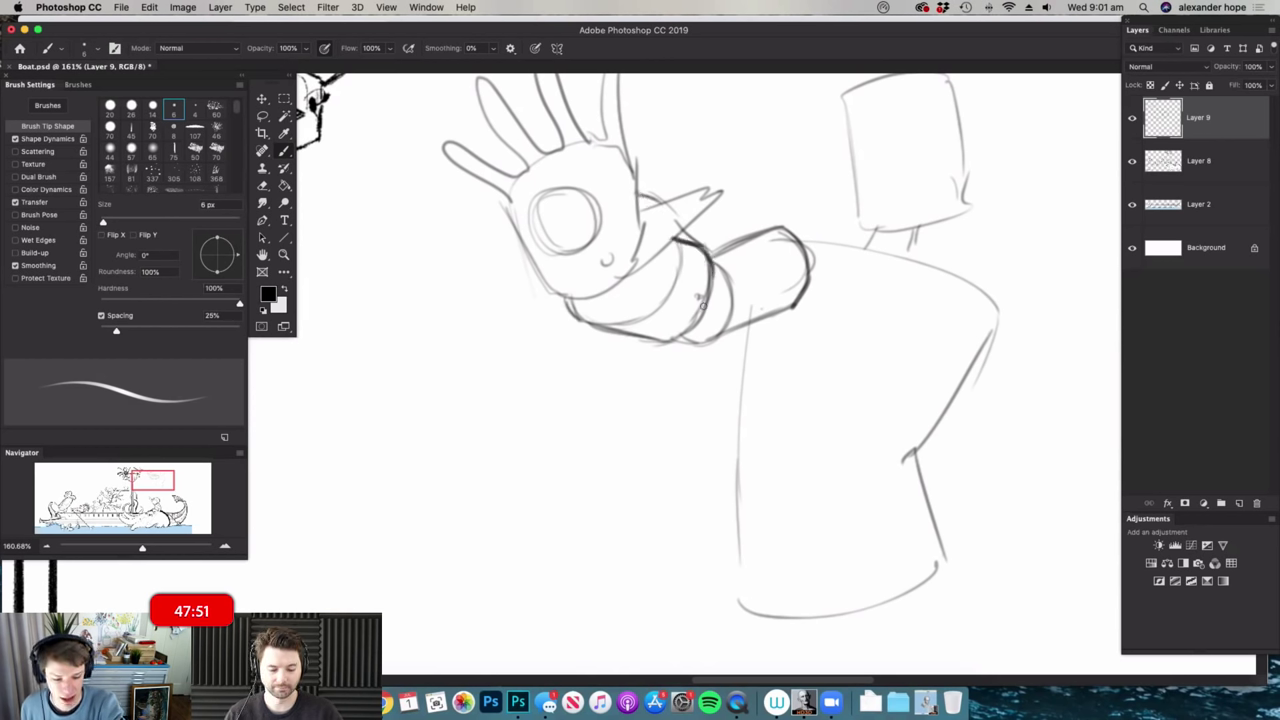
pyautogui.moveTo(703, 306); pyautogui.dragTo(696, 317)
pyautogui.moveTo(590, 307)
pyautogui.mouseDown()
pyautogui.moveTo(656, 346)
pyautogui.moveTo(662, 336)
pyautogui.mouseUp()
# - Draw the arm's outer outline around the overlapping forms and add fold lines across the shoulder
pyautogui.moveTo(731, 246); pyautogui.dragTo(816, 233)
pyautogui.moveTo(686, 335)
pyautogui.mouseDown()
pyautogui.moveTo(772, 320)
pyautogui.moveTo(741, 390)
pyautogui.mouseUp()
pyautogui.moveTo(747, 329)
pyautogui.mouseDown()
pyautogui.moveTo(816, 264)
pyautogui.moveTo(881, 299)
pyautogui.mouseUp()
pyautogui.moveTo(838, 257); pyautogui.dragTo(874, 302)
pyautogui.moveTo(815, 231)
pyautogui.mouseDown()
pyautogui.moveTo(870, 253)
pyautogui.moveTo(908, 304)
pyautogui.mouseUp()
# - Sketch a second, simplified bent arm outline in the empty space below the raised hand
pyautogui.press('super+space')
pyautogui.moveTo(836, 357); pyautogui.dragTo(824, 361)
pyautogui.press('super+space')
pyautogui.moveTo(590, 418); pyautogui.dragTo(602, 418)
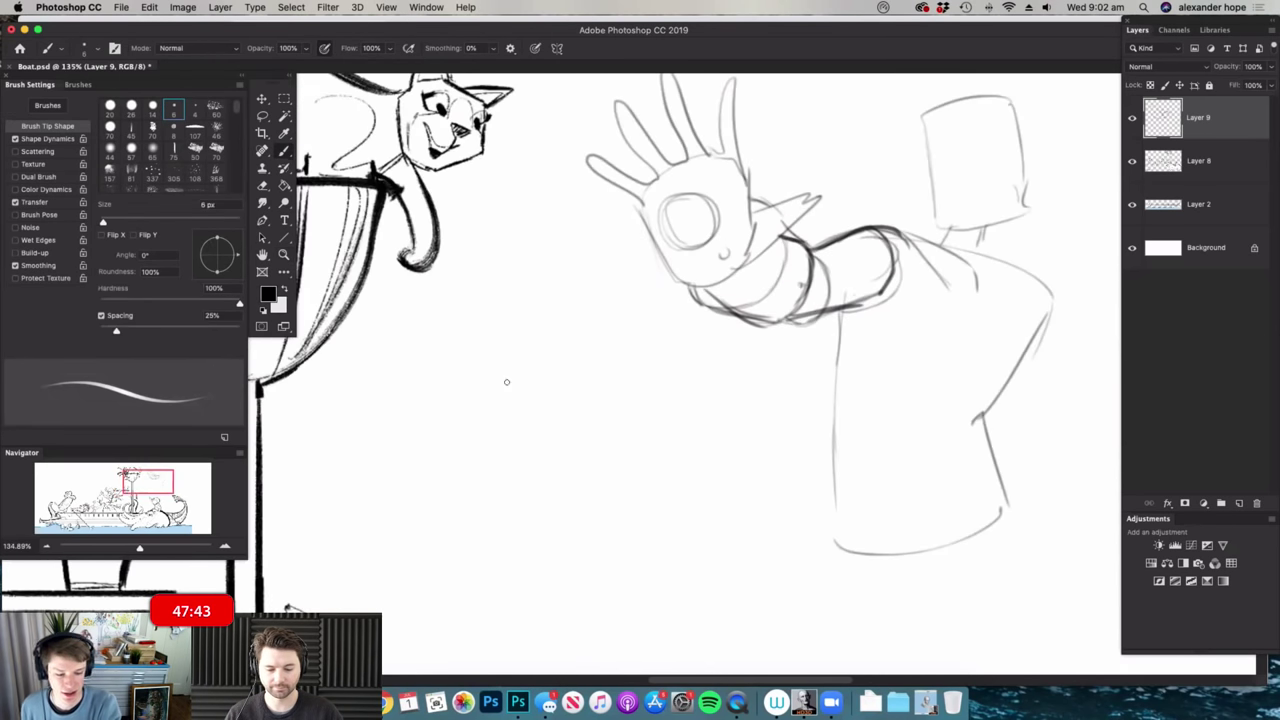
pyautogui.moveTo(480, 402); pyautogui.dragTo(590, 450)
pyautogui.moveTo(647, 421)
pyautogui.mouseDown()
pyautogui.moveTo(645, 495)
pyautogui.moveTo(494, 500)
pyautogui.moveTo(455, 475)
pyautogui.moveTo(404, 396)
pyautogui.mouseUp()
pyautogui.moveTo(407, 415)
pyautogui.mouseDown()
pyautogui.moveTo(438, 382)
pyautogui.moveTo(485, 398)
pyautogui.mouseUp()
pyautogui.press('super+space')
pyautogui.moveTo(665, 412); pyautogui.dragTo(643, 400)
pyautogui.press('super+space')
pyautogui.press('b')
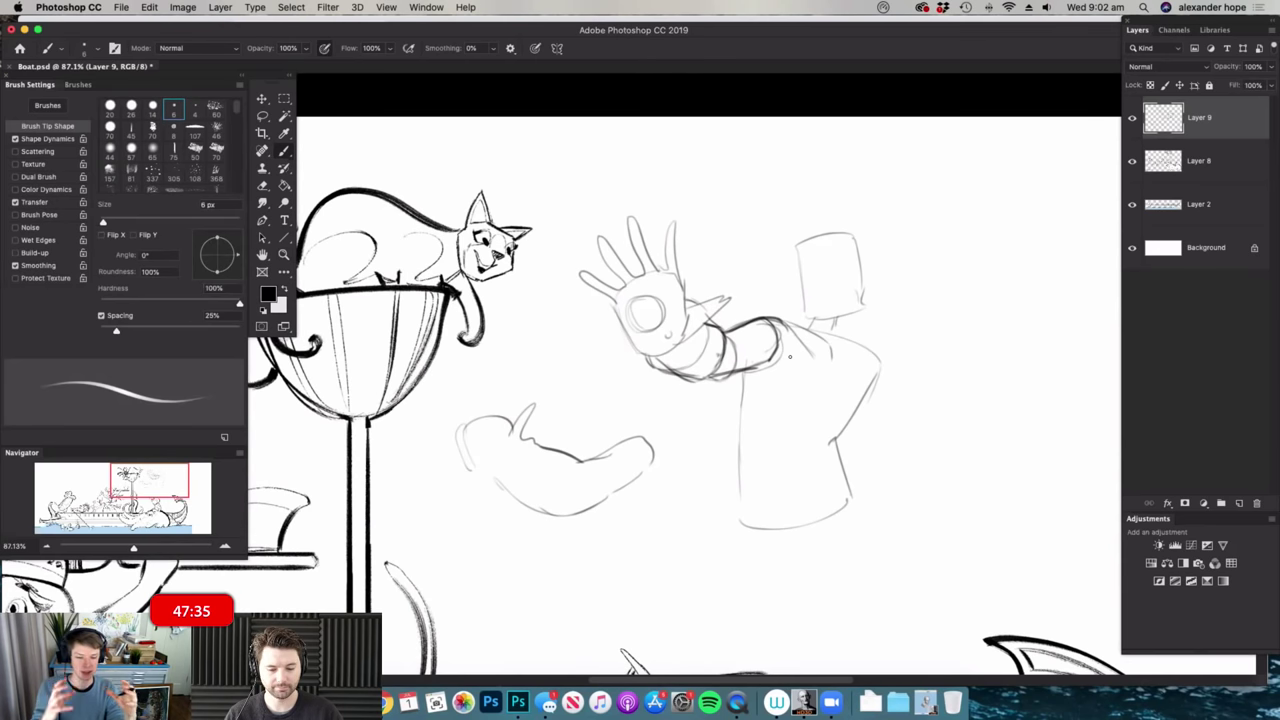
# - Lasso the whole practice figure with both arm sketches, delete it and deselect
pyautogui.press('l')
pyautogui.moveTo(845, 218)
pyautogui.mouseDown()
pyautogui.moveTo(600, 534)
pyautogui.moveTo(531, 343)
pyautogui.moveTo(800, 232)
pyautogui.mouseUp()
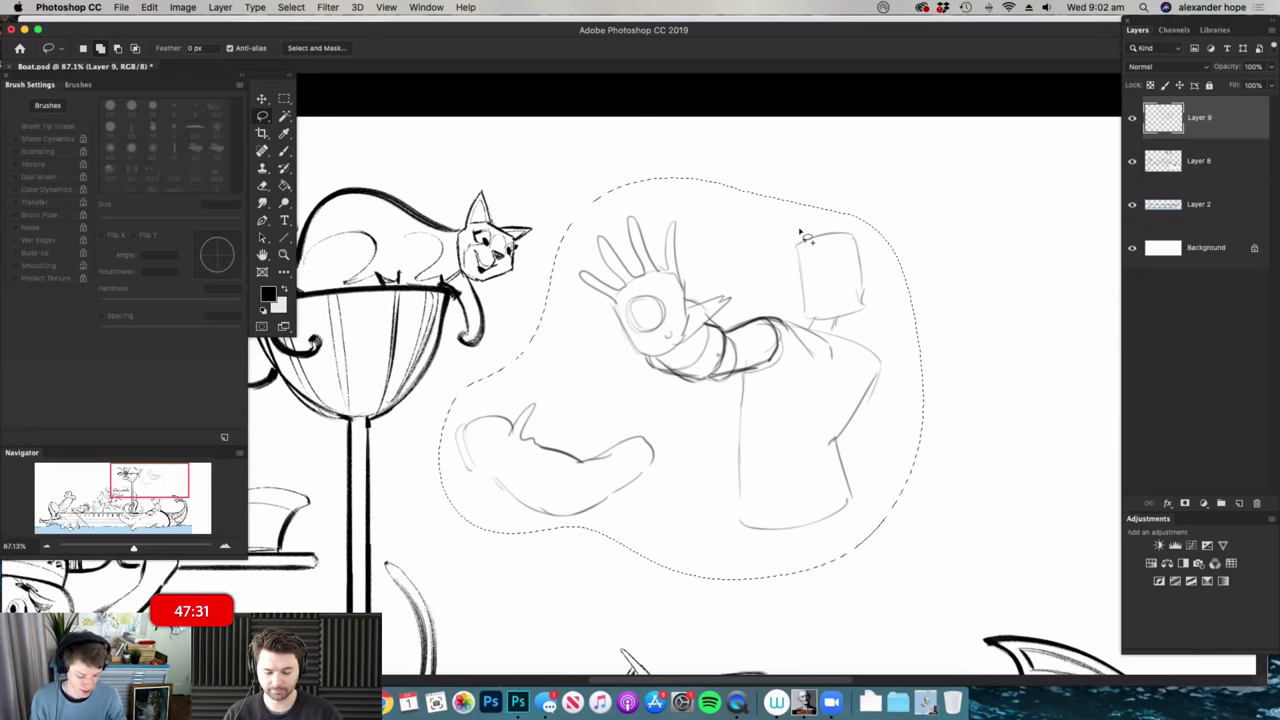
pyautogui.press('Delete')
pyautogui.press('m')
pyautogui.press('super+d')
pyautogui.moveTo(934, 293); pyautogui.dragTo(886, 314)
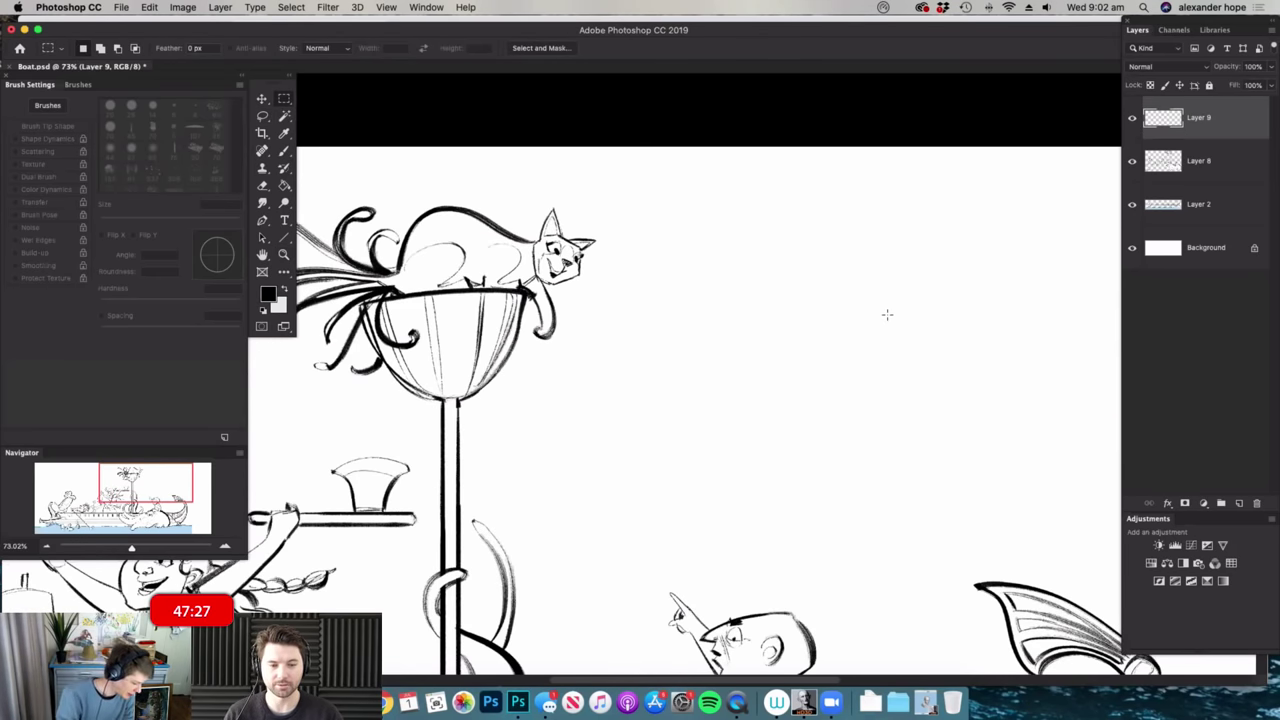
# - Return to the full-screen view and merge the emptied Layer 9 down into Layer 8
pyautogui.moveTo(887, 314); pyautogui.dragTo(930, 331)
pyautogui.moveTo(826, 317); pyautogui.dragTo(850, 317)
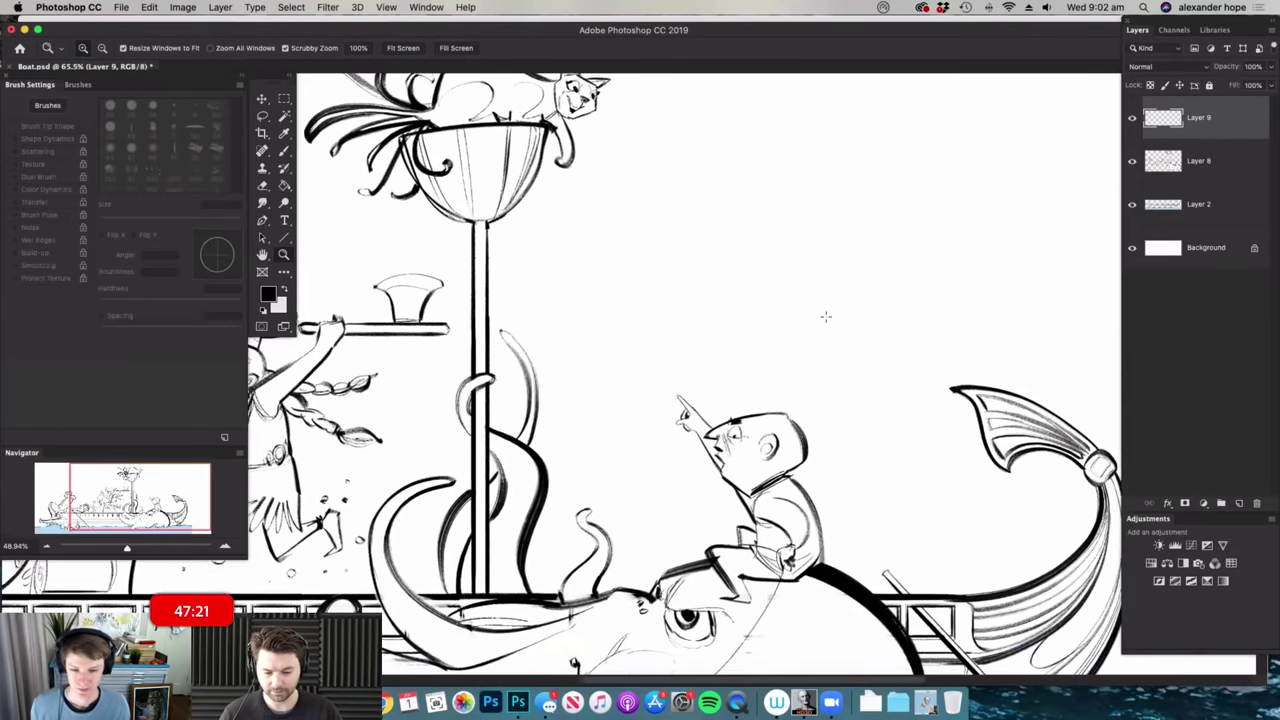
pyautogui.press('f')
pyautogui.moveTo(859, 240); pyautogui.dragTo(852, 241)
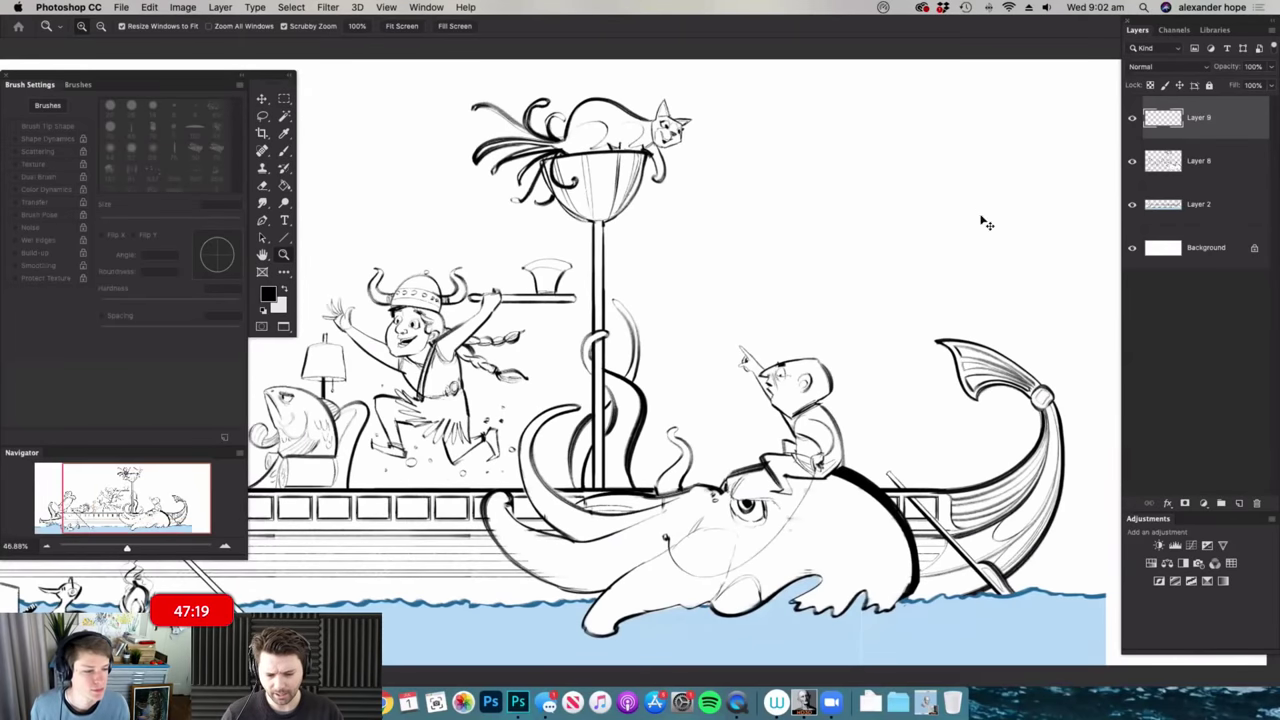
pyautogui.press('super+e')
pyautogui.moveTo(980, 276); pyautogui.dragTo(917, 272)
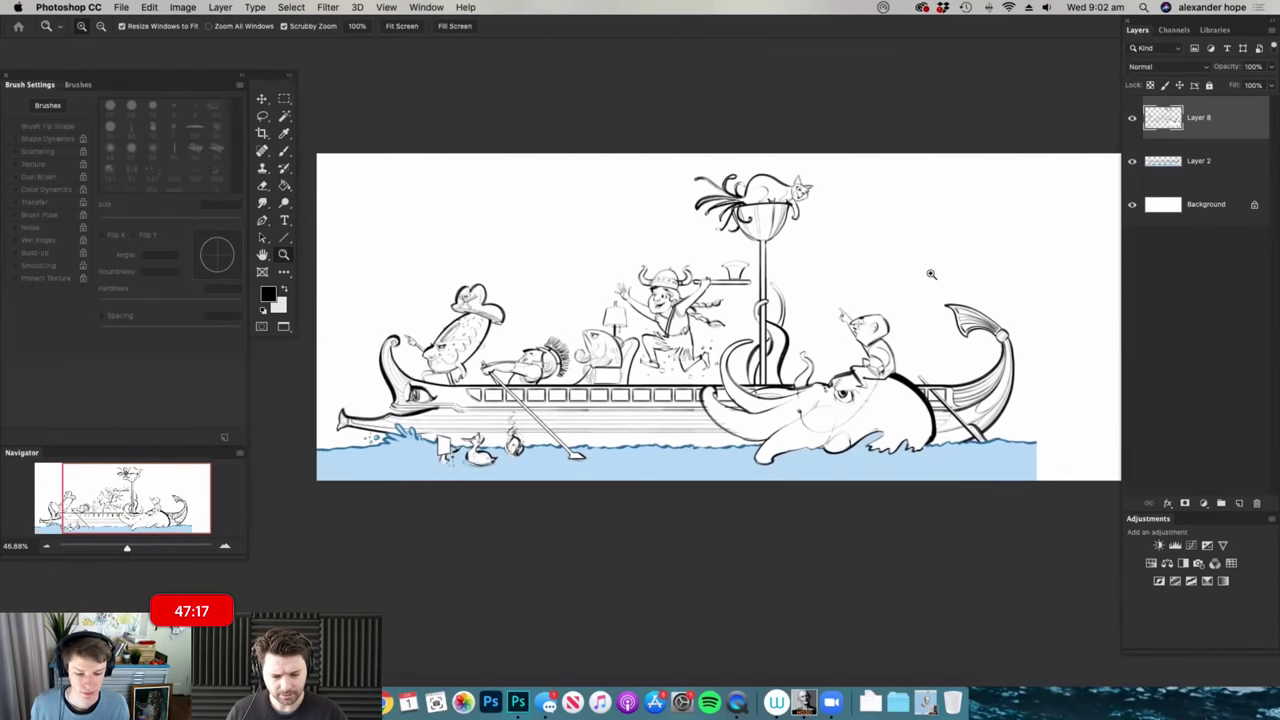
# - Switch the brush to the 50 px textured dual-brush preset angled at 30°, ready to draw near the rider
pyautogui.scroll(3, 931, 277)
pyautogui.scroll(4, 825, 280)
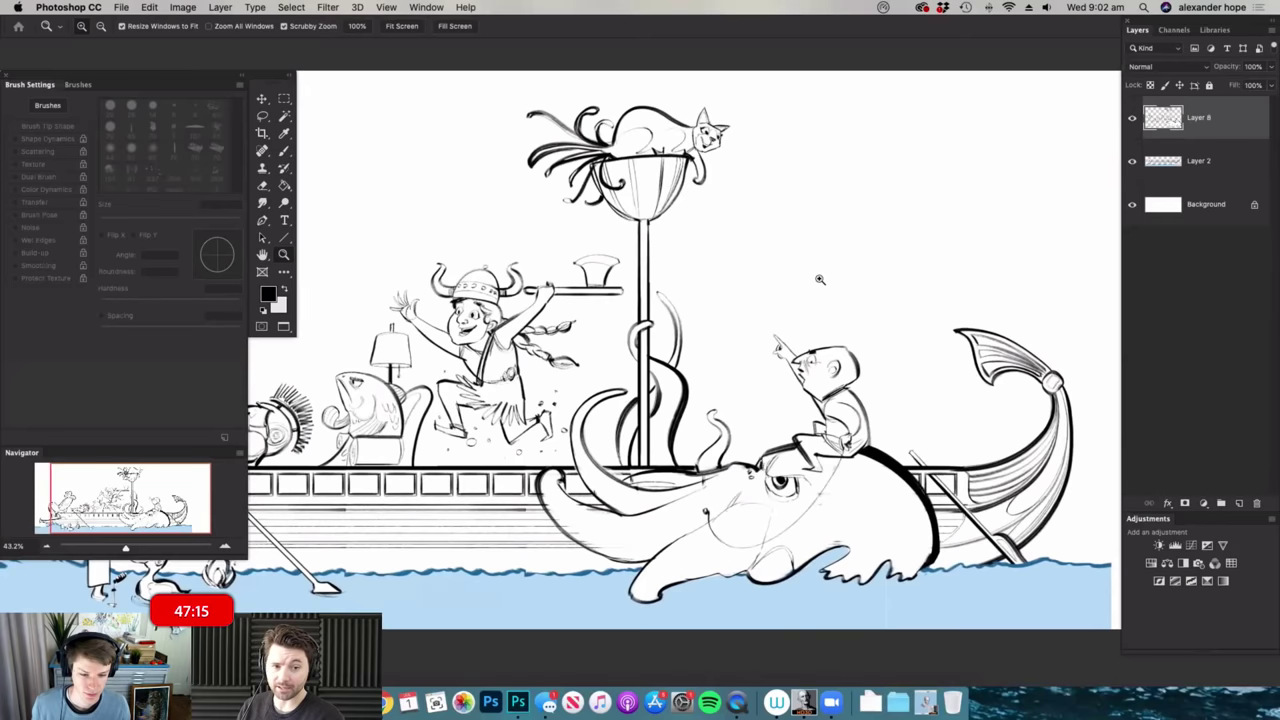
pyautogui.scroll(1, 954, 366)
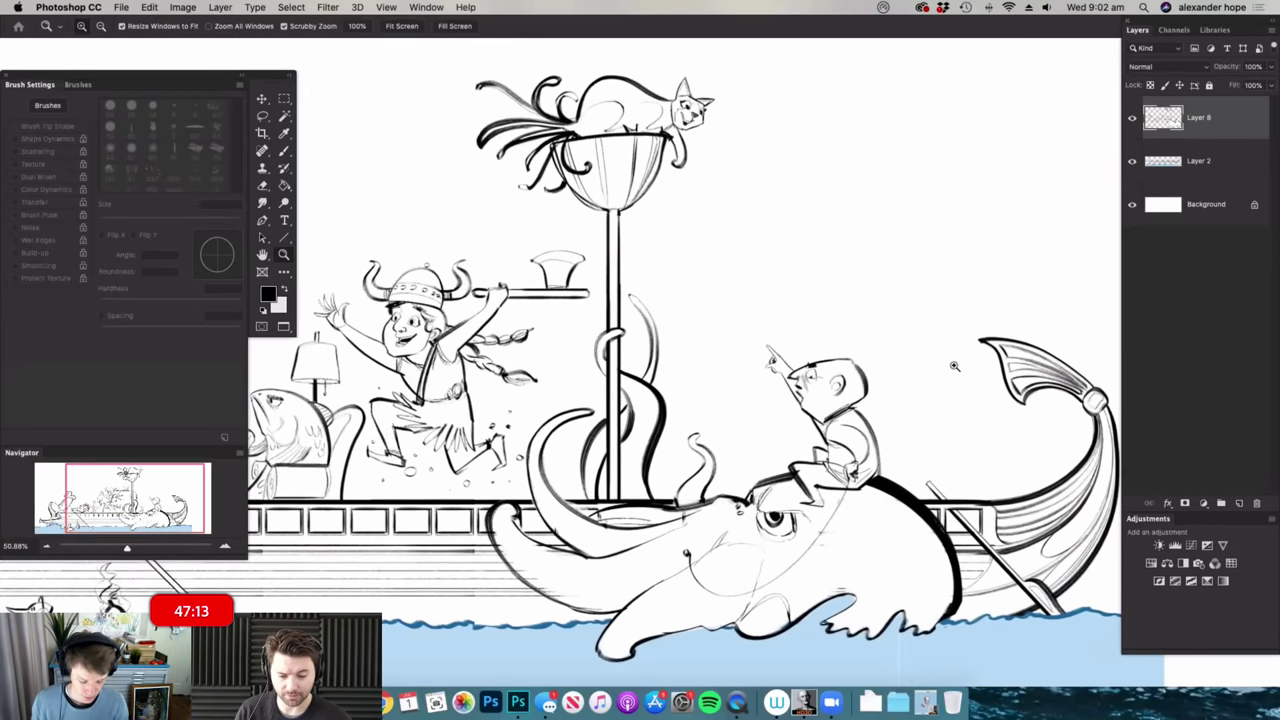
pyautogui.moveTo(1003, 405); pyautogui.dragTo(1070, 443)
pyautogui.rightClick(1070, 443)
pyautogui.click(1049, 480)
pyautogui.click(1071, 269)
pyautogui.press('super+space')
pyautogui.scroll(-2, 791, 229)
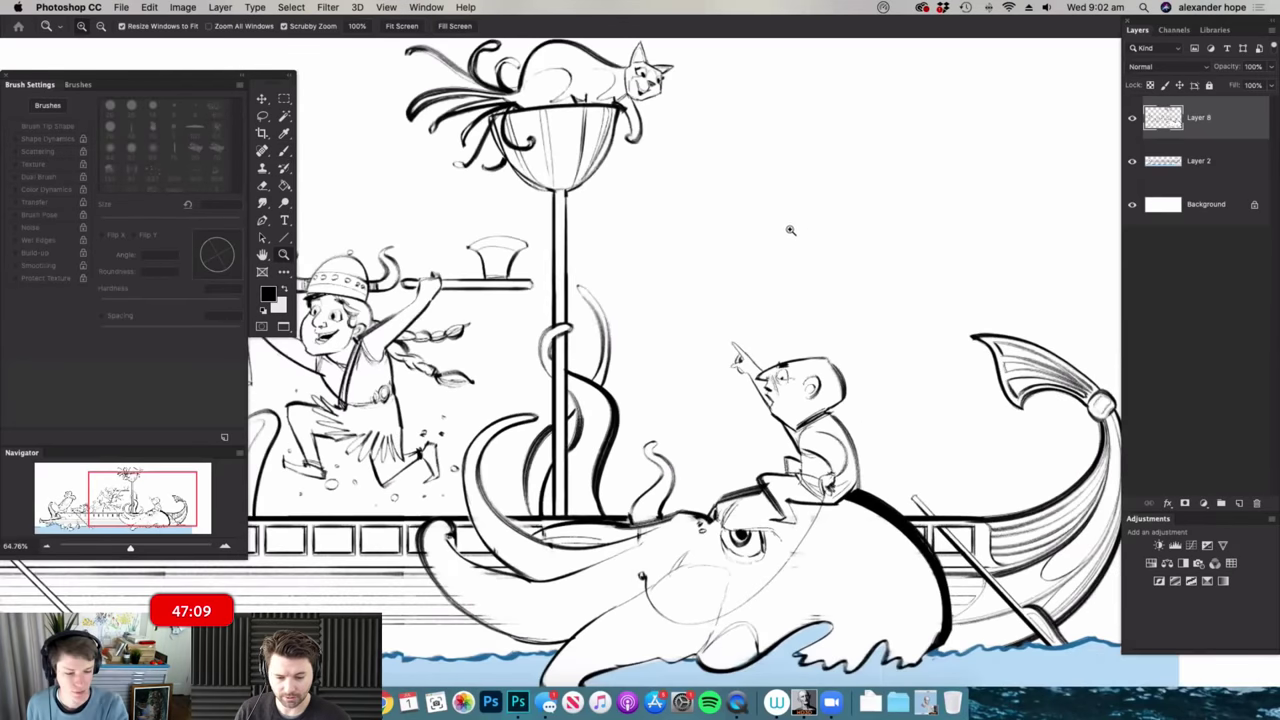
pyautogui.scroll(3, 780, 249)
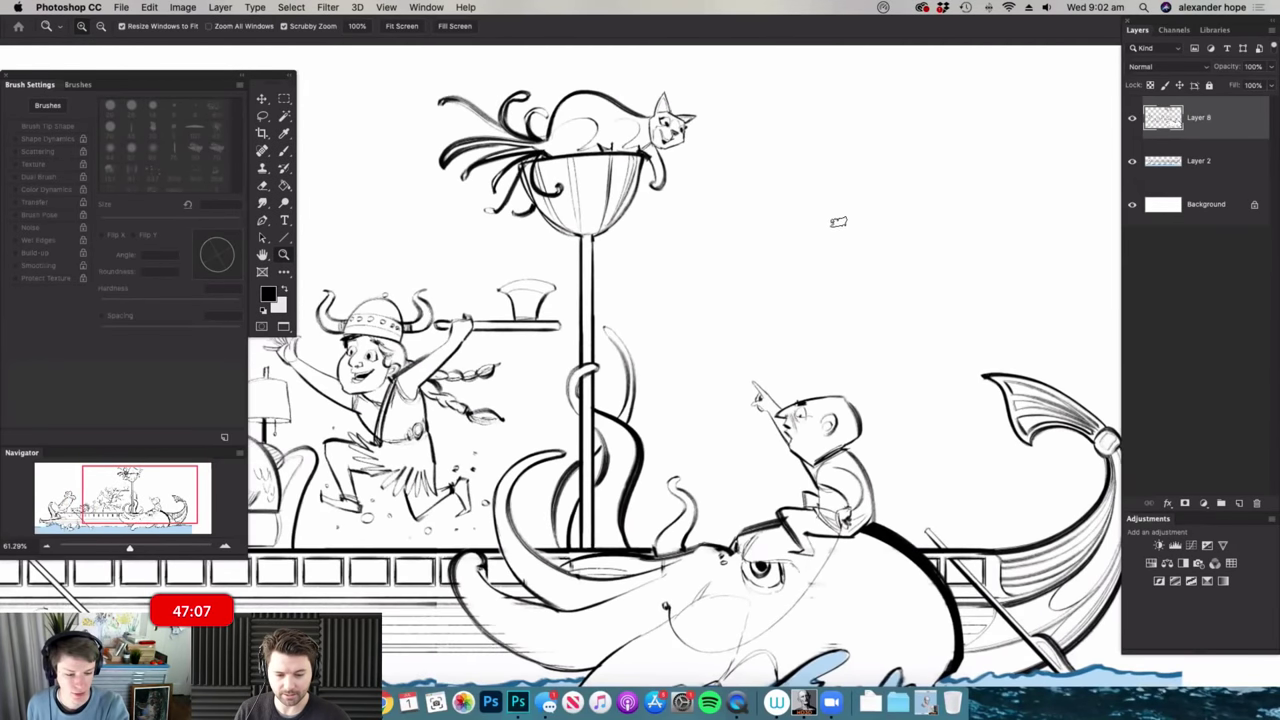
pyautogui.scroll(3, 709, 253)
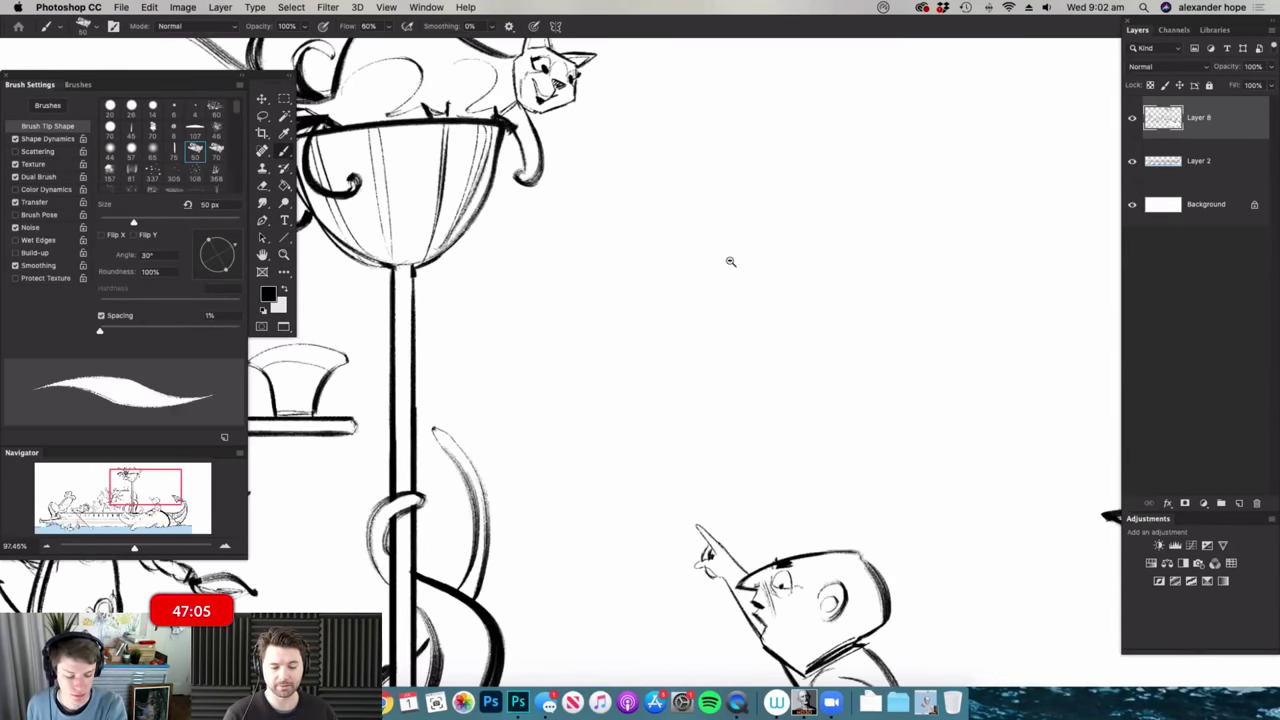
# - Sketch a small paper plane in the empty sky between the crow's nest and the pointing rider
pyautogui.moveTo(688, 276)
pyautogui.mouseDown()
pyautogui.moveTo(547, 302)
pyautogui.moveTo(680, 293)
pyautogui.mouseUp()
pyautogui.moveTo(558, 311)
pyautogui.mouseDown()
pyautogui.moveTo(695, 310)
pyautogui.moveTo(680, 280)
pyautogui.moveTo(693, 270)
pyautogui.moveTo(686, 288)
pyautogui.moveTo(708, 302)
pyautogui.moveTo(695, 306)
pyautogui.moveTo(894, 420)
pyautogui.mouseUp()
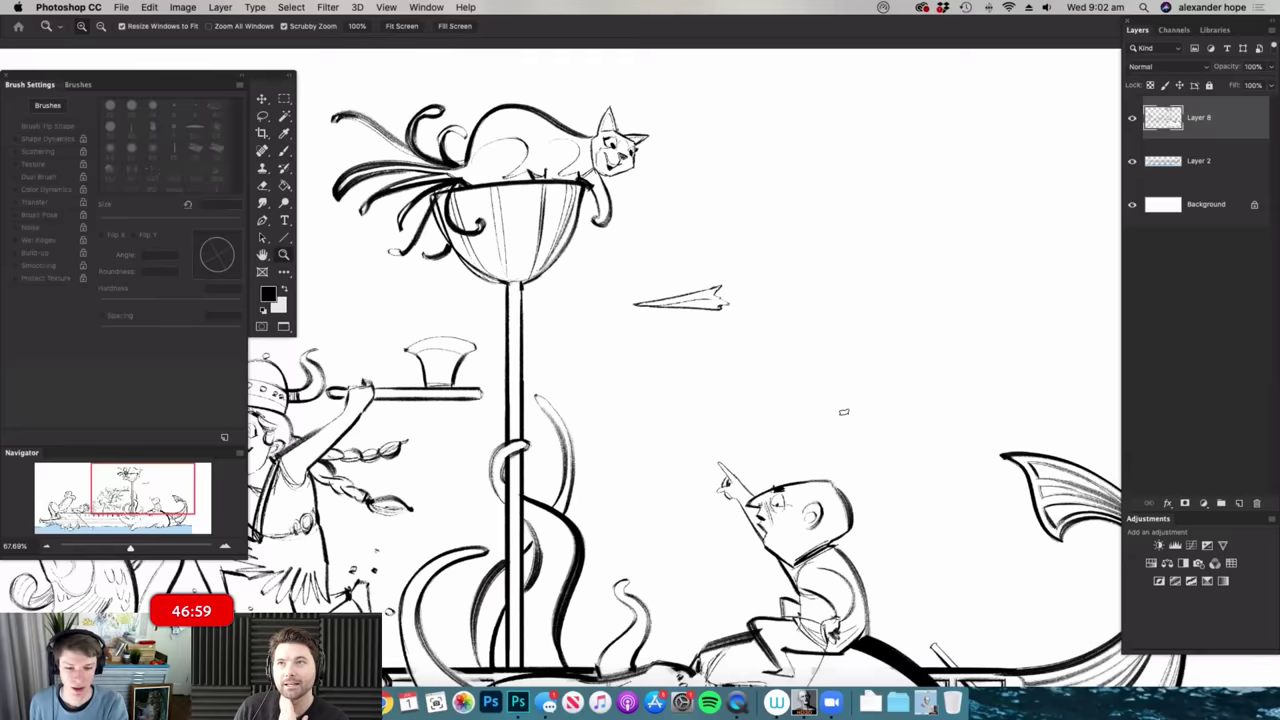
pyautogui.scroll(-5, 844, 411)
pyautogui.press('b')
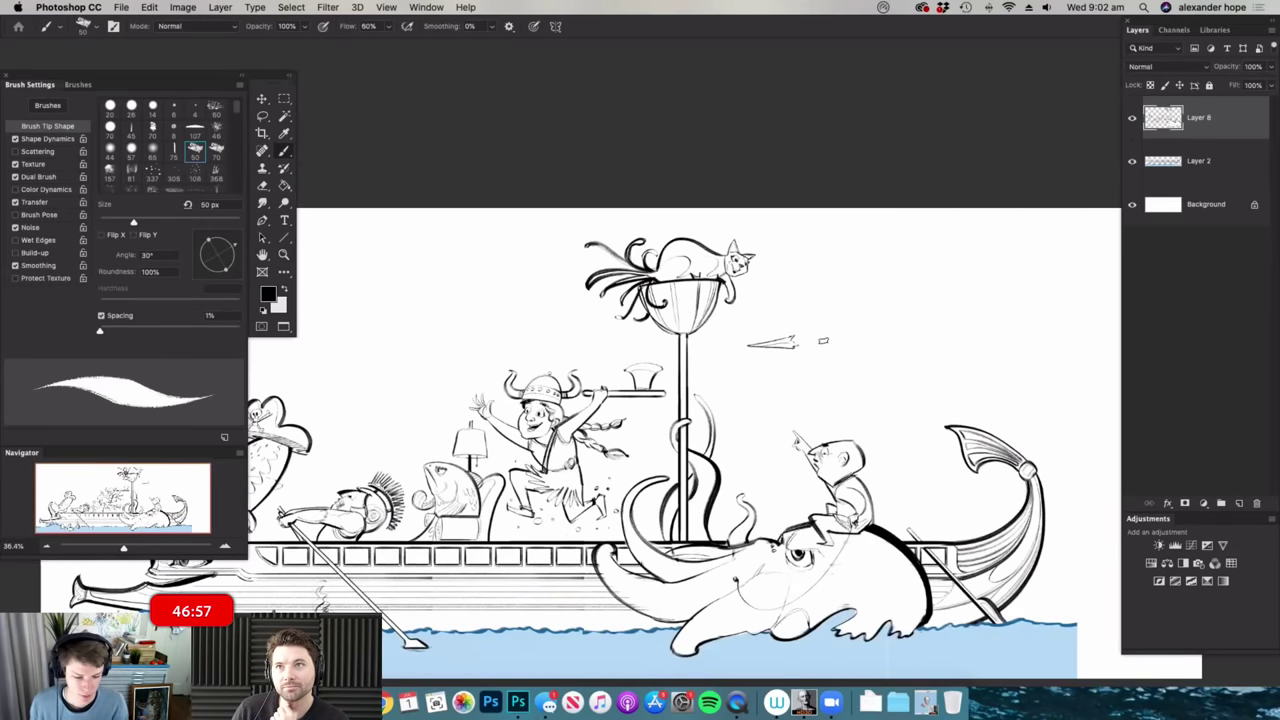
# - Erase the paper plane sketch beside the mast
pyautogui.press('z')
pyautogui.moveTo(771, 344)
pyautogui.mouseDown()
pyautogui.moveTo(881, 334)
pyautogui.moveTo(898, 310)
pyautogui.mouseUp()
pyautogui.press('e')
pyautogui.rightClick(898, 291)
pyautogui.click(930, 324)
pyautogui.click(797, 336)
pyautogui.press('z')
# - Lasso the cat together with the crow's nest, lower them slightly on the mast and deselect
pyautogui.scroll(-2, 880, 343)
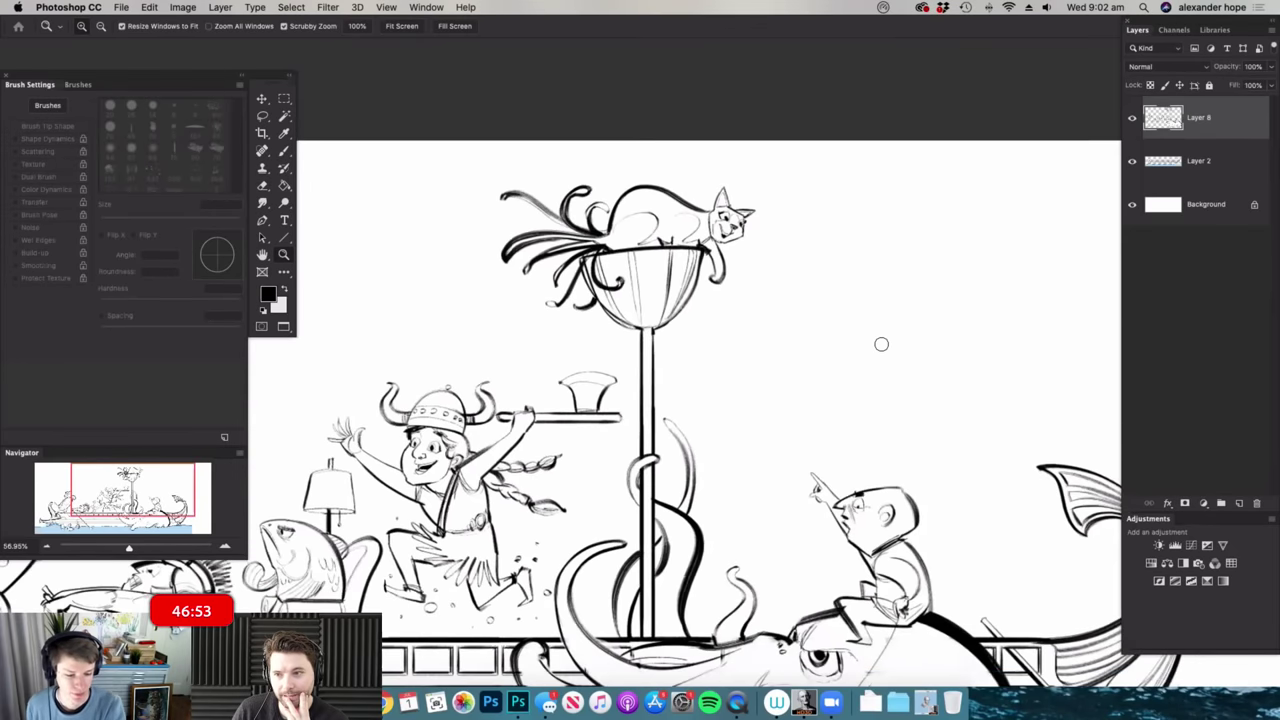
pyautogui.scroll(-3, 881, 344)
pyautogui.press('e')
pyautogui.scroll(4, 854, 223)
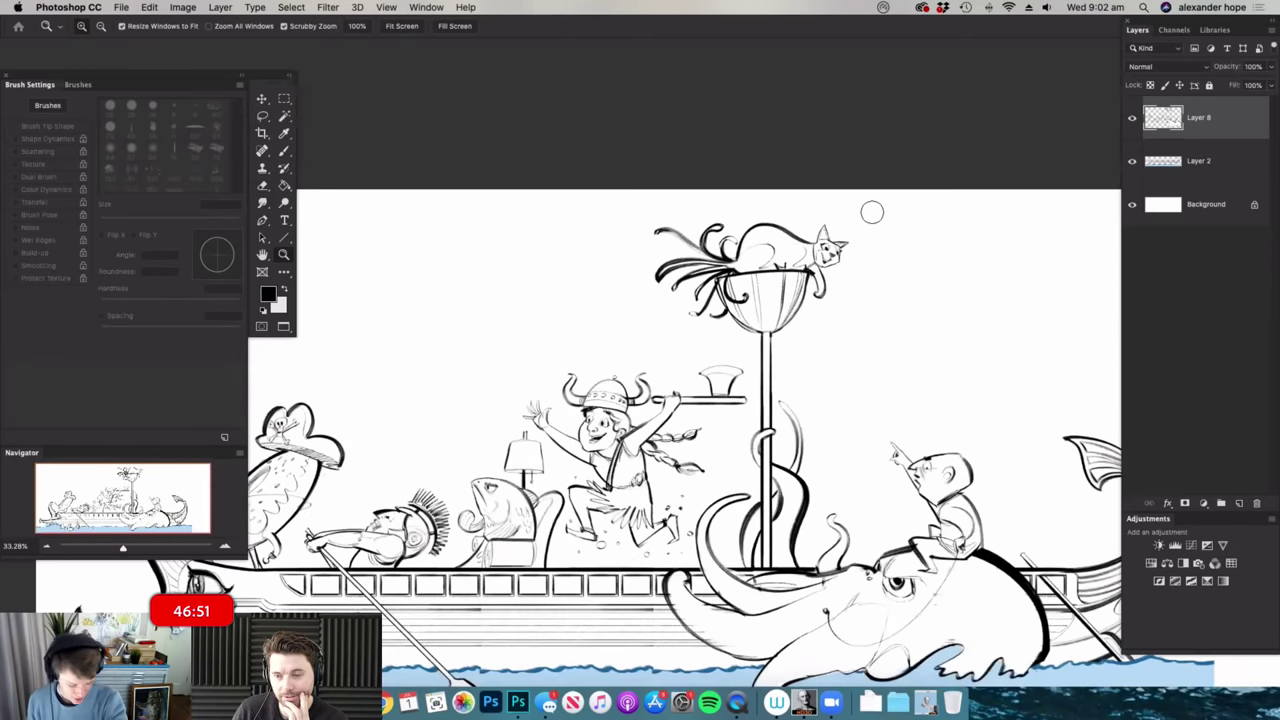
pyautogui.press('l')
pyautogui.moveTo(632, 210); pyautogui.dragTo(625, 240)
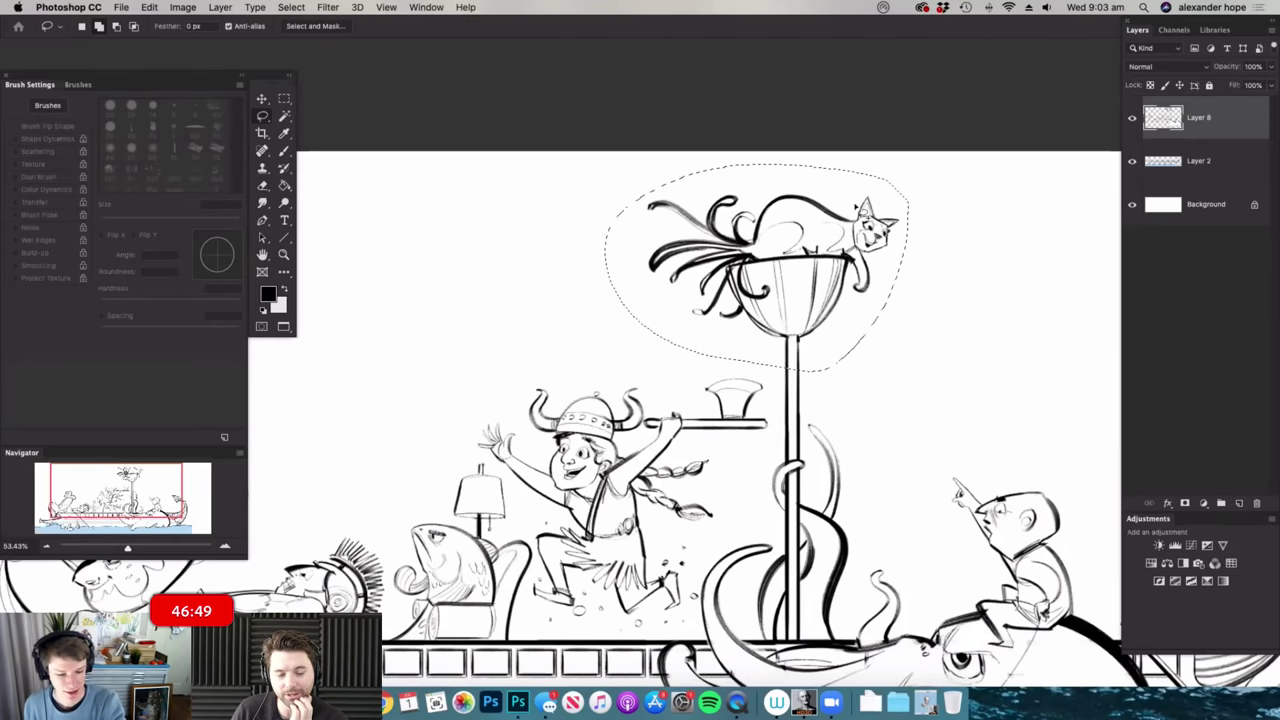
pyautogui.press('v')
pyautogui.moveTo(862, 226)
pyautogui.mouseDown()
pyautogui.moveTo(862, 254)
pyautogui.moveTo(784, 268)
pyautogui.mouseUp()
pyautogui.hotkey('ctrl', 'd')
# - Extend the canvas upward with the Crop tool to add a strip of empty space above the cat
pyautogui.press('z')
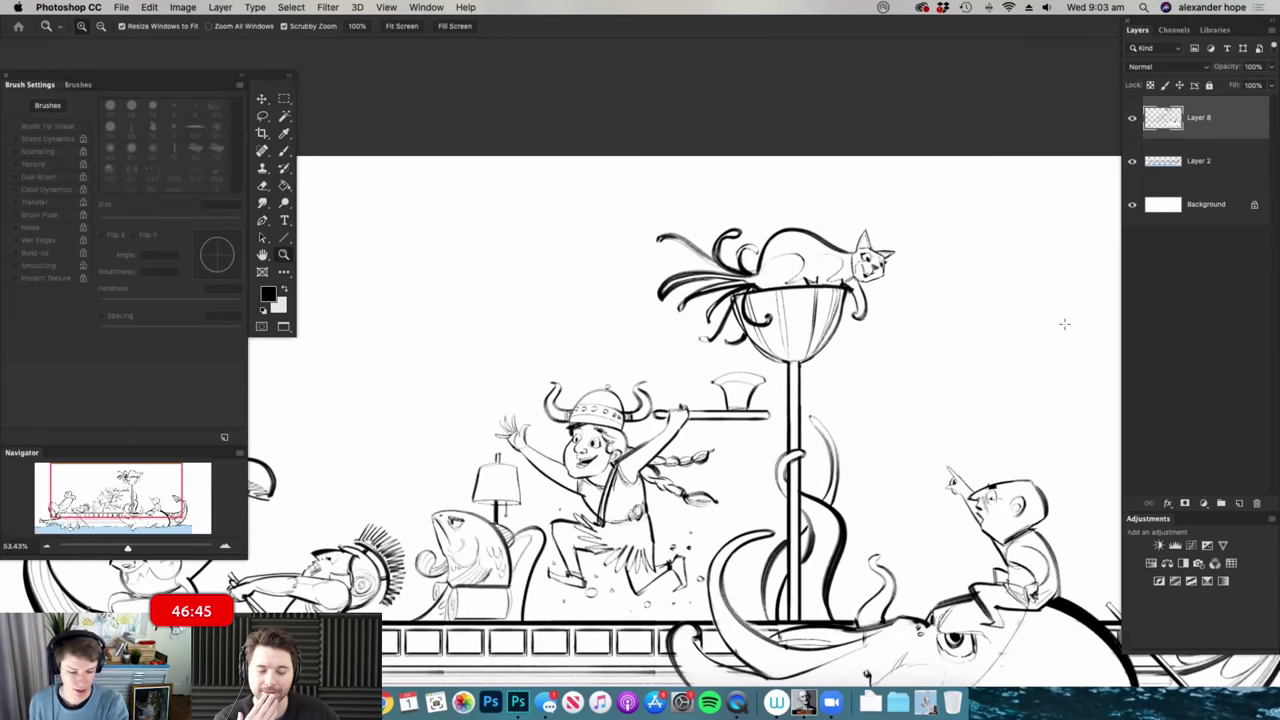
pyautogui.moveTo(1065, 324); pyautogui.dragTo(986, 350)
pyautogui.press('z')
pyautogui.moveTo(798, 354); pyautogui.dragTo(786, 354)
pyautogui.press('z')
pyautogui.moveTo(908, 237); pyautogui.dragTo(937, 226)
pyautogui.scroll(1, 912, 216)
pyautogui.press('c')
pyautogui.moveTo(747, 210); pyautogui.dragTo(747, 185)
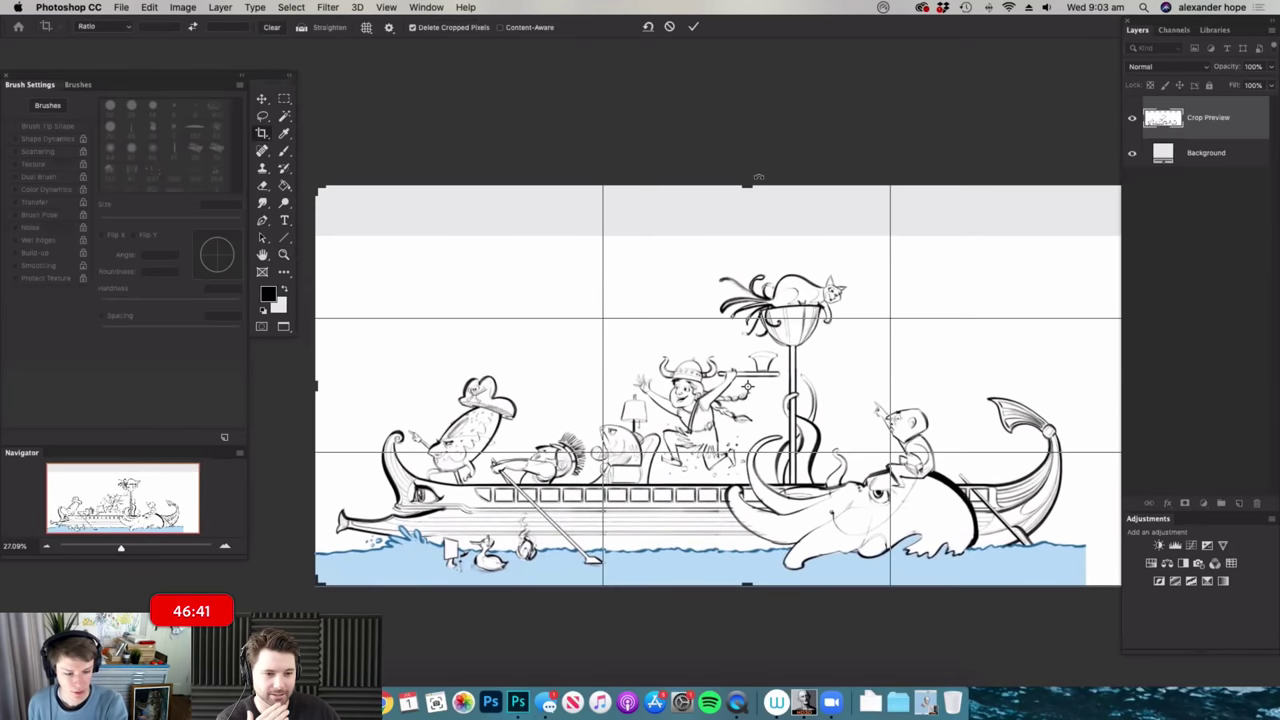
pyautogui.press('Return')
# - Fill the grey strip along the upper edge of the Background layer with white
pyautogui.press('g')
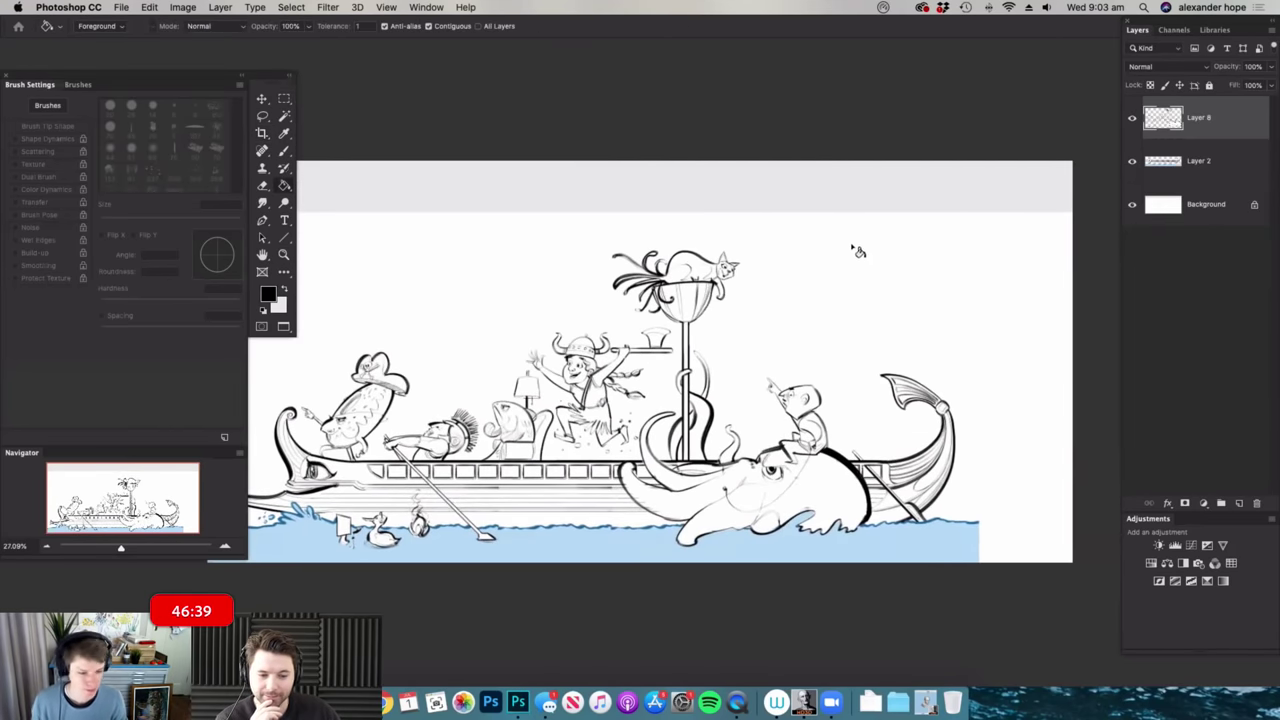
pyautogui.click(1200, 208)
pyautogui.click(990, 196)
# - Make Layer 8 active, sample black from the cat's linework and reduce the textured brush to 23 px
pyautogui.press('z')
pyautogui.click(688, 240)
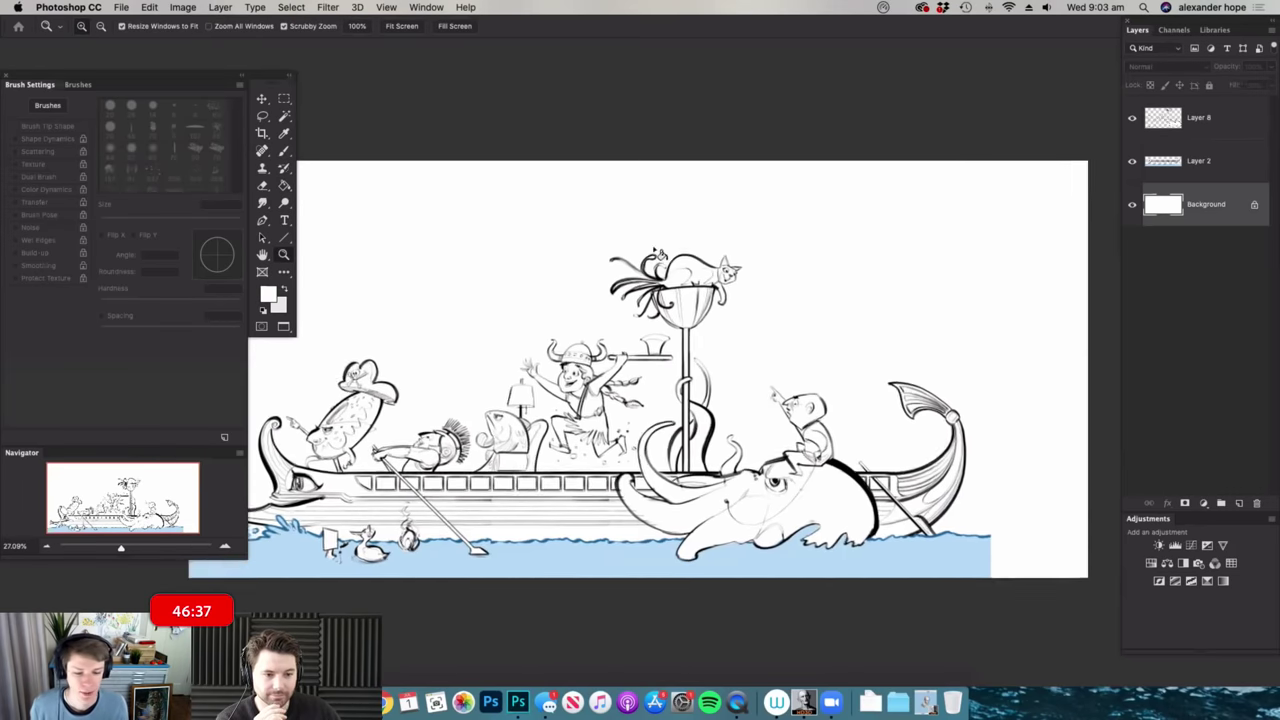
pyautogui.moveTo(670, 226); pyautogui.dragTo(690, 198)
pyautogui.press('b')
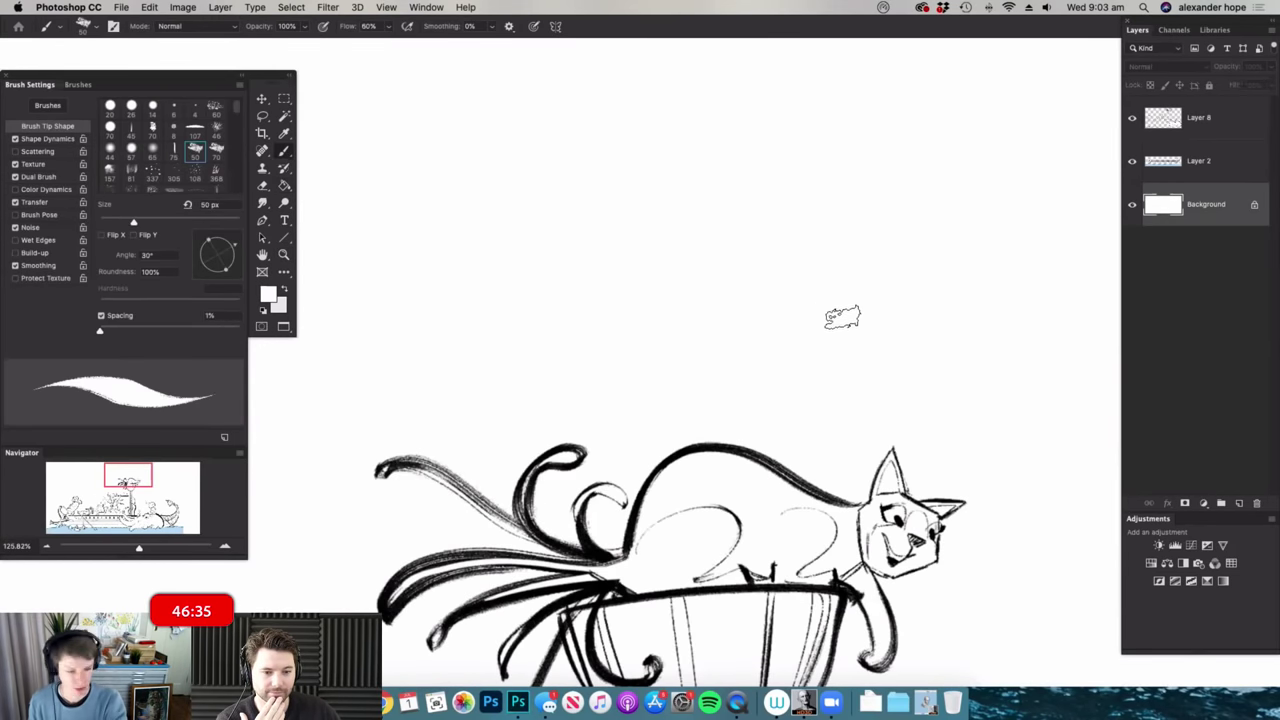
pyautogui.press('z')
pyautogui.moveTo(909, 278); pyautogui.dragTo(874, 183)
pyautogui.press('b')
pyautogui.click(1200, 118)
pyautogui.press('z')
pyautogui.moveTo(731, 240); pyautogui.dragTo(818, 371)
pyautogui.press('b')
pyautogui.keyDown('alt'); pyautogui.click(732, 521); pyautogui.keyUp('alt')
pyautogui.rightClick(736, 444)
pyautogui.moveTo(826, 327); pyautogui.dragTo(822, 328)
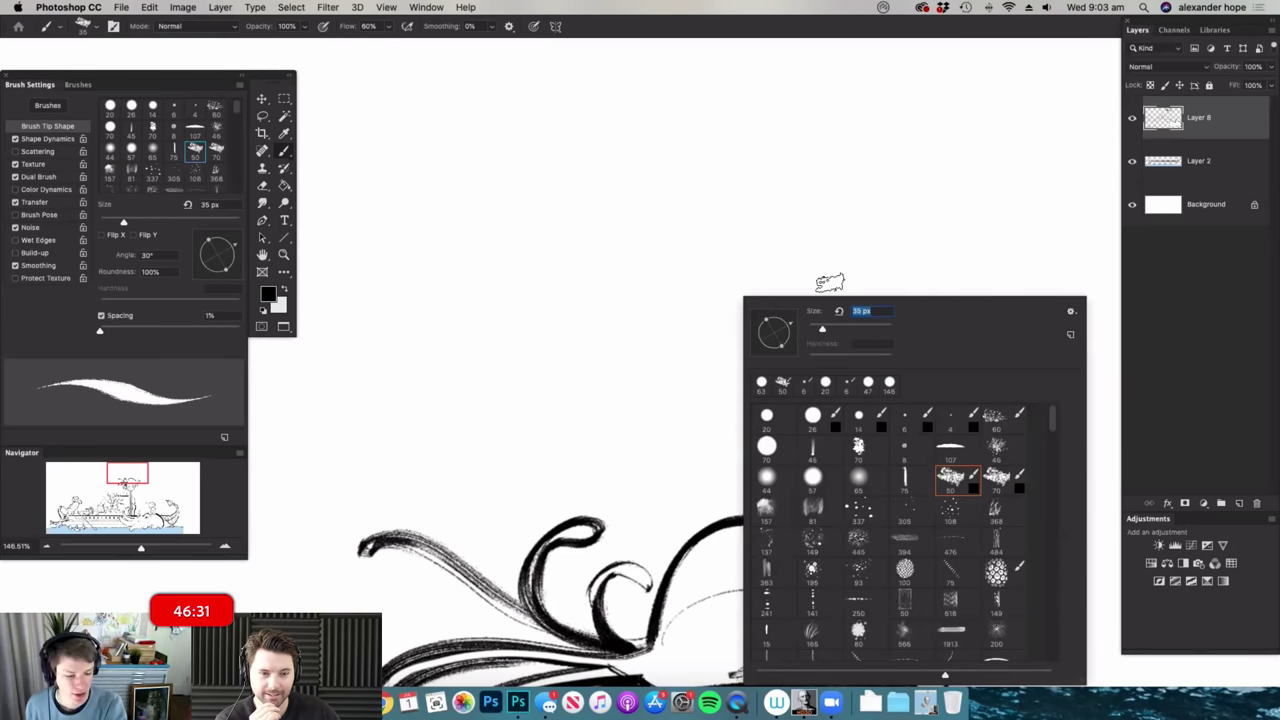
pyautogui.click(714, 126)
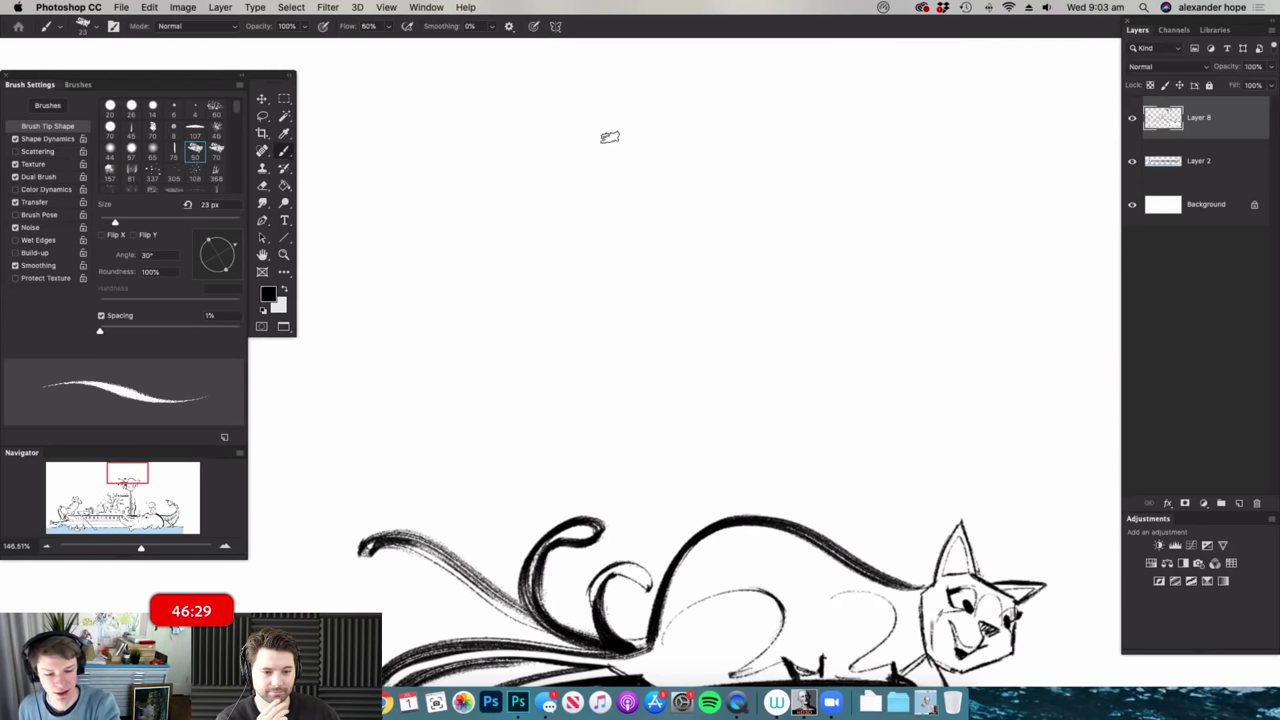
# - Sketch a bird's head above the cat, with a long pointed beak, rounded skull and short chin line
pyautogui.moveTo(622, 151); pyautogui.dragTo(506, 218)
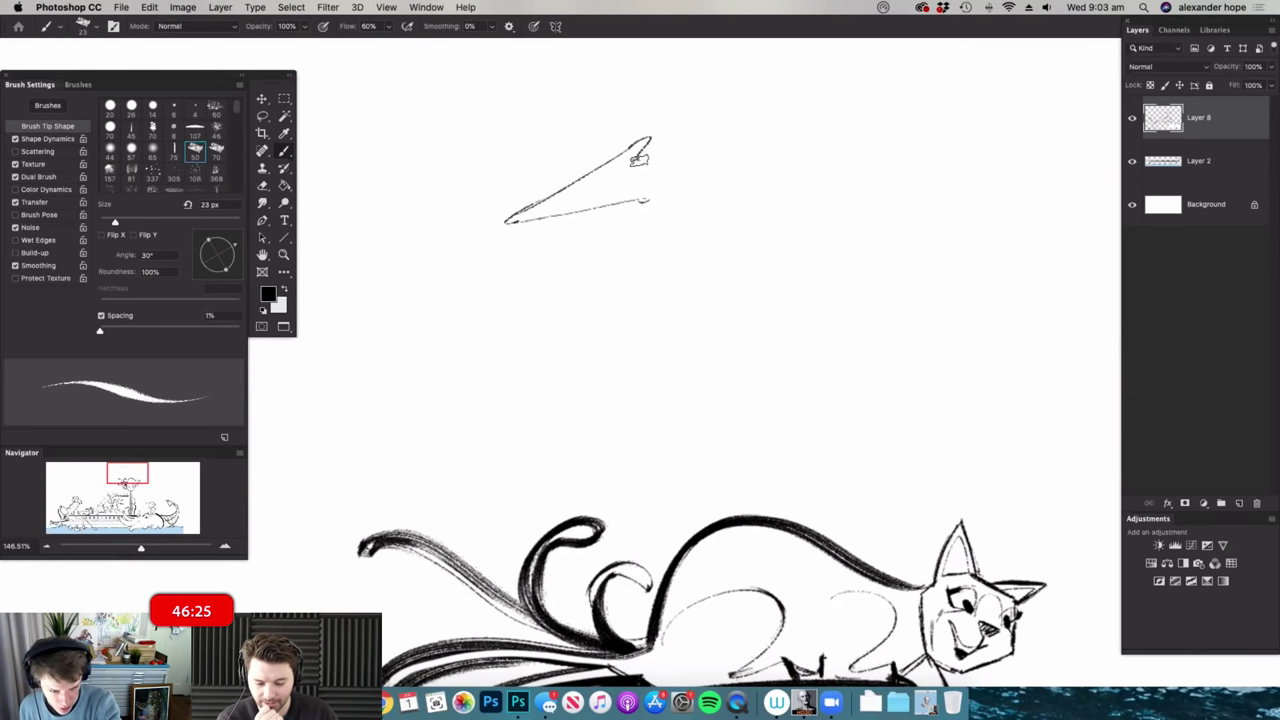
pyautogui.moveTo(665, 190); pyautogui.dragTo(647, 200)
pyautogui.press('super+space')
pyautogui.moveTo(658, 287); pyautogui.dragTo(630, 280)
pyautogui.moveTo(668, 157); pyautogui.dragTo(692, 152)
pyautogui.moveTo(643, 186); pyautogui.dragTo(763, 164)
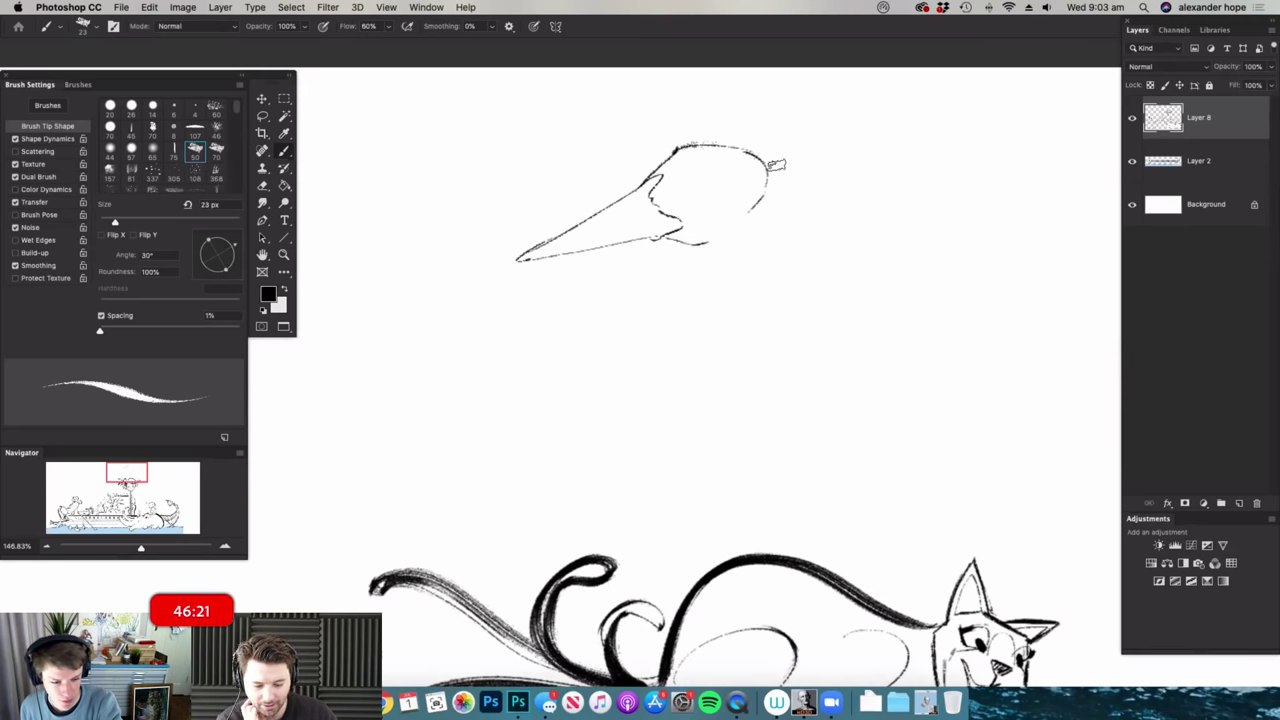
pyautogui.press('super+space')
pyautogui.moveTo(718, 256); pyautogui.dragTo(682, 207)
pyautogui.moveTo(705, 217)
pyautogui.mouseDown()
pyautogui.moveTo(722, 225)
pyautogui.moveTo(736, 273)
pyautogui.mouseUp()
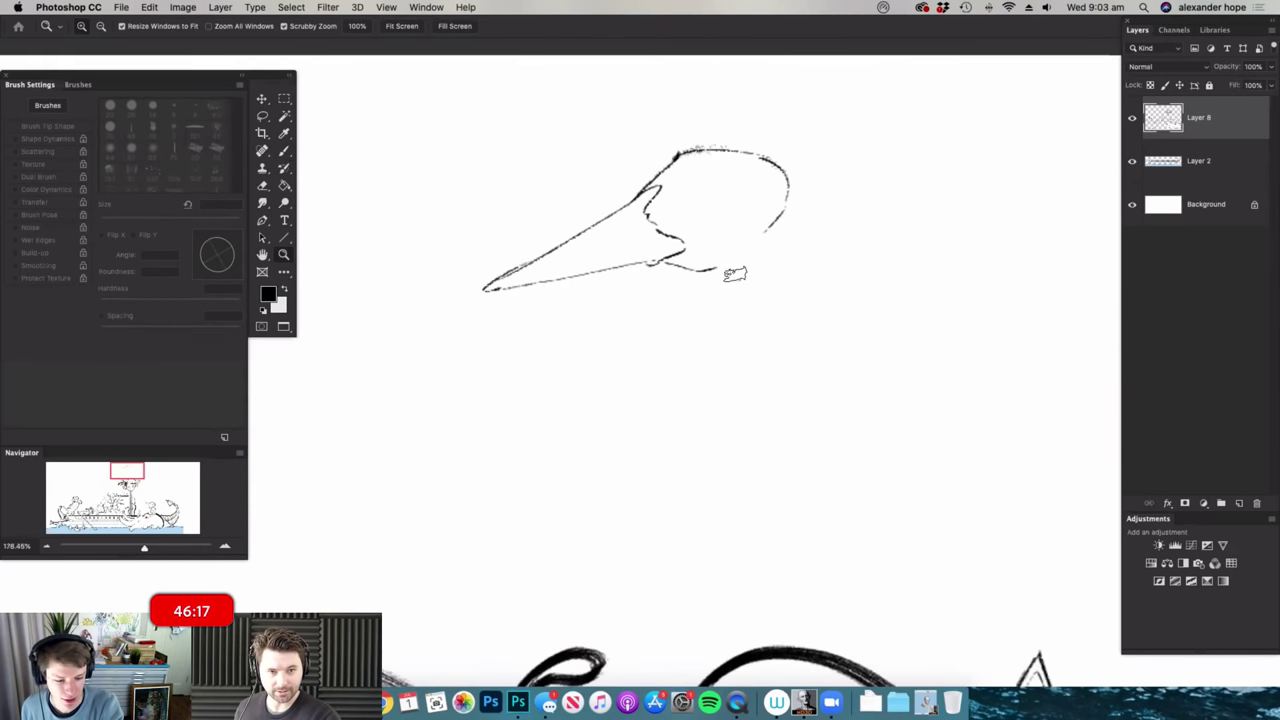
# - Add the beak's mouth line, a round eye with a black pupil, brow marks and the back-of-head line
pyautogui.press('e')
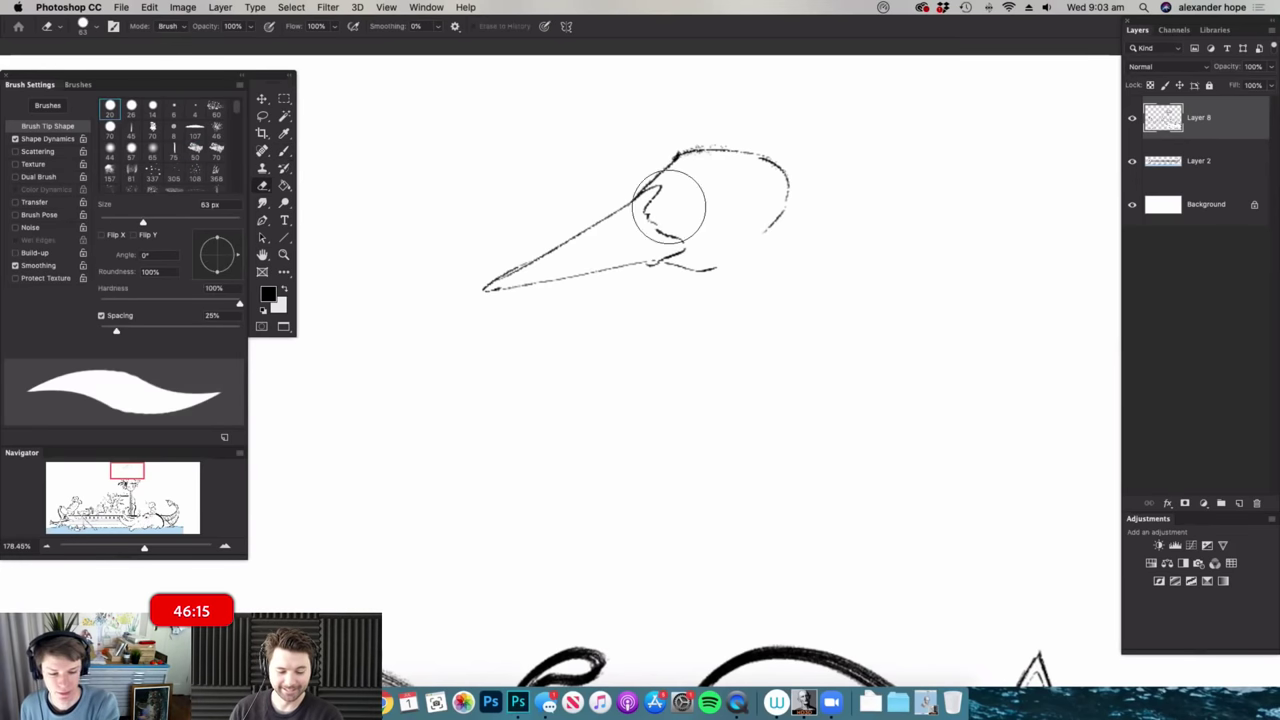
pyautogui.press('b')
pyautogui.moveTo(503, 282)
pyautogui.mouseDown()
pyautogui.moveTo(649, 240)
pyautogui.moveTo(676, 199)
pyautogui.mouseUp()
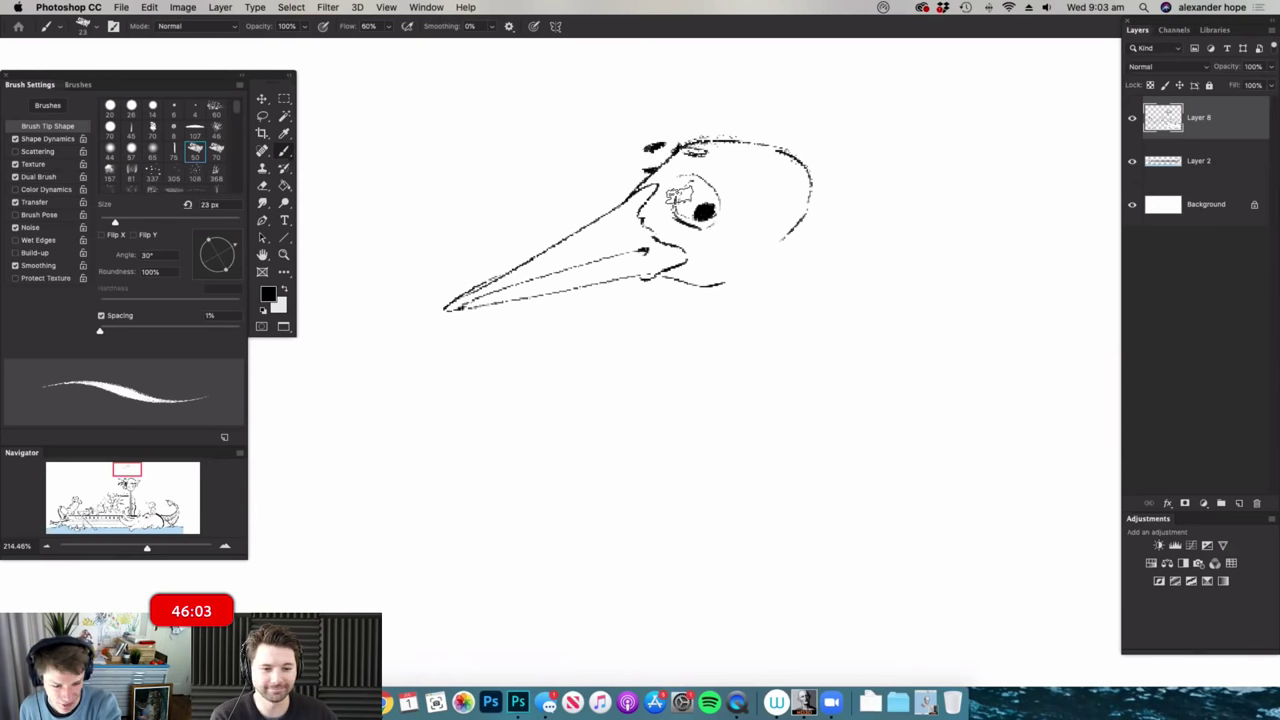
pyautogui.moveTo(809, 189)
pyautogui.mouseDown()
pyautogui.moveTo(748, 297)
pyautogui.moveTo(662, 345)
pyautogui.moveTo(680, 377)
pyautogui.moveTo(740, 343)
pyautogui.mouseUp()
pyautogui.press('b')
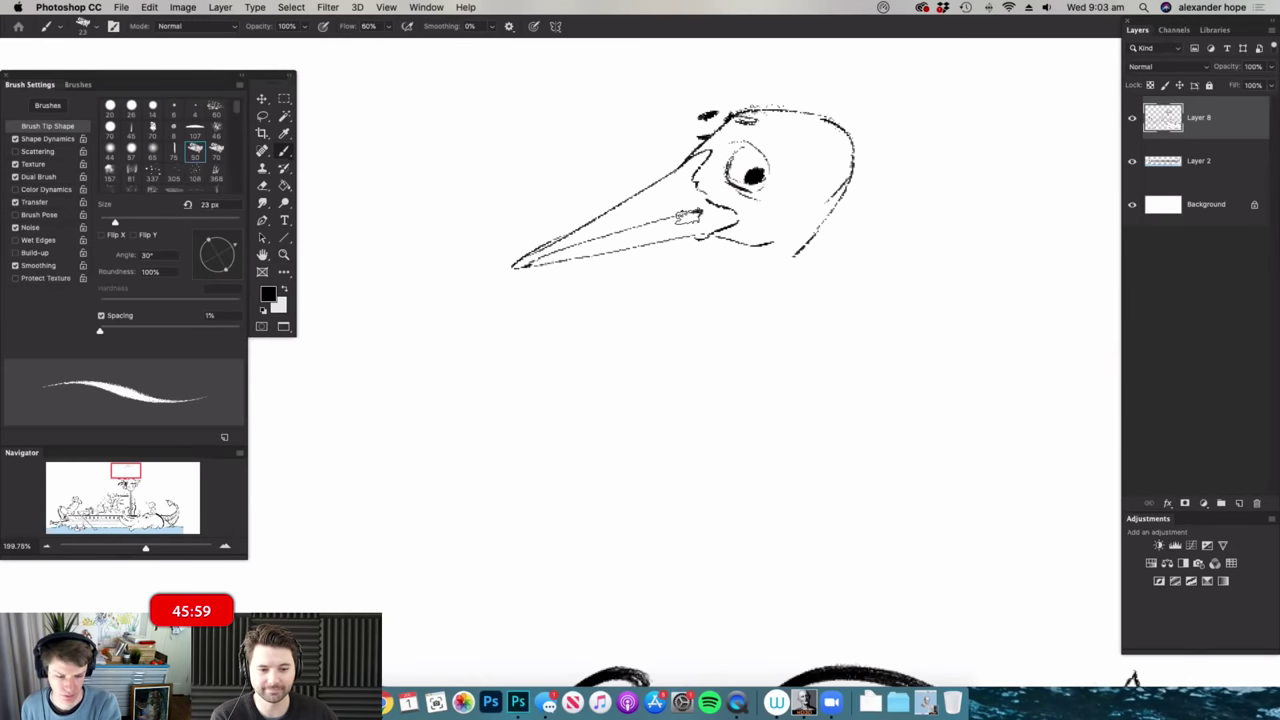
# - Erase the beak's base, redraw it as a curved mouth corner and strengthen the beak's lower edge
pyautogui.press('e')
pyautogui.moveTo(686, 208); pyautogui.dragTo(721, 207)
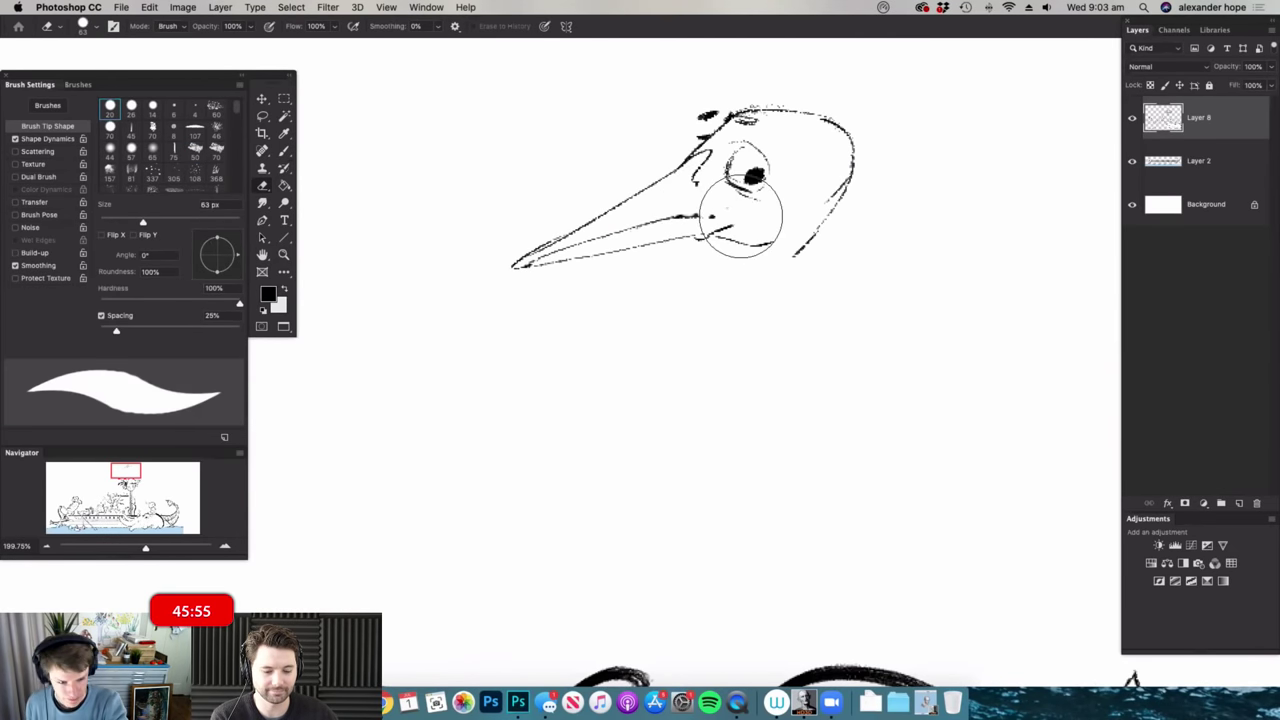
pyautogui.press('b')
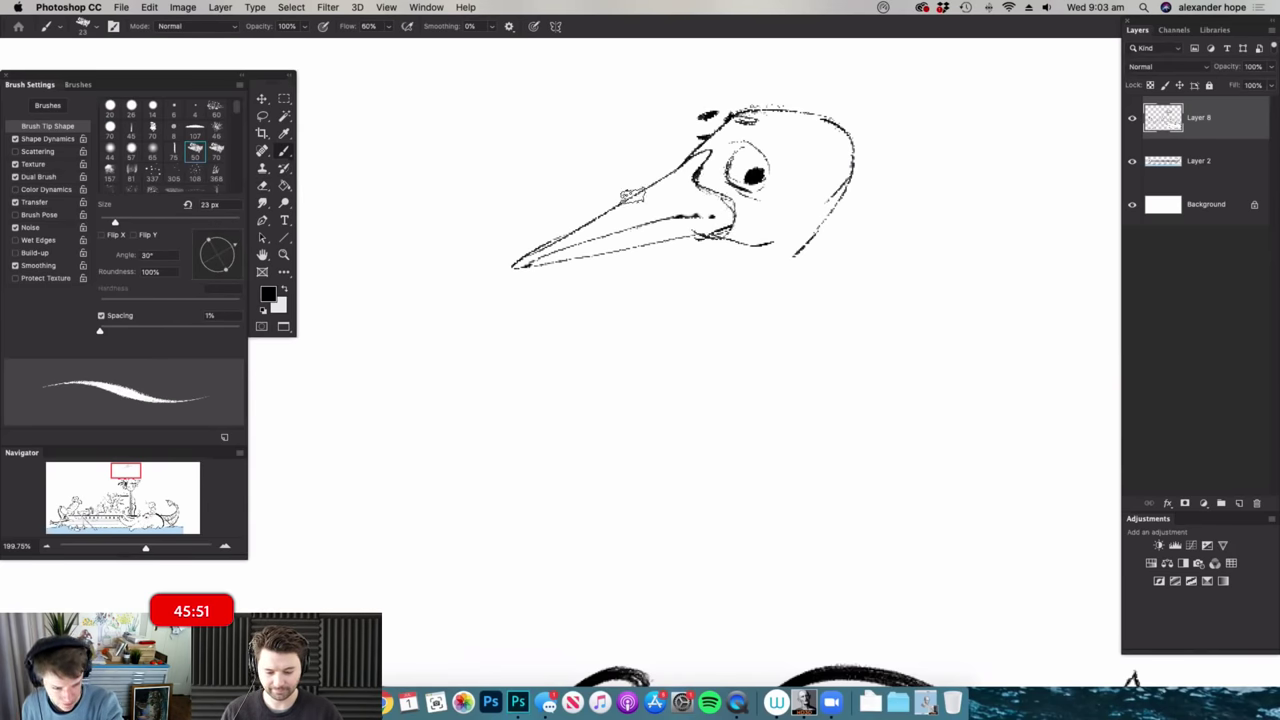
pyautogui.moveTo(585, 251); pyautogui.dragTo(680, 236)
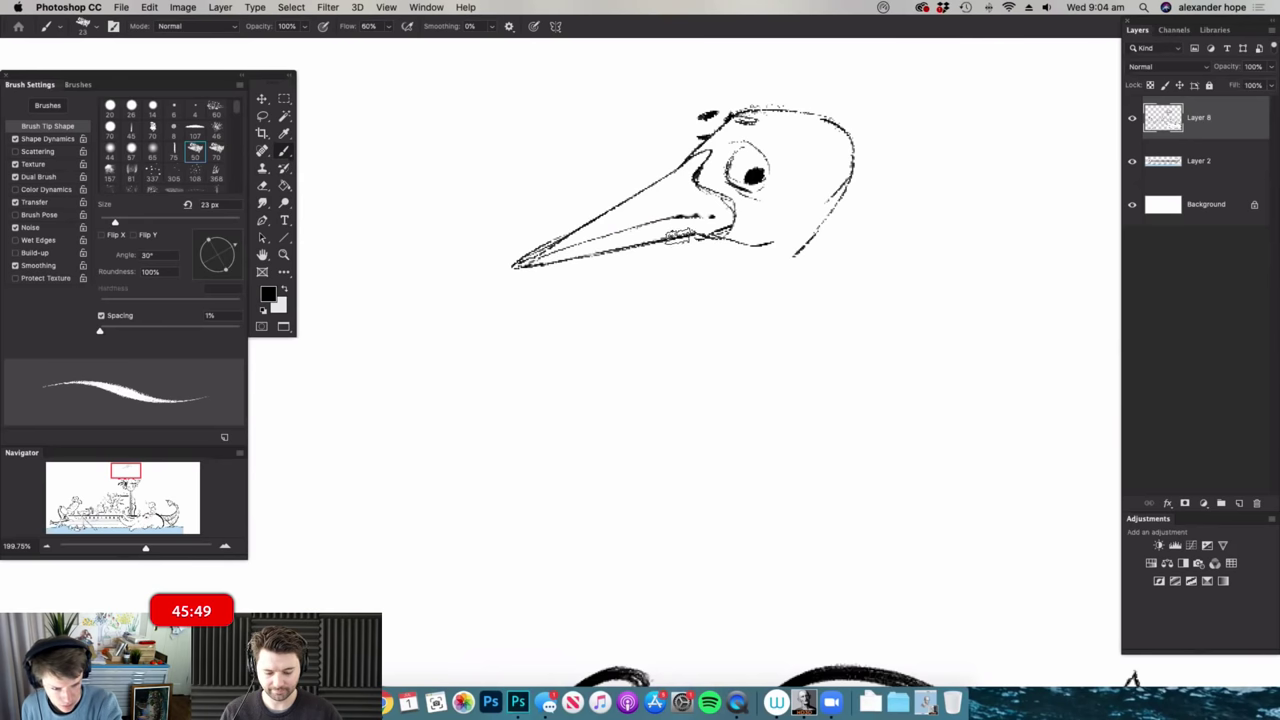
# - Draw the front and back of the bird's neck, continuing the lines into the breast and upper back
pyautogui.moveTo(790, 234); pyautogui.dragTo(783, 288)
pyautogui.moveTo(704, 364); pyautogui.dragTo(770, 275)
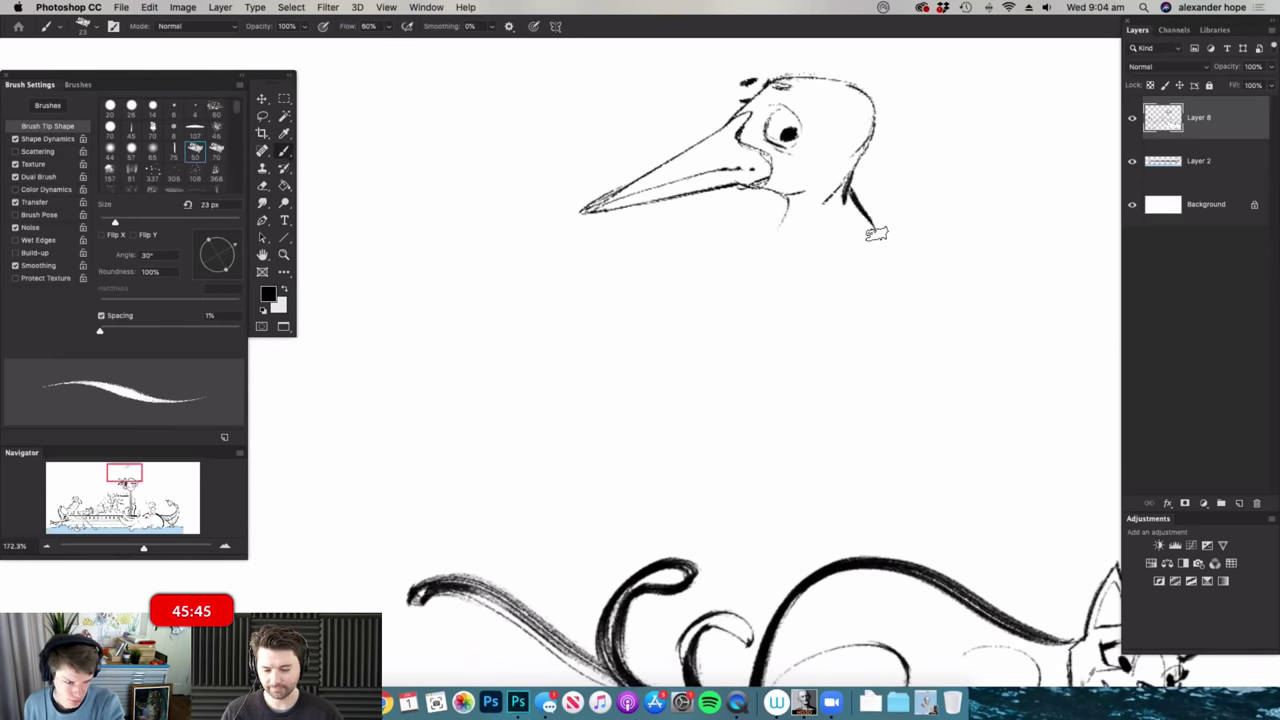
pyautogui.moveTo(863, 143); pyautogui.dragTo(889, 241)
pyautogui.moveTo(791, 197)
pyautogui.mouseDown()
pyautogui.moveTo(764, 263)
pyautogui.moveTo(715, 284)
pyautogui.mouseUp()
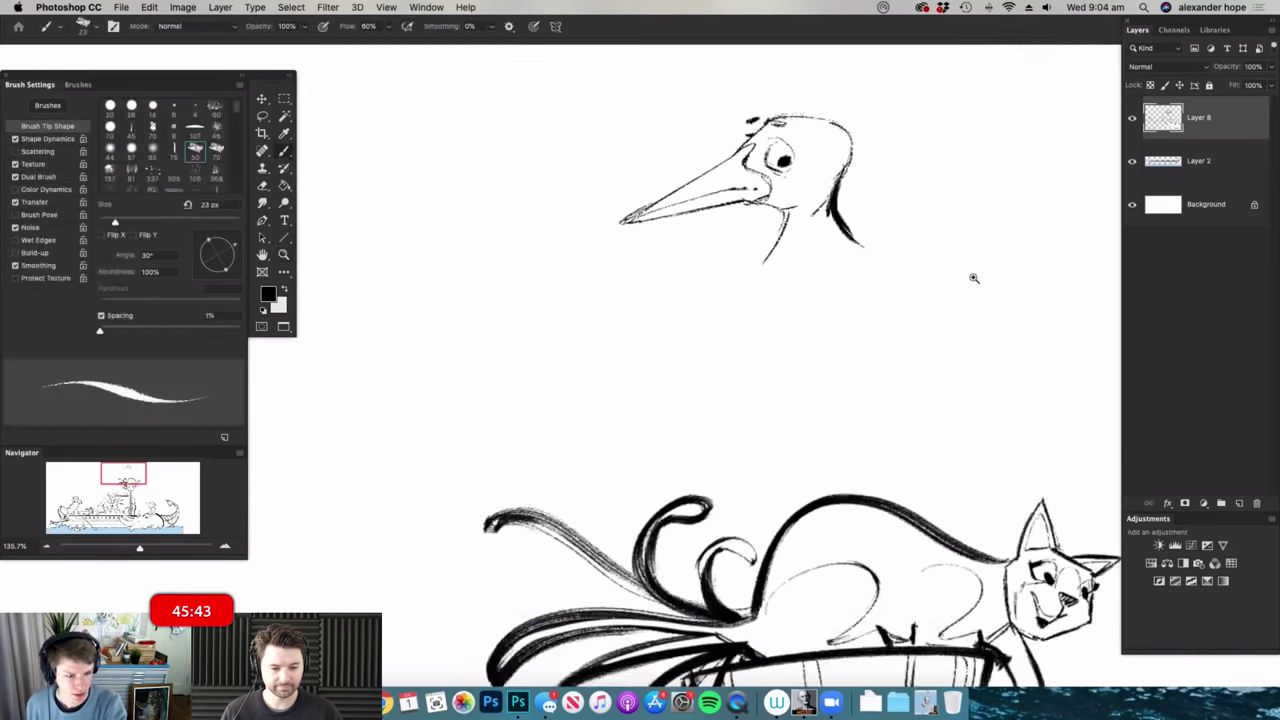
pyautogui.moveTo(968, 276); pyautogui.dragTo(1000, 274)
pyautogui.moveTo(818, 220); pyautogui.dragTo(957, 320)
pyautogui.moveTo(736, 242)
pyautogui.mouseDown()
pyautogui.moveTo(726, 350)
pyautogui.moveTo(655, 325)
pyautogui.mouseUp()
pyautogui.press('b')
pyautogui.scroll(1, 1008, 276)
# - Enlarge the brush to 54 px and ink the bird's heavy breast, back, belly and pointed tail feathers
pyautogui.rightClick(810, 298)
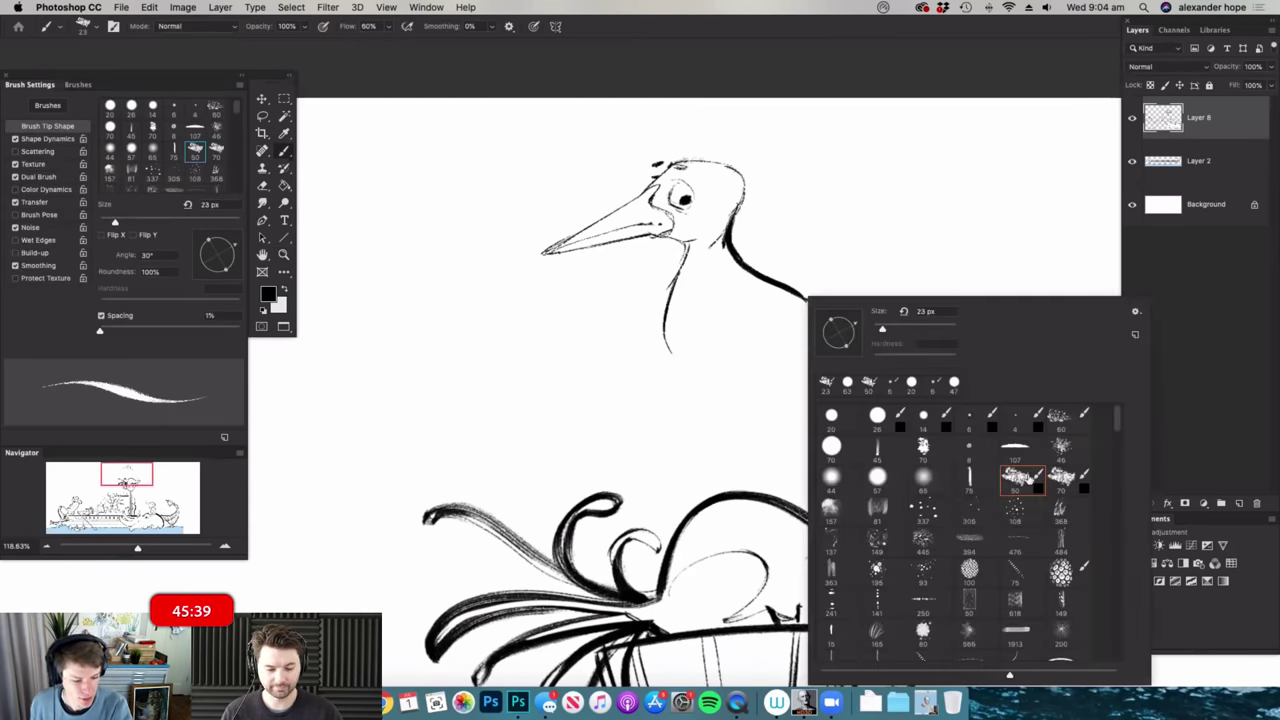
pyautogui.click(915, 268)
pyautogui.moveTo(681, 266)
pyautogui.mouseDown()
pyautogui.moveTo(696, 394)
pyautogui.moveTo(855, 445)
pyautogui.mouseUp()
pyautogui.moveTo(842, 322)
pyautogui.mouseDown()
pyautogui.moveTo(884, 392)
pyautogui.moveTo(1050, 455)
pyautogui.mouseUp()
pyautogui.moveTo(900, 420); pyautogui.dragTo(1015, 455)
pyautogui.moveTo(830, 442); pyautogui.dragTo(1030, 455)
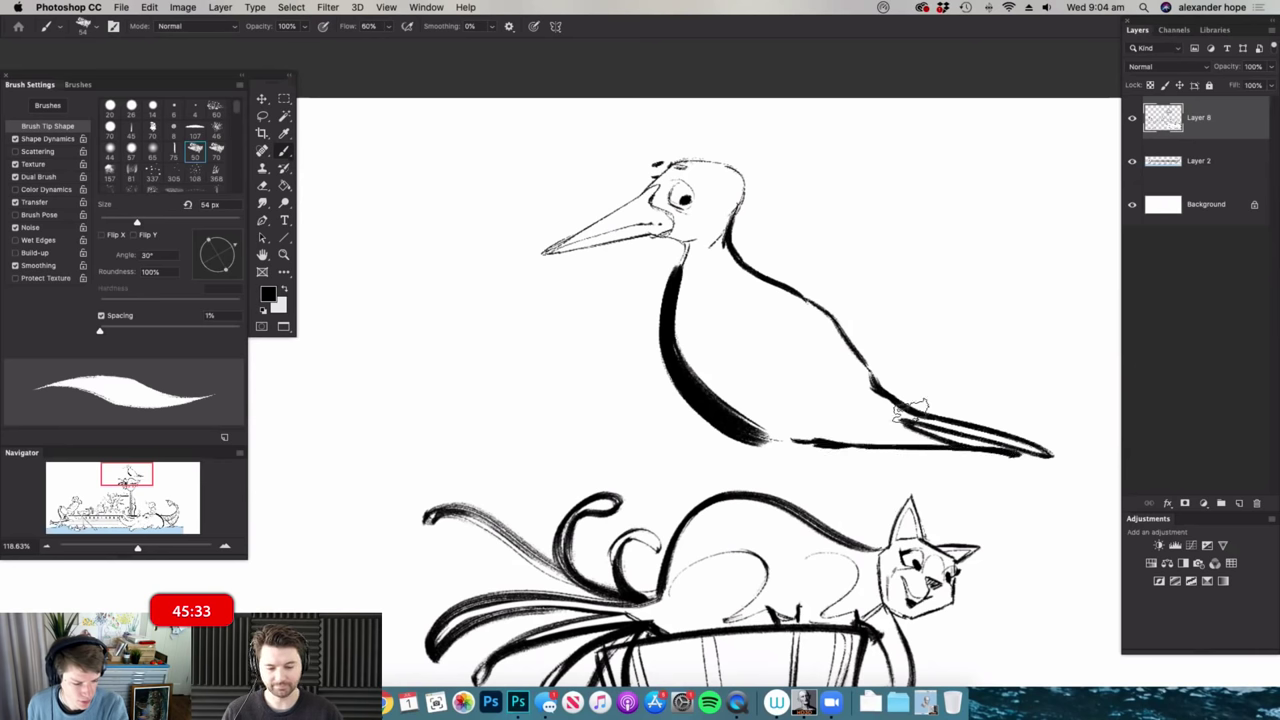
# - Draw the folded wing inside the bird's body, with a shoulder curve and upper and lower edges
pyautogui.moveTo(720, 268)
pyautogui.mouseDown()
pyautogui.moveTo(700, 318)
pyautogui.moveTo(775, 416)
pyautogui.moveTo(894, 436)
pyautogui.mouseUp()
pyautogui.moveTo(858, 366); pyautogui.dragTo(920, 366)
pyautogui.moveTo(696, 260); pyautogui.dragTo(878, 382)
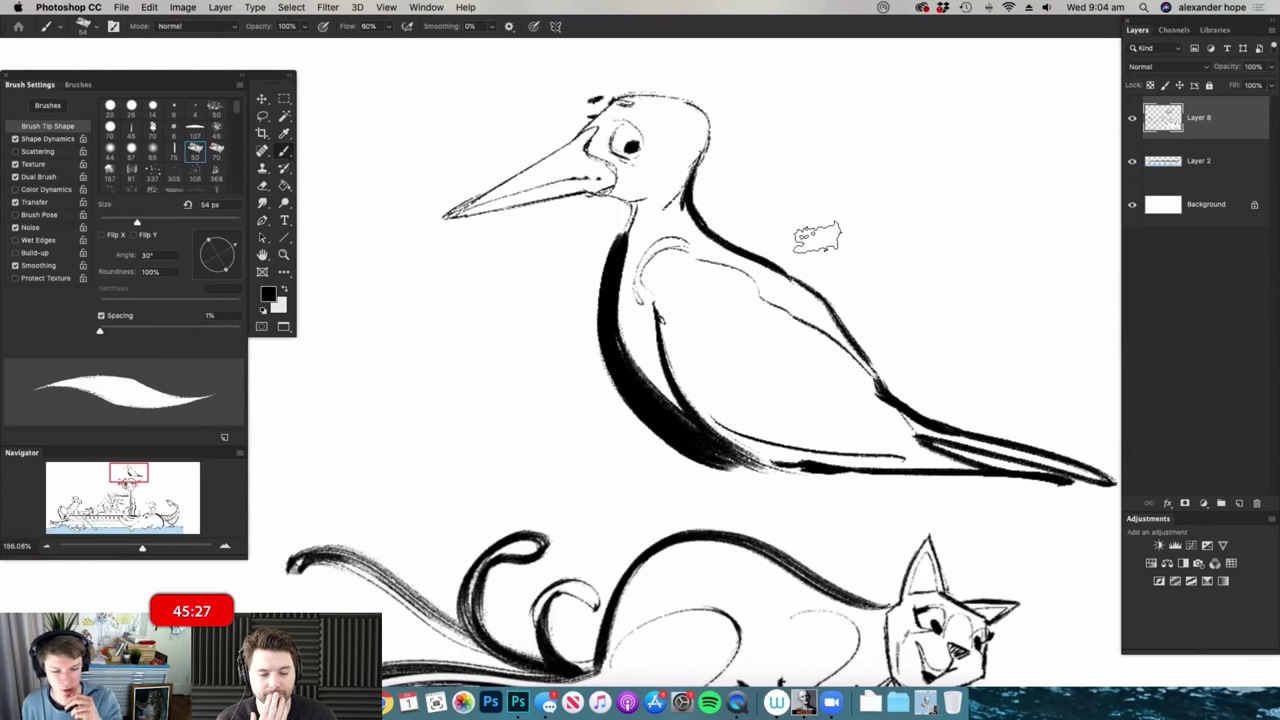
# - Thicken the bird's throat, back of the head and back outline with heavier strokes
pyautogui.moveTo(629, 228)
pyautogui.mouseDown()
pyautogui.moveTo(613, 198)
pyautogui.moveTo(631, 207)
pyautogui.mouseUp()
pyautogui.moveTo(709, 133)
pyautogui.mouseDown()
pyautogui.moveTo(668, 95)
pyautogui.moveTo(696, 117)
pyautogui.mouseUp()
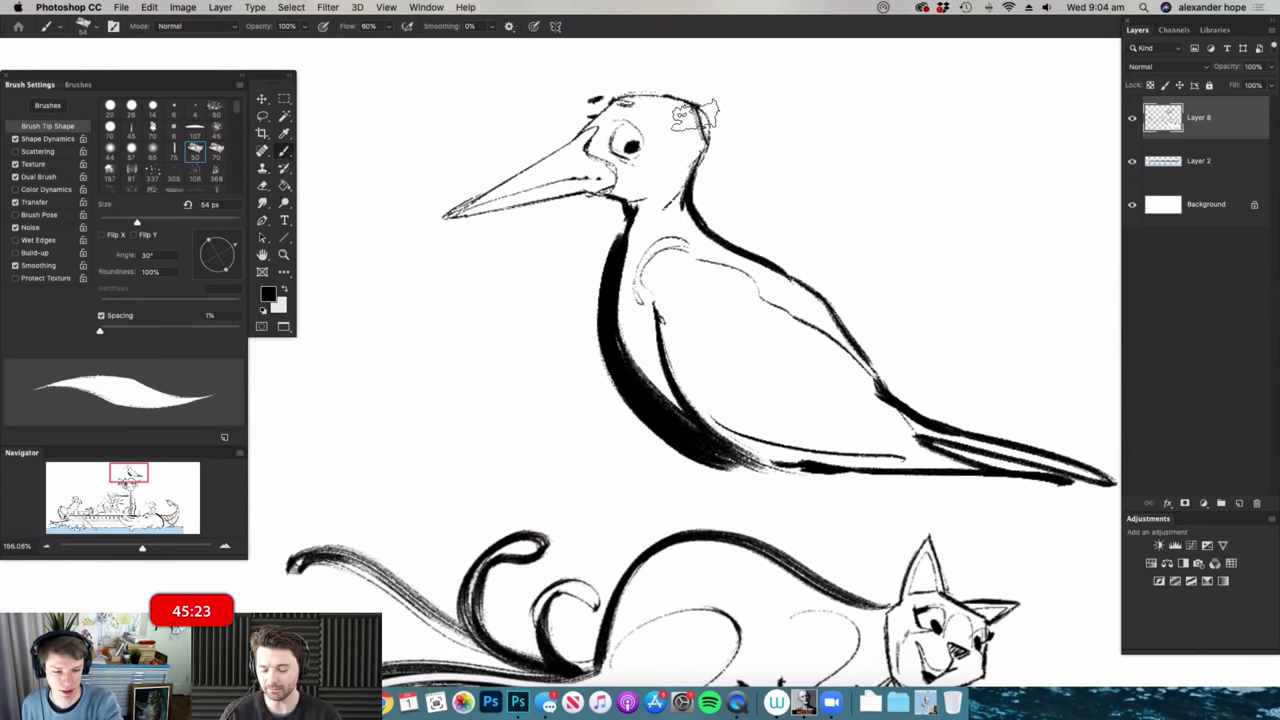
pyautogui.moveTo(775, 268); pyautogui.dragTo(920, 412)
# - Draw the bird's two legs from the belly down to the cat's back
pyautogui.moveTo(770, 468)
pyautogui.mouseDown()
pyautogui.moveTo(810, 523)
pyautogui.moveTo(810, 565)
pyautogui.mouseUp()
pyautogui.moveTo(733, 475)
pyautogui.mouseDown()
pyautogui.moveTo(775, 528)
pyautogui.moveTo(770, 498)
pyautogui.moveTo(777, 538)
pyautogui.mouseUp()
pyautogui.press('super+space')
pyautogui.moveTo(855, 407)
pyautogui.mouseDown()
pyautogui.moveTo(852, 490)
pyautogui.moveTo(817, 483)
pyautogui.moveTo(820, 533)
pyautogui.mouseUp()
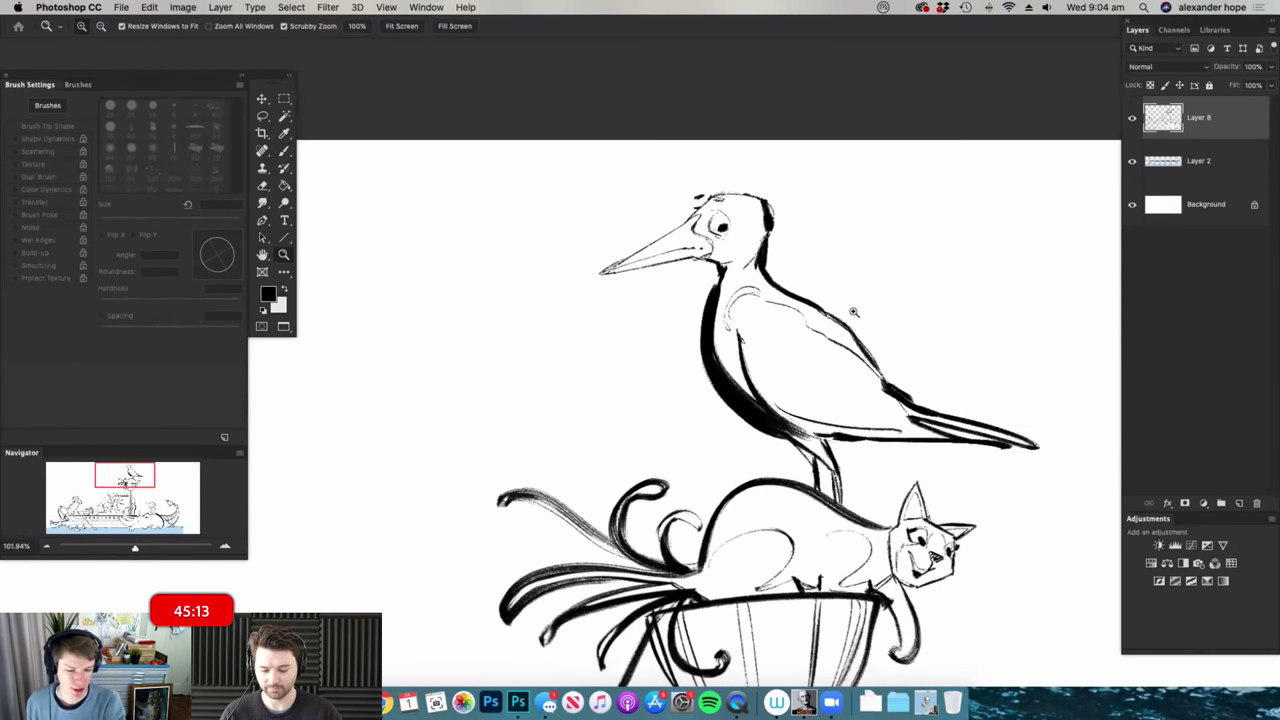
# - Sketch the face-patch contour around the bird's eye, cheek and forehead, reducing the brush to 30 px for the finer lines
pyautogui.moveTo(853, 312); pyautogui.dragTo(863, 312)
pyautogui.press('super+space')
pyautogui.moveTo(680, 243); pyautogui.dragTo(702, 243)
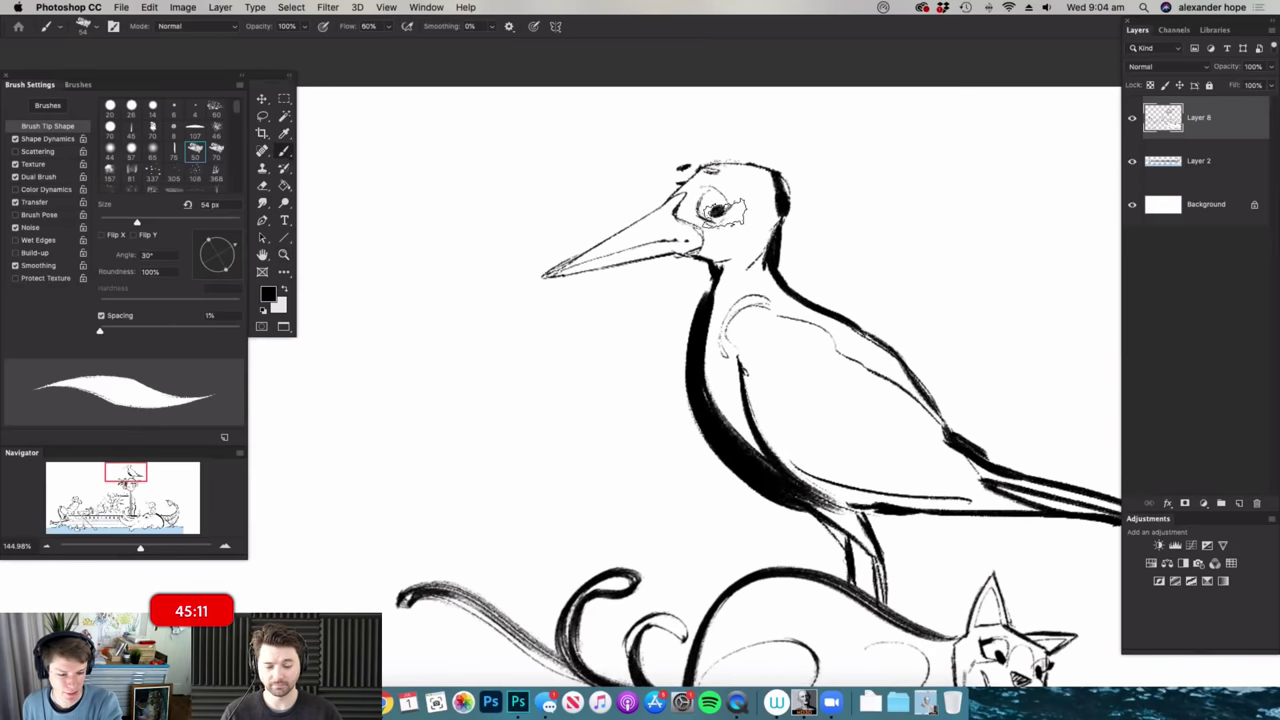
pyautogui.rightClick(904, 232)
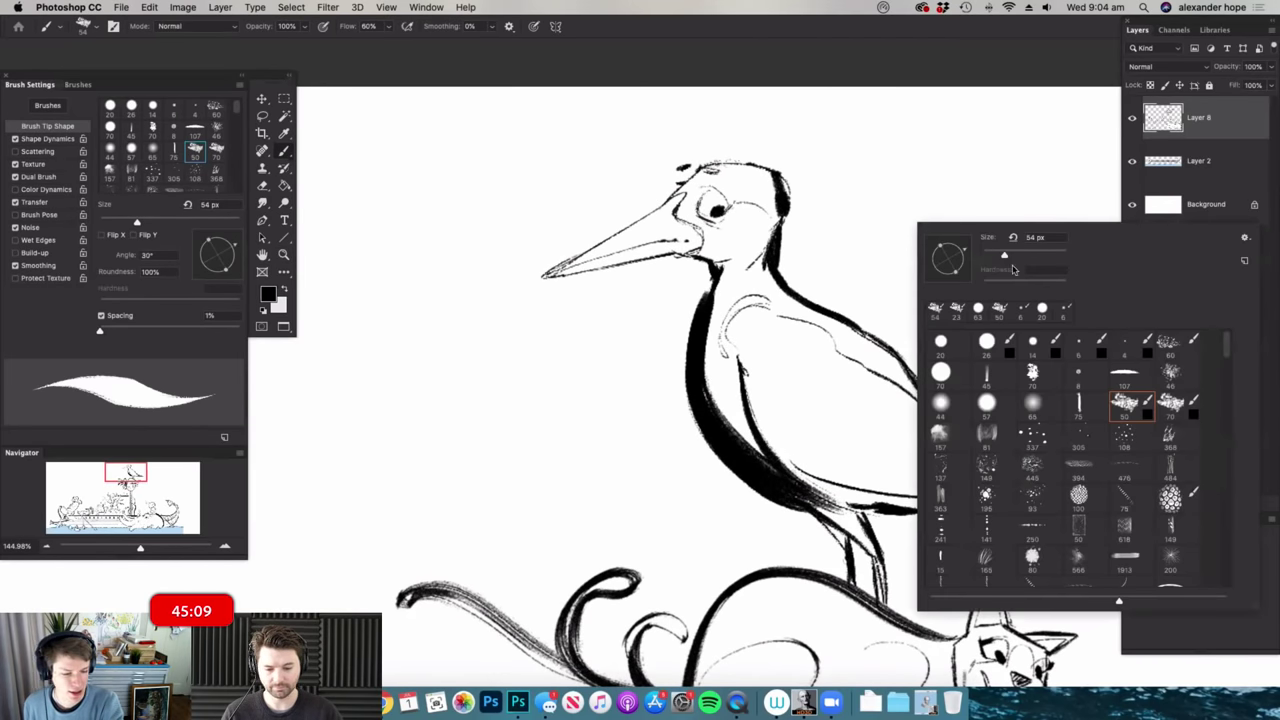
pyautogui.click(996, 255)
pyautogui.click(808, 182)
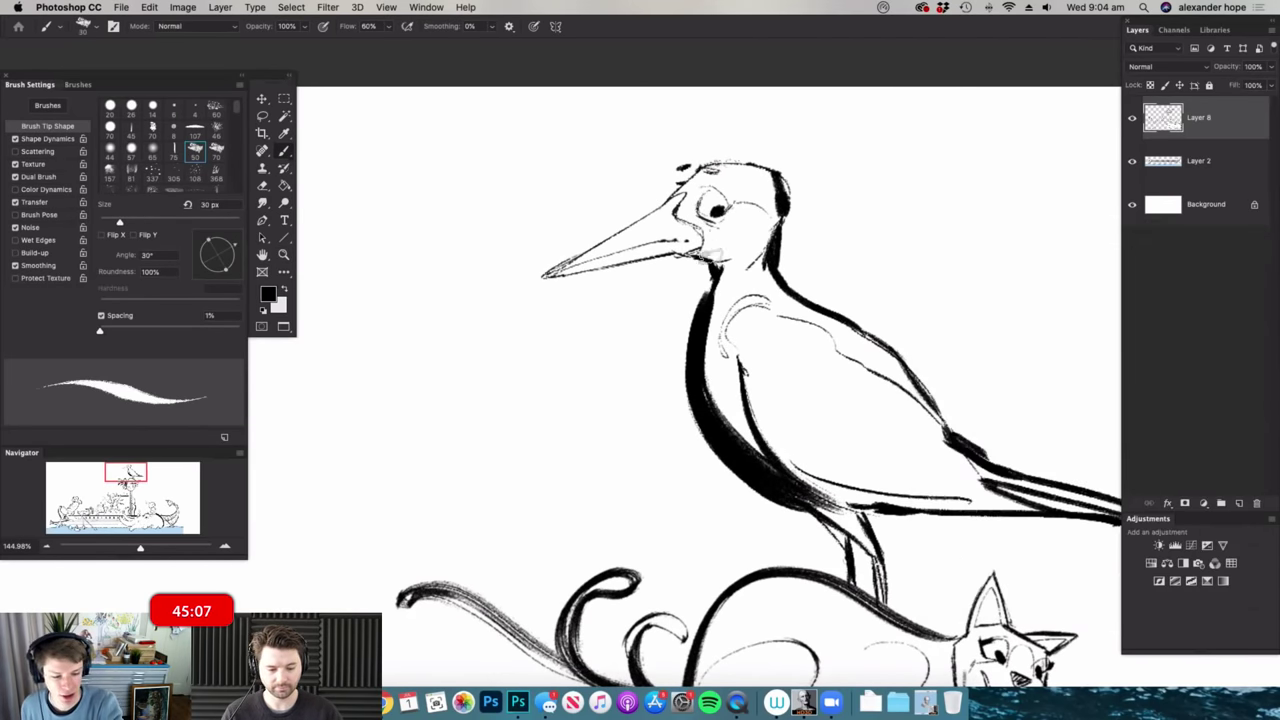
pyautogui.press('super+space')
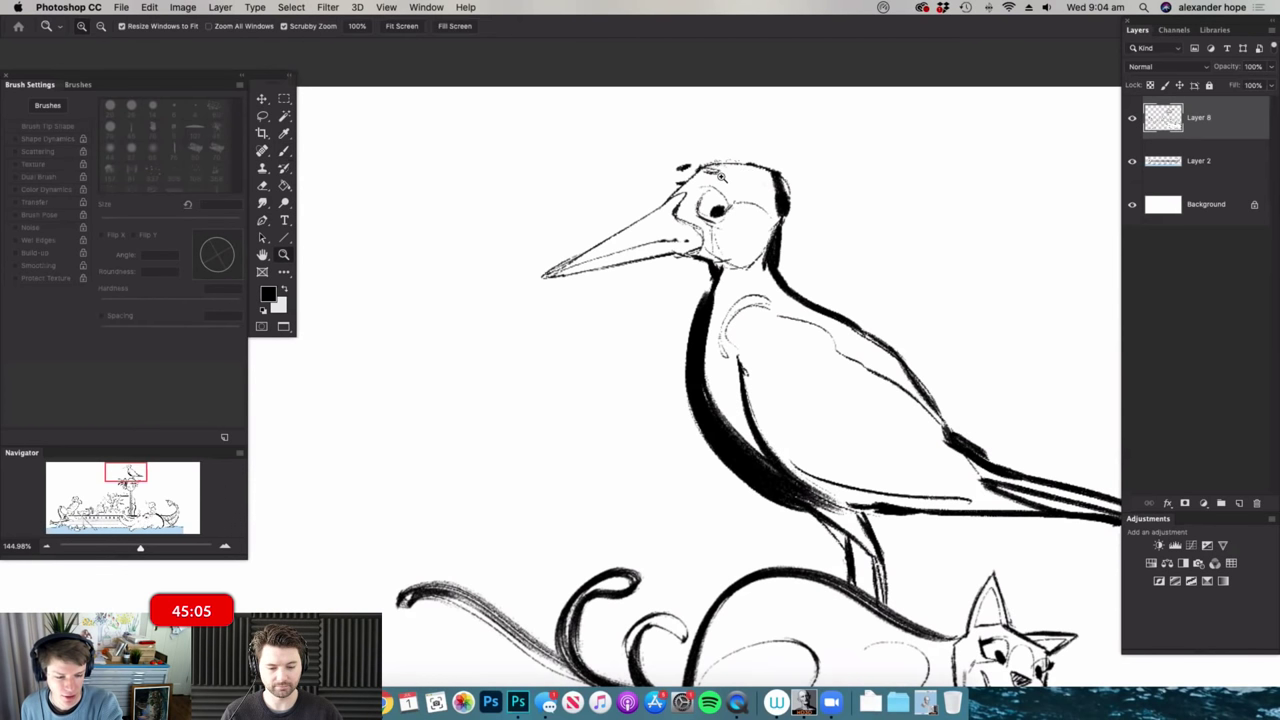
pyautogui.moveTo(728, 175); pyautogui.dragTo(748, 186)
pyautogui.press('super+space')
pyautogui.moveTo(826, 188)
pyautogui.mouseDown()
pyautogui.moveTo(772, 171)
pyautogui.moveTo(798, 174)
pyautogui.mouseUp()
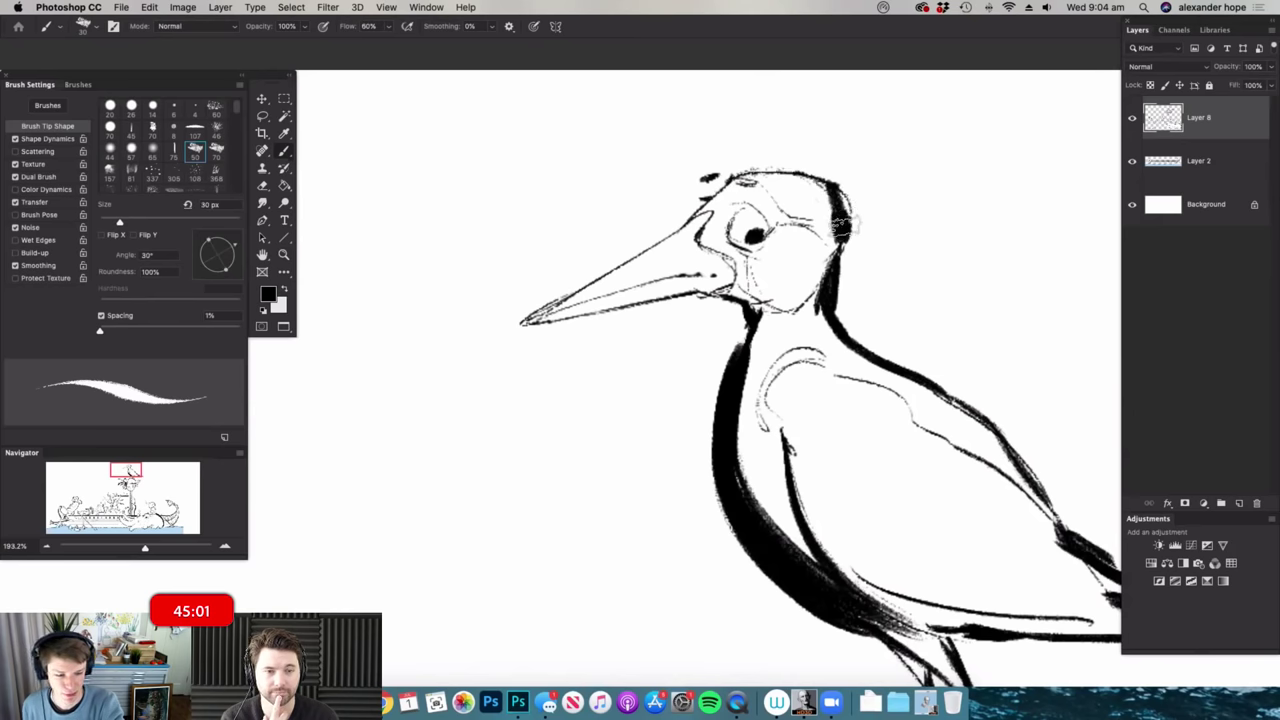
# - Erase the stray outline behind the back of the bird's head
pyautogui.press('e')
pyautogui.moveTo(863, 209)
pyautogui.mouseDown()
pyautogui.moveTo(873, 248)
pyautogui.moveTo(775, 268)
pyautogui.mouseUp()
pyautogui.press('b')
# - Draw the bird's raised wing as a hand-like shape with long feather fingers reaching up beneath the beak
pyautogui.press('super+space')
pyautogui.press('super+space')
pyautogui.moveTo(760, 337)
pyautogui.mouseDown()
pyautogui.moveTo(798, 332)
pyautogui.moveTo(750, 331)
pyautogui.moveTo(772, 330)
pyautogui.mouseUp()
pyautogui.press('super+space')
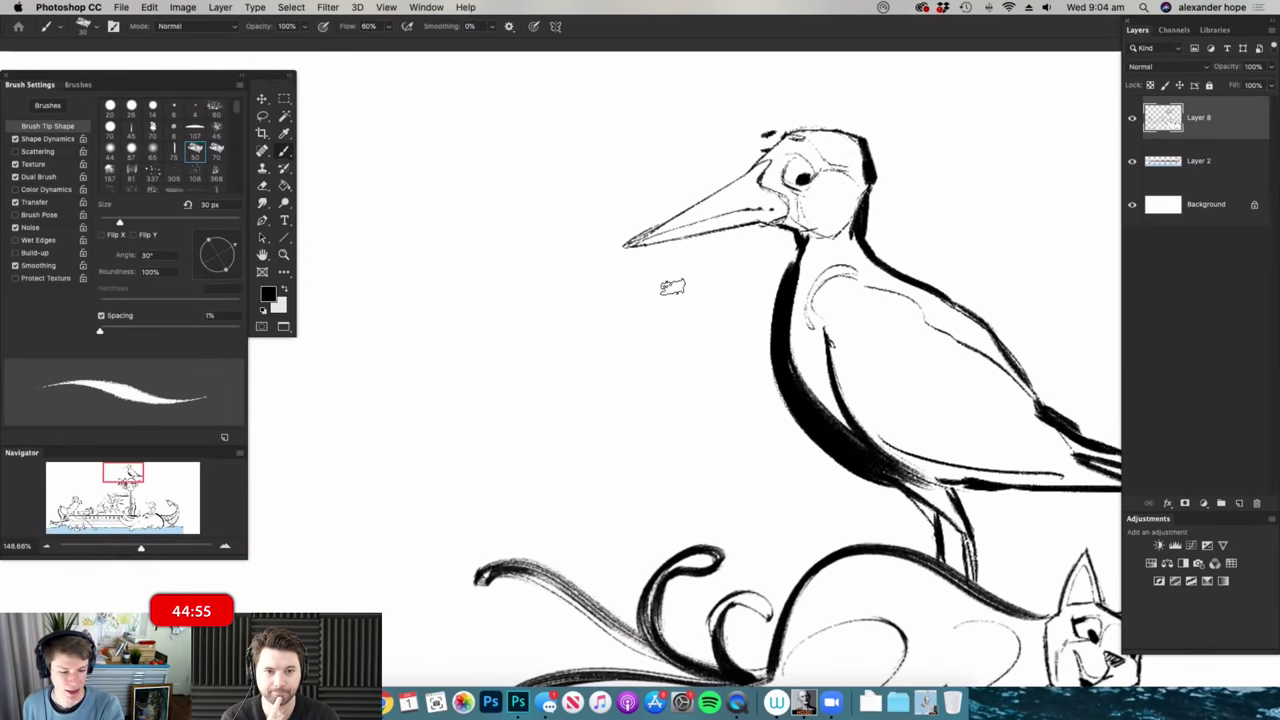
pyautogui.moveTo(747, 242); pyautogui.dragTo(652, 316)
pyautogui.moveTo(756, 288)
pyautogui.mouseDown()
pyautogui.moveTo(668, 326)
pyautogui.moveTo(744, 336)
pyautogui.moveTo(666, 370)
pyautogui.moveTo(716, 450)
pyautogui.mouseUp()
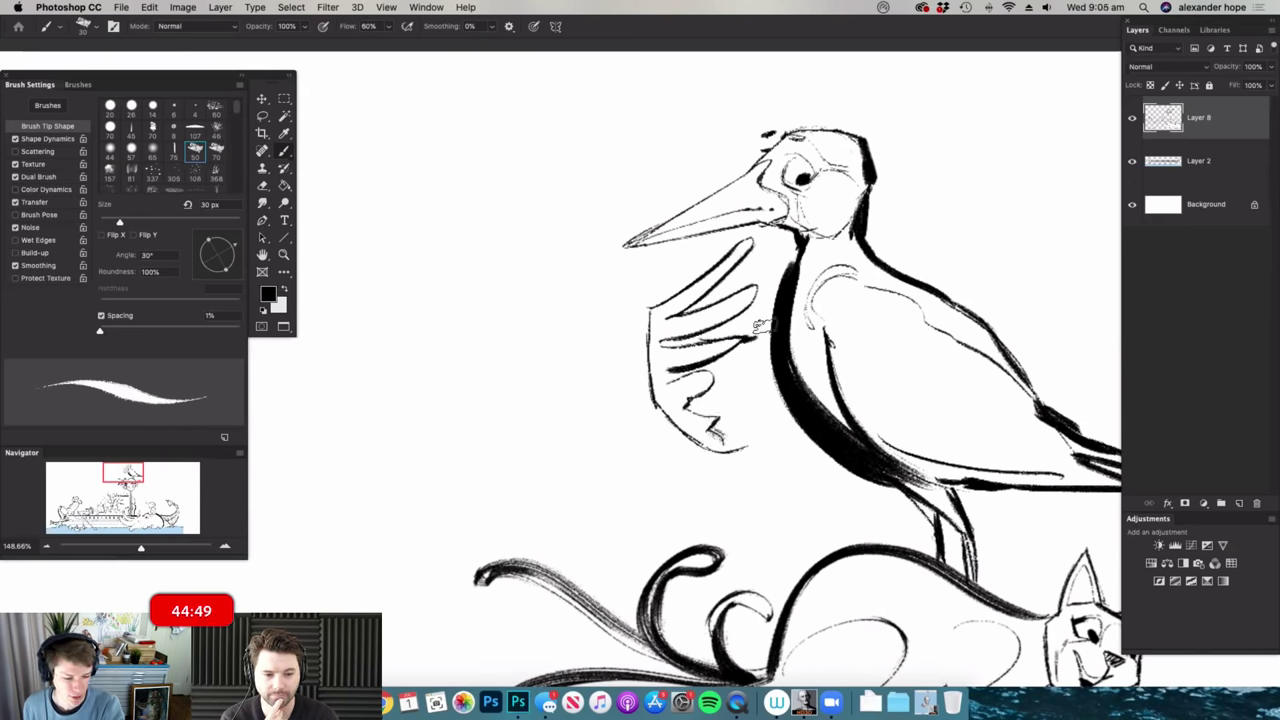
# - Shade the lower part of the raised wing with diagonal hatching up to the bird's chest
pyautogui.moveTo(744, 446)
pyautogui.mouseDown()
pyautogui.moveTo(713, 461)
pyautogui.moveTo(746, 473)
pyautogui.mouseUp()
pyautogui.moveTo(797, 449)
pyautogui.mouseDown()
pyautogui.moveTo(788, 464)
pyautogui.moveTo(818, 444)
pyautogui.mouseUp()
pyautogui.press('super+space')
pyautogui.moveTo(826, 367); pyautogui.dragTo(785, 362)
pyautogui.press('super+space')
pyautogui.moveTo(968, 340)
pyautogui.mouseDown()
pyautogui.moveTo(986, 338)
pyautogui.moveTo(944, 328)
pyautogui.mouseUp()
pyautogui.moveTo(678, 371)
pyautogui.mouseDown()
pyautogui.moveTo(704, 357)
pyautogui.moveTo(708, 385)
pyautogui.mouseUp()
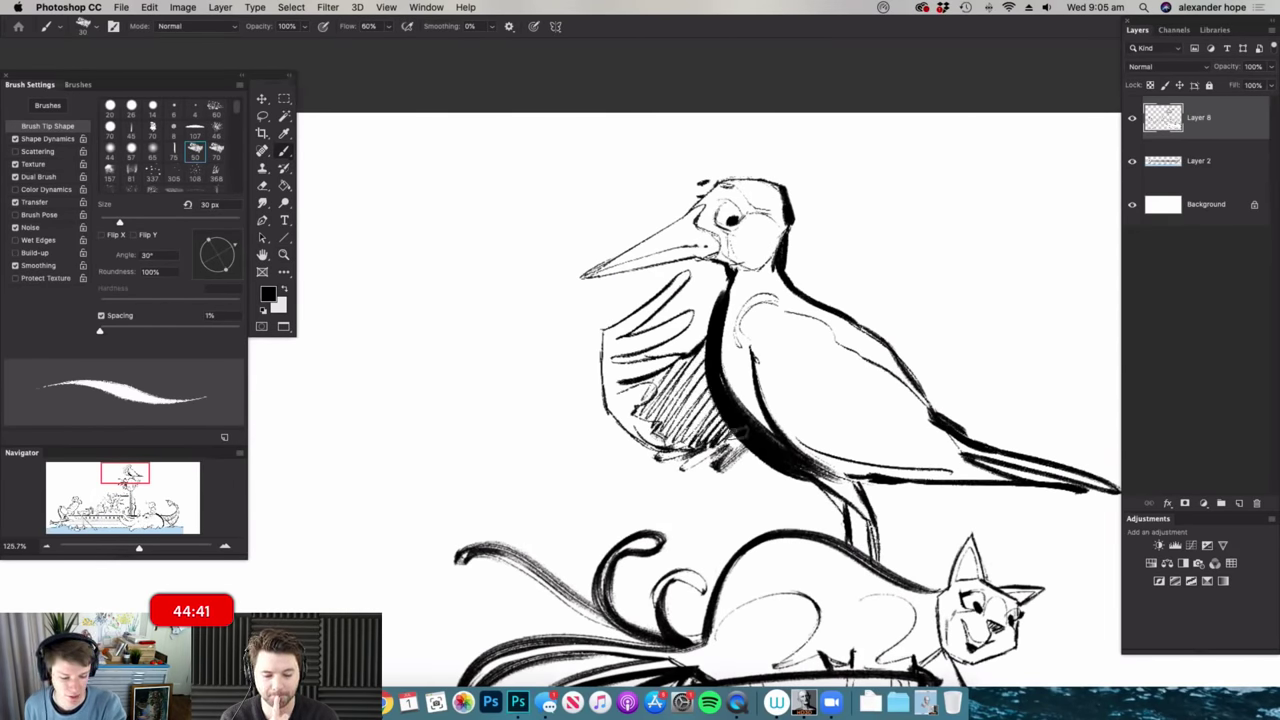
# - Add a new empty layer between Layer 2 and the bird's line art
pyautogui.press('z')
pyautogui.moveTo(960, 338)
pyautogui.mouseDown()
pyautogui.moveTo(903, 320)
pyautogui.moveTo(990, 300)
pyautogui.mouseUp()
pyautogui.press('b')
pyautogui.click(1221, 169)
pyautogui.click(1240, 505)
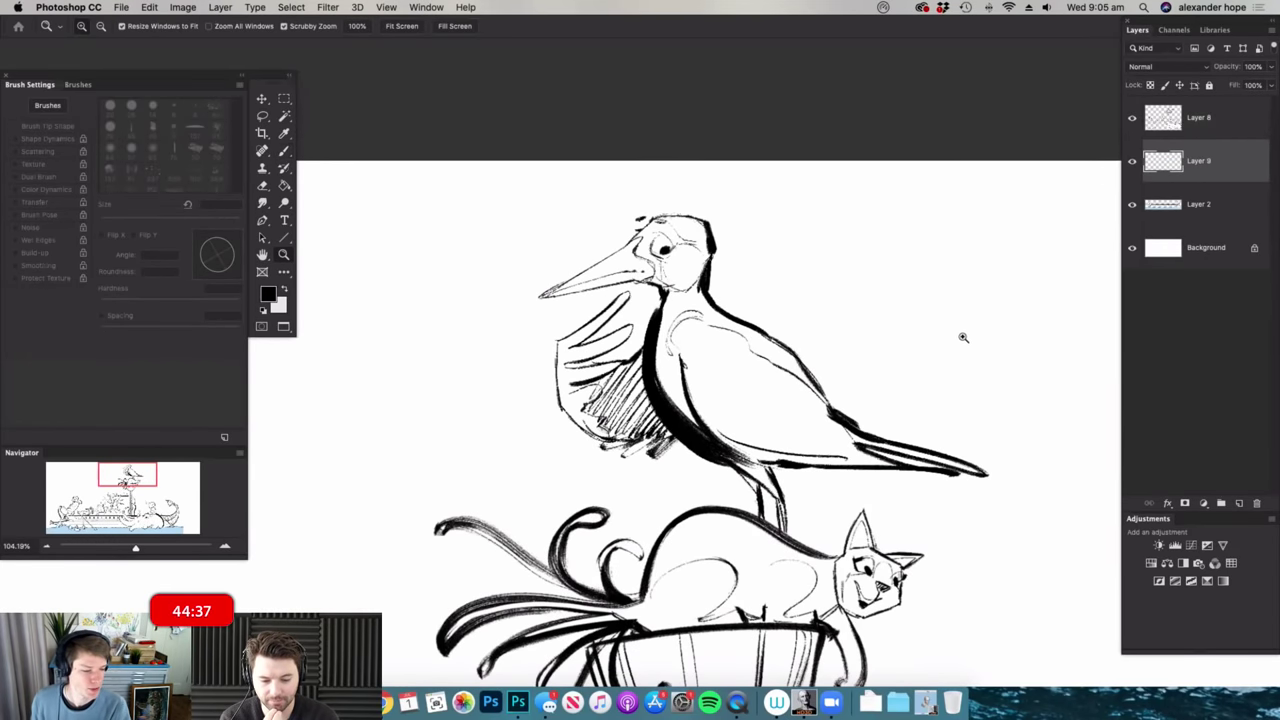
# - Choose the hard round 20 px brush and set the foreground colour to dark grey #5a5a5d
pyautogui.scroll(2, 963, 334)
pyautogui.rightClick(758, 356)
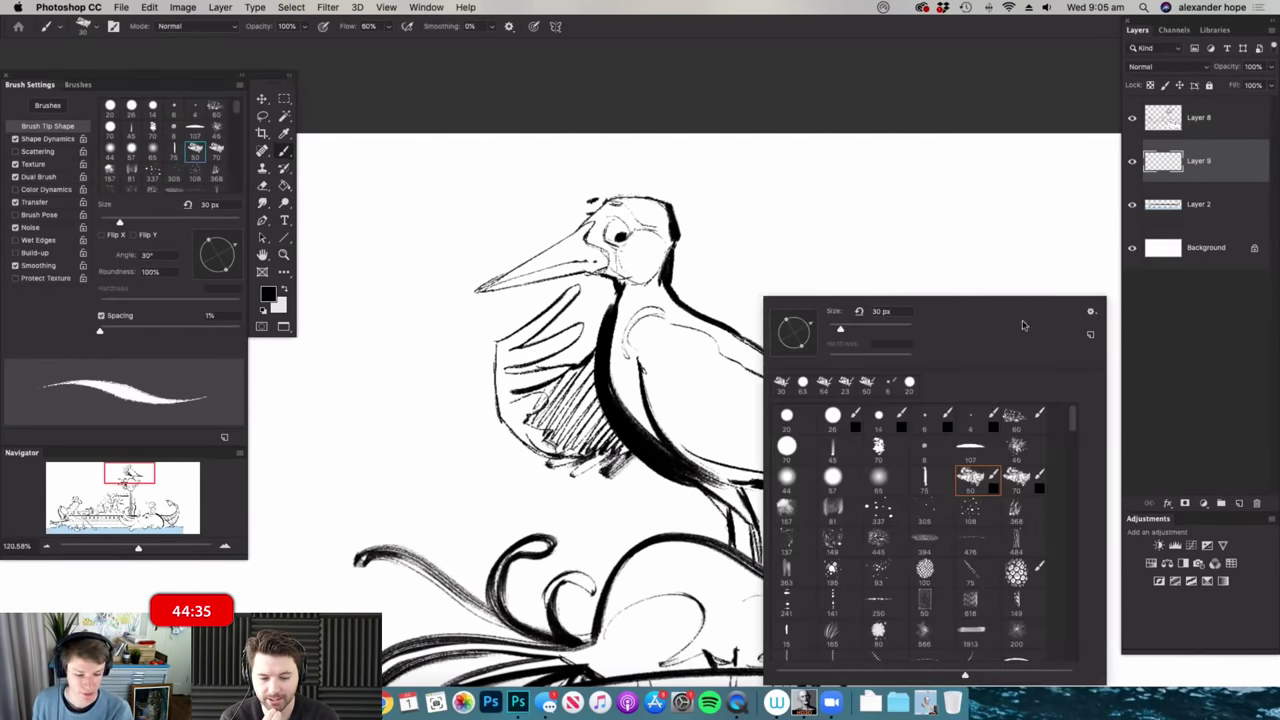
pyautogui.click(836, 478)
pyautogui.click(833, 418)
pyautogui.moveTo(848, 306); pyautogui.dragTo(838, 310)
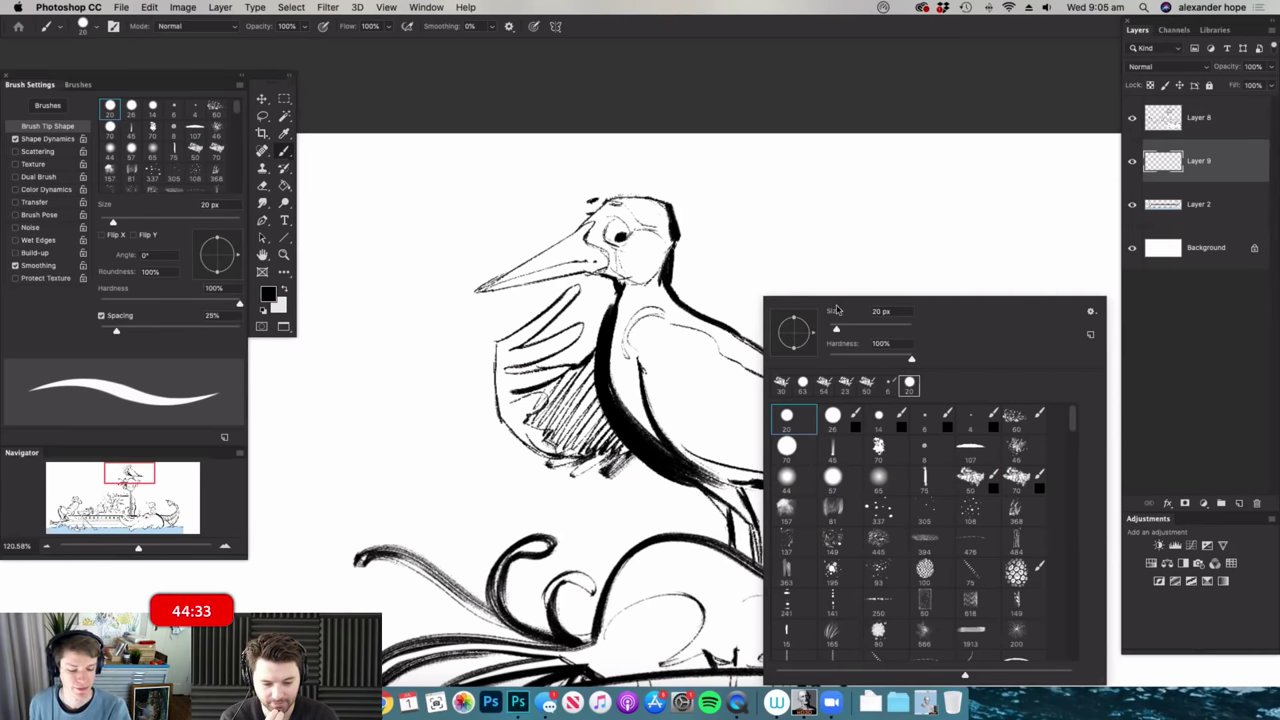
pyautogui.click(846, 260)
pyautogui.press('n')
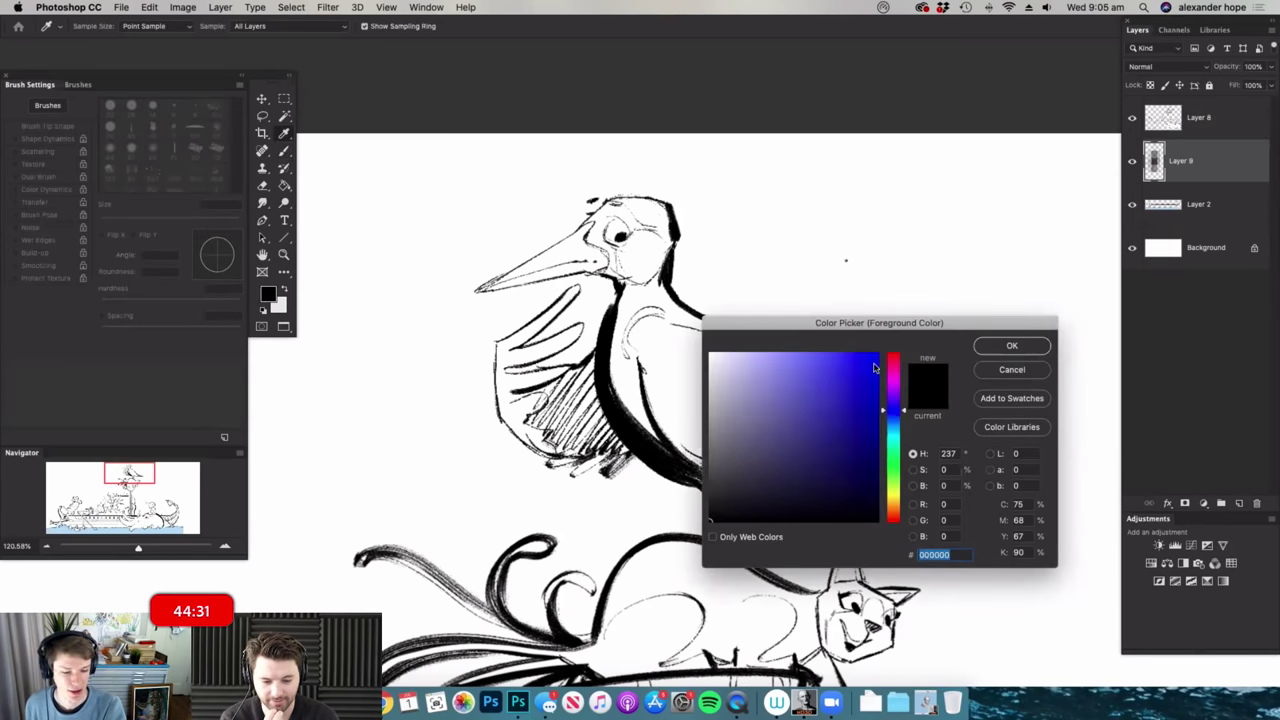
pyautogui.click(715, 457)
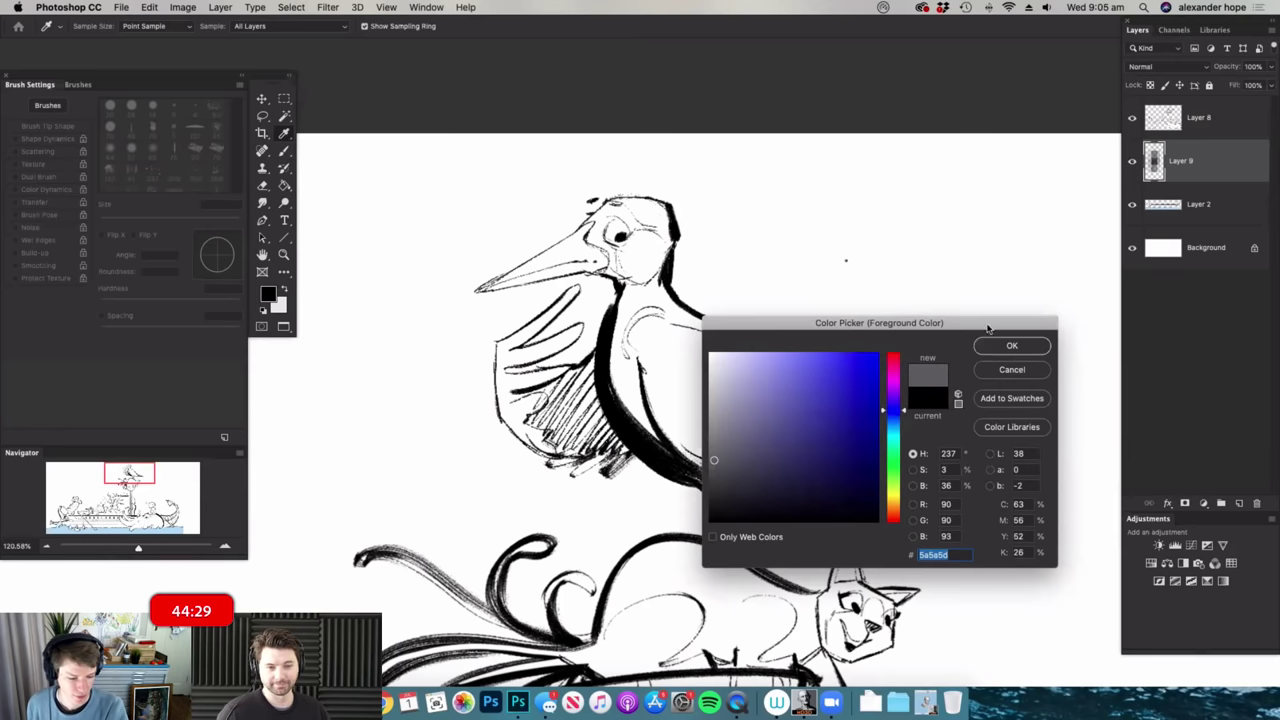
pyautogui.click(982, 345)
# - Fill the bird's head, neck, body and upper legs with flat dark grey, enlarging the brush to 44 px
pyautogui.moveTo(592, 212); pyautogui.dragTo(645, 250)
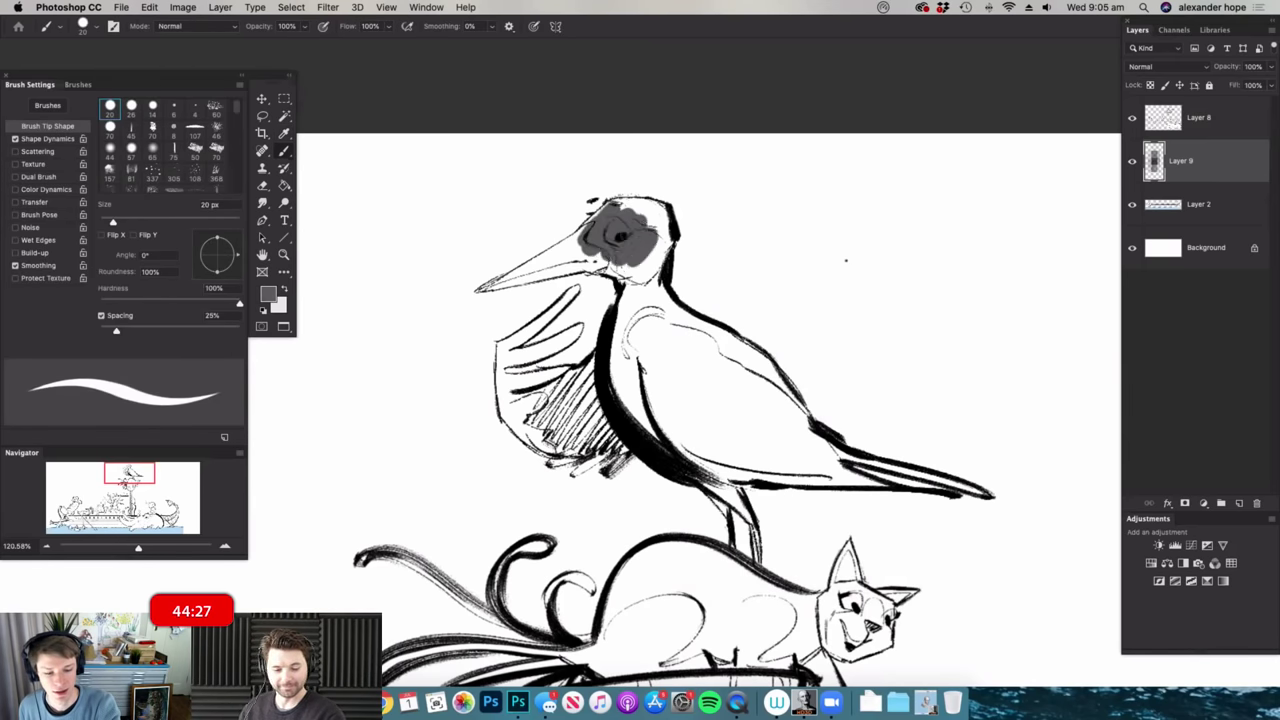
pyautogui.moveTo(600, 205)
pyautogui.mouseDown()
pyautogui.moveTo(655, 225)
pyautogui.moveTo(660, 280)
pyautogui.moveTo(639, 322)
pyautogui.mouseUp()
pyautogui.rightClick(659, 285)
pyautogui.moveTo(737, 318); pyautogui.dragTo(749, 318)
pyautogui.moveTo(626, 356)
pyautogui.mouseDown()
pyautogui.moveTo(633, 299)
pyautogui.moveTo(663, 343)
pyautogui.moveTo(785, 420)
pyautogui.moveTo(687, 332)
pyautogui.moveTo(820, 460)
pyautogui.moveTo(890, 490)
pyautogui.moveTo(737, 400)
pyautogui.moveTo(635, 385)
pyautogui.moveTo(651, 366)
pyautogui.moveTo(735, 468)
pyautogui.moveTo(679, 398)
pyautogui.moveTo(752, 530)
pyautogui.mouseUp()
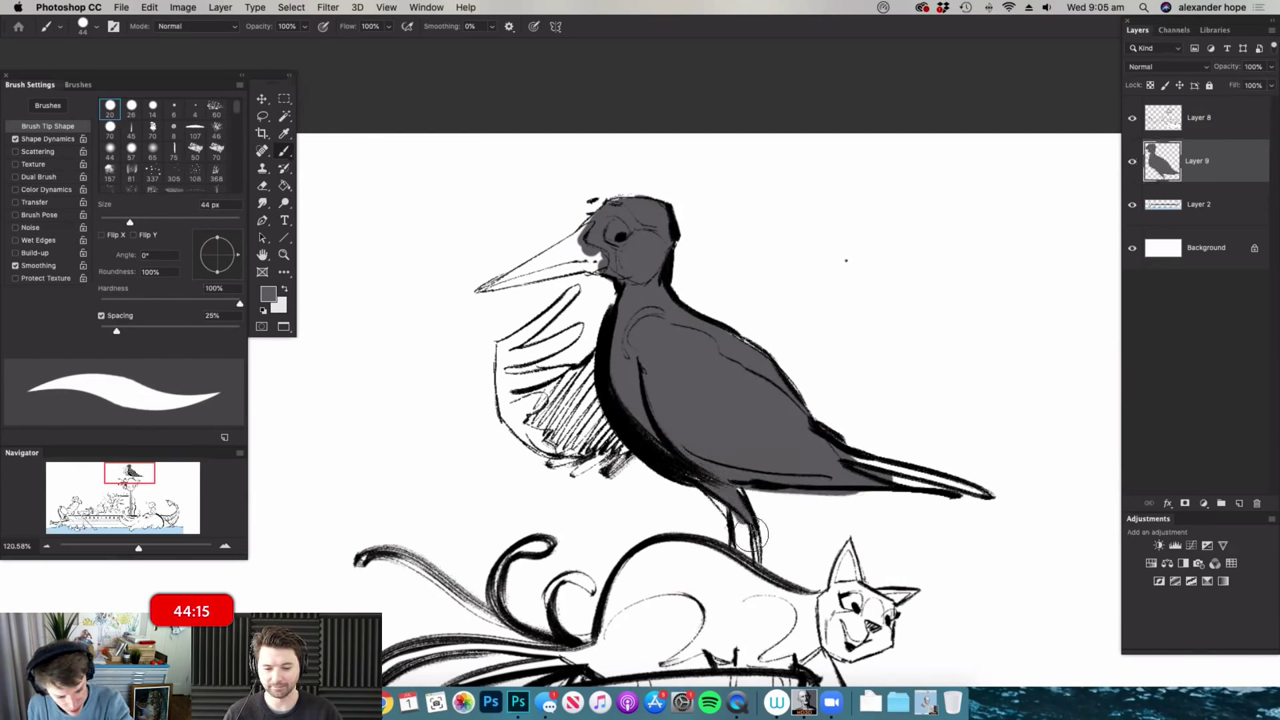
# - Paint the raised wing and the long tail feathers in the same dark grey
pyautogui.moveTo(578, 290)
pyautogui.mouseDown()
pyautogui.moveTo(497, 350)
pyautogui.moveTo(500, 362)
pyautogui.moveTo(576, 330)
pyautogui.moveTo(505, 420)
pyautogui.moveTo(570, 365)
pyautogui.moveTo(600, 385)
pyautogui.moveTo(590, 415)
pyautogui.moveTo(520, 425)
pyautogui.moveTo(578, 435)
pyautogui.mouseUp()
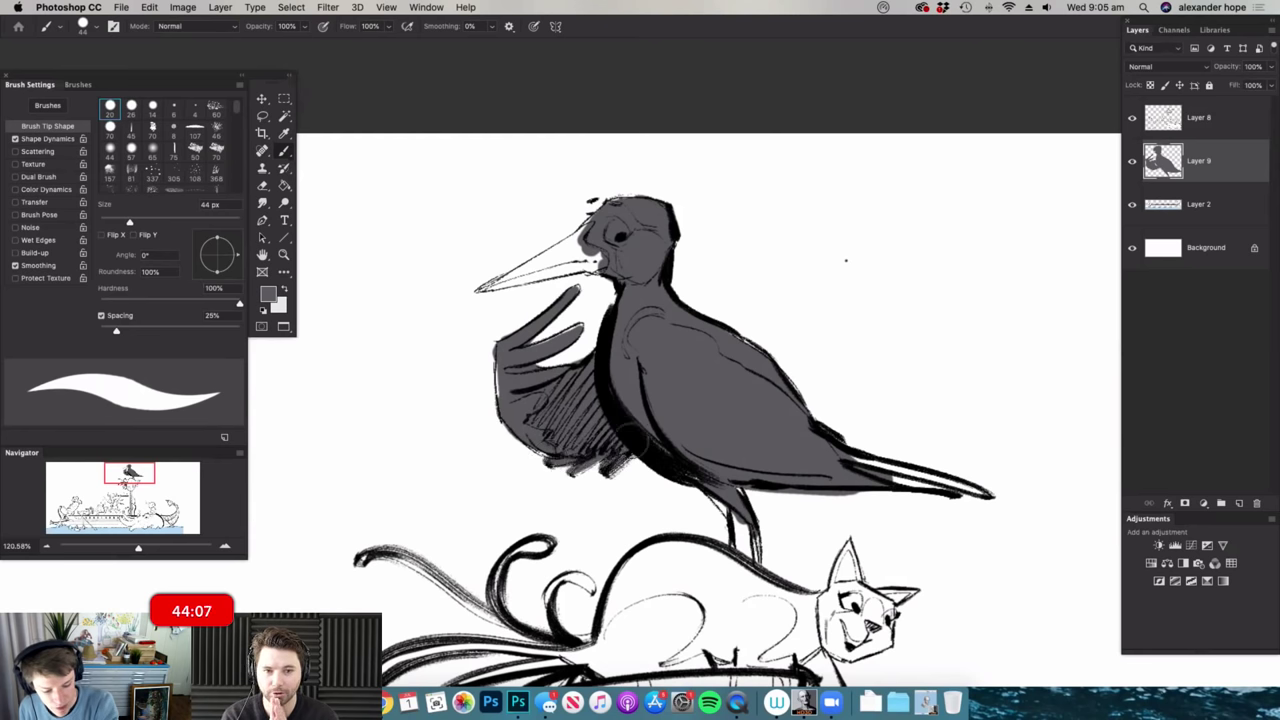
pyautogui.moveTo(780, 391); pyautogui.dragTo(660, 400)
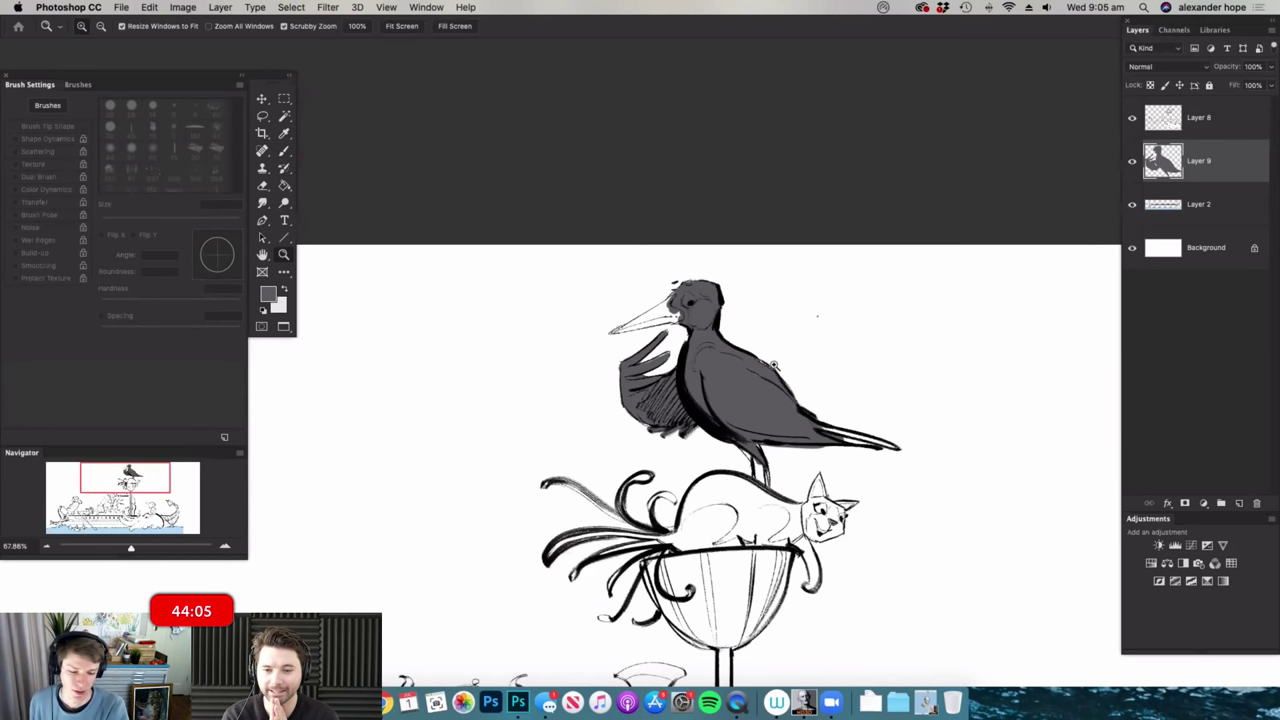
pyautogui.moveTo(773, 367); pyautogui.dragTo(870, 366)
pyautogui.moveTo(898, 461)
pyautogui.mouseDown()
pyautogui.moveTo(893, 491)
pyautogui.moveTo(1014, 510)
pyautogui.mouseUp()
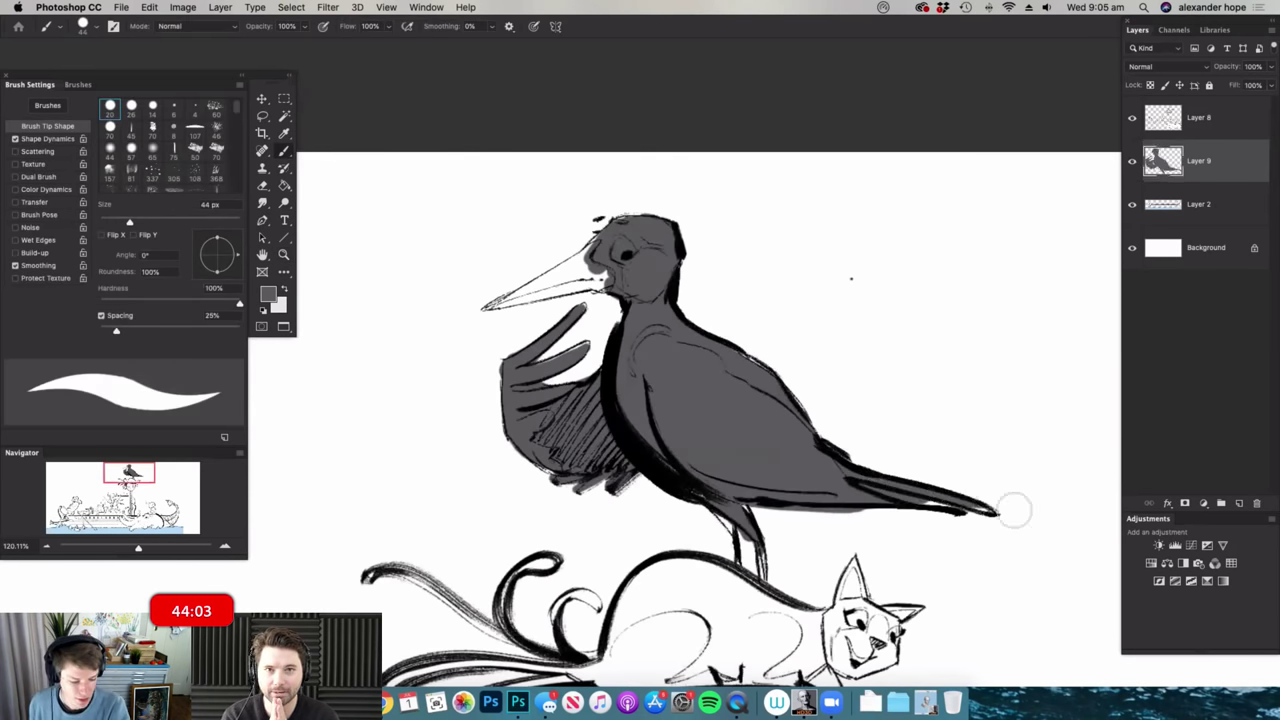
pyautogui.moveTo(886, 474); pyautogui.dragTo(1005, 492)
pyautogui.moveTo(906, 432); pyautogui.dragTo(838, 333)
pyautogui.moveTo(727, 328); pyautogui.dragTo(836, 323)
# - Fill the beak with dark grey using a 23 px brush and paint the eyeball white
pyautogui.rightClick(838, 321)
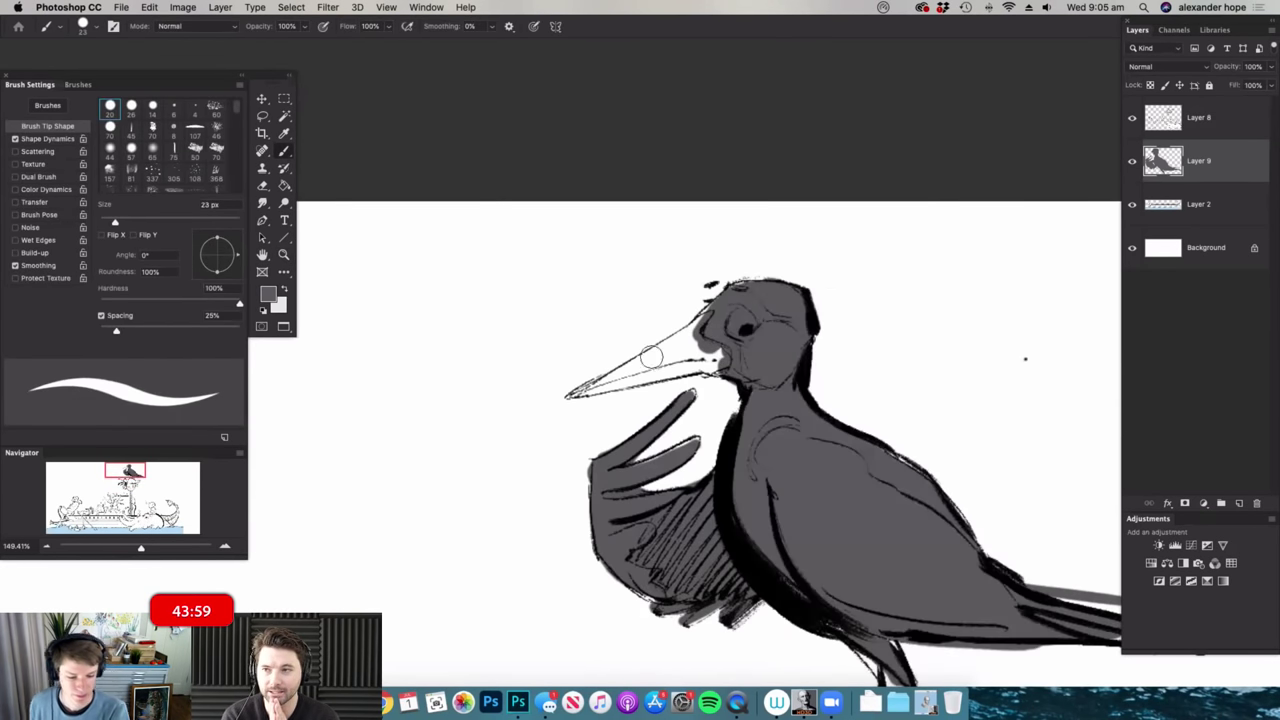
pyautogui.moveTo(575, 392)
pyautogui.mouseDown()
pyautogui.moveTo(700, 358)
pyautogui.moveTo(716, 313)
pyautogui.mouseUp()
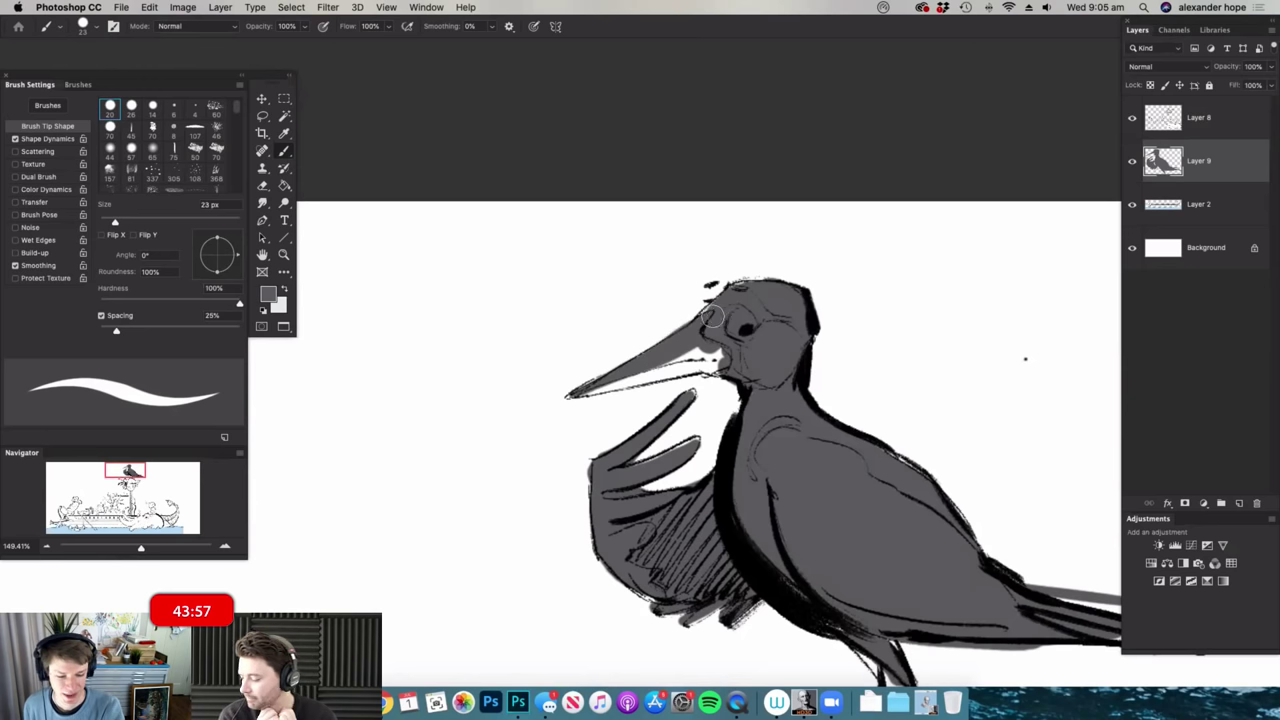
pyautogui.moveTo(575, 393)
pyautogui.mouseDown()
pyautogui.moveTo(720, 358)
pyautogui.moveTo(707, 349)
pyautogui.moveTo(832, 338)
pyautogui.mouseUp()
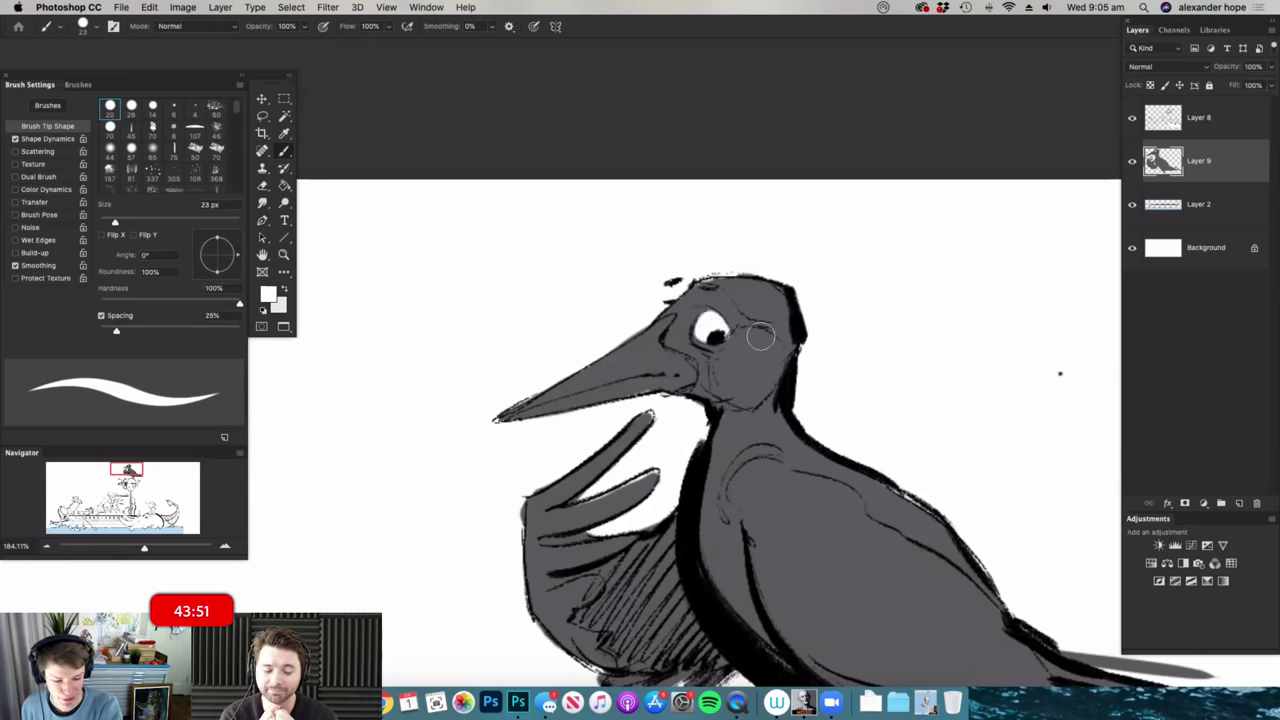
# - Paint a dark blue #29299b rim around the bird's pupil and touch up the eye with sampled white
pyautogui.moveTo(786, 355); pyautogui.dragTo(815, 356)
pyautogui.press('n')
pyautogui.click(831, 417)
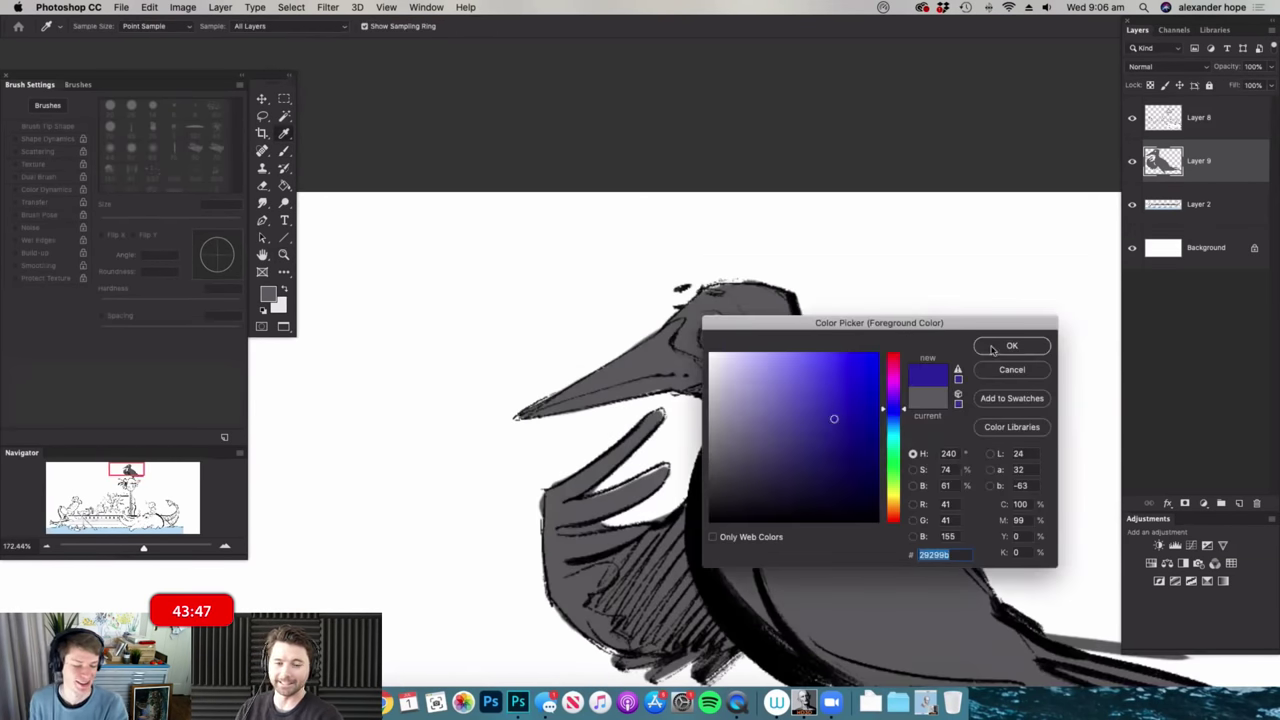
pyautogui.press('Return')
pyautogui.keyDown('alt'); pyautogui.click(782, 265); pyautogui.keyUp('alt')
pyautogui.click(715, 335)
pyautogui.moveTo(769, 323); pyautogui.dragTo(738, 325)
pyautogui.press('b')
pyautogui.scroll(4, 800, 350)
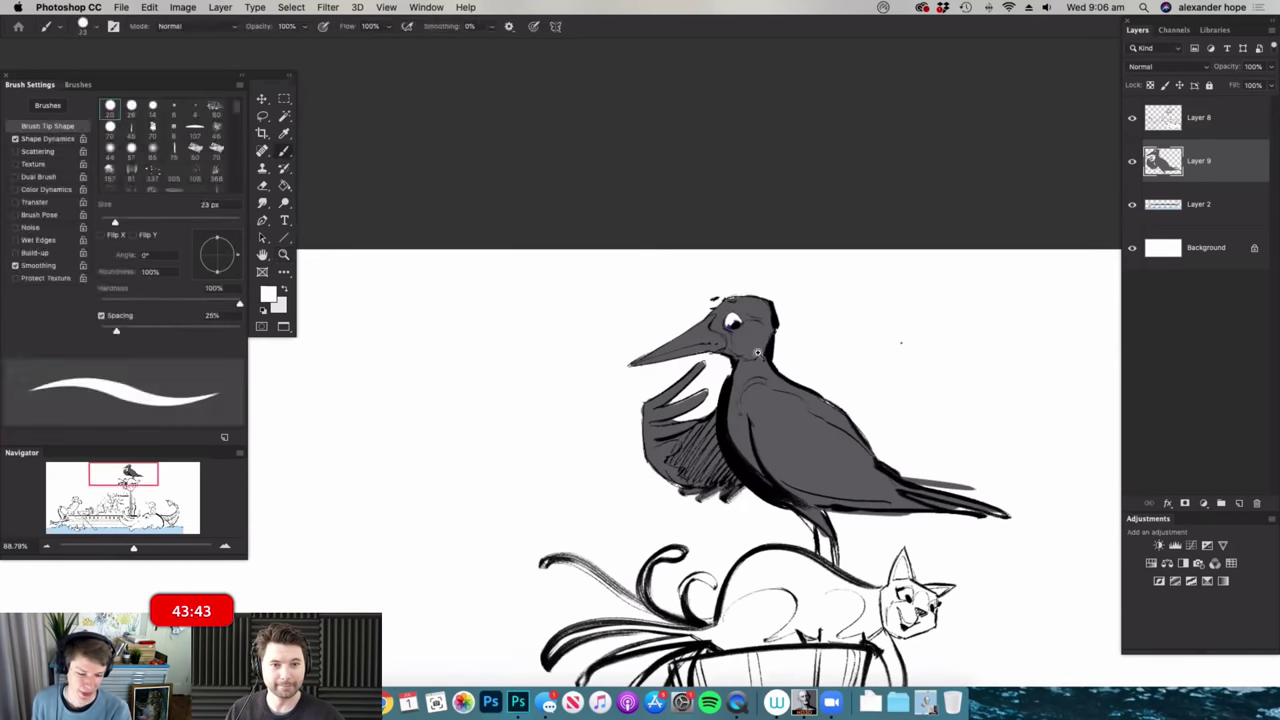
# - Load the bird's colour layer as a selection and set up a soft 284 px brush in light green
pyautogui.keyDown('super'); pyautogui.click(1157, 168); pyautogui.keyUp('super')
pyautogui.rightClick(750, 372)
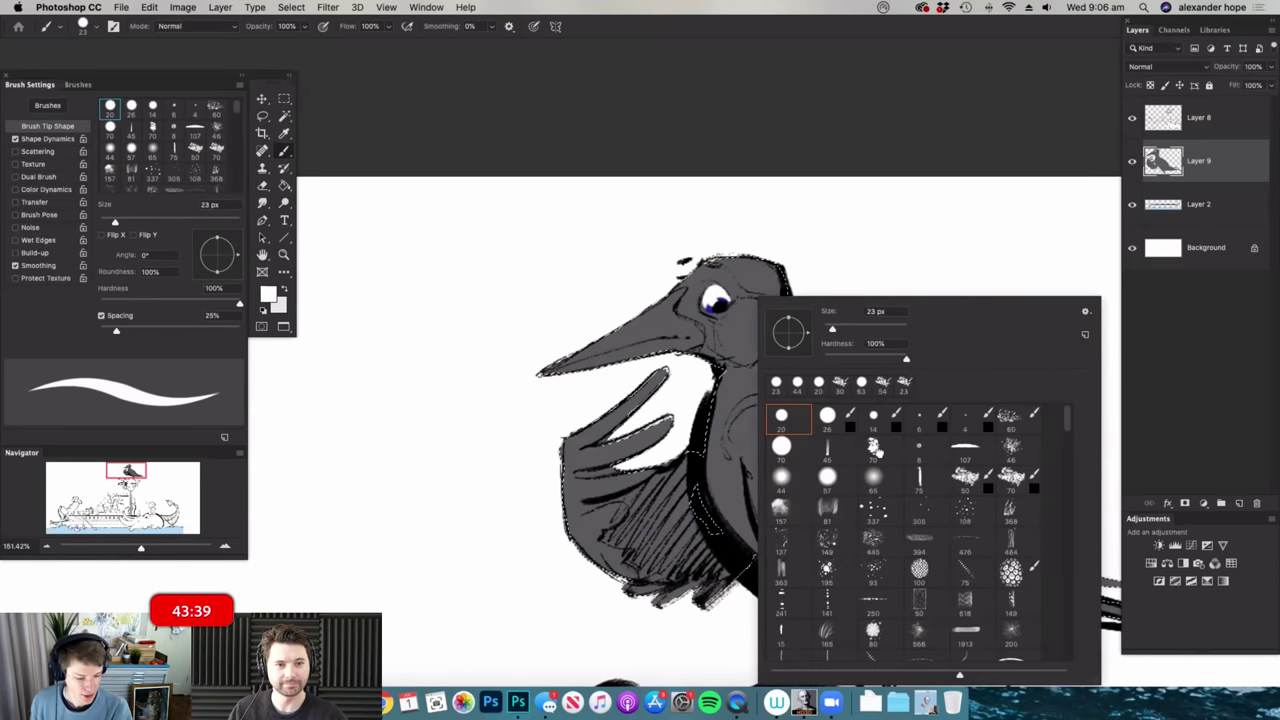
pyautogui.click(876, 477)
pyautogui.click(889, 327)
pyautogui.click(872, 270)
pyautogui.press('n')
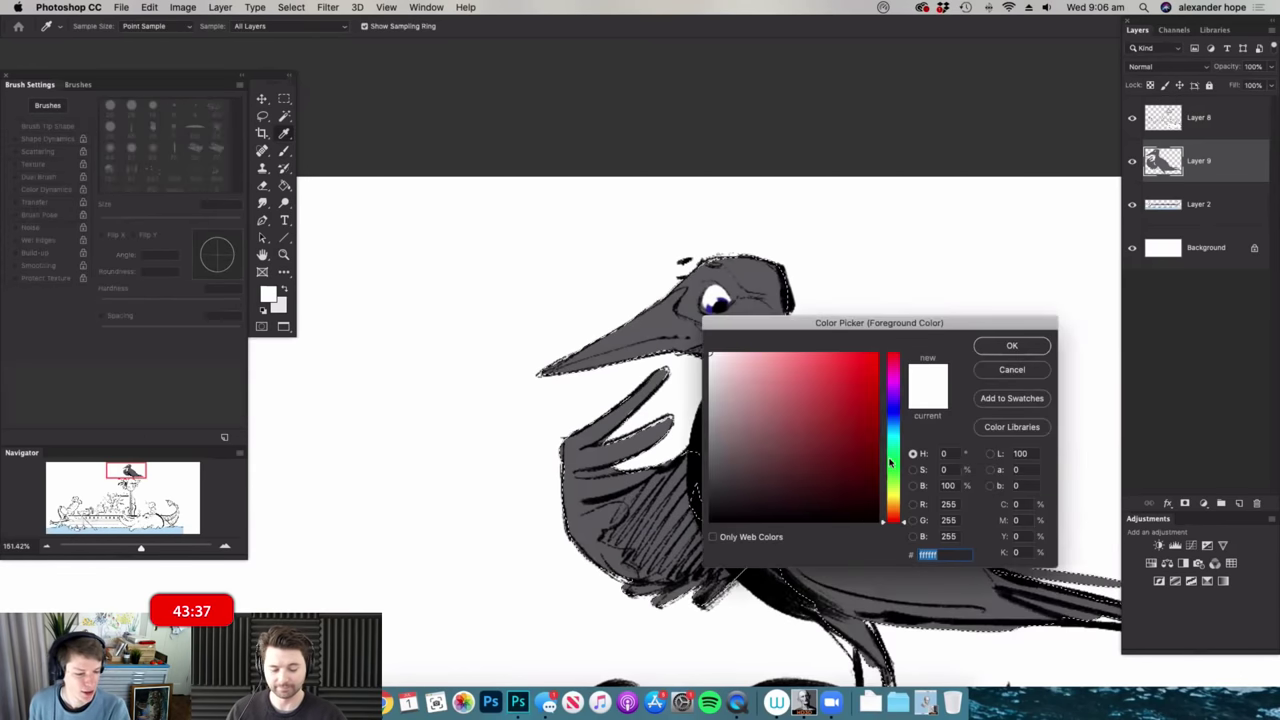
pyautogui.click(889, 462)
pyautogui.click(780, 362)
pyautogui.press('Return')
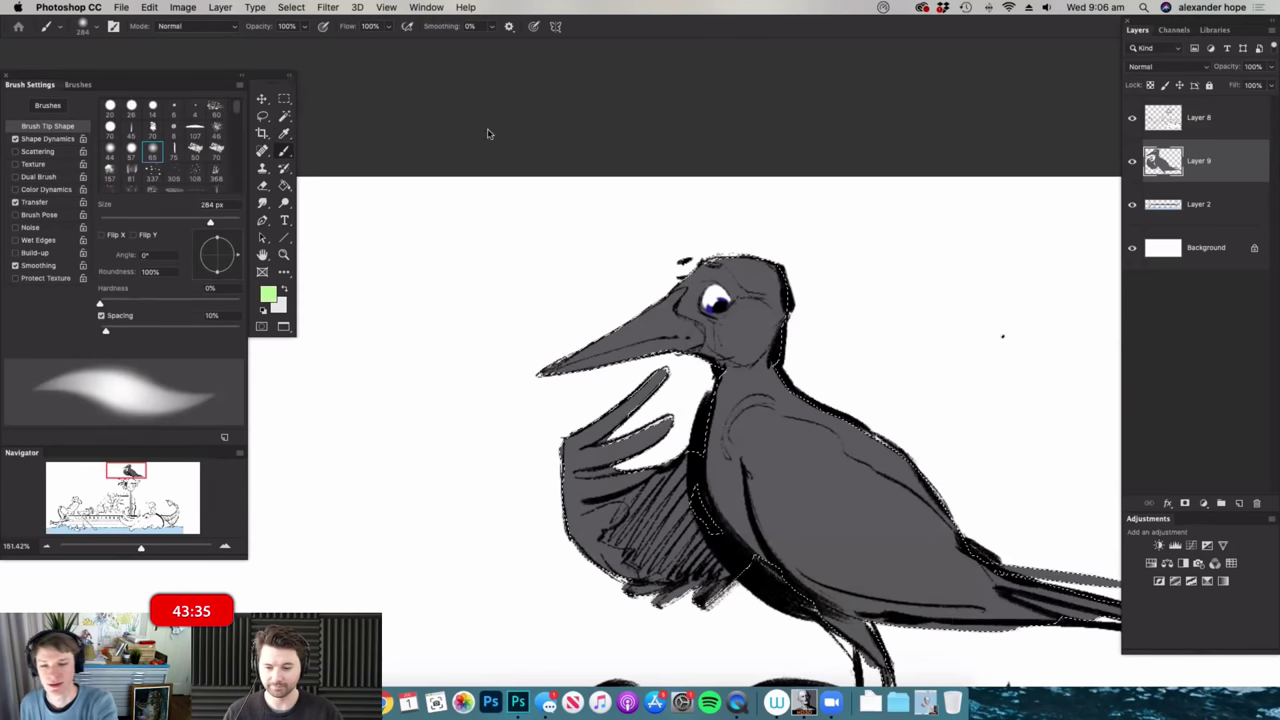
# - Switch the screen mode, make brush opacity follow pen pressure, and airbrush a soft green glow onto the bird's cheek
pyautogui.press('f')
pyautogui.press('f')
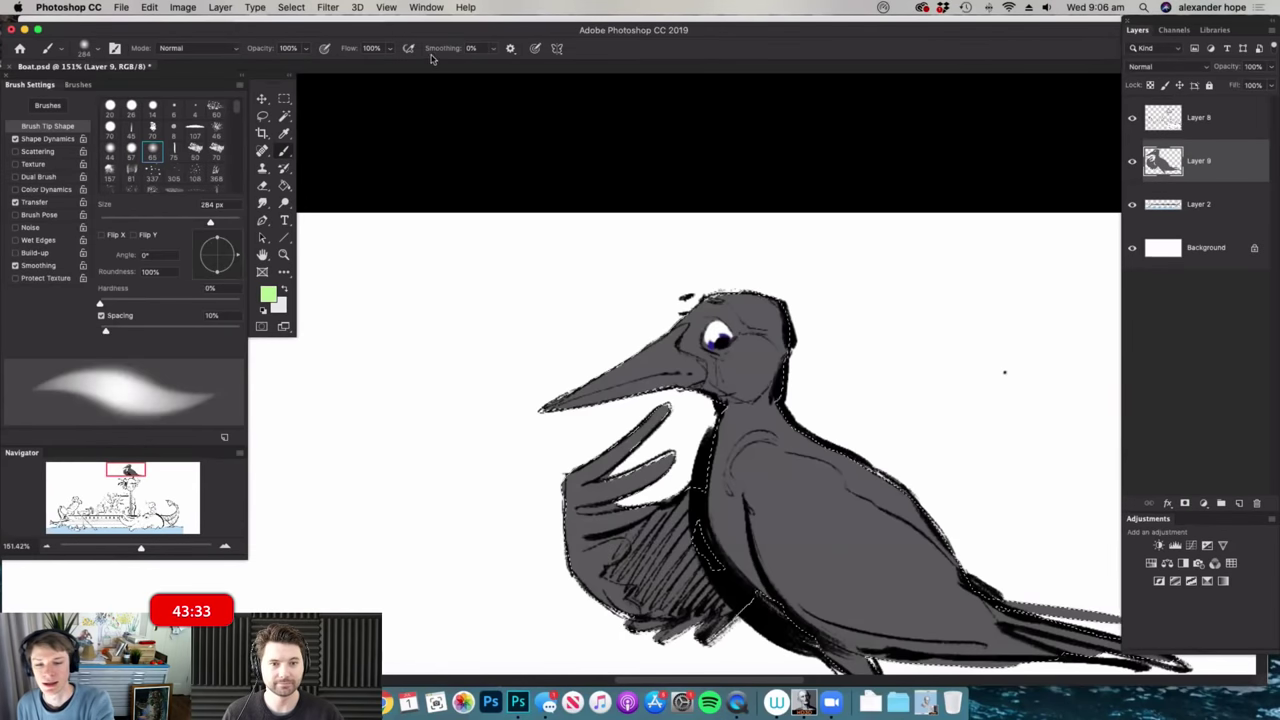
pyautogui.moveTo(747, 375); pyautogui.dragTo(771, 353)
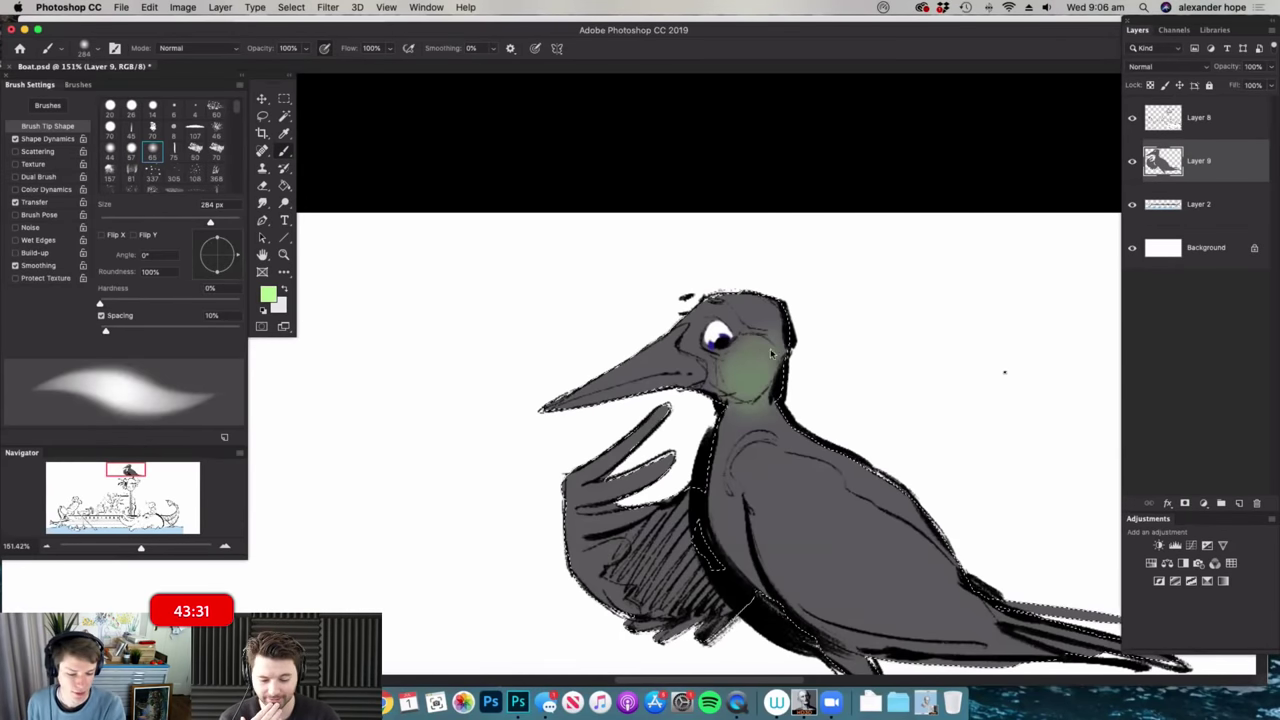
pyautogui.moveTo(741, 399); pyautogui.dragTo(768, 345)
pyautogui.press('z')
pyautogui.moveTo(817, 308)
pyautogui.mouseDown()
pyautogui.moveTo(784, 328)
pyautogui.moveTo(844, 345)
pyautogui.moveTo(822, 324)
pyautogui.mouseUp()
pyautogui.press('b')
pyautogui.rightClick(786, 308)
pyautogui.press('Escape')
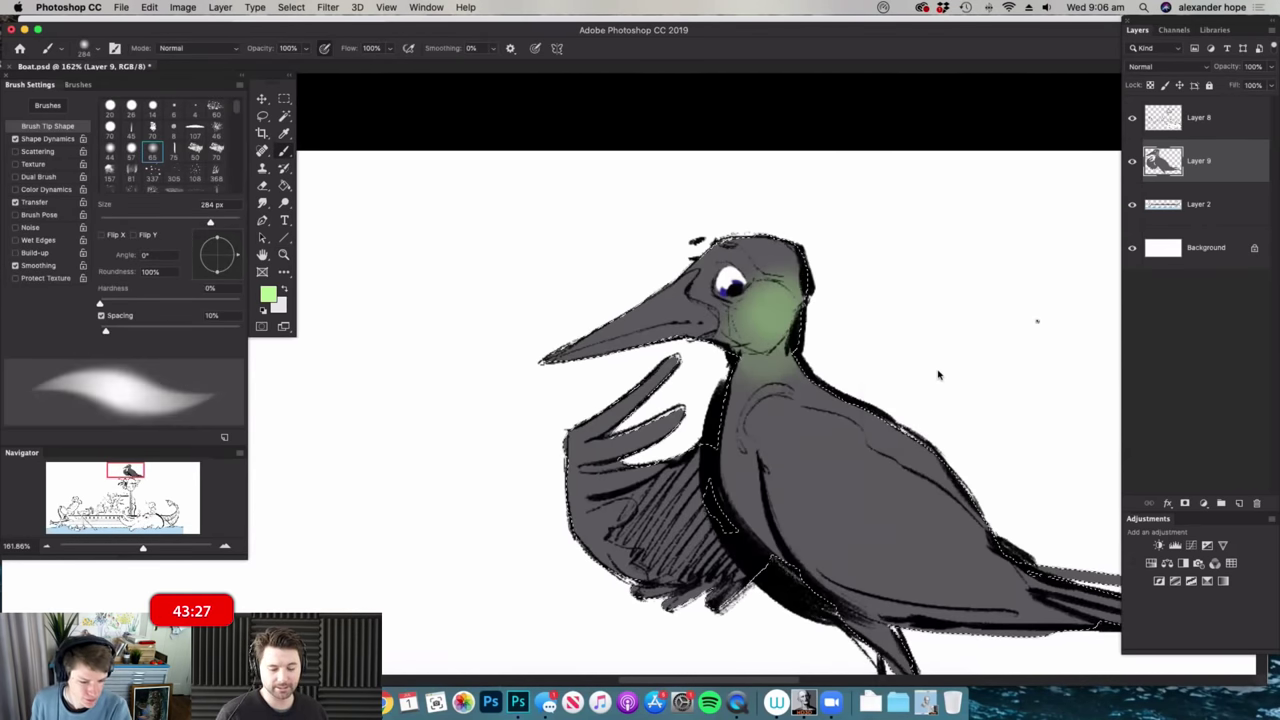
# - Add white highlights to the bird's forehead and along the beak with the preset-75 brush tip at 23 px
pyautogui.rightClick(916, 453)
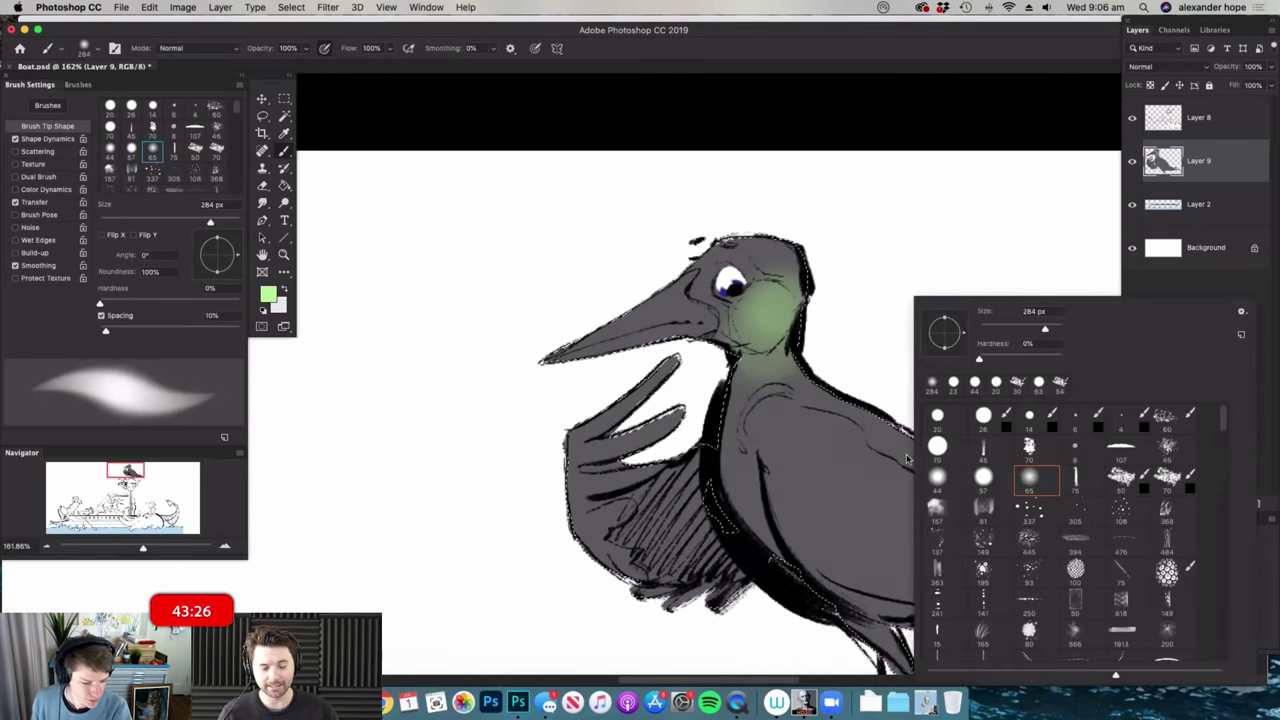
pyautogui.click(1082, 480)
pyautogui.moveTo(1009, 328); pyautogui.dragTo(991, 328)
pyautogui.keyDown('alt'); pyautogui.click(1017, 261); pyautogui.keyUp('alt')
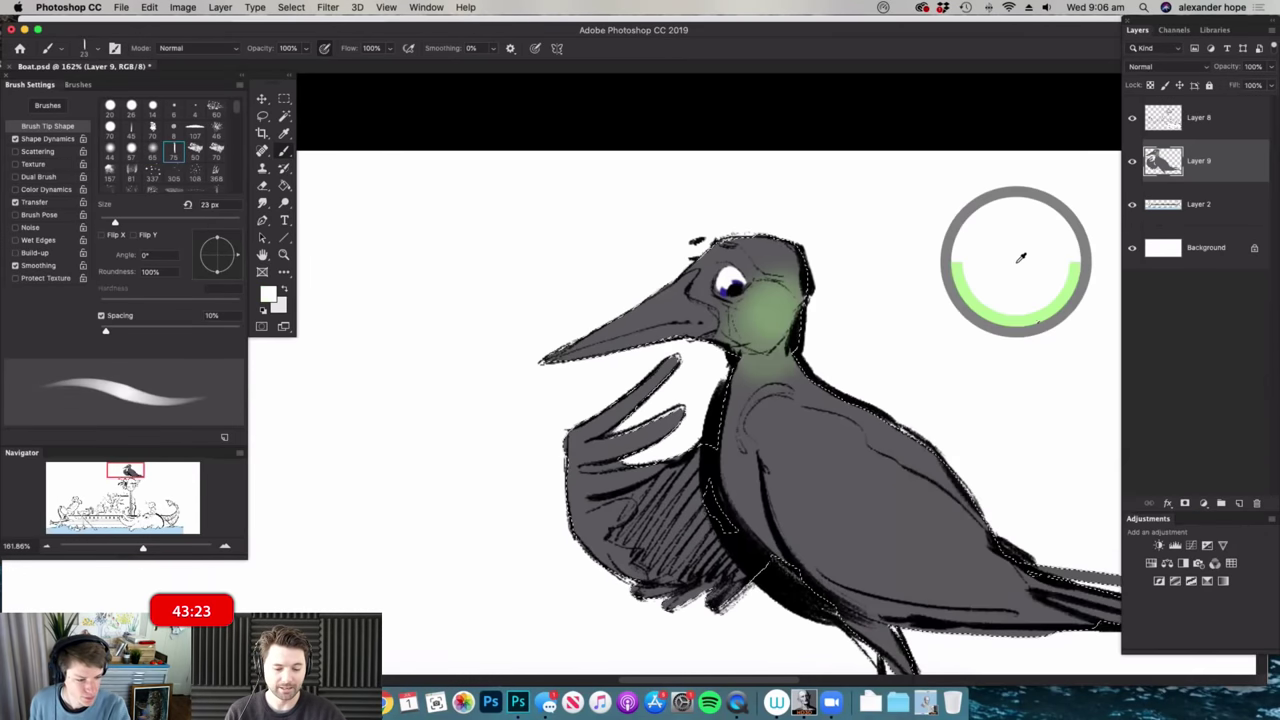
pyautogui.moveTo(745, 260)
pyautogui.mouseDown()
pyautogui.moveTo(794, 246)
pyautogui.moveTo(795, 276)
pyautogui.mouseUp()
pyautogui.moveTo(688, 283); pyautogui.dragTo(584, 341)
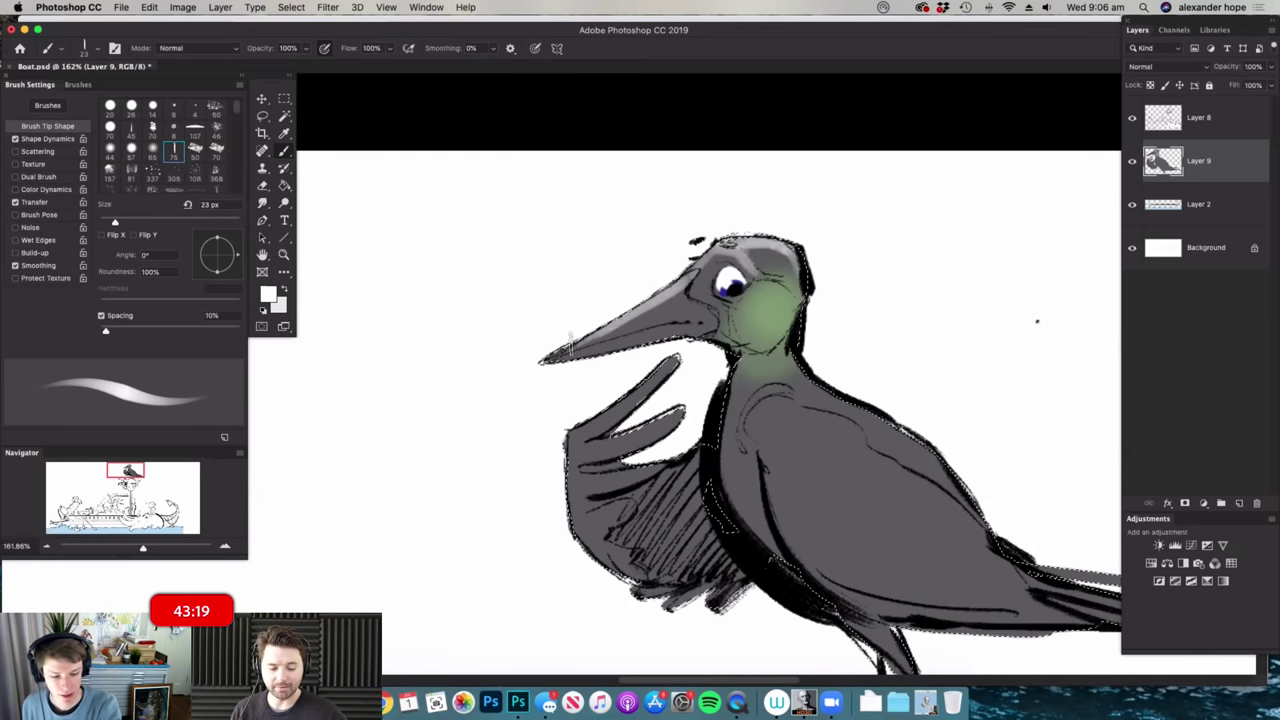
# - Paint soft light highlights on the bird's neck, shoulder, back and raised wing fingers
pyautogui.scroll(-5, 1037, 321)
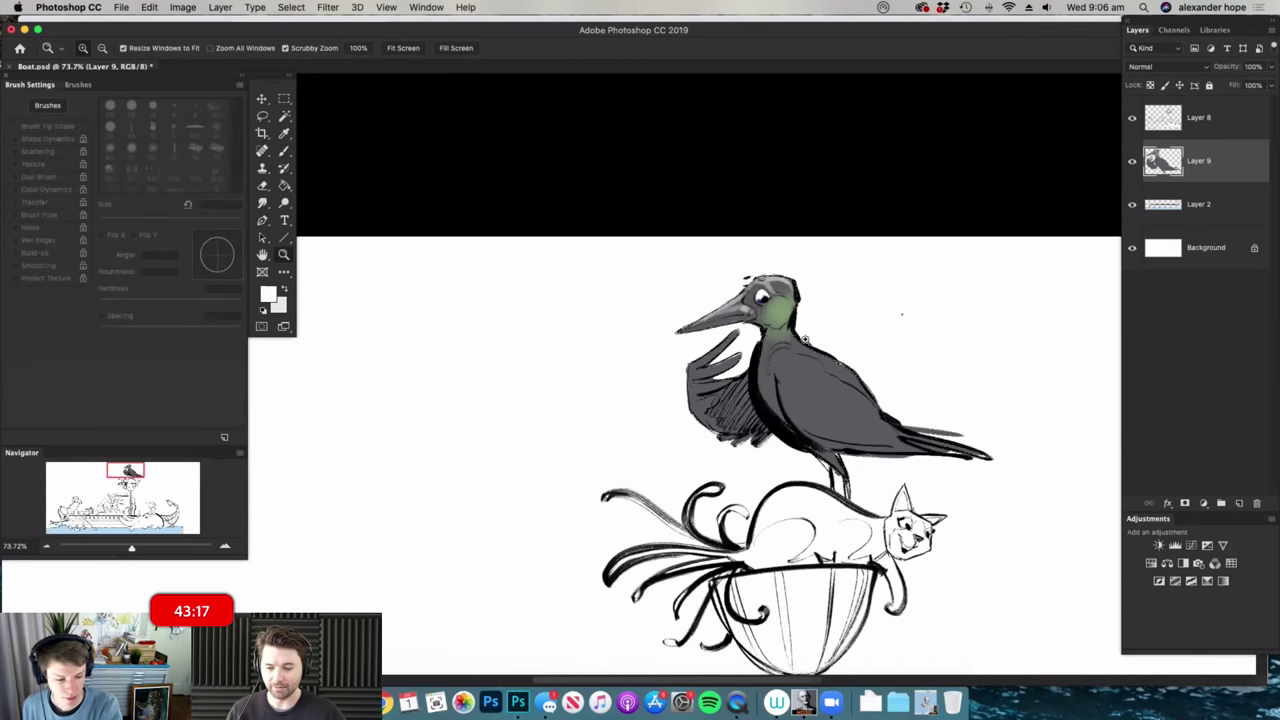
pyautogui.scroll(3, 943, 297)
pyautogui.scroll(2, 966, 292)
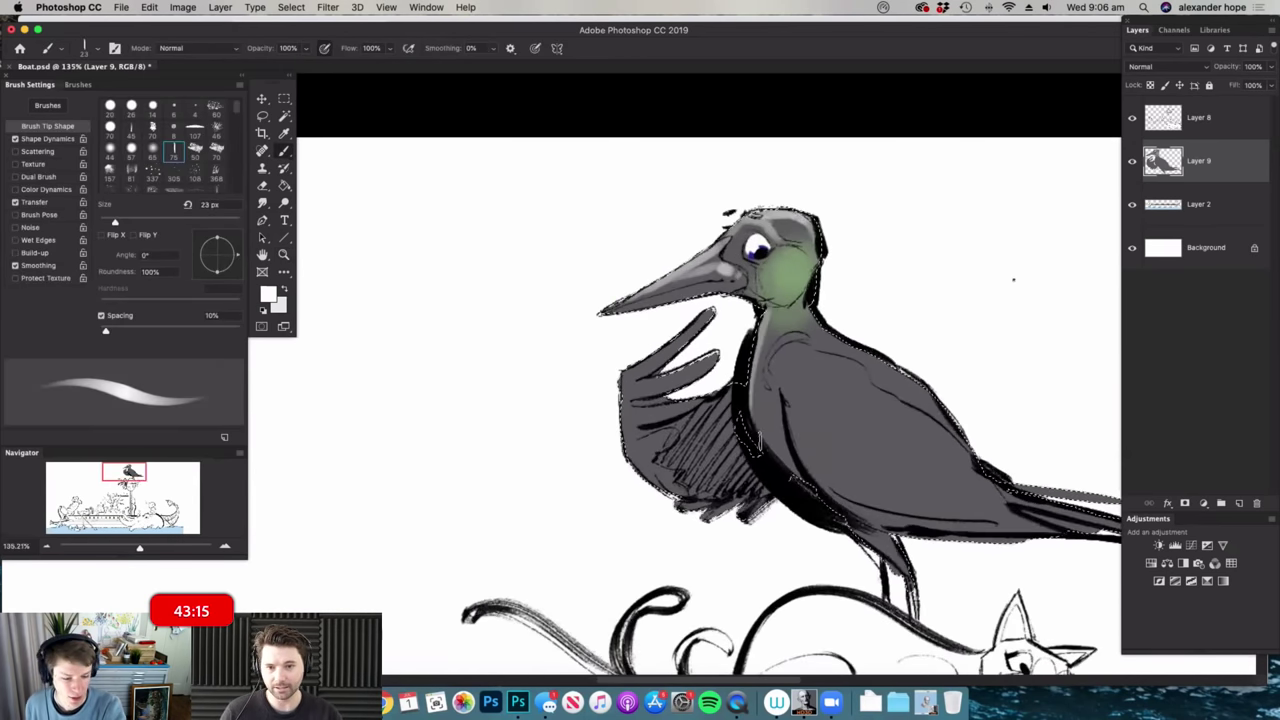
pyautogui.moveTo(787, 388)
pyautogui.mouseDown()
pyautogui.moveTo(809, 465)
pyautogui.moveTo(834, 499)
pyautogui.mouseUp()
pyautogui.moveTo(711, 314)
pyautogui.mouseDown()
pyautogui.moveTo(650, 364)
pyautogui.moveTo(923, 357)
pyautogui.moveTo(830, 334)
pyautogui.moveTo(775, 345)
pyautogui.mouseUp()
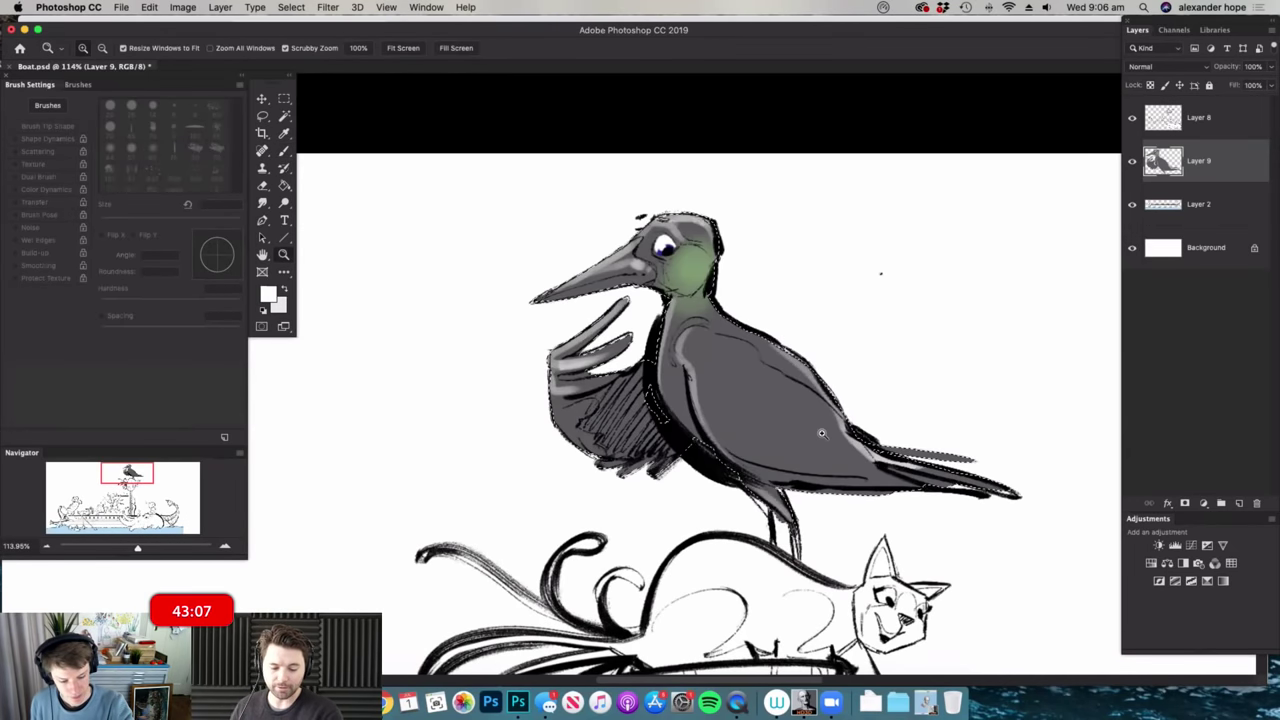
pyautogui.moveTo(845, 377); pyautogui.dragTo(946, 372)
# - Sample the cheek's green, pick a lighter shade of it, and brush fine highlights onto the cheek and neck
pyautogui.press('m')
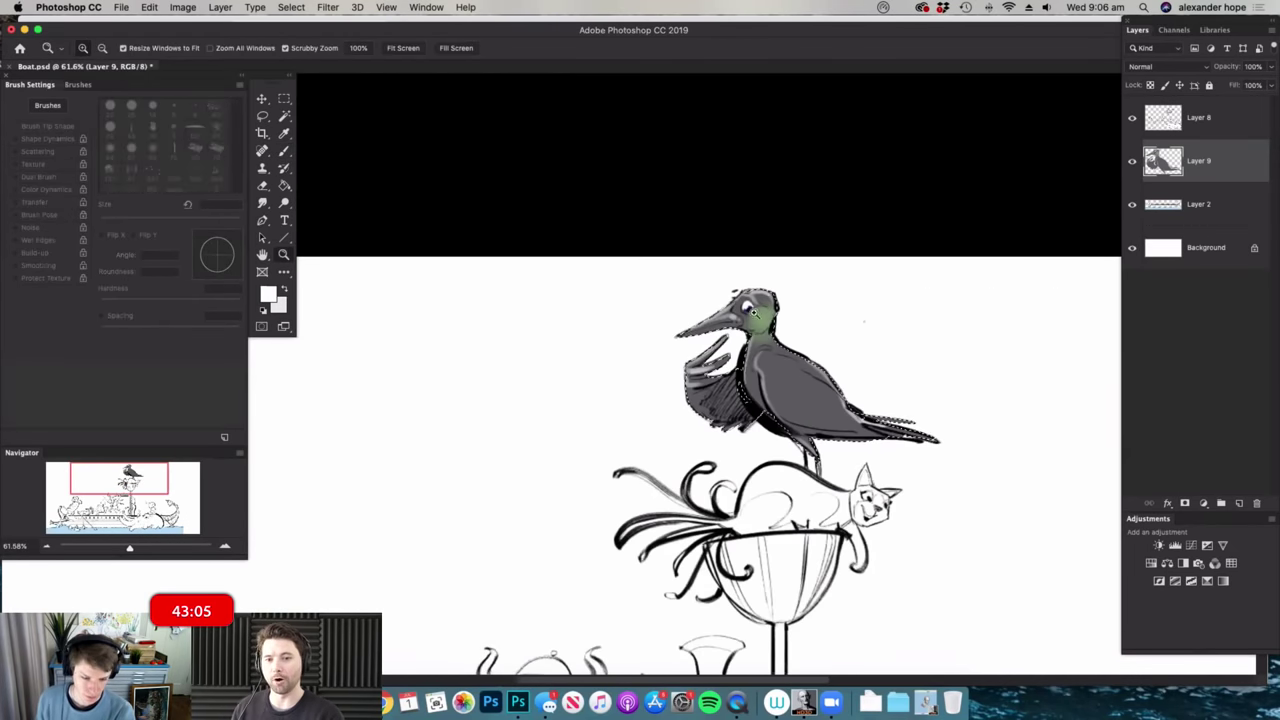
pyautogui.moveTo(753, 314); pyautogui.dragTo(770, 318)
pyautogui.press('b')
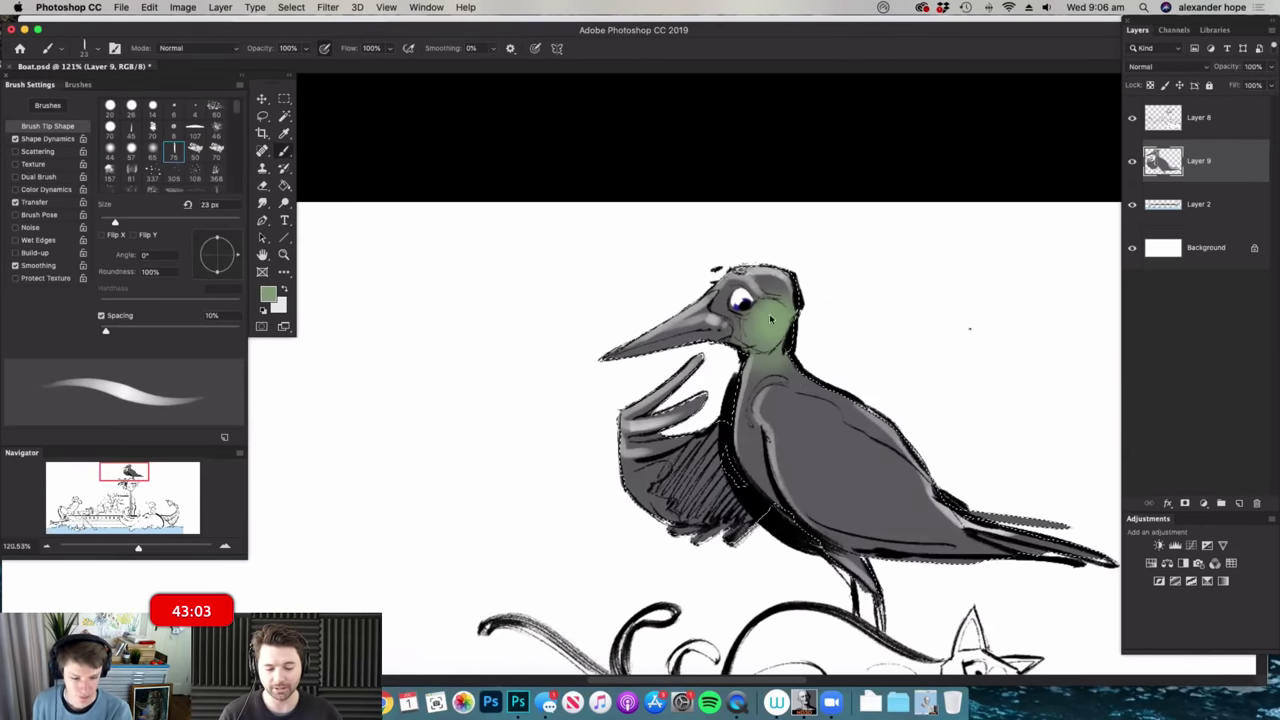
pyautogui.press('n')
pyautogui.click(751, 386)
pyautogui.click(988, 349)
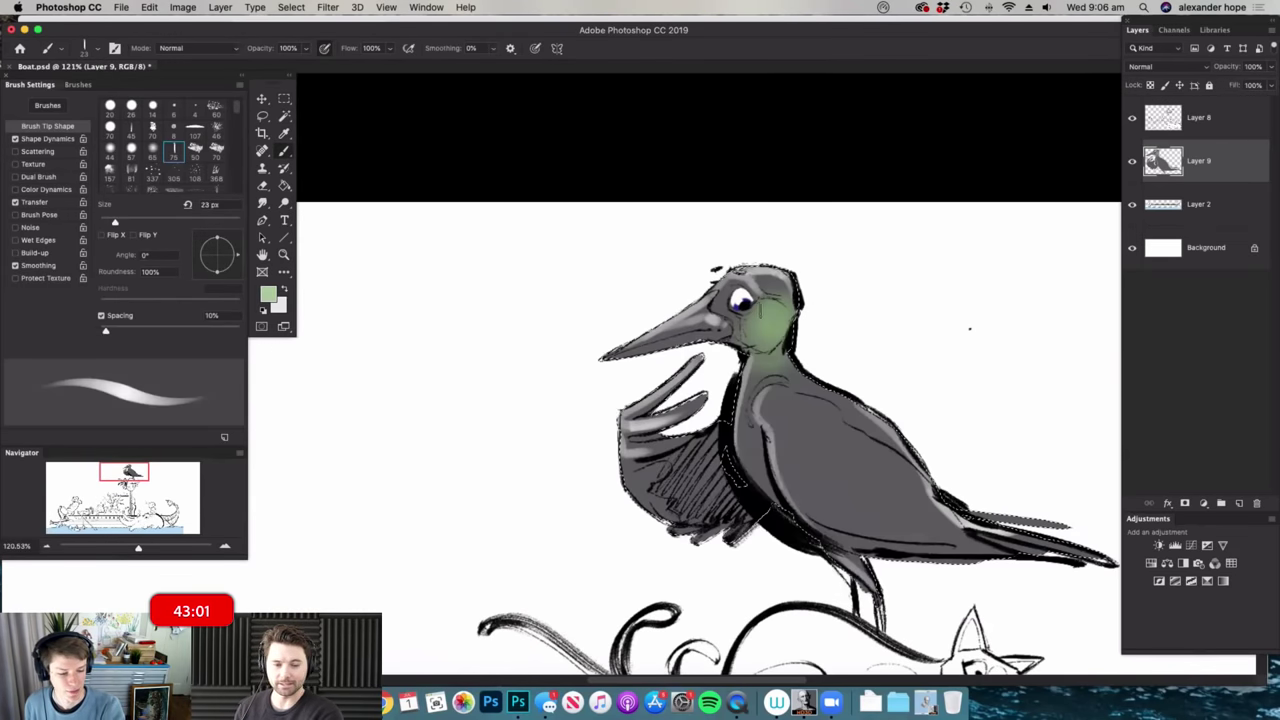
pyautogui.moveTo(756, 310)
pyautogui.mouseDown()
pyautogui.moveTo(754, 344)
pyautogui.moveTo(754, 328)
pyautogui.moveTo(777, 383)
pyautogui.mouseUp()
# - Merge the line-art layer, Layer 8, down into the bird's colour layer, Layer 9
pyautogui.press('super+space')
pyautogui.press('m')
pyautogui.press('super+space')
pyautogui.moveTo(832, 278)
pyautogui.mouseDown()
pyautogui.moveTo(817, 291)
pyautogui.moveTo(833, 316)
pyautogui.moveTo(814, 332)
pyautogui.moveTo(846, 349)
pyautogui.moveTo(892, 312)
pyautogui.mouseUp()
pyautogui.press('super+space')
pyautogui.press('super+space')
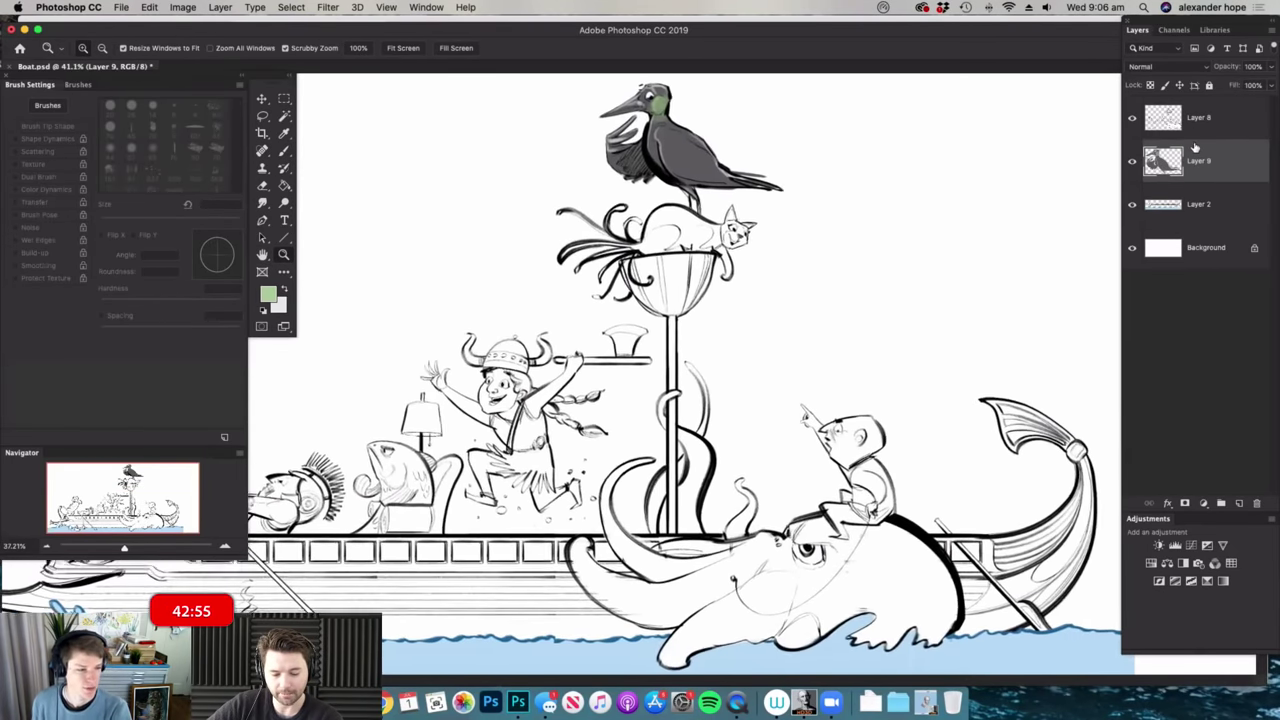
pyautogui.click(1196, 130)
pyautogui.press('super+e')
pyautogui.press('super+space')
pyautogui.moveTo(838, 400); pyautogui.dragTo(812, 408)
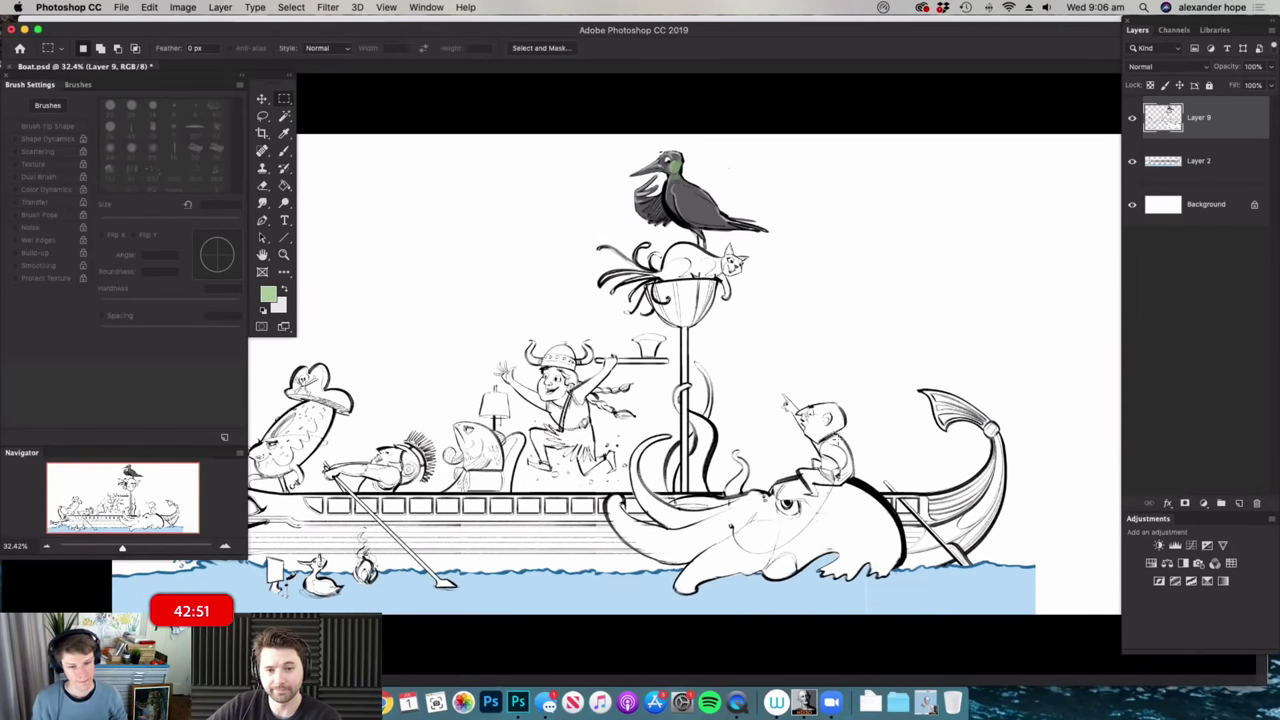
# - Switch to black paint and the textured preset-50 brush tip at 50 px
pyautogui.press('b')
pyautogui.press('super+space')
pyautogui.moveTo(881, 495); pyautogui.dragTo(932, 500)
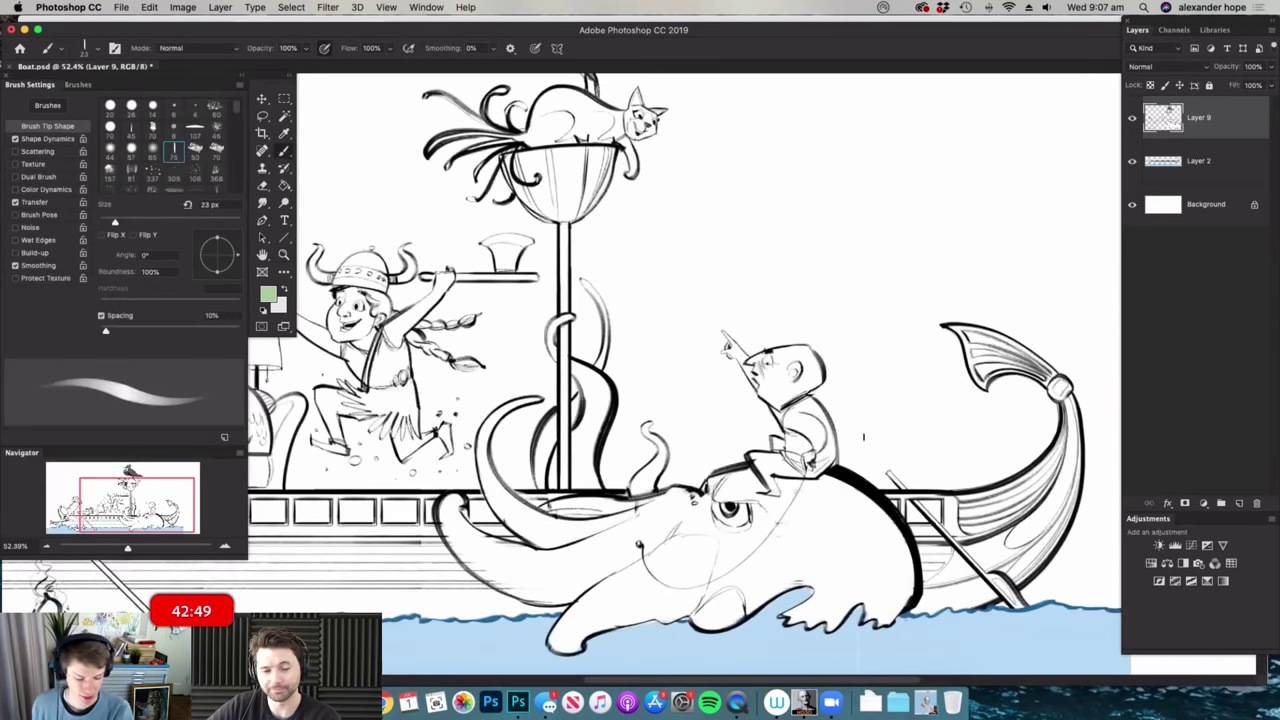
pyautogui.rightClick(784, 395)
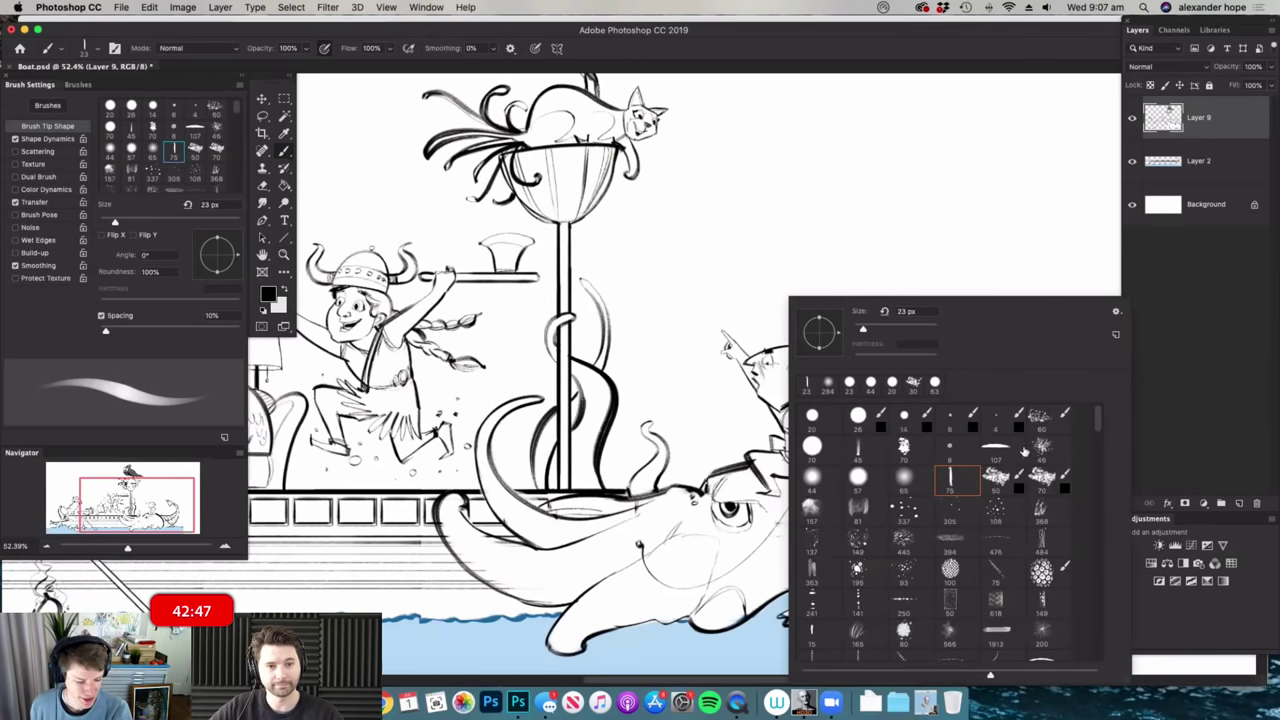
pyautogui.click(997, 479)
pyautogui.click(928, 277)
pyautogui.press('super+space')
pyautogui.moveTo(718, 478); pyautogui.dragTo(688, 487)
pyautogui.press('super+space')
pyautogui.moveTo(828, 408); pyautogui.dragTo(851, 408)
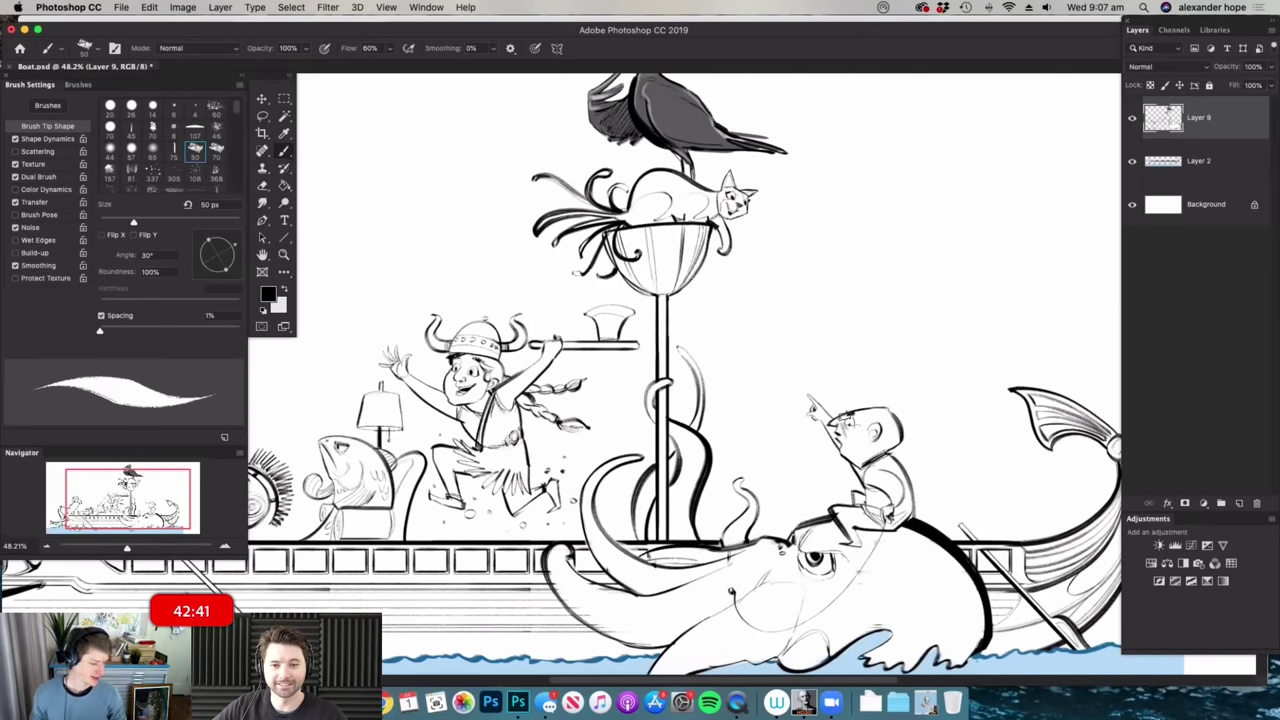
pyautogui.press('super+space')
pyautogui.moveTo(726, 406); pyautogui.dragTo(706, 409)
pyautogui.press('super+space')
pyautogui.moveTo(866, 354); pyautogui.dragTo(886, 357)
pyautogui.press('super+space')
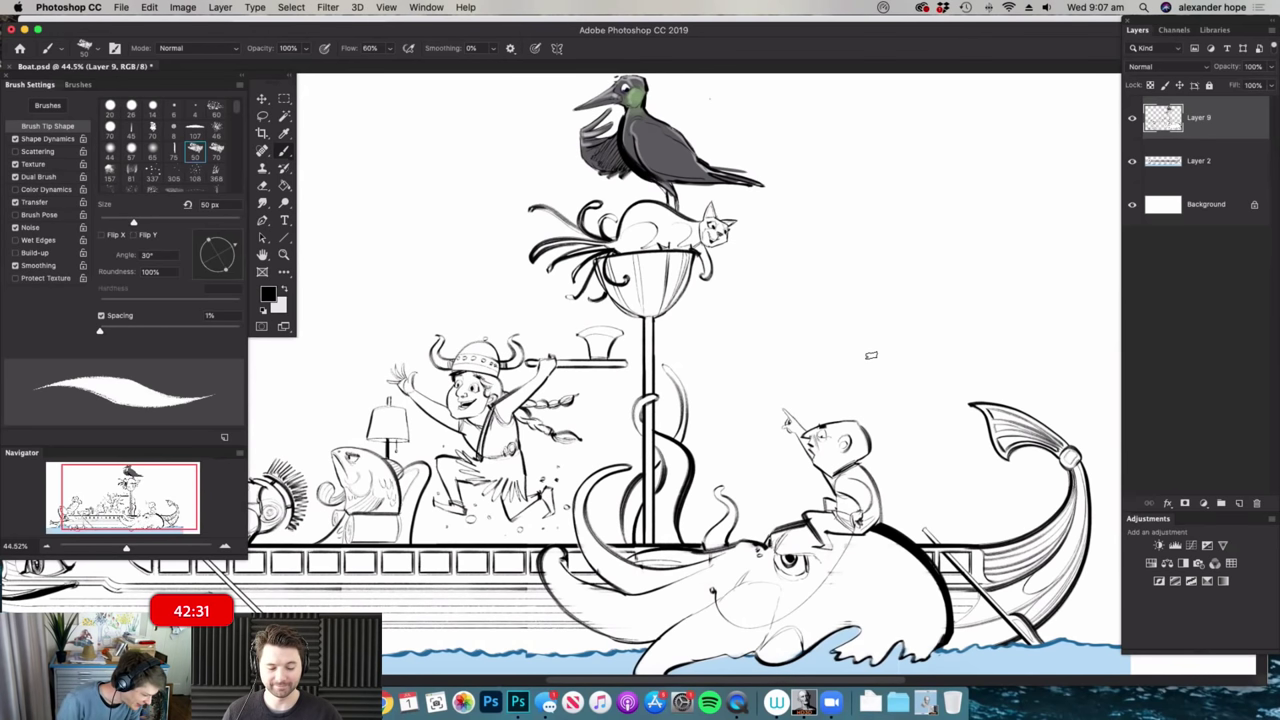
# - Draw black bubbles and small dots floating around the bird's head
pyautogui.press('z')
pyautogui.moveTo(734, 120)
pyautogui.mouseDown()
pyautogui.moveTo(720, 129)
pyautogui.moveTo(768, 145)
pyautogui.moveTo(750, 141)
pyautogui.mouseUp()
pyautogui.press('b')
pyautogui.moveTo(750, 187); pyautogui.dragTo(751, 184)
pyautogui.moveTo(709, 105); pyautogui.dragTo(710, 102)
pyautogui.moveTo(628, 126); pyautogui.dragTo(630, 92)
pyautogui.moveTo(606, 147); pyautogui.dragTo(587, 120)
pyautogui.moveTo(658, 92); pyautogui.dragTo(659, 91)
pyautogui.click(685, 84)
pyautogui.click(751, 92)
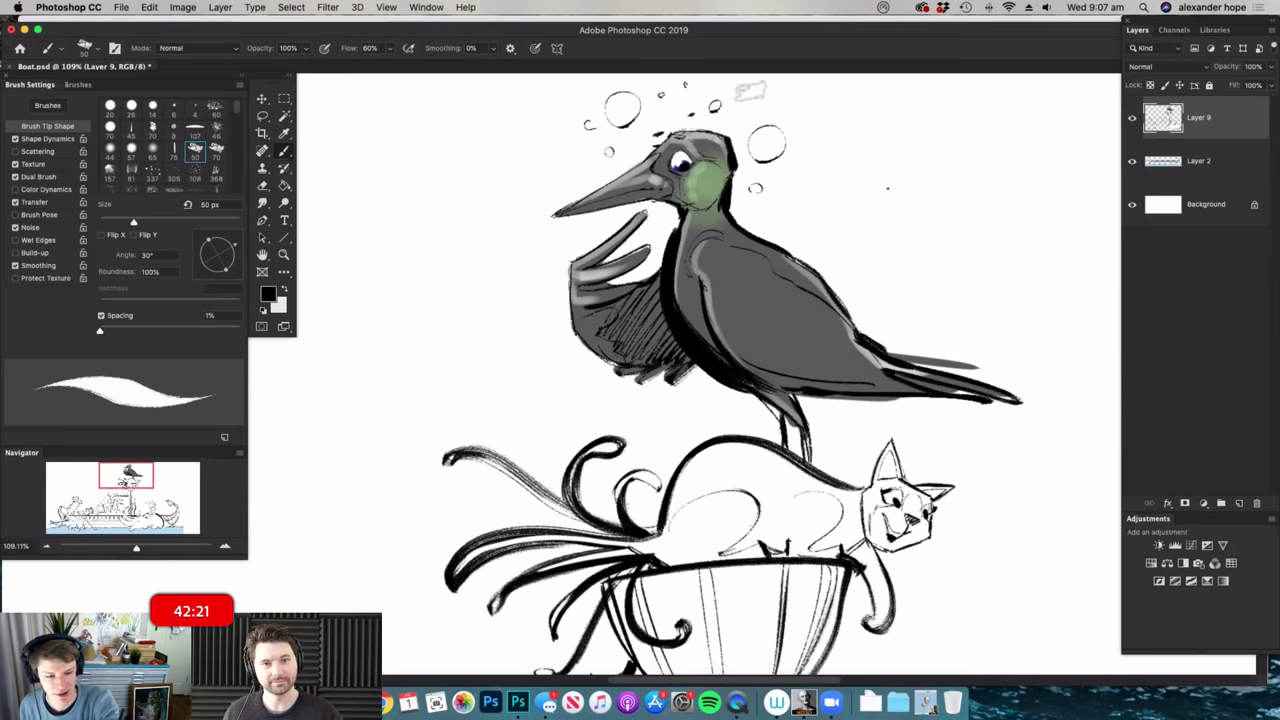
# - Extend the canvas beyond the ship's stern with the Crop tool to about 66 cm wide
pyautogui.press('super+space')
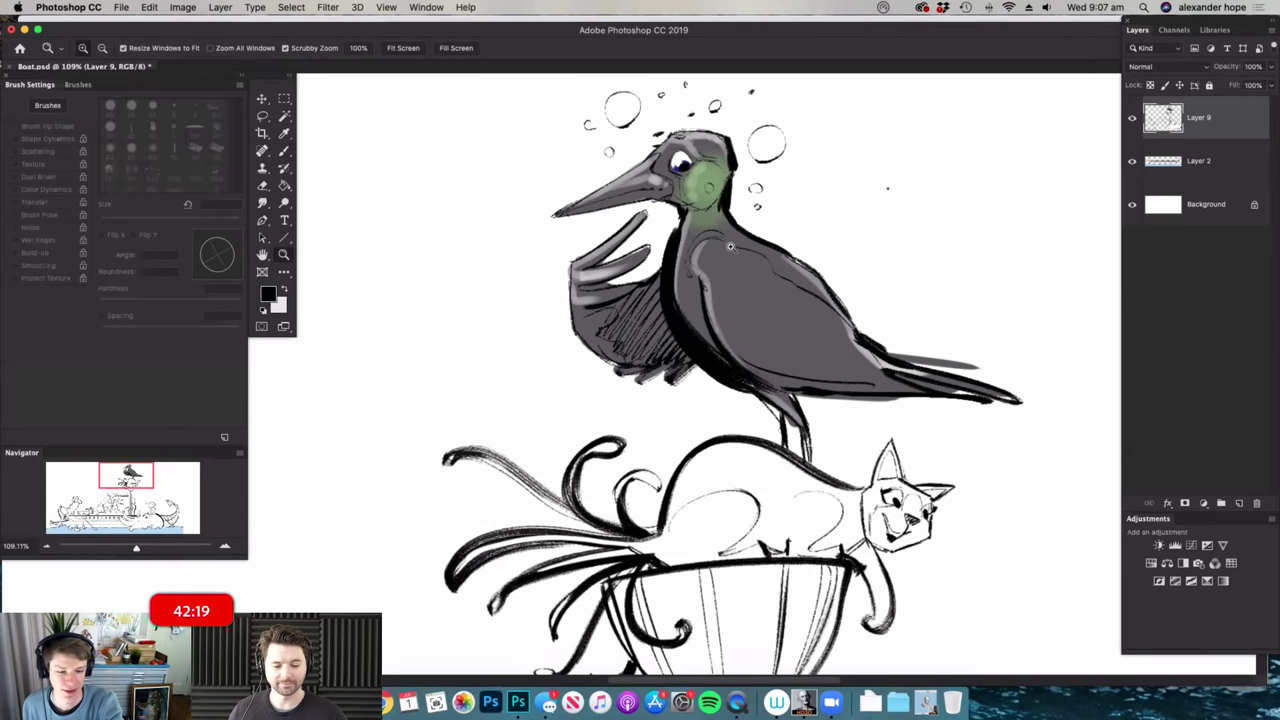
pyautogui.moveTo(711, 277); pyautogui.dragTo(677, 313)
pyautogui.press('space')
pyautogui.moveTo(529, 320); pyautogui.dragTo(257, 160)
pyautogui.press('super+space')
pyautogui.scroll(-2, 492, 403)
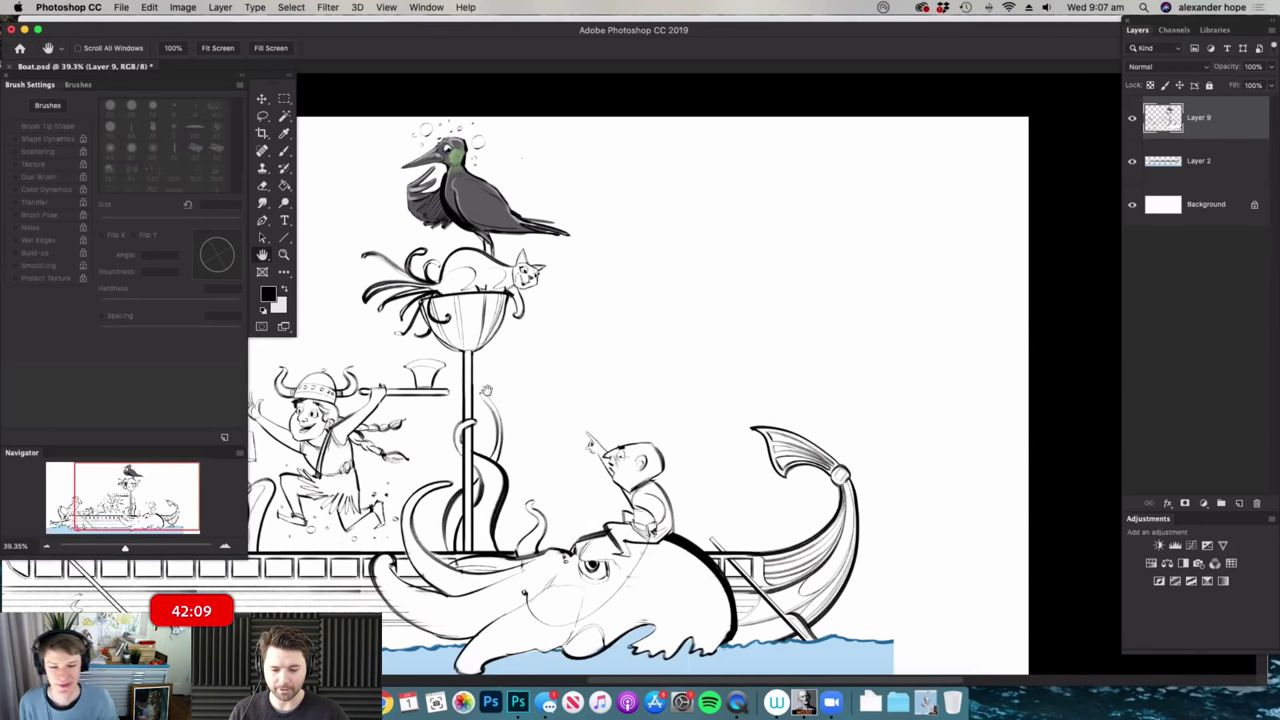
pyautogui.keyDown('alt'); pyautogui.click(455, 215); pyautogui.keyUp('alt')
pyautogui.moveTo(654, 288); pyautogui.dragTo(570, 292)
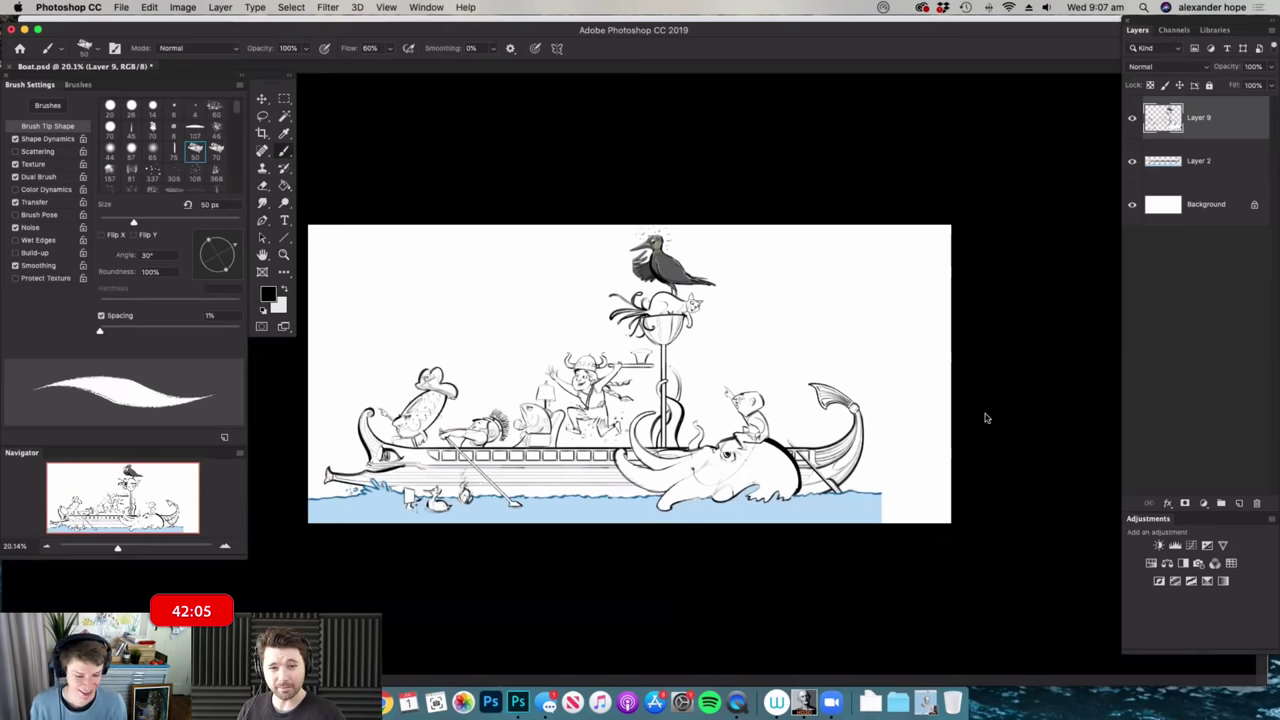
pyautogui.moveTo(848, 391)
pyautogui.mouseDown()
pyautogui.moveTo(823, 391)
pyautogui.moveTo(847, 392)
pyautogui.mouseUp()
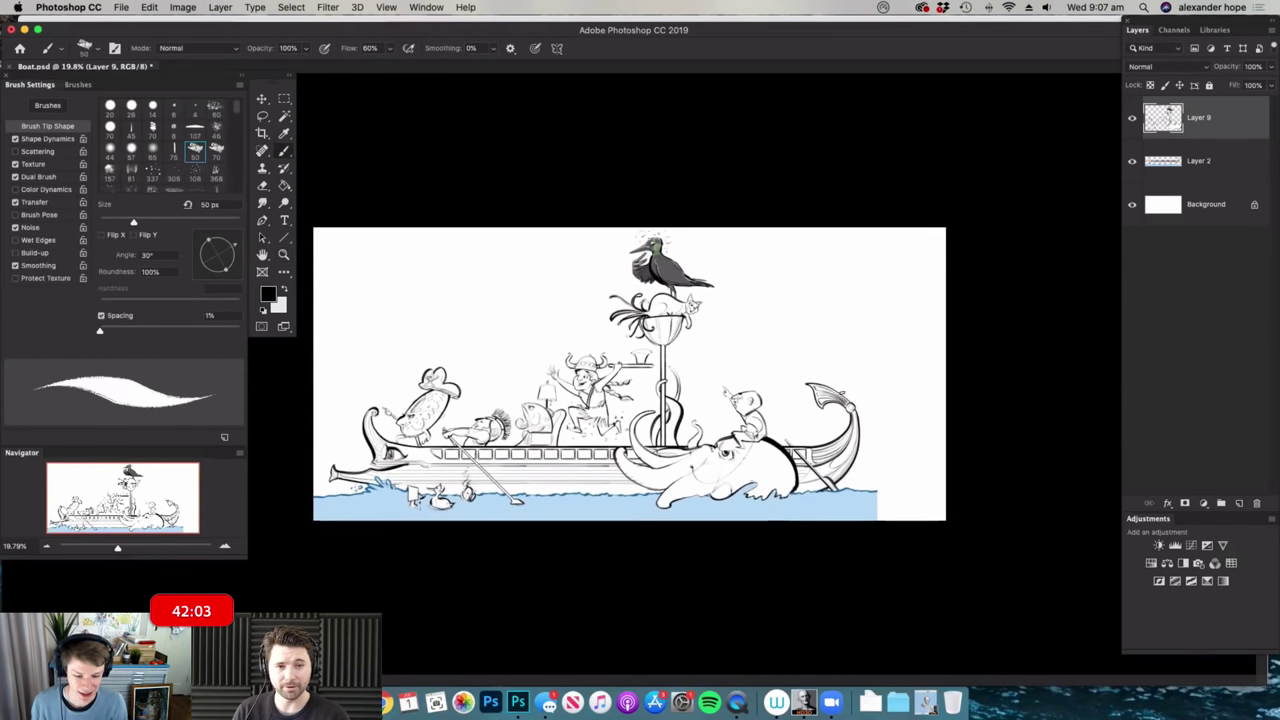
pyautogui.press('f')
pyautogui.scroll(-2, 799, 401)
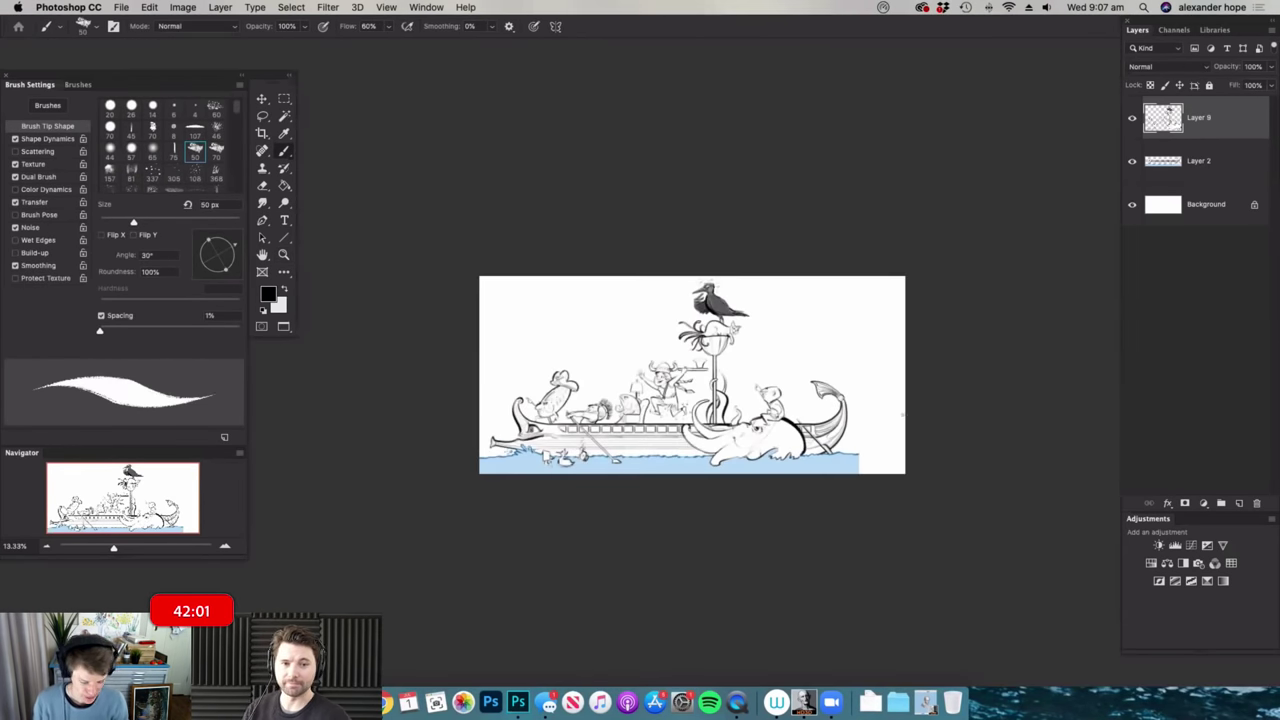
pyautogui.press('c')
pyautogui.moveTo(905, 376); pyautogui.dragTo(1036, 372)
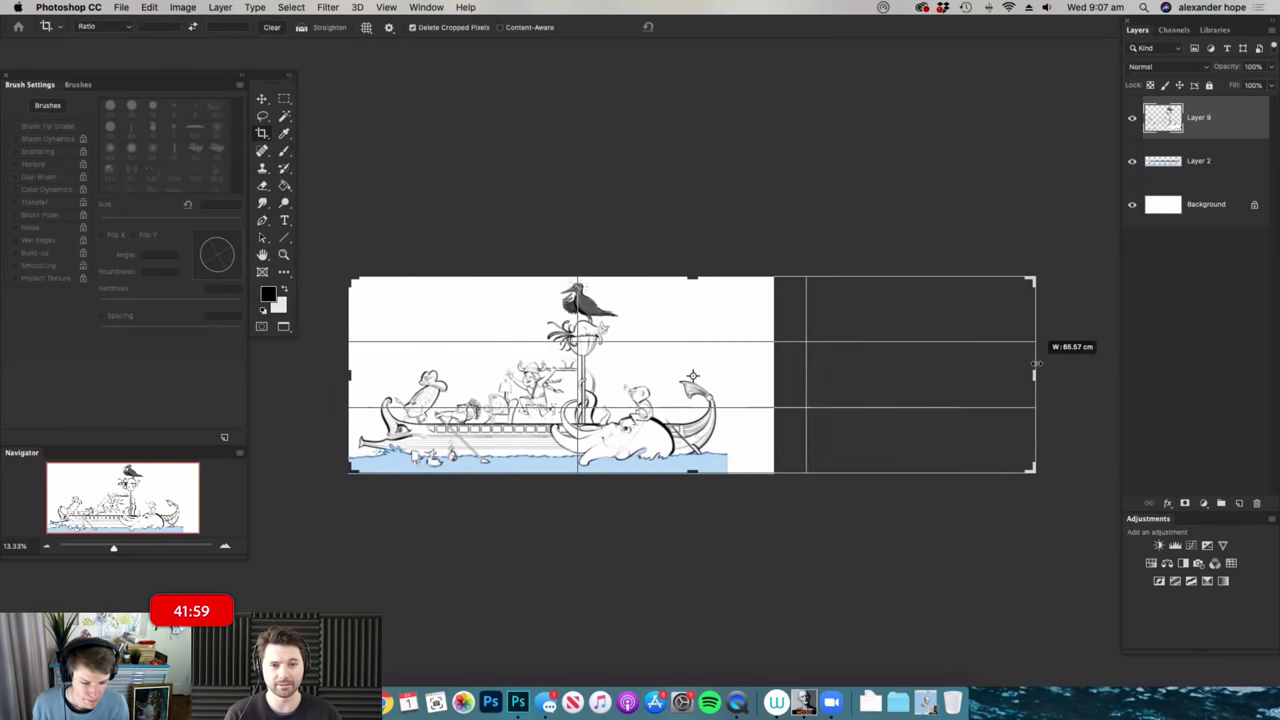
pyautogui.press('Return')
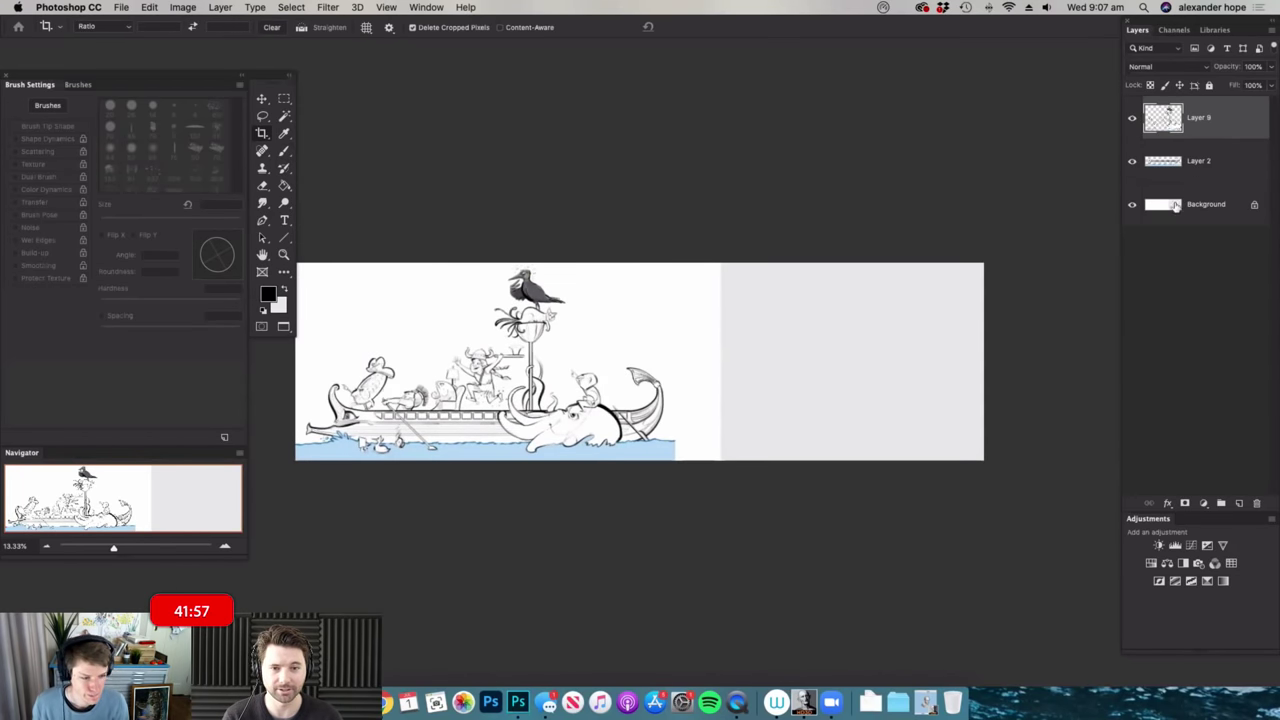
# - Fill the newly added grey area of the Background layer with white using the Paint Bucket
pyautogui.click(1176, 205)
pyautogui.press('g')
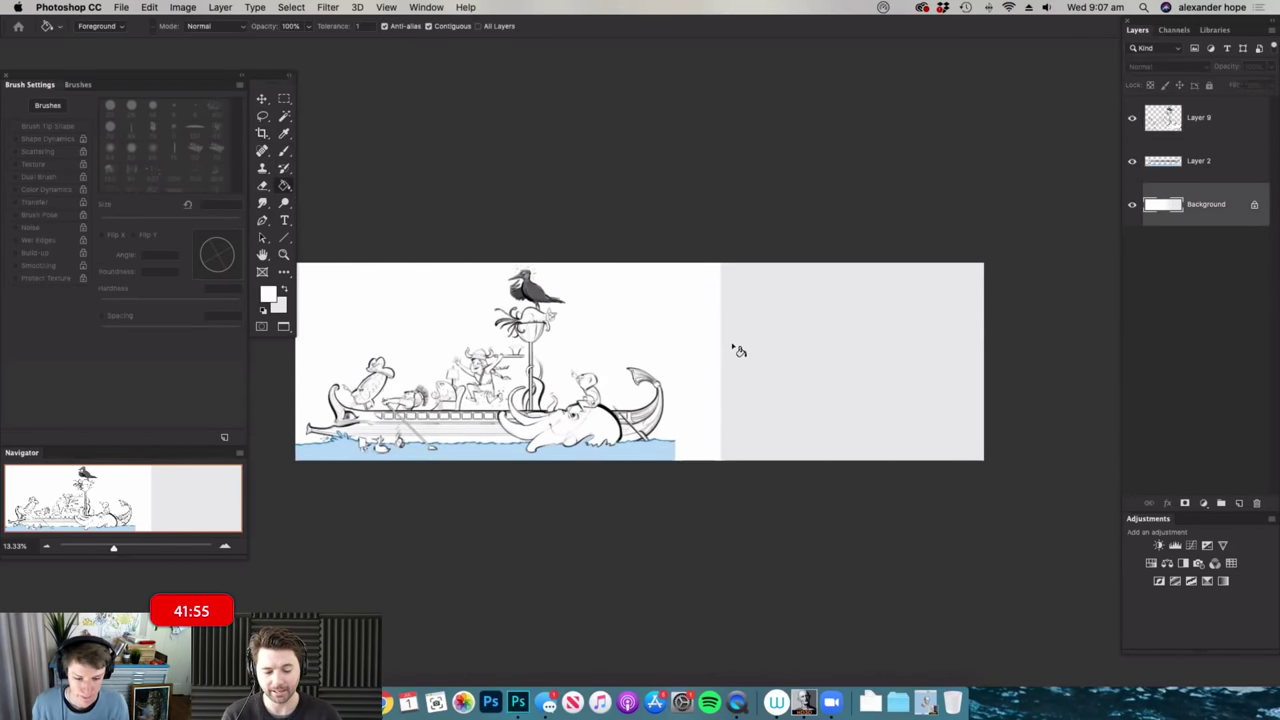
pyautogui.click(739, 350)
pyautogui.press('super+0')
# - Hide Layer 9 and shift the ship's stern section on Layer 2 toward the far end of the widened canvas
pyautogui.click(1185, 165)
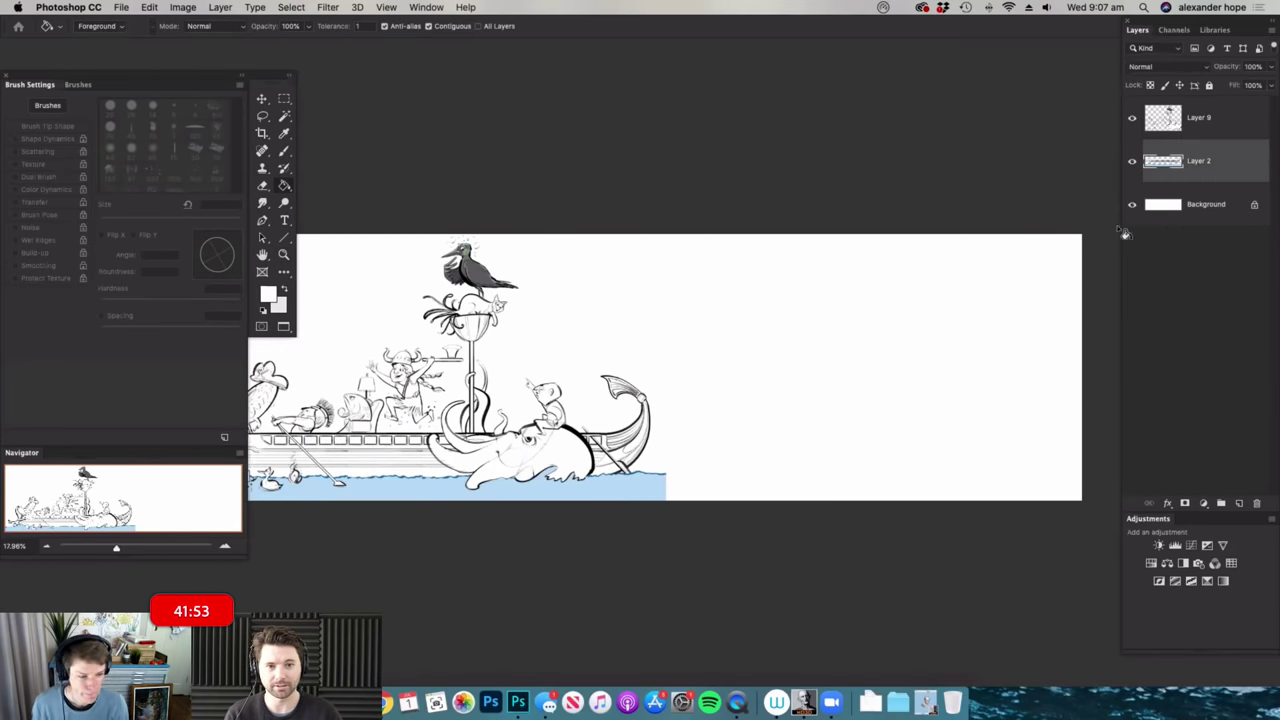
pyautogui.click(1132, 118)
pyautogui.press('m')
pyautogui.moveTo(705, 335); pyautogui.dragTo(572, 551)
pyautogui.press('v')
pyautogui.moveTo(648, 487); pyautogui.dragTo(953, 467)
pyautogui.hotkey('ctrl', 'd')
# - Duplicate the middle hull-and-water section on Layer 2 and place the copy in the gap beside the existing hull
pyautogui.press('m')
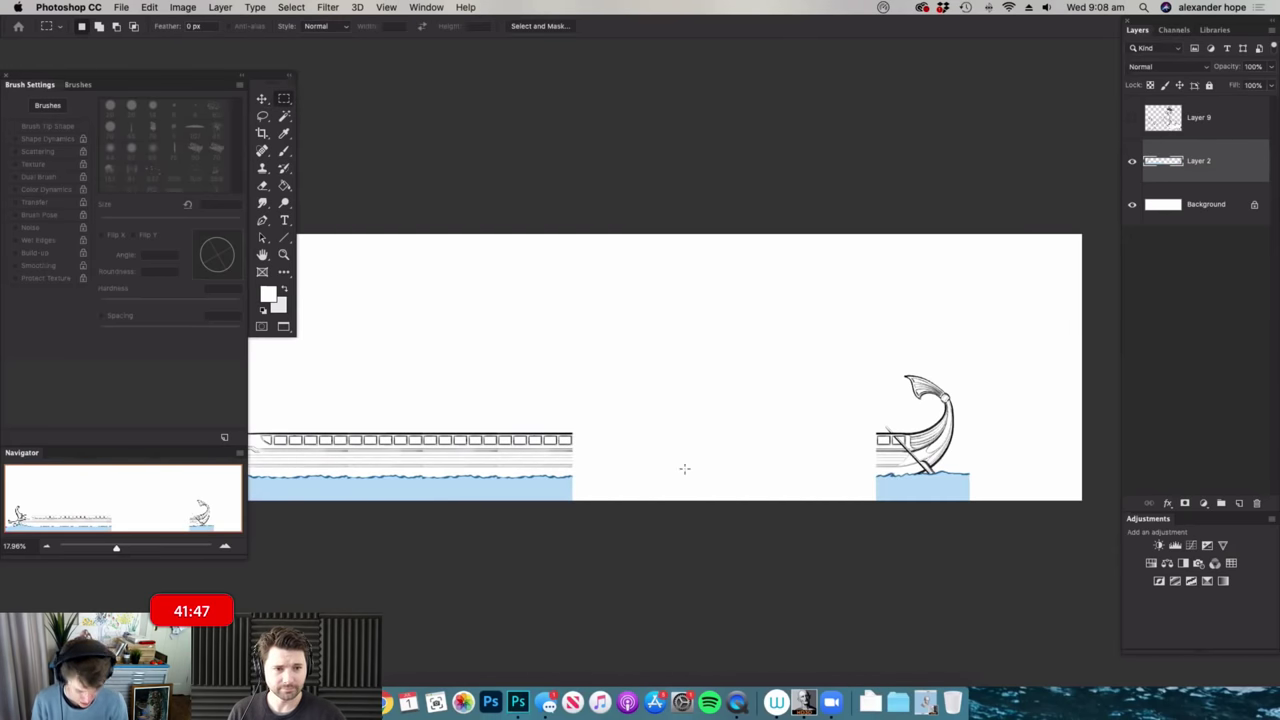
pyautogui.moveTo(332, 427); pyautogui.dragTo(591, 509)
pyautogui.press('v')
pyautogui.moveTo(529, 471); pyautogui.dragTo(748, 451)
pyautogui.hotkey('ctrl', 'd')
# - Move the stern section back until it joins the end of the extended hull, and clear the selection
pyautogui.press('m')
pyautogui.moveTo(1008, 334); pyautogui.dragTo(862, 514)
pyautogui.press('v')
pyautogui.moveTo(960, 491); pyautogui.dragTo(895, 493)
pyautogui.hotkey('ctrl', 'd')
pyautogui.press('m')
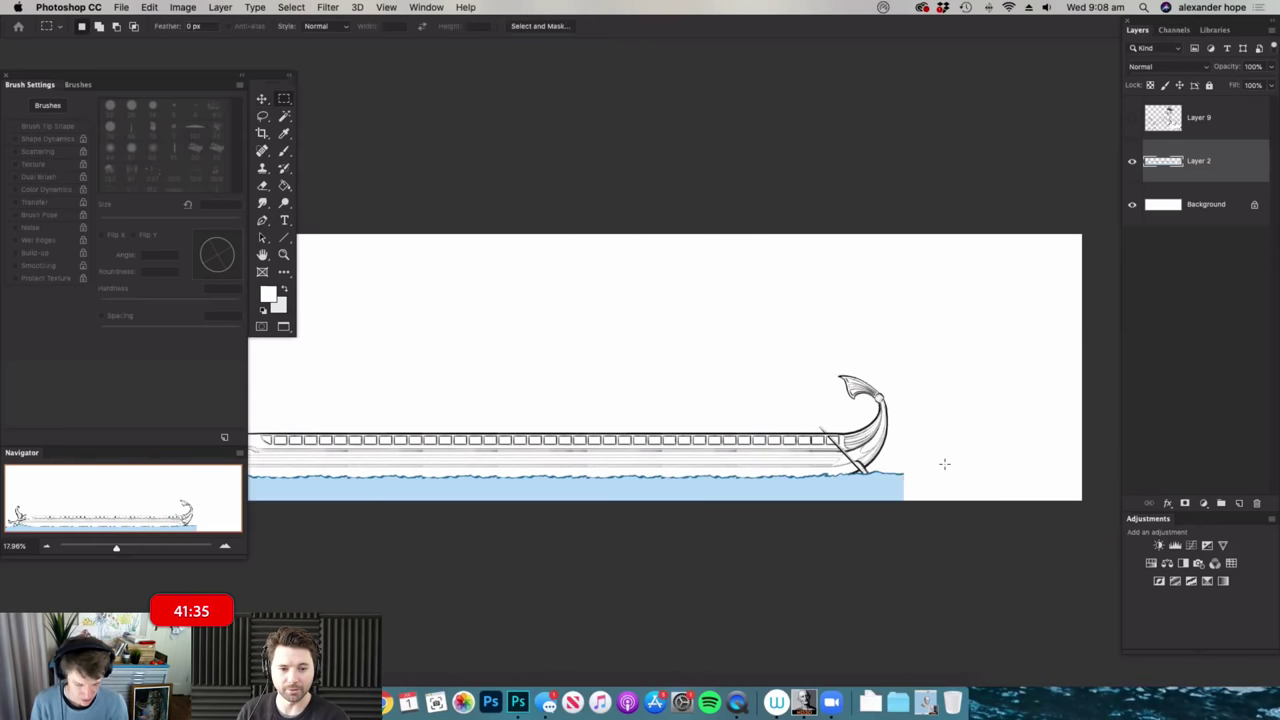
pyautogui.press('super+space')
pyautogui.moveTo(650, 400); pyautogui.dragTo(676, 406)
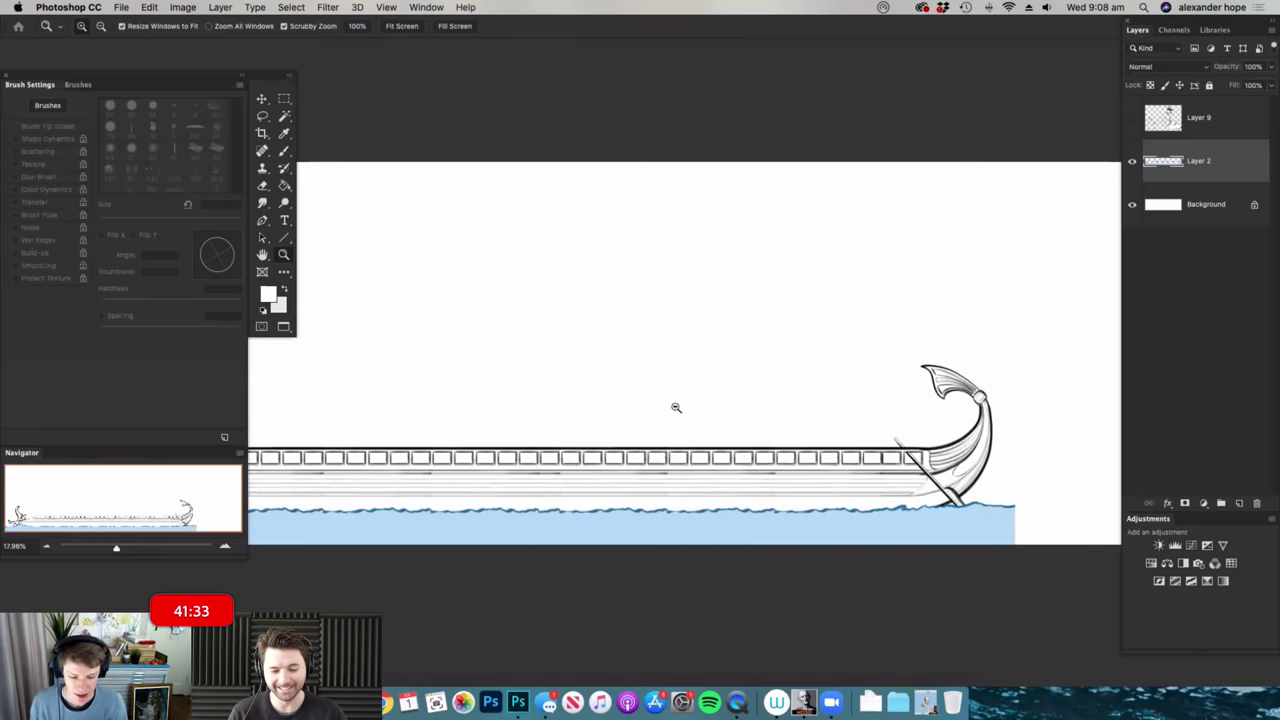
pyautogui.press('f')
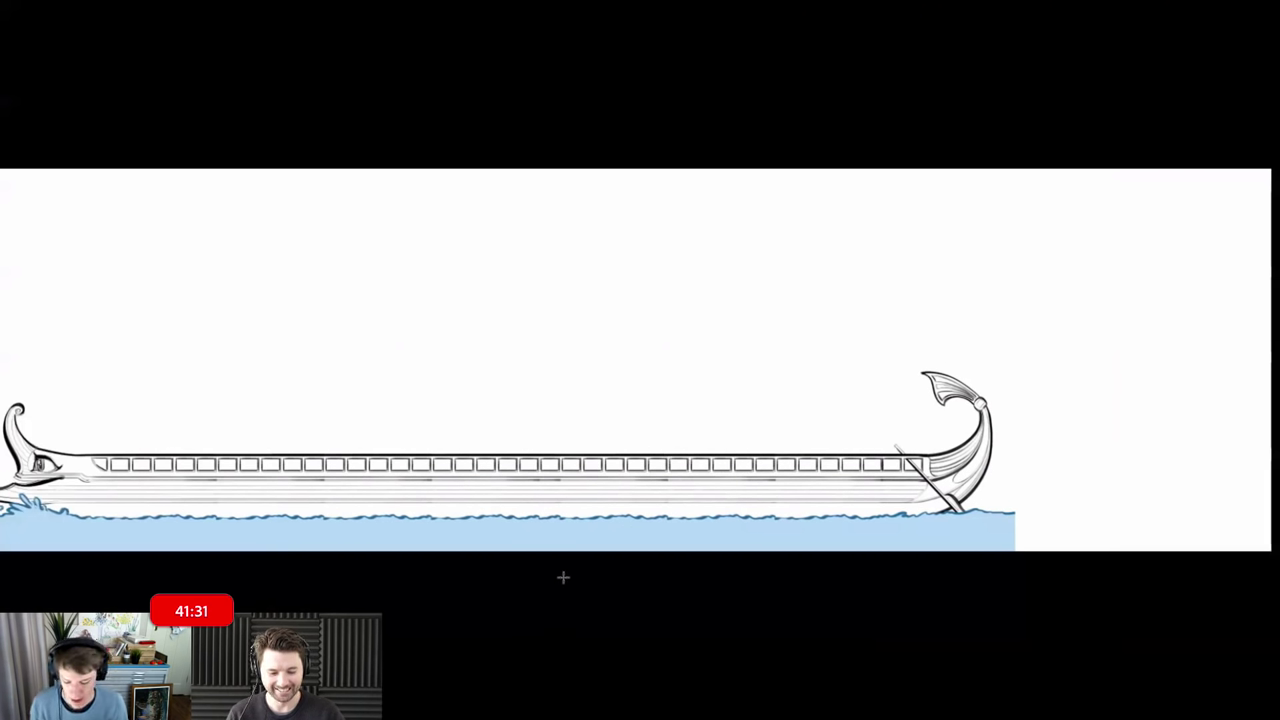
pyautogui.press('f')
# - Switch to Chrome and run a Google image search for "captain crunch" in a new tab
pyautogui.click(387, 702)
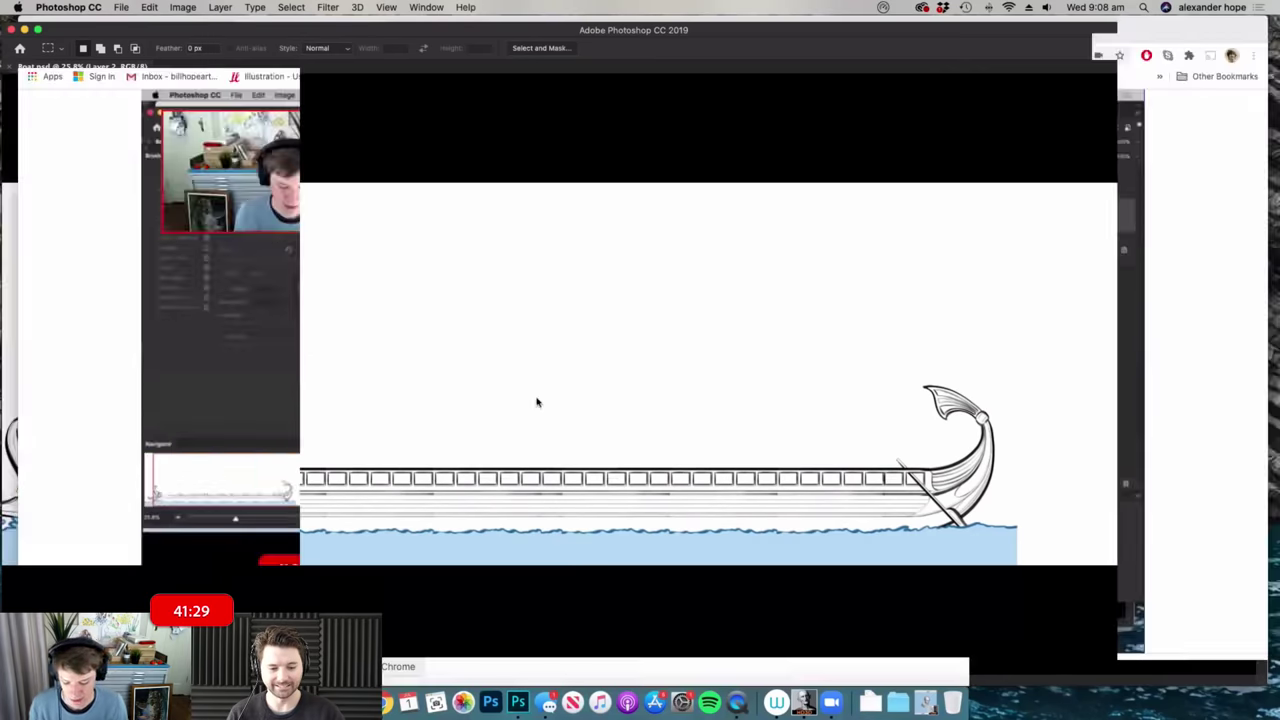
pyautogui.click(460, 31)
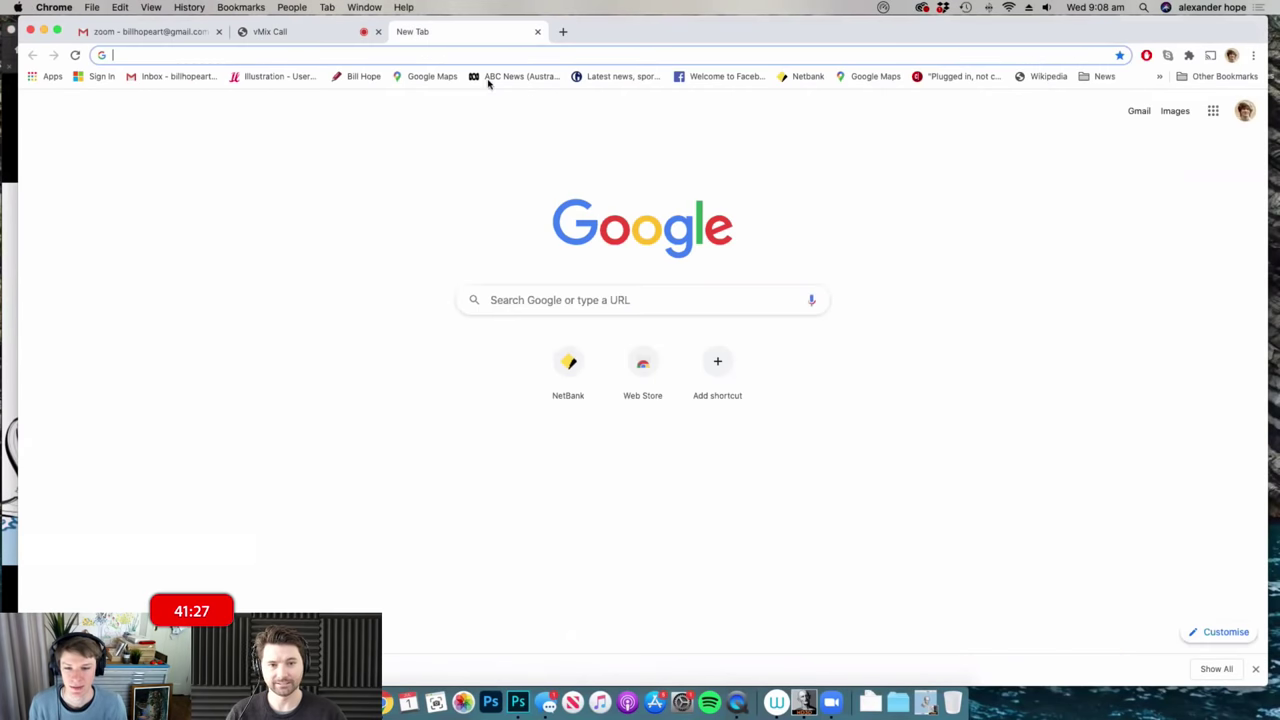
pyautogui.click(553, 297)
pyautogui.write('captain c')
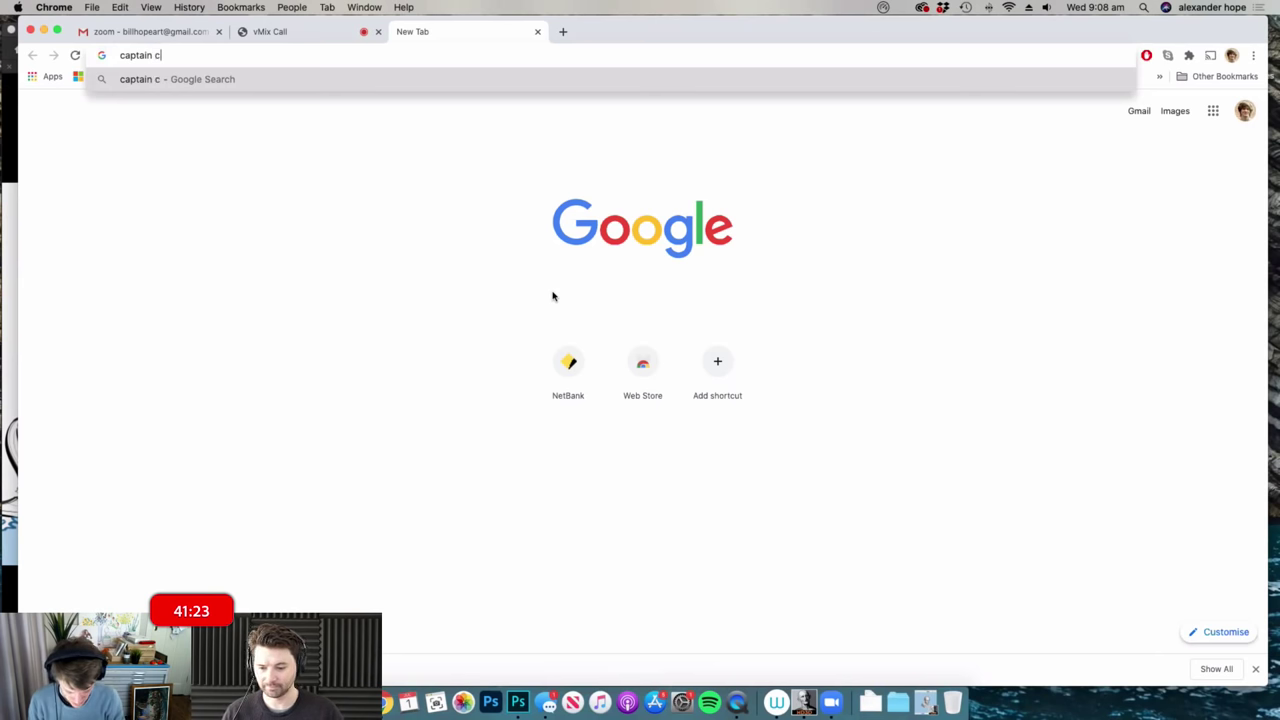
pyautogui.write('runch')
pyautogui.press('Return')
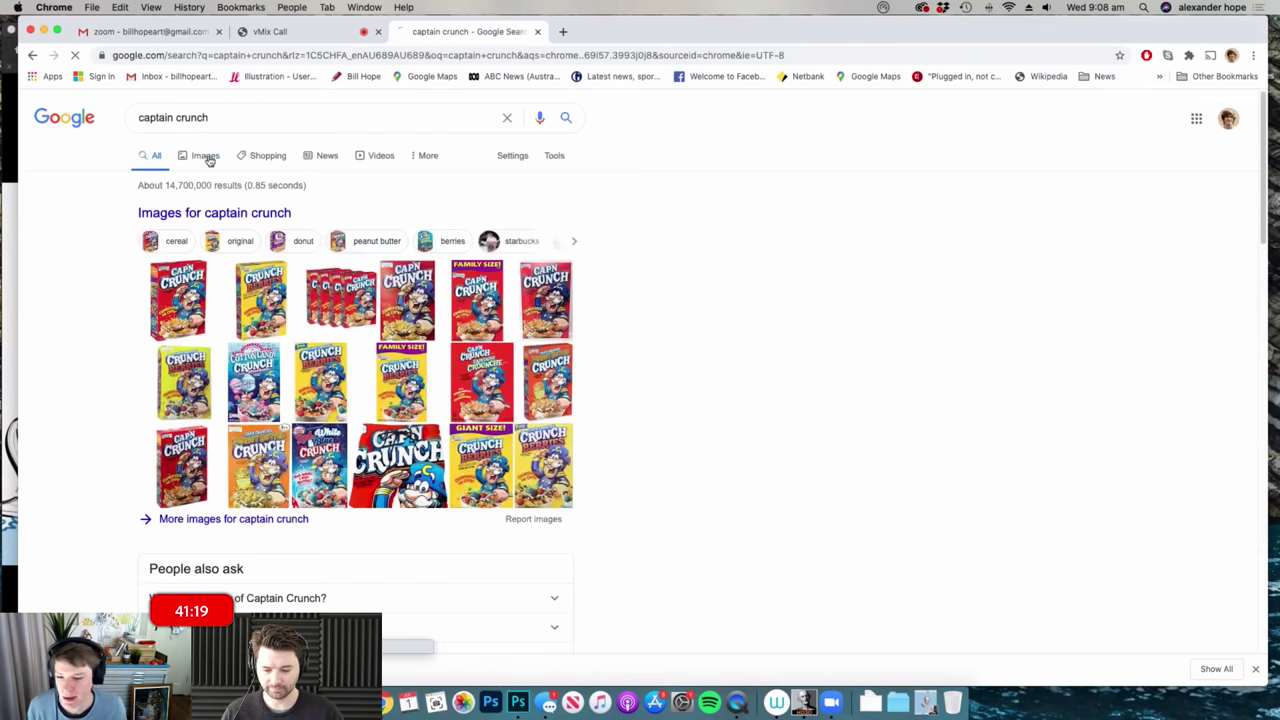
pyautogui.click(206, 157)
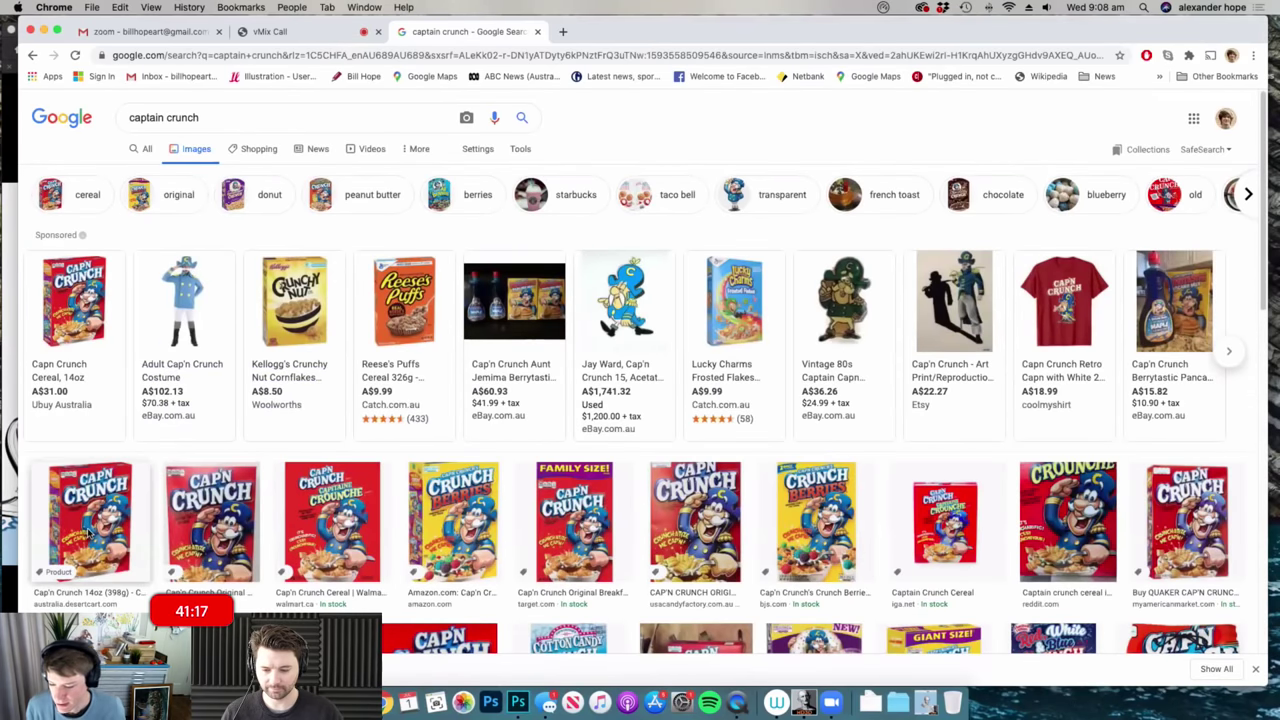
# - Copy the first Cap'n Crunch cereal box image from the regular results and paste it into Boat.psd in Photoshop
pyautogui.rightClick(88, 532)
pyautogui.click(134, 568)
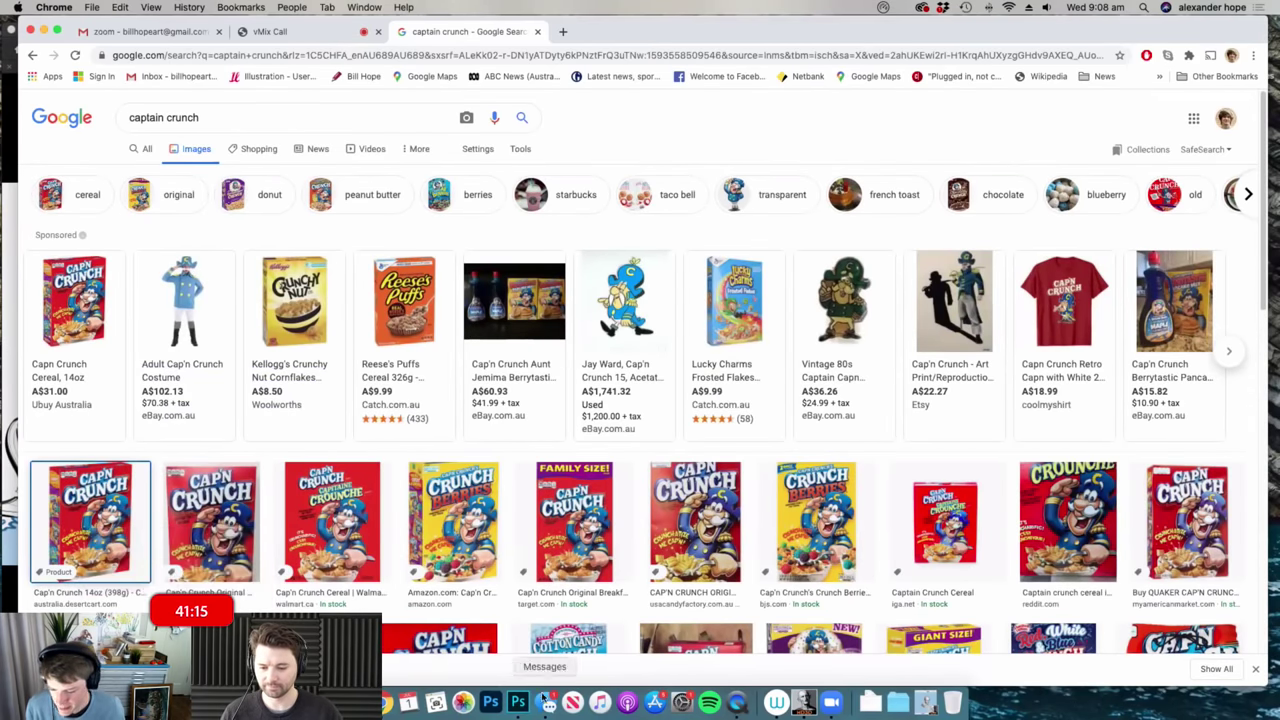
pyautogui.click(518, 703)
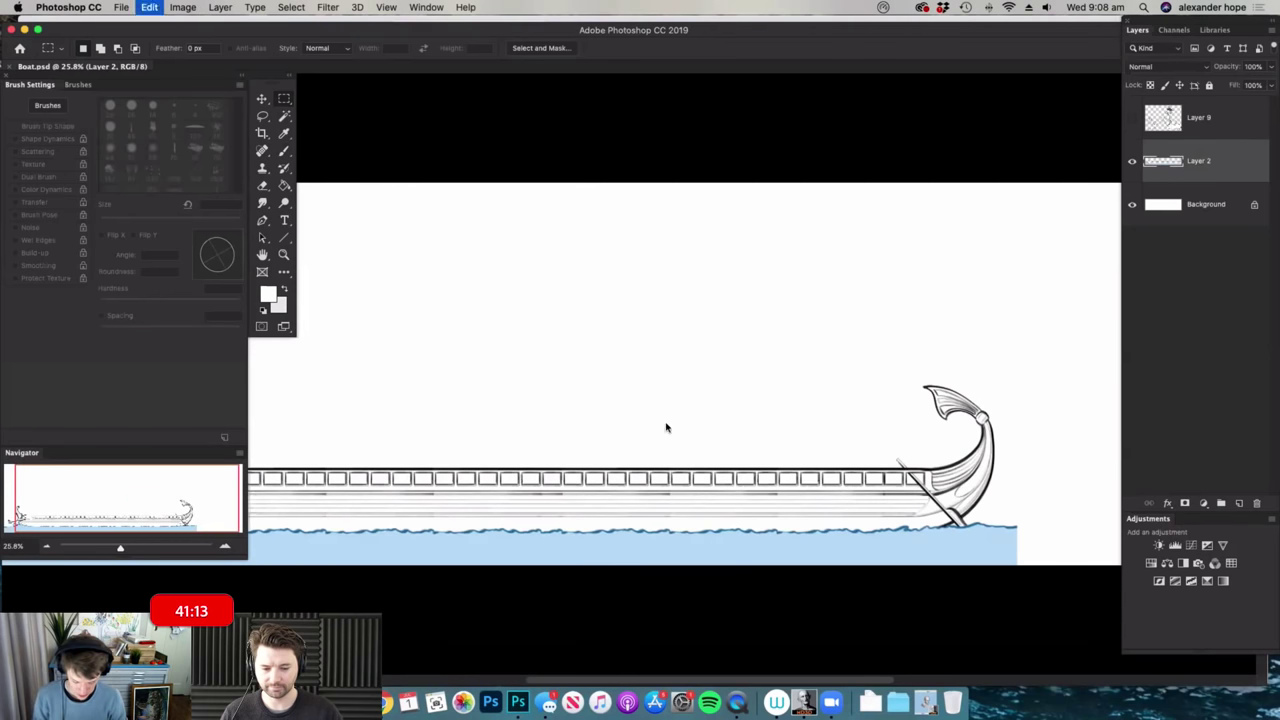
pyautogui.press('super+v')
# - Scale the pasted cereal box up to about 414% and position it above the deck near the stern
pyautogui.moveTo(647, 354); pyautogui.dragTo(743, 328)
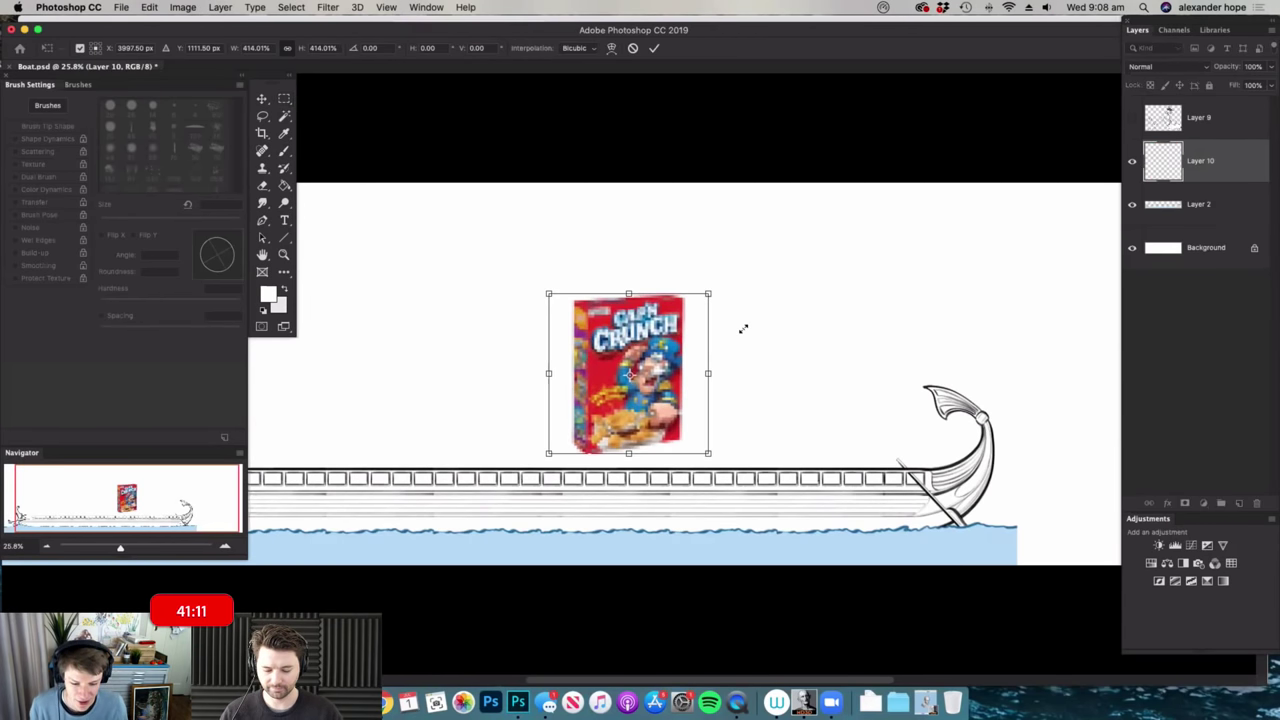
pyautogui.moveTo(698, 409); pyautogui.dragTo(844, 398)
pyautogui.press('Return')
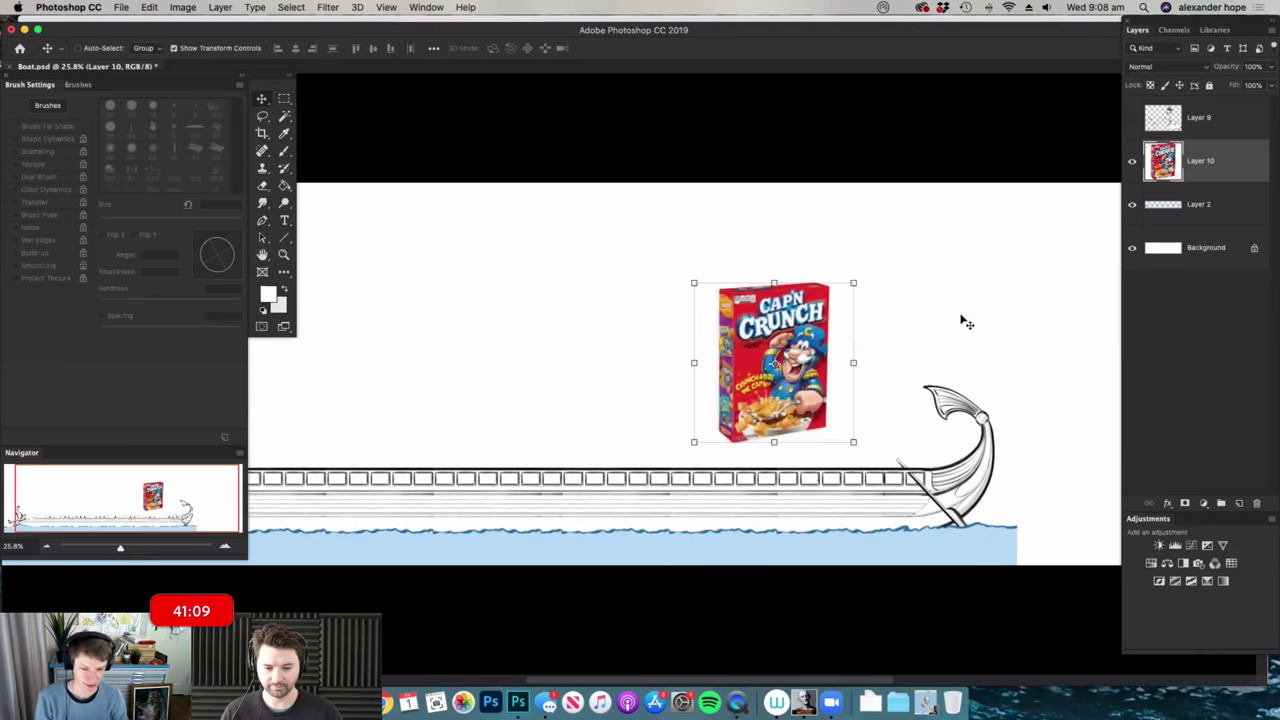
# - Show Layer 9 again and move the cereal box closer to the pointing figure on the sea creature
pyautogui.click(1131, 120)
pyautogui.moveTo(724, 387); pyautogui.dragTo(780, 398)
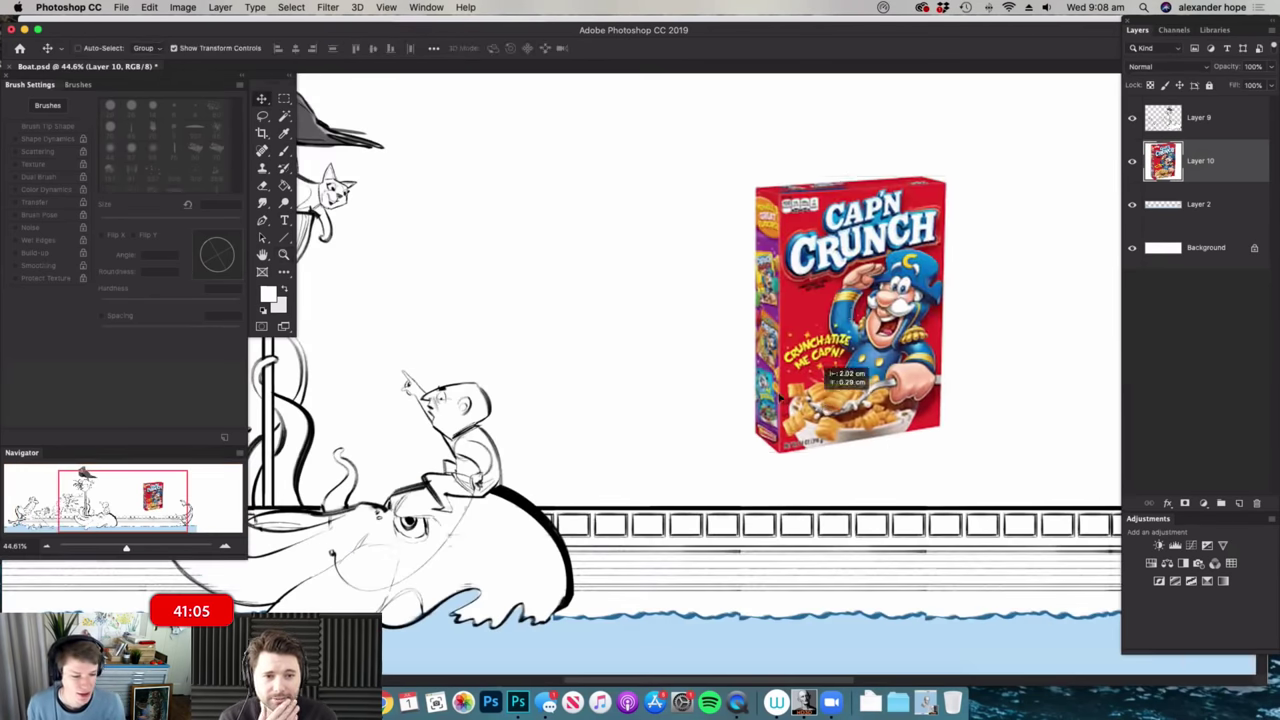
pyautogui.moveTo(896, 408); pyautogui.dragTo(672, 380)
pyautogui.moveTo(828, 402); pyautogui.dragTo(738, 398)
pyautogui.moveTo(523, 348); pyautogui.dragTo(560, 348)
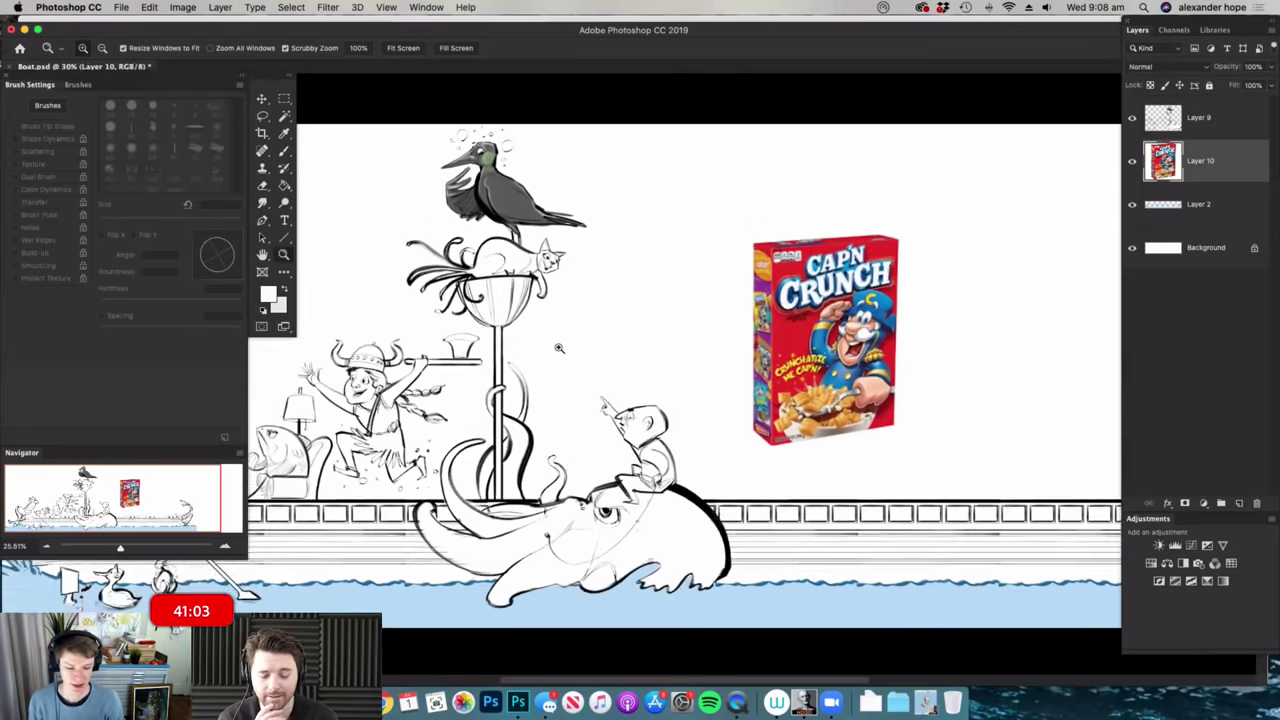
pyautogui.press('v')
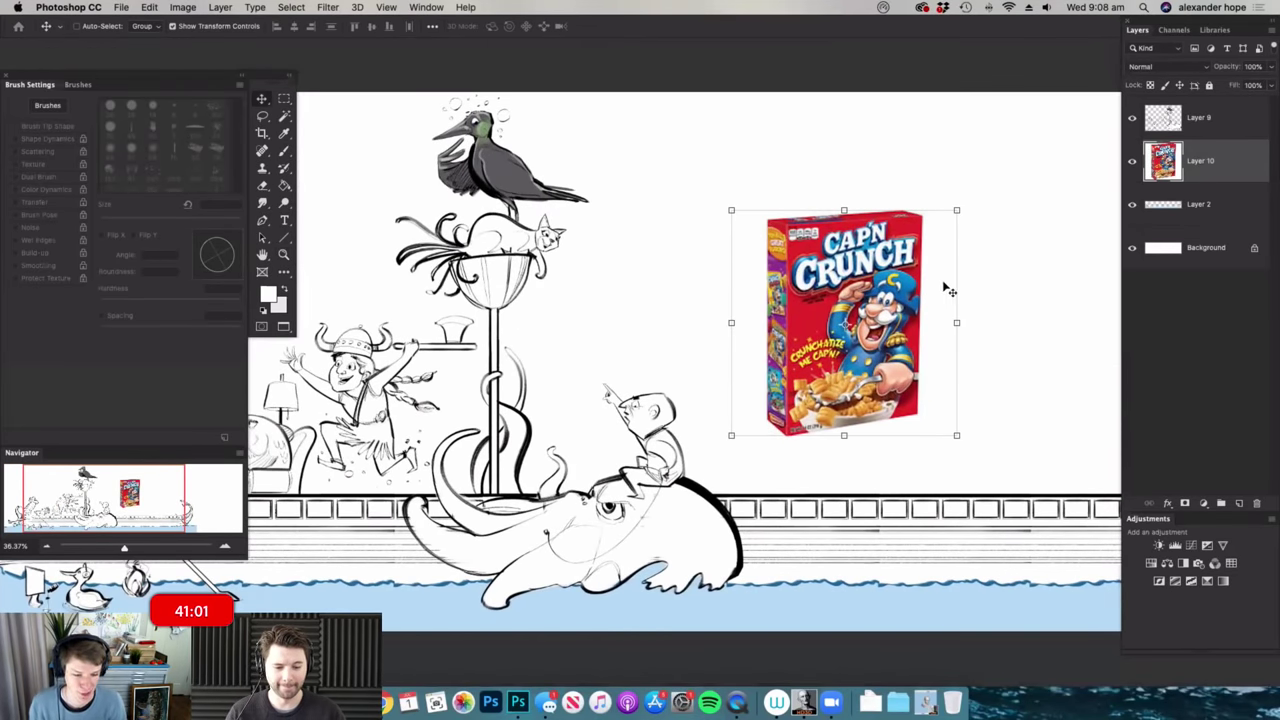
# - Make Layer 9 active and choose the hard round 6 px brush with black paint
pyautogui.click(1198, 122)
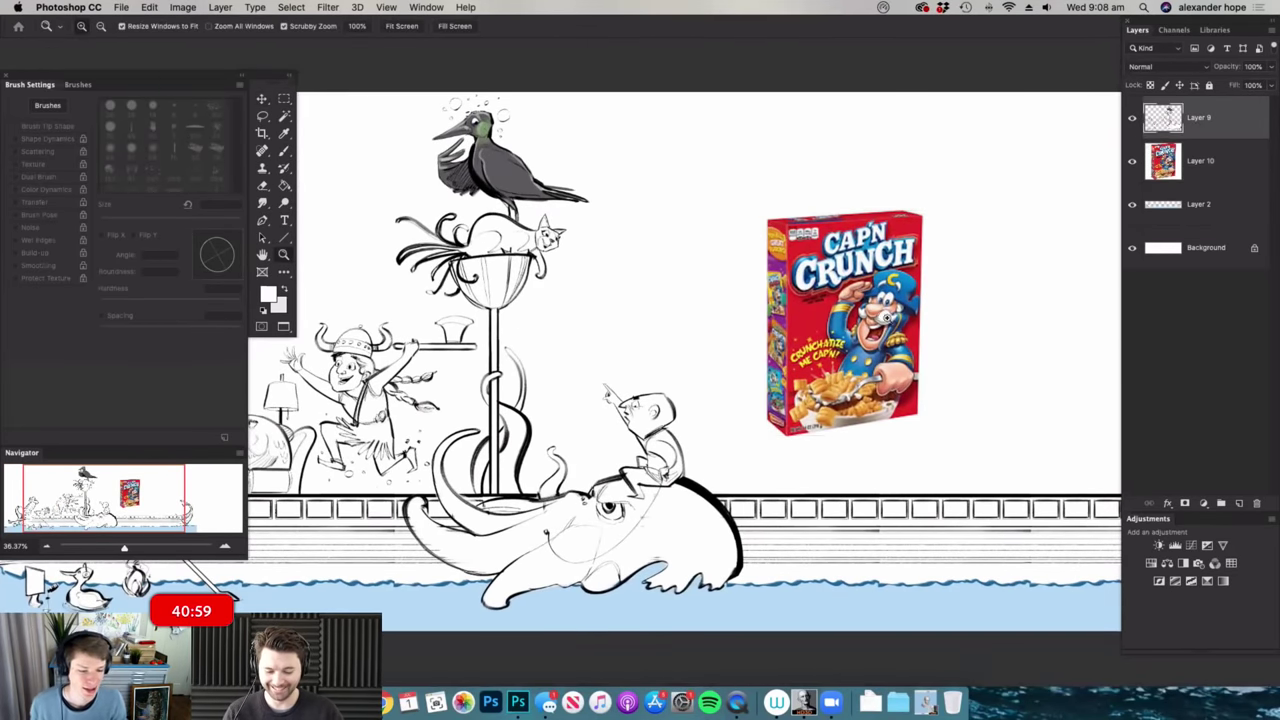
pyautogui.scroll(5, 918, 369)
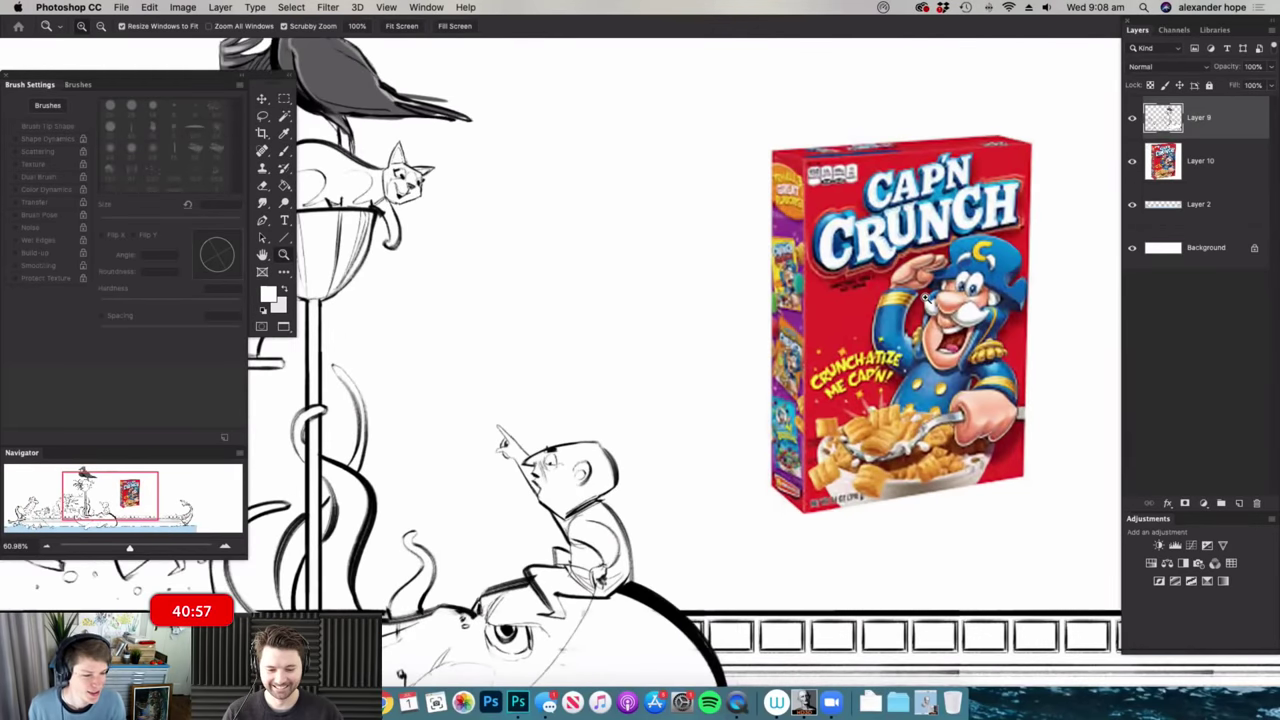
pyautogui.scroll(2, 958, 285)
pyautogui.press('b')
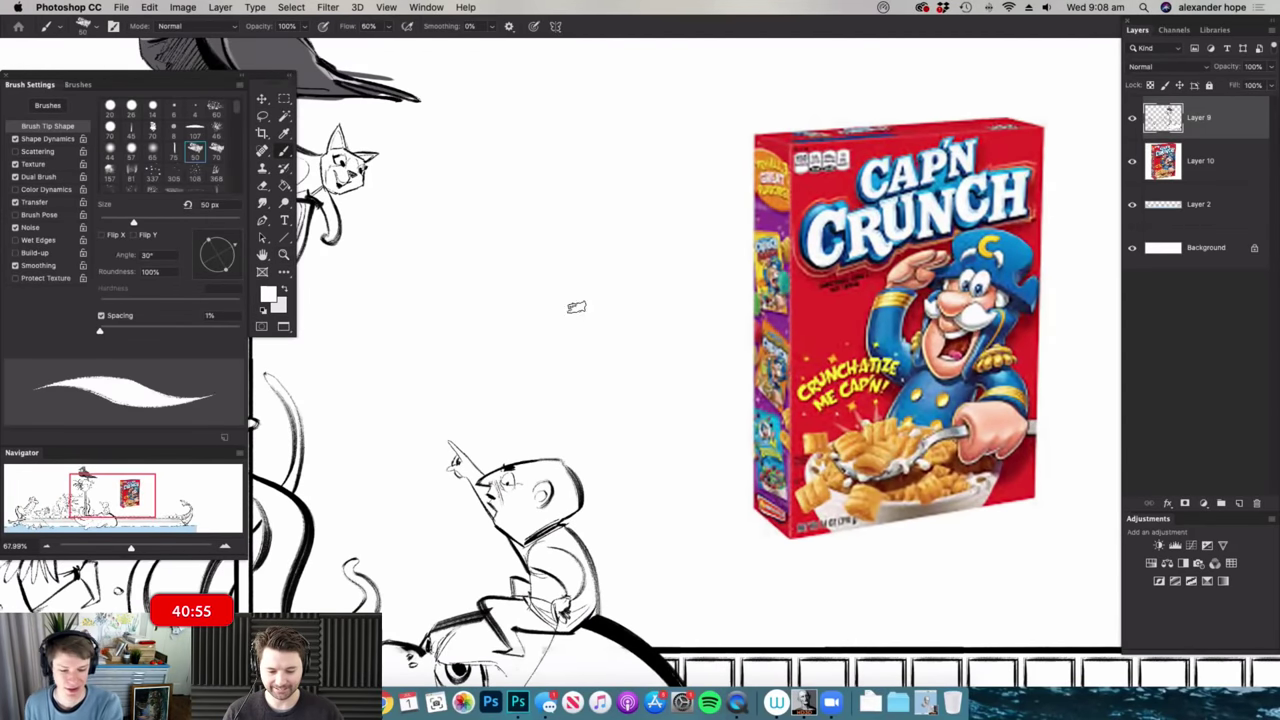
pyautogui.rightClick(576, 307)
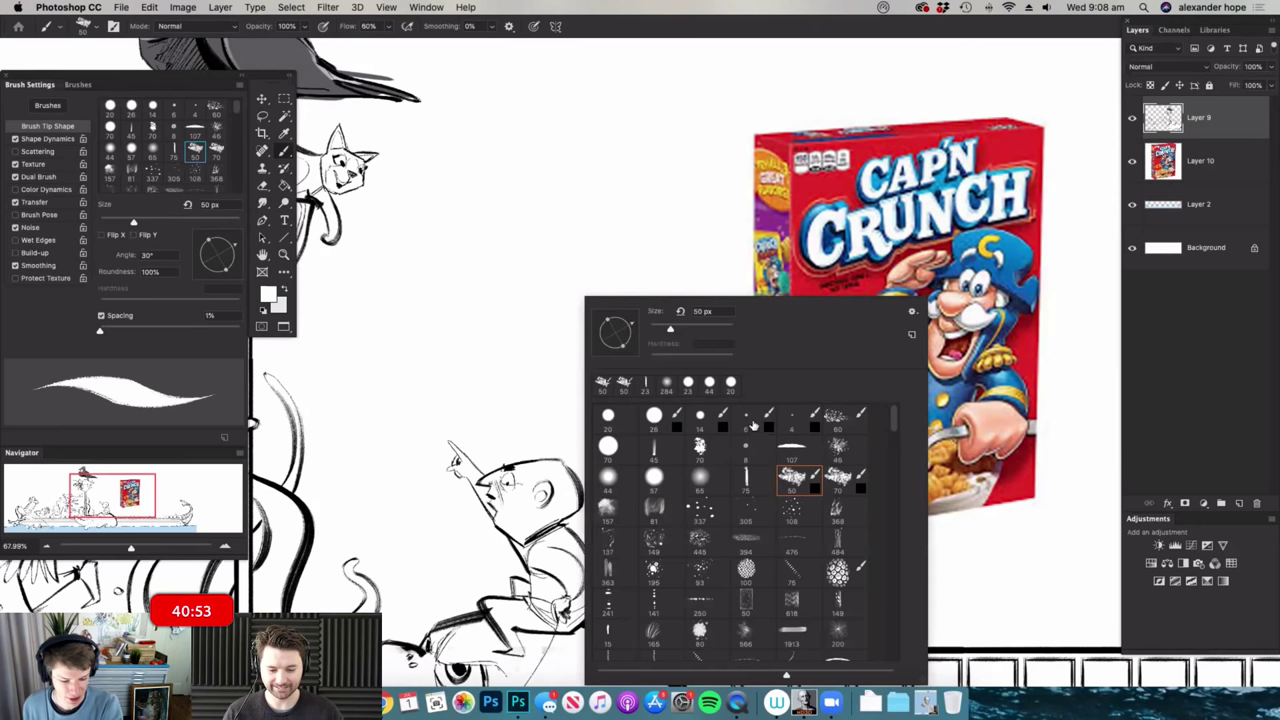
pyautogui.click(752, 421)
pyautogui.click(747, 201)
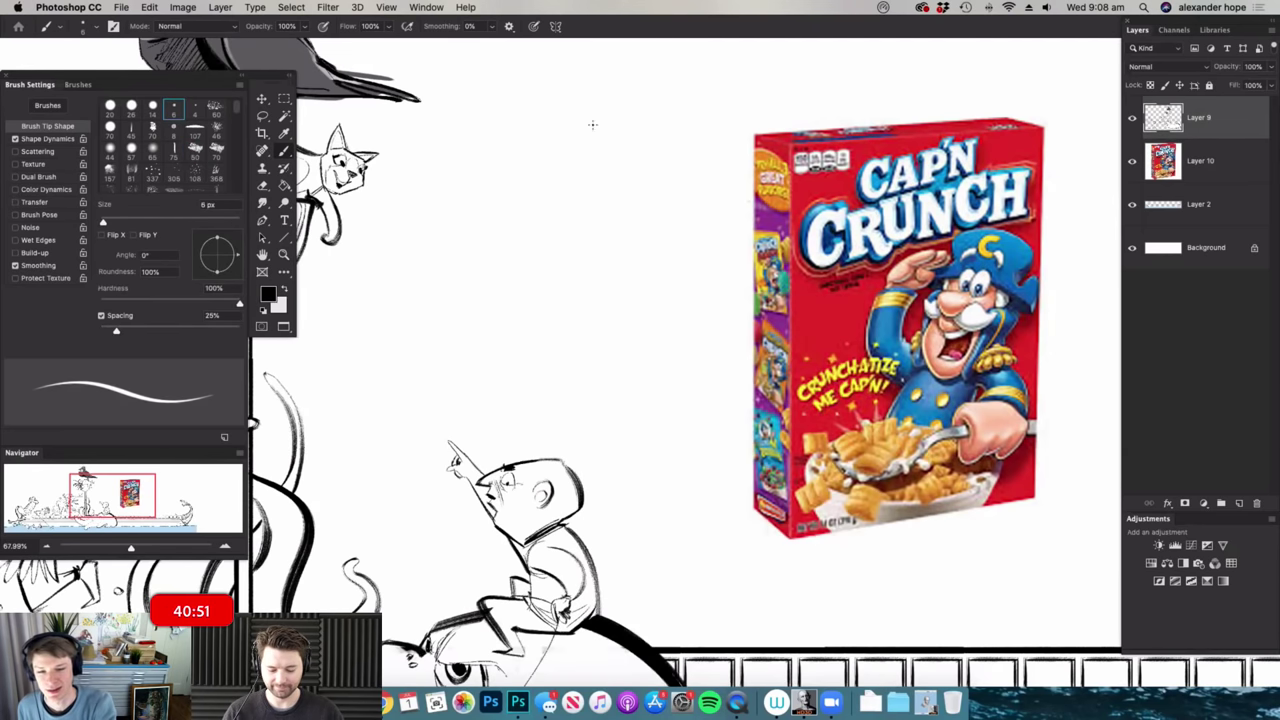
# - Enable pen-pressure opacity, make Layer 10 active and roughly sketch the captain's head outline in the empty area above the pointing figure
pyautogui.click(323, 27)
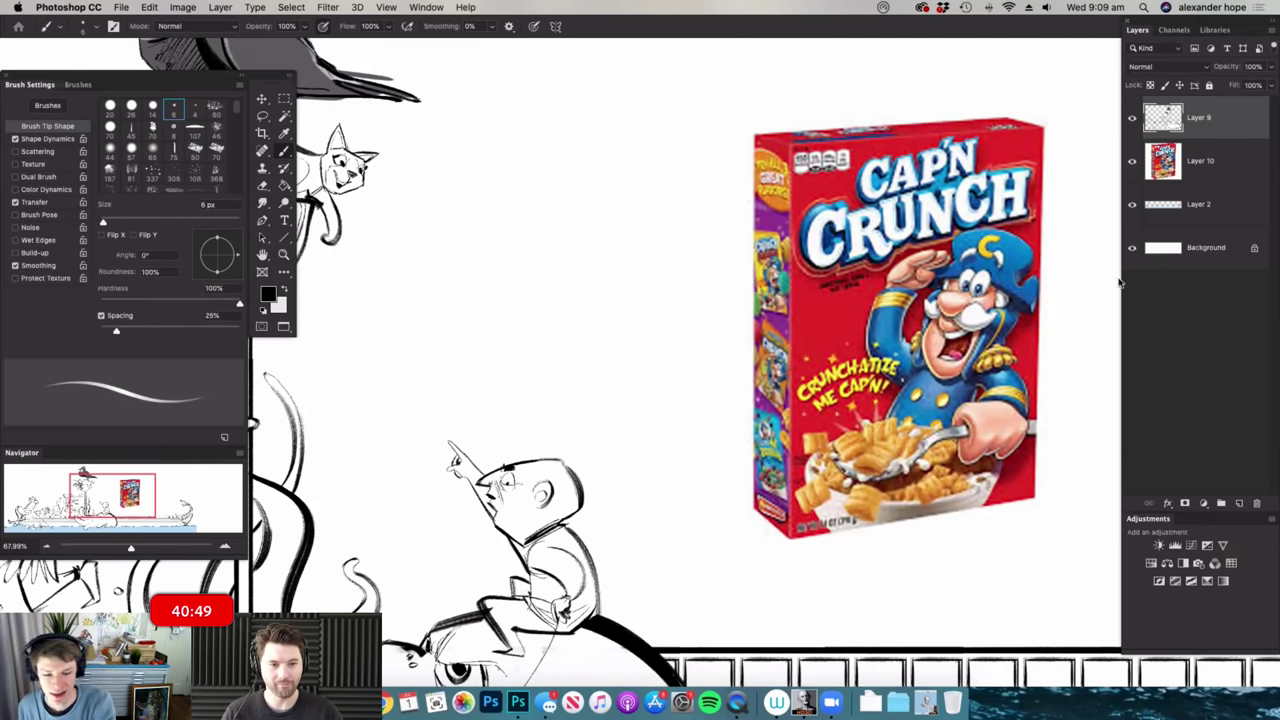
pyautogui.click(1217, 184)
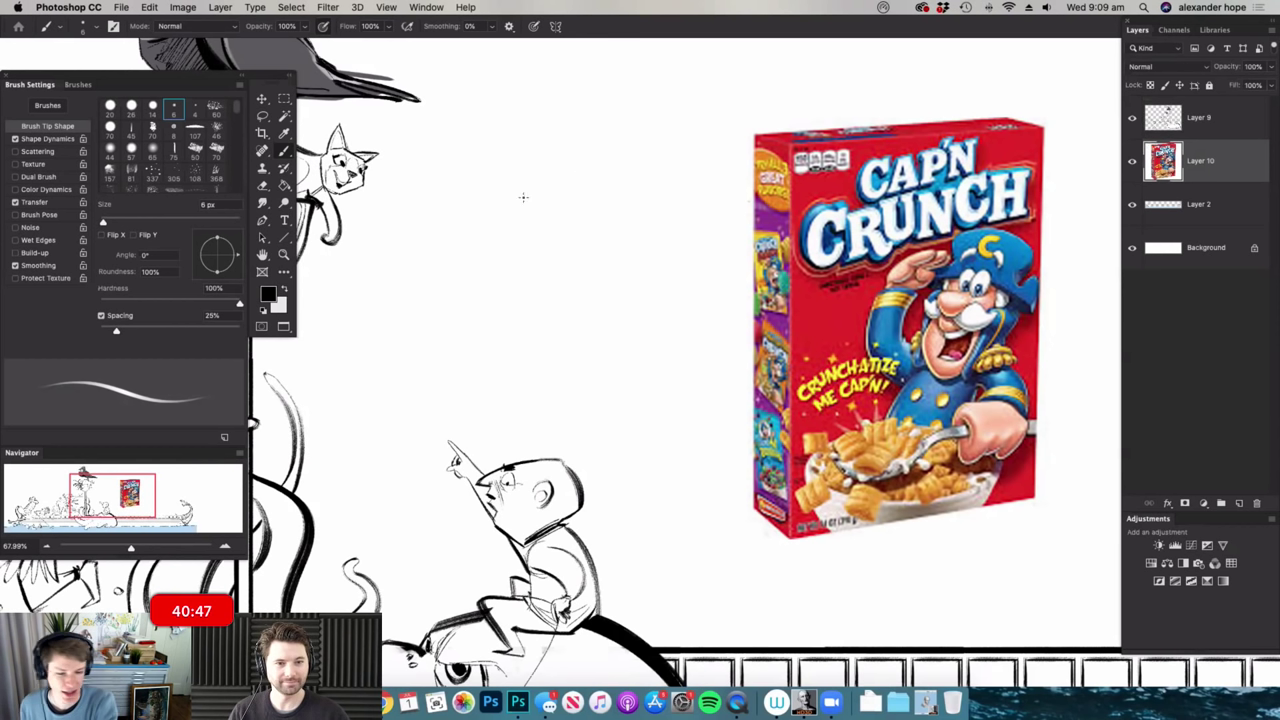
pyautogui.moveTo(549, 158); pyautogui.dragTo(626, 185)
pyautogui.moveTo(514, 204); pyautogui.dragTo(491, 258)
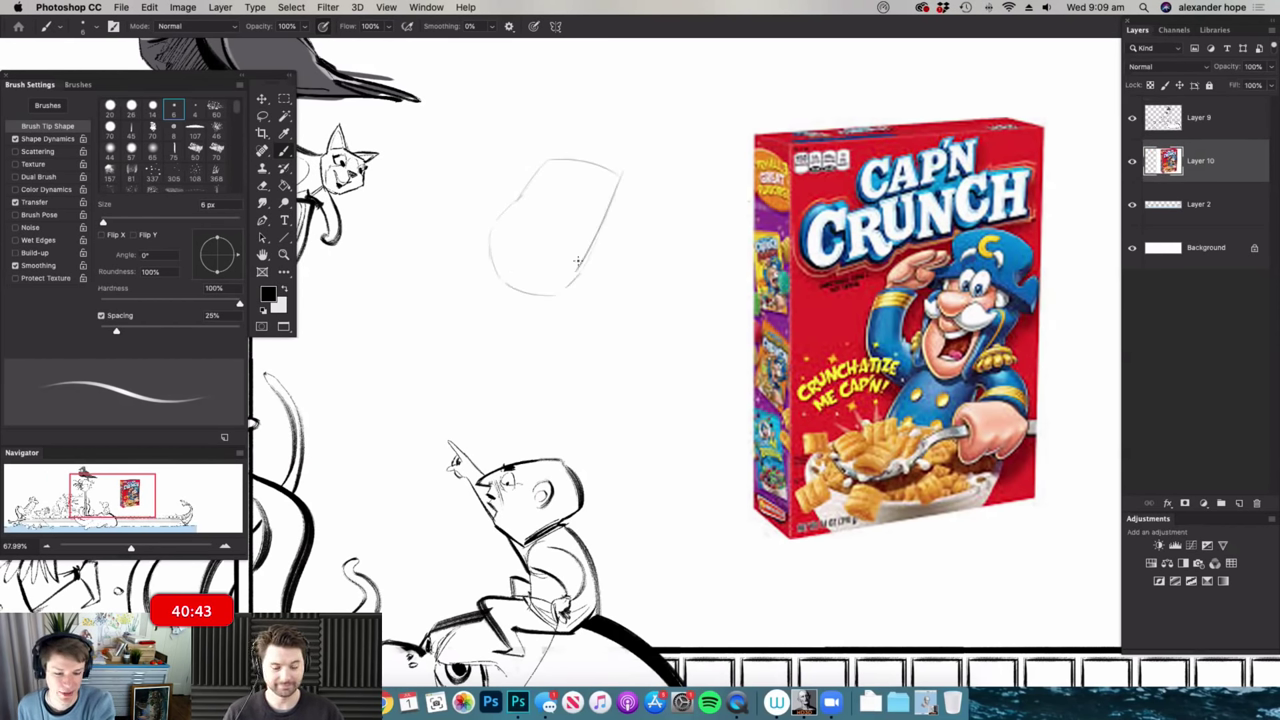
# - Rough in the captain's curved arms on both sides of the head
pyautogui.moveTo(428, 197); pyautogui.dragTo(440, 191)
pyautogui.moveTo(461, 188); pyautogui.dragTo(495, 303)
pyautogui.press('super+space')
pyautogui.moveTo(627, 307); pyautogui.dragTo(616, 306)
pyautogui.scroll(2, 589, 178)
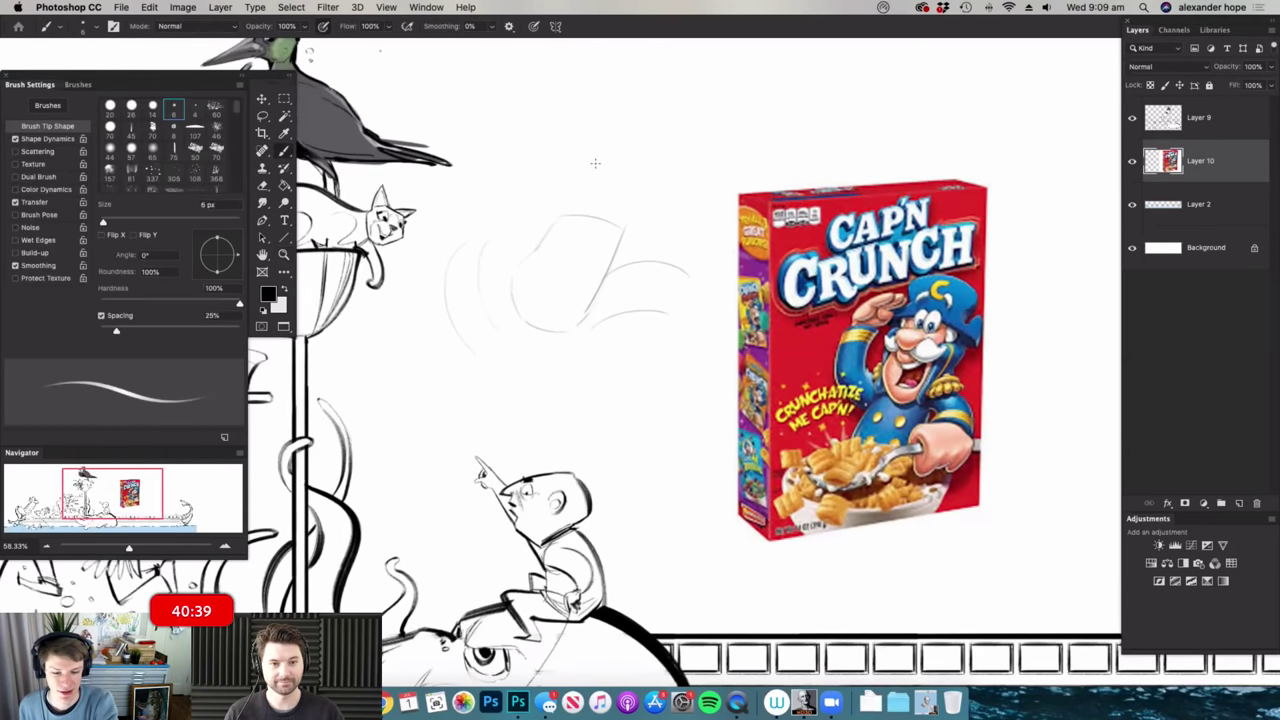
# - Sketch the long oval-ended spoon behind the head, then the hat, moustached face, torso and running front leg
pyautogui.moveTo(432, 270)
pyautogui.mouseDown()
pyautogui.moveTo(648, 136)
pyautogui.moveTo(633, 153)
pyautogui.mouseUp()
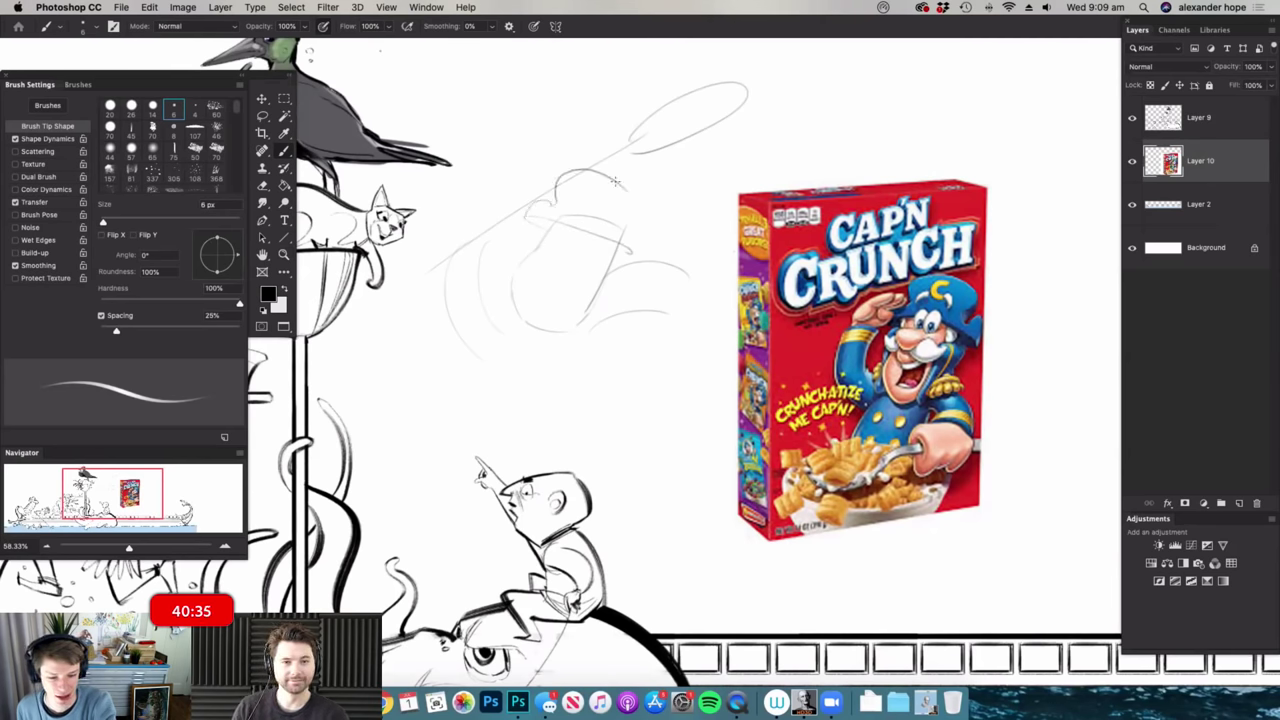
pyautogui.scroll(1, 556, 238)
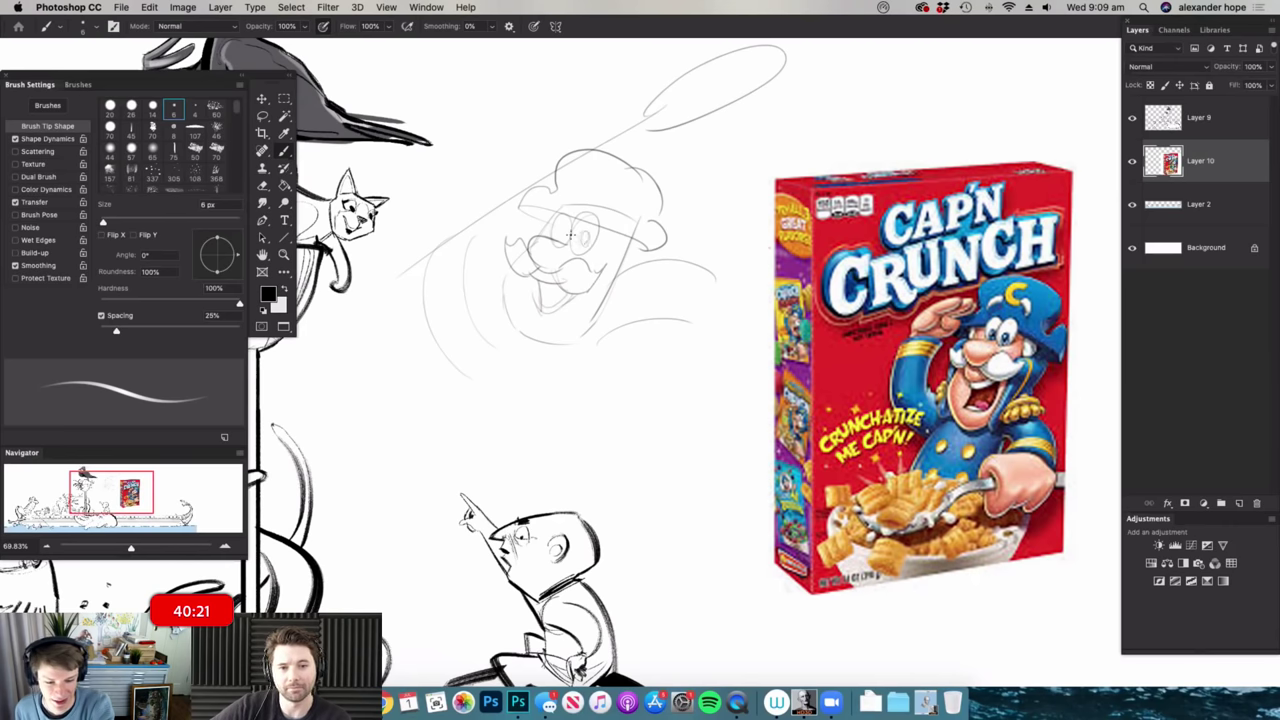
pyautogui.moveTo(630, 266); pyautogui.dragTo(610, 338)
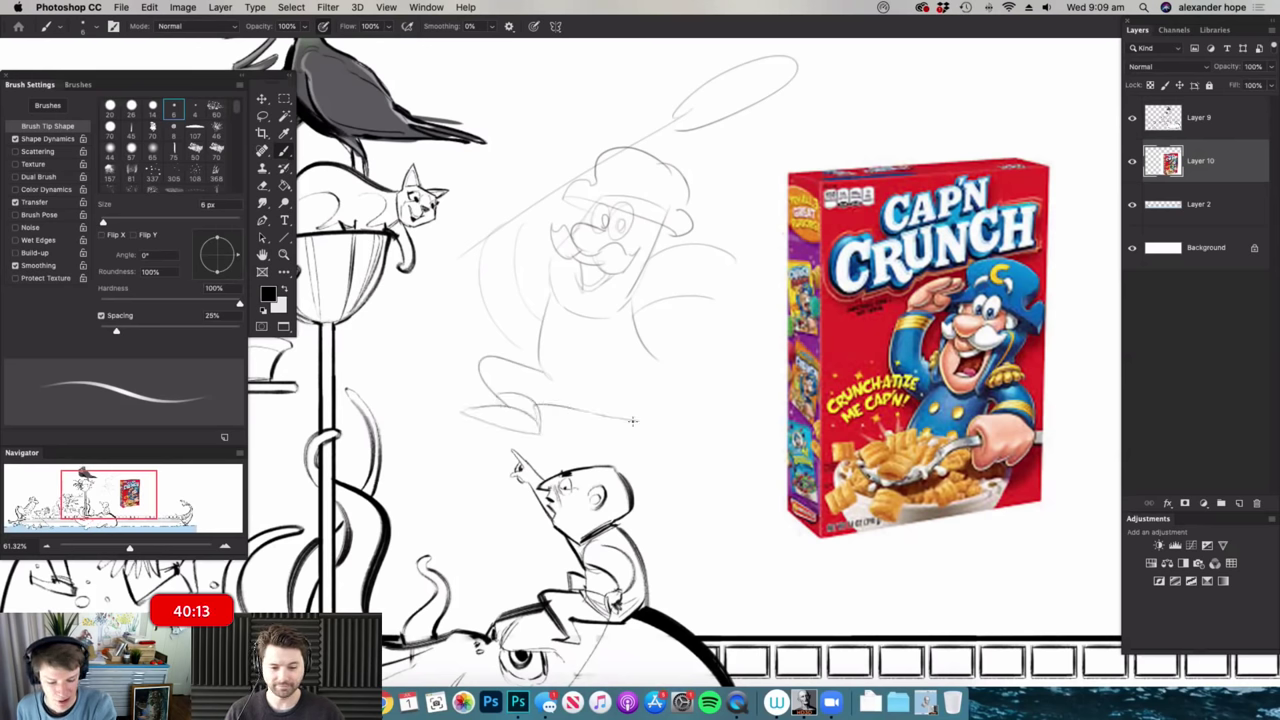
# - Examine how the captain's rough sketch sits within the whole ship illustration
pyautogui.moveTo(699, 369); pyautogui.dragTo(775, 402)
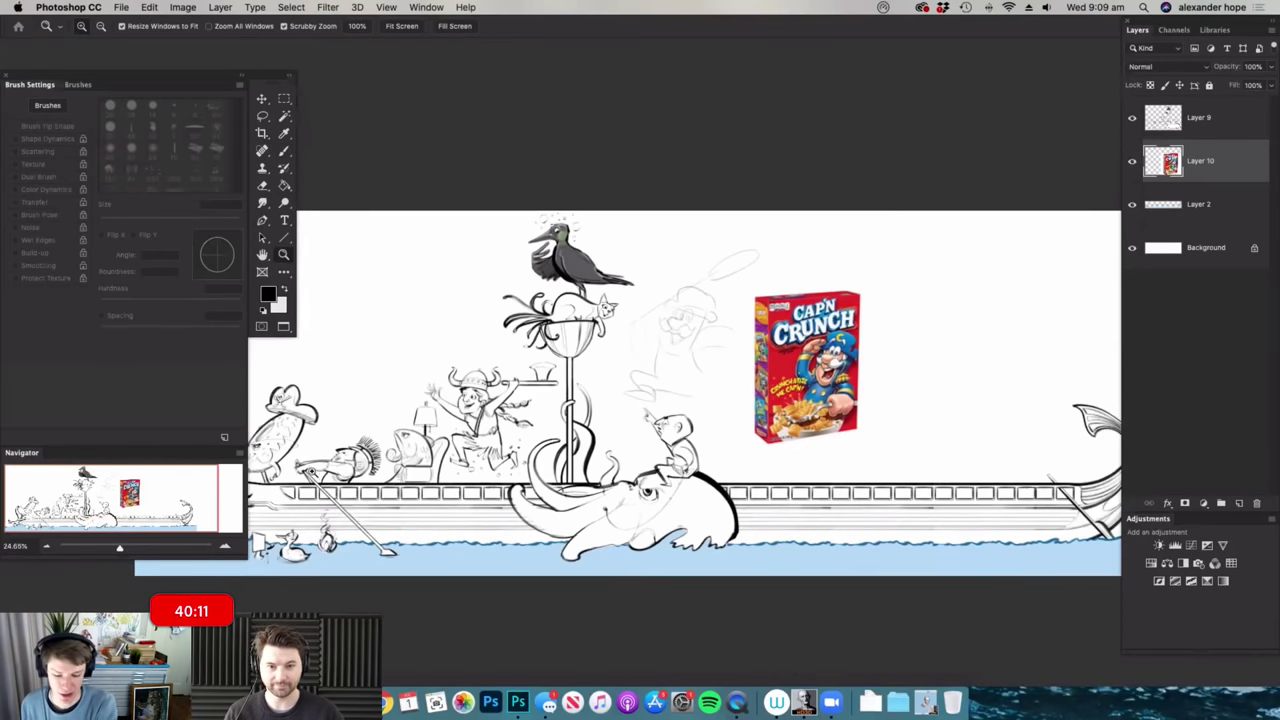
pyautogui.moveTo(311, 471); pyautogui.dragTo(360, 471)
pyautogui.moveTo(743, 448); pyautogui.dragTo(695, 447)
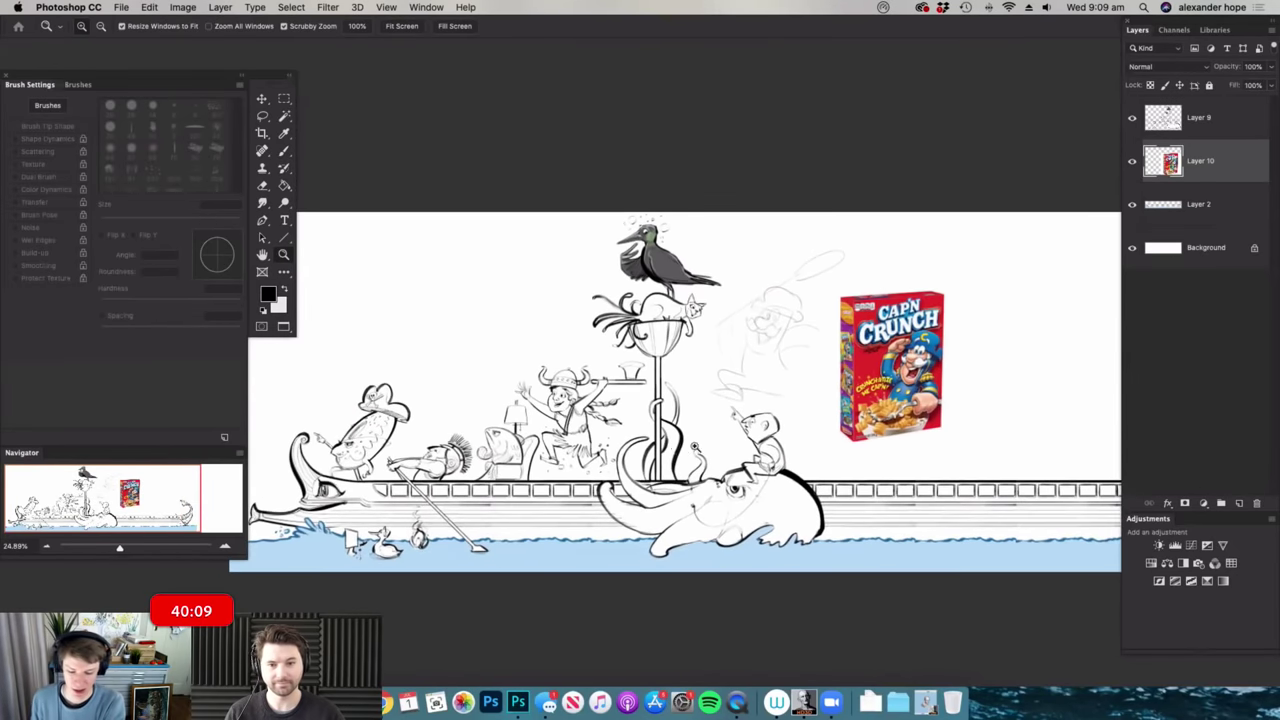
pyautogui.scroll(-2, 685, 390)
pyautogui.press('b')
pyautogui.moveTo(520, 482); pyautogui.dragTo(585, 482)
pyautogui.hscroll(5, 722, 500)
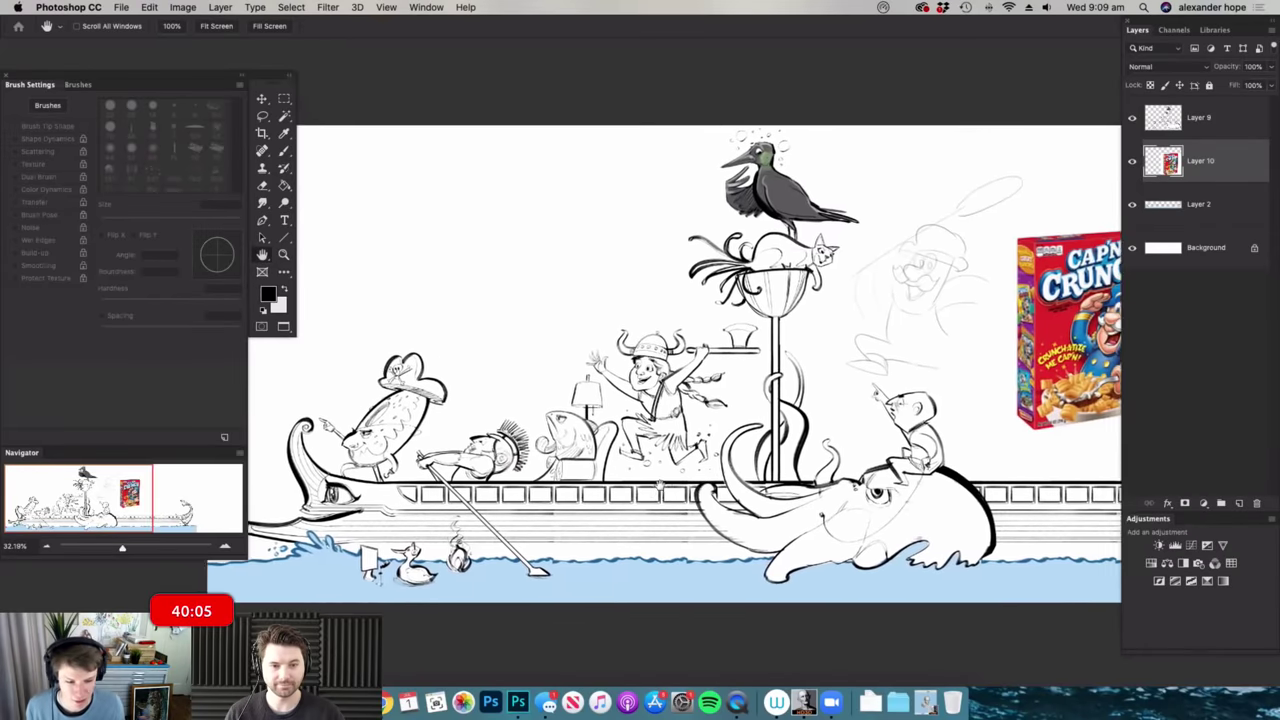
pyautogui.moveTo(668, 478); pyautogui.dragTo(601, 482)
pyautogui.moveTo(624, 277); pyautogui.dragTo(678, 258)
pyautogui.moveTo(519, 232); pyautogui.dragTo(485, 234)
pyautogui.moveTo(646, 362); pyautogui.dragTo(686, 383)
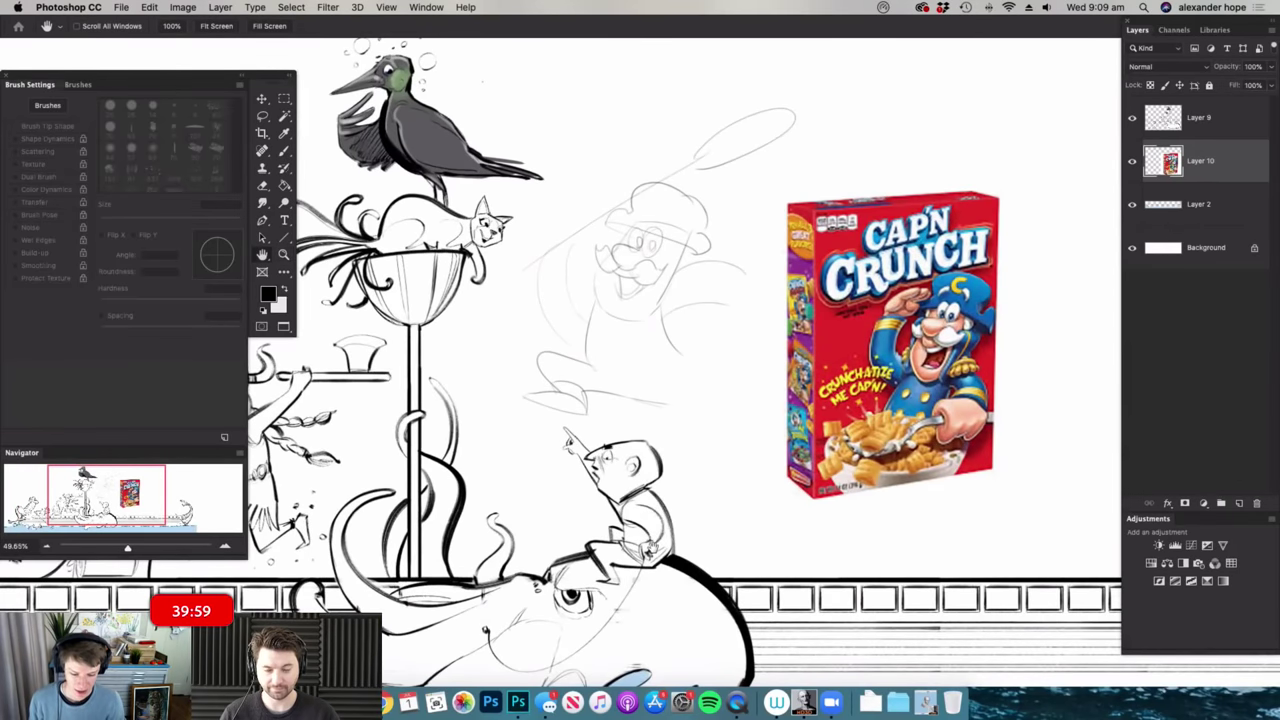
pyautogui.moveTo(651, 549); pyautogui.dragTo(606, 564)
pyautogui.moveTo(576, 232); pyautogui.dragTo(600, 230)
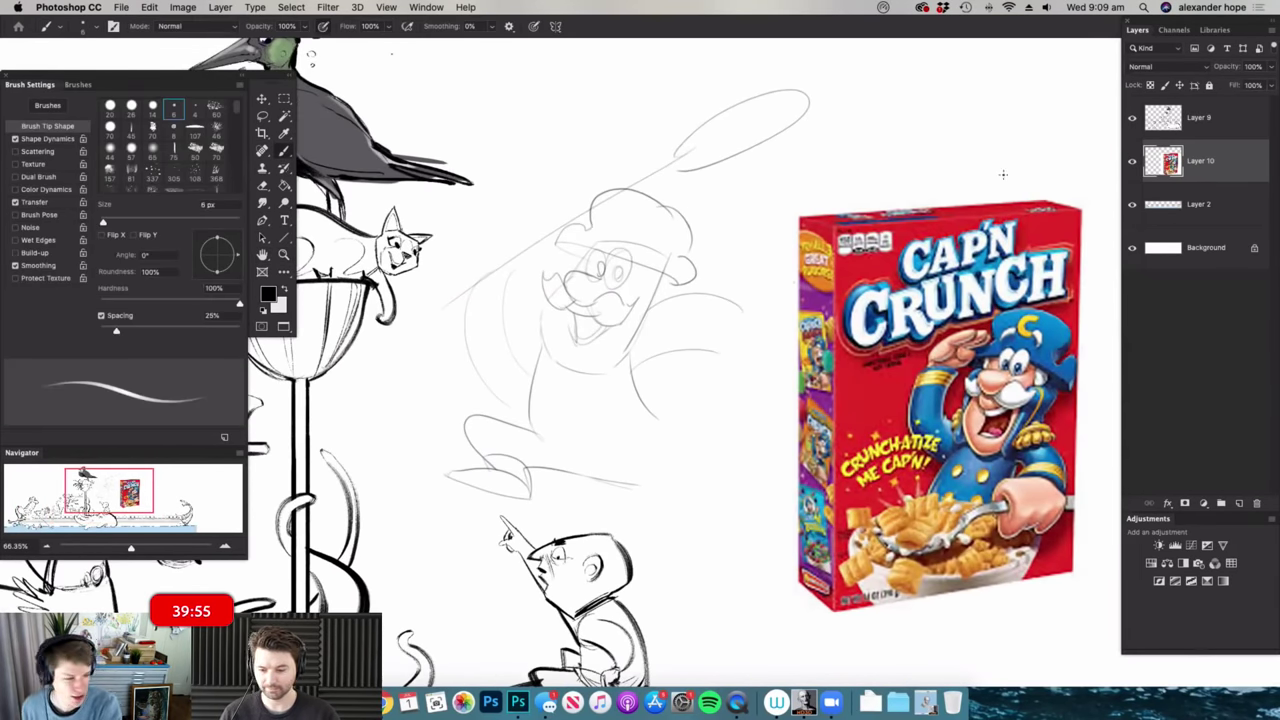
# - Complete the rough sketch with sleeve cuffs, both hands, epaulettes, coat buttons, hem and the back leg
pyautogui.moveTo(722, 343); pyautogui.dragTo(740, 311)
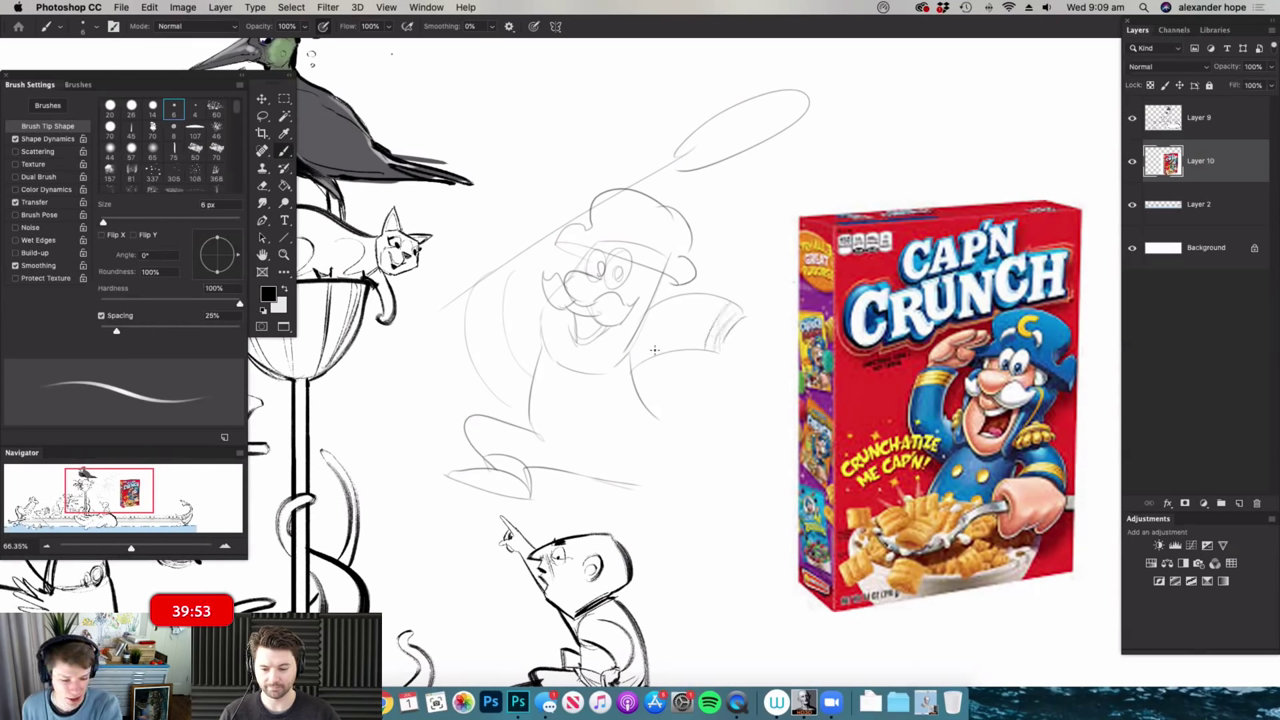
pyautogui.moveTo(775, 352); pyautogui.dragTo(752, 346)
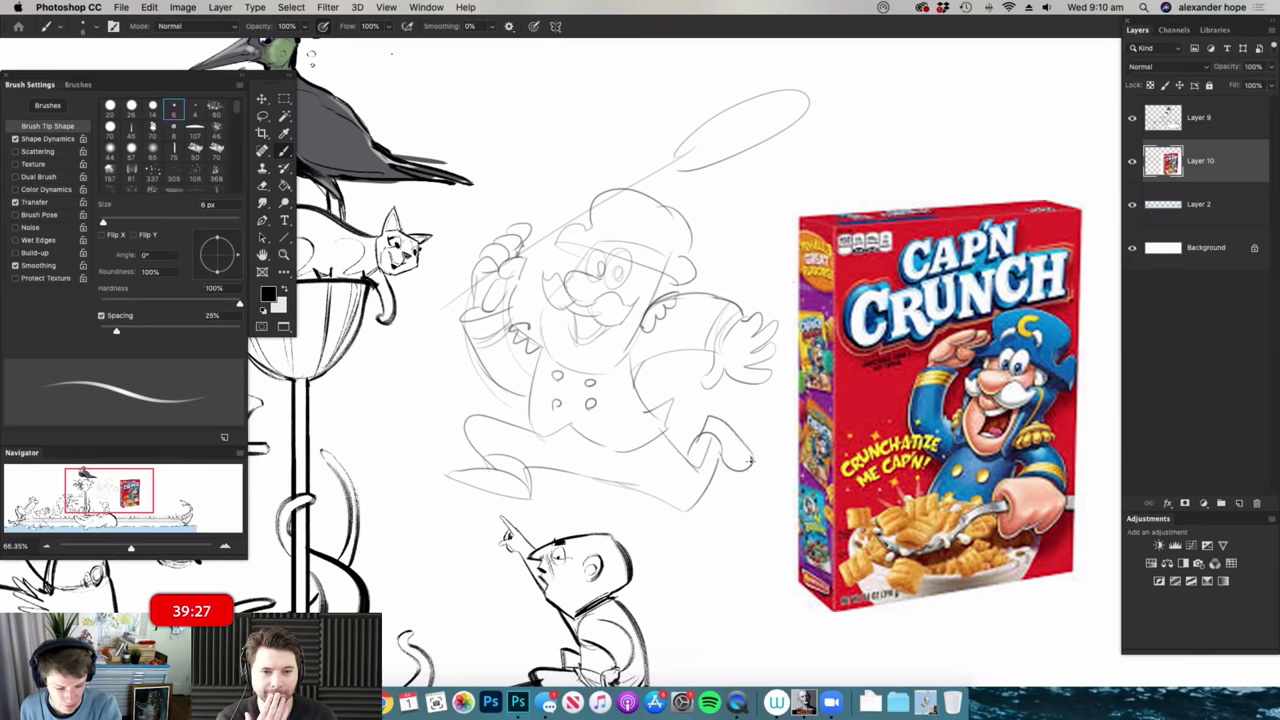
pyautogui.moveTo(735, 394)
pyautogui.mouseDown()
pyautogui.moveTo(545, 305)
pyautogui.moveTo(680, 257)
pyautogui.mouseUp()
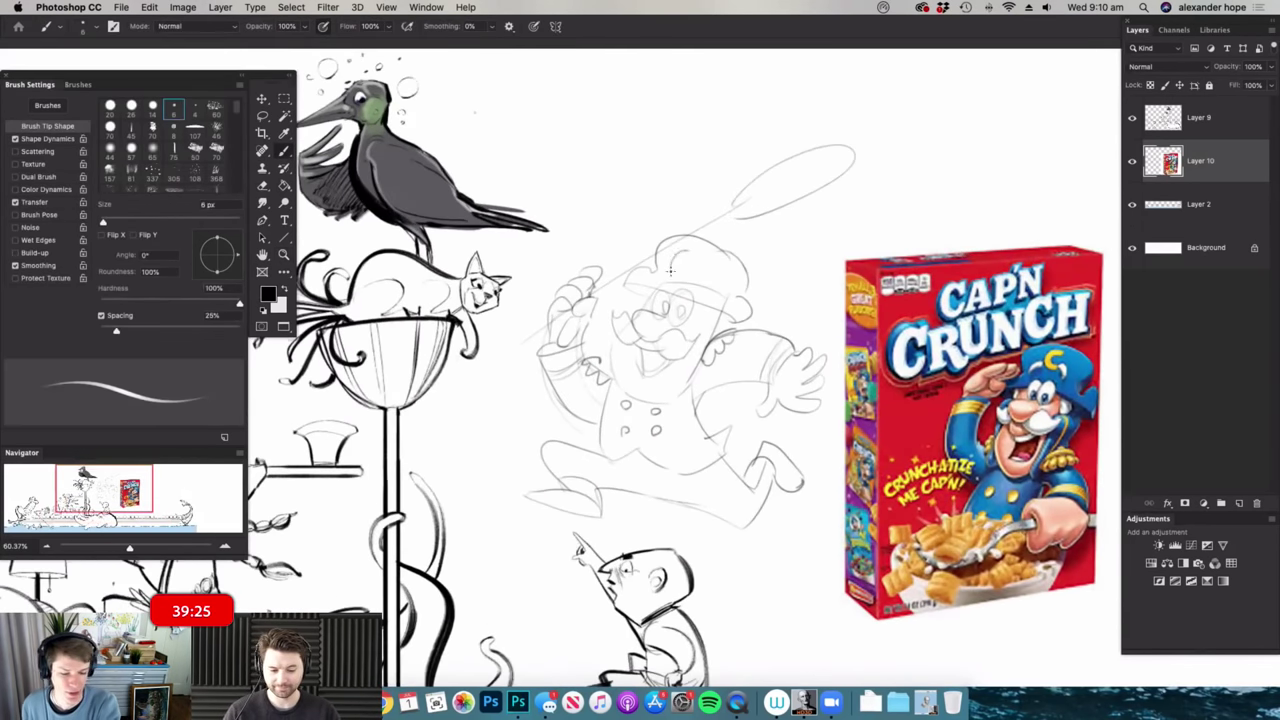
# - Lower Layer 10's fill to 36% and make Layer 9 active for inking
pyautogui.scroll(-3, 728, 256)
pyautogui.moveTo(1248, 100); pyautogui.dragTo(1231, 102)
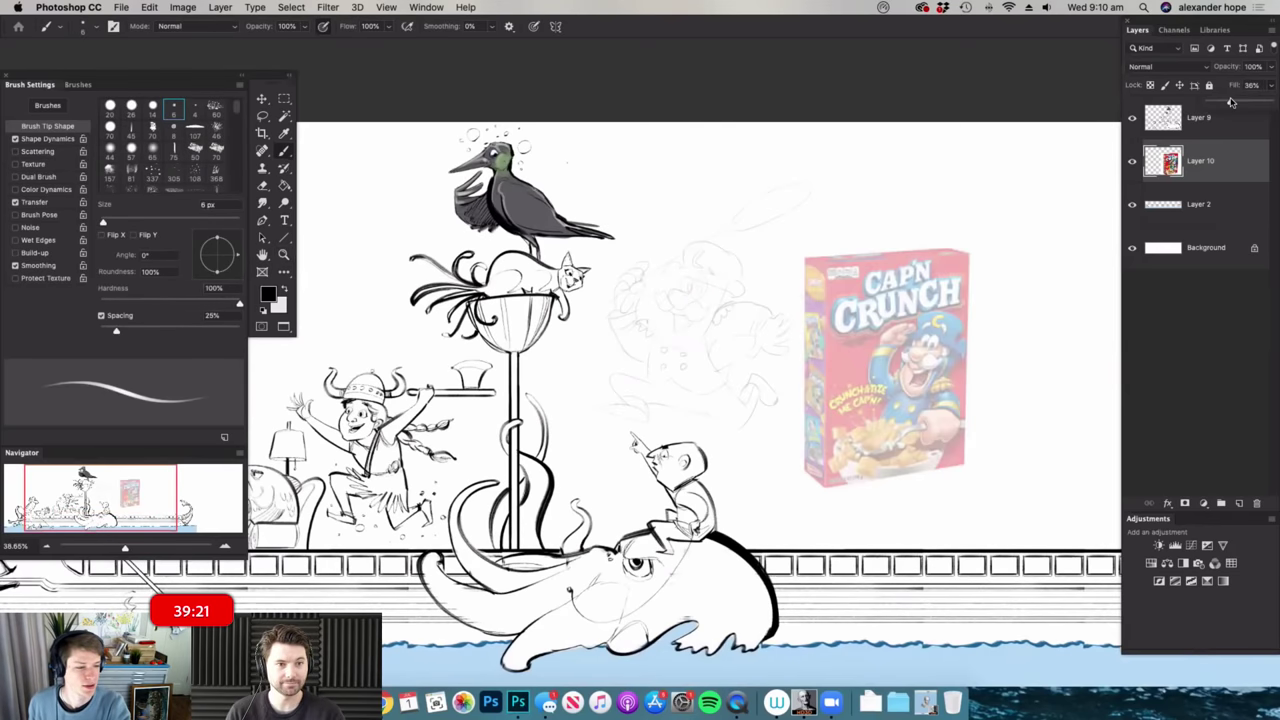
pyautogui.click(1195, 128)
# - Choose the textured 50 px brush preset and reduce its size to 35 px
pyautogui.press('z')
pyautogui.scroll(3, 740, 305)
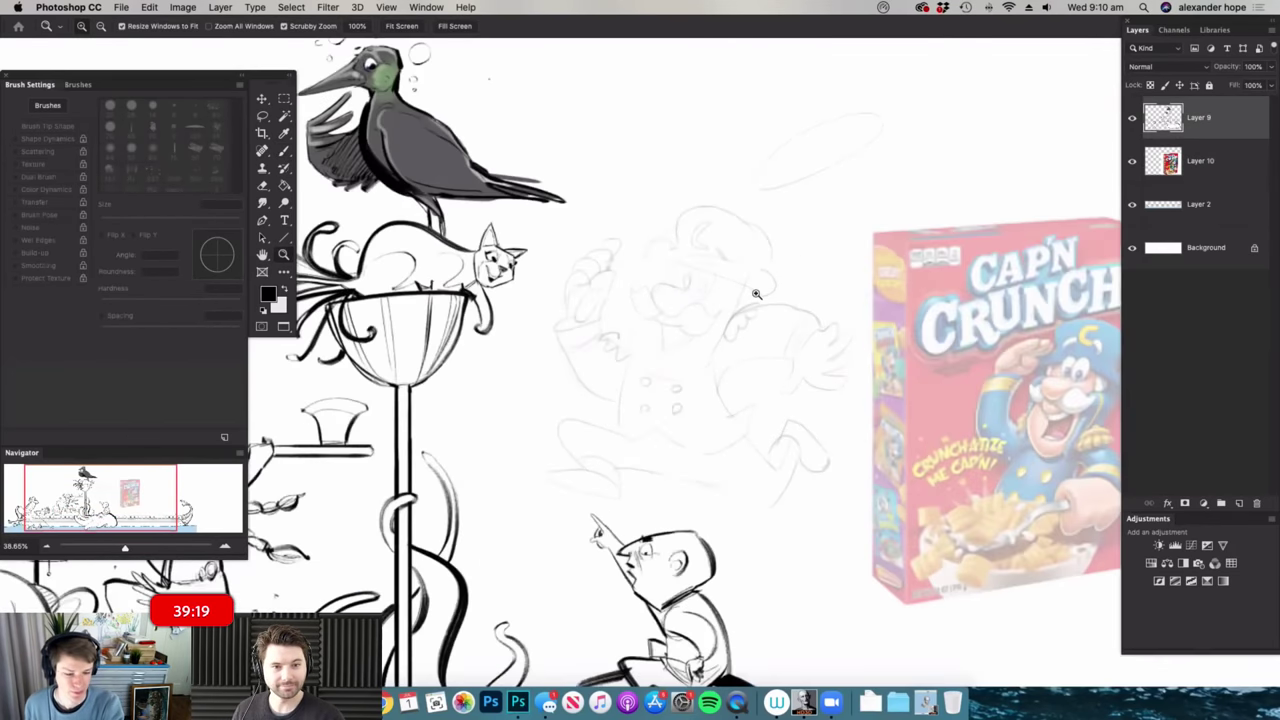
pyautogui.scroll(2, 686, 325)
pyautogui.press('b')
pyautogui.rightClick(831, 270)
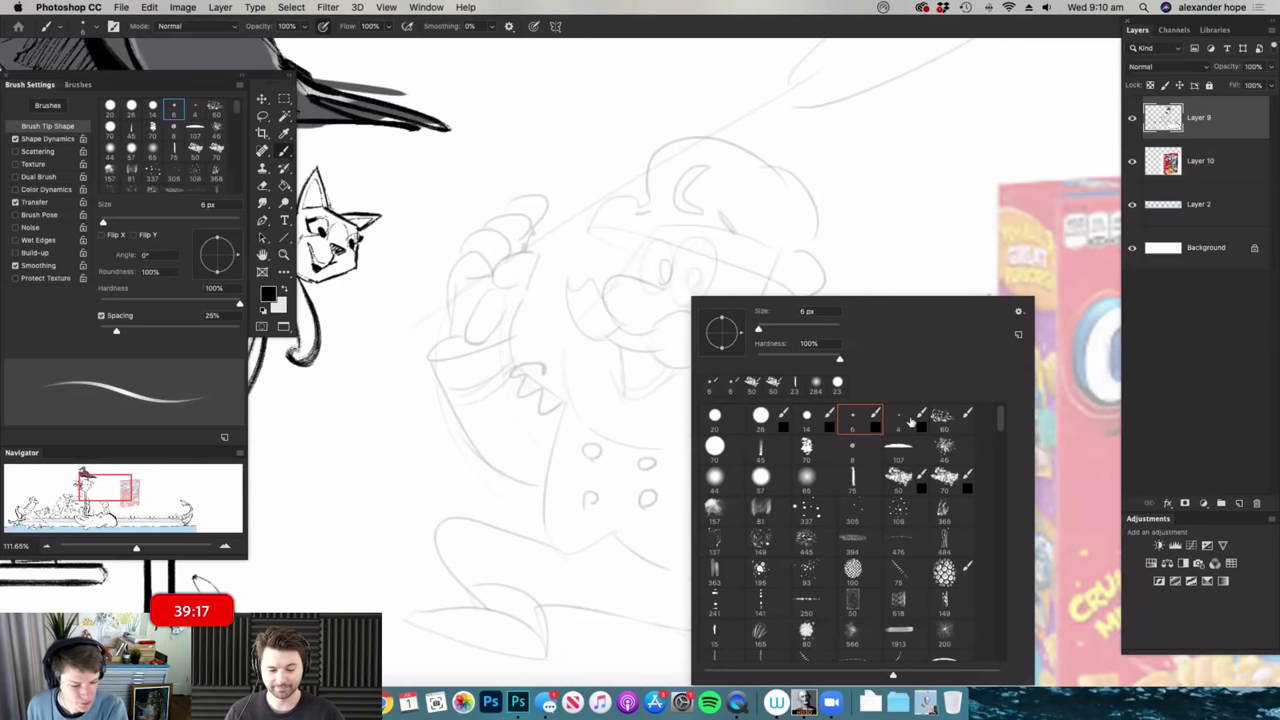
pyautogui.click(898, 474)
pyautogui.moveTo(777, 329); pyautogui.dragTo(769, 329)
pyautogui.click(700, 167)
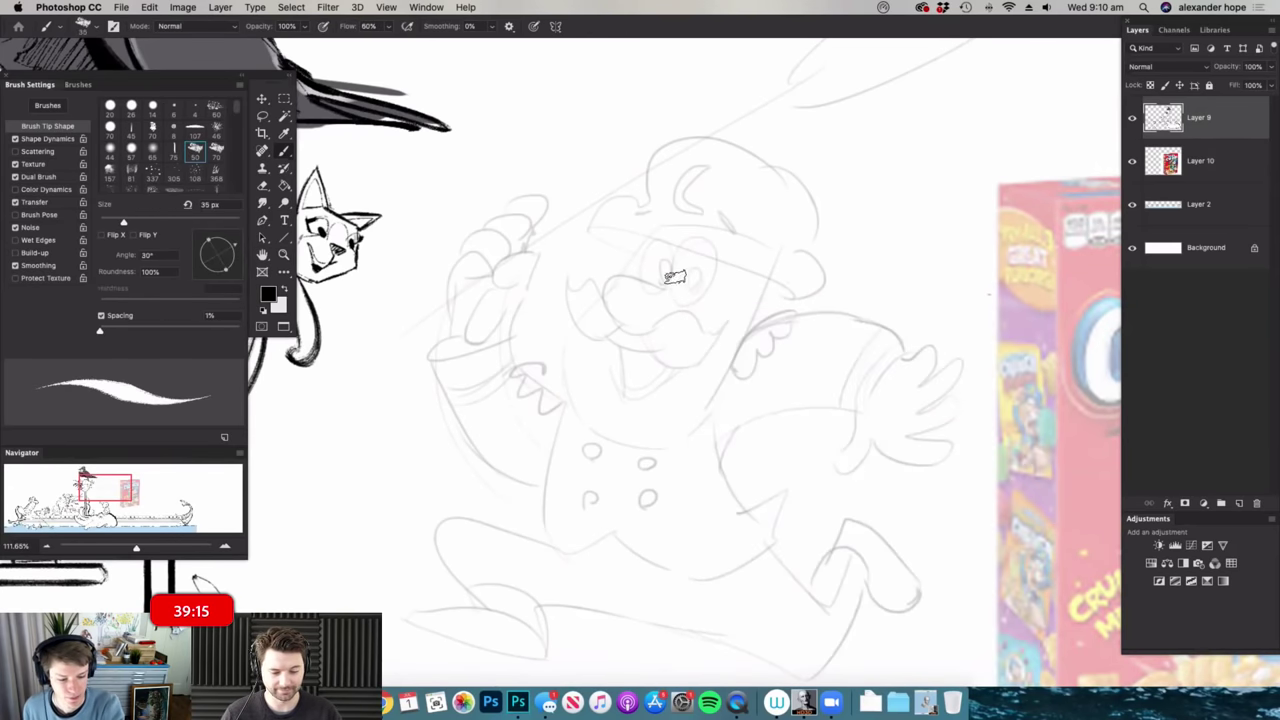
# - Ink the captain's eyes with solid pupils, the bulbous nose and the curled moustache over the faded sketch
pyautogui.moveTo(679, 248)
pyautogui.mouseDown()
pyautogui.moveTo(682, 295)
pyautogui.moveTo(684, 272)
pyautogui.moveTo(699, 298)
pyautogui.moveTo(648, 225)
pyautogui.moveTo(640, 272)
pyautogui.moveTo(592, 266)
pyautogui.moveTo(578, 284)
pyautogui.moveTo(616, 284)
pyautogui.moveTo(594, 322)
pyautogui.moveTo(644, 312)
pyautogui.moveTo(602, 333)
pyautogui.moveTo(657, 322)
pyautogui.mouseUp()
pyautogui.press('super+space')
pyautogui.moveTo(710, 287)
pyautogui.mouseDown()
pyautogui.moveTo(712, 274)
pyautogui.moveTo(658, 262)
pyautogui.mouseUp()
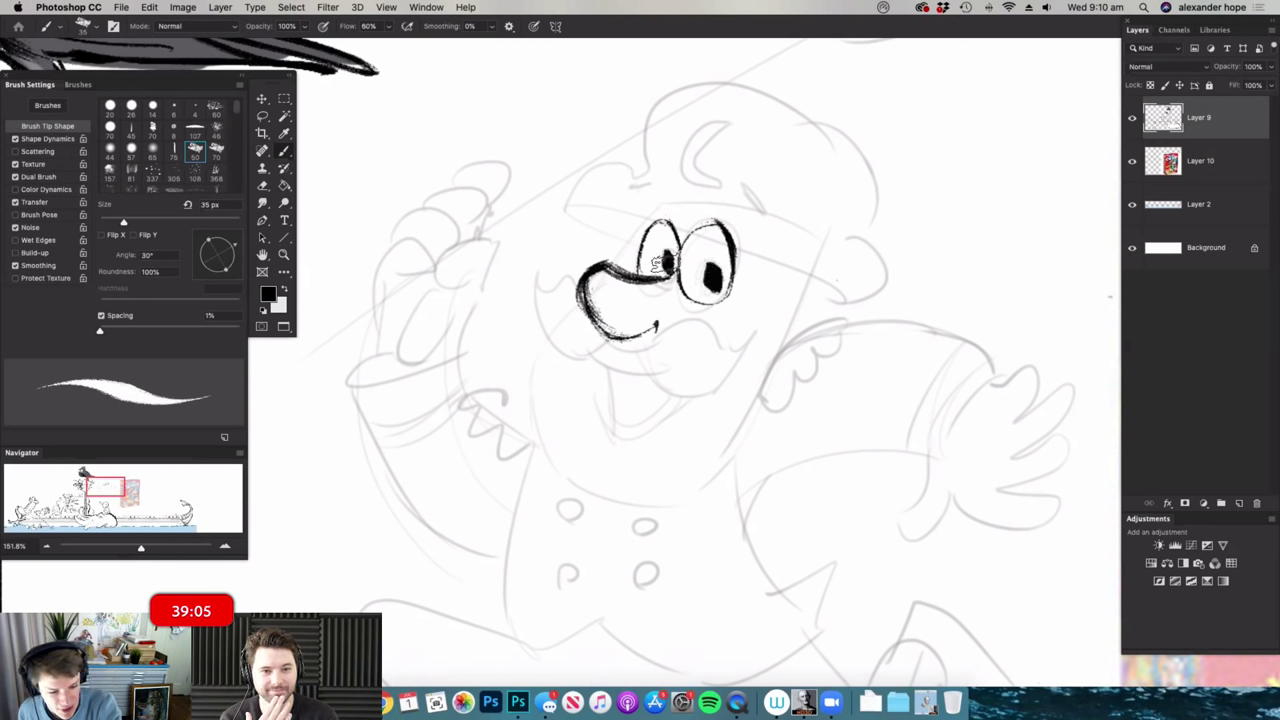
pyautogui.moveTo(648, 328)
pyautogui.mouseDown()
pyautogui.moveTo(741, 338)
pyautogui.moveTo(711, 378)
pyautogui.moveTo(626, 350)
pyautogui.moveTo(658, 386)
pyautogui.moveTo(612, 343)
pyautogui.moveTo(548, 313)
pyautogui.moveTo(571, 351)
pyautogui.moveTo(530, 309)
pyautogui.moveTo(532, 273)
pyautogui.moveTo(594, 292)
pyautogui.mouseUp()
pyautogui.moveTo(757, 300); pyautogui.dragTo(712, 304)
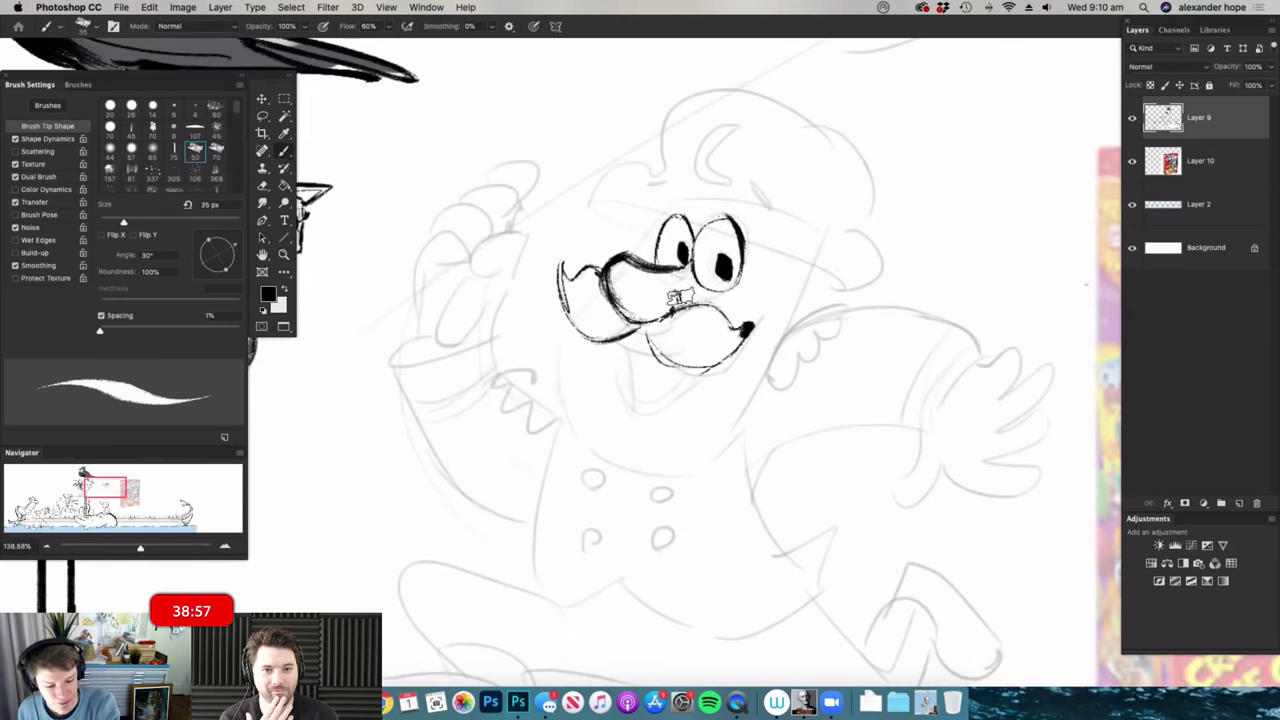
# - Ink the open smiling mouth under the moustache, with teeth, a black interior and a lower lip
pyautogui.scroll(2, 690, 280)
pyautogui.moveTo(645, 306)
pyautogui.mouseDown()
pyautogui.moveTo(697, 323)
pyautogui.moveTo(694, 366)
pyautogui.moveTo(664, 372)
pyautogui.mouseUp()
pyautogui.moveTo(650, 352)
pyautogui.mouseDown()
pyautogui.moveTo(669, 386)
pyautogui.moveTo(743, 342)
pyautogui.mouseUp()
pyautogui.moveTo(652, 353)
pyautogui.mouseDown()
pyautogui.moveTo(711, 350)
pyautogui.moveTo(695, 327)
pyautogui.moveTo(665, 335)
pyautogui.moveTo(669, 355)
pyautogui.moveTo(668, 333)
pyautogui.moveTo(734, 342)
pyautogui.mouseUp()
pyautogui.press('super+space')
pyautogui.moveTo(805, 330)
pyautogui.mouseDown()
pyautogui.moveTo(665, 340)
pyautogui.moveTo(745, 335)
pyautogui.mouseUp()
# - Ink the captain's thick jaw outline, the side of the face and the ear
pyautogui.moveTo(686, 230); pyautogui.dragTo(708, 200)
pyautogui.moveTo(620, 300)
pyautogui.mouseDown()
pyautogui.moveTo(600, 355)
pyautogui.moveTo(722, 460)
pyautogui.moveTo(648, 435)
pyautogui.moveTo(718, 457)
pyautogui.moveTo(828, 335)
pyautogui.mouseUp()
pyautogui.moveTo(863, 238); pyautogui.dragTo(814, 373)
pyautogui.moveTo(856, 272)
pyautogui.mouseDown()
pyautogui.moveTo(838, 316)
pyautogui.moveTo(854, 292)
pyautogui.moveTo(785, 330)
pyautogui.mouseUp()
pyautogui.press('super+space')
pyautogui.moveTo(894, 219); pyautogui.dragTo(975, 219)
# - Ink the hat's curved brim and its rounded crown with a lobe at each end, redoing the crown stroke
pyautogui.moveTo(674, 289); pyautogui.dragTo(862, 332)
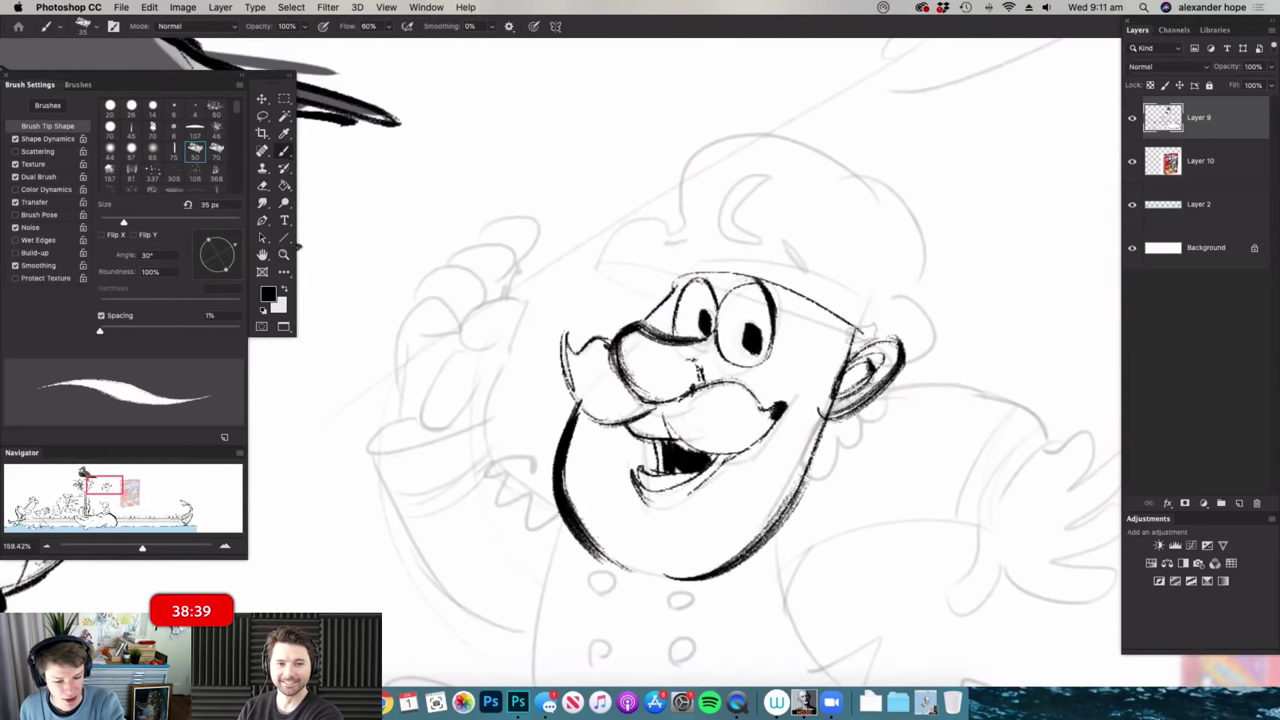
pyautogui.moveTo(590, 263); pyautogui.dragTo(938, 347)
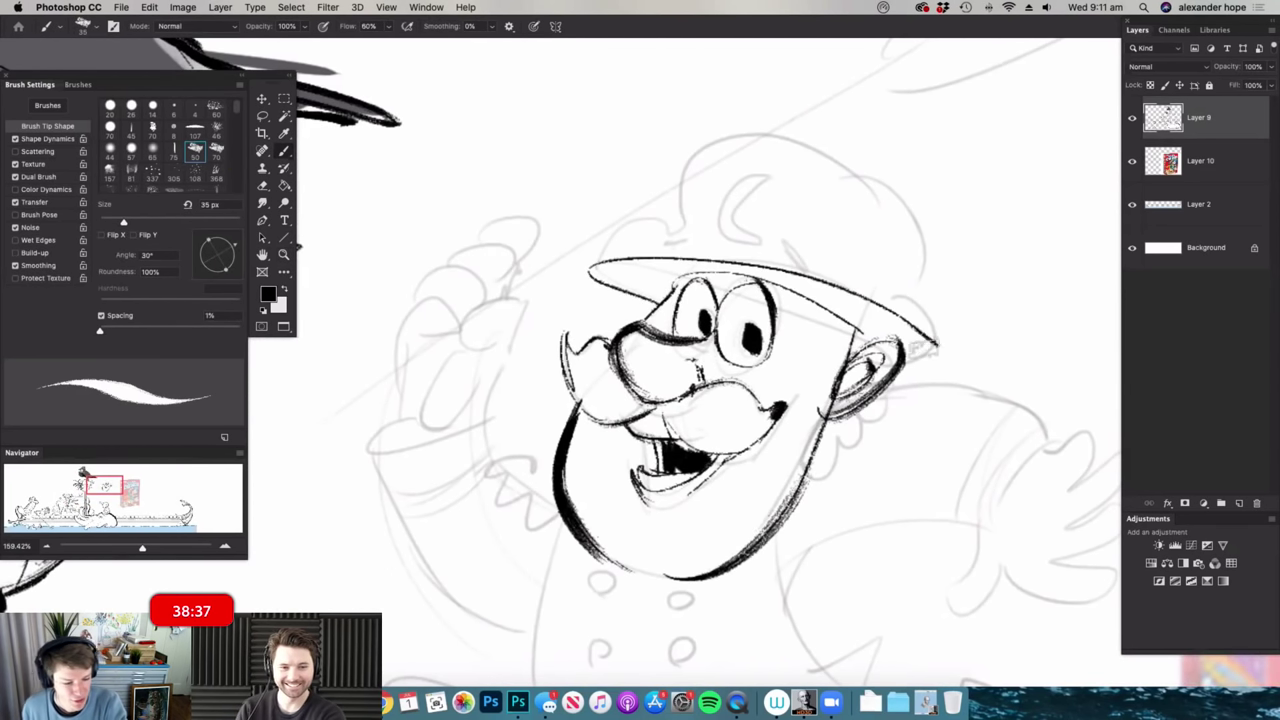
pyautogui.moveTo(592, 264)
pyautogui.mouseDown()
pyautogui.moveTo(630, 213)
pyautogui.moveTo(677, 212)
pyautogui.moveTo(806, 157)
pyautogui.mouseUp()
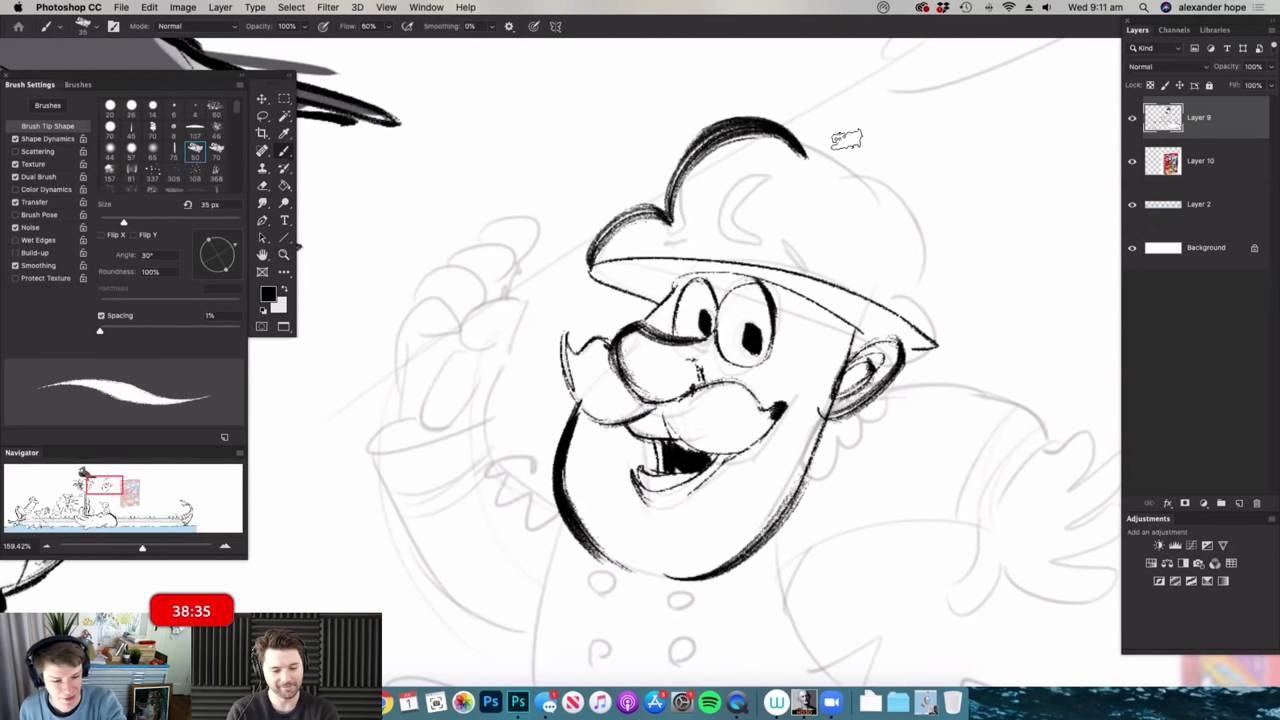
pyautogui.press('super+z')
pyautogui.moveTo(667, 220)
pyautogui.mouseDown()
pyautogui.moveTo(770, 117)
pyautogui.moveTo(917, 266)
pyautogui.moveTo(943, 350)
pyautogui.mouseUp()
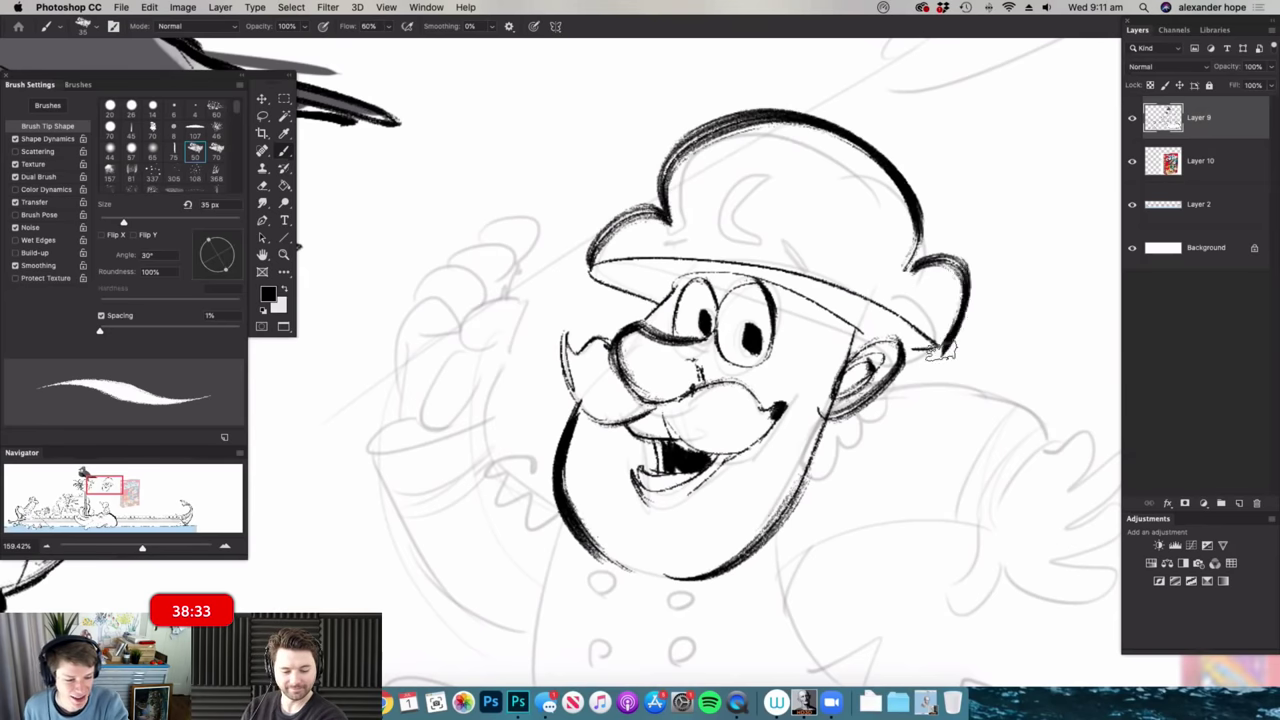
# - Hatch the hat's brim and ink the C emblem and two raised eyebrows on the hat
pyautogui.moveTo(600, 265)
pyautogui.mouseDown()
pyautogui.moveTo(670, 254)
pyautogui.moveTo(632, 283)
pyautogui.moveTo(708, 264)
pyautogui.moveTo(805, 270)
pyautogui.moveTo(792, 290)
pyautogui.moveTo(930, 338)
pyautogui.mouseUp()
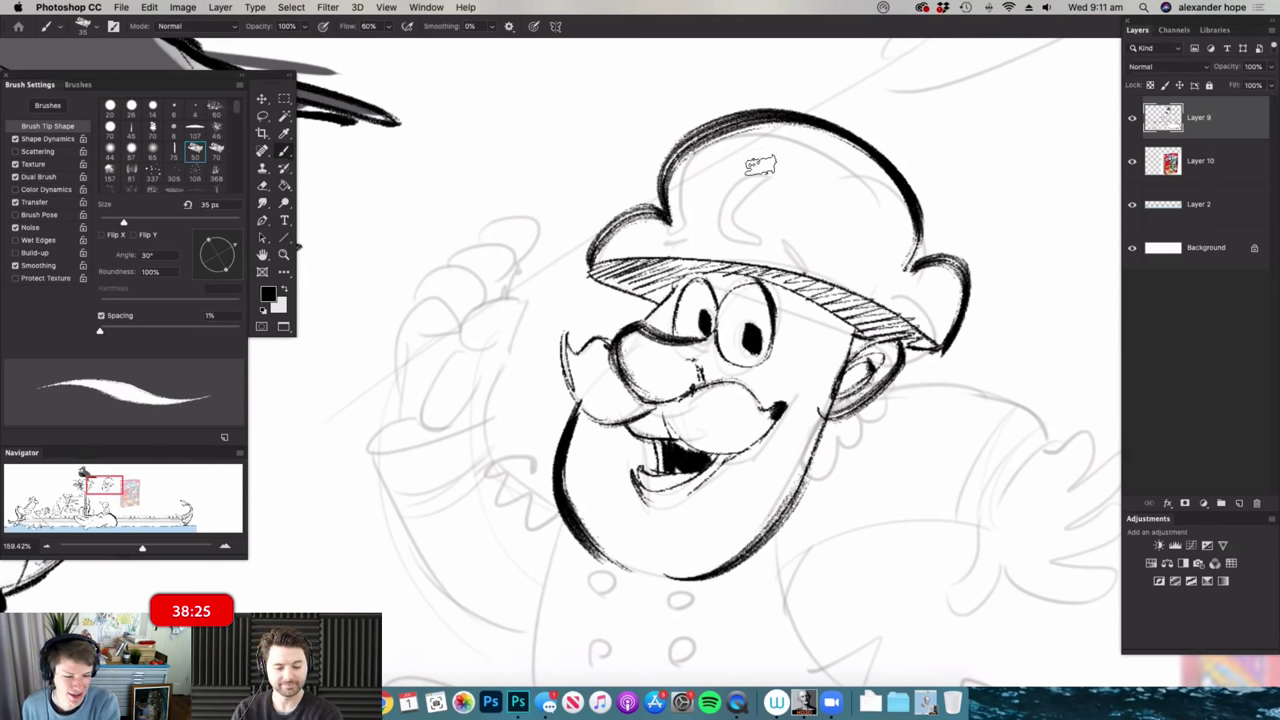
pyautogui.moveTo(760, 165)
pyautogui.mouseDown()
pyautogui.moveTo(707, 190)
pyautogui.moveTo(754, 228)
pyautogui.moveTo(756, 175)
pyautogui.moveTo(733, 200)
pyautogui.moveTo(794, 177)
pyautogui.moveTo(781, 180)
pyautogui.moveTo(818, 242)
pyautogui.mouseUp()
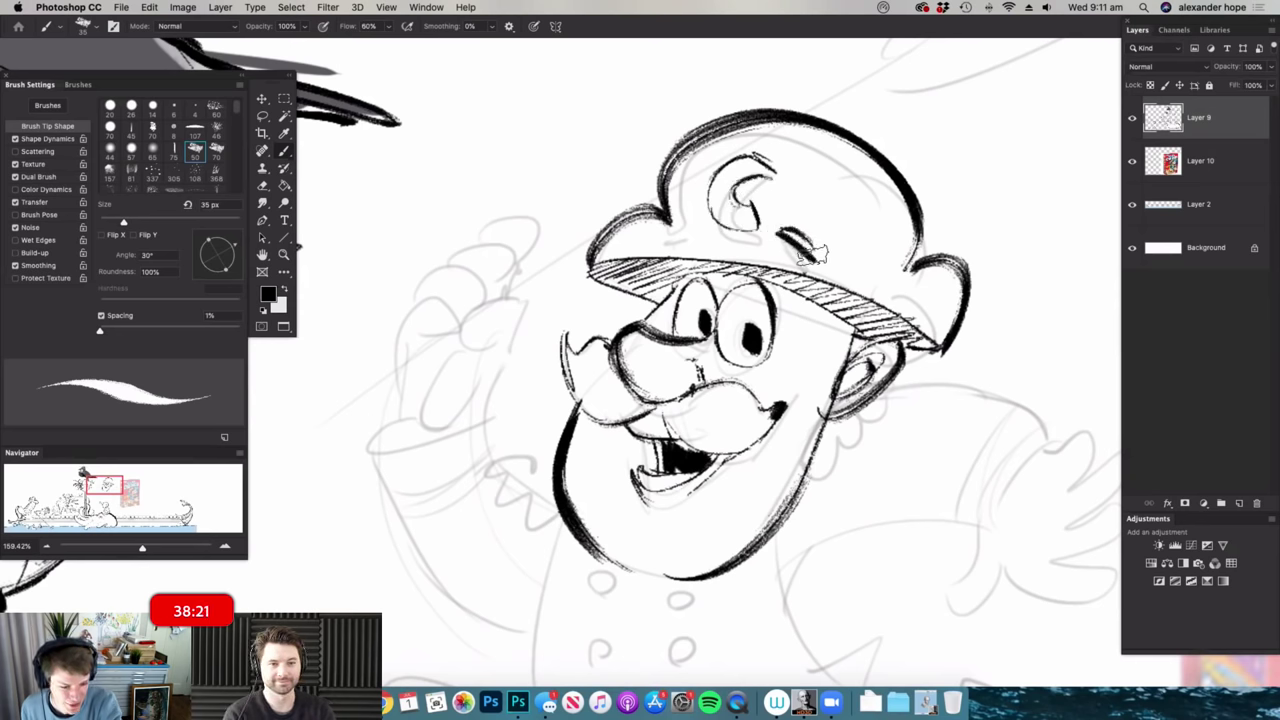
pyautogui.moveTo(642, 250); pyautogui.dragTo(684, 236)
# - Examine the inked head and hat against the surrounding scene and the remaining rough sketch
pyautogui.press('super+space')
pyautogui.moveTo(867, 234); pyautogui.dragTo(770, 245)
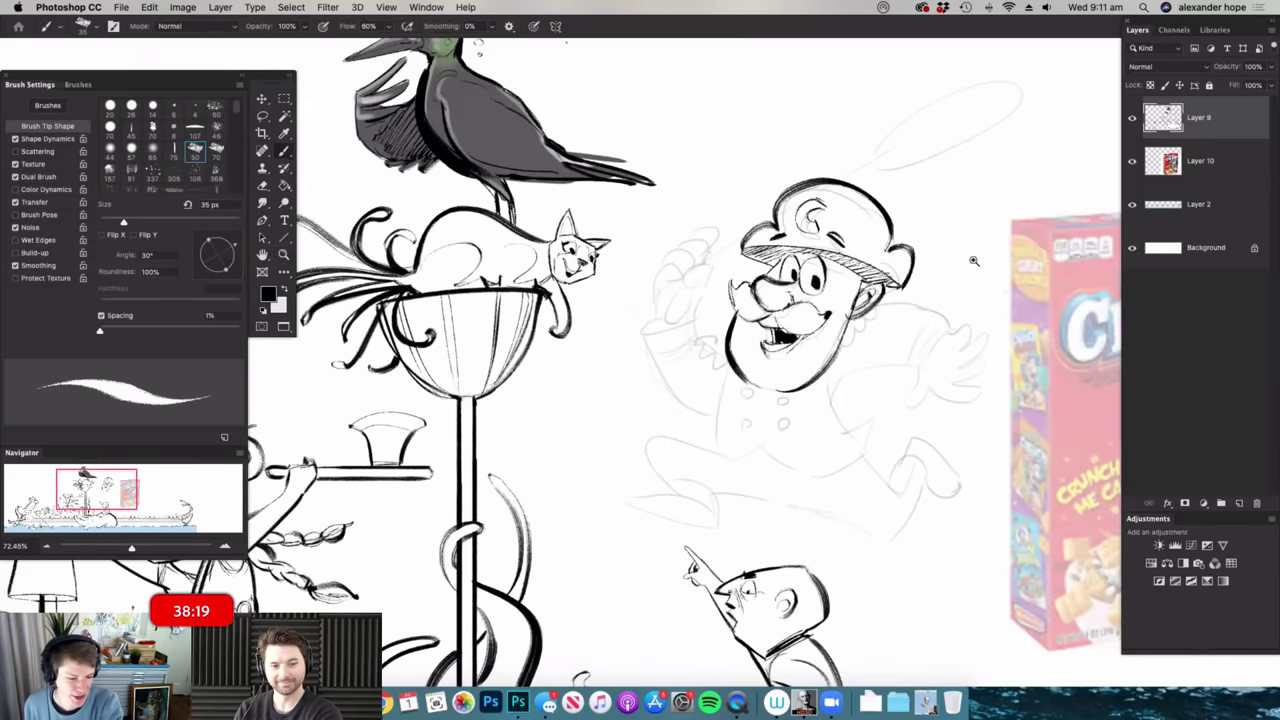
pyautogui.scroll(4, 848, 310)
pyautogui.press('b')
pyautogui.press('super+space')
pyautogui.moveTo(818, 257); pyautogui.dragTo(712, 264)
pyautogui.press('super+space')
pyautogui.moveTo(834, 312); pyautogui.dragTo(866, 312)
pyautogui.scroll(2, 800, 310)
pyautogui.press('b')
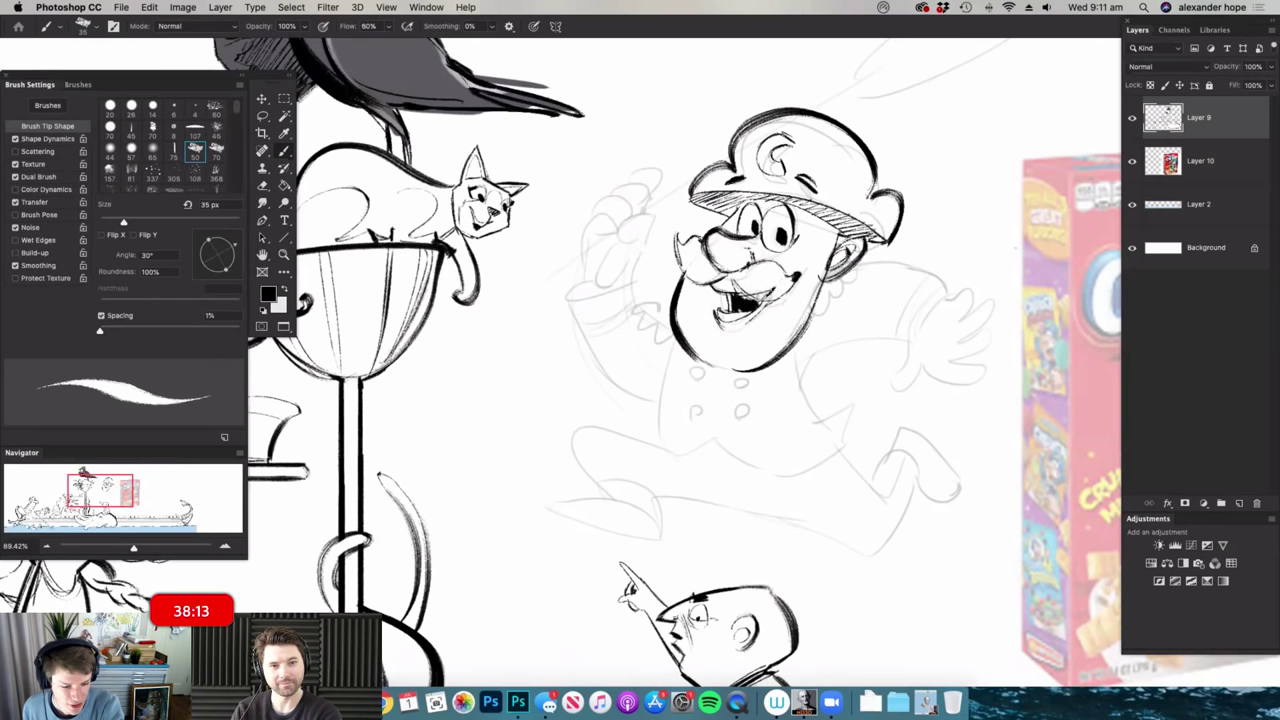
pyautogui.press('z')
pyautogui.scroll(-4, 780, 260)
pyautogui.scroll(3, 700, 224)
pyautogui.scroll(2, 700, 224)
# - Ink the thumb, palm and outer edge of the captain's raised hand
pyautogui.press('b')
pyautogui.moveTo(675, 250); pyautogui.dragTo(650, 285)
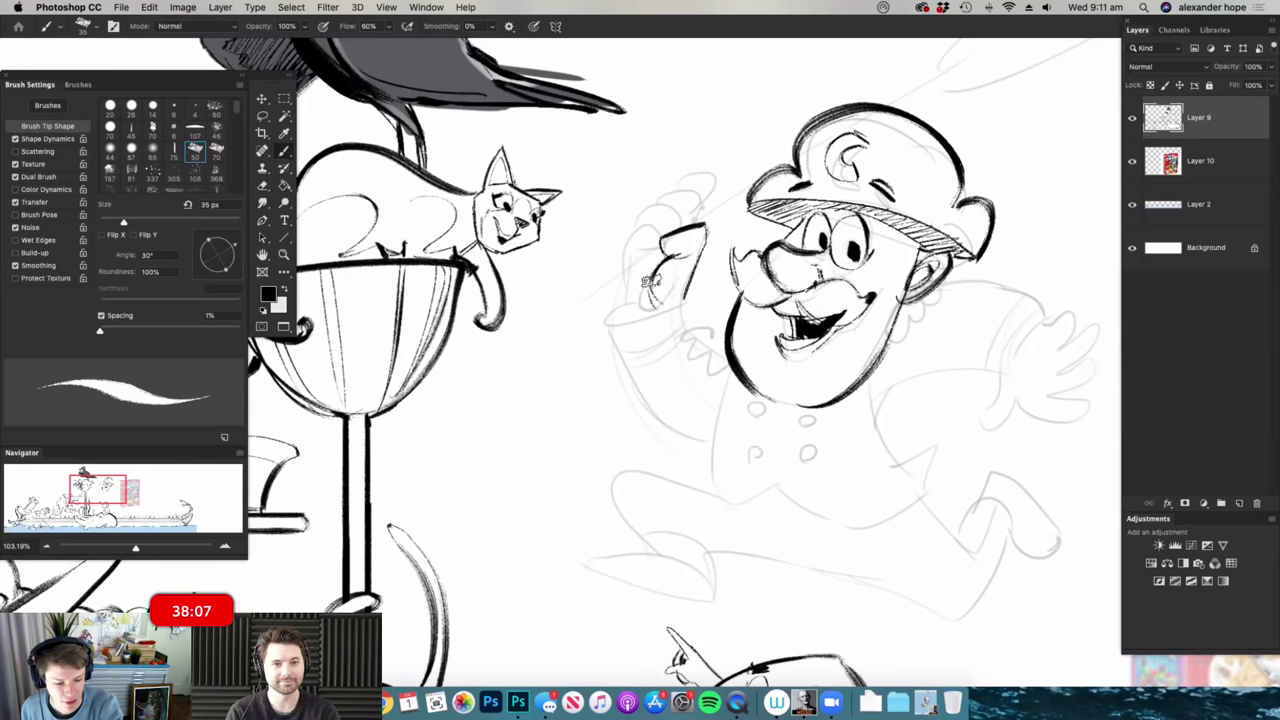
pyautogui.press('super+space')
pyautogui.moveTo(634, 299); pyautogui.dragTo(592, 302)
# - Ink a brush with a bristled head in the captain's extended hand, including the fingers gripping its handle
pyautogui.press('super+space')
pyautogui.moveTo(982, 308); pyautogui.dragTo(1015, 305)
pyautogui.moveTo(976, 245); pyautogui.dragTo(948, 304)
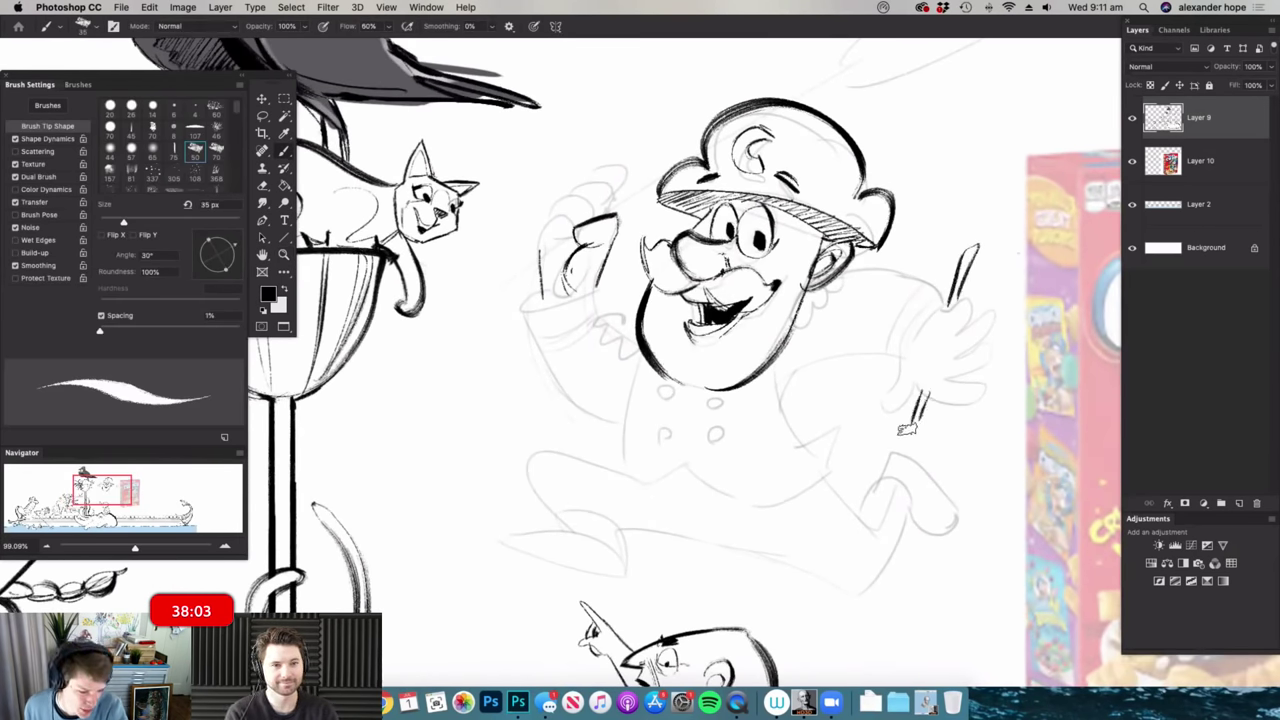
pyautogui.moveTo(912, 452); pyautogui.dragTo(921, 475)
pyautogui.press('super+space')
pyautogui.moveTo(970, 388)
pyautogui.mouseDown()
pyautogui.moveTo(932, 385)
pyautogui.moveTo(1000, 383)
pyautogui.mouseUp()
# - Ink the extended arm's sleeve and the fringed epaulette beneath the ear
pyautogui.moveTo(895, 365)
pyautogui.mouseDown()
pyautogui.moveTo(902, 410)
pyautogui.moveTo(975, 398)
pyautogui.moveTo(988, 358)
pyautogui.moveTo(980, 322)
pyautogui.moveTo(942, 306)
pyautogui.moveTo(886, 374)
pyautogui.moveTo(942, 300)
pyautogui.moveTo(884, 376)
pyautogui.moveTo(759, 405)
pyautogui.mouseUp()
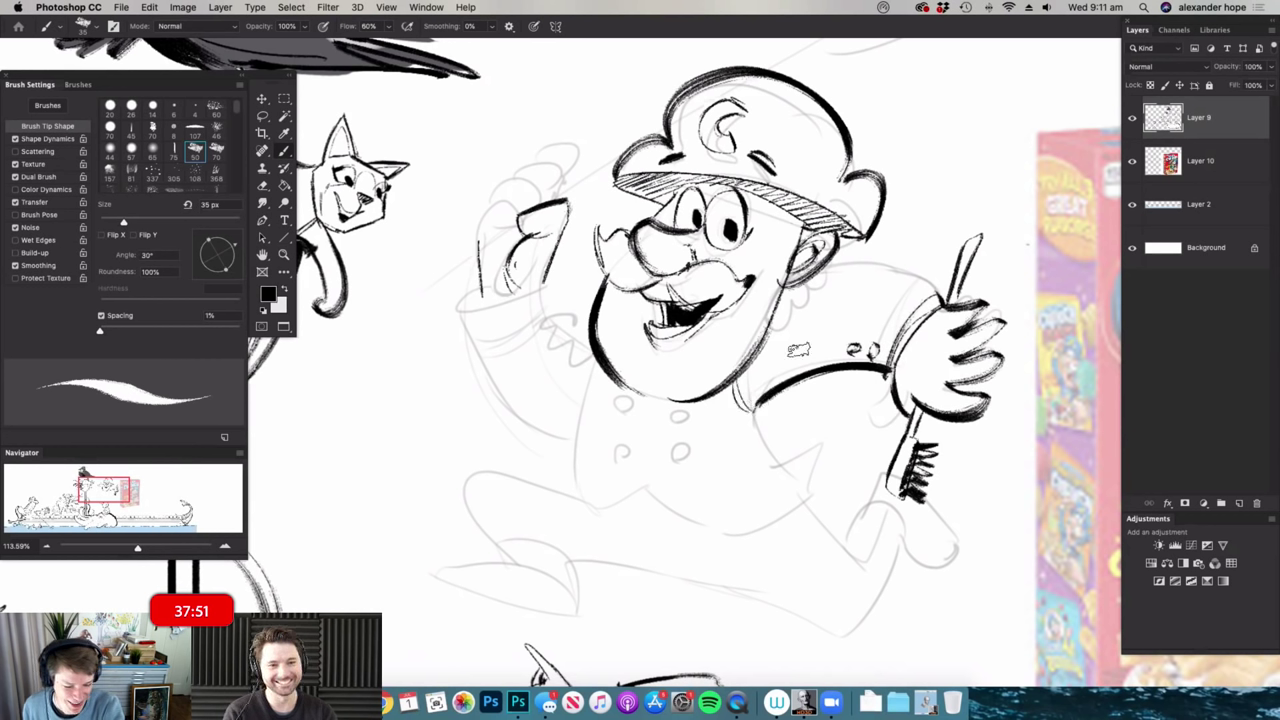
pyautogui.moveTo(776, 299)
pyautogui.mouseDown()
pyautogui.moveTo(840, 262)
pyautogui.moveTo(782, 304)
pyautogui.mouseUp()
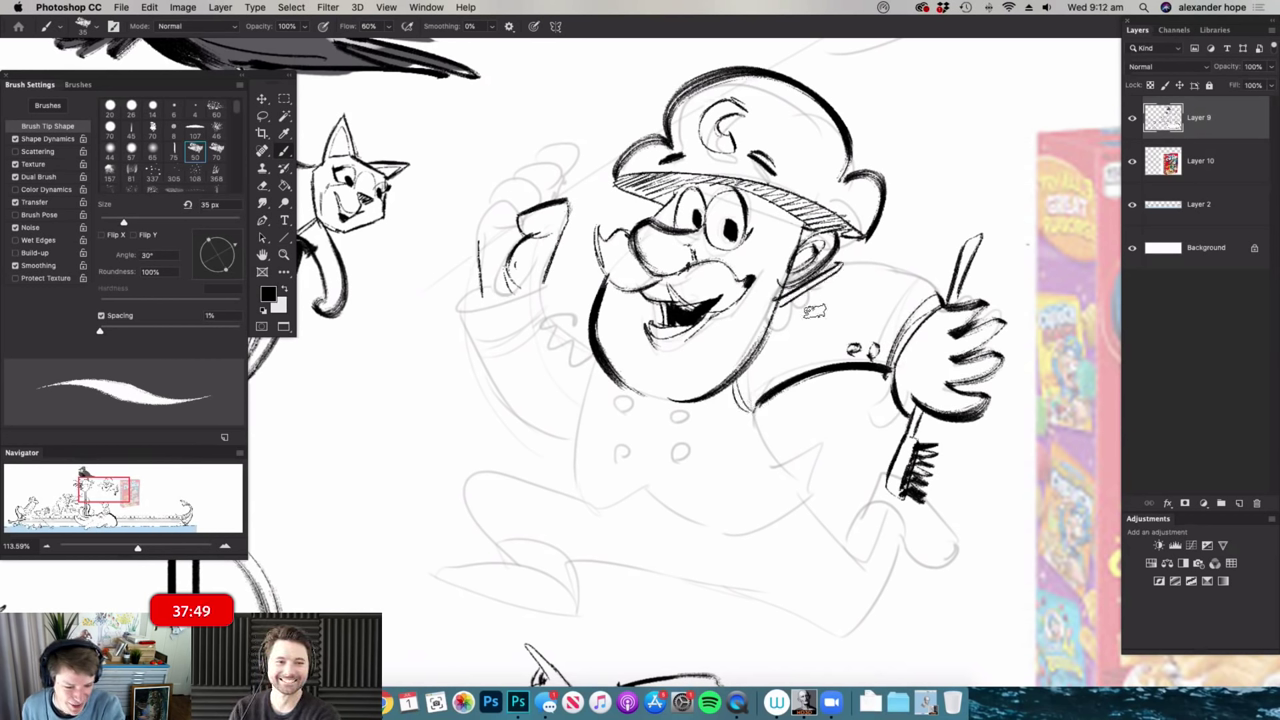
pyautogui.moveTo(840, 272)
pyautogui.mouseDown()
pyautogui.moveTo(800, 300)
pyautogui.moveTo(940, 305)
pyautogui.mouseUp()
pyautogui.moveTo(845, 266)
pyautogui.mouseDown()
pyautogui.moveTo(925, 292)
pyautogui.moveTo(860, 350)
pyautogui.mouseUp()
# - Ink the sides of the captain's coat and its pointed lower hem
pyautogui.moveTo(916, 282)
pyautogui.mouseDown()
pyautogui.moveTo(857, 400)
pyautogui.moveTo(806, 402)
pyautogui.moveTo(820, 416)
pyautogui.mouseUp()
pyautogui.press('z')
pyautogui.press('b')
pyautogui.moveTo(797, 353)
pyautogui.mouseDown()
pyautogui.moveTo(867, 399)
pyautogui.moveTo(843, 452)
pyautogui.moveTo(681, 432)
pyautogui.moveTo(630, 450)
pyautogui.mouseUp()
# - Ink the epaulette on the raised-arm shoulder, the raised arm's sleeve and its thick striped cuff
pyautogui.moveTo(622, 306)
pyautogui.mouseDown()
pyautogui.moveTo(618, 458)
pyautogui.moveTo(580, 272)
pyautogui.moveTo(596, 276)
pyautogui.mouseUp()
pyautogui.moveTo(588, 280); pyautogui.dragTo(612, 294)
pyautogui.moveTo(567, 228)
pyautogui.mouseDown()
pyautogui.moveTo(560, 268)
pyautogui.moveTo(475, 256)
pyautogui.moveTo(605, 388)
pyautogui.mouseUp()
pyautogui.moveTo(484, 268)
pyautogui.mouseDown()
pyautogui.moveTo(588, 250)
pyautogui.moveTo(580, 262)
pyautogui.mouseUp()
pyautogui.moveTo(486, 300); pyautogui.dragTo(590, 266)
pyautogui.press('z')
pyautogui.moveTo(757, 425); pyautogui.dragTo(660, 400)
# - Ink the curled fingers of the raised hand above the cuff
pyautogui.moveTo(656, 250); pyautogui.dragTo(780, 252)
pyautogui.press('b')
pyautogui.moveTo(625, 338)
pyautogui.mouseDown()
pyautogui.moveTo(678, 262)
pyautogui.moveTo(682, 298)
pyautogui.moveTo(648, 264)
pyautogui.moveTo(698, 280)
pyautogui.moveTo(673, 238)
pyautogui.moveTo(712, 250)
pyautogui.moveTo(750, 200)
pyautogui.moveTo(740, 232)
pyautogui.moveTo(742, 205)
pyautogui.moveTo(720, 211)
pyautogui.moveTo(747, 251)
pyautogui.moveTo(733, 270)
pyautogui.mouseUp()
pyautogui.moveTo(730, 371); pyautogui.dragTo(658, 371)
pyautogui.moveTo(878, 227); pyautogui.dragTo(908, 228)
# - Ink the long spoon handle running through the captain's raised hand, with its rounded end beyond the striped cuff
pyautogui.moveTo(702, 319); pyautogui.dragTo(758, 281)
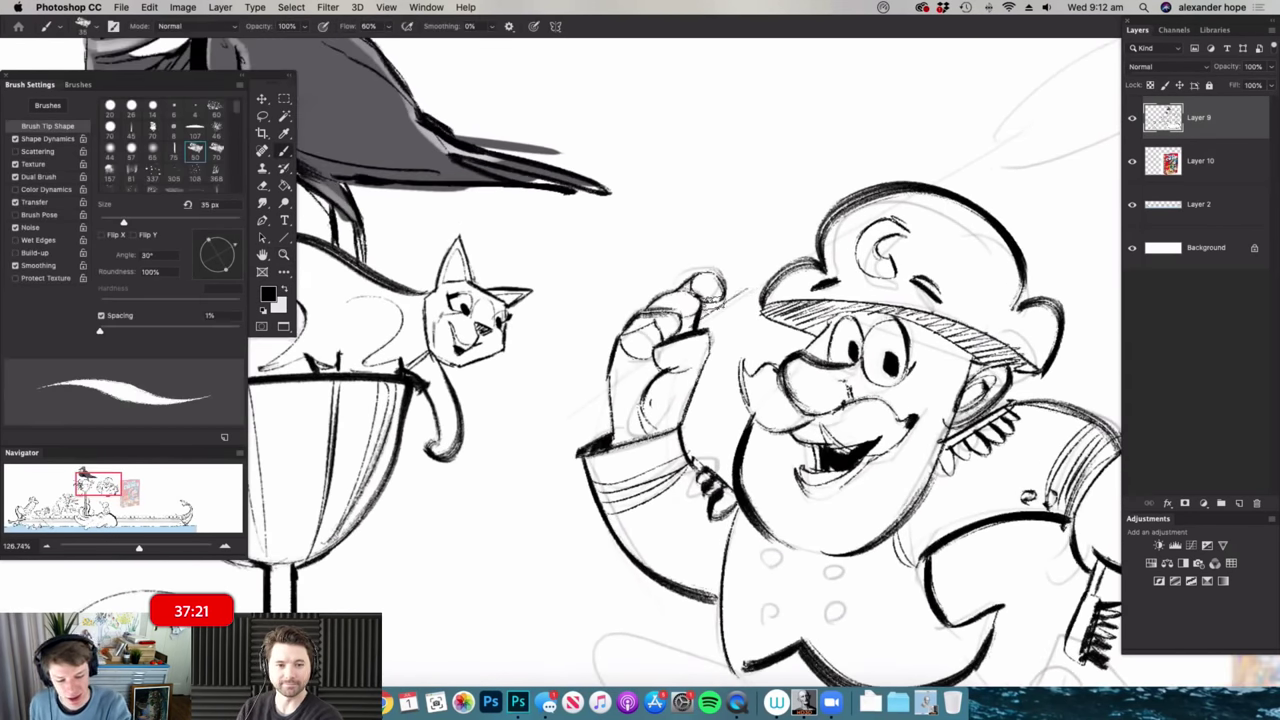
pyautogui.moveTo(692, 325); pyautogui.dragTo(810, 246)
pyautogui.moveTo(764, 303); pyautogui.dragTo(706, 337)
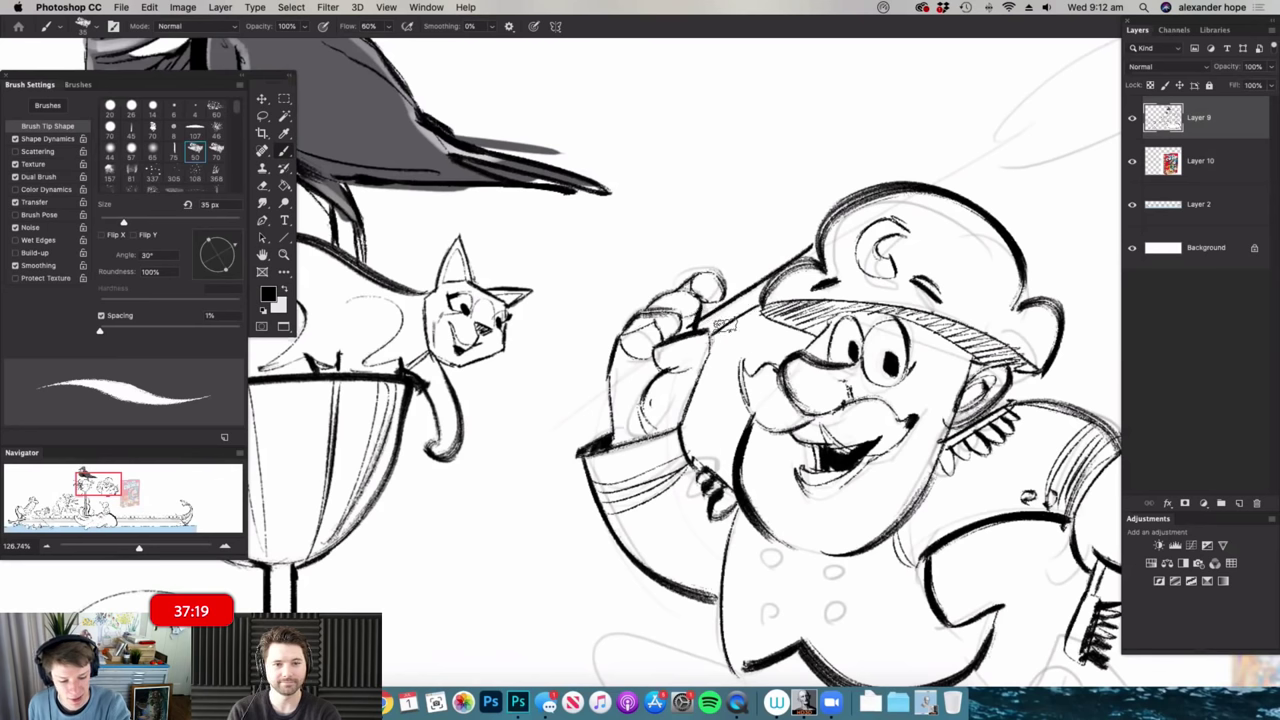
pyautogui.moveTo(640, 366)
pyautogui.mouseDown()
pyautogui.moveTo(517, 460)
pyautogui.moveTo(563, 450)
pyautogui.moveTo(643, 378)
pyautogui.moveTo(611, 410)
pyautogui.mouseUp()
pyautogui.press('e')
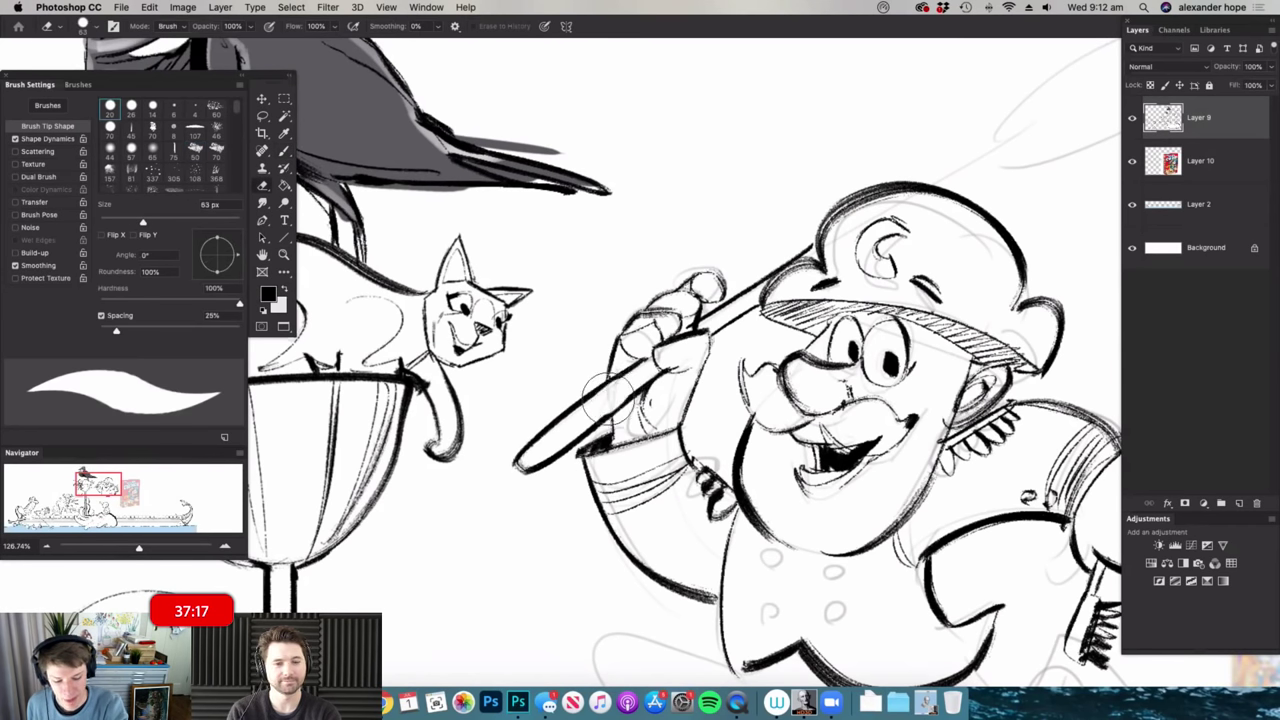
pyautogui.press('b')
pyautogui.moveTo(548, 448)
pyautogui.mouseDown()
pyautogui.moveTo(643, 372)
pyautogui.moveTo(528, 458)
pyautogui.moveTo(545, 438)
pyautogui.moveTo(500, 438)
pyautogui.mouseUp()
# - Ink the spoon's upper handle and its large oval bowl above the hat, plus the hair in front of the ear
pyautogui.press('super+space')
pyautogui.press('super+space')
pyautogui.moveTo(940, 214); pyautogui.dragTo(1010, 218)
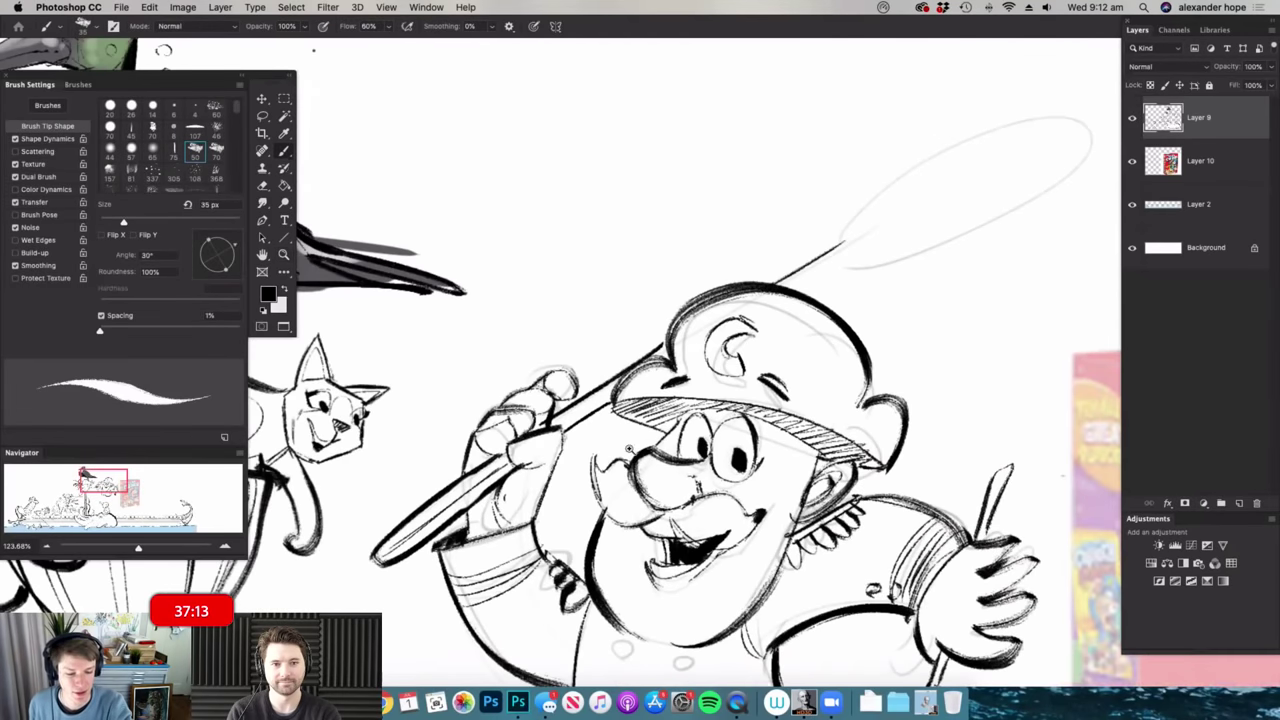
pyautogui.scroll(5, 644, 441)
pyautogui.moveTo(677, 354)
pyautogui.mouseDown()
pyautogui.moveTo(728, 292)
pyautogui.moveTo(1000, 203)
pyautogui.moveTo(864, 363)
pyautogui.moveTo(685, 376)
pyautogui.moveTo(630, 410)
pyautogui.moveTo(745, 325)
pyautogui.moveTo(702, 343)
pyautogui.moveTo(780, 272)
pyautogui.moveTo(980, 213)
pyautogui.moveTo(910, 277)
pyautogui.moveTo(692, 351)
pyautogui.mouseUp()
pyautogui.moveTo(692, 351)
pyautogui.mouseDown()
pyautogui.moveTo(752, 288)
pyautogui.moveTo(978, 210)
pyautogui.mouseUp()
pyautogui.moveTo(866, 415); pyautogui.dragTo(800, 405)
pyautogui.moveTo(834, 515)
pyautogui.mouseDown()
pyautogui.moveTo(787, 528)
pyautogui.moveTo(784, 453)
pyautogui.moveTo(818, 420)
pyautogui.mouseUp()
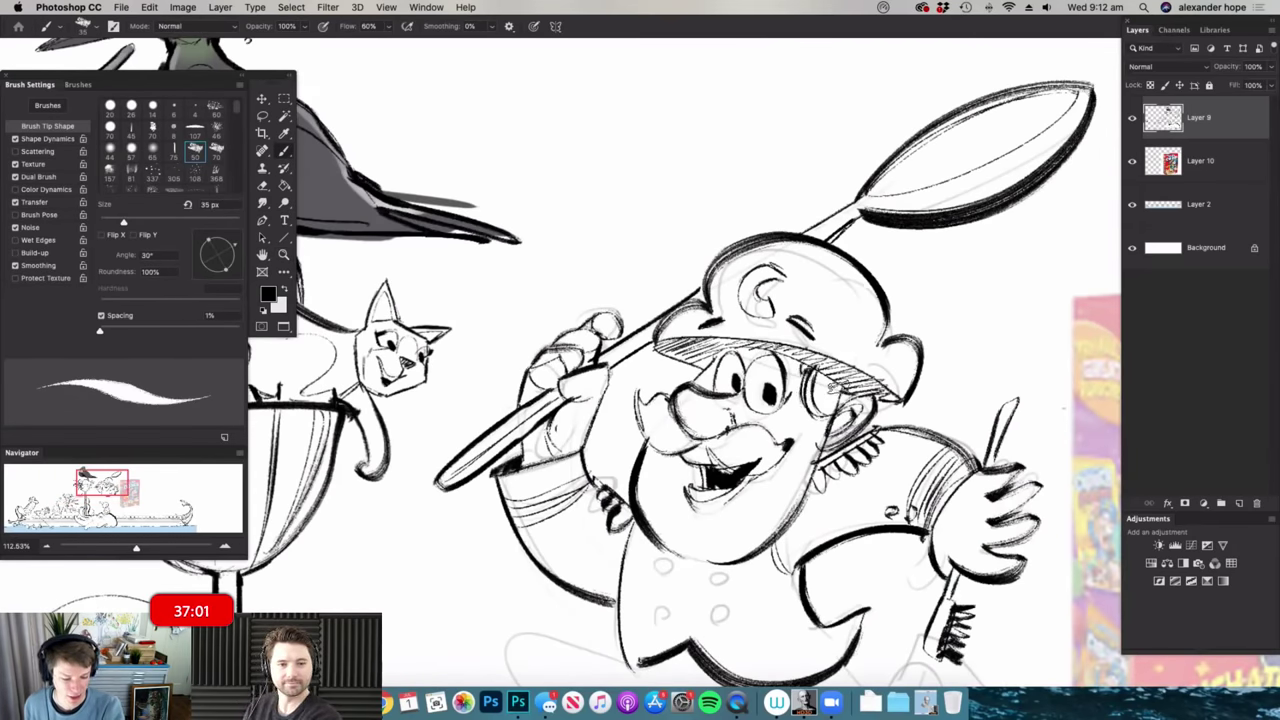
# - Ink the captain's running legs below the coat, including the bent front leg, the trailing leg and both shoes
pyautogui.moveTo(924, 322); pyautogui.dragTo(899, 325)
pyautogui.moveTo(937, 523); pyautogui.dragTo(978, 514)
pyautogui.moveTo(819, 468)
pyautogui.mouseDown()
pyautogui.moveTo(924, 529)
pyautogui.moveTo(873, 598)
pyautogui.moveTo(535, 522)
pyautogui.moveTo(560, 590)
pyautogui.mouseUp()
pyautogui.moveTo(465, 530); pyautogui.dragTo(545, 550)
pyautogui.moveTo(462, 527)
pyautogui.mouseDown()
pyautogui.moveTo(440, 445)
pyautogui.moveTo(641, 489)
pyautogui.mouseUp()
pyautogui.moveTo(774, 446); pyautogui.dragTo(731, 466)
pyautogui.moveTo(674, 414)
pyautogui.mouseDown()
pyautogui.moveTo(705, 403)
pyautogui.moveTo(719, 480)
pyautogui.mouseUp()
pyautogui.moveTo(912, 409)
pyautogui.mouseDown()
pyautogui.moveTo(686, 458)
pyautogui.moveTo(676, 430)
pyautogui.moveTo(745, 450)
pyautogui.mouseUp()
pyautogui.moveTo(578, 463); pyautogui.dragTo(672, 436)
pyautogui.moveTo(578, 463)
pyautogui.mouseDown()
pyautogui.moveTo(791, 507)
pyautogui.moveTo(768, 471)
pyautogui.mouseUp()
pyautogui.moveTo(584, 460); pyautogui.dragTo(769, 492)
pyautogui.moveTo(706, 461); pyautogui.dragTo(638, 480)
pyautogui.moveTo(972, 410); pyautogui.dragTo(1010, 408)
pyautogui.moveTo(948, 466)
pyautogui.mouseDown()
pyautogui.moveTo(912, 442)
pyautogui.moveTo(922, 428)
pyautogui.mouseUp()
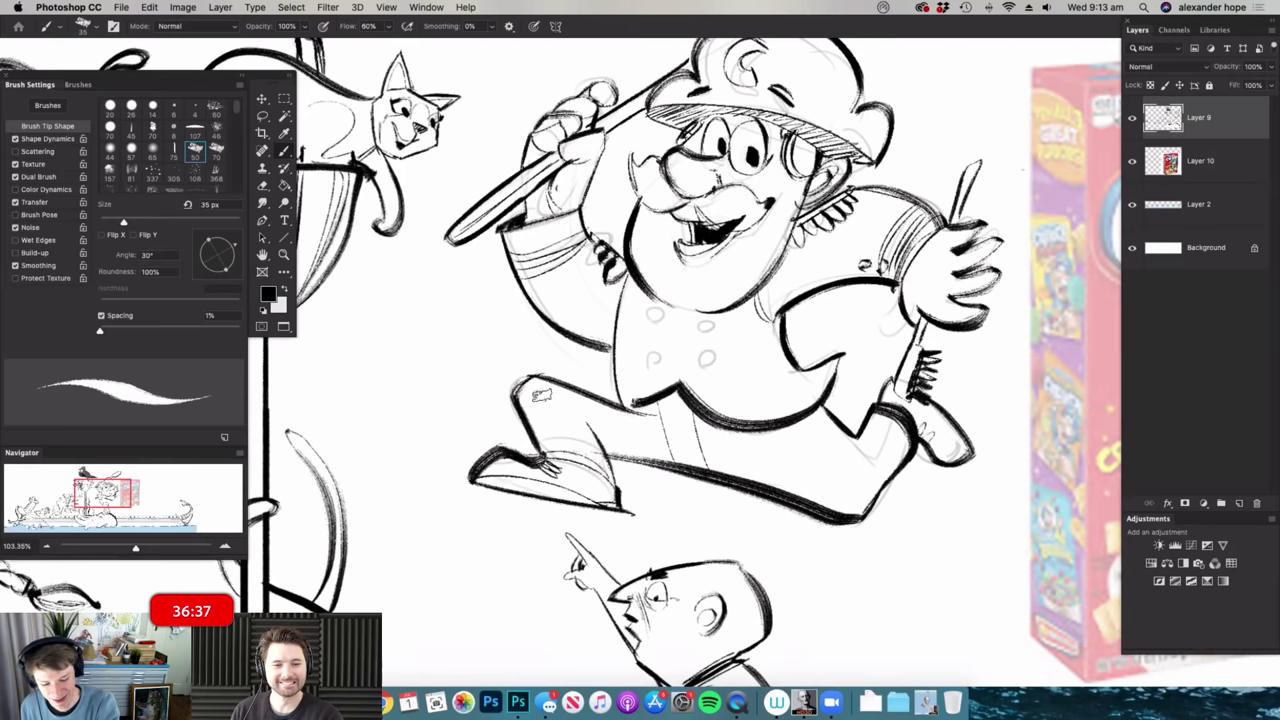
# - Ink the four buttons on the front of the captain's coat
pyautogui.press('z')
pyautogui.scroll(-3, 589, 376)
pyautogui.scroll(2, 640, 390)
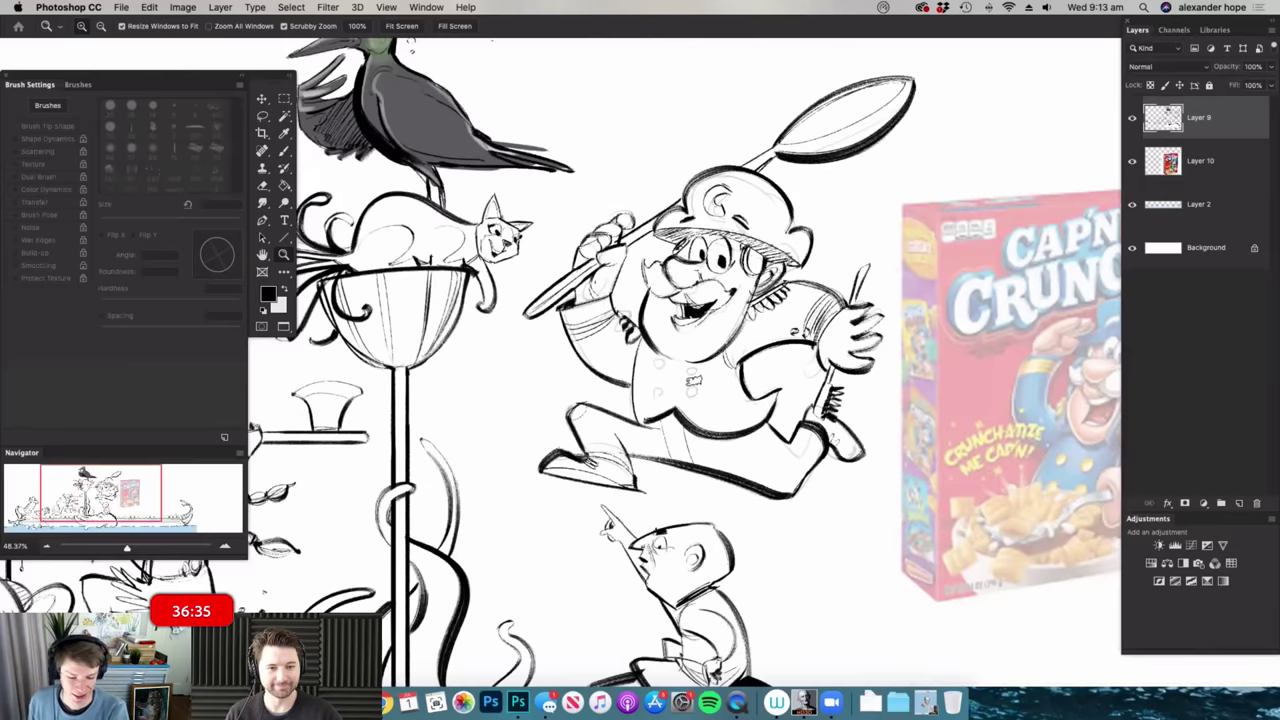
pyautogui.press('b')
pyautogui.press('z')
pyautogui.scroll(-3, 696, 407)
pyautogui.scroll(3, 724, 201)
pyautogui.press('b')
# - Draw three angular cereal pieces flying through the air above the spoon
pyautogui.moveTo(782, 142)
pyautogui.mouseDown()
pyautogui.moveTo(830, 158)
pyautogui.moveTo(720, 215)
pyautogui.mouseUp()
pyautogui.moveTo(720, 215)
pyautogui.mouseDown()
pyautogui.moveTo(815, 150)
pyautogui.moveTo(968, 152)
pyautogui.moveTo(852, 160)
pyautogui.mouseUp()
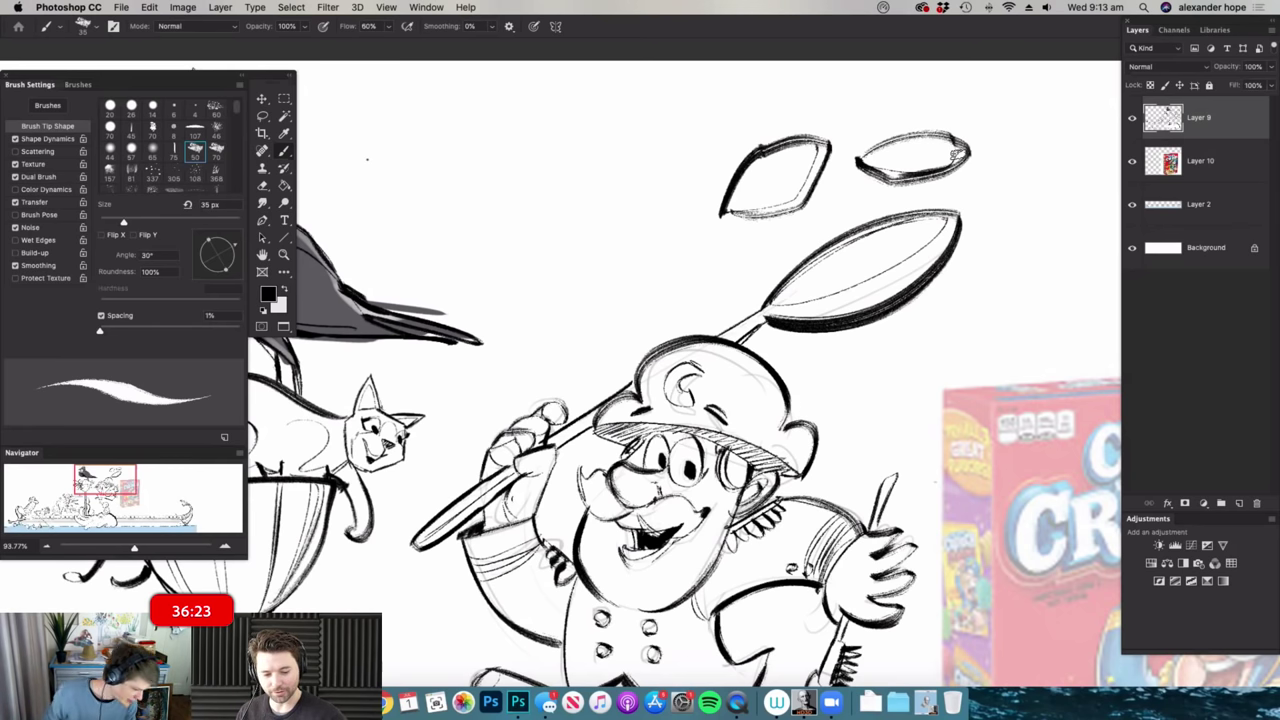
pyautogui.moveTo(707, 285); pyautogui.dragTo(650, 304)
pyautogui.moveTo(912, 175); pyautogui.dragTo(965, 185)
pyautogui.moveTo(868, 200)
pyautogui.mouseDown()
pyautogui.moveTo(897, 243)
pyautogui.moveTo(890, 192)
pyautogui.moveTo(895, 218)
pyautogui.mouseUp()
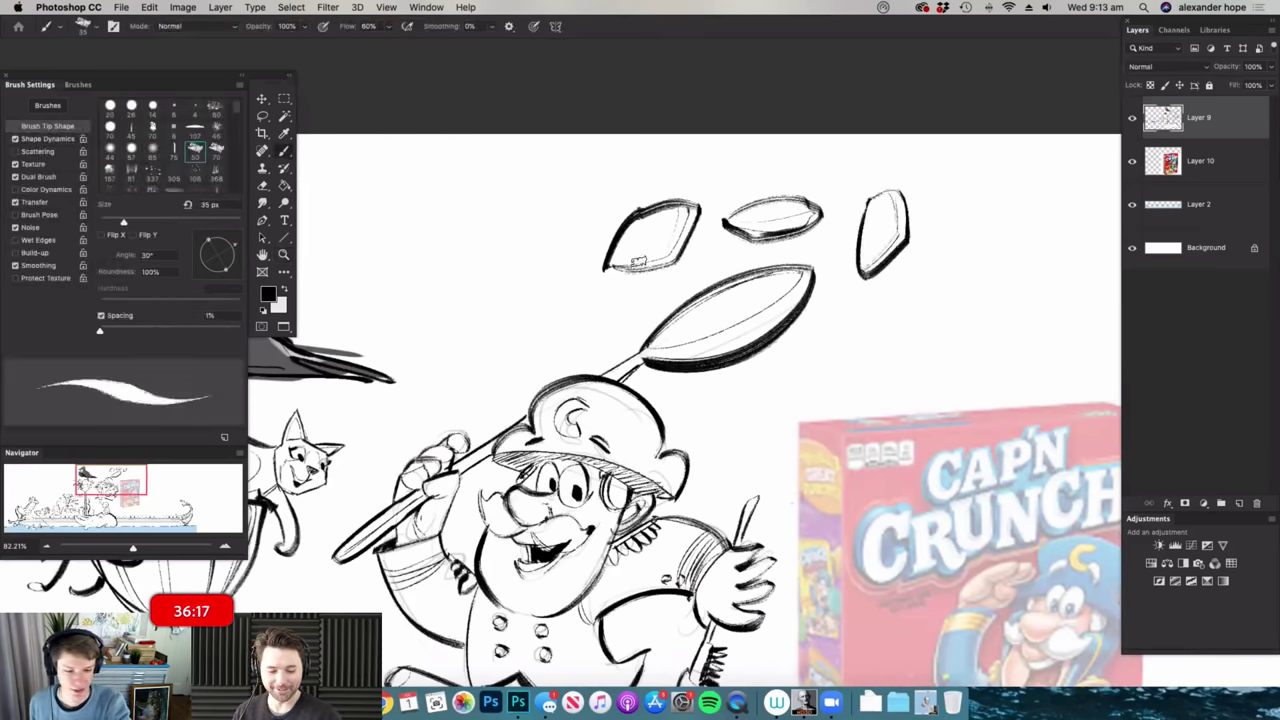
# - Draw a cereal piece inside the bowl of the spoon
pyautogui.moveTo(743, 208); pyautogui.dragTo(662, 220)
pyautogui.moveTo(736, 248); pyautogui.dragTo(789, 241)
pyautogui.moveTo(685, 290)
pyautogui.mouseDown()
pyautogui.moveTo(758, 261)
pyautogui.moveTo(714, 280)
pyautogui.mouseUp()
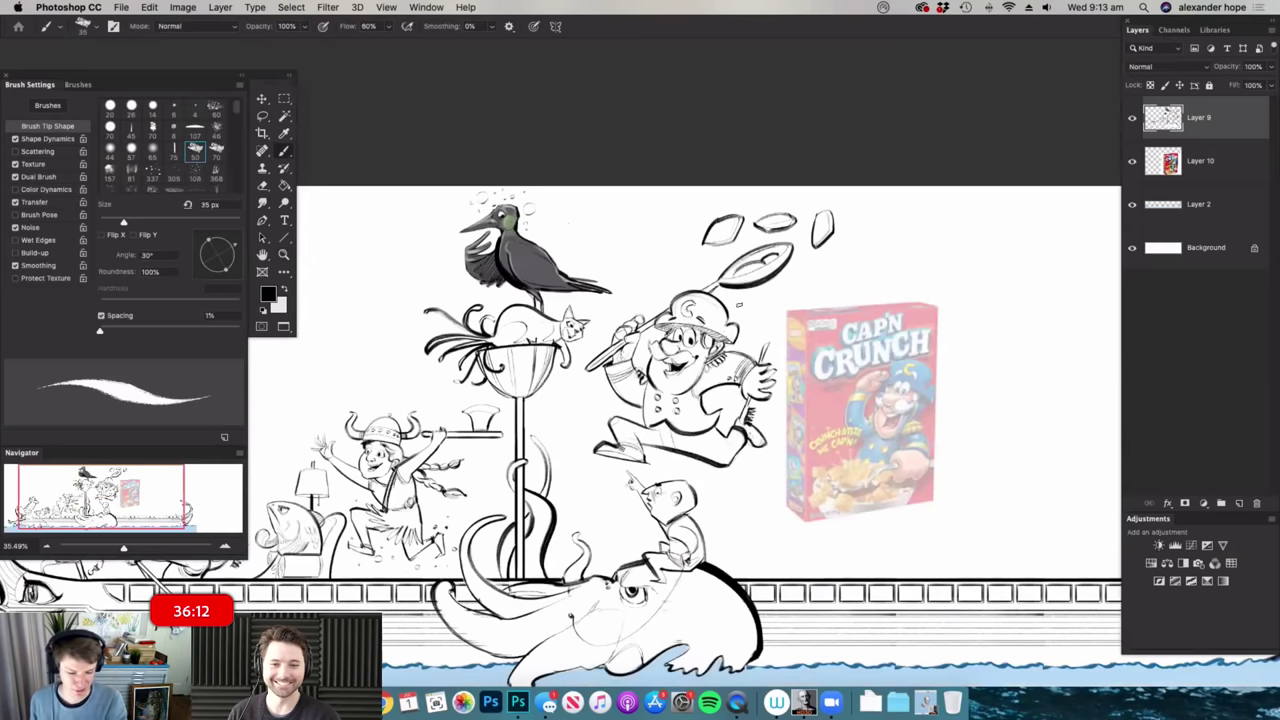
# - Delete Layer 10, which holds the cereal box reference
pyautogui.click(1192, 160)
pyautogui.press('Delete')
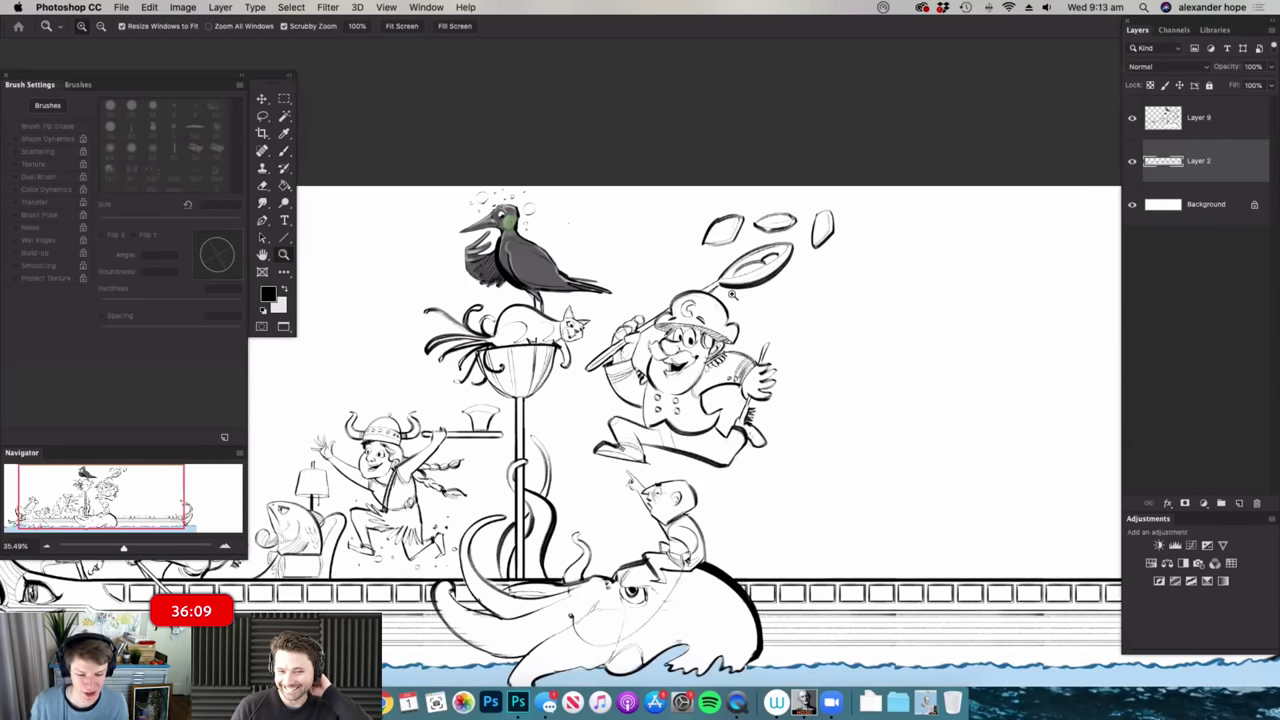
pyautogui.moveTo(722, 312); pyautogui.dragTo(692, 320)
pyautogui.moveTo(788, 432); pyautogui.dragTo(815, 424)
pyautogui.moveTo(897, 399); pyautogui.dragTo(995, 390)
pyautogui.moveTo(822, 411)
pyautogui.mouseDown()
pyautogui.moveTo(789, 426)
pyautogui.moveTo(745, 384)
pyautogui.moveTo(791, 426)
pyautogui.moveTo(778, 426)
pyautogui.moveTo(880, 413)
pyautogui.moveTo(813, 395)
pyautogui.mouseUp()
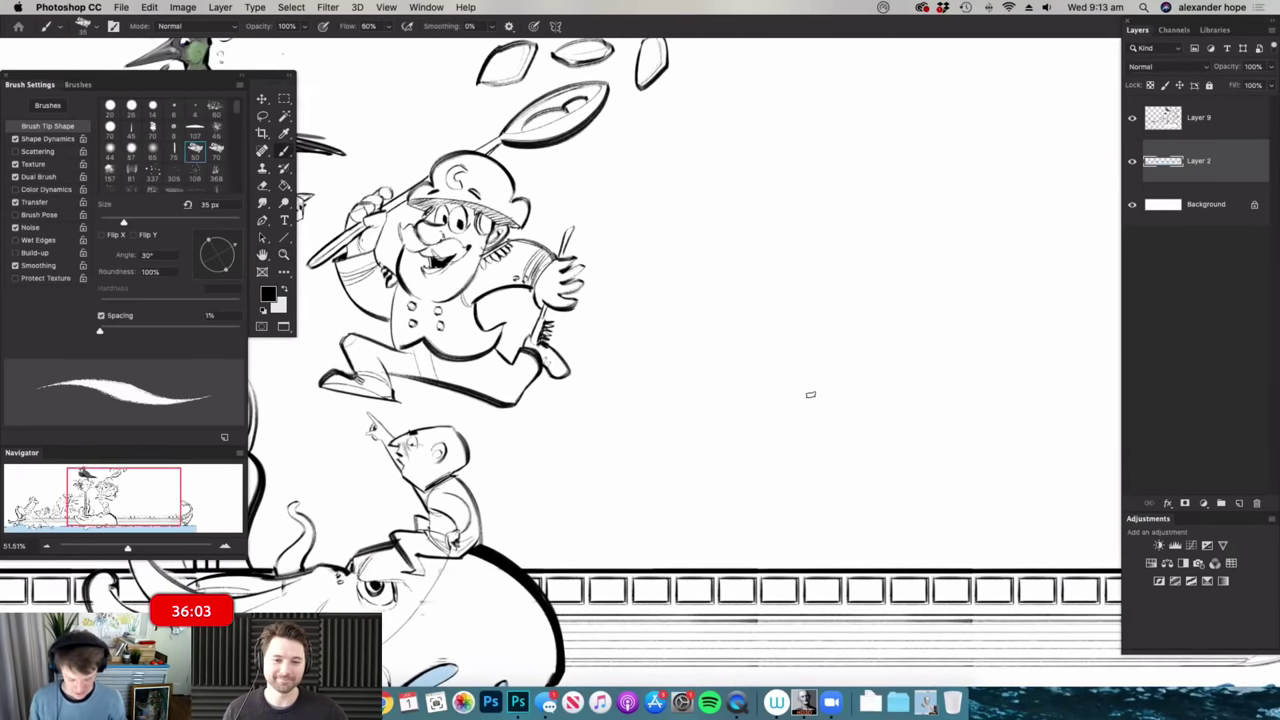
pyautogui.moveTo(637, 437); pyautogui.dragTo(642, 430)
pyautogui.moveTo(842, 416)
pyautogui.mouseDown()
pyautogui.moveTo(786, 371)
pyautogui.moveTo(806, 389)
pyautogui.mouseUp()
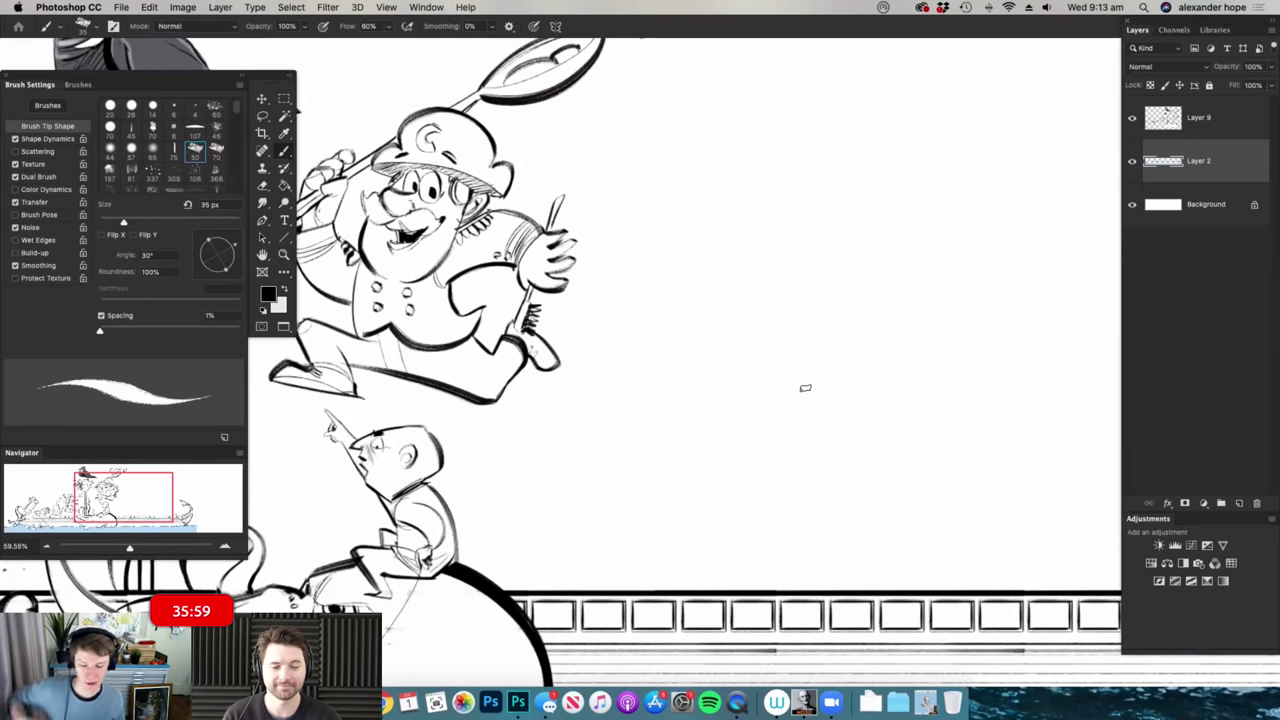
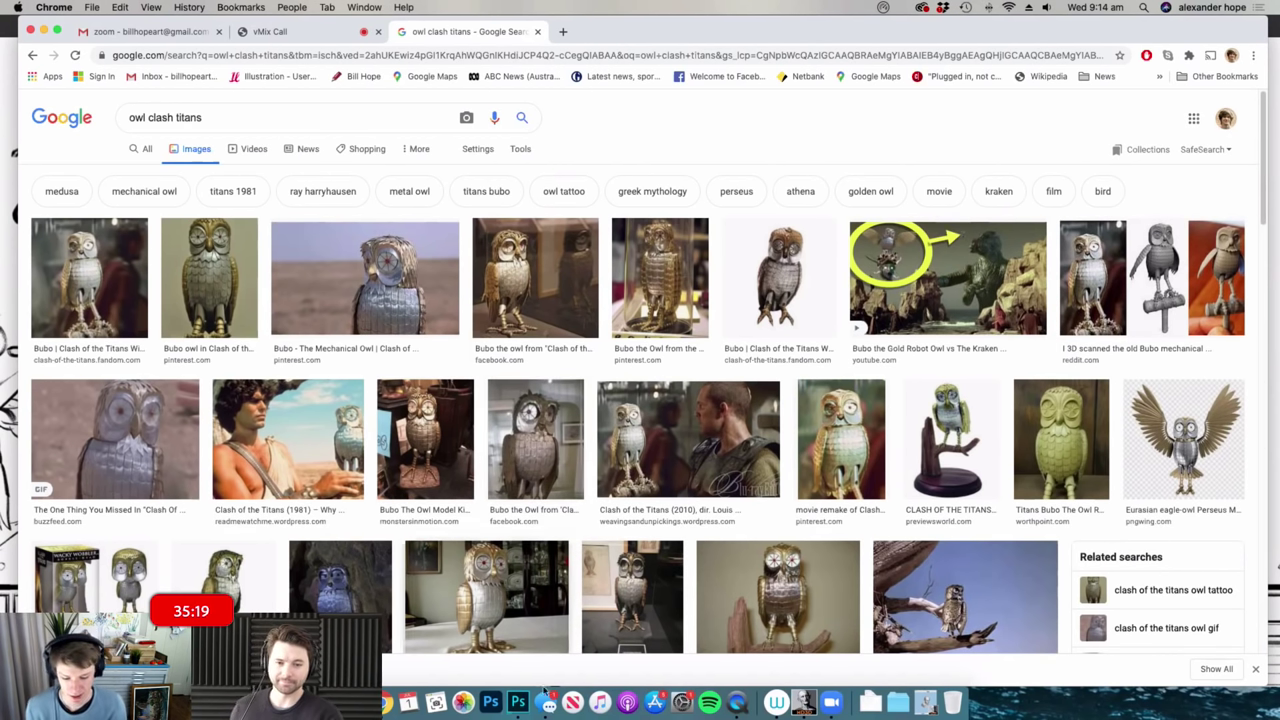
# - Switch back to Photoshop and ink the rounded top of an owl's head in the empty space beside the captain's trailing foot
pyautogui.click(522, 663)
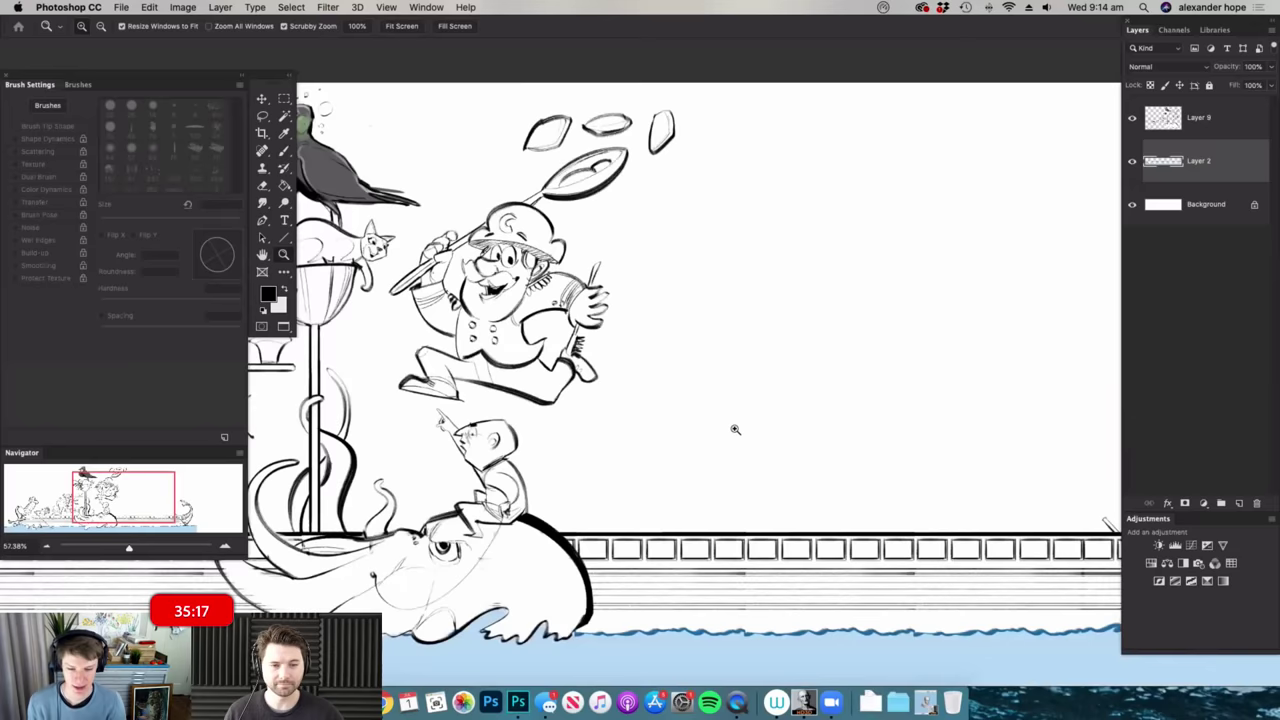
pyautogui.moveTo(625, 487); pyautogui.dragTo(634, 488)
pyautogui.moveTo(626, 426); pyautogui.dragTo(664, 388)
pyautogui.scroll(2, 576, 300)
pyautogui.press('b')
pyautogui.moveTo(555, 345)
pyautogui.mouseDown()
pyautogui.moveTo(706, 369)
pyautogui.moveTo(695, 388)
pyautogui.mouseUp()
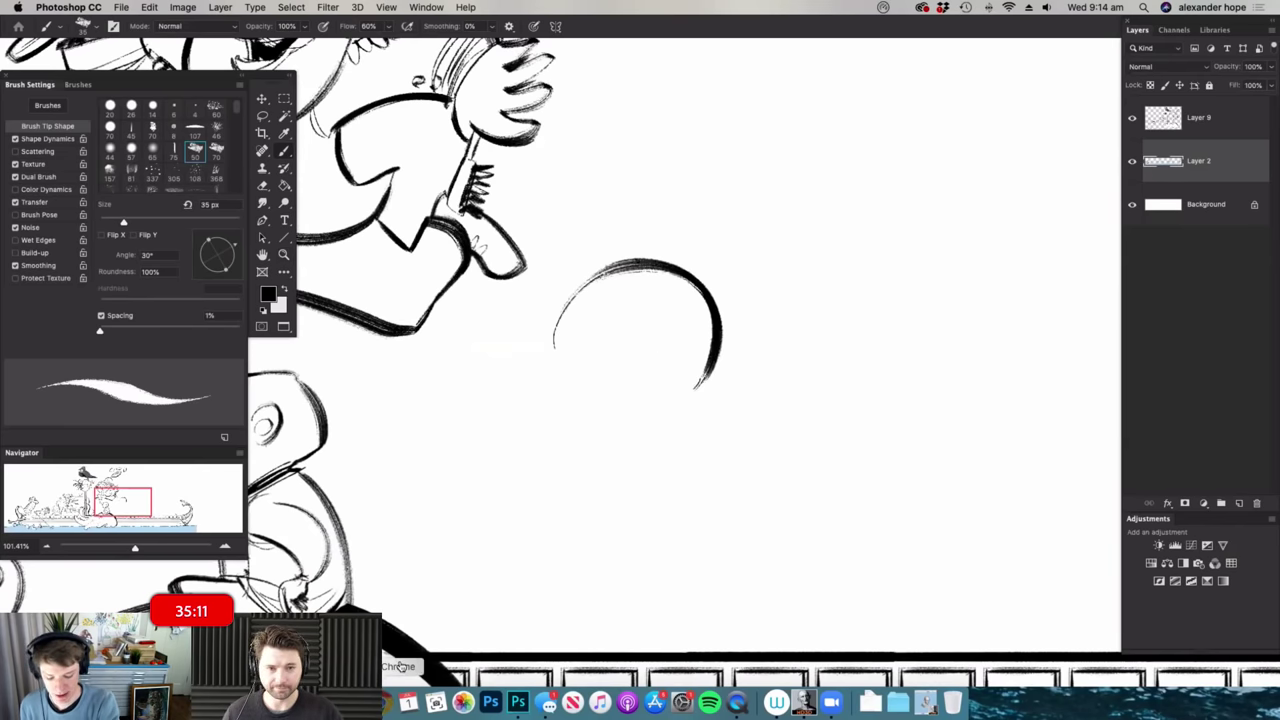
# - Consult the owl images in Chrome and draw the owl's beak, far eye, face patch and upper body lines in Photoshop
pyautogui.click(392, 700)
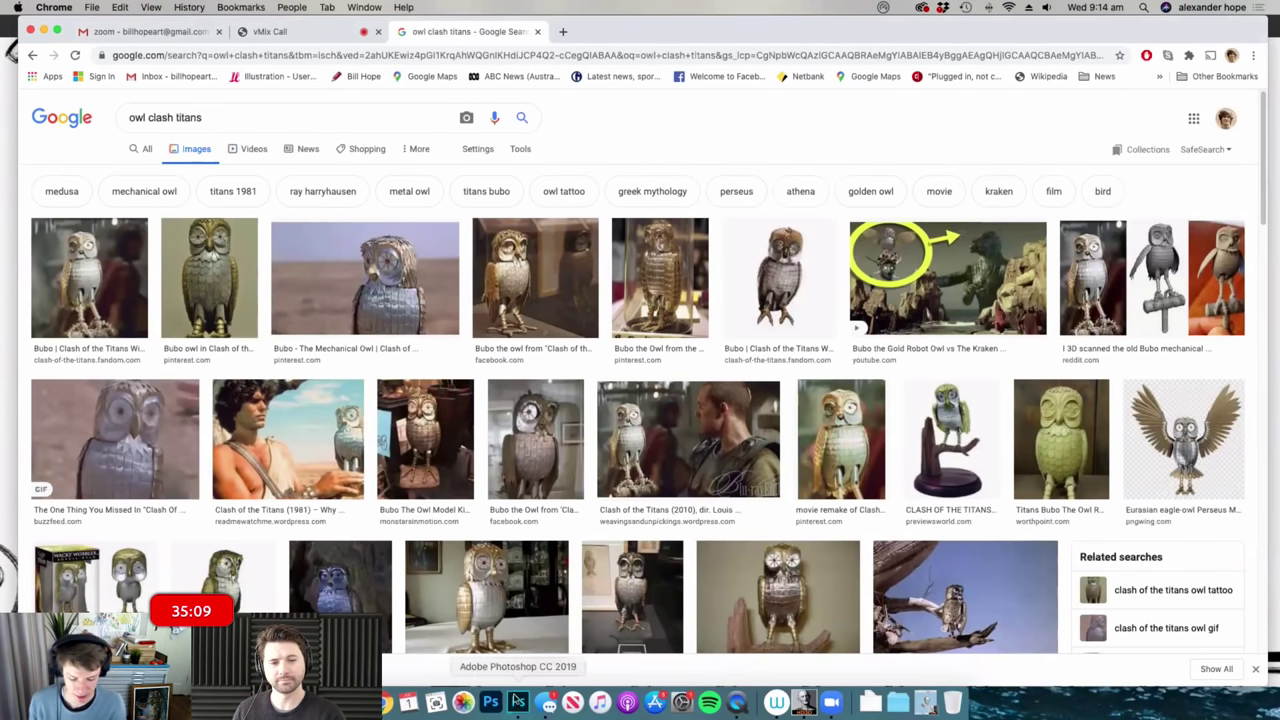
pyautogui.click(517, 700)
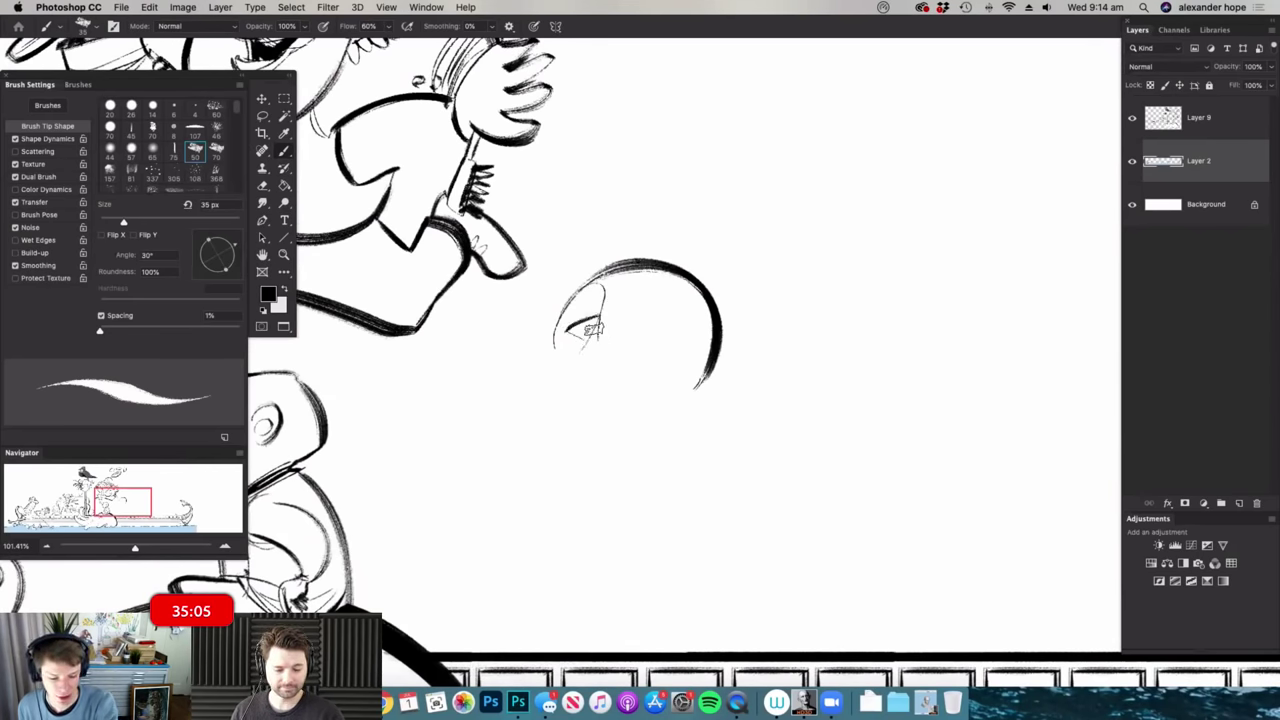
pyautogui.moveTo(568, 333)
pyautogui.mouseDown()
pyautogui.moveTo(696, 293)
pyautogui.moveTo(684, 284)
pyautogui.moveTo(699, 299)
pyautogui.moveTo(699, 409)
pyautogui.moveTo(607, 402)
pyautogui.moveTo(606, 327)
pyautogui.moveTo(522, 381)
pyautogui.moveTo(542, 383)
pyautogui.moveTo(534, 333)
pyautogui.moveTo(516, 378)
pyautogui.mouseUp()
pyautogui.press('z')
pyautogui.moveTo(677, 303)
pyautogui.mouseDown()
pyautogui.moveTo(637, 386)
pyautogui.moveTo(620, 390)
pyautogui.moveTo(674, 378)
pyautogui.mouseUp()
pyautogui.press('b')
pyautogui.moveTo(598, 318)
pyautogui.mouseDown()
pyautogui.moveTo(588, 430)
pyautogui.moveTo(589, 408)
pyautogui.moveTo(590, 485)
pyautogui.mouseUp()
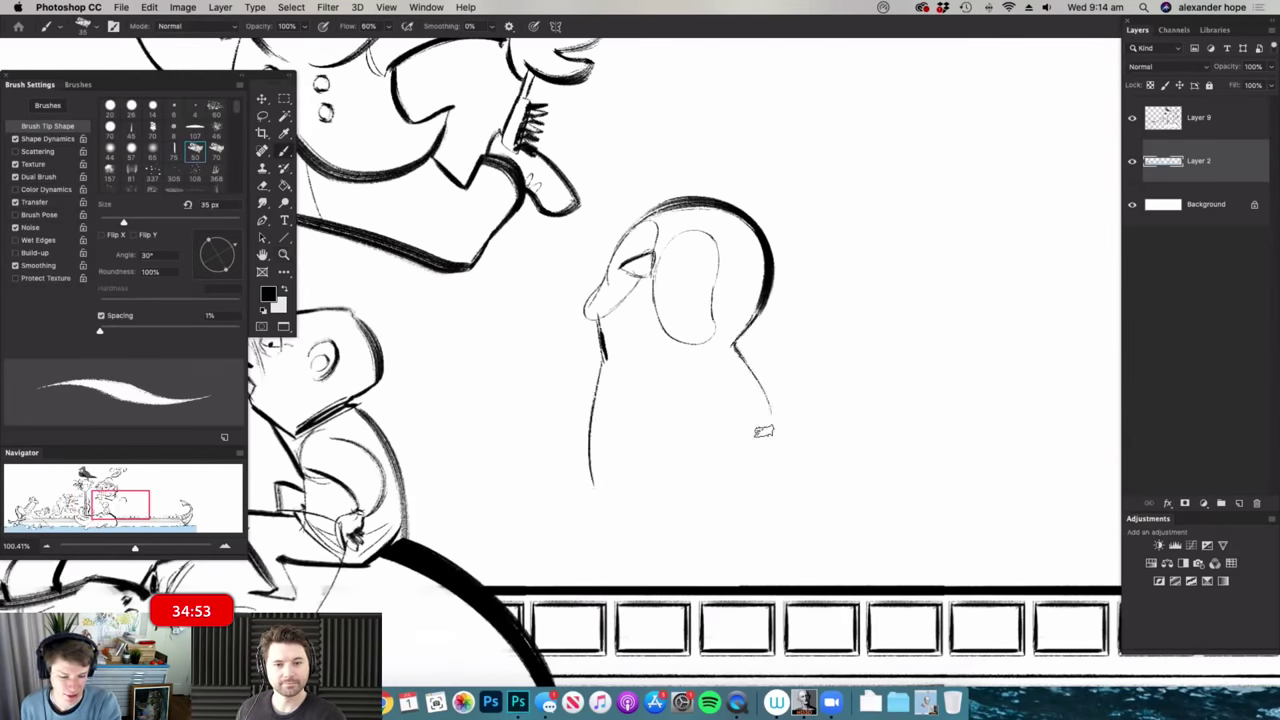
pyautogui.moveTo(728, 361)
pyautogui.mouseDown()
pyautogui.moveTo(698, 368)
pyautogui.moveTo(718, 368)
pyautogui.mouseUp()
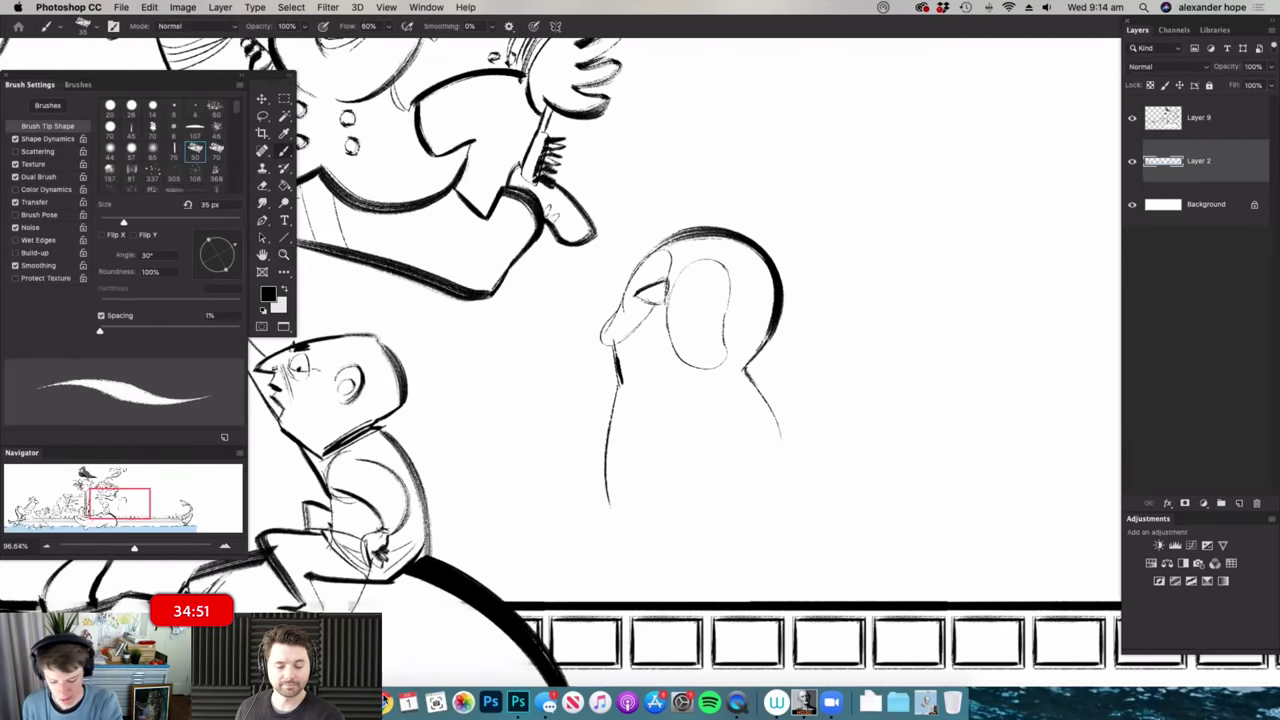
# - Recheck the owl images in Chrome and draw round, spoked mechanical eyes on the owl in Photoshop
pyautogui.click(387, 701)
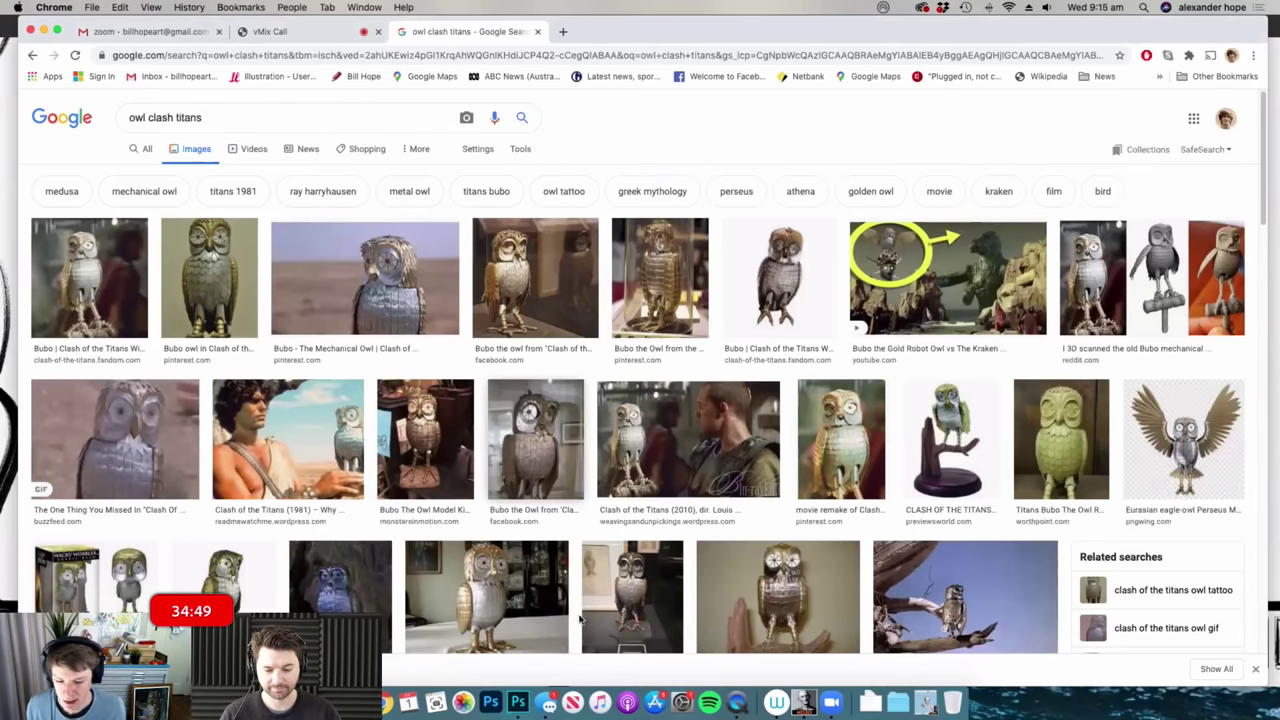
pyautogui.click(518, 703)
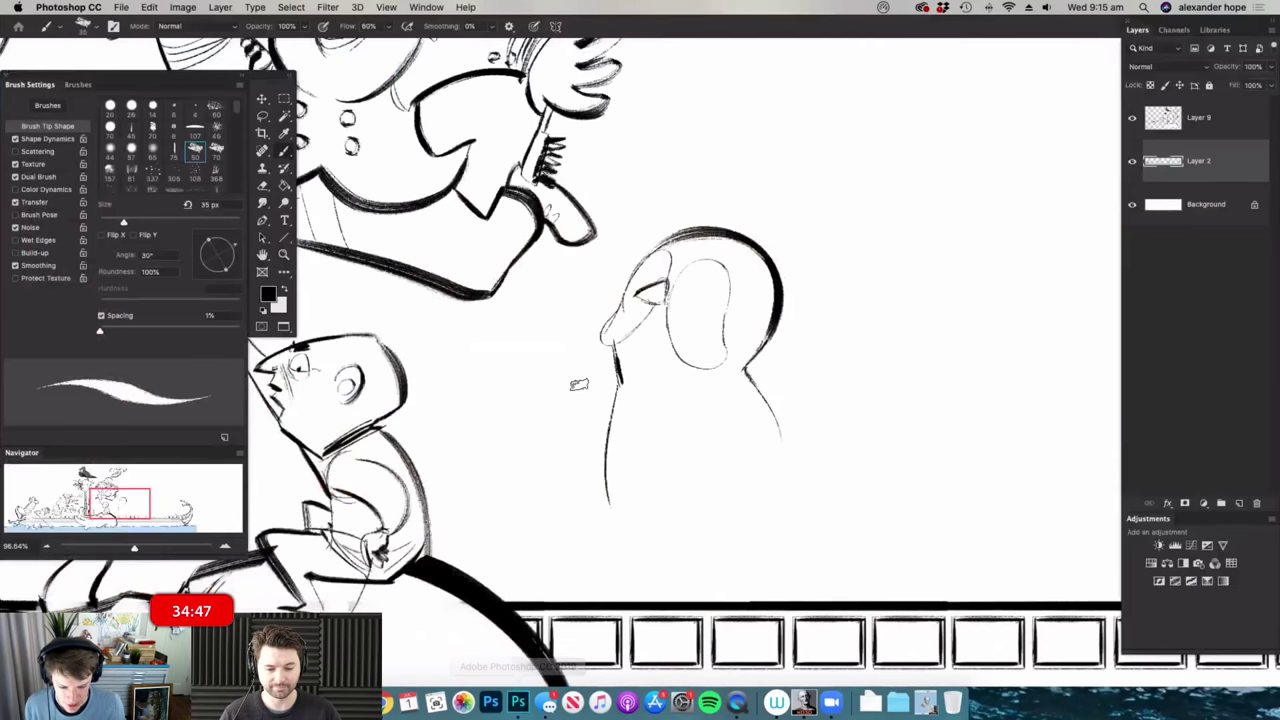
pyautogui.scroll(3, 674, 285)
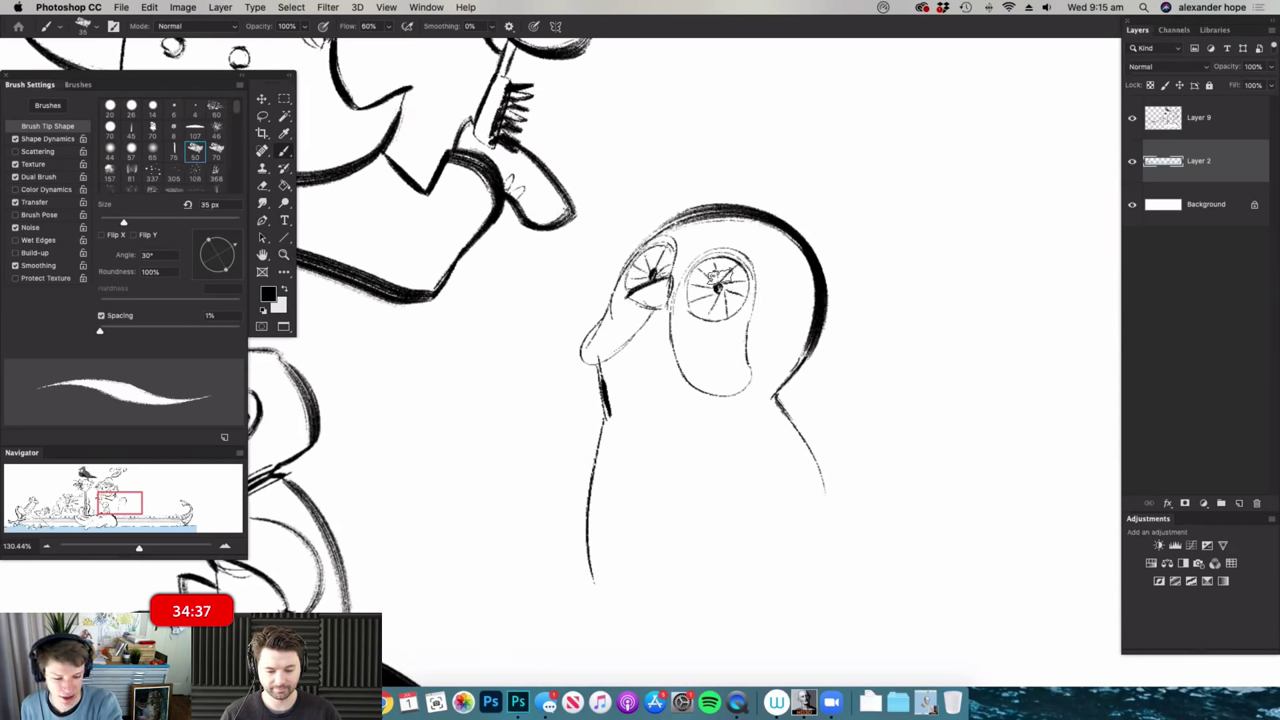
pyautogui.moveTo(774, 248); pyautogui.dragTo(700, 275)
# - Draw the curve under the owl's head, its back, its belly down to the ship's rail, and the folded wing with tail tip
pyautogui.moveTo(750, 337)
pyautogui.mouseDown()
pyautogui.moveTo(785, 337)
pyautogui.moveTo(715, 340)
pyautogui.mouseUp()
pyautogui.moveTo(886, 411); pyautogui.dragTo(930, 411)
pyautogui.moveTo(753, 288)
pyautogui.mouseDown()
pyautogui.moveTo(789, 328)
pyautogui.moveTo(812, 432)
pyautogui.mouseUp()
pyautogui.scroll(2, 810, 432)
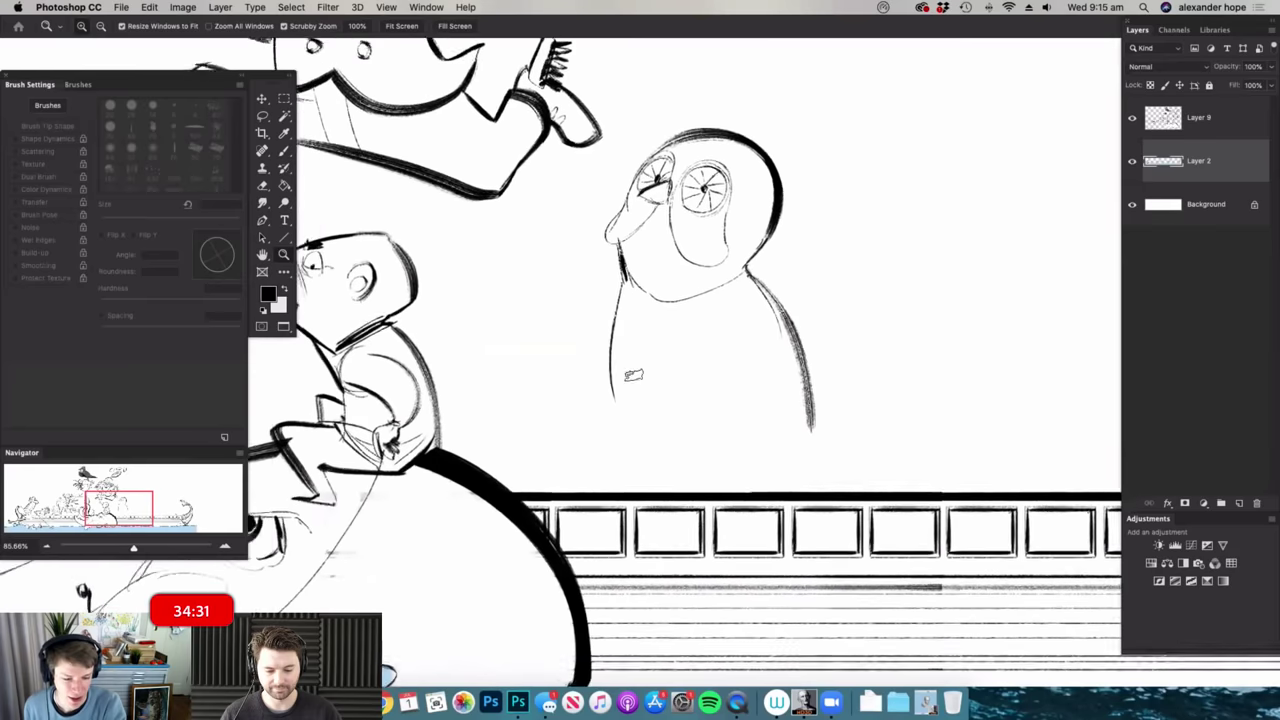
pyautogui.moveTo(735, 495); pyautogui.dragTo(642, 462)
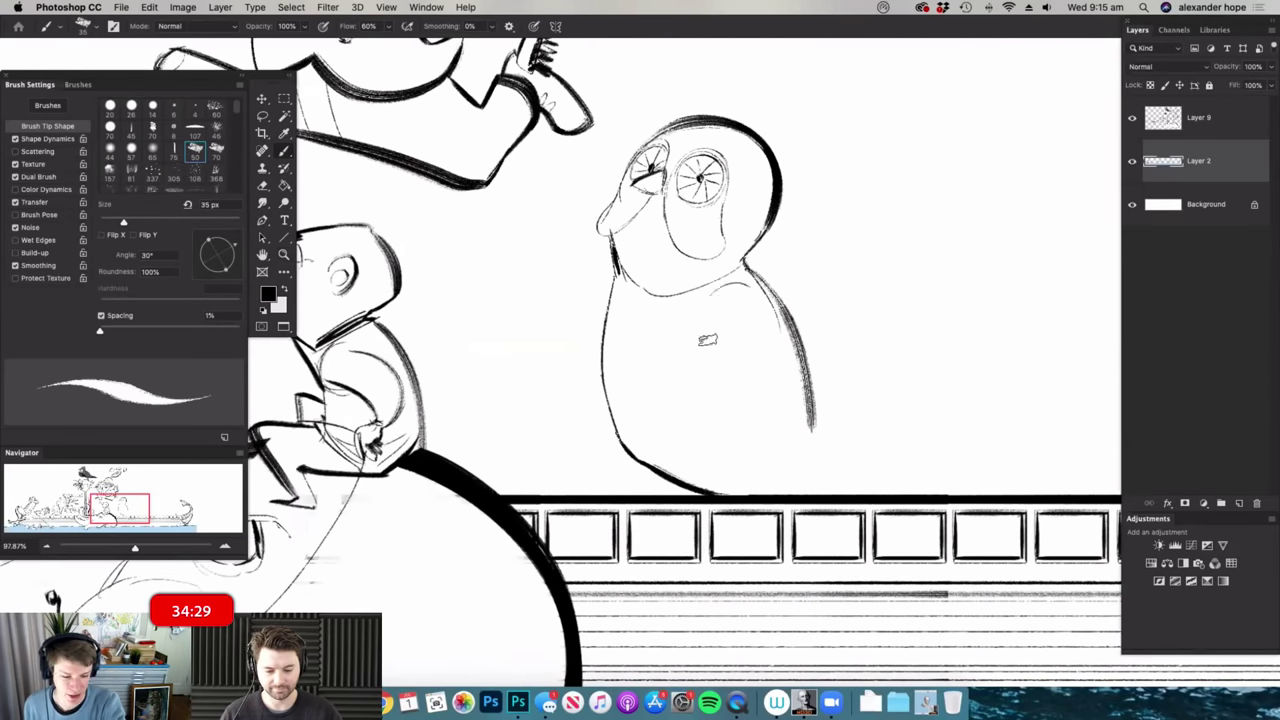
pyautogui.moveTo(765, 459); pyautogui.dragTo(802, 482)
pyautogui.moveTo(784, 328); pyautogui.dragTo(822, 470)
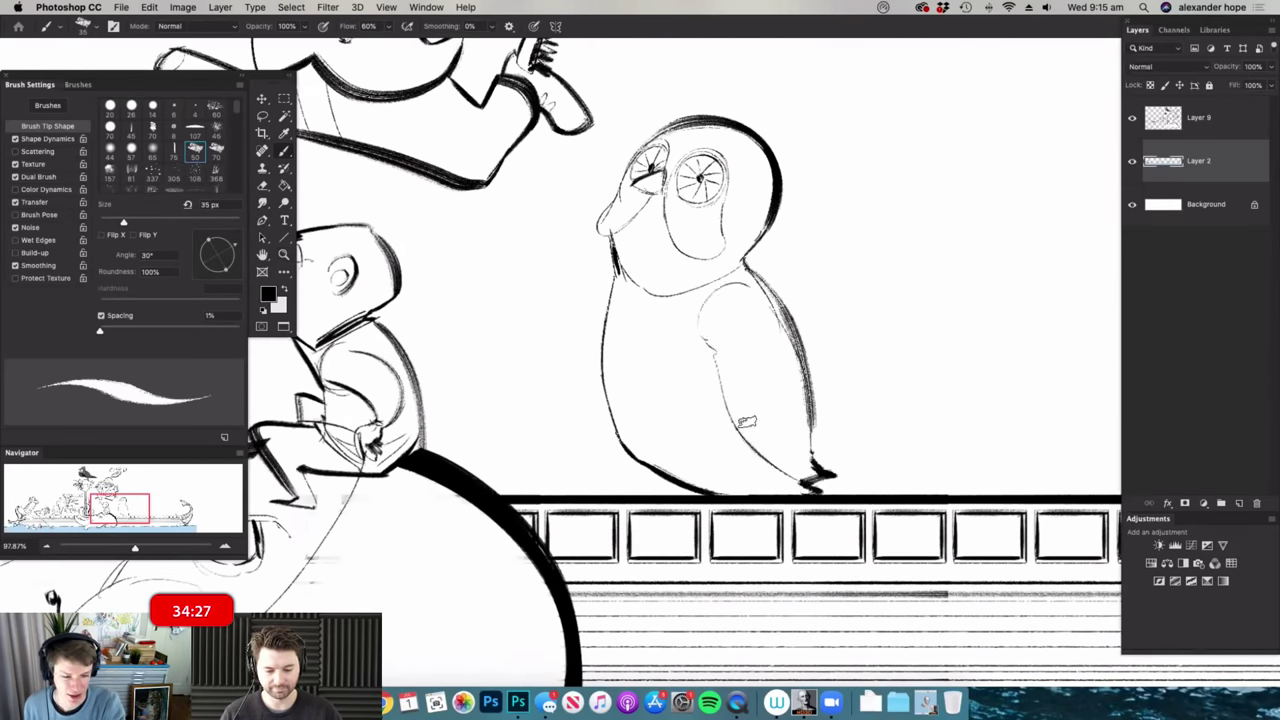
# - Compare with the owl images in Chrome and add the owl's far wing edge and its legs on the rail in Photoshop
pyautogui.click(389, 704)
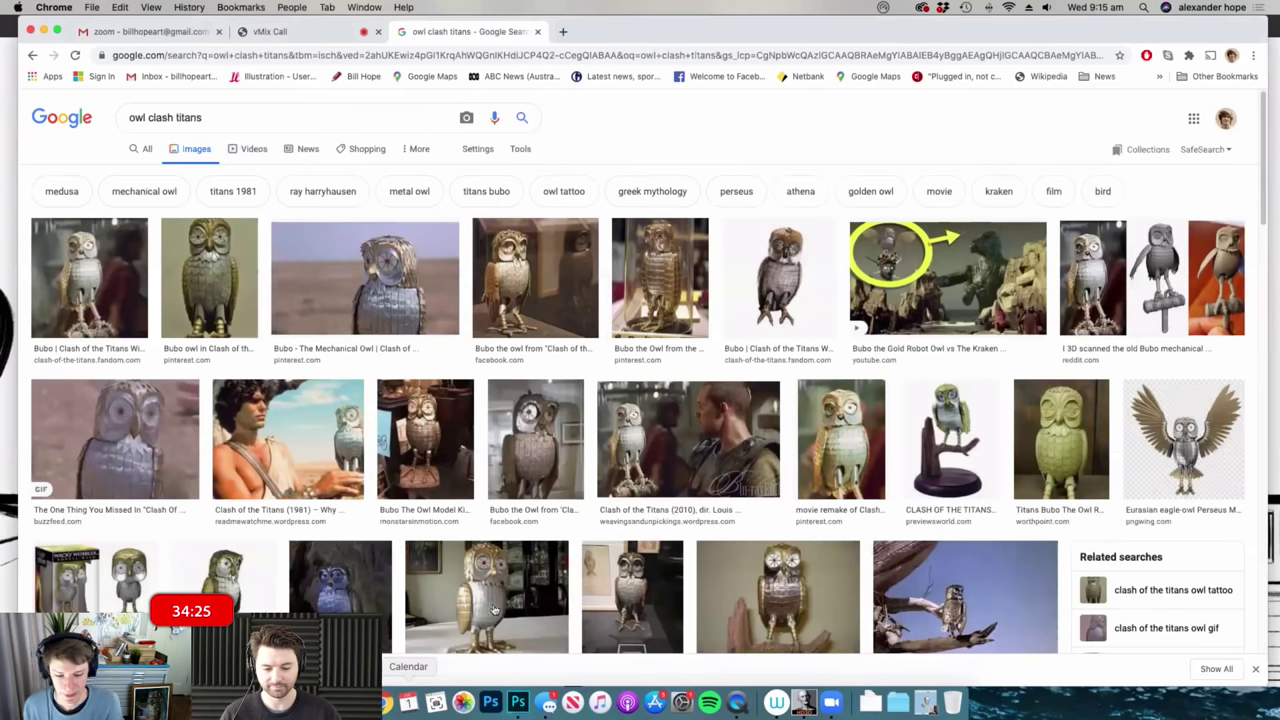
pyautogui.click(515, 704)
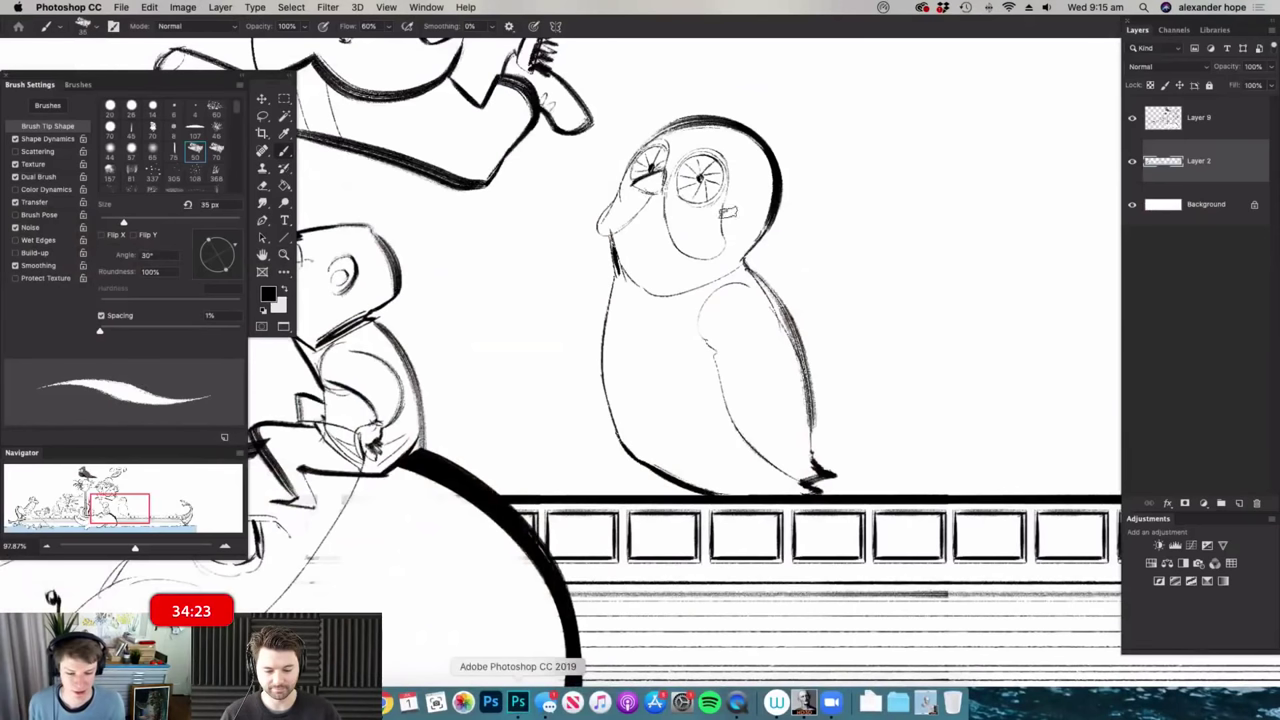
pyautogui.moveTo(615, 264); pyautogui.dragTo(604, 362)
pyautogui.moveTo(630, 424); pyautogui.dragTo(653, 472)
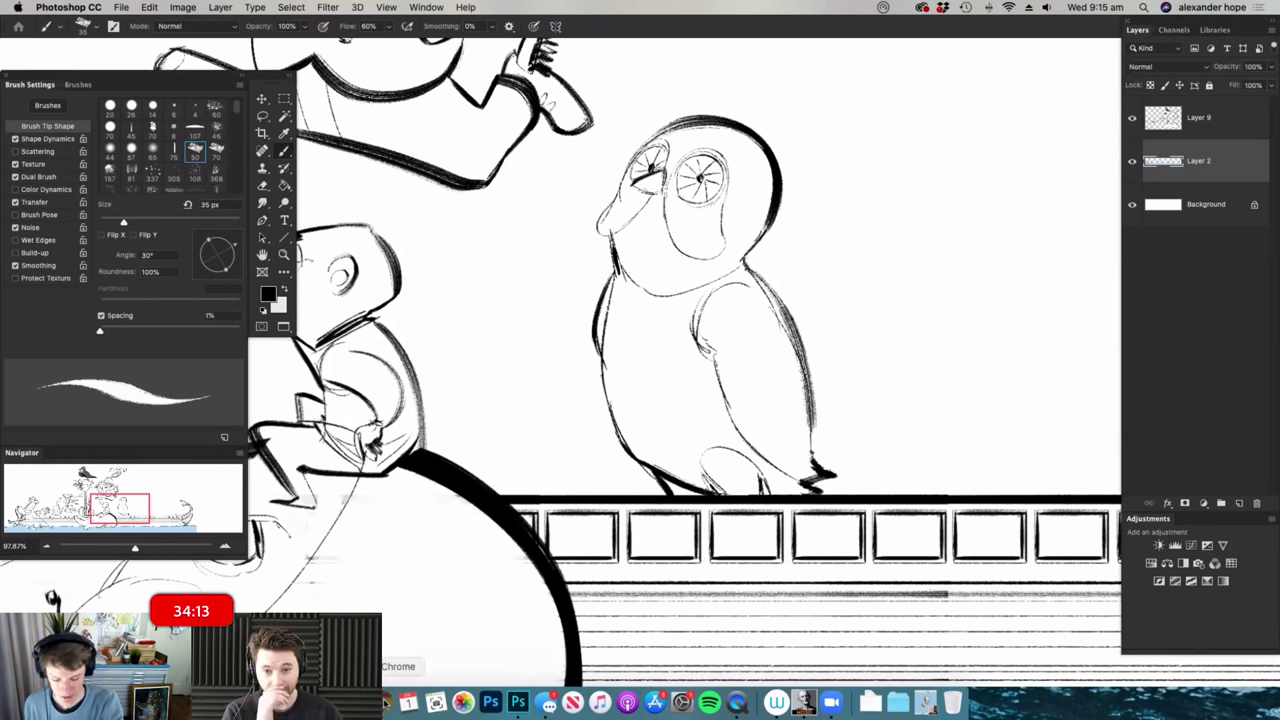
# - Check the owl's plumage in Chrome and draw jagged feathers below the beak and scalloped rows across the chest in Photoshop
pyautogui.click(387, 703)
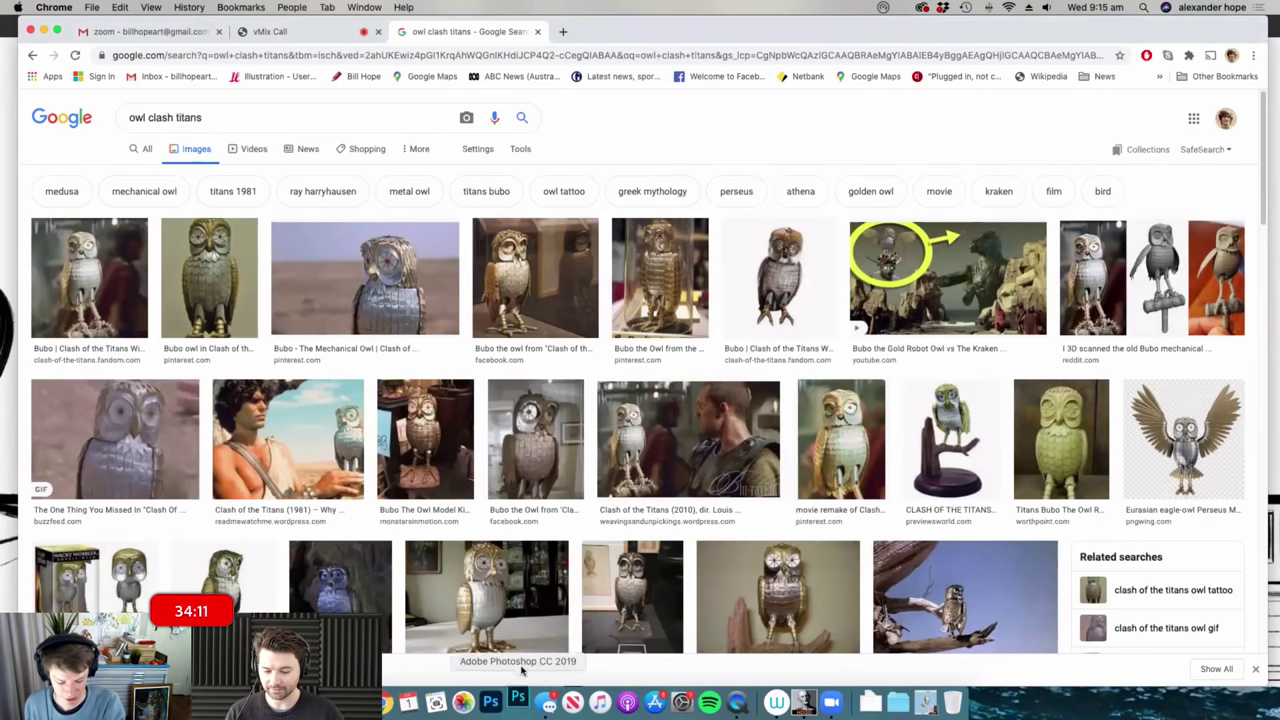
pyautogui.click(520, 703)
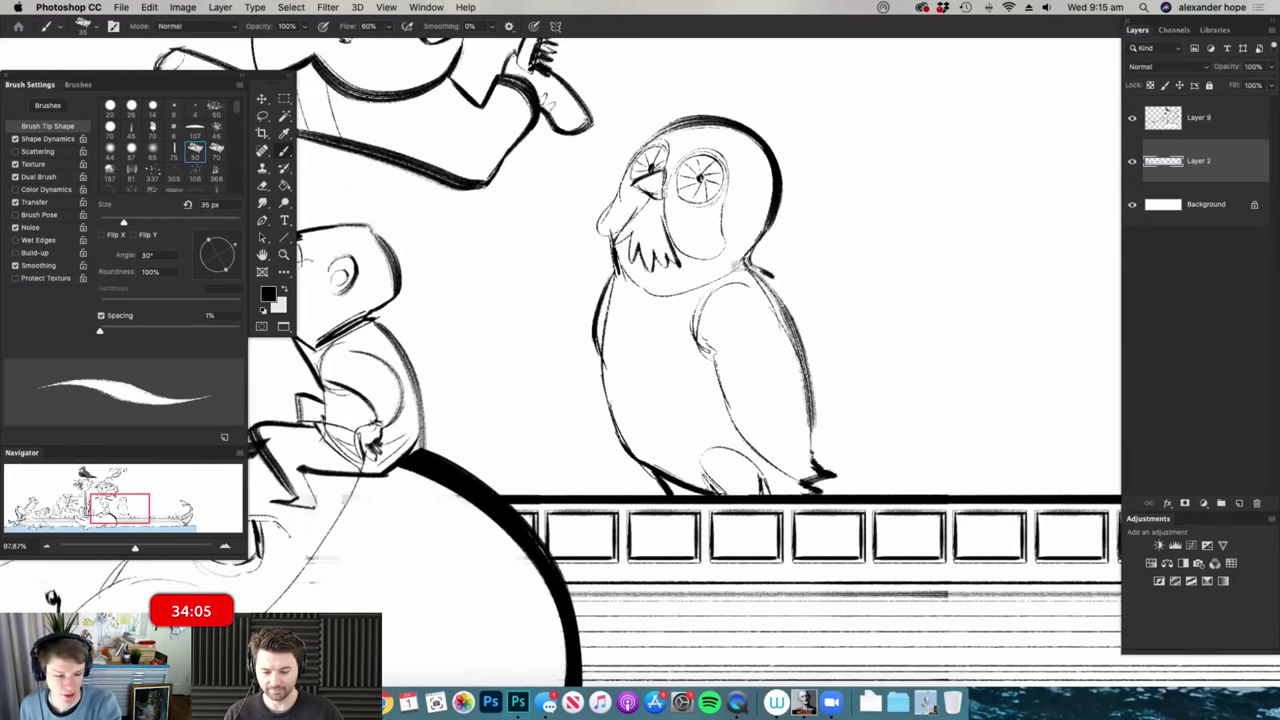
pyautogui.moveTo(697, 337)
pyautogui.mouseDown()
pyautogui.moveTo(562, 342)
pyautogui.moveTo(613, 318)
pyautogui.mouseUp()
pyautogui.moveTo(602, 338); pyautogui.dragTo(690, 352)
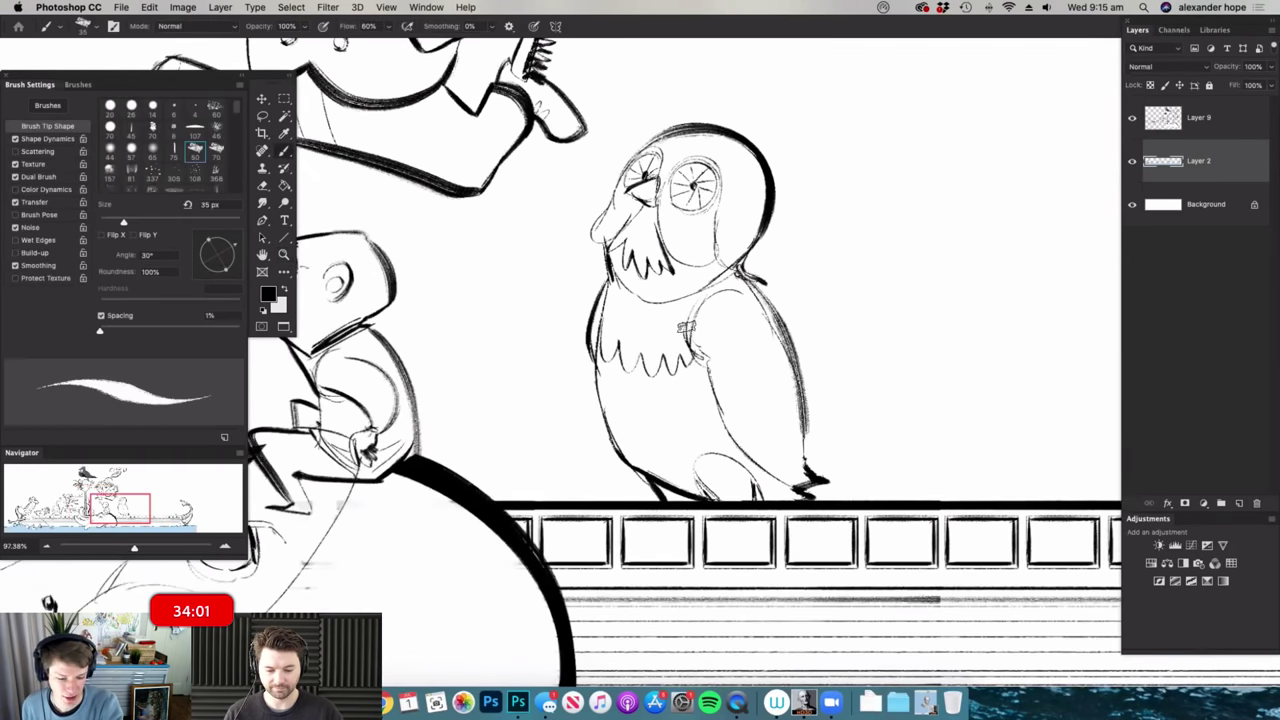
pyautogui.moveTo(613, 400)
pyautogui.mouseDown()
pyautogui.moveTo(624, 429)
pyautogui.moveTo(708, 402)
pyautogui.moveTo(612, 417)
pyautogui.moveTo(658, 452)
pyautogui.moveTo(690, 423)
pyautogui.mouseUp()
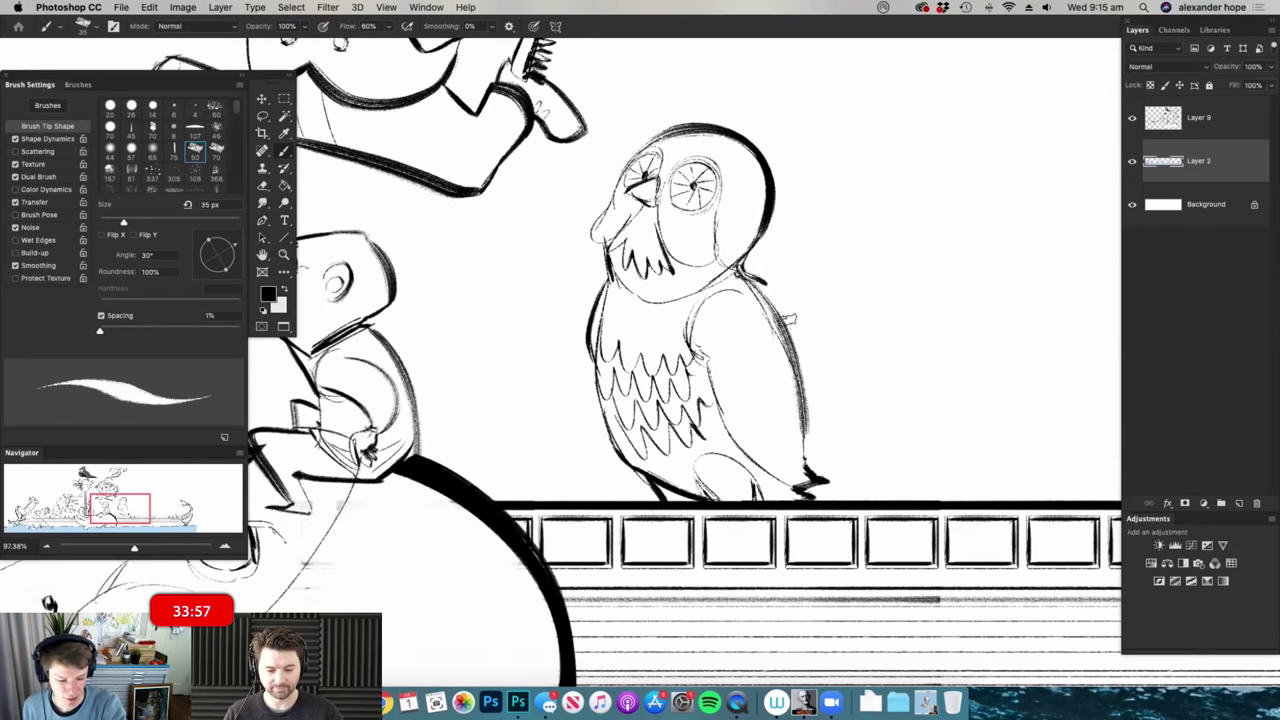
# - Draw a wind-up key sticking out of the owl's back
pyautogui.moveTo(790, 318)
pyautogui.mouseDown()
pyautogui.moveTo(841, 291)
pyautogui.moveTo(820, 305)
pyautogui.moveTo(820, 268)
pyautogui.moveTo(854, 292)
pyautogui.moveTo(872, 354)
pyautogui.moveTo(822, 316)
pyautogui.mouseUp()
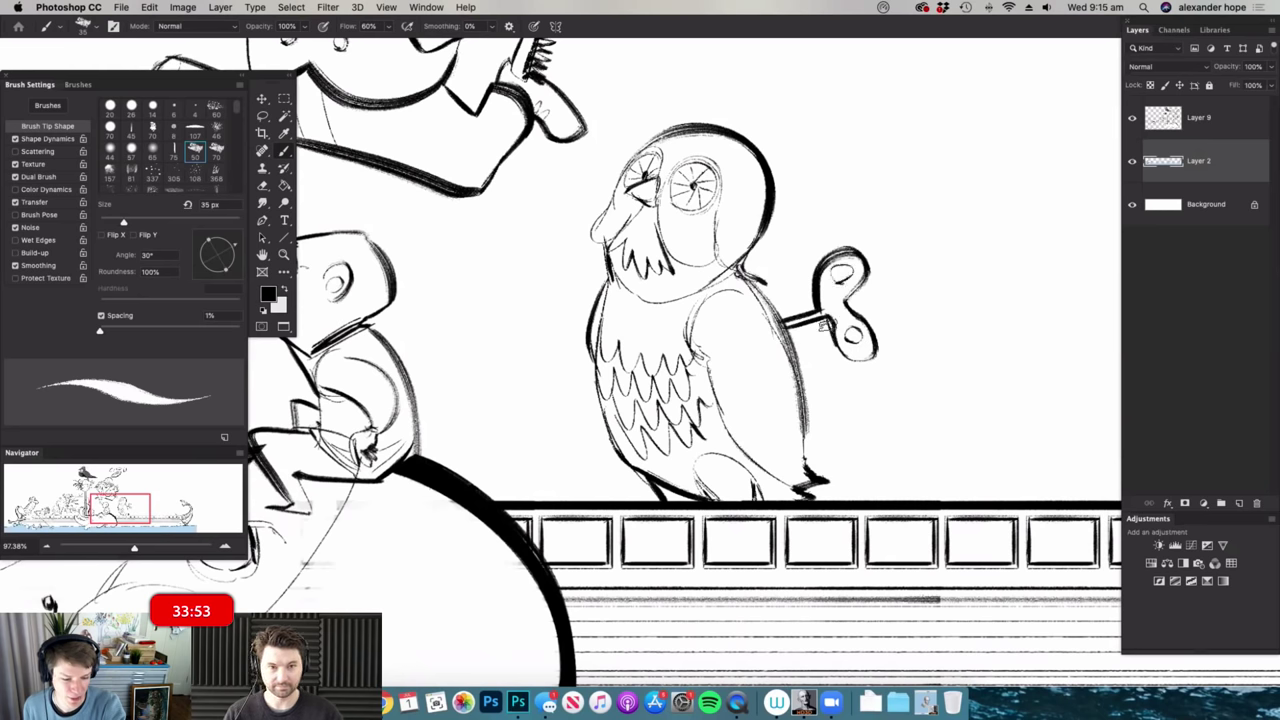
pyautogui.press('z')
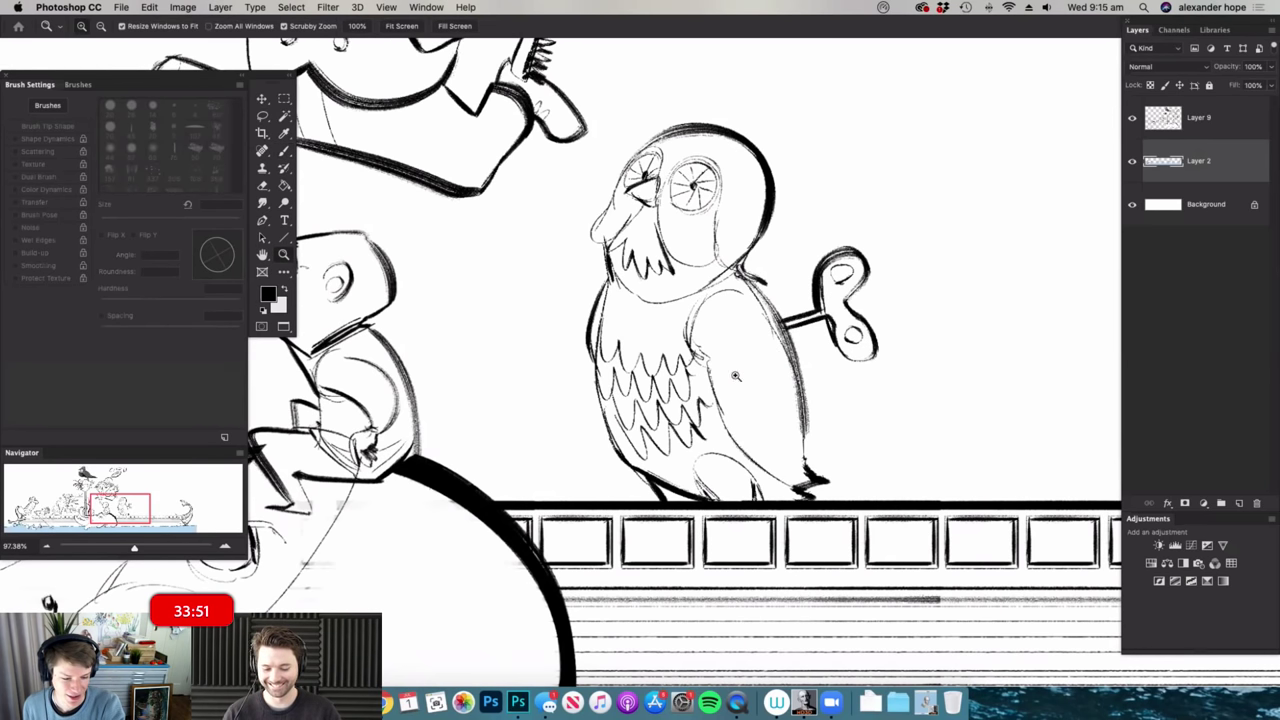
# - Select the owl with its wind-up key, scale it down and place it on the rail closer to the sitting man
pyautogui.moveTo(777, 354); pyautogui.dragTo(705, 354)
pyautogui.moveTo(814, 250); pyautogui.dragTo(850, 245)
pyautogui.press('l')
pyautogui.moveTo(799, 543)
pyautogui.mouseDown()
pyautogui.moveTo(914, 438)
pyautogui.moveTo(723, 181)
pyautogui.moveTo(544, 377)
pyautogui.moveTo(588, 548)
pyautogui.mouseUp()
pyautogui.press('v')
pyautogui.moveTo(769, 459); pyautogui.dragTo(731, 459)
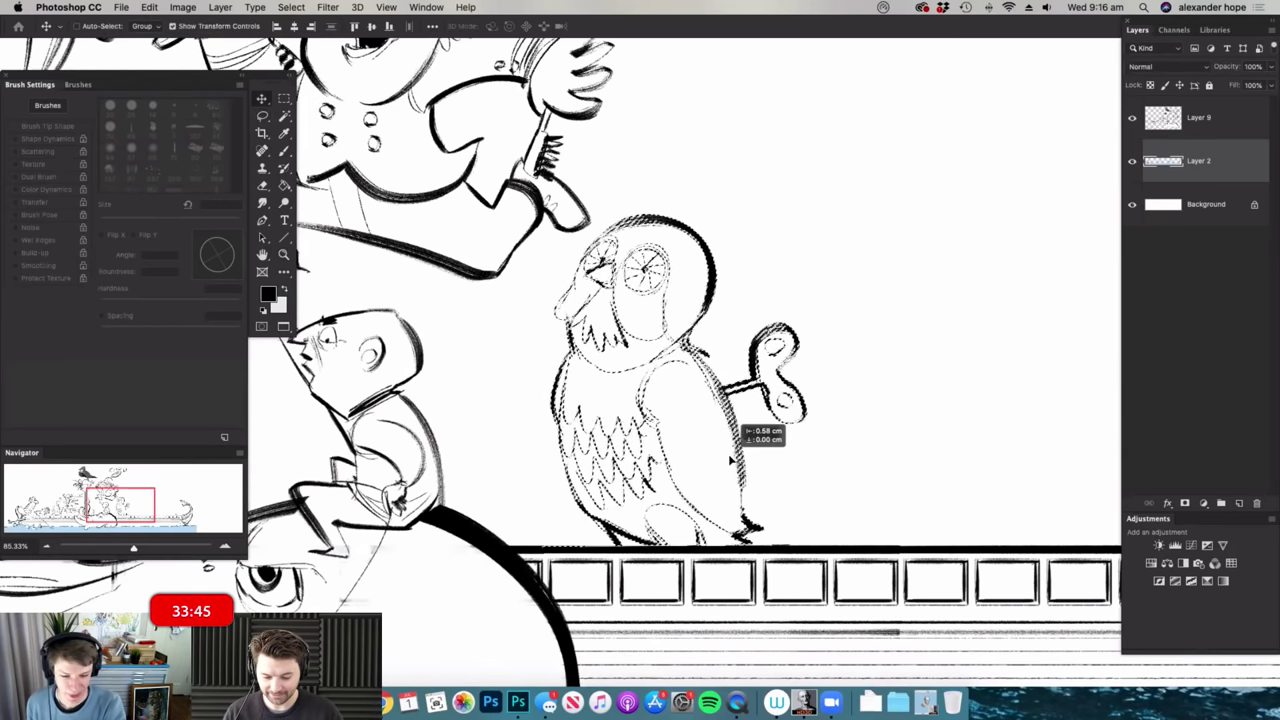
pyautogui.moveTo(797, 213); pyautogui.dragTo(748, 273)
pyautogui.moveTo(687, 381); pyautogui.dragTo(652, 378)
pyautogui.press('Return')
pyautogui.press('l')
pyautogui.click(717, 357)
# - Start a skull in the empty space beyond the owl with its rounded cranium, side line, oval eye sockets and nose hole
pyautogui.press('z')
pyautogui.moveTo(711, 437)
pyautogui.mouseDown()
pyautogui.moveTo(797, 363)
pyautogui.moveTo(886, 348)
pyautogui.mouseUp()
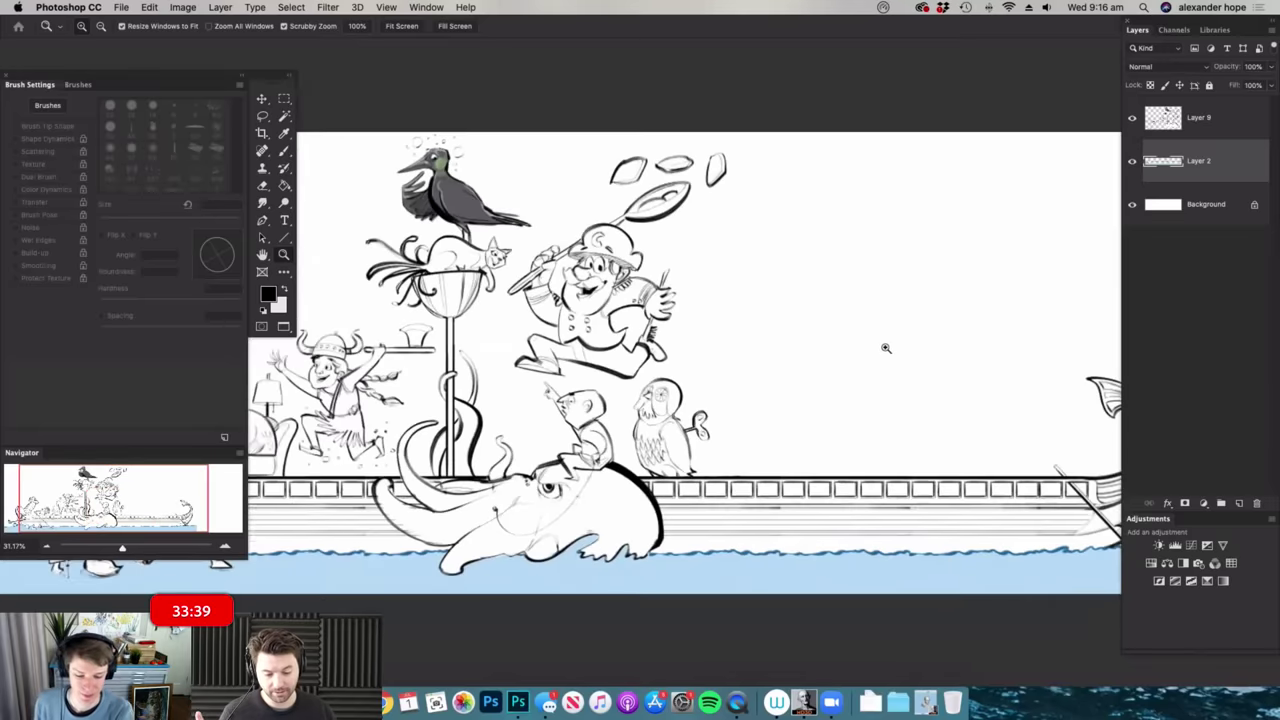
pyautogui.scroll(2, 890, 340)
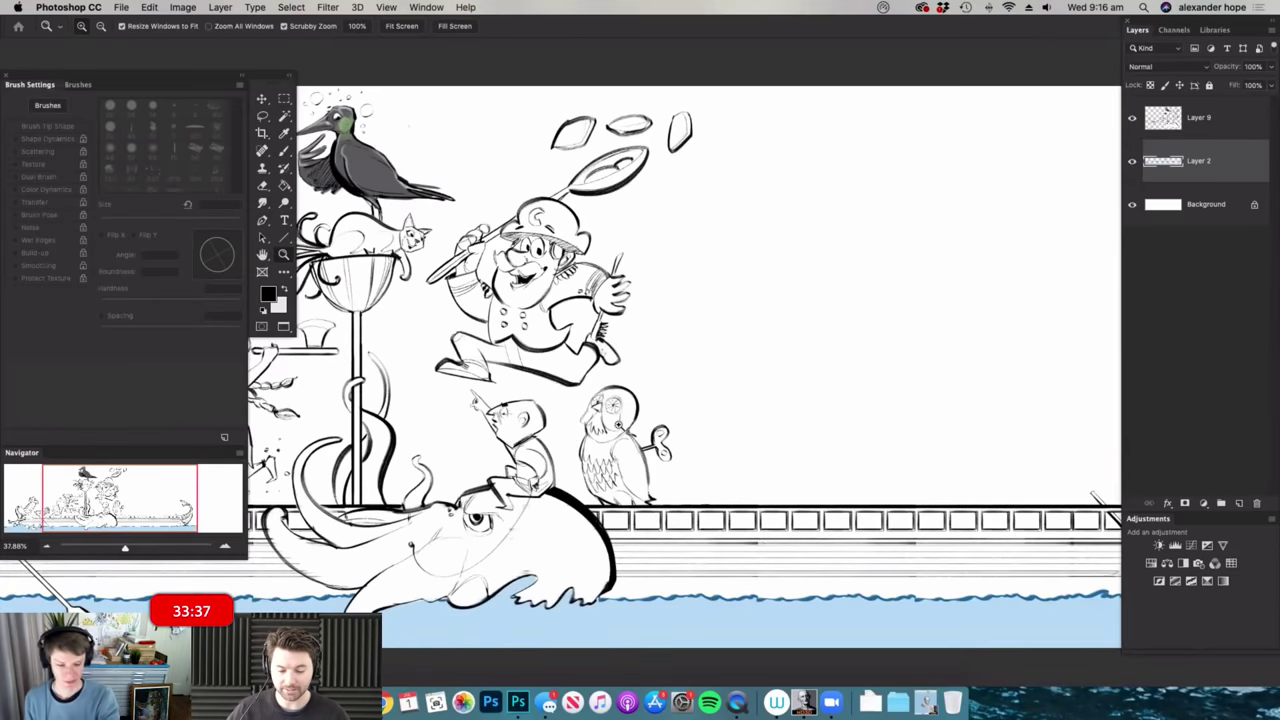
pyautogui.scroll(4, 610, 430)
pyautogui.press('b')
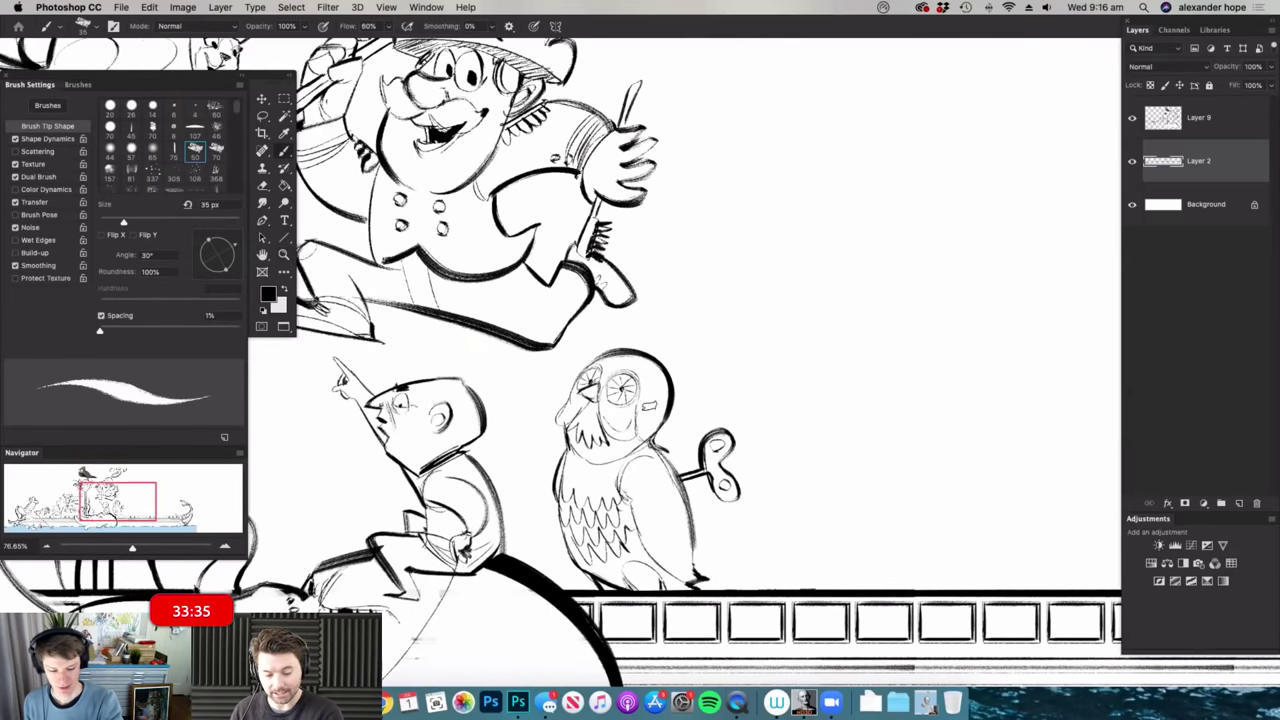
pyautogui.press('z')
pyautogui.scroll(-3, 766, 366)
pyautogui.scroll(2, 914, 314)
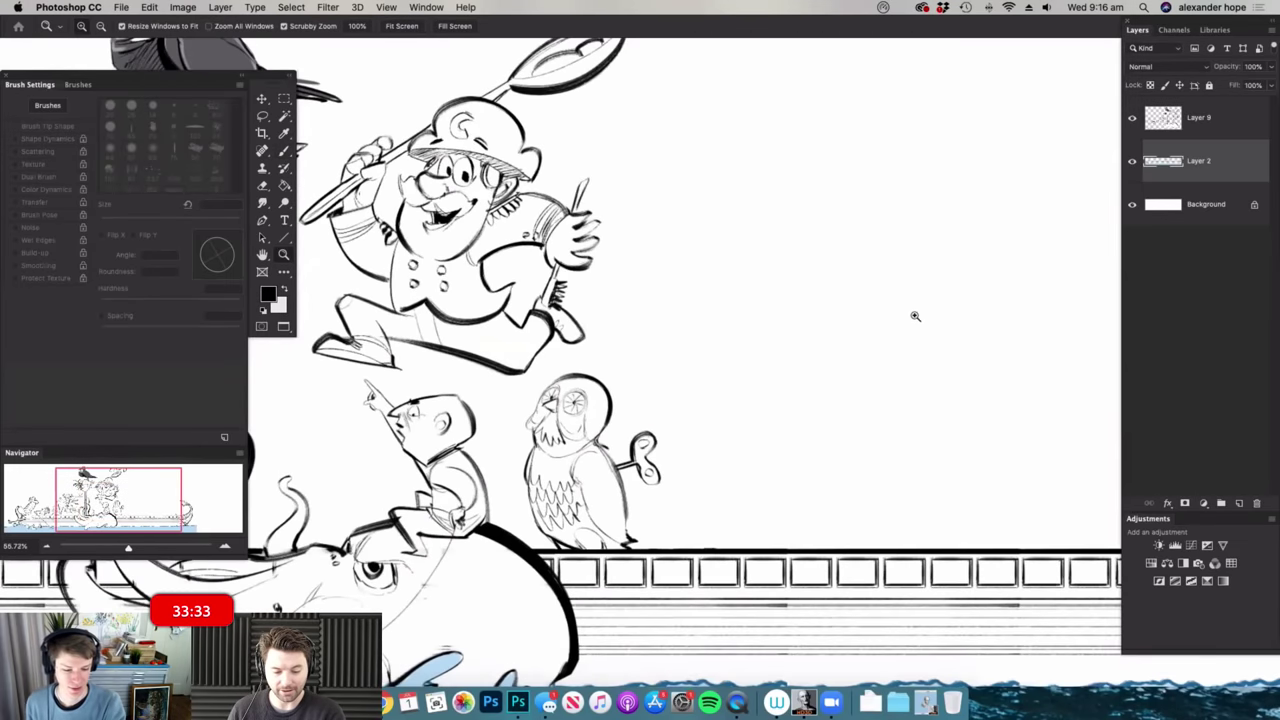
pyautogui.scroll(2, 804, 424)
pyautogui.press('b')
pyautogui.press('z')
pyautogui.scroll(3, 740, 340)
pyautogui.press('b')
pyautogui.moveTo(640, 228)
pyautogui.mouseDown()
pyautogui.moveTo(614, 133)
pyautogui.moveTo(708, 104)
pyautogui.mouseUp()
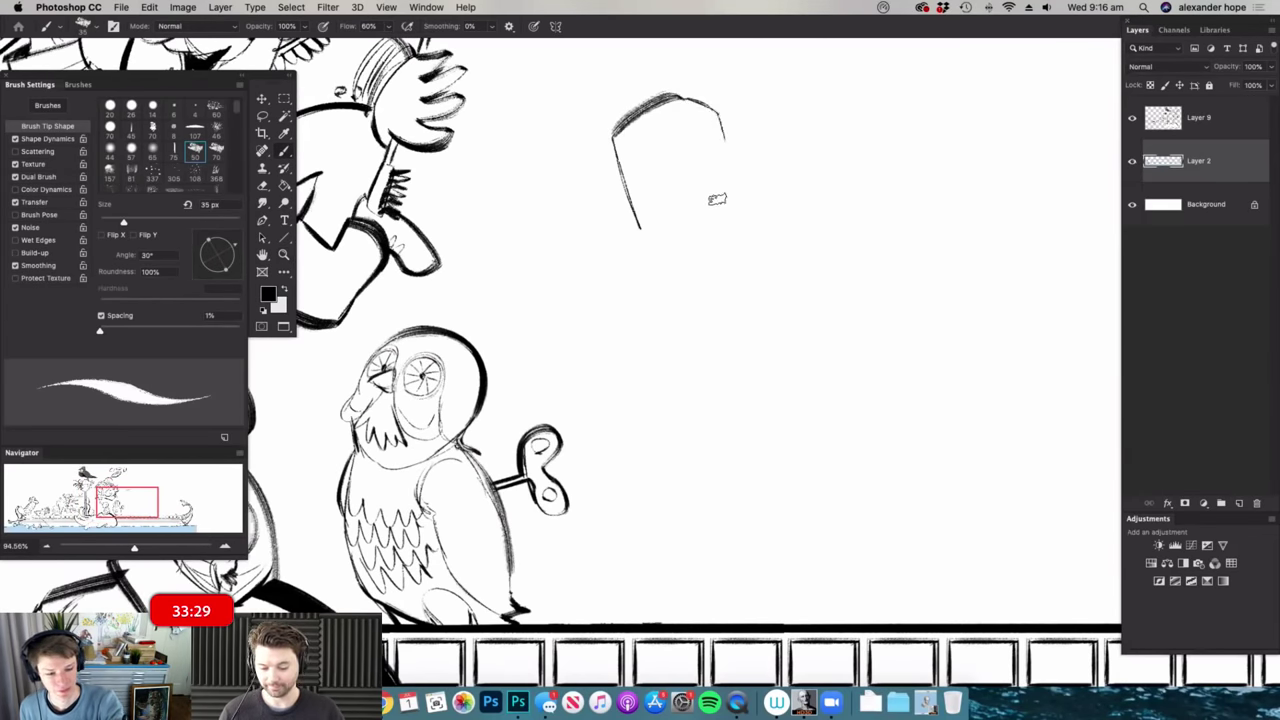
pyautogui.scroll(1, 717, 199)
pyautogui.moveTo(665, 162)
pyautogui.mouseDown()
pyautogui.moveTo(671, 123)
pyautogui.moveTo(703, 120)
pyautogui.mouseUp()
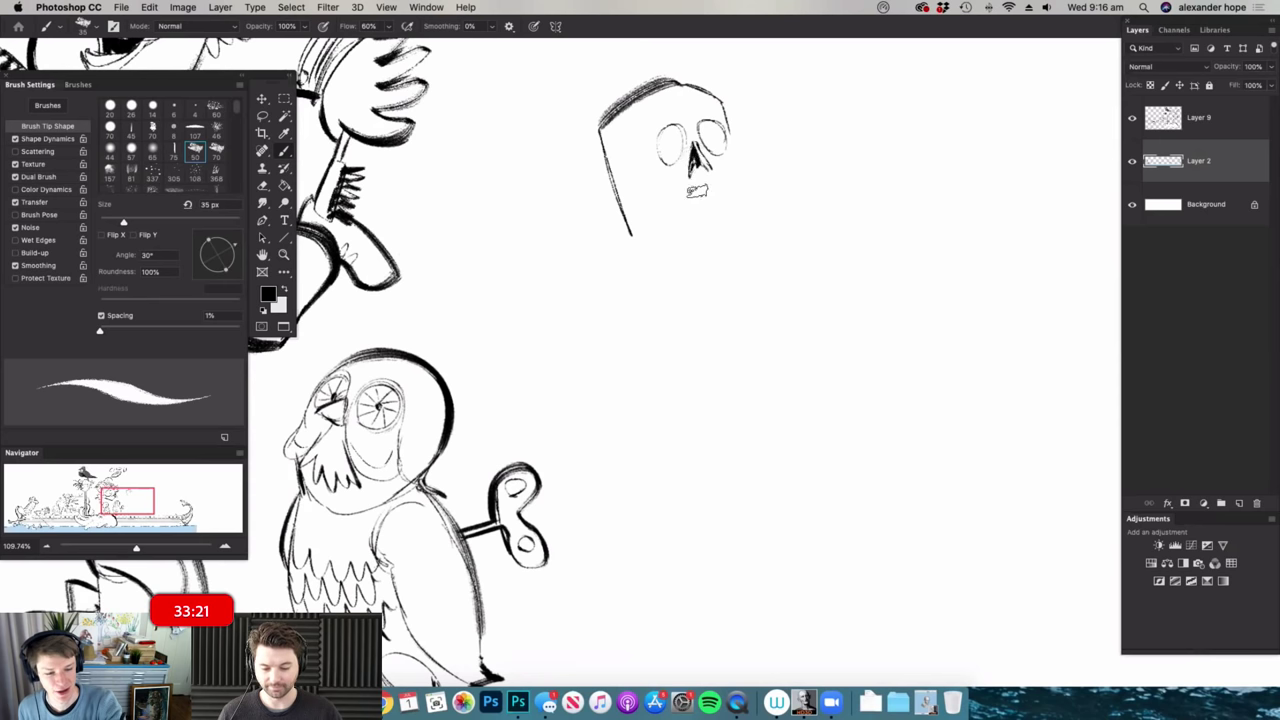
# - Add the skull's cheekbones and upper jaw, blacken the eye sockets, and draw the brows and both rows of teeth
pyautogui.moveTo(655, 178)
pyautogui.mouseDown()
pyautogui.moveTo(690, 211)
pyautogui.moveTo(728, 198)
pyautogui.moveTo(732, 161)
pyautogui.moveTo(706, 74)
pyautogui.mouseUp()
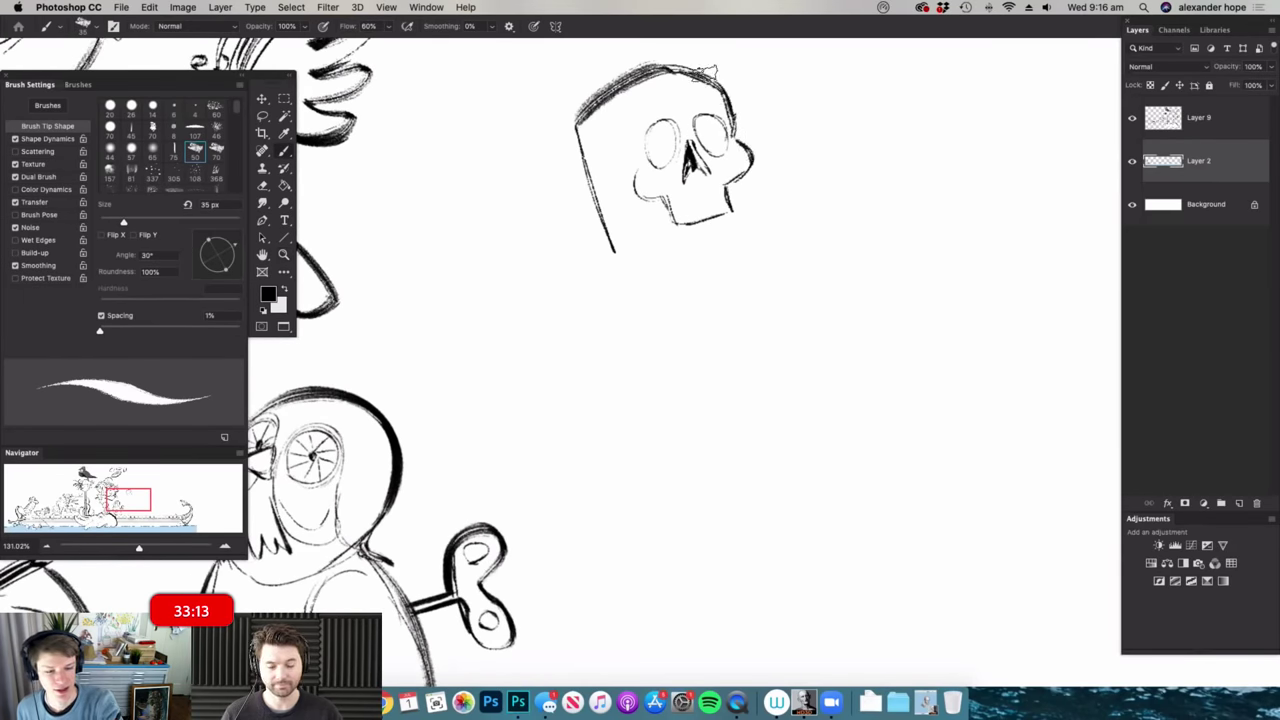
pyautogui.moveTo(628, 116)
pyautogui.mouseDown()
pyautogui.moveTo(656, 96)
pyautogui.moveTo(658, 167)
pyautogui.moveTo(663, 135)
pyautogui.moveTo(663, 150)
pyautogui.moveTo(711, 150)
pyautogui.moveTo(705, 130)
pyautogui.moveTo(712, 150)
pyautogui.moveTo(718, 132)
pyautogui.mouseUp()
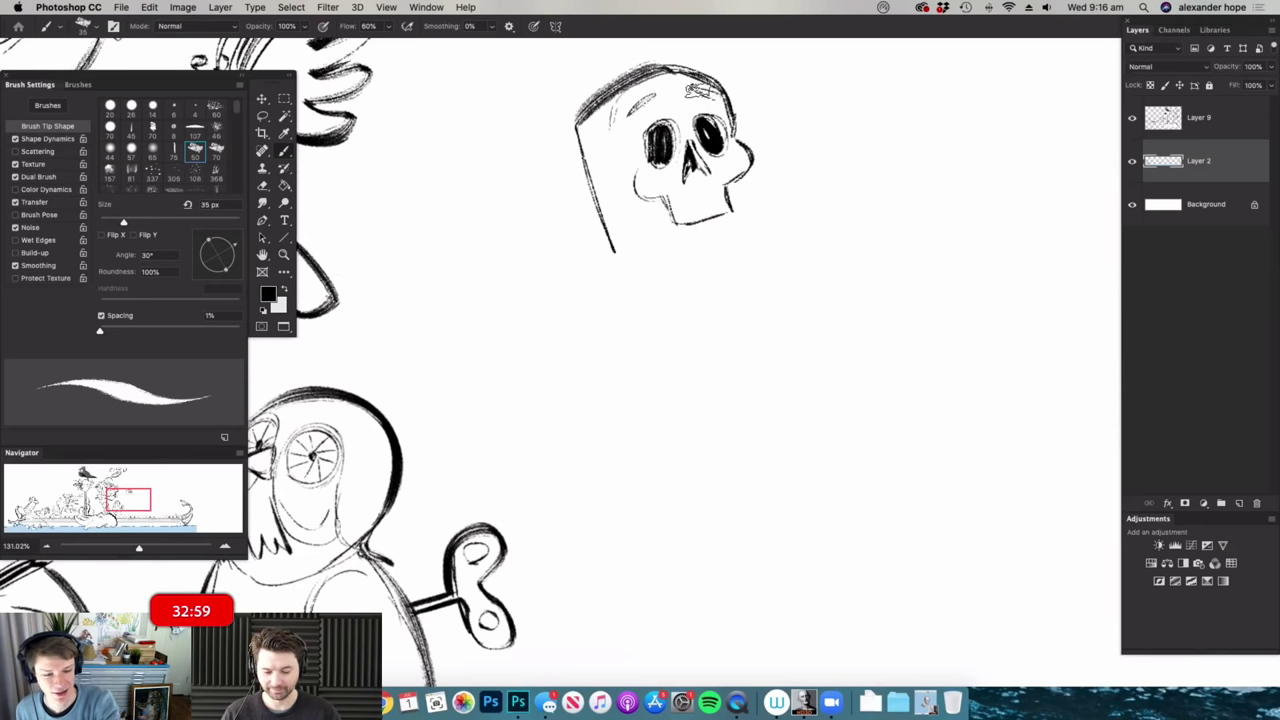
pyautogui.moveTo(692, 98); pyautogui.dragTo(695, 117)
pyautogui.moveTo(772, 180)
pyautogui.mouseDown()
pyautogui.moveTo(752, 167)
pyautogui.moveTo(784, 170)
pyautogui.mouseUp()
pyautogui.moveTo(722, 206)
pyautogui.mouseDown()
pyautogui.moveTo(686, 232)
pyautogui.moveTo(743, 212)
pyautogui.moveTo(700, 238)
pyautogui.moveTo(730, 234)
pyautogui.moveTo(757, 270)
pyautogui.moveTo(680, 272)
pyautogui.moveTo(740, 274)
pyautogui.mouseUp()
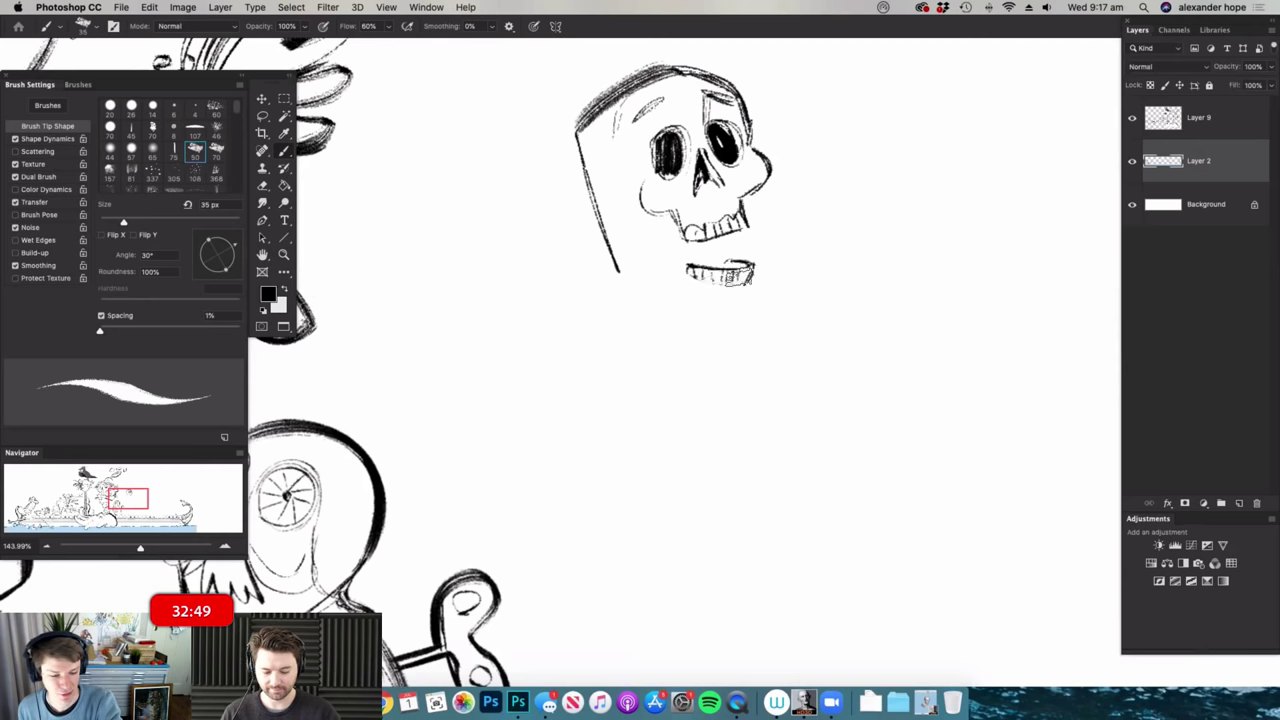
# - Draw the skull's open lower jaw and chin, connecting the jawbone up to the cheek
pyautogui.moveTo(640, 228)
pyautogui.mouseDown()
pyautogui.moveTo(676, 278)
pyautogui.moveTo(760, 278)
pyautogui.mouseUp()
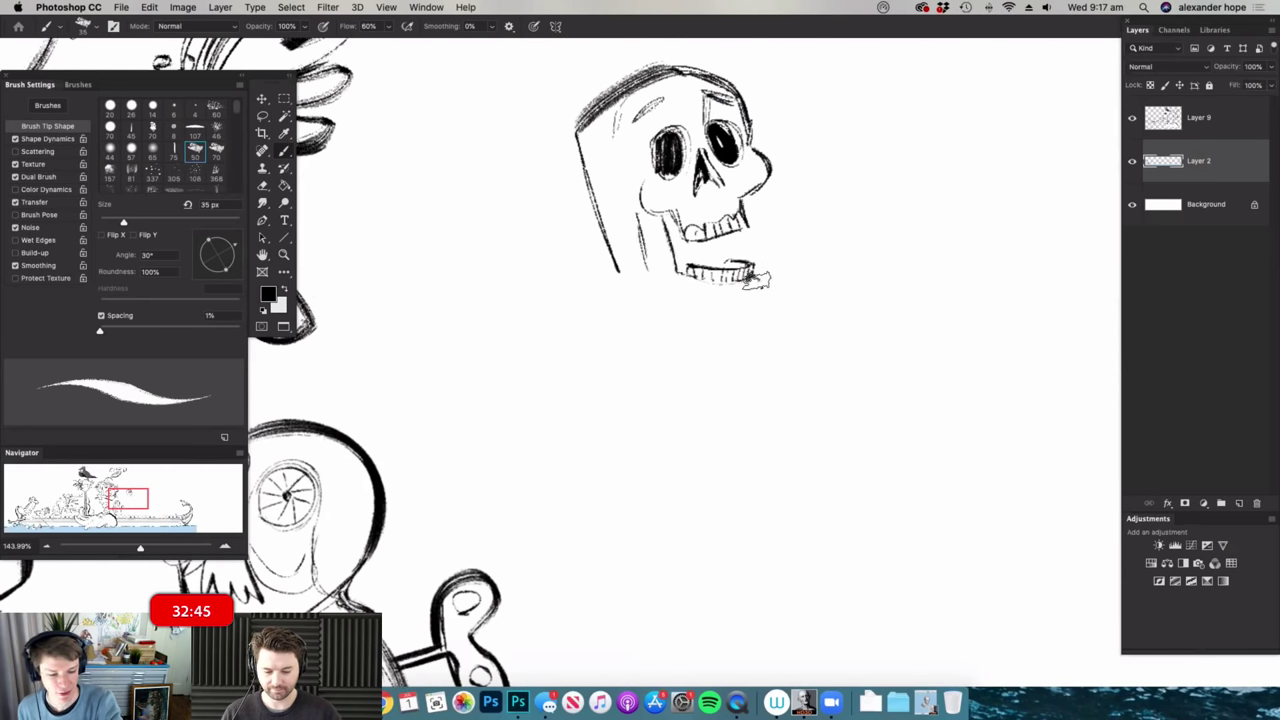
pyautogui.moveTo(646, 280)
pyautogui.mouseDown()
pyautogui.moveTo(720, 312)
pyautogui.moveTo(758, 292)
pyautogui.moveTo(762, 272)
pyautogui.mouseUp()
pyautogui.moveTo(742, 215)
pyautogui.mouseDown()
pyautogui.moveTo(724, 264)
pyautogui.moveTo(742, 236)
pyautogui.moveTo(762, 233)
pyautogui.mouseUp()
pyautogui.press('z')
pyautogui.press('b')
pyautogui.moveTo(653, 224); pyautogui.dragTo(667, 228)
# - Ink the heavy curve of the skull's back, outline the temple and fill the inside of the mouth black
pyautogui.moveTo(602, 164)
pyautogui.mouseDown()
pyautogui.moveTo(628, 245)
pyautogui.moveTo(596, 190)
pyautogui.moveTo(654, 266)
pyautogui.mouseUp()
pyautogui.moveTo(635, 181)
pyautogui.mouseDown()
pyautogui.moveTo(651, 214)
pyautogui.moveTo(643, 173)
pyautogui.moveTo(632, 185)
pyautogui.moveTo(637, 151)
pyautogui.mouseUp()
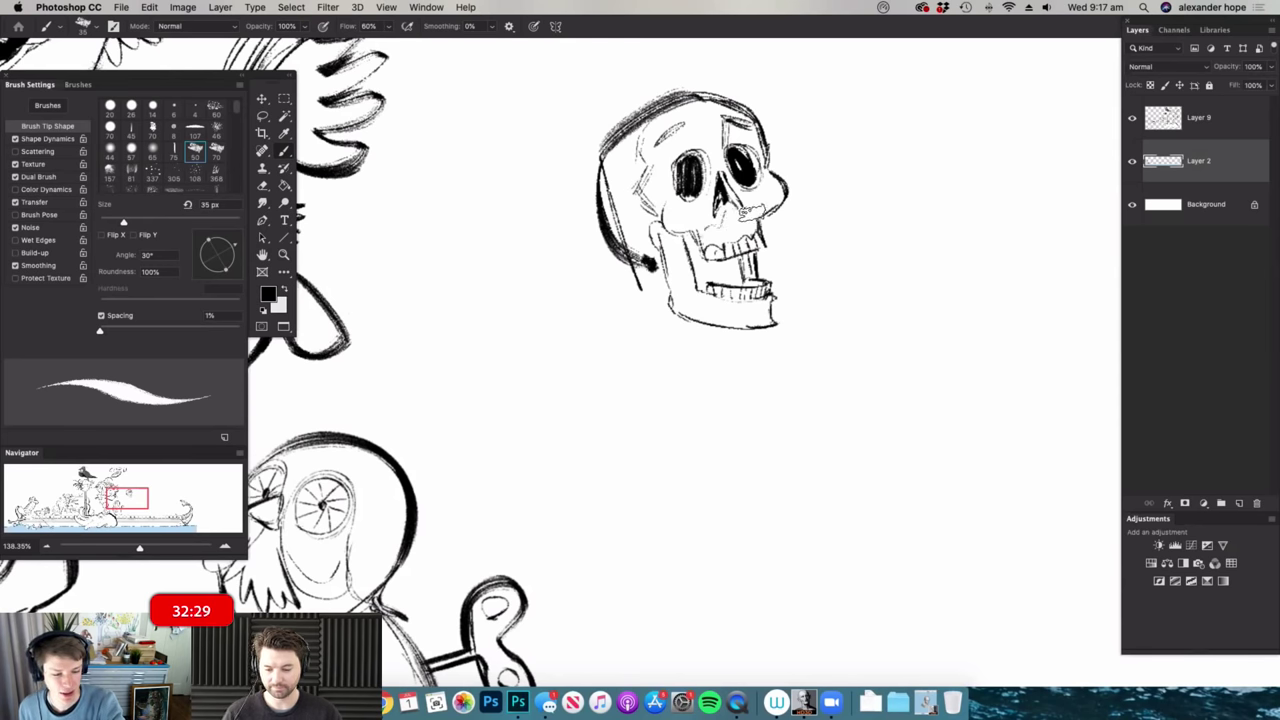
pyautogui.press('super+space')
pyautogui.moveTo(800, 231)
pyautogui.mouseDown()
pyautogui.moveTo(752, 225)
pyautogui.moveTo(780, 222)
pyautogui.moveTo(806, 245)
pyautogui.mouseUp()
pyautogui.press('super+space')
pyautogui.moveTo(736, 201)
pyautogui.mouseDown()
pyautogui.moveTo(748, 253)
pyautogui.moveTo(746, 233)
pyautogui.moveTo(766, 245)
pyautogui.moveTo(756, 262)
pyautogui.moveTo(773, 245)
pyautogui.moveTo(783, 258)
pyautogui.moveTo(760, 238)
pyautogui.moveTo(778, 255)
pyautogui.moveTo(798, 240)
pyautogui.moveTo(766, 238)
pyautogui.moveTo(754, 265)
pyautogui.moveTo(740, 235)
pyautogui.moveTo(746, 272)
pyautogui.moveTo(742, 220)
pyautogui.moveTo(738, 258)
pyautogui.moveTo(751, 236)
pyautogui.moveTo(820, 205)
pyautogui.moveTo(738, 172)
pyautogui.moveTo(733, 258)
pyautogui.moveTo(746, 286)
pyautogui.mouseUp()
# - Draw the skeleton's neck and shoulder line, one oval side of the rib cage and the breastbone below the skull
pyautogui.moveTo(914, 314)
pyautogui.mouseDown()
pyautogui.moveTo(849, 377)
pyautogui.moveTo(868, 377)
pyautogui.mouseUp()
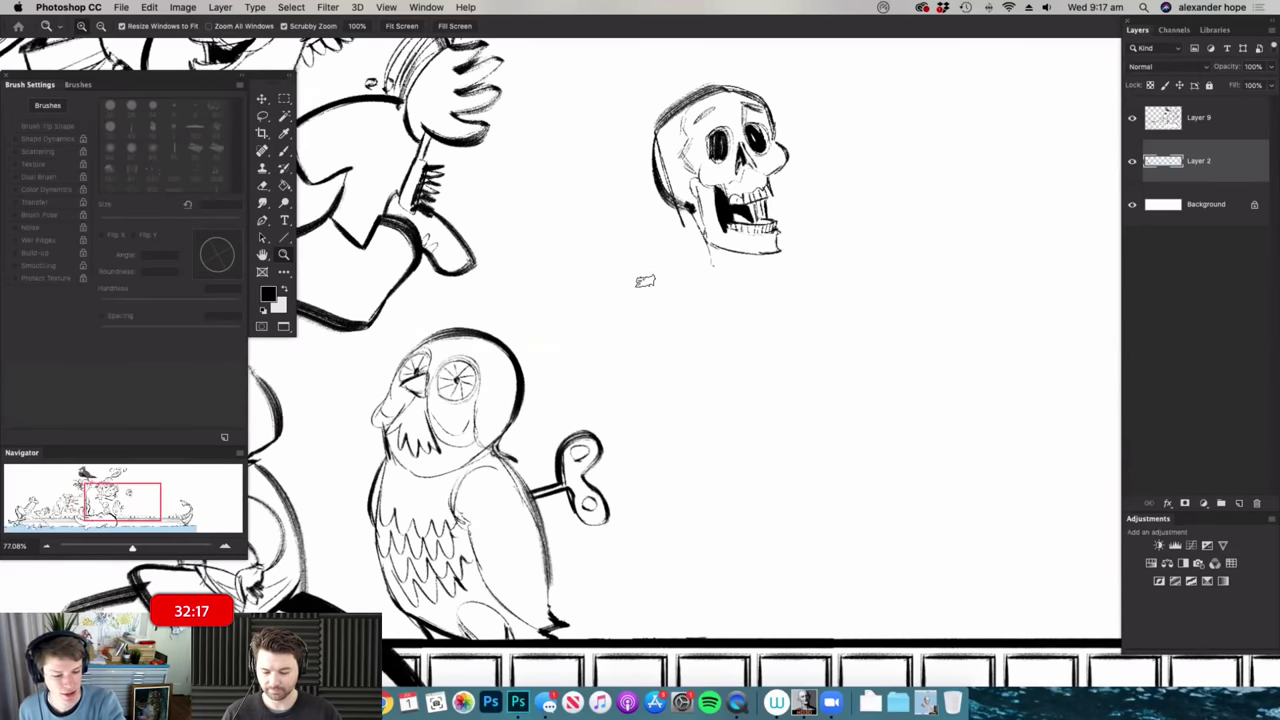
pyautogui.moveTo(805, 253); pyautogui.dragTo(820, 255)
pyautogui.moveTo(645, 267)
pyautogui.mouseDown()
pyautogui.moveTo(646, 335)
pyautogui.moveTo(723, 398)
pyautogui.moveTo(697, 393)
pyautogui.moveTo(721, 391)
pyautogui.moveTo(738, 275)
pyautogui.mouseUp()
pyautogui.moveTo(738, 276); pyautogui.dragTo(747, 329)
pyautogui.moveTo(738, 278); pyautogui.dragTo(763, 389)
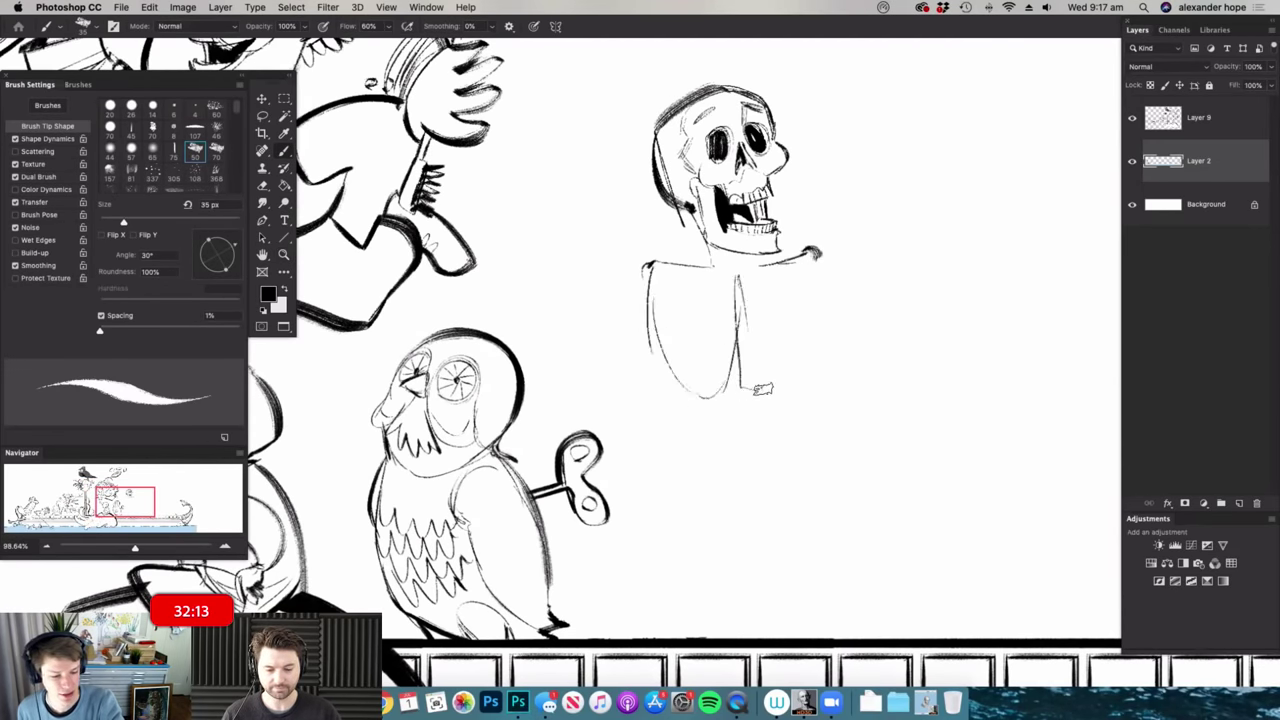
pyautogui.moveTo(740, 268); pyautogui.dragTo(769, 370)
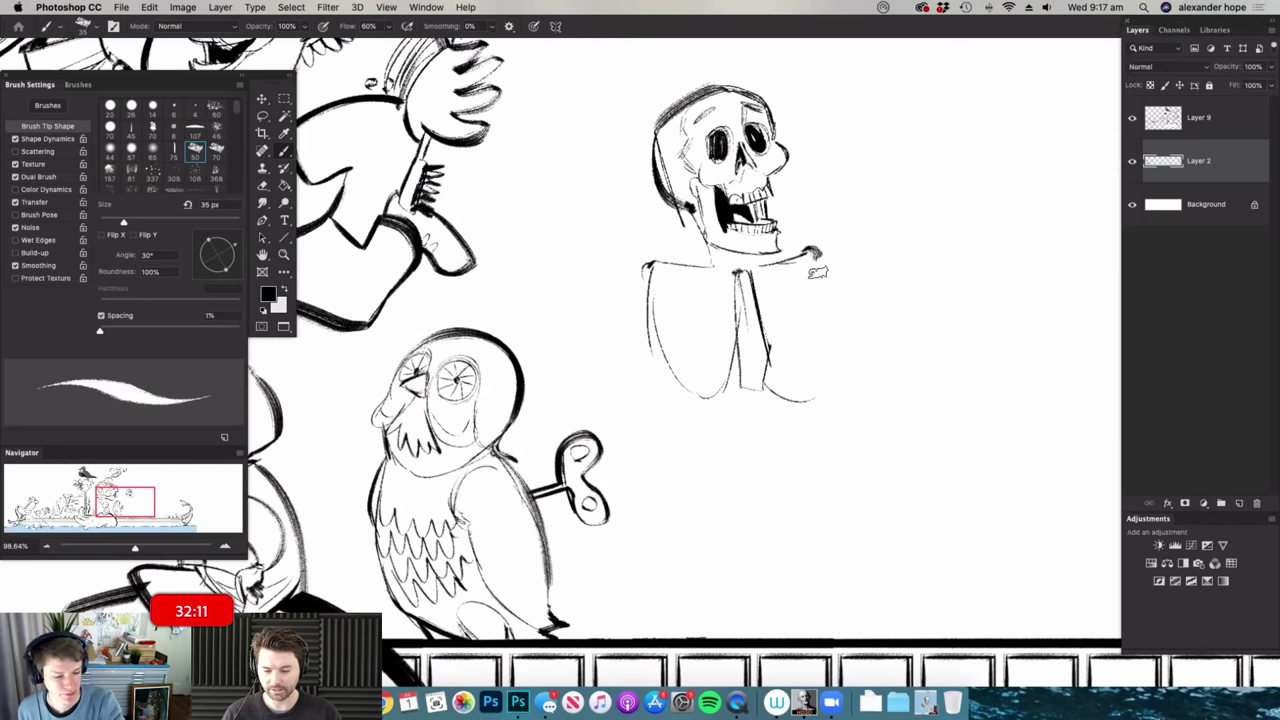
# - Outline the other side of the rib cage and draw curved ribs across its lower half
pyautogui.moveTo(817, 271); pyautogui.dragTo(828, 400)
pyautogui.moveTo(758, 368); pyautogui.dragTo(808, 410)
pyautogui.moveTo(770, 366); pyautogui.dragTo(822, 386)
pyautogui.moveTo(758, 346)
pyautogui.mouseDown()
pyautogui.moveTo(798, 368)
pyautogui.moveTo(790, 360)
pyautogui.mouseUp()
pyautogui.moveTo(758, 322)
pyautogui.mouseDown()
pyautogui.moveTo(826, 355)
pyautogui.moveTo(824, 338)
pyautogui.mouseUp()
pyautogui.moveTo(770, 313); pyautogui.dragTo(818, 326)
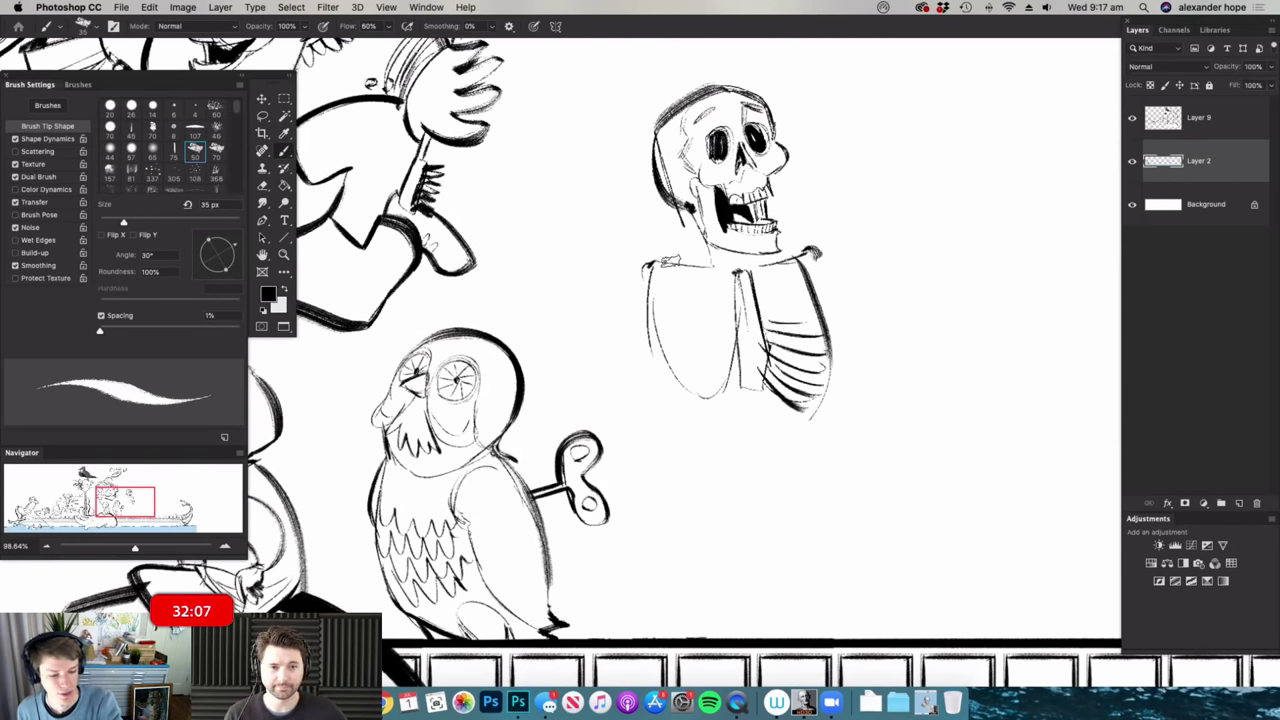
# - Draw the upper arm bone reaching up from the shoulder nearest the captain, with a knobbed elbow
pyautogui.press('z')
pyautogui.moveTo(700, 354); pyautogui.dragTo(634, 330)
pyautogui.moveTo(628, 250)
pyautogui.mouseDown()
pyautogui.moveTo(640, 249)
pyautogui.moveTo(644, 305)
pyautogui.mouseUp()
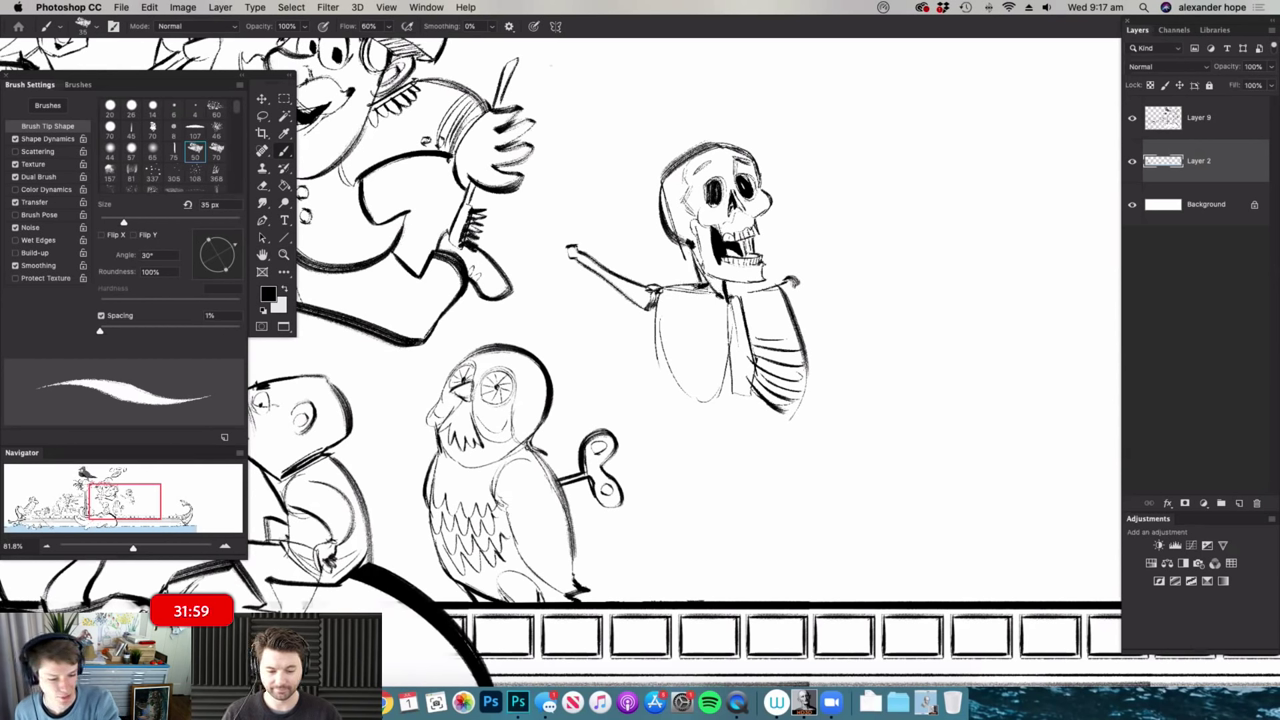
# - Fill the empty rib cage half with ribs and draw the segmented spine and the pelvis beneath it
pyautogui.moveTo(718, 368)
pyautogui.mouseDown()
pyautogui.moveTo(719, 354)
pyautogui.moveTo(660, 313)
pyautogui.moveTo(725, 376)
pyautogui.mouseUp()
pyautogui.press('super+space')
pyautogui.moveTo(797, 437); pyautogui.dragTo(850, 437)
pyautogui.moveTo(711, 384)
pyautogui.mouseDown()
pyautogui.moveTo(739, 456)
pyautogui.moveTo(742, 374)
pyautogui.moveTo(730, 426)
pyautogui.moveTo(745, 458)
pyautogui.moveTo(690, 470)
pyautogui.moveTo(665, 510)
pyautogui.moveTo(766, 543)
pyautogui.moveTo(789, 534)
pyautogui.mouseUp()
pyautogui.moveTo(758, 452)
pyautogui.mouseDown()
pyautogui.moveTo(810, 450)
pyautogui.moveTo(800, 515)
pyautogui.moveTo(722, 518)
pyautogui.moveTo(748, 522)
pyautogui.moveTo(776, 478)
pyautogui.moveTo(773, 508)
pyautogui.mouseUp()
pyautogui.moveTo(675, 524); pyautogui.dragTo(688, 514)
# - Draw the skeleton's legs, one thigh angling down to the rail and the other leg bent at a raised knee
pyautogui.press('z')
pyautogui.moveTo(751, 428)
pyautogui.mouseDown()
pyautogui.moveTo(689, 473)
pyautogui.moveTo(734, 556)
pyautogui.mouseUp()
pyautogui.press('b')
pyautogui.moveTo(696, 474); pyautogui.dragTo(738, 563)
pyautogui.moveTo(754, 567); pyautogui.dragTo(704, 479)
pyautogui.moveTo(799, 437)
pyautogui.mouseDown()
pyautogui.moveTo(860, 428)
pyautogui.moveTo(930, 442)
pyautogui.mouseUp()
pyautogui.moveTo(881, 514); pyautogui.dragTo(860, 558)
pyautogui.moveTo(920, 448); pyautogui.dragTo(862, 552)
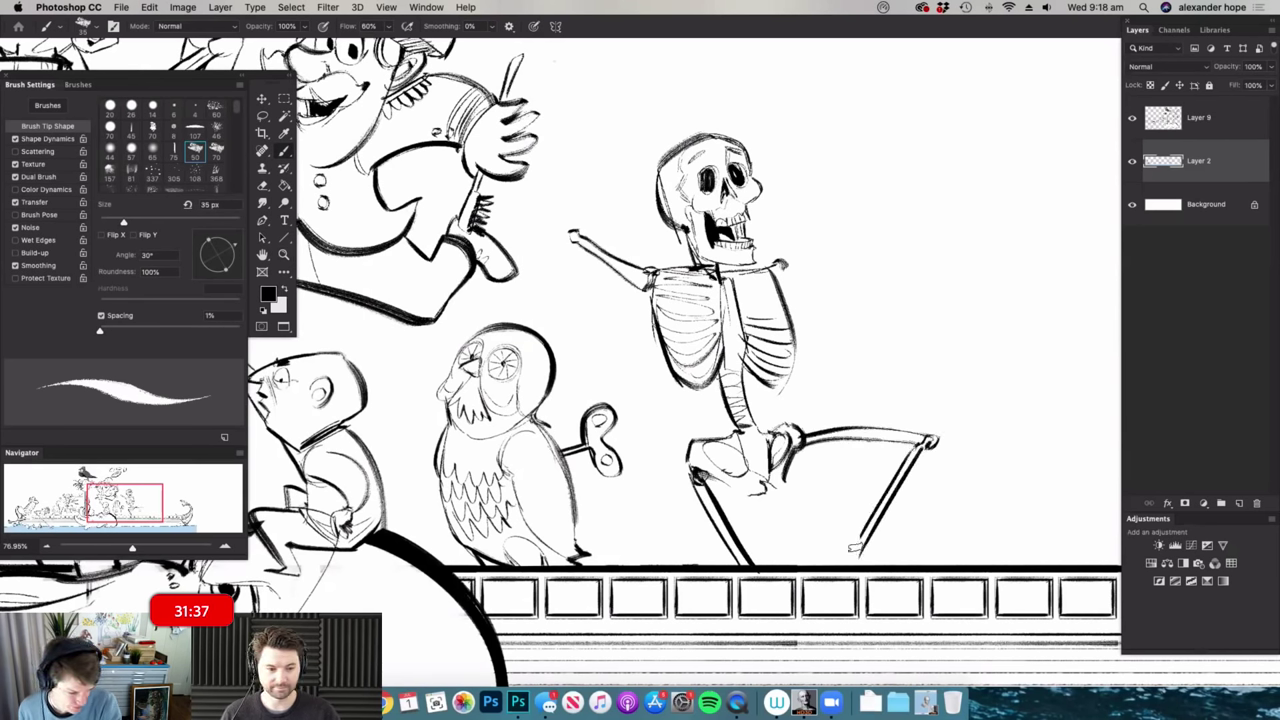
pyautogui.moveTo(920, 450); pyautogui.dragTo(864, 548)
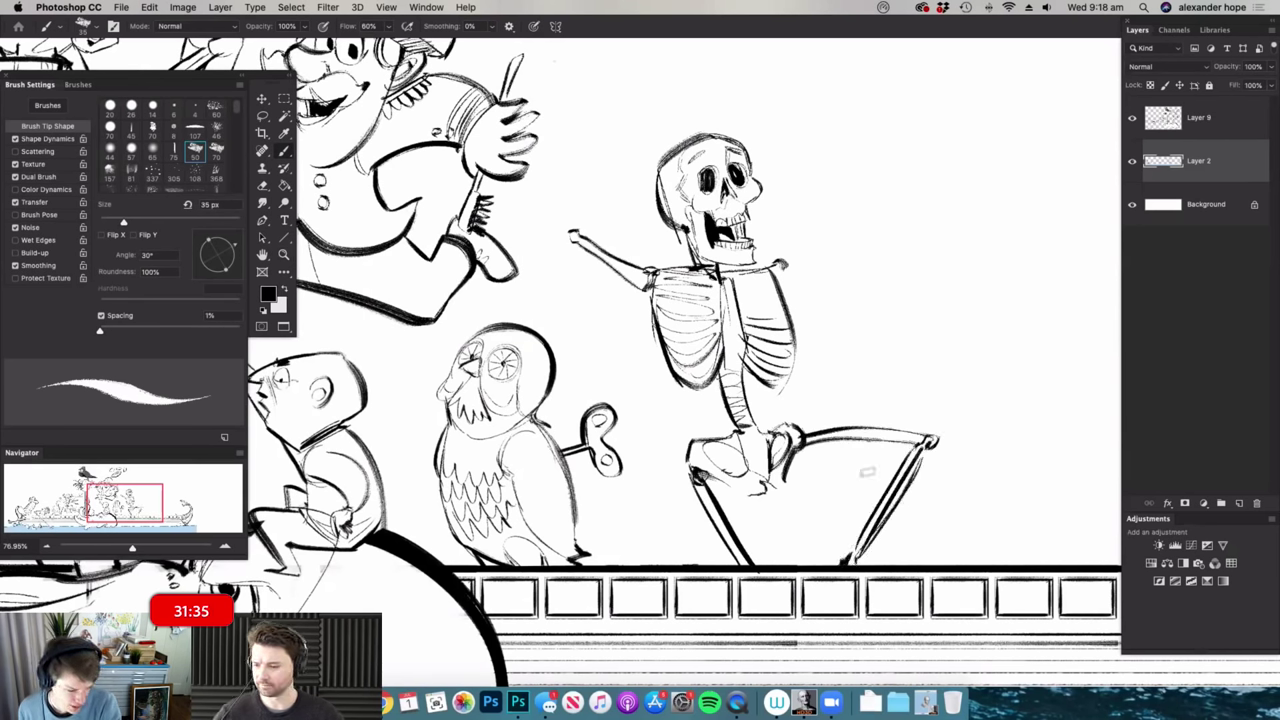
# - Draw the raised forearm above the first elbow and a clenched bony fist on top of it
pyautogui.press('super+space')
pyautogui.moveTo(844, 430); pyautogui.dragTo(800, 415)
pyautogui.moveTo(807, 247); pyautogui.dragTo(880, 260)
pyautogui.press('super+space')
pyautogui.moveTo(652, 419); pyautogui.dragTo(608, 412)
pyautogui.moveTo(668, 221); pyautogui.dragTo(722, 226)
pyautogui.moveTo(595, 276); pyautogui.dragTo(556, 415)
pyautogui.moveTo(558, 412); pyautogui.dragTo(585, 284)
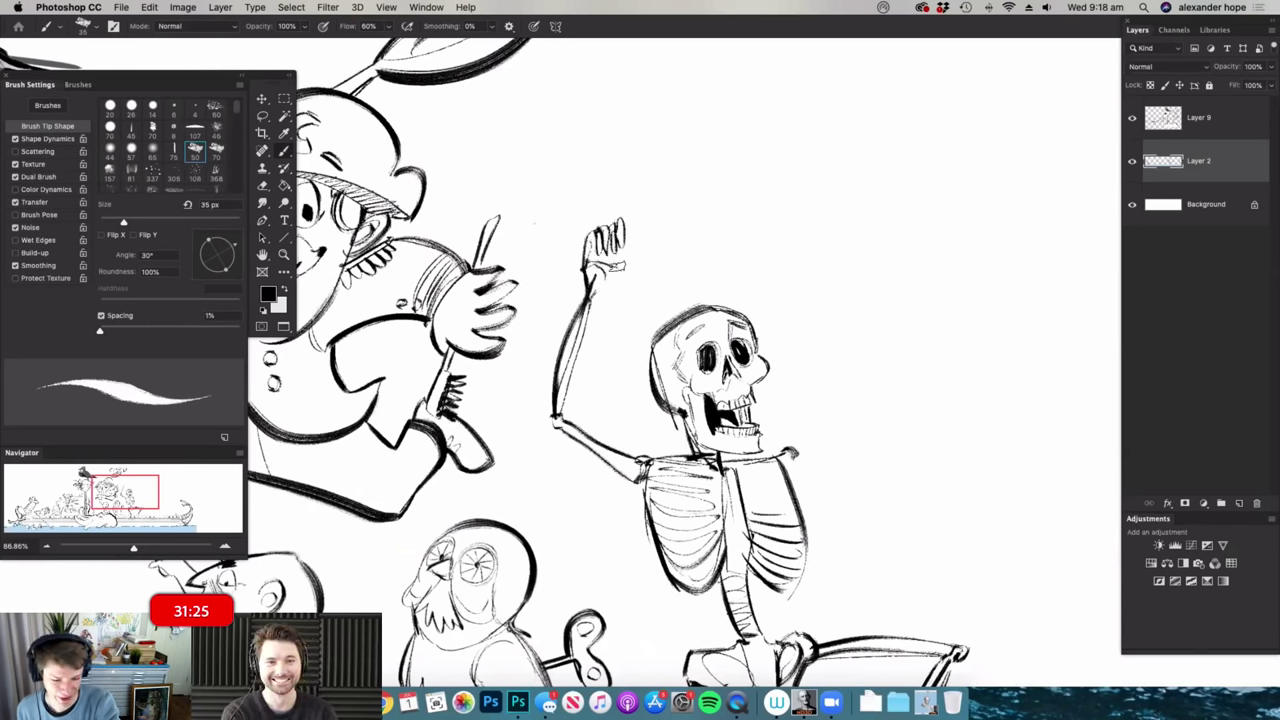
# - Draw a sword in the skeleton's fist, with a handle, an oval guard and a long curved blade over the skull
pyautogui.moveTo(768, 384)
pyautogui.mouseDown()
pyautogui.moveTo(703, 309)
pyautogui.moveTo(660, 302)
pyautogui.mouseUp()
pyautogui.moveTo(675, 302); pyautogui.dragTo(728, 302)
pyautogui.moveTo(697, 276)
pyautogui.mouseDown()
pyautogui.moveTo(705, 362)
pyautogui.moveTo(668, 298)
pyautogui.moveTo(678, 376)
pyautogui.moveTo(710, 308)
pyautogui.moveTo(684, 385)
pyautogui.mouseUp()
pyautogui.moveTo(594, 351)
pyautogui.mouseDown()
pyautogui.moveTo(909, 292)
pyautogui.moveTo(1002, 338)
pyautogui.mouseUp()
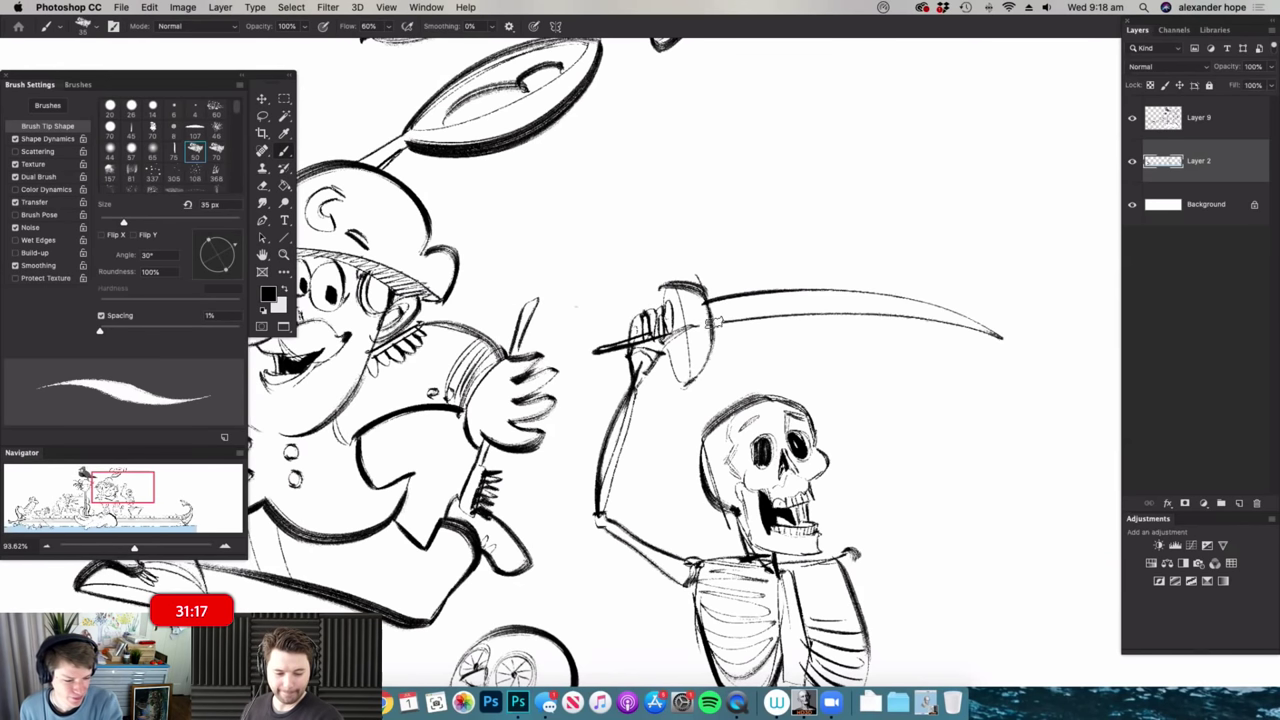
# - Draw the skeleton's other arm raised outward with an elbow joint, two forearm bones and a hand of spread fingers
pyautogui.press('super+space')
pyautogui.moveTo(828, 302)
pyautogui.mouseDown()
pyautogui.moveTo(774, 323)
pyautogui.moveTo(645, 330)
pyautogui.mouseUp()
pyautogui.press('super+space')
pyautogui.moveTo(950, 373); pyautogui.dragTo(1080, 375)
pyautogui.moveTo(690, 443)
pyautogui.mouseDown()
pyautogui.moveTo(789, 378)
pyautogui.moveTo(862, 280)
pyautogui.mouseUp()
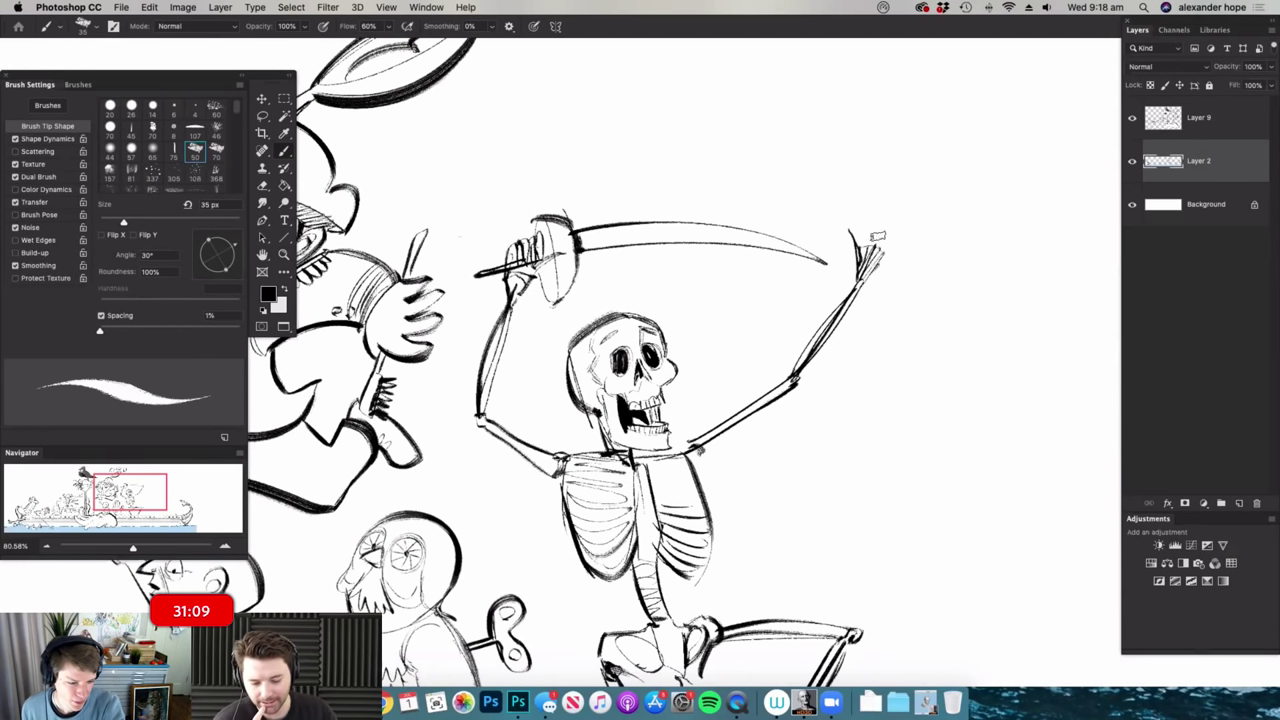
pyautogui.moveTo(903, 230); pyautogui.dragTo(906, 243)
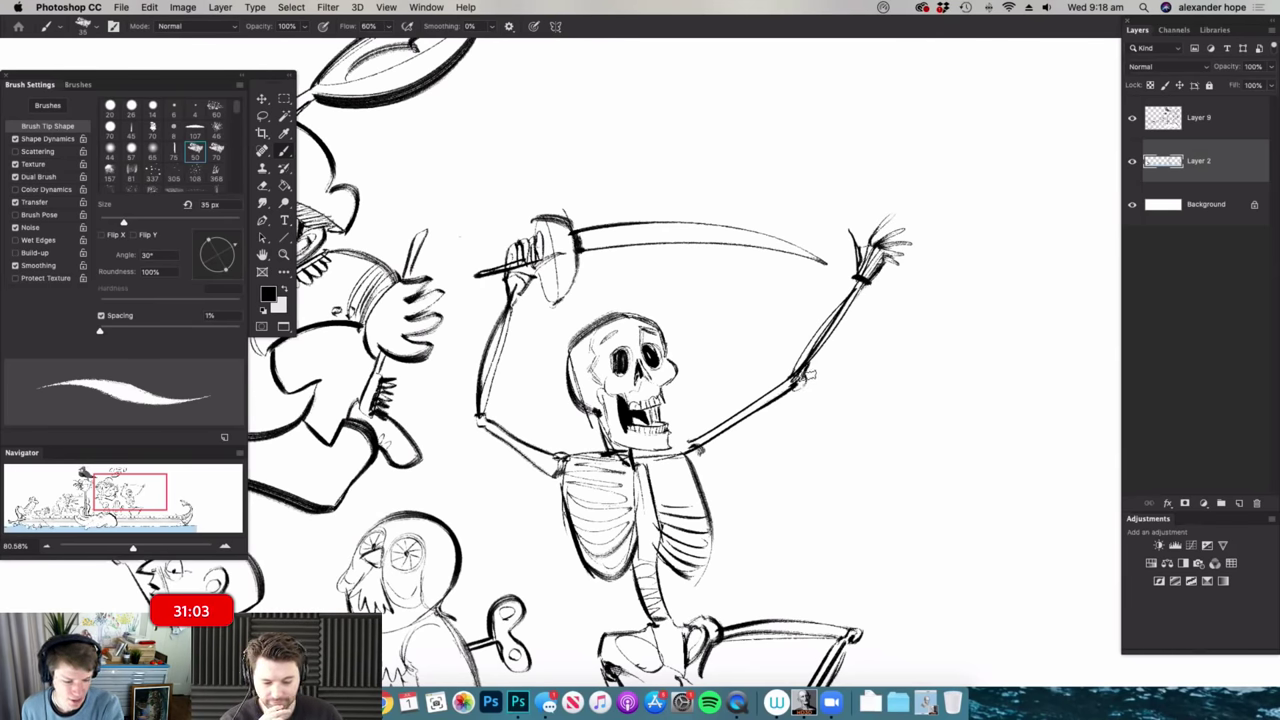
pyautogui.moveTo(808, 362)
pyautogui.mouseDown()
pyautogui.moveTo(806, 466)
pyautogui.moveTo(857, 534)
pyautogui.moveTo(880, 480)
pyautogui.mouseUp()
pyautogui.press('b')
# - Complete the upper ribs beneath the outstretched arm and add detail to the breastbone
pyautogui.press('z')
pyautogui.moveTo(756, 434)
pyautogui.mouseDown()
pyautogui.moveTo(808, 340)
pyautogui.moveTo(715, 480)
pyautogui.mouseUp()
pyautogui.moveTo(692, 428); pyautogui.dragTo(683, 340)
pyautogui.press('b')
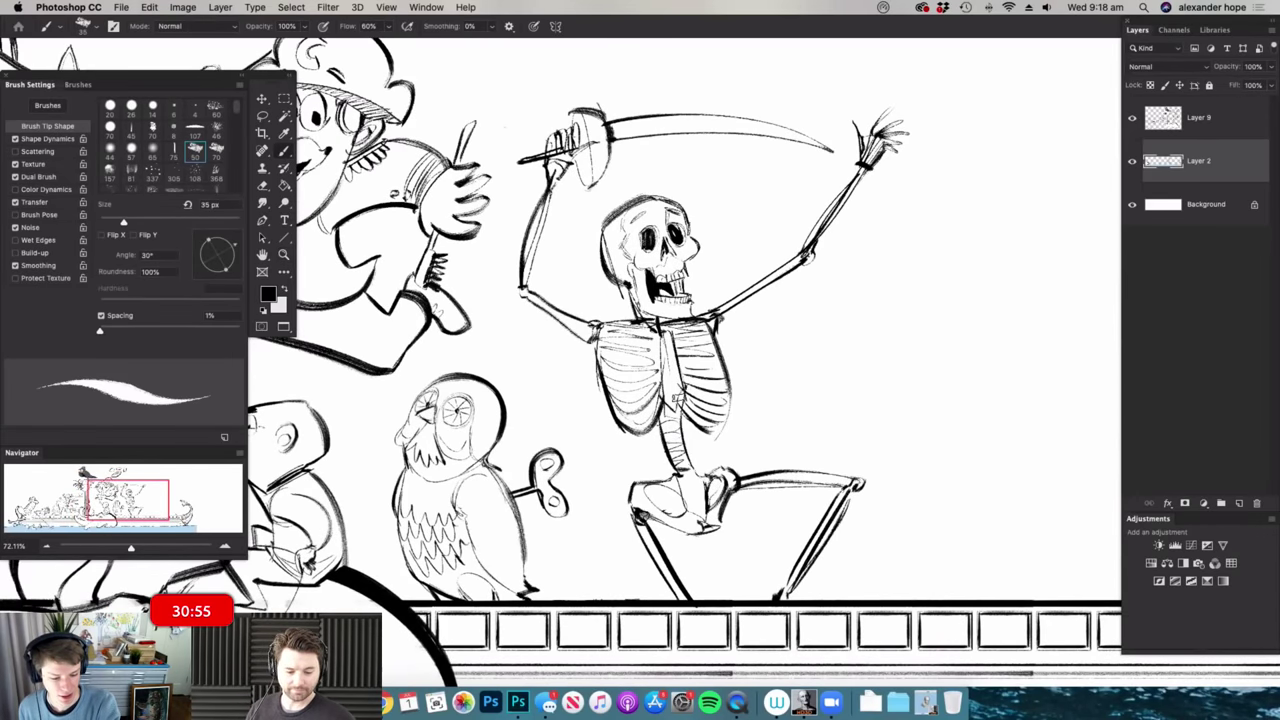
# - Select the whole skeleton including its sword and scale it down, keeping its feet on the ship's rail
pyautogui.press('z')
pyautogui.moveTo(735, 425)
pyautogui.mouseDown()
pyautogui.moveTo(960, 329)
pyautogui.moveTo(1042, 349)
pyautogui.moveTo(894, 371)
pyautogui.moveTo(849, 343)
pyautogui.mouseUp()
pyautogui.press('b')
pyautogui.press('z')
pyautogui.press('b')
pyautogui.press('l')
pyautogui.moveTo(704, 321)
pyautogui.mouseDown()
pyautogui.moveTo(757, 171)
pyautogui.moveTo(667, 577)
pyautogui.mouseUp()
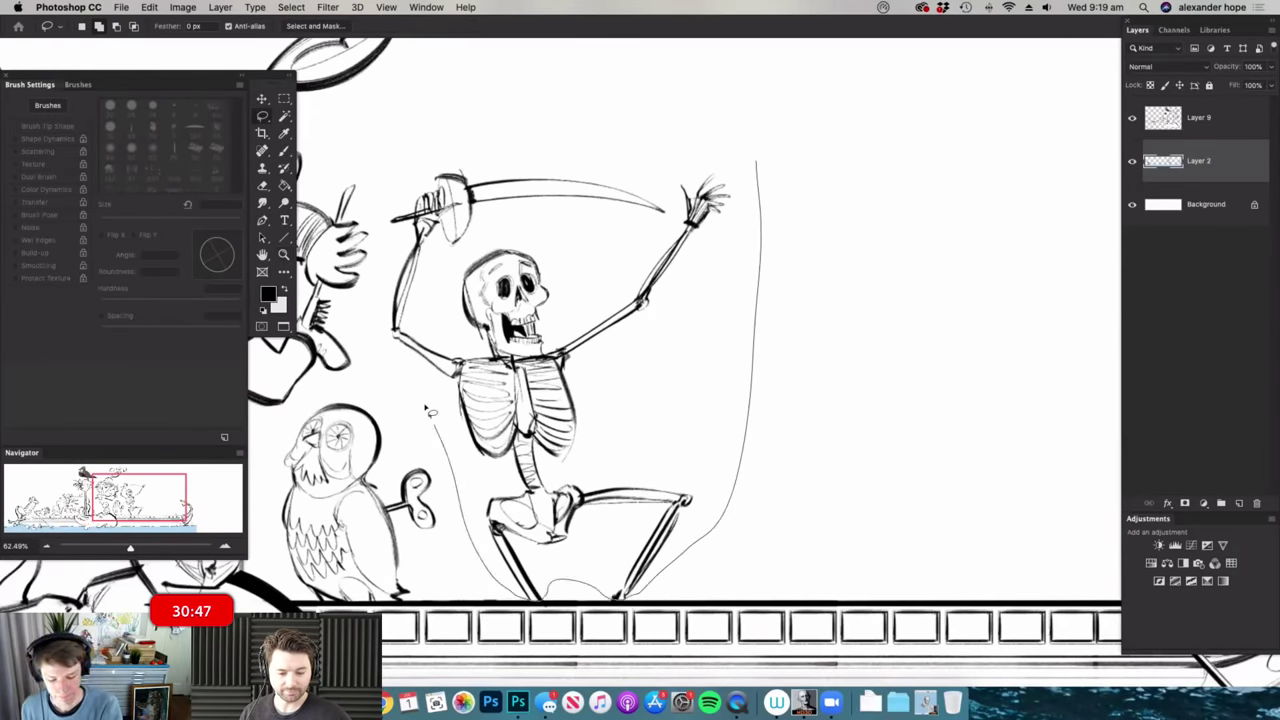
pyautogui.moveTo(381, 232); pyautogui.dragTo(706, 158)
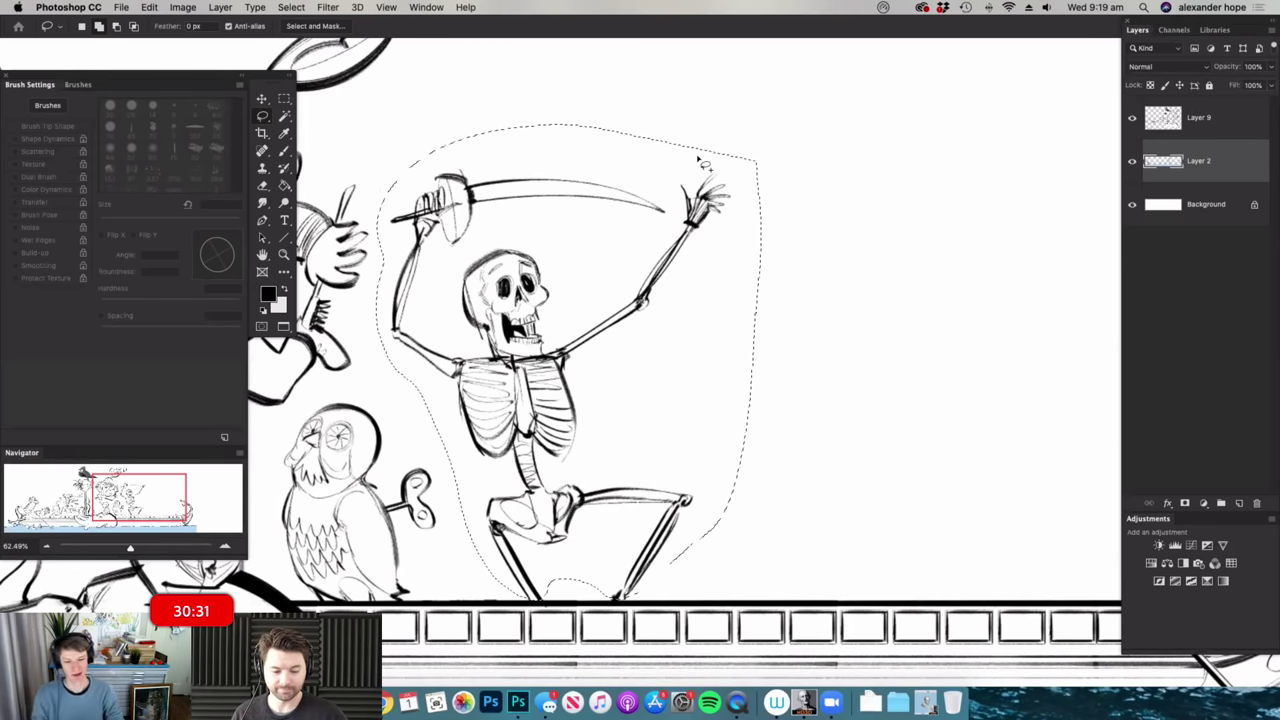
pyautogui.hotkey('ctrl', 't')
pyautogui.moveTo(756, 125); pyautogui.dragTo(688, 213)
pyautogui.press('Return')
pyautogui.hotkey('ctrl', 'd')
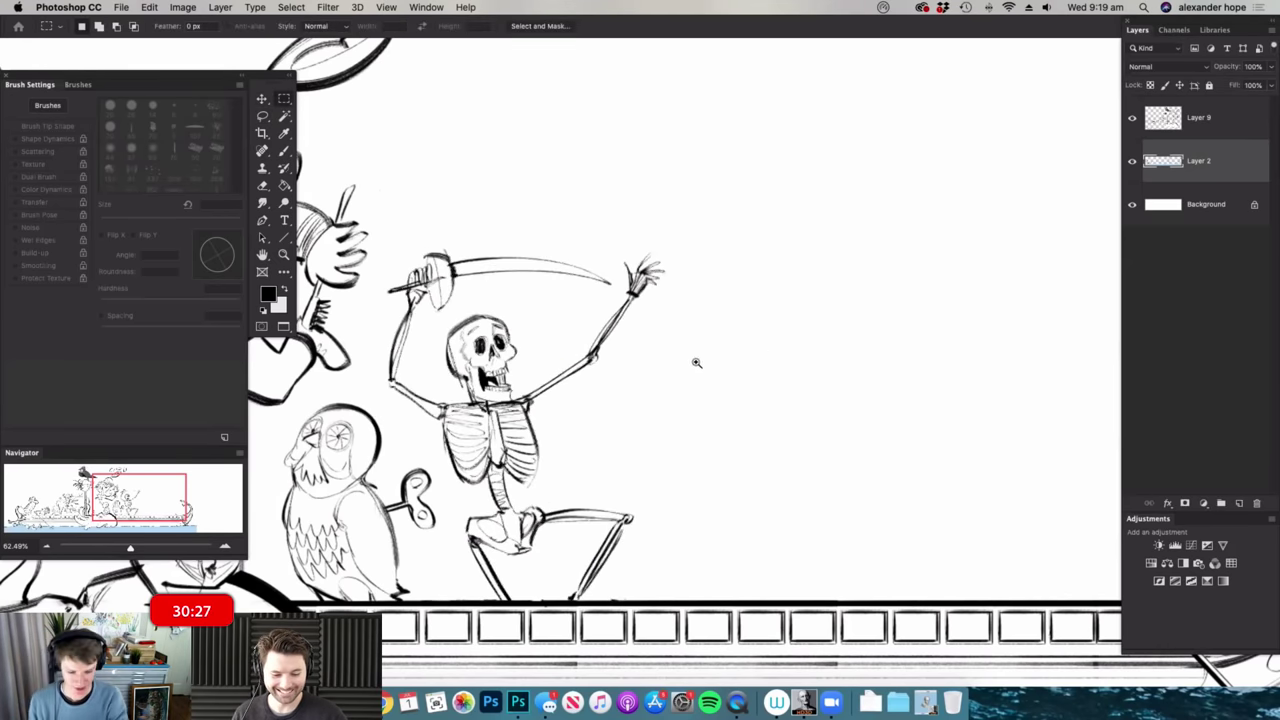
# - Move the owl and skeleton off the ship's Layer 2 by cutting and pasting them, and merge them with Layer 9
pyautogui.moveTo(763, 349); pyautogui.dragTo(871, 402)
pyautogui.click(774, 426)
pyautogui.click(754, 414)
pyautogui.press('b')
pyautogui.keyDown('alt'); pyautogui.click(874, 332); pyautogui.keyUp('alt')
pyautogui.click(1133, 161)
pyautogui.click(1133, 161)
pyautogui.click(757, 340)
pyautogui.press('m')
pyautogui.moveTo(488, 141); pyautogui.dragTo(831, 476)
pyautogui.press('super+x')
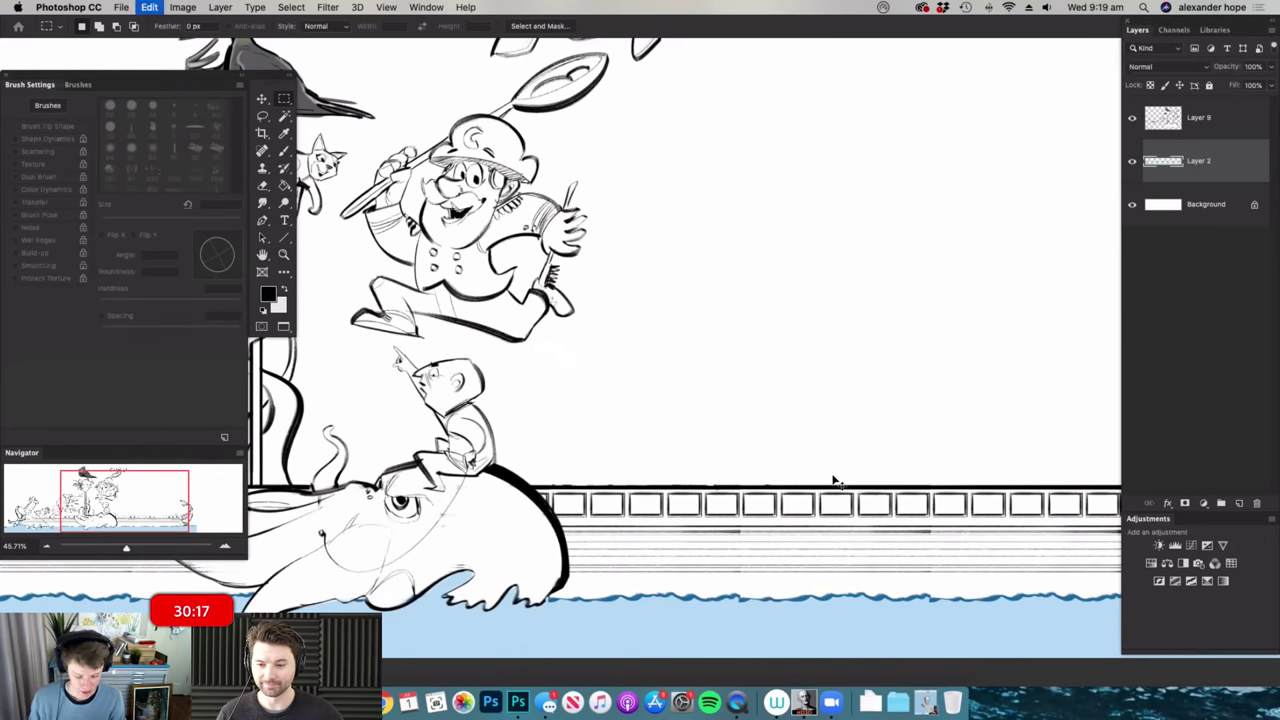
pyautogui.press('super+v')
pyautogui.click(1214, 118)
pyautogui.press('super+e')
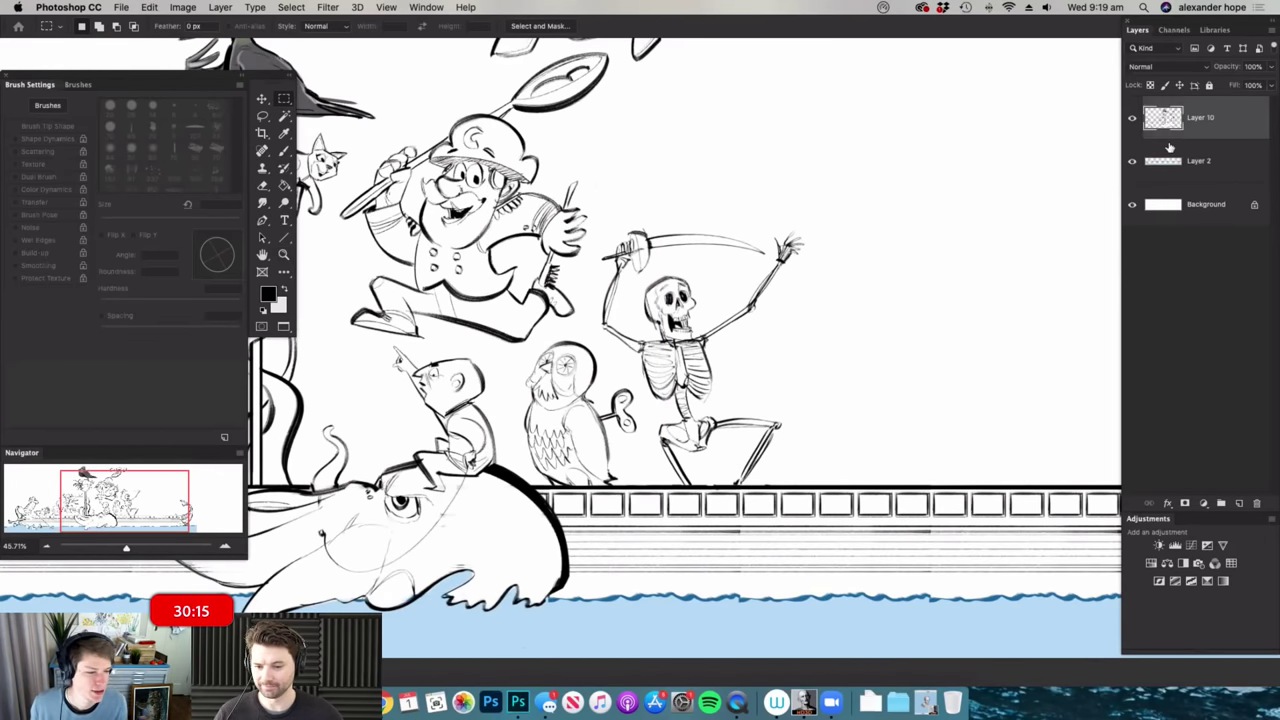
# - Draw a cannon's muzzle above the rail beyond the skeleton as a thick oval rim with nested inner ovals
pyautogui.press('super+space')
pyautogui.moveTo(767, 382); pyautogui.dragTo(814, 358)
pyautogui.press('super+0')
pyautogui.press('super+space')
pyautogui.moveTo(967, 363); pyautogui.dragTo(1012, 361)
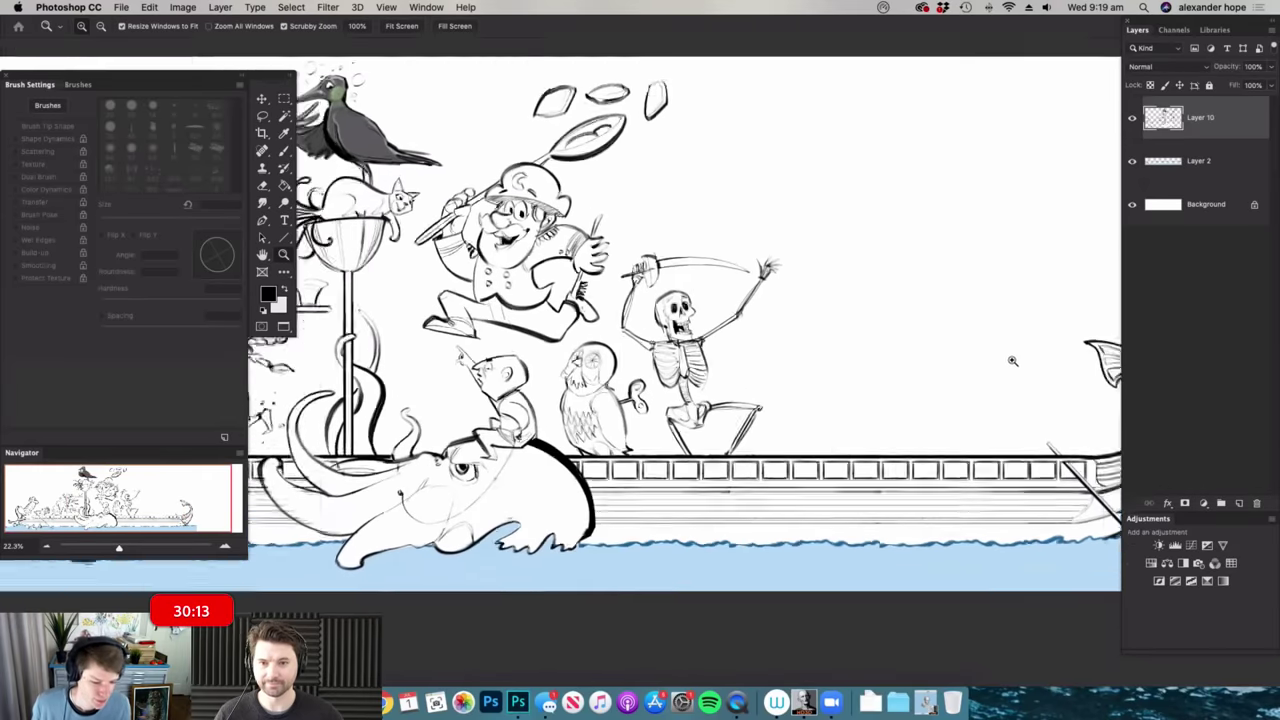
pyautogui.scroll(6, 1012, 361)
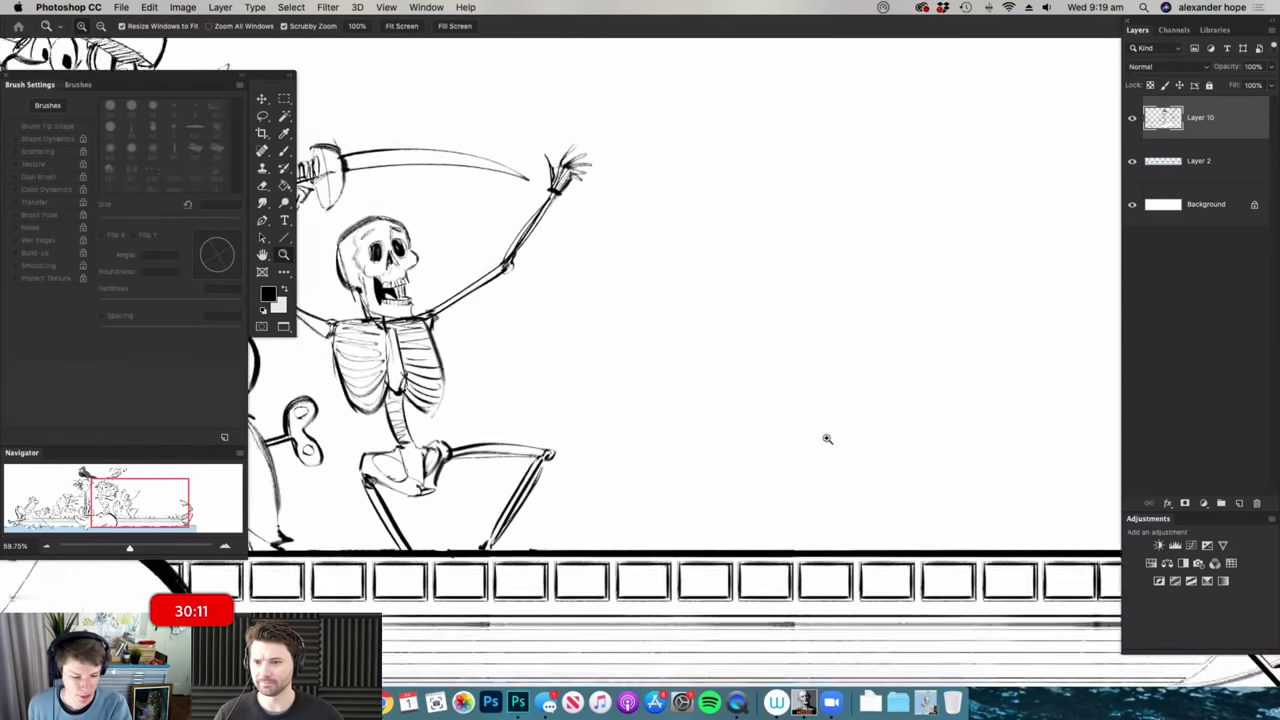
pyautogui.scroll(2, 827, 438)
pyautogui.press('b')
pyautogui.moveTo(856, 292)
pyautogui.mouseDown()
pyautogui.moveTo(838, 400)
pyautogui.moveTo(917, 379)
pyautogui.mouseUp()
pyautogui.scroll(2, 840, 360)
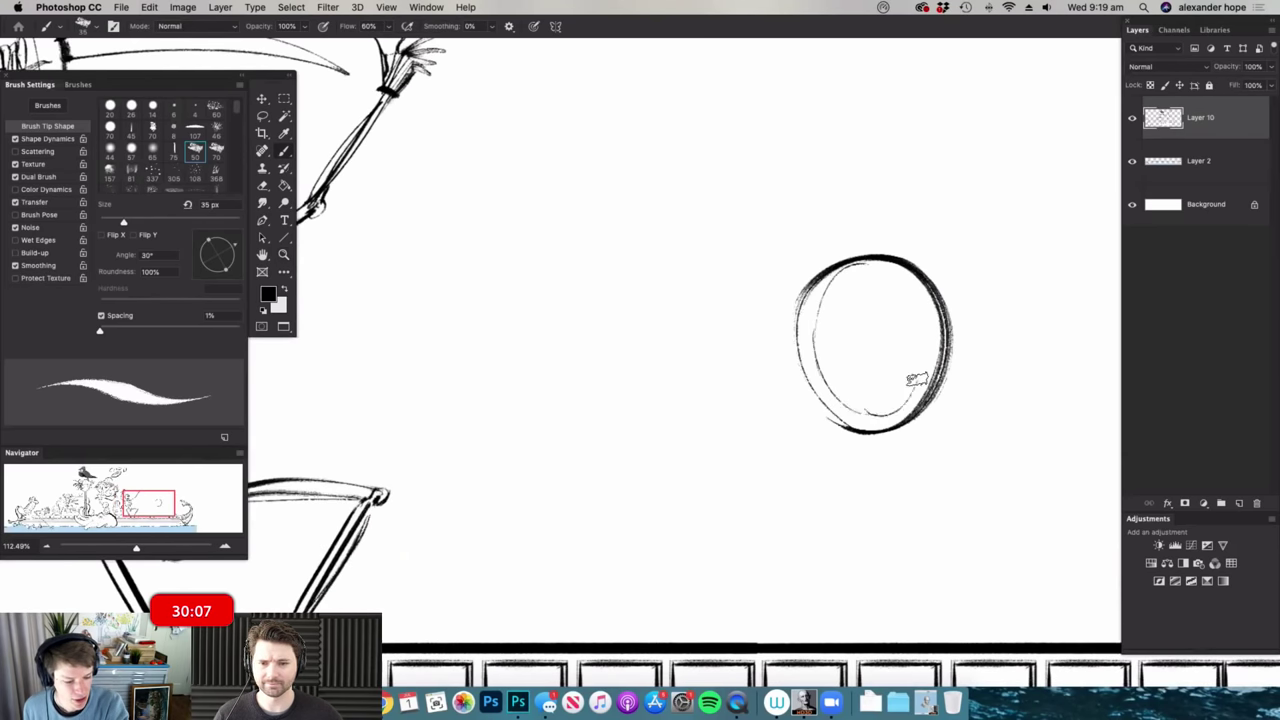
pyautogui.moveTo(848, 265)
pyautogui.mouseDown()
pyautogui.moveTo(914, 355)
pyautogui.moveTo(858, 265)
pyautogui.moveTo(829, 363)
pyautogui.mouseUp()
pyautogui.moveTo(832, 305); pyautogui.dragTo(885, 413)
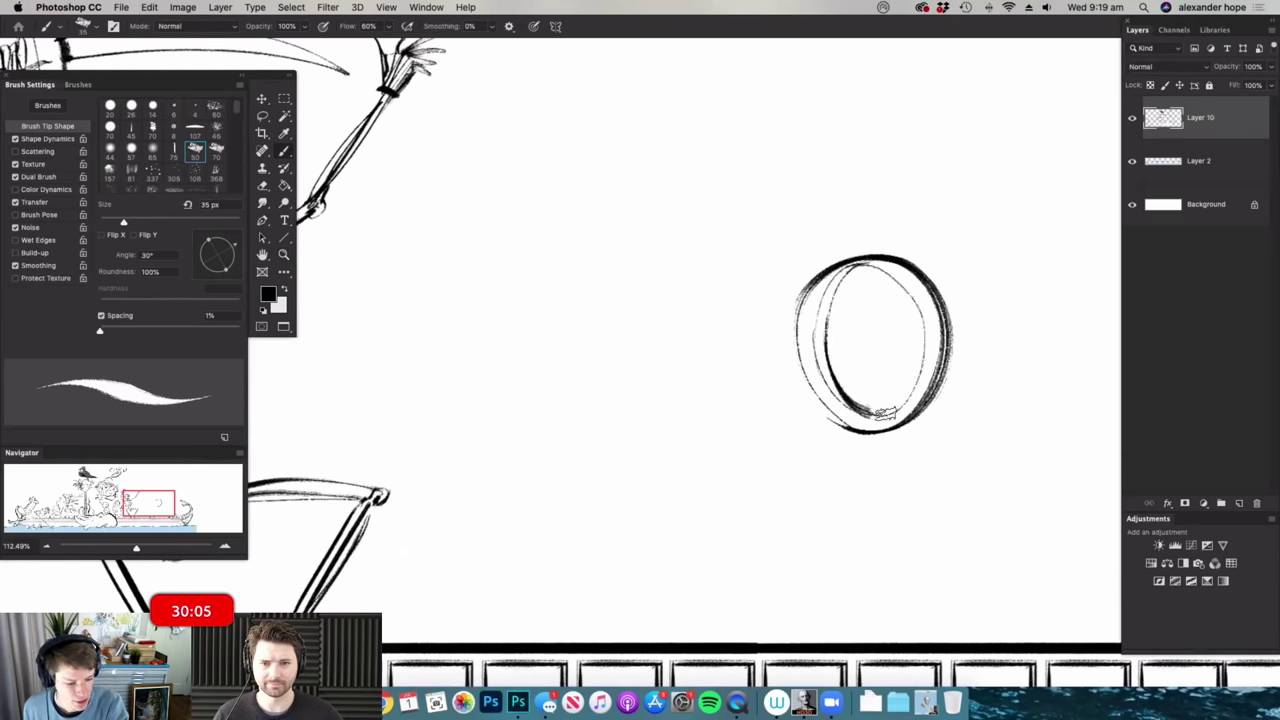
# - Draw the cannon's barrel sloping down from the muzzle to a rounded breech, with curved bands behind the rim
pyautogui.scroll(-2, 760, 318)
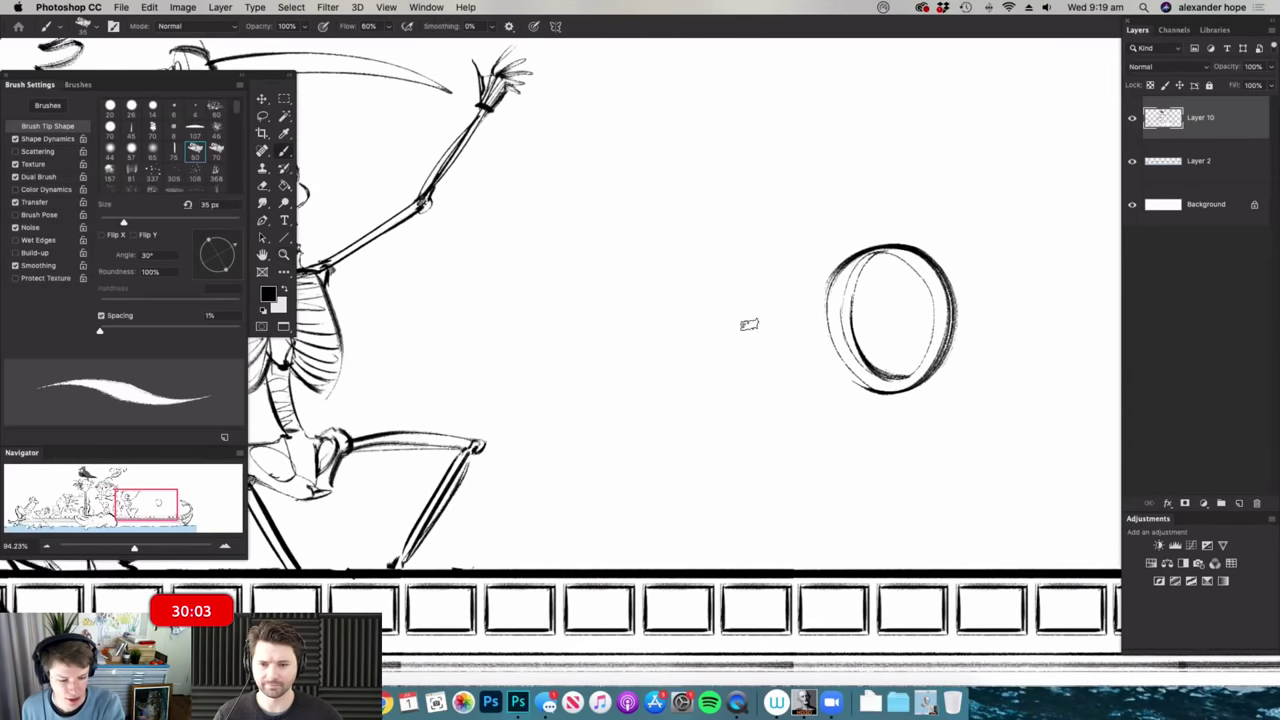
pyautogui.moveTo(743, 316)
pyautogui.mouseDown()
pyautogui.moveTo(576, 371)
pyautogui.moveTo(547, 426)
pyautogui.moveTo(598, 525)
pyautogui.moveTo(684, 487)
pyautogui.moveTo(618, 522)
pyautogui.moveTo(681, 493)
pyautogui.moveTo(674, 506)
pyautogui.moveTo(865, 392)
pyautogui.mouseUp()
pyautogui.moveTo(805, 295); pyautogui.dragTo(833, 407)
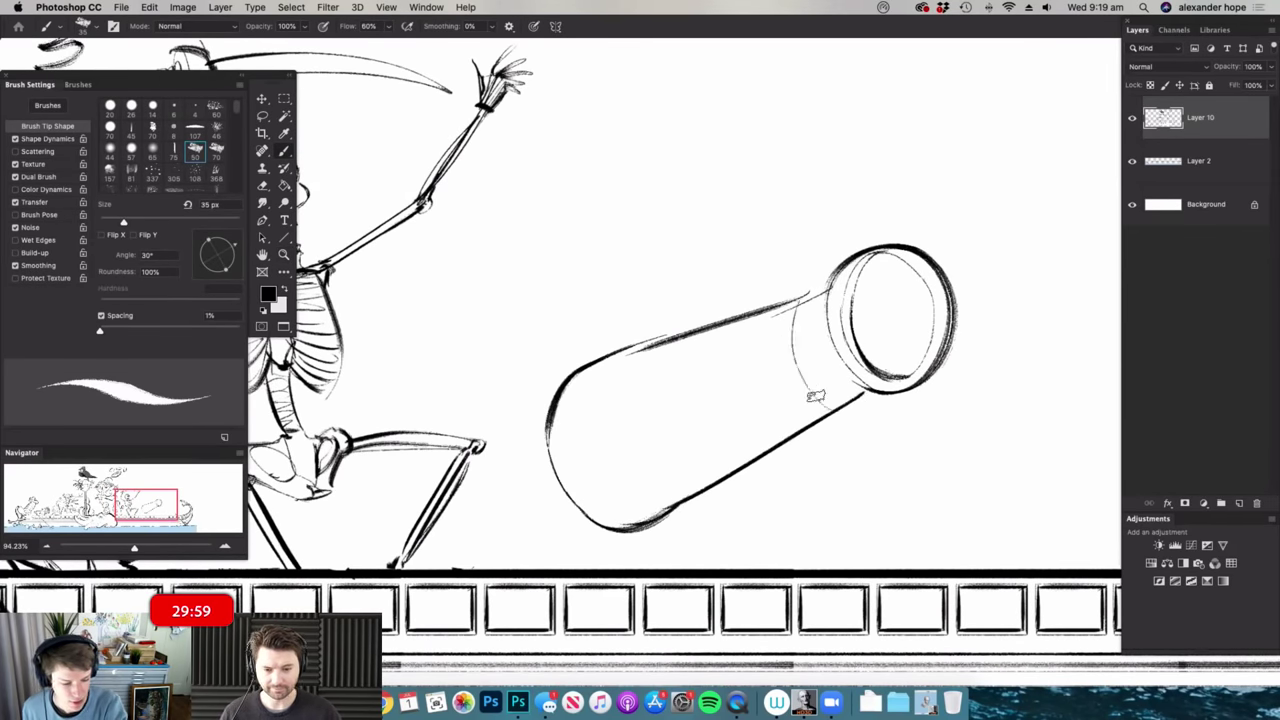
pyautogui.moveTo(768, 314)
pyautogui.mouseDown()
pyautogui.moveTo(771, 398)
pyautogui.moveTo(783, 408)
pyautogui.mouseUp()
# - Add a small domed fuse holder on top of the cannon's breech, with a curved fuse ending in a spark
pyautogui.press('z')
pyautogui.moveTo(709, 424)
pyautogui.mouseDown()
pyautogui.moveTo(668, 356)
pyautogui.moveTo(715, 372)
pyautogui.mouseUp()
pyautogui.press('b')
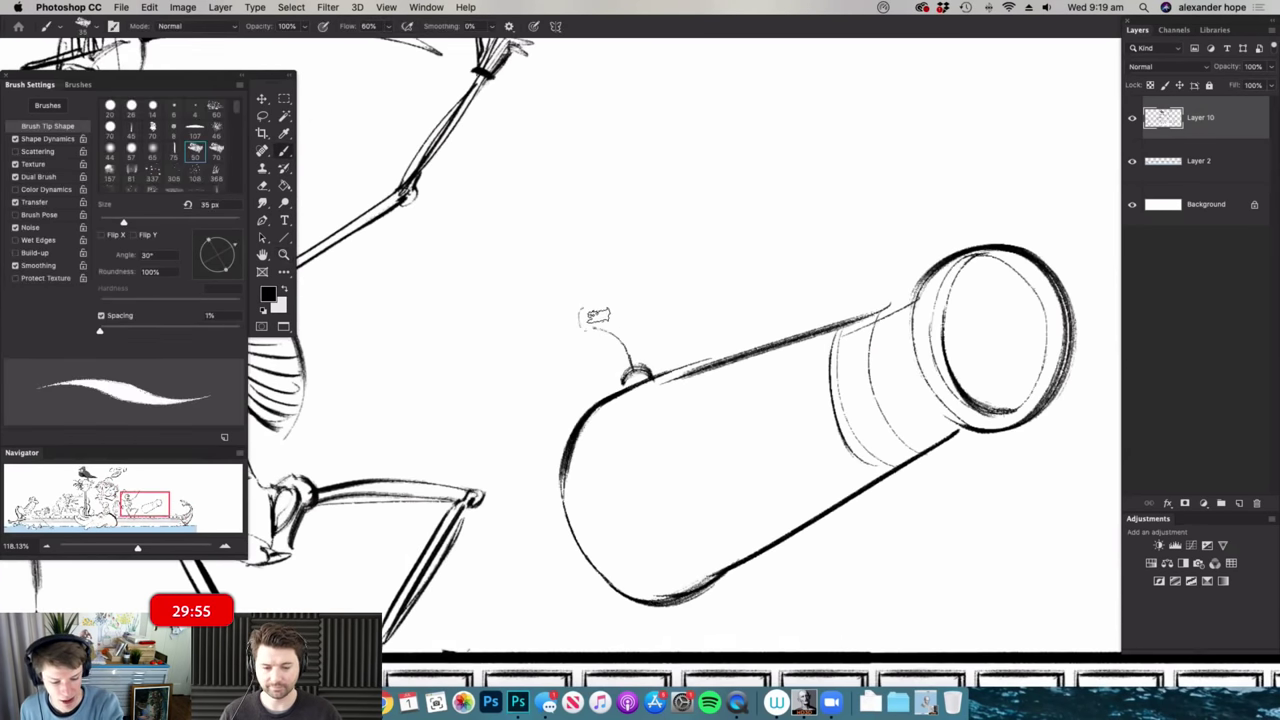
pyautogui.press('z')
pyautogui.moveTo(686, 345); pyautogui.dragTo(645, 320)
pyautogui.moveTo(756, 182); pyautogui.dragTo(803, 190)
pyautogui.press('b')
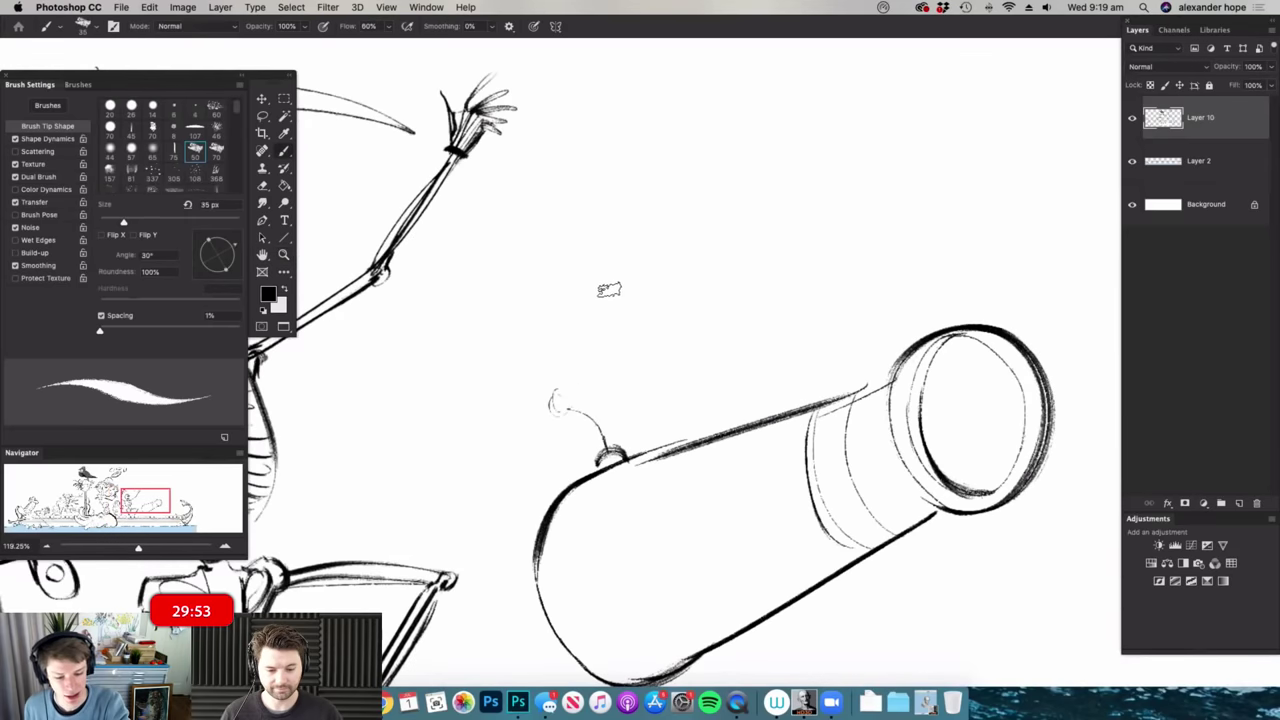
# - Sketch a fist holding a pointed shape above the fuse and a curved shoulder line for a figure riding the cannon
pyautogui.press('z')
pyautogui.moveTo(652, 312); pyautogui.dragTo(700, 300)
pyautogui.press('b')
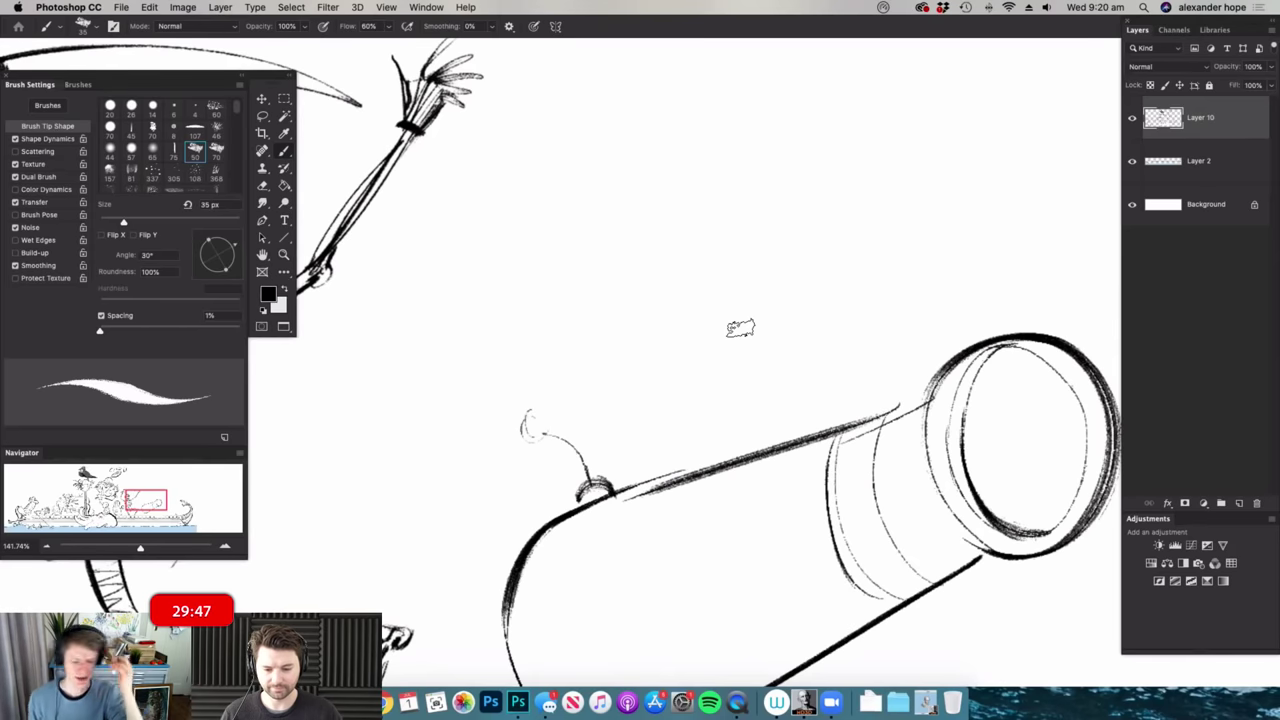
pyautogui.press('z')
pyautogui.moveTo(797, 386); pyautogui.dragTo(742, 350)
pyautogui.moveTo(731, 293); pyautogui.dragTo(782, 287)
pyautogui.press('b')
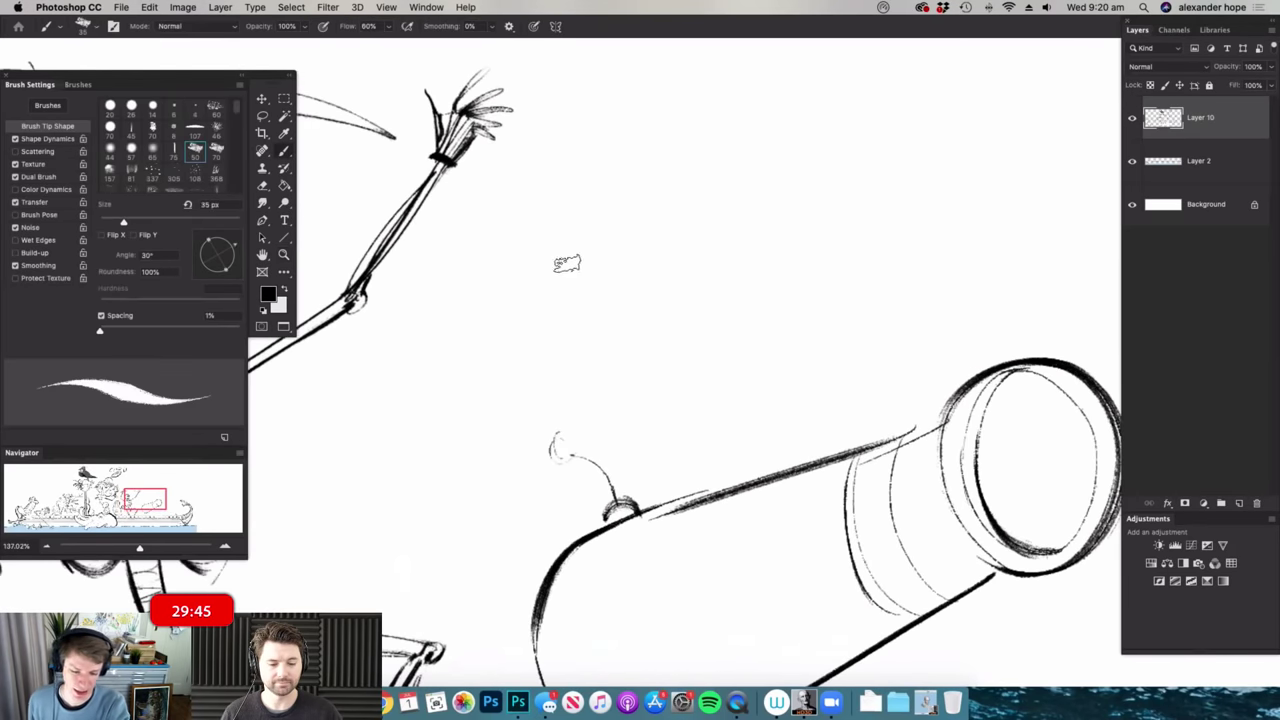
pyautogui.moveTo(545, 312)
pyautogui.mouseDown()
pyautogui.moveTo(660, 355)
pyautogui.moveTo(616, 379)
pyautogui.mouseUp()
pyautogui.moveTo(590, 345)
pyautogui.mouseDown()
pyautogui.moveTo(604, 377)
pyautogui.moveTo(662, 366)
pyautogui.mouseUp()
pyautogui.moveTo(688, 305)
pyautogui.mouseDown()
pyautogui.moveTo(712, 262)
pyautogui.moveTo(740, 290)
pyautogui.mouseUp()
# - Draw the rider's rounded head with pointed nose and jaw, the hunched back and the seat reaching the barrel
pyautogui.moveTo(593, 155)
pyautogui.mouseDown()
pyautogui.moveTo(595, 225)
pyautogui.moveTo(629, 224)
pyautogui.mouseUp()
pyautogui.moveTo(587, 170)
pyautogui.mouseDown()
pyautogui.moveTo(666, 93)
pyautogui.moveTo(725, 225)
pyautogui.mouseUp()
pyautogui.moveTo(630, 237)
pyautogui.mouseDown()
pyautogui.moveTo(661, 272)
pyautogui.moveTo(694, 243)
pyautogui.moveTo(850, 360)
pyautogui.moveTo(865, 430)
pyautogui.mouseUp()
pyautogui.moveTo(861, 367); pyautogui.dragTo(912, 428)
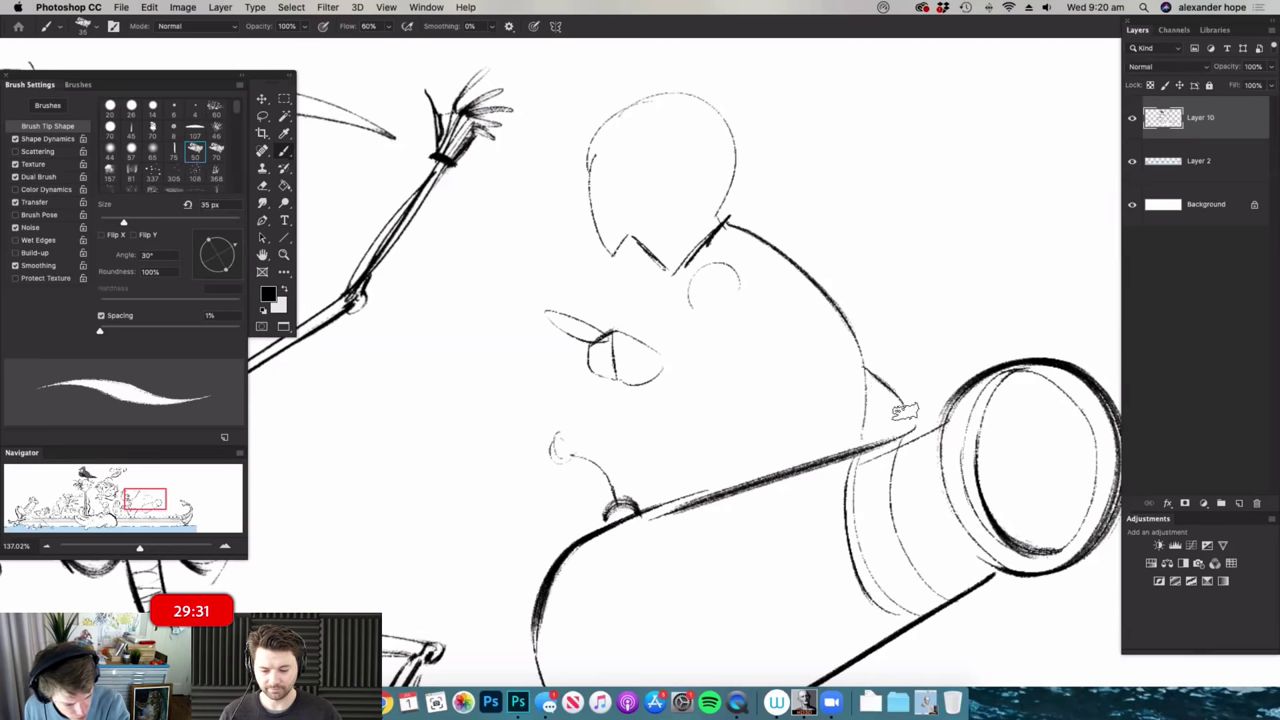
# - Draw the rider's bent leg and foot straddling the barrel, erasing the barrel line that crosses the leg
pyautogui.moveTo(775, 393)
pyautogui.mouseDown()
pyautogui.moveTo(708, 495)
pyautogui.moveTo(752, 560)
pyautogui.moveTo(712, 592)
pyautogui.moveTo(798, 440)
pyautogui.mouseUp()
pyautogui.press('e')
pyautogui.moveTo(748, 484)
pyautogui.mouseDown()
pyautogui.moveTo(767, 458)
pyautogui.moveTo(740, 480)
pyautogui.mouseUp()
pyautogui.press('super+space')
pyautogui.moveTo(806, 367); pyautogui.dragTo(742, 366)
pyautogui.moveTo(858, 382); pyautogui.dragTo(910, 382)
pyautogui.press('b')
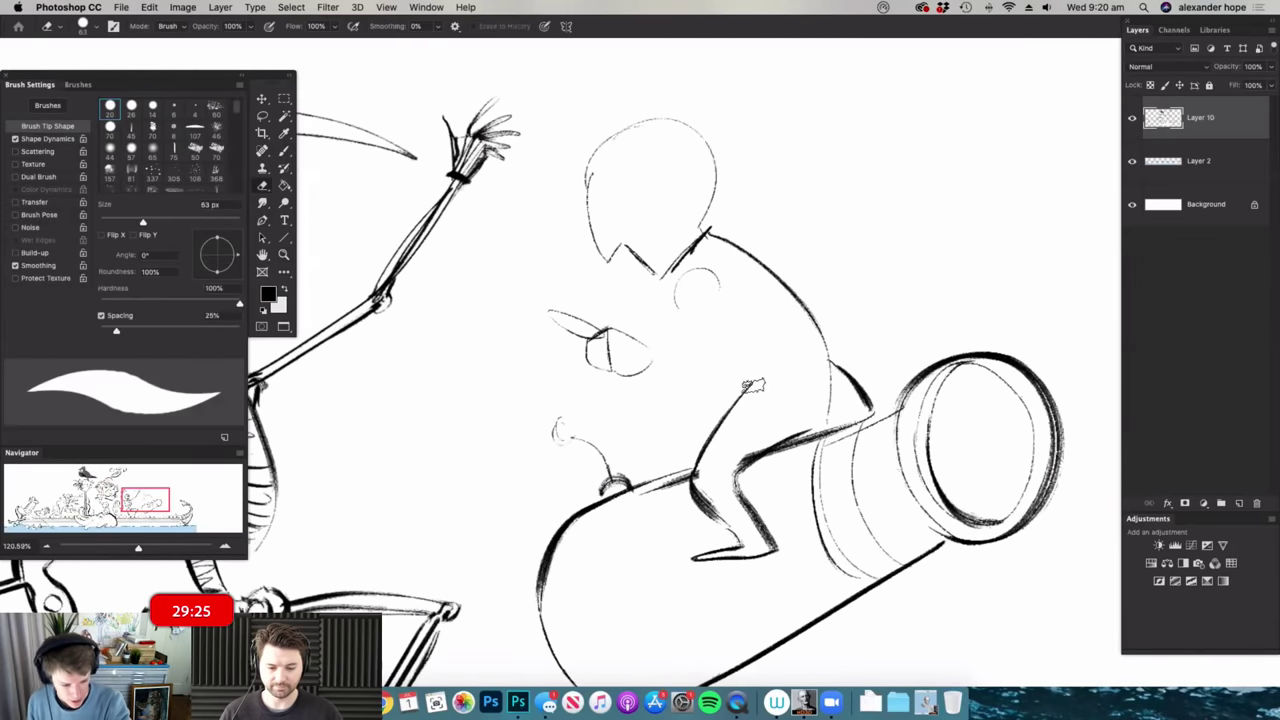
# - Complete the rider's hip line and add flared coat tails behind, erasing the overlapping back line
pyautogui.moveTo(822, 356)
pyautogui.mouseDown()
pyautogui.moveTo(884, 370)
pyautogui.moveTo(822, 337)
pyautogui.mouseUp()
pyautogui.press('e')
pyautogui.moveTo(823, 408)
pyautogui.mouseDown()
pyautogui.moveTo(836, 370)
pyautogui.moveTo(824, 349)
pyautogui.mouseUp()
pyautogui.press('b')
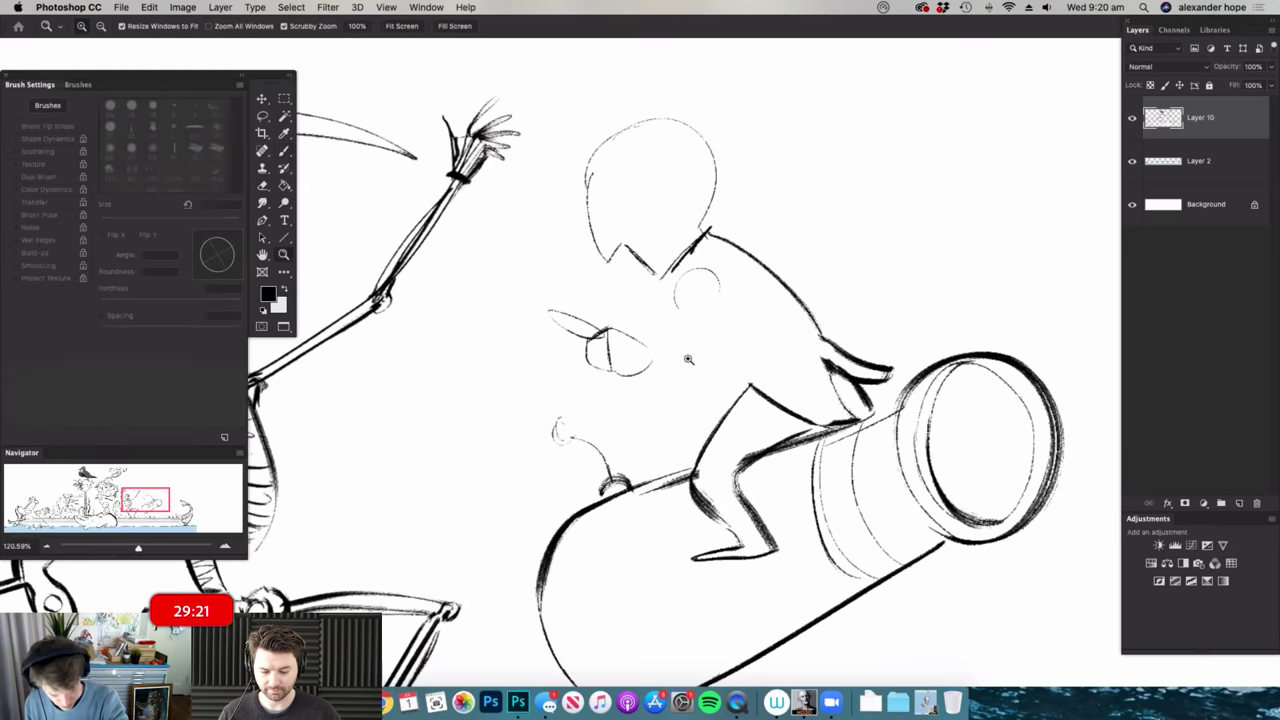
# - Draw the rider's chest line and the bent sleeve joining the shoulder to a cuff at the fist
pyautogui.scroll(1, 660, 326)
pyautogui.moveTo(640, 335)
pyautogui.mouseDown()
pyautogui.moveTo(707, 350)
pyautogui.moveTo(680, 308)
pyautogui.moveTo(683, 261)
pyautogui.moveTo(669, 287)
pyautogui.moveTo(662, 270)
pyautogui.moveTo(688, 312)
pyautogui.mouseUp()
pyautogui.moveTo(648, 262); pyautogui.dragTo(678, 324)
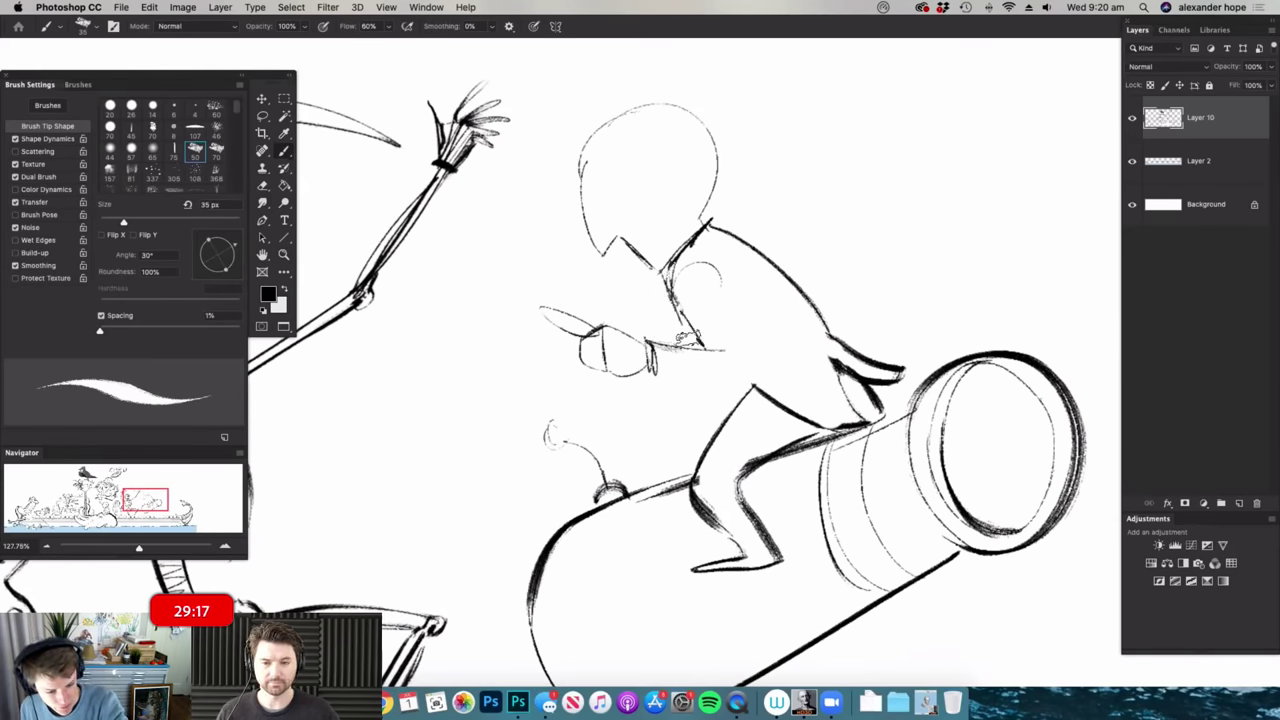
pyautogui.moveTo(655, 368)
pyautogui.mouseDown()
pyautogui.moveTo(766, 379)
pyautogui.moveTo(738, 288)
pyautogui.moveTo(755, 326)
pyautogui.mouseUp()
pyautogui.moveTo(710, 246); pyautogui.dragTo(748, 300)
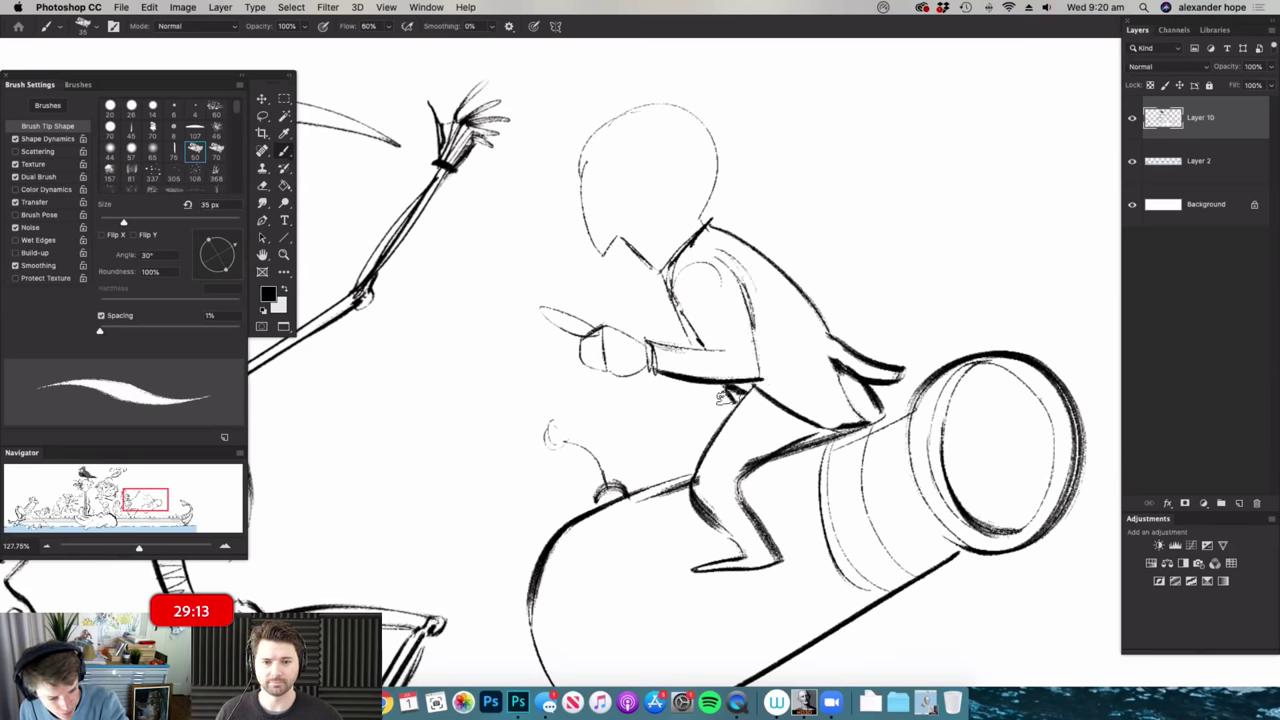
# - Draw the rider's brow, eye, nostril and mouth, reducing the brush to 20 px, and start hair strands on the forehead
pyautogui.moveTo(610, 230)
pyautogui.mouseDown()
pyautogui.moveTo(626, 206)
pyautogui.moveTo(613, 221)
pyautogui.moveTo(633, 220)
pyautogui.moveTo(642, 191)
pyautogui.mouseUp()
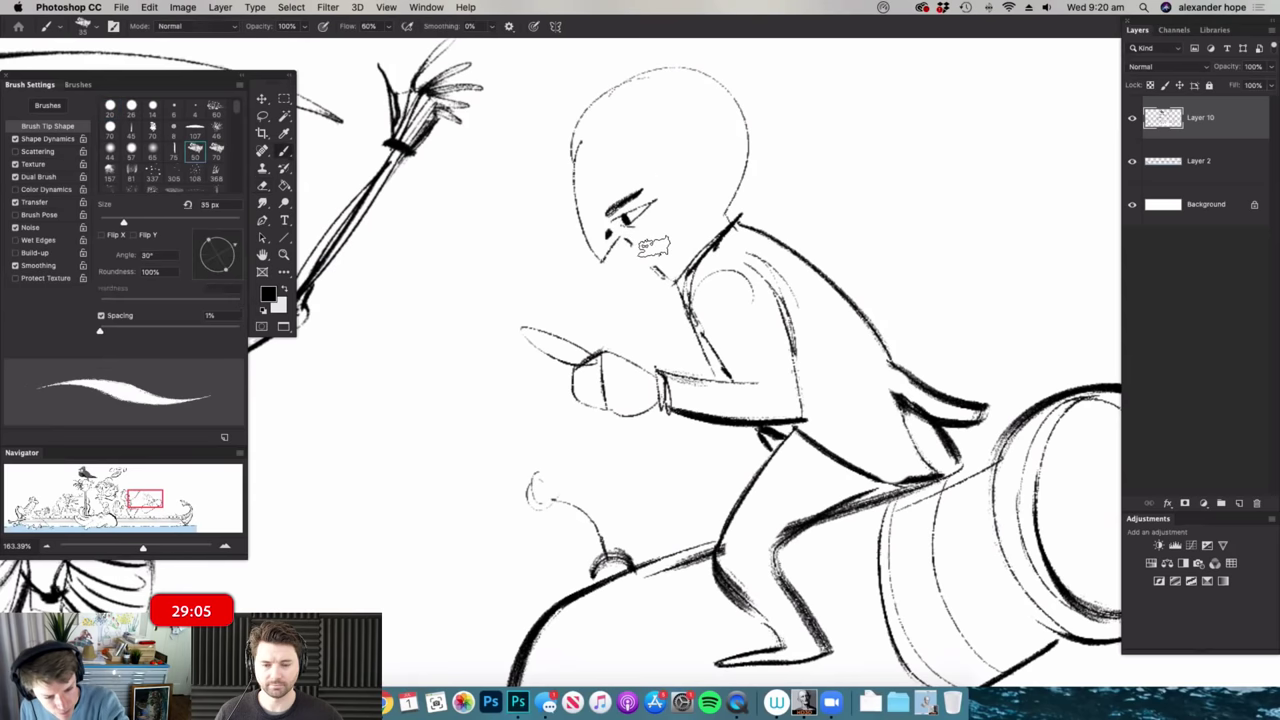
pyautogui.rightClick(680, 250)
pyautogui.moveTo(754, 279); pyautogui.dragTo(749, 279)
pyautogui.click(660, 261)
pyautogui.press('super+space')
pyautogui.moveTo(659, 261); pyautogui.dragTo(686, 261)
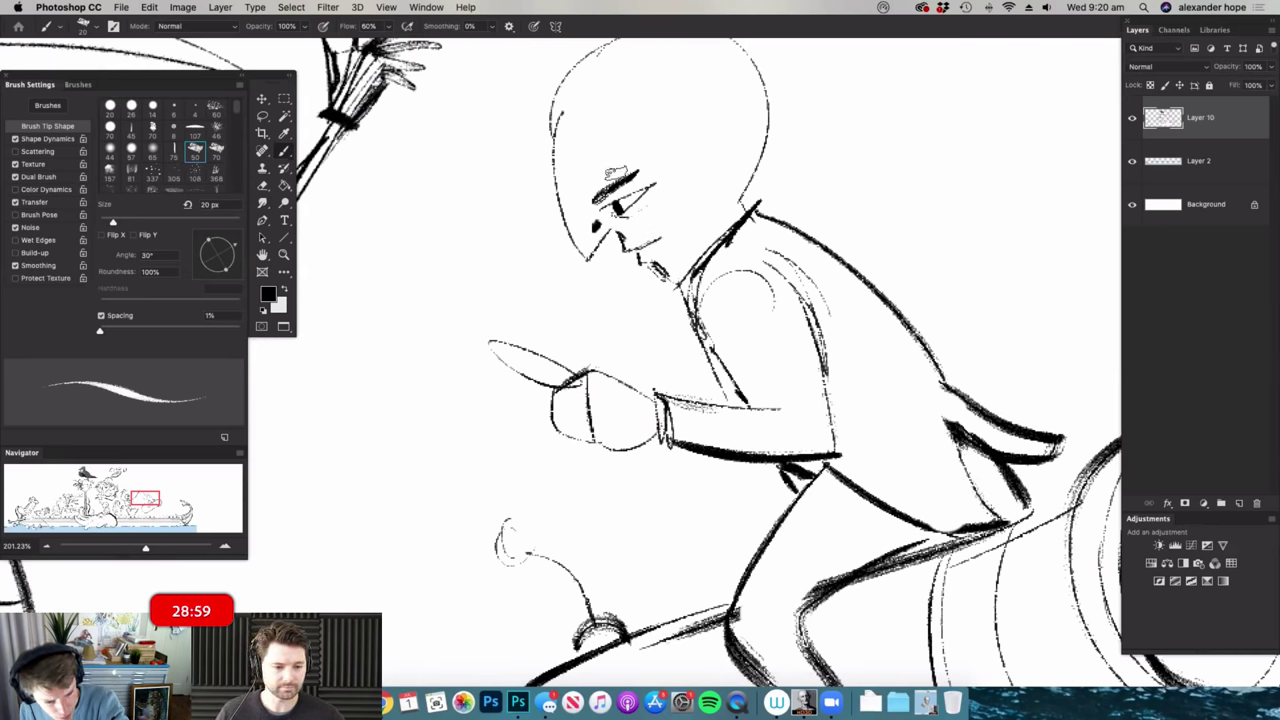
pyautogui.moveTo(612, 131); pyautogui.dragTo(640, 162)
pyautogui.moveTo(591, 125); pyautogui.dragTo(596, 146)
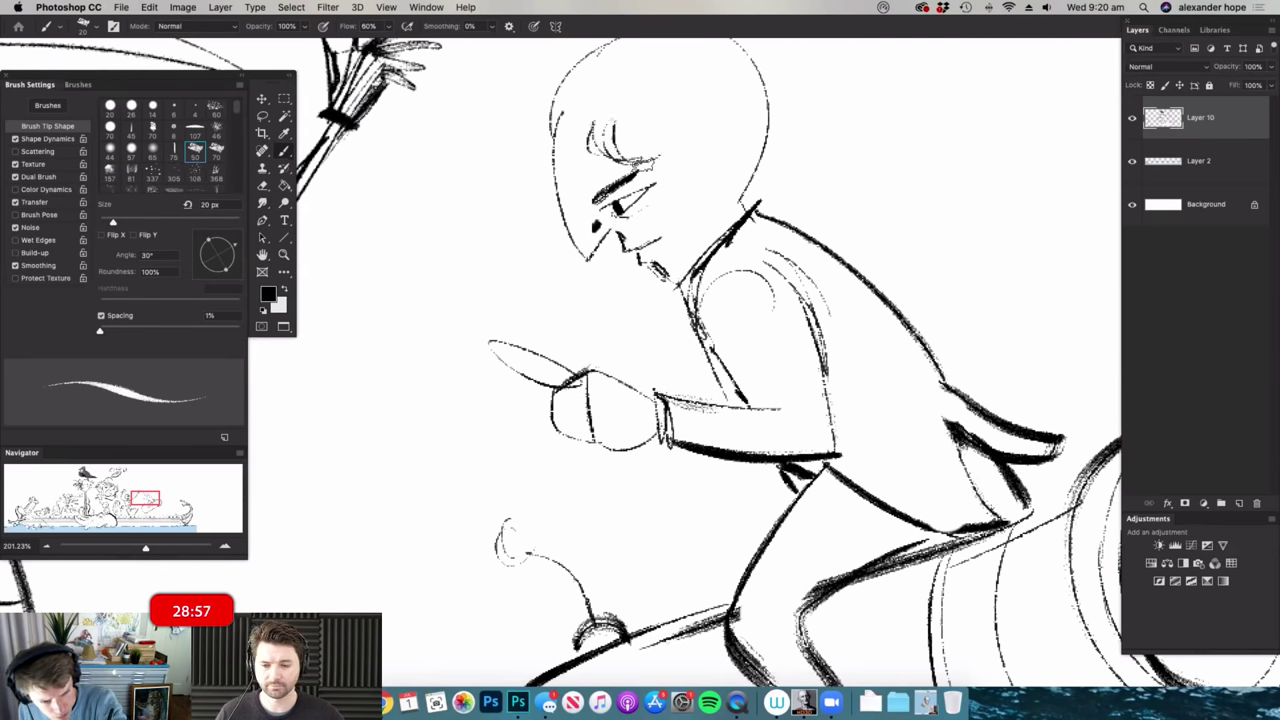
# - Sketch an angular folded paper hat on the cannon rider's head and erase the head outline inside it
pyautogui.press('super+space')
pyautogui.moveTo(686, 294); pyautogui.dragTo(578, 294)
pyautogui.moveTo(708, 177); pyautogui.dragTo(760, 178)
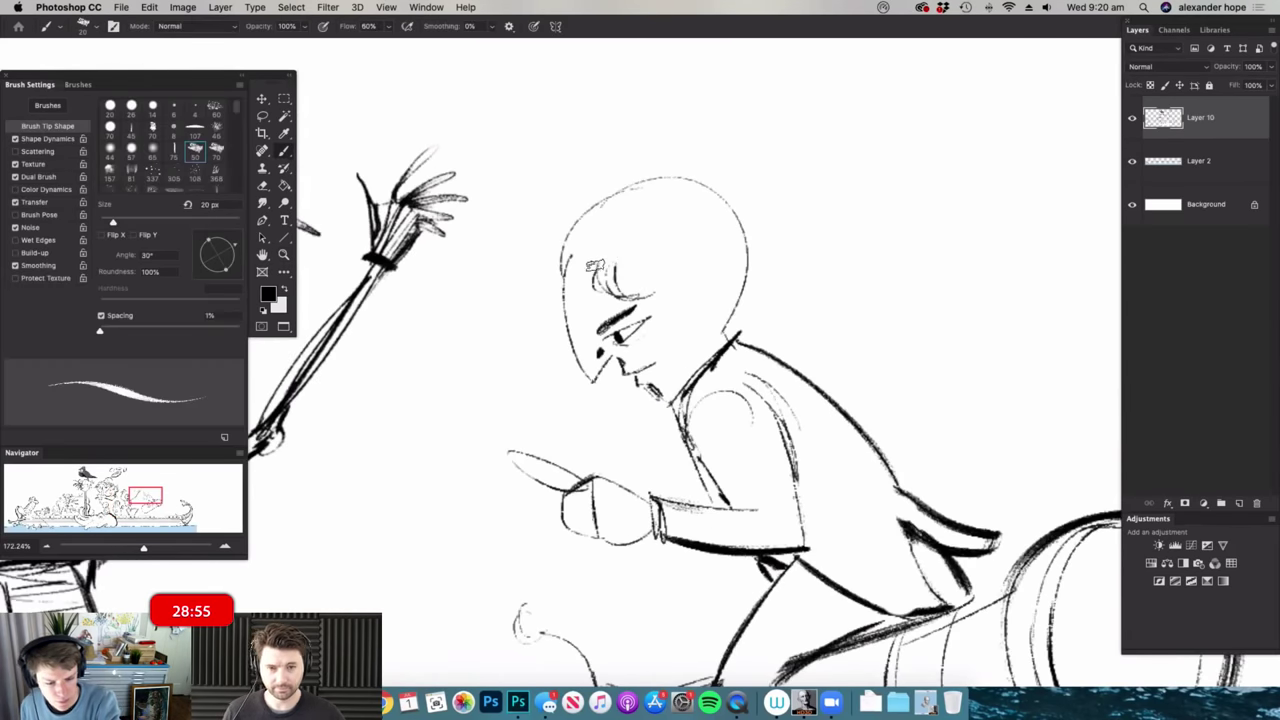
pyautogui.moveTo(533, 280); pyautogui.dragTo(784, 224)
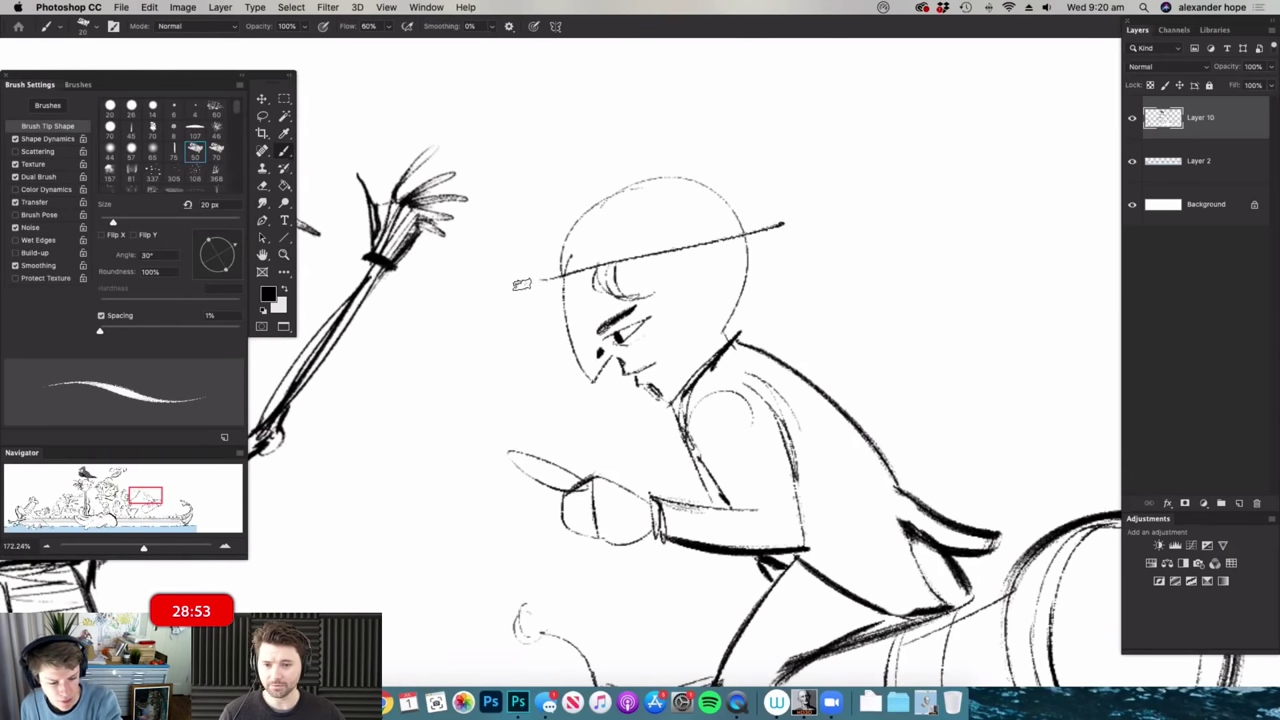
pyautogui.moveTo(512, 288)
pyautogui.mouseDown()
pyautogui.moveTo(515, 226)
pyautogui.moveTo(622, 182)
pyautogui.moveTo(634, 185)
pyautogui.moveTo(564, 253)
pyautogui.moveTo(694, 180)
pyautogui.moveTo(659, 184)
pyautogui.moveTo(737, 206)
pyautogui.mouseUp()
pyautogui.press('e')
pyautogui.press('b')
pyautogui.moveTo(632, 182); pyautogui.dragTo(786, 192)
# - Draw the rider's ear and darken the outline of the face beneath the hat
pyautogui.moveTo(660, 294)
pyautogui.mouseDown()
pyautogui.moveTo(743, 312)
pyautogui.moveTo(712, 336)
pyautogui.moveTo(704, 314)
pyautogui.moveTo(682, 324)
pyautogui.moveTo(688, 302)
pyautogui.mouseUp()
pyautogui.press('e')
pyautogui.press('b')
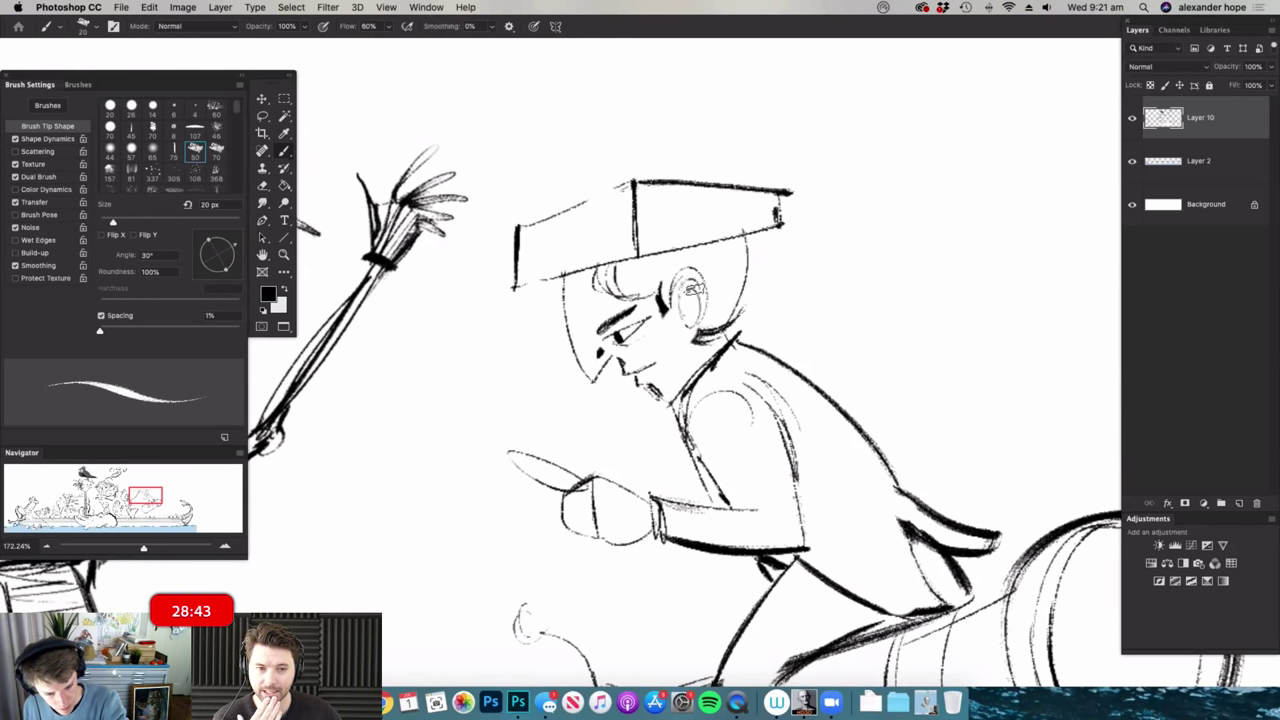
pyautogui.moveTo(563, 280); pyautogui.dragTo(588, 374)
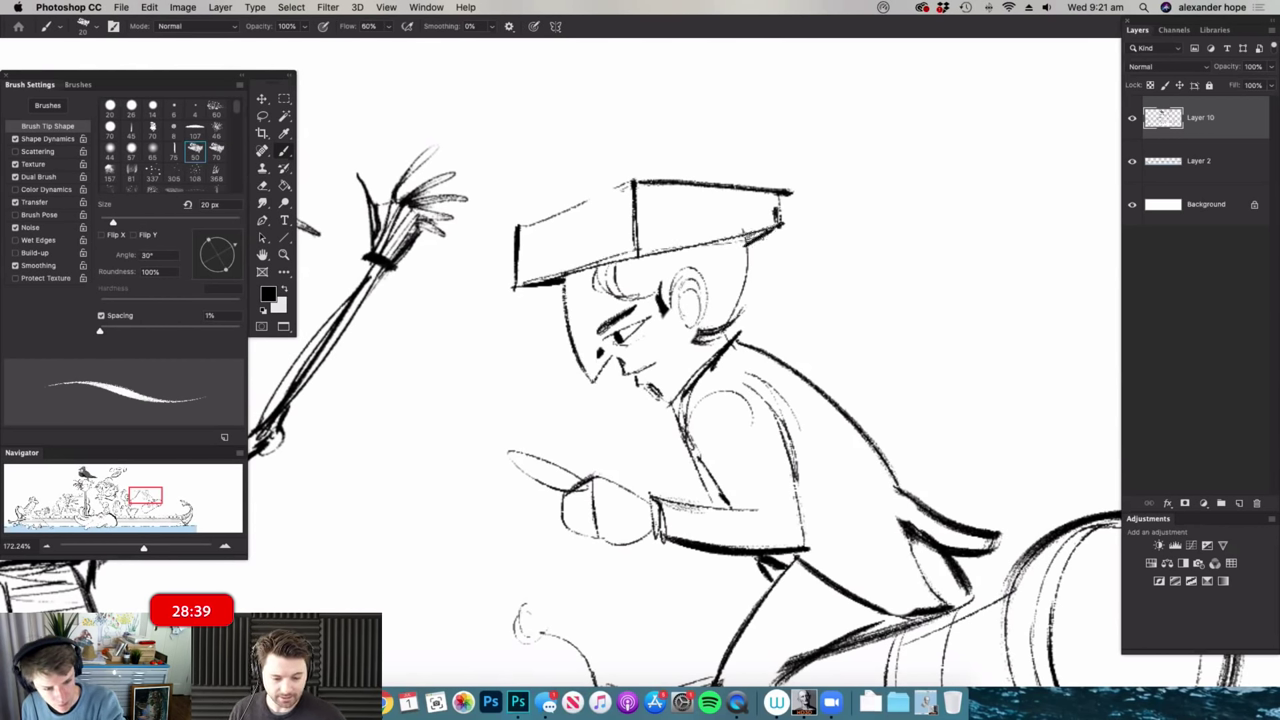
# - Add the pointed peak on top of the paper hat and loose hair strands under its brim
pyautogui.moveTo(576, 202); pyautogui.dragTo(645, 150)
pyautogui.moveTo(572, 210); pyautogui.dragTo(636, 182)
pyautogui.moveTo(868, 268)
pyautogui.mouseDown()
pyautogui.moveTo(786, 257)
pyautogui.moveTo(826, 258)
pyautogui.mouseUp()
pyautogui.press('b')
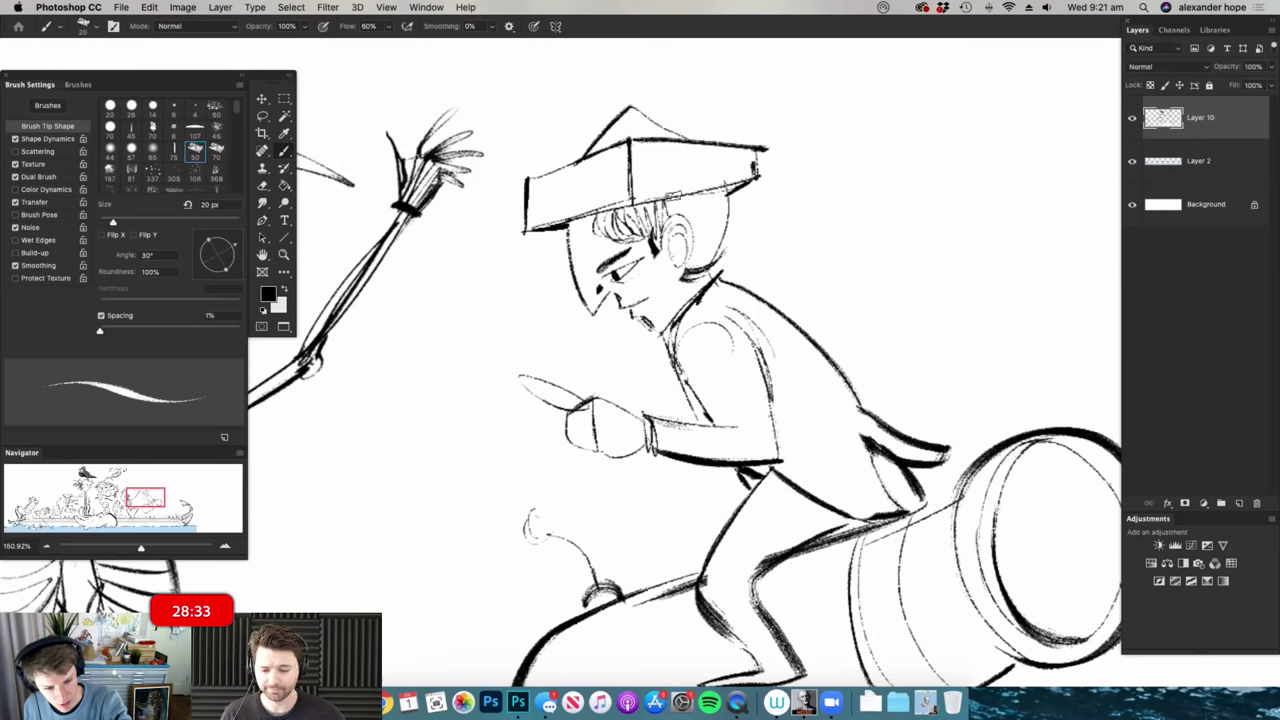
# - Shade the hair behind the rider's ear black and rotate the selected pointing finger to a flatter angle
pyautogui.moveTo(700, 195)
pyautogui.mouseDown()
pyautogui.moveTo(712, 270)
pyautogui.moveTo(720, 190)
pyautogui.moveTo(684, 257)
pyautogui.moveTo(815, 262)
pyautogui.moveTo(763, 346)
pyautogui.moveTo(862, 308)
pyautogui.mouseUp()
pyautogui.moveTo(712, 336)
pyautogui.mouseDown()
pyautogui.moveTo(727, 284)
pyautogui.moveTo(755, 298)
pyautogui.moveTo(693, 325)
pyautogui.mouseUp()
pyautogui.press('l')
pyautogui.press('v')
pyautogui.moveTo(608, 261); pyautogui.dragTo(597, 281)
pyautogui.moveTo(694, 297); pyautogui.dragTo(684, 305)
pyautogui.press('Return')
pyautogui.hotkey('ctrl', 'd')
# - Draw a dotted loop hanging beneath the rider's hand and a flame on the cannon's fuse
pyautogui.press('b')
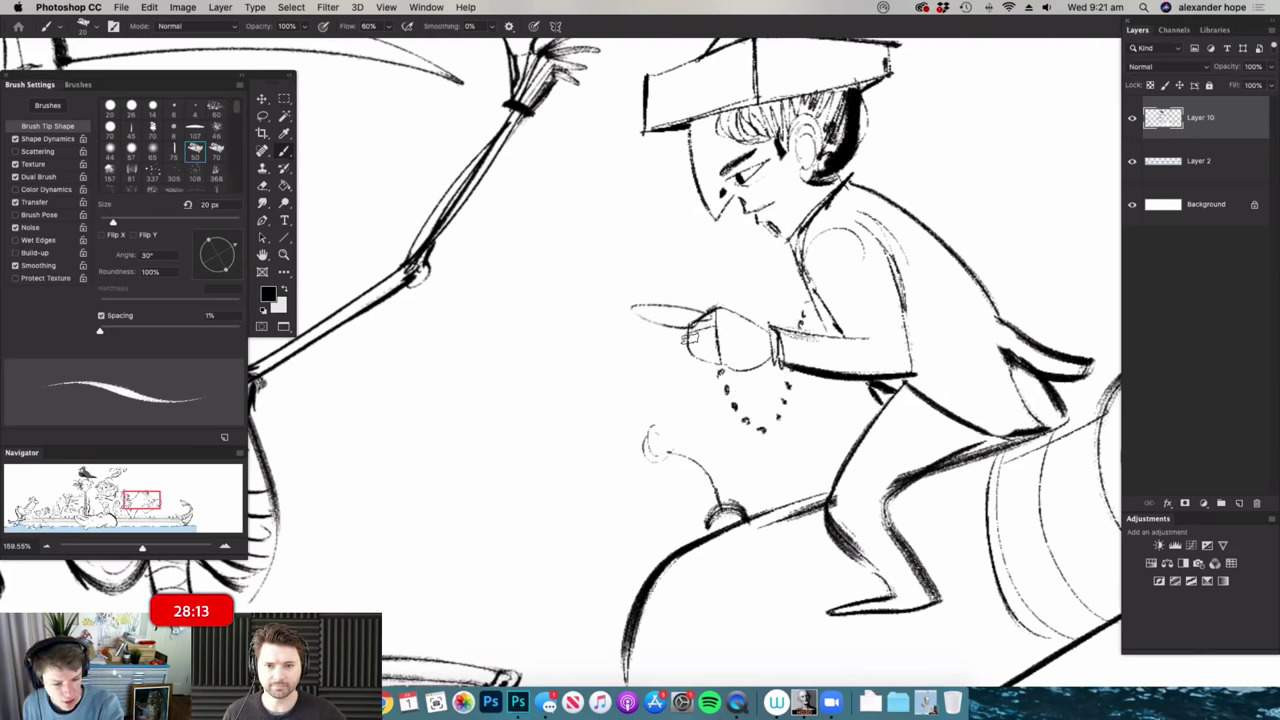
pyautogui.press('z')
pyautogui.moveTo(772, 326)
pyautogui.mouseDown()
pyautogui.moveTo(640, 395)
pyautogui.moveTo(680, 421)
pyautogui.moveTo(738, 412)
pyautogui.mouseUp()
pyautogui.press('b')
pyautogui.moveTo(670, 362)
pyautogui.mouseDown()
pyautogui.moveTo(678, 417)
pyautogui.moveTo(755, 475)
pyautogui.mouseUp()
# - Set the brush size to 33 px and sketch the rounded carriage top with its pivot at the cannon's rear end
pyautogui.press('z')
pyautogui.moveTo(832, 362); pyautogui.dragTo(720, 400)
pyautogui.moveTo(894, 577); pyautogui.dragTo(955, 572)
pyautogui.press('b')
pyautogui.rightClick(796, 345)
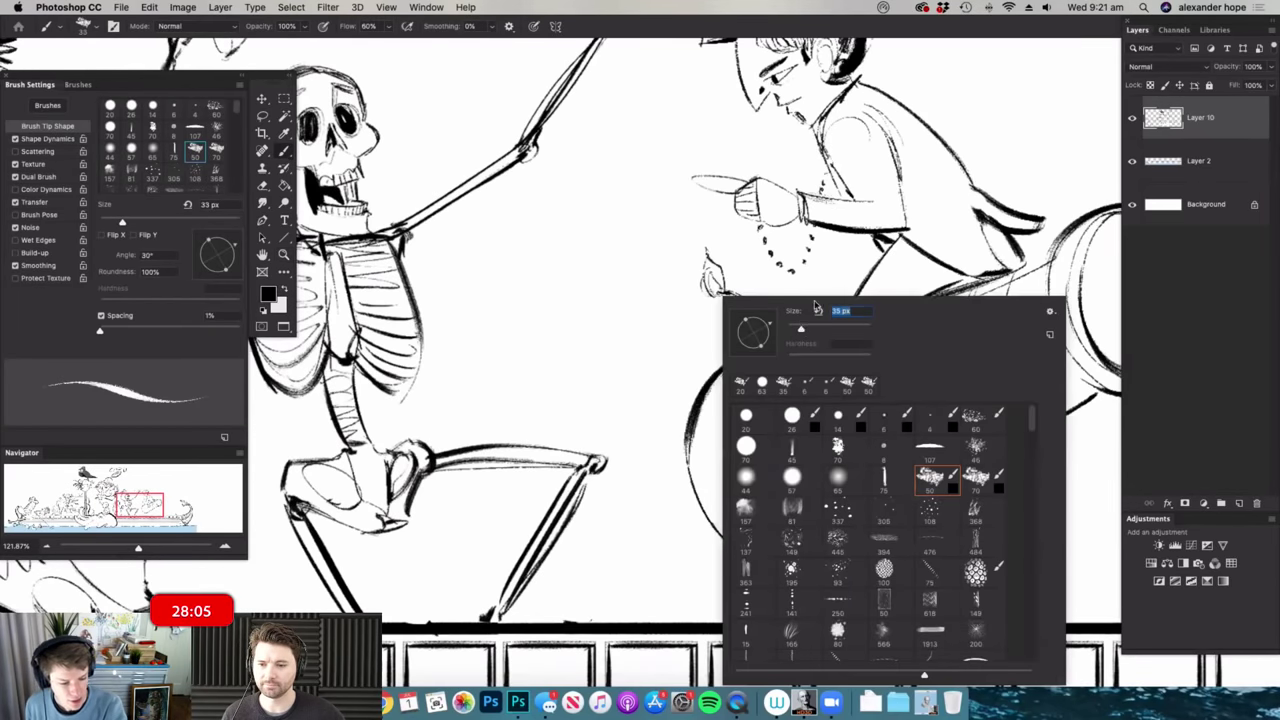
pyautogui.click(828, 283)
pyautogui.moveTo(709, 497)
pyautogui.mouseDown()
pyautogui.moveTo(788, 421)
pyautogui.moveTo(797, 480)
pyautogui.mouseUp()
pyautogui.moveTo(720, 408); pyautogui.dragTo(768, 494)
pyautogui.moveTo(722, 440)
pyautogui.mouseDown()
pyautogui.moveTo(718, 478)
pyautogui.moveTo(726, 463)
pyautogui.mouseUp()
pyautogui.press('z')
pyautogui.moveTo(806, 383); pyautogui.dragTo(743, 419)
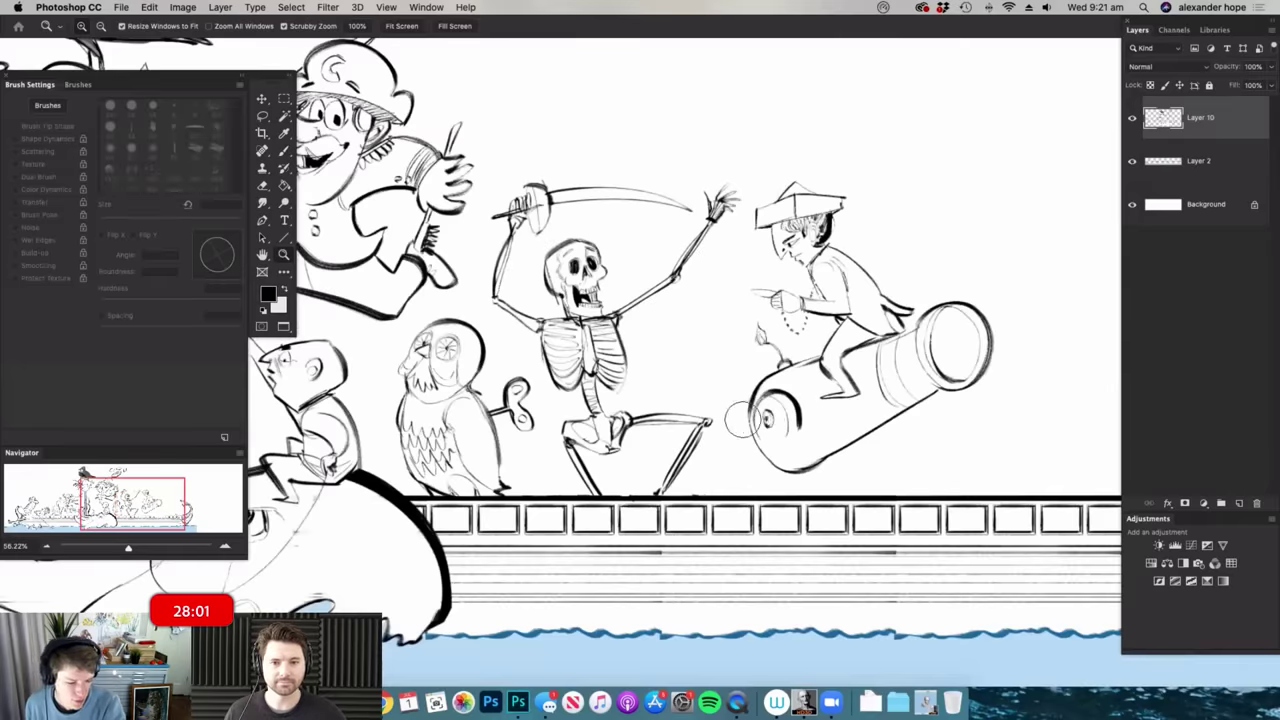
# - Erase the round knob behind the cannon and draw the carriage sides and rear support down to the deck
pyautogui.moveTo(795, 497); pyautogui.dragTo(831, 492)
pyautogui.press('e')
pyautogui.press('z')
pyautogui.moveTo(742, 420)
pyautogui.mouseDown()
pyautogui.moveTo(832, 446)
pyautogui.moveTo(870, 404)
pyautogui.mouseUp()
pyautogui.press('b')
pyautogui.moveTo(790, 385)
pyautogui.mouseDown()
pyautogui.moveTo(868, 522)
pyautogui.moveTo(782, 455)
pyautogui.moveTo(840, 520)
pyautogui.mouseUp()
pyautogui.moveTo(700, 392); pyautogui.dragTo(648, 520)
pyautogui.moveTo(878, 426)
pyautogui.mouseDown()
pyautogui.moveTo(902, 520)
pyautogui.moveTo(888, 515)
pyautogui.mouseUp()
pyautogui.moveTo(870, 442); pyautogui.dragTo(886, 518)
pyautogui.press('z')
pyautogui.moveTo(738, 534); pyautogui.dragTo(560, 530)
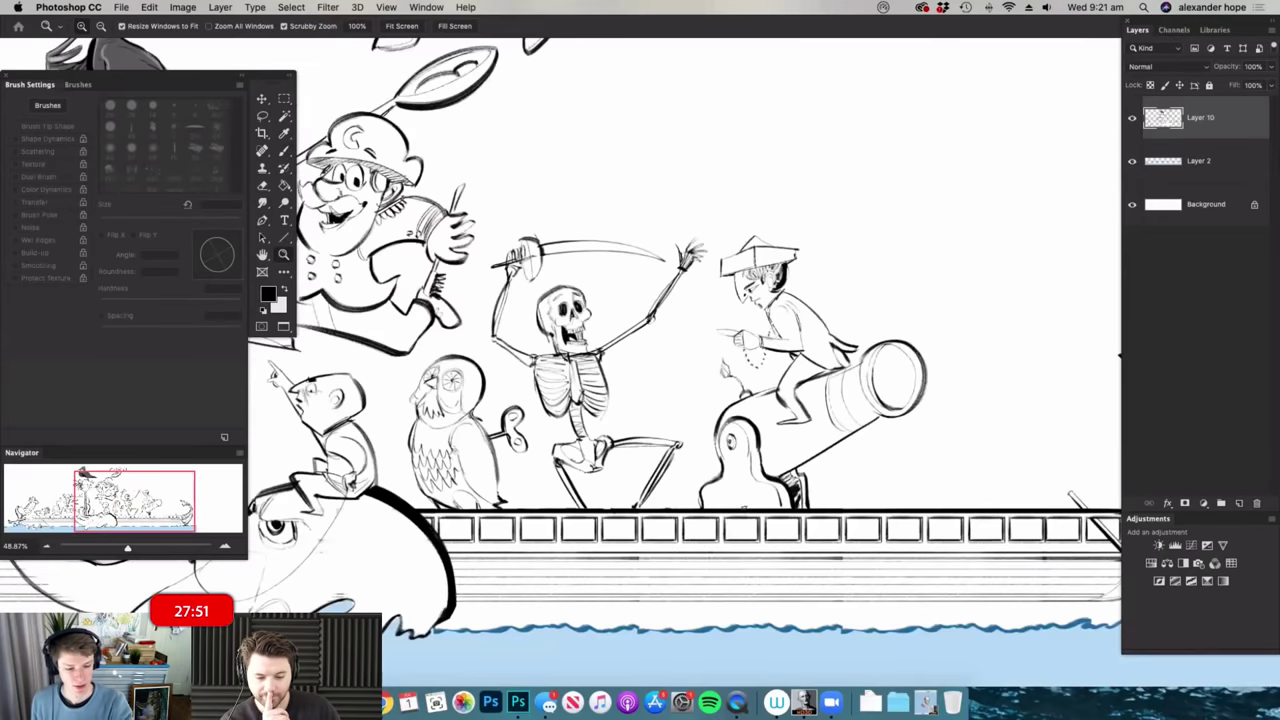
# - Draw a large circle for the sun in the empty sky above the cannon rider
pyautogui.moveTo(802, 468); pyautogui.dragTo(700, 466)
pyautogui.moveTo(812, 218); pyautogui.dragTo(940, 218)
pyautogui.press('b')
pyautogui.moveTo(740, 391)
pyautogui.mouseDown()
pyautogui.moveTo(583, 220)
pyautogui.moveTo(877, 354)
pyautogui.moveTo(690, 382)
pyautogui.mouseUp()
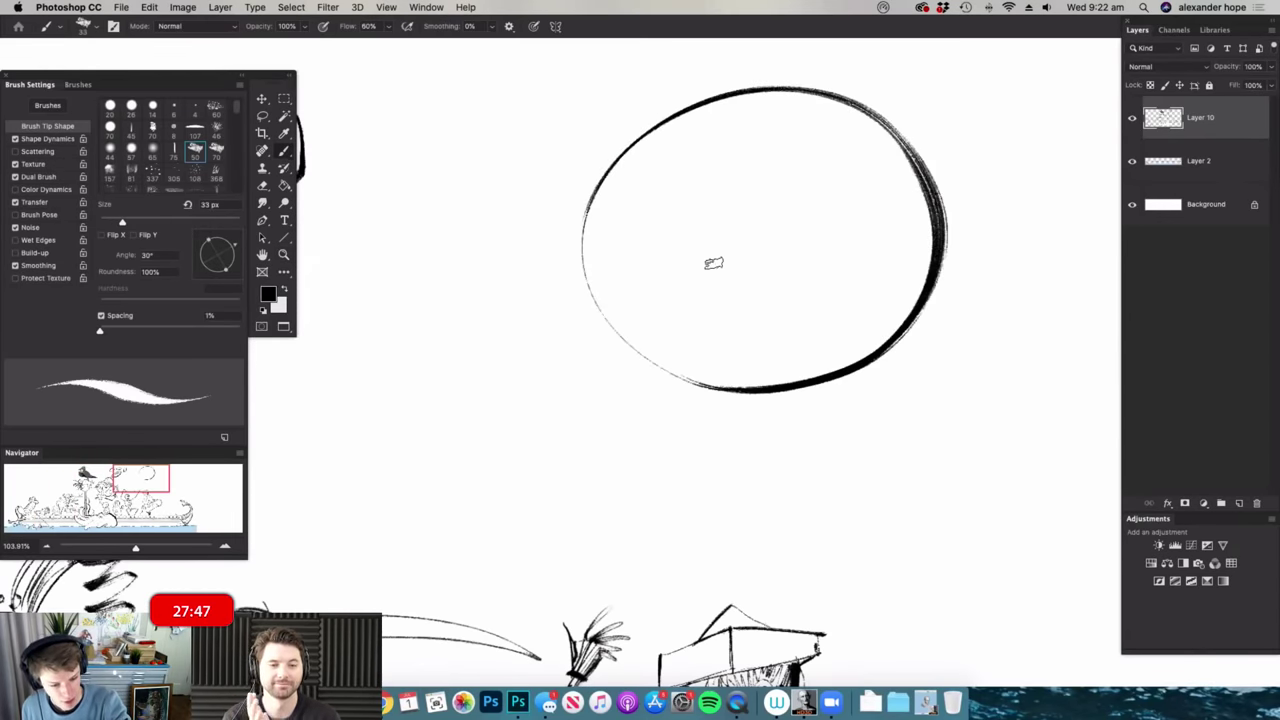
# - Draw a nose and half-round sunglasses on the sun and fill both lenses black
pyautogui.moveTo(690, 266); pyautogui.dragTo(822, 260)
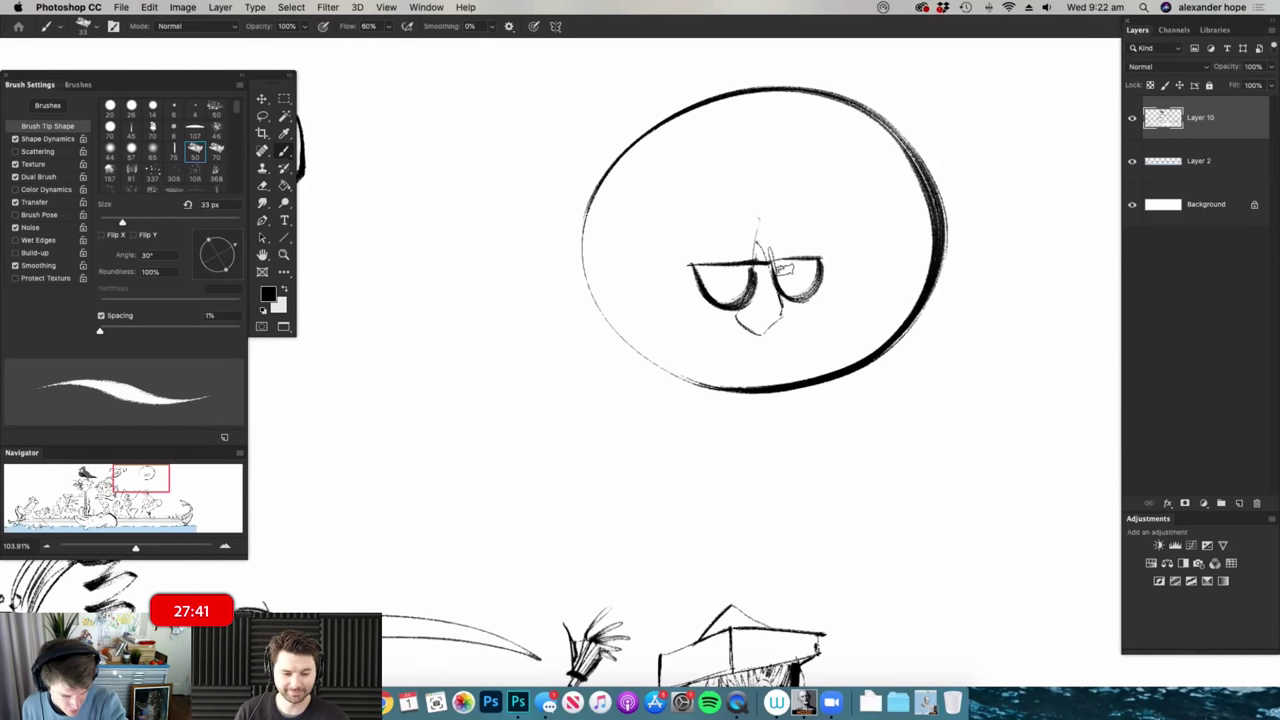
pyautogui.moveTo(790, 268); pyautogui.dragTo(808, 285)
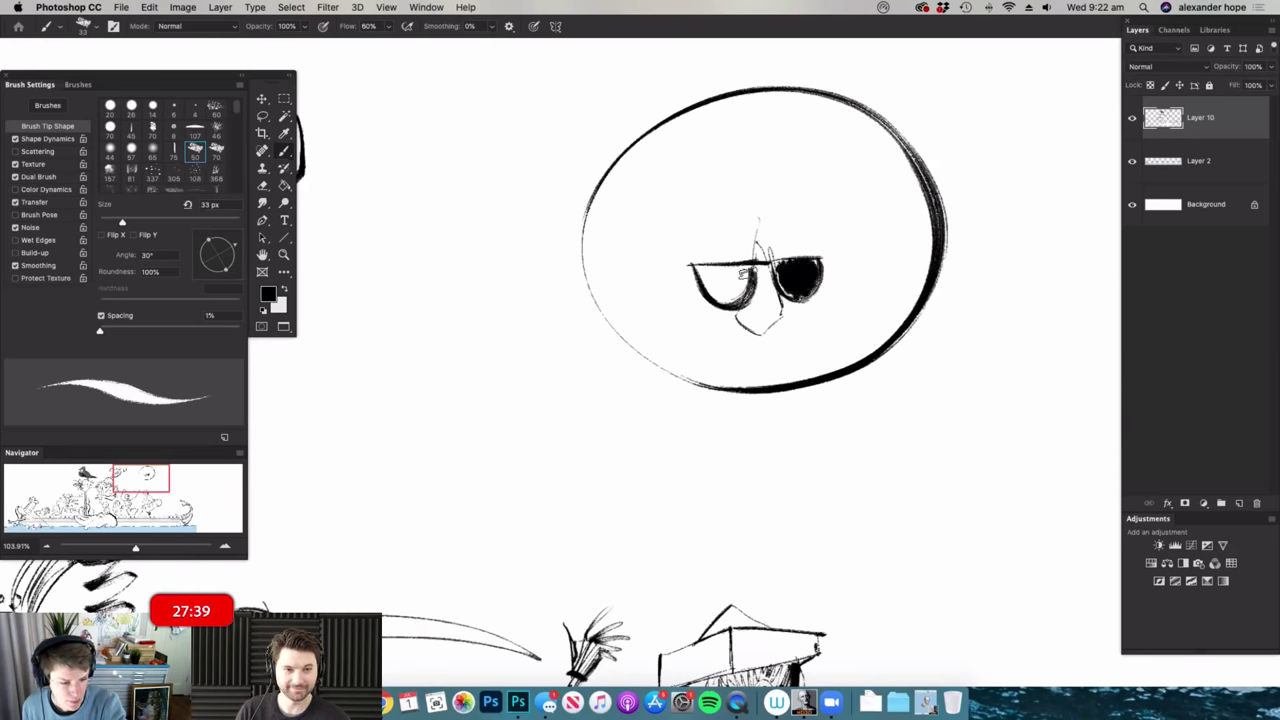
pyautogui.moveTo(716, 272)
pyautogui.mouseDown()
pyautogui.moveTo(748, 298)
pyautogui.moveTo(712, 280)
pyautogui.mouseUp()
pyautogui.press('super+space')
pyautogui.moveTo(805, 345); pyautogui.dragTo(760, 345)
pyautogui.moveTo(848, 266); pyautogui.dragTo(900, 268)
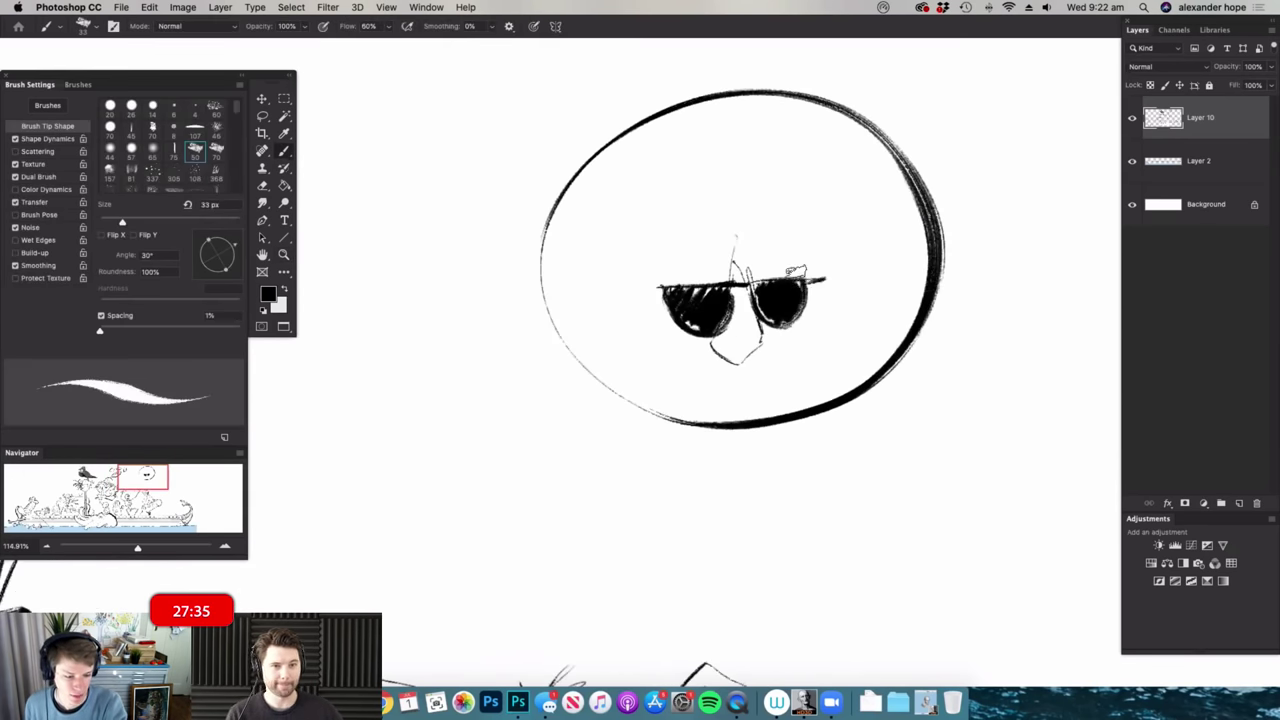
# - Draw the sunglasses' thin arms outward past both edges of the sun, ending in small hooks
pyautogui.moveTo(858, 264); pyautogui.dragTo(954, 232)
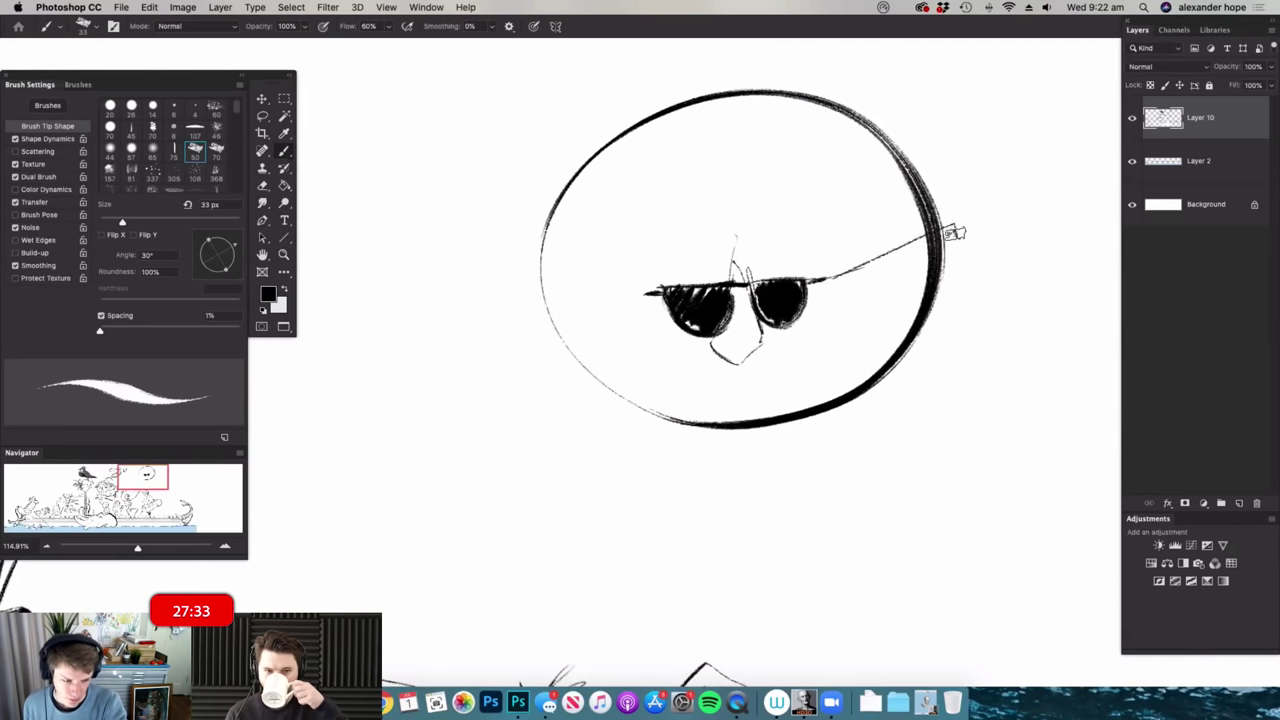
pyautogui.moveTo(650, 291)
pyautogui.mouseDown()
pyautogui.moveTo(527, 236)
pyautogui.moveTo(525, 256)
pyautogui.mouseUp()
pyautogui.press('super+space')
pyautogui.moveTo(798, 372); pyautogui.dragTo(773, 371)
pyautogui.press('super+space')
# - Set the eraser size to 27 px and erase slanted reflections out of both sunglass lenses
pyautogui.press('b')
pyautogui.scroll(4, 797, 363)
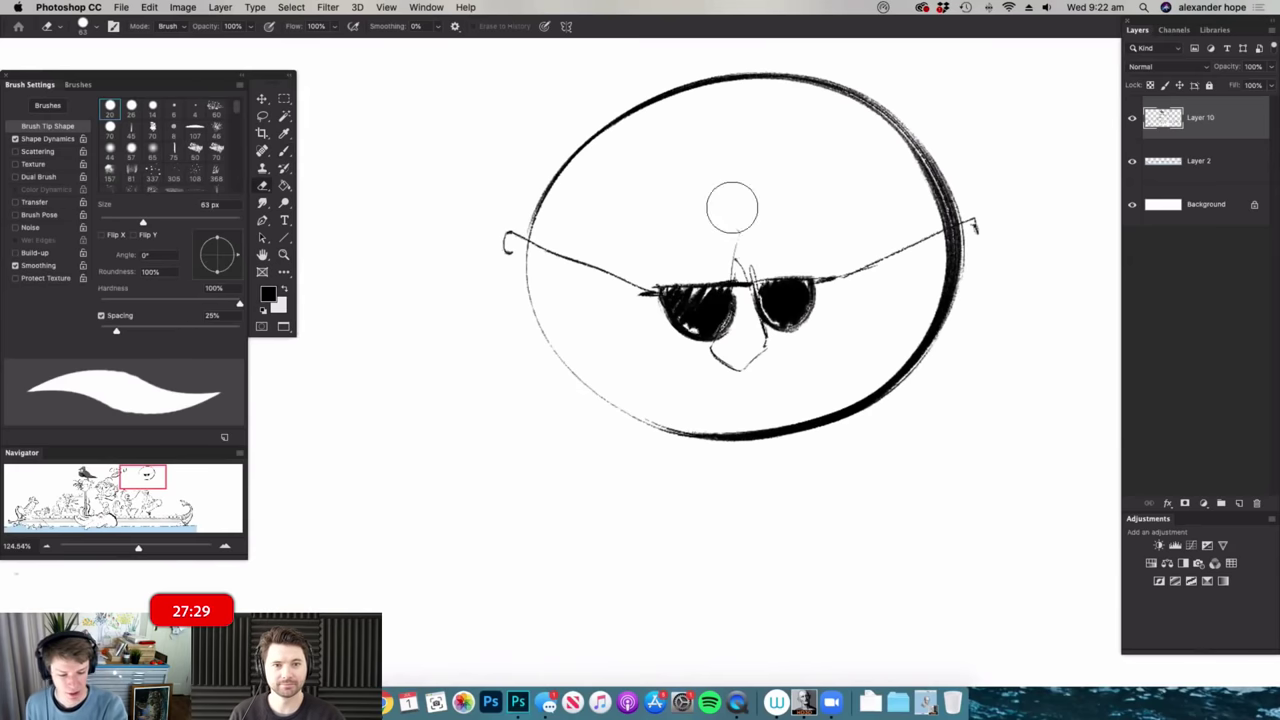
pyautogui.rightClick(731, 200)
pyautogui.press('Return')
pyautogui.press('super+space')
pyautogui.moveTo(700, 281)
pyautogui.mouseDown()
pyautogui.moveTo(725, 281)
pyautogui.moveTo(682, 326)
pyautogui.moveTo(716, 314)
pyautogui.moveTo(697, 338)
pyautogui.mouseUp()
pyautogui.moveTo(801, 290)
pyautogui.mouseDown()
pyautogui.moveTo(790, 308)
pyautogui.moveTo(804, 314)
pyautogui.mouseUp()
pyautogui.press('super+space')
pyautogui.scroll(-3, 799, 330)
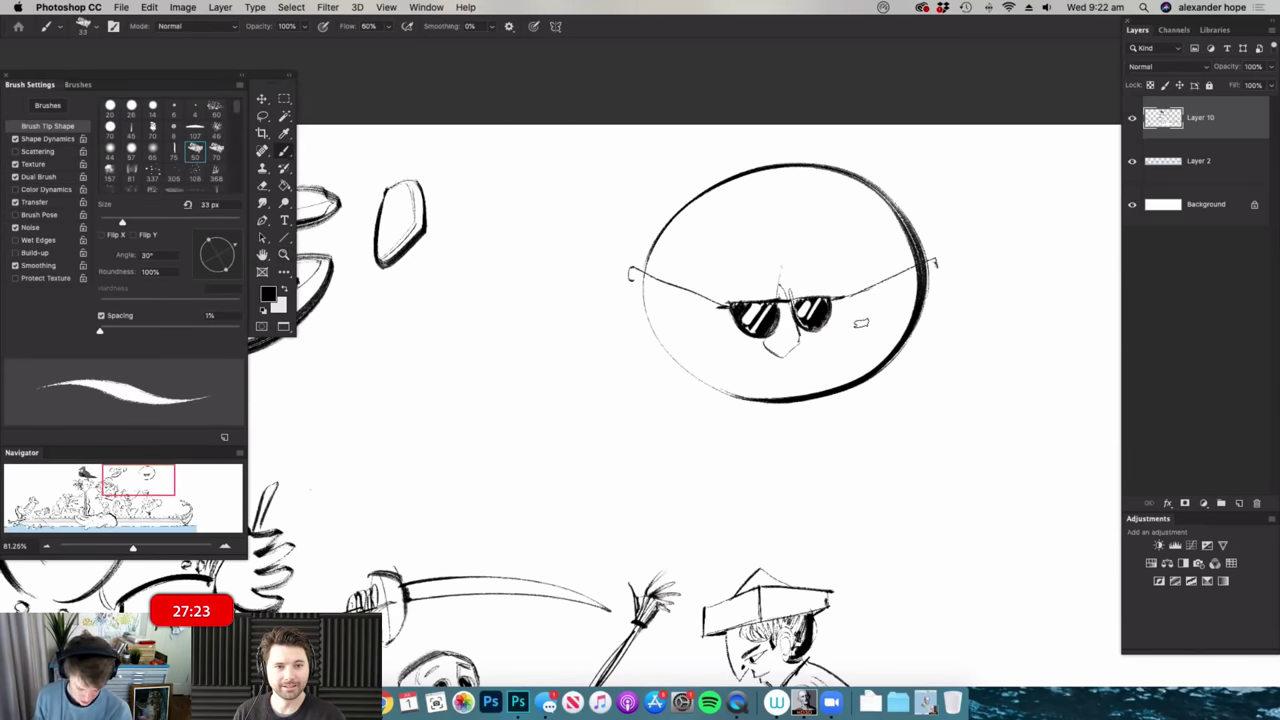
# - Draw a wide smiling mouth under the sun's nose with a black interior and a row of upper teeth
pyautogui.scroll(2, 851, 329)
pyautogui.moveTo(823, 338); pyautogui.dragTo(851, 338)
pyautogui.press('b')
pyautogui.moveTo(687, 354); pyautogui.dragTo(863, 319)
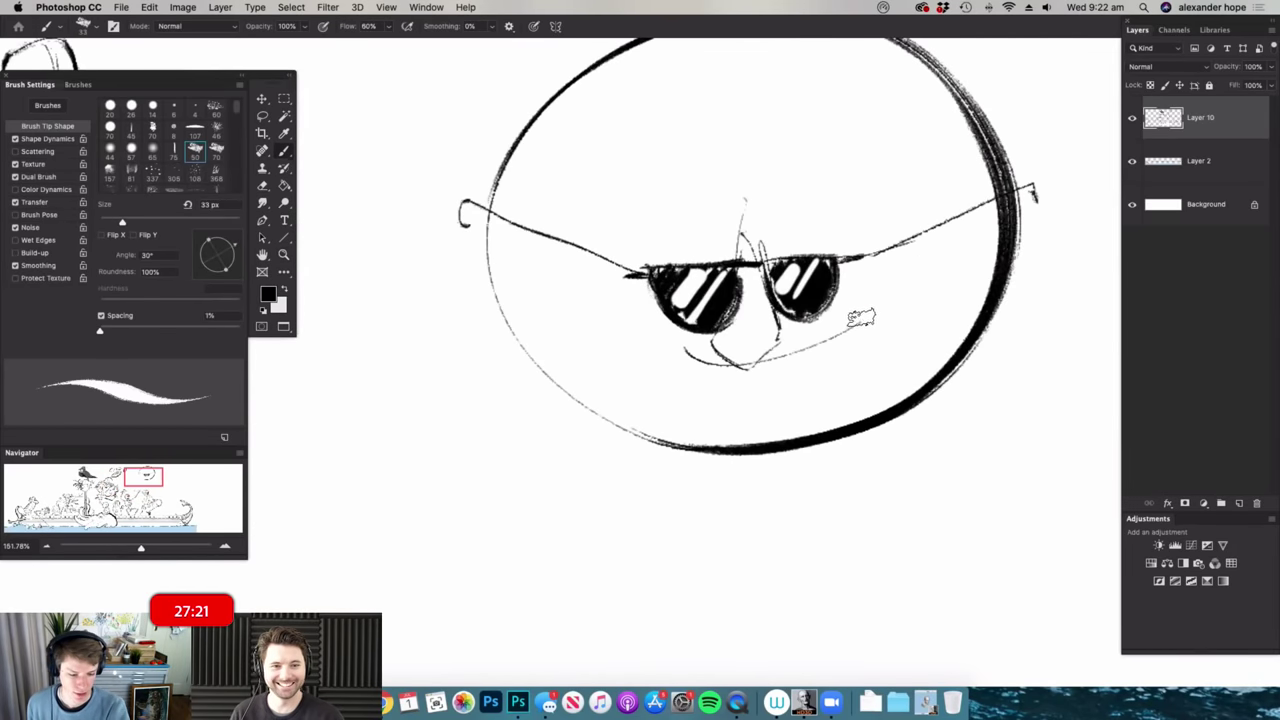
pyautogui.moveTo(686, 349); pyautogui.dragTo(732, 395)
pyautogui.moveTo(814, 377)
pyautogui.mouseDown()
pyautogui.moveTo(845, 328)
pyautogui.moveTo(802, 388)
pyautogui.mouseUp()
pyautogui.moveTo(716, 377)
pyautogui.mouseDown()
pyautogui.moveTo(806, 368)
pyautogui.moveTo(714, 390)
pyautogui.mouseUp()
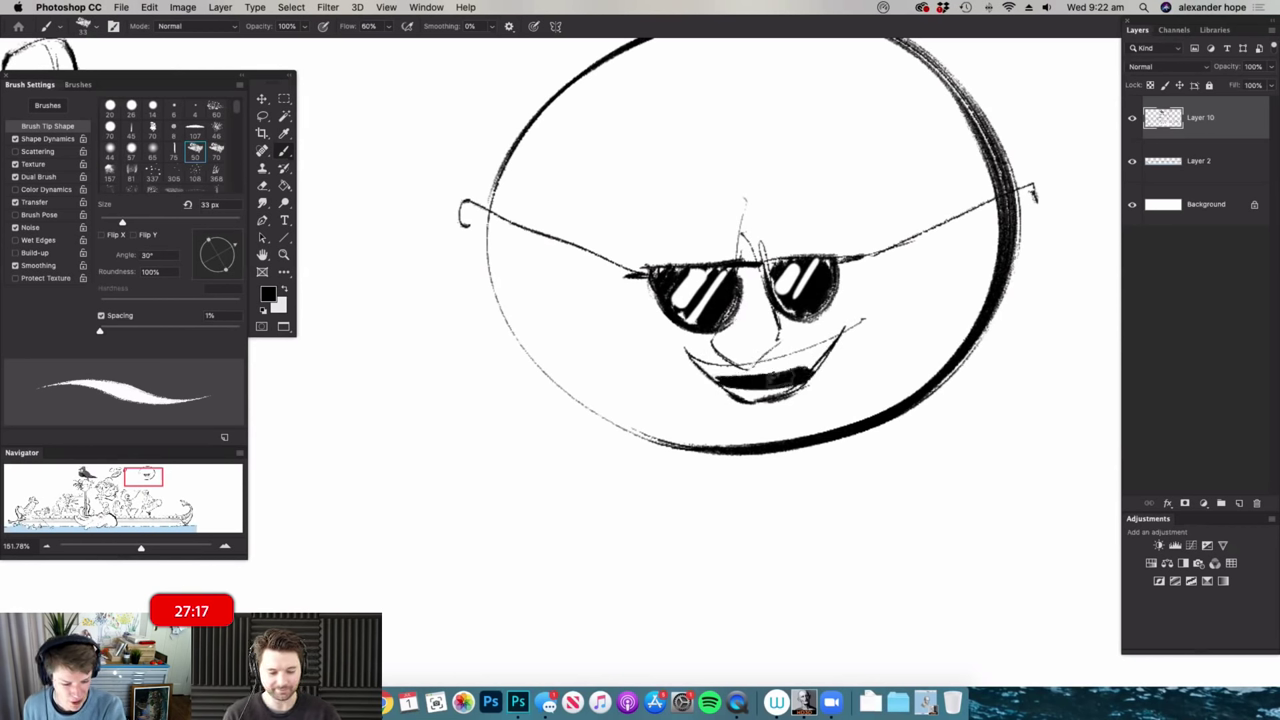
pyautogui.moveTo(826, 354); pyautogui.dragTo(758, 386)
pyautogui.moveTo(824, 352); pyautogui.dragTo(831, 341)
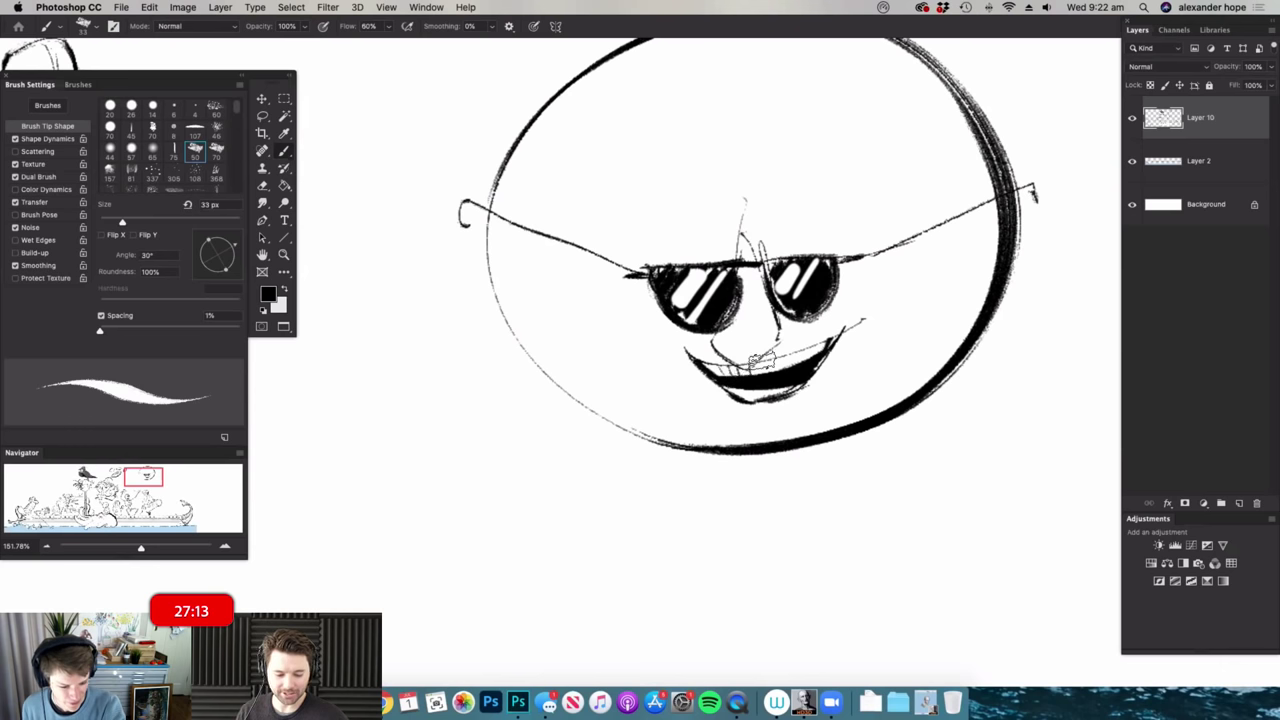
# - Clean up the lines around the sun's nose with the eraser and redraw the rounded nose outline
pyautogui.press('e')
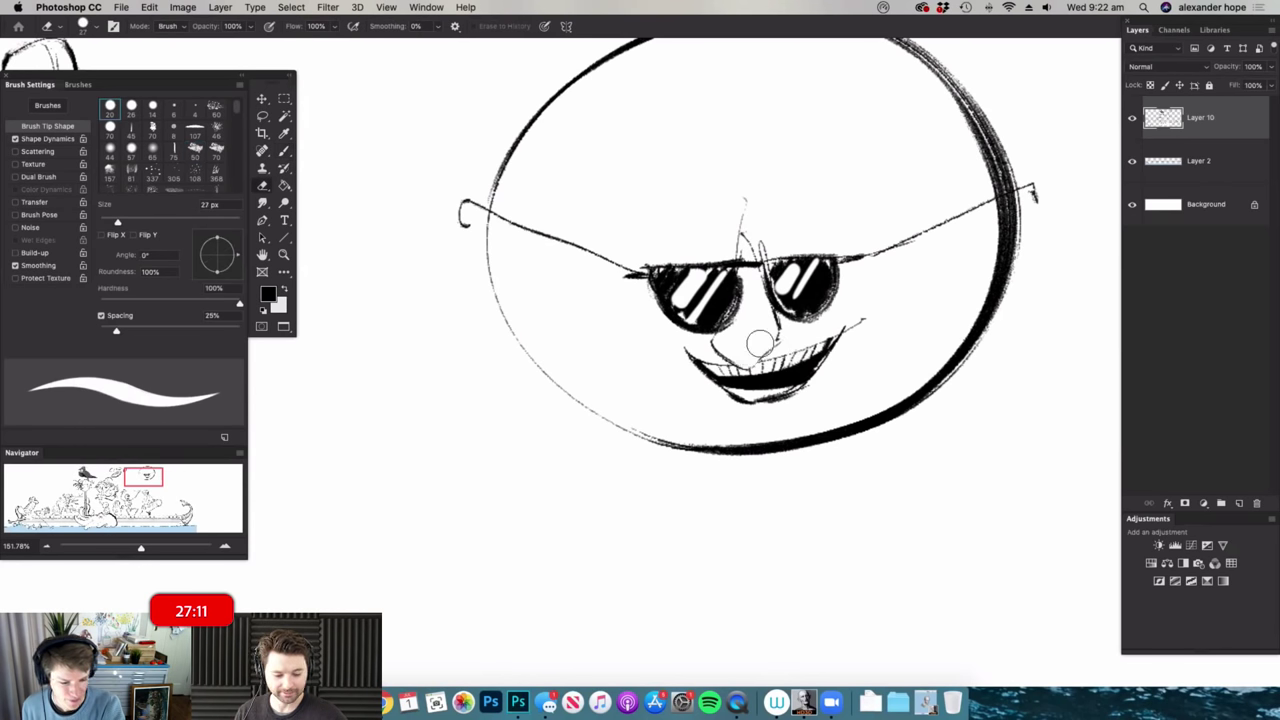
pyautogui.press('b')
pyautogui.moveTo(722, 338)
pyautogui.mouseDown()
pyautogui.moveTo(762, 372)
pyautogui.moveTo(778, 341)
pyautogui.mouseUp()
pyautogui.press('e')
pyautogui.moveTo(742, 298); pyautogui.dragTo(736, 313)
pyautogui.press('b')
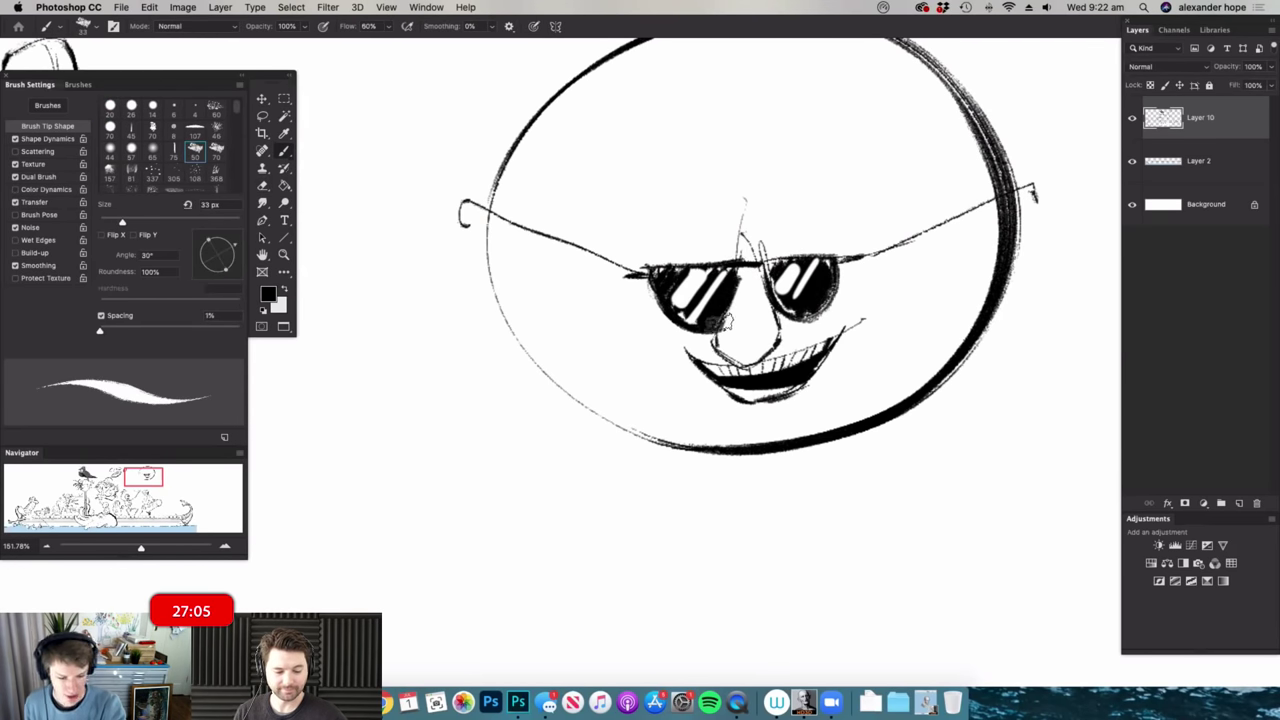
# - Draw zigzag rays all the way around the sun's circle
pyautogui.moveTo(796, 355); pyautogui.dragTo(725, 355)
pyautogui.moveTo(854, 349); pyautogui.dragTo(880, 348)
pyautogui.moveTo(770, 362)
pyautogui.mouseDown()
pyautogui.moveTo(848, 403)
pyautogui.moveTo(848, 226)
pyautogui.moveTo(807, 192)
pyautogui.mouseUp()
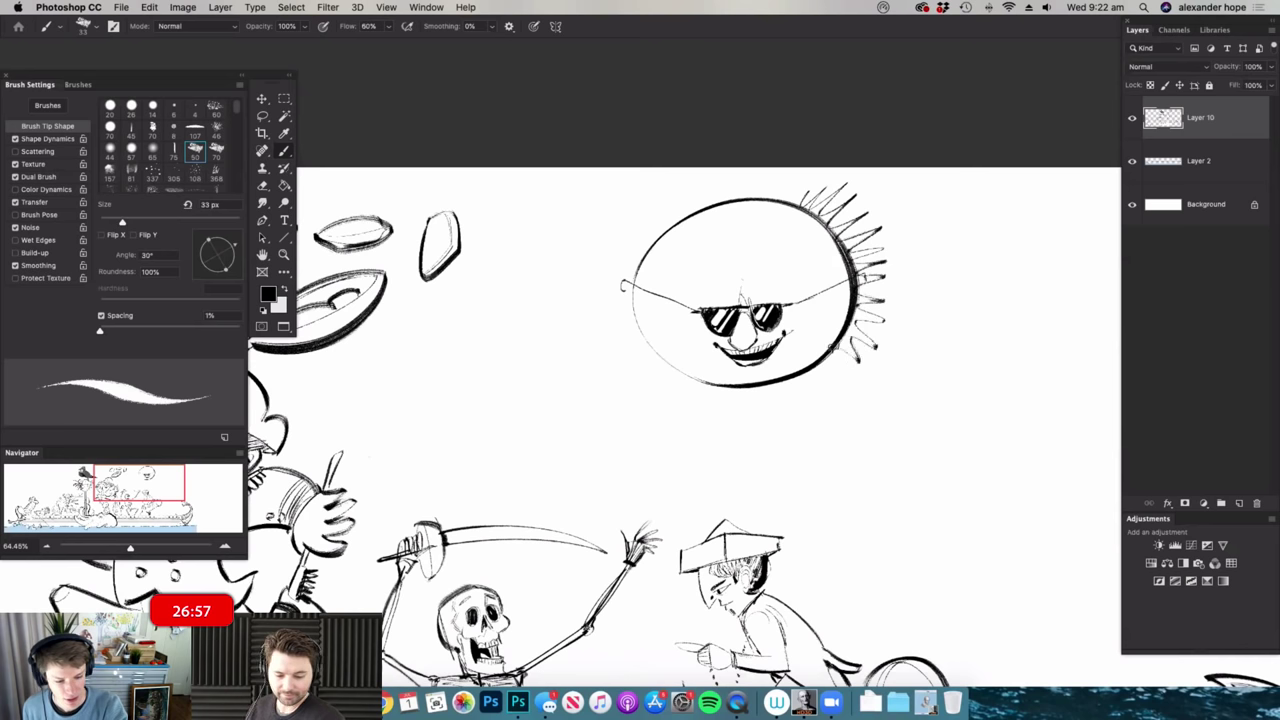
pyautogui.moveTo(652, 393)
pyautogui.mouseDown()
pyautogui.moveTo(624, 378)
pyautogui.moveTo(643, 341)
pyautogui.mouseUp()
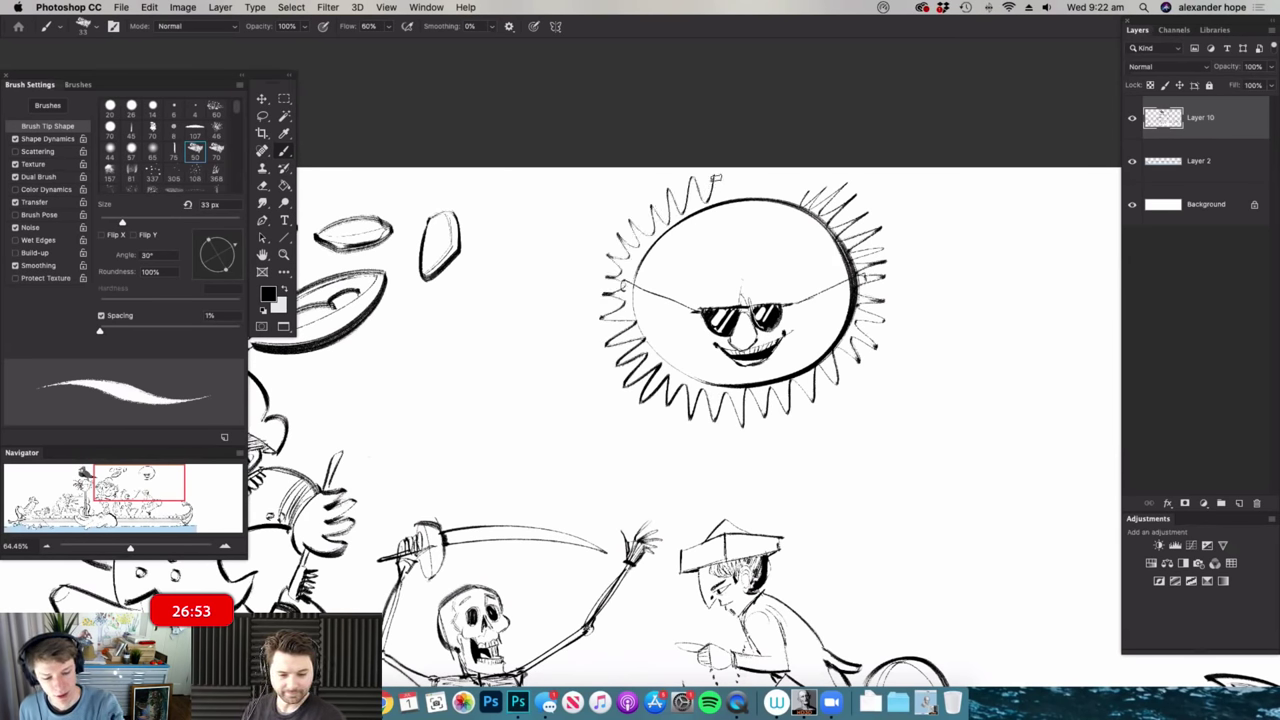
pyautogui.moveTo(759, 196)
pyautogui.mouseDown()
pyautogui.moveTo(852, 224)
pyautogui.moveTo(787, 246)
pyautogui.mouseUp()
# - Draw a dashed light ray from the sun down to the rider's hand and onward at an angle below it
pyautogui.moveTo(778, 483); pyautogui.dragTo(832, 478)
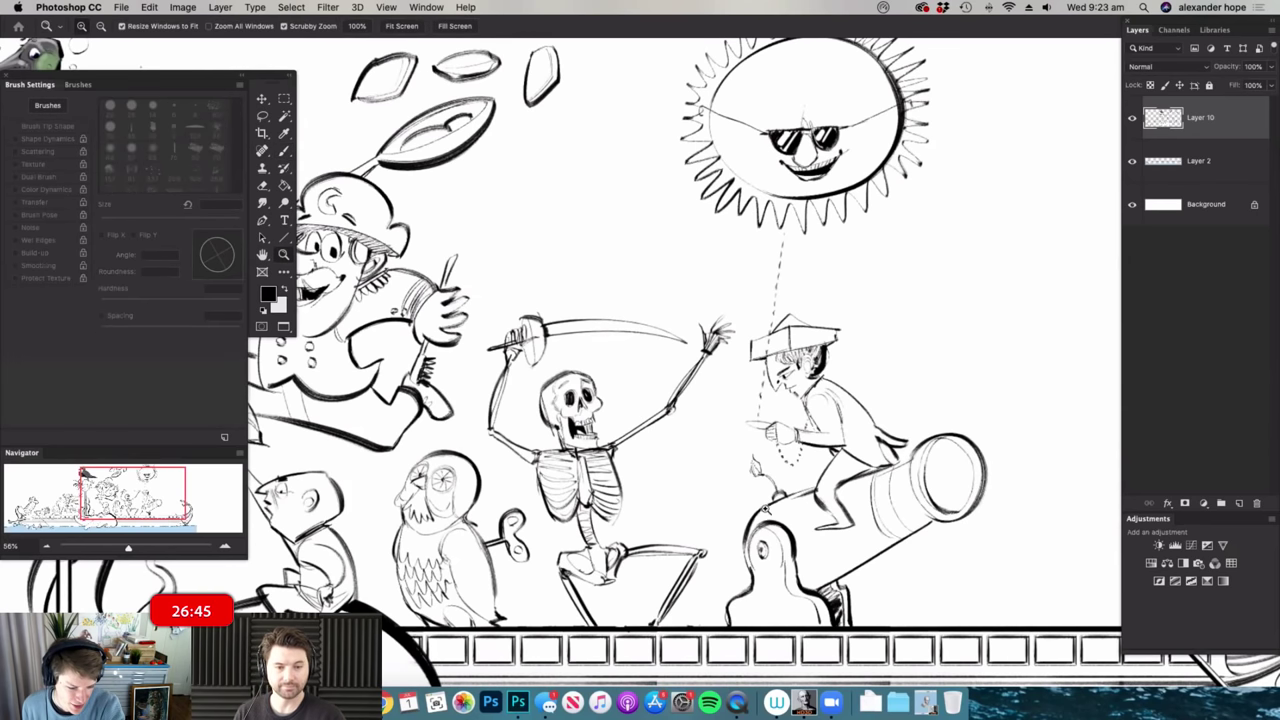
pyautogui.scroll(3, 758, 416)
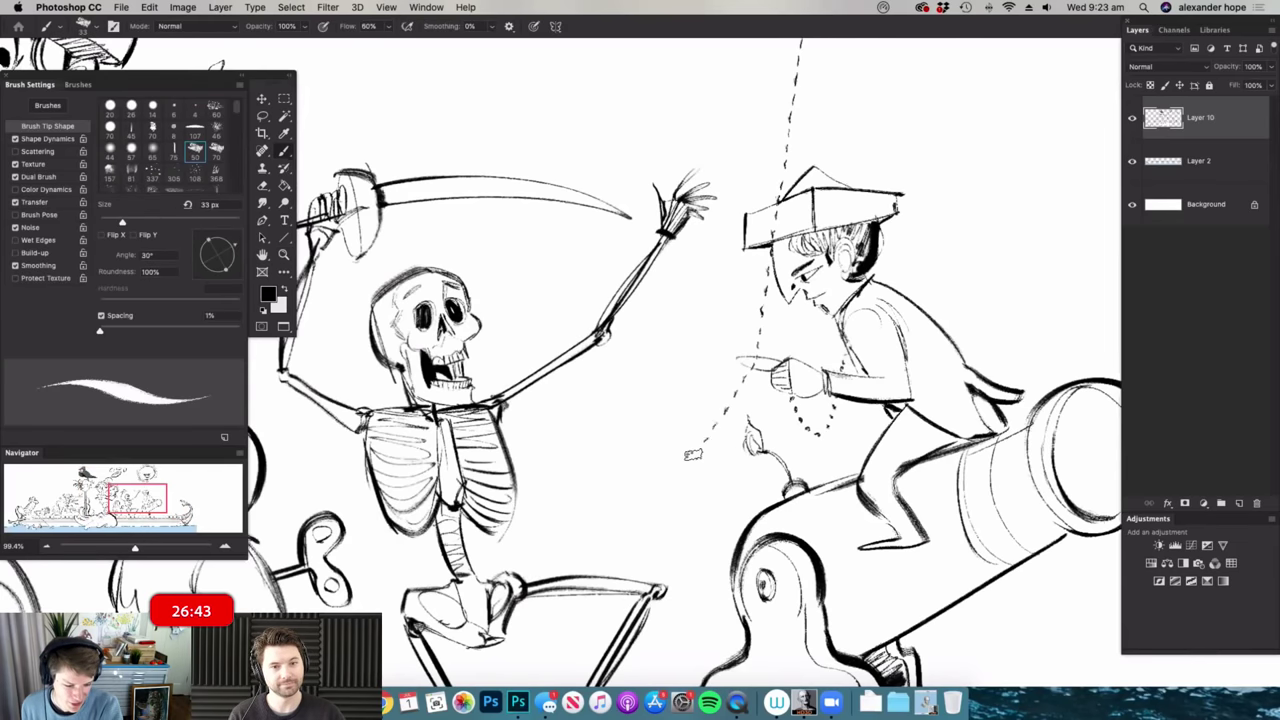
pyautogui.moveTo(781, 457); pyautogui.dragTo(784, 483)
pyautogui.press('super+space')
pyautogui.moveTo(785, 378)
pyautogui.mouseDown()
pyautogui.moveTo(1021, 302)
pyautogui.moveTo(1000, 368)
pyautogui.moveTo(1011, 419)
pyautogui.moveTo(998, 397)
pyautogui.moveTo(846, 410)
pyautogui.mouseUp()
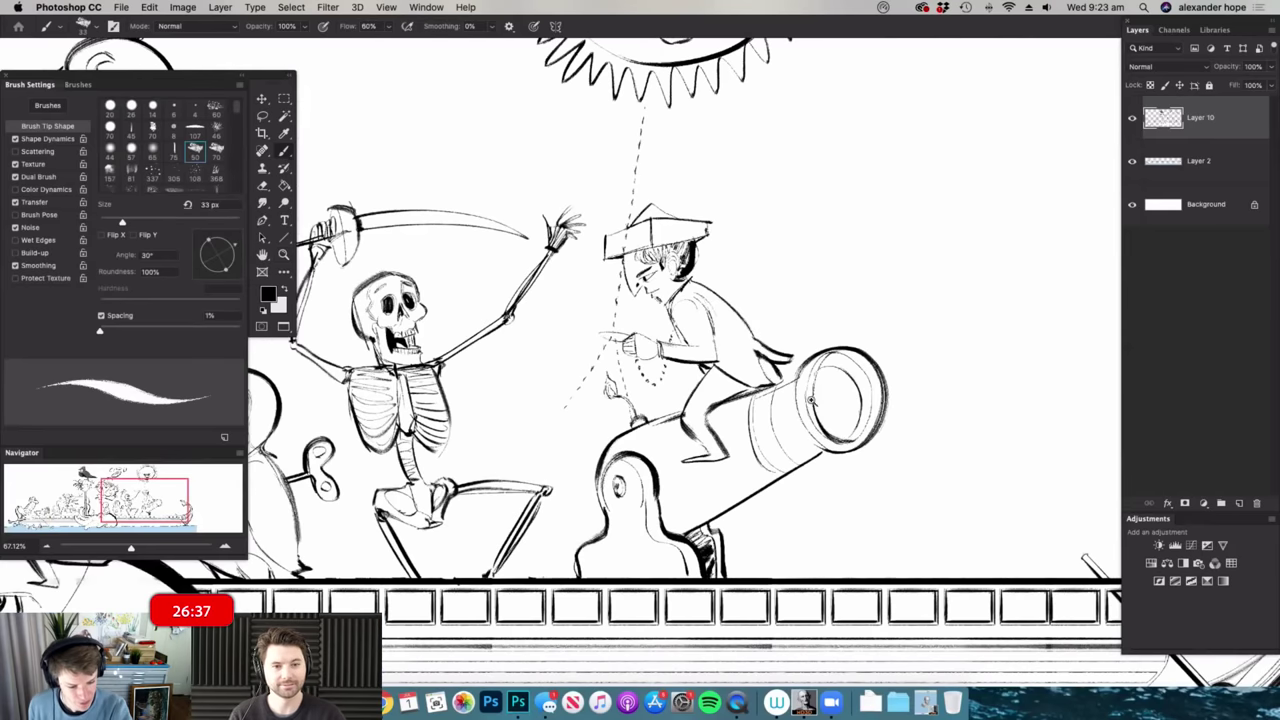
# - Set the brush size to 38 px and paint a solid black cannonball in front of the cannon's muzzle
pyautogui.scroll(-3, 841, 381)
pyautogui.scroll(3, 923, 409)
pyautogui.moveTo(826, 395)
pyautogui.mouseDown()
pyautogui.moveTo(866, 332)
pyautogui.moveTo(838, 400)
pyautogui.moveTo(920, 273)
pyautogui.mouseUp()
pyautogui.press('super+space')
pyautogui.rightClick(862, 305)
pyautogui.moveTo(940, 331); pyautogui.dragTo(946, 331)
pyautogui.moveTo(840, 335)
pyautogui.mouseDown()
pyautogui.moveTo(872, 382)
pyautogui.moveTo(908, 362)
pyautogui.moveTo(965, 366)
pyautogui.mouseUp()
pyautogui.press('super+space')
pyautogui.moveTo(866, 354); pyautogui.dragTo(828, 430)
pyautogui.moveTo(877, 331); pyautogui.dragTo(797, 434)
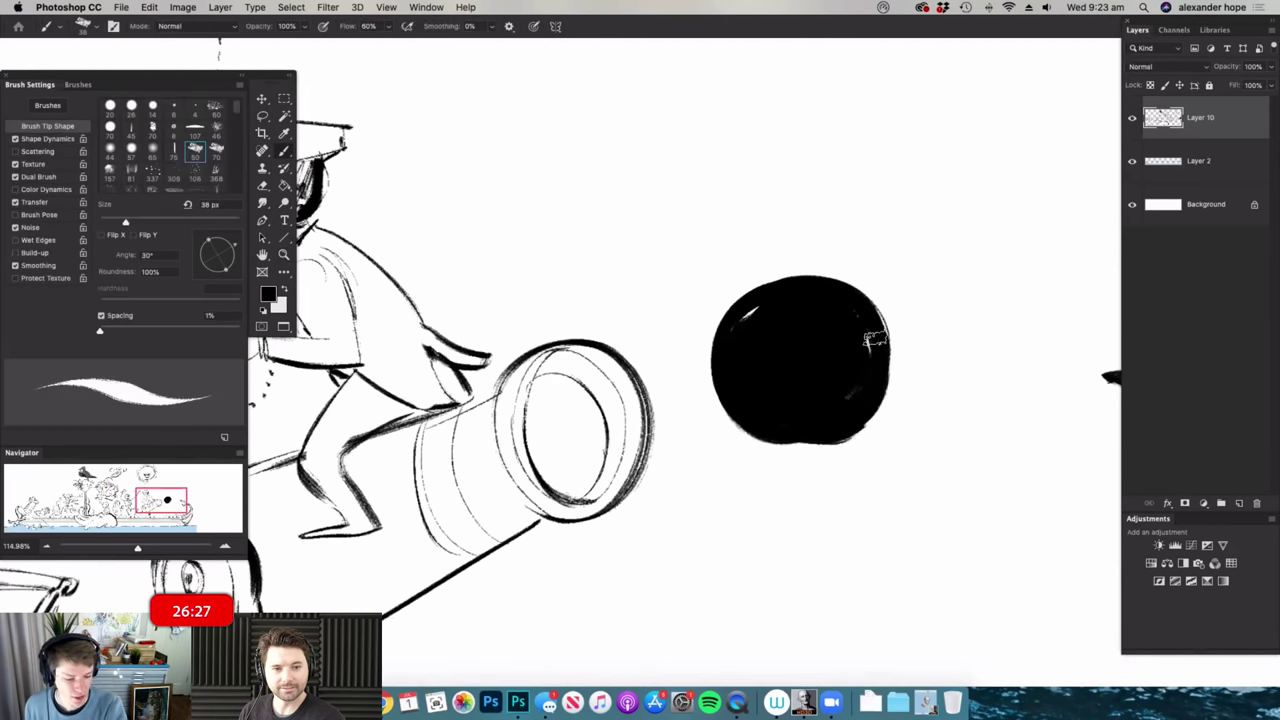
# - Paint white highlights along the cannonball's upper edge and lower rim, and restore black as the painting colour
pyautogui.press('x')
pyautogui.moveTo(800, 284)
pyautogui.mouseDown()
pyautogui.moveTo(764, 290)
pyautogui.moveTo(722, 345)
pyautogui.moveTo(745, 318)
pyautogui.moveTo(806, 300)
pyautogui.moveTo(722, 345)
pyautogui.moveTo(791, 323)
pyautogui.moveTo(815, 297)
pyautogui.mouseUp()
pyautogui.moveTo(880, 376)
pyautogui.mouseDown()
pyautogui.moveTo(855, 432)
pyautogui.moveTo(835, 440)
pyautogui.moveTo(785, 440)
pyautogui.moveTo(829, 390)
pyautogui.moveTo(846, 406)
pyautogui.moveTo(755, 404)
pyautogui.mouseUp()
pyautogui.moveTo(858, 402); pyautogui.dragTo(950, 400)
pyautogui.keyDown('alt'); pyautogui.click(861, 387); pyautogui.keyUp('alt')
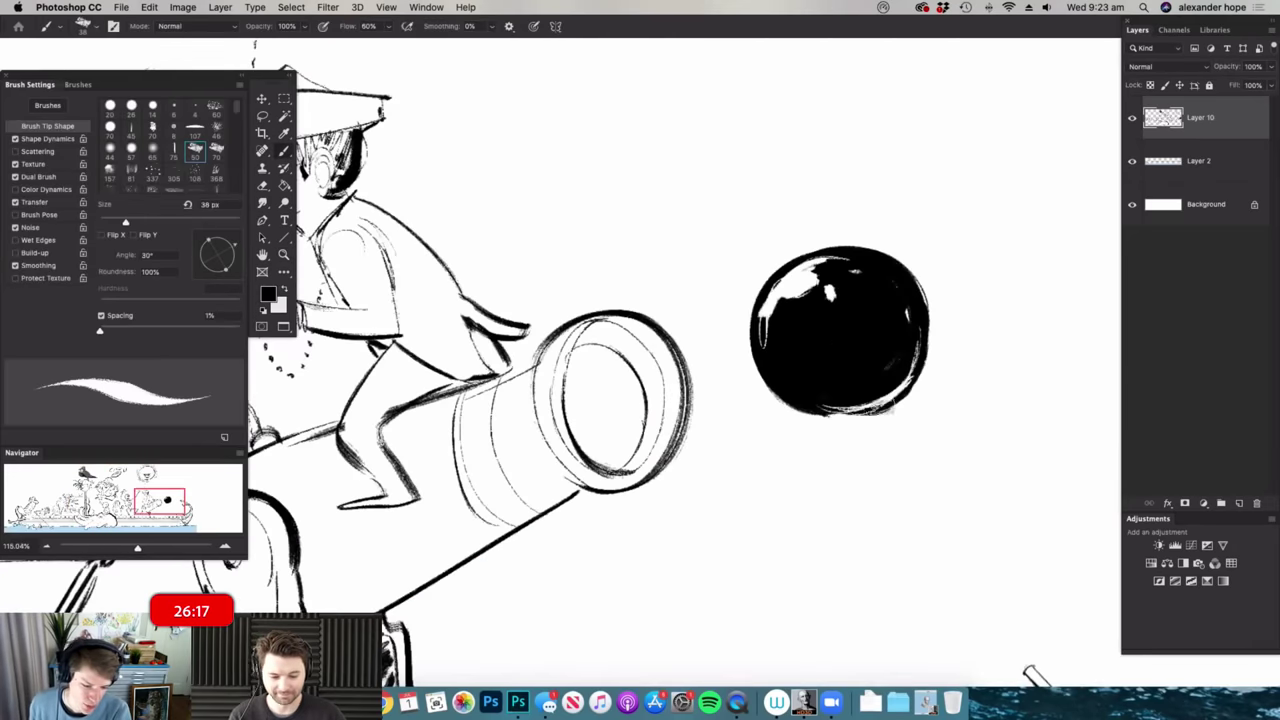
# - Lasso the cannonball, move it closer to the cannon's muzzle and deselect it
pyautogui.scroll(-6, 850, 413)
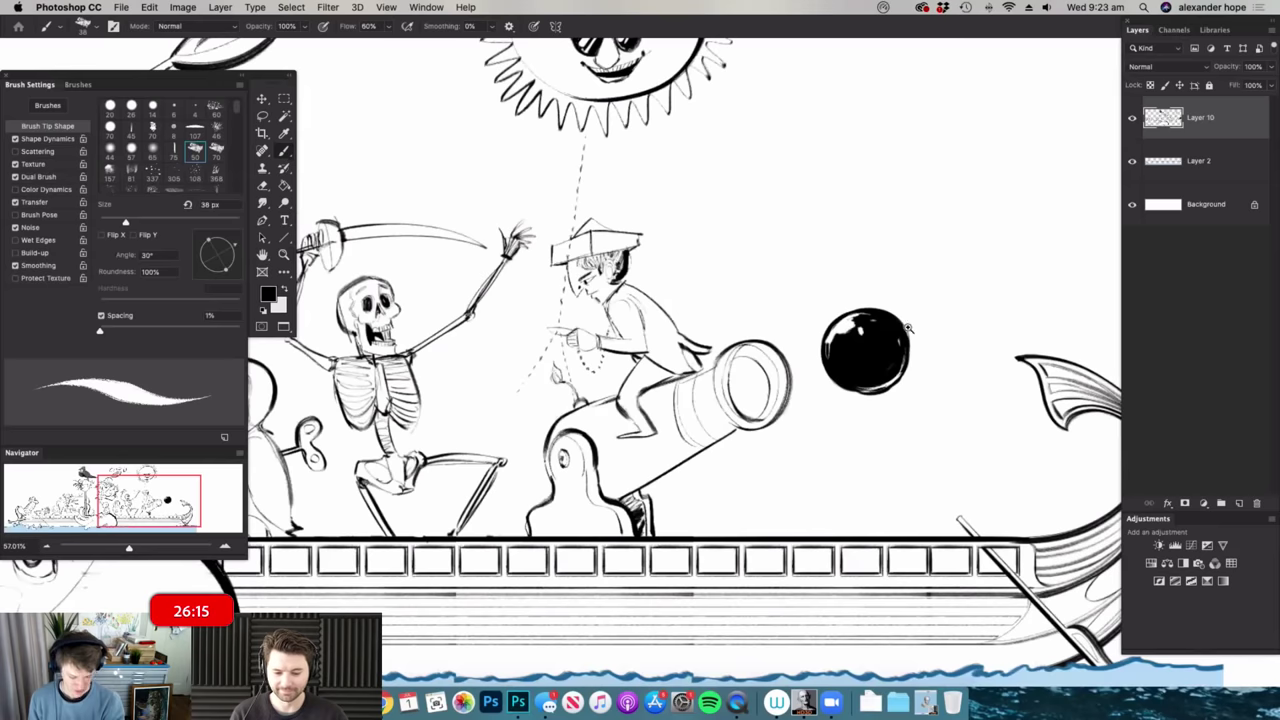
pyautogui.scroll(3, 908, 328)
pyautogui.press('l')
pyautogui.moveTo(908, 330)
pyautogui.mouseDown()
pyautogui.moveTo(924, 370)
pyautogui.moveTo(806, 448)
pyautogui.moveTo(906, 322)
pyautogui.moveTo(849, 379)
pyautogui.mouseUp()
pyautogui.press('v')
pyautogui.press('m')
pyautogui.click(914, 347)
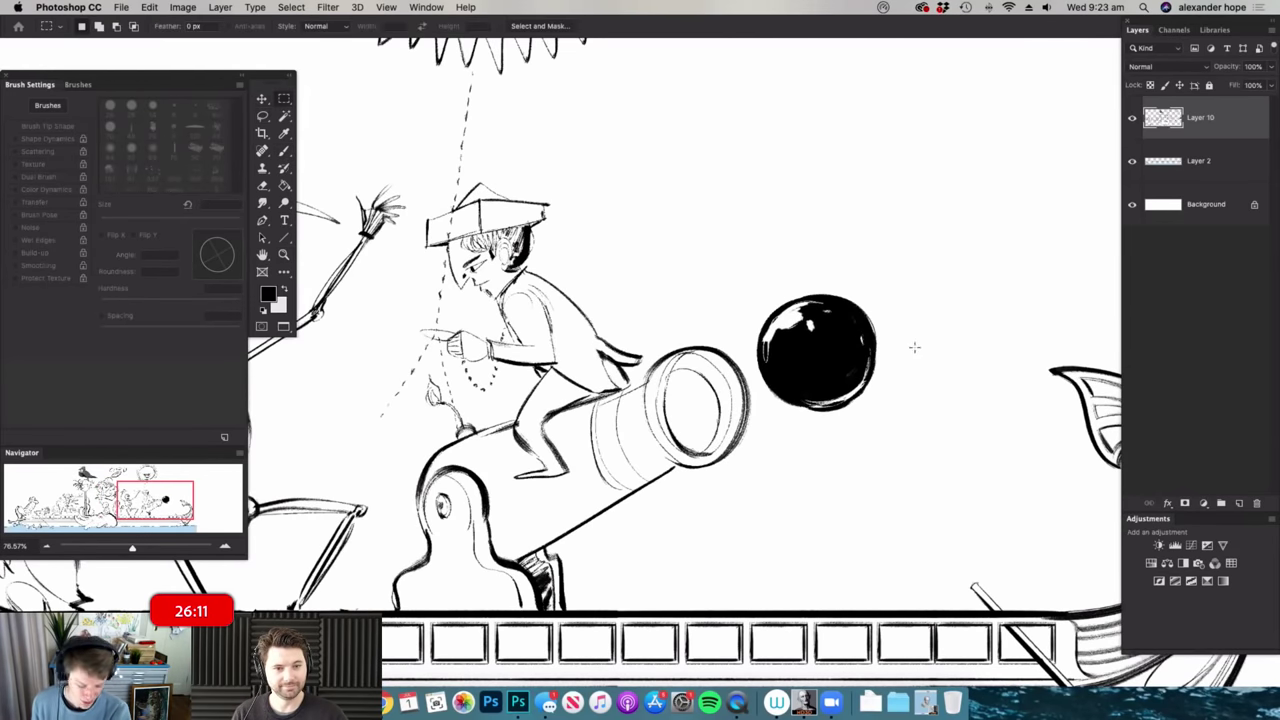
# - Draw blast streaks from inside the muzzle to the cannonball, with spikes and flying debris around them
pyautogui.press('b')
pyautogui.moveTo(715, 293); pyautogui.dragTo(702, 362)
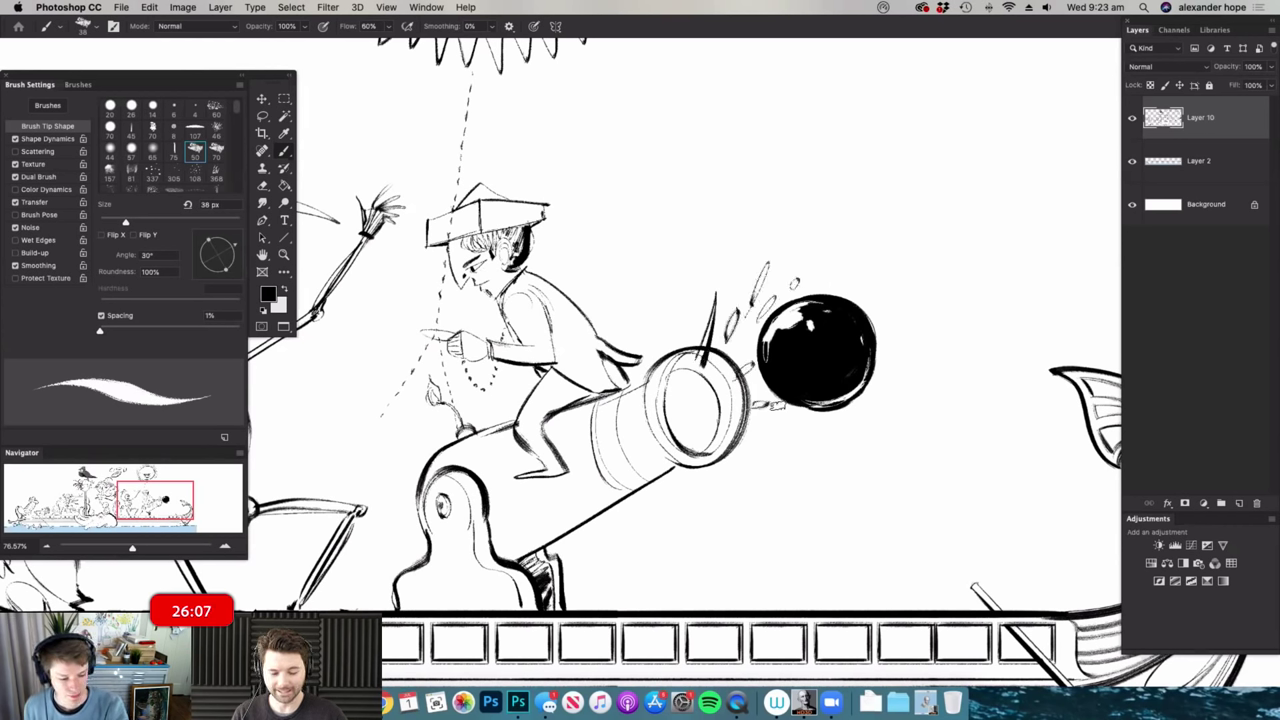
pyautogui.moveTo(665, 365)
pyautogui.mouseDown()
pyautogui.moveTo(664, 411)
pyautogui.moveTo(762, 378)
pyautogui.mouseUp()
pyautogui.moveTo(676, 402)
pyautogui.mouseDown()
pyautogui.moveTo(772, 396)
pyautogui.moveTo(780, 415)
pyautogui.mouseUp()
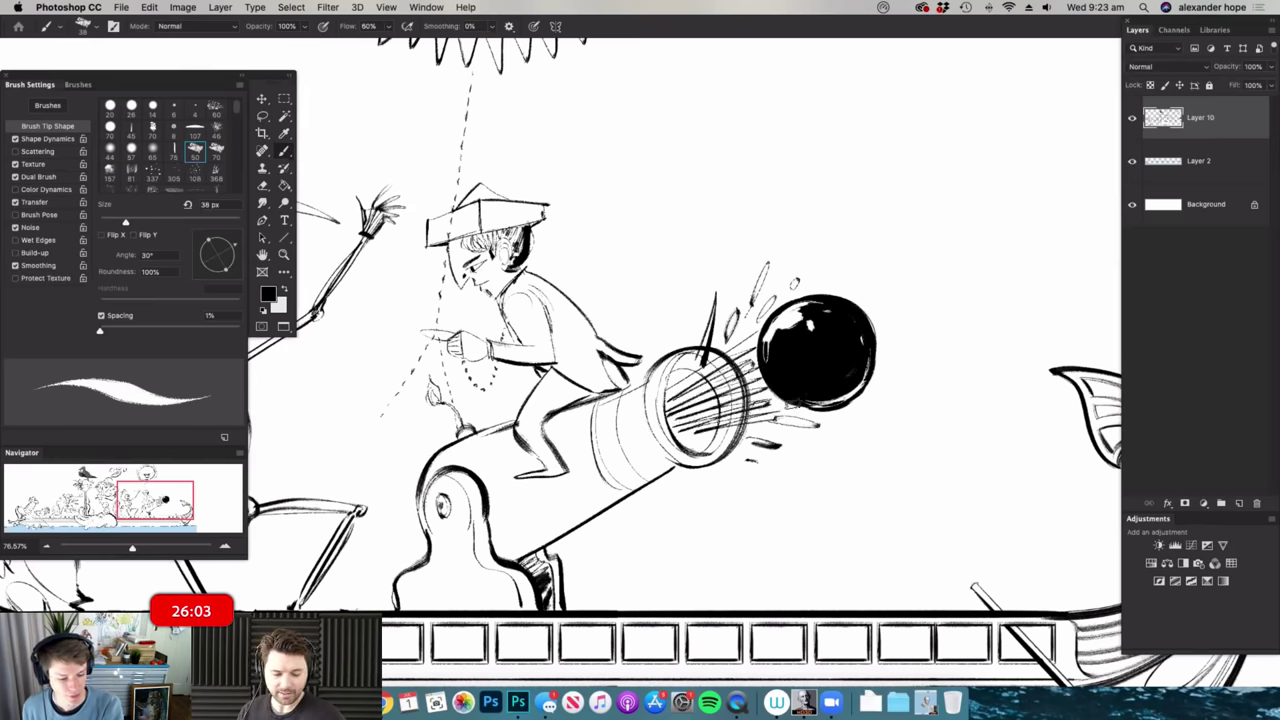
# - Review the whole ship scene and the composition of the sun, cannon rider and cannonball
pyautogui.press('super+0')
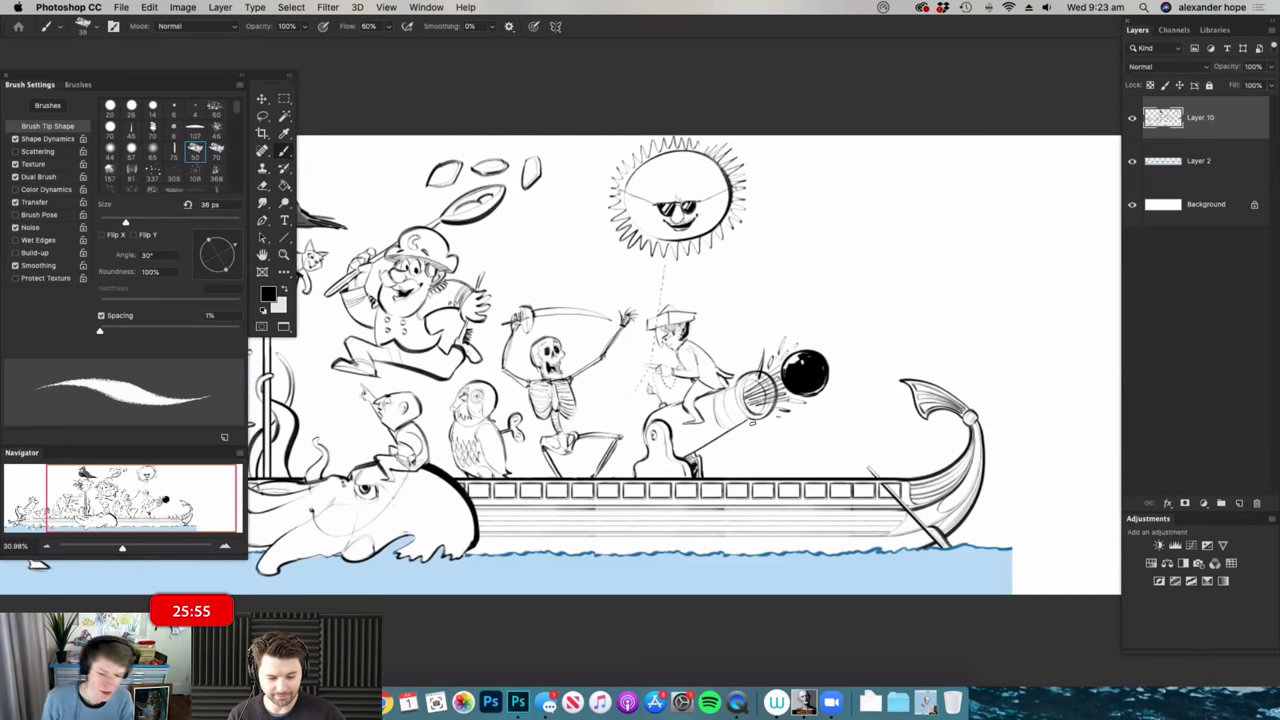
pyautogui.press('super+space')
pyautogui.moveTo(580, 368); pyautogui.dragTo(532, 372)
pyautogui.moveTo(745, 387)
pyautogui.mouseDown()
pyautogui.moveTo(845, 330)
pyautogui.moveTo(850, 305)
pyautogui.mouseUp()
pyautogui.press('super+space')
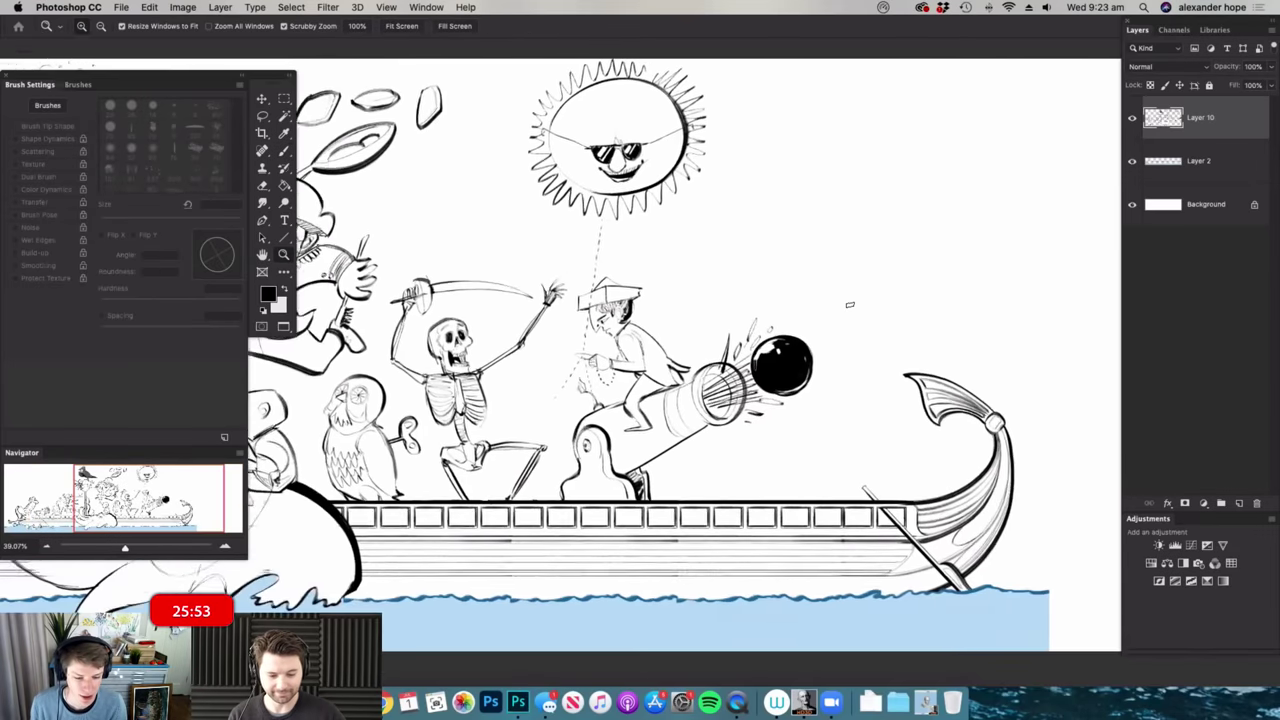
pyautogui.press('space')
pyautogui.moveTo(831, 411); pyautogui.dragTo(789, 460)
pyautogui.press('super+space')
pyautogui.moveTo(813, 416)
pyautogui.mouseDown()
pyautogui.moveTo(814, 394)
pyautogui.moveTo(741, 453)
pyautogui.moveTo(757, 489)
pyautogui.moveTo(758, 457)
pyautogui.mouseUp()
pyautogui.press('super+space')
pyautogui.press('super+space')
pyautogui.moveTo(826, 397)
pyautogui.mouseDown()
pyautogui.moveTo(729, 449)
pyautogui.moveTo(680, 457)
pyautogui.moveTo(651, 403)
pyautogui.moveTo(699, 391)
pyautogui.moveTo(838, 425)
pyautogui.mouseUp()
pyautogui.press('super+space')
pyautogui.press('super+space')
pyautogui.press('z')
pyautogui.scroll(-3, 851, 400)
pyautogui.scroll(4, 837, 337)
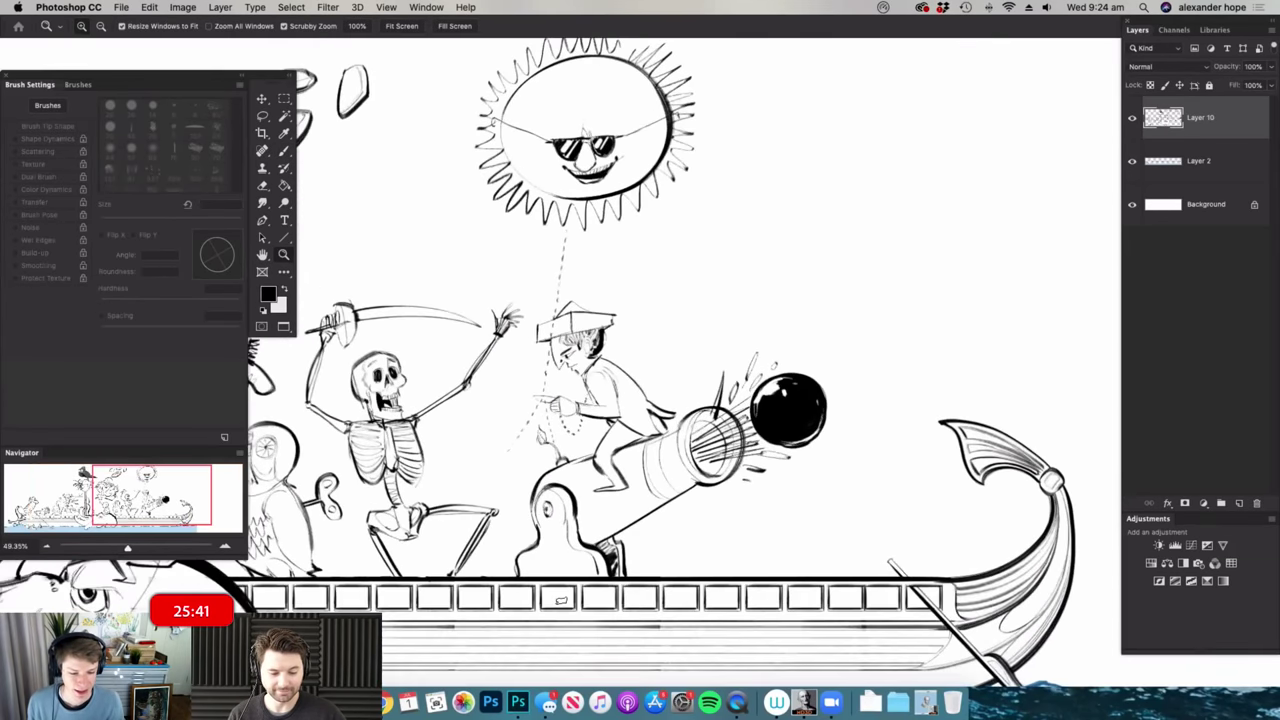
# - Switch to Chrome and replace the owl image search with a Google Images search for "mario"
pyautogui.scroll(1, 825, 330)
pyautogui.press('b')
pyautogui.press('super+Tab')
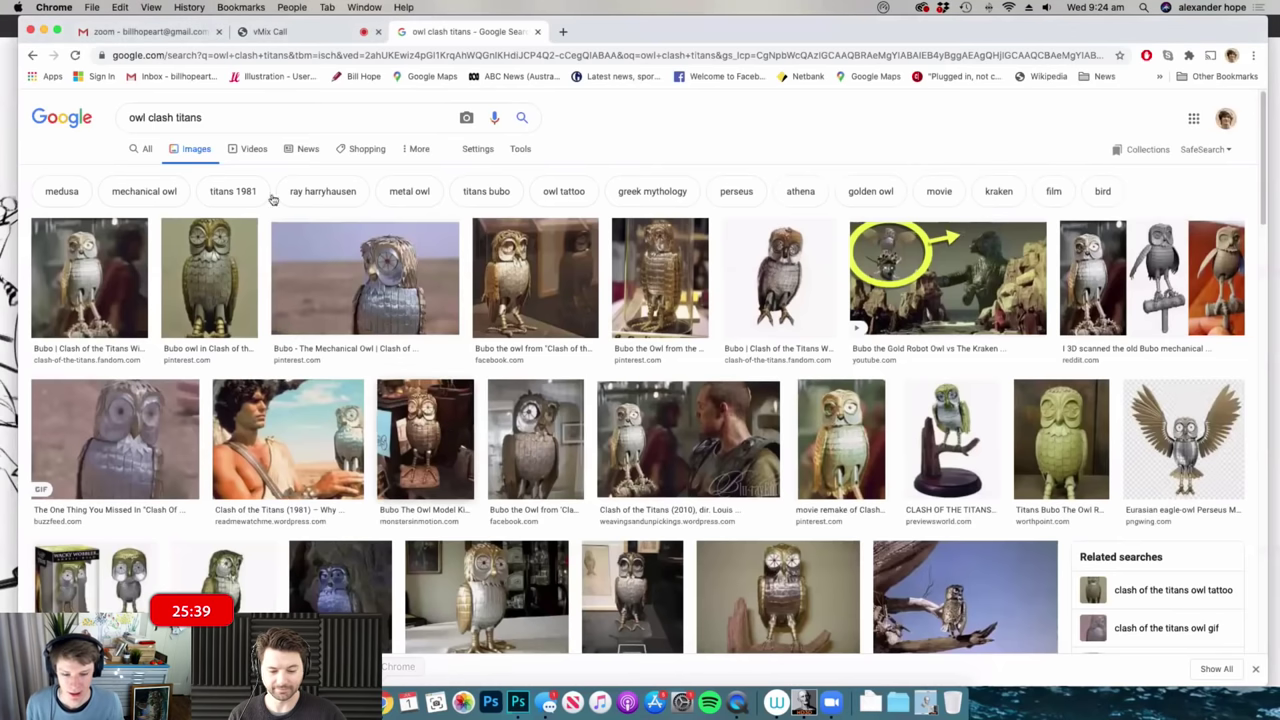
pyautogui.tripleClick(216, 121)
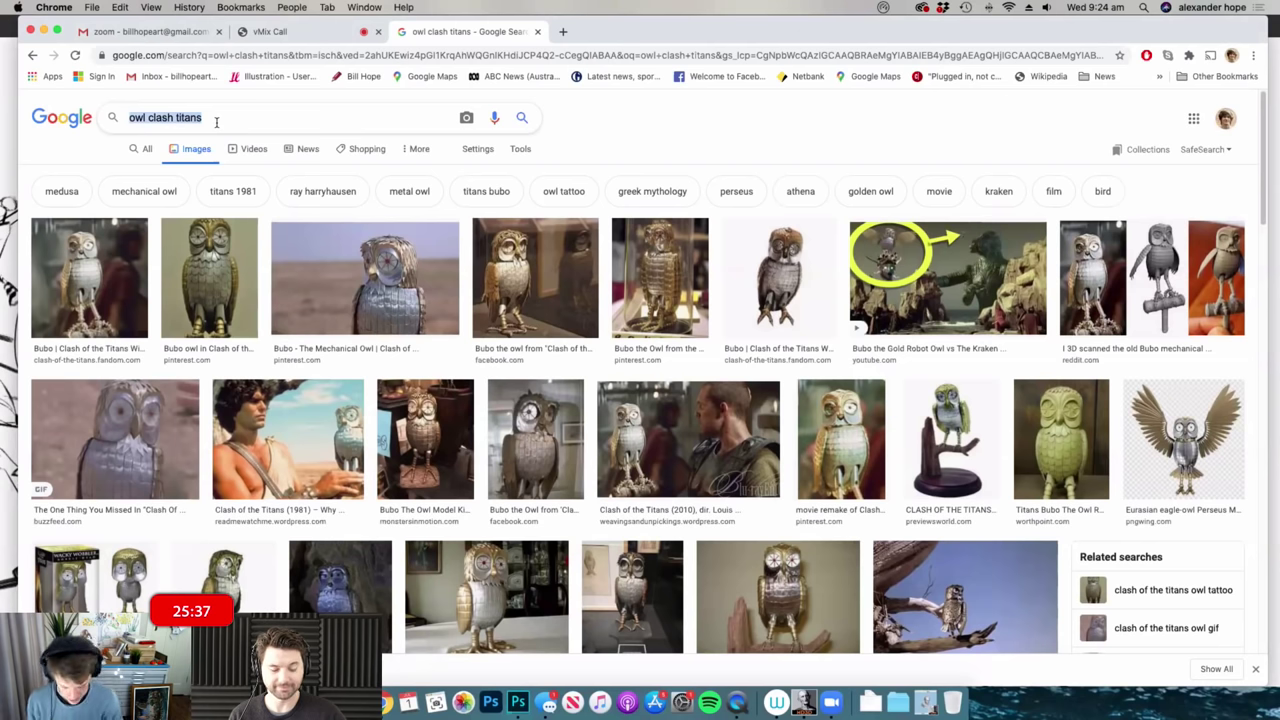
pyautogui.write('mario')
pyautogui.press('Return')
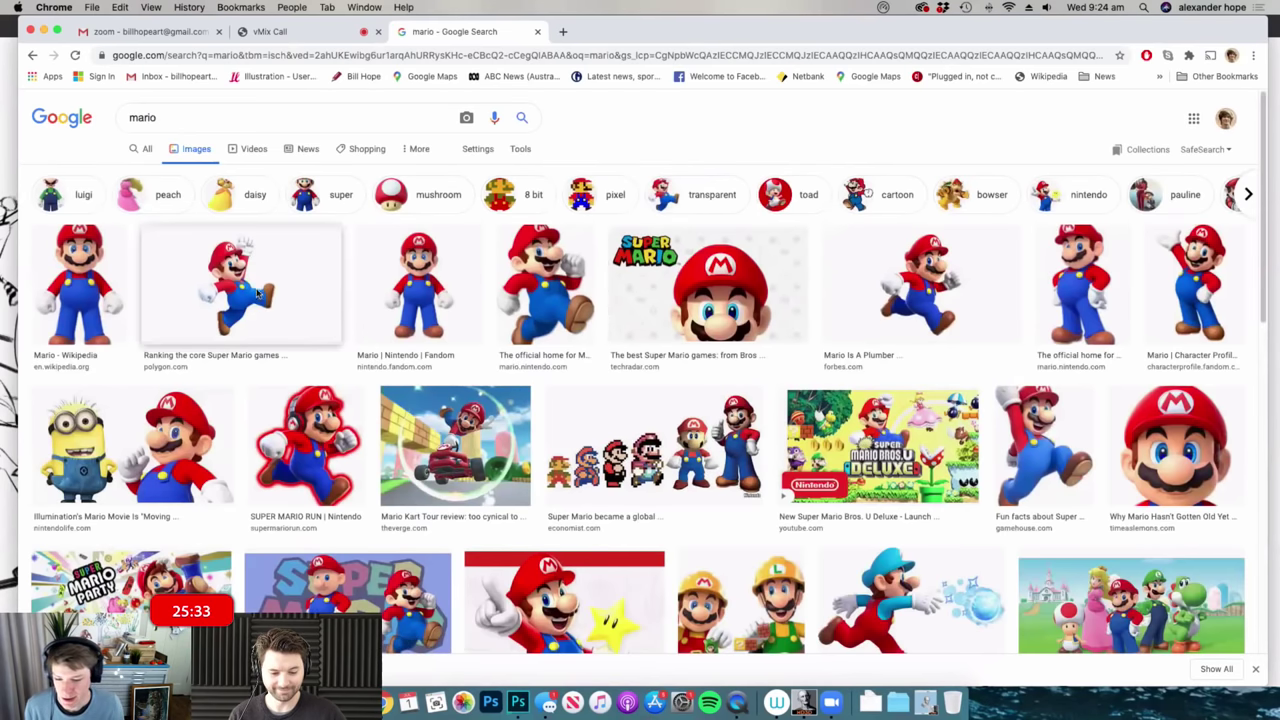
# - Copy the jumping Mario picture with the raised arm and paste it into the ship drawing in Photoshop
pyautogui.rightClick(258, 293)
pyautogui.click(302, 322)
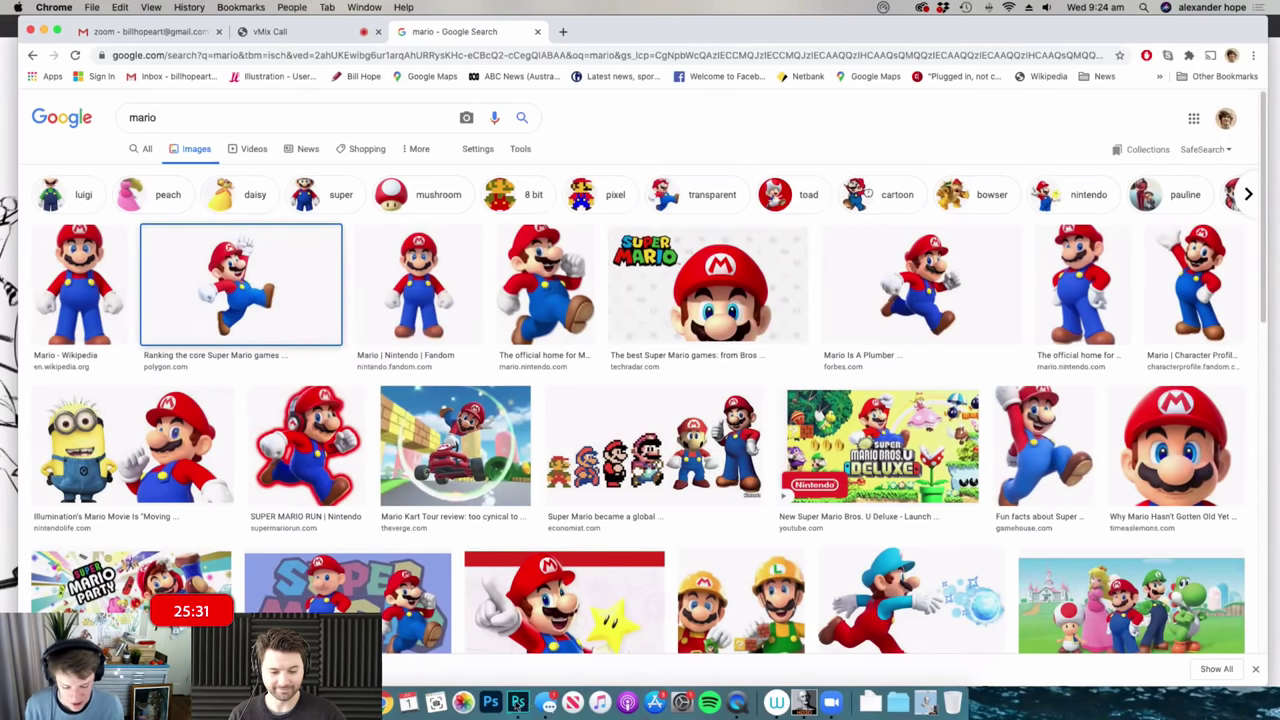
pyautogui.click(518, 701)
pyautogui.press('super+v')
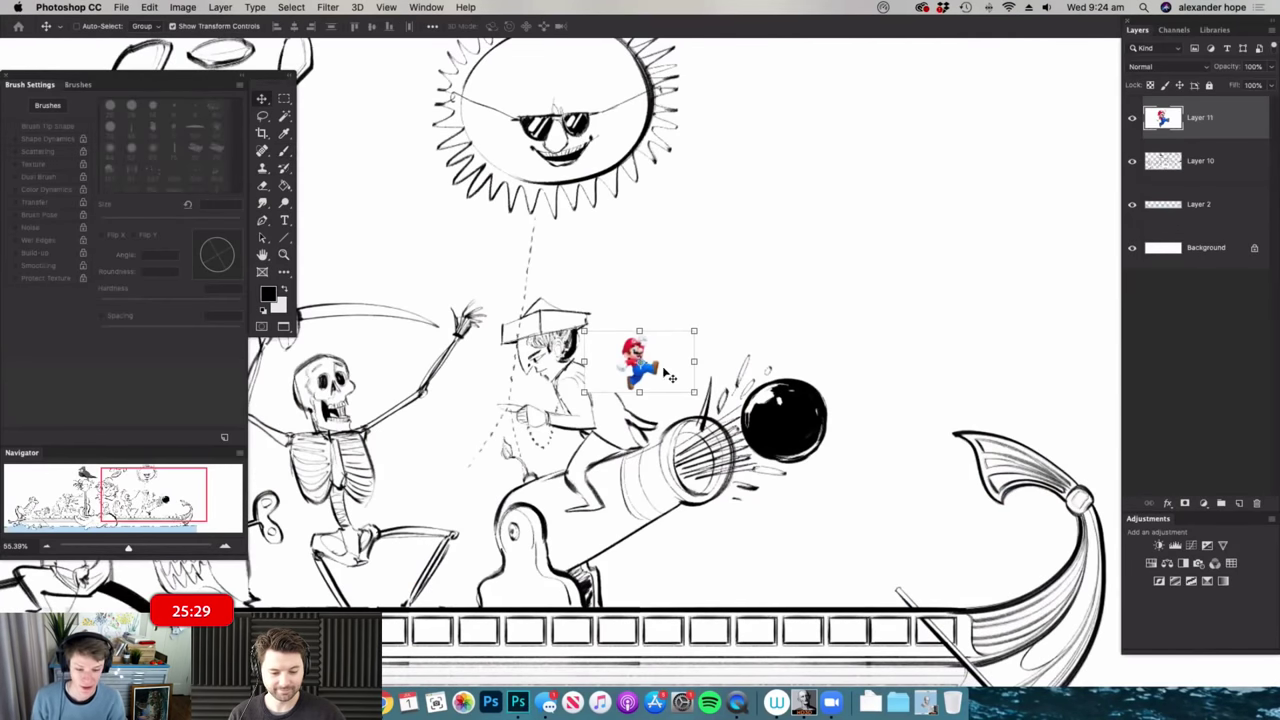
# - Move the pasted Mario reference into the empty sky above the bow, enlarge it to about 258% and flip it horizontally
pyautogui.moveTo(670, 377); pyautogui.dragTo(1017, 210)
pyautogui.press('super+t')
pyautogui.moveTo(943, 231); pyautogui.dragTo(766, 330)
pyautogui.moveTo(986, 266); pyautogui.dragTo(1066, 222)
pyautogui.press('super+shift+h')
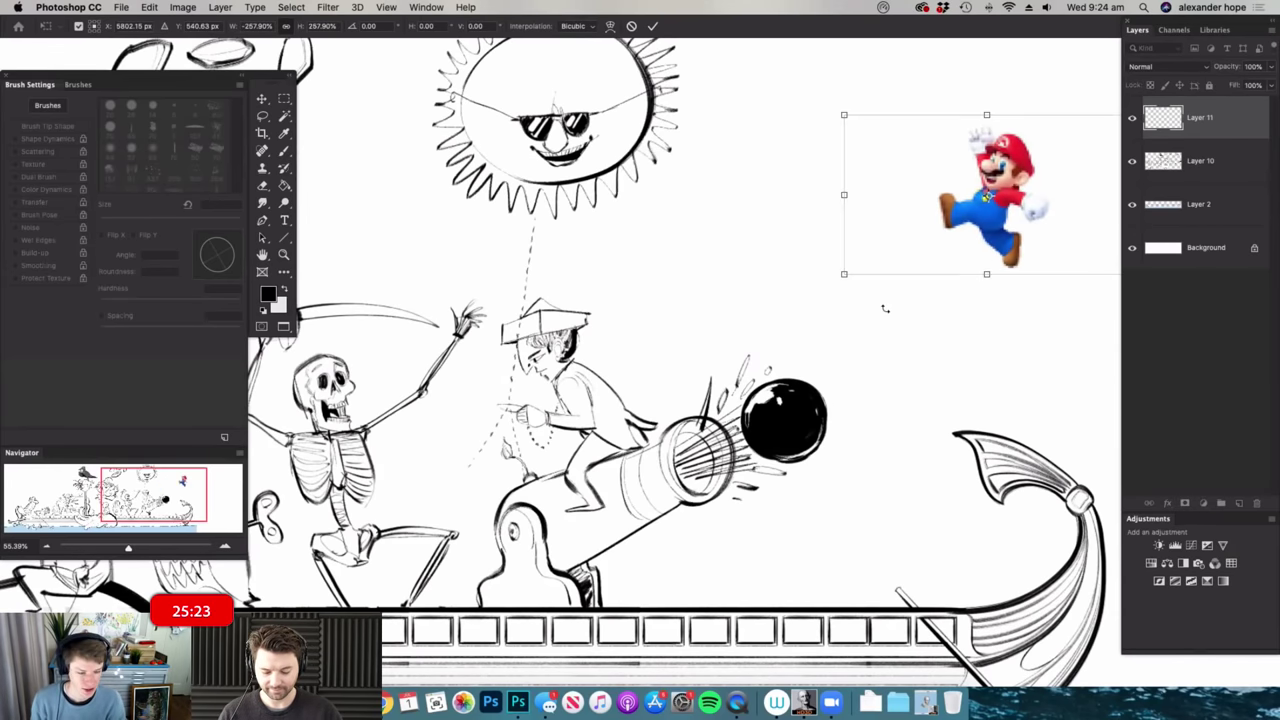
pyautogui.press('Return')
# - On Layer 10, sketch the character's head above the cannonball with a rounded skull, angular jaw and oval ear
pyautogui.press('super+space')
pyautogui.moveTo(690, 392); pyautogui.dragTo(600, 392)
pyautogui.moveTo(954, 251)
pyautogui.mouseDown()
pyautogui.moveTo(1015, 254)
pyautogui.moveTo(957, 173)
pyautogui.mouseUp()
pyautogui.press('super+space')
pyautogui.moveTo(691, 306); pyautogui.dragTo(712, 305)
pyautogui.press('b')
pyautogui.press('super+space')
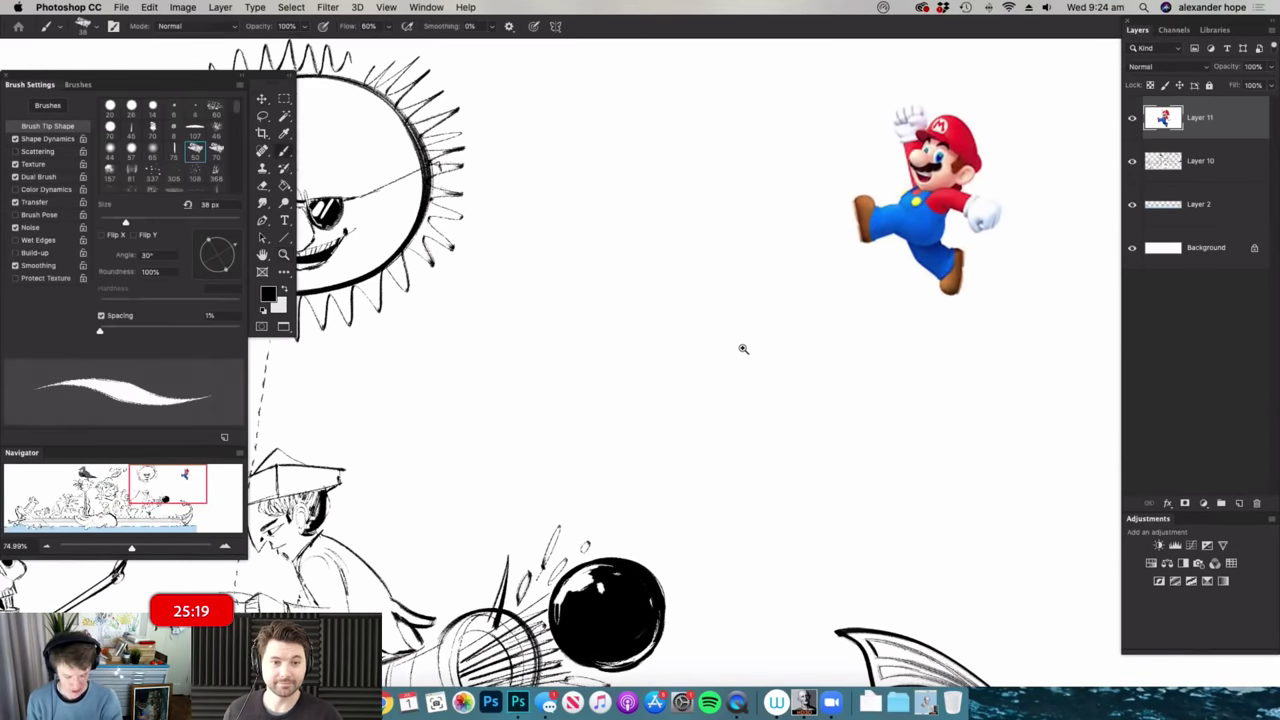
pyautogui.scroll(2, 743, 348)
pyautogui.click(1165, 165)
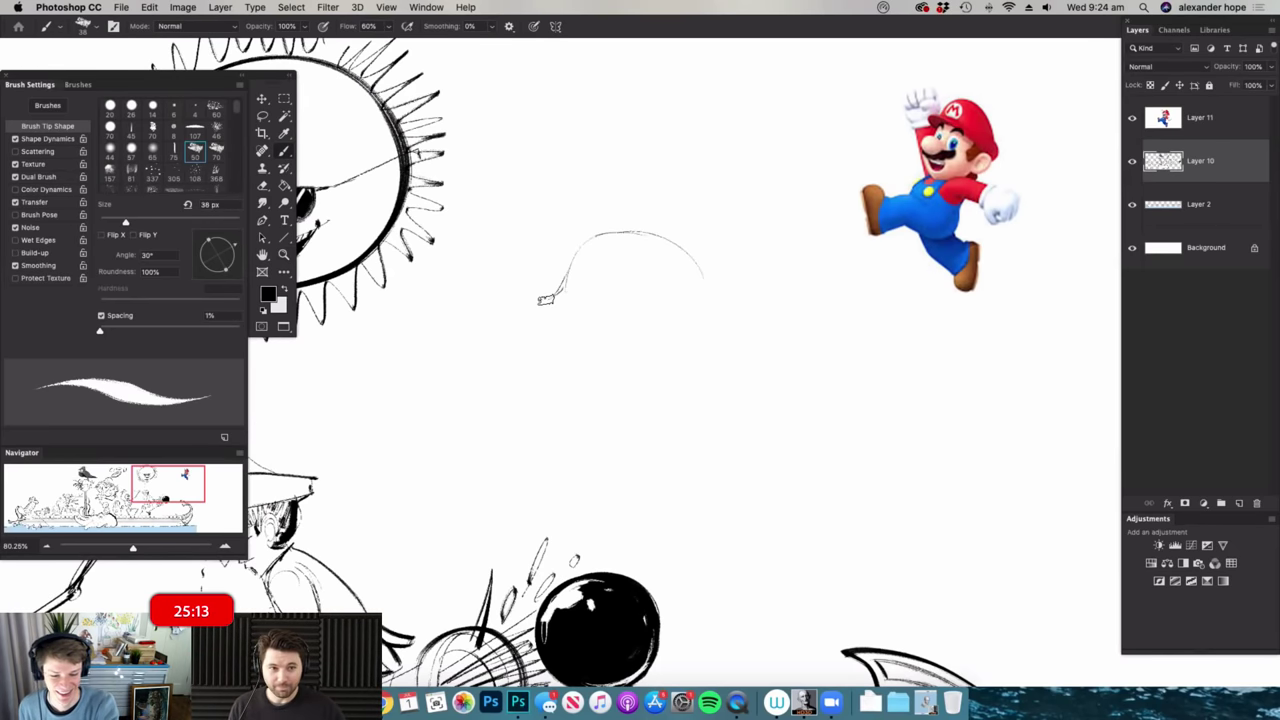
pyautogui.moveTo(605, 382)
pyautogui.mouseDown()
pyautogui.moveTo(685, 346)
pyautogui.moveTo(675, 351)
pyautogui.mouseUp()
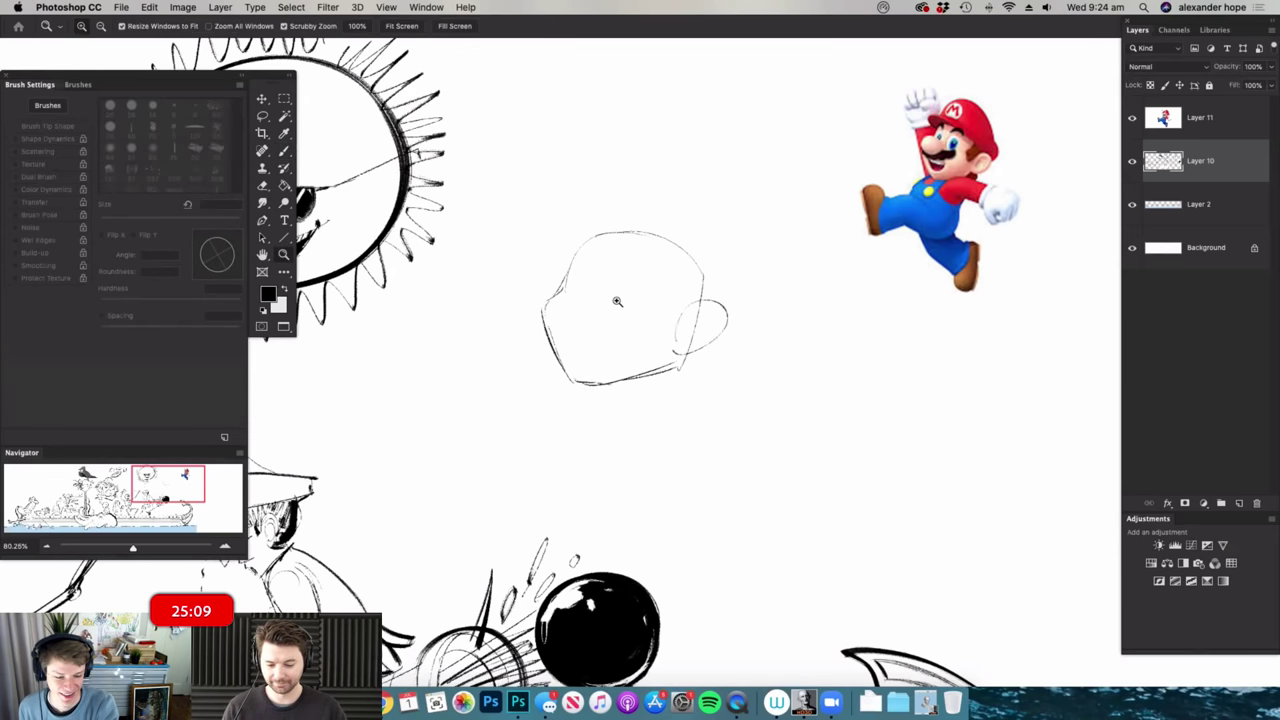
# - Draw two oval eyes and a large round nose on the head, erasing the lines that cross the nose
pyautogui.moveTo(619, 303); pyautogui.dragTo(632, 303)
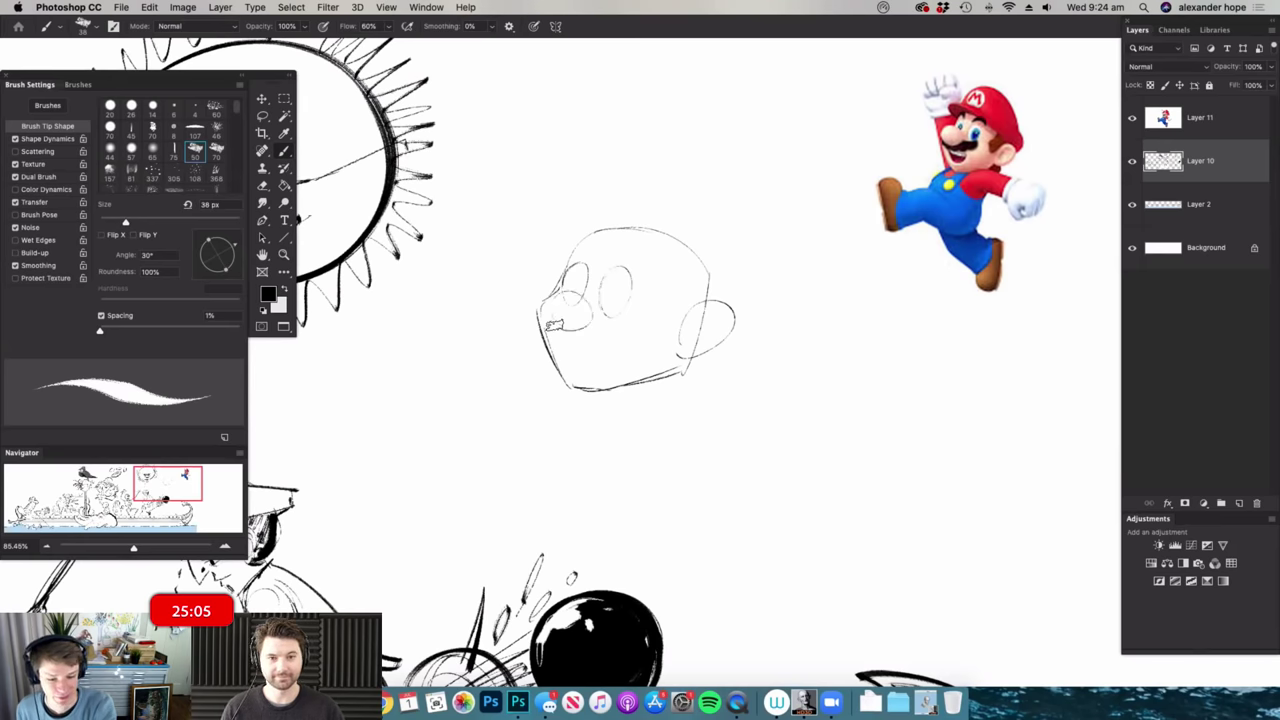
pyautogui.press('e')
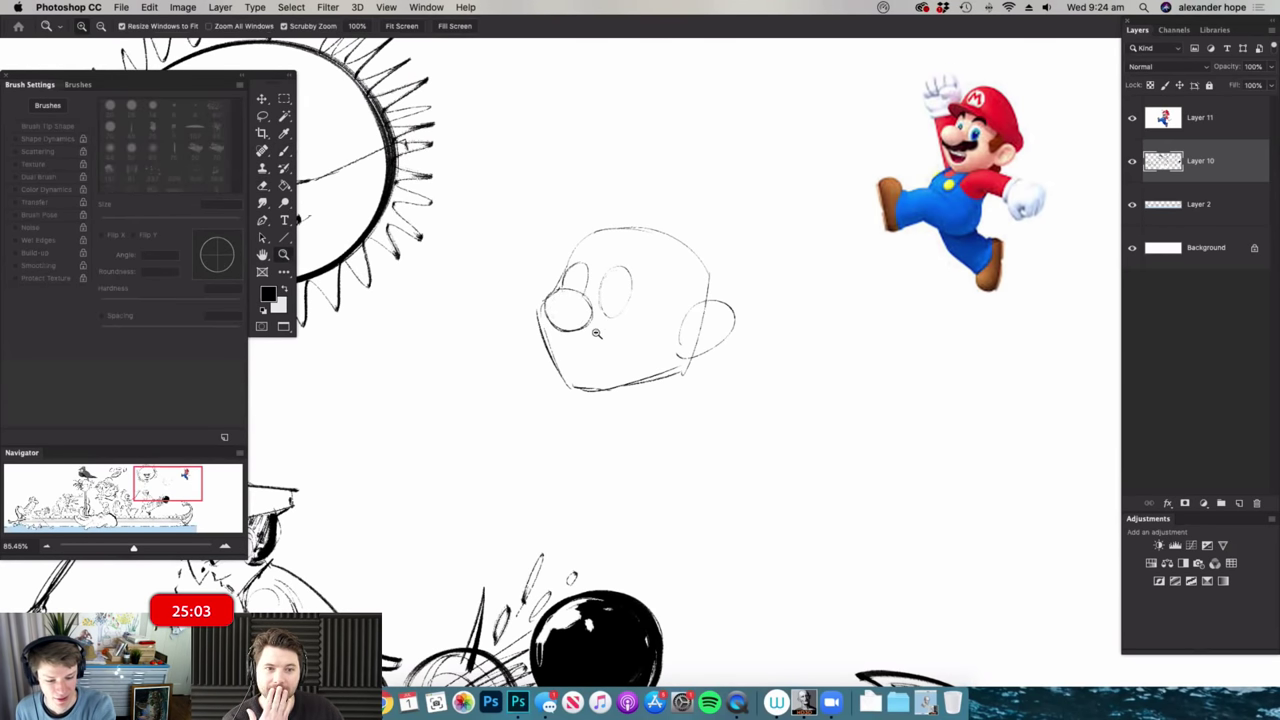
pyautogui.moveTo(597, 333); pyautogui.dragTo(642, 331)
pyautogui.press('b')
pyautogui.moveTo(596, 414); pyautogui.dragTo(541, 414)
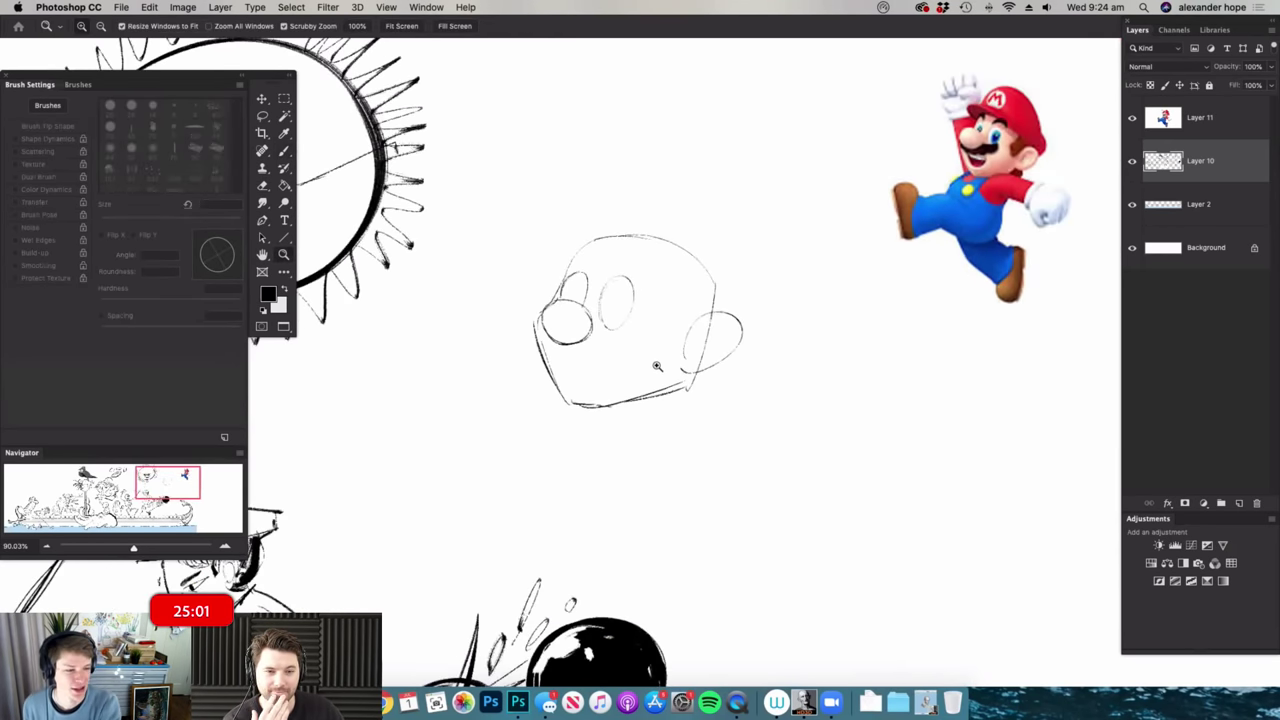
# - Draw a scalloped moustache beneath the nose and an open smiling mouth with a black interior
pyautogui.moveTo(643, 366); pyautogui.dragTo(679, 365)
pyautogui.moveTo(600, 333); pyautogui.dragTo(630, 330)
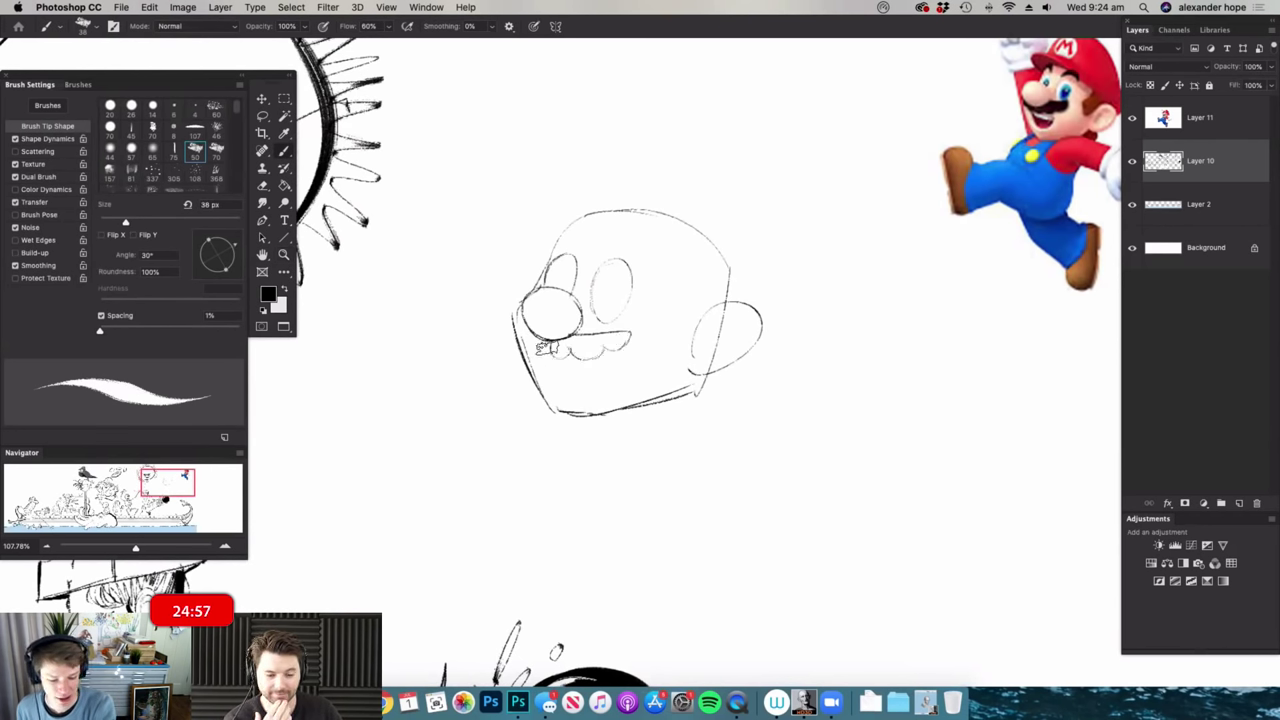
pyautogui.press('z')
pyautogui.scroll(-2, 602, 345)
pyautogui.scroll(1, 643, 316)
pyautogui.scroll(1, 643, 316)
pyautogui.press('b')
pyautogui.press('b')
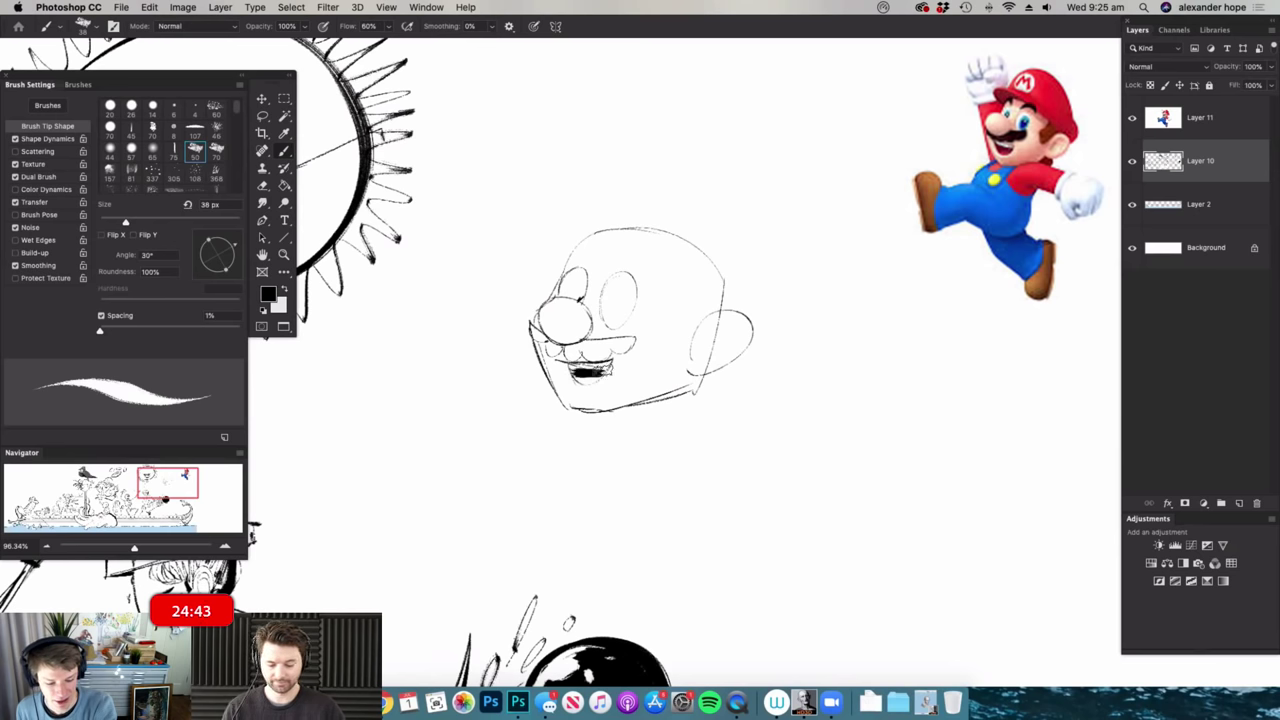
pyautogui.moveTo(603, 367); pyautogui.dragTo(585, 355)
# - Draw a black eye patch with its strap over the far eye, thick eyebrows and a solid pupil in the near eye
pyautogui.moveTo(664, 301); pyautogui.dragTo(720, 298)
pyautogui.scroll(3, 606, 309)
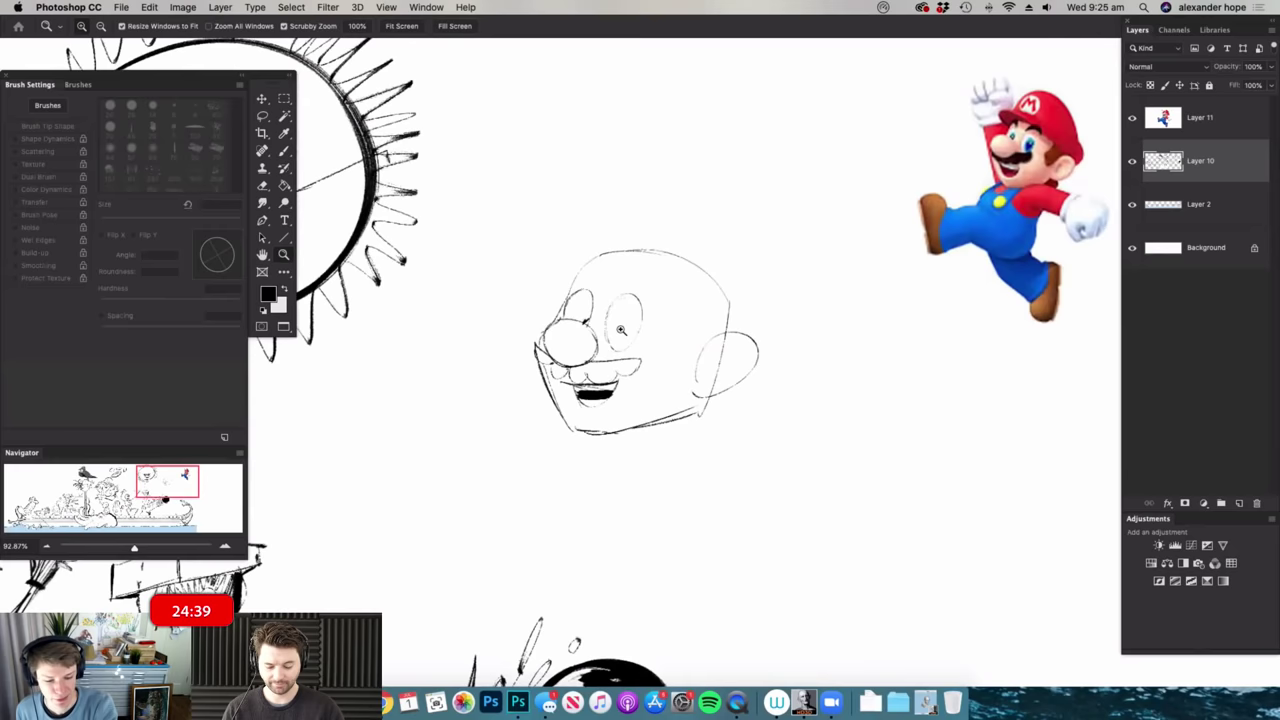
pyautogui.moveTo(558, 289); pyautogui.dragTo(592, 301)
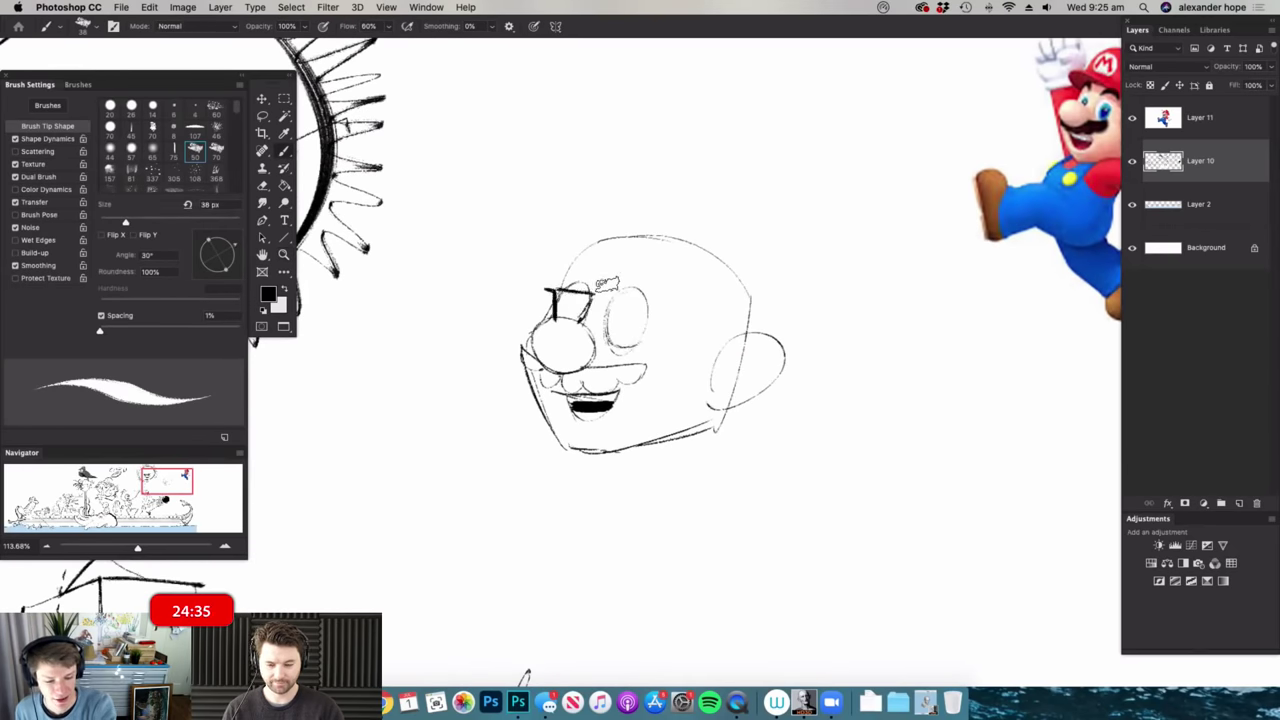
pyautogui.moveTo(609, 292)
pyautogui.mouseDown()
pyautogui.moveTo(742, 287)
pyautogui.moveTo(689, 309)
pyautogui.mouseUp()
pyautogui.moveTo(572, 268)
pyautogui.mouseDown()
pyautogui.moveTo(680, 284)
pyautogui.moveTo(628, 282)
pyautogui.mouseUp()
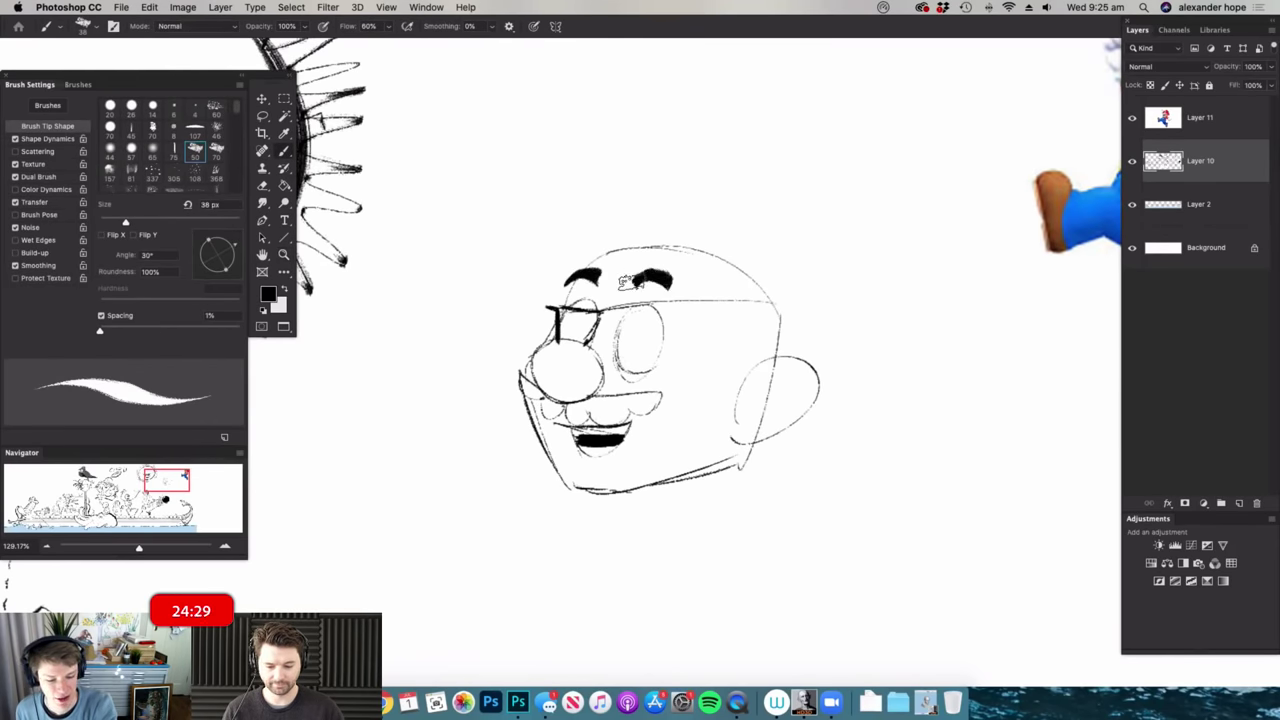
pyautogui.moveTo(697, 305)
pyautogui.mouseDown()
pyautogui.moveTo(640, 306)
pyautogui.moveTo(745, 317)
pyautogui.mouseUp()
pyautogui.moveTo(650, 318)
pyautogui.mouseDown()
pyautogui.moveTo(648, 355)
pyautogui.moveTo(660, 308)
pyautogui.moveTo(652, 340)
pyautogui.moveTo(656, 318)
pyautogui.mouseUp()
pyautogui.moveTo(560, 315)
pyautogui.mouseDown()
pyautogui.moveTo(588, 325)
pyautogui.moveTo(602, 312)
pyautogui.mouseUp()
pyautogui.press('z')
pyautogui.moveTo(712, 312); pyautogui.dragTo(695, 348)
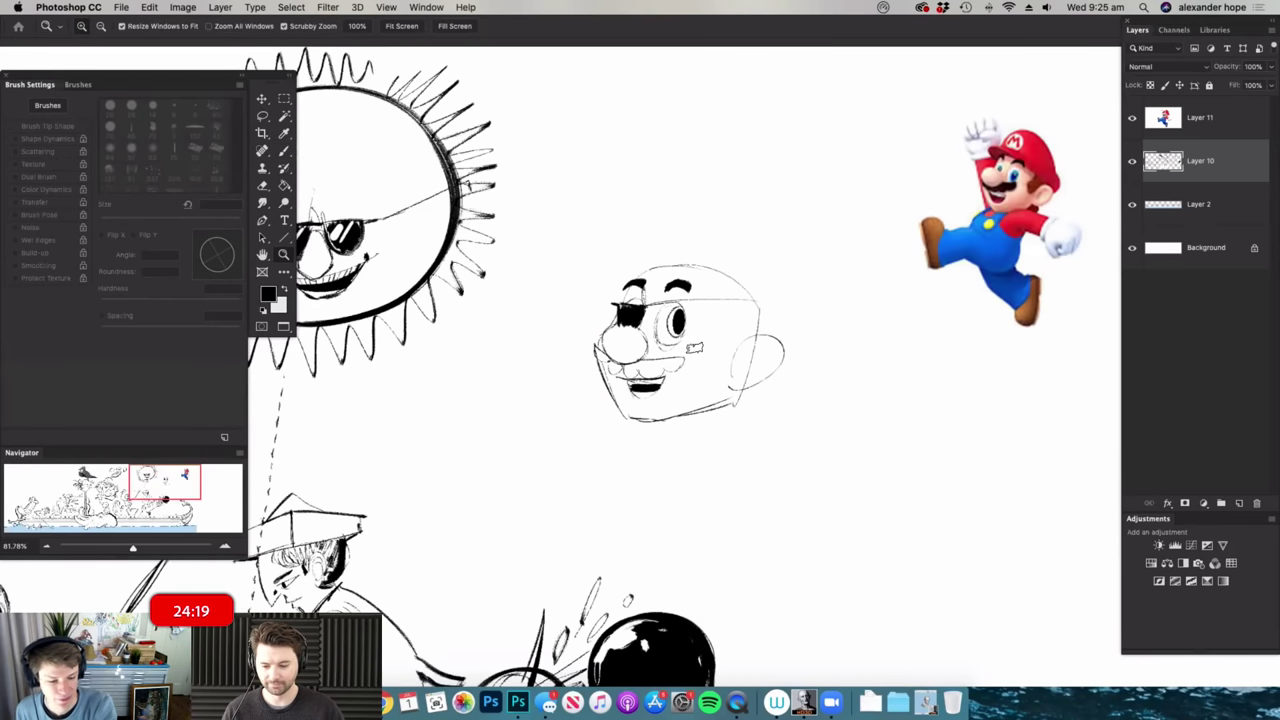
# - Erase the stray marks around the edge of the eye patch
pyautogui.press('z')
pyautogui.moveTo(680, 298)
pyautogui.mouseDown()
pyautogui.moveTo(715, 302)
pyautogui.moveTo(684, 362)
pyautogui.moveTo(682, 346)
pyautogui.mouseUp()
pyautogui.press('z')
pyautogui.press('e')
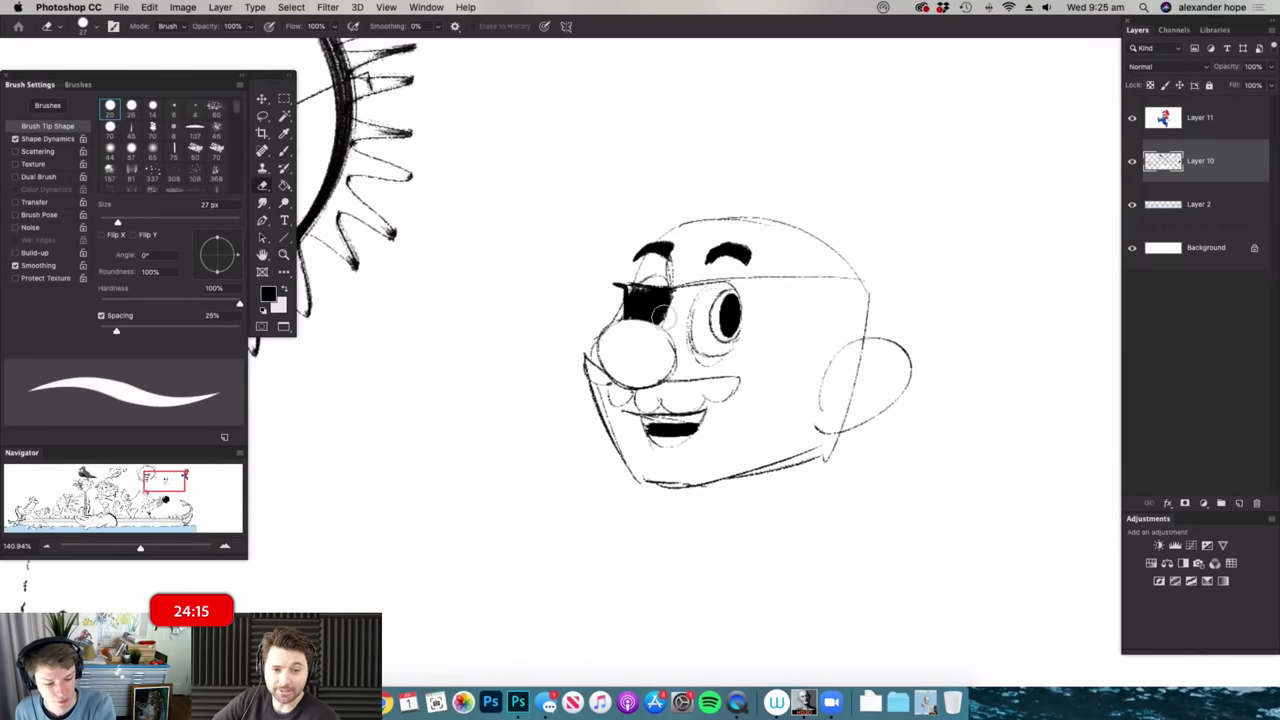
pyautogui.press('b')
# - Draw the angular sideburn in front of the ear and a thick curved hat brim across the forehead to the ear
pyautogui.press('z')
pyautogui.moveTo(660, 336); pyautogui.dragTo(607, 372)
pyautogui.moveTo(748, 350); pyautogui.dragTo(800, 330)
pyautogui.press('b')
pyautogui.moveTo(700, 342)
pyautogui.mouseDown()
pyautogui.moveTo(720, 365)
pyautogui.moveTo(721, 288)
pyautogui.mouseUp()
pyautogui.moveTo(722, 292)
pyautogui.mouseDown()
pyautogui.moveTo(699, 337)
pyautogui.moveTo(655, 350)
pyautogui.moveTo(734, 266)
pyautogui.moveTo(770, 252)
pyautogui.mouseUp()
pyautogui.press('z')
pyautogui.press('b')
pyautogui.moveTo(562, 262)
pyautogui.mouseDown()
pyautogui.moveTo(670, 270)
pyautogui.moveTo(785, 378)
pyautogui.mouseUp()
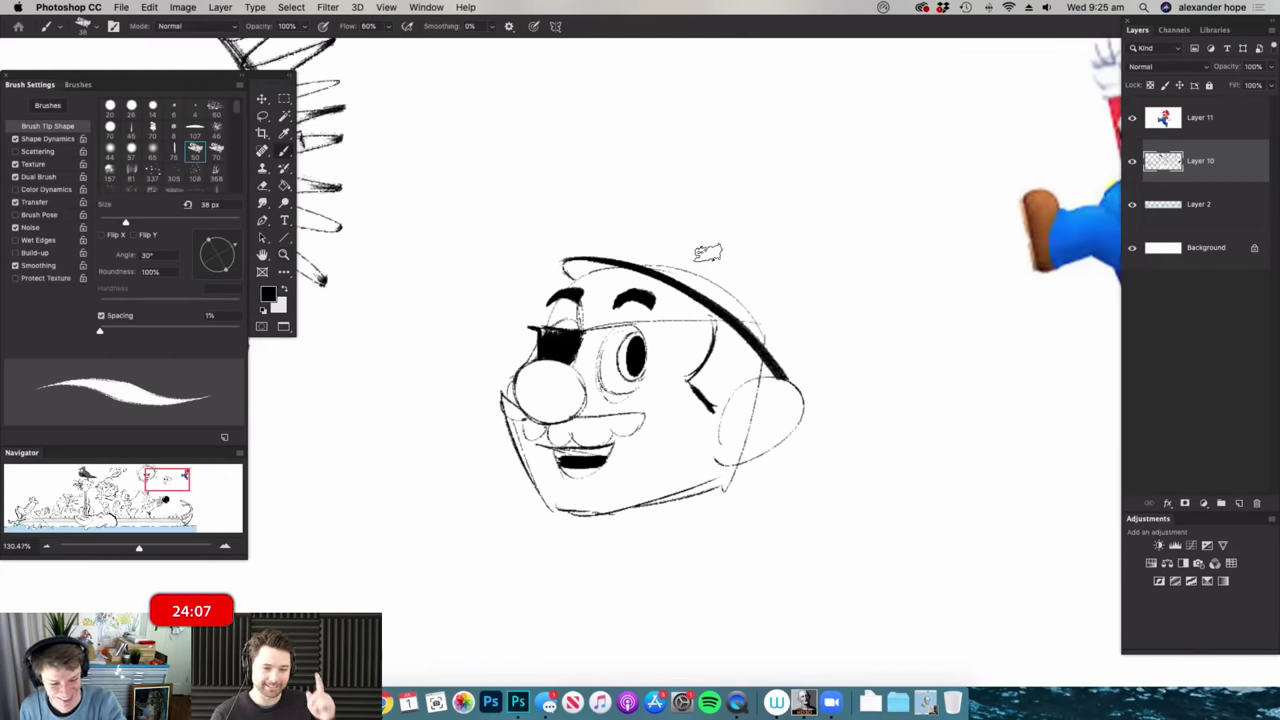
# - Draw the pirate hat's large lobed outline rising above the brim and curling round behind the ear
pyautogui.moveTo(572, 274)
pyautogui.mouseDown()
pyautogui.moveTo(522, 240)
pyautogui.moveTo(545, 205)
pyautogui.moveTo(660, 174)
pyautogui.moveTo(756, 274)
pyautogui.moveTo(798, 280)
pyautogui.mouseUp()
pyautogui.moveTo(826, 380); pyautogui.dragTo(788, 380)
pyautogui.moveTo(780, 335)
pyautogui.mouseDown()
pyautogui.moveTo(734, 366)
pyautogui.moveTo(650, 360)
pyautogui.mouseUp()
pyautogui.moveTo(818, 323); pyautogui.dragTo(740, 326)
# - Move the Mario reference on Layer 11 farther from the sketch and make Layer 10 active again
pyautogui.scroll(2, 980, 330)
pyautogui.press('b')
pyautogui.click(1185, 125)
pyautogui.press('v')
pyautogui.moveTo(935, 325); pyautogui.dragTo(990, 325)
pyautogui.press('z')
pyautogui.moveTo(773, 337); pyautogui.dragTo(815, 331)
pyautogui.click(1160, 160)
# - Add inner contour lines to the hat's lobes and thicken the black shadow under the front of the brim
pyautogui.press('super+space')
pyautogui.moveTo(820, 274); pyautogui.dragTo(845, 272)
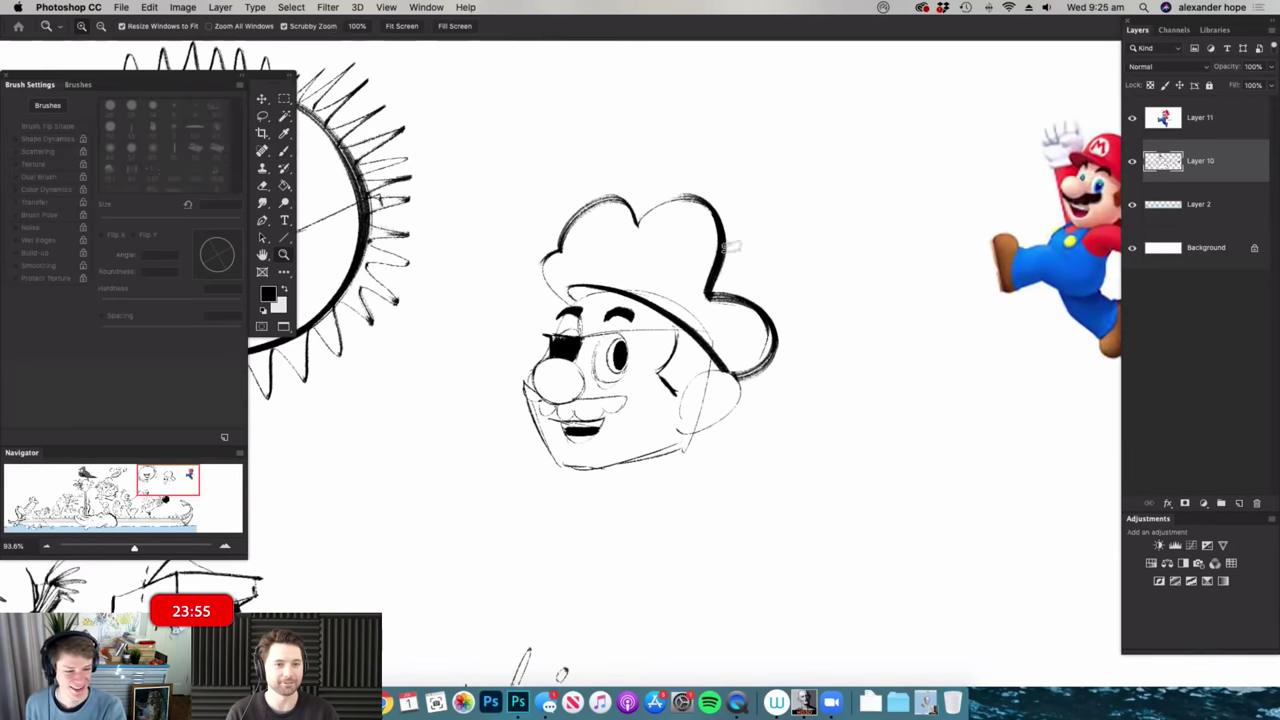
pyautogui.moveTo(588, 205); pyautogui.dragTo(637, 224)
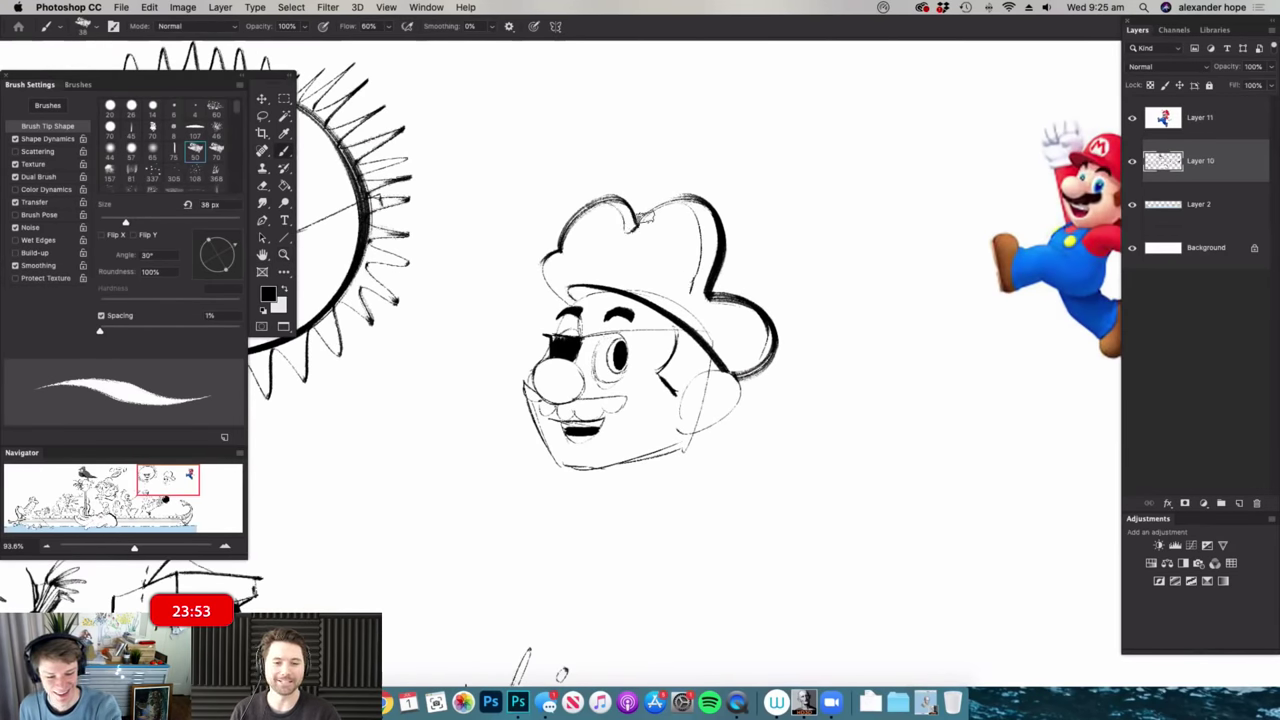
pyautogui.moveTo(556, 259)
pyautogui.mouseDown()
pyautogui.moveTo(570, 301)
pyautogui.moveTo(610, 292)
pyautogui.mouseUp()
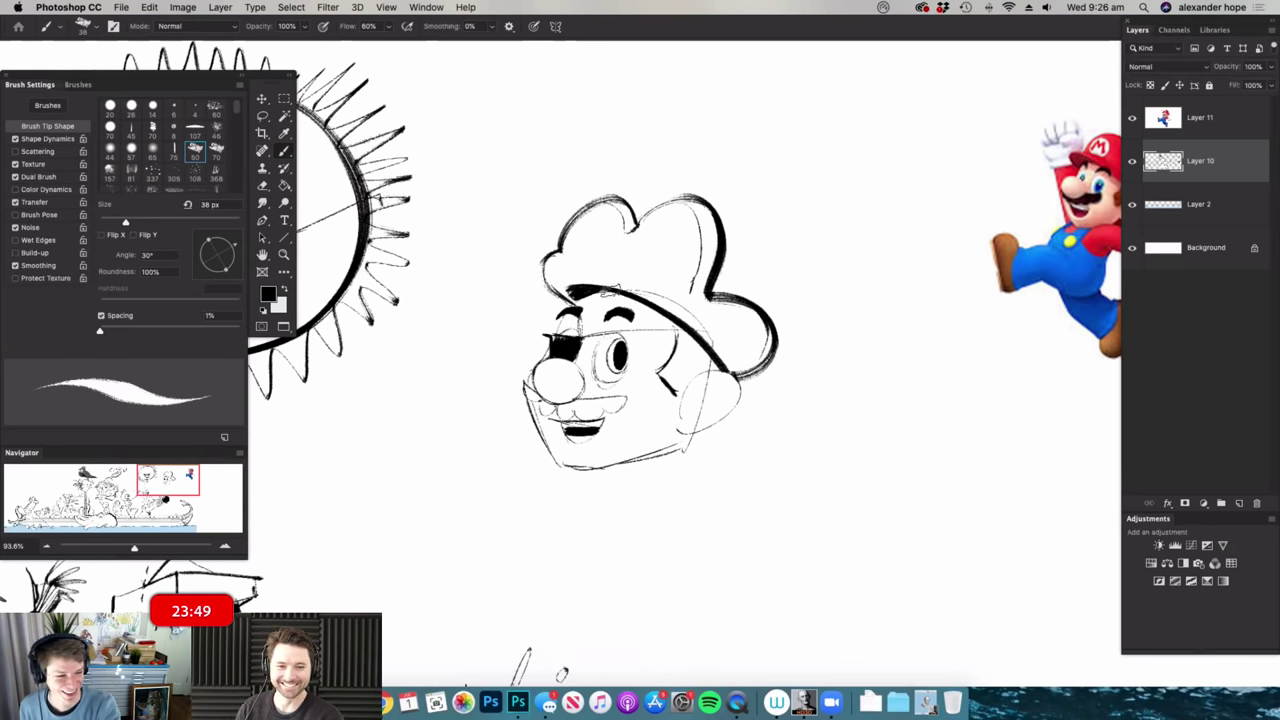
pyautogui.moveTo(624, 295); pyautogui.dragTo(652, 300)
# - Draw the pirate's neck, rounded torso and bent front leg with a pointed shoe and jagged trouser cuff
pyautogui.moveTo(726, 282)
pyautogui.mouseDown()
pyautogui.moveTo(757, 412)
pyautogui.moveTo(726, 414)
pyautogui.moveTo(696, 338)
pyautogui.moveTo(732, 410)
pyautogui.mouseUp()
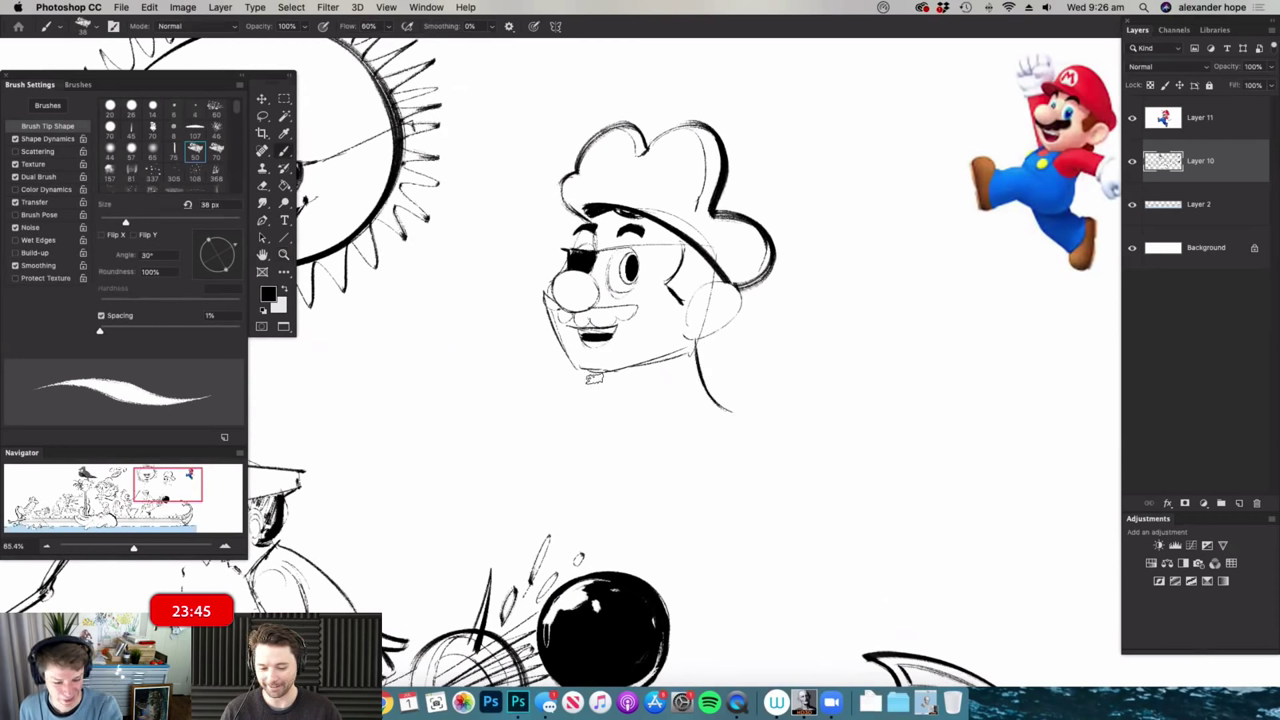
pyautogui.moveTo(573, 441)
pyautogui.mouseDown()
pyautogui.moveTo(610, 498)
pyautogui.moveTo(630, 477)
pyautogui.moveTo(675, 520)
pyautogui.moveTo(721, 412)
pyautogui.mouseUp()
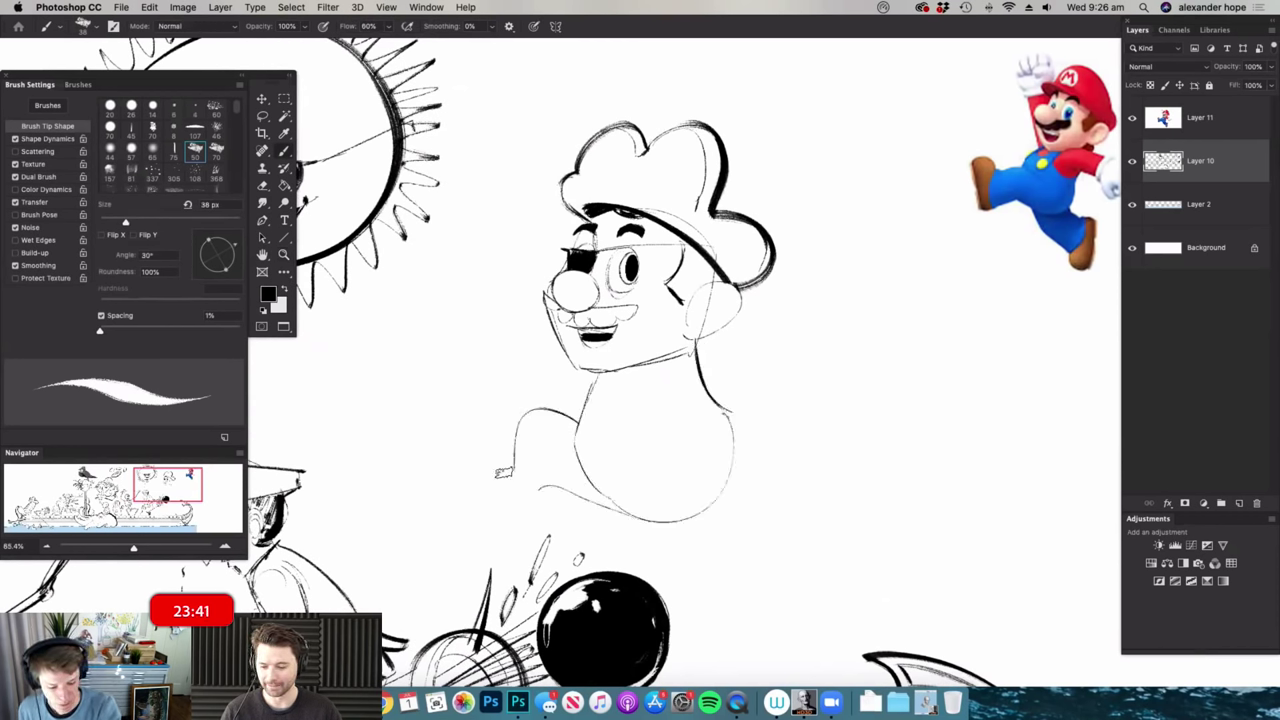
pyautogui.moveTo(543, 507); pyautogui.dragTo(541, 488)
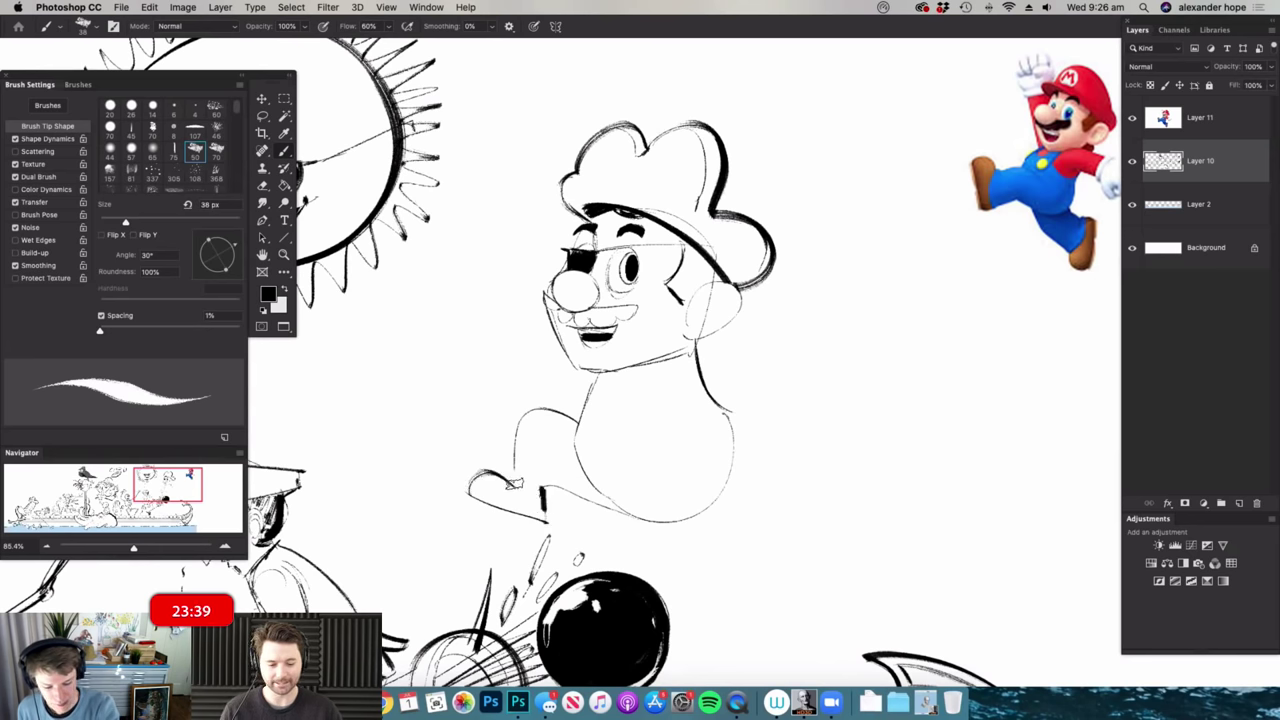
pyautogui.moveTo(520, 429); pyautogui.dragTo(558, 492)
# - Draw the near arm's backward-swinging sleeve with a wide cuff and the bold front edge of the coat
pyautogui.press('z')
pyautogui.moveTo(668, 373); pyautogui.dragTo(632, 377)
pyautogui.moveTo(792, 359); pyautogui.dragTo(830, 362)
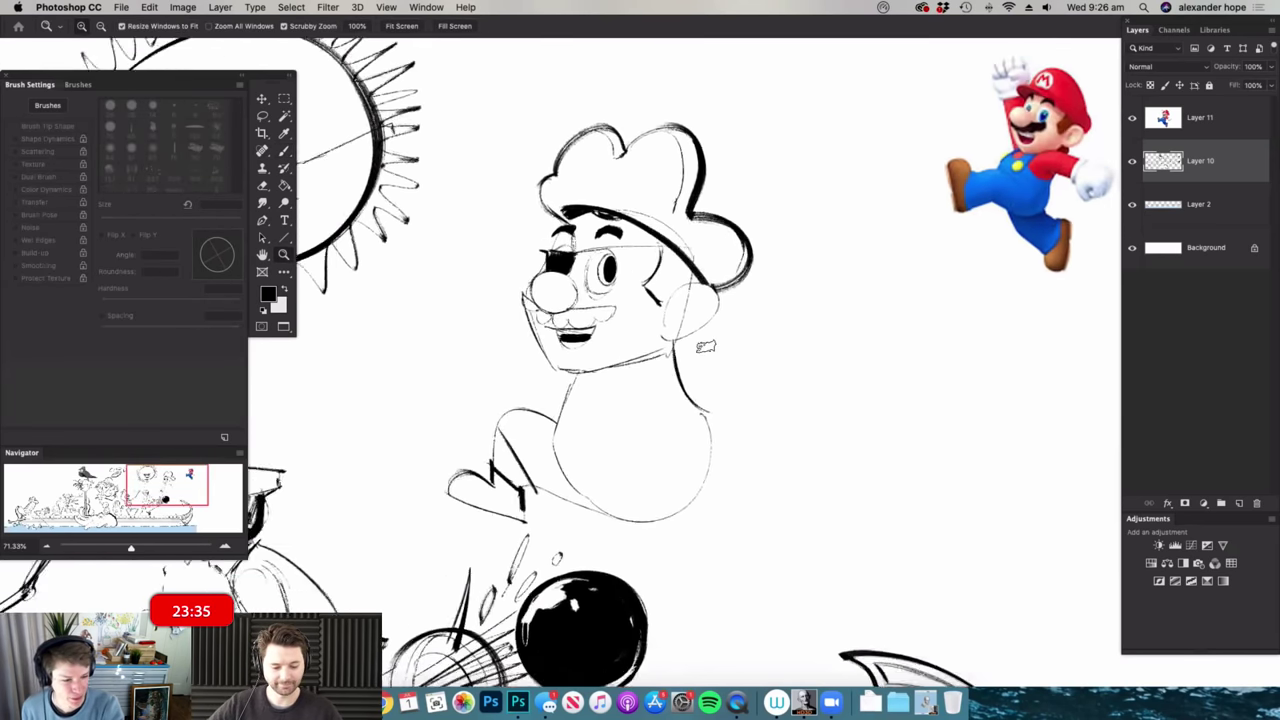
pyautogui.press('b')
pyautogui.moveTo(662, 347)
pyautogui.mouseDown()
pyautogui.moveTo(771, 351)
pyautogui.moveTo(744, 401)
pyautogui.mouseUp()
pyautogui.moveTo(765, 340)
pyautogui.mouseDown()
pyautogui.moveTo(812, 361)
pyautogui.moveTo(790, 418)
pyautogui.moveTo(742, 398)
pyautogui.moveTo(762, 348)
pyautogui.moveTo(668, 408)
pyautogui.mouseUp()
pyautogui.moveTo(656, 345); pyautogui.dragTo(665, 530)
# - Draw the coat's narrow far lapel and the raised far sleeve with its cuff beside the jaw
pyautogui.press('e')
pyautogui.press('b')
pyautogui.moveTo(570, 376)
pyautogui.mouseDown()
pyautogui.moveTo(533, 471)
pyautogui.moveTo(526, 426)
pyautogui.moveTo(561, 374)
pyautogui.mouseUp()
pyautogui.press('super+space')
pyautogui.moveTo(703, 349)
pyautogui.mouseDown()
pyautogui.moveTo(550, 318)
pyautogui.moveTo(635, 325)
pyautogui.mouseUp()
pyautogui.moveTo(509, 370); pyautogui.dragTo(530, 300)
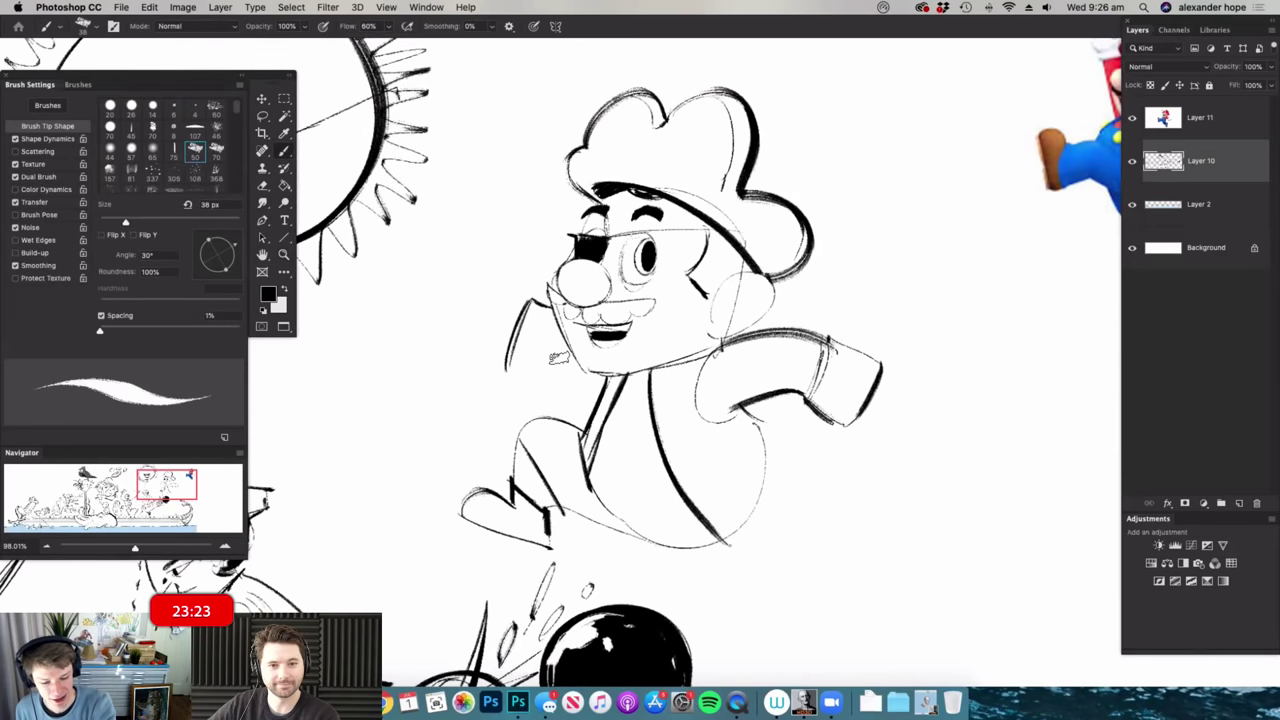
pyautogui.moveTo(505, 368); pyautogui.dragTo(548, 389)
pyautogui.moveTo(555, 343); pyautogui.dragTo(568, 390)
# - Add buttons to the near cuff, buttonhole strokes along the coat's front edges and a curved line across the waist
pyautogui.press('super+space')
pyautogui.moveTo(738, 405); pyautogui.dragTo(660, 400)
pyautogui.moveTo(768, 390); pyautogui.dragTo(820, 393)
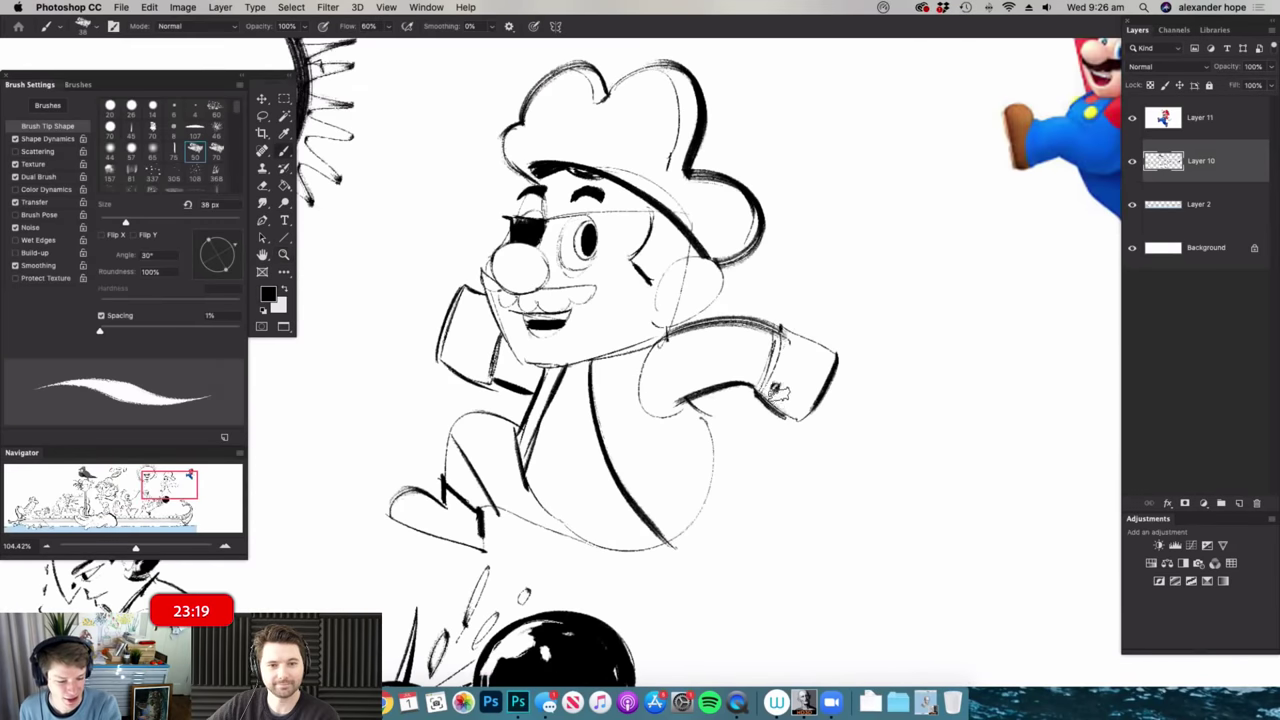
pyautogui.moveTo(622, 384); pyautogui.dragTo(590, 393)
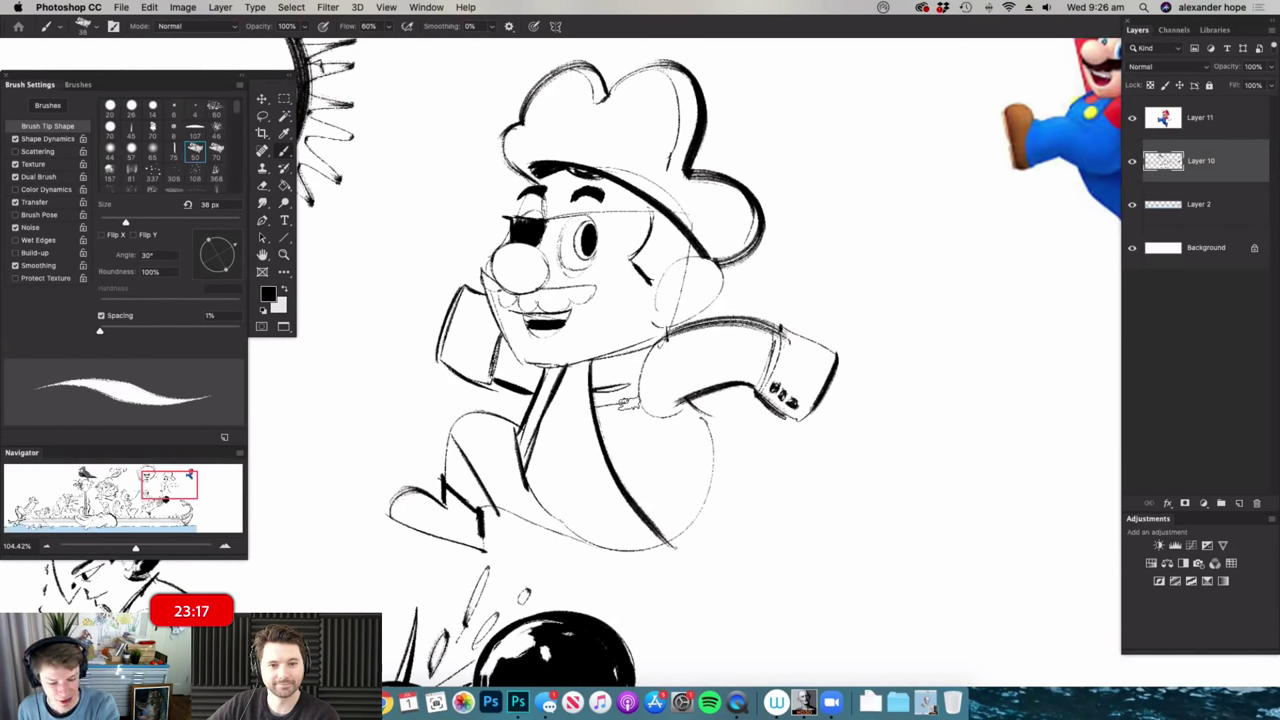
pyautogui.moveTo(628, 441); pyautogui.dragTo(603, 450)
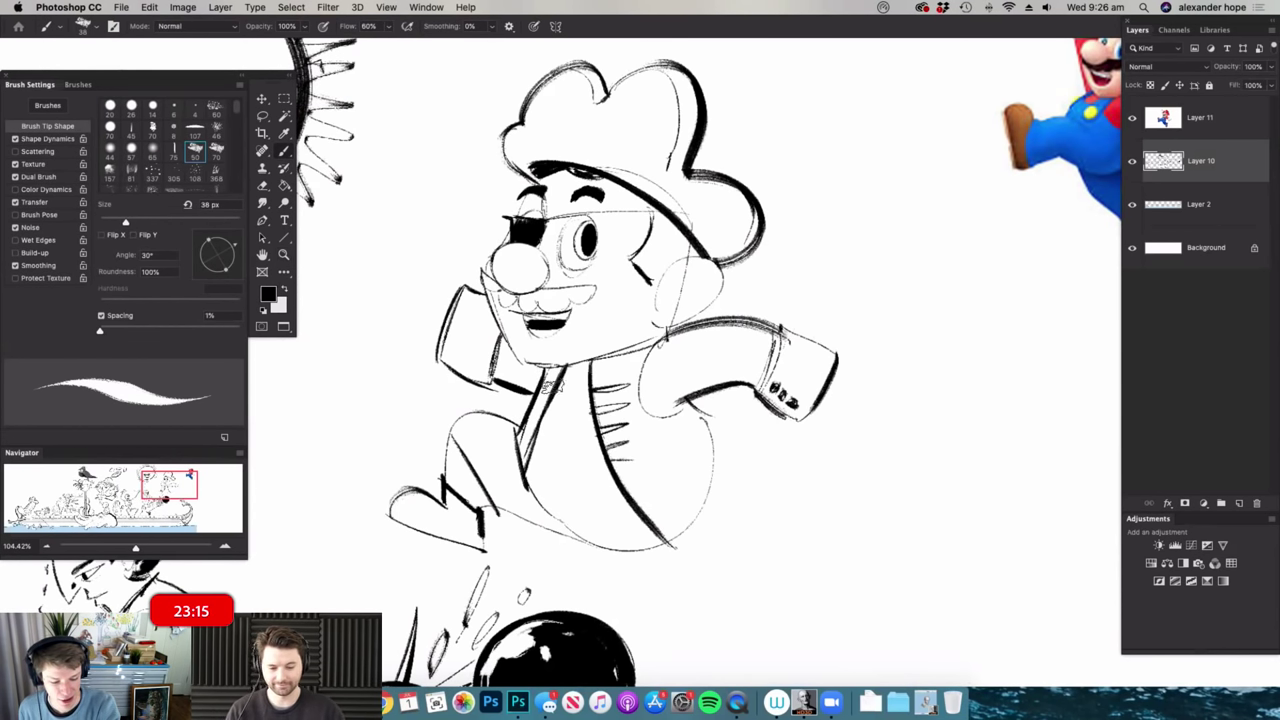
pyautogui.moveTo(595, 361)
pyautogui.mouseDown()
pyautogui.moveTo(606, 436)
pyautogui.moveTo(643, 510)
pyautogui.mouseUp()
pyautogui.moveTo(538, 446)
pyautogui.mouseDown()
pyautogui.moveTo(620, 493)
pyautogui.moveTo(622, 479)
pyautogui.mouseUp()
# - Draw the pointed coat tail and the trailing back leg with its cuff and shoe, erasing overlapping lines
pyautogui.press('super+space')
pyautogui.moveTo(687, 383); pyautogui.dragTo(595, 428)
pyautogui.press('super+space')
pyautogui.moveTo(724, 460); pyautogui.dragTo(802, 476)
pyautogui.moveTo(565, 466)
pyautogui.mouseDown()
pyautogui.moveTo(642, 473)
pyautogui.moveTo(697, 389)
pyautogui.mouseUp()
pyautogui.moveTo(632, 475); pyautogui.dragTo(690, 515)
pyautogui.moveTo(692, 422)
pyautogui.mouseDown()
pyautogui.moveTo(743, 436)
pyautogui.moveTo(786, 490)
pyautogui.moveTo(786, 518)
pyautogui.moveTo(736, 436)
pyautogui.mouseUp()
pyautogui.moveTo(672, 515); pyautogui.dragTo(756, 487)
pyautogui.moveTo(614, 473); pyautogui.dragTo(688, 514)
pyautogui.press('e')
pyautogui.moveTo(632, 470); pyautogui.dragTo(658, 486)
# - Thicken the contours of the pirate's bent front leg
pyautogui.press('super+space')
pyautogui.moveTo(807, 379)
pyautogui.mouseDown()
pyautogui.moveTo(748, 393)
pyautogui.moveTo(770, 390)
pyautogui.mouseUp()
pyautogui.press('b')
pyautogui.press('super+space')
pyautogui.moveTo(612, 412); pyautogui.dragTo(716, 442)
pyautogui.press('super+space')
pyautogui.moveTo(800, 342); pyautogui.dragTo(692, 307)
pyautogui.scroll(4, 686, 307)
pyautogui.press('b')
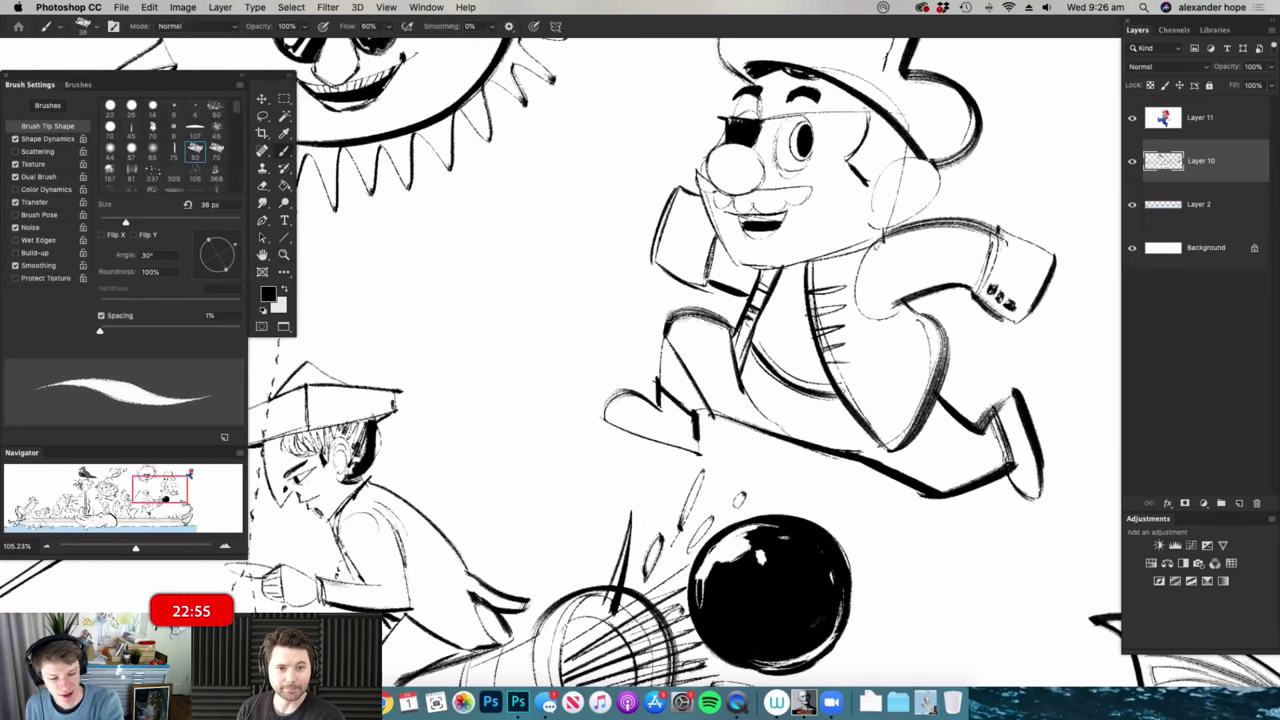
# - Draw an open hand with spread fingers extending from the near sleeve's cuff
pyautogui.press('z')
pyautogui.scroll(-4, 946, 314)
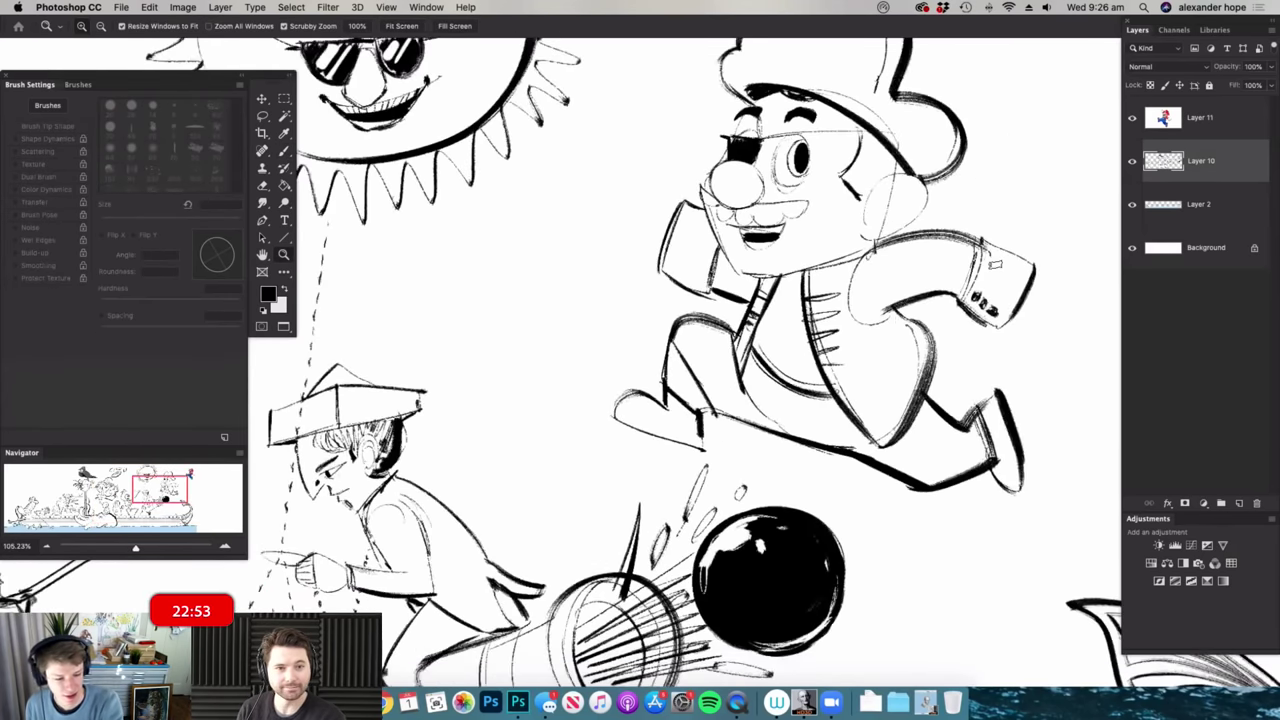
pyautogui.scroll(4, 946, 314)
pyautogui.press('b')
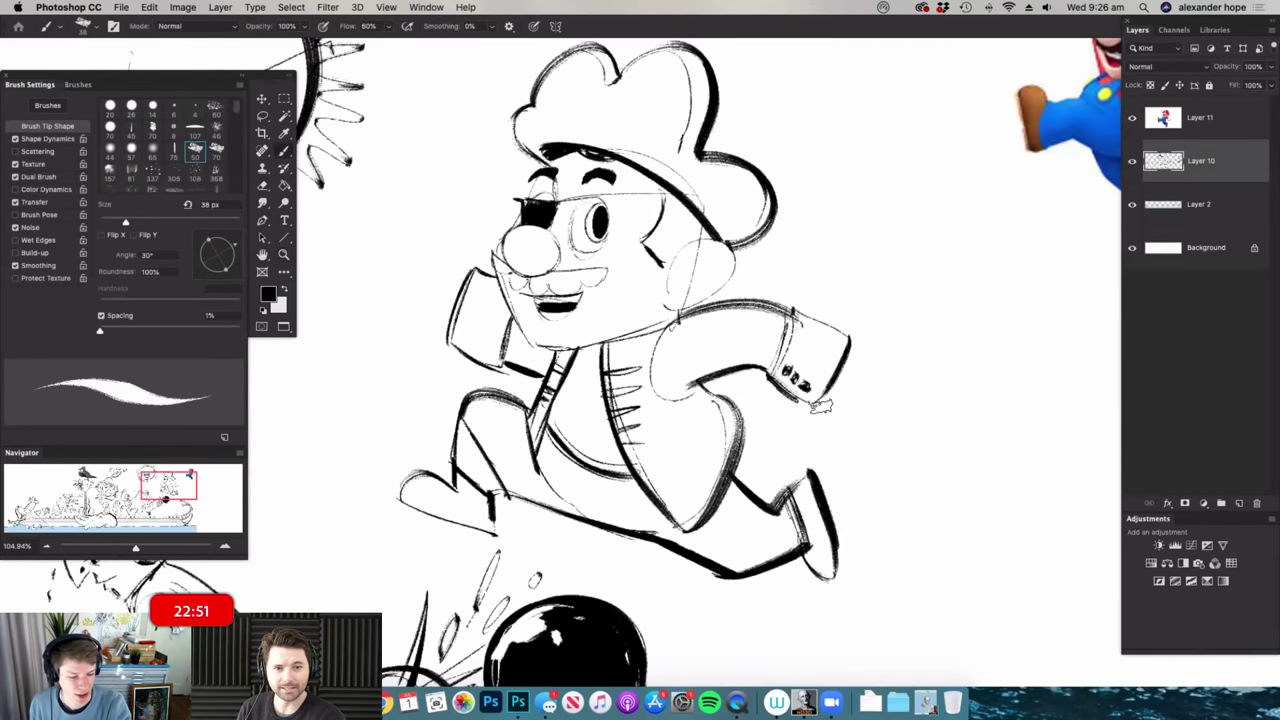
pyautogui.moveTo(829, 409)
pyautogui.mouseDown()
pyautogui.moveTo(886, 385)
pyautogui.moveTo(882, 338)
pyautogui.moveTo(985, 350)
pyautogui.mouseUp()
pyautogui.press('z')
pyautogui.scroll(-3, 890, 345)
pyautogui.press('b')
# - Draw a fist at the end of the pirate's forward sleeve, with a flat shaded sword guard across it
pyautogui.moveTo(886, 330)
pyautogui.mouseDown()
pyautogui.moveTo(888, 361)
pyautogui.moveTo(654, 297)
pyautogui.mouseUp()
pyautogui.press('z')
pyautogui.scroll(2, 623, 289)
pyautogui.press('b')
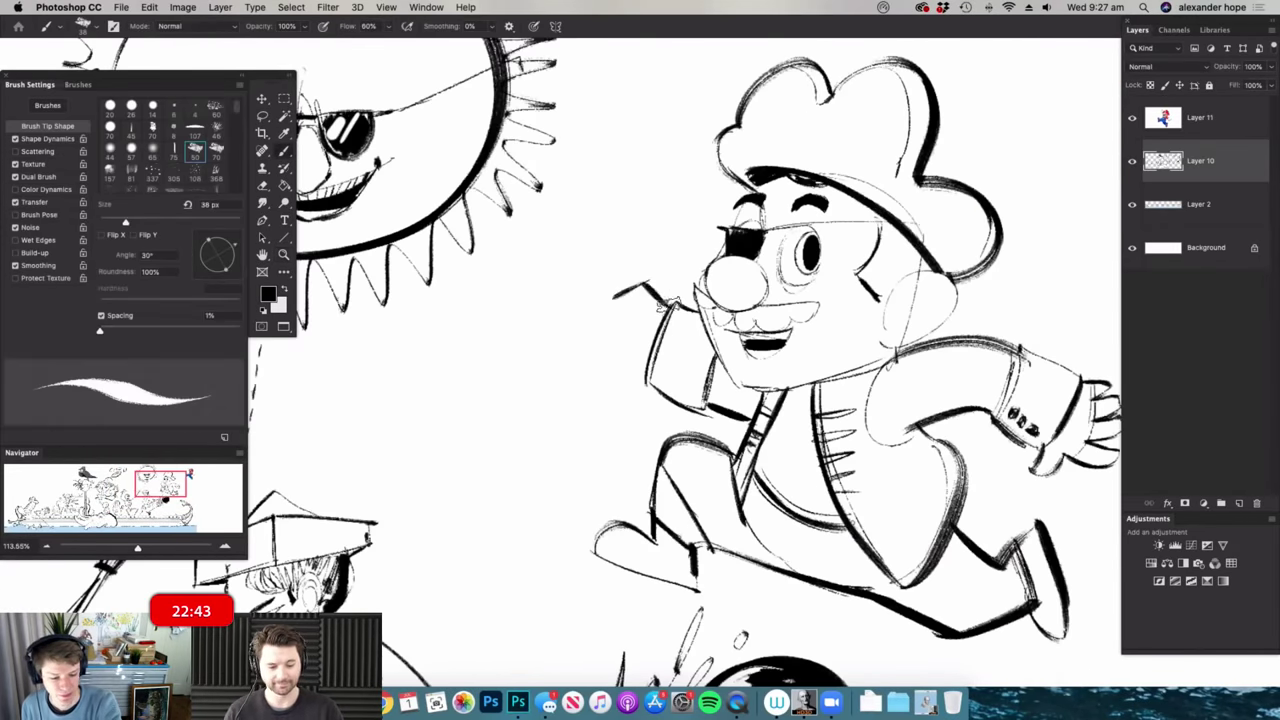
pyautogui.moveTo(631, 315)
pyautogui.mouseDown()
pyautogui.moveTo(644, 348)
pyautogui.moveTo(632, 323)
pyautogui.moveTo(646, 327)
pyautogui.moveTo(588, 338)
pyautogui.moveTo(635, 372)
pyautogui.moveTo(579, 341)
pyautogui.moveTo(611, 330)
pyautogui.moveTo(573, 328)
pyautogui.moveTo(584, 300)
pyautogui.moveTo(585, 320)
pyautogui.moveTo(590, 282)
pyautogui.mouseUp()
pyautogui.press('z')
pyautogui.moveTo(688, 446); pyautogui.dragTo(590, 446)
pyautogui.press('z')
pyautogui.moveTo(743, 390); pyautogui.dragTo(790, 380)
pyautogui.press('z')
pyautogui.moveTo(634, 325)
pyautogui.mouseDown()
pyautogui.moveTo(577, 348)
pyautogui.moveTo(577, 323)
pyautogui.moveTo(668, 338)
pyautogui.moveTo(640, 345)
pyautogui.moveTo(662, 350)
pyautogui.moveTo(560, 335)
pyautogui.moveTo(585, 322)
pyautogui.mouseUp()
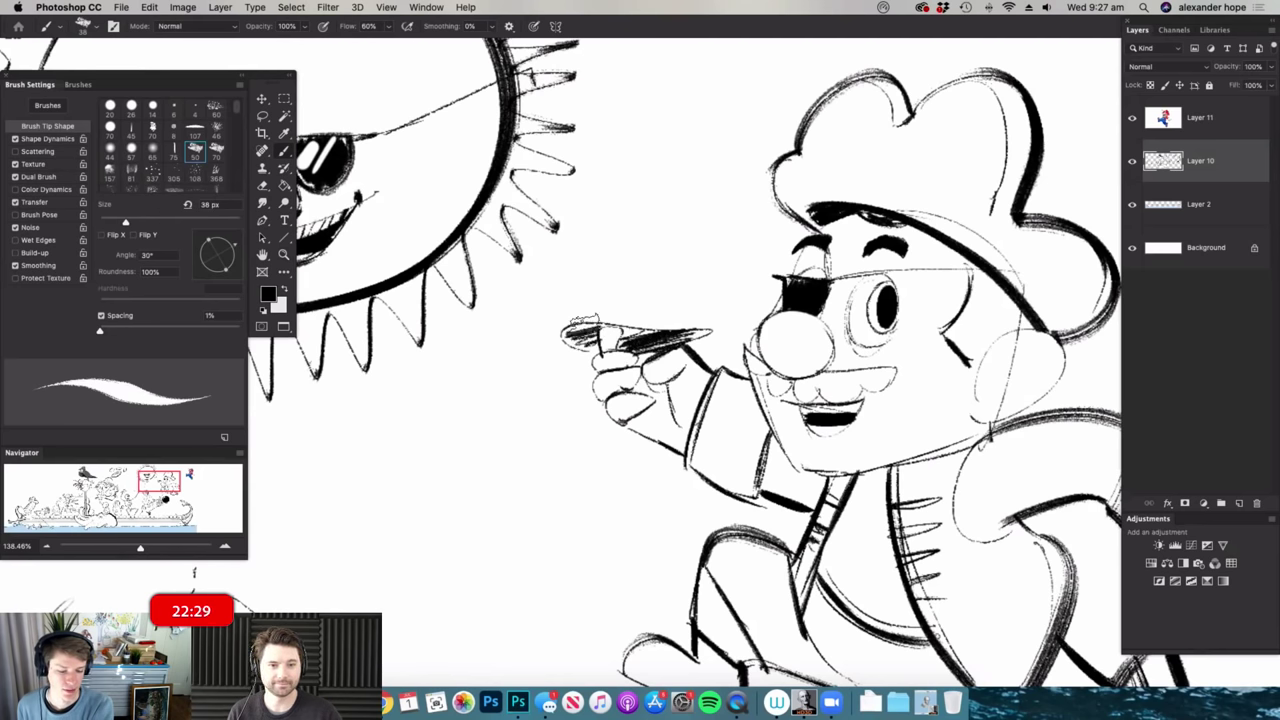
# - Draw the dark sword handle below the fist and the domed top of the guard above it
pyautogui.moveTo(635, 372); pyautogui.dragTo(650, 455)
pyautogui.press('z')
pyautogui.moveTo(704, 366); pyautogui.dragTo(923, 354)
pyautogui.press('z')
pyautogui.moveTo(690, 340)
pyautogui.mouseDown()
pyautogui.moveTo(626, 346)
pyautogui.moveTo(691, 340)
pyautogui.moveTo(604, 364)
pyautogui.mouseUp()
pyautogui.press('z')
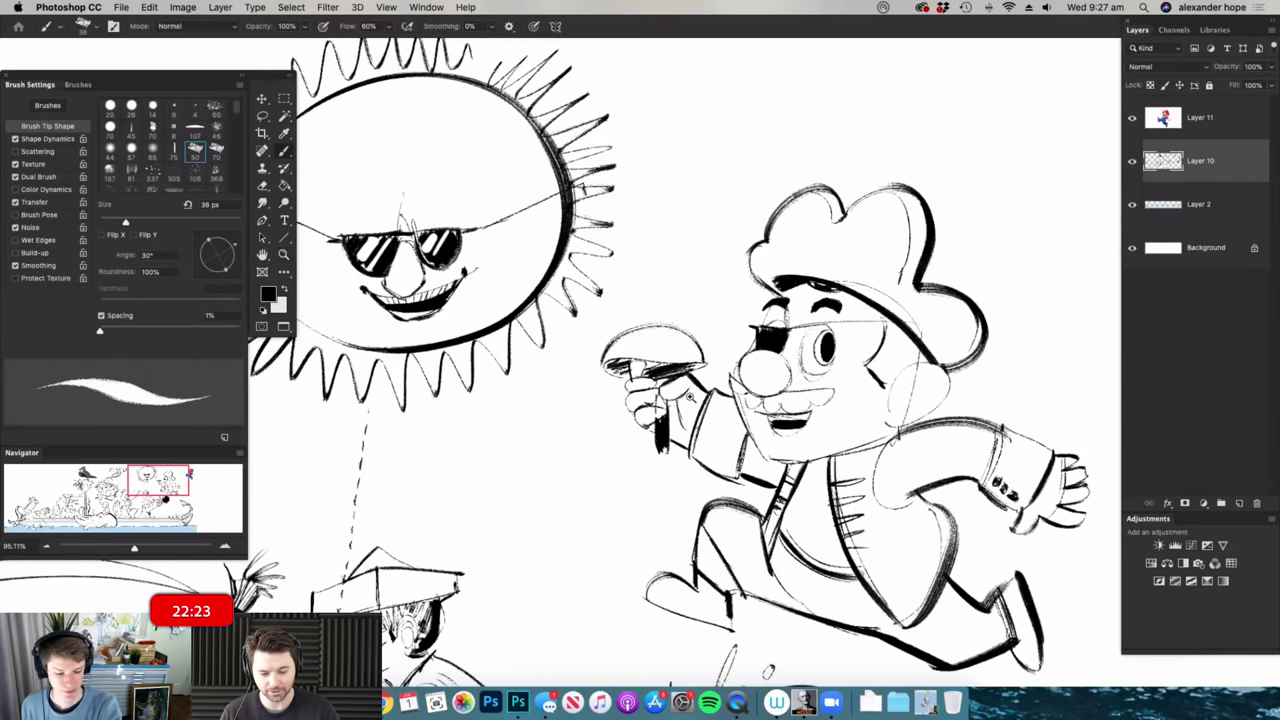
# - Draw a long, thin pointed blade rising straight up from the domed guard
pyautogui.press('z')
pyautogui.moveTo(745, 330); pyautogui.dragTo(697, 323)
pyautogui.press('z')
pyautogui.moveTo(628, 389)
pyautogui.mouseDown()
pyautogui.moveTo(686, 386)
pyautogui.moveTo(656, 157)
pyautogui.moveTo(671, 232)
pyautogui.moveTo(670, 383)
pyautogui.mouseUp()
pyautogui.press('z')
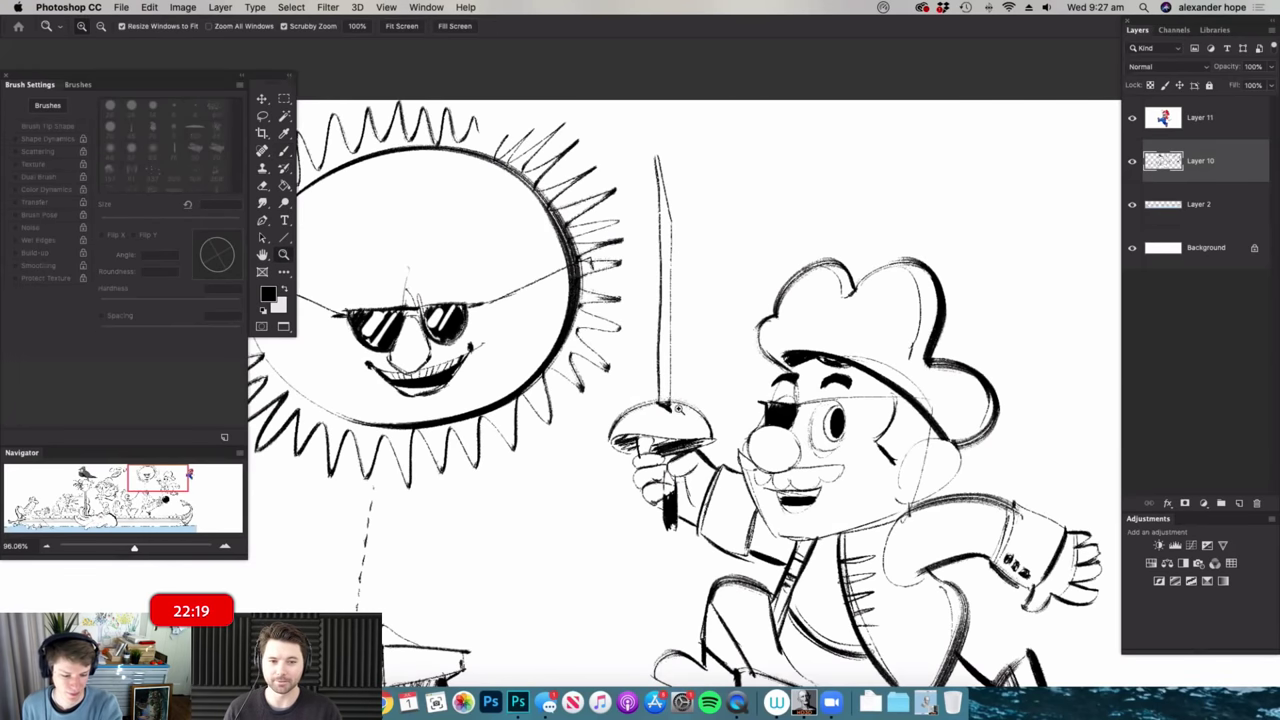
# - Draw the pirate's ear below the hat brim with inner contour lines and a thickened outer edge
pyautogui.moveTo(744, 368); pyautogui.dragTo(634, 368)
pyautogui.moveTo(811, 395)
pyautogui.mouseDown()
pyautogui.moveTo(932, 395)
pyautogui.moveTo(798, 418)
pyautogui.moveTo(844, 402)
pyautogui.moveTo(786, 437)
pyautogui.mouseUp()
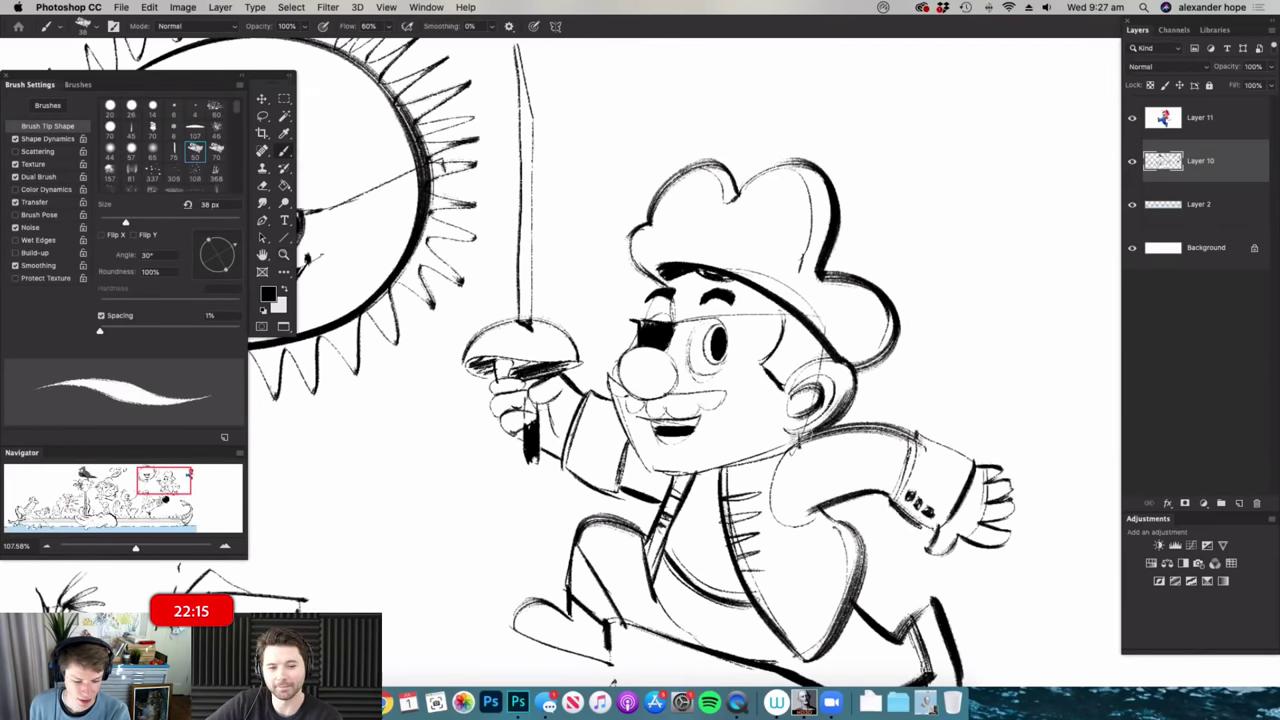
pyautogui.press('z')
pyautogui.moveTo(821, 379)
pyautogui.mouseDown()
pyautogui.moveTo(758, 379)
pyautogui.moveTo(882, 367)
pyautogui.moveTo(738, 371)
pyautogui.moveTo(840, 366)
pyautogui.moveTo(804, 390)
pyautogui.mouseUp()
pyautogui.press('z')
# - Hatch the hair between the face and ear, and add a circled letter M to the front of the hat
pyautogui.press('z')
pyautogui.moveTo(834, 314)
pyautogui.mouseDown()
pyautogui.moveTo(800, 378)
pyautogui.moveTo(816, 376)
pyautogui.moveTo(812, 337)
pyautogui.moveTo(778, 336)
pyautogui.moveTo(845, 311)
pyautogui.moveTo(766, 304)
pyautogui.moveTo(791, 306)
pyautogui.moveTo(797, 342)
pyautogui.mouseUp()
pyautogui.press('z')
pyautogui.press('z')
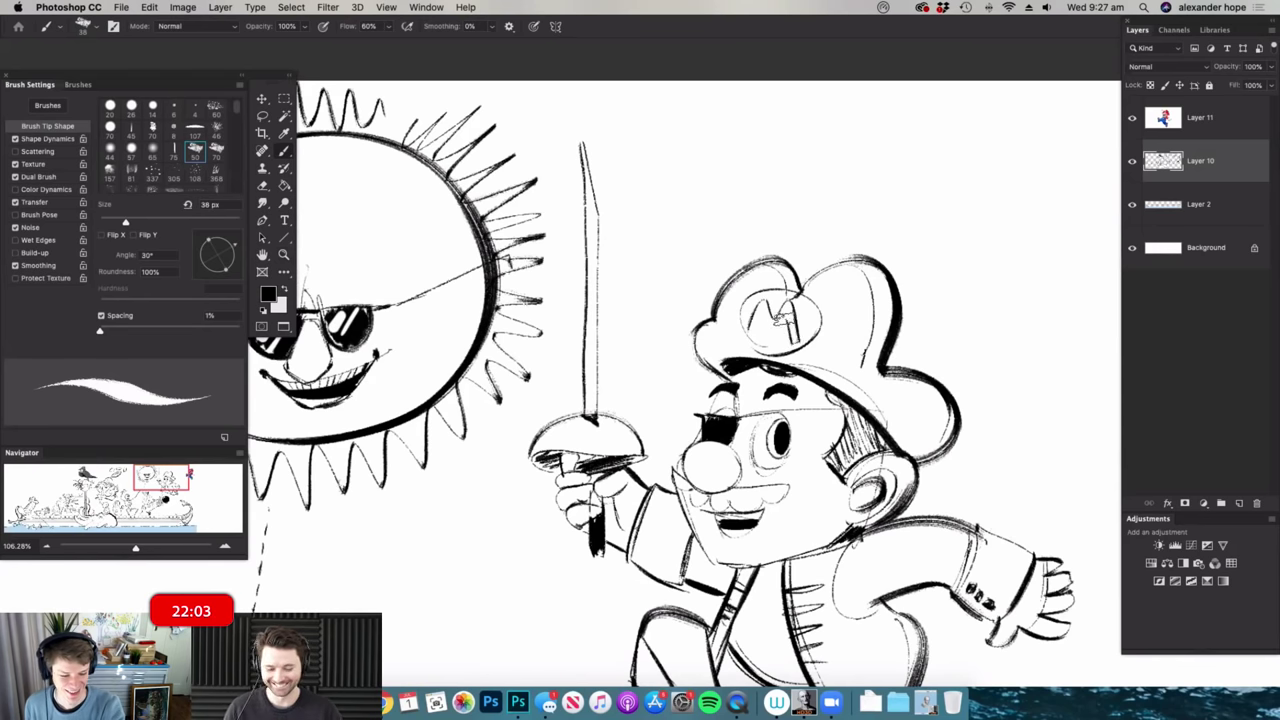
pyautogui.press('z')
pyautogui.moveTo(1005, 318); pyautogui.dragTo(952, 297)
pyautogui.moveTo(880, 219); pyautogui.dragTo(948, 220)
pyautogui.press('z')
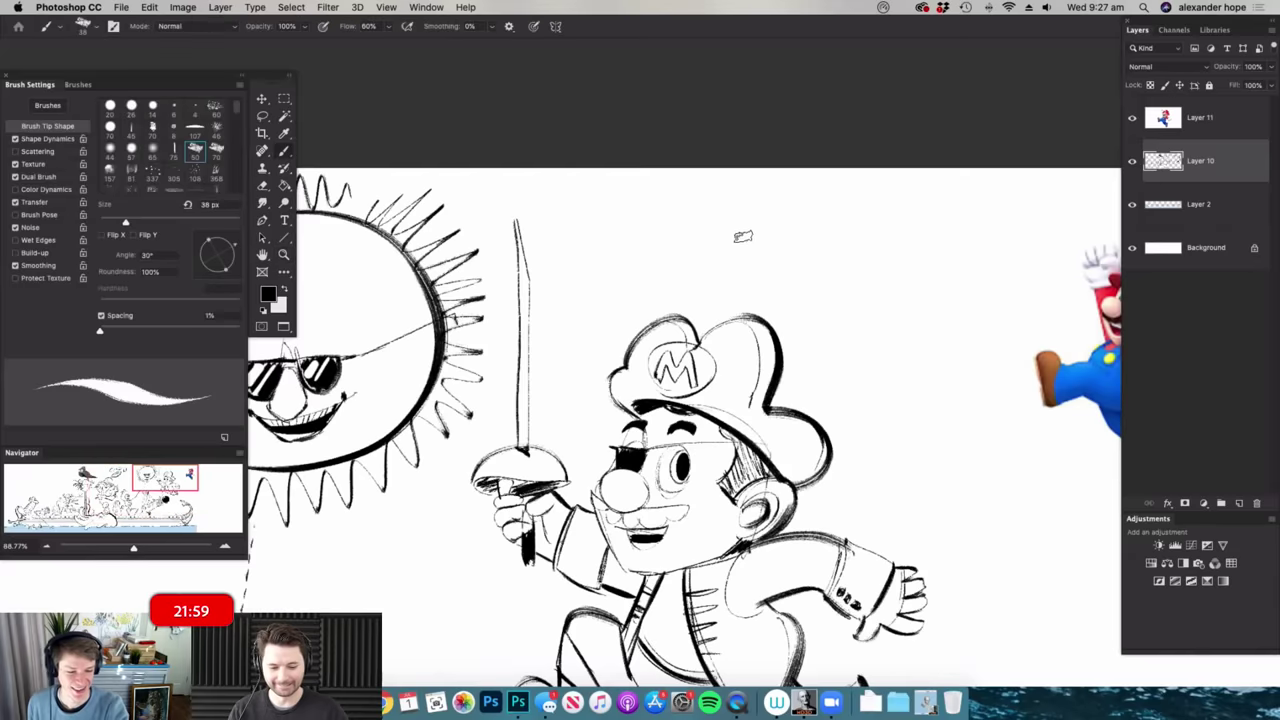
# - Undo the trial strokes above the hat and sketch a bird's head, beak and curved body there
pyautogui.press('super+z')
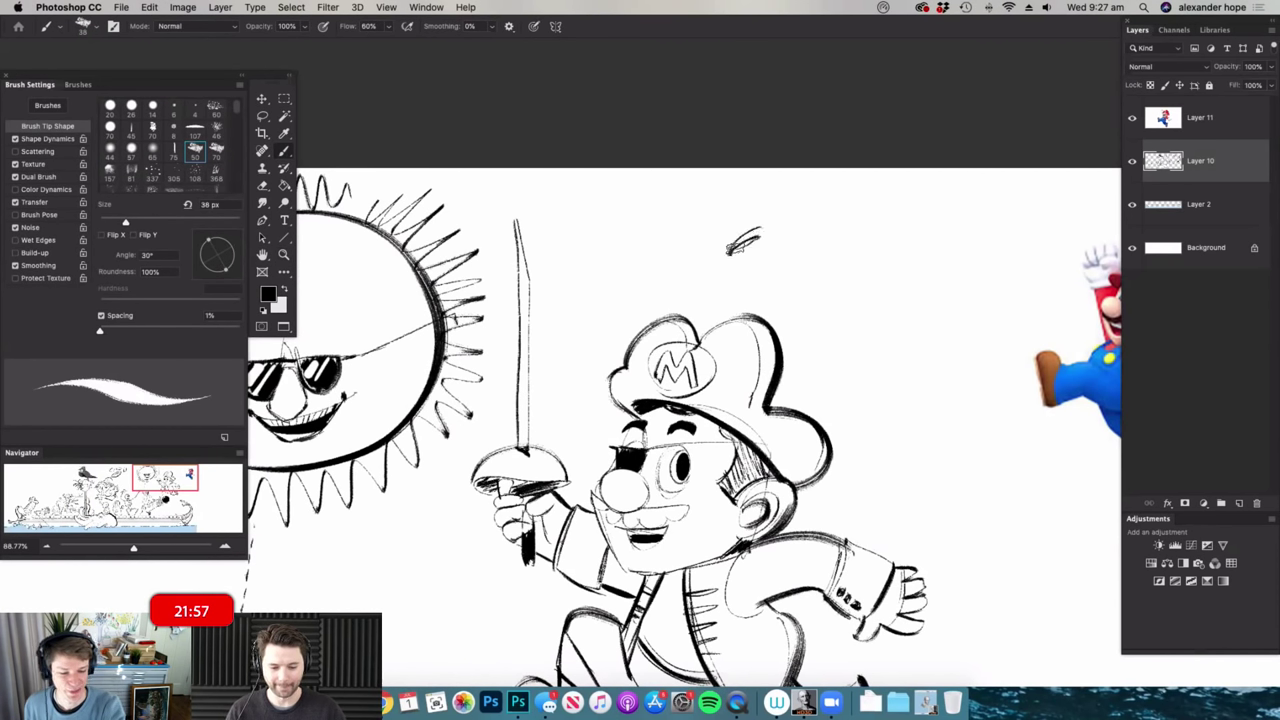
pyautogui.press('super+z')
pyautogui.moveTo(765, 227)
pyautogui.mouseDown()
pyautogui.moveTo(735, 243)
pyautogui.moveTo(798, 213)
pyautogui.mouseUp()
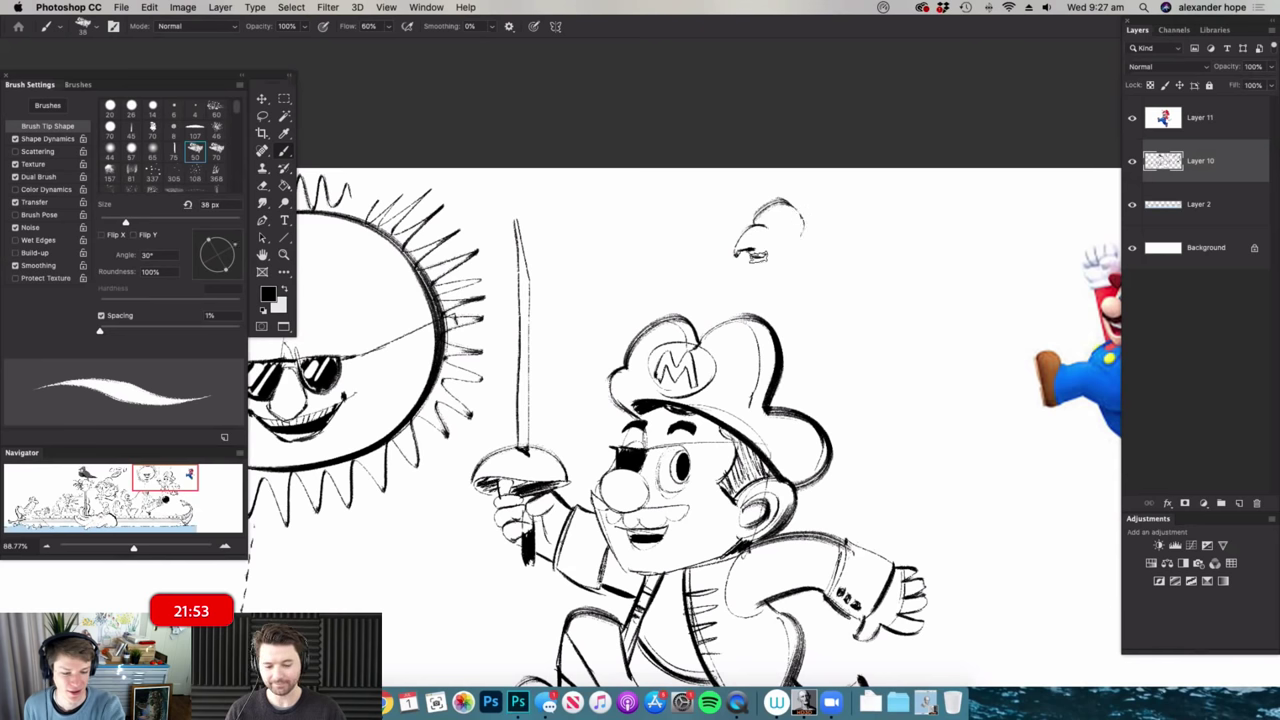
pyautogui.moveTo(839, 263); pyautogui.dragTo(882, 272)
pyautogui.moveTo(800, 262); pyautogui.dragTo(882, 310)
# - Delete Layer 11 with the Mario reference image
pyautogui.click(1197, 127)
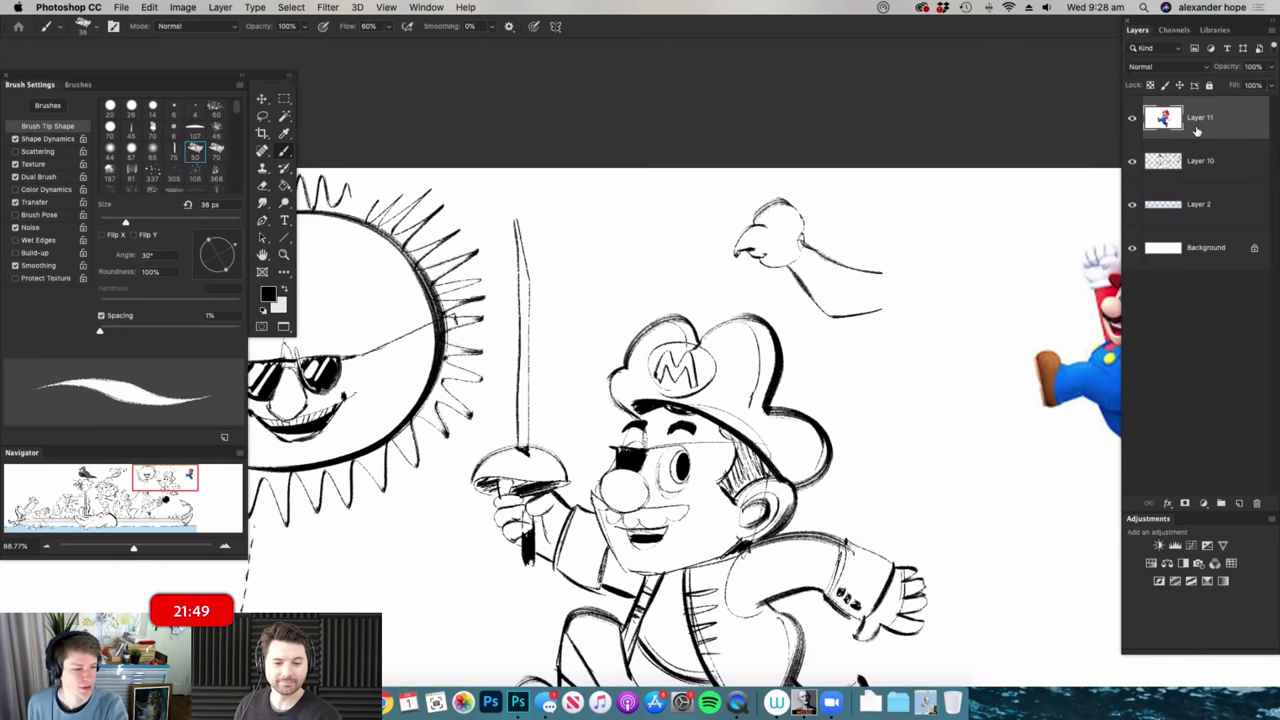
pyautogui.press('Delete')
pyautogui.press('z')
pyautogui.moveTo(739, 354); pyautogui.dragTo(655, 358)
pyautogui.press('z')
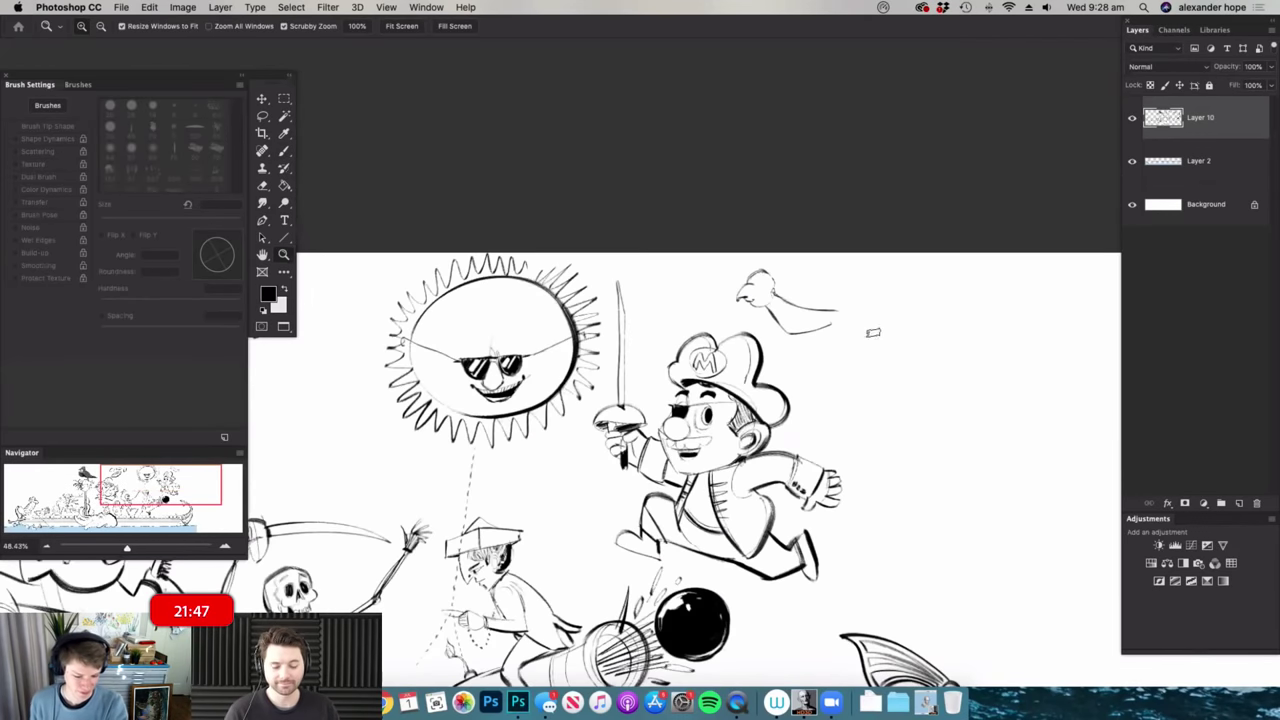
# - Add an eye, a raised feathered wing and tail feathers to the bird above the pirate
pyautogui.moveTo(912, 376); pyautogui.dragTo(960, 376)
pyautogui.press('z')
pyautogui.moveTo(815, 271)
pyautogui.mouseDown()
pyautogui.moveTo(850, 272)
pyautogui.moveTo(810, 281)
pyautogui.mouseUp()
pyautogui.moveTo(718, 260); pyautogui.dragTo(894, 184)
pyautogui.moveTo(778, 198)
pyautogui.mouseDown()
pyautogui.moveTo(850, 197)
pyautogui.moveTo(780, 221)
pyautogui.moveTo(742, 272)
pyautogui.moveTo(735, 249)
pyautogui.moveTo(767, 209)
pyautogui.mouseUp()
pyautogui.moveTo(707, 249)
pyautogui.mouseDown()
pyautogui.moveTo(711, 211)
pyautogui.moveTo(796, 186)
pyautogui.mouseUp()
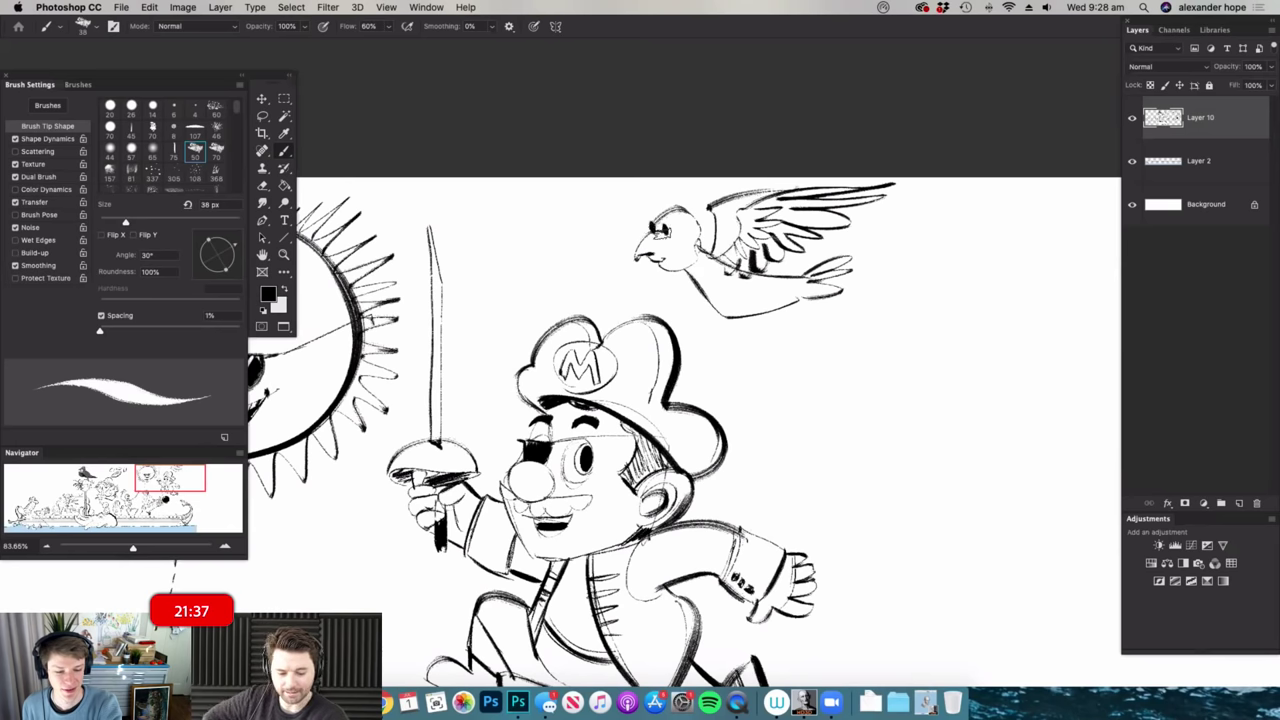
# - Lasso the pirate and bird, scale them to 79.38% and place them up and to the right of the cannonball
pyautogui.press('z')
pyautogui.moveTo(730, 214); pyautogui.dragTo(657, 310)
pyautogui.moveTo(874, 311); pyautogui.dragTo(815, 430)
pyautogui.click(880, 326)
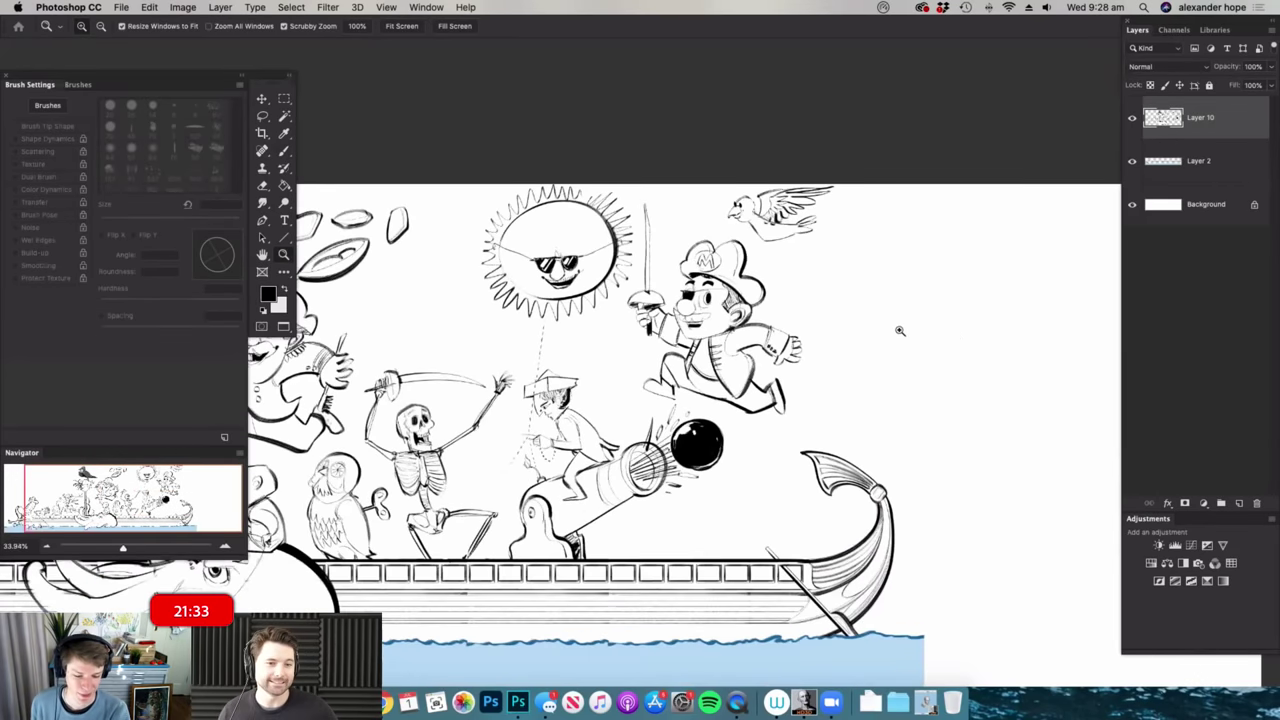
pyautogui.press('l')
pyautogui.moveTo(830, 120)
pyautogui.mouseDown()
pyautogui.moveTo(712, 476)
pyautogui.moveTo(596, 436)
pyautogui.mouseUp()
pyautogui.moveTo(556, 200); pyautogui.dragTo(630, 132)
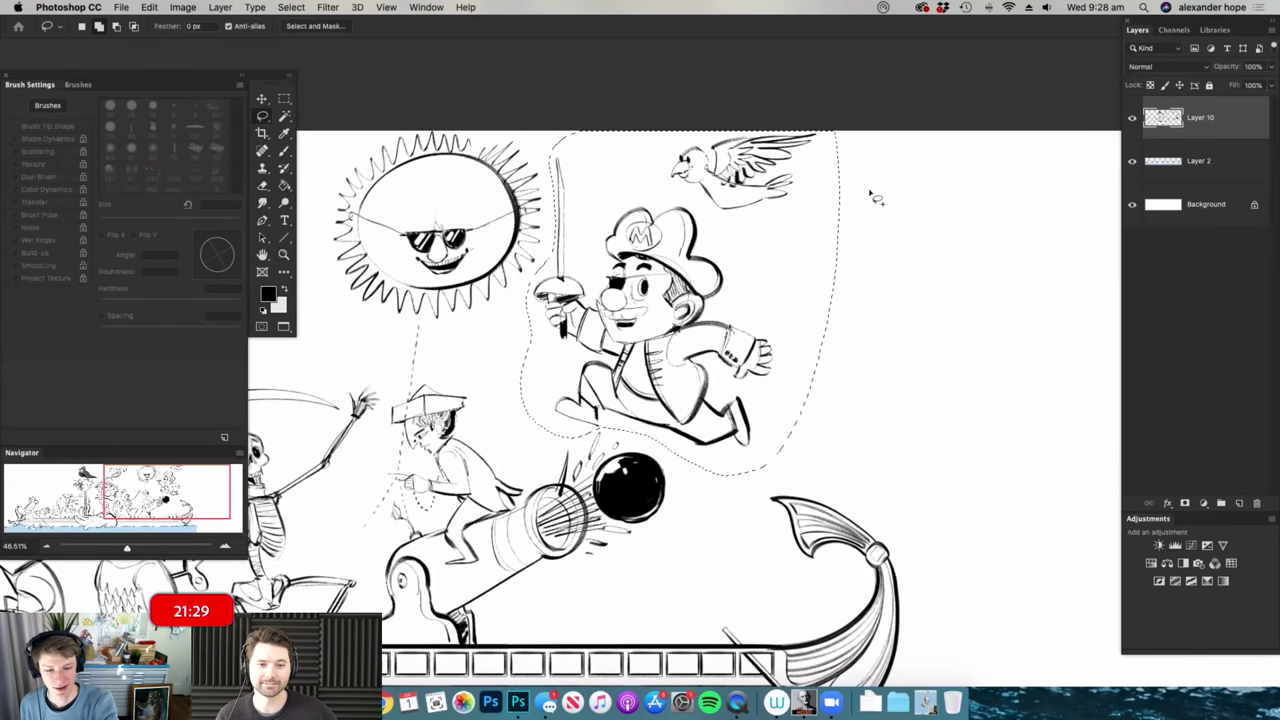
pyautogui.hotkey('ctrl', 't')
pyautogui.moveTo(838, 130); pyautogui.dragTo(768, 200)
pyautogui.moveTo(700, 268); pyautogui.dragTo(854, 272)
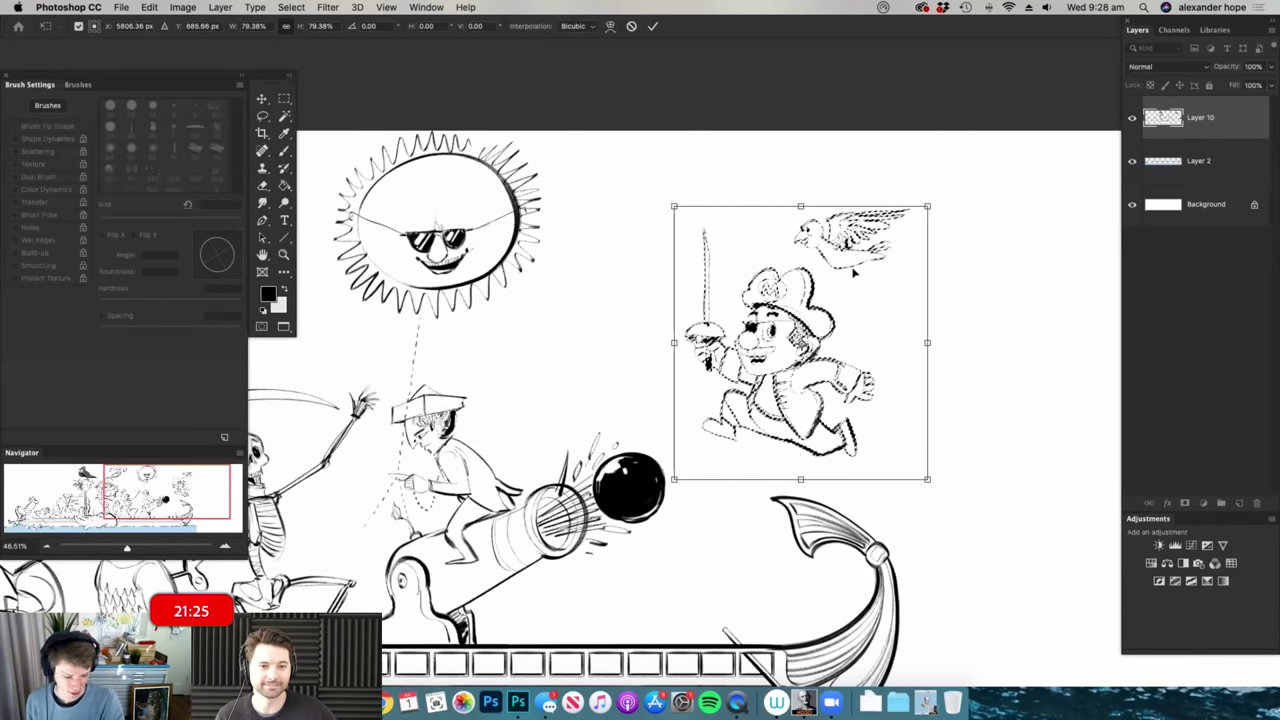
pyautogui.press('Return')
pyautogui.click(946, 349)
# - Erase the stray debris marks directly above the cannonball
pyautogui.press('z')
pyautogui.moveTo(629, 455); pyautogui.dragTo(600, 402)
pyautogui.press('b')
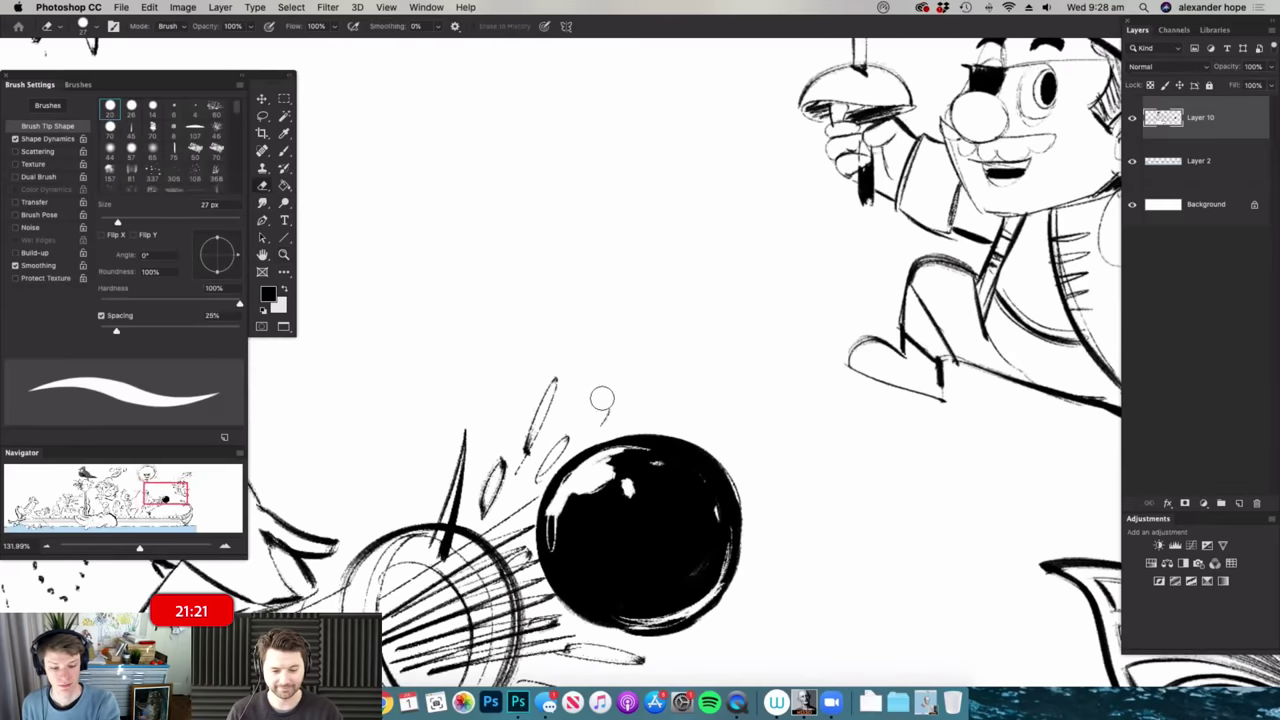
# - Lower the fill of Layer 10 to fade the sketch and add a new layer above it
pyautogui.click(1270, 88)
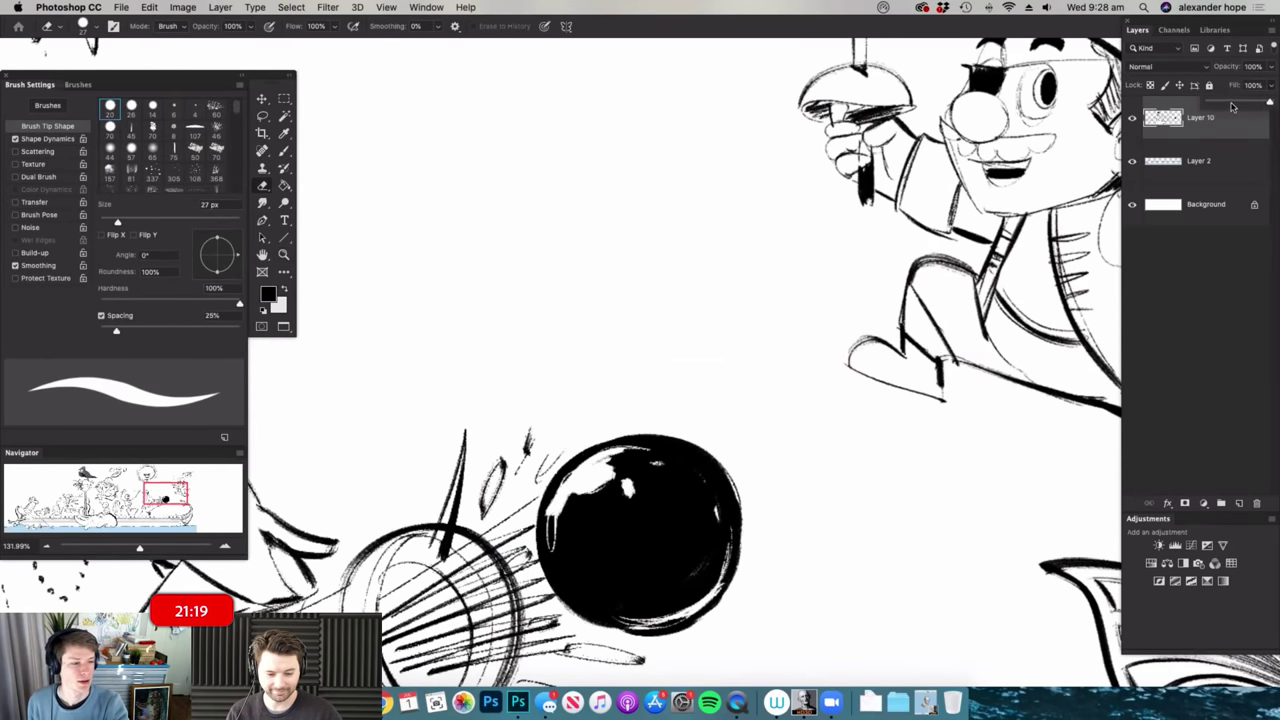
pyautogui.moveTo(1256, 104); pyautogui.dragTo(1228, 108)
pyautogui.click(1238, 503)
# - Select the 6 px hard round brush and enable pen pressure for its opacity
pyautogui.moveTo(798, 340); pyautogui.dragTo(790, 410)
pyautogui.press('b')
pyautogui.rightClick(661, 390)
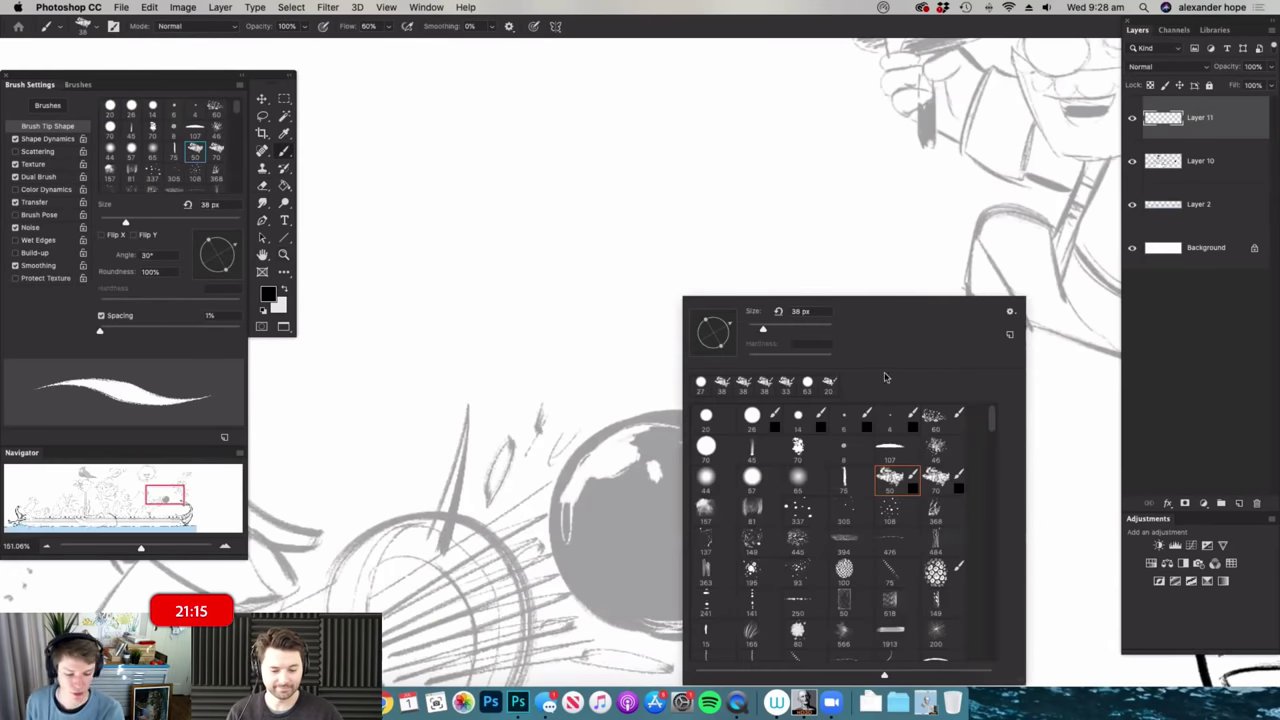
pyautogui.doubleClick(847, 418)
pyautogui.scroll(1, 674, 357)
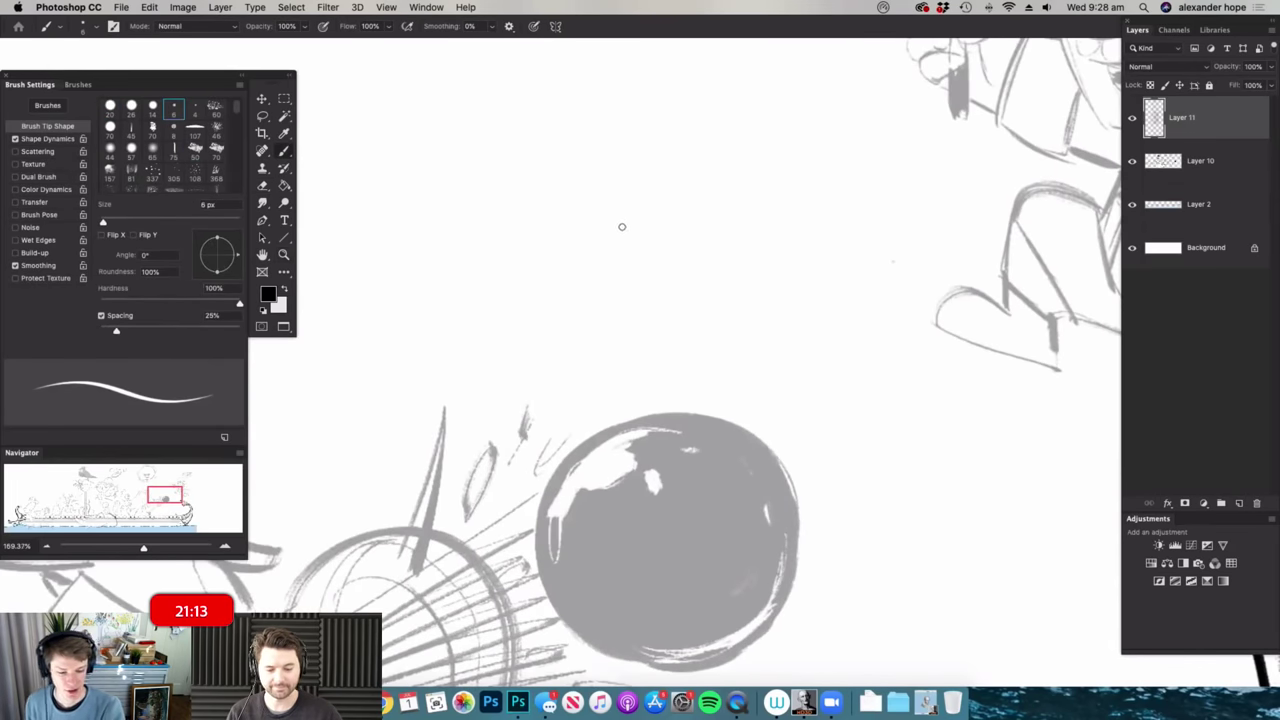
pyautogui.click(324, 28)
pyautogui.press('f')
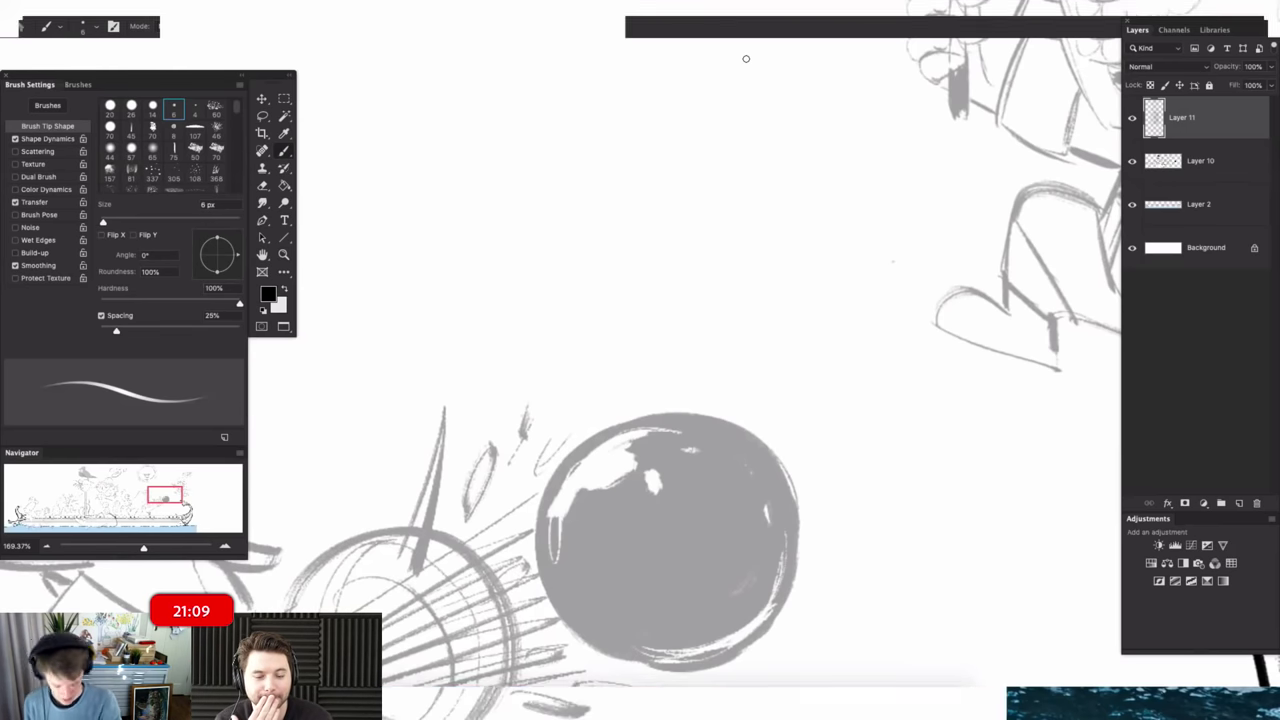
pyautogui.press('f')
pyautogui.moveTo(711, 33); pyautogui.dragTo(699, 124)
pyautogui.press('f')
# - Sketch a seated dog's body and bent legs on top of the cannonball, with a curved shape trailing from its neck
pyautogui.moveTo(720, 291)
pyautogui.mouseDown()
pyautogui.moveTo(726, 337)
pyautogui.moveTo(666, 263)
pyautogui.moveTo(689, 241)
pyautogui.mouseUp()
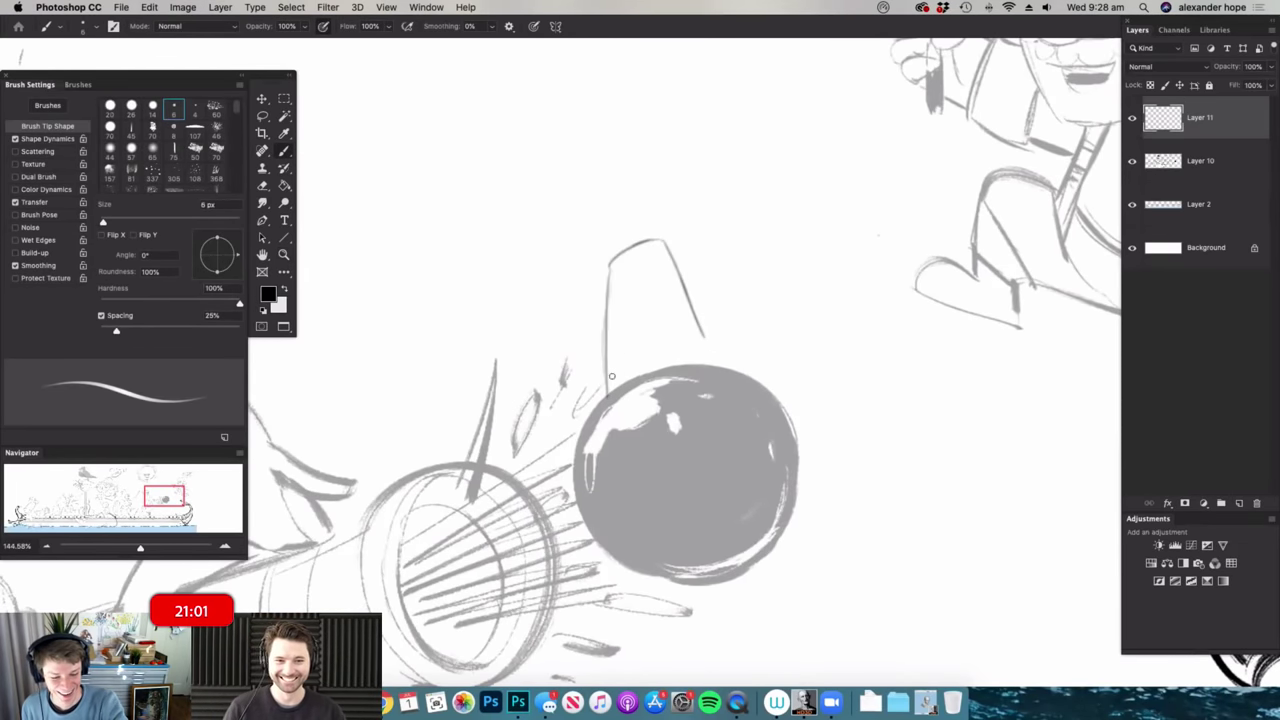
pyautogui.moveTo(611, 401); pyautogui.dragTo(700, 440)
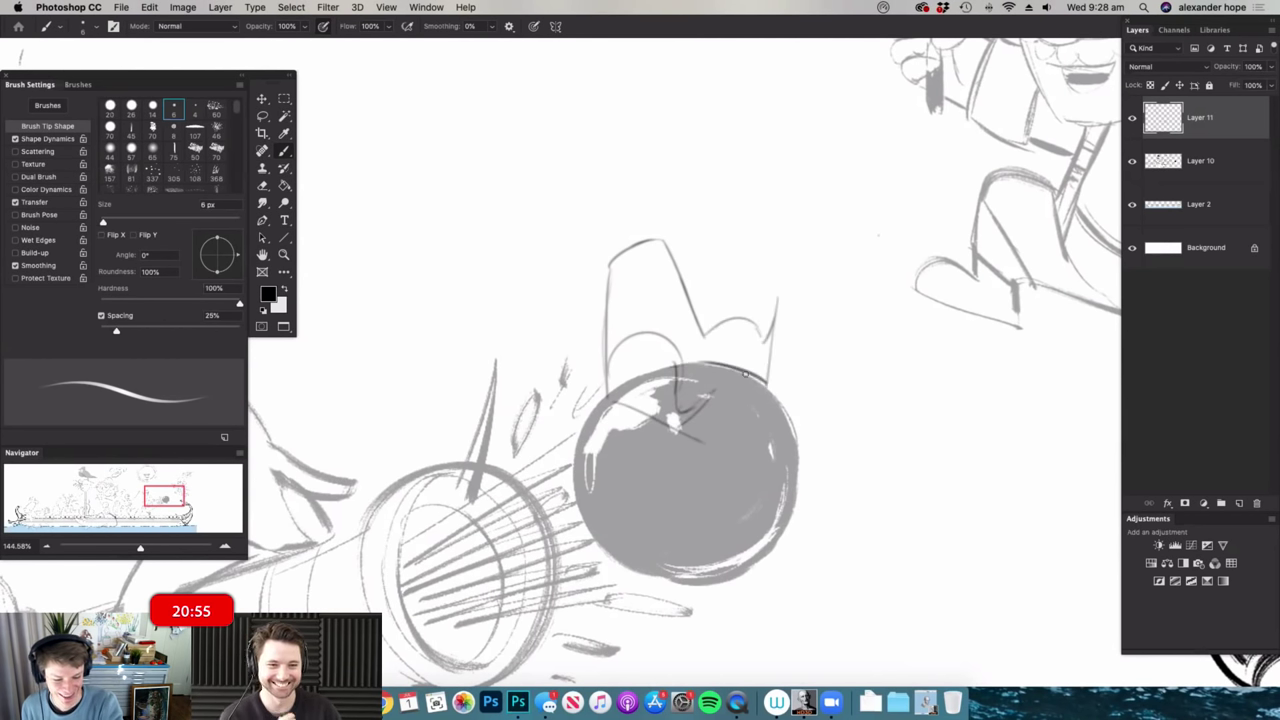
pyautogui.moveTo(746, 374); pyautogui.dragTo(698, 388)
pyautogui.moveTo(648, 250)
pyautogui.mouseDown()
pyautogui.moveTo(704, 300)
pyautogui.moveTo(547, 379)
pyautogui.mouseUp()
# - Draw the dog's upturned head with a round nose, open mouth, fang and two oval eyes
pyautogui.moveTo(657, 310); pyautogui.dragTo(600, 219)
pyautogui.moveTo(614, 170)
pyautogui.mouseDown()
pyautogui.moveTo(662, 150)
pyautogui.moveTo(740, 155)
pyautogui.mouseUp()
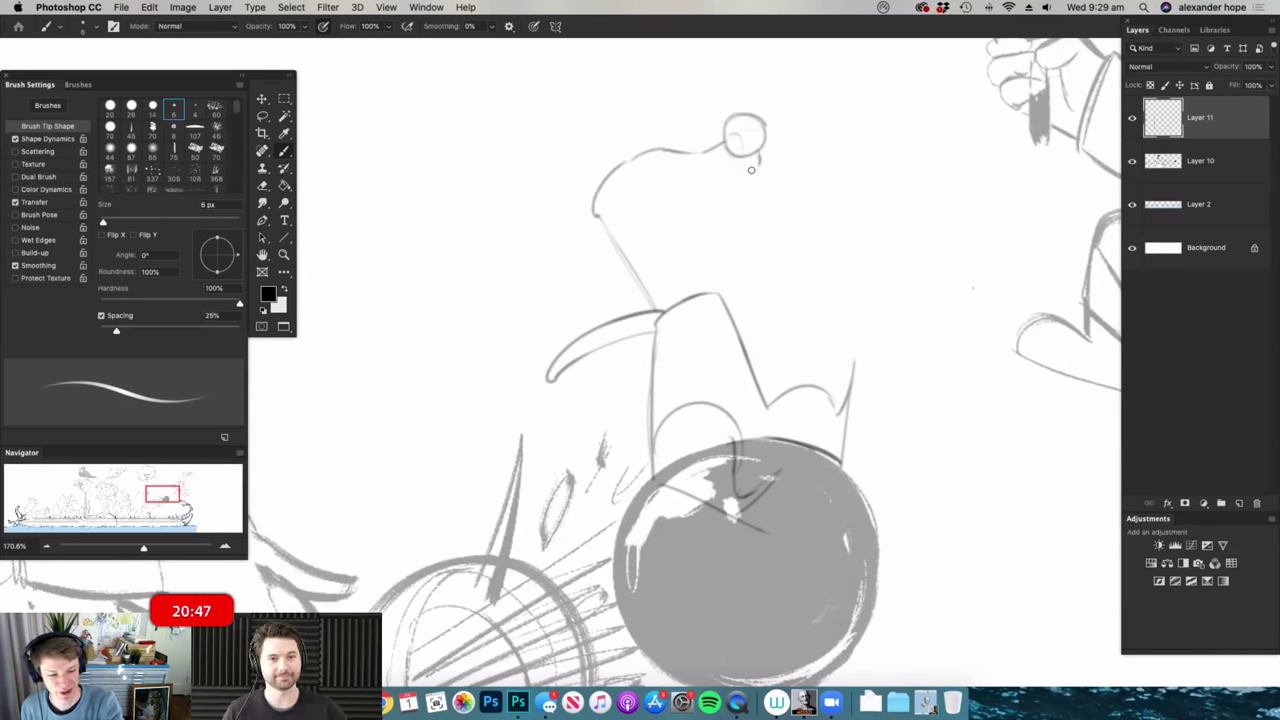
pyautogui.moveTo(746, 172); pyautogui.dragTo(652, 245)
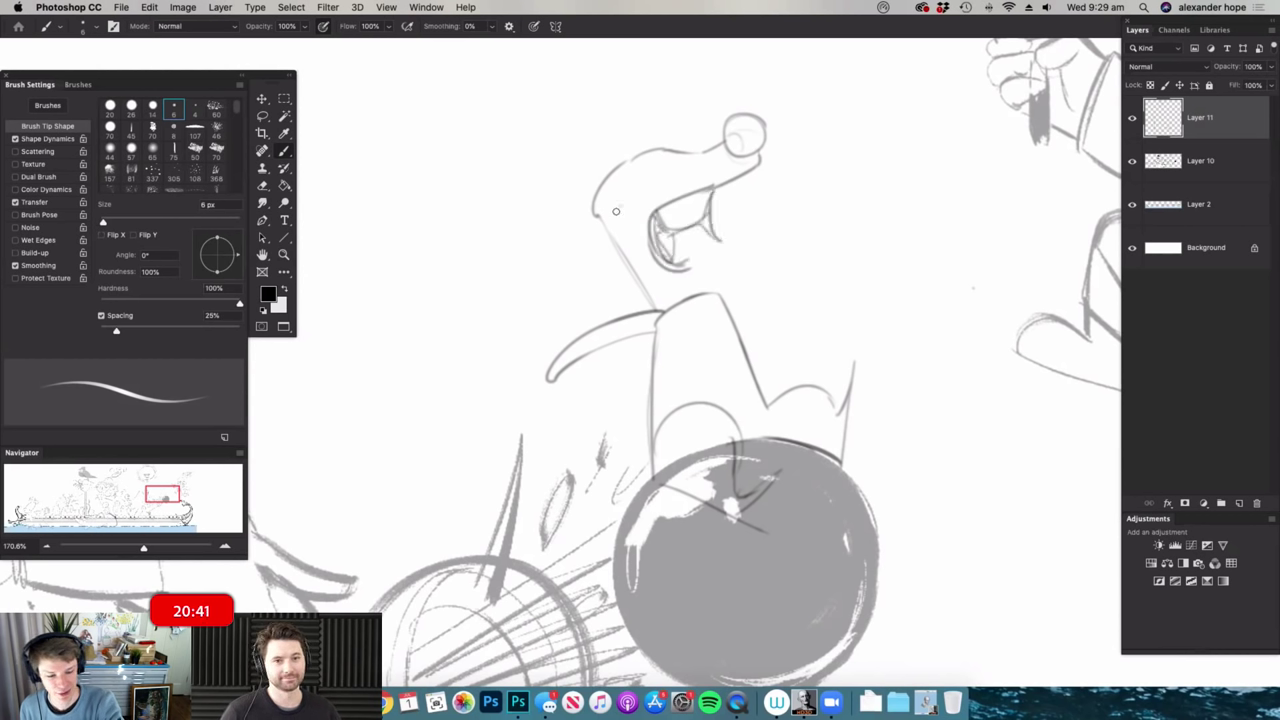
pyautogui.moveTo(602, 214); pyautogui.dragTo(645, 292)
pyautogui.moveTo(640, 184)
pyautogui.mouseDown()
pyautogui.moveTo(680, 160)
pyautogui.moveTo(659, 162)
pyautogui.moveTo(670, 147)
pyautogui.mouseUp()
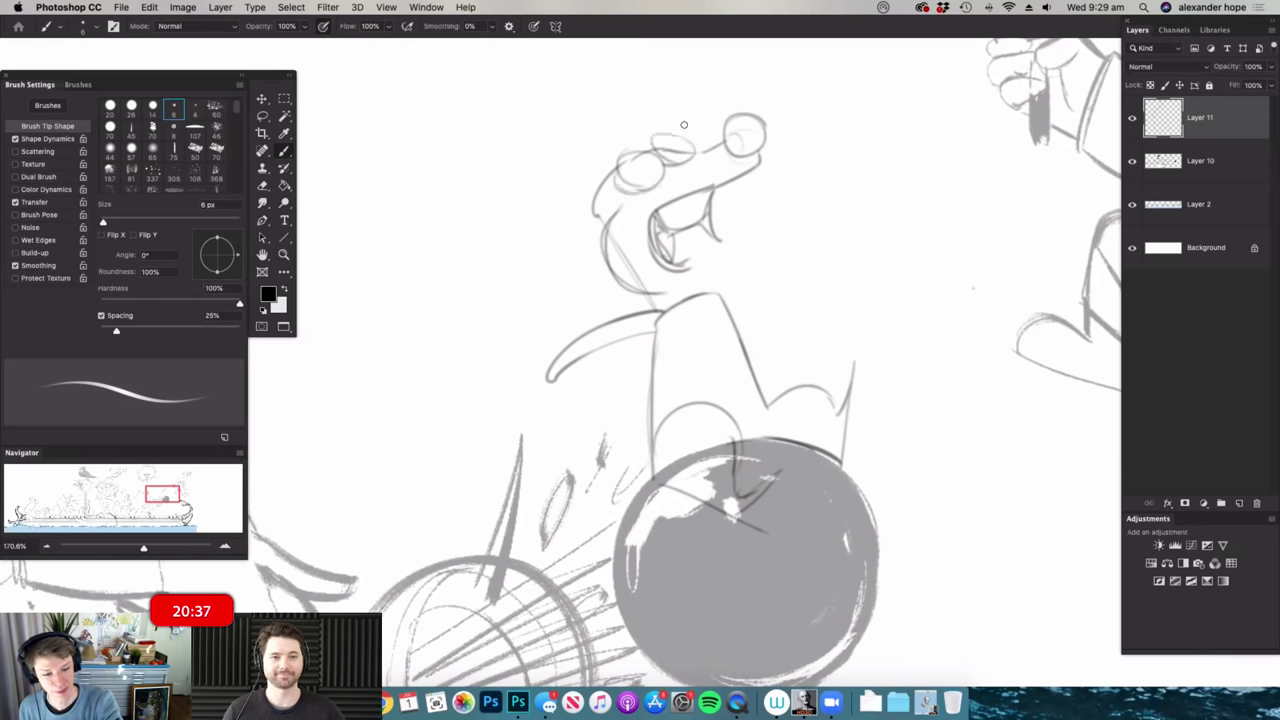
# - Draw two floppy ears streaming behind the dog's head and fill in the pupils
pyautogui.press('super+space')
pyautogui.moveTo(710, 298)
pyautogui.mouseDown()
pyautogui.moveTo(640, 298)
pyautogui.moveTo(725, 280)
pyautogui.mouseUp()
pyautogui.press('super+space')
pyautogui.moveTo(650, 204)
pyautogui.mouseDown()
pyautogui.moveTo(554, 319)
pyautogui.moveTo(645, 275)
pyautogui.mouseUp()
pyautogui.moveTo(687, 177); pyautogui.dragTo(588, 232)
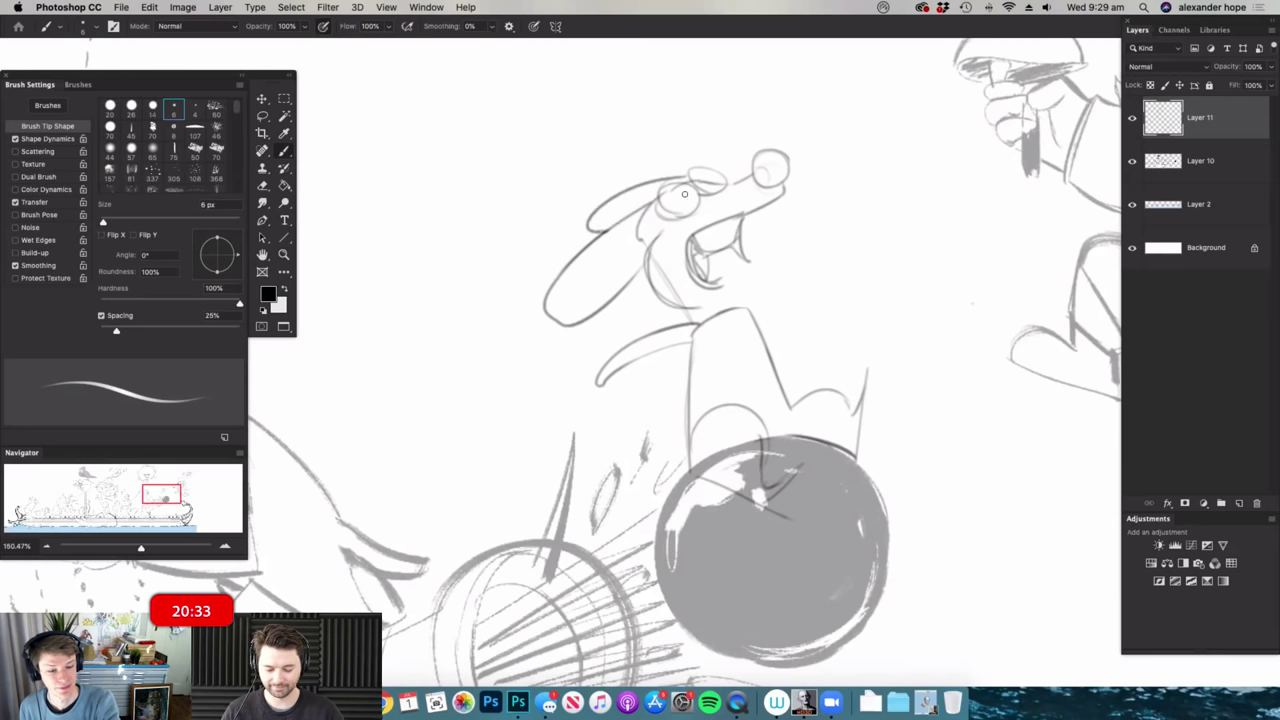
pyautogui.scroll(-5, 742, 166)
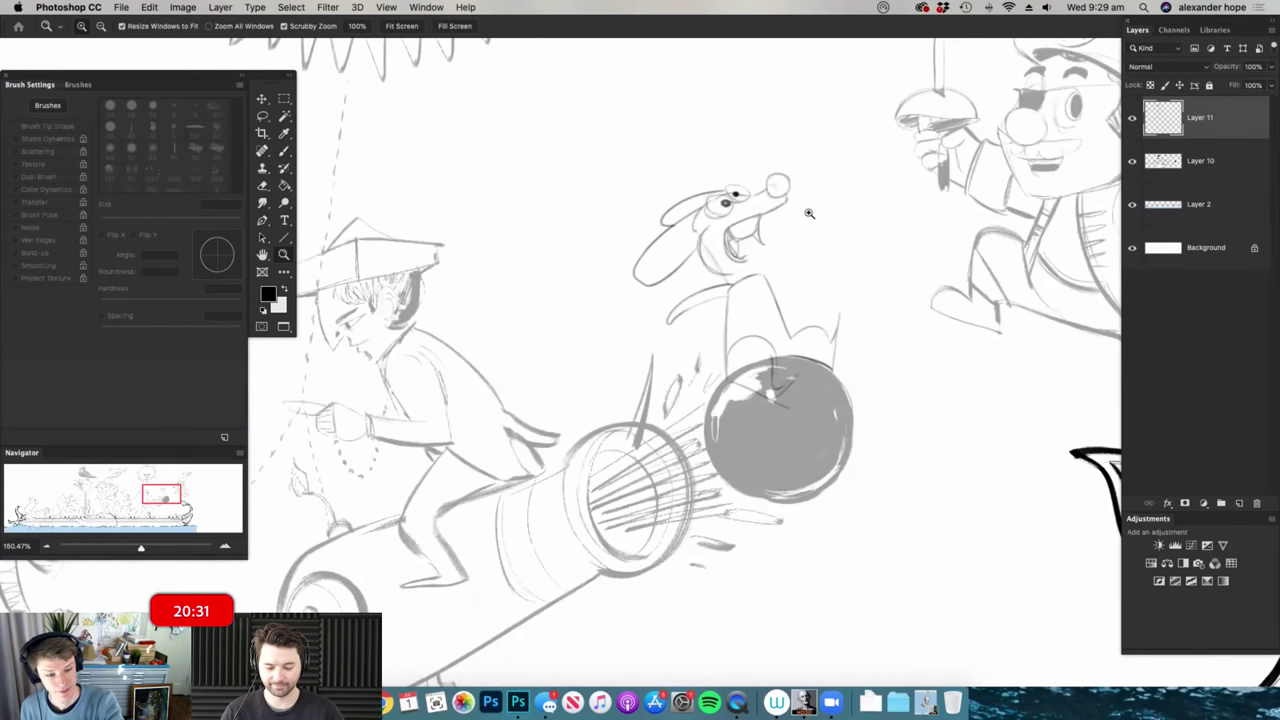
# - Complete the dog's open mouth and draw the throat line down to its chest
pyautogui.scroll(4, 777, 235)
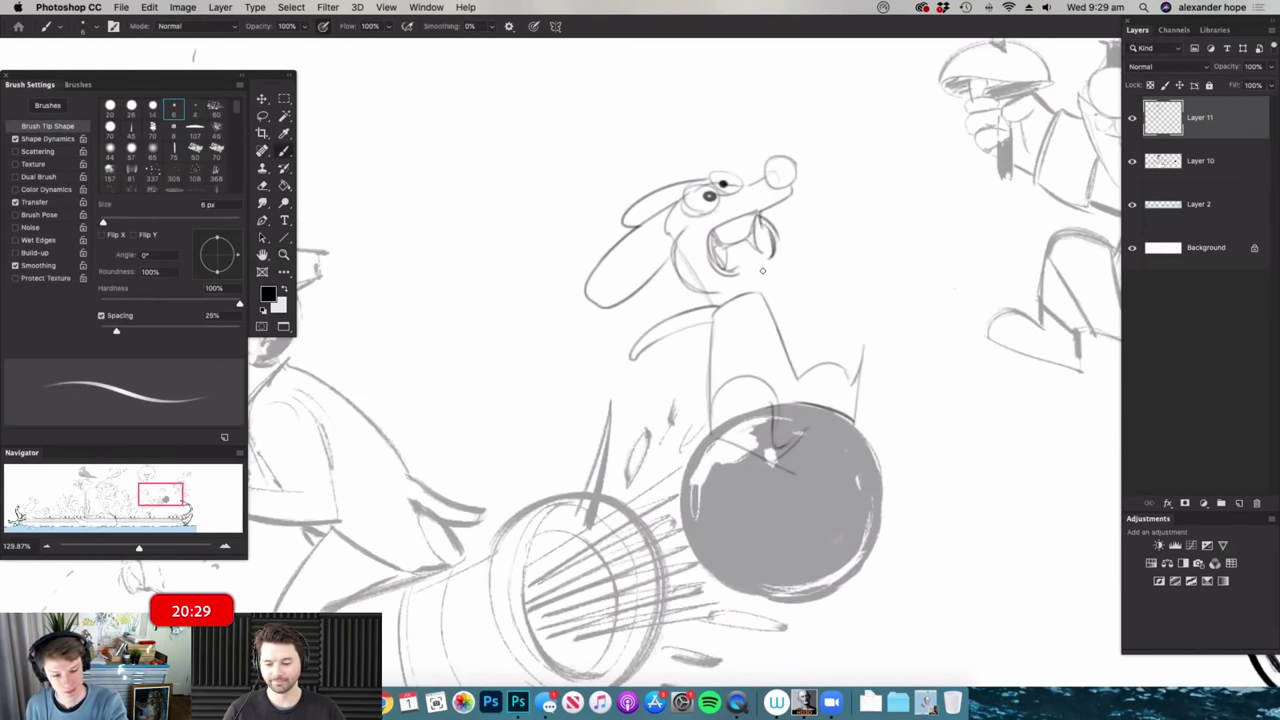
pyautogui.moveTo(757, 293); pyautogui.dragTo(765, 261)
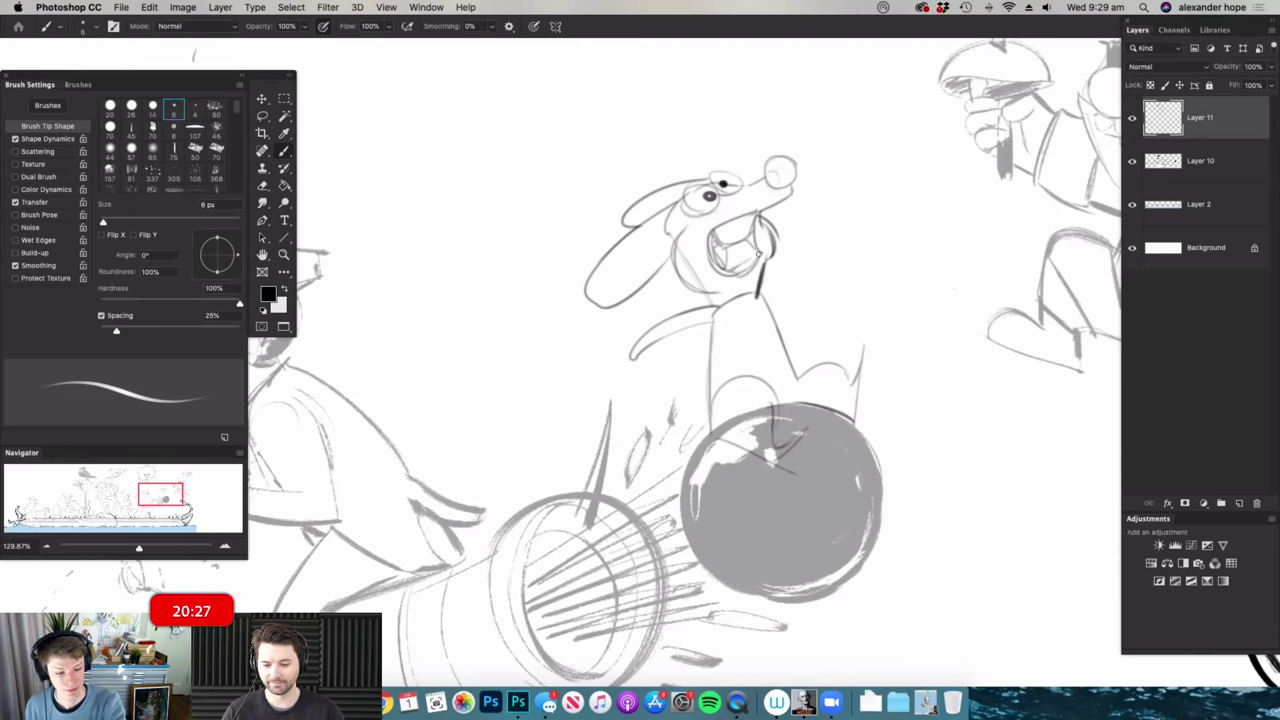
pyautogui.scroll(-5, 758, 251)
# - Draw a long wavy tail sweeping back from the dog's body and a second small trailing shape at its neck
pyautogui.scroll(6, 731, 257)
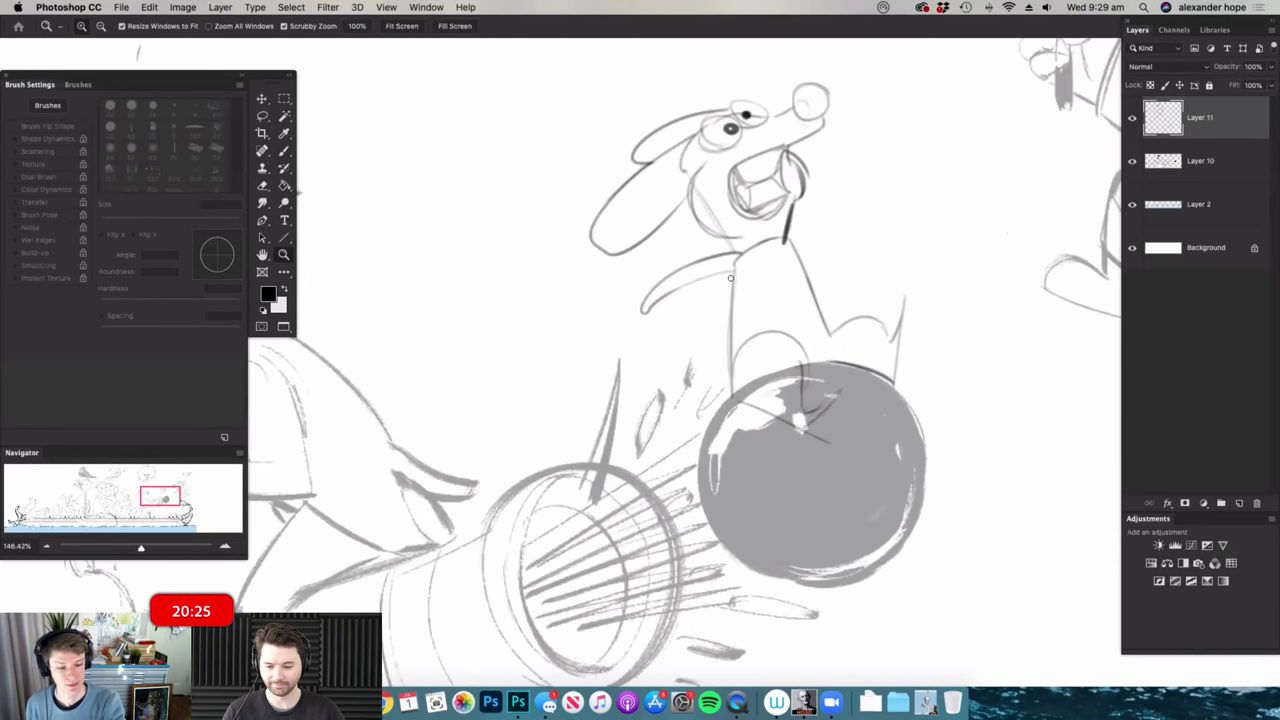
pyautogui.scroll(-5, 731, 257)
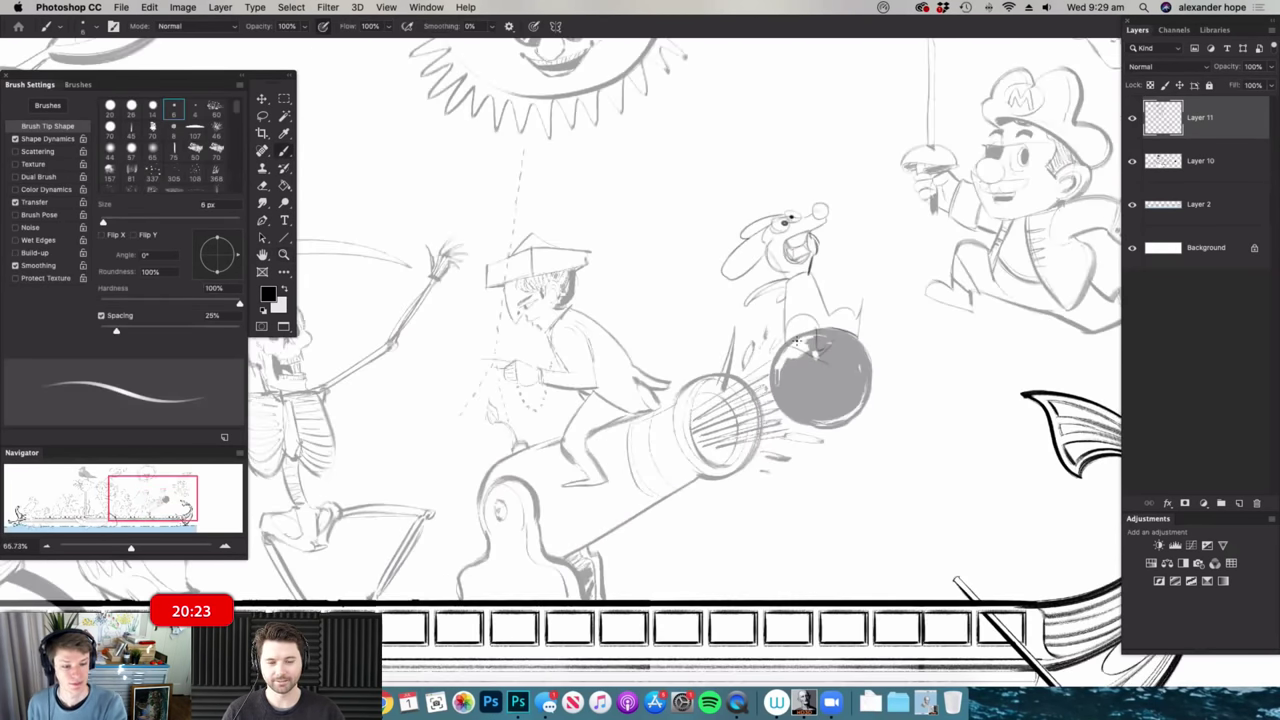
pyautogui.scroll(5, 809, 306)
pyautogui.moveTo(750, 378)
pyautogui.mouseDown()
pyautogui.moveTo(527, 362)
pyautogui.moveTo(672, 337)
pyautogui.moveTo(755, 362)
pyautogui.mouseUp()
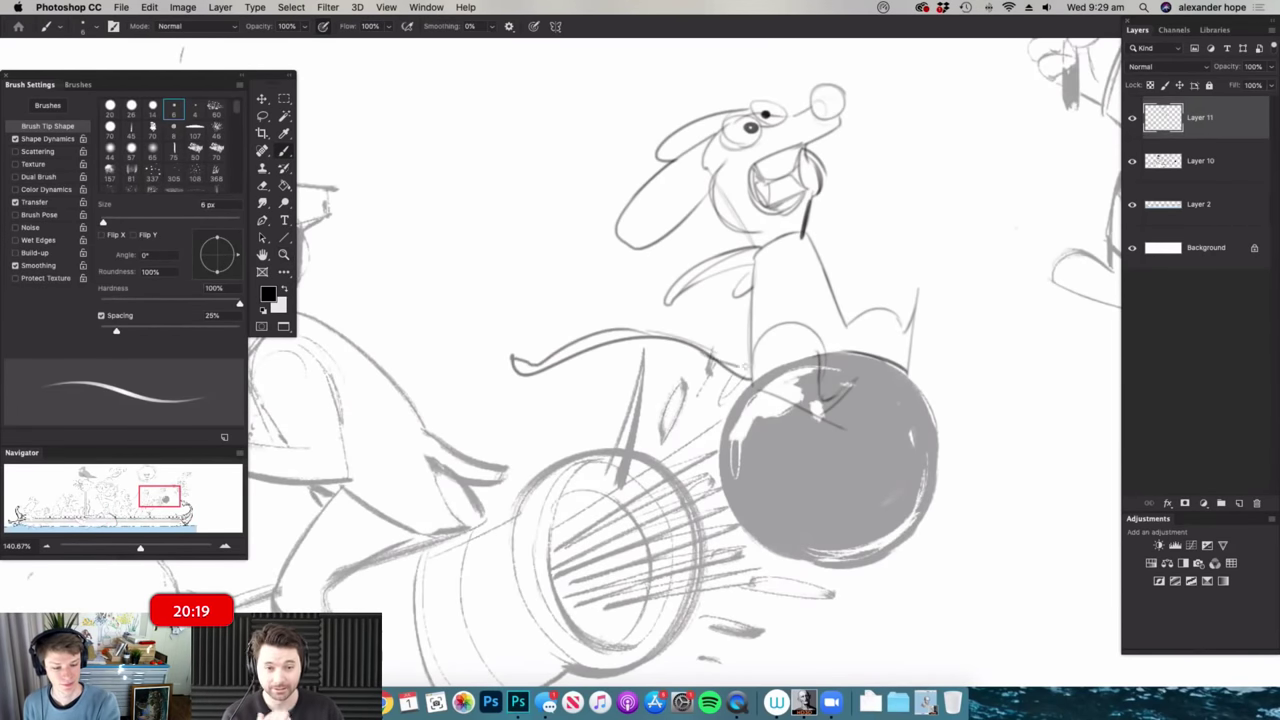
# - Erase the lines overlapping the dog's far eye and clean up the eye's outline
pyautogui.scroll(-4, 755, 365)
pyautogui.scroll(3, 740, 340)
pyautogui.moveTo(737, 334)
pyautogui.mouseDown()
pyautogui.moveTo(764, 332)
pyautogui.moveTo(743, 265)
pyautogui.mouseUp()
pyautogui.press('e')
pyautogui.scroll(5, 742, 265)
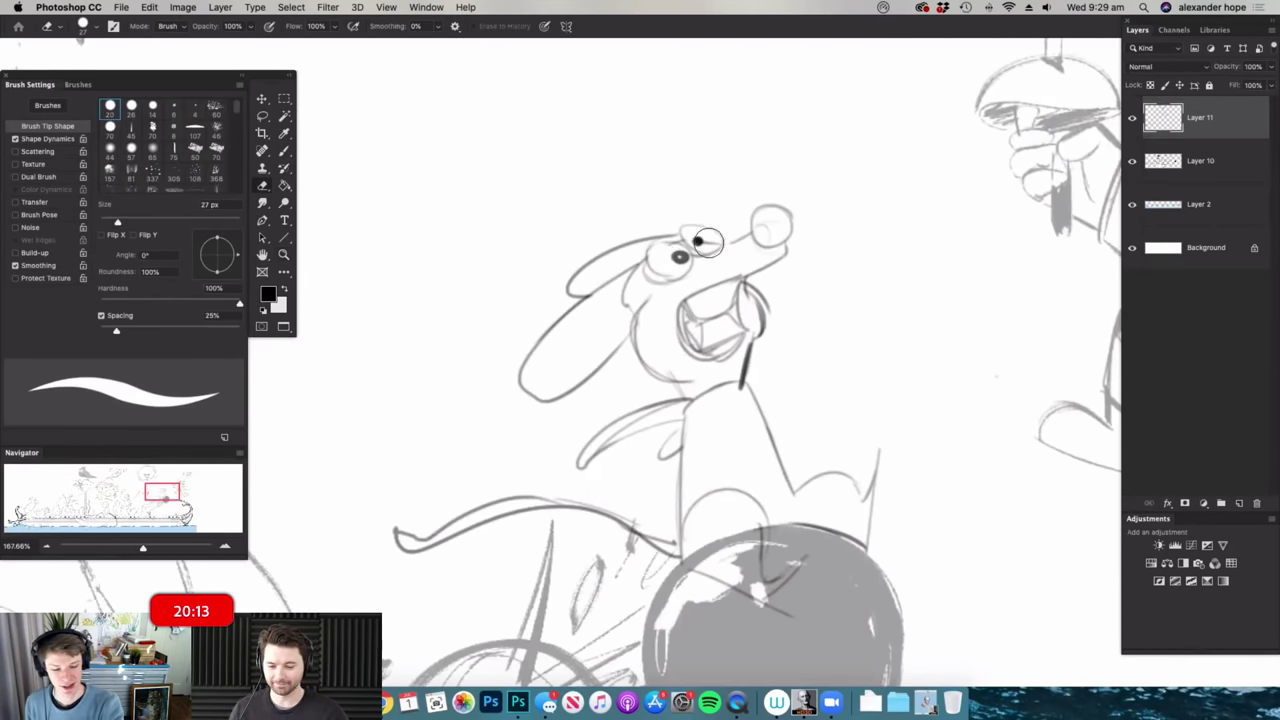
pyautogui.press('b')
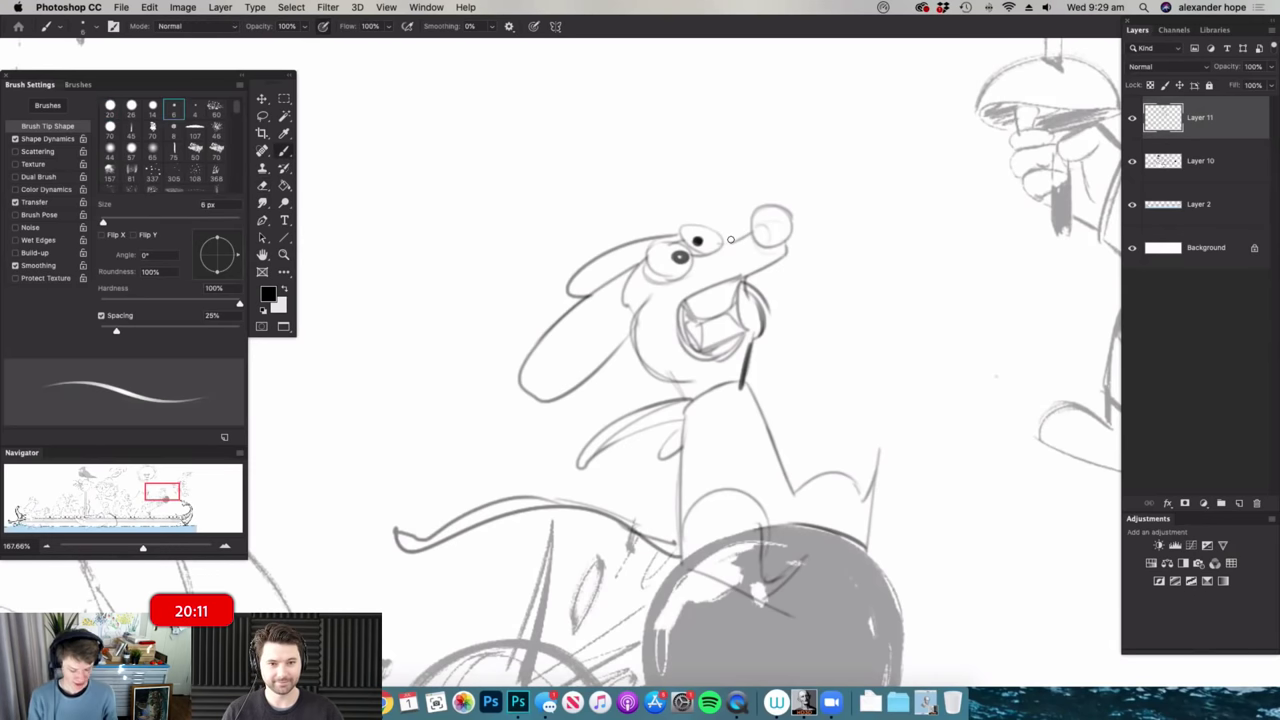
# - Redraw the dog's muzzle contour between the eyes, nose and upper lip
pyautogui.scroll(-2, 780, 300)
pyautogui.scroll(3, 760, 270)
pyautogui.moveTo(755, 262)
pyautogui.mouseDown()
pyautogui.moveTo(707, 300)
pyautogui.moveTo(765, 289)
pyautogui.moveTo(790, 270)
pyautogui.mouseUp()
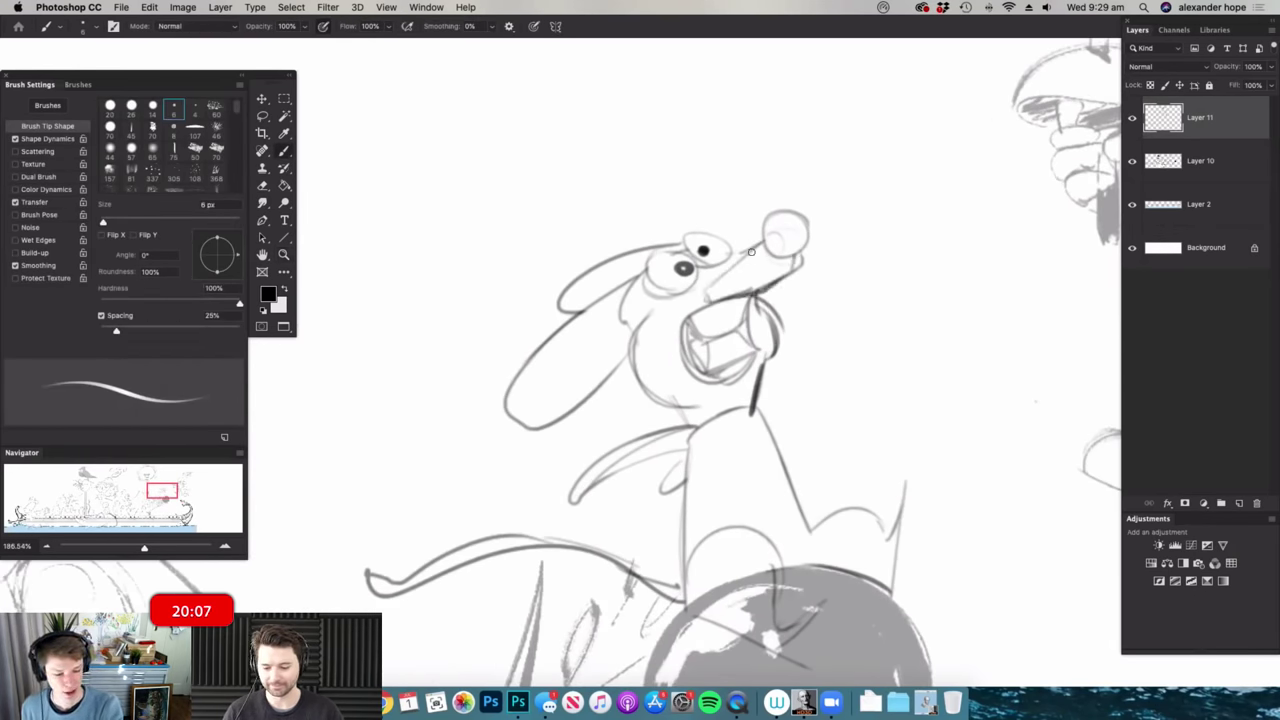
# - Lower the opacity of the finished rider sketch on Layer 11 and add a new layer above it for inking
pyautogui.press('z')
pyautogui.scroll(-5, 748, 262)
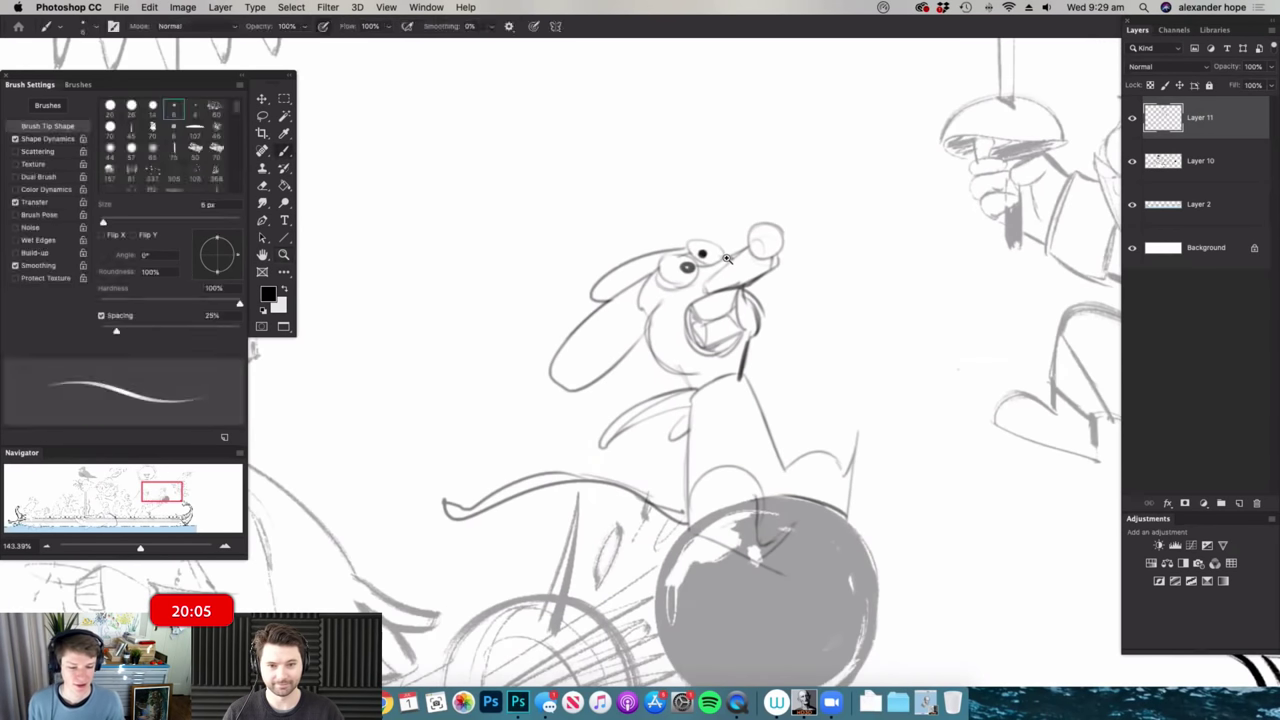
pyautogui.scroll(4, 740, 262)
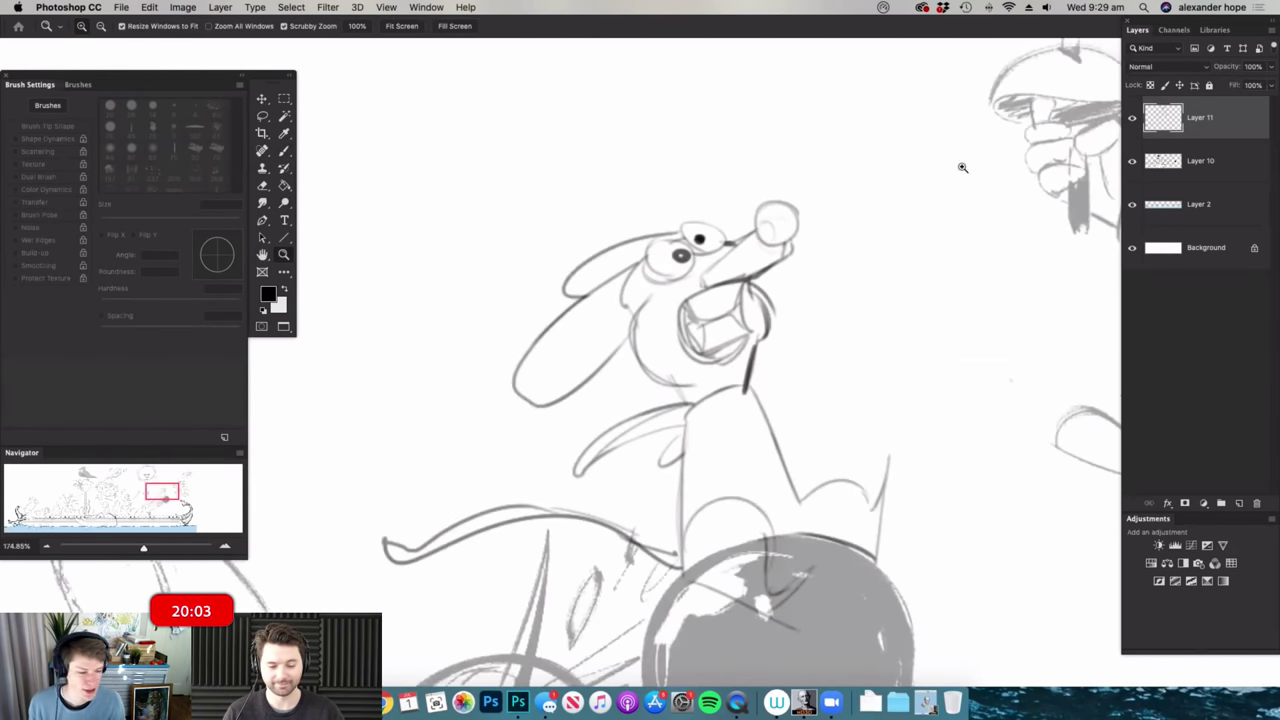
pyautogui.moveTo(1269, 88); pyautogui.dragTo(1227, 101)
pyautogui.click(1239, 504)
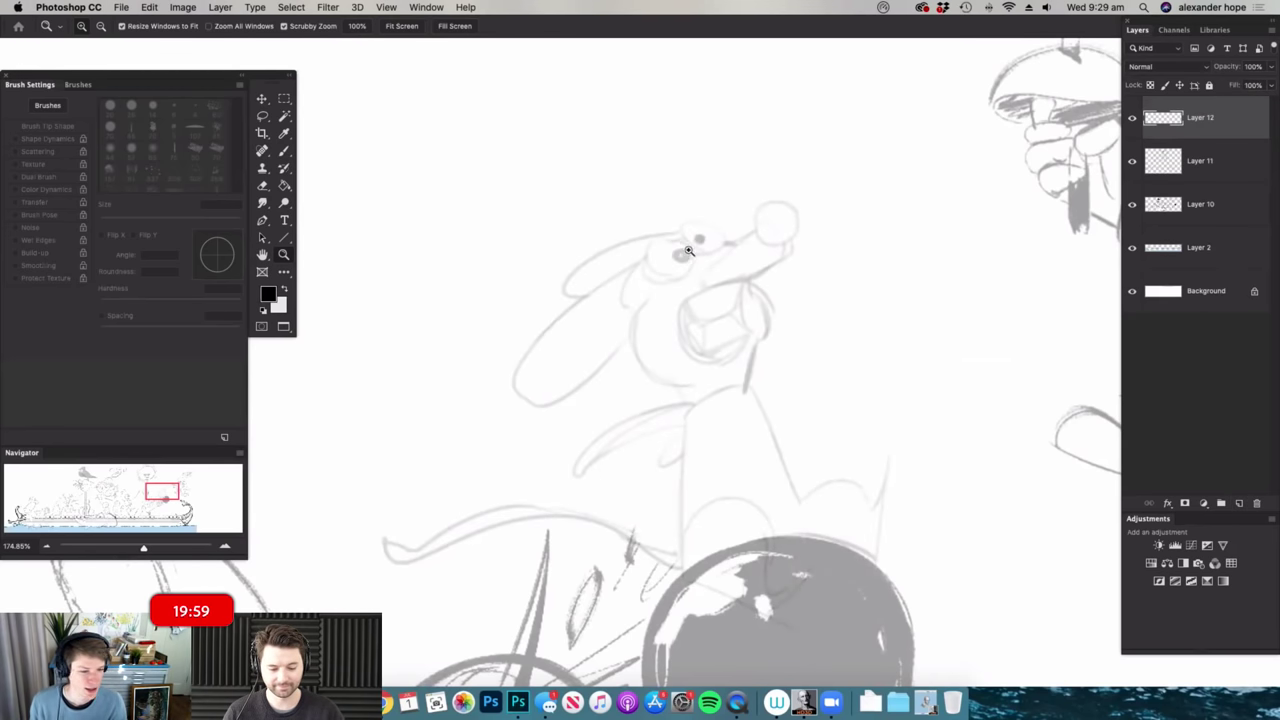
# - Choose the 4 px hard round brush preset for inking the rider's head
pyautogui.moveTo(688, 251); pyautogui.dragTo(692, 247)
pyautogui.moveTo(777, 222); pyautogui.dragTo(787, 222)
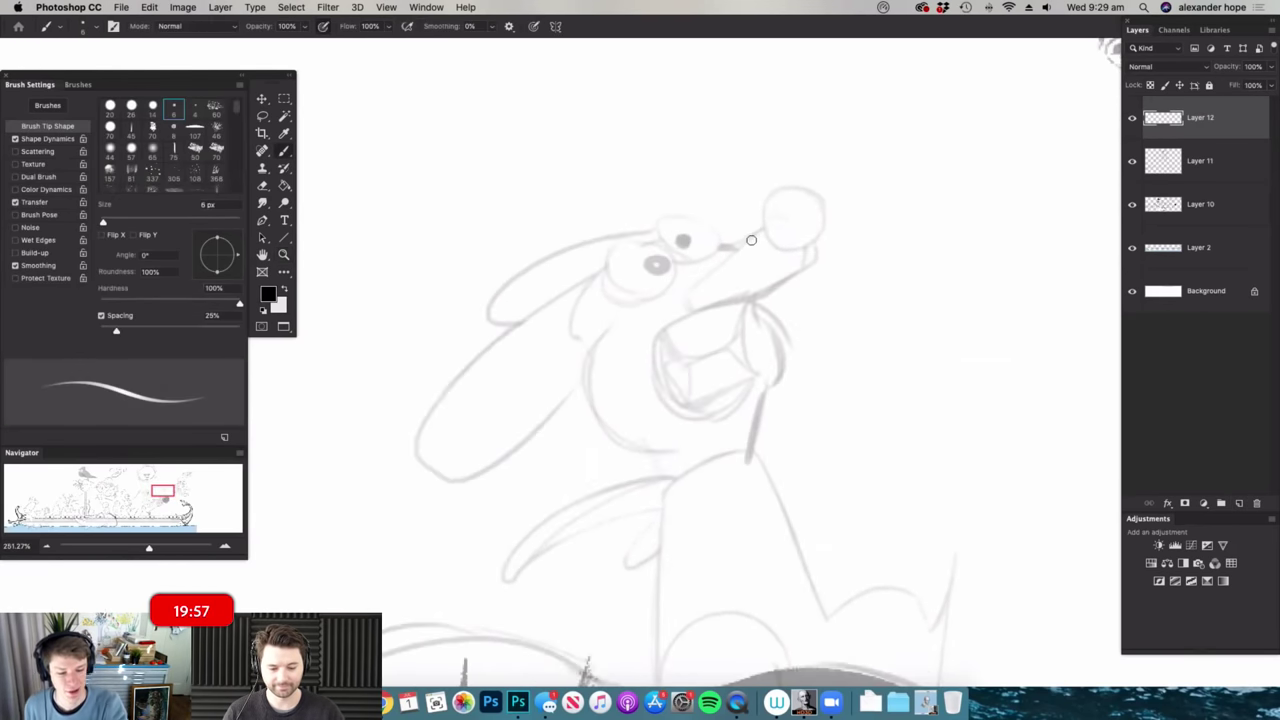
pyautogui.rightClick(752, 243)
pyautogui.click(921, 367)
pyautogui.click(882, 233)
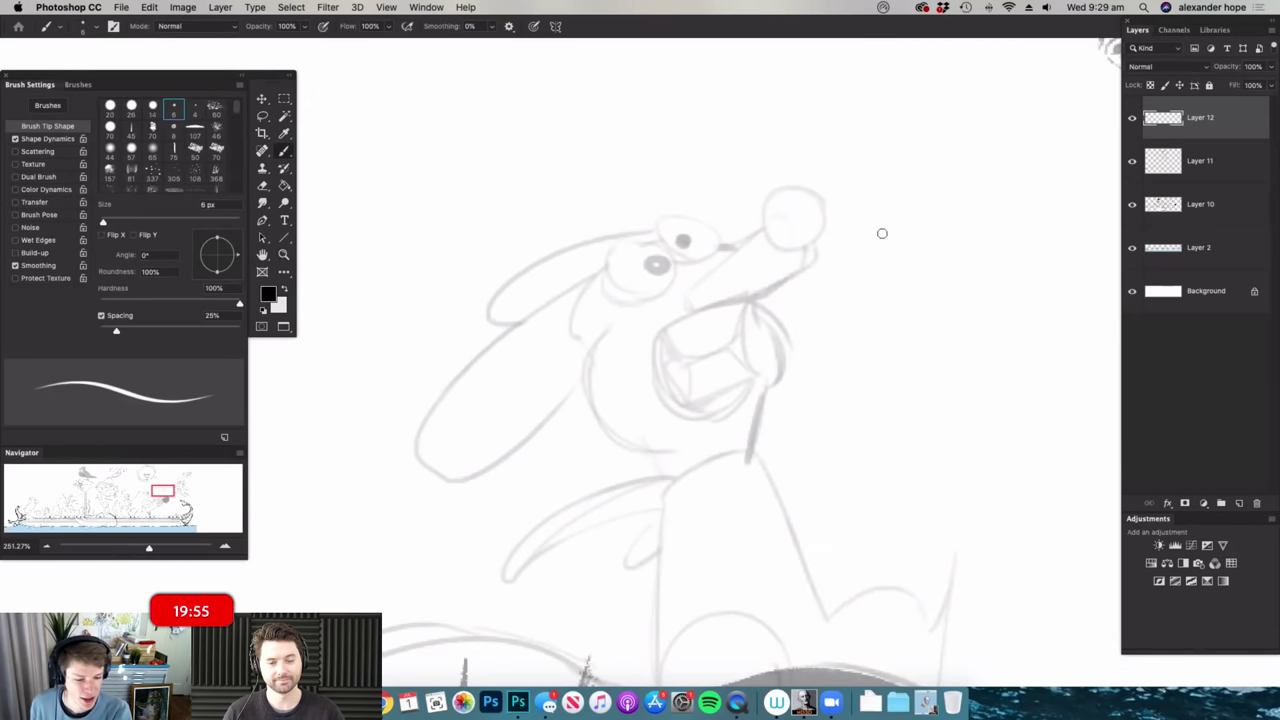
pyautogui.rightClick(650, 223)
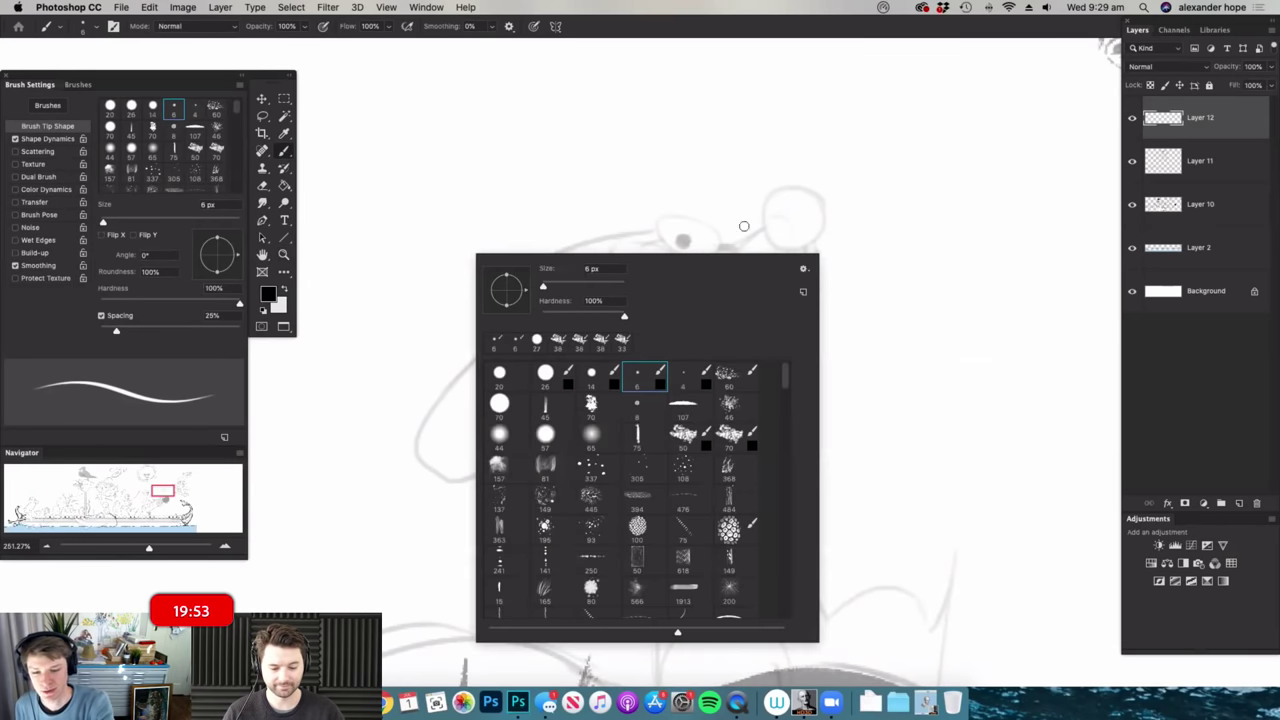
pyautogui.click(684, 374)
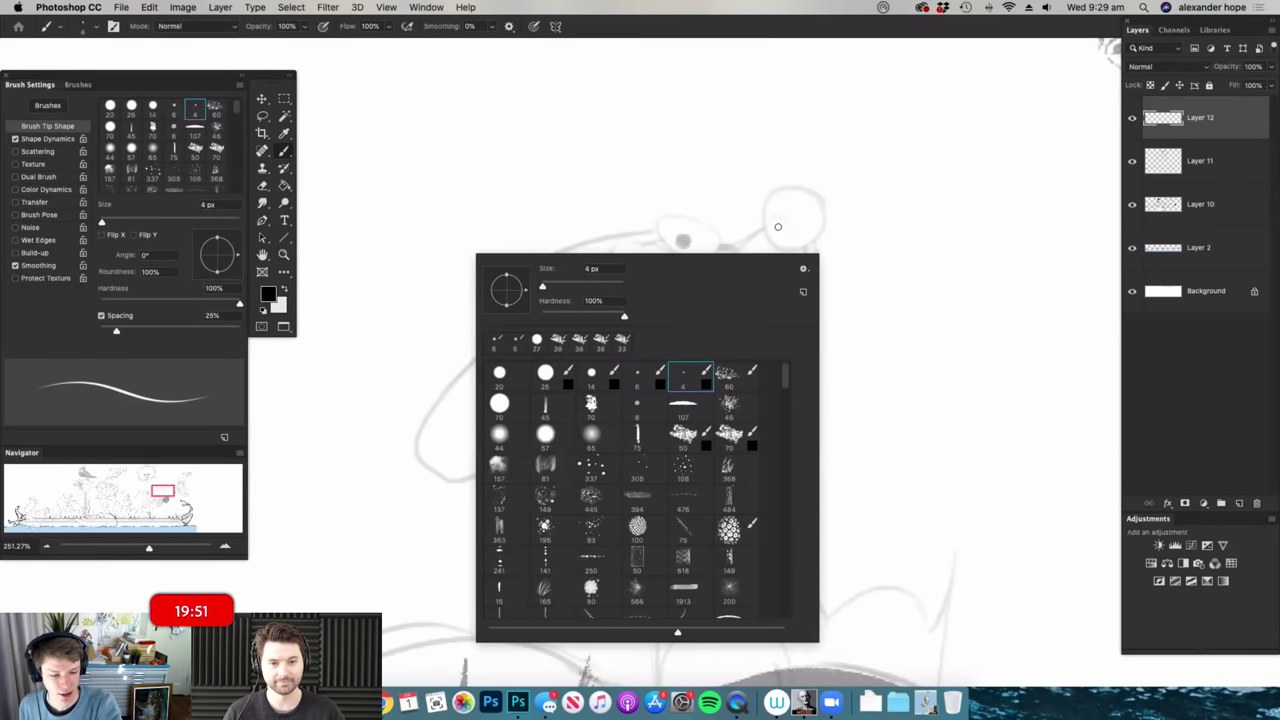
# - Ink the rider's round nose, muzzle bridge, upper lip line and lip tip below the nose over the faded sketch
pyautogui.scroll(2, 778, 226)
pyautogui.moveTo(766, 238)
pyautogui.mouseDown()
pyautogui.moveTo(772, 188)
pyautogui.moveTo(800, 250)
pyautogui.moveTo(757, 226)
pyautogui.moveTo(773, 248)
pyautogui.mouseUp()
pyautogui.moveTo(766, 204); pyautogui.dragTo(797, 225)
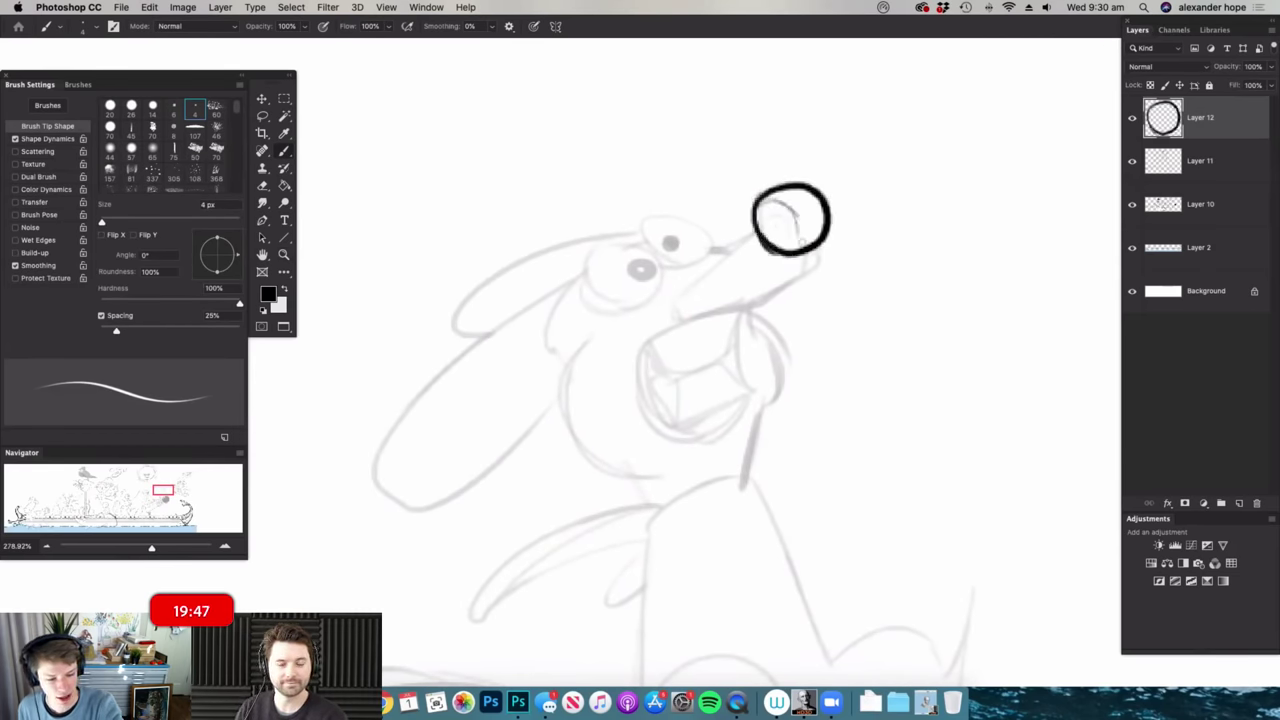
pyautogui.press('super+space')
pyautogui.moveTo(822, 220)
pyautogui.mouseDown()
pyautogui.moveTo(793, 262)
pyautogui.moveTo(822, 246)
pyautogui.moveTo(806, 266)
pyautogui.moveTo(686, 303)
pyautogui.mouseUp()
pyautogui.scroll(1, 785, 225)
pyautogui.moveTo(768, 212); pyautogui.dragTo(731, 234)
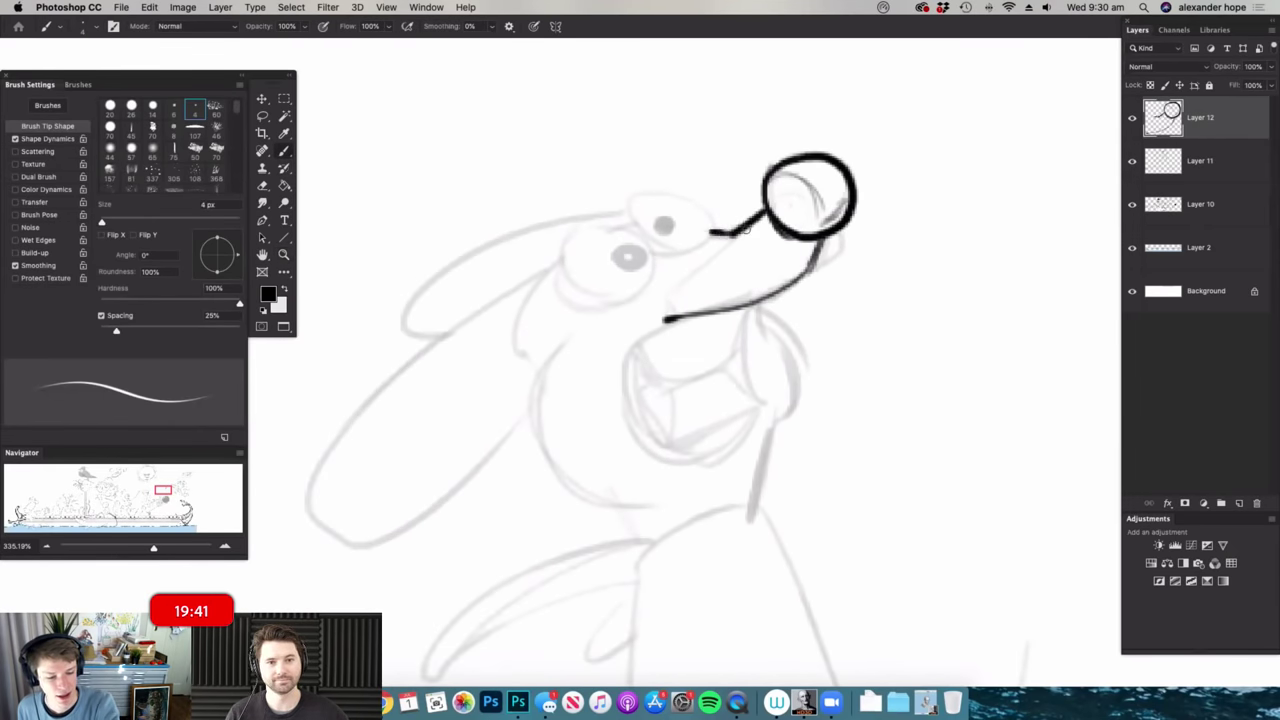
pyautogui.moveTo(841, 228)
pyautogui.mouseDown()
pyautogui.moveTo(836, 266)
pyautogui.moveTo(806, 276)
pyautogui.mouseUp()
pyautogui.moveTo(822, 242); pyautogui.dragTo(810, 274)
# - Ink the open mouth's outline, the lower jaw and throat line, and the round cheek behind the mouth
pyautogui.press('super+space')
pyautogui.moveTo(862, 222)
pyautogui.mouseDown()
pyautogui.moveTo(789, 325)
pyautogui.moveTo(792, 302)
pyautogui.mouseUp()
pyautogui.moveTo(735, 267)
pyautogui.mouseDown()
pyautogui.moveTo(673, 346)
pyautogui.moveTo(681, 323)
pyautogui.moveTo(700, 398)
pyautogui.moveTo(783, 391)
pyautogui.mouseUp()
pyautogui.moveTo(686, 316)
pyautogui.mouseDown()
pyautogui.moveTo(731, 410)
pyautogui.moveTo(785, 398)
pyautogui.moveTo(813, 356)
pyautogui.mouseUp()
pyautogui.moveTo(809, 261); pyautogui.dragTo(814, 364)
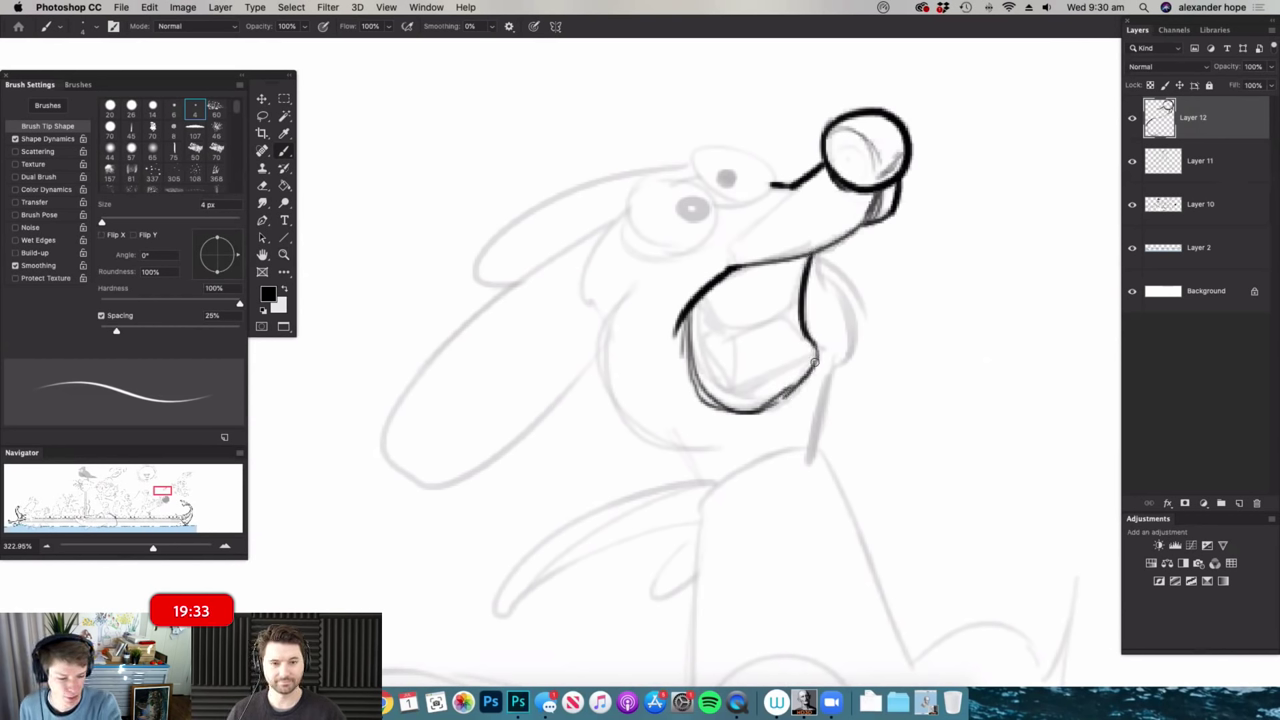
pyautogui.moveTo(825, 262)
pyautogui.mouseDown()
pyautogui.moveTo(839, 241)
pyautogui.moveTo(852, 362)
pyautogui.moveTo(820, 400)
pyautogui.moveTo(806, 465)
pyautogui.moveTo(820, 400)
pyautogui.mouseUp()
pyautogui.moveTo(709, 456)
pyautogui.mouseDown()
pyautogui.moveTo(785, 482)
pyautogui.moveTo(806, 453)
pyautogui.moveTo(658, 447)
pyautogui.moveTo(625, 286)
pyautogui.moveTo(600, 325)
pyautogui.mouseUp()
# - Ink the outlines of the near eye with its lower lid and the far eye behind it
pyautogui.moveTo(627, 214); pyautogui.dragTo(698, 242)
pyautogui.moveTo(619, 232)
pyautogui.mouseDown()
pyautogui.moveTo(624, 185)
pyautogui.moveTo(717, 226)
pyautogui.mouseUp()
pyautogui.moveTo(642, 237); pyautogui.dragTo(706, 241)
pyautogui.moveTo(620, 219)
pyautogui.mouseDown()
pyautogui.moveTo(698, 247)
pyautogui.moveTo(714, 238)
pyautogui.mouseUp()
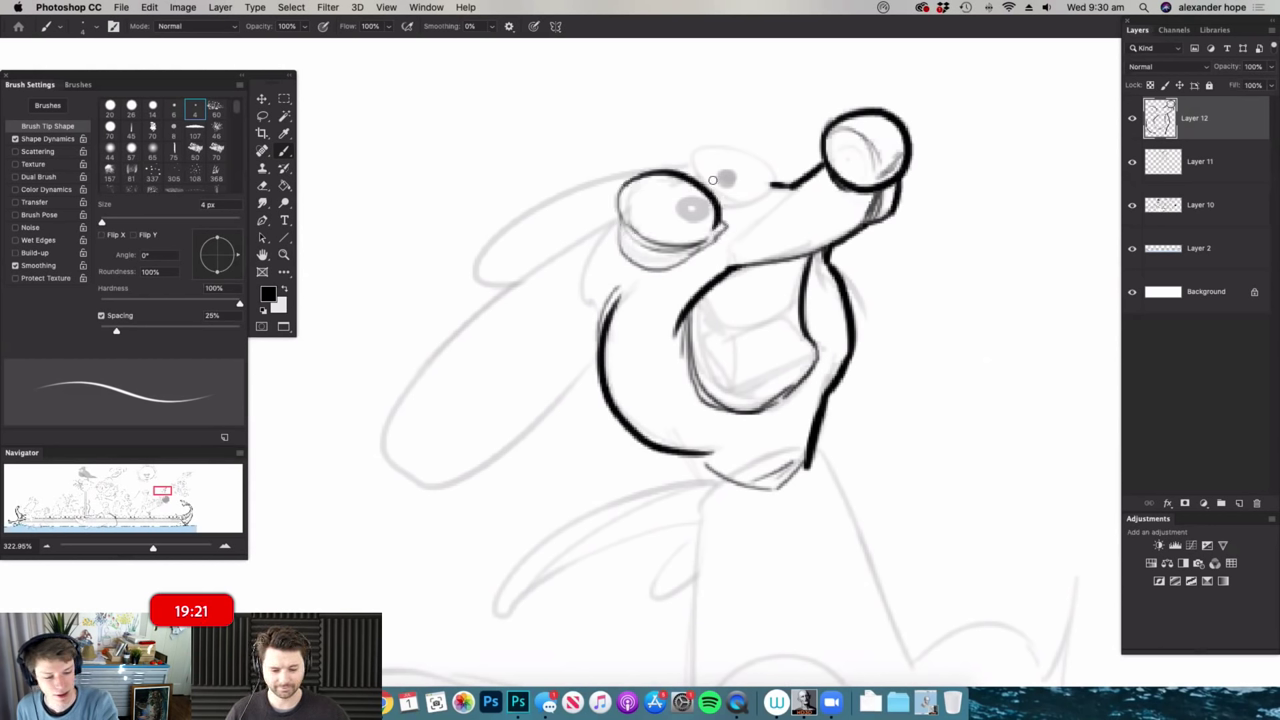
pyautogui.moveTo(686, 158)
pyautogui.mouseDown()
pyautogui.moveTo(770, 174)
pyautogui.moveTo(740, 200)
pyautogui.moveTo(706, 196)
pyautogui.mouseUp()
# - Add crease lines where the muzzle meets the eyes and draw dark pupils in both eyes
pyautogui.moveTo(802, 184); pyautogui.dragTo(754, 206)
pyautogui.moveTo(724, 226); pyautogui.dragTo(734, 268)
pyautogui.moveTo(776, 202)
pyautogui.mouseDown()
pyautogui.moveTo(807, 181)
pyautogui.moveTo(738, 243)
pyautogui.mouseUp()
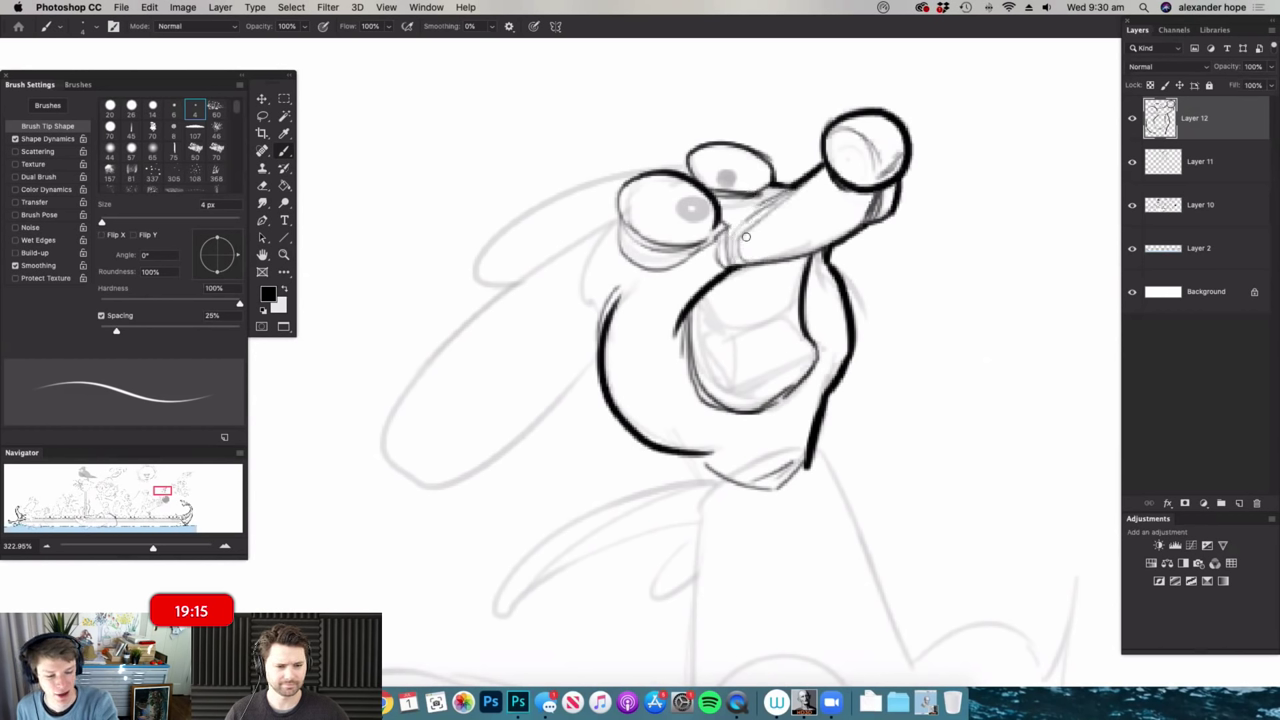
pyautogui.moveTo(693, 216)
pyautogui.mouseDown()
pyautogui.moveTo(678, 189)
pyautogui.moveTo(698, 217)
pyautogui.moveTo(722, 155)
pyautogui.moveTo(742, 186)
pyautogui.moveTo(736, 168)
pyautogui.moveTo(682, 206)
pyautogui.mouseUp()
pyautogui.press('super+space')
pyautogui.moveTo(805, 168); pyautogui.dragTo(640, 190)
# - Ink the large near ear with its inner contour, the far ear behind it, and raised eyebrow marks above the eyes
pyautogui.press('super+space')
pyautogui.moveTo(735, 211); pyautogui.dragTo(850, 178)
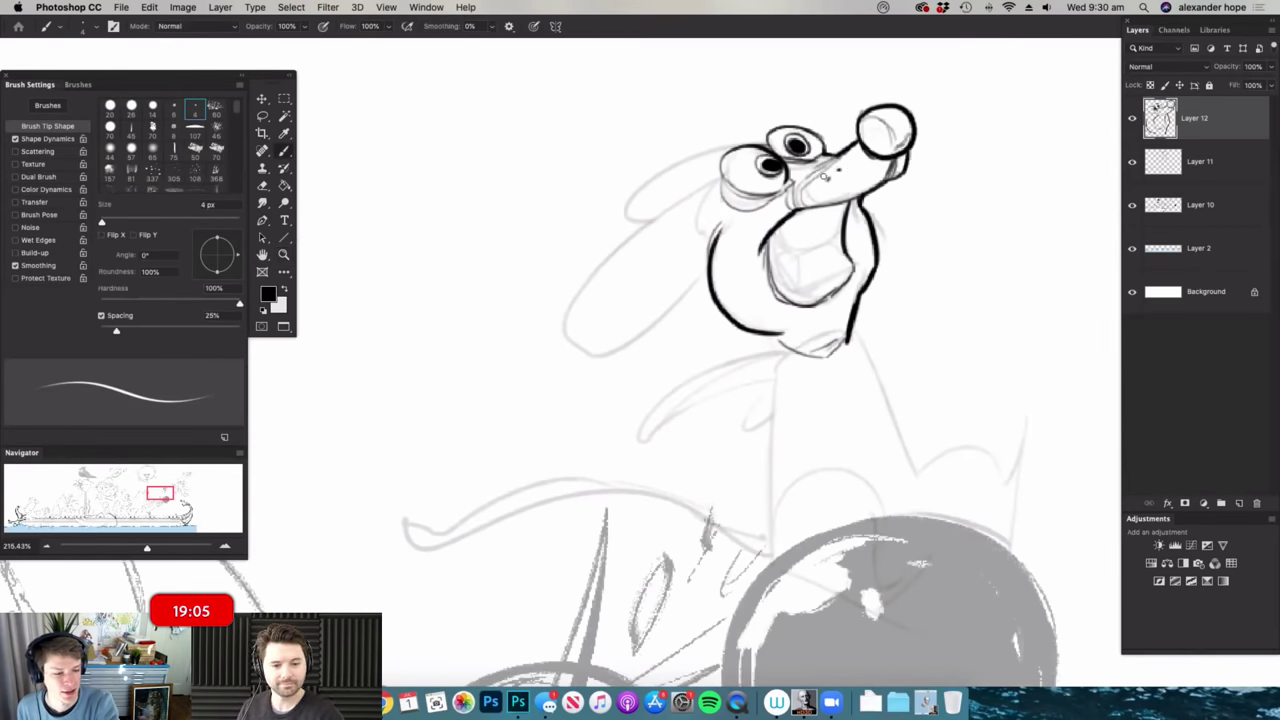
pyautogui.moveTo(757, 221); pyautogui.dragTo(724, 243)
pyautogui.moveTo(841, 174)
pyautogui.mouseDown()
pyautogui.moveTo(736, 258)
pyautogui.moveTo(709, 211)
pyautogui.moveTo(672, 200)
pyautogui.moveTo(560, 350)
pyautogui.moveTo(716, 258)
pyautogui.moveTo(640, 243)
pyautogui.moveTo(560, 338)
pyautogui.mouseUp()
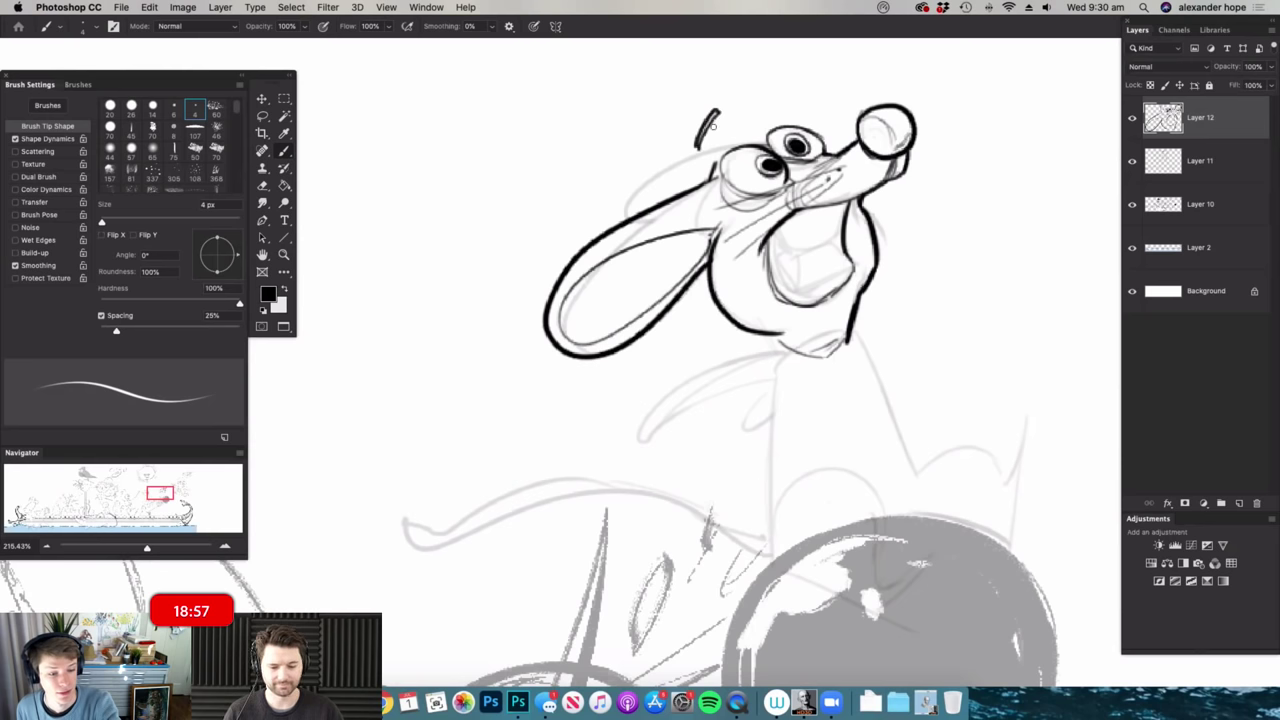
pyautogui.moveTo(767, 107); pyautogui.dragTo(759, 101)
pyautogui.moveTo(826, 204)
pyautogui.mouseDown()
pyautogui.moveTo(778, 190)
pyautogui.moveTo(835, 171)
pyautogui.mouseUp()
pyautogui.moveTo(813, 164)
pyautogui.mouseDown()
pyautogui.moveTo(766, 173)
pyautogui.moveTo(574, 299)
pyautogui.mouseUp()
pyautogui.moveTo(734, 214); pyautogui.dragTo(572, 298)
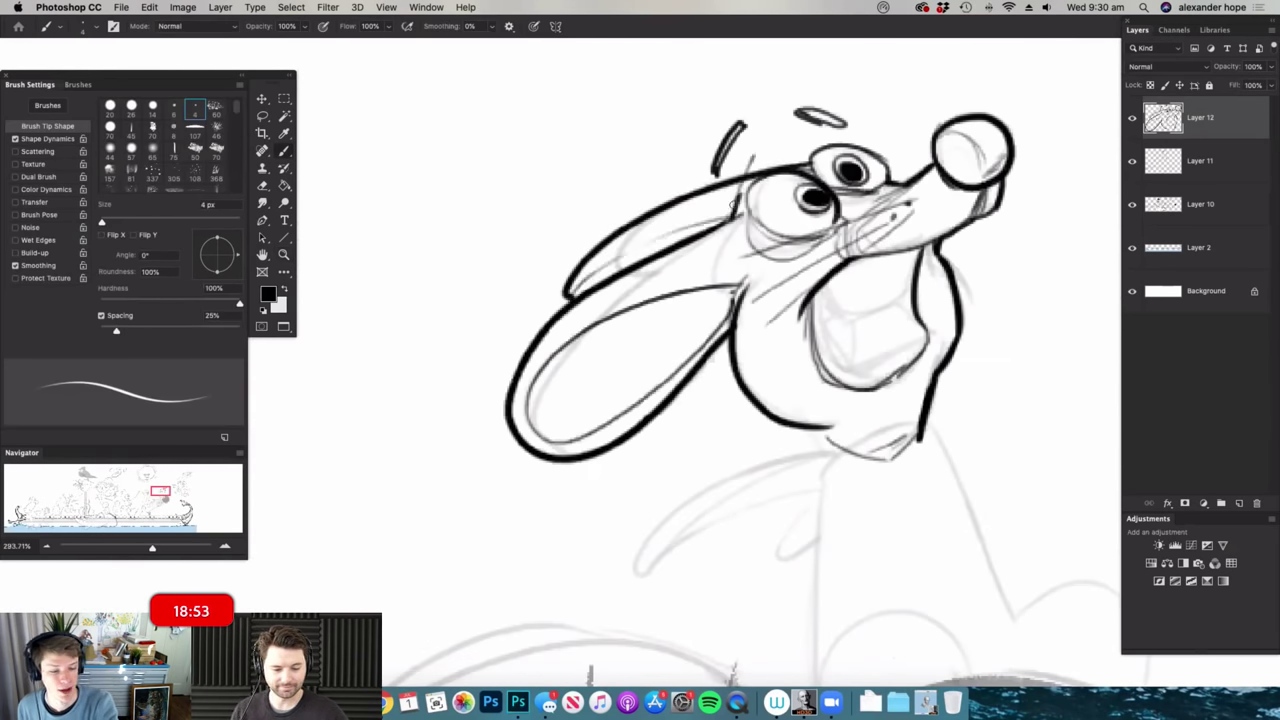
# - Draw two long upper front teeth and a row of lower teeth inside the open mouth
pyautogui.scroll(-4, 787, 243)
pyautogui.scroll(3, 787, 243)
pyautogui.moveTo(787, 243); pyautogui.dragTo(777, 262)
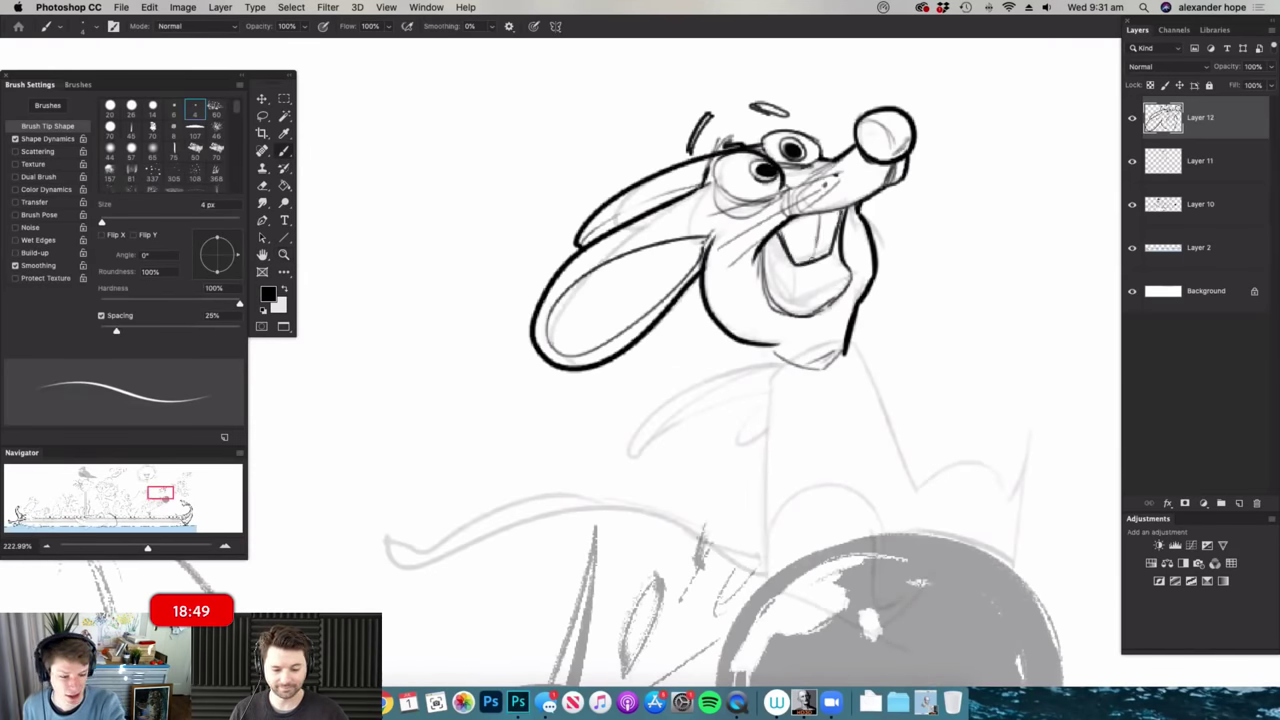
pyautogui.moveTo(812, 288); pyautogui.dragTo(836, 288)
pyautogui.moveTo(796, 260)
pyautogui.mouseDown()
pyautogui.moveTo(801, 299)
pyautogui.moveTo(834, 249)
pyautogui.mouseUp()
pyautogui.moveTo(835, 249); pyautogui.dragTo(849, 275)
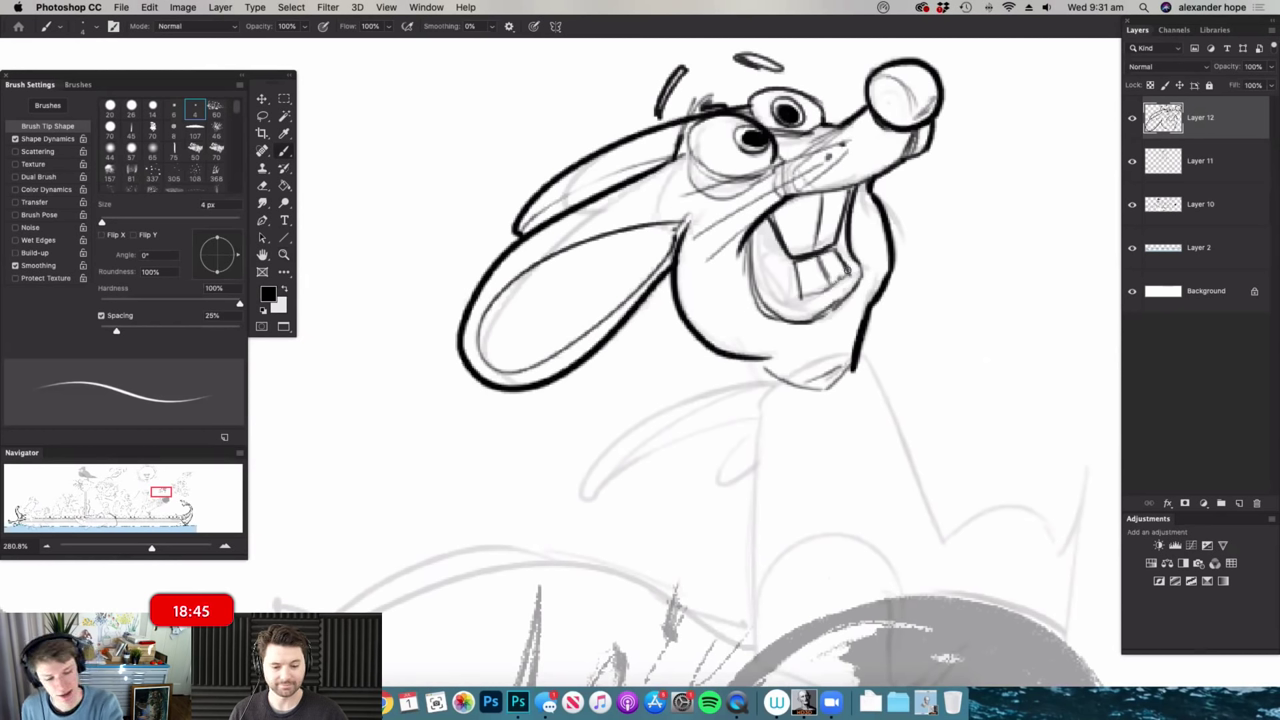
# - Draw and hatch the tongue, and fill the mouth's dark gaps around the teeth with black
pyautogui.moveTo(752, 236)
pyautogui.mouseDown()
pyautogui.moveTo(771, 298)
pyautogui.moveTo(800, 299)
pyautogui.moveTo(797, 287)
pyautogui.mouseUp()
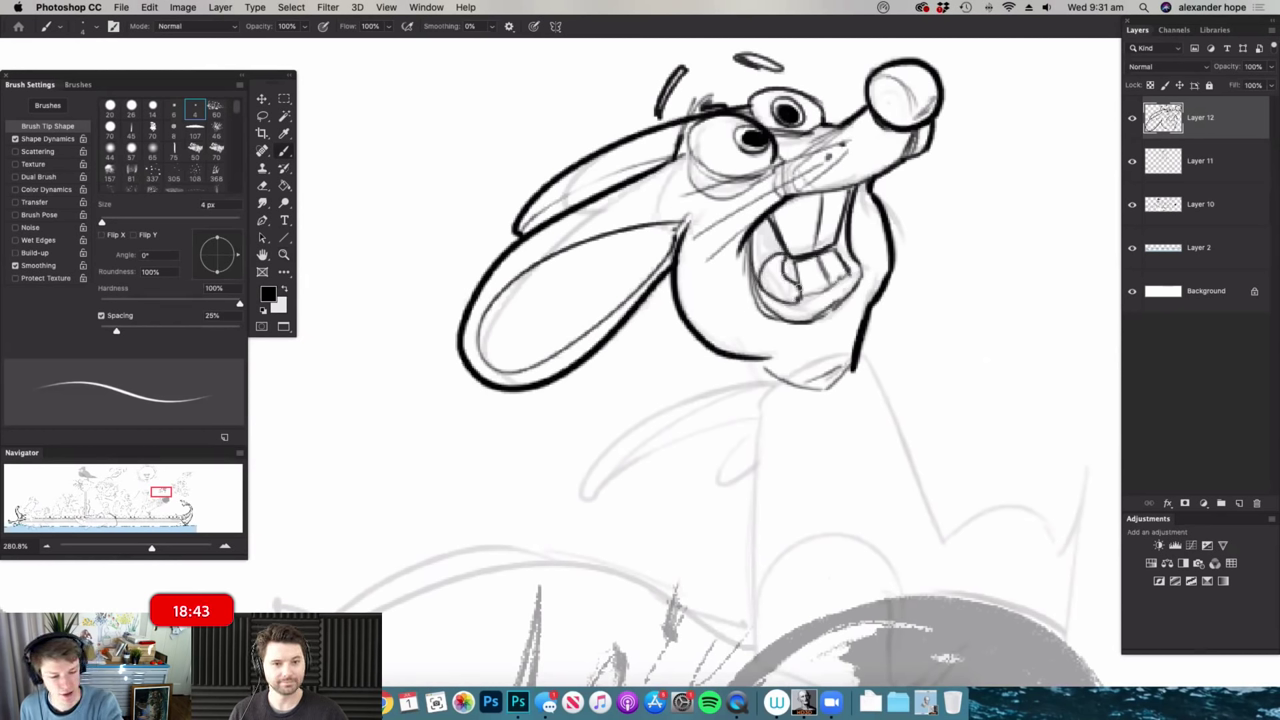
pyautogui.moveTo(762, 214)
pyautogui.mouseDown()
pyautogui.moveTo(758, 262)
pyautogui.moveTo(770, 249)
pyautogui.mouseUp()
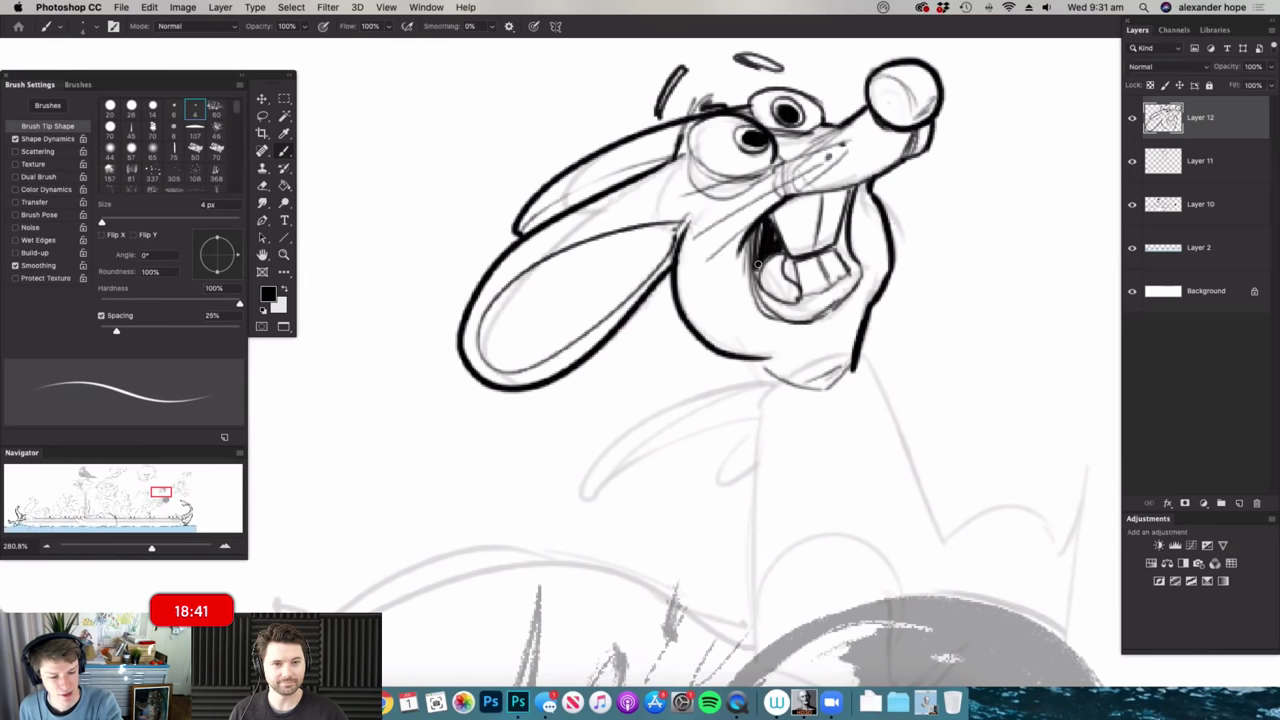
pyautogui.moveTo(840, 258); pyautogui.dragTo(852, 186)
pyautogui.moveTo(770, 220); pyautogui.dragTo(758, 242)
pyautogui.moveTo(849, 262)
pyautogui.mouseDown()
pyautogui.moveTo(800, 270)
pyautogui.moveTo(860, 287)
pyautogui.mouseUp()
pyautogui.scroll(-1, 858, 287)
pyautogui.scroll(4, 858, 287)
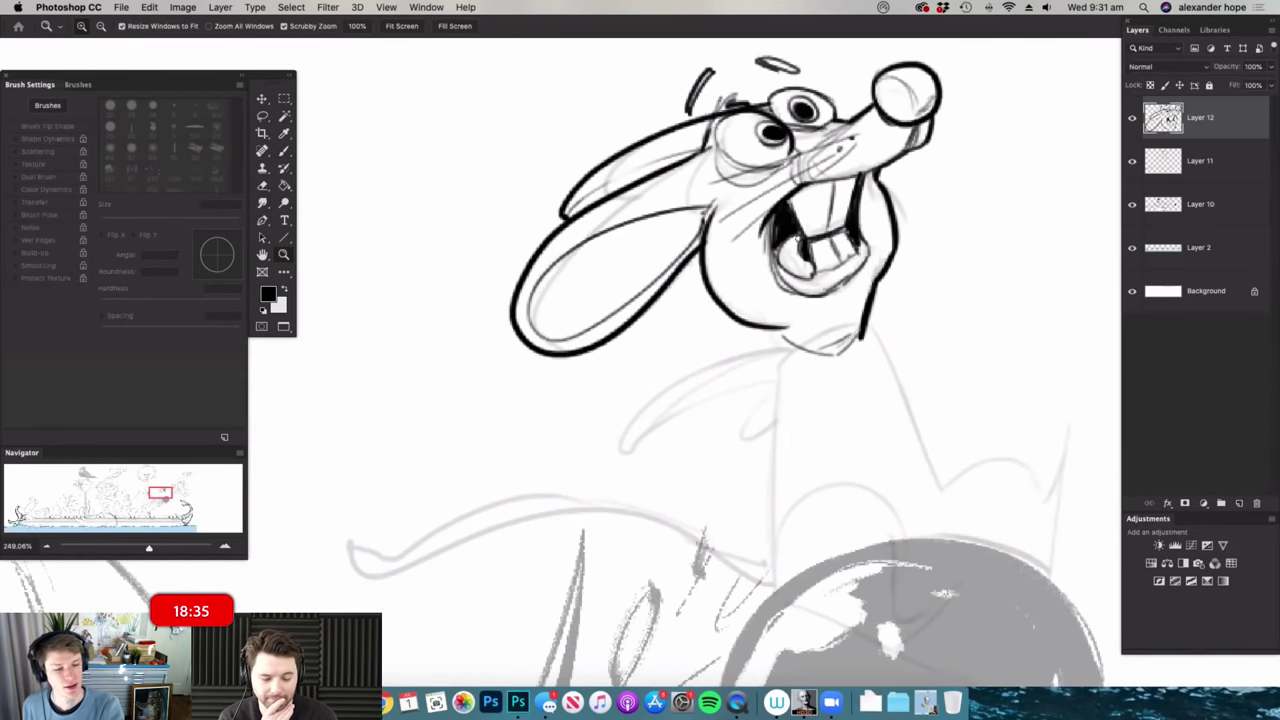
pyautogui.scroll(-4, 777, 286)
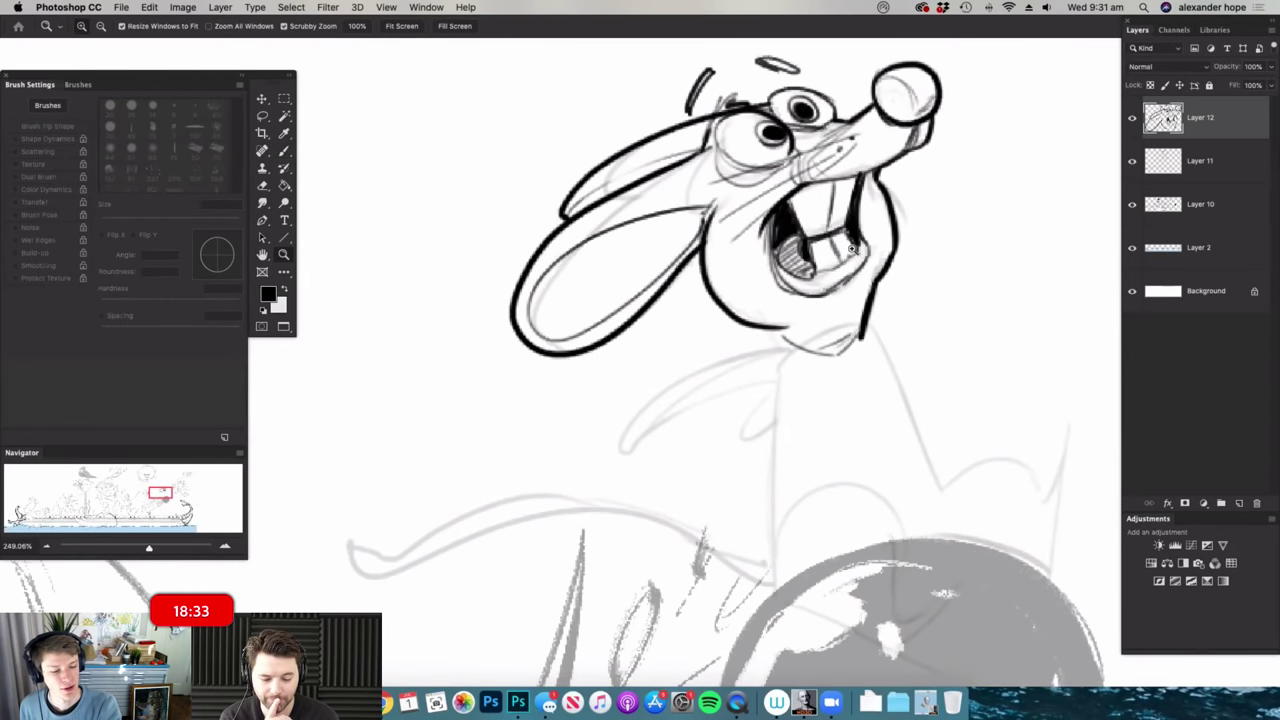
pyautogui.scroll(3, 777, 286)
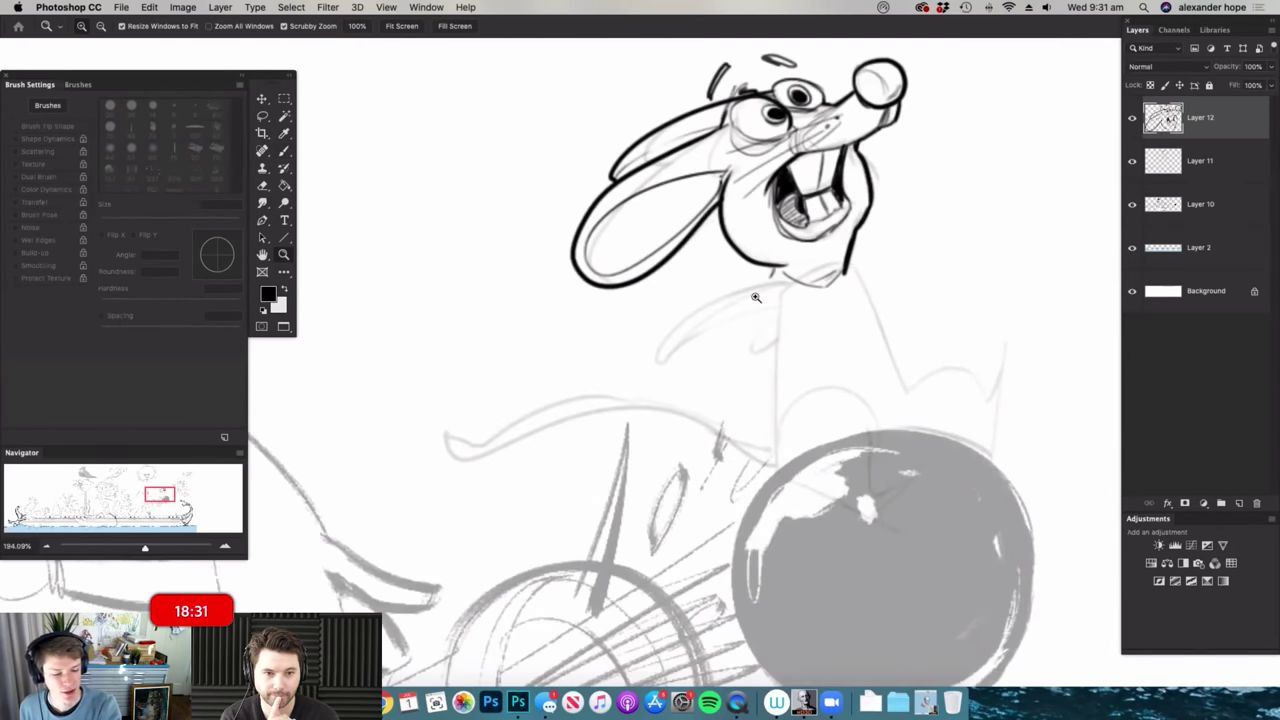
# - Ink the curved arm reaching backward, and the chest and back lines of the torso down to the cannonball
pyautogui.scroll(3, 771, 279)
pyautogui.moveTo(781, 272)
pyautogui.mouseDown()
pyautogui.moveTo(640, 388)
pyautogui.moveTo(788, 316)
pyautogui.mouseUp()
pyautogui.moveTo(780, 268)
pyautogui.mouseDown()
pyautogui.moveTo(828, 292)
pyautogui.moveTo(824, 332)
pyautogui.mouseUp()
pyautogui.press('super+space')
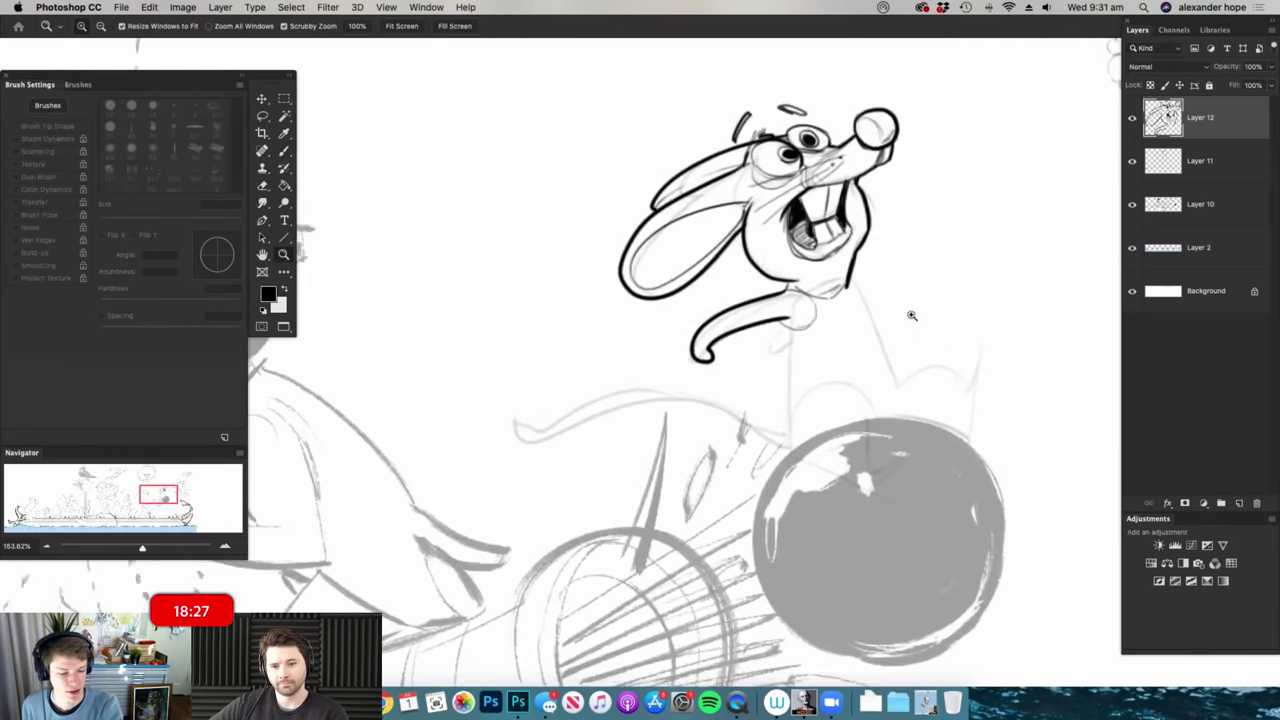
pyautogui.scroll(2, 911, 314)
pyautogui.moveTo(812, 255)
pyautogui.mouseDown()
pyautogui.moveTo(905, 410)
pyautogui.moveTo(900, 460)
pyautogui.mouseUp()
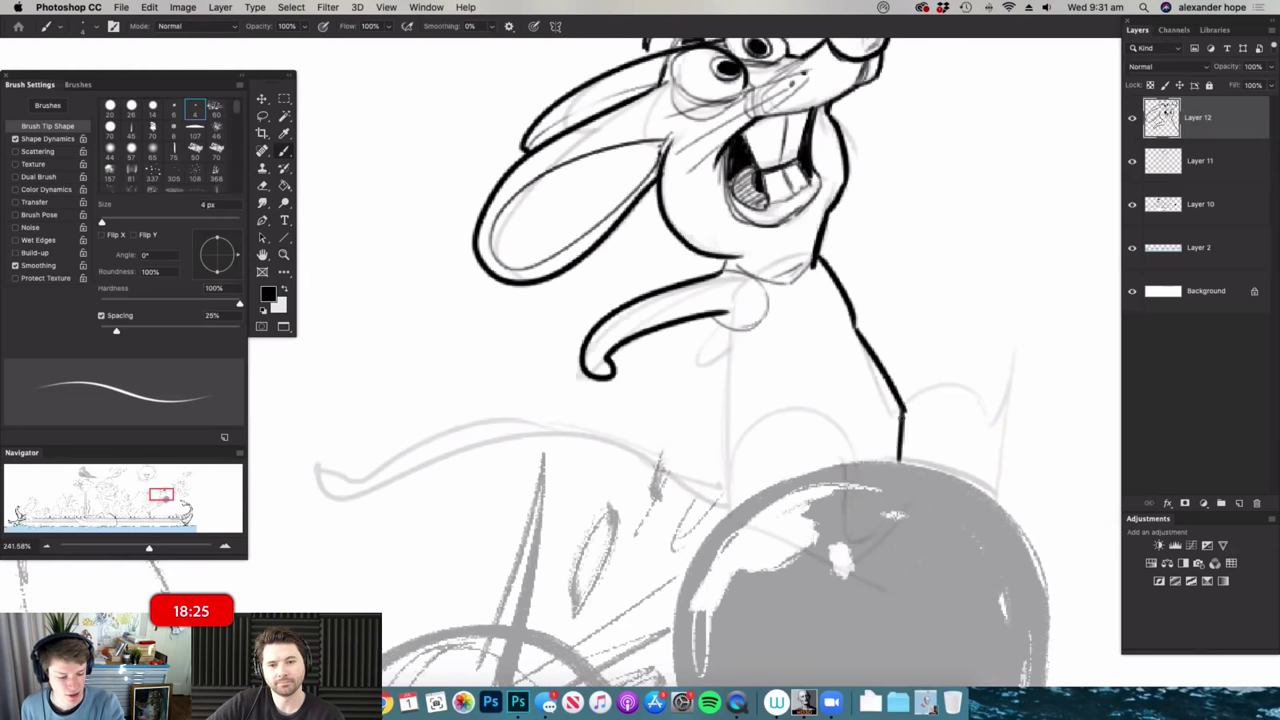
pyautogui.moveTo(726, 383); pyautogui.dragTo(722, 490)
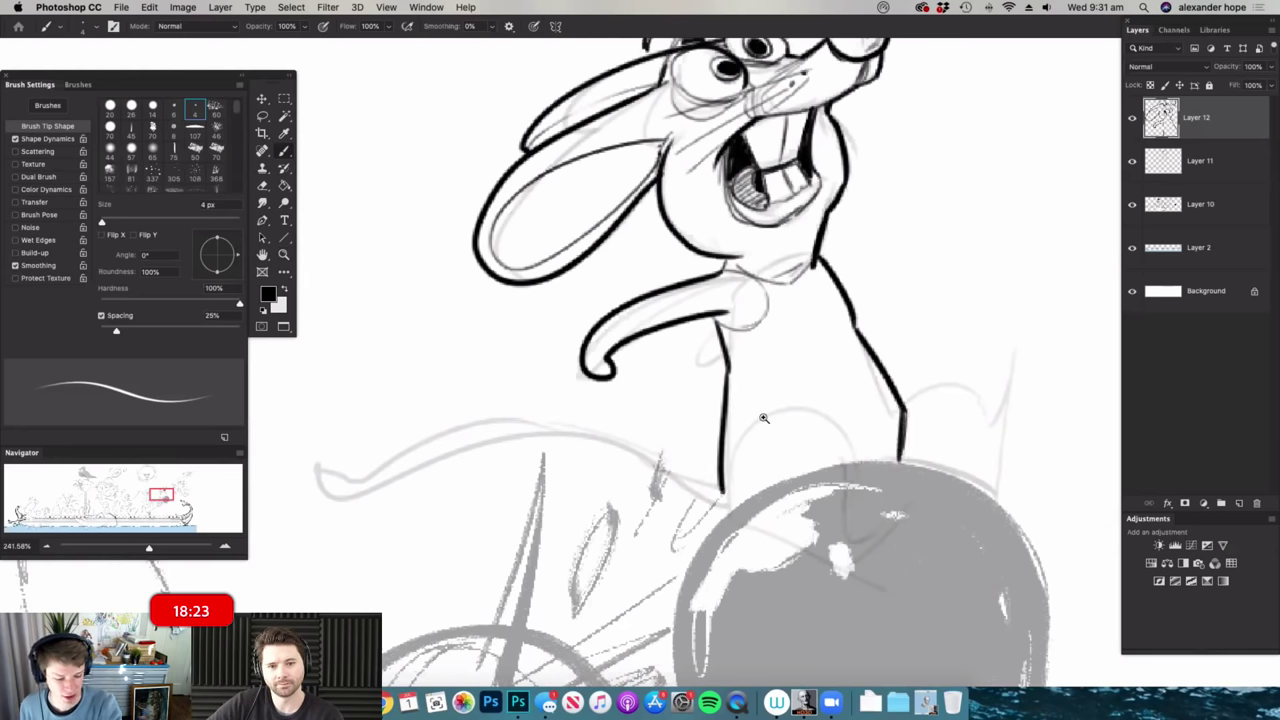
# - Ink the far bent leg with its upturned foot on the cannonball's front side
pyautogui.scroll(-3, 930, 400)
pyautogui.scroll(2, 930, 400)
pyautogui.scroll(1, 930, 400)
pyautogui.moveTo(833, 366)
pyautogui.mouseDown()
pyautogui.moveTo(910, 362)
pyautogui.moveTo(930, 406)
pyautogui.moveTo(960, 350)
pyautogui.moveTo(932, 466)
pyautogui.mouseUp()
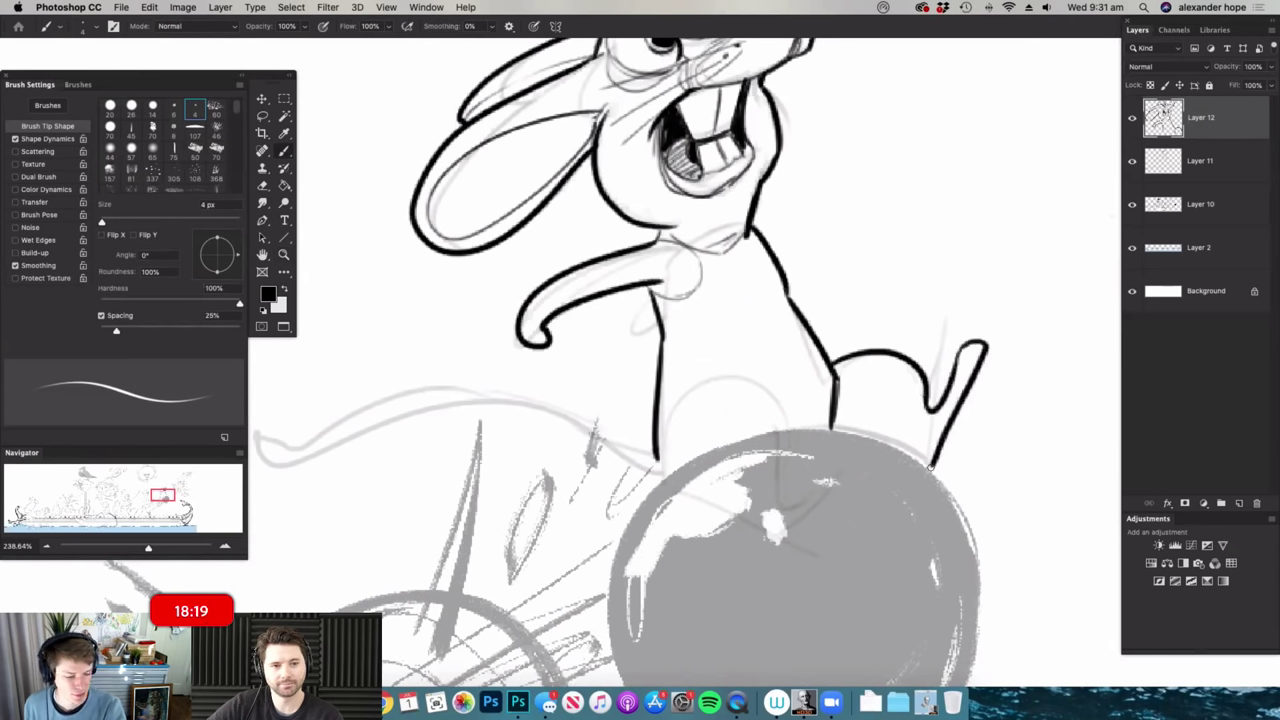
pyautogui.moveTo(833, 429); pyautogui.dragTo(934, 474)
# - Ink the near bent leg and foot over the cannonball, and the small far hand behind the torso
pyautogui.moveTo(664, 432)
pyautogui.mouseDown()
pyautogui.moveTo(775, 496)
pyautogui.moveTo(868, 465)
pyautogui.moveTo(771, 540)
pyautogui.moveTo(652, 476)
pyautogui.moveTo(655, 490)
pyautogui.mouseUp()
pyautogui.press('z')
pyautogui.moveTo(904, 352)
pyautogui.mouseDown()
pyautogui.moveTo(790, 390)
pyautogui.moveTo(888, 345)
pyautogui.mouseUp()
pyautogui.press('z')
pyautogui.moveTo(800, 336)
pyautogui.mouseDown()
pyautogui.moveTo(870, 334)
pyautogui.moveTo(795, 339)
pyautogui.mouseUp()
pyautogui.press('b')
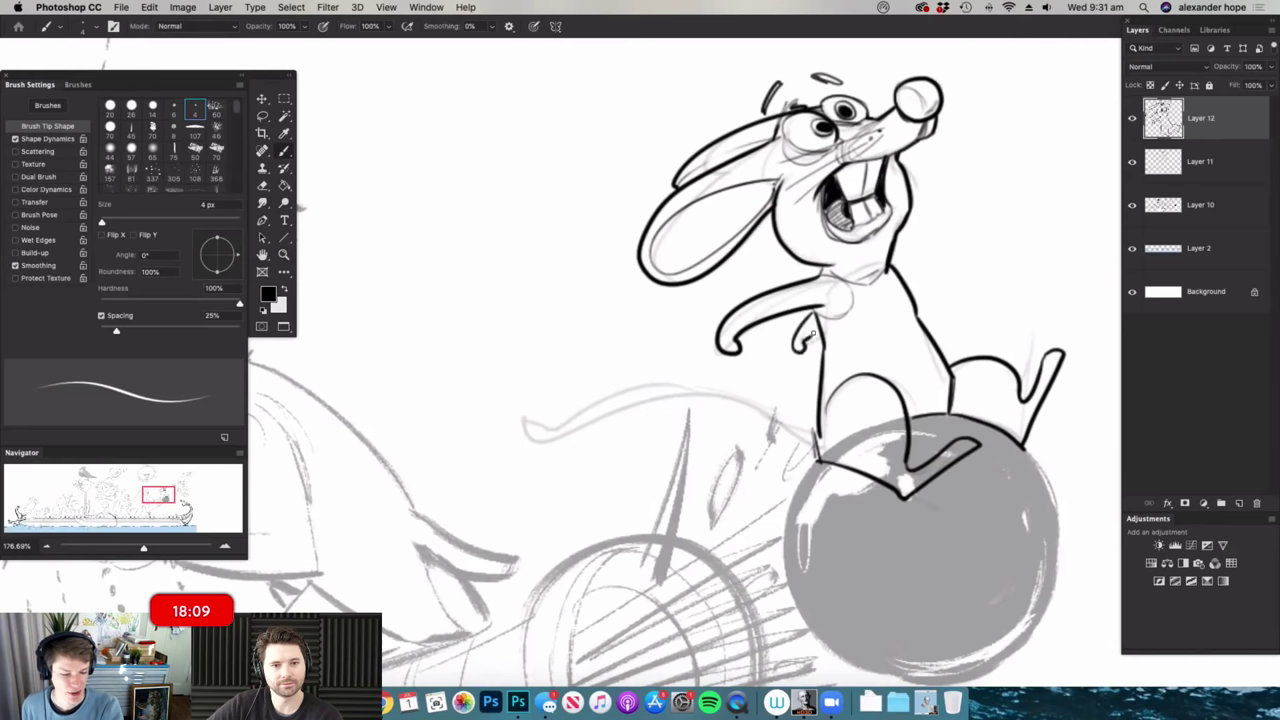
# - Ink a long wavy tail with a curled tip behind the mouse and add ring lines near its base
pyautogui.press('z')
pyautogui.moveTo(872, 304)
pyautogui.mouseDown()
pyautogui.moveTo(815, 332)
pyautogui.moveTo(906, 344)
pyautogui.mouseUp()
pyautogui.press('b')
pyautogui.moveTo(850, 402)
pyautogui.mouseDown()
pyautogui.moveTo(488, 368)
pyautogui.moveTo(672, 318)
pyautogui.moveTo(853, 362)
pyautogui.moveTo(805, 368)
pyautogui.mouseUp()
pyautogui.press('z')
pyautogui.press('b')
pyautogui.press('z')
pyautogui.moveTo(886, 345); pyautogui.dragTo(926, 345)
pyautogui.press('b')
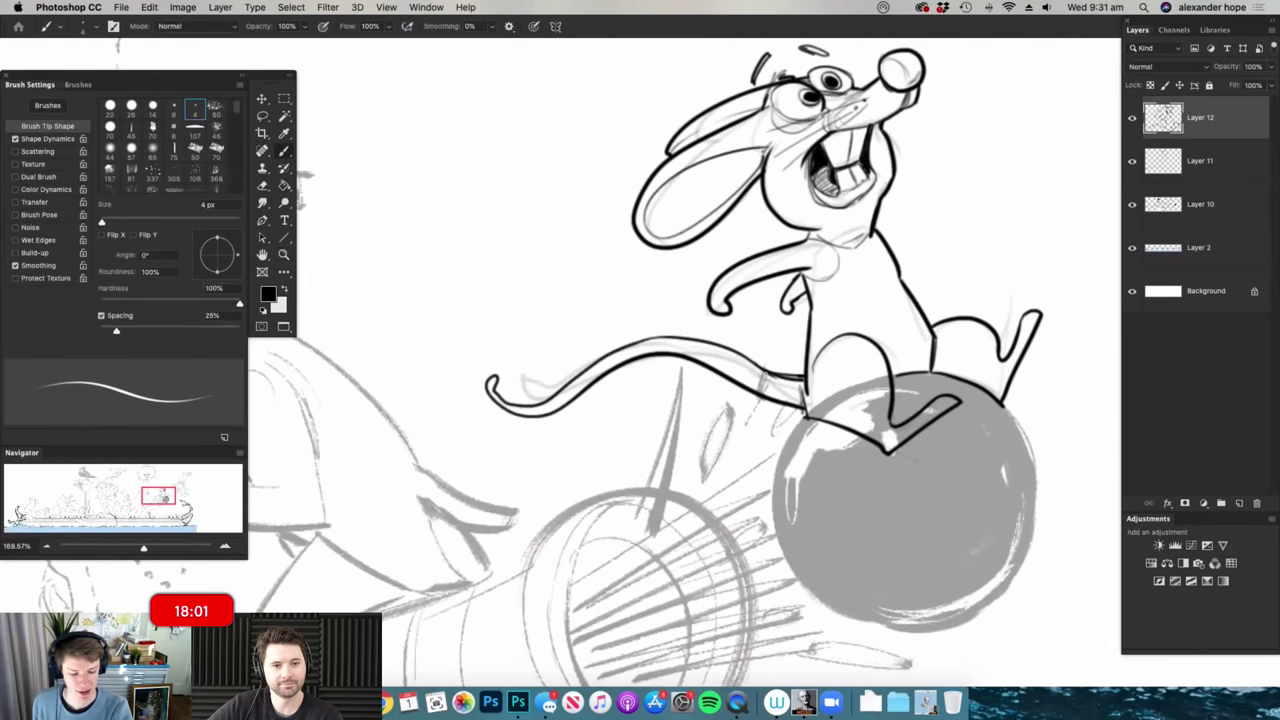
pyautogui.moveTo(786, 378); pyautogui.dragTo(782, 404)
pyautogui.moveTo(796, 378); pyautogui.dragTo(792, 406)
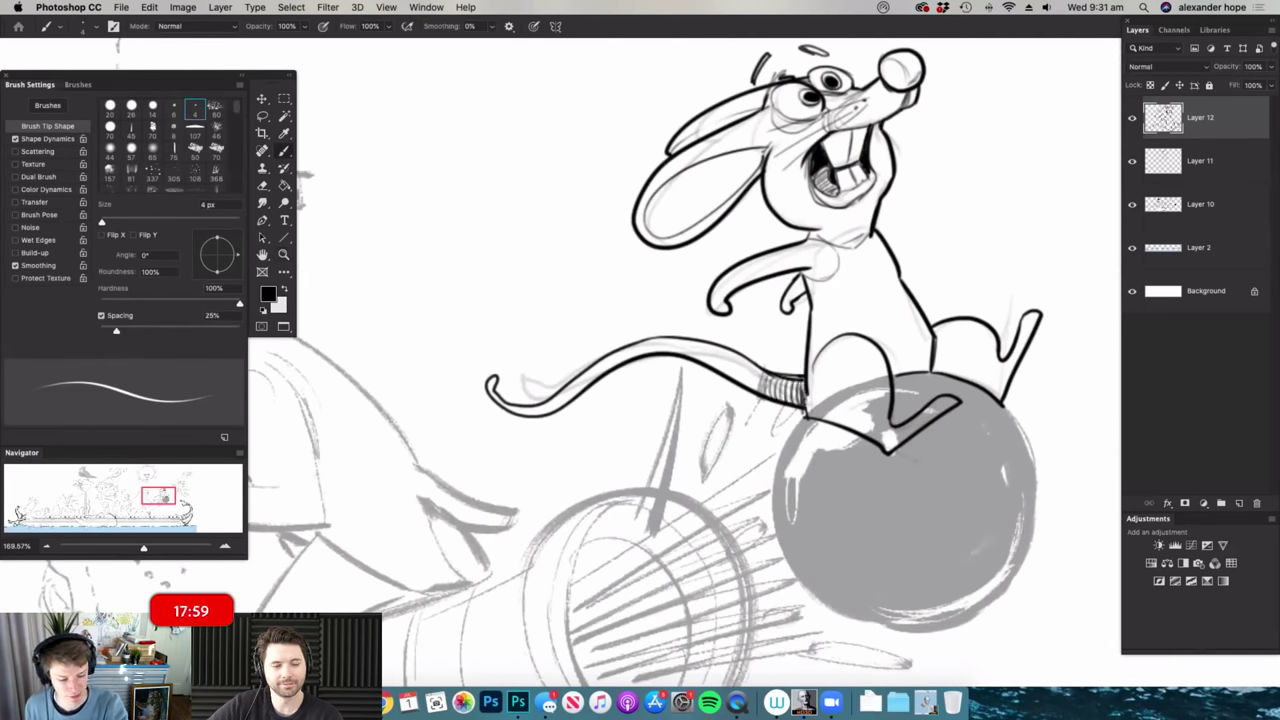
# - Select the area outside the mouse with the Magic Wand and run the action that backs the line art with white
pyautogui.press('z')
pyautogui.moveTo(903, 392); pyautogui.dragTo(795, 400)
pyautogui.press('b')
pyautogui.press('z')
pyautogui.press('b')
pyautogui.press('z')
pyautogui.moveTo(950, 347); pyautogui.dragTo(990, 345)
pyautogui.press('b')
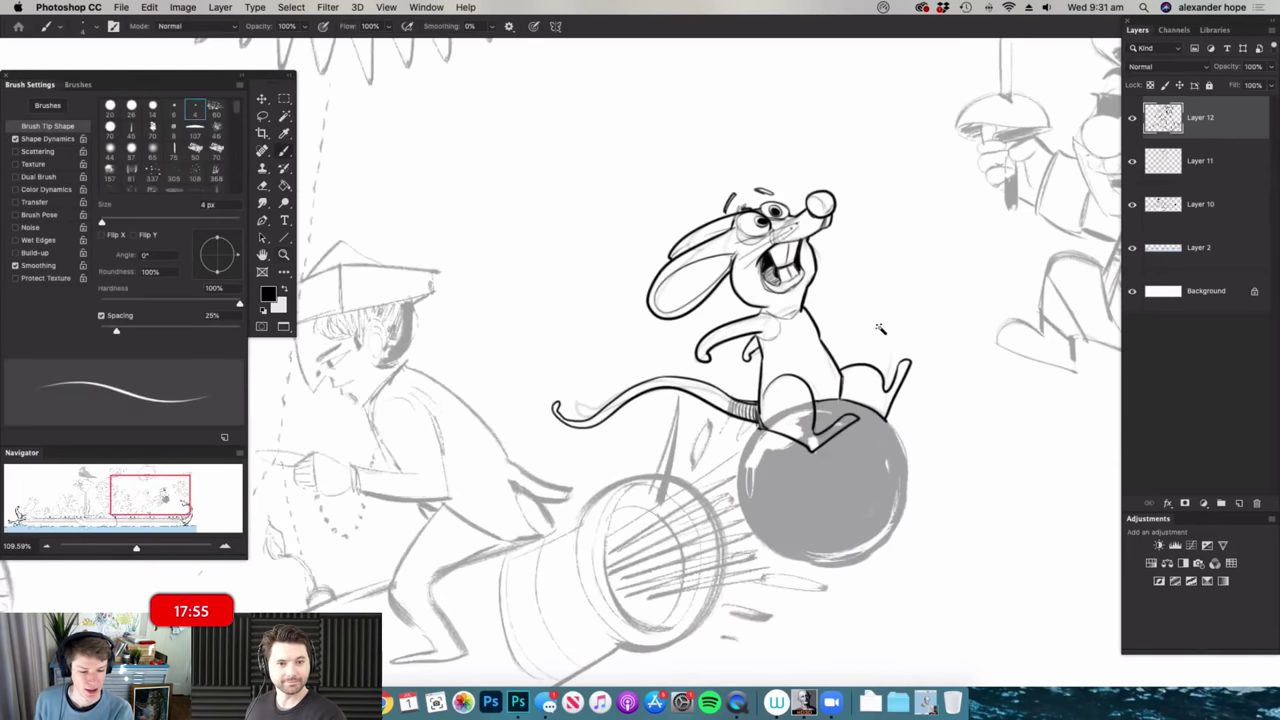
pyautogui.press('w')
pyautogui.click(995, 335)
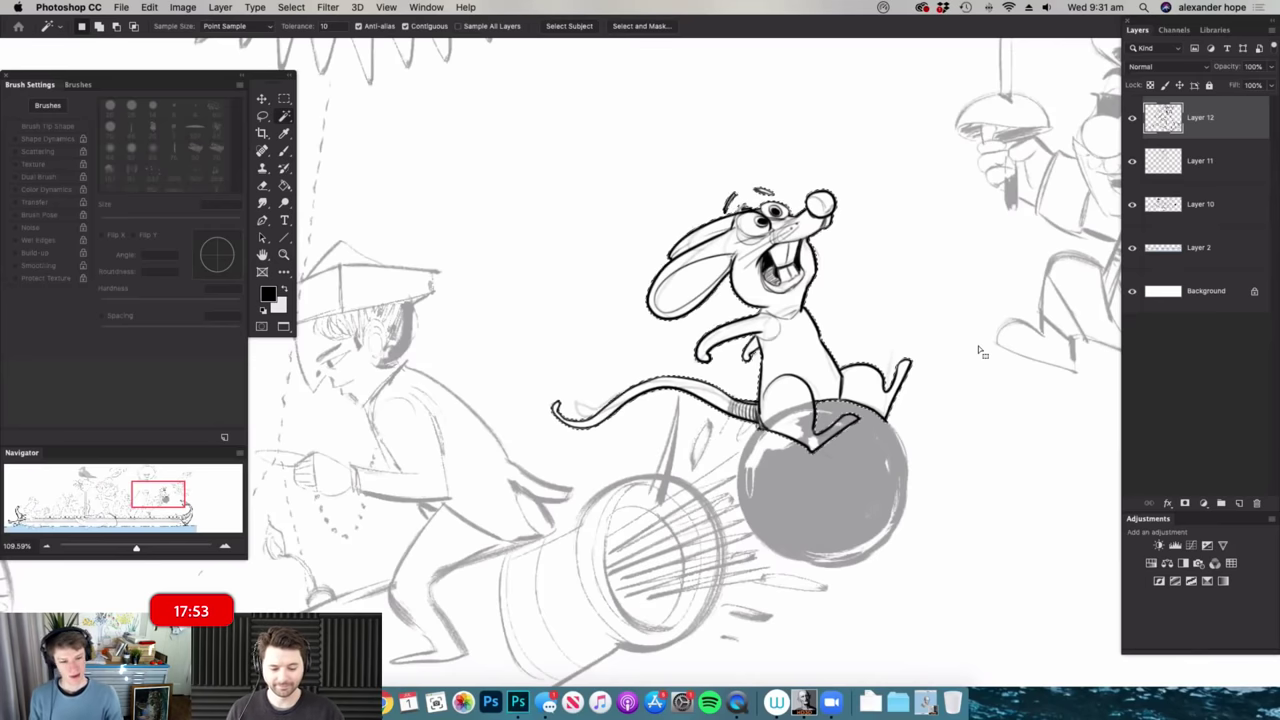
pyautogui.press('F2')
pyautogui.press('m')
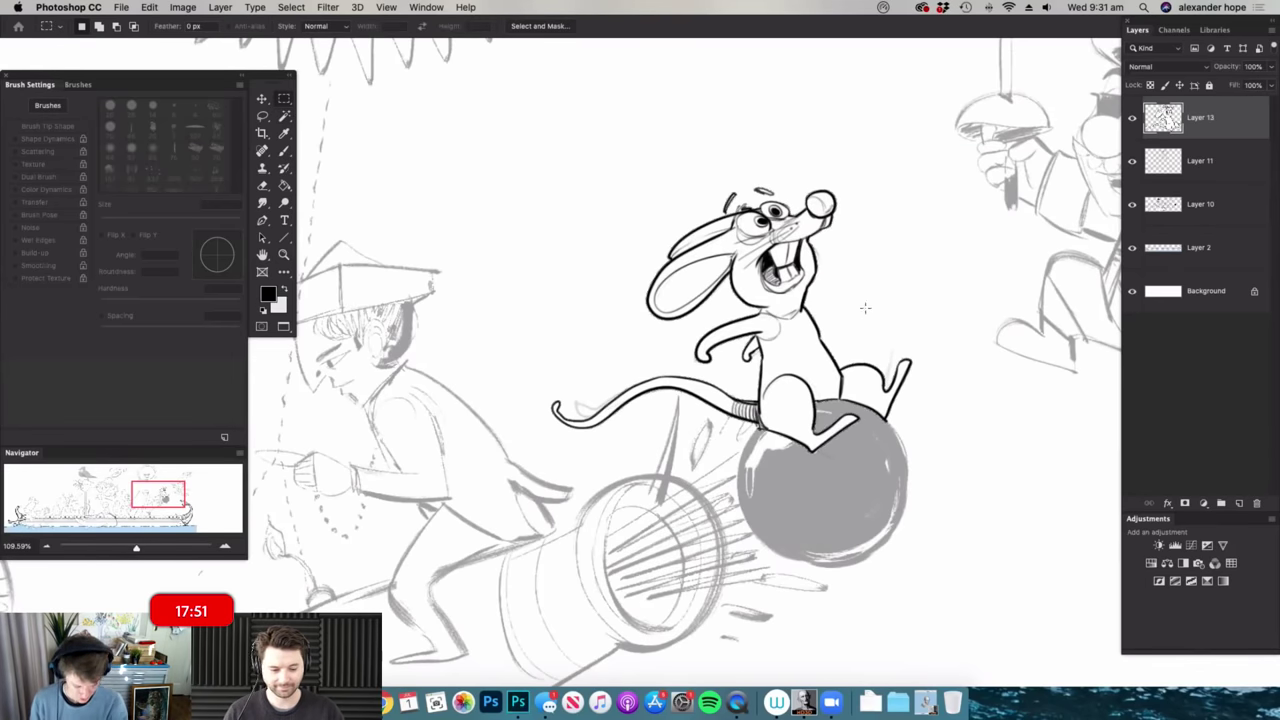
# - Restore Layer 11 and Layer 10 to full opacity, and merge Layer 11 down into Layer 10
pyautogui.press('z')
pyautogui.moveTo(853, 323); pyautogui.dragTo(808, 323)
pyautogui.press('m')
pyautogui.click(1245, 146)
pyautogui.click(1270, 85)
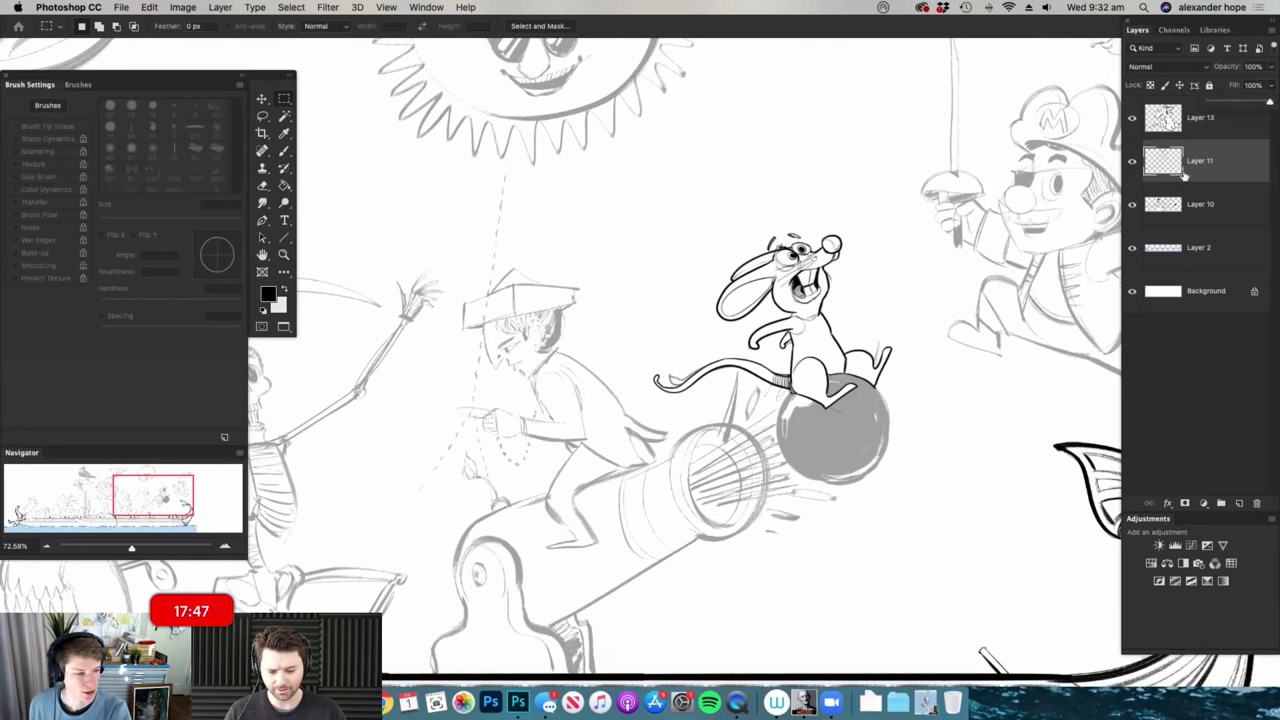
pyautogui.click(1208, 203)
pyautogui.click(1270, 85)
pyautogui.moveTo(1230, 101); pyautogui.dragTo(1271, 101)
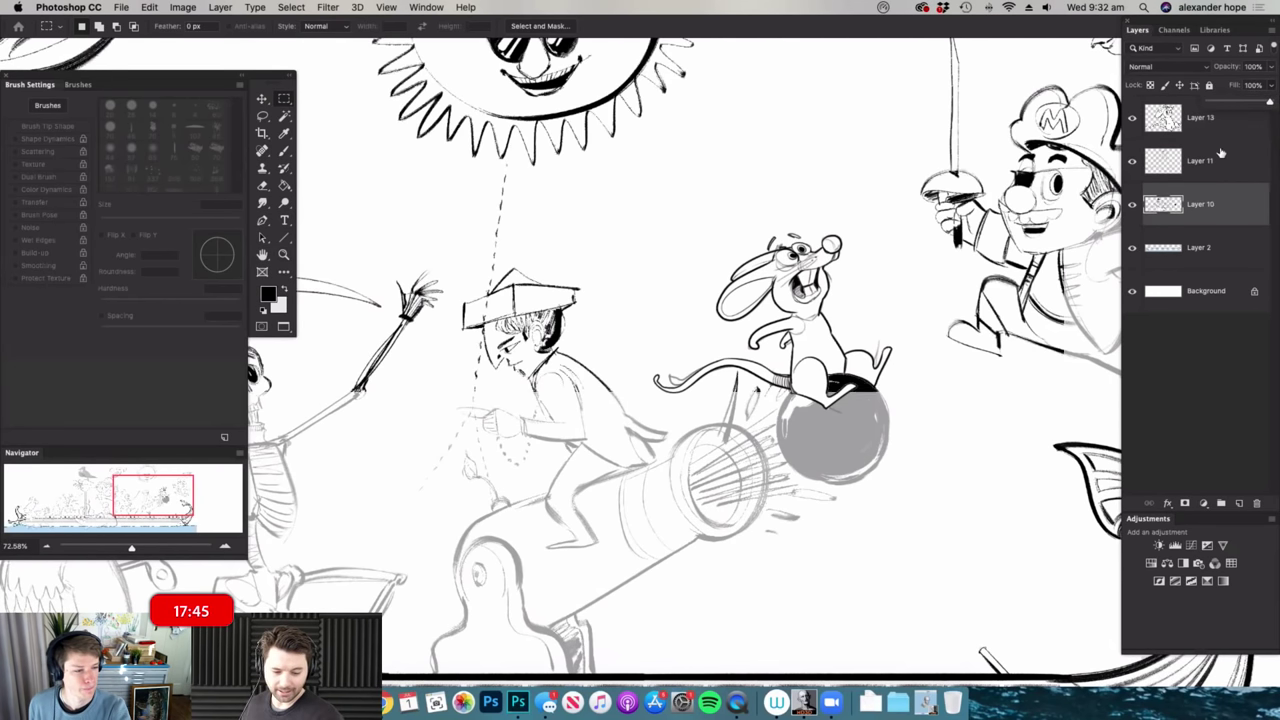
pyautogui.click(1212, 161)
pyautogui.press('super+e')
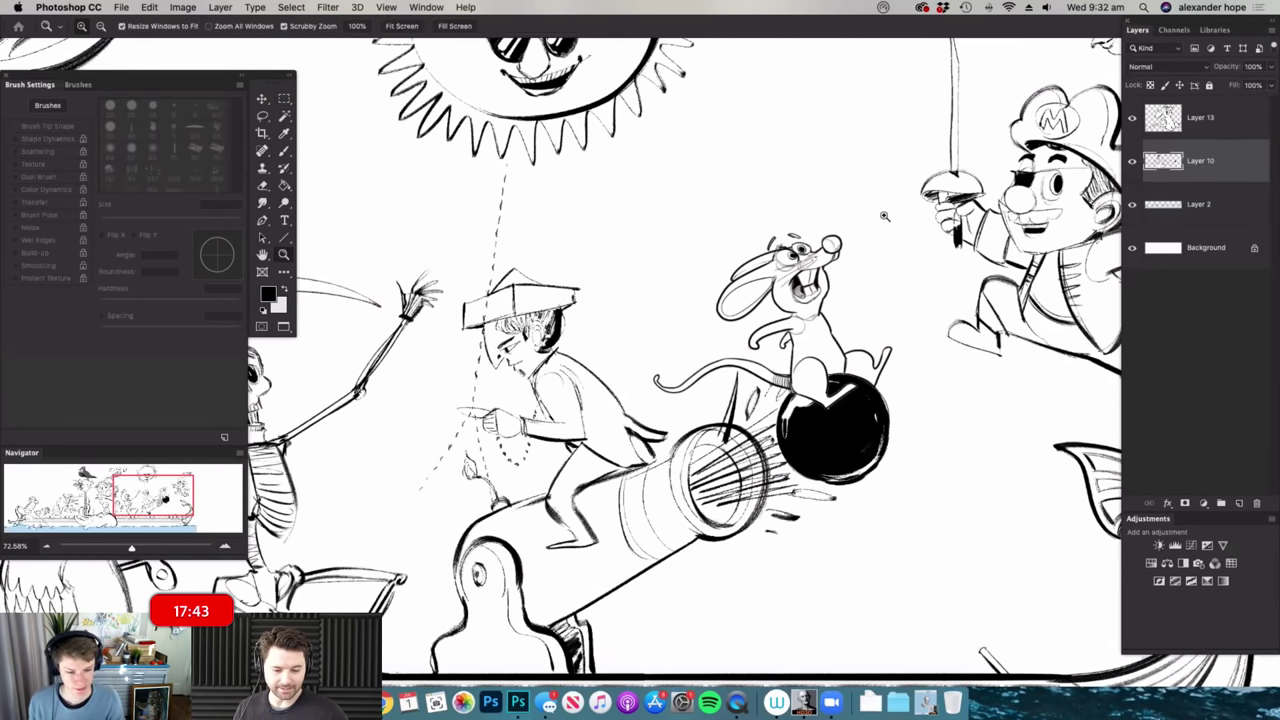
# - Examine the inked mouse, the pirate and the overall ship composition, including the empty canvas space beyond the hull
pyautogui.moveTo(804, 240); pyautogui.dragTo(632, 250)
pyautogui.moveTo(892, 254); pyautogui.dragTo(965, 266)
pyautogui.moveTo(842, 280); pyautogui.dragTo(882, 300)
pyautogui.moveTo(755, 249); pyautogui.dragTo(583, 197)
pyautogui.moveTo(757, 286); pyautogui.dragTo(733, 287)
pyautogui.moveTo(645, 250); pyautogui.dragTo(704, 254)
pyautogui.moveTo(756, 359); pyautogui.dragTo(733, 364)
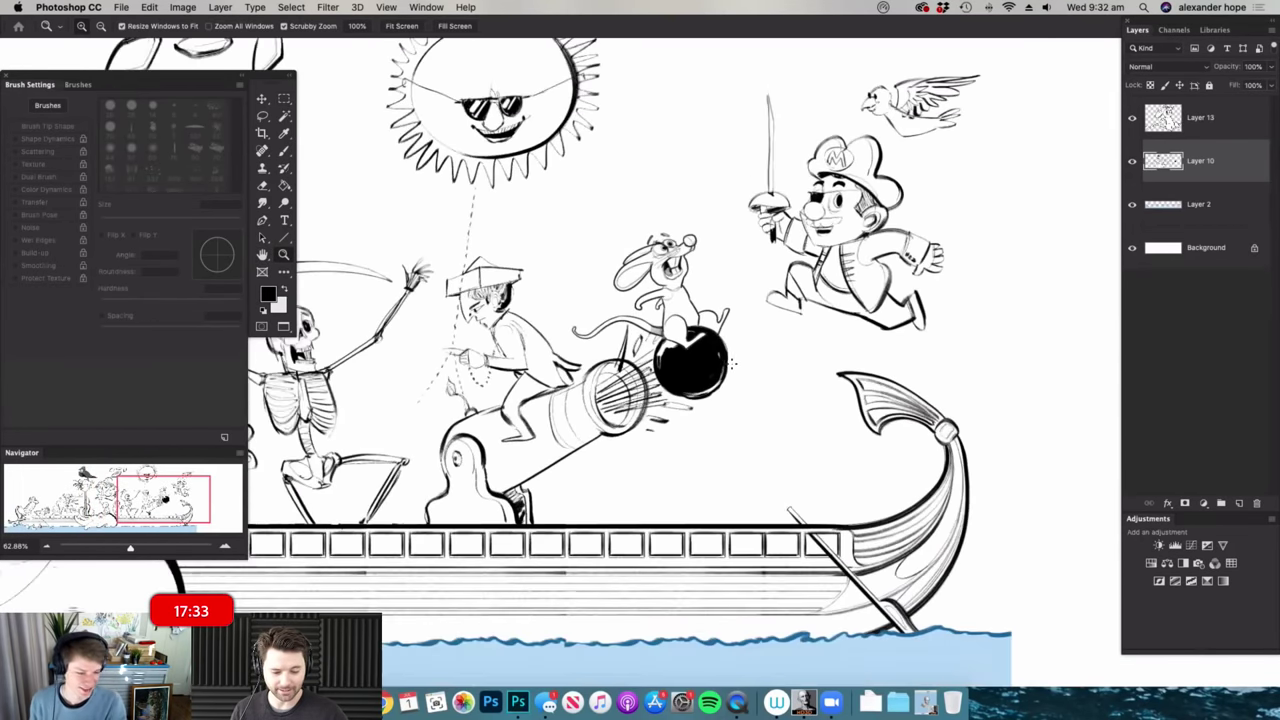
pyautogui.scroll(-2, 732, 365)
pyautogui.press('b')
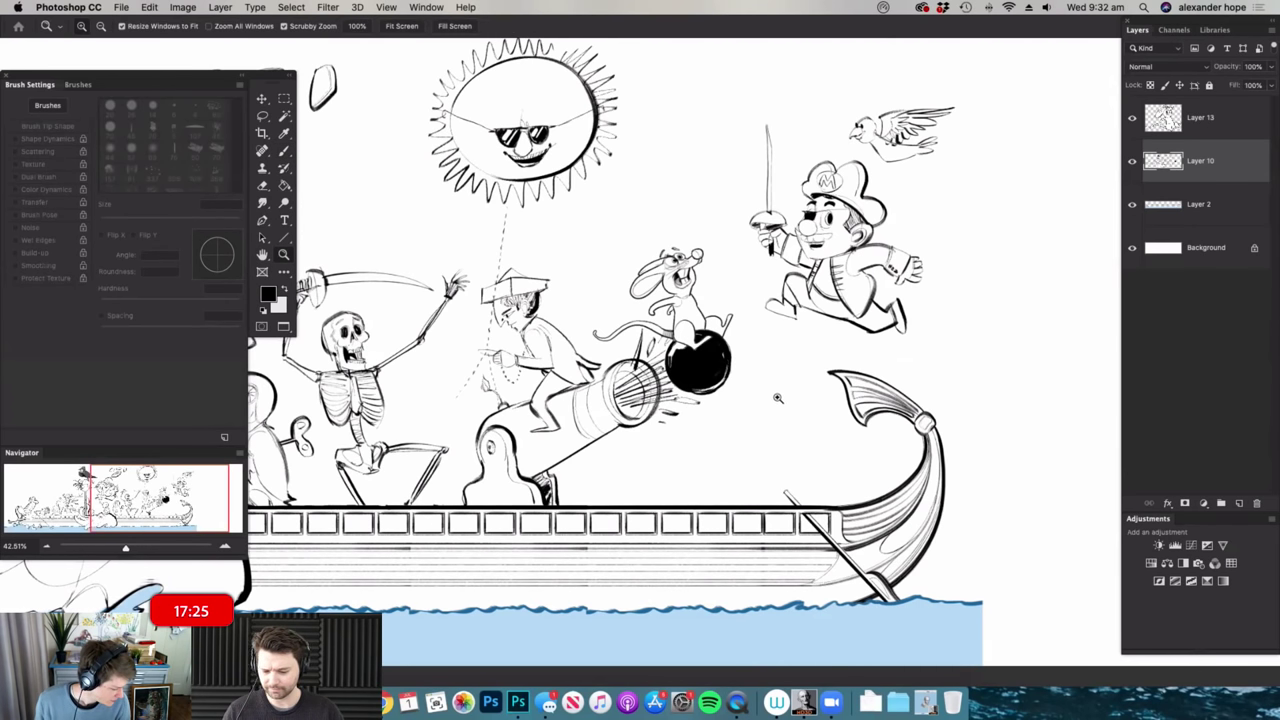
pyautogui.scroll(-3, 772, 400)
pyautogui.scroll(-2, 1050, 349)
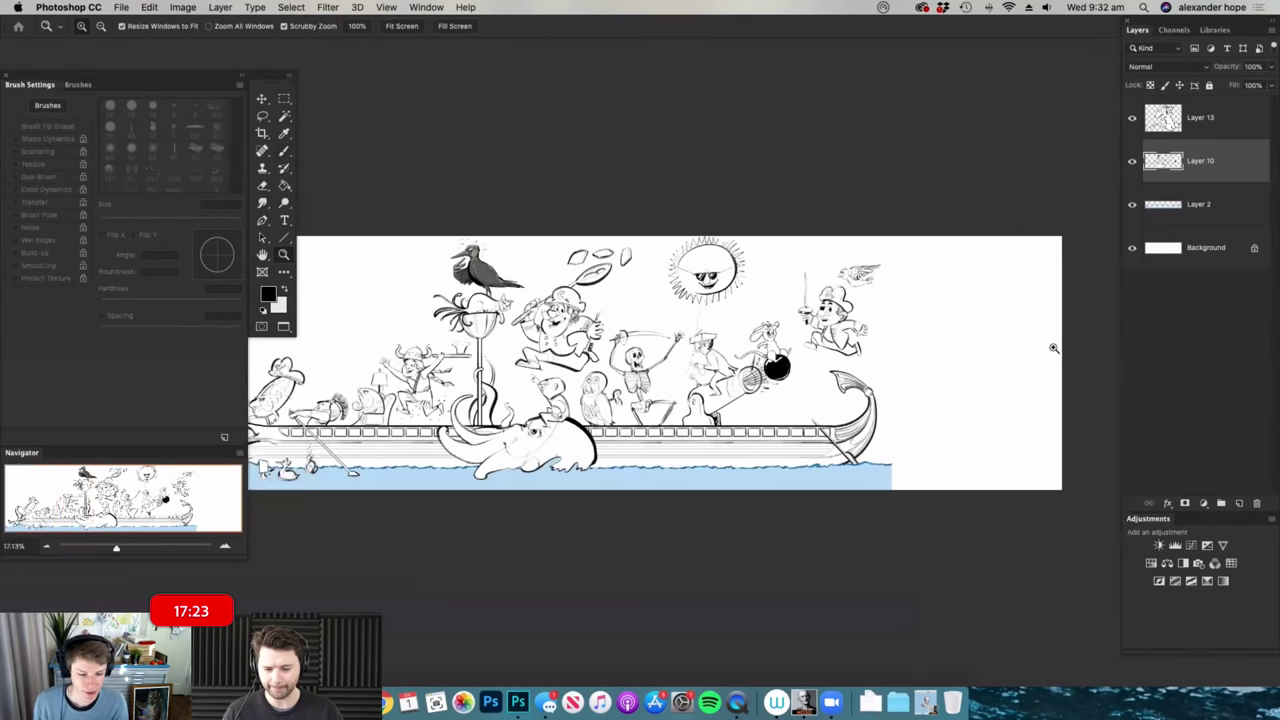
# - Select the curled end of the ship with its oar and water on Layer 2, and move it to the canvas's far edge
pyautogui.scroll(2, 1042, 318)
pyautogui.click(1210, 205)
pyautogui.press('m')
pyautogui.moveTo(880, 347)
pyautogui.mouseDown()
pyautogui.moveTo(705, 660)
pyautogui.moveTo(662, 626)
pyautogui.mouseUp()
pyautogui.moveTo(639, 632); pyautogui.dragTo(640, 634)
pyautogui.press('v')
pyautogui.moveTo(720, 505); pyautogui.dragTo(1000, 505)
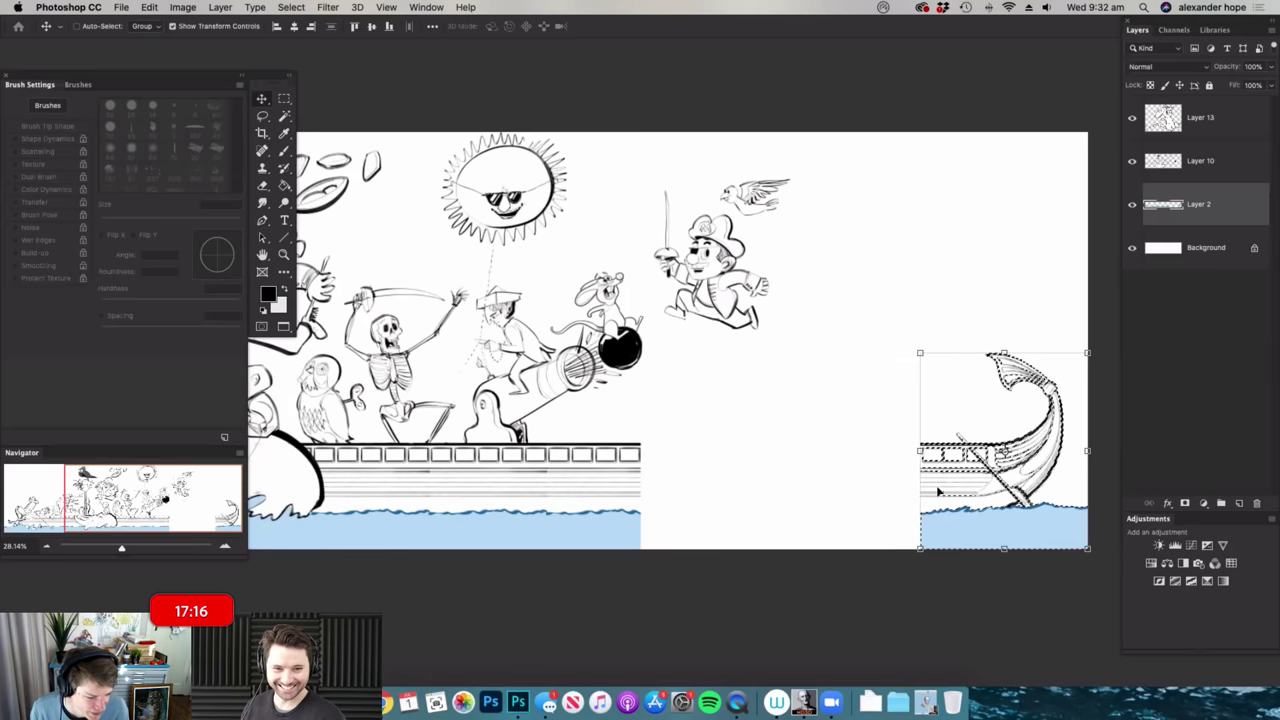
pyautogui.press('m')
pyautogui.click(861, 375)
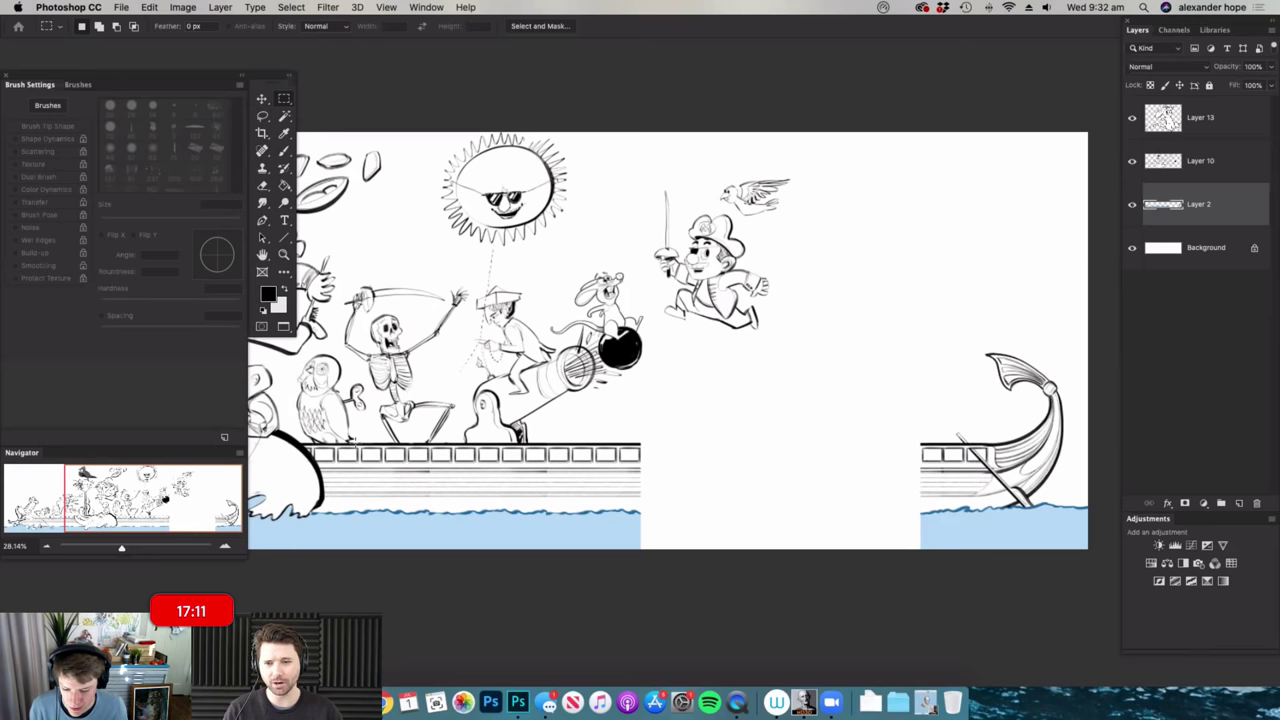
# - Copy a stretch of hull and water onto a new layer and move the copy across to fill the gap
pyautogui.moveTo(355, 441); pyautogui.dragTo(706, 580)
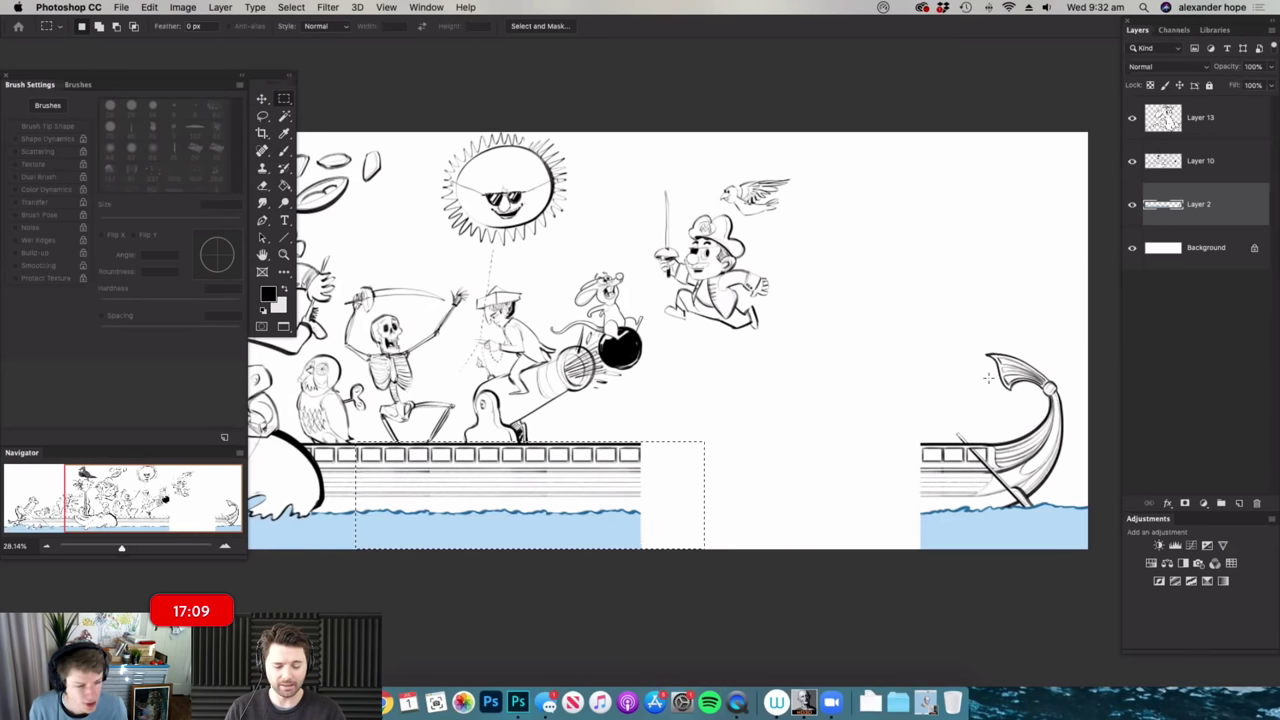
pyautogui.hotkey('ctrl', 'j')
pyautogui.press('v')
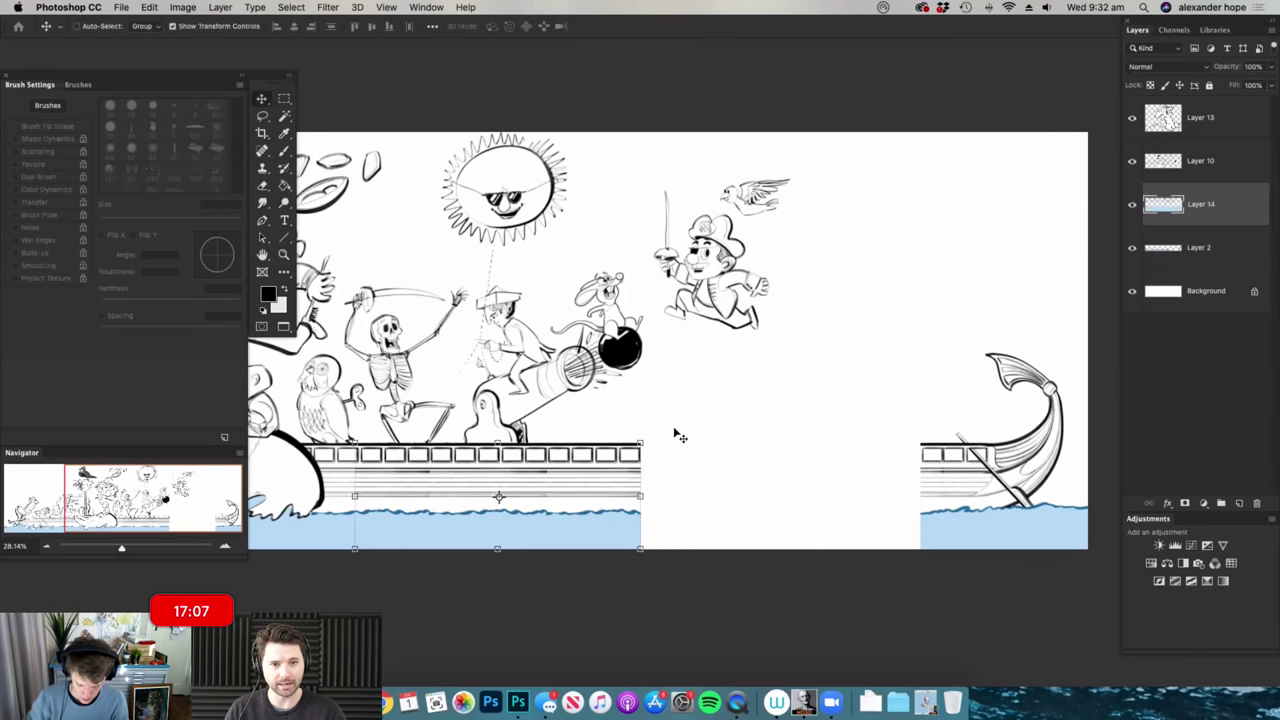
pyautogui.moveTo(605, 511); pyautogui.dragTo(886, 517)
pyautogui.moveTo(636, 495); pyautogui.dragTo(640, 495)
# - Delete Layer 13
pyautogui.press('z')
pyautogui.moveTo(812, 441)
pyautogui.mouseDown()
pyautogui.moveTo(757, 391)
pyautogui.moveTo(763, 457)
pyautogui.moveTo(803, 469)
pyautogui.moveTo(809, 428)
pyautogui.moveTo(794, 415)
pyautogui.moveTo(788, 465)
pyautogui.moveTo(806, 397)
pyautogui.moveTo(1114, 194)
pyautogui.mouseUp()
pyautogui.press('b')
pyautogui.press('z')
pyautogui.press('b')
pyautogui.click(1207, 133)
pyautogui.press('Delete')
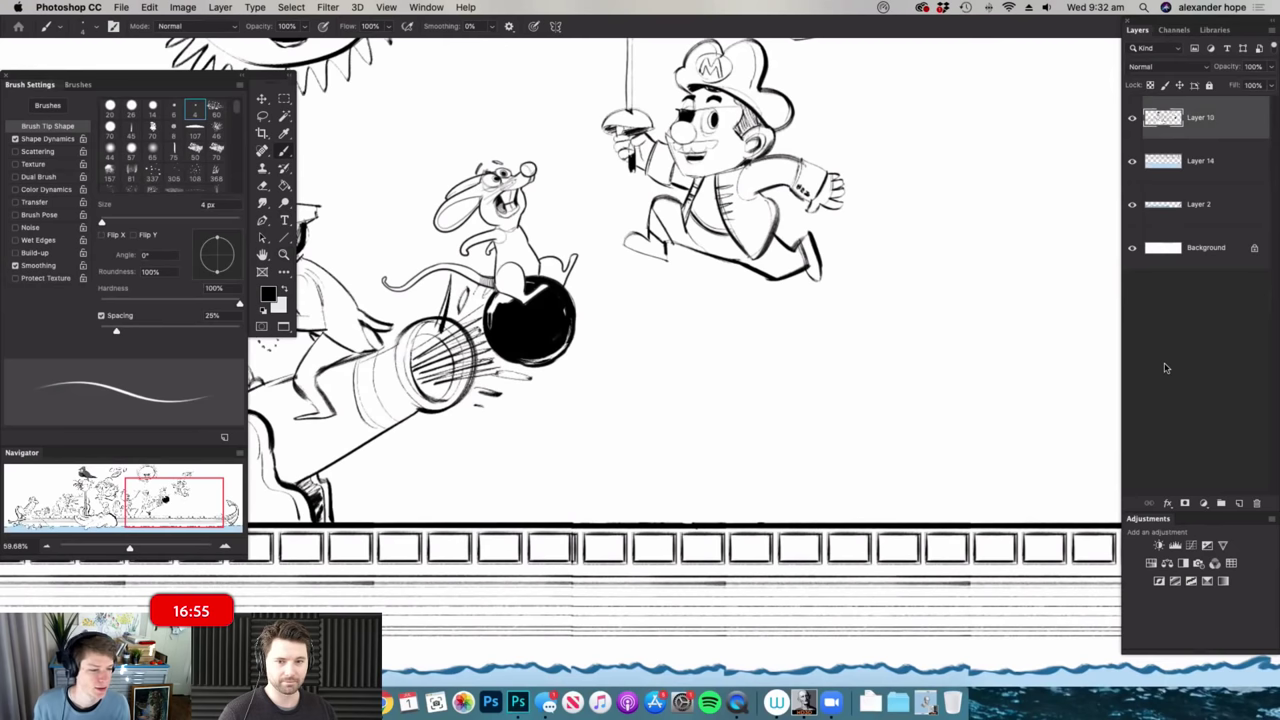
# - Create a new layer above Layer 10 and choose the textured 50 px brush
pyautogui.press('super+shift+alt+n')
pyautogui.press('z')
pyautogui.moveTo(690, 402)
pyautogui.mouseDown()
pyautogui.moveTo(697, 443)
pyautogui.moveTo(794, 363)
pyautogui.moveTo(737, 346)
pyautogui.moveTo(700, 374)
pyautogui.moveTo(678, 349)
pyautogui.mouseUp()
pyautogui.press('b')
pyautogui.press('z')
pyautogui.press('b')
pyautogui.rightClick(680, 348)
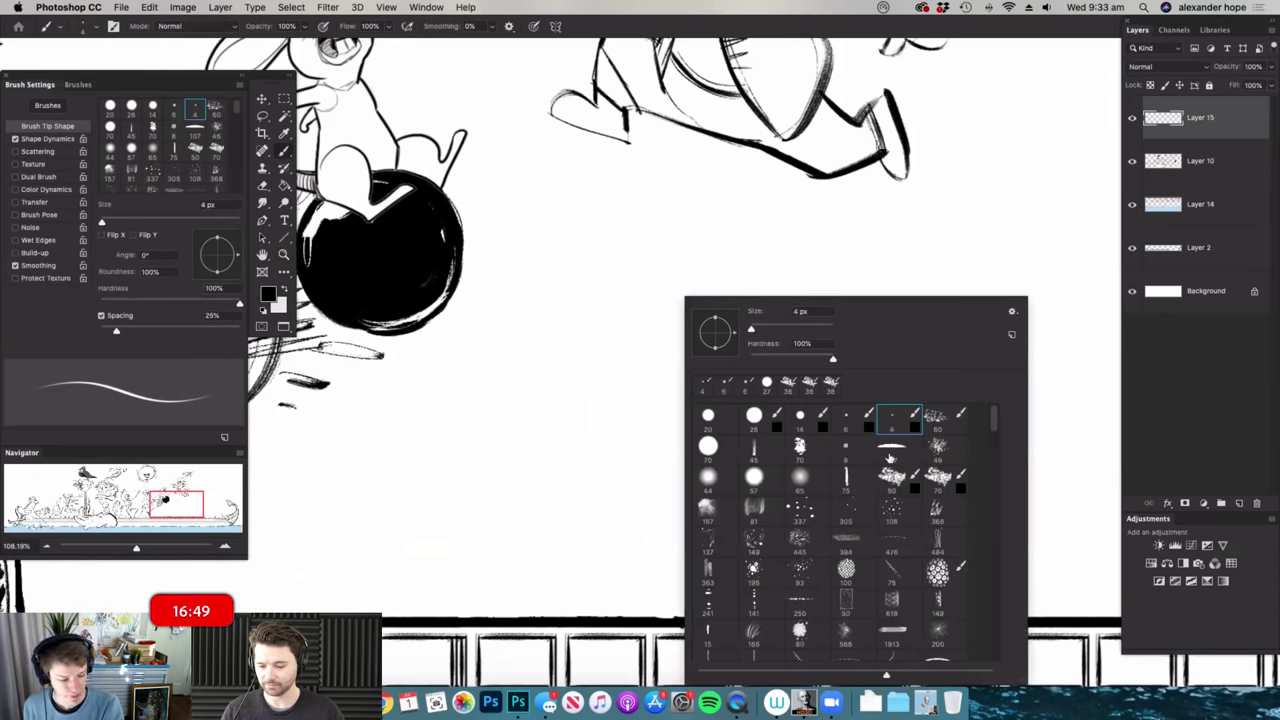
pyautogui.click(891, 478)
pyautogui.click(908, 222)
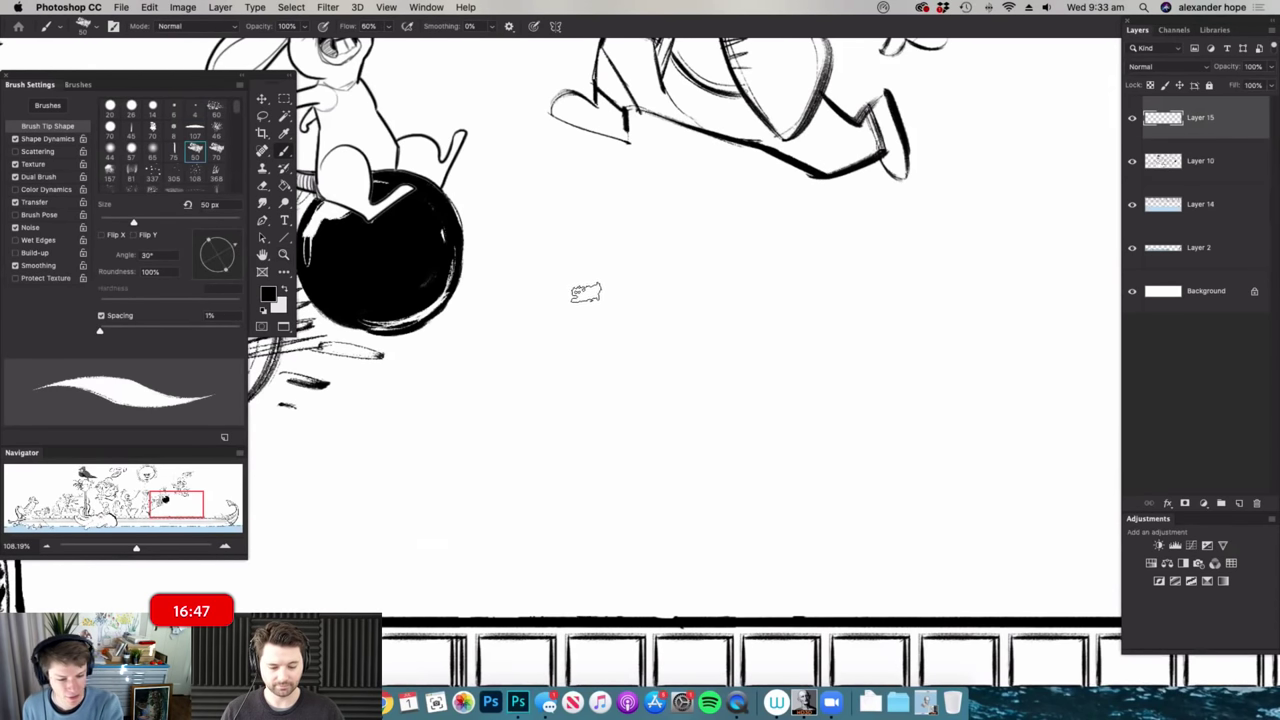
# - Sketch a rounded head outline beyond the cannonball, with a long, gently sloping arm line beneath it
pyautogui.moveTo(507, 340)
pyautogui.mouseDown()
pyautogui.moveTo(632, 307)
pyautogui.moveTo(619, 289)
pyautogui.moveTo(681, 329)
pyautogui.moveTo(672, 324)
pyautogui.moveTo(690, 410)
pyautogui.mouseUp()
pyautogui.moveTo(519, 362)
pyautogui.mouseDown()
pyautogui.moveTo(566, 423)
pyautogui.moveTo(680, 394)
pyautogui.mouseUp()
pyautogui.press('z')
pyautogui.keyDown('alt'); pyautogui.click(766, 400); pyautogui.keyUp('alt')
pyautogui.moveTo(766, 400)
pyautogui.mouseDown()
pyautogui.moveTo(543, 437)
pyautogui.moveTo(569, 420)
pyautogui.mouseUp()
pyautogui.press('b')
pyautogui.moveTo(677, 403)
pyautogui.mouseDown()
pyautogui.moveTo(864, 448)
pyautogui.moveTo(924, 426)
pyautogui.mouseUp()
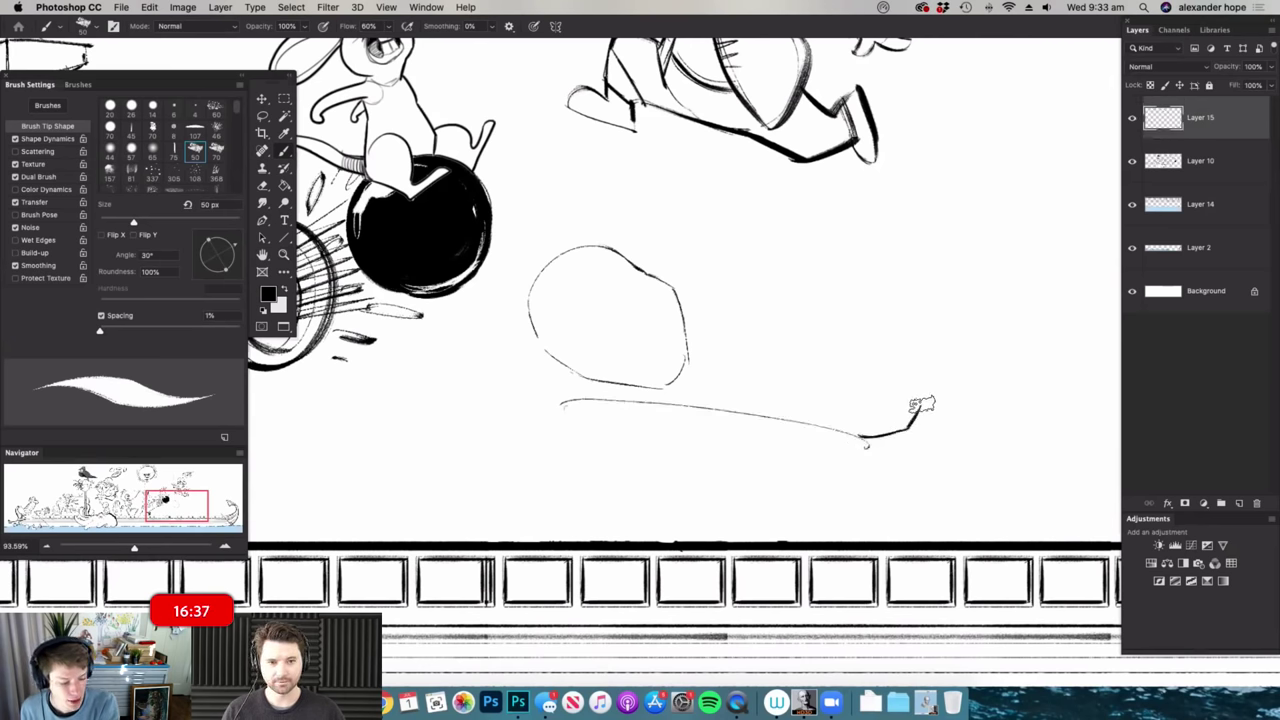
# - Draw a hand with a raised thumb and bunched fingers at the end of the long arm line
pyautogui.moveTo(914, 433)
pyautogui.mouseDown()
pyautogui.moveTo(889, 469)
pyautogui.moveTo(841, 454)
pyautogui.moveTo(954, 449)
pyautogui.moveTo(937, 479)
pyautogui.mouseUp()
pyautogui.press('z')
pyautogui.press('b')
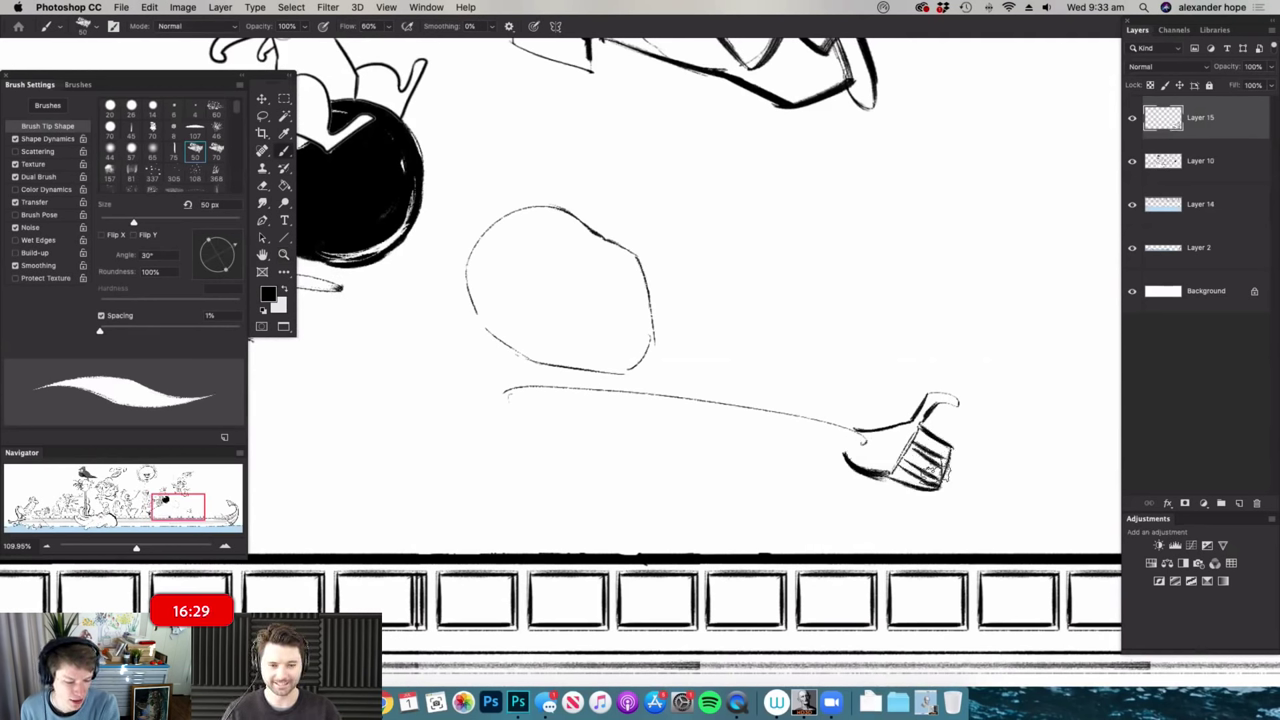
pyautogui.press('z')
pyautogui.moveTo(922, 472)
pyautogui.mouseDown()
pyautogui.moveTo(939, 484)
pyautogui.moveTo(928, 460)
pyautogui.mouseUp()
pyautogui.press('b')
pyautogui.press('z')
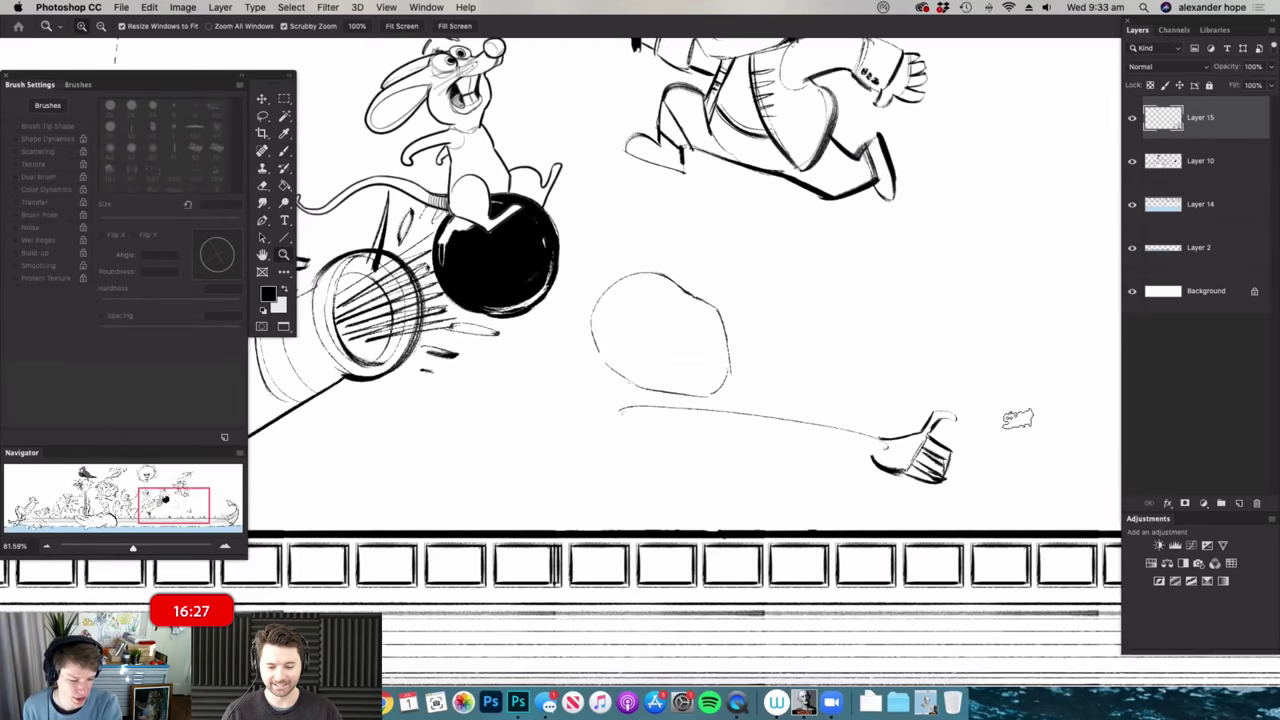
# - Draw the rounded body of a lute around the hand, reaching down to the ship's rail
pyautogui.moveTo(1008, 428); pyautogui.dragTo(1036, 424)
pyautogui.press('b')
pyautogui.moveTo(940, 381)
pyautogui.mouseDown()
pyautogui.moveTo(836, 436)
pyautogui.moveTo(794, 509)
pyautogui.moveTo(824, 561)
pyautogui.mouseUp()
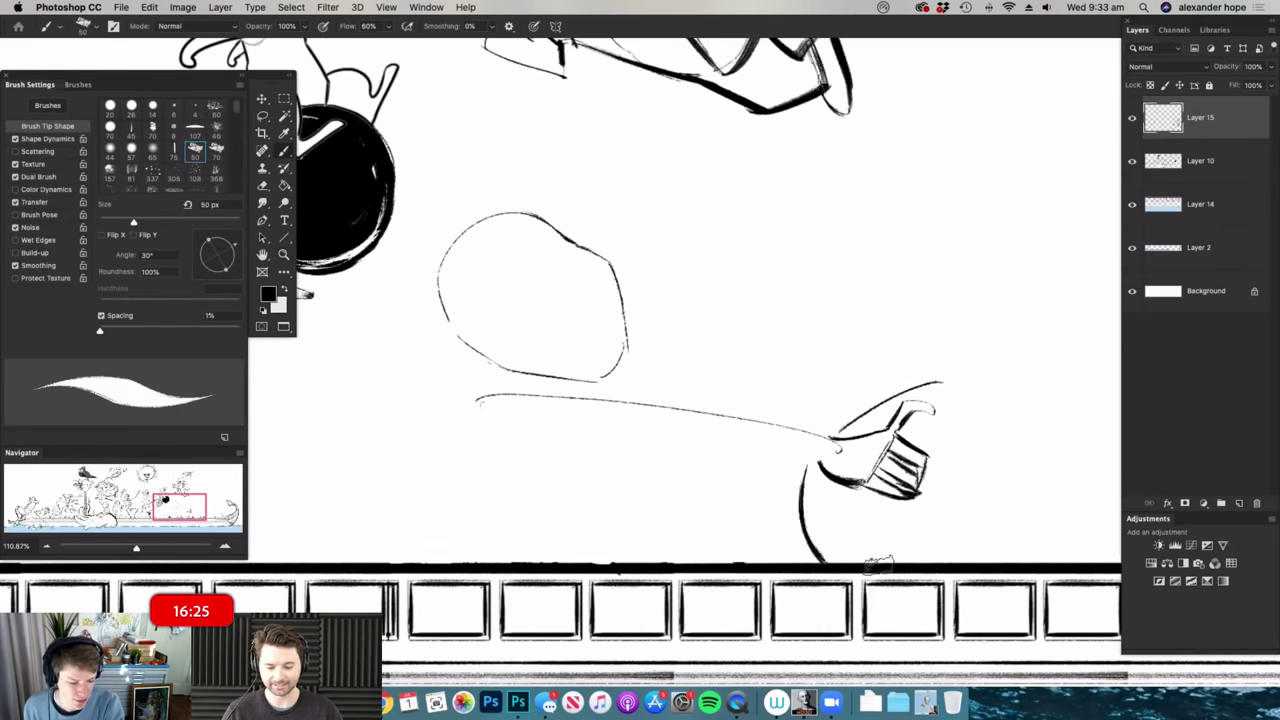
pyautogui.moveTo(987, 398); pyautogui.dragTo(957, 560)
pyautogui.press('z')
pyautogui.moveTo(892, 536); pyautogui.dragTo(860, 536)
pyautogui.press('b')
# - Draw the upper edge of the lute's slanted neck and the angled outline of its headstock
pyautogui.press('z')
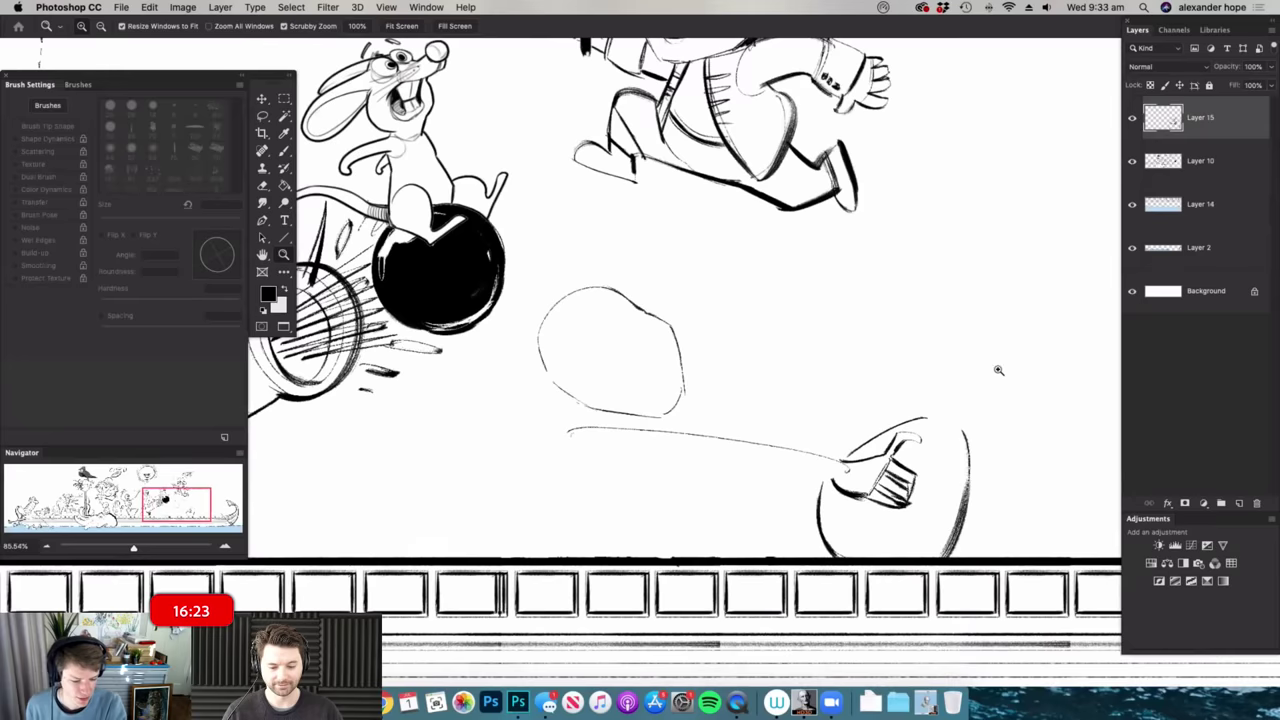
pyautogui.moveTo(1001, 367); pyautogui.dragTo(1036, 367)
pyautogui.press('b')
pyautogui.moveTo(870, 448); pyautogui.dragTo(1015, 272)
pyautogui.scroll(-5, 1009, 277)
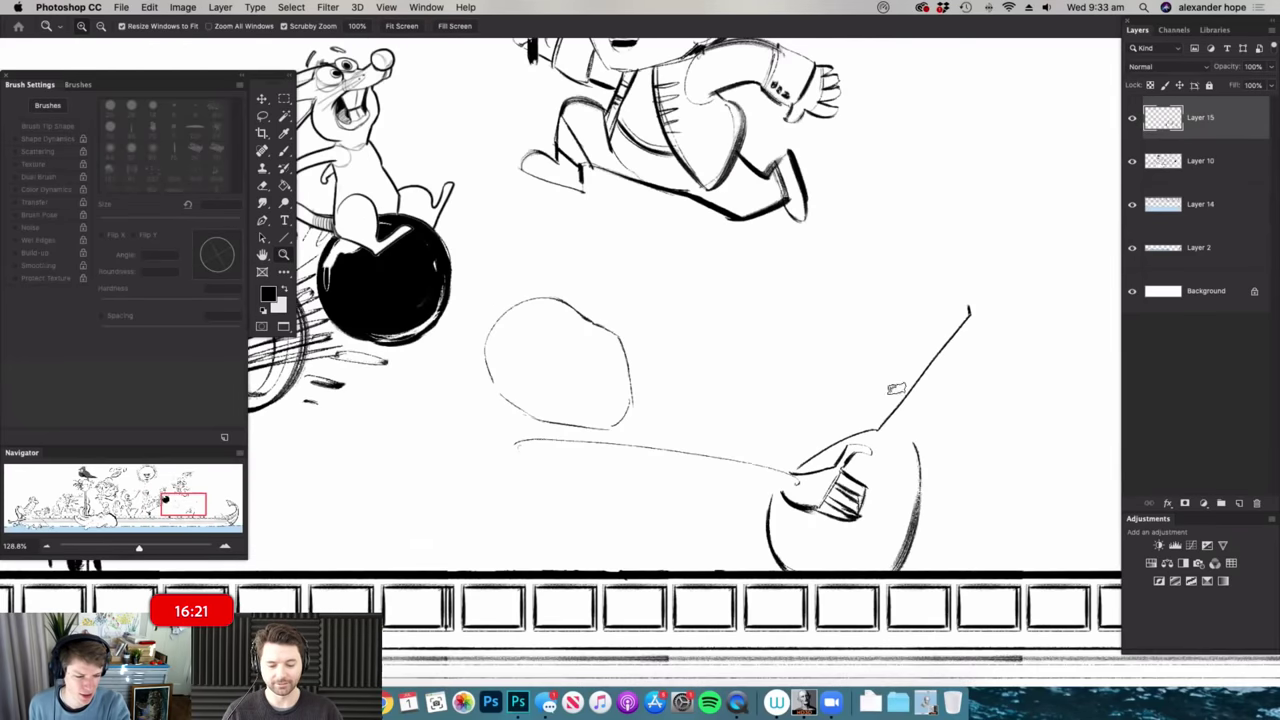
pyautogui.moveTo(1006, 328); pyautogui.dragTo(1044, 328)
pyautogui.press('b')
pyautogui.moveTo(917, 325); pyautogui.dragTo(975, 299)
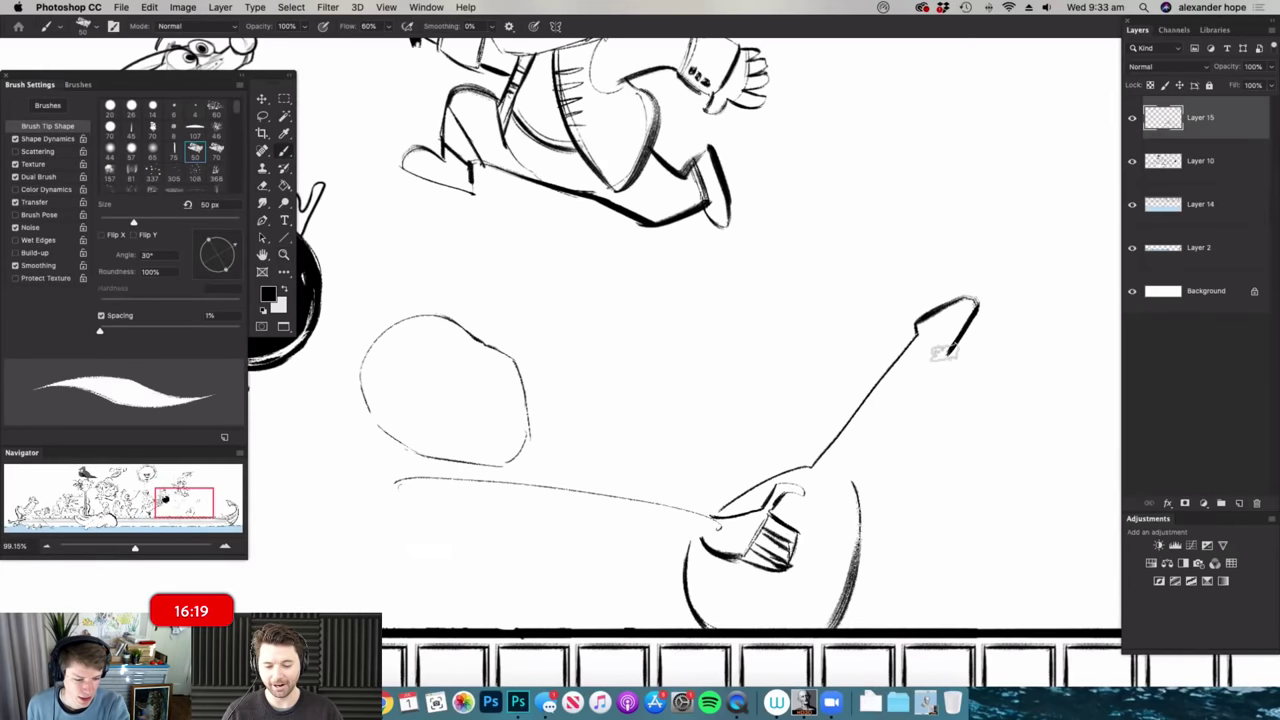
# - Draw the lower edge of the lute's neck and continue it as a second line along the body's side
pyautogui.scroll(2, 900, 375)
pyautogui.moveTo(958, 342)
pyautogui.mouseDown()
pyautogui.moveTo(836, 482)
pyautogui.moveTo(848, 529)
pyautogui.moveTo(834, 495)
pyautogui.moveTo(831, 586)
pyautogui.moveTo(786, 673)
pyautogui.mouseUp()
pyautogui.moveTo(875, 495)
pyautogui.mouseDown()
pyautogui.moveTo(799, 578)
pyautogui.moveTo(802, 555)
pyautogui.moveTo(755, 554)
pyautogui.moveTo(800, 578)
pyautogui.mouseUp()
pyautogui.moveTo(830, 510)
pyautogui.mouseDown()
pyautogui.moveTo(775, 495)
pyautogui.moveTo(851, 451)
pyautogui.mouseUp()
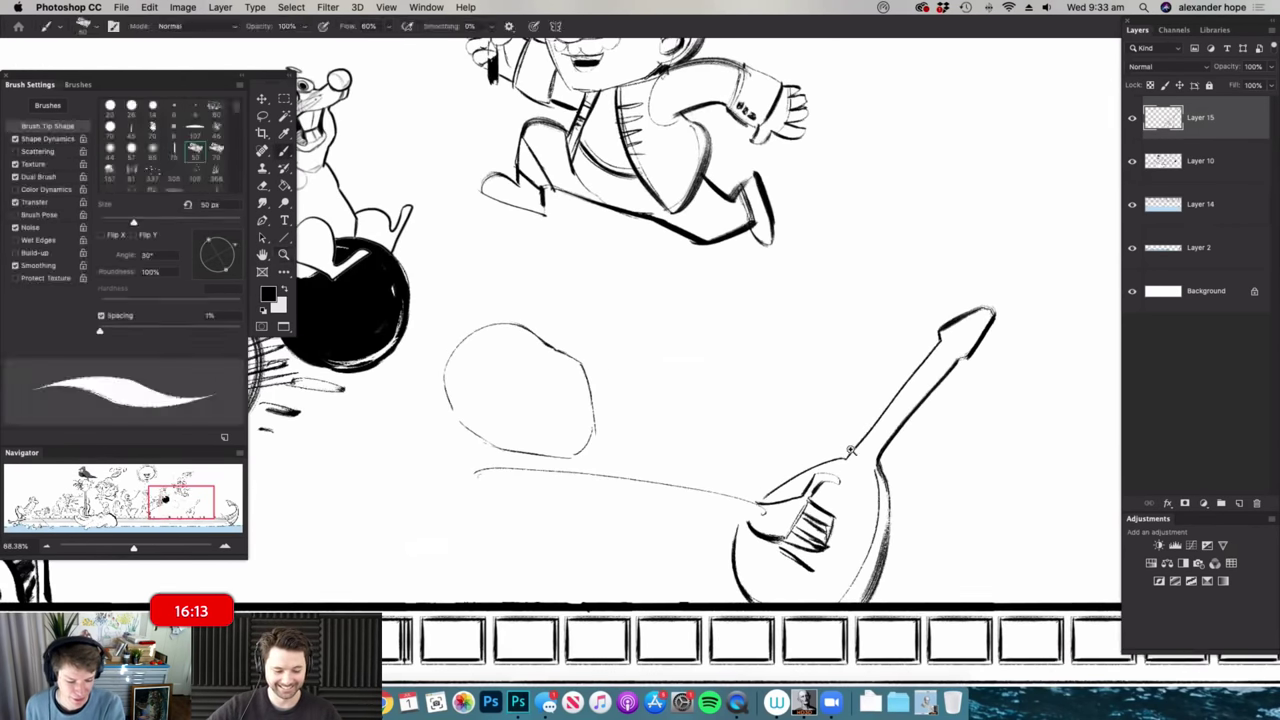
# - Draw the second outstretched arm and hand at the lute's neck, and erase the neck edge where the hand grips
pyautogui.scroll(1, 850, 452)
pyautogui.moveTo(585, 434)
pyautogui.mouseDown()
pyautogui.moveTo(865, 408)
pyautogui.moveTo(950, 416)
pyautogui.moveTo(1026, 352)
pyautogui.mouseUp()
pyautogui.press('z')
pyautogui.click(962, 396)
pyautogui.press('b')
pyautogui.press('e')
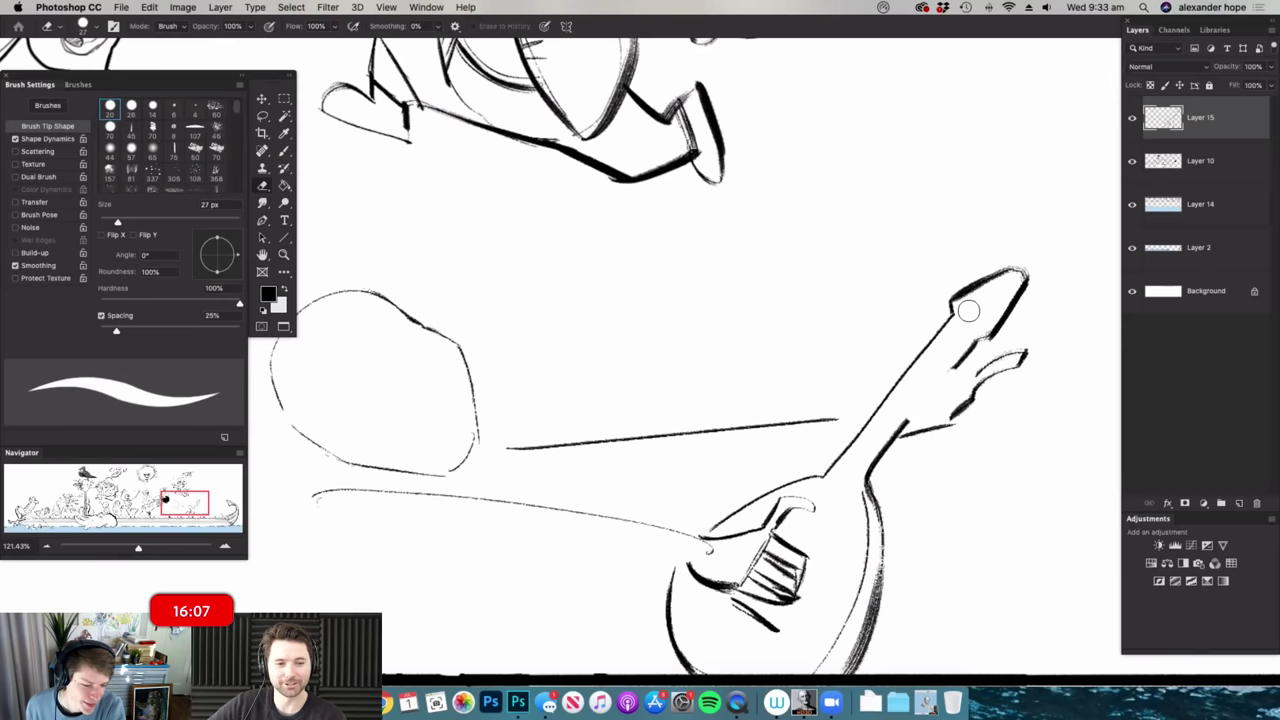
# - Draw the fingers wrapped around the lute's neck and erase the overlapping lines
pyautogui.press('b')
pyautogui.moveTo(930, 366)
pyautogui.mouseDown()
pyautogui.moveTo(956, 385)
pyautogui.moveTo(903, 377)
pyautogui.moveTo(950, 395)
pyautogui.moveTo(900, 397)
pyautogui.moveTo(939, 421)
pyautogui.moveTo(905, 411)
pyautogui.moveTo(950, 374)
pyautogui.mouseUp()
pyautogui.moveTo(1018, 346)
pyautogui.mouseDown()
pyautogui.moveTo(1001, 380)
pyautogui.moveTo(1008, 366)
pyautogui.mouseUp()
pyautogui.press('e')
pyautogui.scroll(-5, 985, 360)
# - Draw the lute player's nose with a dark underside, add a brow line and erase stray strokes near it
pyautogui.press('z')
pyautogui.scroll(5, 759, 343)
pyautogui.press('b')
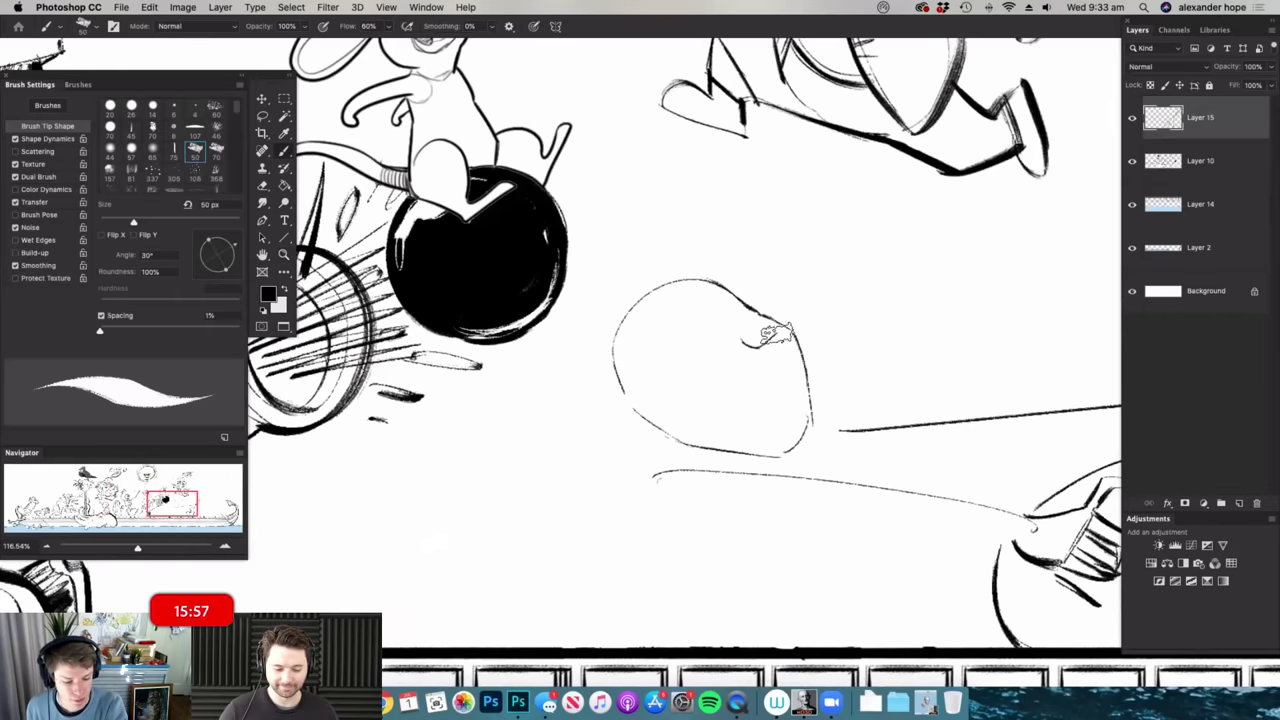
pyautogui.moveTo(778, 336)
pyautogui.mouseDown()
pyautogui.moveTo(768, 366)
pyautogui.moveTo(800, 378)
pyautogui.moveTo(790, 366)
pyautogui.moveTo(788, 378)
pyautogui.mouseUp()
pyautogui.press('z')
pyautogui.press('b')
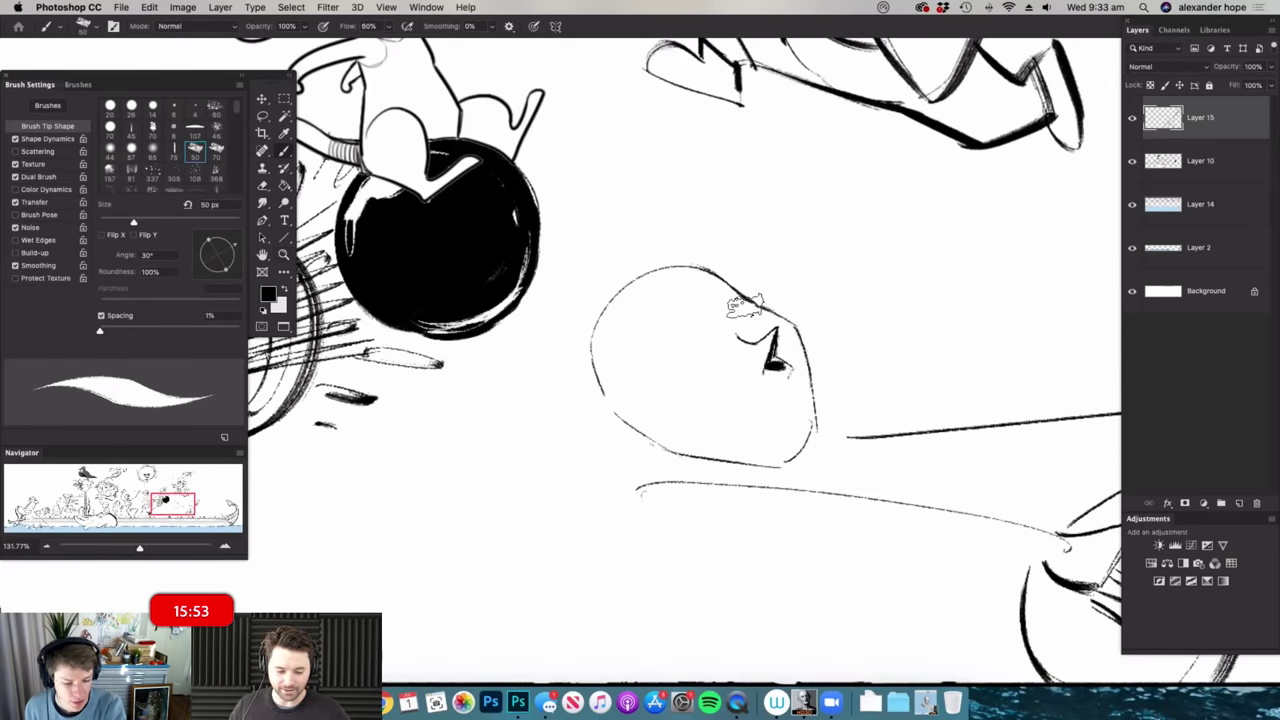
pyautogui.press('e')
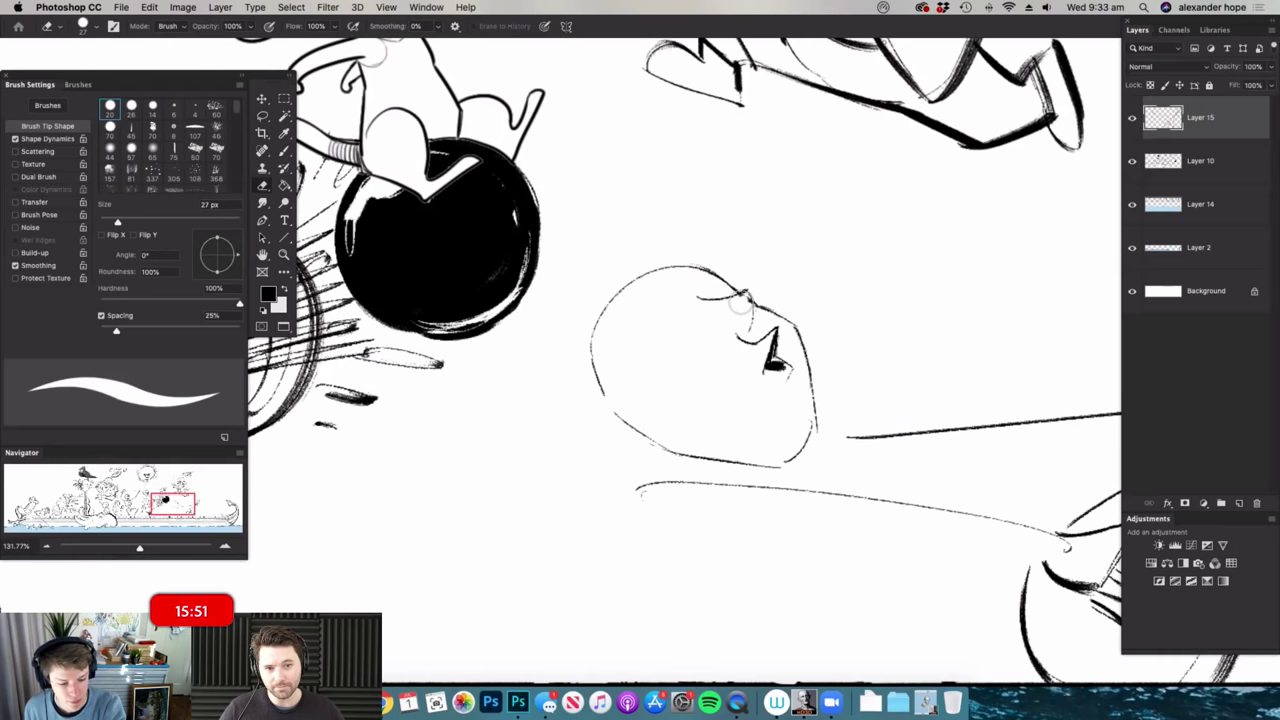
# - Draw the bridge of the nose, a dark pupil, a curved eyelid and thick eyebrows on the lute player's face
pyautogui.press('b')
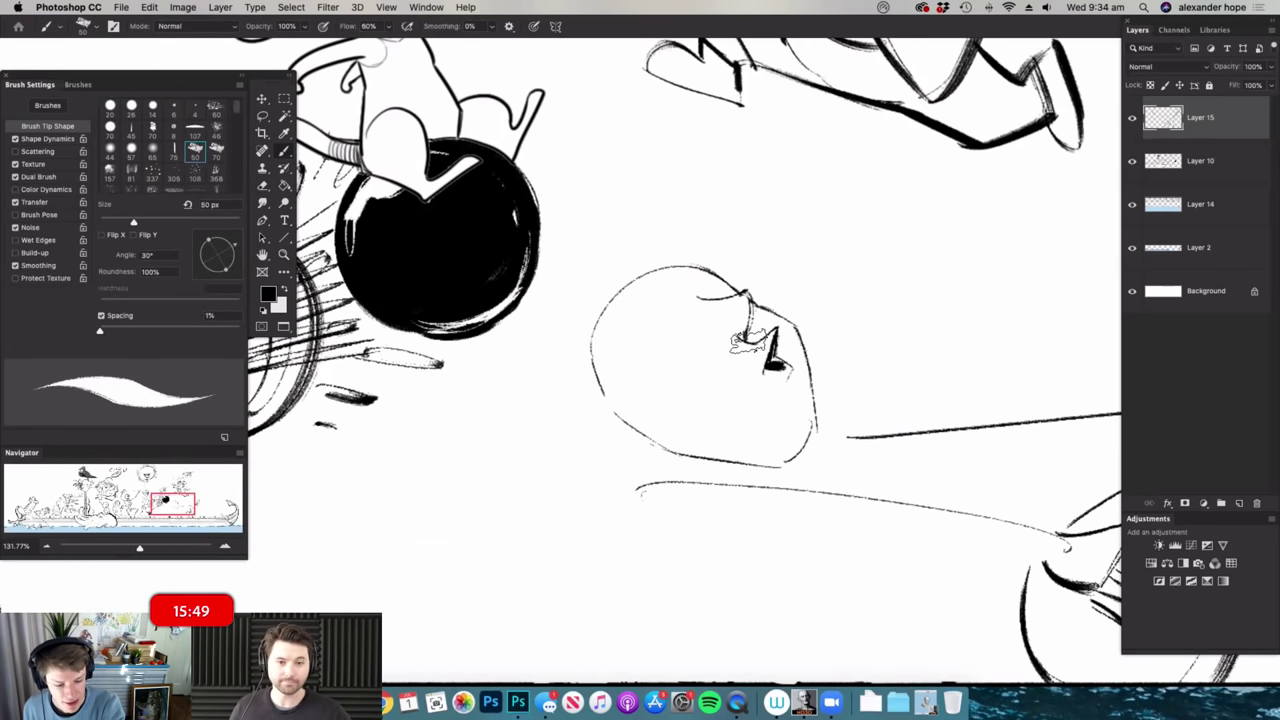
pyautogui.press('e')
pyautogui.press('b')
pyautogui.moveTo(730, 320)
pyautogui.mouseDown()
pyautogui.moveTo(724, 332)
pyautogui.moveTo(746, 301)
pyautogui.mouseUp()
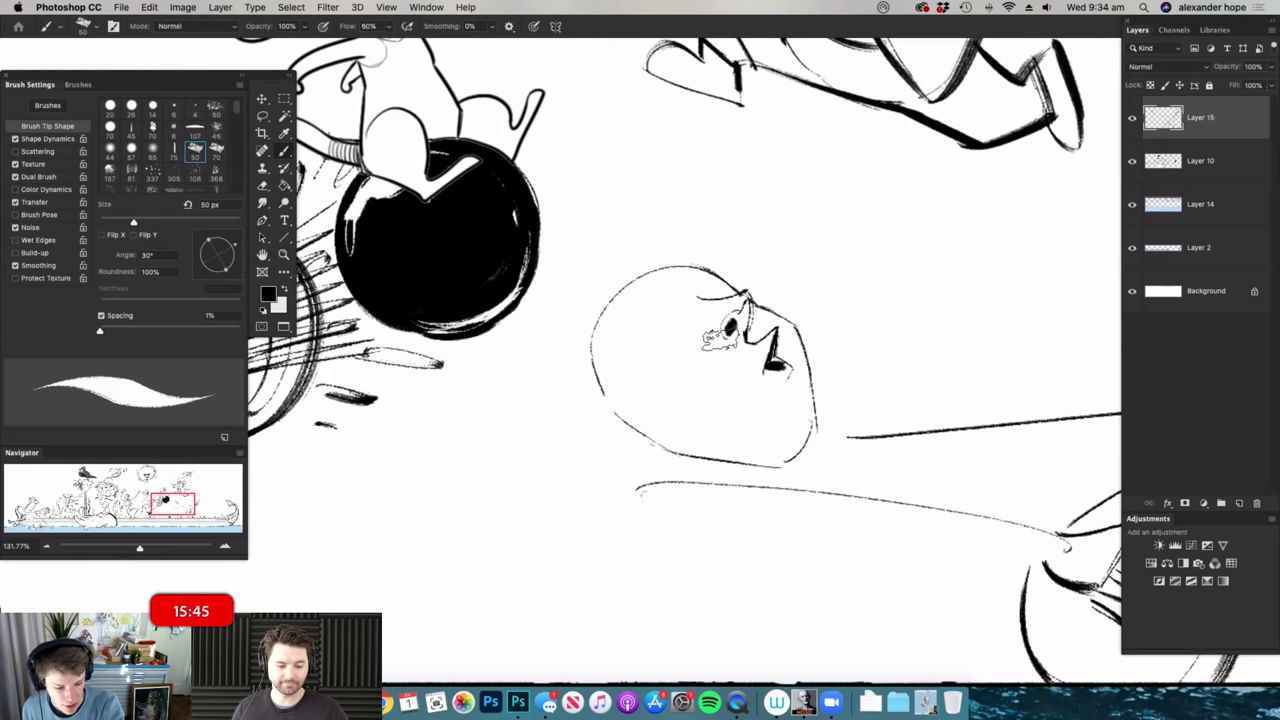
pyautogui.moveTo(785, 345)
pyautogui.mouseDown()
pyautogui.moveTo(690, 325)
pyautogui.moveTo(753, 282)
pyautogui.mouseUp()
pyautogui.moveTo(668, 313); pyautogui.dragTo(698, 315)
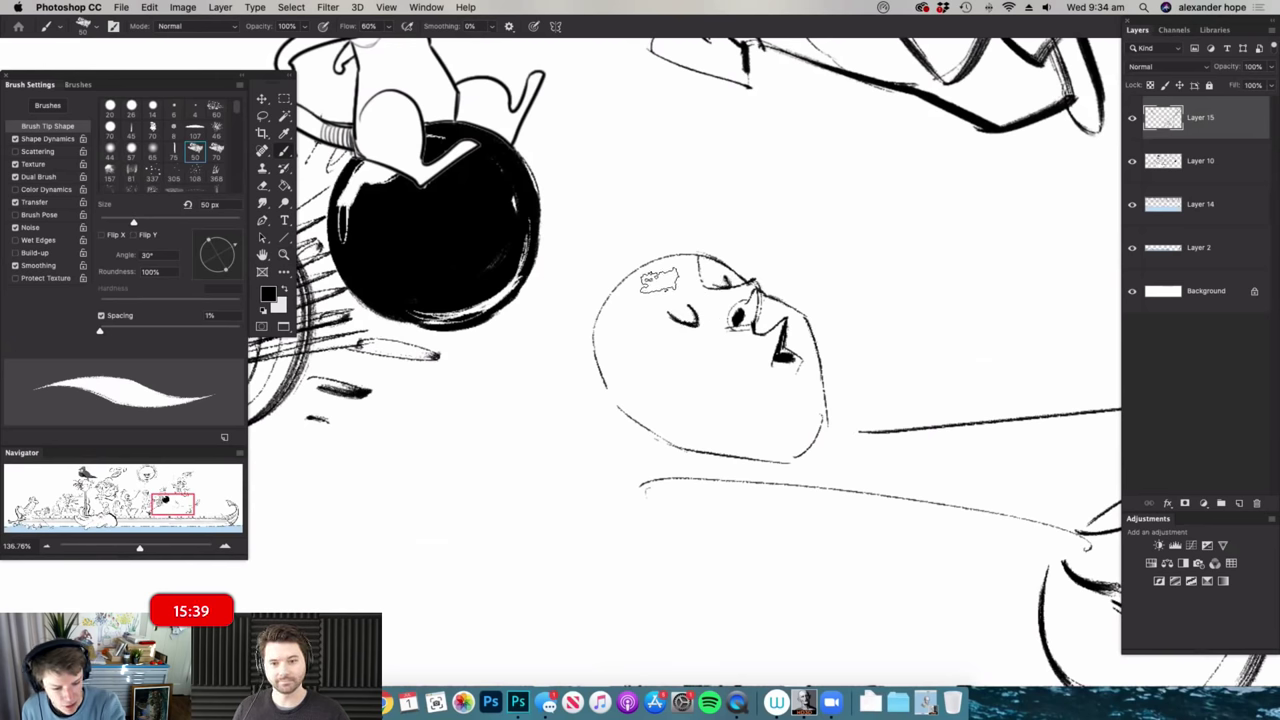
pyautogui.moveTo(656, 262); pyautogui.dragTo(637, 280)
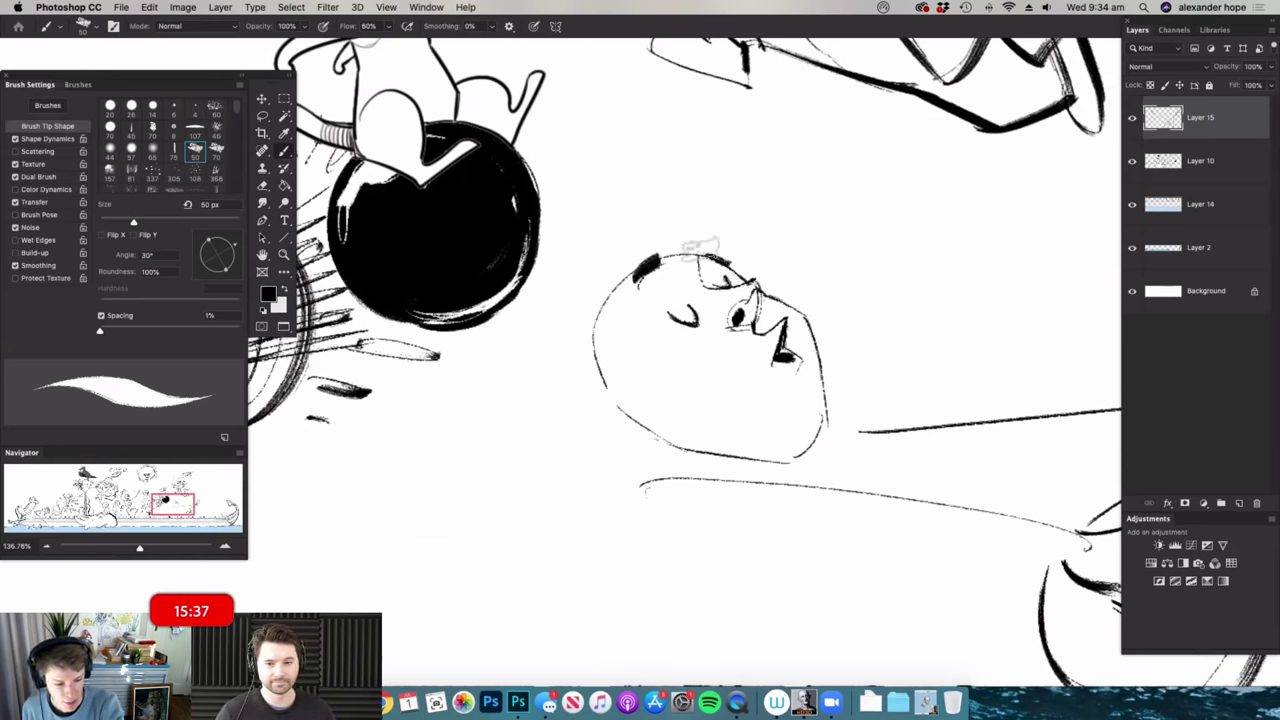
# - Draw the lute player's hair with rolled curls at the back and top of the head, joined by a thick band
pyautogui.press('z')
pyautogui.moveTo(828, 282)
pyautogui.mouseDown()
pyautogui.moveTo(647, 368)
pyautogui.moveTo(669, 399)
pyautogui.moveTo(671, 380)
pyautogui.moveTo(658, 380)
pyautogui.mouseUp()
pyautogui.press('b')
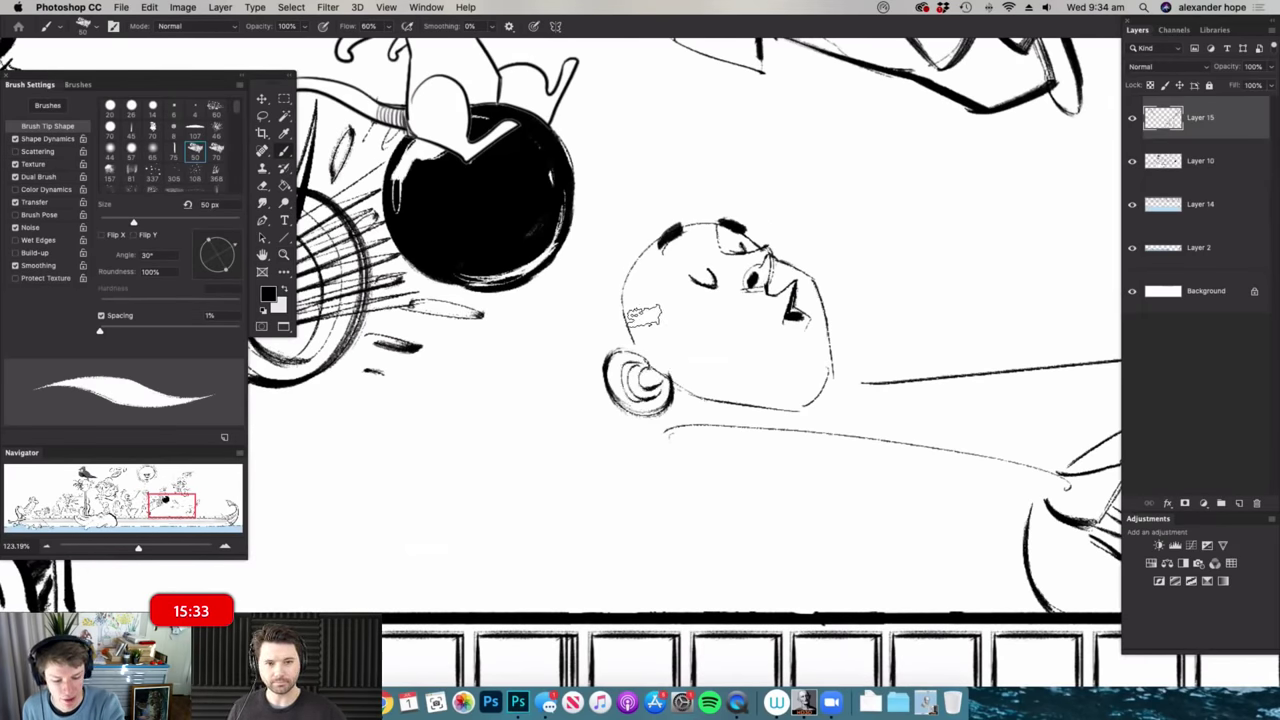
pyautogui.moveTo(645, 311); pyautogui.dragTo(640, 355)
pyautogui.moveTo(645, 308); pyautogui.dragTo(637, 264)
pyautogui.moveTo(617, 333)
pyautogui.mouseDown()
pyautogui.moveTo(616, 247)
pyautogui.moveTo(686, 191)
pyautogui.mouseUp()
pyautogui.moveTo(667, 203)
pyautogui.mouseDown()
pyautogui.moveTo(673, 183)
pyautogui.moveTo(703, 216)
pyautogui.moveTo(717, 194)
pyautogui.moveTo(712, 212)
pyautogui.mouseUp()
# - Draw the lute player's jawline, mouth and neck, and erase the old head outline around the chin
pyautogui.press('super+space')
pyautogui.moveTo(802, 244)
pyautogui.mouseDown()
pyautogui.moveTo(856, 275)
pyautogui.moveTo(829, 329)
pyautogui.moveTo(850, 328)
pyautogui.moveTo(820, 319)
pyautogui.moveTo(826, 358)
pyautogui.moveTo(846, 360)
pyautogui.mouseUp()
pyautogui.press('super+space')
pyautogui.moveTo(697, 337); pyautogui.dragTo(715, 352)
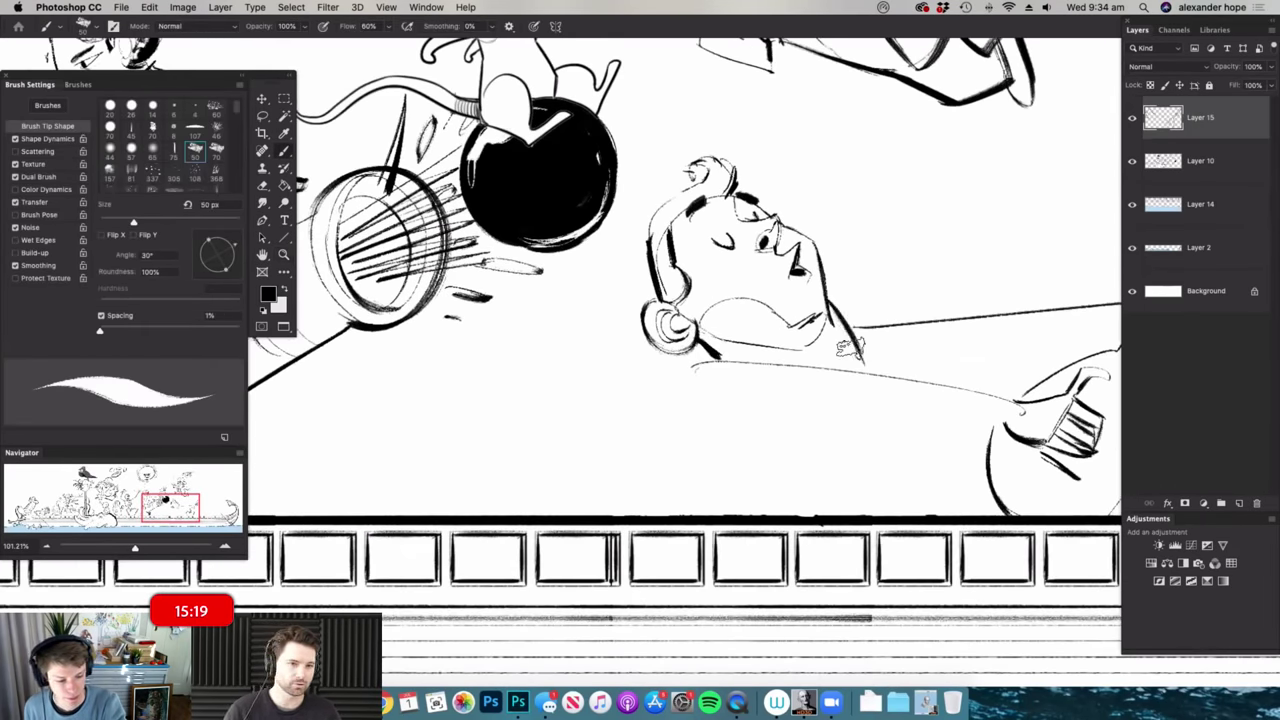
pyautogui.press('e')
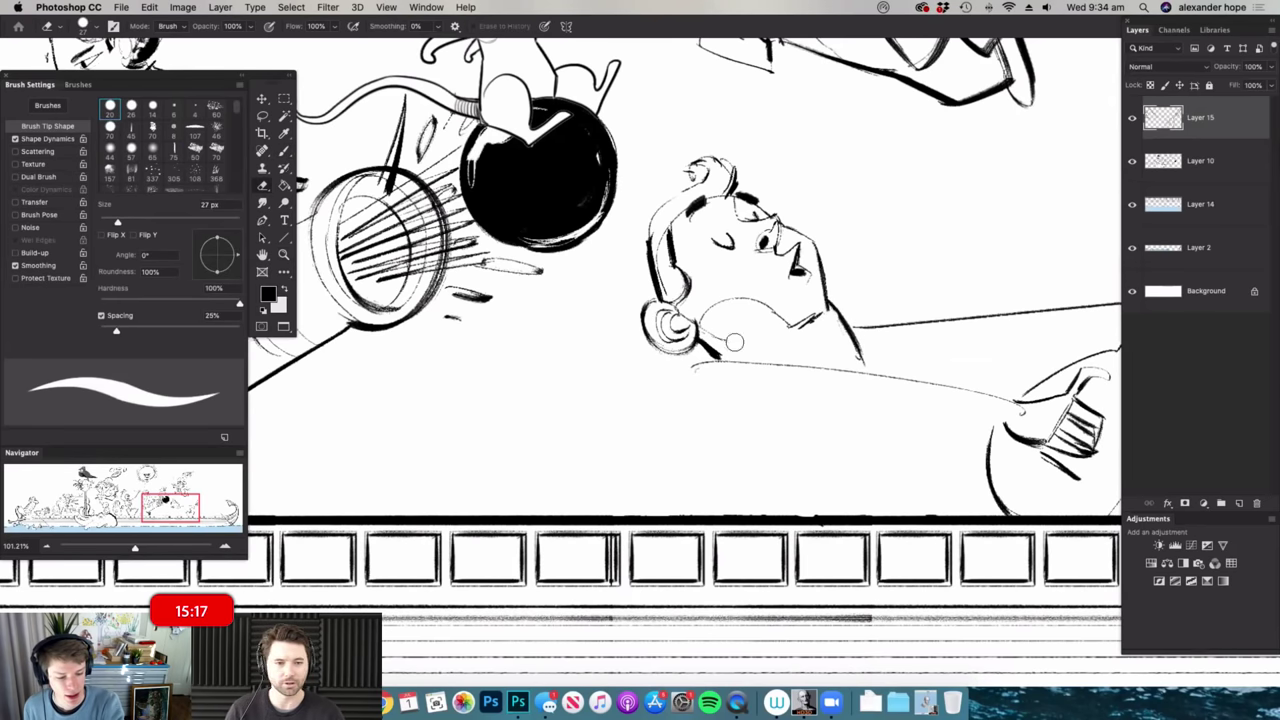
pyautogui.press('b')
pyautogui.scroll(2, 760, 300)
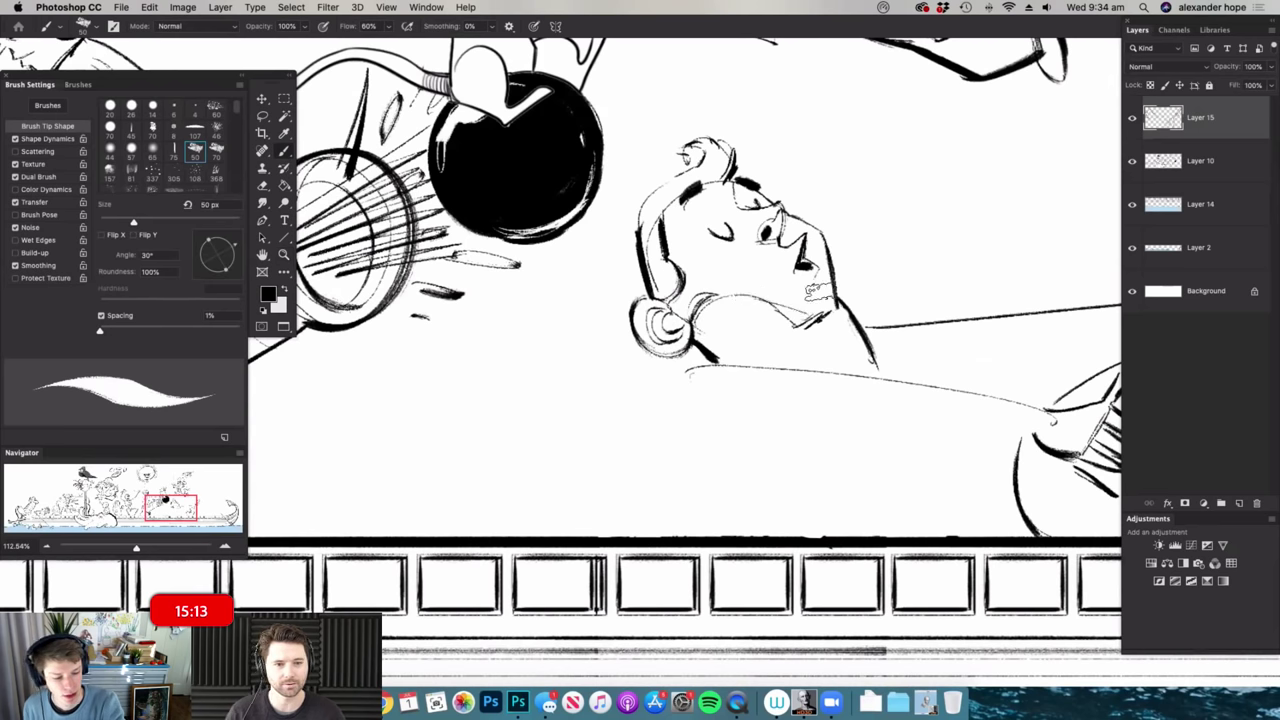
pyautogui.press('e')
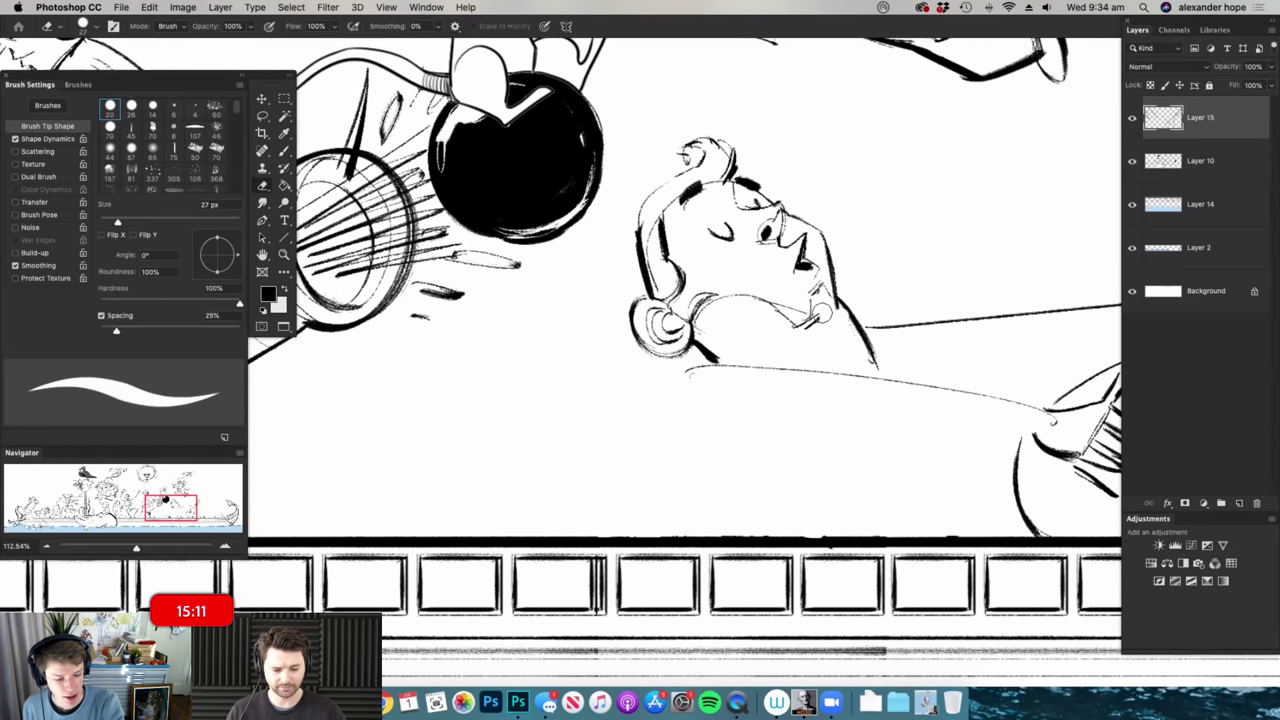
pyautogui.press('b')
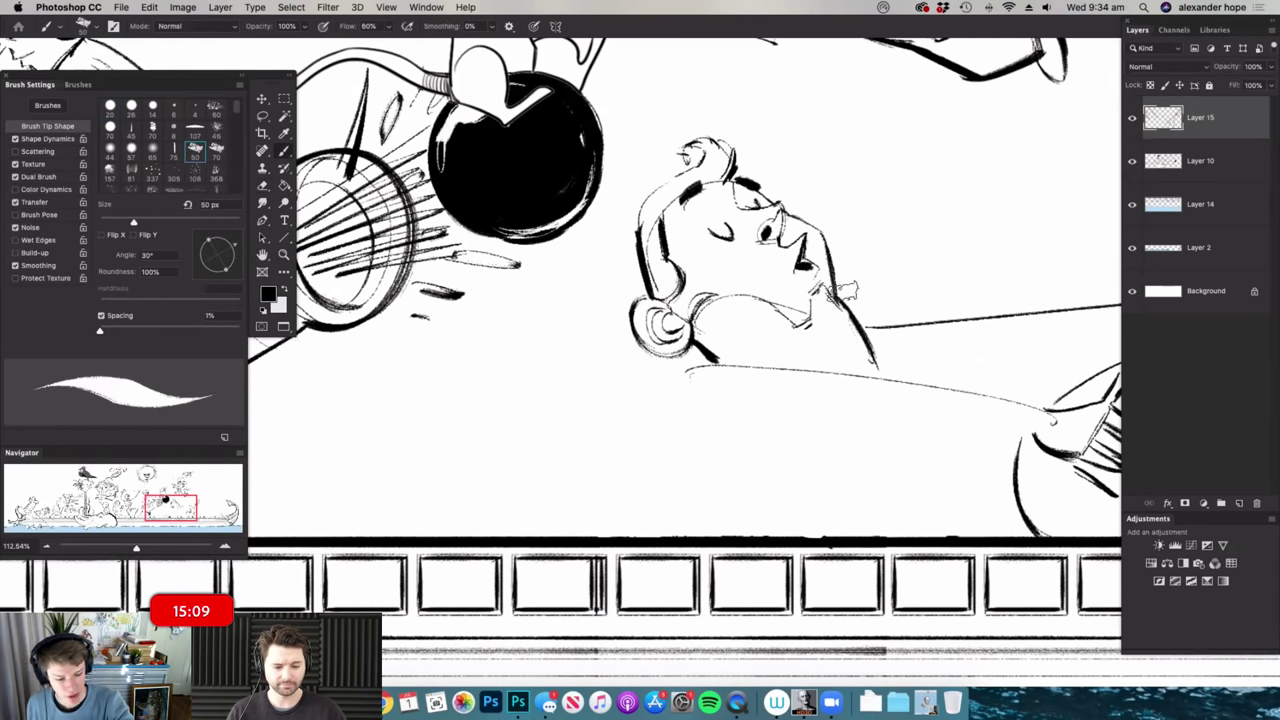
# - Thicken the far side of the face and neck, and shade the side of the hair with hatching
pyautogui.press('z')
pyautogui.keyDown('alt'); pyautogui.click(866, 263); pyautogui.keyUp('alt')
pyautogui.click(866, 263)
pyautogui.press('b')
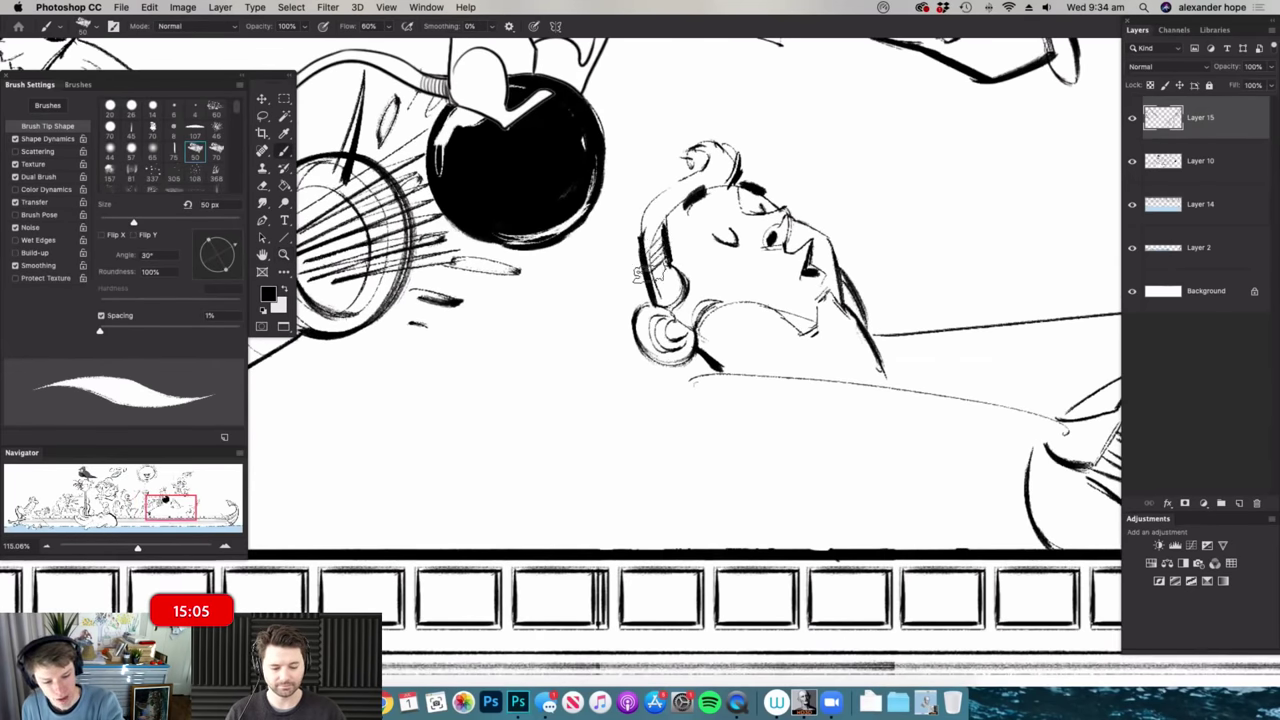
pyautogui.press('z')
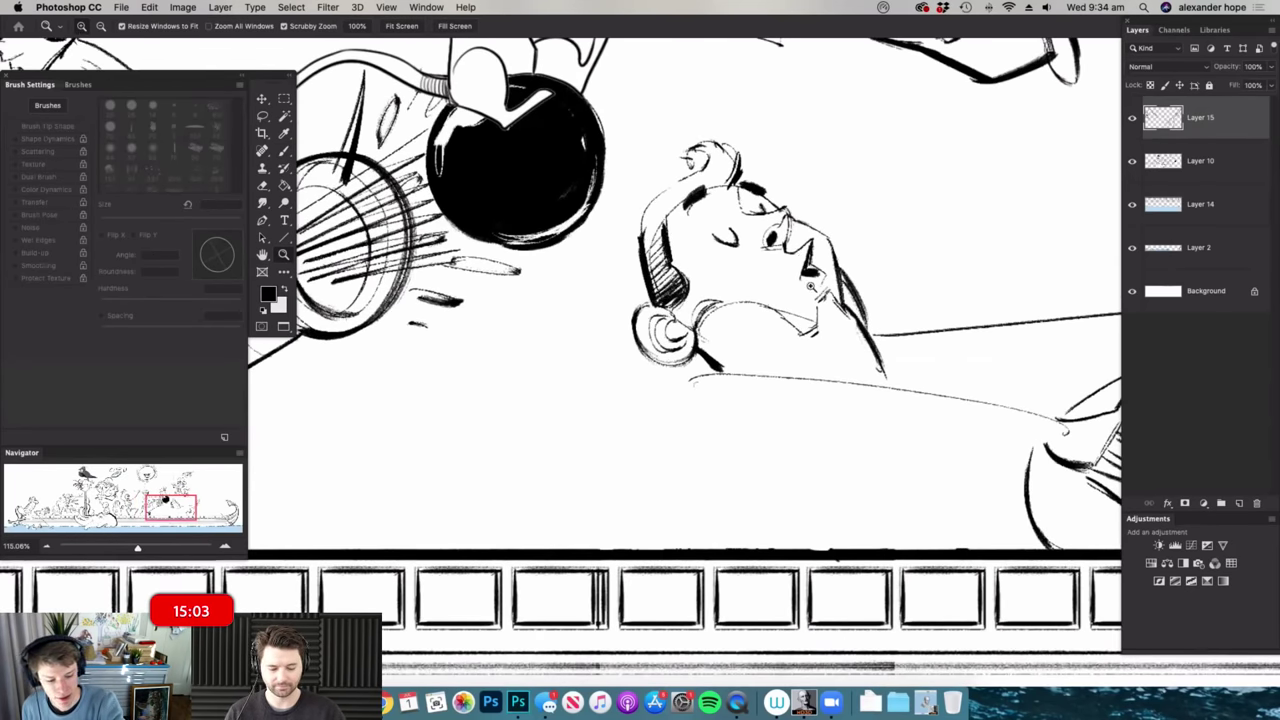
pyautogui.moveTo(812, 287)
pyautogui.mouseDown()
pyautogui.moveTo(731, 294)
pyautogui.moveTo(812, 313)
pyautogui.mouseUp()
pyautogui.press('b')
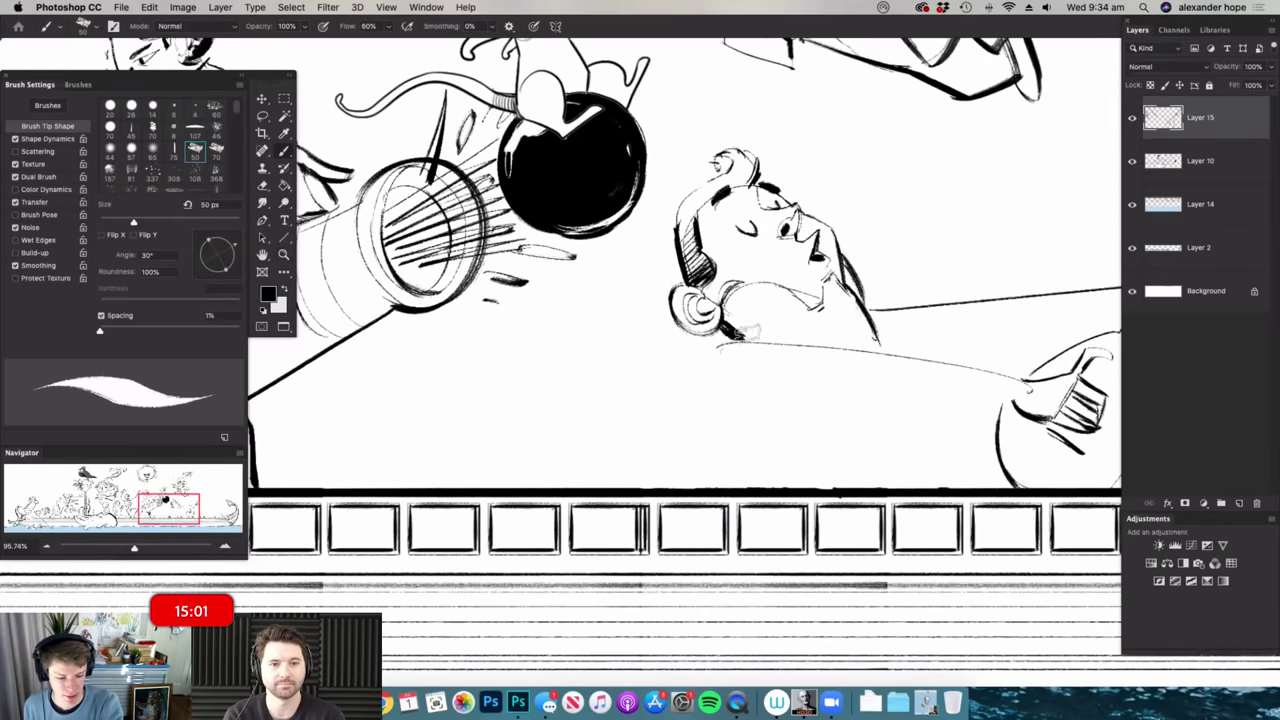
# - Draw the lute player's near arm as a long straight sleeve from the shoulder to a dark cuff at the strumming hand
pyautogui.press('z')
pyautogui.moveTo(842, 363); pyautogui.dragTo(764, 364)
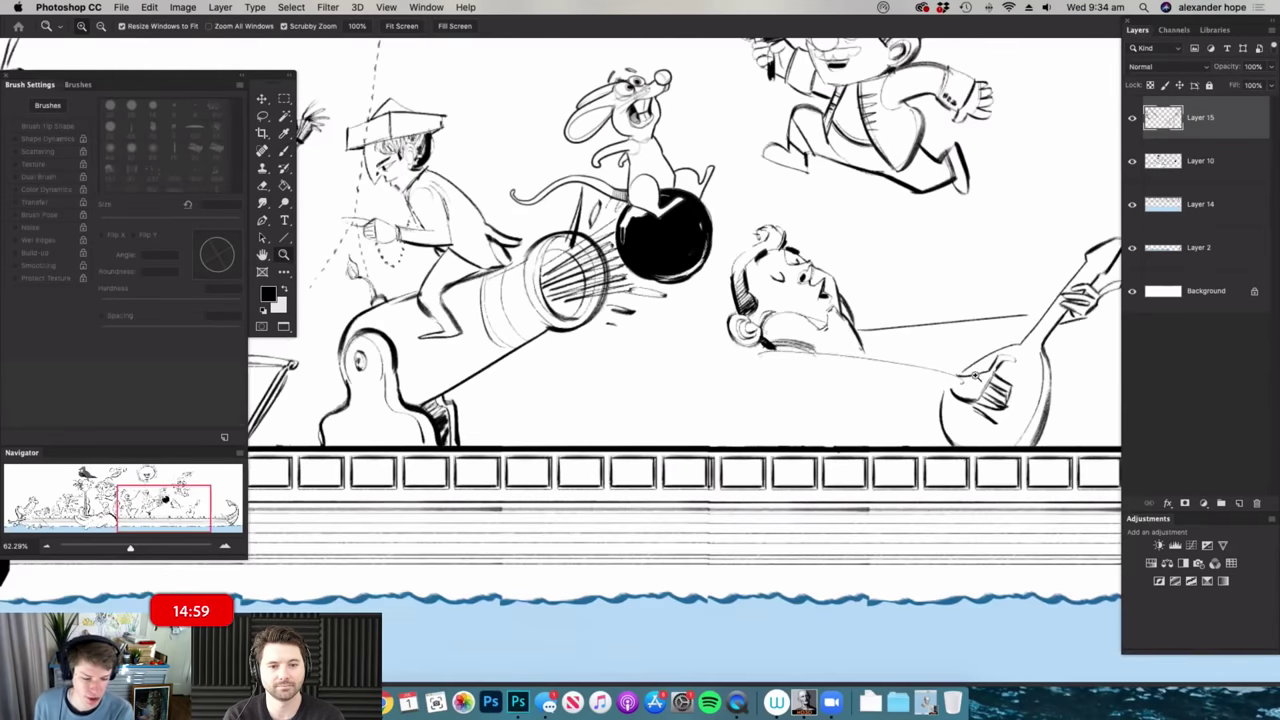
pyautogui.moveTo(960, 368); pyautogui.dragTo(1012, 368)
pyautogui.press('b')
pyautogui.moveTo(701, 338)
pyautogui.mouseDown()
pyautogui.moveTo(703, 401)
pyautogui.moveTo(948, 376)
pyautogui.mouseUp()
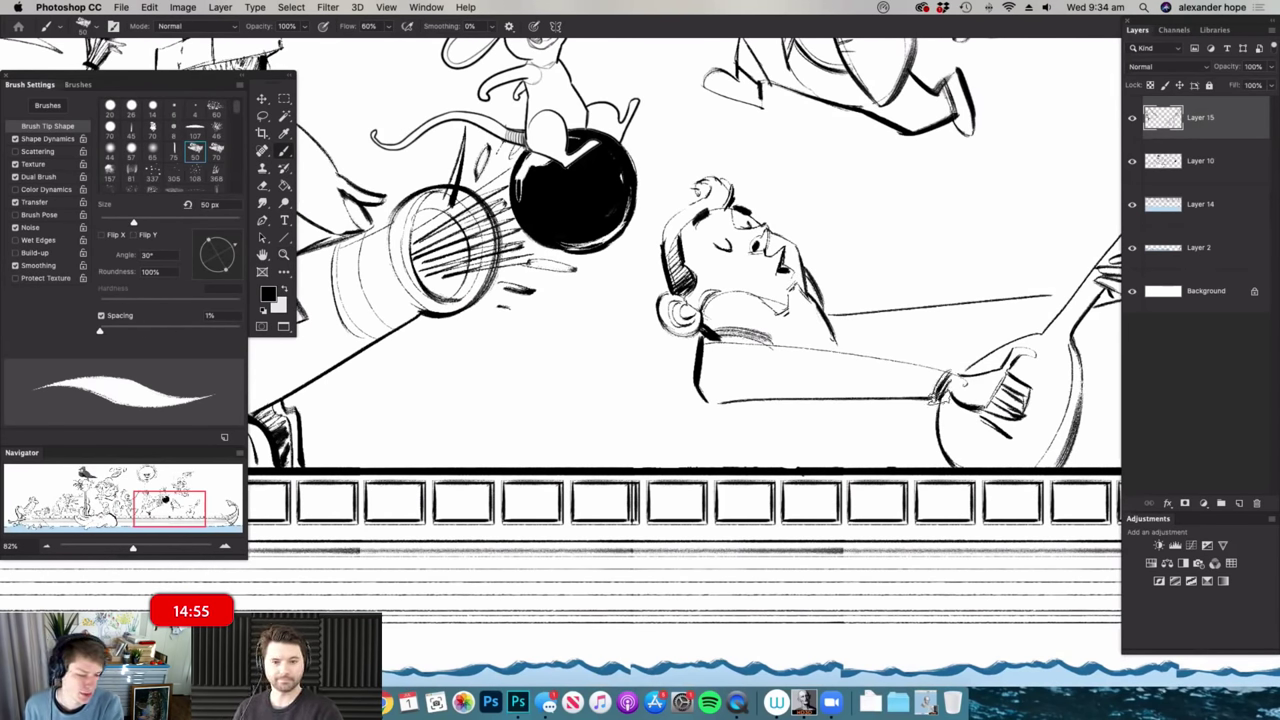
pyautogui.moveTo(778, 347); pyautogui.dragTo(946, 370)
# - Draw the underside and cuff of the lute player's far arm, joining the sleeve to the hand on the lute's neck
pyautogui.press('z')
pyautogui.moveTo(756, 406); pyautogui.dragTo(698, 406)
pyautogui.press('b')
pyautogui.moveTo(990, 316); pyautogui.dragTo(1060, 316)
pyautogui.press('b')
pyautogui.moveTo(935, 340); pyautogui.dragTo(931, 374)
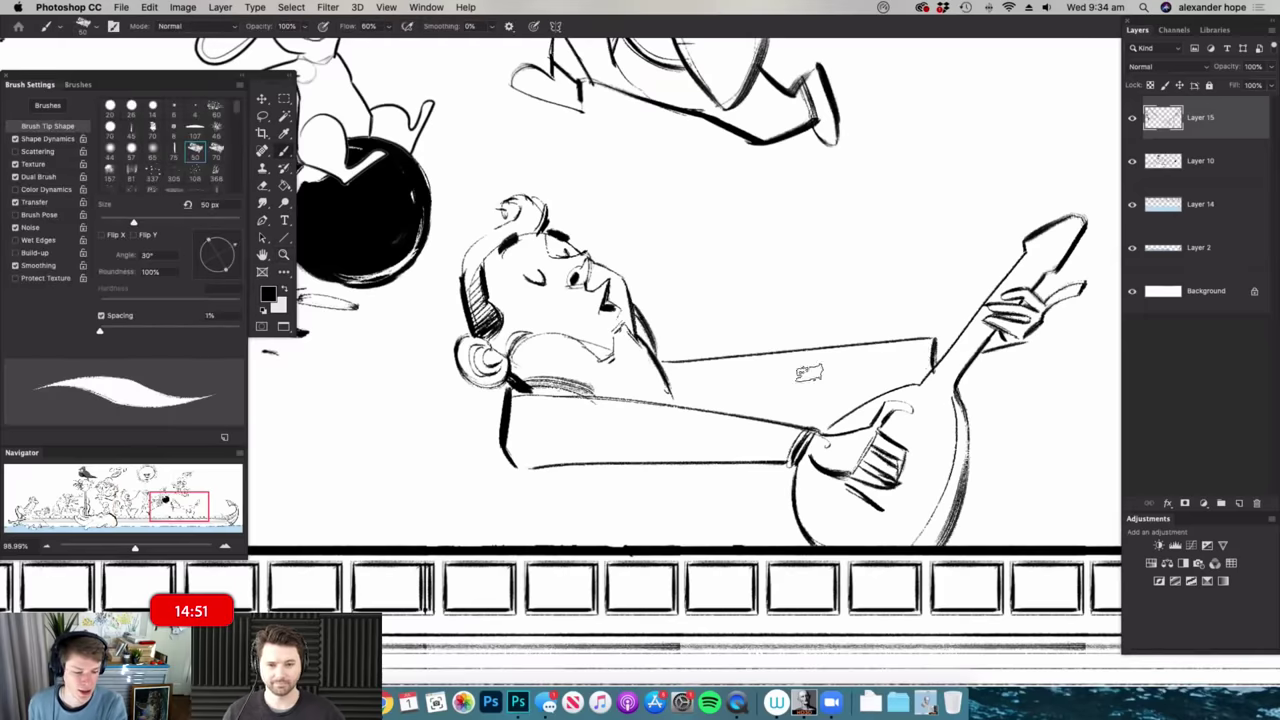
pyautogui.moveTo(730, 414); pyautogui.dragTo(922, 380)
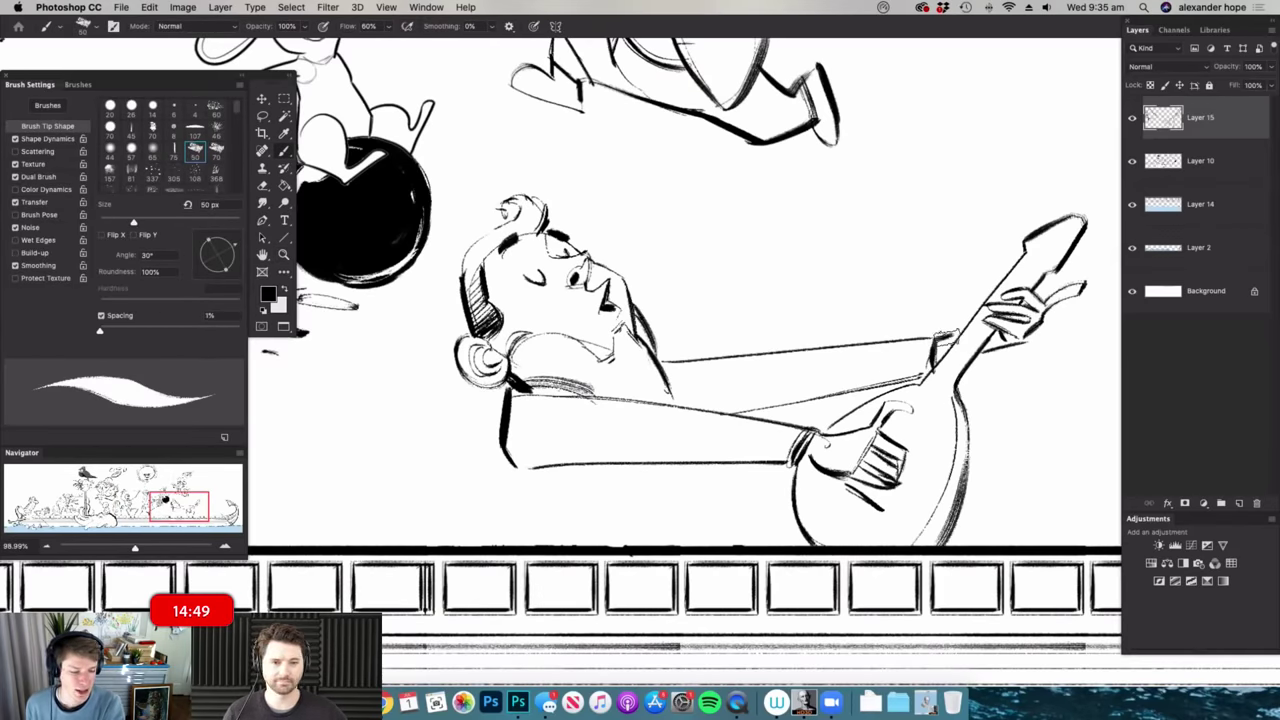
pyautogui.press('z')
pyautogui.press('b')
pyautogui.moveTo(1058, 326)
pyautogui.mouseDown()
pyautogui.moveTo(1012, 328)
pyautogui.moveTo(1082, 336)
pyautogui.mouseUp()
# - Draw the lute player's chest line, back, belly and open jacket edges running from the arms down to the ship's rail
pyautogui.press('z')
pyautogui.press('b')
pyautogui.moveTo(609, 351); pyautogui.dragTo(638, 400)
pyautogui.press('z')
pyautogui.moveTo(785, 329); pyautogui.dragTo(722, 333)
pyautogui.moveTo(655, 403); pyautogui.dragTo(695, 403)
pyautogui.press('b')
pyautogui.moveTo(571, 400); pyautogui.dragTo(636, 464)
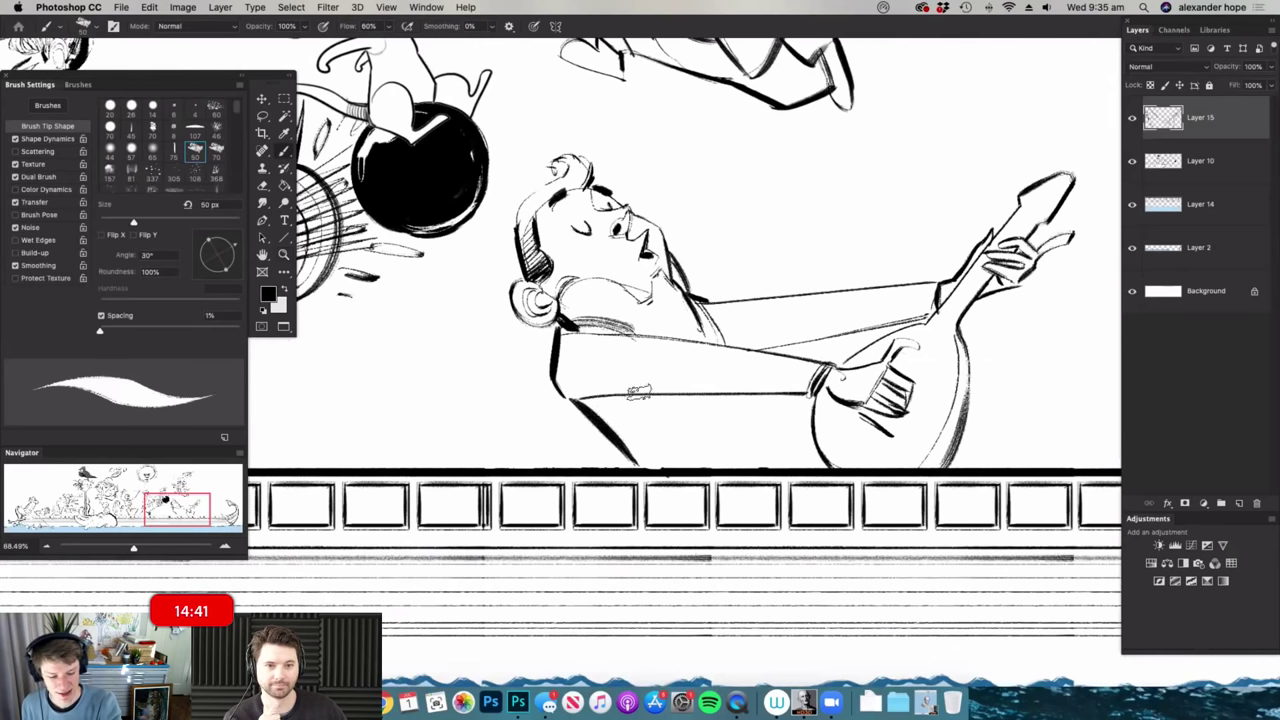
pyautogui.moveTo(743, 400); pyautogui.dragTo(780, 462)
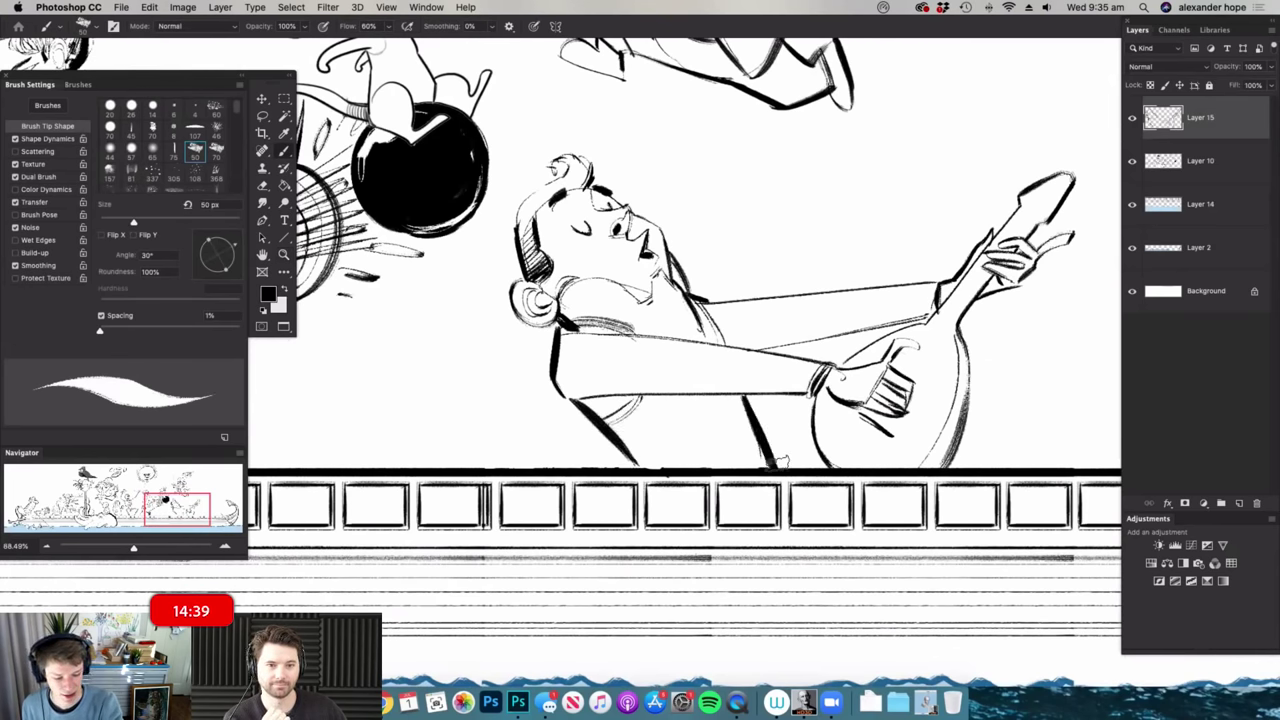
pyautogui.moveTo(716, 390); pyautogui.dragTo(745, 468)
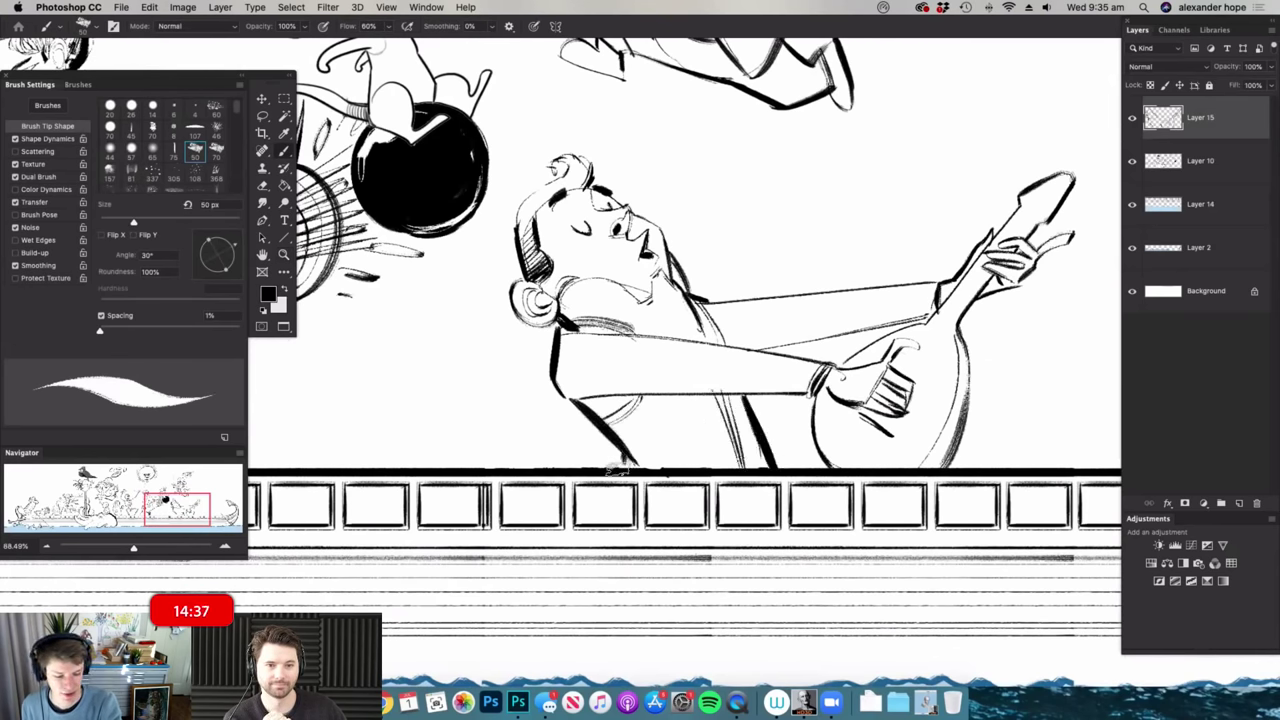
# - Draw the strings along the lute's neck down to the strumming hand
pyautogui.press('z')
pyautogui.moveTo(896, 340); pyautogui.dragTo(765, 325)
pyautogui.moveTo(580, 230); pyautogui.dragTo(632, 164)
pyautogui.moveTo(717, 261)
pyautogui.mouseDown()
pyautogui.moveTo(929, 334)
pyautogui.moveTo(966, 317)
pyautogui.moveTo(820, 345)
pyautogui.mouseUp()
pyautogui.press('z')
pyautogui.press('z')
pyautogui.moveTo(906, 363); pyautogui.dragTo(1022, 376)
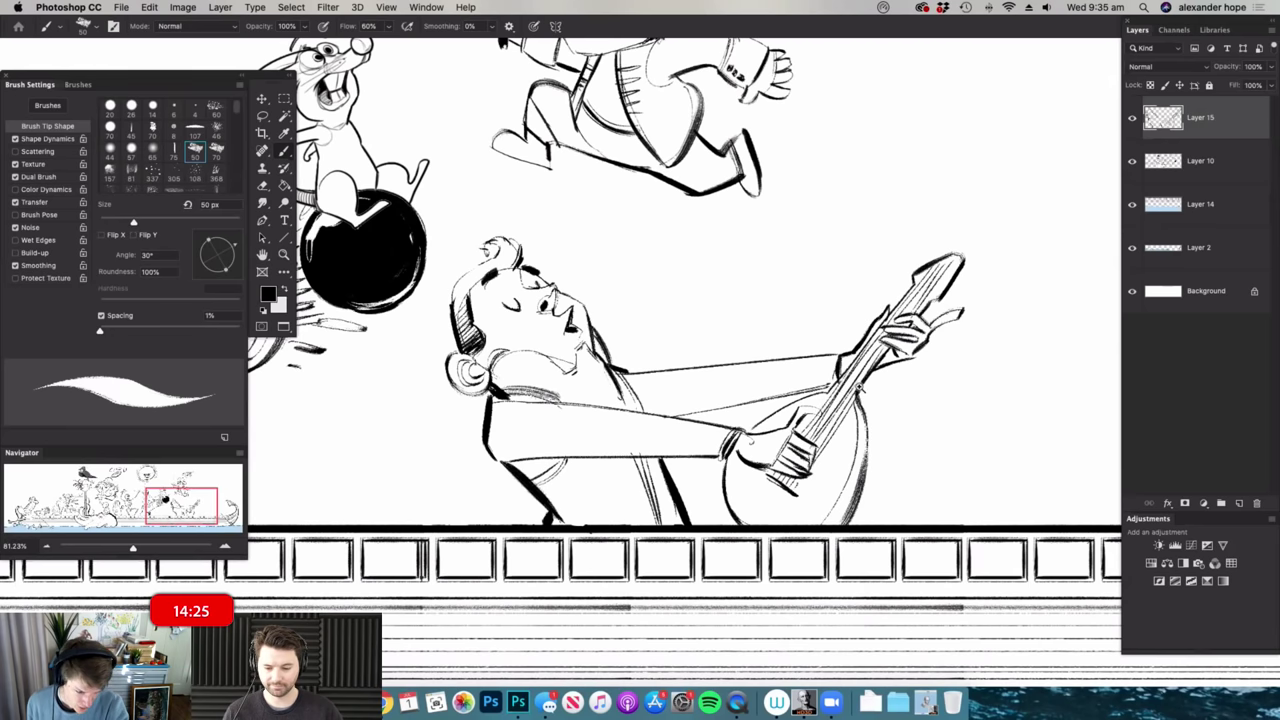
pyautogui.scroll(-3, 865, 385)
pyautogui.scroll(3, 865, 400)
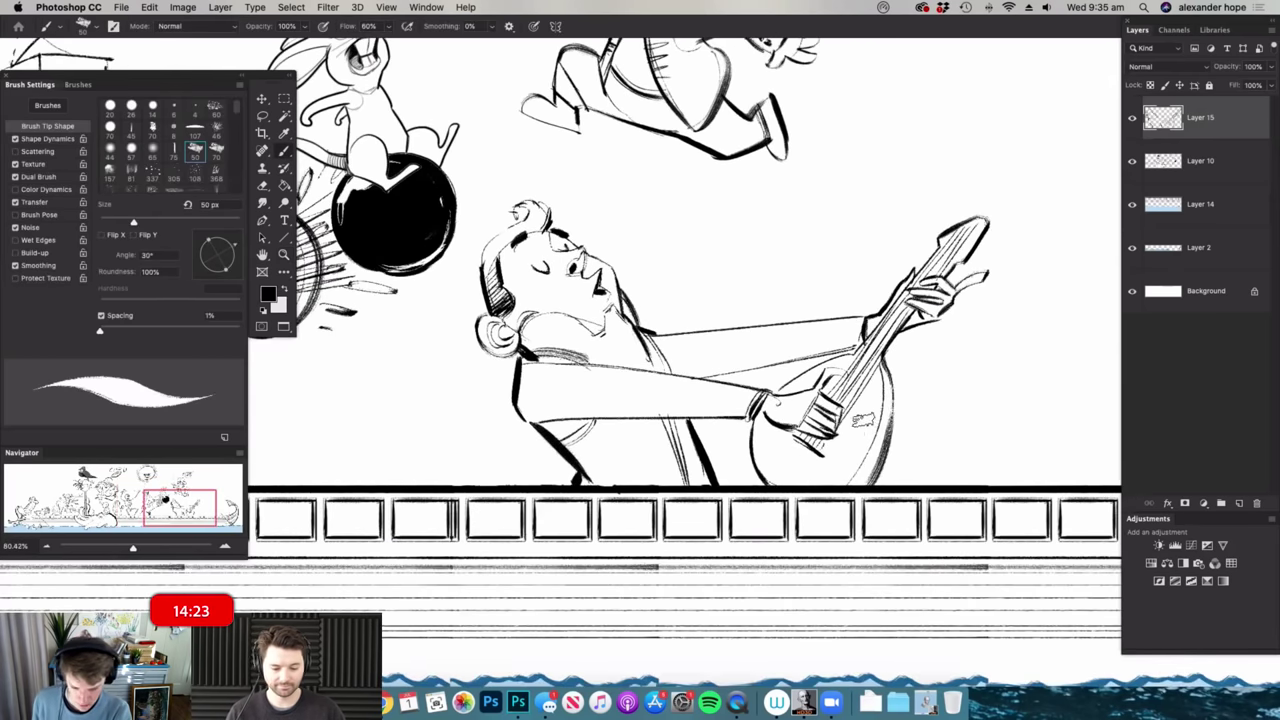
# - Add a small curved sound hole on the lute's body beside the strings
pyautogui.press('z')
pyautogui.moveTo(900, 435)
pyautogui.mouseDown()
pyautogui.moveTo(815, 435)
pyautogui.moveTo(870, 435)
pyautogui.mouseUp()
pyautogui.scroll(3, 824, 396)
pyautogui.press('b')
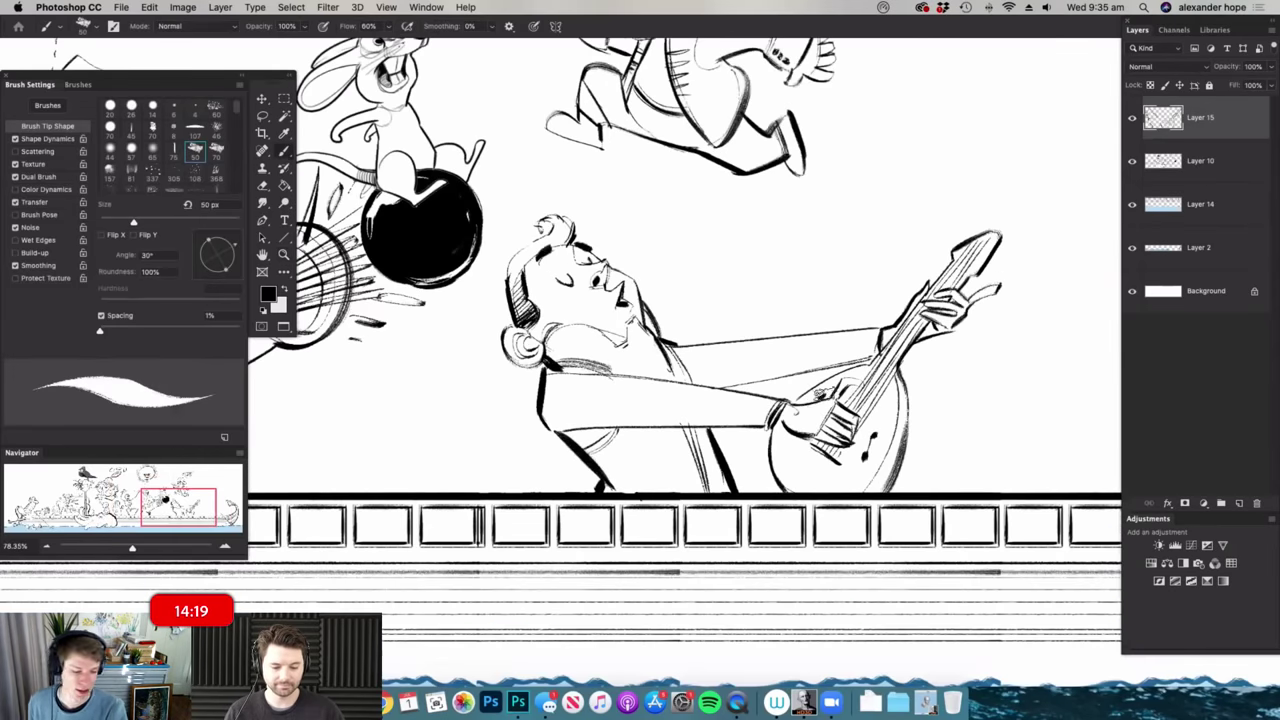
pyautogui.press('z')
pyautogui.moveTo(890, 372)
pyautogui.mouseDown()
pyautogui.moveTo(775, 370)
pyautogui.moveTo(800, 368)
pyautogui.mouseUp()
pyautogui.press('b')
pyautogui.scroll(-3, 837, 360)
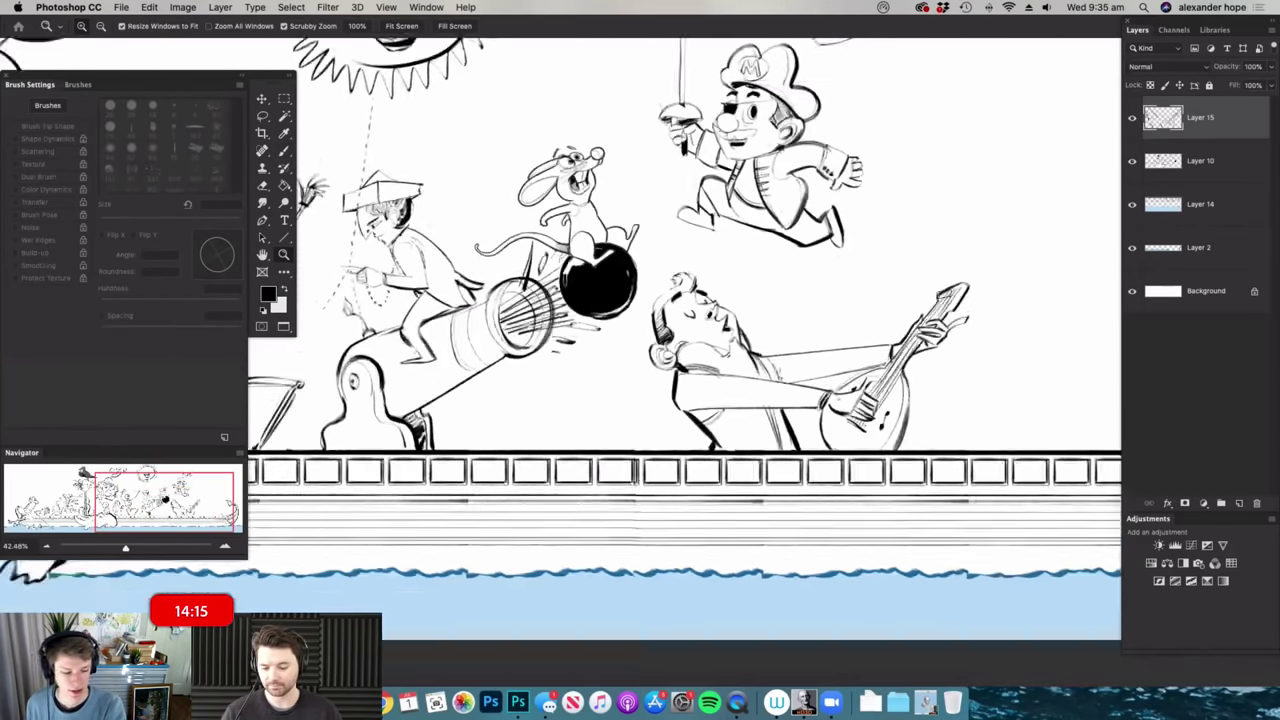
# - Select the lute player and scale the figure down slightly, keeping it standing behind the ship's rail
pyautogui.press('l')
pyautogui.moveTo(974, 268); pyautogui.dragTo(716, 270)
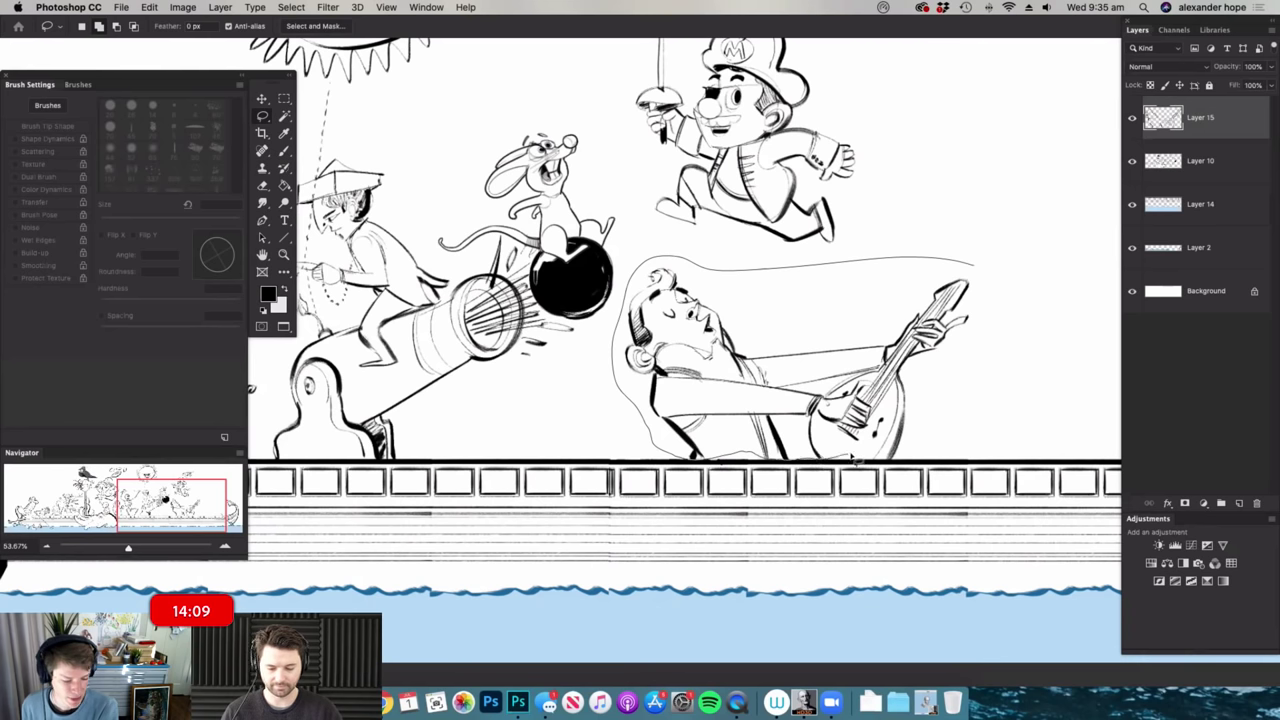
pyautogui.moveTo(990, 271); pyautogui.dragTo(986, 268)
pyautogui.hotkey('ctrl', 't')
pyautogui.moveTo(944, 326)
pyautogui.mouseDown()
pyautogui.moveTo(550, 400)
pyautogui.moveTo(633, 398)
pyautogui.moveTo(778, 265)
pyautogui.mouseUp()
pyautogui.press('Return')
pyautogui.press('super+d')
# - Merge the lute player's layer into Layer 10 and move the selected Mario-style pirate and his bird slightly down
pyautogui.press('z')
pyautogui.press('l')
pyautogui.moveTo(770, 137)
pyautogui.mouseDown()
pyautogui.moveTo(562, 476)
pyautogui.moveTo(579, 117)
pyautogui.moveTo(706, 125)
pyautogui.mouseUp()
pyautogui.press('v')
pyautogui.click(670, 322)
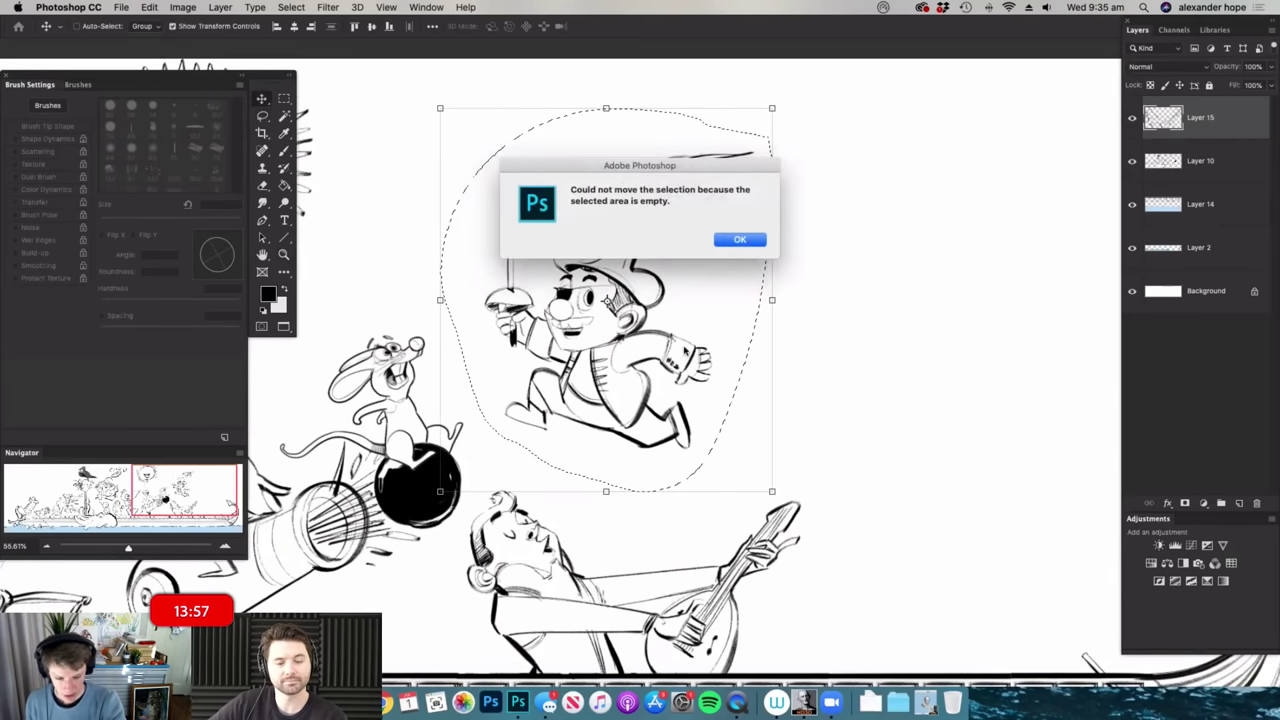
pyautogui.click(743, 245)
pyautogui.press('super+e')
pyautogui.moveTo(699, 379); pyautogui.dragTo(695, 410)
pyautogui.press('m')
pyautogui.press('super+d')
# - Look over the whole ship scene from the sun and skeleton to the lute player and the stern
pyautogui.press('space')
pyautogui.moveTo(1053, 472); pyautogui.dragTo(805, 402)
pyautogui.press('super+space')
pyautogui.keyDown('alt'); pyautogui.click(805, 402); pyautogui.keyUp('alt')
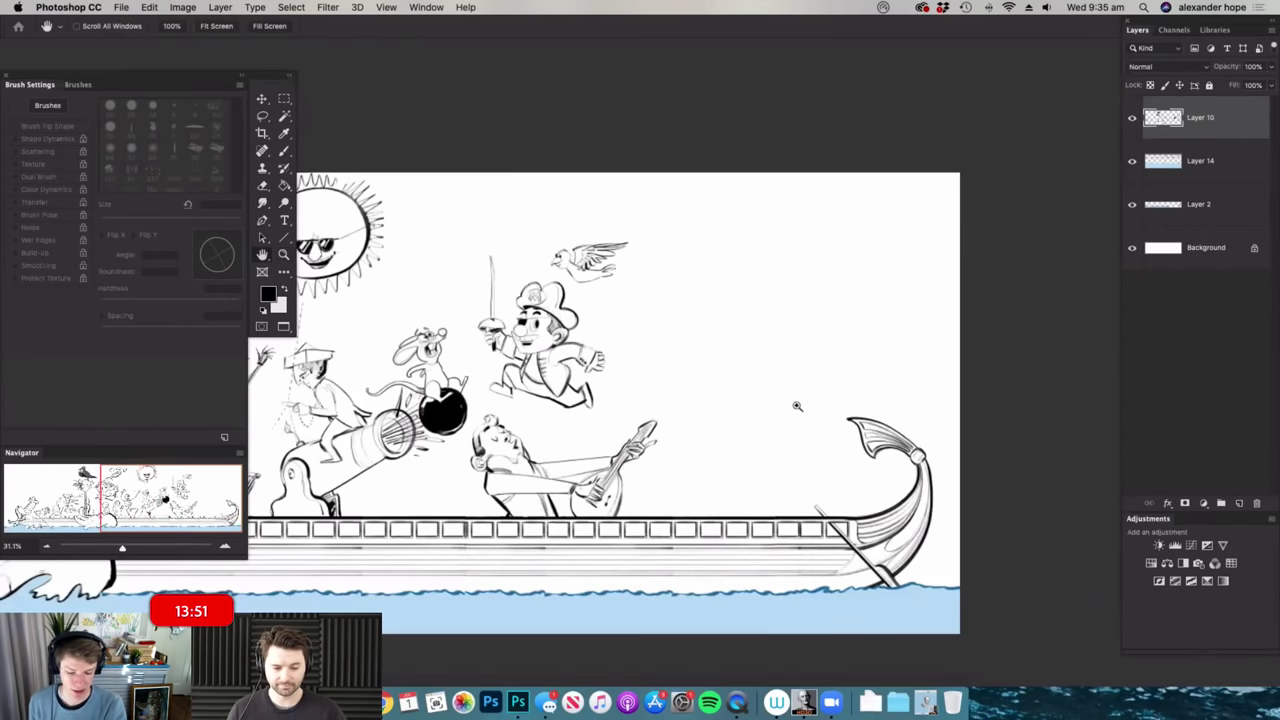
pyautogui.keyDown('alt'); pyautogui.click(803, 406); pyautogui.keyUp('alt')
pyautogui.moveTo(786, 351); pyautogui.dragTo(842, 347)
pyautogui.press('super+space')
pyautogui.moveTo(340, 386); pyautogui.dragTo(365, 386)
pyautogui.press('super+space')
pyautogui.moveTo(664, 391); pyautogui.dragTo(678, 393)
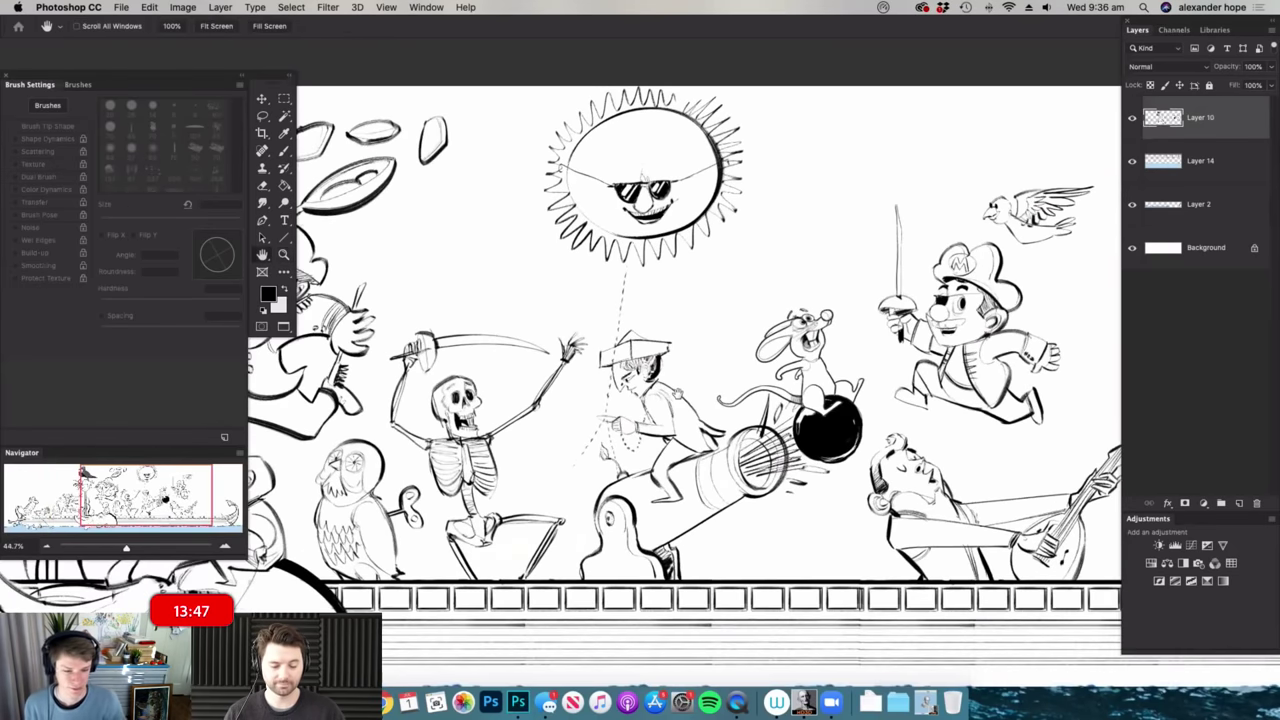
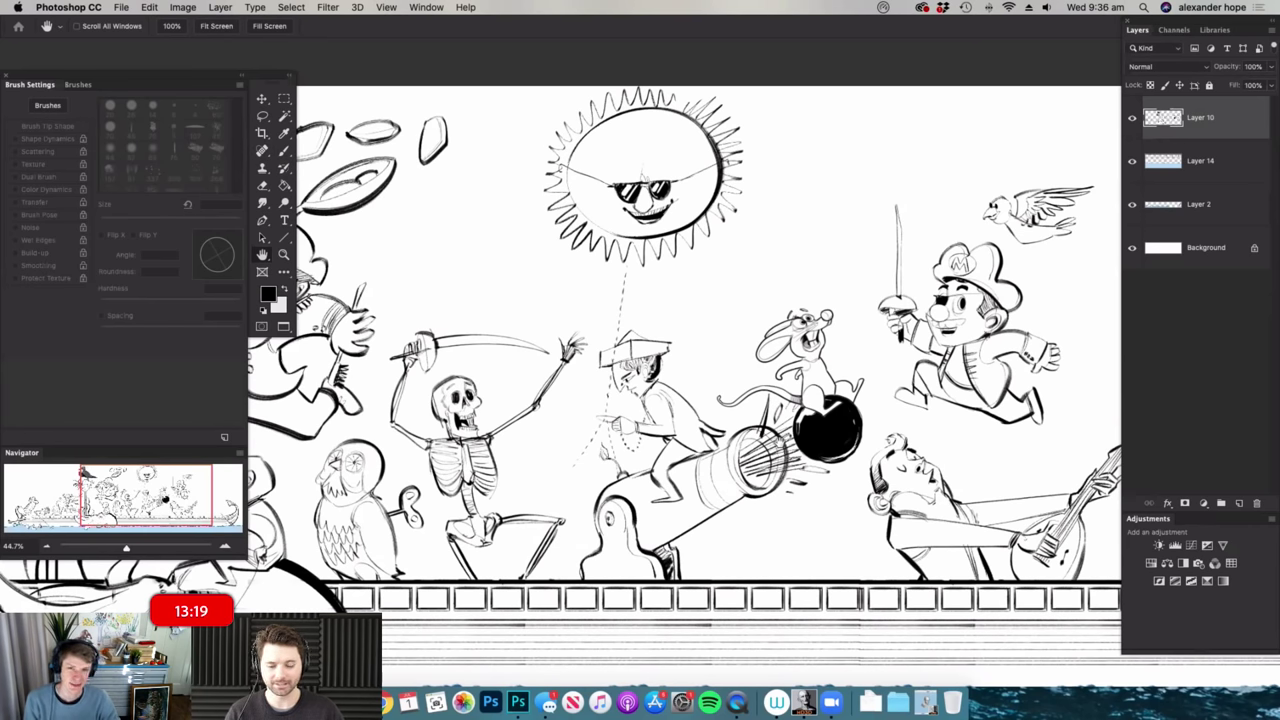
pyautogui.moveTo(815, 453); pyautogui.dragTo(722, 449)
pyautogui.moveTo(908, 426); pyautogui.dragTo(992, 426)
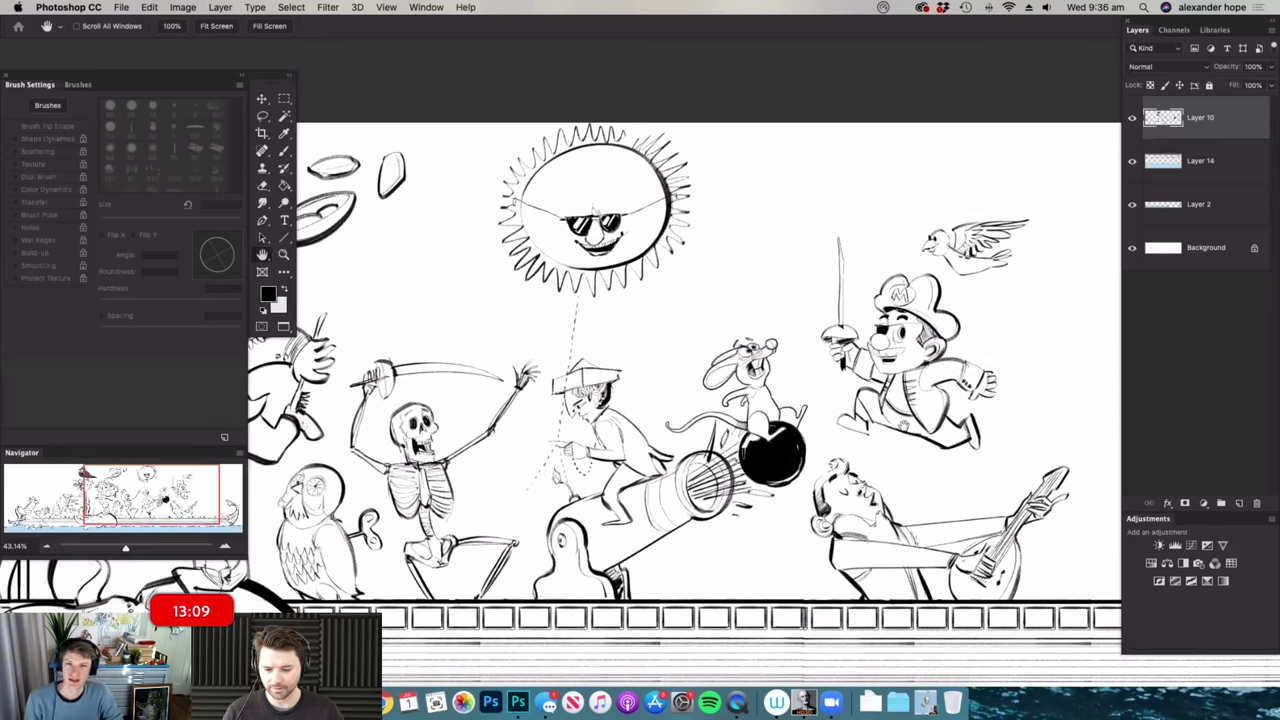
pyautogui.moveTo(1028, 442); pyautogui.dragTo(899, 445)
pyautogui.moveTo(980, 469); pyautogui.dragTo(902, 467)
pyautogui.scroll(5, 1000, 468)
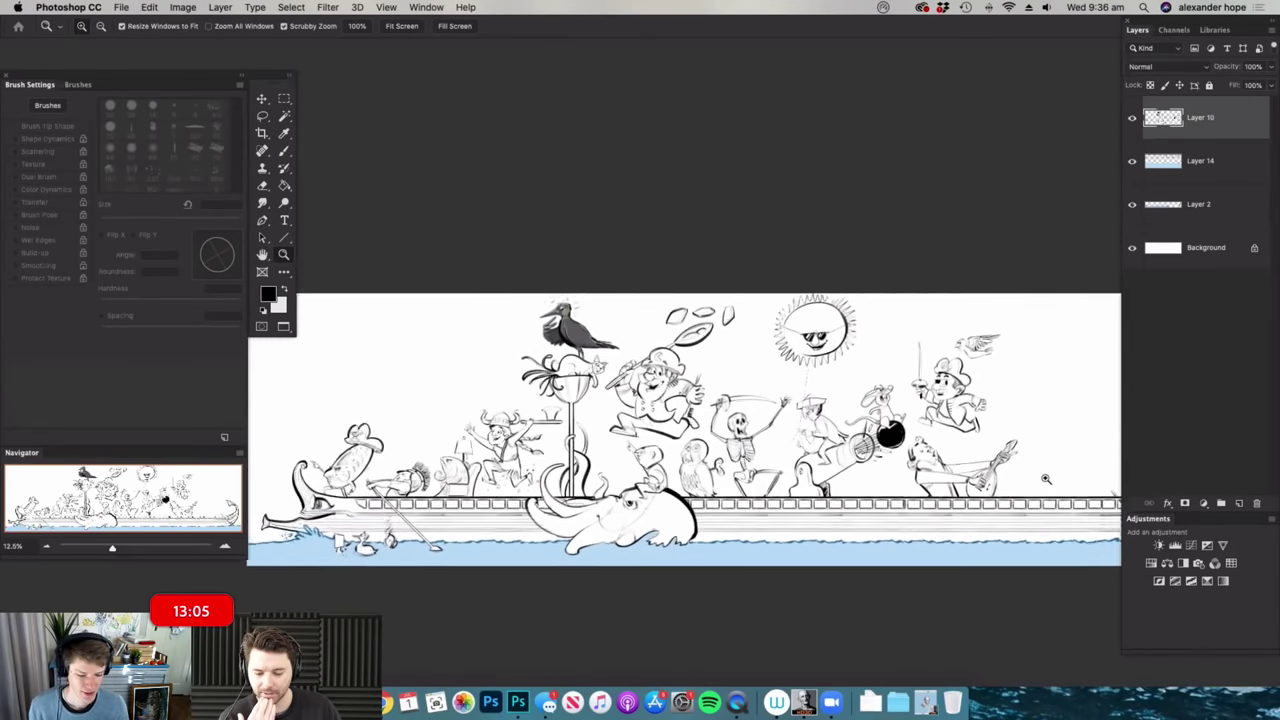
pyautogui.moveTo(1014, 470)
pyautogui.mouseDown()
pyautogui.moveTo(1062, 470)
pyautogui.moveTo(1005, 470)
pyautogui.mouseUp()
# - Draw a loose row of oval barnacles with dark centres along the lower hull beneath the cannon
pyautogui.press('z')
pyautogui.scroll(4, 835, 578)
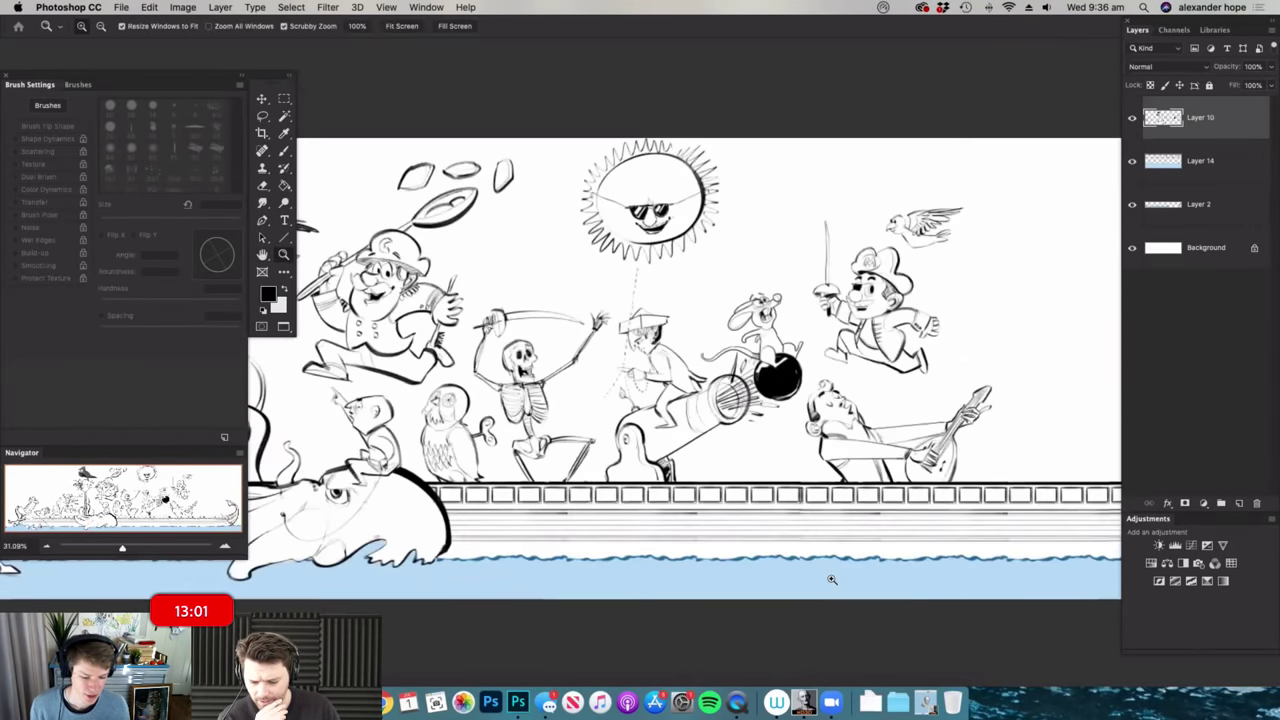
pyautogui.scroll(5, 864, 578)
pyautogui.press('b')
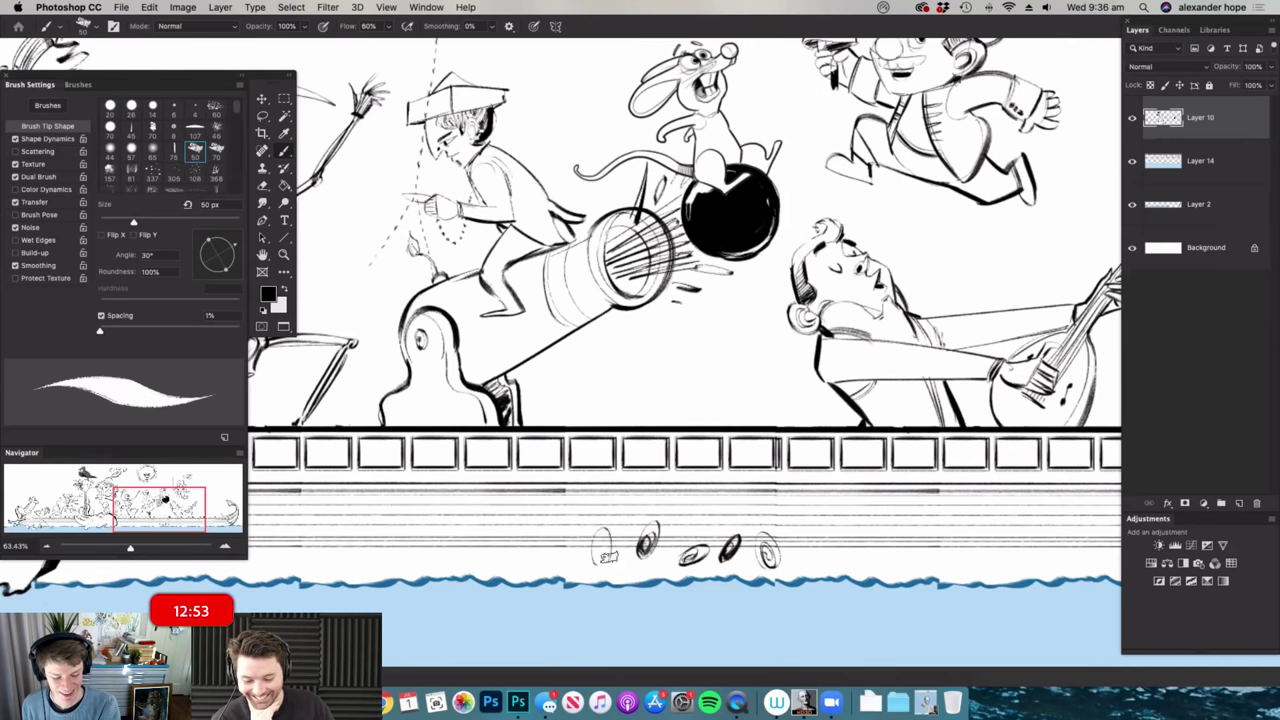
pyautogui.press('z')
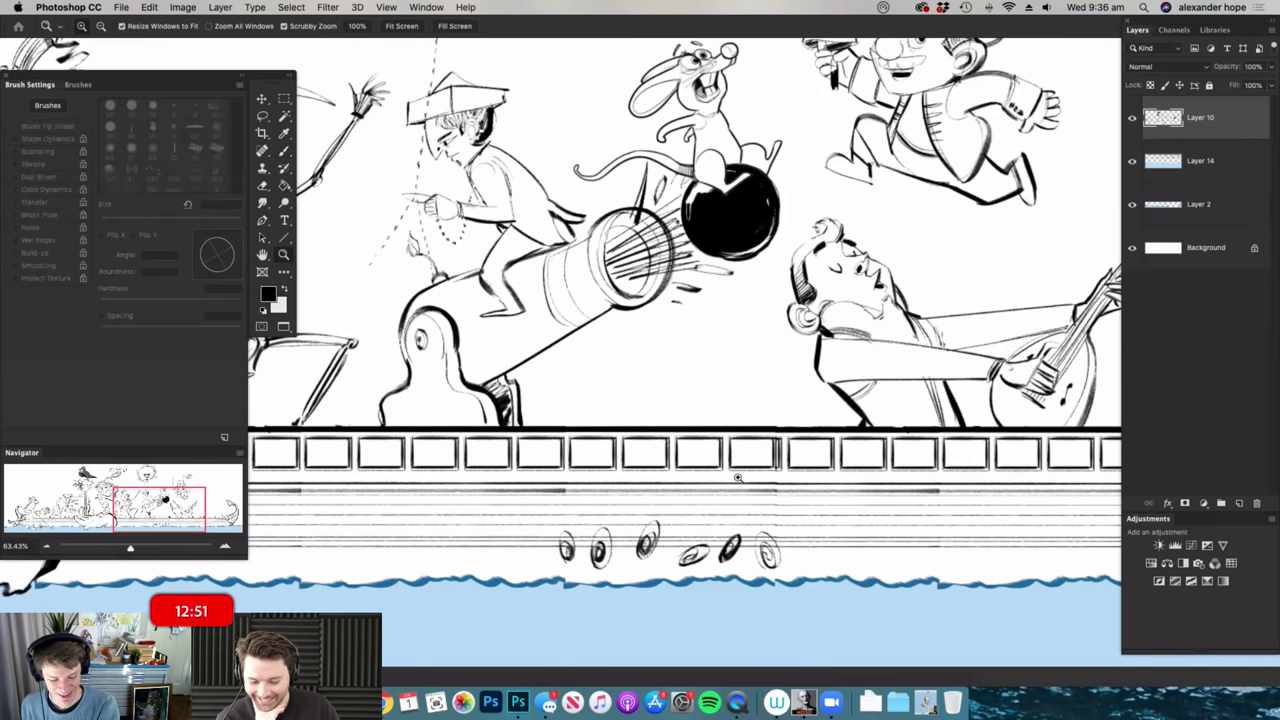
pyautogui.scroll(-3, 575, 545)
pyautogui.scroll(2, 590, 527)
pyautogui.press('b')
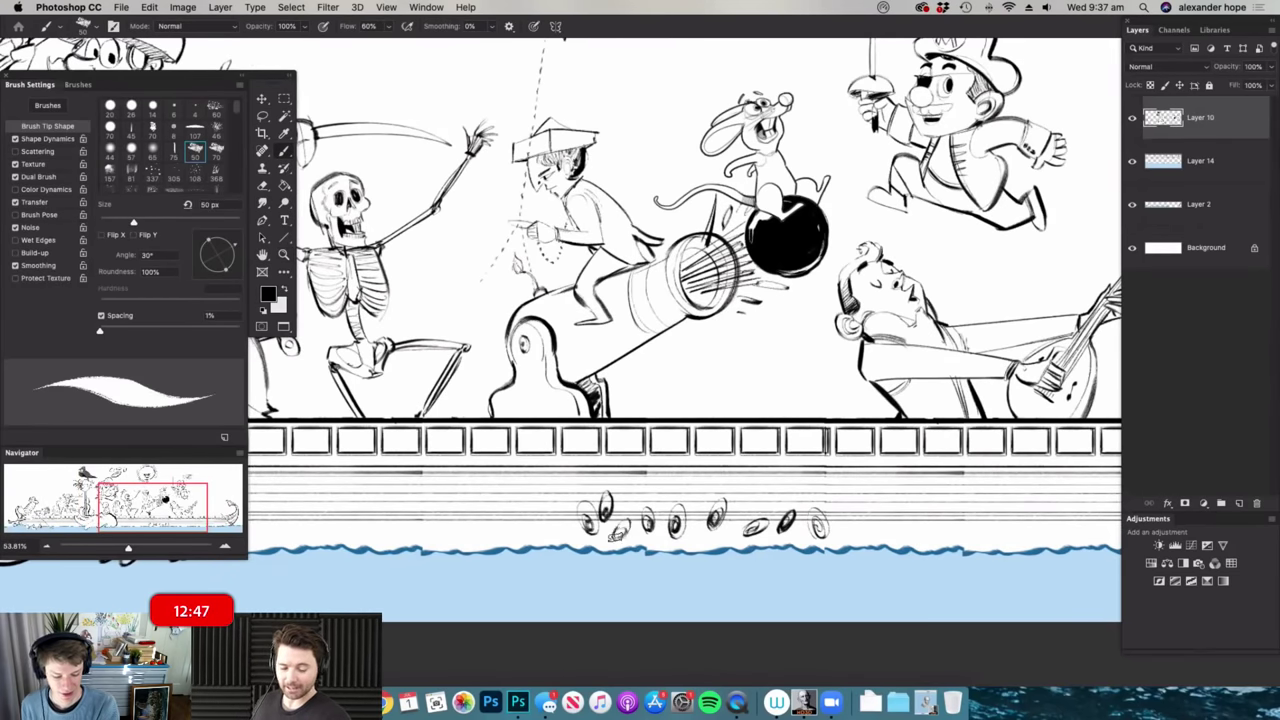
pyautogui.press('z')
pyautogui.scroll(1, 800, 500)
pyautogui.press('b')
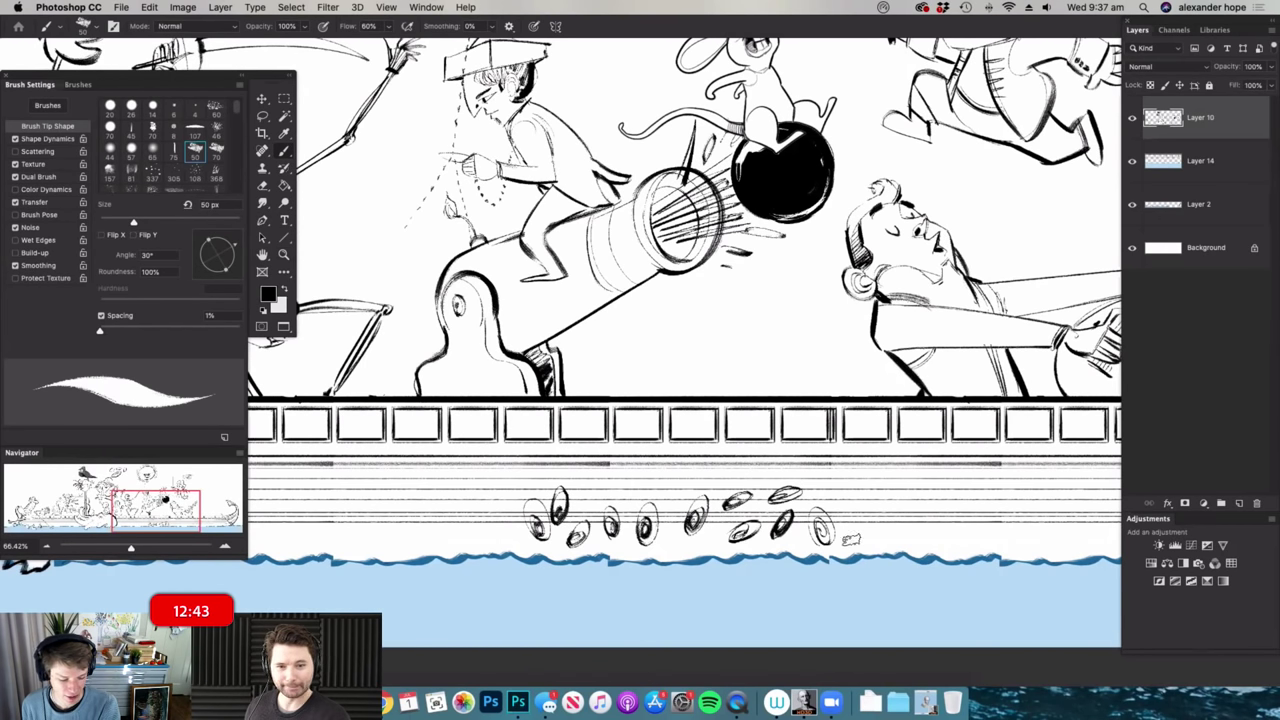
# - Extend the barnacle cluster toward the stern and fill its gaps with smaller barnacles just above the waterline
pyautogui.moveTo(876, 520)
pyautogui.mouseDown()
pyautogui.moveTo(912, 540)
pyautogui.moveTo(952, 518)
pyautogui.moveTo(913, 513)
pyautogui.moveTo(862, 476)
pyautogui.mouseUp()
pyautogui.scroll(5, 870, 475)
pyautogui.scroll(-4, 868, 485)
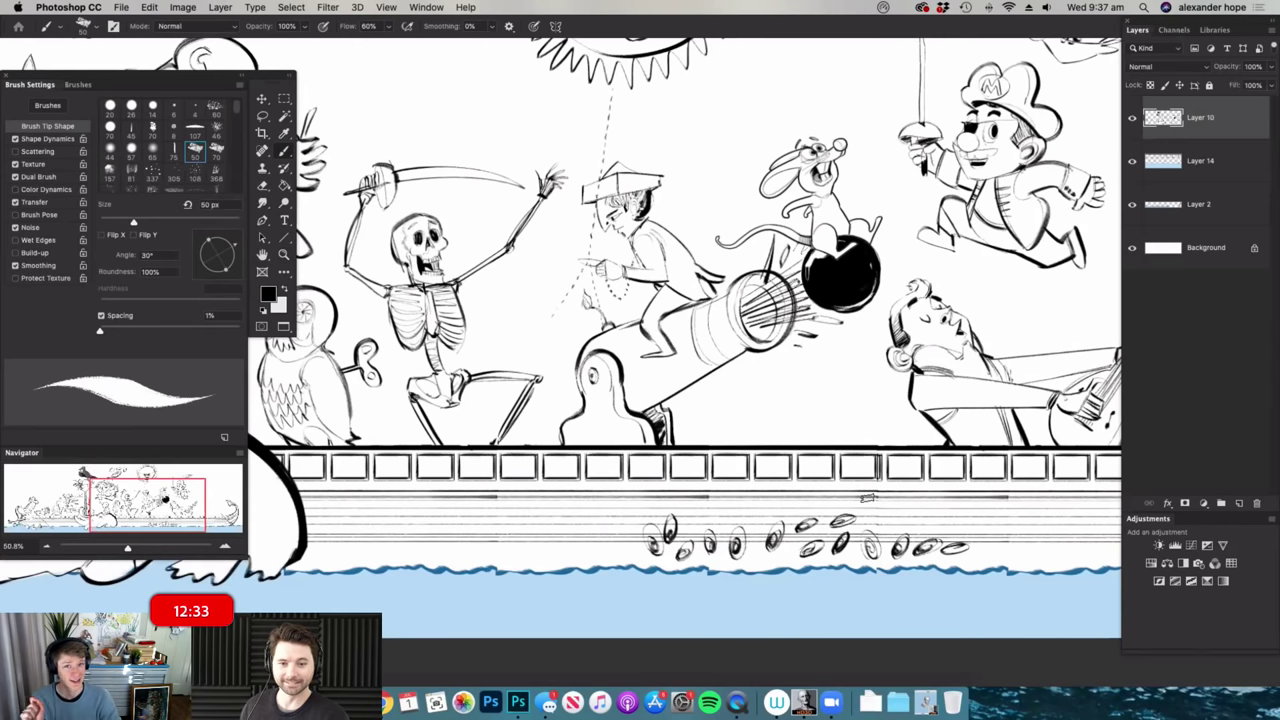
pyautogui.scroll(-5, 872, 508)
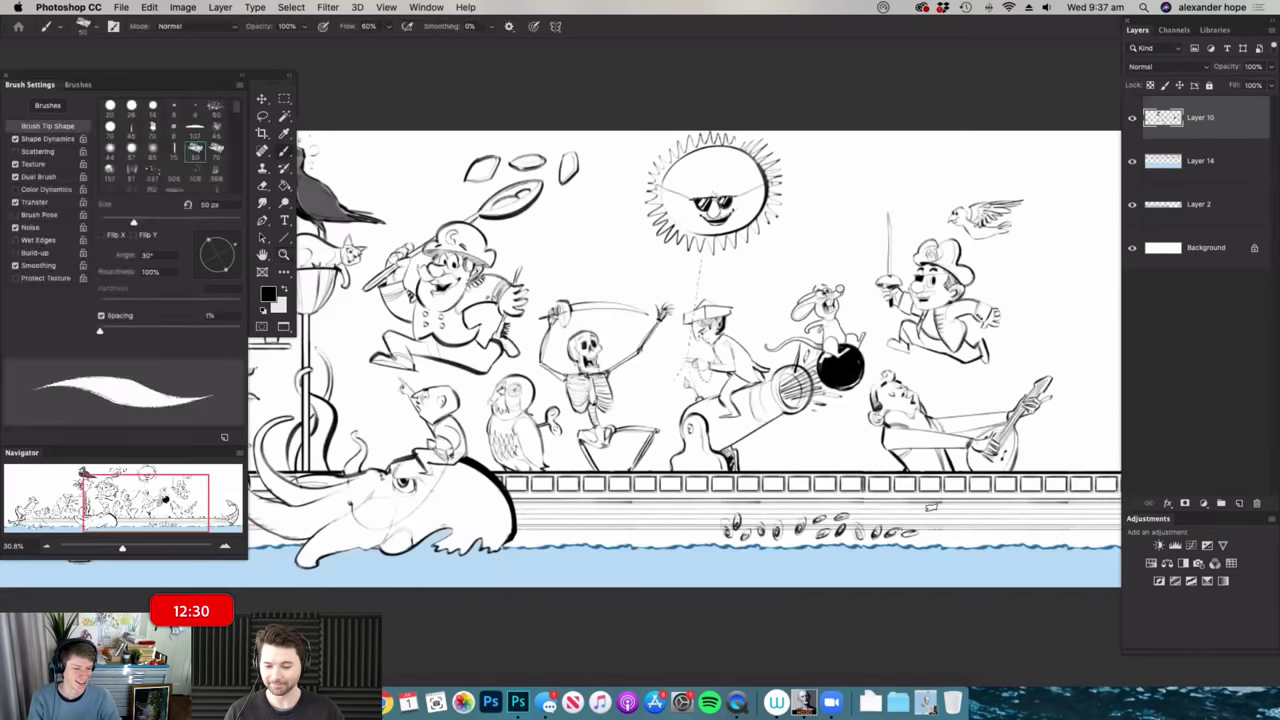
pyautogui.moveTo(908, 518); pyautogui.dragTo(978, 493)
pyautogui.moveTo(686, 564); pyautogui.dragTo(692, 566)
pyautogui.scroll(3, 690, 565)
pyautogui.press('b')
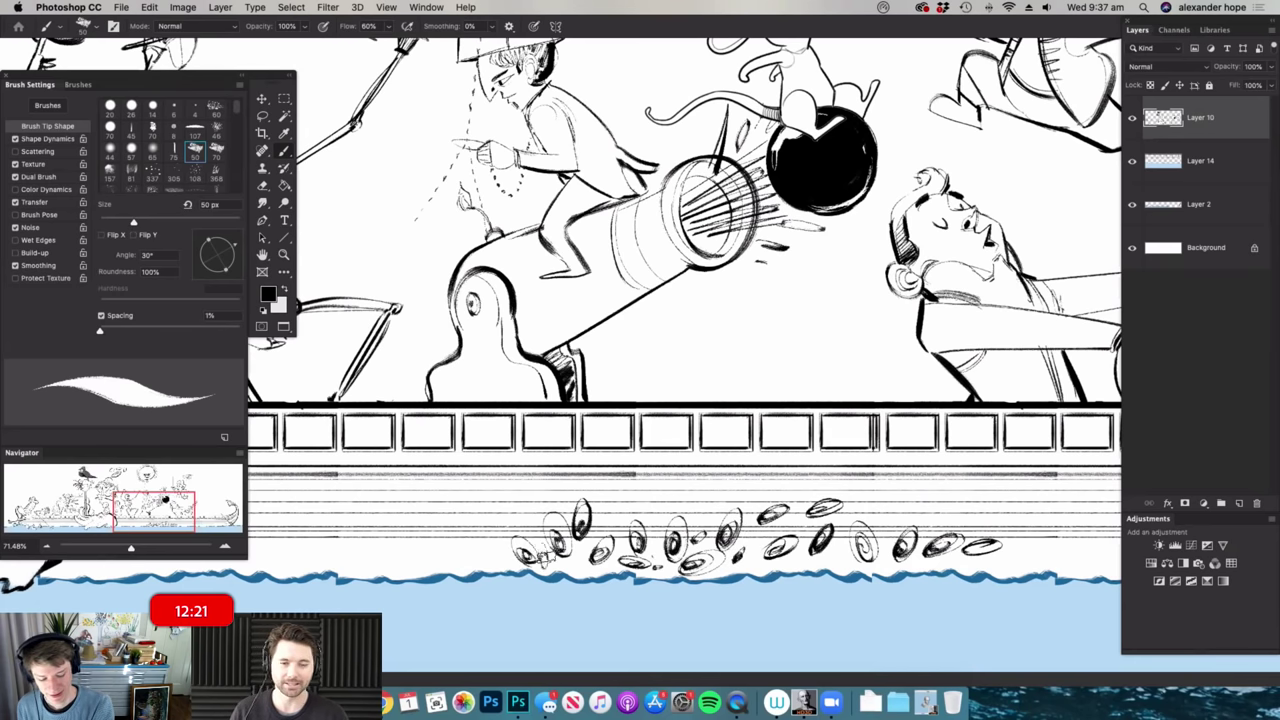
# - Add more barnacles at both ends of the hull cluster to make it longer and denser
pyautogui.press('z')
pyautogui.moveTo(675, 510); pyautogui.dragTo(560, 518)
pyautogui.moveTo(838, 541); pyautogui.dragTo(849, 538)
pyautogui.press('b')
pyautogui.press('z')
pyautogui.moveTo(686, 544); pyautogui.dragTo(560, 542)
pyautogui.press('b')
pyautogui.press('z')
pyautogui.moveTo(690, 522); pyautogui.dragTo(681, 523)
# - Examine the rear of the ship and the empty sky between the Mario-style pirate and the stern
pyautogui.press('space')
pyautogui.moveTo(796, 527)
pyautogui.mouseDown()
pyautogui.moveTo(731, 542)
pyautogui.moveTo(715, 532)
pyautogui.moveTo(792, 514)
pyautogui.moveTo(812, 490)
pyautogui.moveTo(694, 511)
pyautogui.mouseUp()
pyautogui.press('super+space')
pyautogui.press('super+space')
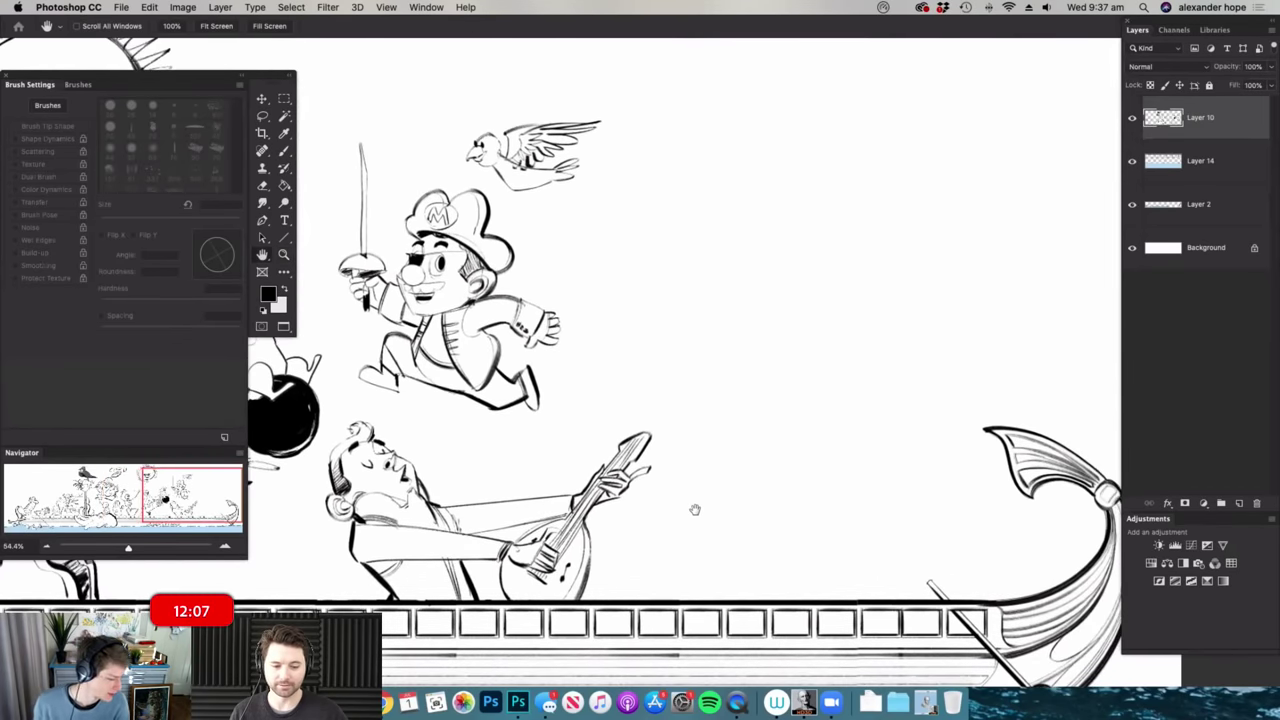
pyautogui.moveTo(756, 514); pyautogui.dragTo(553, 505)
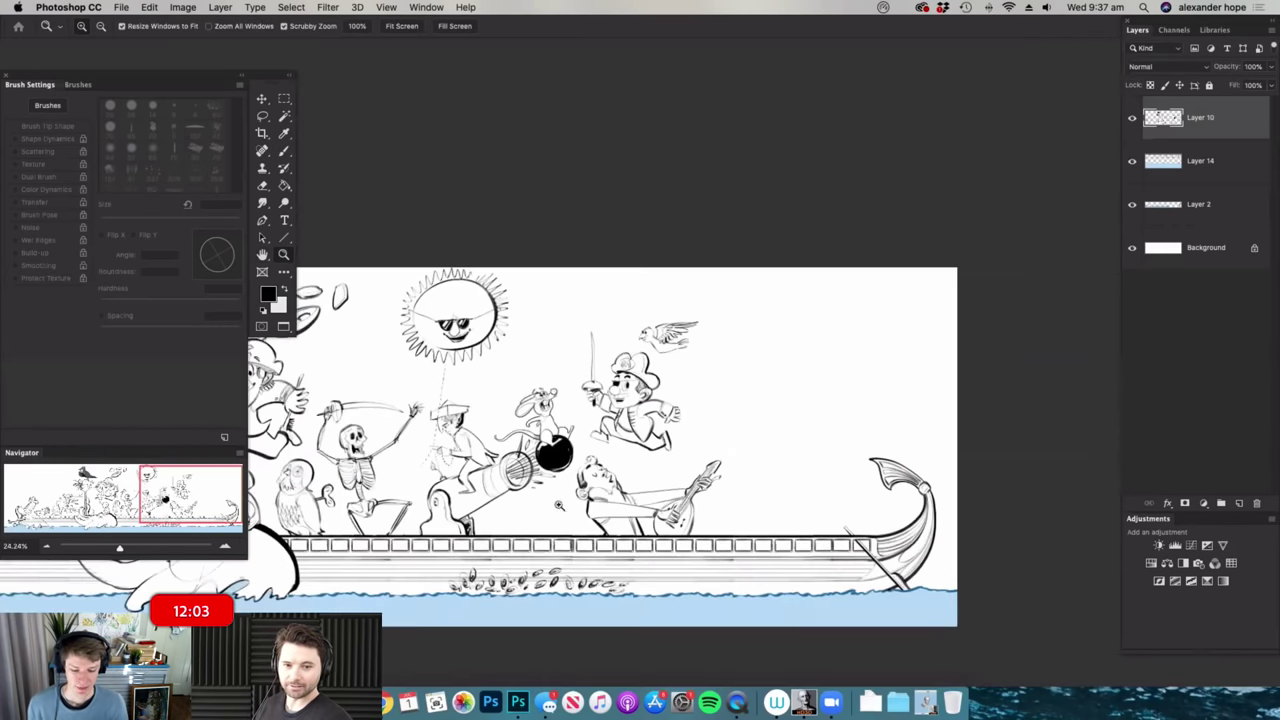
pyautogui.moveTo(786, 500); pyautogui.dragTo(809, 500)
pyautogui.press('b')
pyautogui.press('z')
pyautogui.moveTo(780, 360)
pyautogui.mouseDown()
pyautogui.moveTo(806, 374)
pyautogui.moveTo(845, 361)
pyautogui.mouseUp()
pyautogui.press('b')
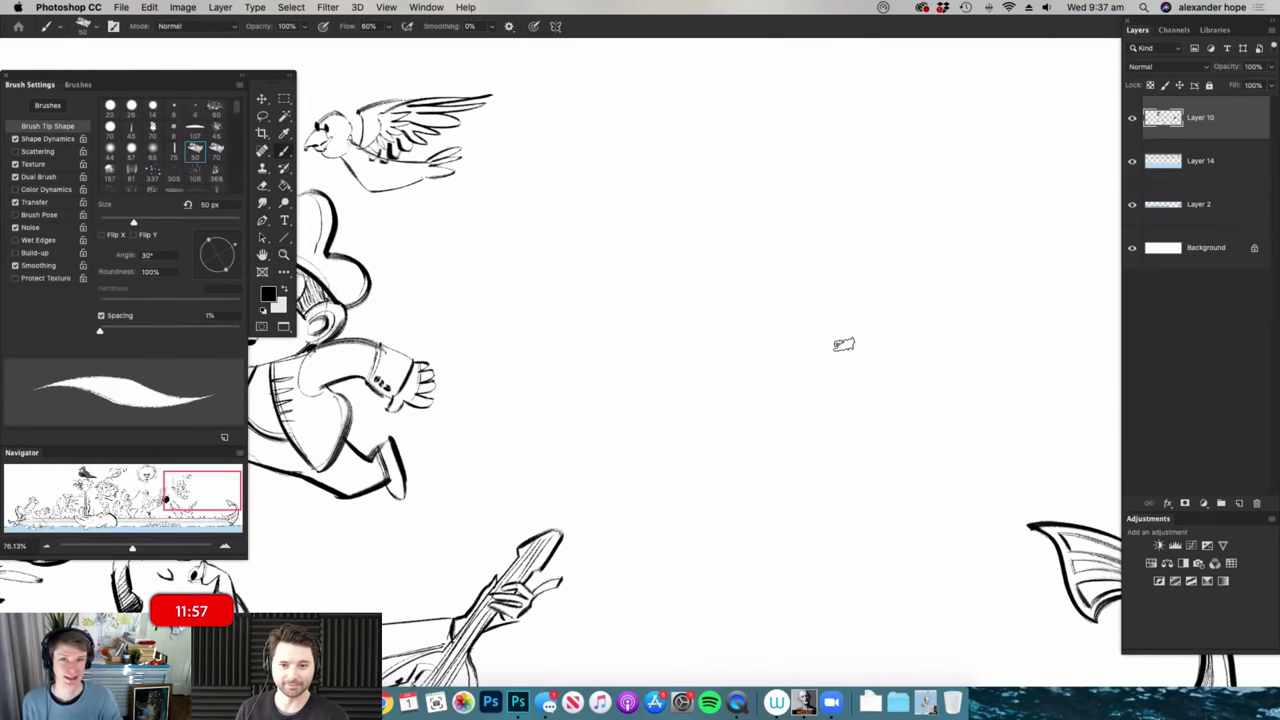
pyautogui.press('z')
pyautogui.moveTo(815, 365)
pyautogui.mouseDown()
pyautogui.moveTo(731, 323)
pyautogui.moveTo(692, 329)
pyautogui.moveTo(734, 289)
pyautogui.moveTo(845, 300)
pyautogui.mouseUp()
pyautogui.press('b')
# - Add a new layer and draw a large banana with a cut stem and thick dark underside in the sky above the stern
pyautogui.click(1239, 504)
pyautogui.press('z')
pyautogui.moveTo(765, 374); pyautogui.dragTo(780, 374)
pyautogui.press('b')
pyautogui.press('z')
pyautogui.moveTo(540, 334); pyautogui.dragTo(580, 338)
pyautogui.press('b')
pyautogui.moveTo(515, 446)
pyautogui.mouseDown()
pyautogui.moveTo(490, 380)
pyautogui.moveTo(530, 337)
pyautogui.moveTo(700, 369)
pyautogui.moveTo(680, 366)
pyautogui.moveTo(908, 286)
pyautogui.moveTo(978, 281)
pyautogui.moveTo(938, 289)
pyautogui.moveTo(977, 287)
pyautogui.moveTo(972, 370)
pyautogui.moveTo(793, 492)
pyautogui.moveTo(518, 438)
pyautogui.mouseUp()
pyautogui.moveTo(486, 390); pyautogui.dragTo(721, 496)
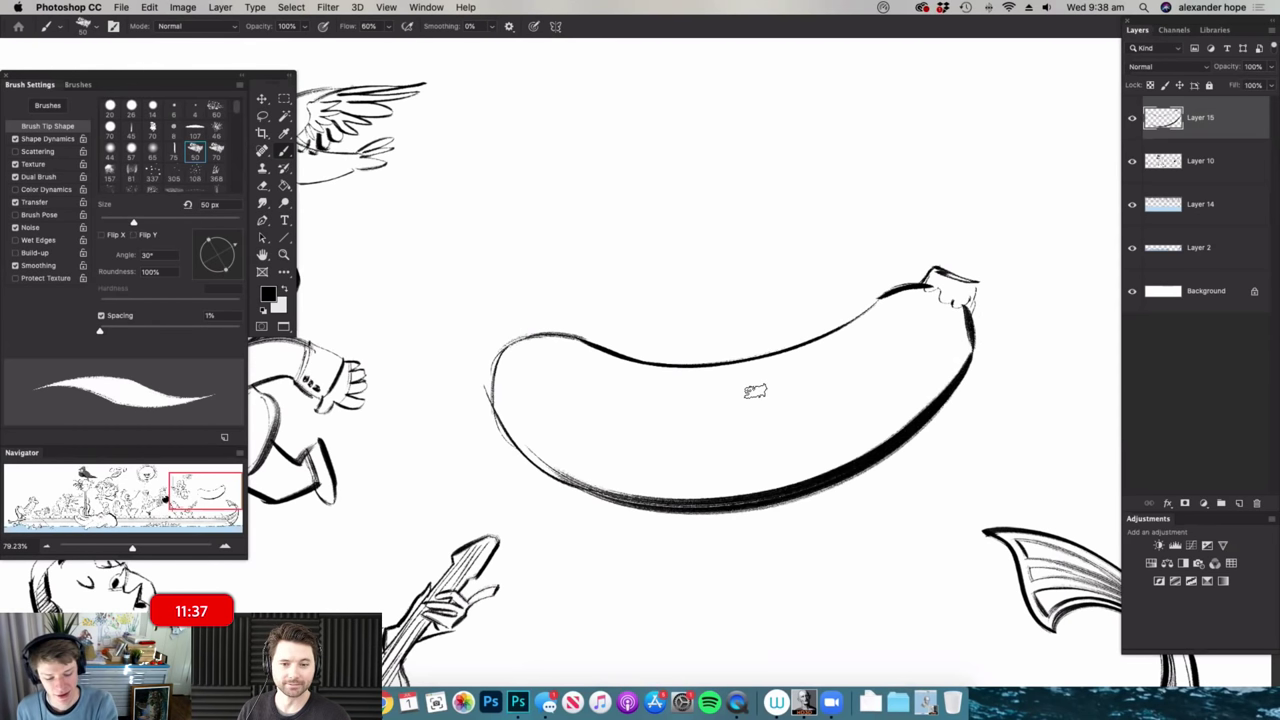
# - Draw the banana's curved lengthwise ridges from its rounded tip to the stem and strengthen its upper edge
pyautogui.moveTo(754, 393); pyautogui.dragTo(775, 393)
pyautogui.moveTo(456, 353)
pyautogui.mouseDown()
pyautogui.moveTo(501, 335)
pyautogui.moveTo(570, 388)
pyautogui.moveTo(538, 367)
pyautogui.moveTo(960, 282)
pyautogui.mouseUp()
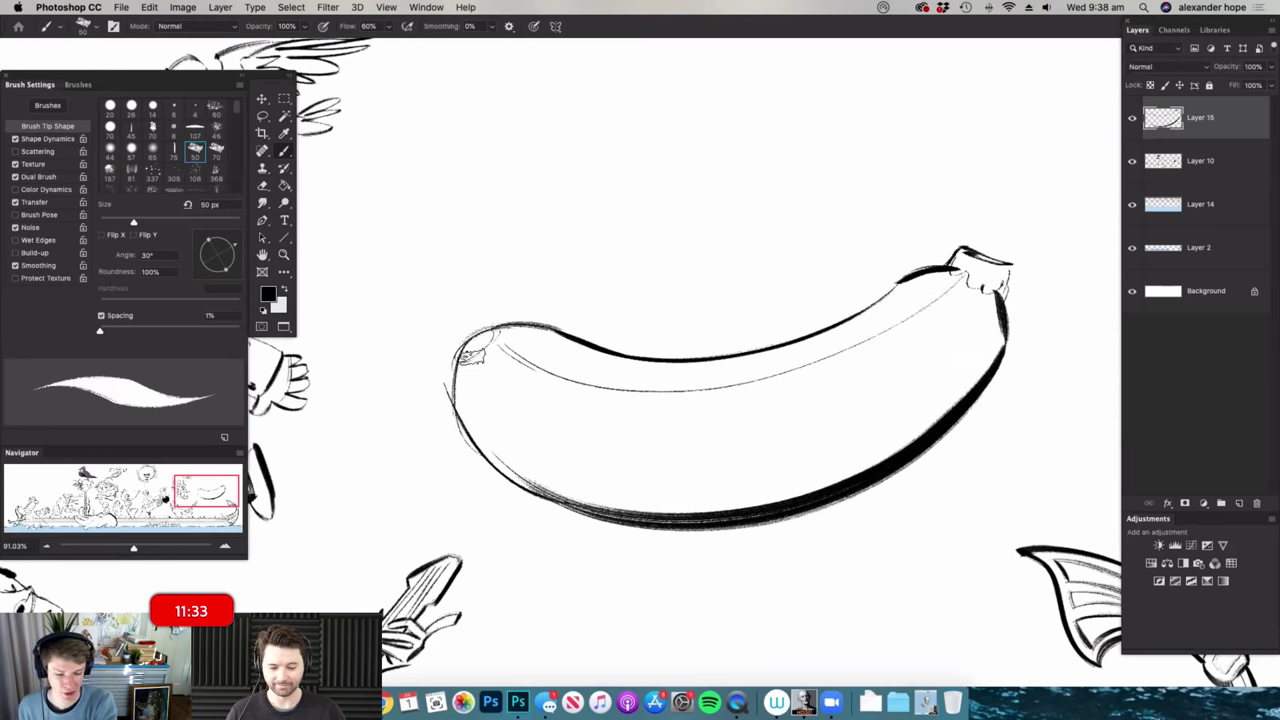
pyautogui.moveTo(486, 376)
pyautogui.mouseDown()
pyautogui.moveTo(749, 448)
pyautogui.moveTo(995, 302)
pyautogui.mouseUp()
pyautogui.moveTo(467, 405)
pyautogui.mouseDown()
pyautogui.moveTo(632, 509)
pyautogui.moveTo(962, 383)
pyautogui.moveTo(1000, 316)
pyautogui.mouseUp()
pyautogui.moveTo(540, 327)
pyautogui.mouseDown()
pyautogui.moveTo(894, 297)
pyautogui.moveTo(930, 271)
pyautogui.mouseUp()
# - Draw a submarine conning tower on top of the banana with round portholes and bands along its top and base
pyautogui.press('super+space')
pyautogui.moveTo(872, 332)
pyautogui.mouseDown()
pyautogui.moveTo(843, 260)
pyautogui.moveTo(808, 260)
pyautogui.moveTo(880, 284)
pyautogui.mouseUp()
pyautogui.press('super+space')
pyautogui.press('super+space')
pyautogui.moveTo(790, 349)
pyautogui.mouseDown()
pyautogui.moveTo(850, 275)
pyautogui.moveTo(848, 300)
pyautogui.mouseUp()
pyautogui.press('super+space')
pyautogui.moveTo(690, 383)
pyautogui.mouseDown()
pyautogui.moveTo(697, 294)
pyautogui.moveTo(742, 283)
pyautogui.moveTo(733, 288)
pyautogui.moveTo(792, 286)
pyautogui.moveTo(825, 377)
pyautogui.mouseUp()
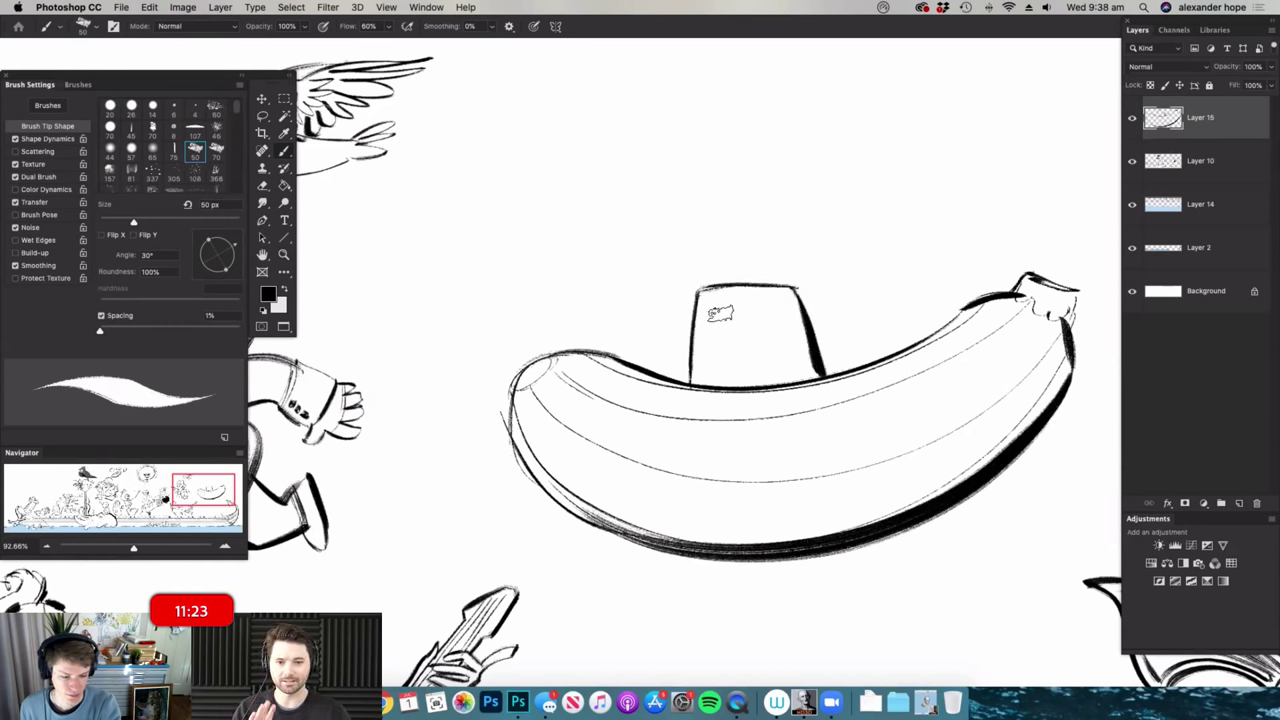
pyautogui.moveTo(696, 323); pyautogui.dragTo(696, 352)
pyautogui.moveTo(718, 314)
pyautogui.mouseDown()
pyautogui.moveTo(724, 351)
pyautogui.moveTo(706, 330)
pyautogui.moveTo(716, 340)
pyautogui.moveTo(759, 327)
pyautogui.moveTo(767, 353)
pyautogui.moveTo(774, 325)
pyautogui.moveTo(752, 295)
pyautogui.moveTo(696, 297)
pyautogui.moveTo(792, 301)
pyautogui.mouseUp()
pyautogui.moveTo(692, 382); pyautogui.dragTo(812, 373)
pyautogui.moveTo(693, 370); pyautogui.dragTo(818, 369)
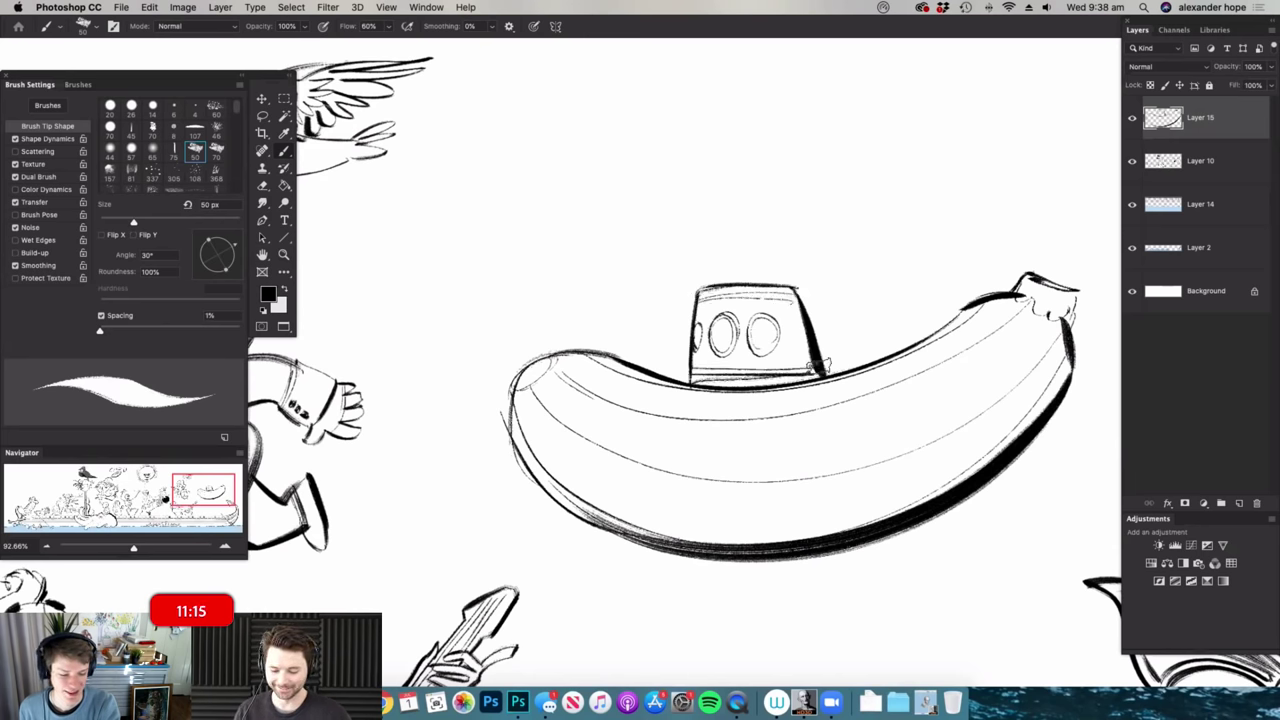
# - Draw three curved periscope pipes of different heights with flared ends rising from the conning tower
pyautogui.press('super+space')
pyautogui.moveTo(766, 325)
pyautogui.mouseDown()
pyautogui.moveTo(754, 269)
pyautogui.moveTo(660, 275)
pyautogui.mouseUp()
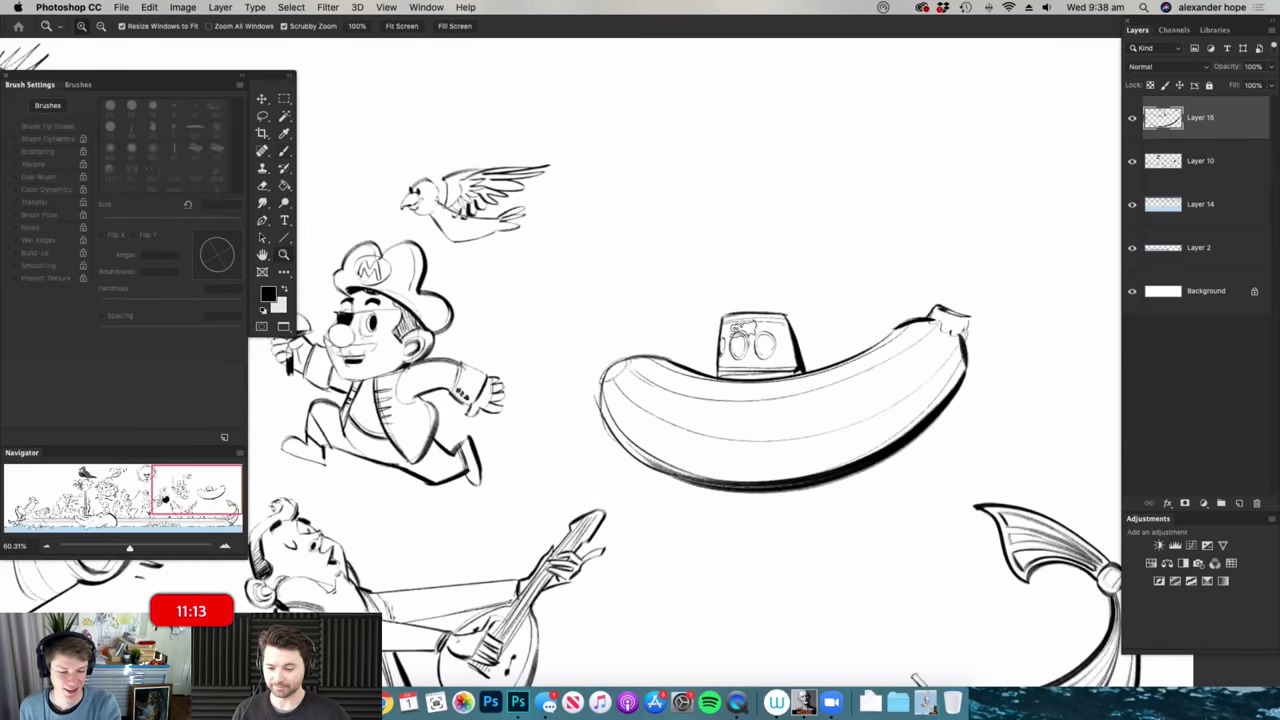
pyautogui.moveTo(748, 256); pyautogui.dragTo(865, 265)
pyautogui.moveTo(738, 342)
pyautogui.mouseDown()
pyautogui.moveTo(738, 268)
pyautogui.moveTo(750, 341)
pyautogui.mouseUp()
pyautogui.moveTo(750, 272)
pyautogui.mouseDown()
pyautogui.moveTo(710, 222)
pyautogui.moveTo(703, 257)
pyautogui.moveTo(739, 272)
pyautogui.mouseUp()
pyautogui.moveTo(760, 340)
pyautogui.mouseDown()
pyautogui.moveTo(762, 170)
pyautogui.moveTo(798, 131)
pyautogui.moveTo(811, 170)
pyautogui.moveTo(790, 165)
pyautogui.moveTo(768, 230)
pyautogui.moveTo(770, 345)
pyautogui.moveTo(795, 268)
pyautogui.moveTo(830, 272)
pyautogui.moveTo(818, 300)
pyautogui.moveTo(791, 308)
pyautogui.moveTo(787, 340)
pyautogui.moveTo(765, 306)
pyautogui.moveTo(728, 306)
pyautogui.mouseUp()
pyautogui.press('z')
pyautogui.moveTo(938, 380); pyautogui.dragTo(1006, 391)
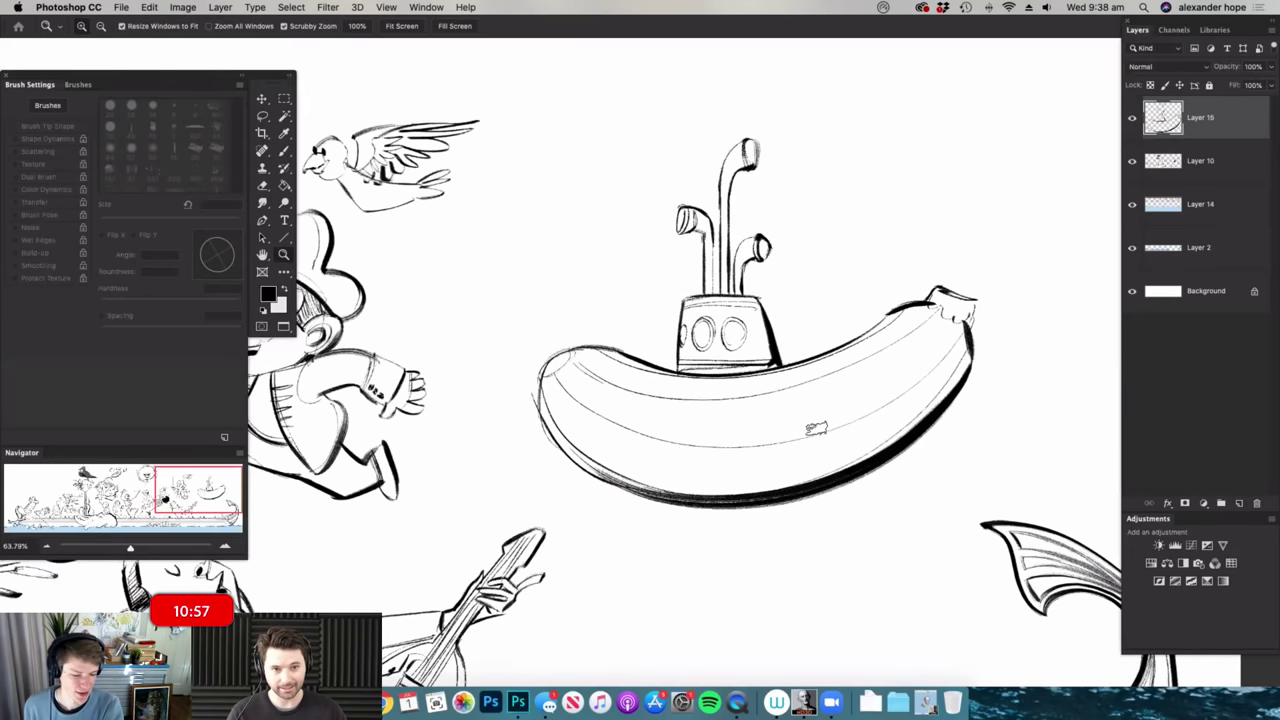
# - Draw a boxy motor housing with a pointed spiral drill sticking out of the banana's rear underside, below the stem
pyautogui.press('b')
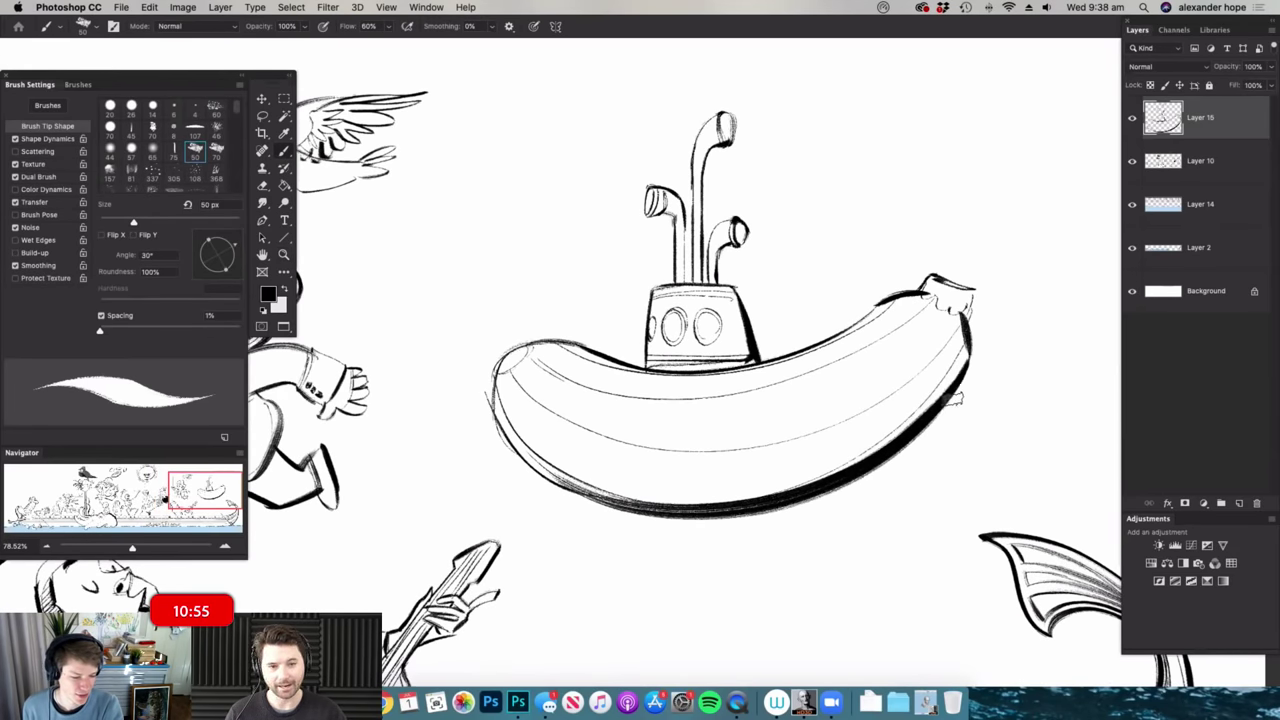
pyautogui.moveTo(940, 398)
pyautogui.mouseDown()
pyautogui.moveTo(996, 404)
pyautogui.moveTo(992, 458)
pyautogui.moveTo(882, 462)
pyautogui.mouseUp()
pyautogui.moveTo(962, 398)
pyautogui.mouseDown()
pyautogui.moveTo(966, 458)
pyautogui.moveTo(1045, 406)
pyautogui.moveTo(1068, 410)
pyautogui.mouseUp()
pyautogui.moveTo(980, 444); pyautogui.dragTo(1064, 418)
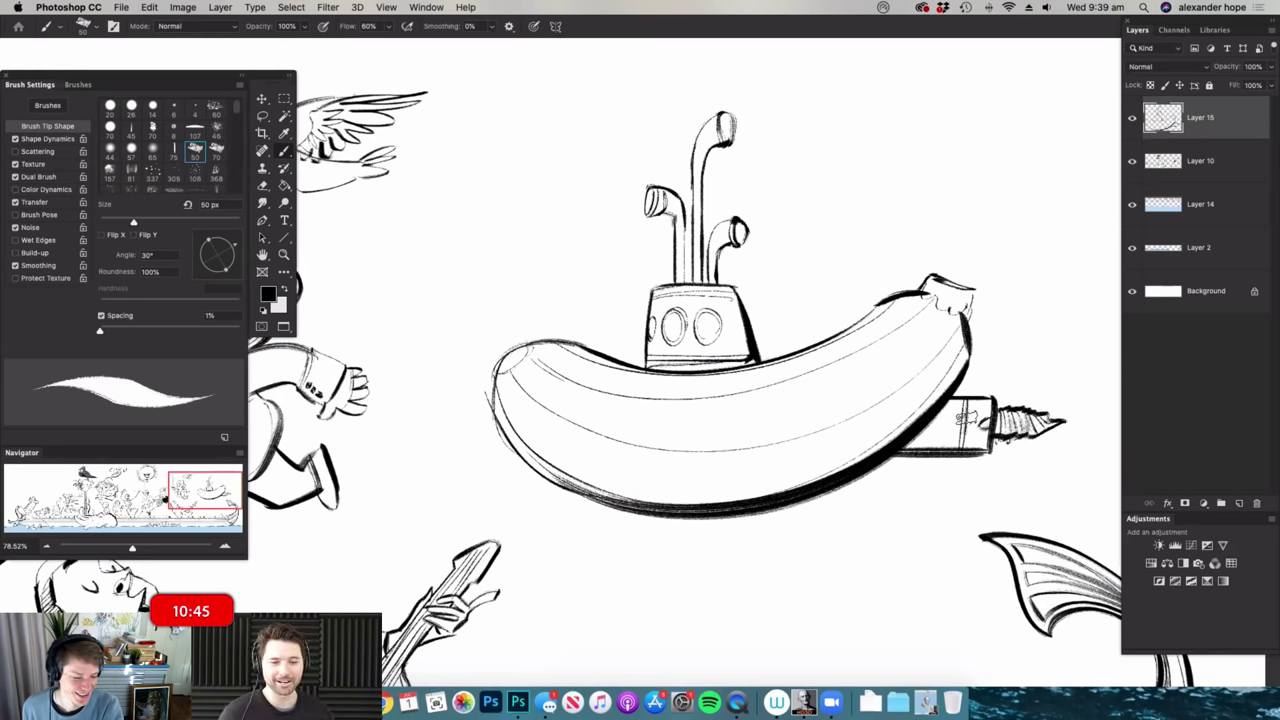
# - Draw a long narrow fin and two round portholes on the banana's side, with small bubble marks above its front
pyautogui.moveTo(668, 420)
pyautogui.mouseDown()
pyautogui.moveTo(830, 426)
pyautogui.moveTo(764, 440)
pyautogui.moveTo(670, 429)
pyautogui.mouseUp()
pyautogui.moveTo(829, 422)
pyautogui.mouseDown()
pyautogui.moveTo(686, 397)
pyautogui.moveTo(600, 405)
pyautogui.moveTo(625, 449)
pyautogui.moveTo(670, 448)
pyautogui.mouseUp()
pyautogui.moveTo(654, 446)
pyautogui.mouseDown()
pyautogui.moveTo(631, 422)
pyautogui.moveTo(650, 448)
pyautogui.mouseUp()
pyautogui.moveTo(640, 419)
pyautogui.mouseDown()
pyautogui.moveTo(634, 446)
pyautogui.moveTo(670, 454)
pyautogui.mouseUp()
pyautogui.moveTo(677, 316); pyautogui.dragTo(680, 323)
pyautogui.moveTo(679, 300); pyautogui.dragTo(688, 301)
# - Extend the motor housing onto the banana with a curved front edge that overlaps the hull outline
pyautogui.press('z')
pyautogui.moveTo(788, 379); pyautogui.dragTo(600, 370)
pyautogui.moveTo(965, 320); pyautogui.dragTo(1065, 318)
pyautogui.press('b')
pyautogui.press('z')
pyautogui.scroll(3, 881, 403)
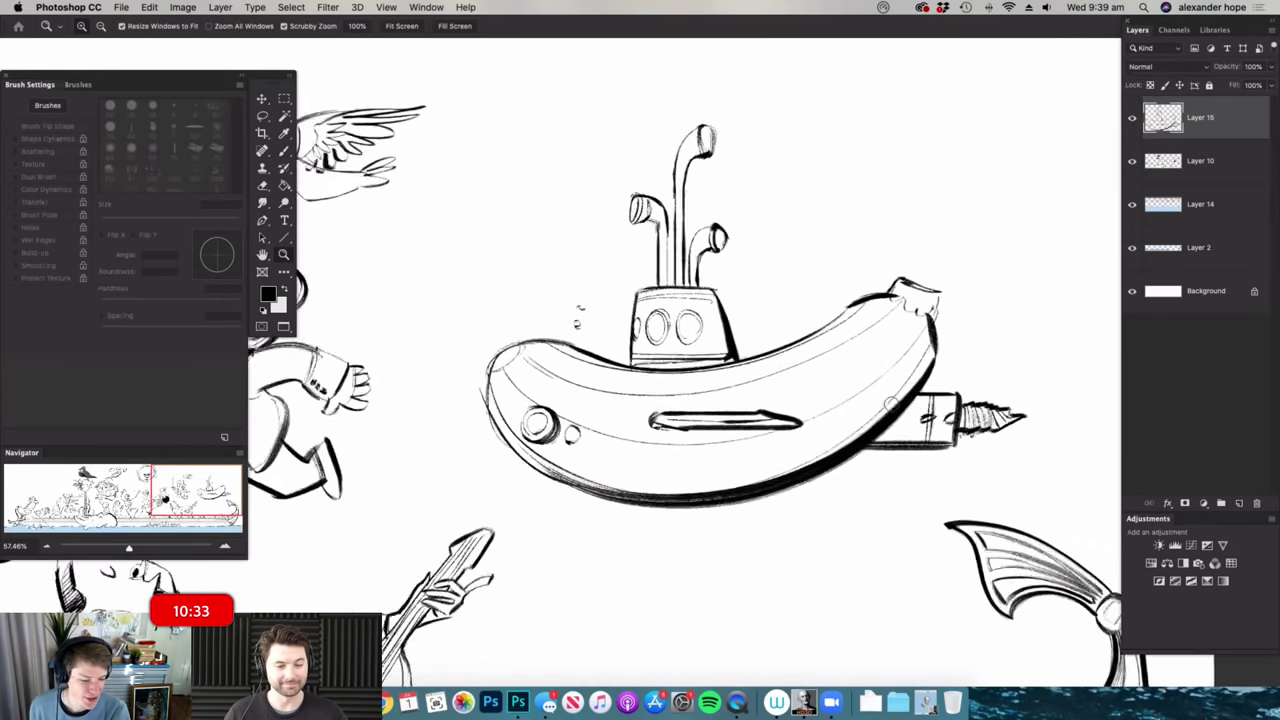
pyautogui.press('b')
pyautogui.press('b')
pyautogui.moveTo(860, 446)
pyautogui.mouseDown()
pyautogui.moveTo(913, 391)
pyautogui.moveTo(840, 400)
pyautogui.mouseUp()
pyautogui.press('z')
pyautogui.press('b')
pyautogui.moveTo(964, 372); pyautogui.dragTo(1002, 377)
# - Test a Magic Wand selection around the submarine, clear it and close the outline gap at the banana's stem
pyautogui.press('w')
pyautogui.click(1002, 364)
pyautogui.press('z')
pyautogui.press('w')
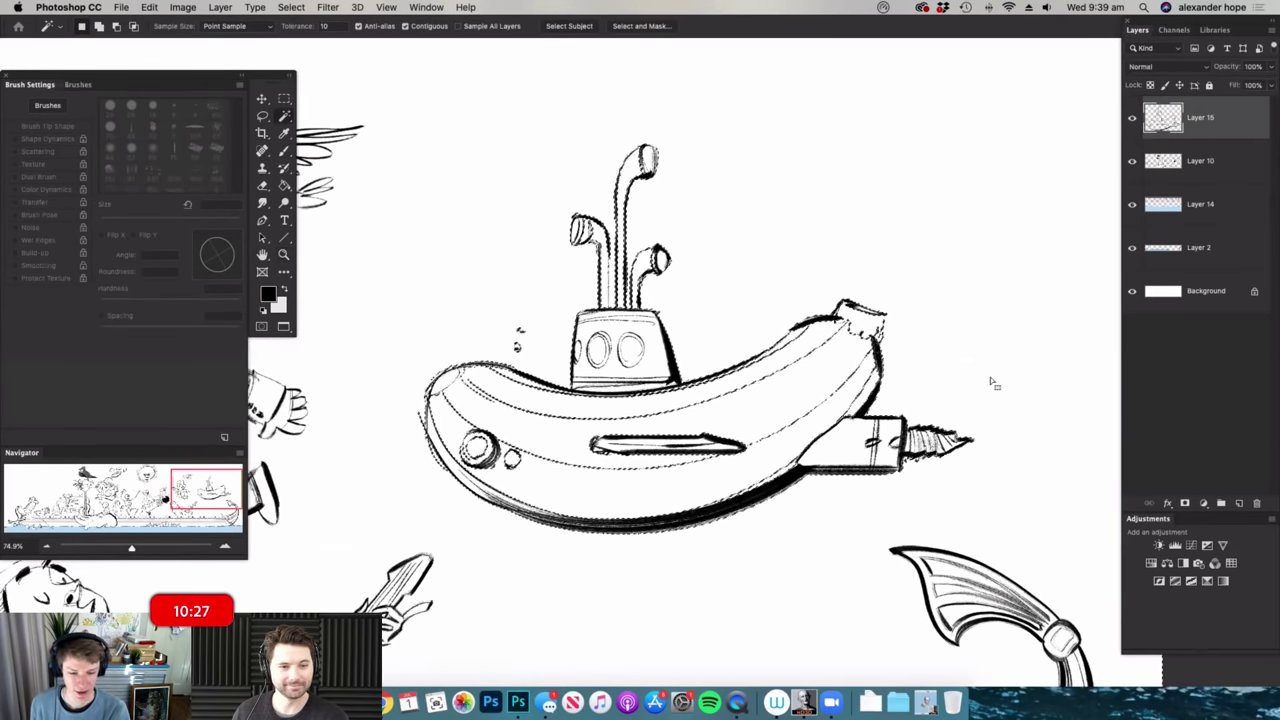
pyautogui.press('super+d')
pyautogui.press('b')
pyautogui.press('z')
pyautogui.moveTo(867, 338); pyautogui.dragTo(884, 332)
pyautogui.scroll(1, 884, 330)
pyautogui.press('b')
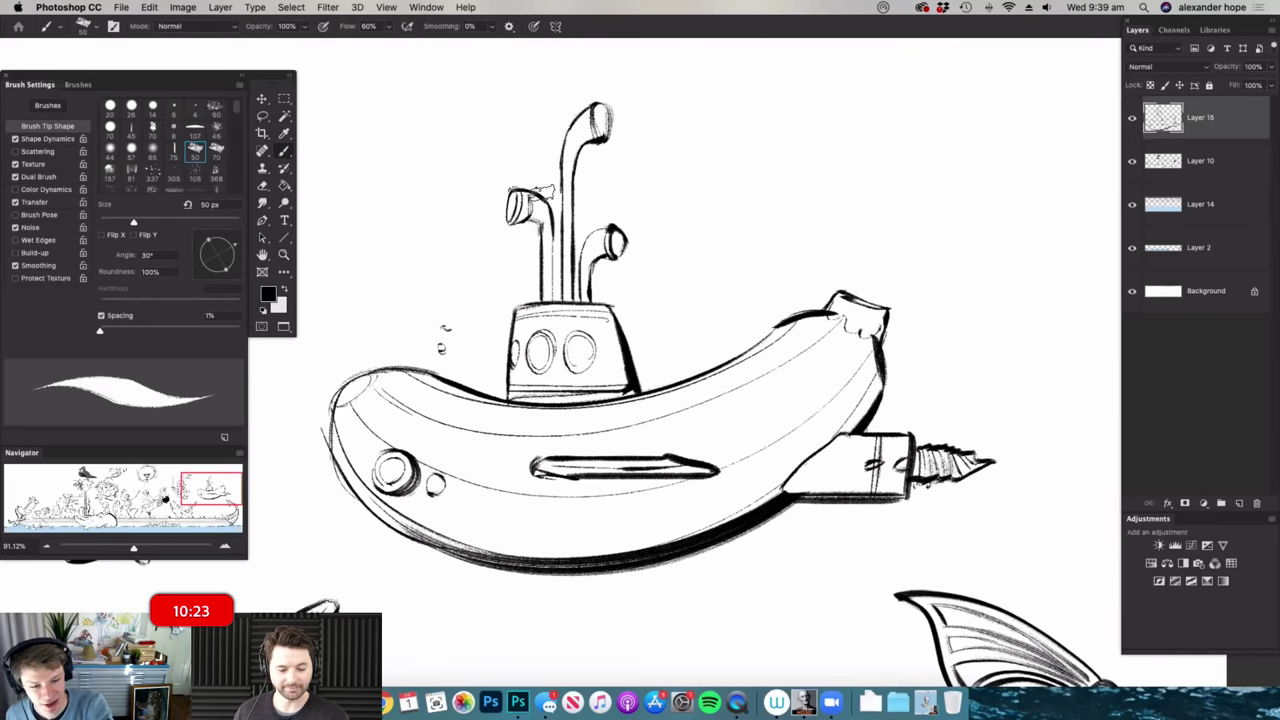
# - Test the outer selection again, clear it and patch the open outline of the left periscope pipe
pyautogui.press('w')
pyautogui.click(645, 214)
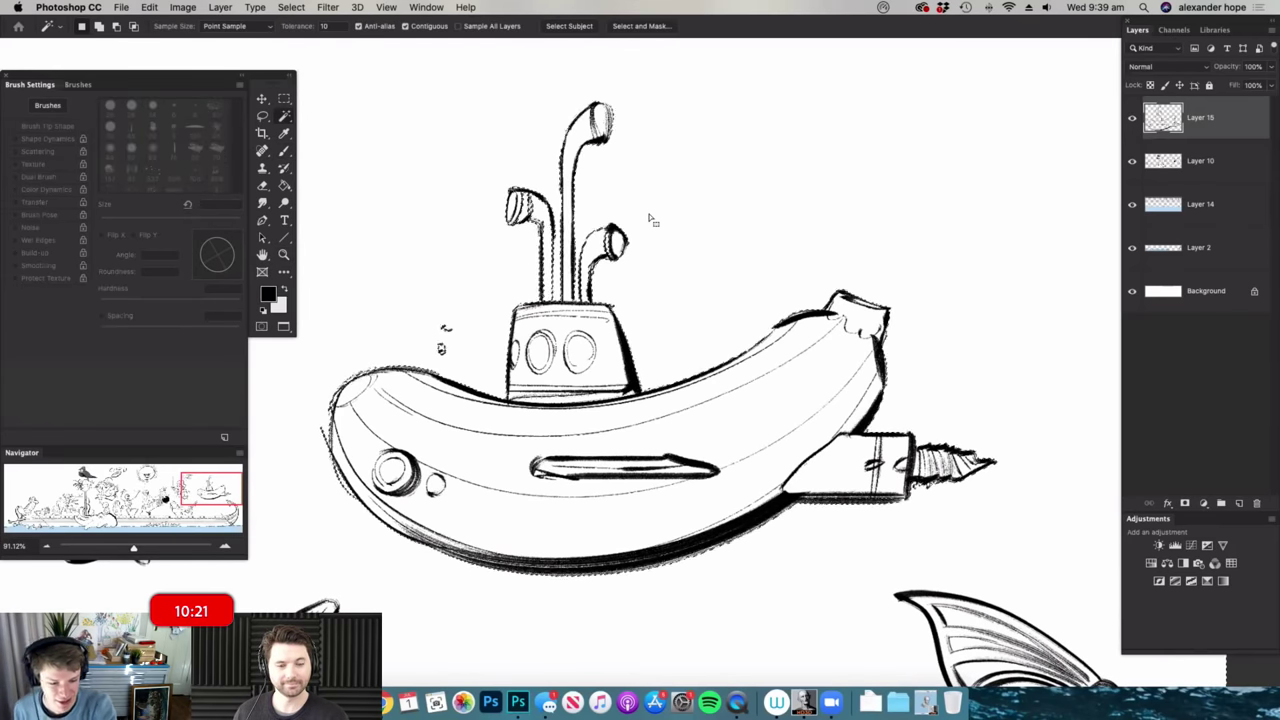
pyautogui.press('z')
pyautogui.scroll(1, 676, 355)
pyautogui.scroll(1, 676, 355)
pyautogui.press('w')
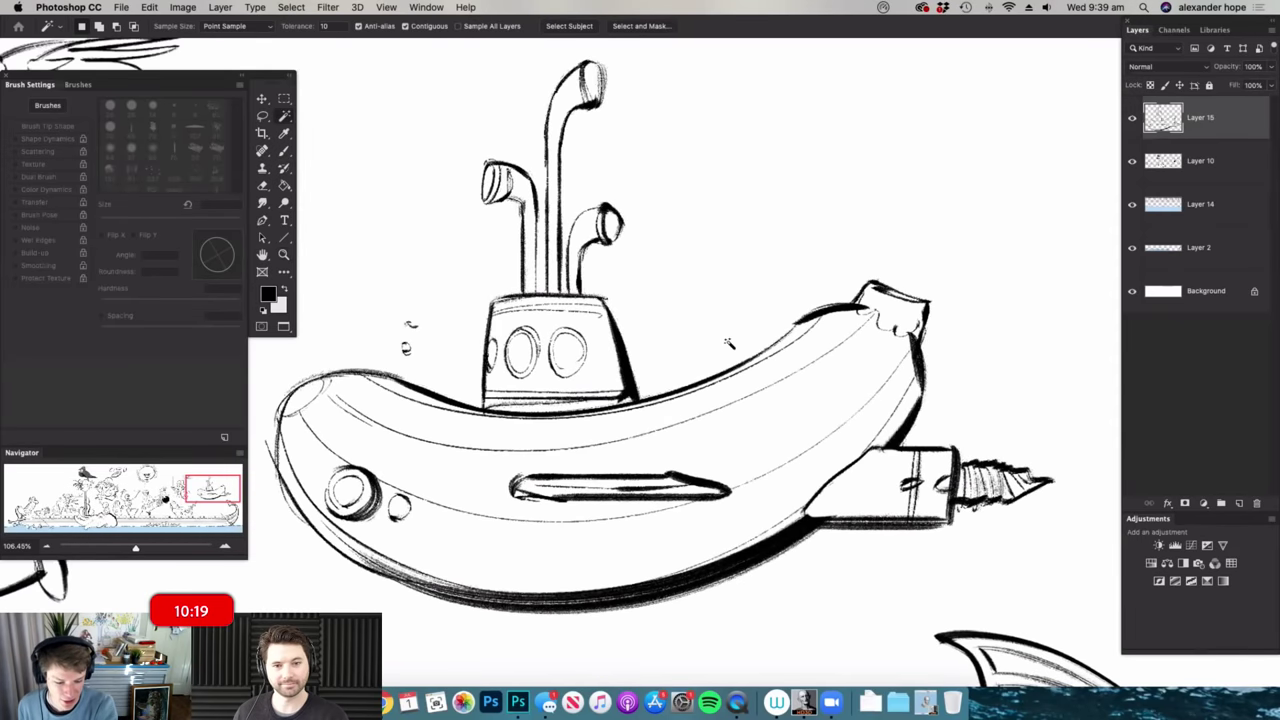
pyautogui.press('super+d')
pyautogui.moveTo(688, 253); pyautogui.dragTo(600, 262)
pyautogui.moveTo(600, 262); pyautogui.dragTo(704, 270)
pyautogui.press('b')
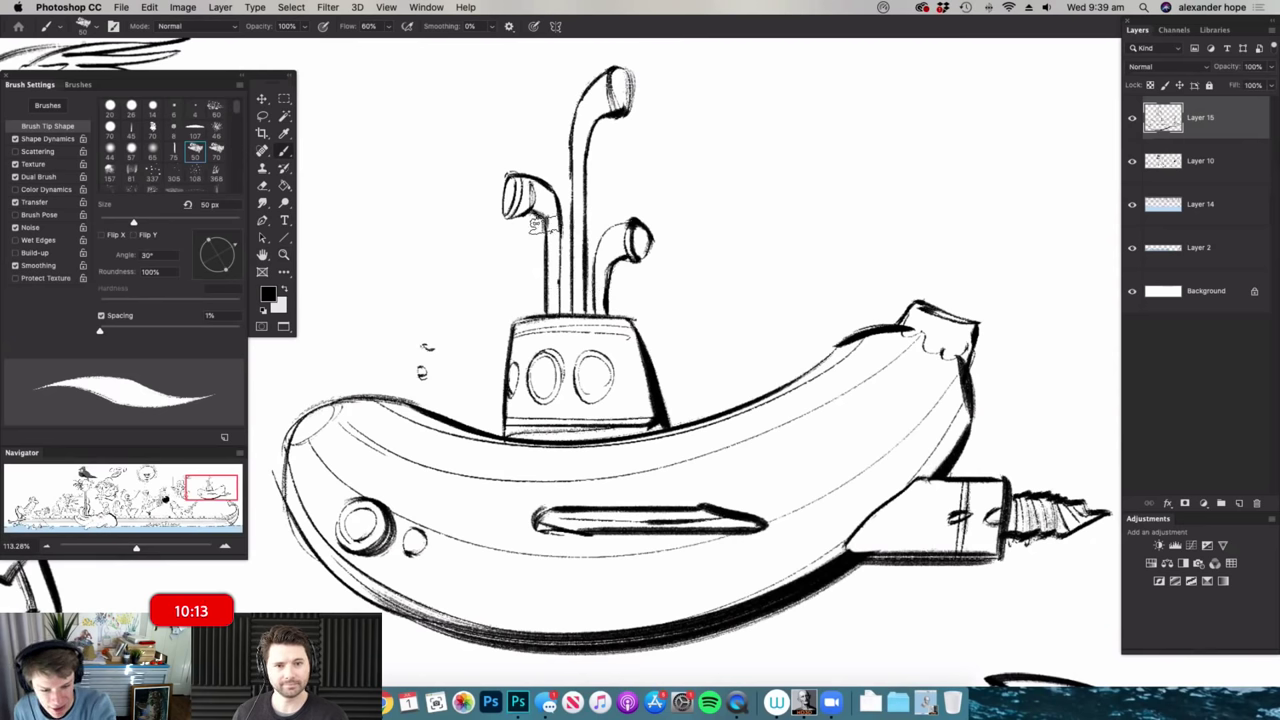
# - Recheck the outline for gaps and close the line of the short right periscope pipe
pyautogui.press('z')
pyautogui.press('super+z')
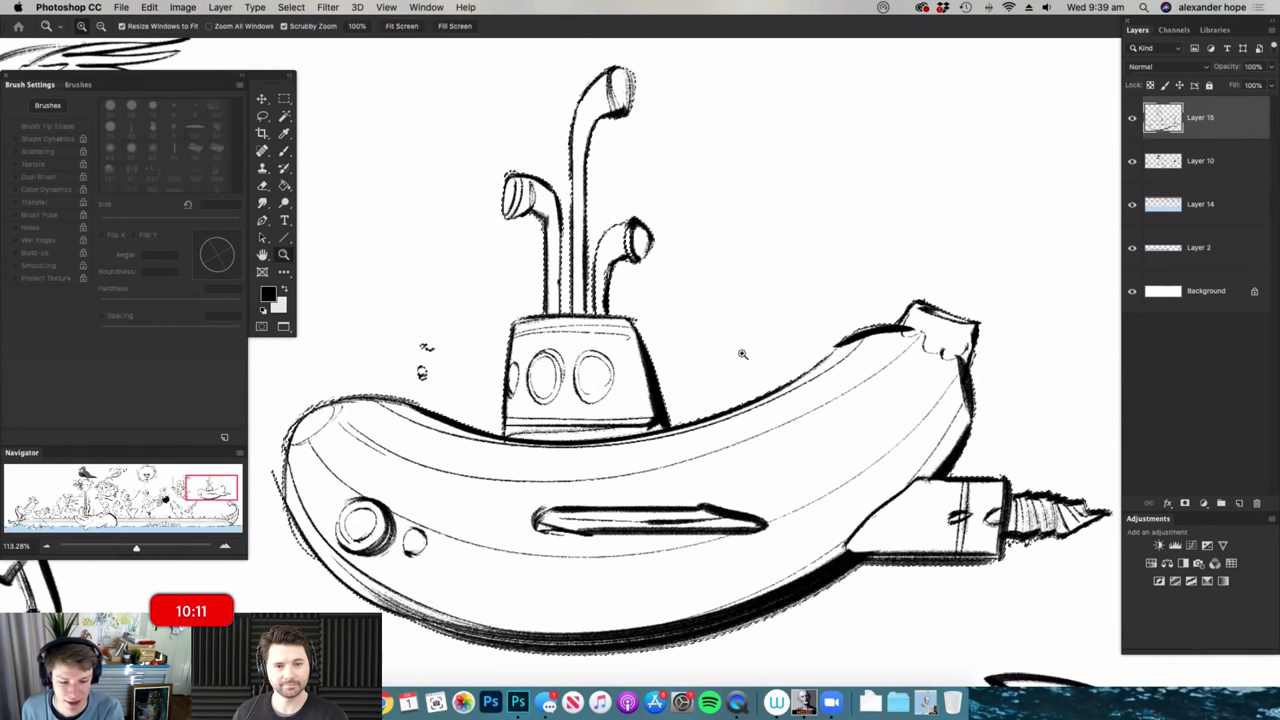
pyautogui.scroll(-2, 742, 354)
pyautogui.scroll(4, 620, 262)
pyautogui.press('b')
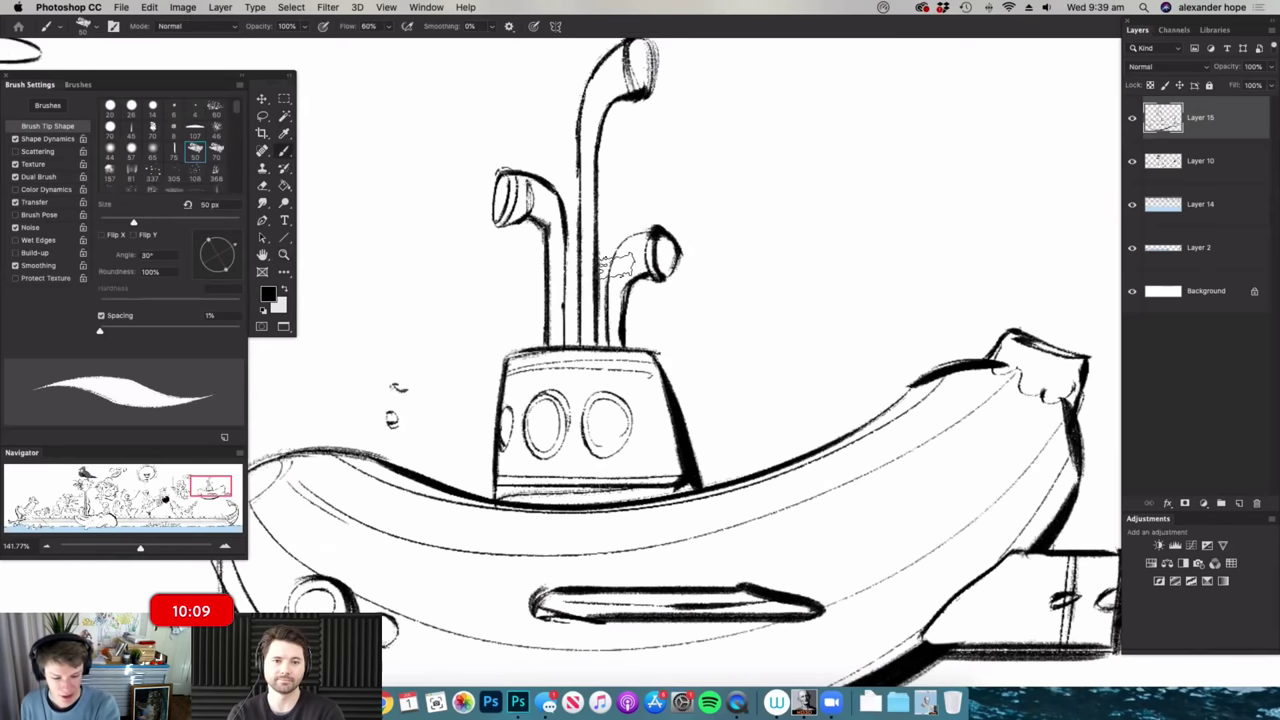
pyautogui.press('w')
pyautogui.scroll(-3, 680, 360)
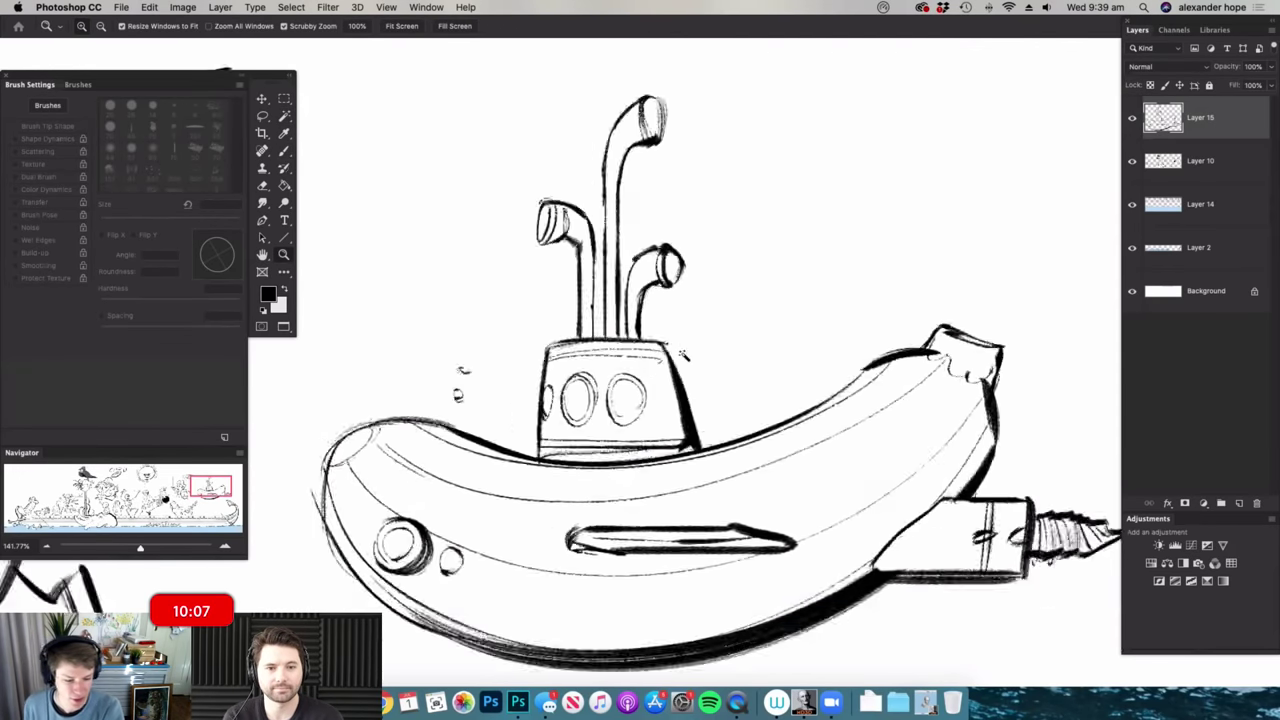
# - Select the submarine's silhouette by inverting a selection of its surroundings, and add a new layer beneath its line art
pyautogui.press('q')
pyautogui.press('q')
pyautogui.press('z')
pyautogui.moveTo(736, 258); pyautogui.dragTo(1115, 441)
pyautogui.press('shift+super+i')
pyautogui.click(1215, 161)
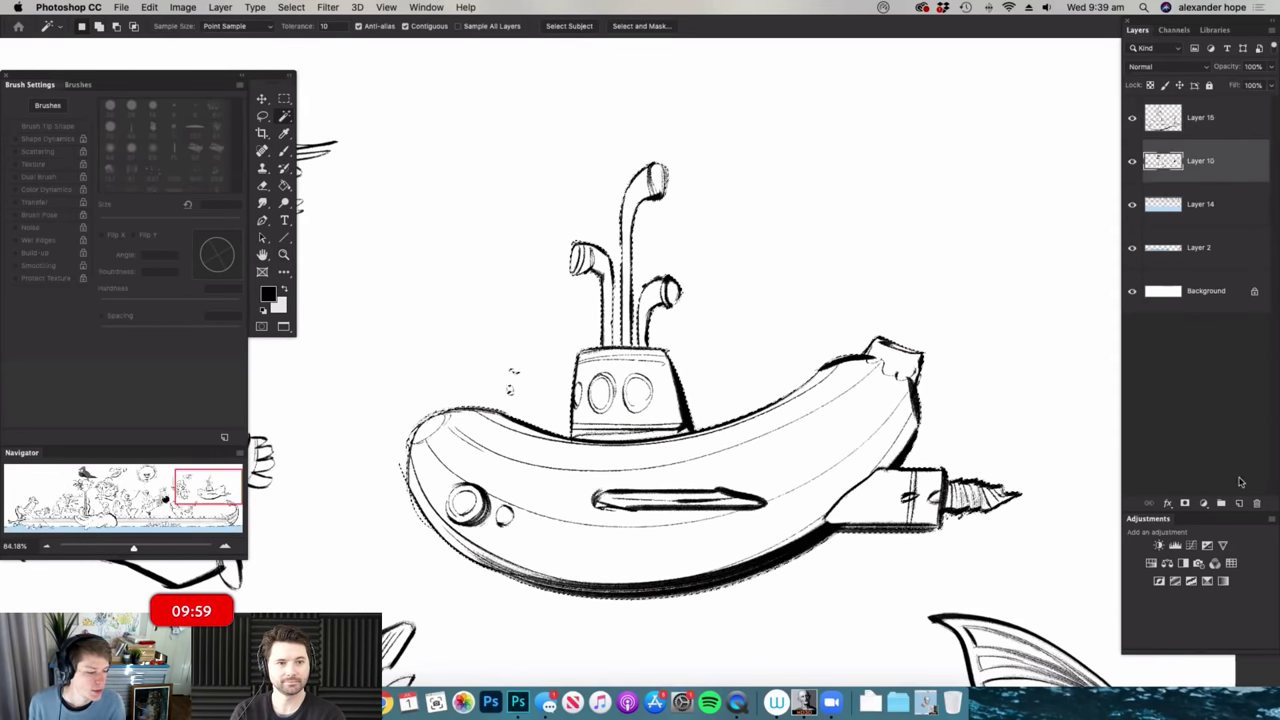
pyautogui.click(1240, 505)
# - Fill the submarine silhouette with light green #bbf4b2, deselect, and merge the fill with the submarine's line art layer
pyautogui.press('g')
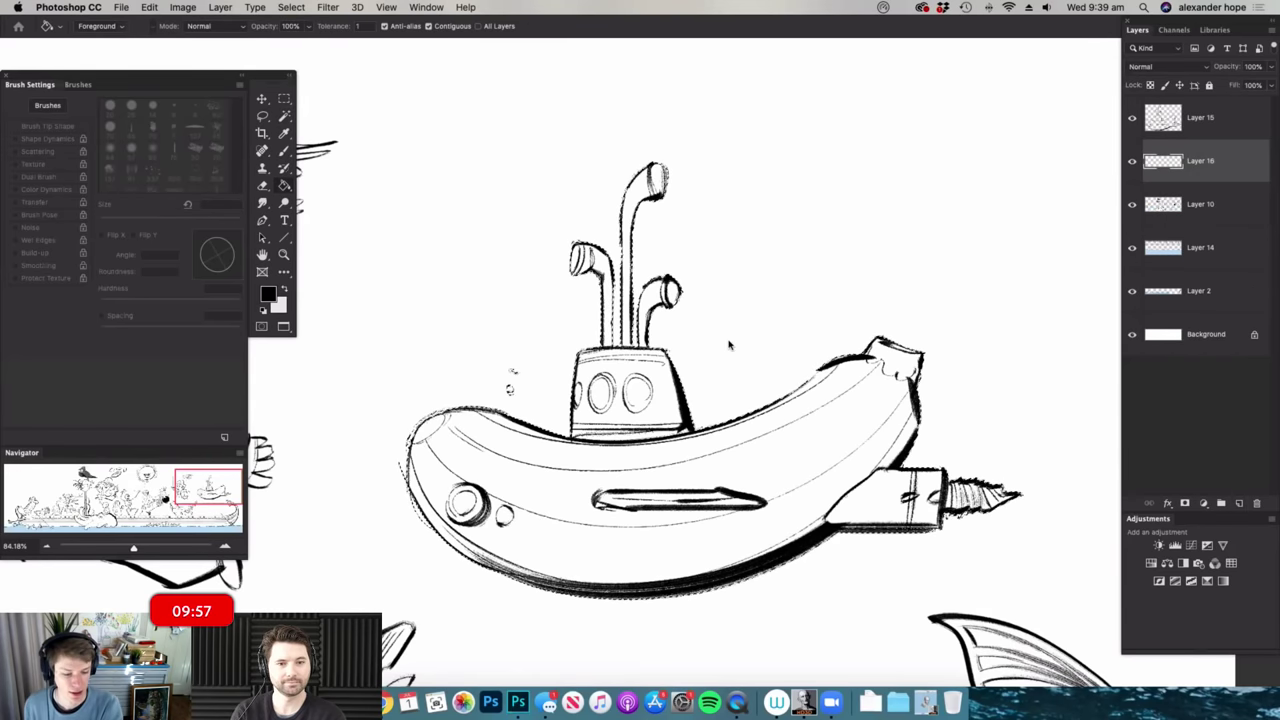
pyautogui.press('n')
pyautogui.click(893, 471)
pyautogui.click(757, 360)
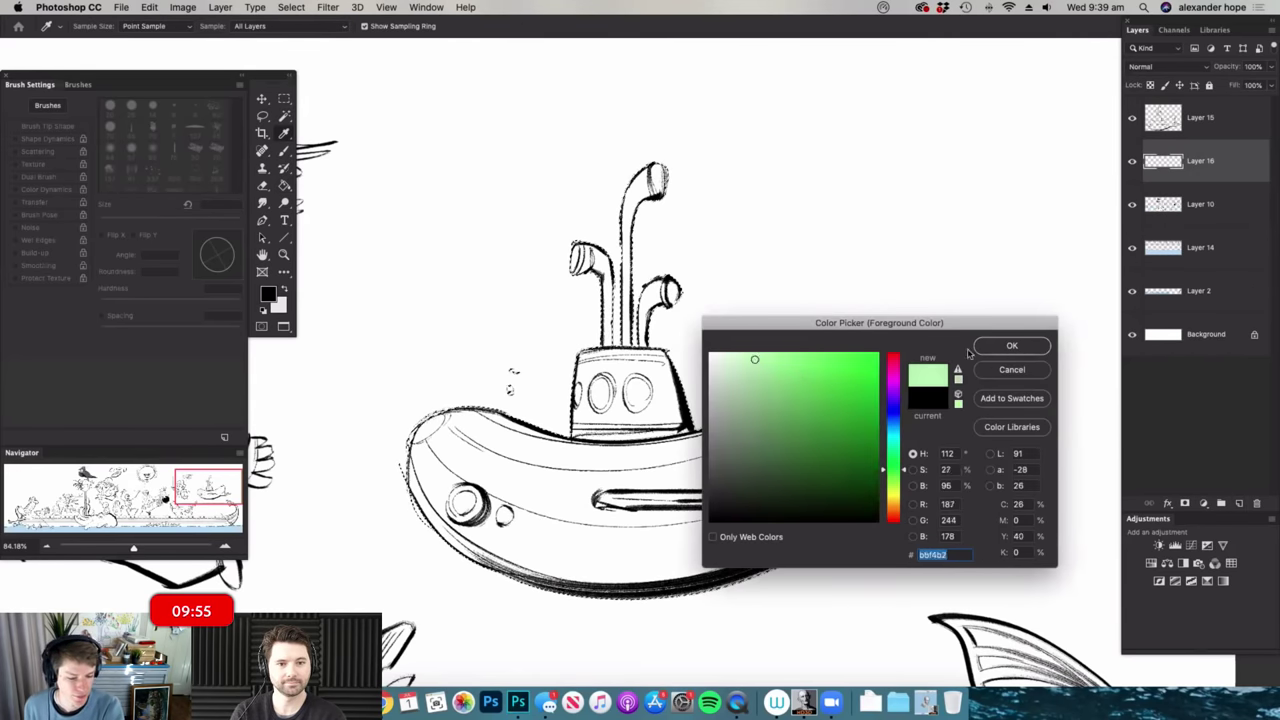
pyautogui.click(985, 349)
pyautogui.click(771, 450)
pyautogui.press('super+d')
pyautogui.moveTo(906, 347); pyautogui.dragTo(863, 366)
pyautogui.scroll(-3, 928, 333)
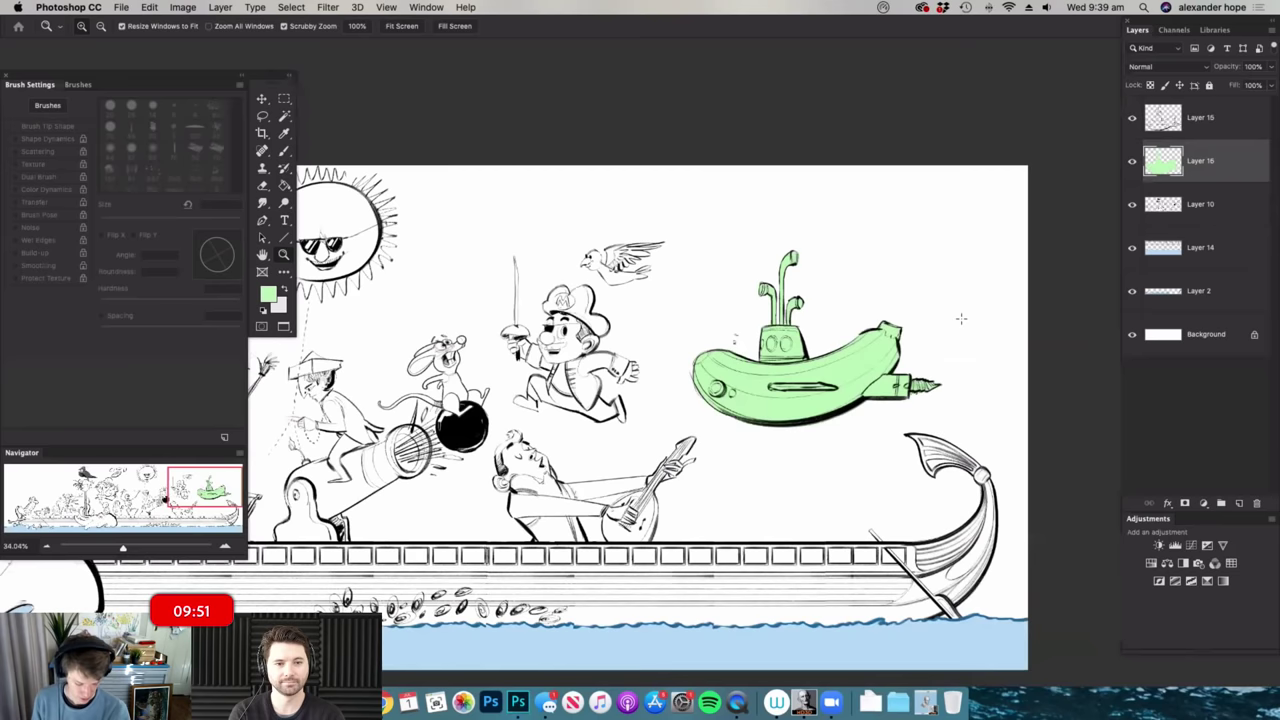
pyautogui.press('super+e')
# - Move the green submarine from the sky down to the waterline in front of the hull, beside the tentacled sea creature
pyautogui.scroll(-3, 956, 292)
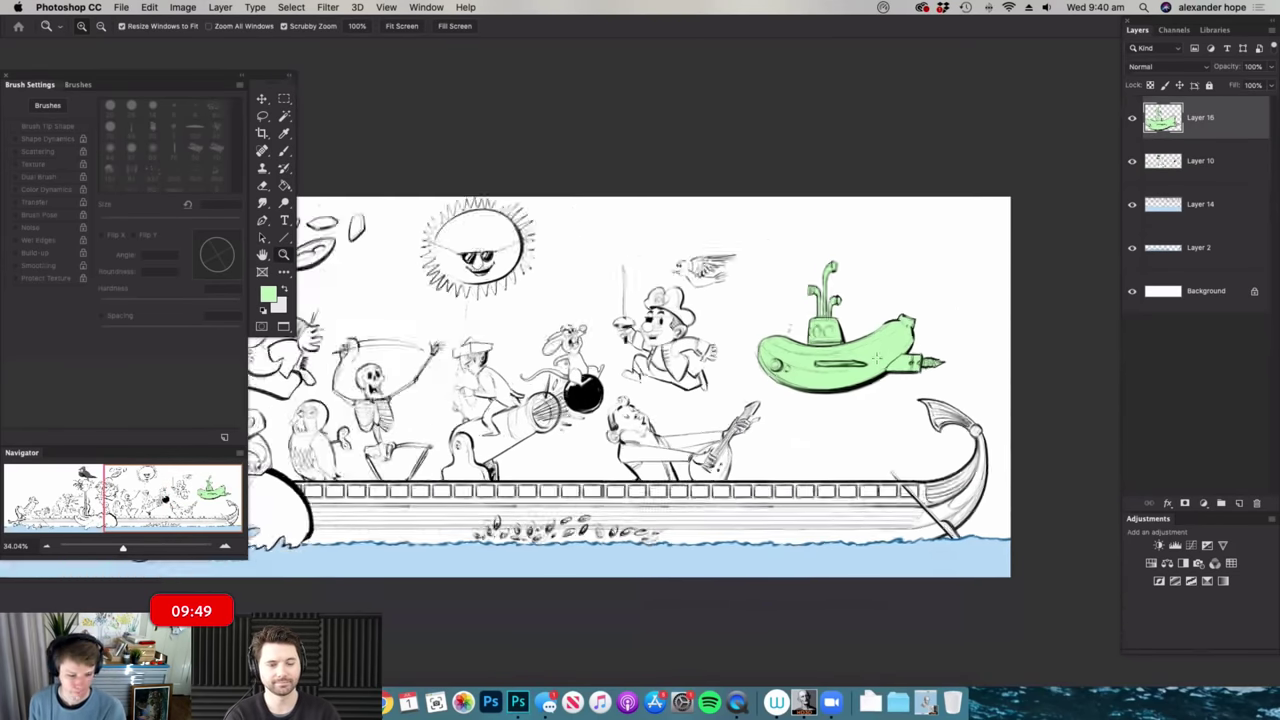
pyautogui.moveTo(890, 295); pyautogui.dragTo(600, 460)
pyautogui.moveTo(857, 406); pyautogui.dragTo(838, 405)
pyautogui.moveTo(545, 474); pyautogui.dragTo(592, 470)
pyautogui.moveTo(842, 430); pyautogui.dragTo(823, 430)
pyautogui.scroll(2, 822, 428)
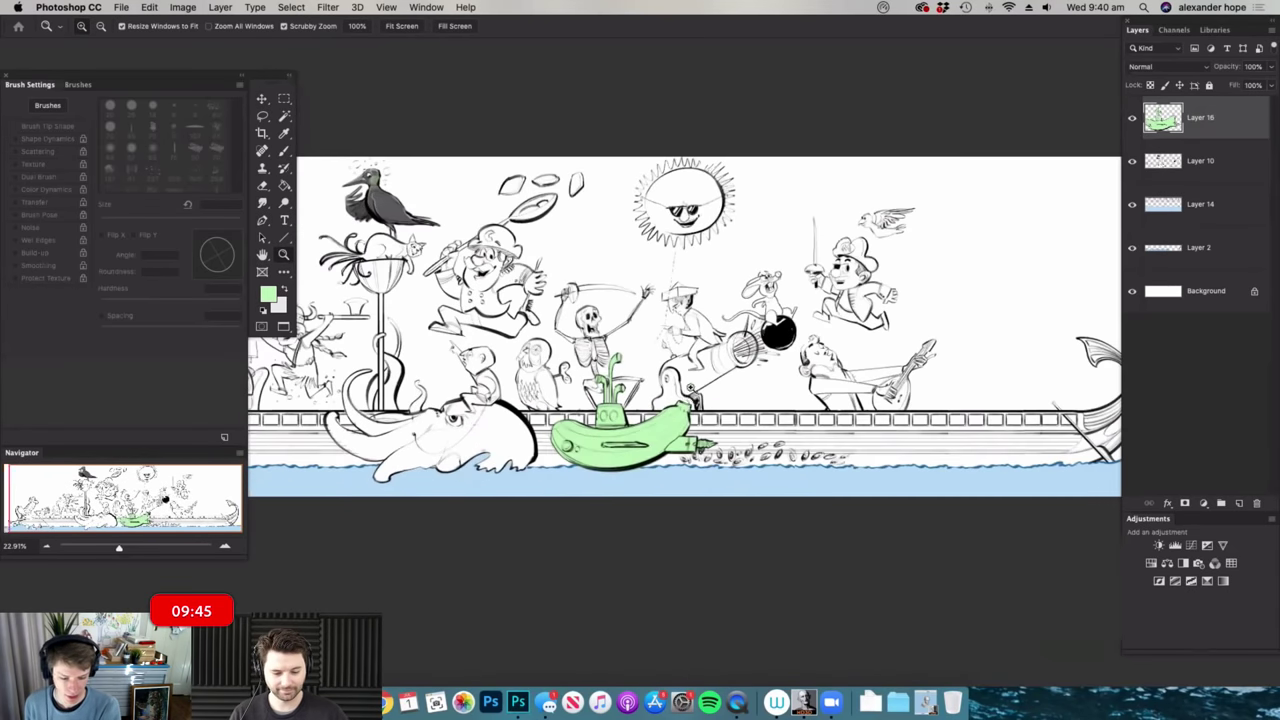
# - Scale the submarine to about 73%, rotate it about 12 degrees and place it lower in the water
pyautogui.press('super+t')
pyautogui.moveTo(710, 372); pyautogui.dragTo(671, 385)
pyautogui.moveTo(684, 375); pyautogui.dragTo(690, 439)
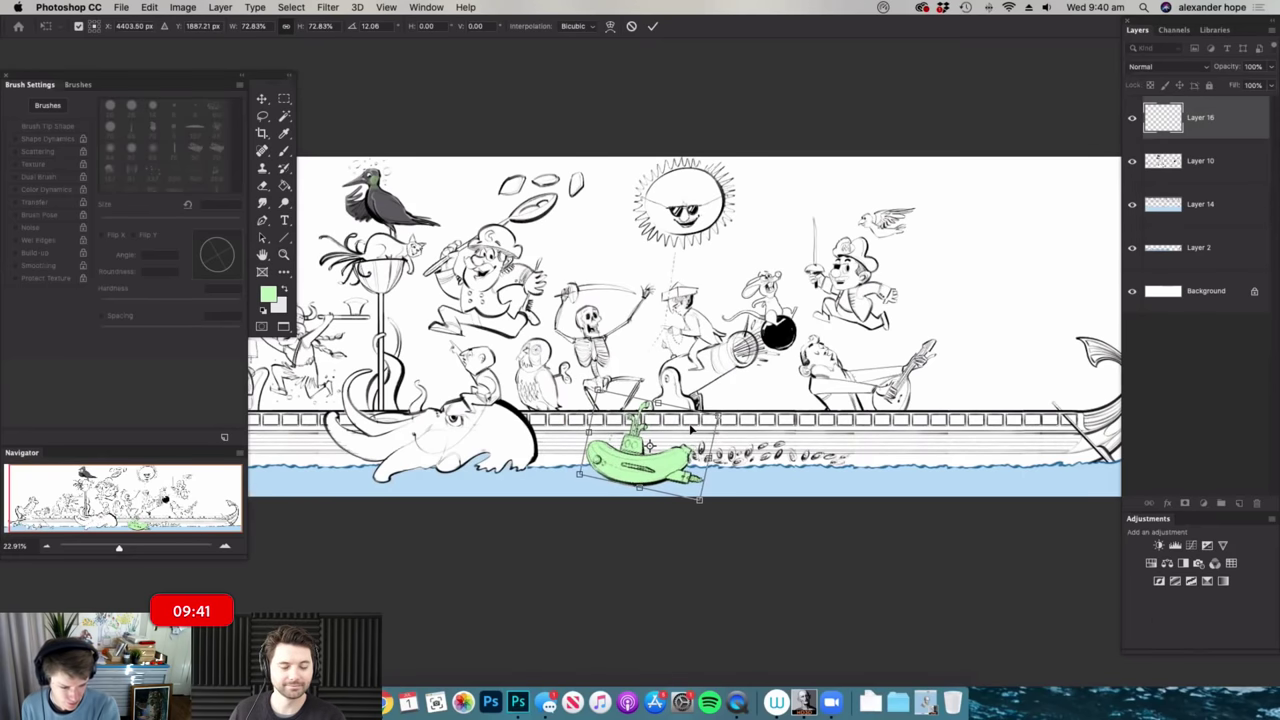
pyautogui.press('Return')
# - Blend the submarine into the sea by erasing and painting blue water strokes around its underside
pyautogui.moveTo(633, 475)
pyautogui.mouseDown()
pyautogui.moveTo(671, 494)
pyautogui.moveTo(692, 472)
pyautogui.moveTo(724, 487)
pyautogui.moveTo(450, 480)
pyautogui.moveTo(758, 496)
pyautogui.mouseUp()
pyautogui.press('e')
pyautogui.press('b')
pyautogui.moveTo(474, 487); pyautogui.dragTo(400, 483)
pyautogui.press('z')
pyautogui.press('space')
pyautogui.moveTo(798, 359); pyautogui.dragTo(777, 378)
pyautogui.moveTo(672, 434); pyautogui.dragTo(655, 443)
pyautogui.moveTo(716, 350); pyautogui.dragTo(580, 470)
pyautogui.moveTo(855, 441)
pyautogui.mouseDown()
pyautogui.moveTo(786, 440)
pyautogui.moveTo(852, 446)
pyautogui.mouseUp()
# - Merge the submarine layer down into Layer 10
pyautogui.press('space')
pyautogui.press('space')
pyautogui.moveTo(712, 430); pyautogui.dragTo(668, 451)
pyautogui.scroll(-2, 668, 451)
pyautogui.press('super+e')
# - Reduce the textured brush to 36 px for drawing in black above the empty deck near the stern
pyautogui.press('super+space')
pyautogui.moveTo(754, 433); pyautogui.dragTo(838, 446)
pyautogui.press('z')
pyautogui.scroll(1, 514, 380)
pyautogui.press('h')
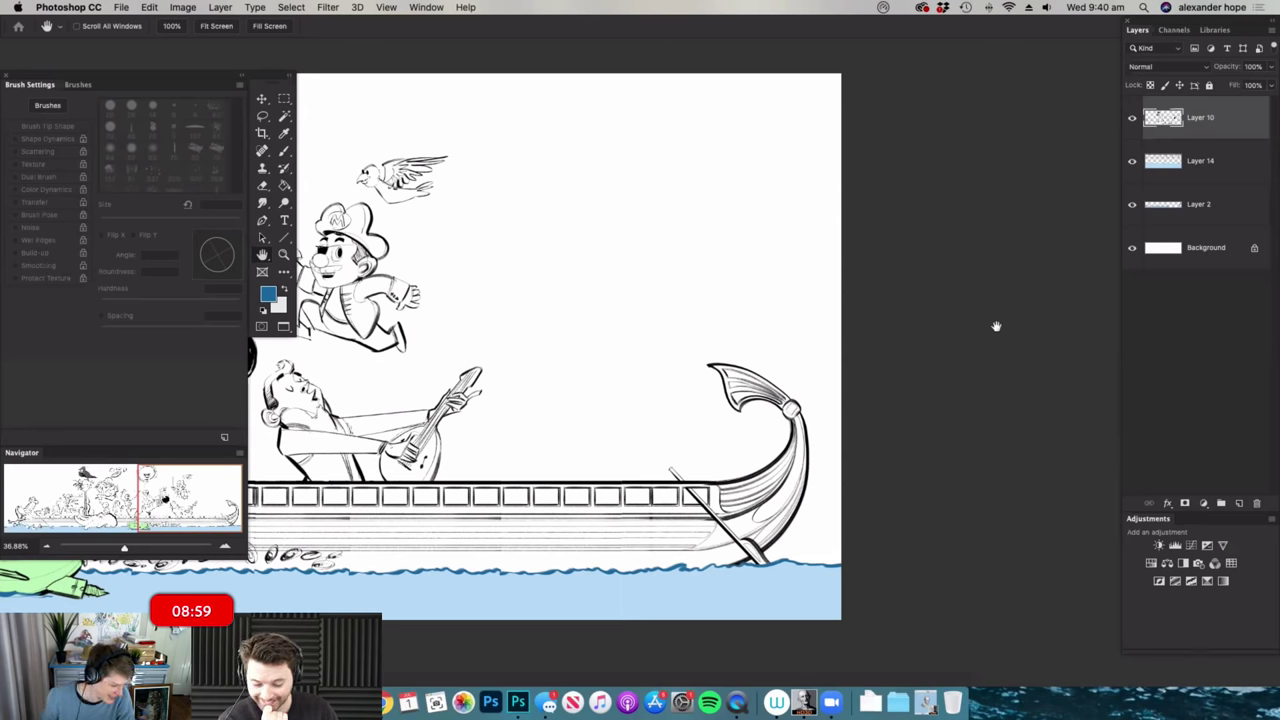
pyautogui.moveTo(682, 384); pyautogui.dragTo(826, 386)
pyautogui.press('z')
pyautogui.moveTo(660, 400); pyautogui.dragTo(500, 560)
pyautogui.press('b')
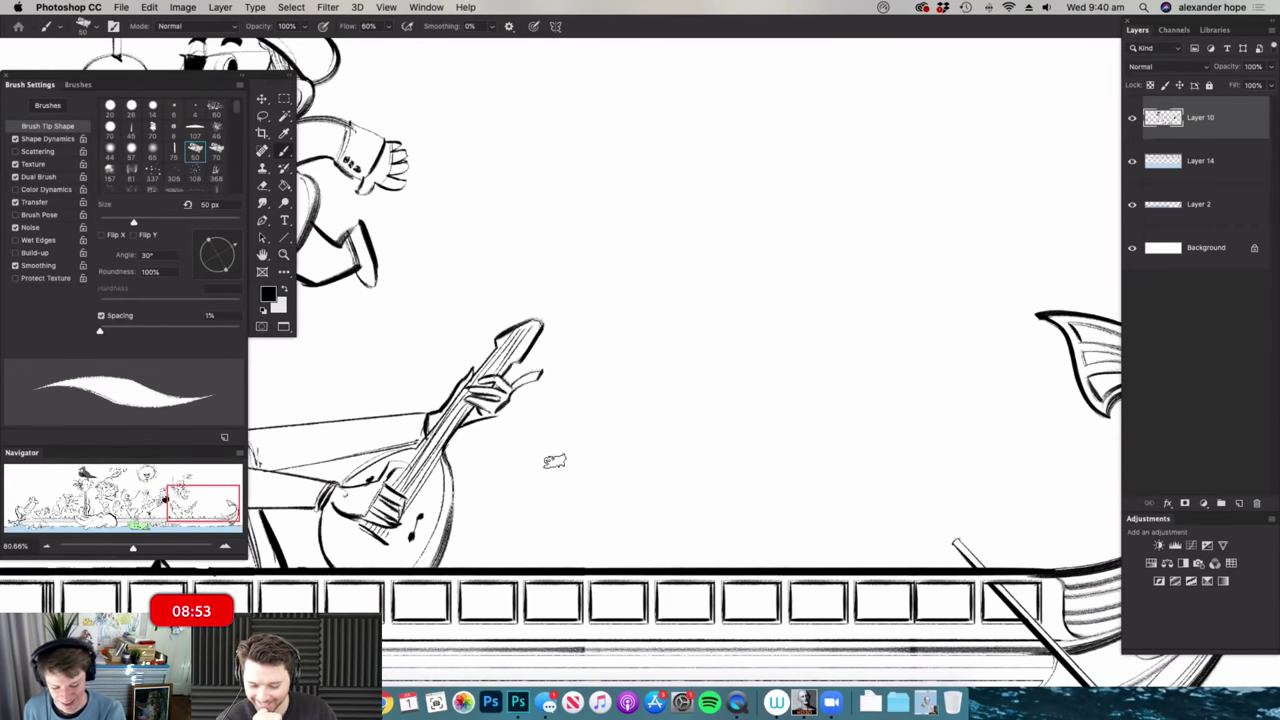
pyautogui.rightClick(608, 445)
pyautogui.press('Escape')
pyautogui.press('z')
pyautogui.moveTo(843, 286)
pyautogui.mouseDown()
pyautogui.moveTo(806, 354)
pyautogui.moveTo(908, 328)
pyautogui.moveTo(895, 379)
pyautogui.moveTo(970, 378)
pyautogui.mouseUp()
pyautogui.press('b')
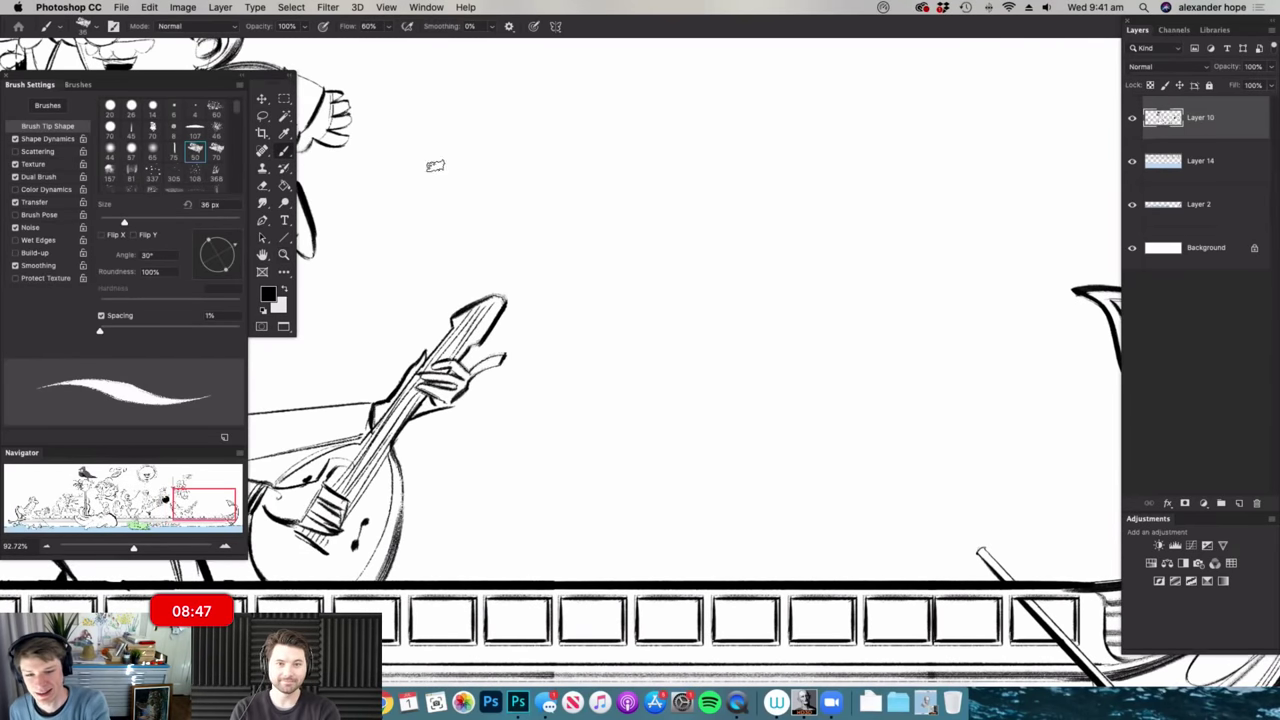
# - Switch to the hard round 6 px brush and enable pen pressure for opacity, undoing the test strokes
pyautogui.rightClick(550, 257)
pyautogui.click(720, 378)
pyautogui.click(817, 213)
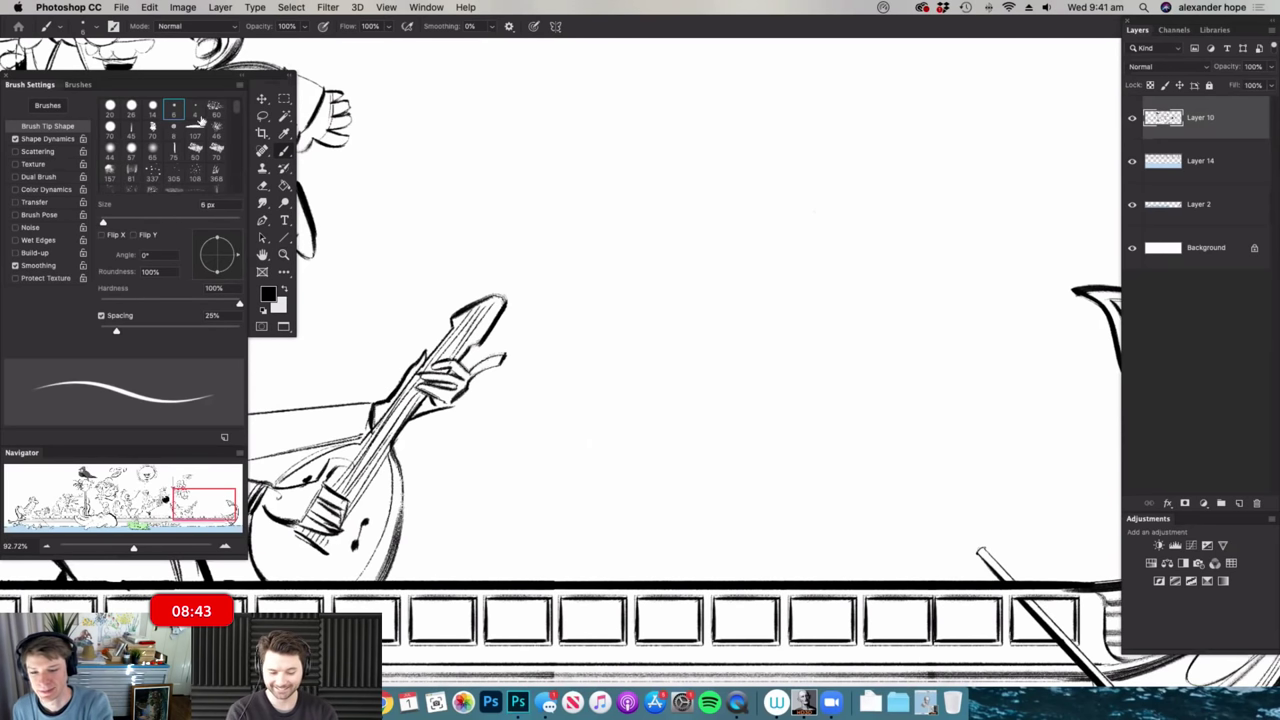
pyautogui.moveTo(190, 76); pyautogui.dragTo(190, 93)
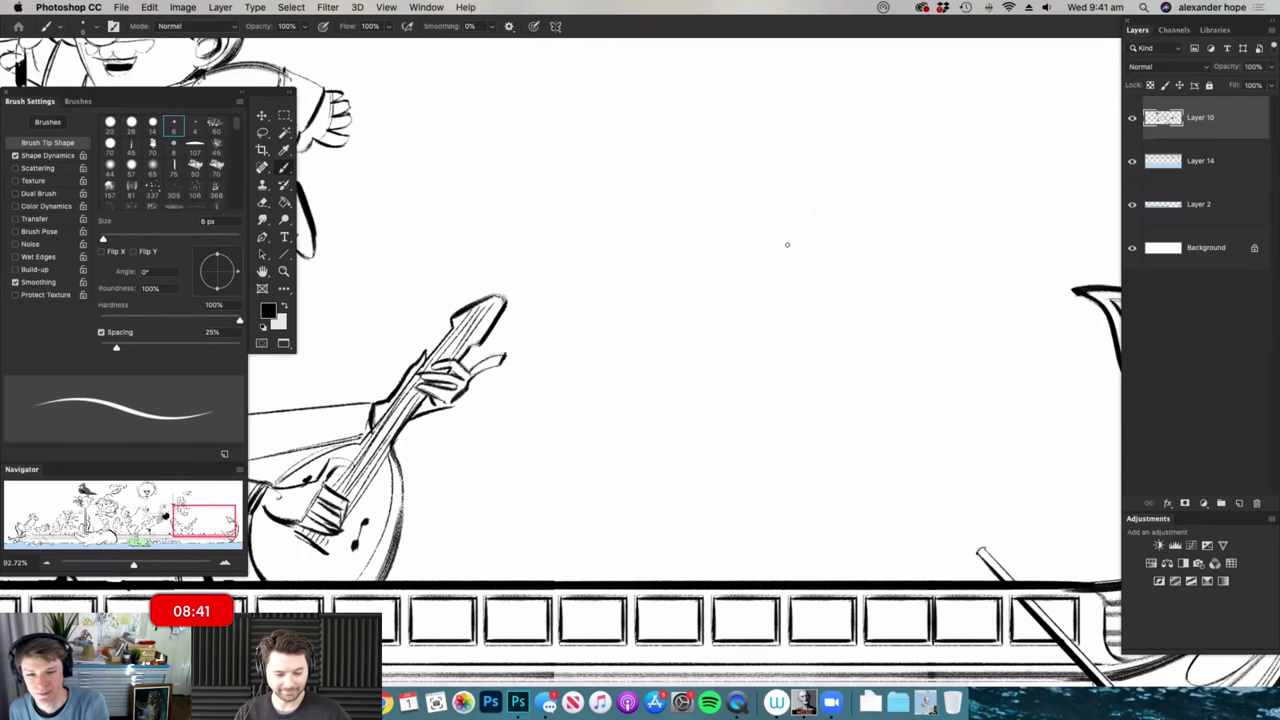
pyautogui.moveTo(670, 359); pyautogui.dragTo(770, 395)
pyautogui.press('super+z')
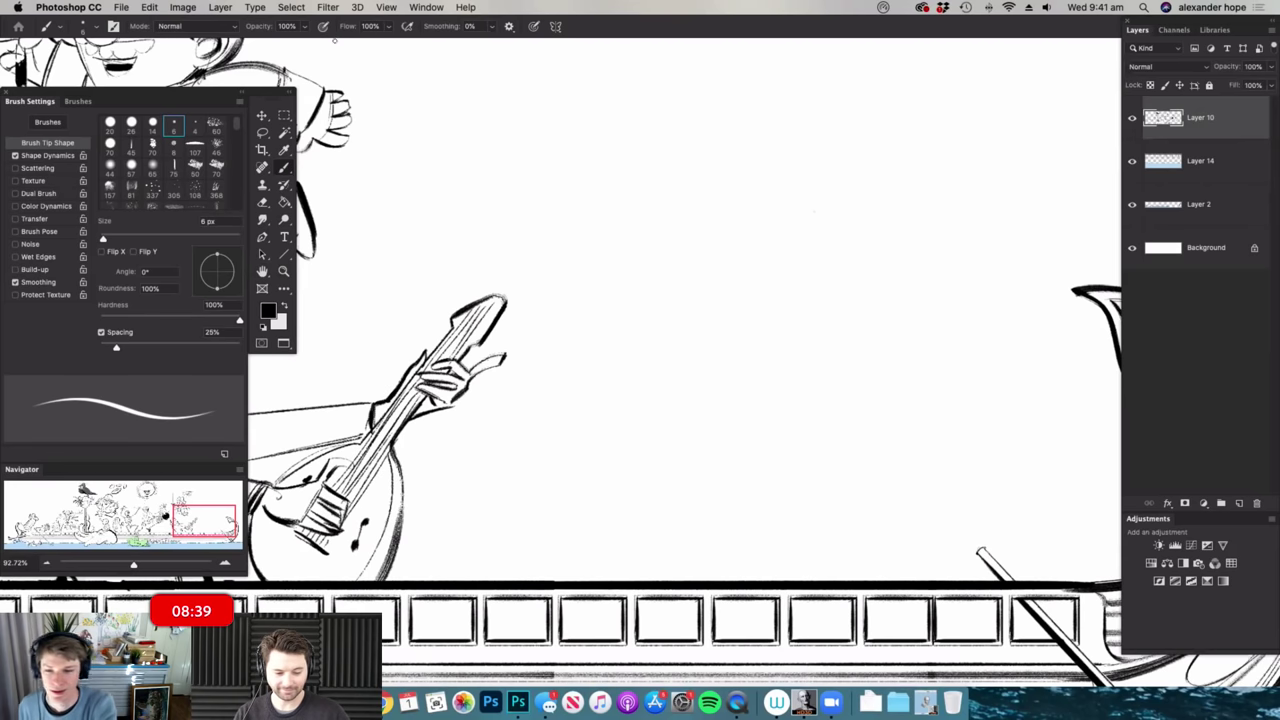
pyautogui.click(323, 26)
pyautogui.moveTo(625, 245); pyautogui.dragTo(638, 296)
pyautogui.press('super+z')
# - Add a new layer and lightly sketch a round bird head with an open hooked beak above the deck
pyautogui.click(1240, 504)
pyautogui.moveTo(768, 222)
pyautogui.mouseDown()
pyautogui.moveTo(835, 272)
pyautogui.moveTo(793, 308)
pyautogui.moveTo(780, 230)
pyautogui.moveTo(753, 269)
pyautogui.moveTo(822, 300)
pyautogui.mouseUp()
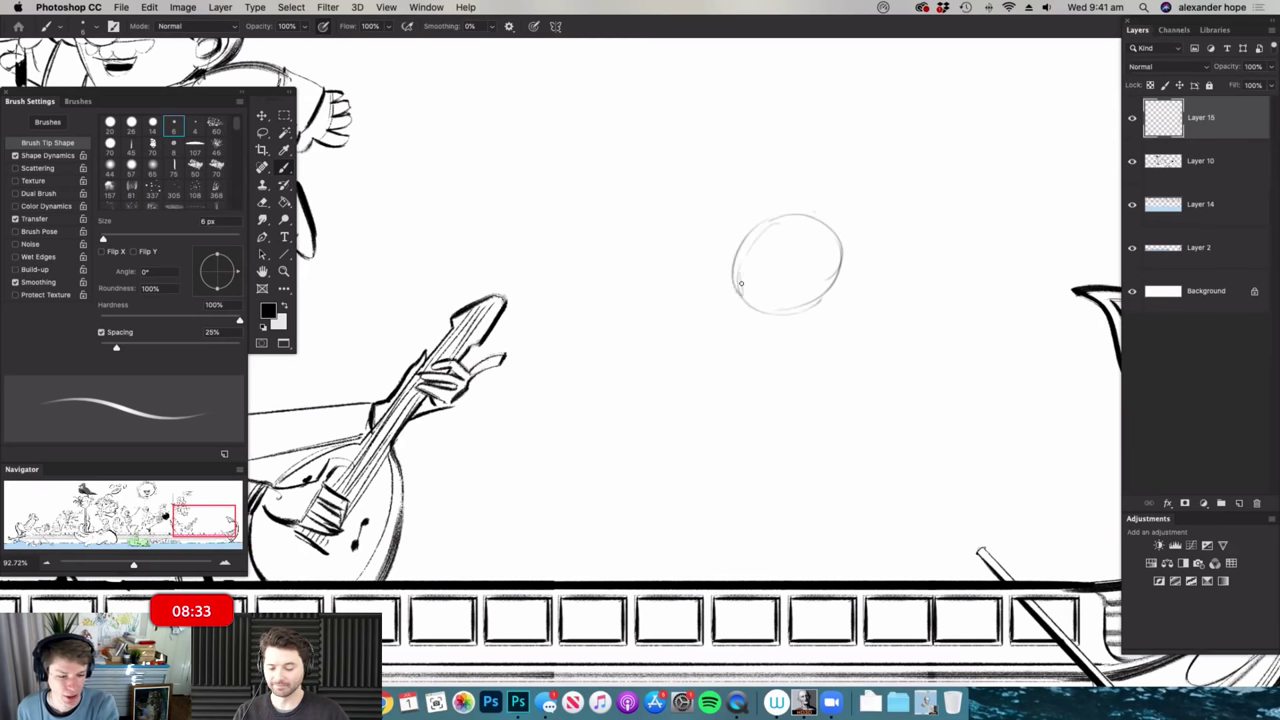
pyautogui.moveTo(767, 222)
pyautogui.mouseDown()
pyautogui.moveTo(711, 222)
pyautogui.moveTo(749, 256)
pyautogui.moveTo(767, 235)
pyautogui.moveTo(748, 282)
pyautogui.mouseUp()
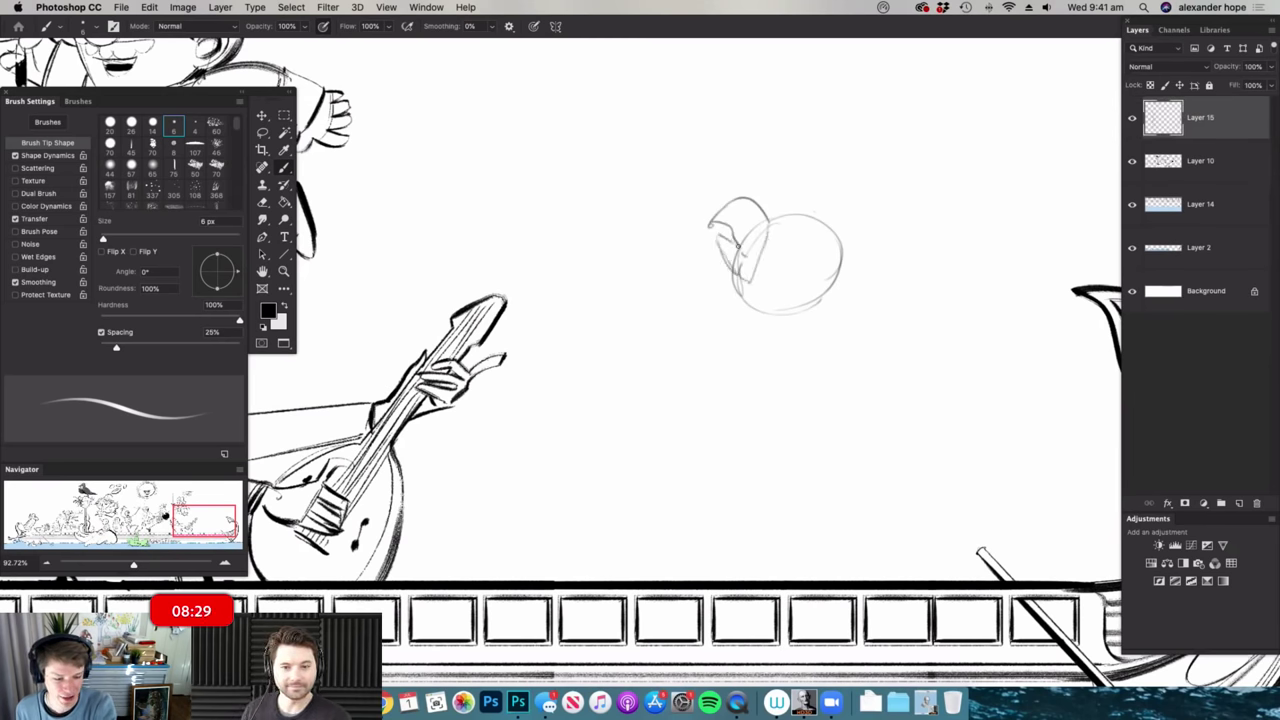
# - Sketch the bird's round eye, the contour over its crown and back, and ragged feathers along its lower edge
pyautogui.press('super+space')
pyautogui.moveTo(768, 243)
pyautogui.mouseDown()
pyautogui.moveTo(786, 246)
pyautogui.moveTo(800, 218)
pyautogui.mouseUp()
pyautogui.moveTo(800, 214); pyautogui.dragTo(803, 213)
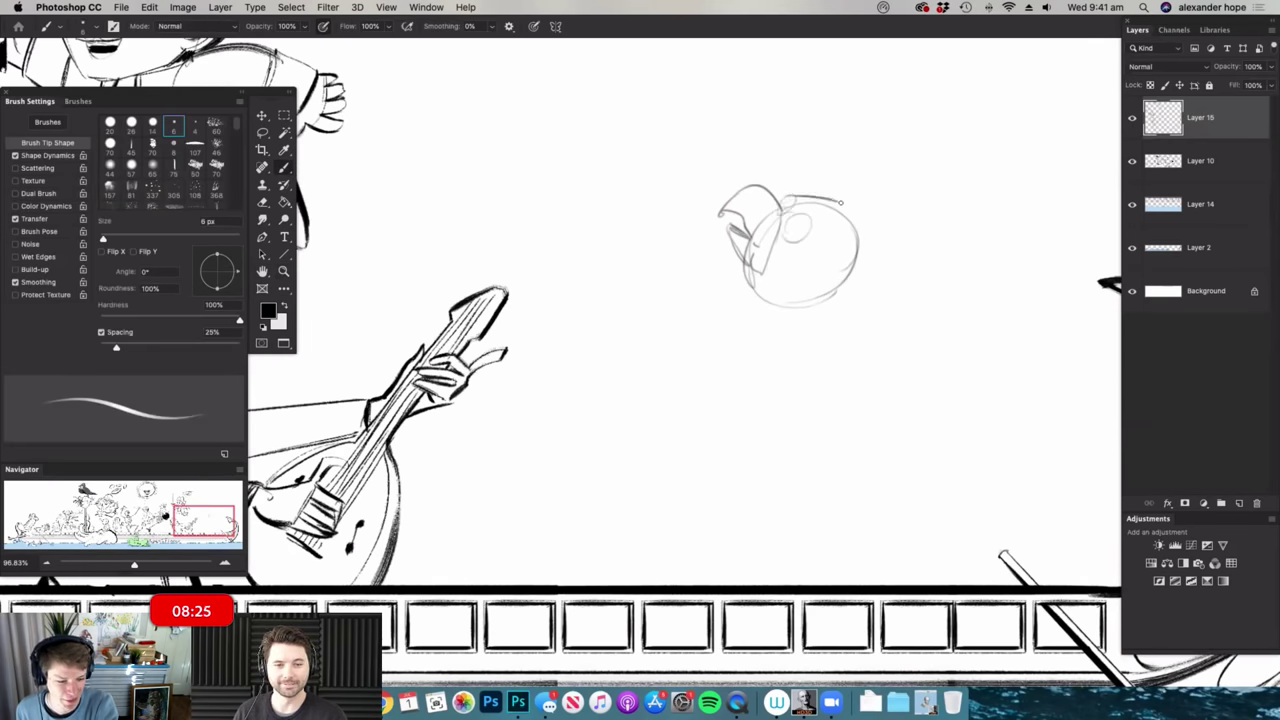
pyautogui.moveTo(858, 231); pyautogui.dragTo(864, 244)
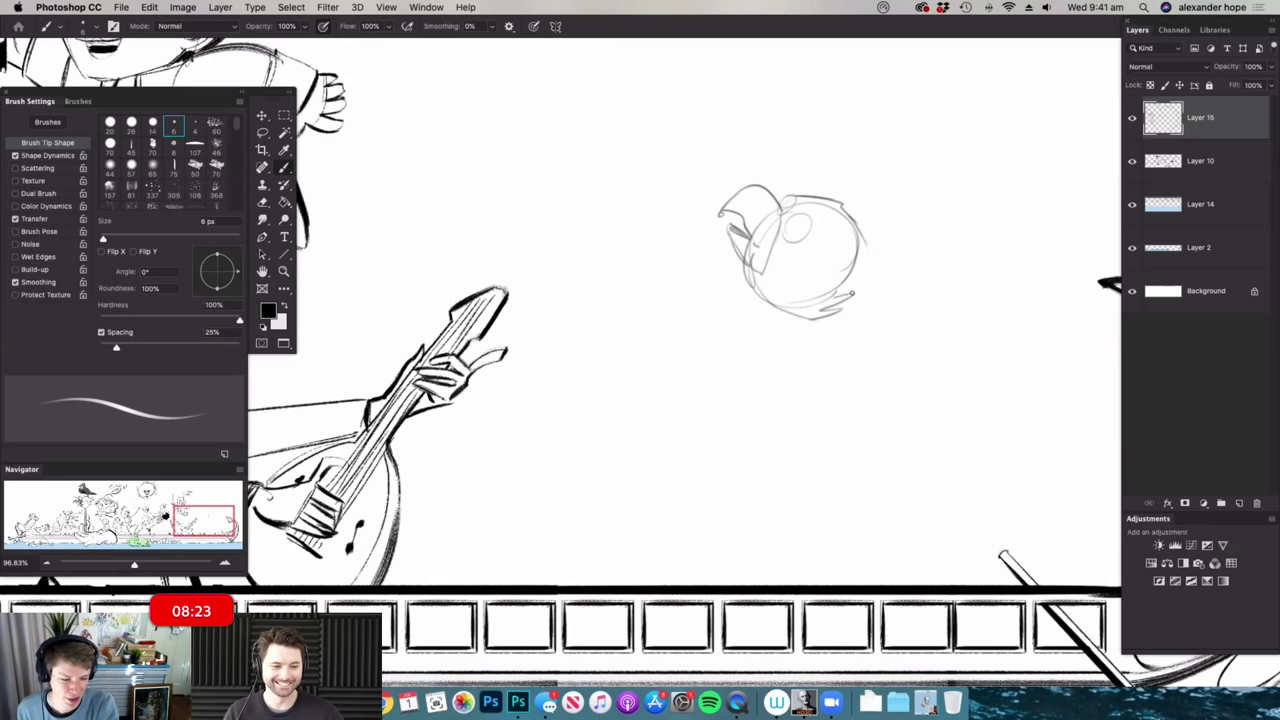
# - Sketch a skull outline with a rounded cranium and jaw on a curved neck line, facing the bird
pyautogui.scroll(-4, 848, 250)
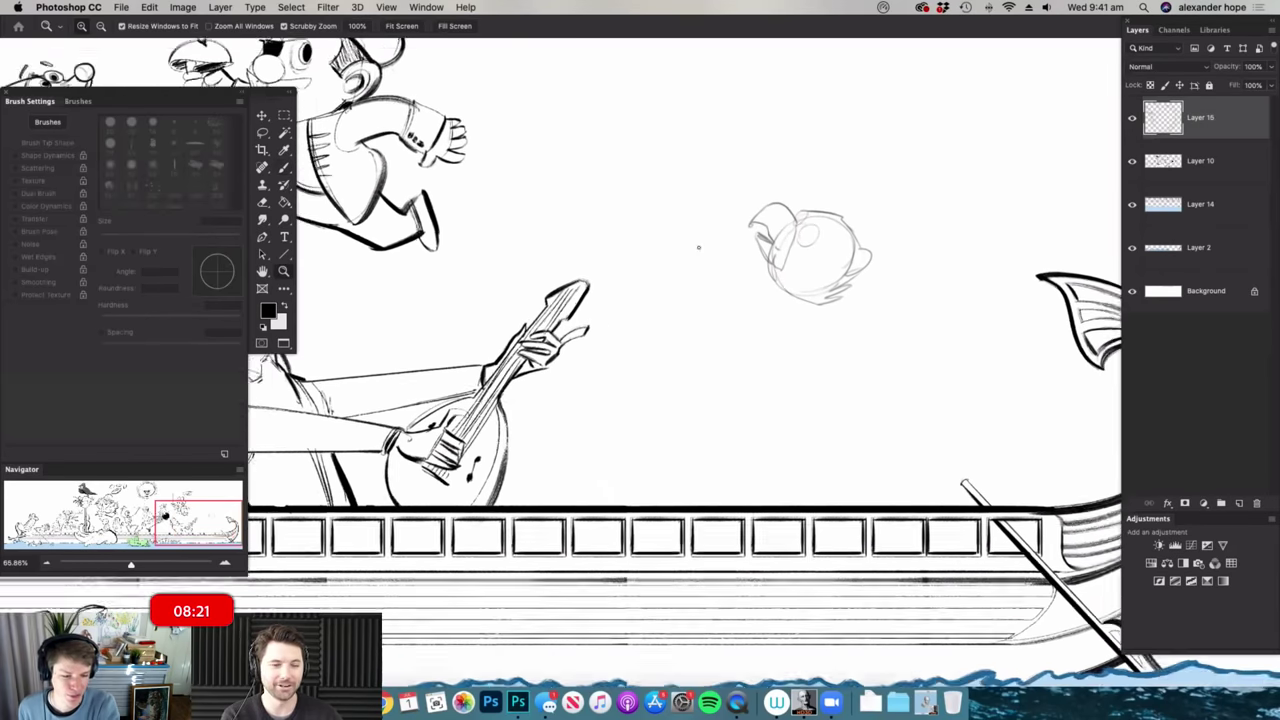
pyautogui.moveTo(637, 228); pyautogui.dragTo(694, 336)
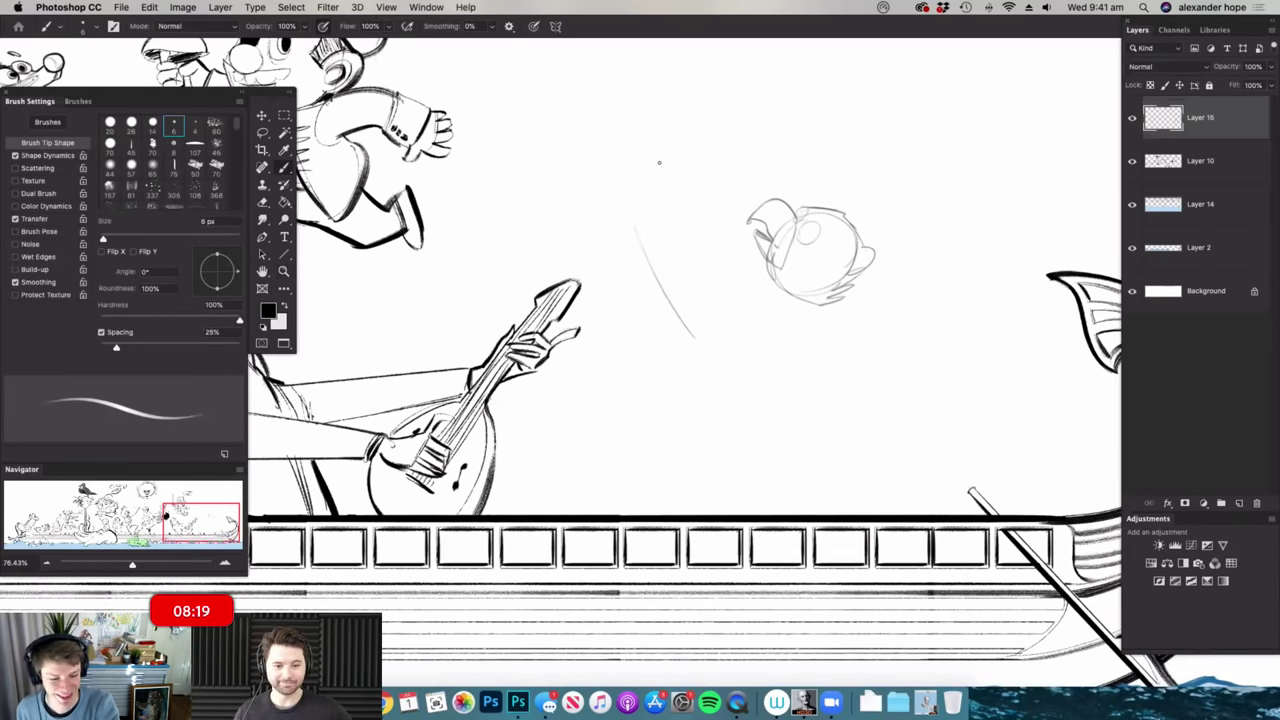
pyautogui.moveTo(701, 156); pyautogui.dragTo(705, 206)
pyautogui.moveTo(617, 154); pyautogui.dragTo(639, 235)
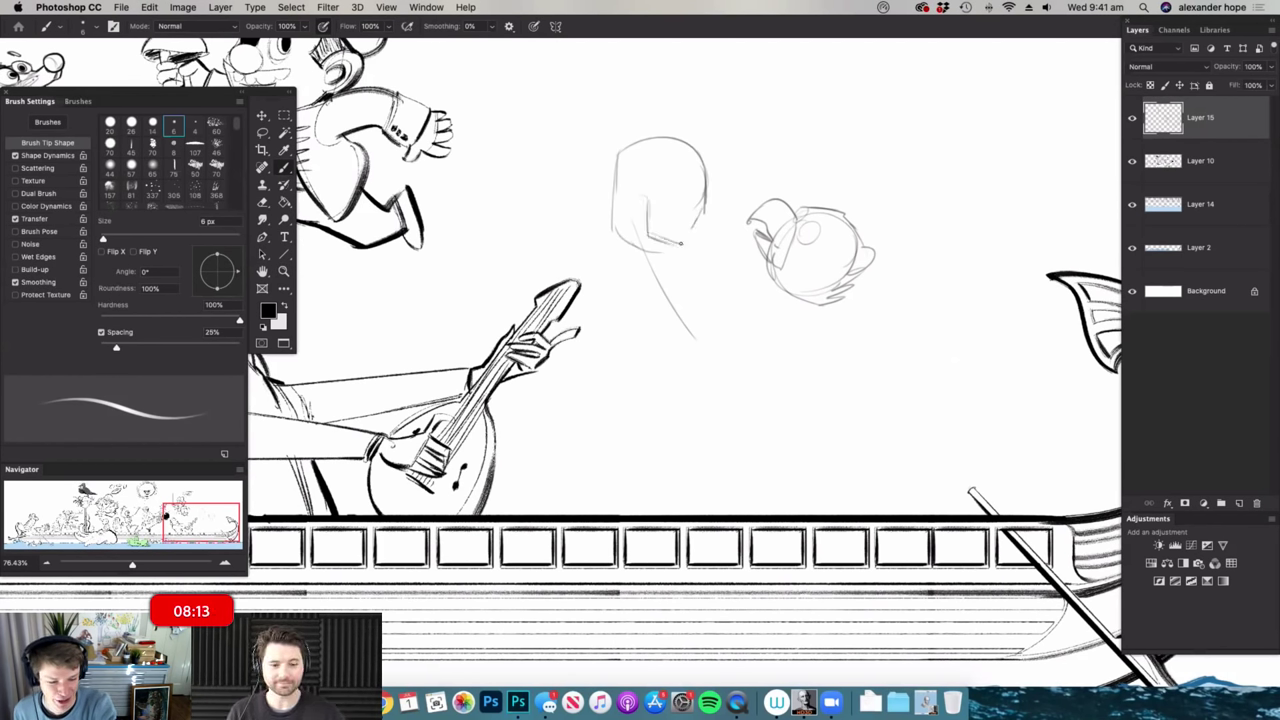
# - Sketch the skull's oval eye socket, nose cavity, cheekbone, lower jaw and brow mark
pyautogui.scroll(3, 666, 218)
pyautogui.moveTo(644, 202); pyautogui.dragTo(642, 222)
pyautogui.moveTo(705, 197); pyautogui.dragTo(713, 208)
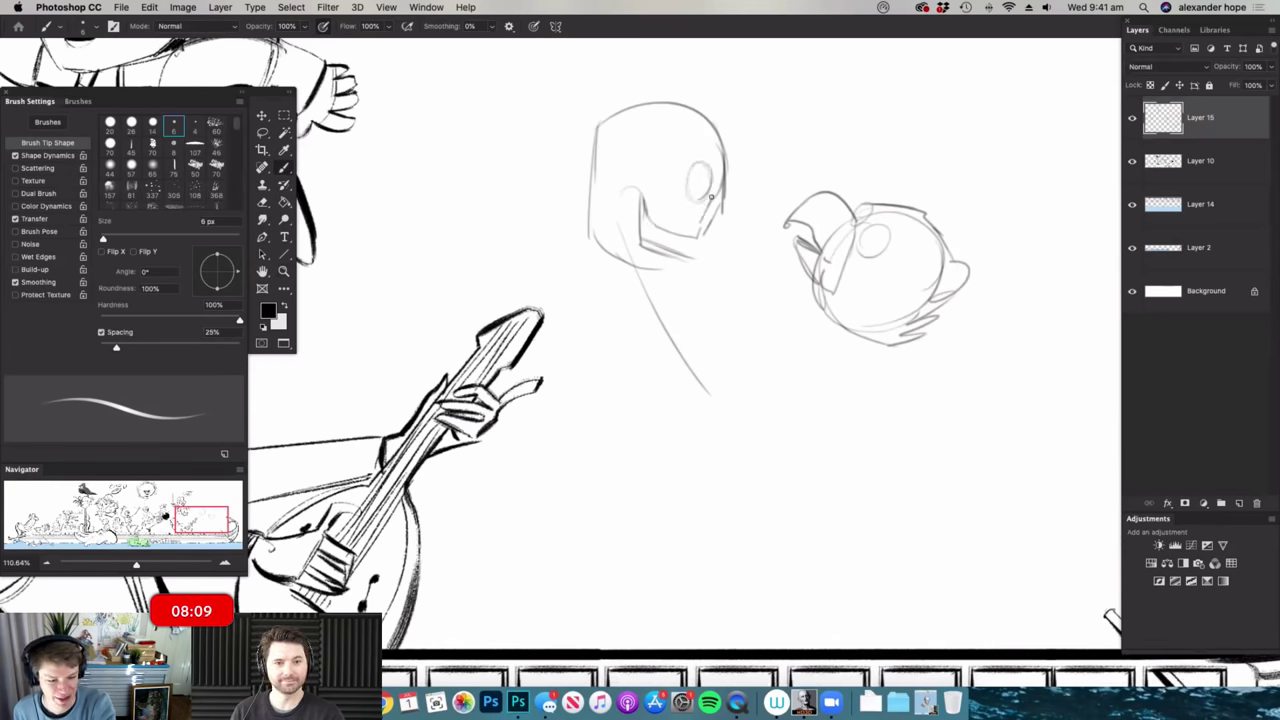
pyautogui.moveTo(717, 200); pyautogui.dragTo(708, 230)
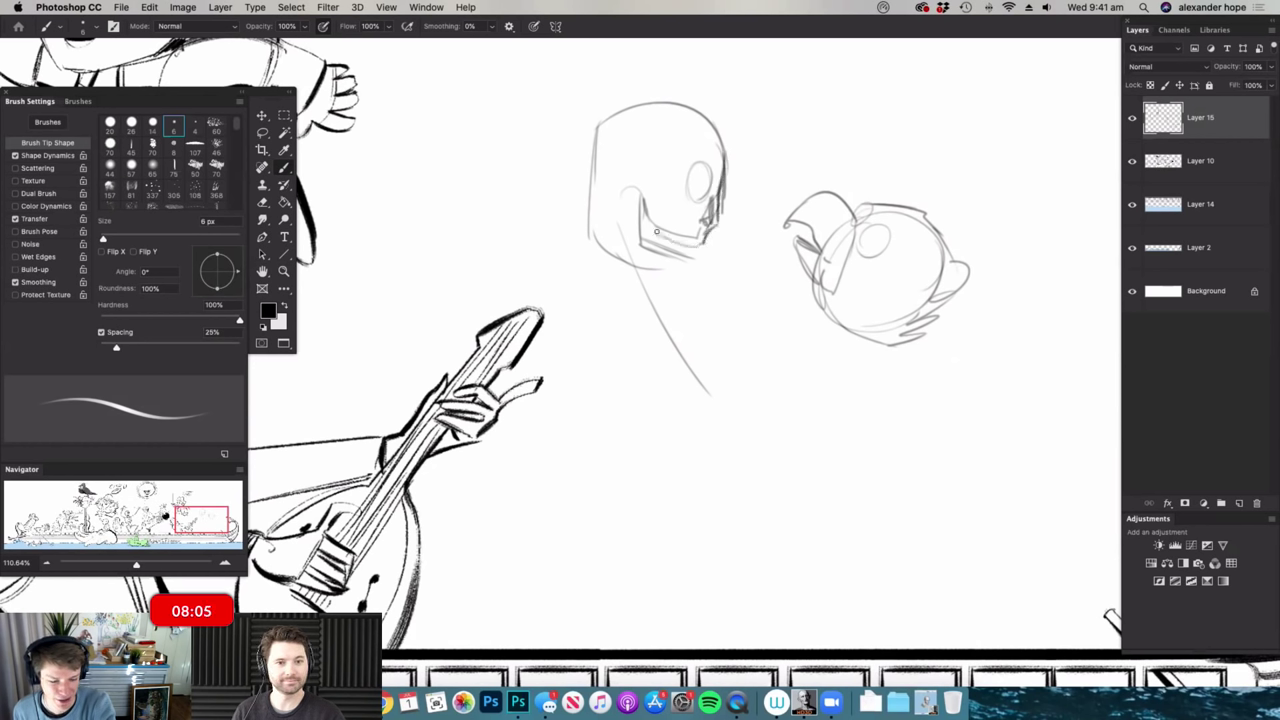
pyautogui.moveTo(639, 233)
pyautogui.mouseDown()
pyautogui.moveTo(689, 255)
pyautogui.moveTo(647, 283)
pyautogui.mouseUp()
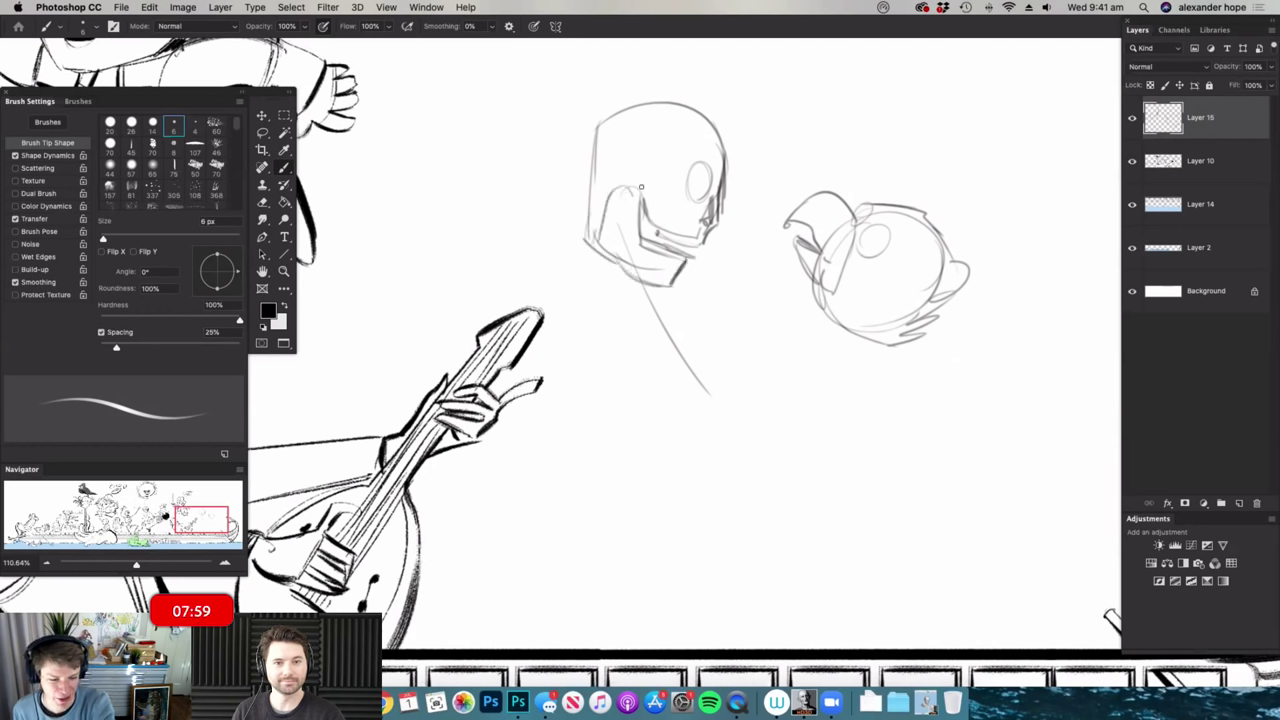
pyautogui.moveTo(695, 199); pyautogui.dragTo(700, 166)
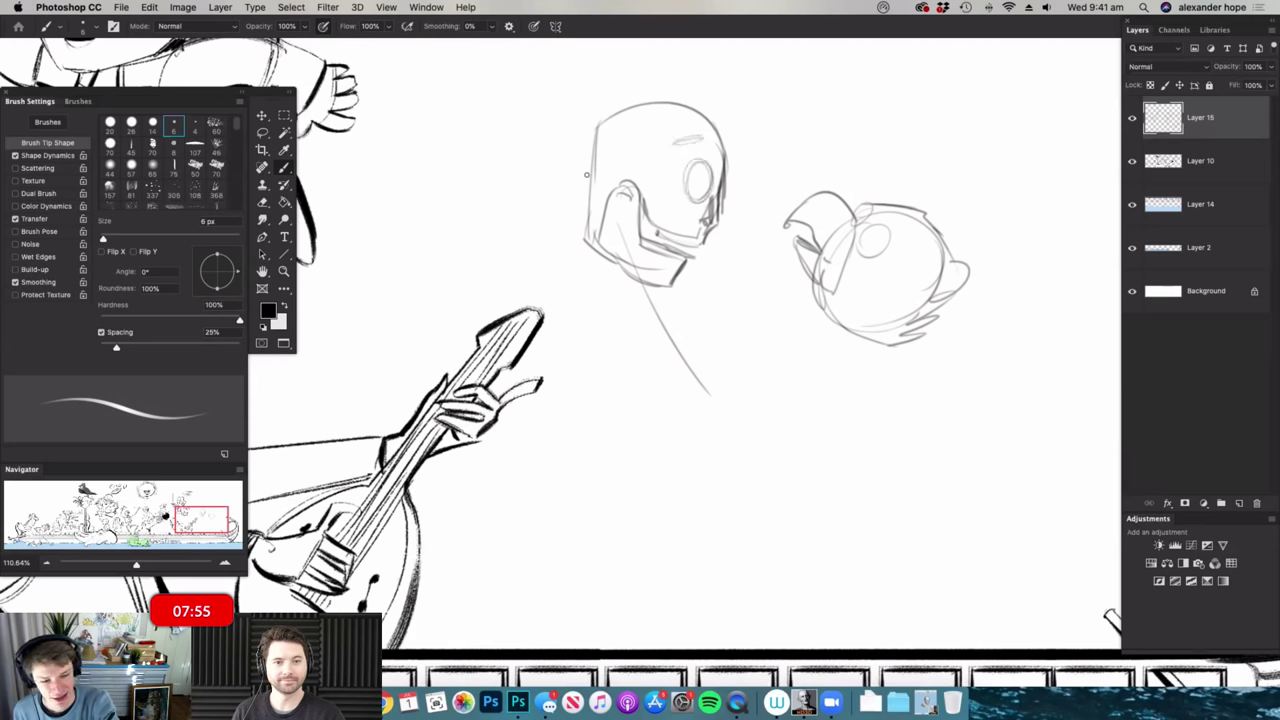
# - Refine the sketched skull's rounded cranium contour, from the back of the head over to the brow
pyautogui.moveTo(588, 155); pyautogui.dragTo(705, 119)
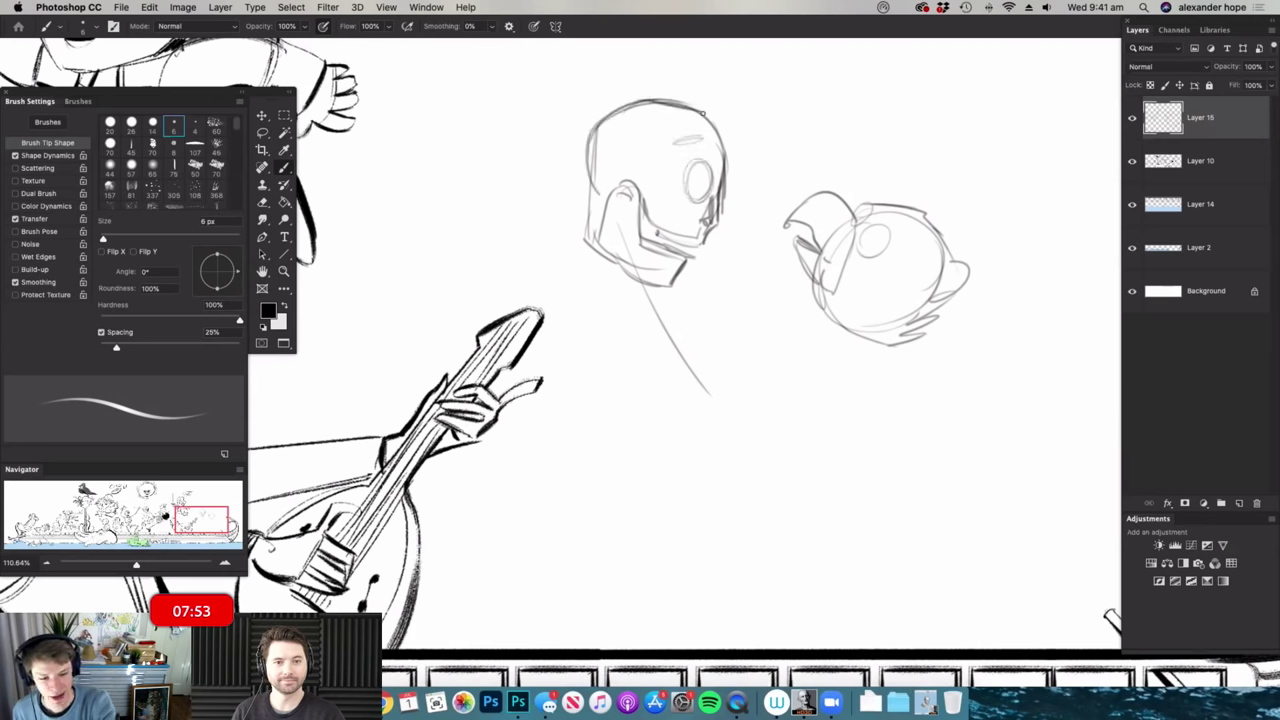
pyautogui.press('e')
pyautogui.press('b')
pyautogui.moveTo(697, 108)
pyautogui.mouseDown()
pyautogui.moveTo(720, 121)
pyautogui.moveTo(722, 189)
pyautogui.mouseUp()
pyautogui.press('e')
pyautogui.press('b')
# - Sketch feather fingers cradling the skull's jaw, with a bent wing-arm and loose feathers below it
pyautogui.press('z')
pyautogui.moveTo(730, 233); pyautogui.dragTo(684, 238)
pyautogui.moveTo(810, 314); pyautogui.dragTo(841, 312)
pyautogui.press('b')
pyautogui.moveTo(586, 217); pyautogui.dragTo(653, 197)
pyautogui.moveTo(605, 237); pyautogui.dragTo(686, 232)
pyautogui.moveTo(675, 232); pyautogui.dragTo(660, 251)
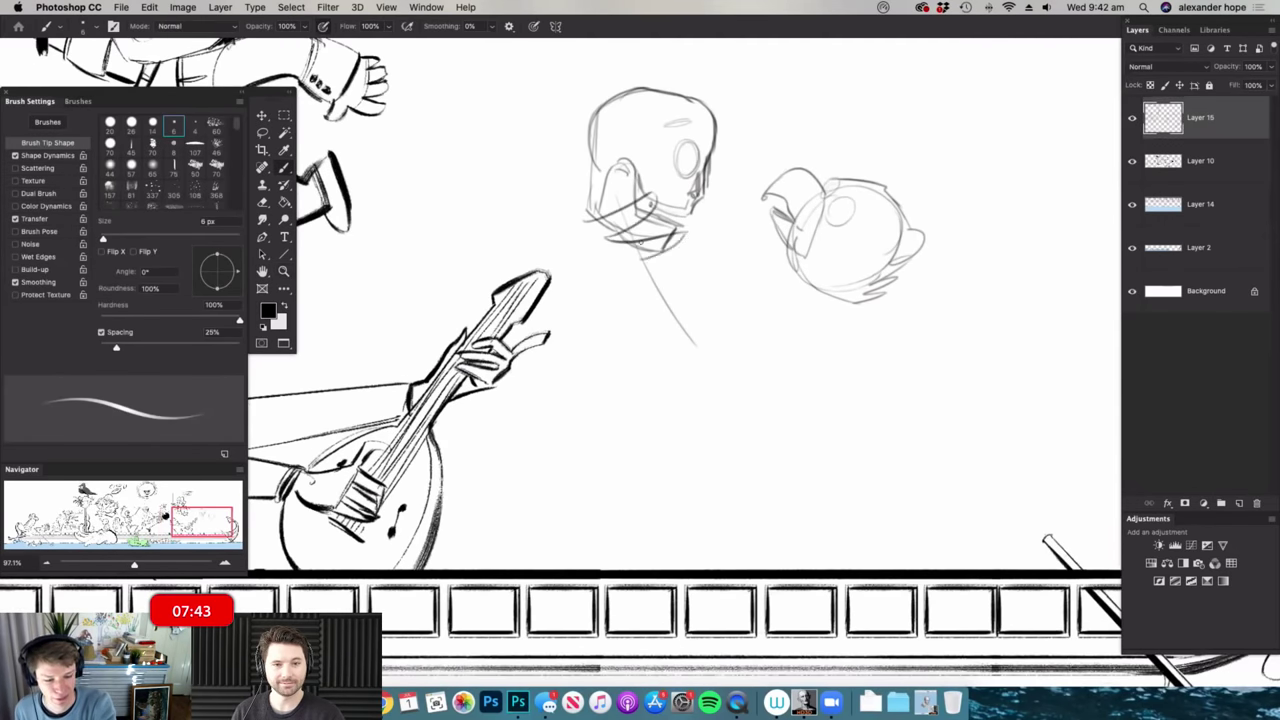
pyautogui.moveTo(588, 228); pyautogui.dragTo(670, 355)
pyautogui.moveTo(648, 264)
pyautogui.mouseDown()
pyautogui.moveTo(699, 233)
pyautogui.moveTo(668, 306)
pyautogui.mouseUp()
pyautogui.moveTo(688, 308)
pyautogui.mouseDown()
pyautogui.moveTo(675, 324)
pyautogui.moveTo(745, 306)
pyautogui.mouseUp()
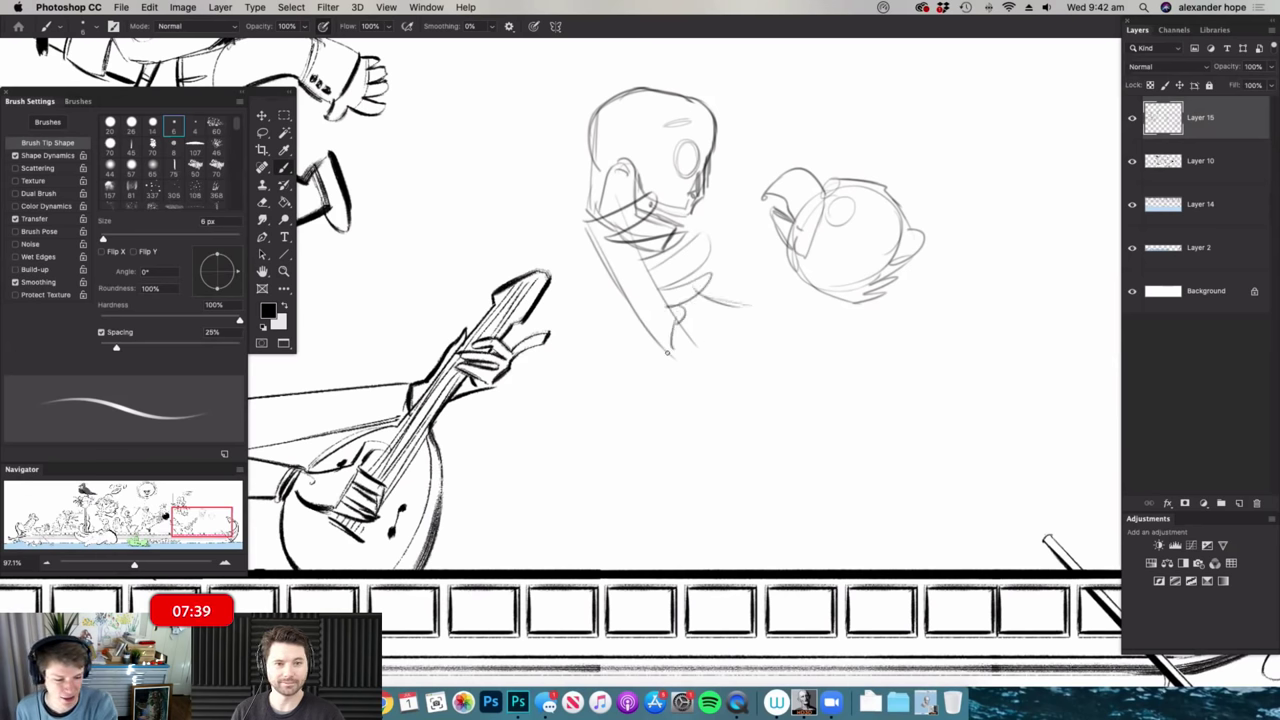
# - Sketch the forearm back to the bird, plus the chest, back and rounded belly of its body
pyautogui.moveTo(834, 311)
pyautogui.mouseDown()
pyautogui.moveTo(882, 338)
pyautogui.moveTo(848, 322)
pyautogui.mouseUp()
pyautogui.moveTo(780, 262); pyautogui.dragTo(712, 414)
pyautogui.moveTo(807, 293); pyautogui.dragTo(816, 314)
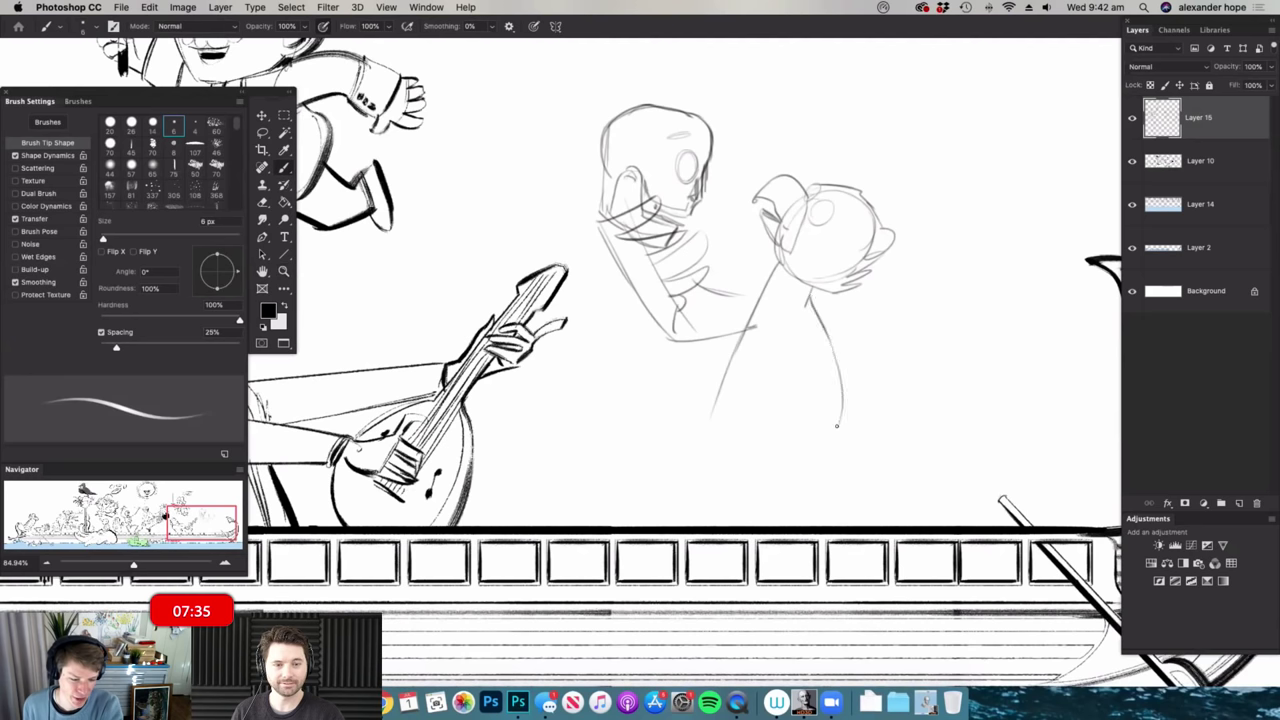
pyautogui.moveTo(715, 407); pyautogui.dragTo(786, 468)
pyautogui.moveTo(840, 426); pyautogui.dragTo(852, 464)
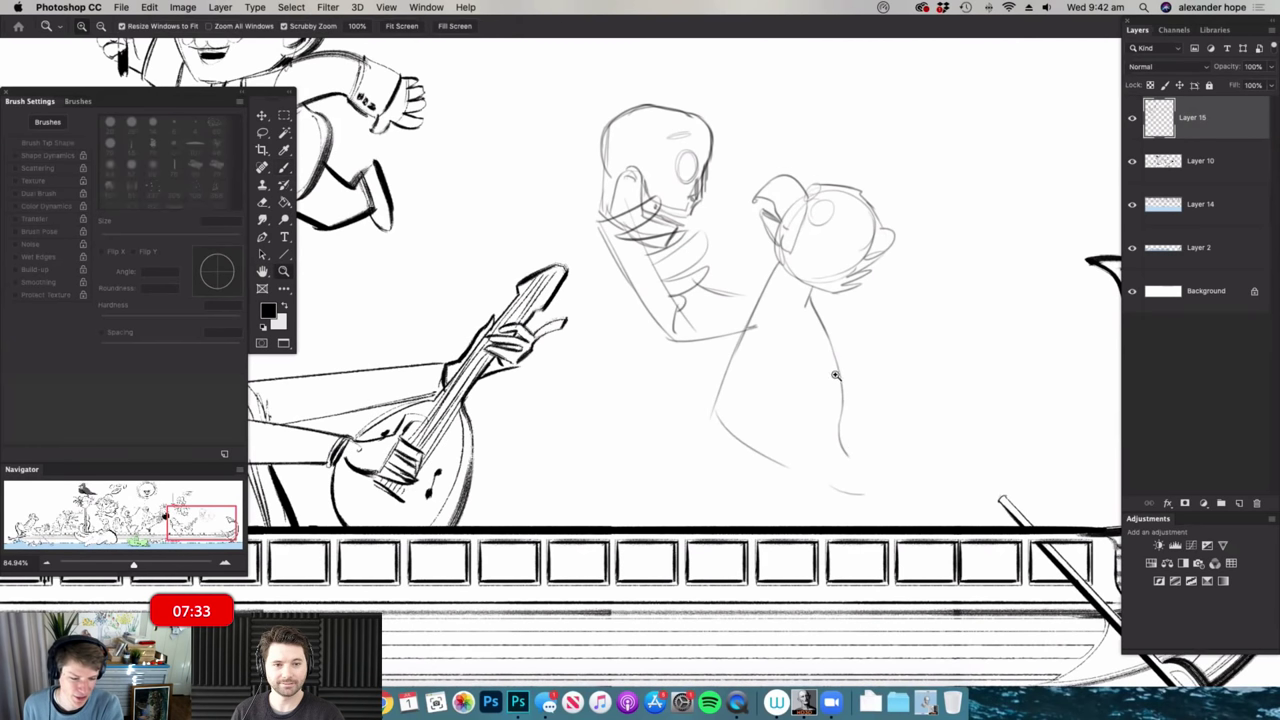
# - Sketch the bird's folded wing, its pointed tail feathers and two thin legs reaching toward the deck
pyautogui.scroll(2, 796, 311)
pyautogui.moveTo(773, 356); pyautogui.dragTo(766, 444)
pyautogui.moveTo(818, 334); pyautogui.dragTo(851, 464)
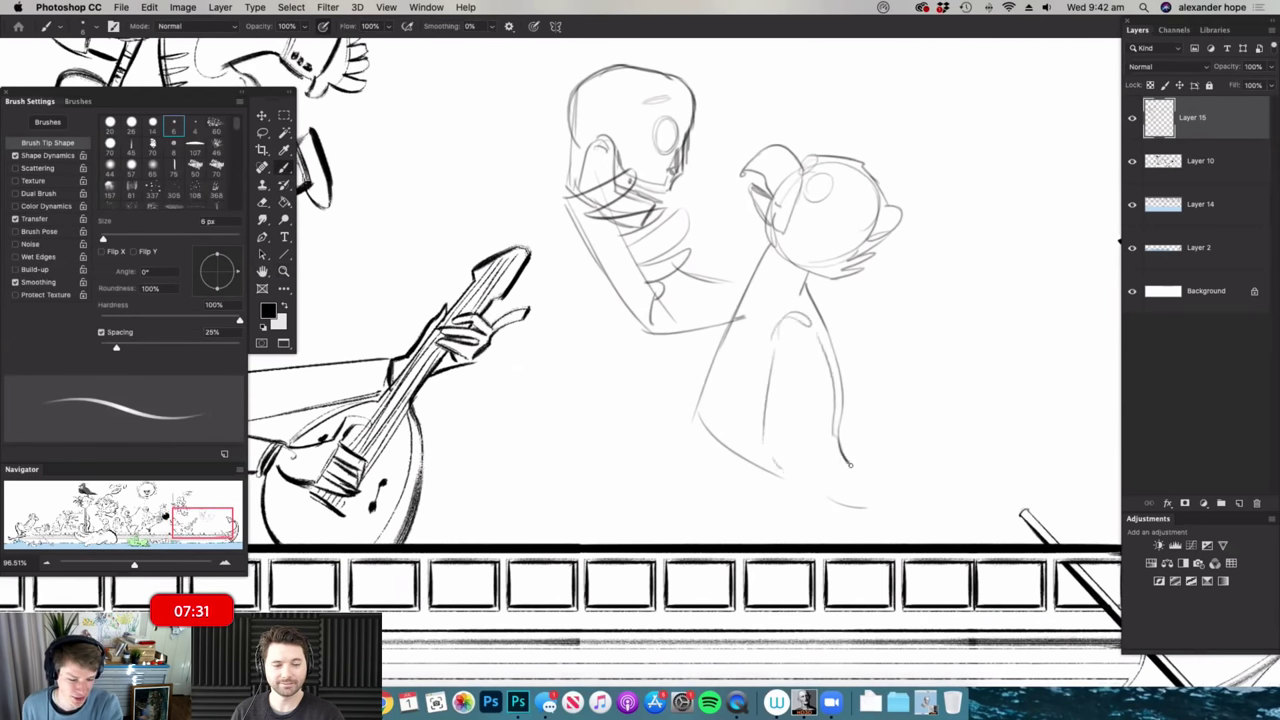
pyautogui.moveTo(826, 386)
pyautogui.mouseDown()
pyautogui.moveTo(830, 375)
pyautogui.moveTo(795, 380)
pyautogui.mouseUp()
pyautogui.moveTo(812, 484); pyautogui.dragTo(850, 480)
pyautogui.moveTo(763, 427); pyautogui.dragTo(795, 508)
# - Sketch a ruffled collar with zigzag pleats around the bird's neck
pyautogui.moveTo(808, 440)
pyautogui.mouseDown()
pyautogui.moveTo(814, 509)
pyautogui.moveTo(844, 311)
pyautogui.moveTo(764, 290)
pyautogui.moveTo(838, 286)
pyautogui.mouseUp()
pyautogui.moveTo(762, 304)
pyautogui.mouseDown()
pyautogui.moveTo(816, 338)
pyautogui.moveTo(866, 330)
pyautogui.mouseUp()
pyautogui.moveTo(775, 279)
pyautogui.mouseDown()
pyautogui.moveTo(794, 283)
pyautogui.moveTo(762, 304)
pyautogui.mouseUp()
pyautogui.moveTo(798, 331); pyautogui.dragTo(843, 352)
pyautogui.moveTo(925, 370); pyautogui.dragTo(886, 377)
pyautogui.moveTo(775, 275)
pyautogui.mouseDown()
pyautogui.moveTo(743, 272)
pyautogui.moveTo(762, 274)
pyautogui.mouseUp()
pyautogui.moveTo(697, 325)
pyautogui.mouseDown()
pyautogui.moveTo(738, 300)
pyautogui.moveTo(692, 294)
pyautogui.mouseUp()
# - Erase the jaw and neck lines behind the feathered hand and firm up the raised arm's outer edge
pyautogui.press('e')
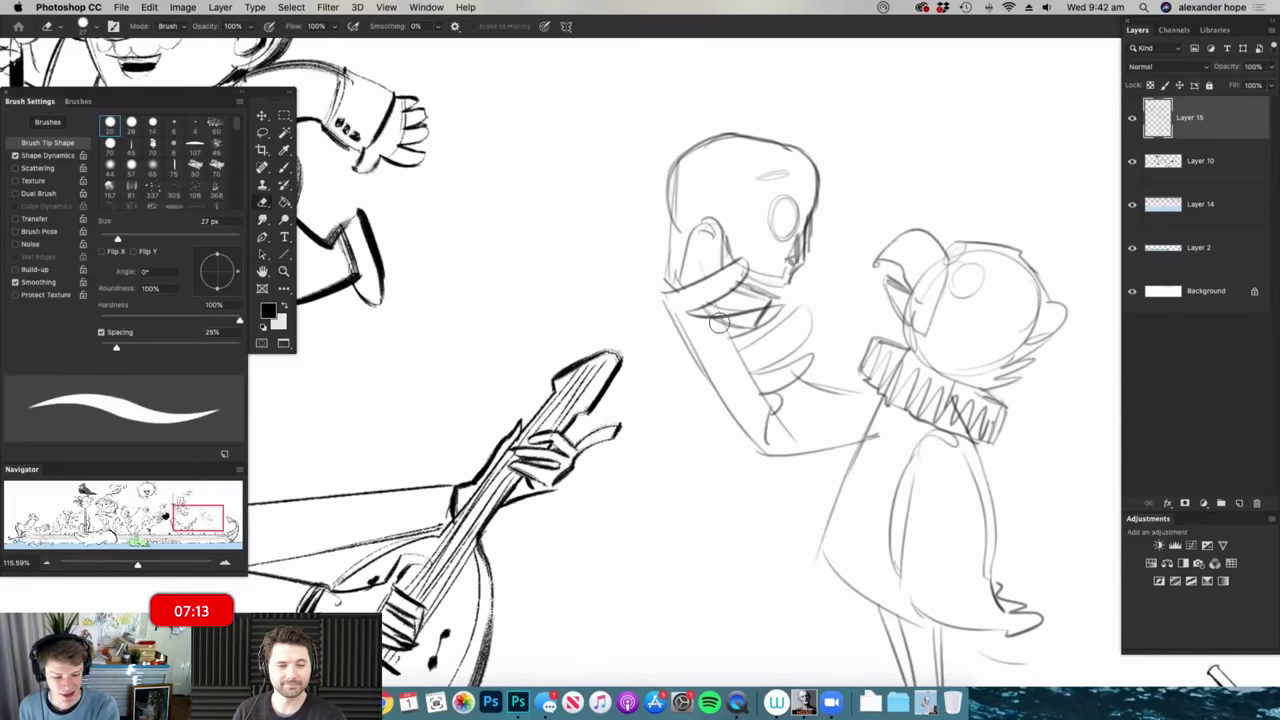
pyautogui.moveTo(766, 311); pyautogui.dragTo(743, 308)
pyautogui.moveTo(757, 247); pyautogui.dragTo(770, 247)
pyautogui.press('b')
pyautogui.moveTo(680, 316); pyautogui.dragTo(698, 315)
pyautogui.moveTo(683, 280); pyautogui.dragTo(684, 318)
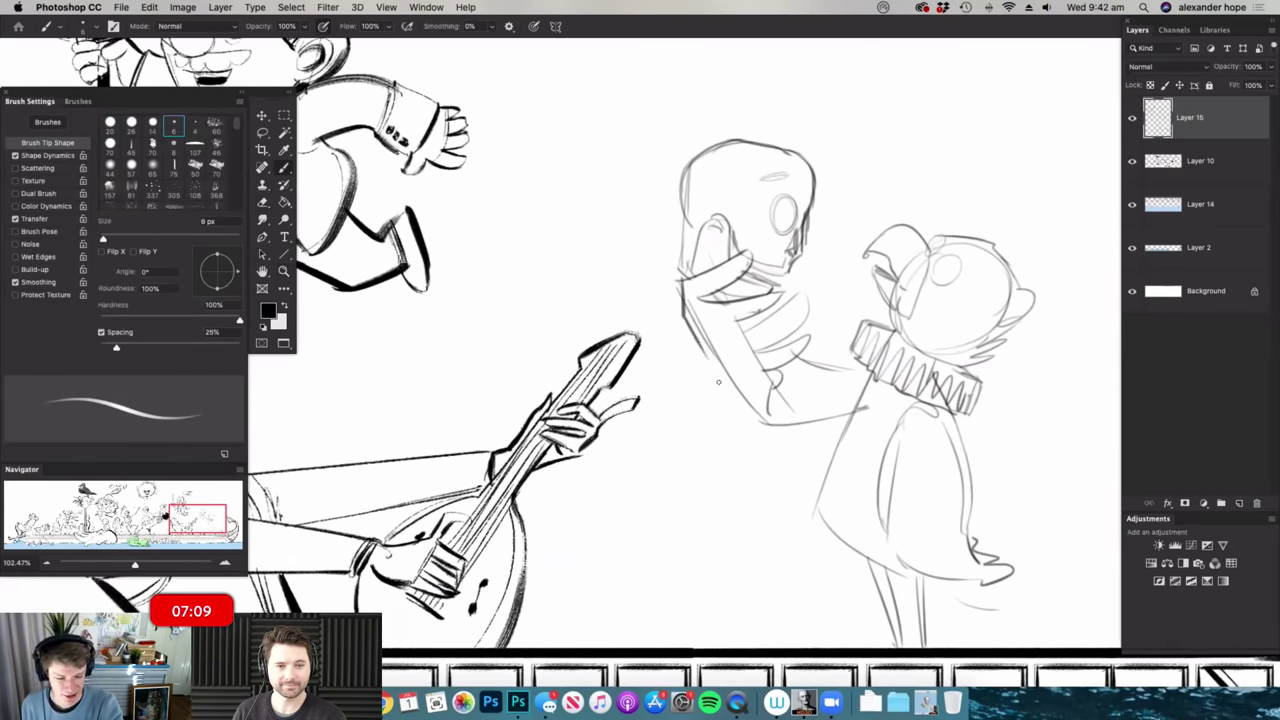
pyautogui.press('e')
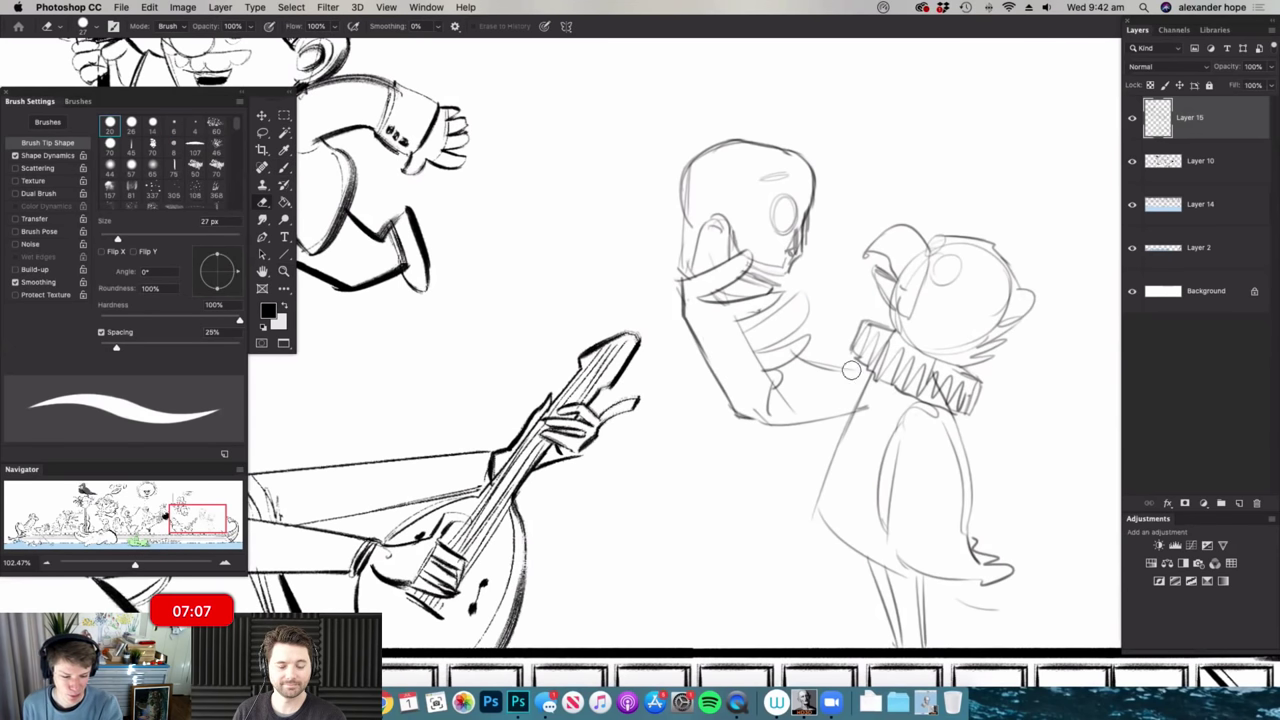
pyautogui.press('b')
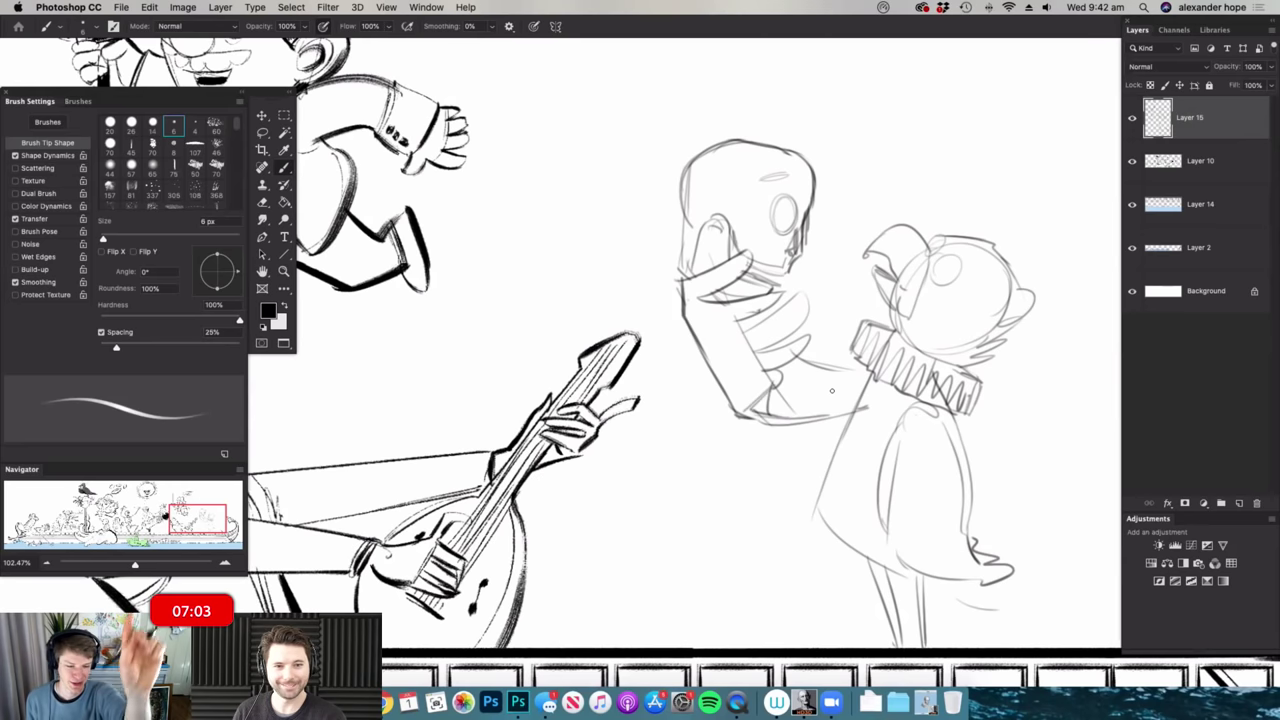
# - Hatch feathers along the sketched forearm and erase the line that overlaps the bird's chest
pyautogui.press('super+space')
pyautogui.moveTo(704, 427); pyautogui.dragTo(644, 427)
pyautogui.moveTo(988, 394); pyautogui.dragTo(1005, 394)
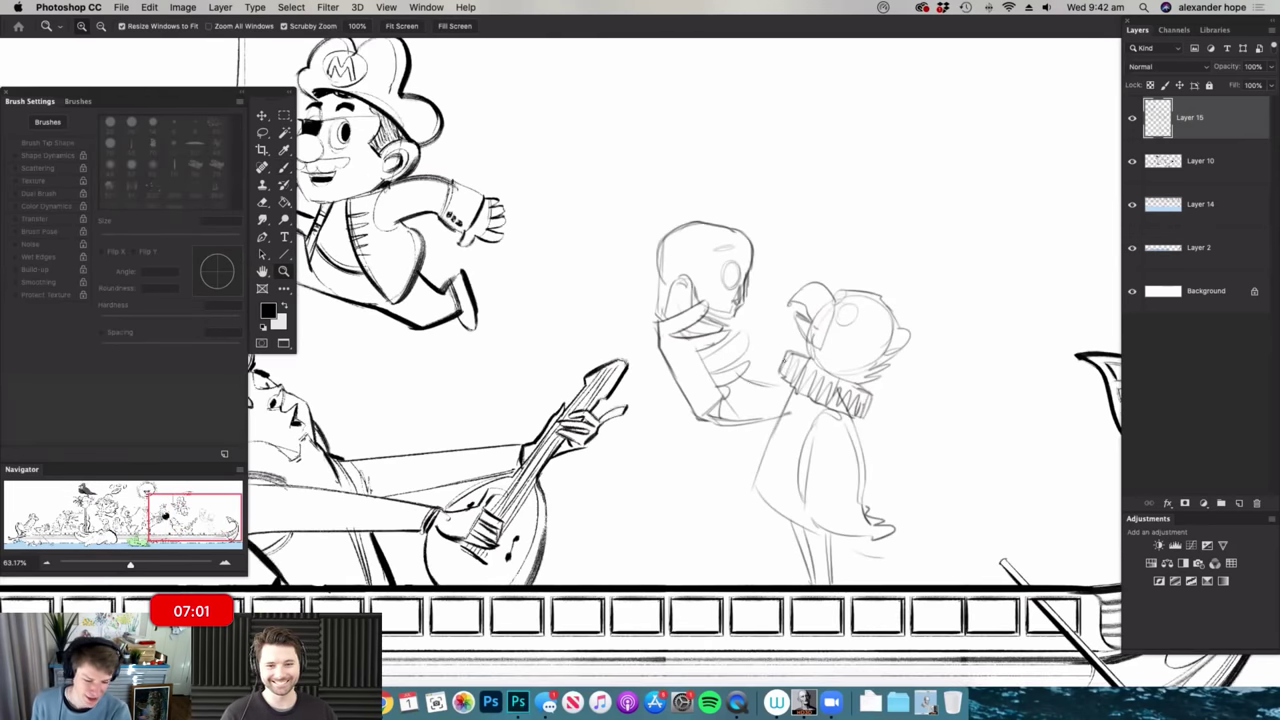
pyautogui.moveTo(831, 362); pyautogui.dragTo(740, 384)
pyautogui.press('b')
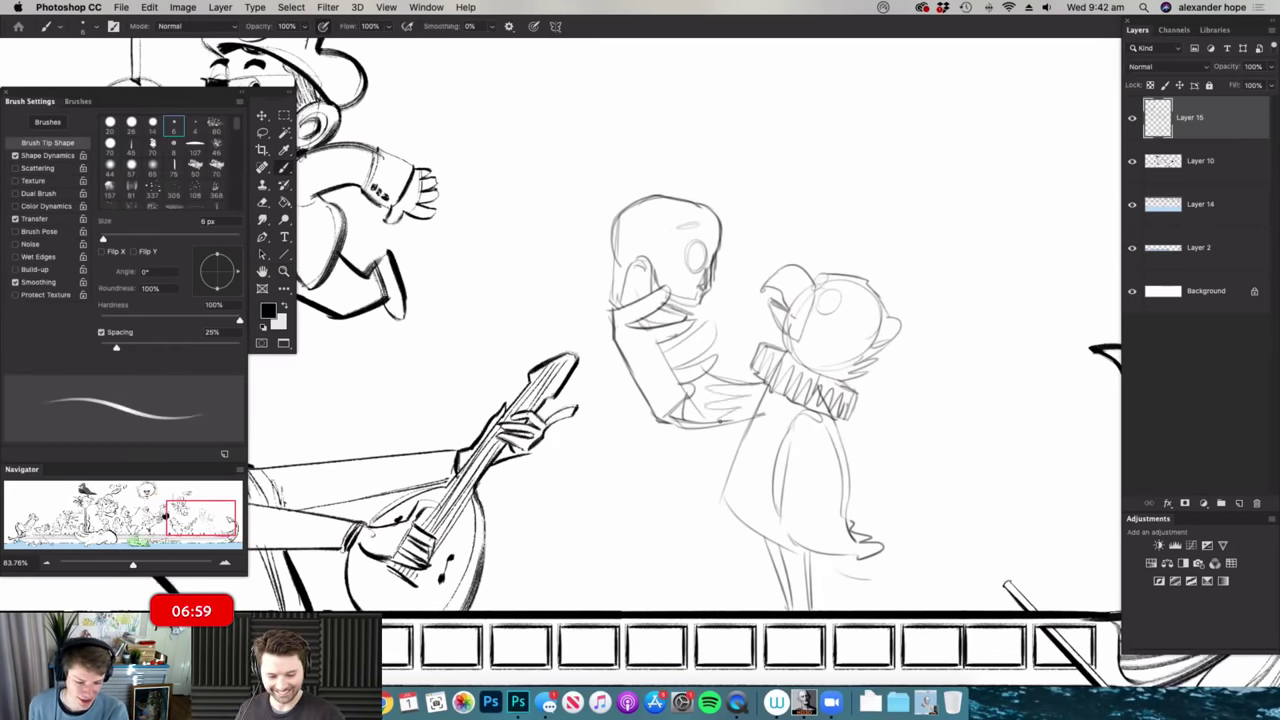
pyautogui.press('e')
pyautogui.moveTo(767, 409); pyautogui.dragTo(705, 419)
# - Sketch a frowning brow, dark pupil and nostril mark on the bird's face
pyautogui.press('super+space')
pyautogui.press('super+space')
pyautogui.moveTo(830, 382); pyautogui.dragTo(870, 381)
pyautogui.press('b')
pyautogui.moveTo(803, 338)
pyautogui.mouseDown()
pyautogui.moveTo(824, 338)
pyautogui.moveTo(787, 322)
pyautogui.moveTo(800, 320)
pyautogui.mouseUp()
pyautogui.press('super+space')
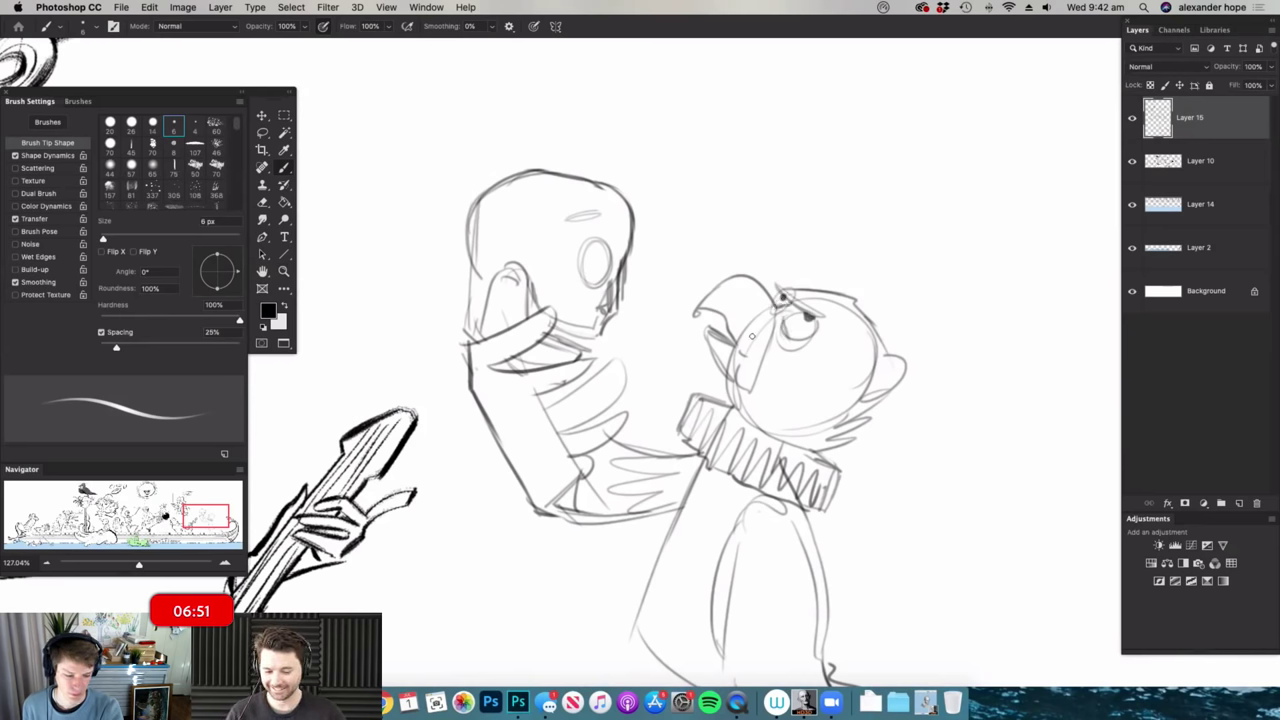
pyautogui.moveTo(733, 348); pyautogui.dragTo(725, 339)
# - Lower the fill of the bird sketch layer, Layer 15, to 28%
pyautogui.press('super+space')
pyautogui.moveTo(812, 300); pyautogui.dragTo(745, 304)
pyautogui.press('super+space')
pyautogui.moveTo(818, 366); pyautogui.dragTo(893, 373)
pyautogui.press('super+space')
pyautogui.press('super+space')
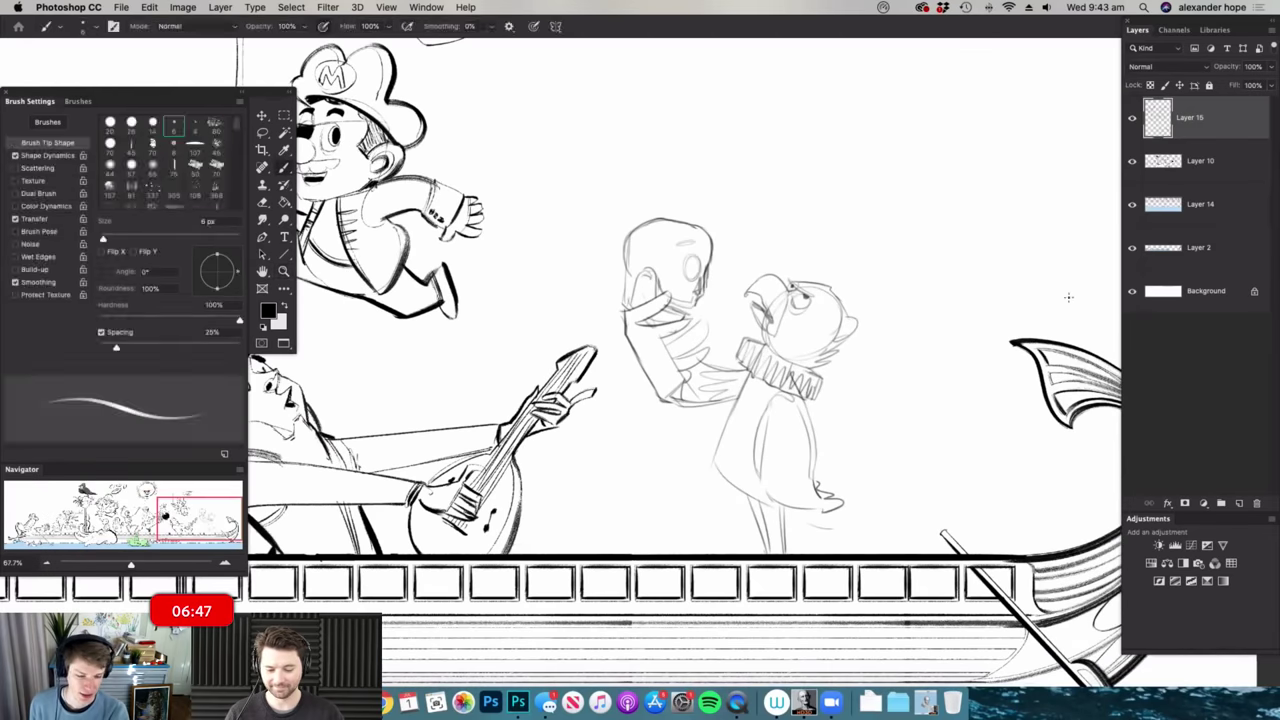
pyautogui.press('super+space')
pyautogui.moveTo(843, 445); pyautogui.dragTo(870, 446)
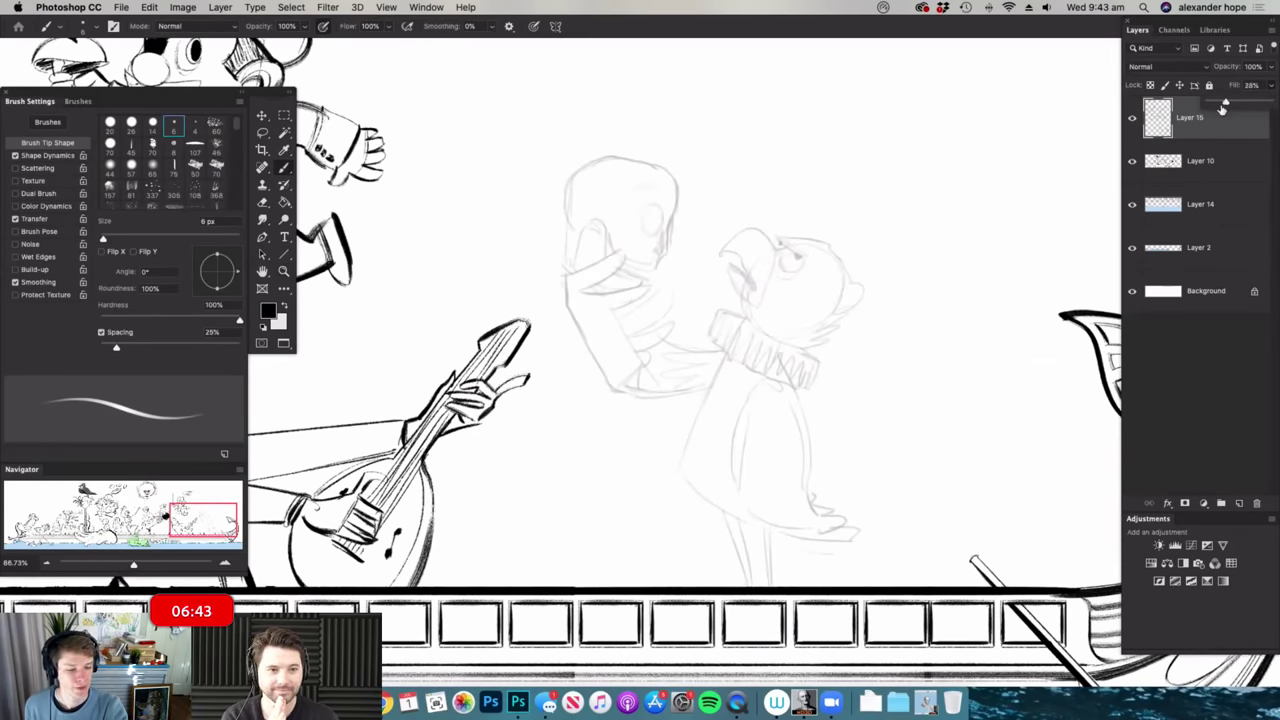
# - Choose the rough textured brush at 43 px and make Layer 10 active for inking
pyautogui.scroll(2, 838, 246)
pyautogui.rightClick(762, 338)
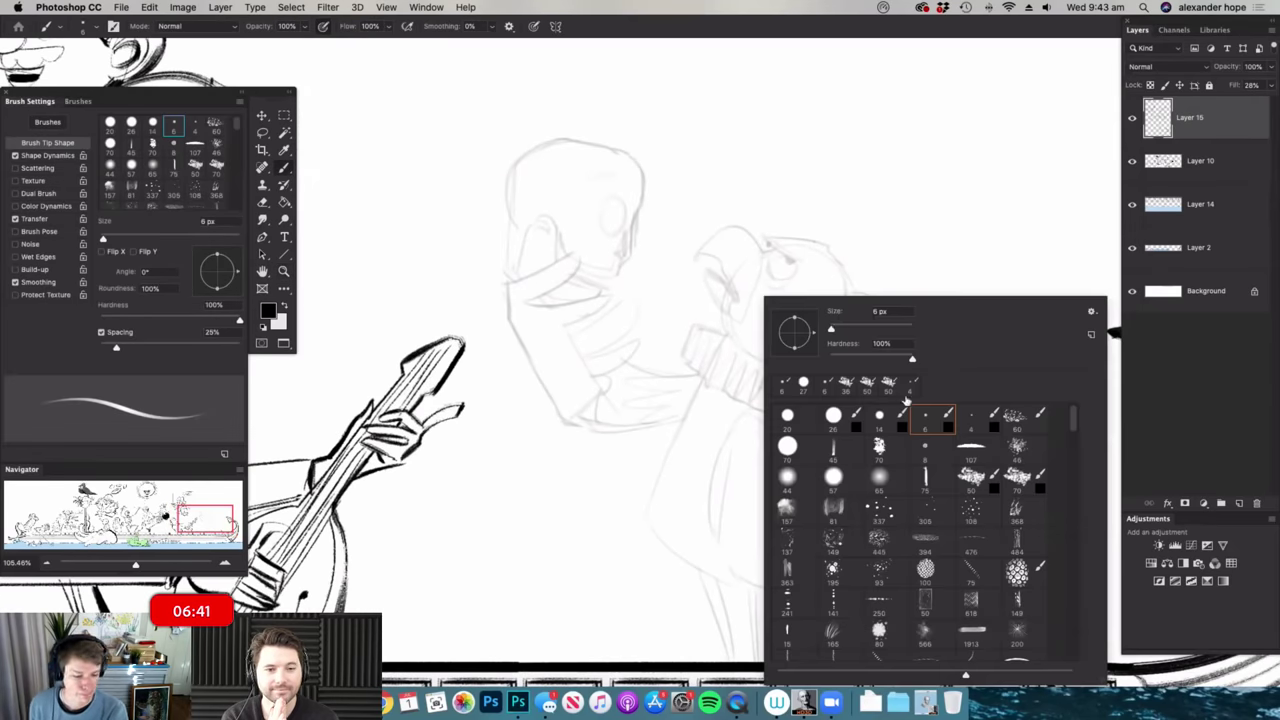
pyautogui.click(977, 477)
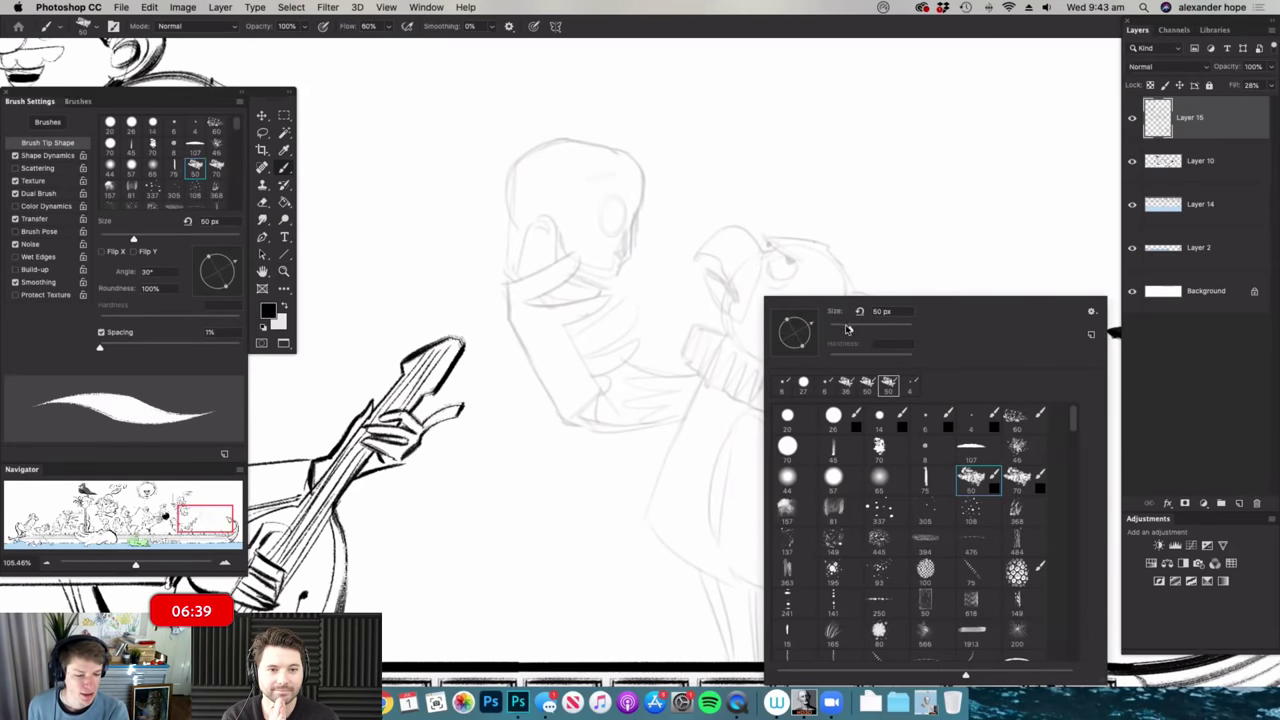
pyautogui.click(890, 253)
pyautogui.press('super+space')
pyautogui.moveTo(780, 282); pyautogui.dragTo(815, 270)
pyautogui.press('super+space')
pyautogui.moveTo(802, 220); pyautogui.dragTo(818, 234)
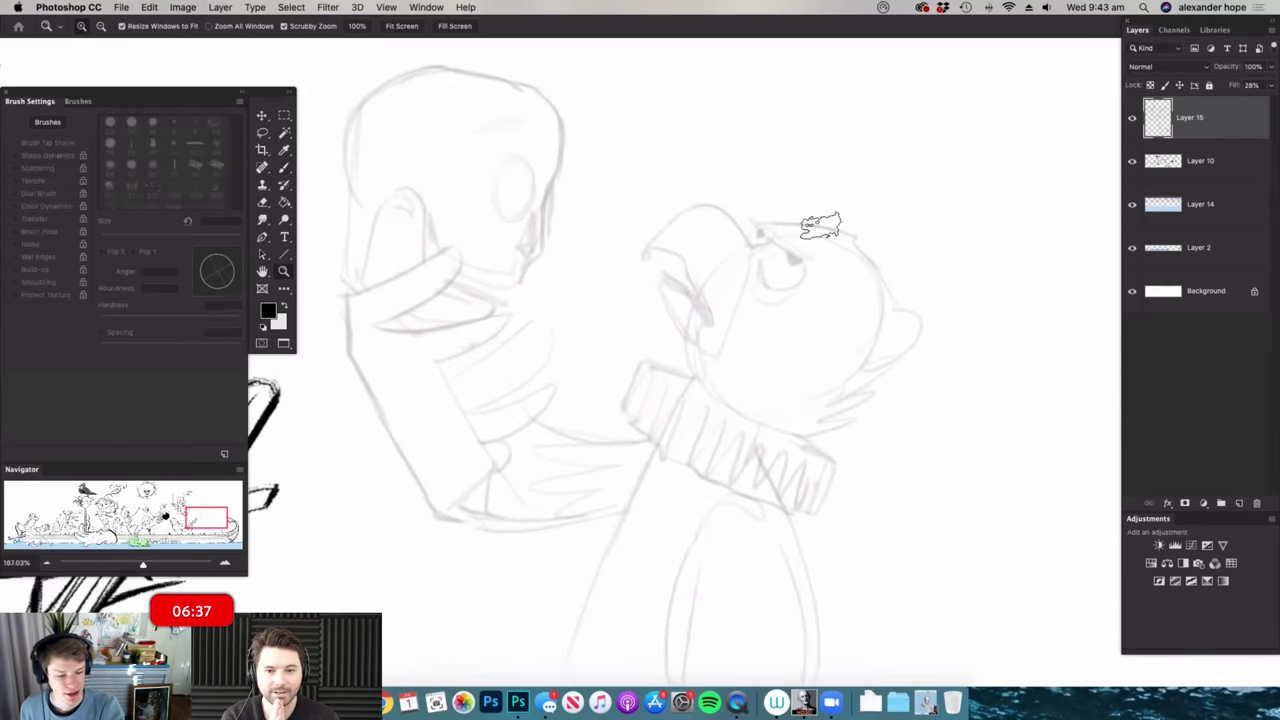
pyautogui.click(1180, 168)
# - Ink the bird's flat crown, back-of-head feathers, throat line and open hooked beak in heavy black
pyautogui.moveTo(778, 222)
pyautogui.mouseDown()
pyautogui.moveTo(849, 228)
pyautogui.moveTo(907, 355)
pyautogui.moveTo(882, 385)
pyautogui.moveTo(804, 403)
pyautogui.moveTo(835, 415)
pyautogui.moveTo(776, 377)
pyautogui.mouseUp()
pyautogui.moveTo(742, 238); pyautogui.dragTo(720, 360)
pyautogui.moveTo(657, 286); pyautogui.dragTo(718, 362)
pyautogui.moveTo(681, 322)
pyautogui.mouseDown()
pyautogui.moveTo(660, 285)
pyautogui.moveTo(712, 320)
pyautogui.moveTo(650, 252)
pyautogui.moveTo(712, 312)
pyautogui.moveTo(700, 318)
pyautogui.mouseUp()
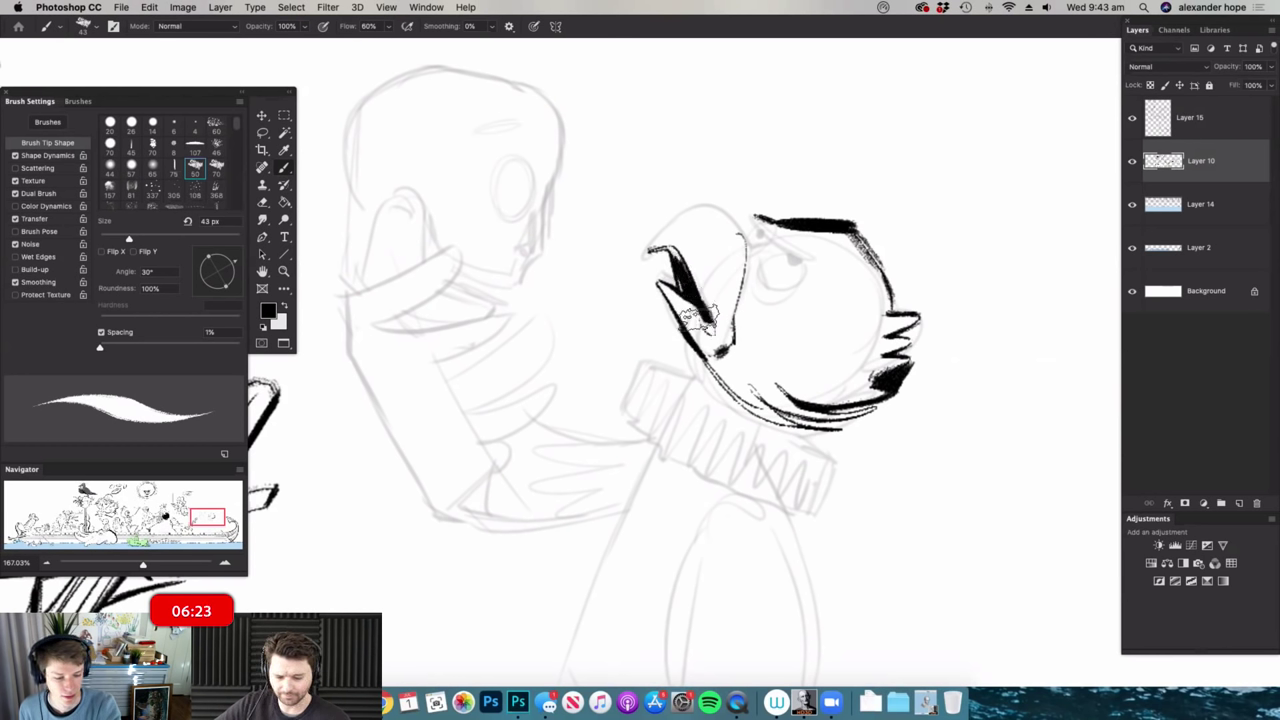
pyautogui.moveTo(650, 252)
pyautogui.mouseDown()
pyautogui.moveTo(705, 210)
pyautogui.moveTo(753, 247)
pyautogui.moveTo(760, 217)
pyautogui.mouseUp()
# - Reduce the brush to 25 px and ink the bird's angry brow and round eye with a dark pupil
pyautogui.press('super+space')
pyautogui.moveTo(840, 275)
pyautogui.mouseDown()
pyautogui.moveTo(790, 272)
pyautogui.moveTo(880, 290)
pyautogui.moveTo(850, 300)
pyautogui.mouseUp()
pyautogui.press('super+space')
pyautogui.press('b')
pyautogui.rightClick(897, 325)
pyautogui.click(893, 329)
pyautogui.click(908, 280)
pyautogui.press('super+space')
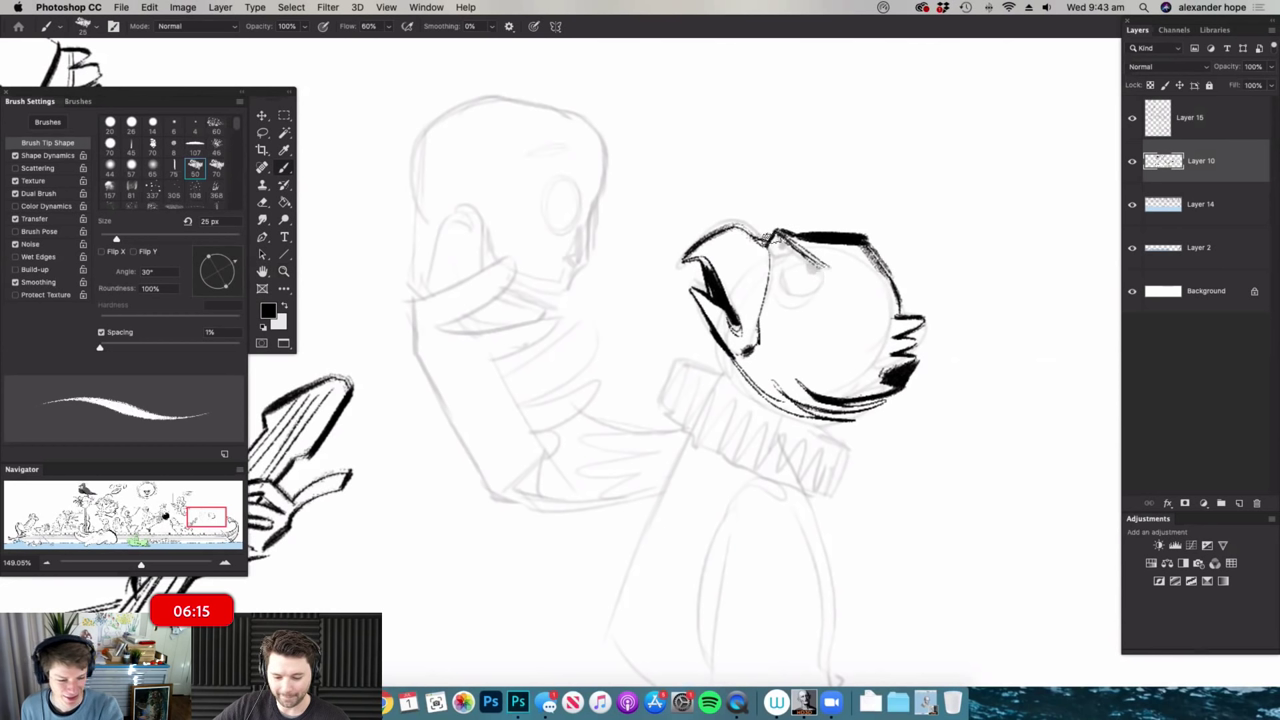
pyautogui.moveTo(782, 262); pyautogui.dragTo(818, 288)
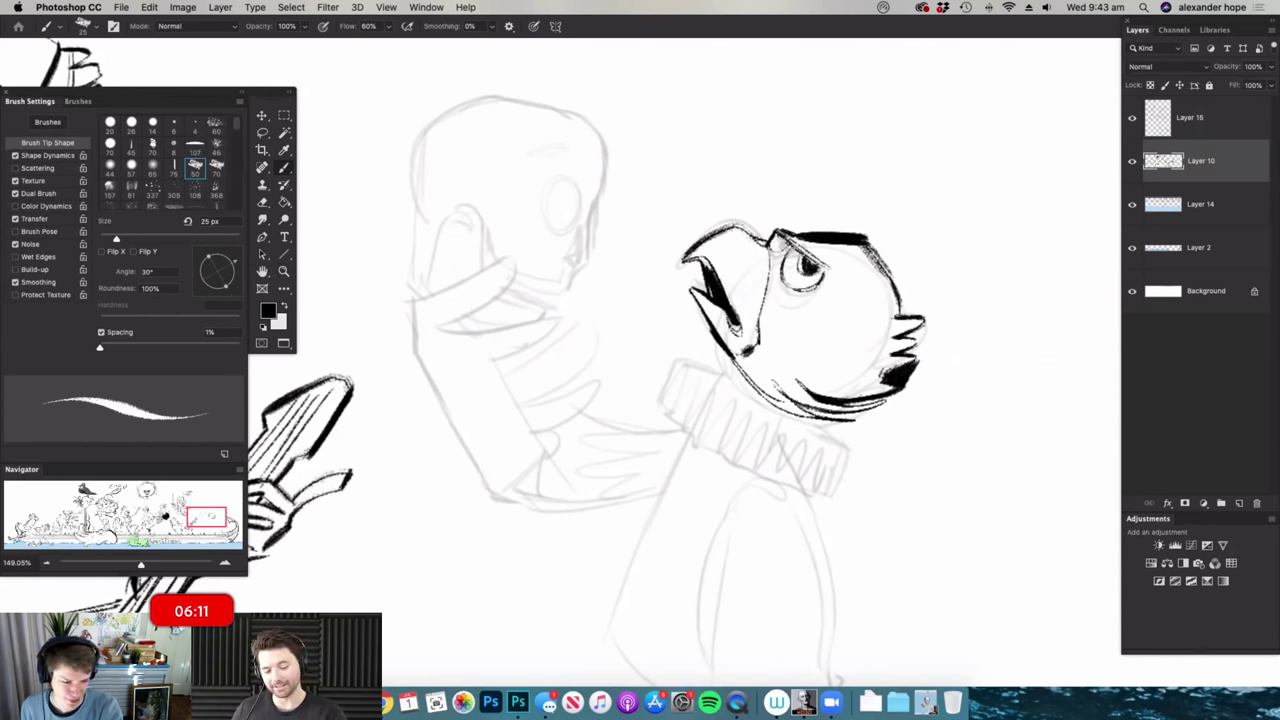
# - Add crease lines around the bird's eye and ink the pleated ruff around its neck
pyautogui.press('super+space')
pyautogui.moveTo(826, 236); pyautogui.dragTo(772, 248)
pyautogui.moveTo(785, 260)
pyautogui.mouseDown()
pyautogui.moveTo(825, 258)
pyautogui.moveTo(814, 270)
pyautogui.moveTo(790, 250)
pyautogui.moveTo(850, 252)
pyautogui.mouseUp()
pyautogui.press('super+space')
pyautogui.press('super+space')
pyautogui.moveTo(772, 384); pyautogui.dragTo(798, 384)
pyautogui.moveTo(728, 306); pyautogui.dragTo(712, 353)
pyautogui.moveTo(714, 354); pyautogui.dragTo(748, 314)
pyautogui.moveTo(764, 392)
pyautogui.mouseDown()
pyautogui.moveTo(850, 405)
pyautogui.moveTo(893, 388)
pyautogui.moveTo(905, 410)
pyautogui.mouseUp()
pyautogui.moveTo(762, 305)
pyautogui.mouseDown()
pyautogui.moveTo(725, 295)
pyautogui.moveTo(703, 337)
pyautogui.mouseUp()
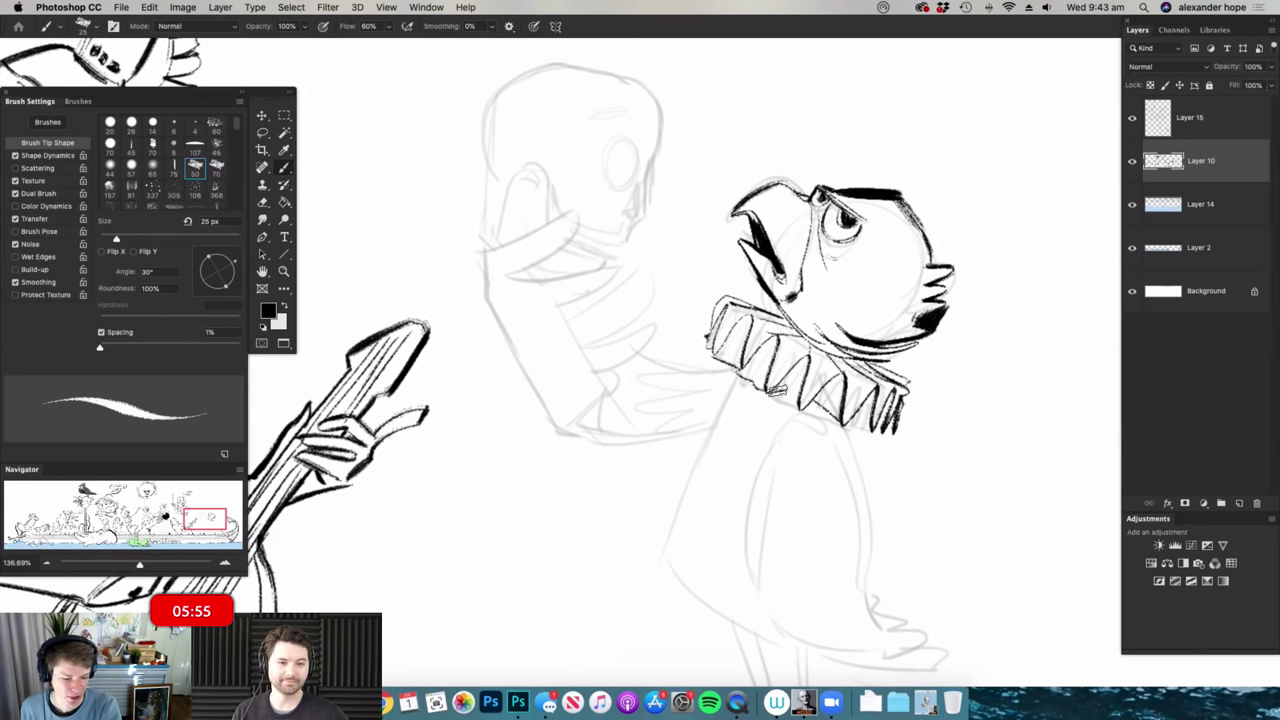
# - Ink the upper chest line below the ruff, then enlarge the brush to 36 px
pyautogui.press('z')
pyautogui.moveTo(868, 428); pyautogui.dragTo(779, 372)
pyautogui.press('b')
pyautogui.moveTo(803, 317); pyautogui.dragTo(766, 370)
pyautogui.press('z')
pyautogui.moveTo(906, 389)
pyautogui.mouseDown()
pyautogui.moveTo(757, 334)
pyautogui.moveTo(750, 380)
pyautogui.moveTo(946, 383)
pyautogui.mouseUp()
pyautogui.press('b')
pyautogui.press('z')
pyautogui.press('b')
pyautogui.rightClick(926, 341)
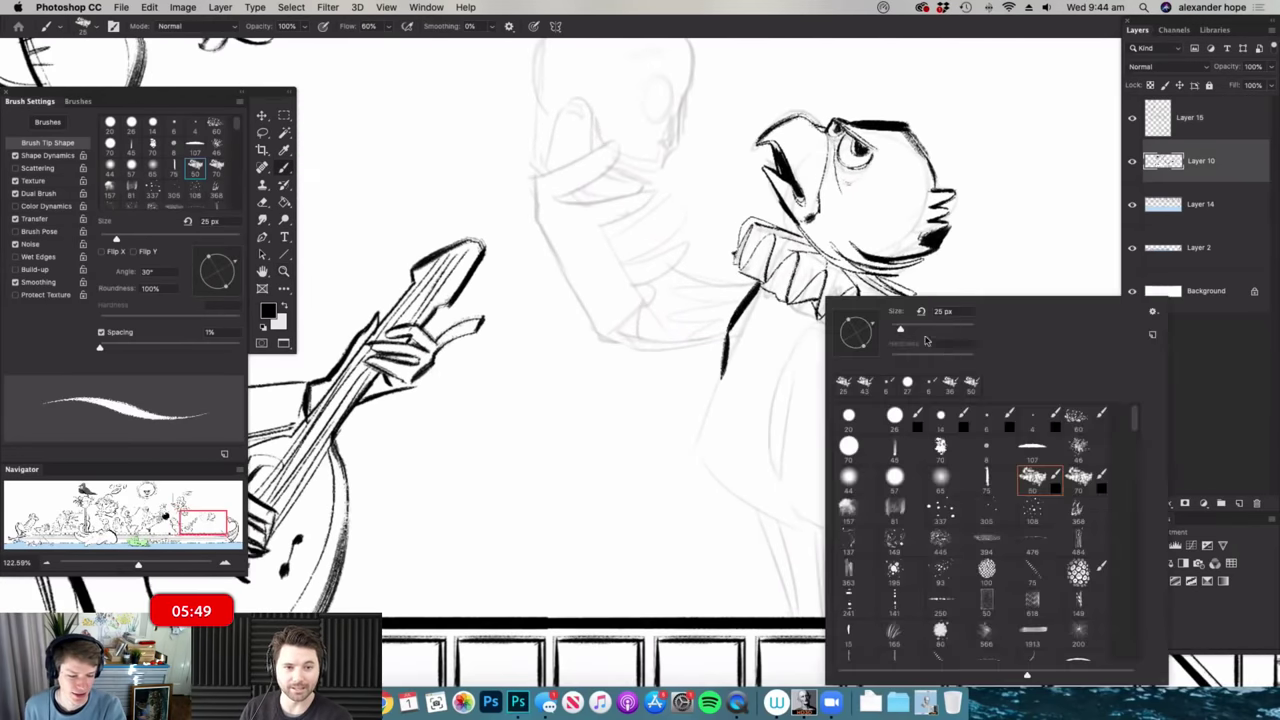
pyautogui.moveTo(903, 330); pyautogui.dragTo(912, 330)
pyautogui.click(920, 277)
# - Ink the bird's rounded belly, folded wing, thick back line and pointed tail feathers
pyautogui.moveTo(737, 363)
pyautogui.mouseDown()
pyautogui.moveTo(745, 505)
pyautogui.moveTo(790, 528)
pyautogui.mouseUp()
pyautogui.moveTo(827, 332)
pyautogui.mouseDown()
pyautogui.moveTo(781, 384)
pyautogui.moveTo(769, 442)
pyautogui.moveTo(795, 454)
pyautogui.moveTo(832, 539)
pyautogui.moveTo(841, 524)
pyautogui.moveTo(945, 529)
pyautogui.moveTo(880, 463)
pyautogui.mouseUp()
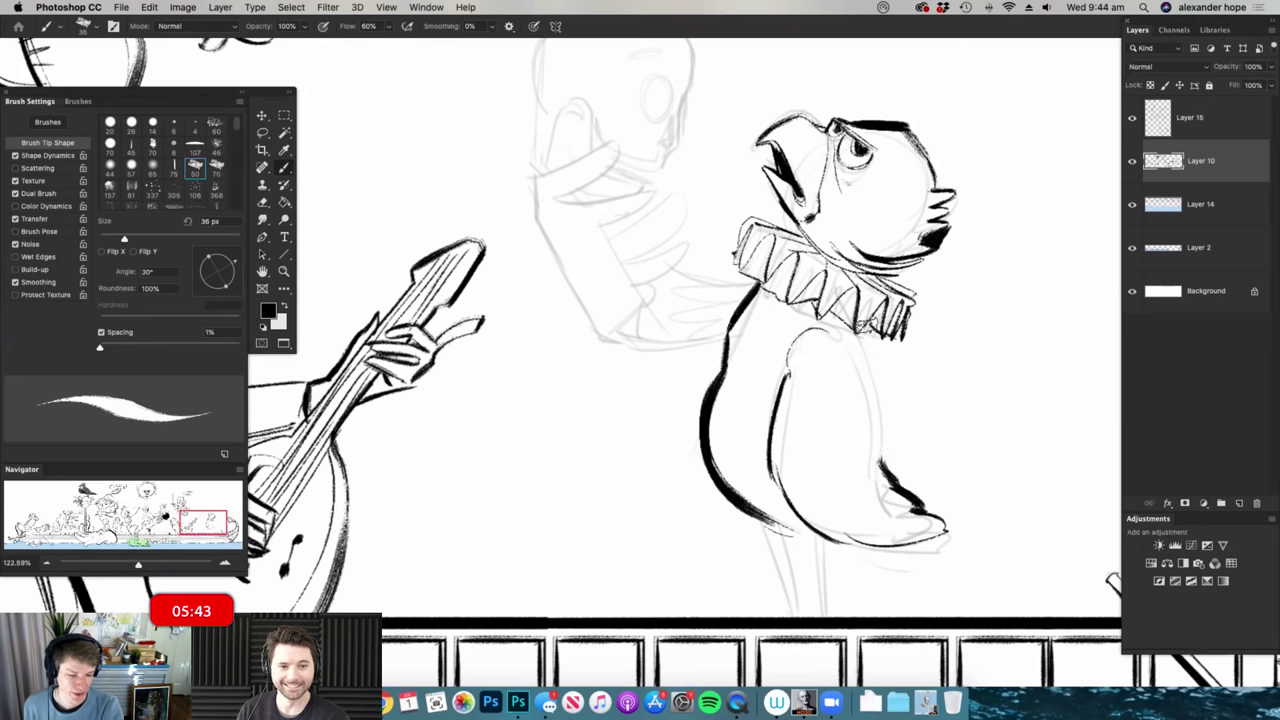
pyautogui.moveTo(866, 325); pyautogui.dragTo(890, 468)
pyautogui.moveTo(894, 374); pyautogui.dragTo(850, 376)
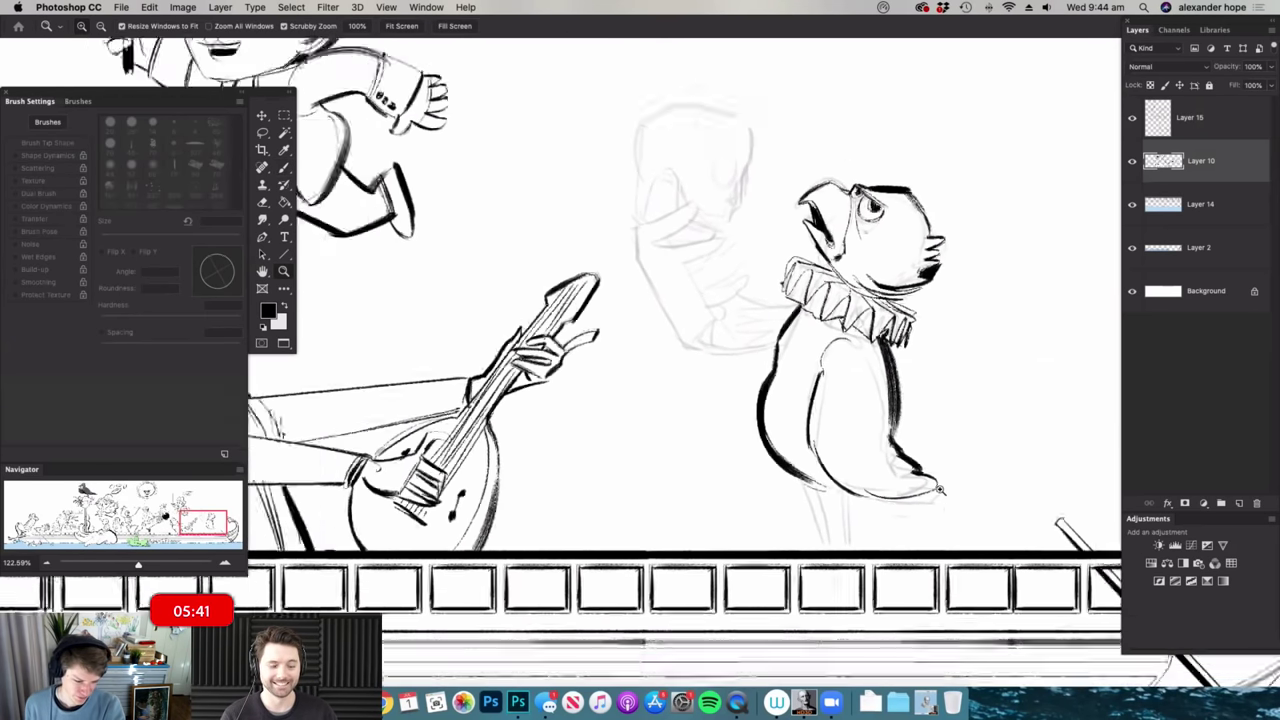
pyautogui.moveTo(898, 462); pyautogui.dragTo(937, 466)
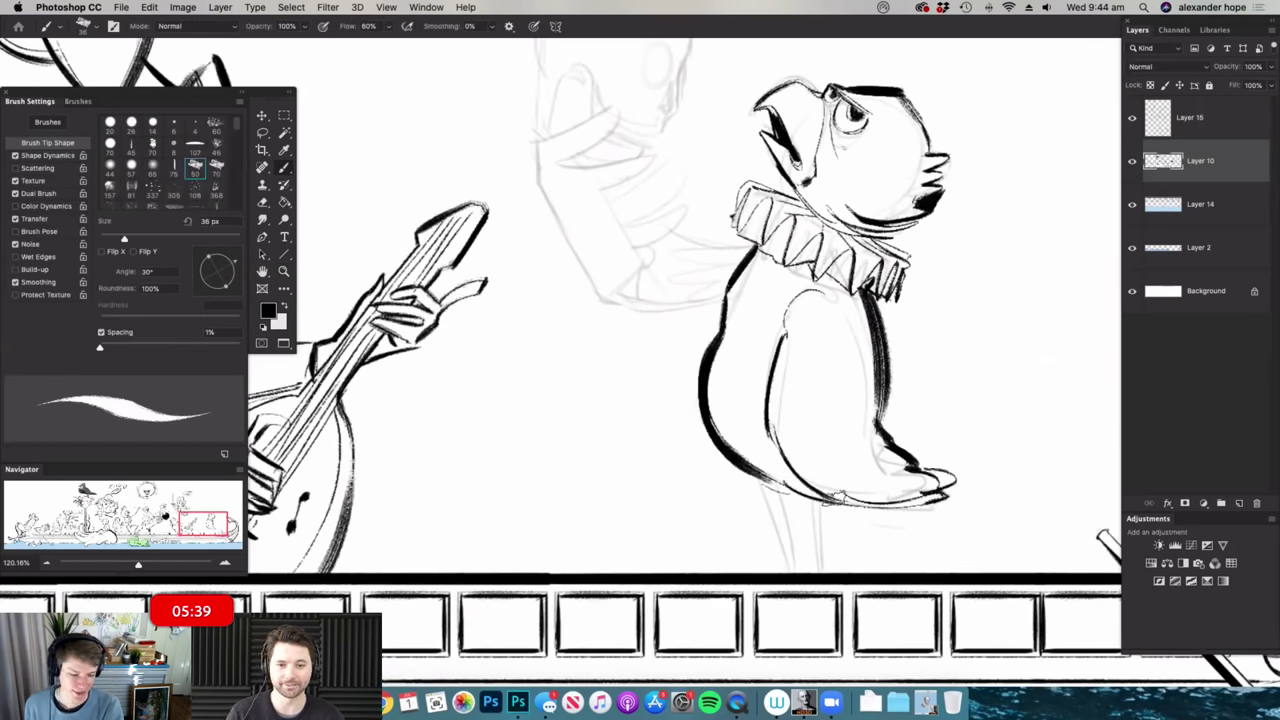
# - Ink the bird's feathered thighs and thin legs down to the deck rail
pyautogui.moveTo(793, 503); pyautogui.dragTo(806, 511)
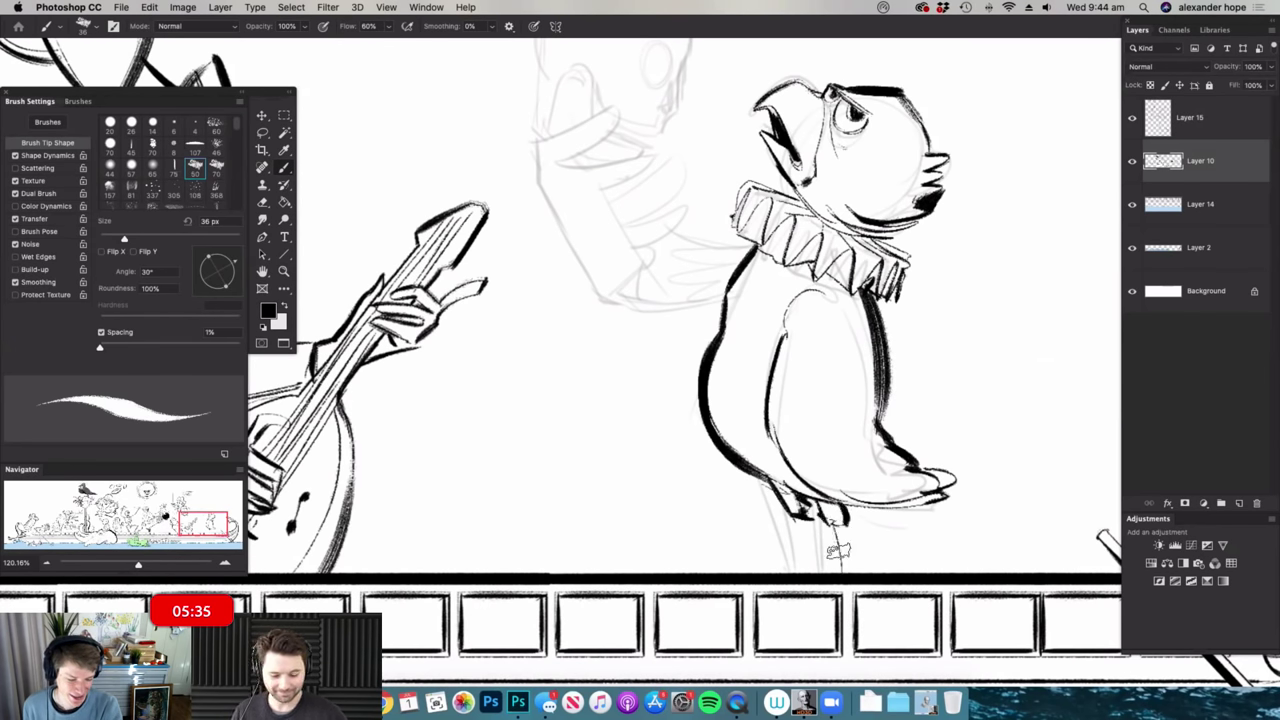
pyautogui.moveTo(836, 524); pyautogui.dragTo(846, 572)
pyautogui.moveTo(802, 518); pyautogui.dragTo(811, 572)
pyautogui.moveTo(856, 517); pyautogui.dragTo(740, 500)
# - Ink the raised wing's feather fingers as a zigzag running down from the skull's jaw
pyautogui.moveTo(605, 287)
pyautogui.mouseDown()
pyautogui.moveTo(660, 272)
pyautogui.moveTo(590, 320)
pyautogui.mouseUp()
pyautogui.moveTo(668, 285)
pyautogui.mouseDown()
pyautogui.moveTo(624, 338)
pyautogui.moveTo(725, 318)
pyautogui.moveTo(694, 371)
pyautogui.moveTo(750, 372)
pyautogui.moveTo(658, 410)
pyautogui.mouseUp()
pyautogui.moveTo(732, 420)
pyautogui.mouseDown()
pyautogui.moveTo(676, 446)
pyautogui.moveTo(684, 474)
pyautogui.mouseUp()
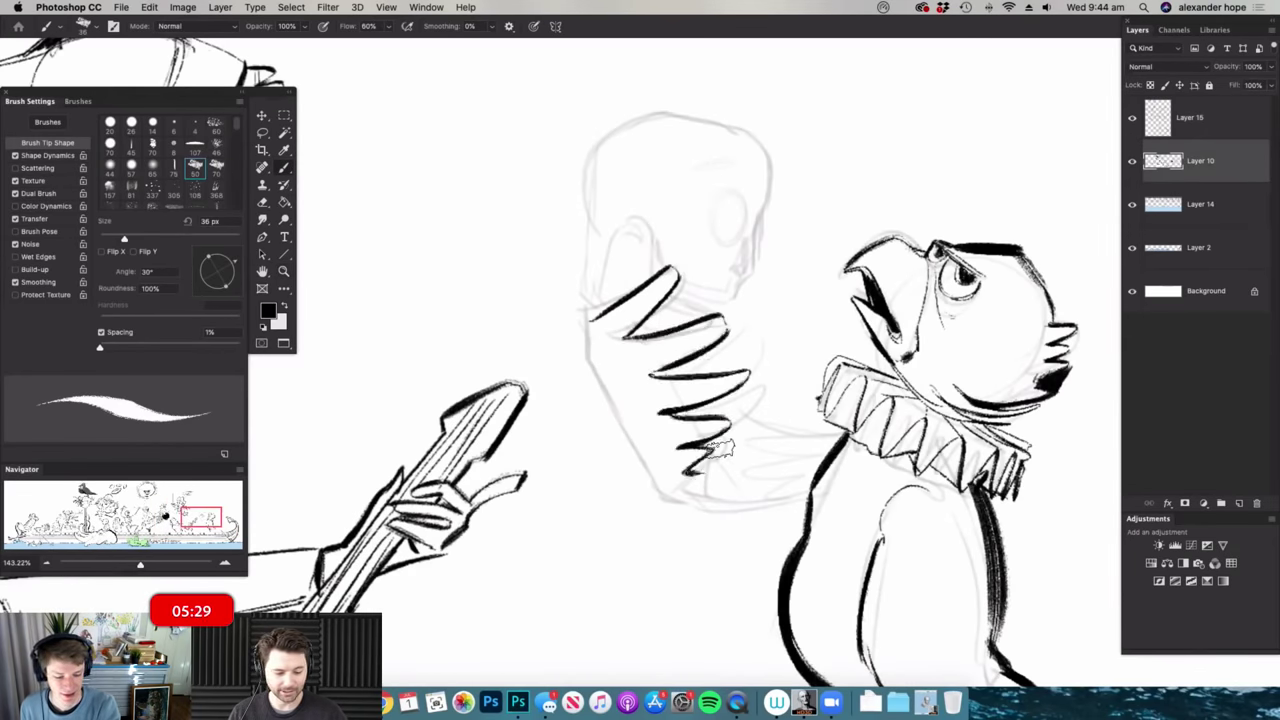
pyautogui.scroll(-3, 620, 338)
pyautogui.scroll(3, 700, 300)
# - Ink a bird skull over the sketched one, with domed cranium, round eye socket, hooked beak and open lower jaw
pyautogui.moveTo(650, 372)
pyautogui.mouseDown()
pyautogui.moveTo(778, 228)
pyautogui.moveTo(870, 313)
pyautogui.moveTo(780, 328)
pyautogui.mouseUp()
pyautogui.moveTo(792, 262)
pyautogui.mouseDown()
pyautogui.moveTo(784, 284)
pyautogui.moveTo(810, 284)
pyautogui.mouseUp()
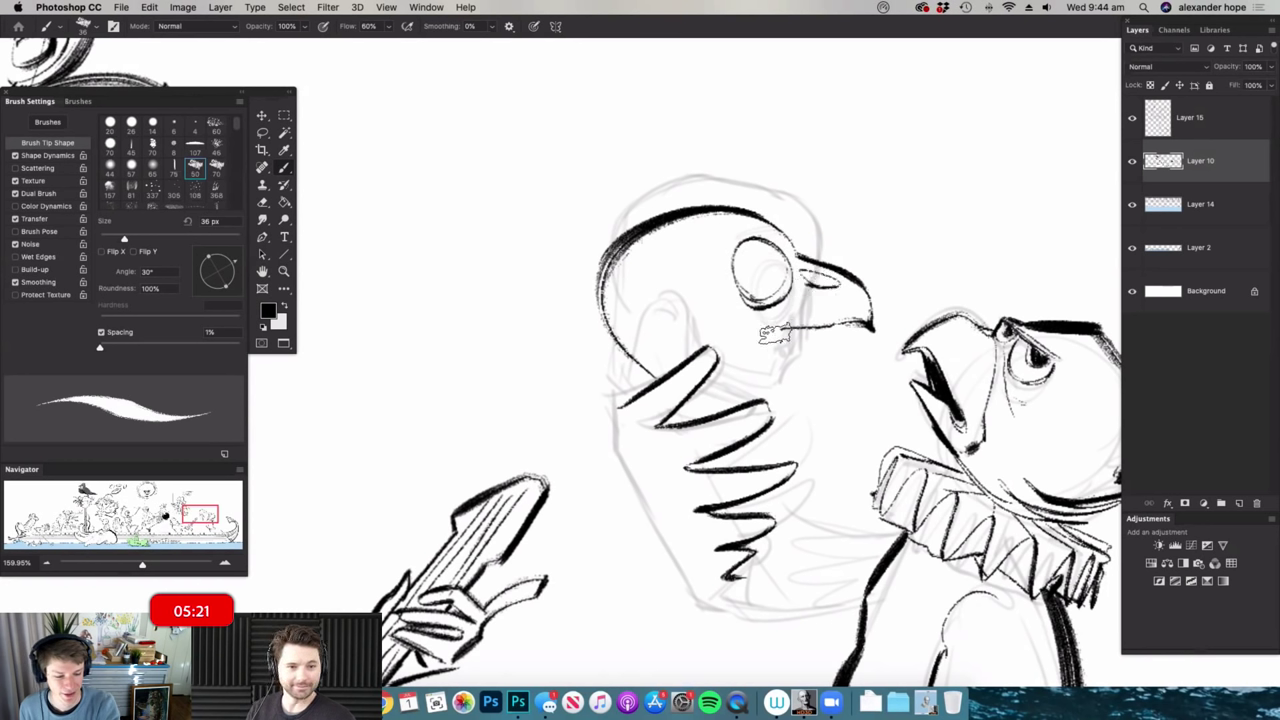
pyautogui.moveTo(780, 326)
pyautogui.mouseDown()
pyautogui.moveTo(754, 352)
pyautogui.moveTo(706, 313)
pyautogui.mouseUp()
pyautogui.moveTo(697, 229)
pyautogui.mouseDown()
pyautogui.moveTo(700, 287)
pyautogui.moveTo(690, 262)
pyautogui.mouseUp()
pyautogui.moveTo(808, 296); pyautogui.dragTo(800, 291)
pyautogui.moveTo(785, 345)
pyautogui.mouseDown()
pyautogui.moveTo(775, 382)
pyautogui.moveTo(712, 390)
pyautogui.moveTo(707, 368)
pyautogui.mouseUp()
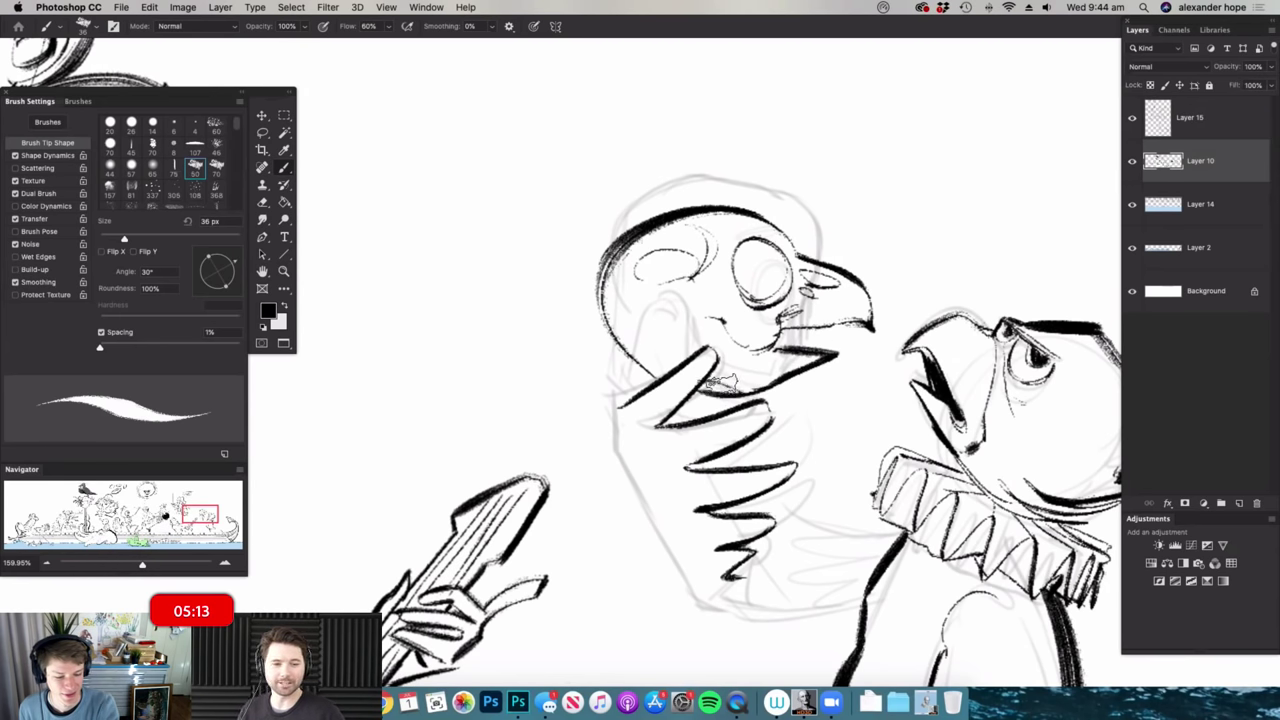
# - Ink the raised wing-arm's outer edge and forearm joining the chest, with shading lines near the elbow
pyautogui.keyDown('alt'); pyautogui.click(738, 358); pyautogui.keyUp('alt')
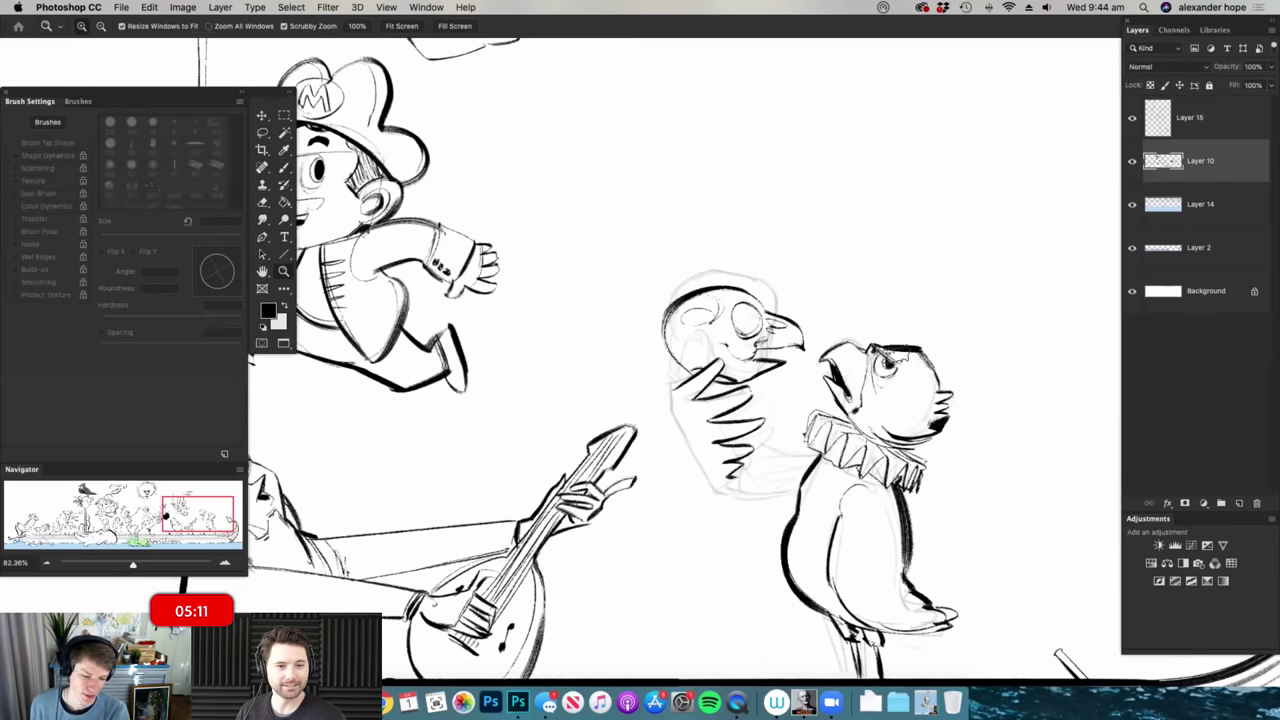
pyautogui.keyDown('super'); pyautogui.click(896, 355); pyautogui.keyUp('super')
pyautogui.scroll(-5, 883, 367)
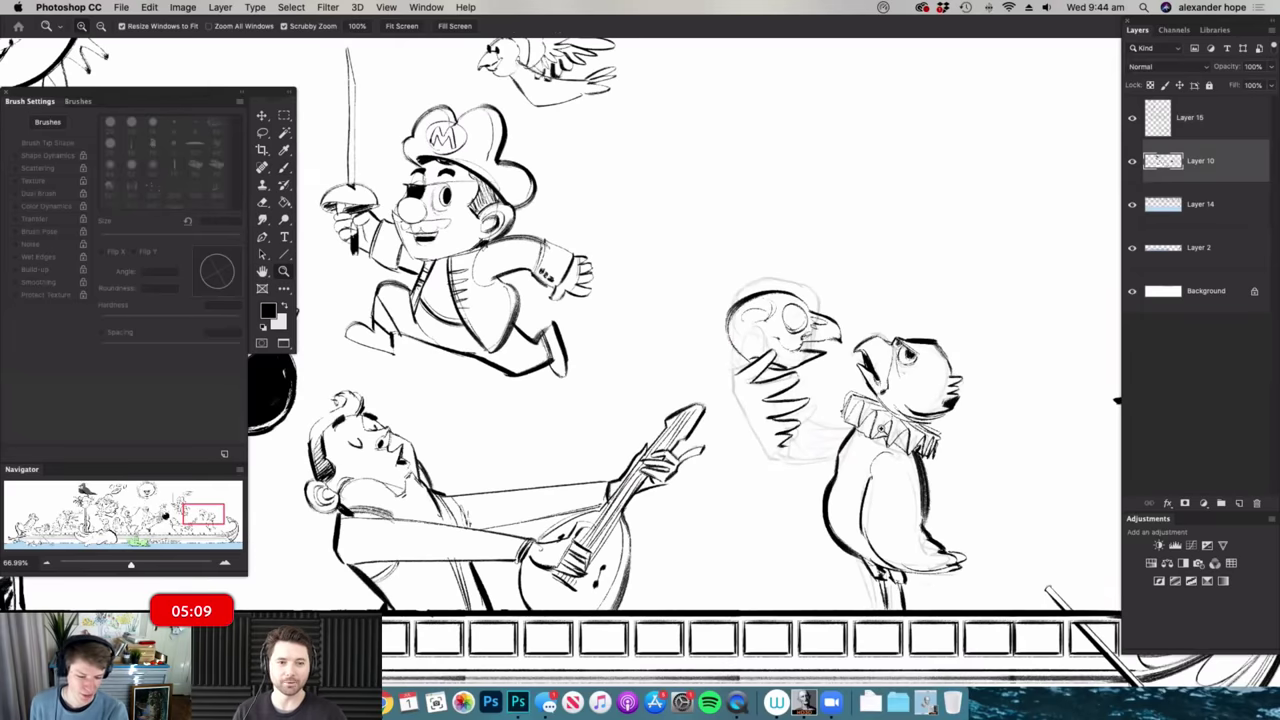
pyautogui.scroll(4, 775, 334)
pyautogui.moveTo(774, 313)
pyautogui.mouseDown()
pyautogui.moveTo(656, 325)
pyautogui.moveTo(652, 346)
pyautogui.moveTo(720, 460)
pyautogui.moveTo(826, 488)
pyautogui.mouseUp()
pyautogui.moveTo(778, 410); pyautogui.dragTo(862, 428)
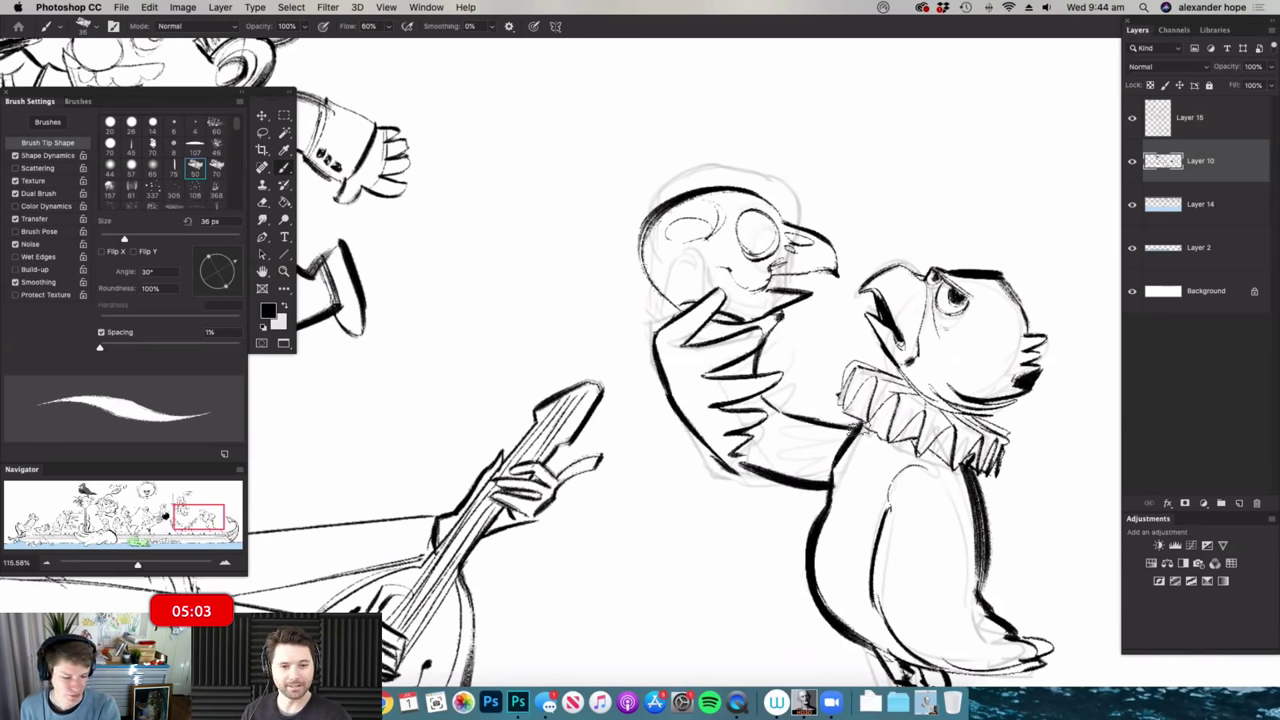
pyautogui.moveTo(770, 466)
pyautogui.mouseDown()
pyautogui.moveTo(836, 458)
pyautogui.moveTo(812, 422)
pyautogui.moveTo(740, 424)
pyautogui.mouseUp()
pyautogui.moveTo(846, 430); pyautogui.dragTo(880, 425)
pyautogui.moveTo(768, 400)
pyautogui.mouseDown()
pyautogui.moveTo(798, 374)
pyautogui.moveTo(750, 368)
pyautogui.mouseUp()
# - Fill the bird skull's eye socket solid black and add small crack marks on its forehead
pyautogui.moveTo(762, 265); pyautogui.dragTo(815, 265)
pyautogui.moveTo(757, 248)
pyautogui.mouseDown()
pyautogui.moveTo(756, 265)
pyautogui.moveTo(780, 250)
pyautogui.mouseUp()
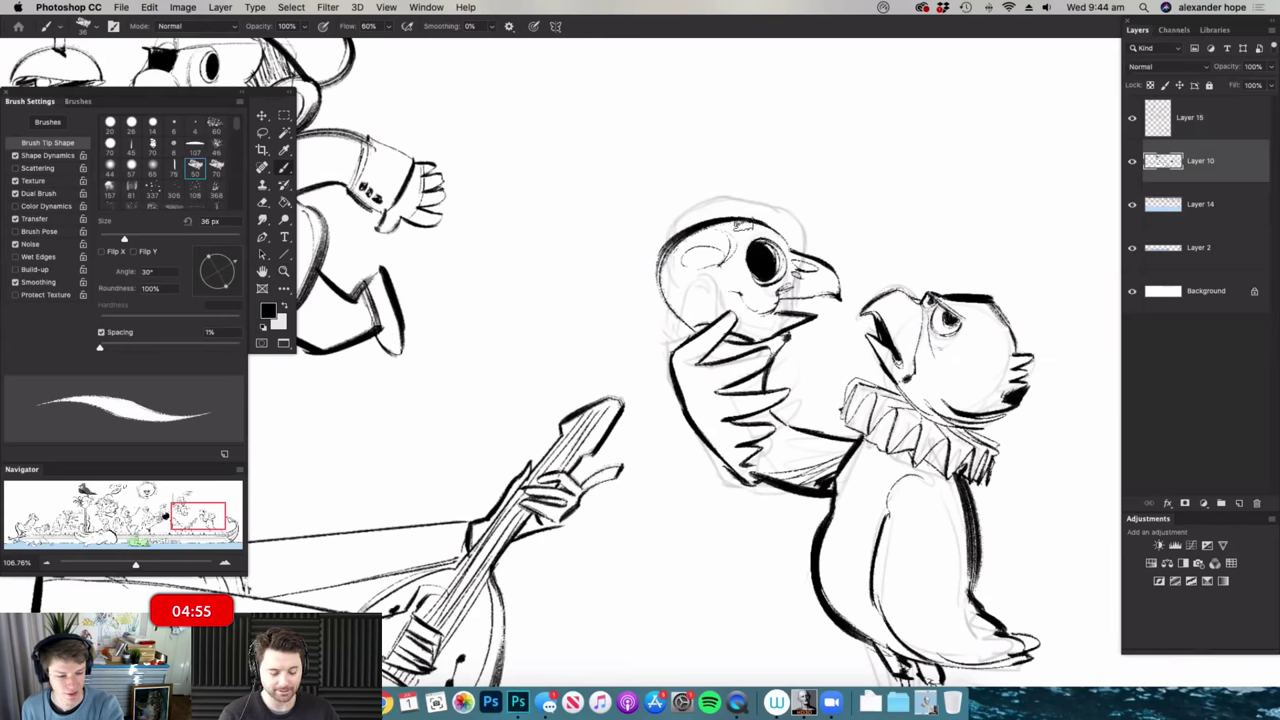
pyautogui.moveTo(1034, 337); pyautogui.dragTo(957, 383)
pyautogui.moveTo(960, 325); pyautogui.dragTo(1016, 325)
pyautogui.moveTo(720, 224); pyautogui.dragTo(741, 216)
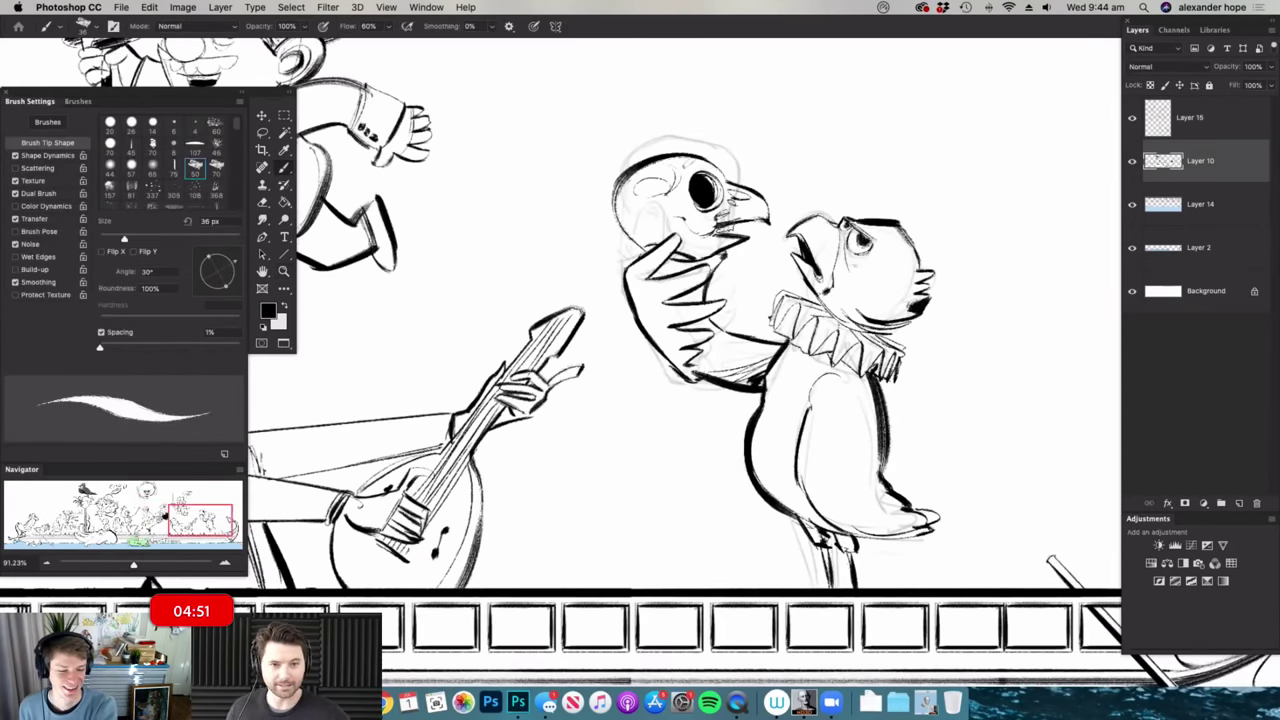
# - Select the whole inked bird and skull with the Lasso and move them slightly left along the deck, then clear the selection
pyautogui.press('z')
pyautogui.moveTo(722, 230)
pyautogui.mouseDown()
pyautogui.moveTo(746, 242)
pyautogui.moveTo(747, 285)
pyautogui.moveTo(732, 288)
pyautogui.mouseUp()
pyautogui.press('b')
pyautogui.moveTo(882, 430)
pyautogui.mouseDown()
pyautogui.moveTo(894, 434)
pyautogui.moveTo(855, 434)
pyautogui.mouseUp()
pyautogui.moveTo(985, 416); pyautogui.dragTo(1022, 416)
pyautogui.press('l')
pyautogui.moveTo(858, 555)
pyautogui.mouseDown()
pyautogui.moveTo(818, 160)
pyautogui.moveTo(622, 340)
pyautogui.mouseUp()
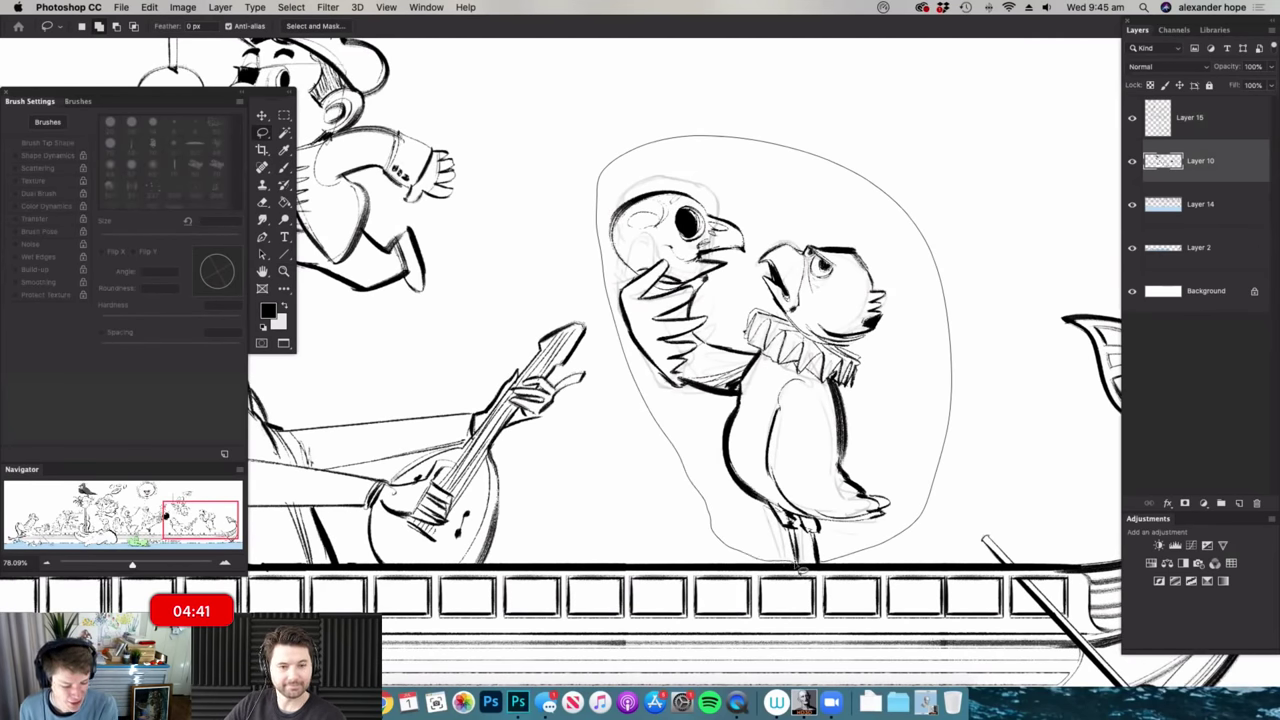
pyautogui.moveTo(826, 566); pyautogui.dragTo(840, 566)
pyautogui.press('v')
pyautogui.moveTo(889, 429); pyautogui.dragTo(838, 428)
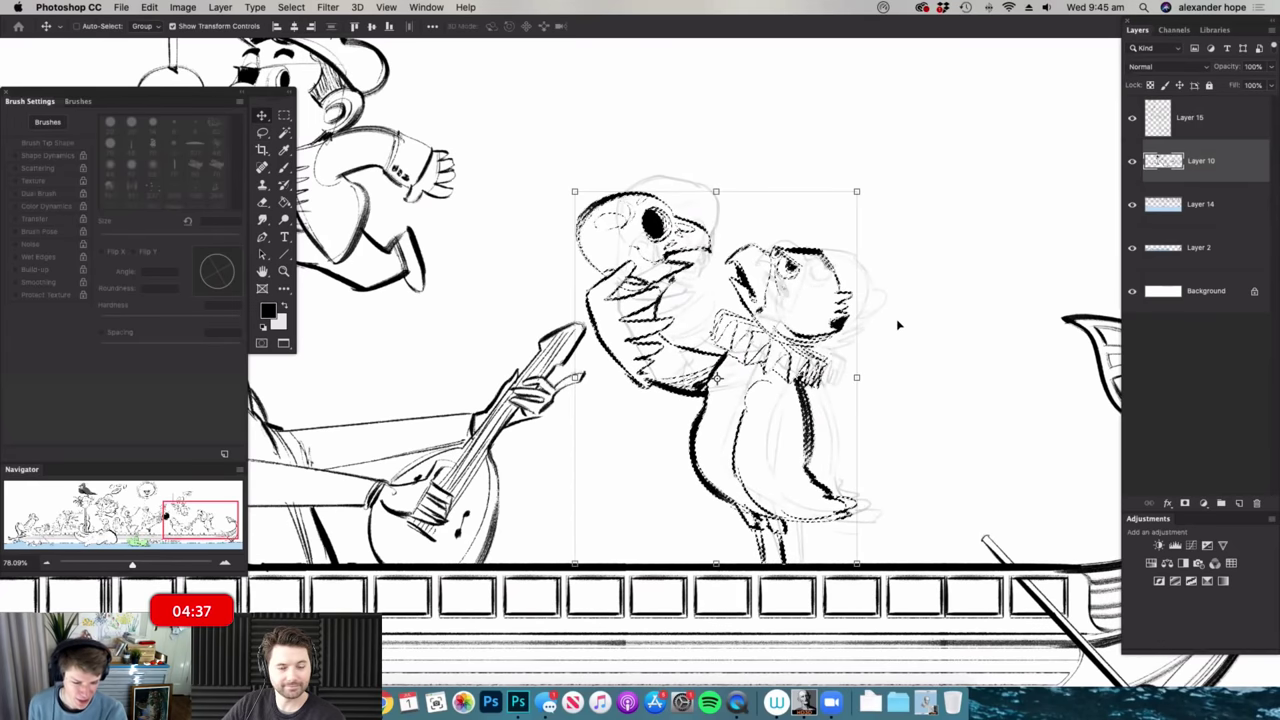
pyautogui.press('m')
pyautogui.click(905, 355)
# - Delete the rough sketch layer, Layer 15, from behind the inked bird
pyautogui.press('z')
pyautogui.moveTo(905, 352)
pyautogui.mouseDown()
pyautogui.moveTo(888, 346)
pyautogui.moveTo(884, 367)
pyautogui.moveTo(879, 339)
pyautogui.moveTo(905, 335)
pyautogui.mouseUp()
pyautogui.click(1185, 132)
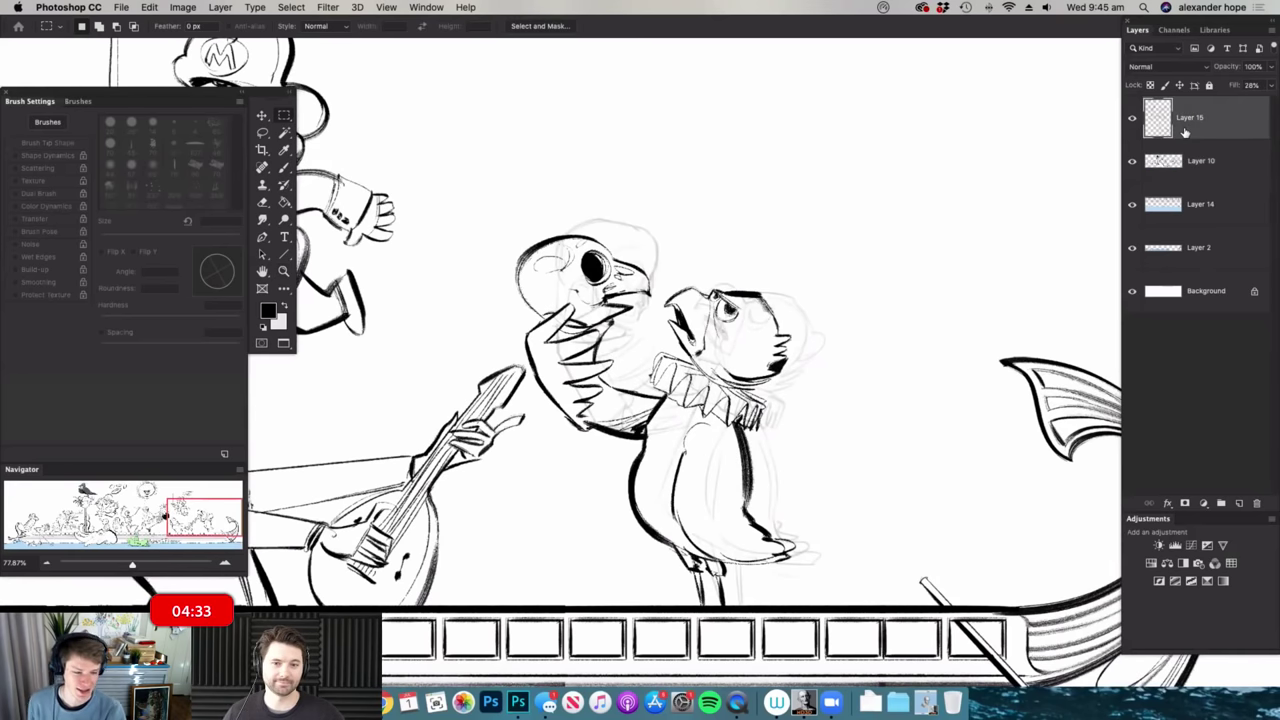
pyautogui.press('Delete')
# - Ink the bird's toes on the deck rail and add fine feather lines over its folded wing
pyautogui.press('z')
pyautogui.moveTo(857, 357)
pyautogui.mouseDown()
pyautogui.moveTo(830, 380)
pyautogui.moveTo(864, 396)
pyautogui.moveTo(830, 396)
pyautogui.moveTo(950, 396)
pyautogui.mouseUp()
pyautogui.moveTo(842, 468); pyautogui.dragTo(874, 468)
pyautogui.press('b')
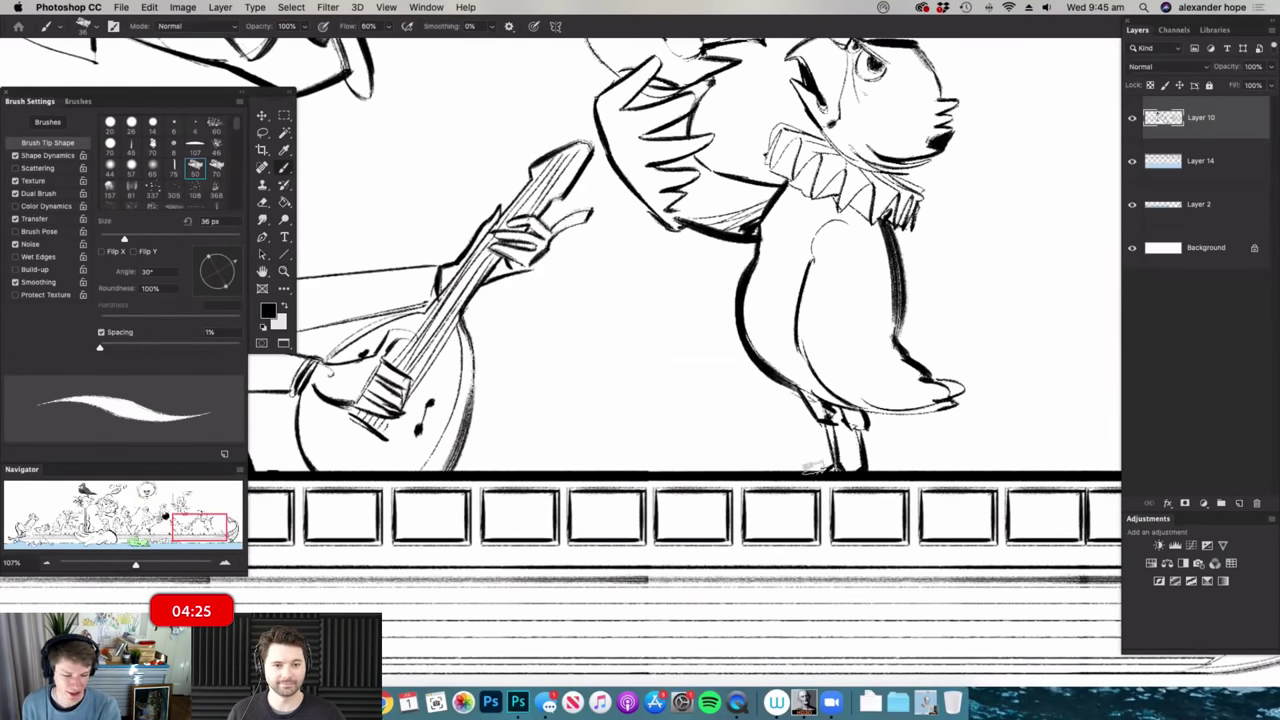
pyautogui.press('z')
pyautogui.moveTo(932, 448); pyautogui.dragTo(886, 440)
pyautogui.press('b')
pyautogui.press('z')
pyautogui.moveTo(886, 375); pyautogui.dragTo(918, 366)
pyautogui.press('b')
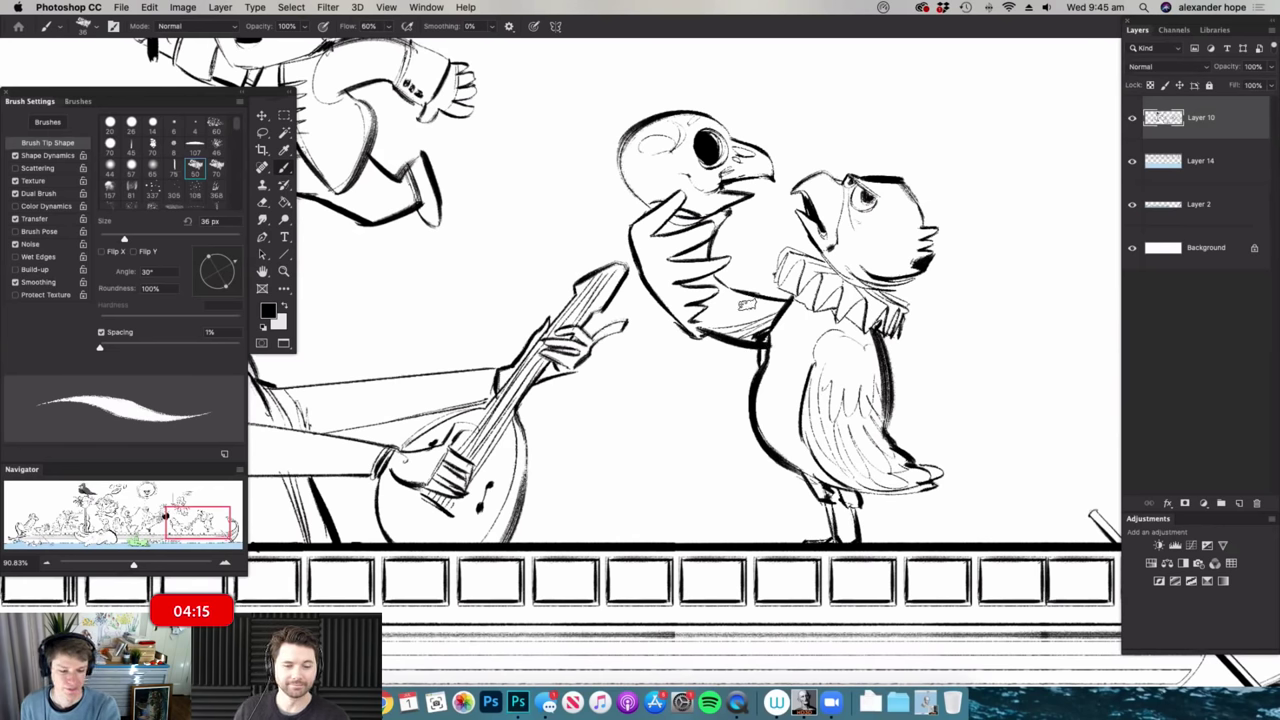
pyautogui.moveTo(838, 368)
pyautogui.mouseDown()
pyautogui.moveTo(752, 372)
pyautogui.moveTo(768, 354)
pyautogui.mouseUp()
# - Examine the whole ship scene, checking the characters and the empty areas along the deck and stern
pyautogui.scroll(-6, 685, 300)
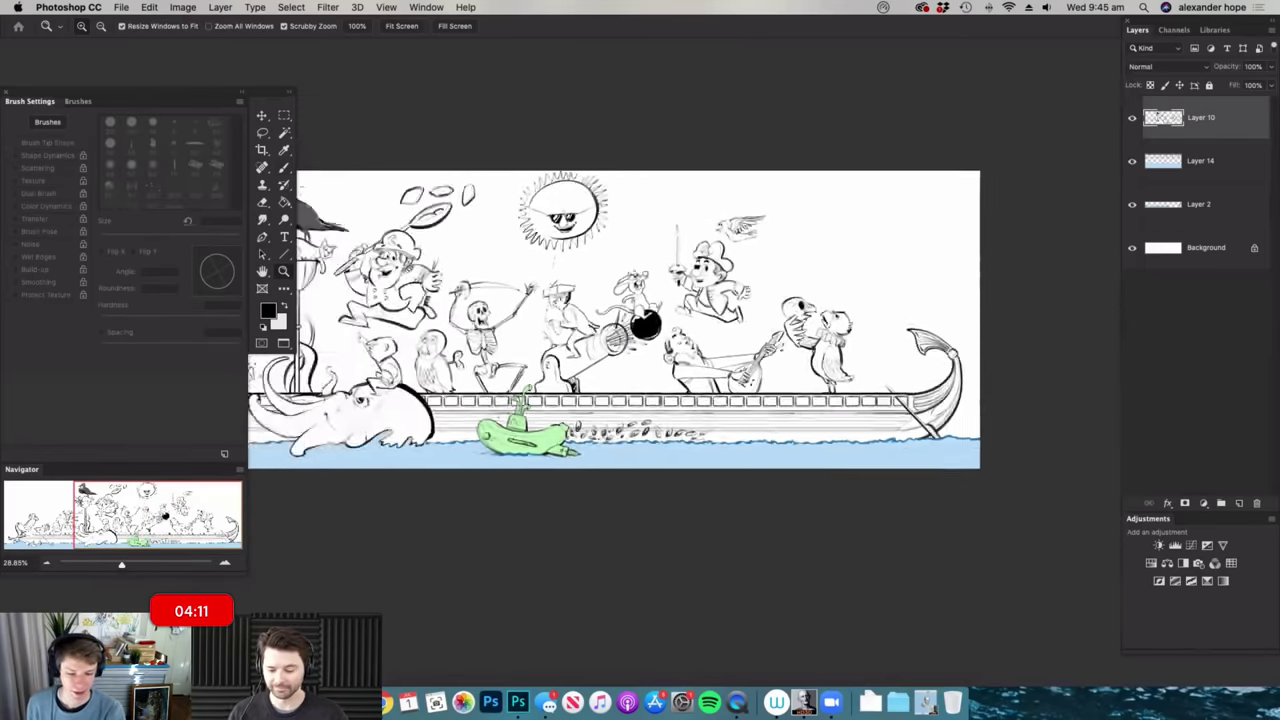
pyautogui.moveTo(432, 290); pyautogui.dragTo(512, 290)
pyautogui.moveTo(594, 458); pyautogui.dragTo(867, 458)
pyautogui.moveTo(736, 503); pyautogui.dragTo(545, 487)
pyautogui.moveTo(837, 500); pyautogui.dragTo(500, 490)
pyautogui.moveTo(935, 522); pyautogui.dragTo(837, 529)
pyautogui.hscroll(8, 836, 524)
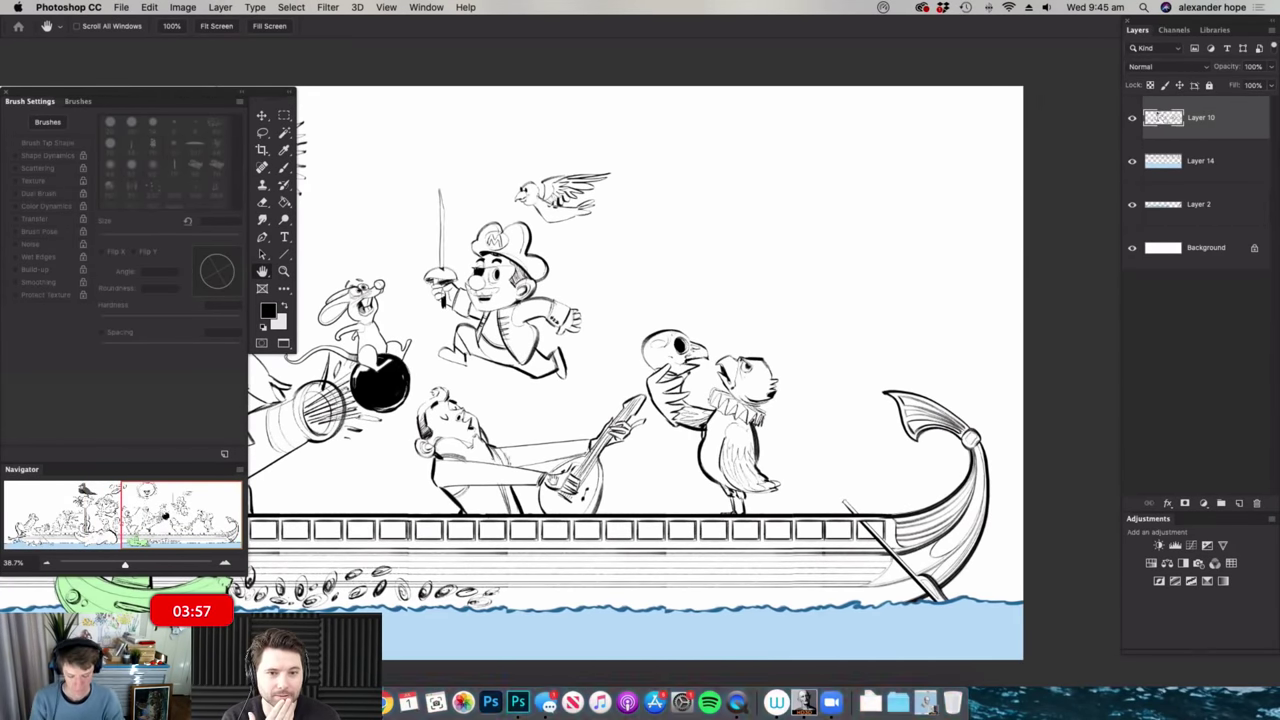
# - Switch to the full-screen view and draw a large curved arc in the empty sky above the bird skull
pyautogui.press('f')
pyautogui.moveTo(516, 441); pyautogui.dragTo(609, 514)
pyautogui.moveTo(417, 374); pyautogui.dragTo(490, 396)
pyautogui.moveTo(302, 415); pyautogui.dragTo(504, 427)
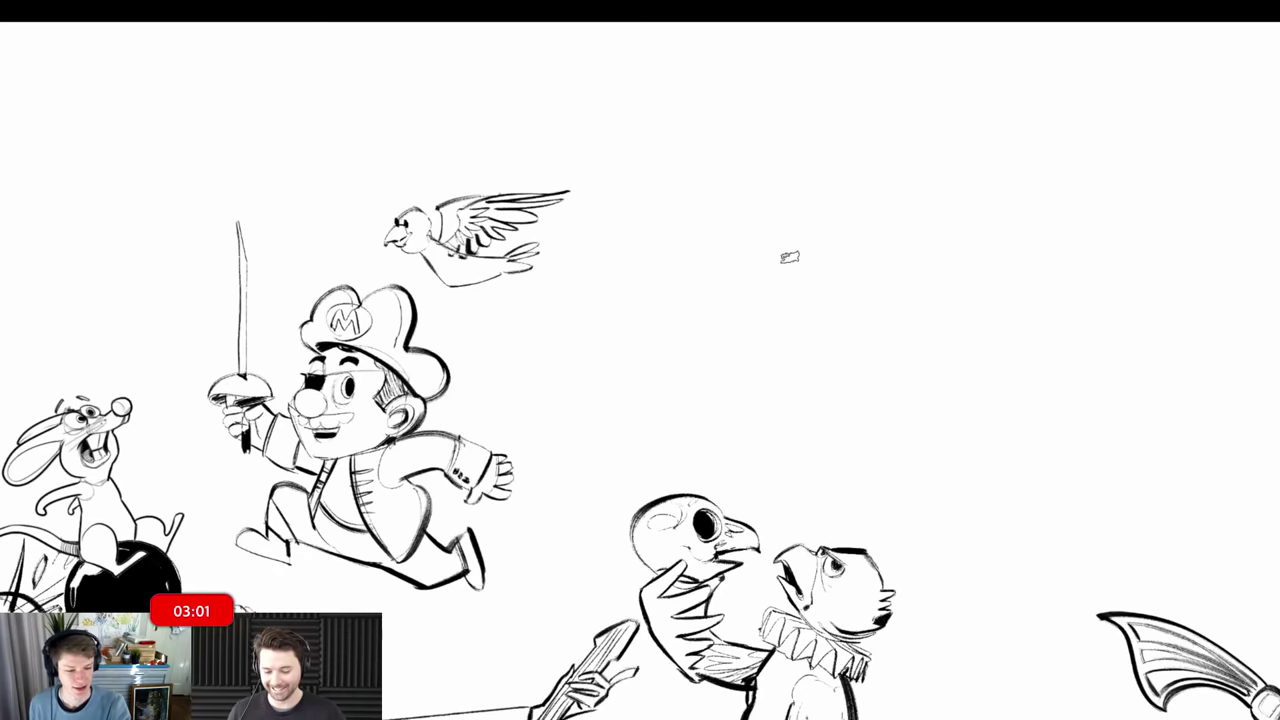
pyautogui.moveTo(738, 252); pyautogui.dragTo(540, 345)
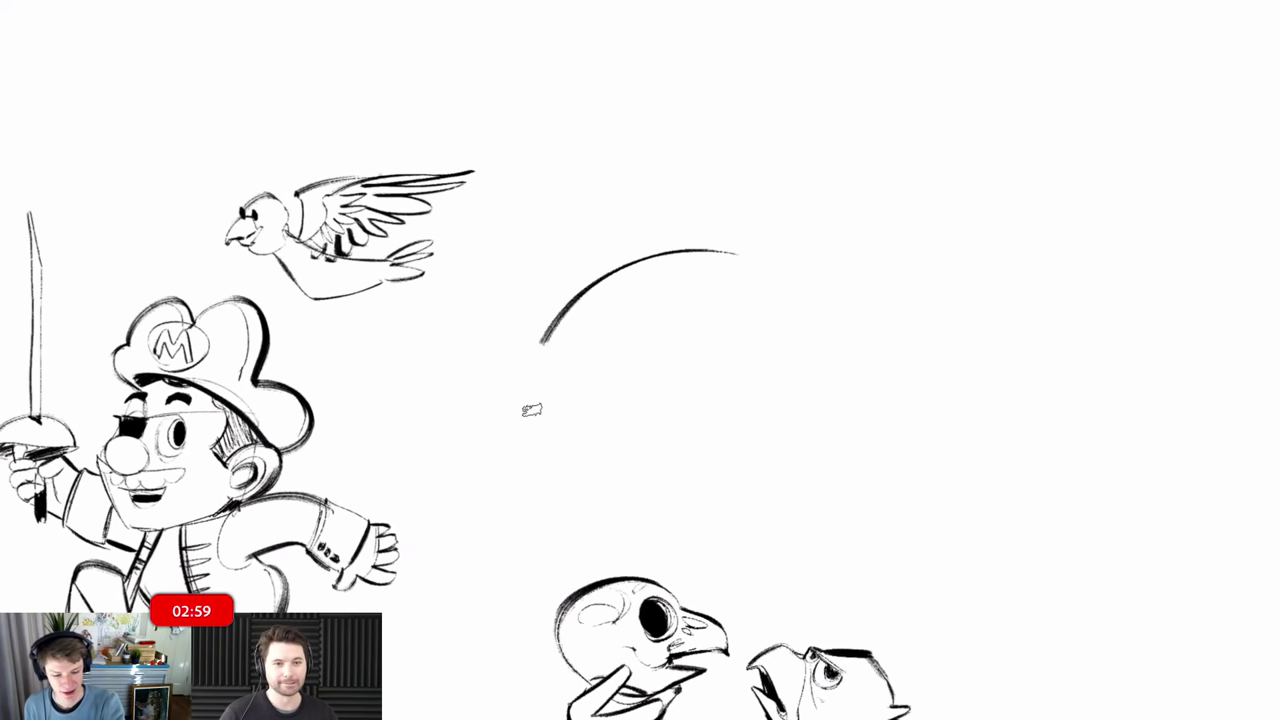